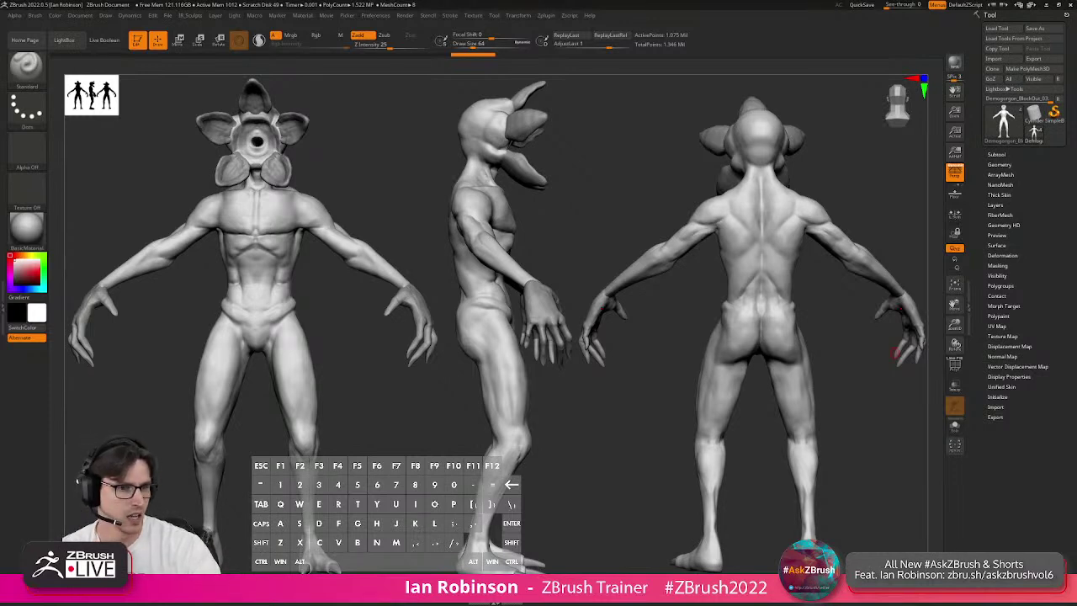
Bring the reference image board over the sculpt and enlarge its window to show the anatomy and Demogorgon images.
right_click_drag(1076, 137, 818, 190)
scroll(818, 190, "up", 4)
scroll(818, 191, "down", 6)
scroll(820, 187, "up", 2)
scroll(820, 186, "down", 2)
middle_click_drag(823, 184, 871, 202)
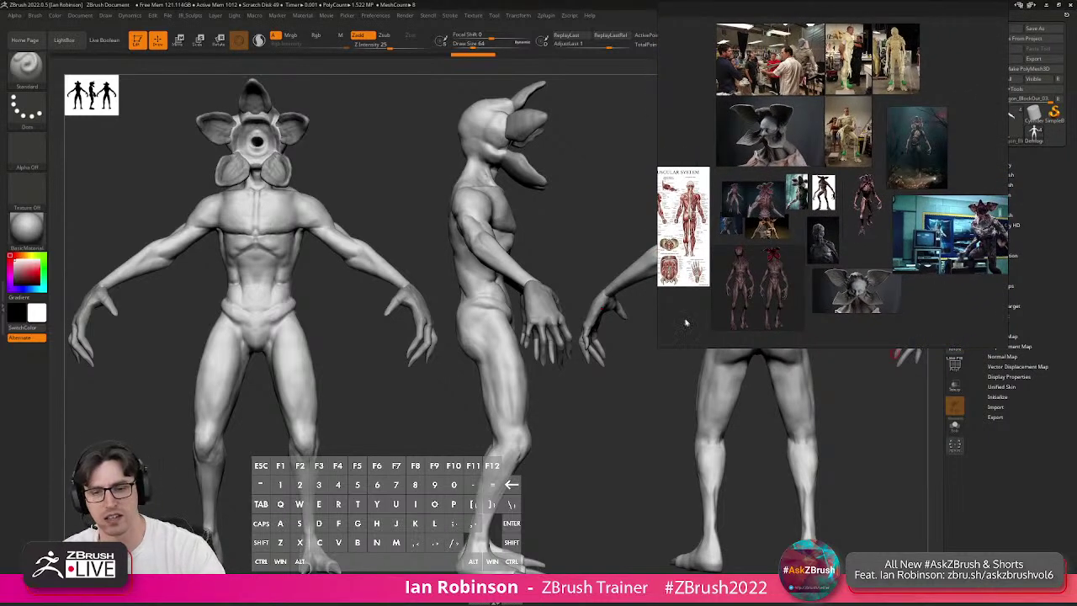
left_click_drag(658, 346, 514, 452)
scroll(758, 270, "up", 5)
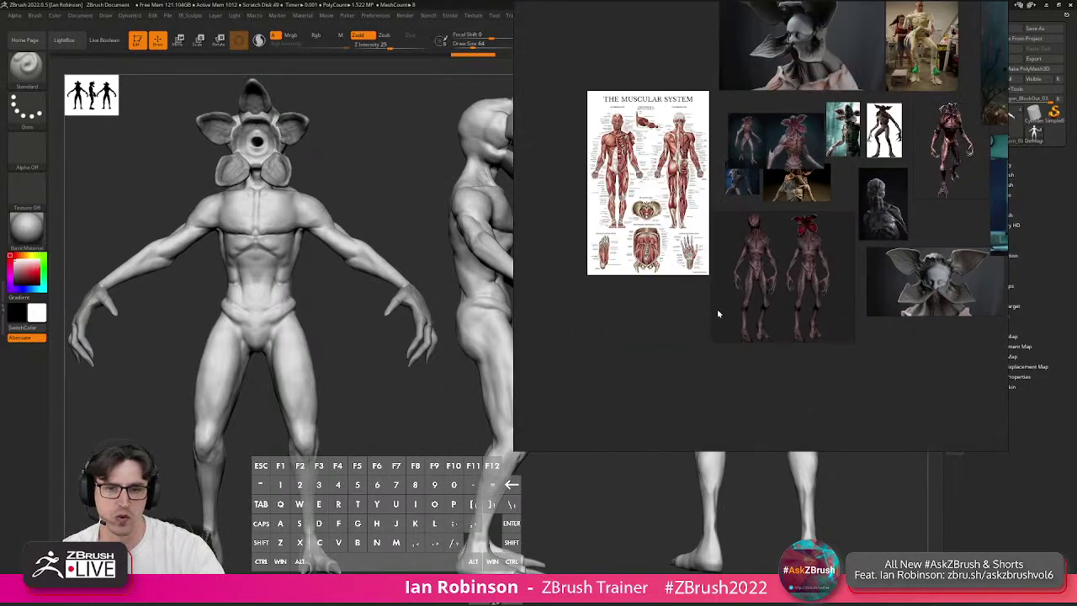
Examine the muscular system chart and the Demogorgon body references up close, and move the board out of the way.
scroll(750, 262, "up", 2)
scroll(791, 251, "down", 1)
scroll(790, 251, "up", 1)
scroll(789, 229, "up", 1)
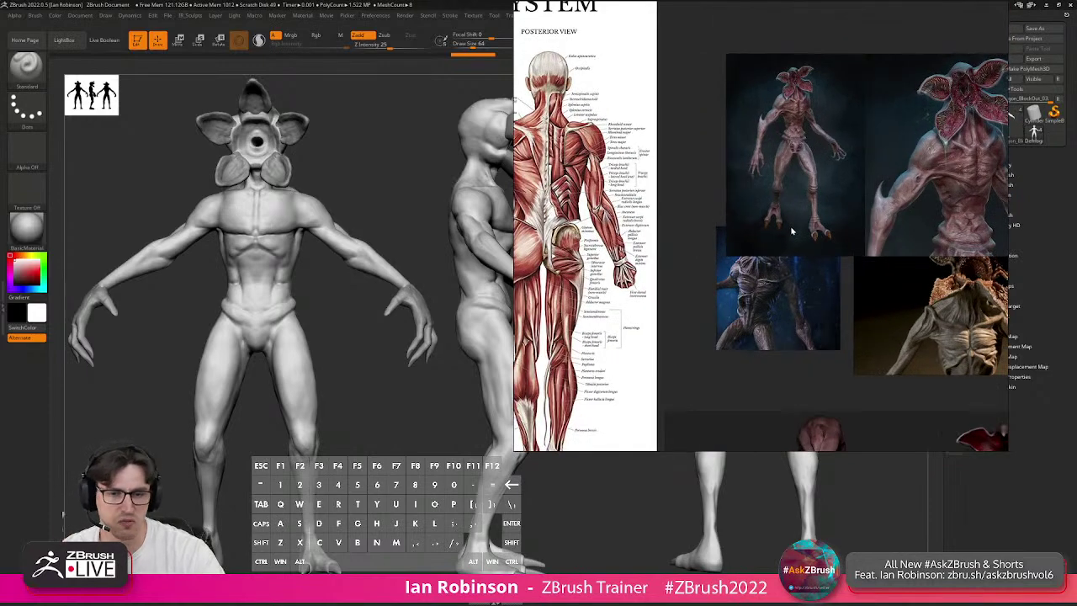
scroll(783, 241, "up", 1)
scroll(792, 261, "up", 1)
scroll(808, 253, "down", 3)
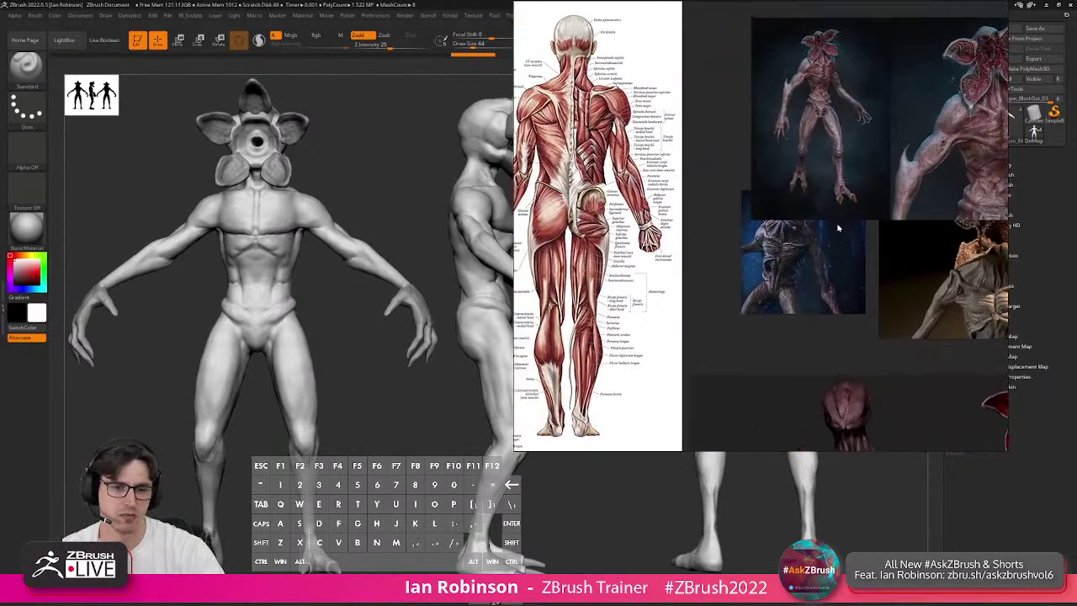
middle_click_drag(781, 239, 803, 251)
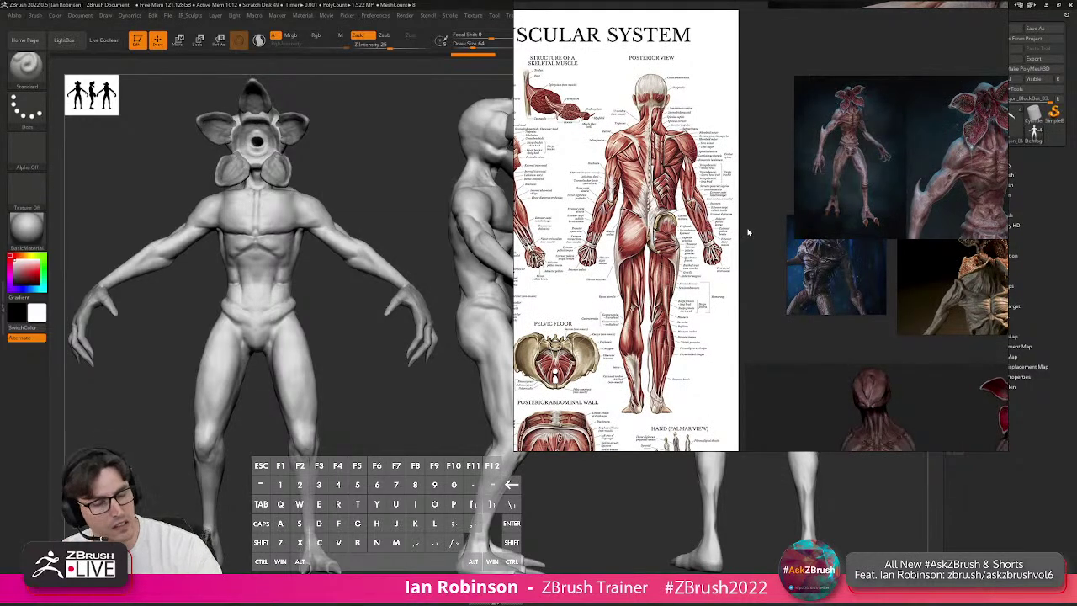
right_click_drag(727, 222, 1076, 228)
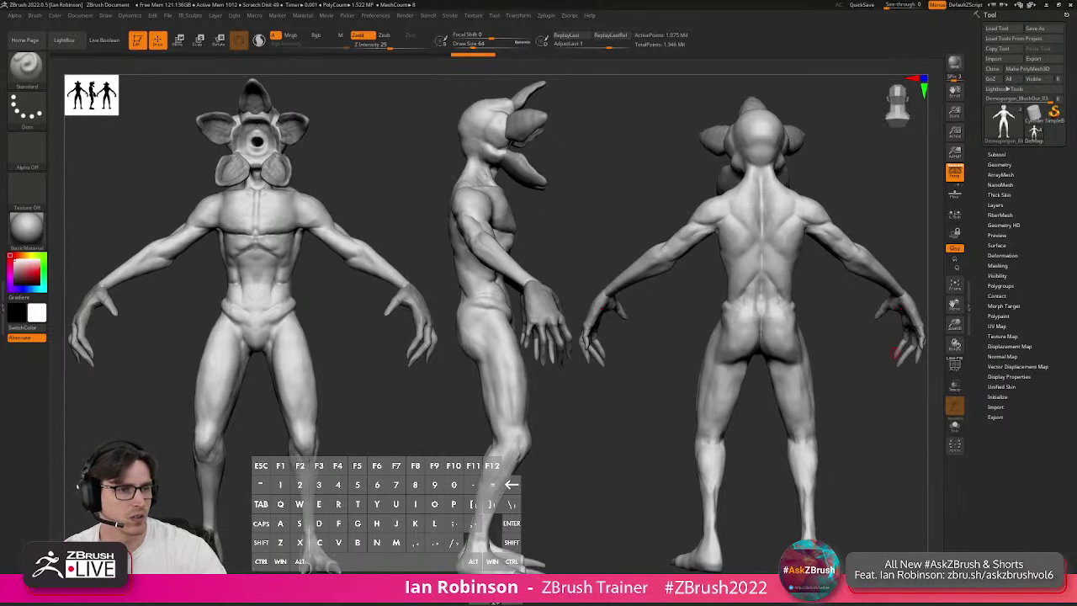
key("t")
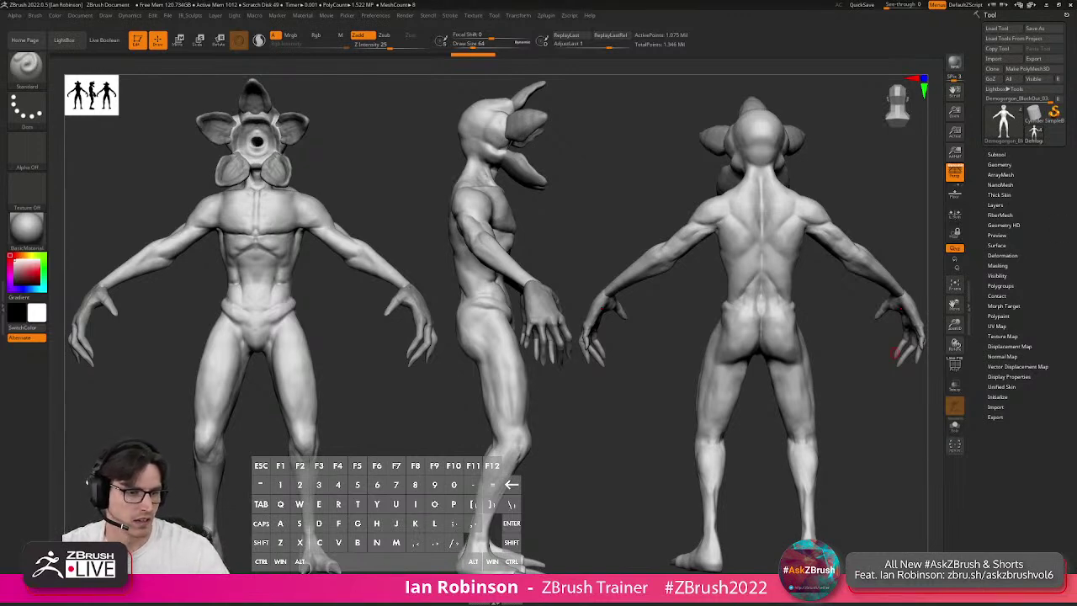
key("Return")
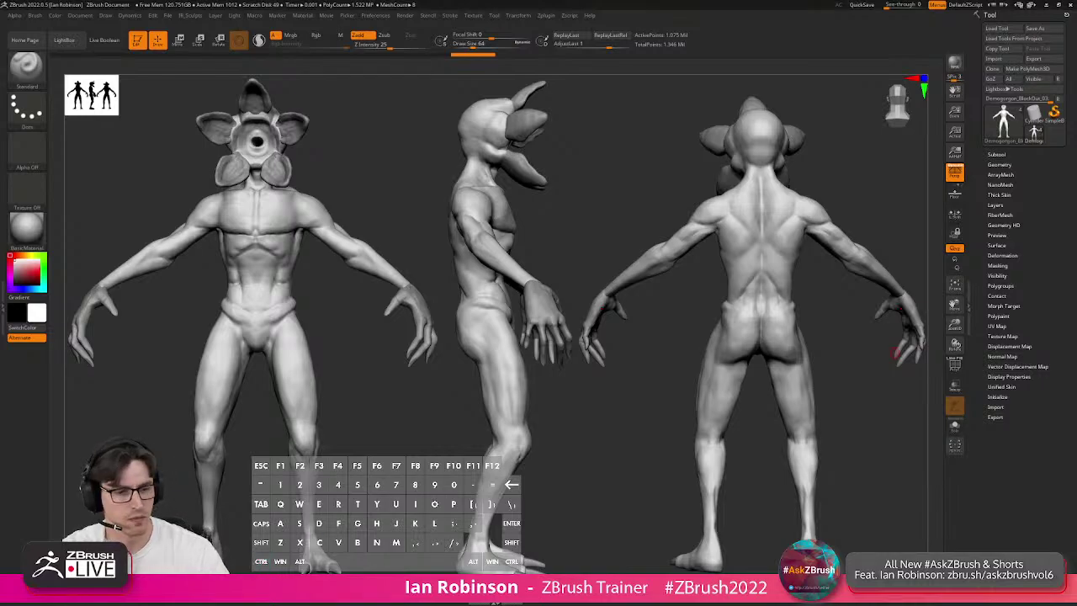
Switch to the YouTube video on tabletop game miniatures, skim it at 35:14, 52:00 and 1:29:09, and return to ZBrush.
left_click_drag(1076, 112, 613, 70)
left_click(824, 66)
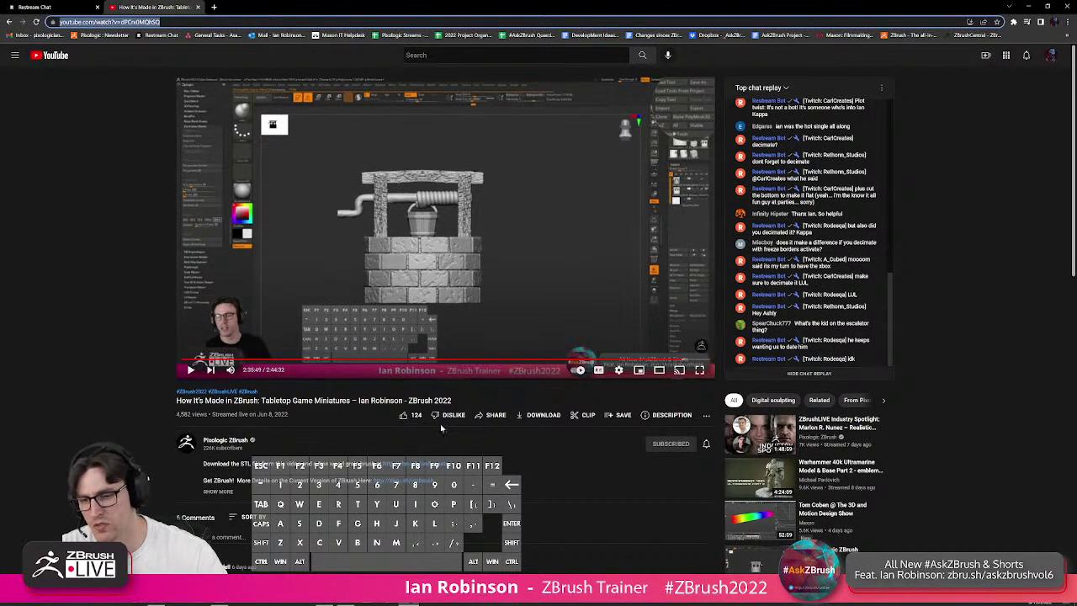
scroll(396, 429, "down", 1)
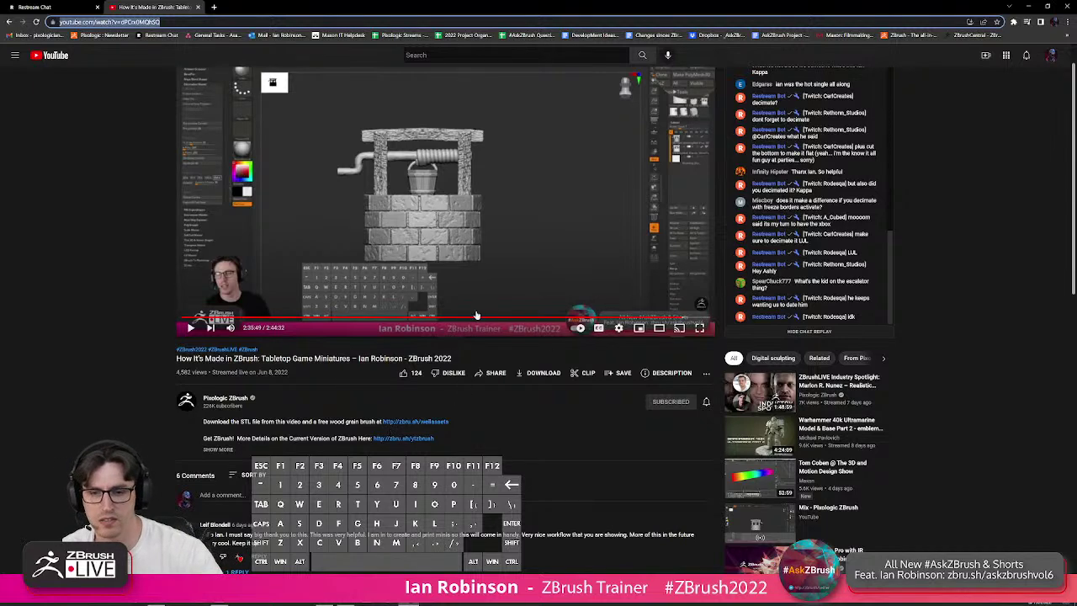
left_click(295, 319)
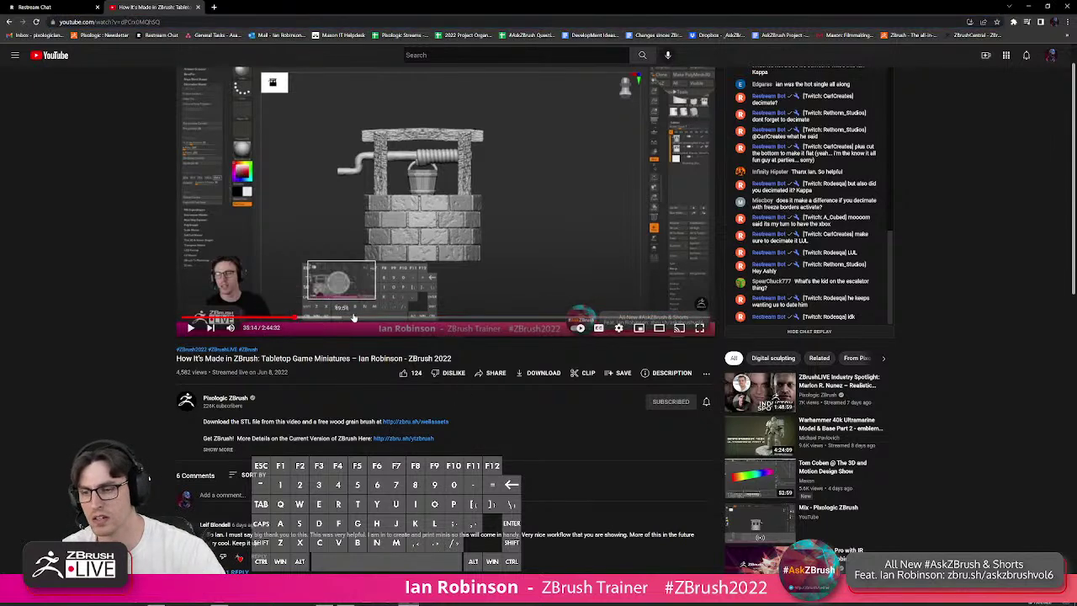
scroll(390, 339, "up", 1)
left_click(350, 359)
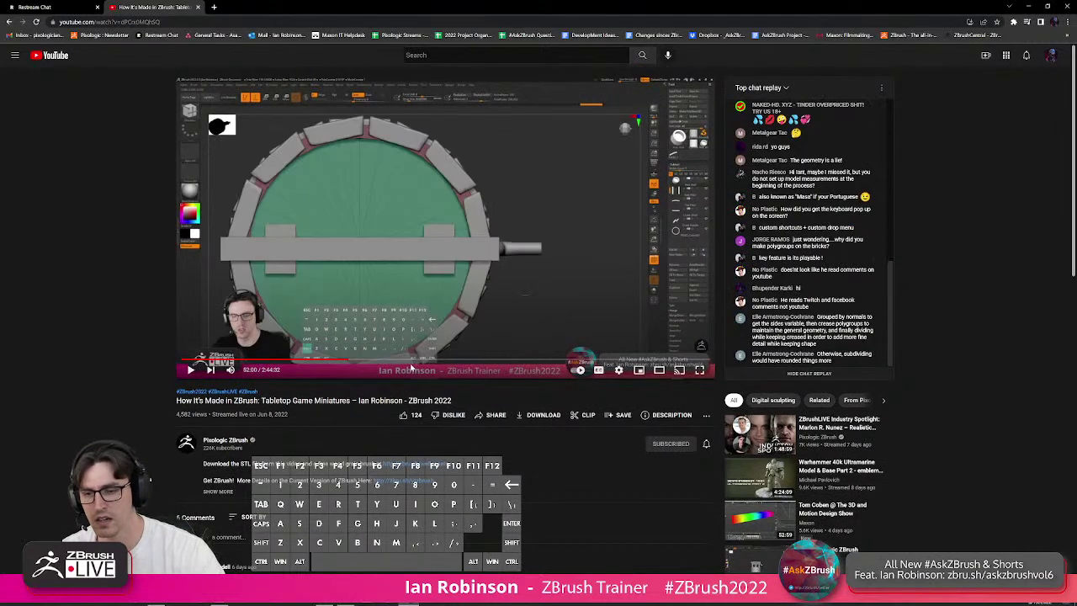
left_click(468, 361)
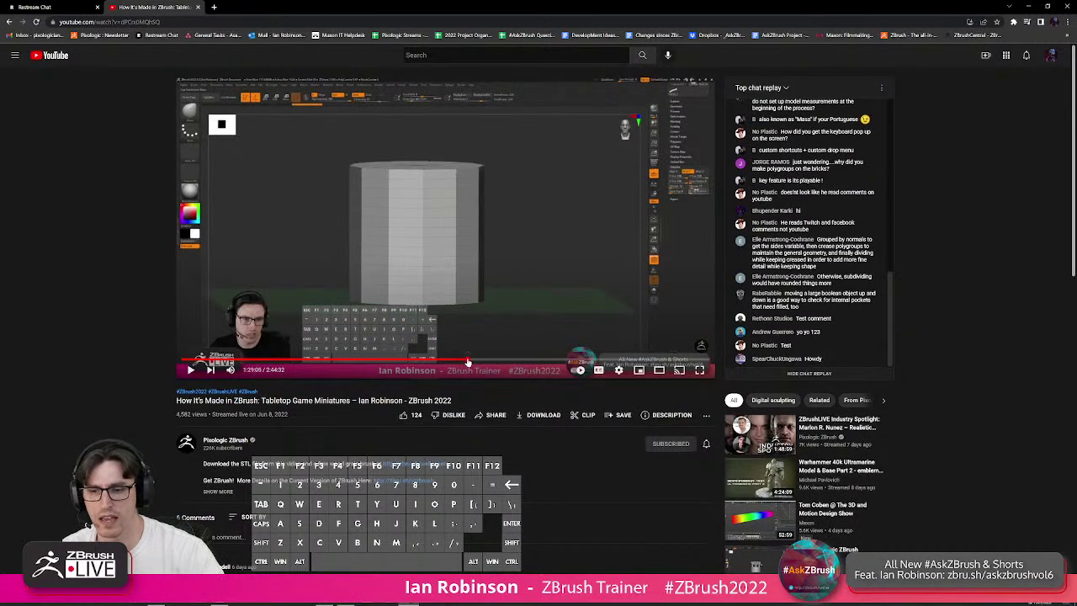
left_click_drag(365, 11, 1076, 50)
key("alt+Tab")
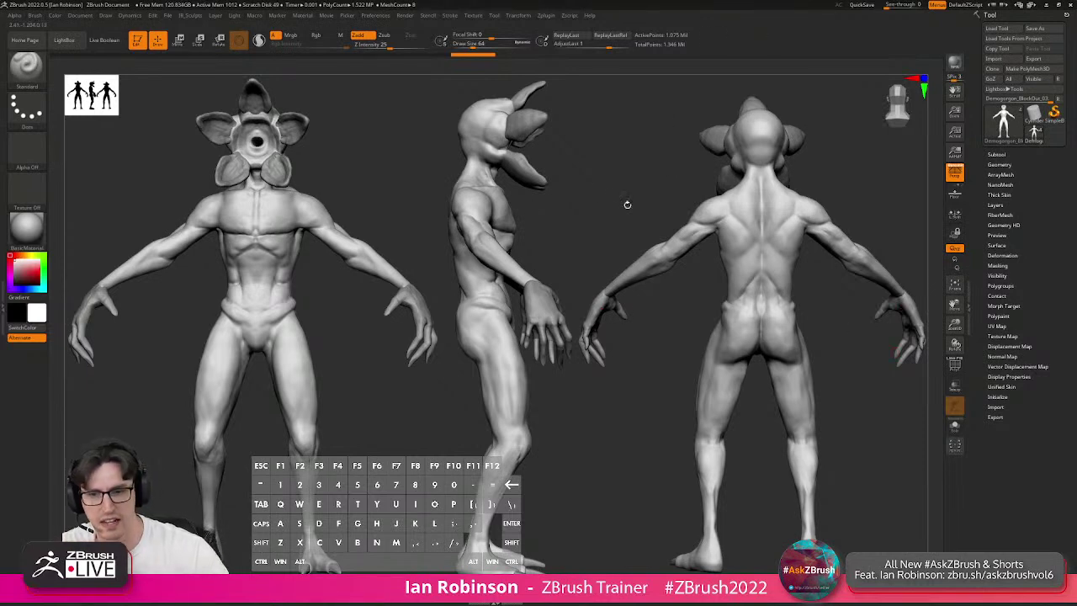
Clear the extra front and side snapshots of the creature from the canvas and face the live model's front.
key("ctrl")
left_click(615, 179, "ctrl+shift")
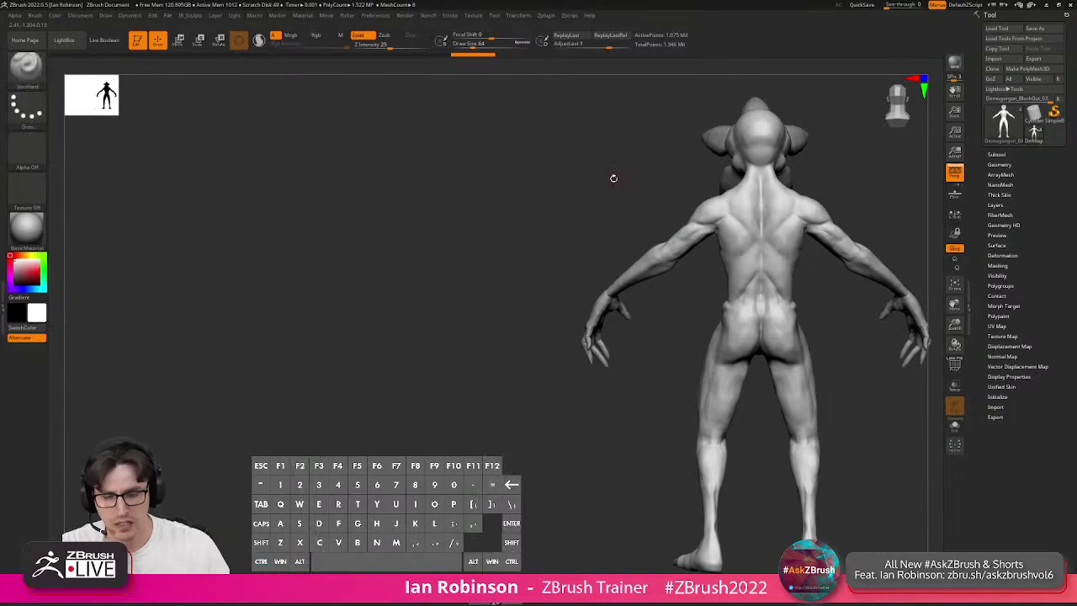
mouse_move(665, 289)
left_mouse_down()
mouse_move(267, 253)
mouse_move(649, 255)
mouse_move(620, 263)
mouse_move(580, 379)
mouse_move(547, 298)
mouse_move(556, 287)
mouse_move(501, 210)
mouse_move(743, 272)
mouse_move(733, 222)
mouse_move(758, 248)
mouse_move(721, 241)
mouse_move(741, 300)
mouse_move(755, 250)
left_mouse_up()
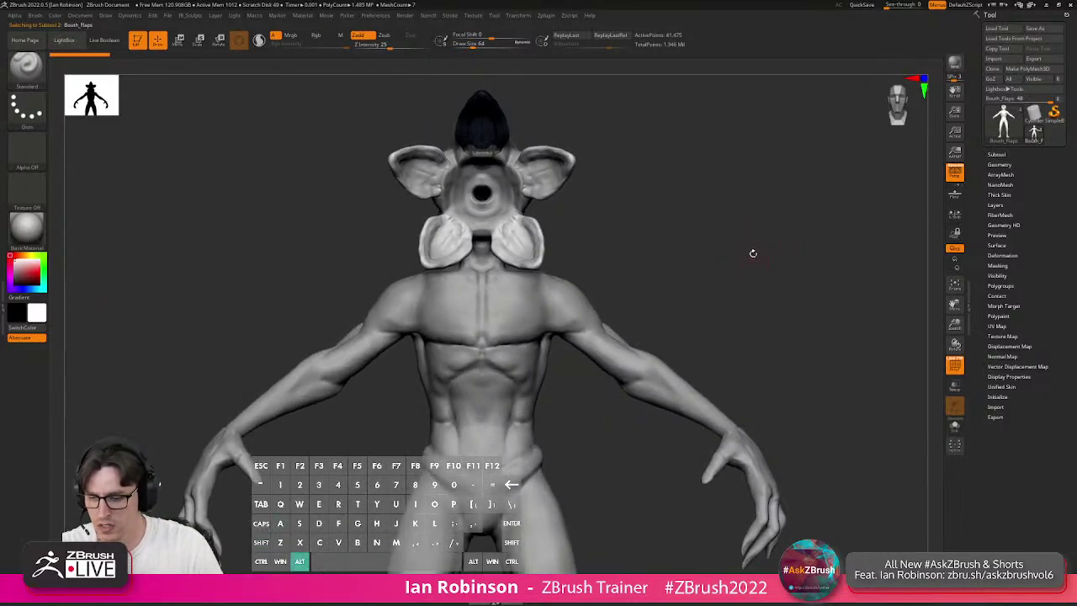
Try to move the petal-shaped mouth flaps away from the head with the Move gizmo, and undo the move.
key("w")
left_click_drag(681, 224, 633, 195, "alt")
key("ctrl+z")
left_click_drag(665, 235, 564, 248)
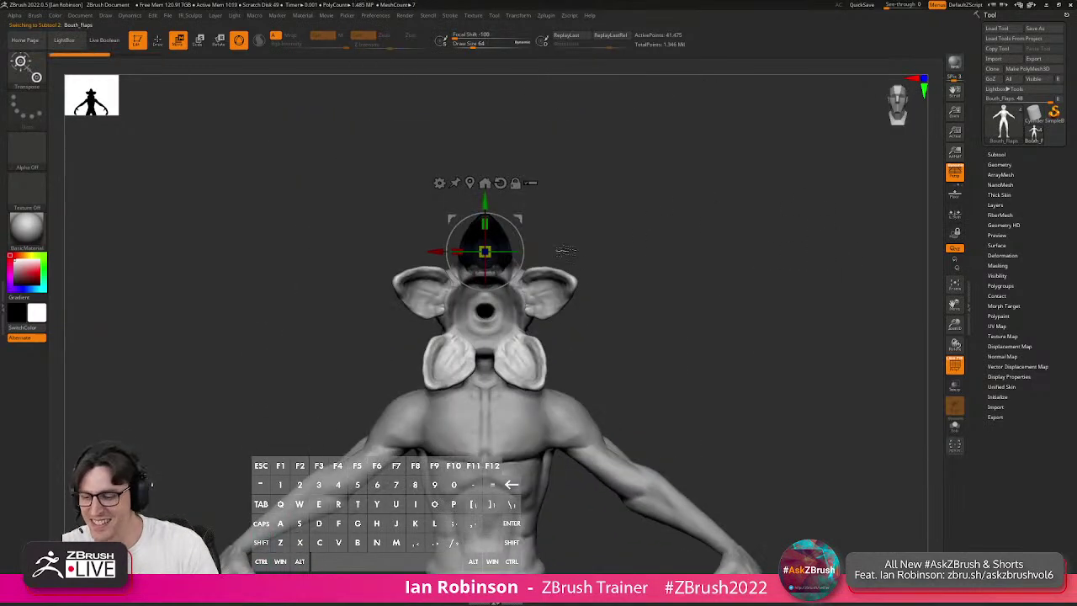
key("alt")
left_click_drag(523, 277, 501, 232)
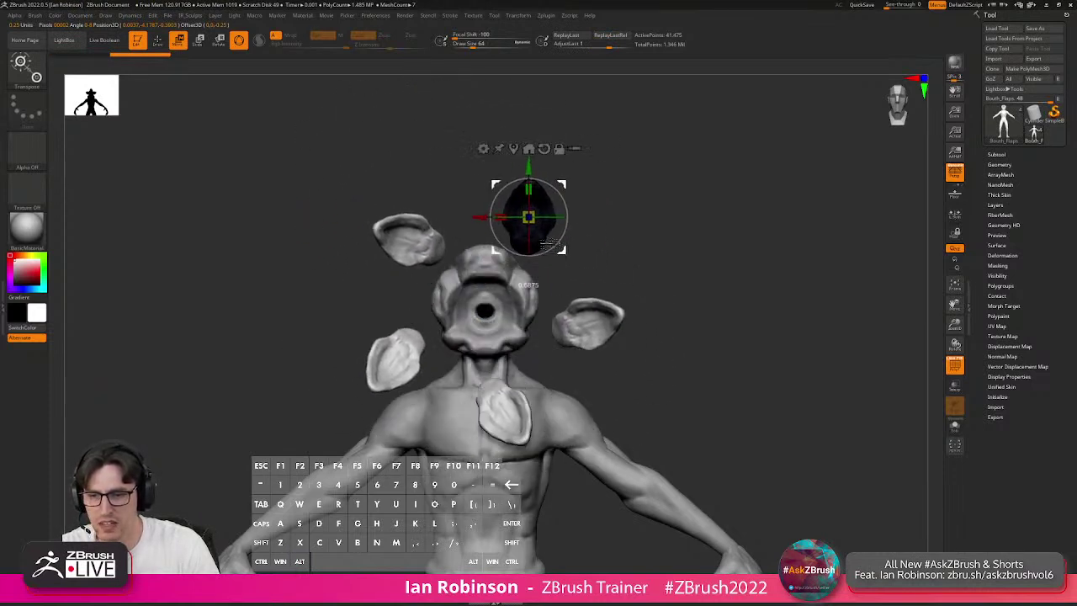
left_click_drag(602, 266, 566, 254)
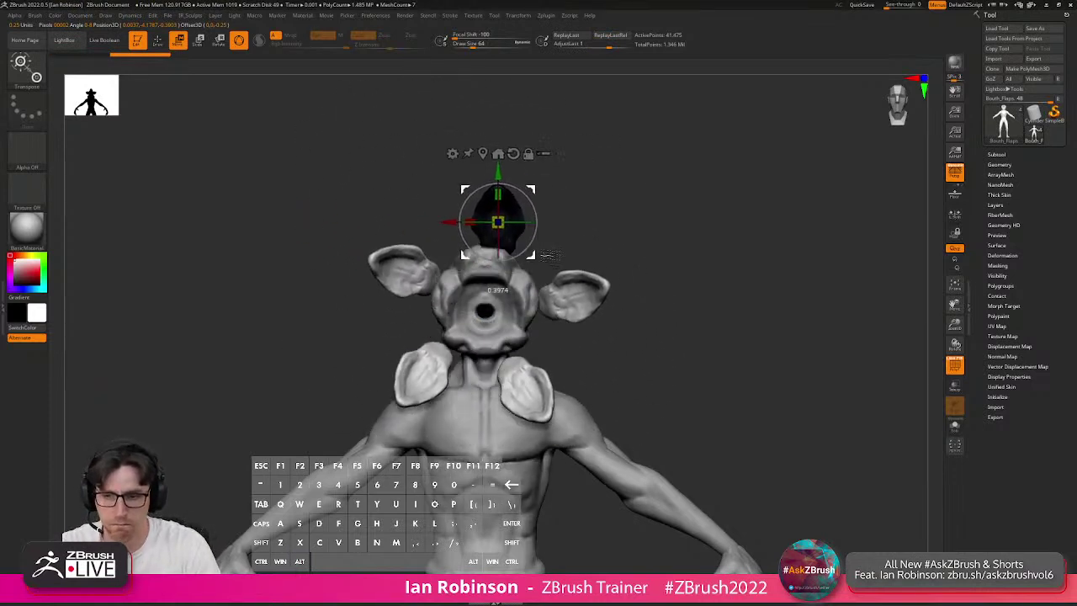
key("ctrl+z")
Return to Draw mode with the body subtool active and check its polygroups and wireframe from the back.
mouse_move(687, 245)
left_mouse_down("alt")
mouse_move(746, 283)
mouse_move(713, 247)
mouse_move(726, 252)
mouse_move(687, 270)
mouse_move(729, 275)
mouse_move(753, 262)
mouse_move(752, 282)
mouse_move(758, 261)
mouse_move(800, 240)
mouse_move(750, 258)
mouse_move(733, 244)
mouse_move(715, 258)
mouse_move(579, 284)
mouse_move(486, 285)
left_mouse_up("alt")
key("q")
key("shift+f")
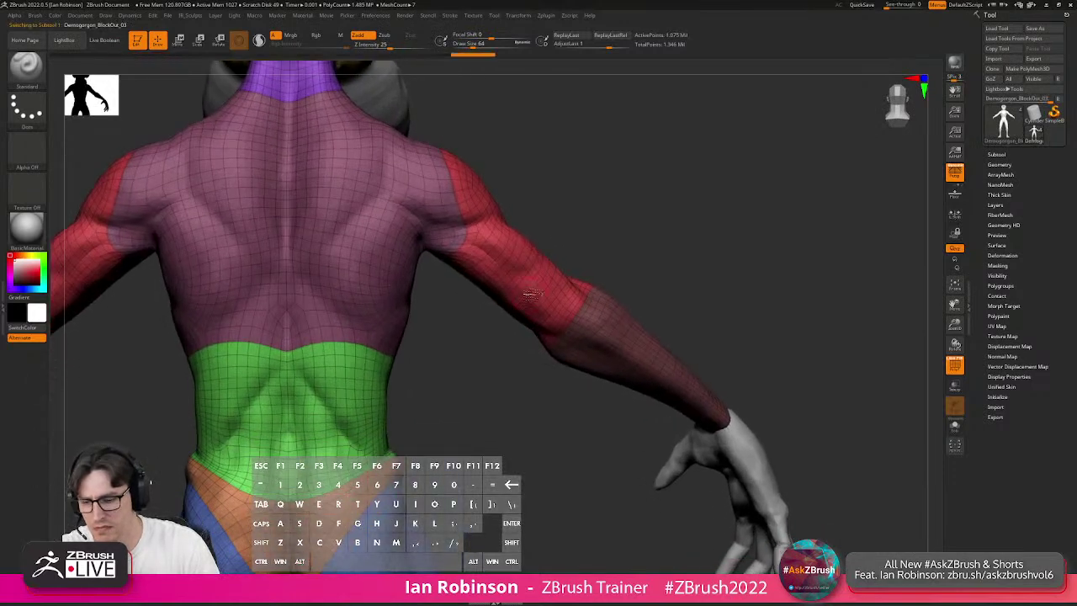
key("shift+f")
Choose the Clay brush with a draw size of about 80 and a Z intensity of 29.
key("b")
key("c")
key("l")
key("s")
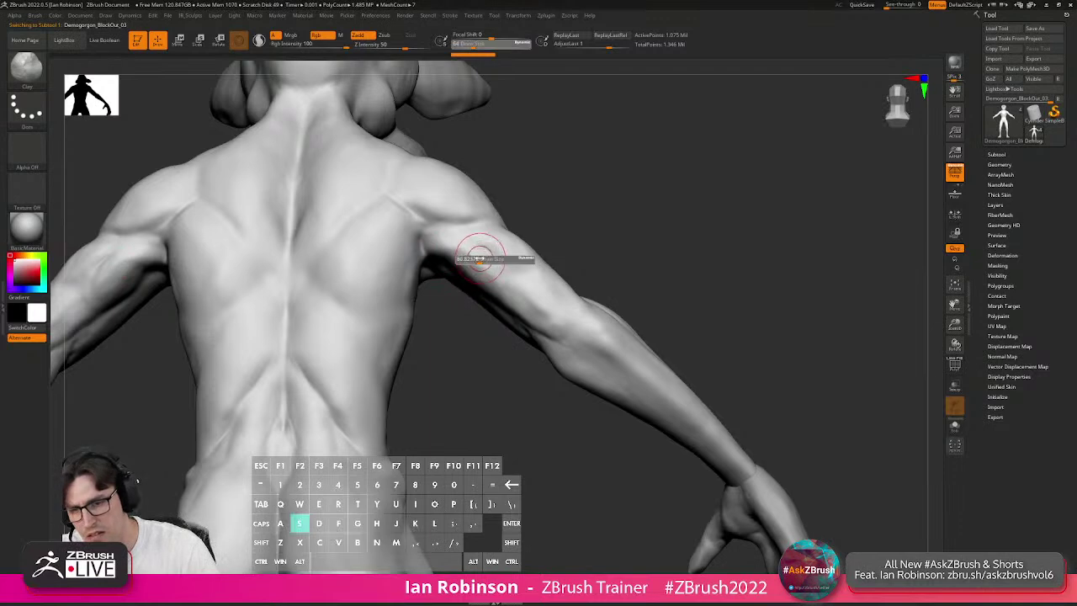
key("space")
left_click_drag(544, 318, 537, 318)
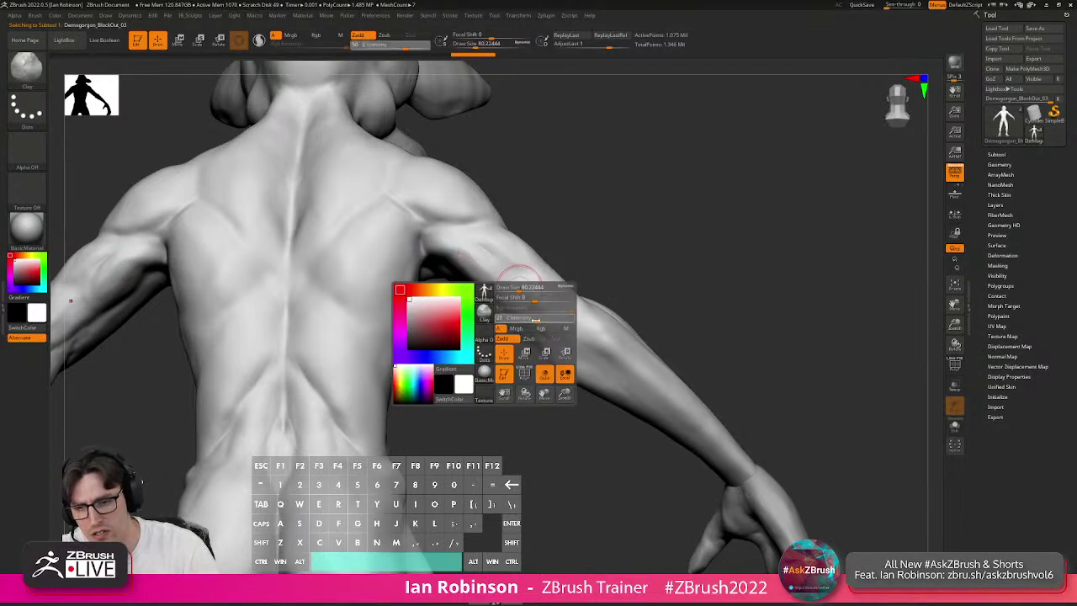
Build up the triceps forms on the back of the upper arm near the armpit with Clay strokes.
left_click_drag(629, 291, 616, 228)
left_click_drag(496, 259, 476, 274)
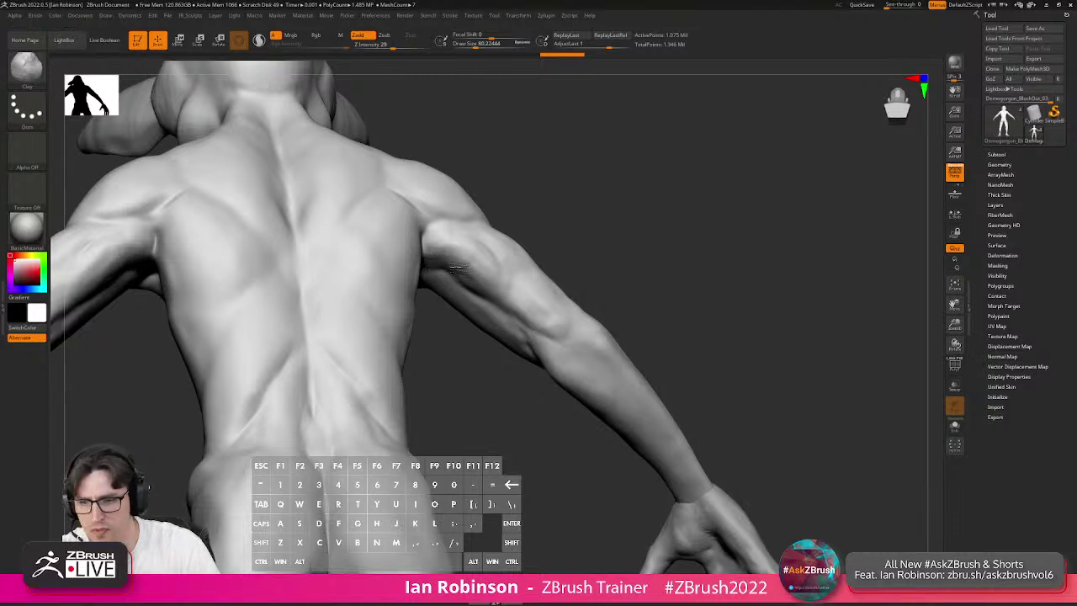
right_click_drag(437, 259, 414, 277)
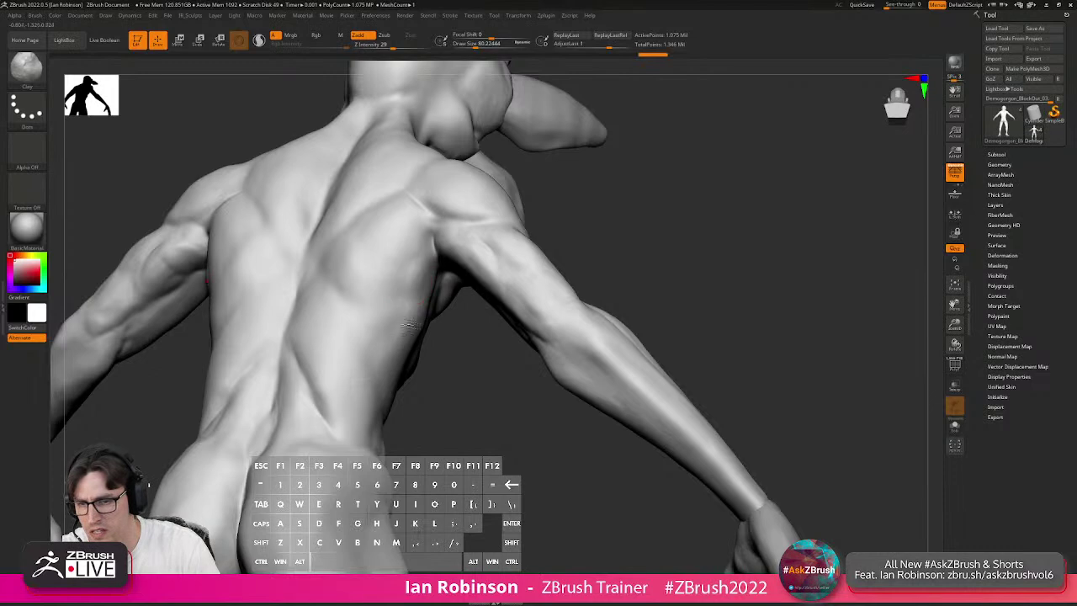
Switch to the Hands subtool, isolate it with Solo and frame it in the view.
left_click_drag(583, 278, 690, 254, "alt")
left_click(671, 345, "alt")
left_click_drag(722, 347, 598, 342)
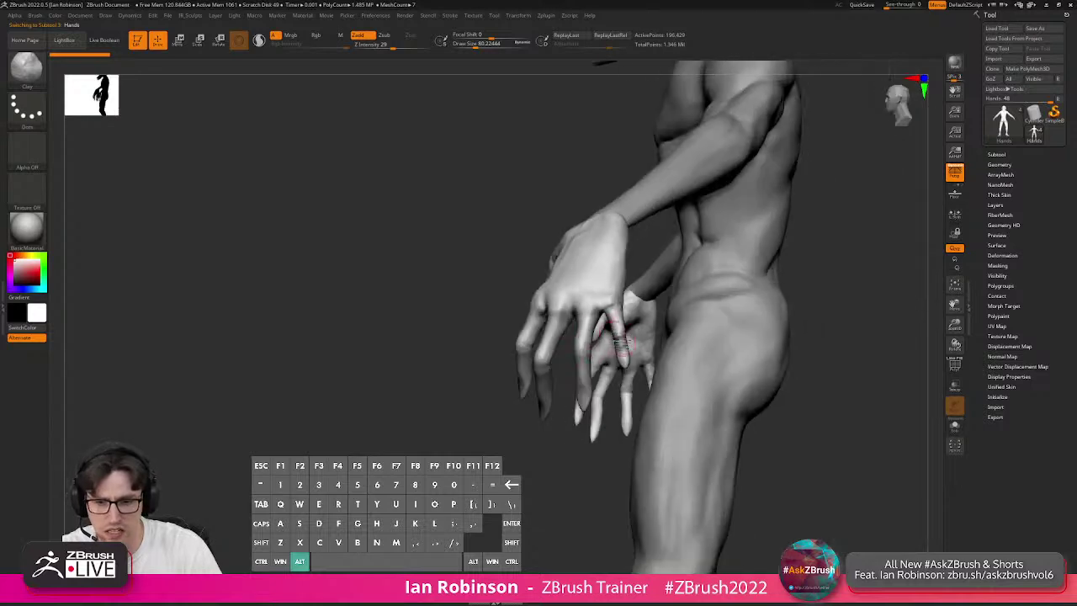
left_click(952, 424)
left_click_drag(741, 286, 564, 284, "alt")
key("f")
Sculpt Clay strokes down the palm side of the wrist and carve the transition into the thumb pad.
left_click_drag(740, 340, 362, 330, "alt")
left_click_drag(591, 360, 582, 391, "alt")
left_click_drag(583, 391, 561, 468)
right_click_drag(562, 468, 547, 404)
right_click_drag(538, 236, 535, 292, "alt")
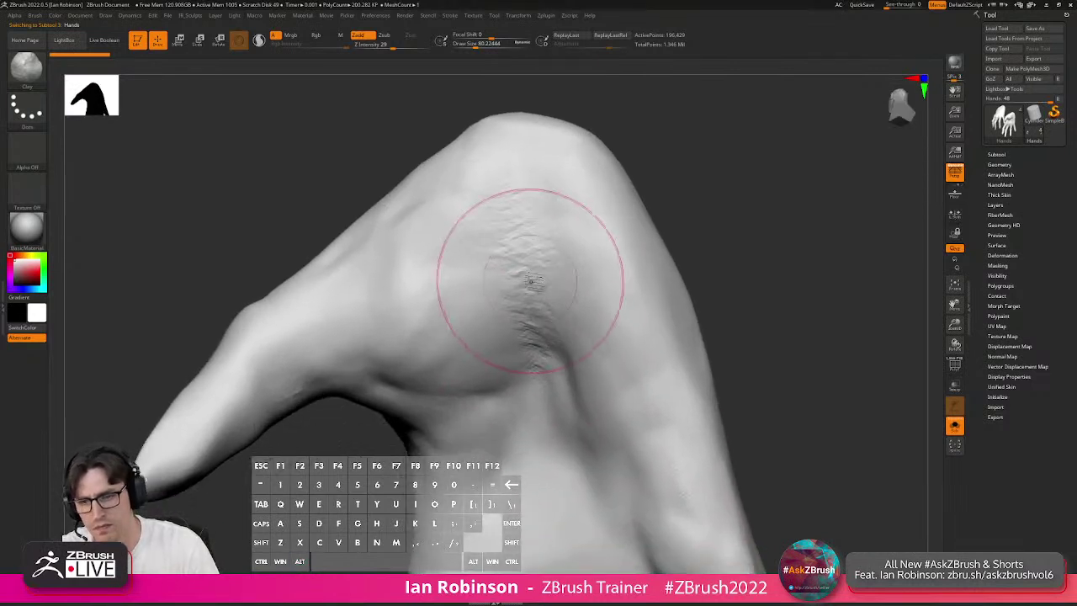
mouse_move(476, 312)
left_mouse_down()
mouse_move(488, 382)
mouse_move(384, 369)
left_mouse_up()
right_click_drag(457, 328, 480, 220, "alt")
mouse_move(522, 295)
left_mouse_down()
mouse_move(446, 374)
mouse_move(457, 348)
mouse_move(505, 341)
mouse_move(551, 259)
mouse_move(559, 335)
mouse_move(573, 354)
left_mouse_up()
mouse_move(552, 286)
left_mouse_down()
mouse_move(551, 233)
mouse_move(554, 260)
left_mouse_up()
Refine the heel of the palm beside the thumb pad with Clay strokes from several angles.
mouse_move(770, 283)
left_mouse_down()
mouse_move(663, 293)
mouse_move(700, 298)
mouse_move(685, 277)
mouse_move(475, 290)
mouse_move(524, 298)
mouse_move(459, 286)
left_mouse_up()
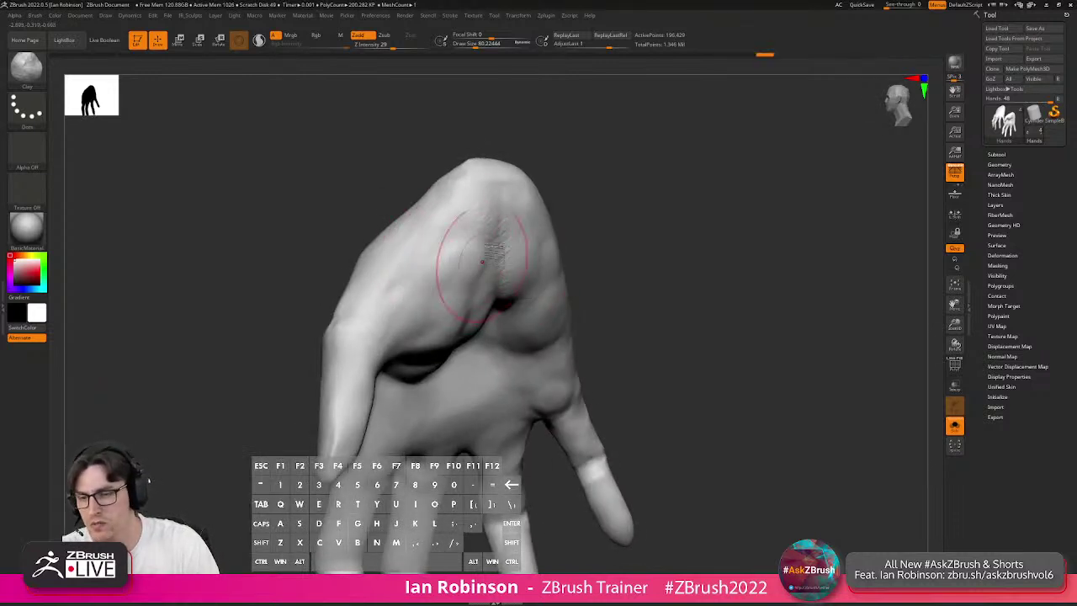
mouse_move(608, 283)
left_mouse_down()
mouse_move(618, 238)
mouse_move(590, 269)
left_mouse_up()
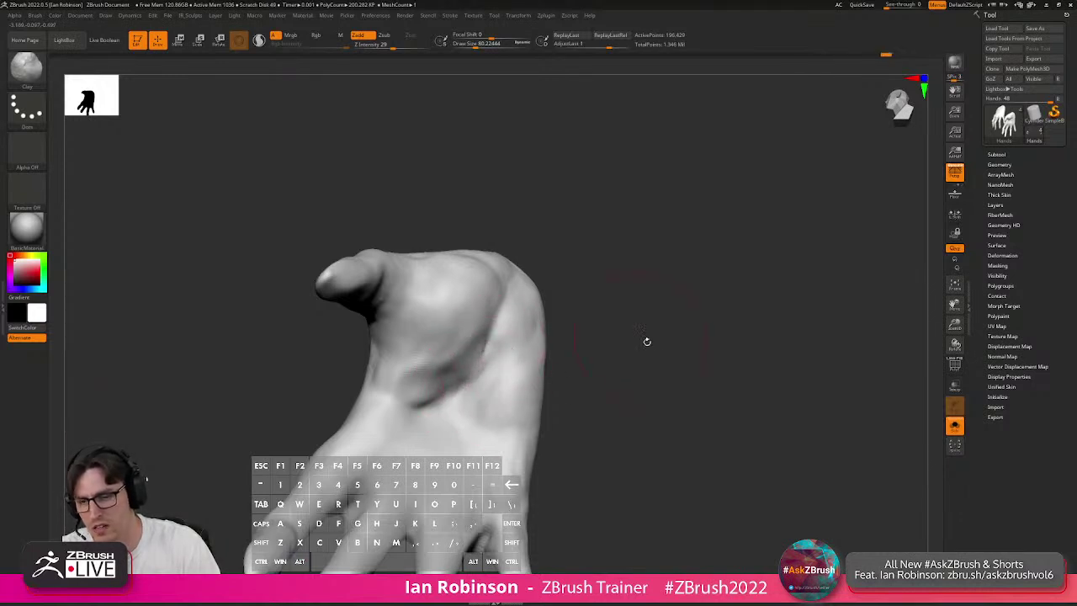
left_click_drag(640, 334, 503, 351)
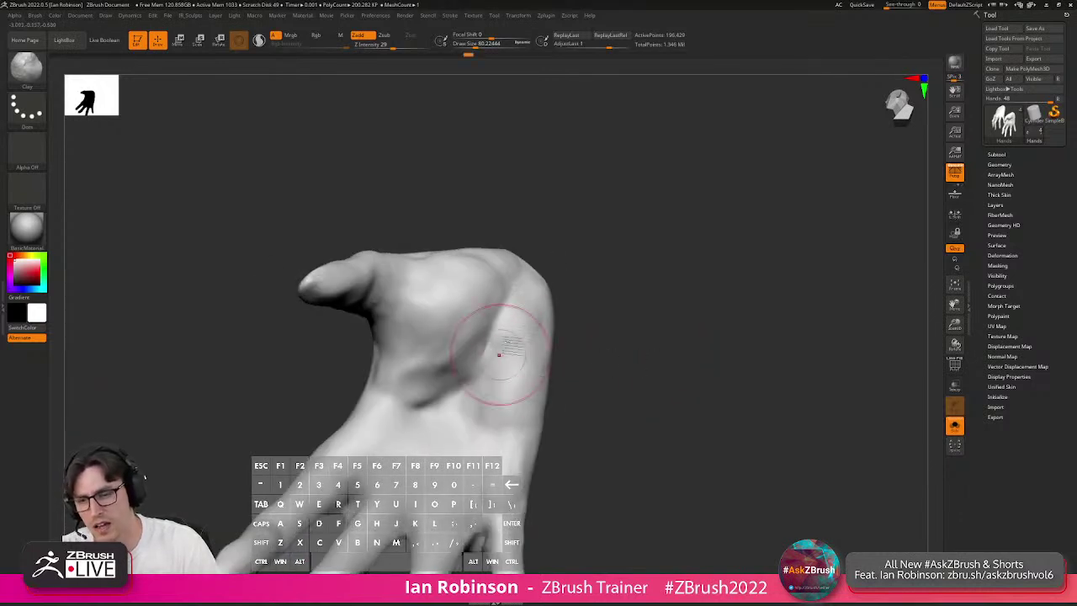
mouse_move(608, 296)
left_mouse_down()
mouse_move(580, 315)
mouse_move(582, 340)
mouse_move(630, 337)
left_mouse_up()
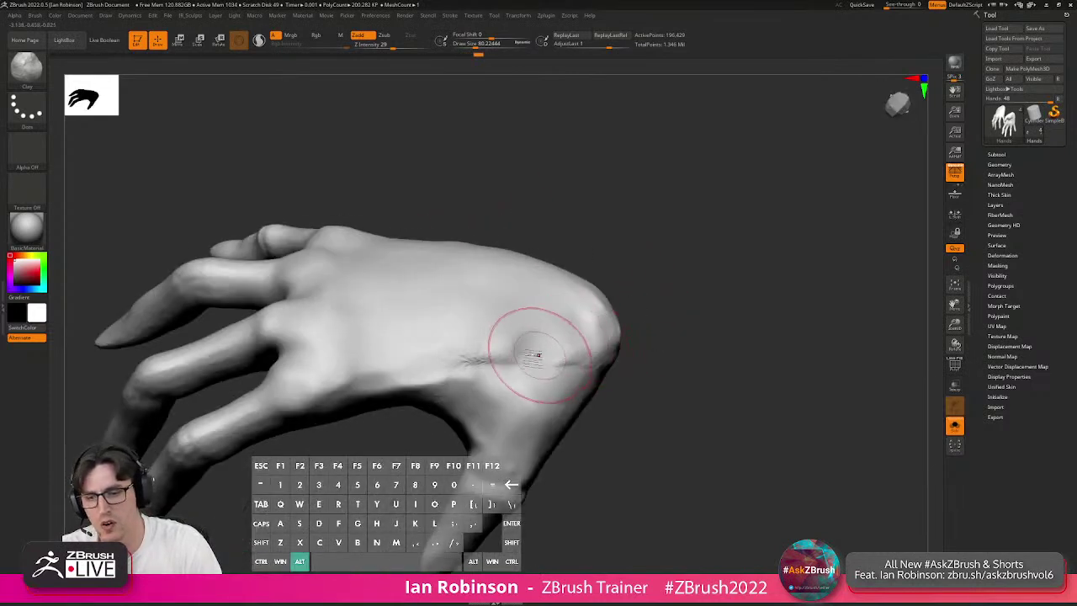
Carve along the back of the hand between the wrist and thumb base, and review the form from other angles.
mouse_move(453, 349)
left_mouse_down("alt")
mouse_move(493, 374)
mouse_move(557, 348)
left_mouse_up("alt")
mouse_move(729, 336)
left_mouse_down("alt")
mouse_move(733, 281)
mouse_move(681, 294)
left_mouse_up("alt")
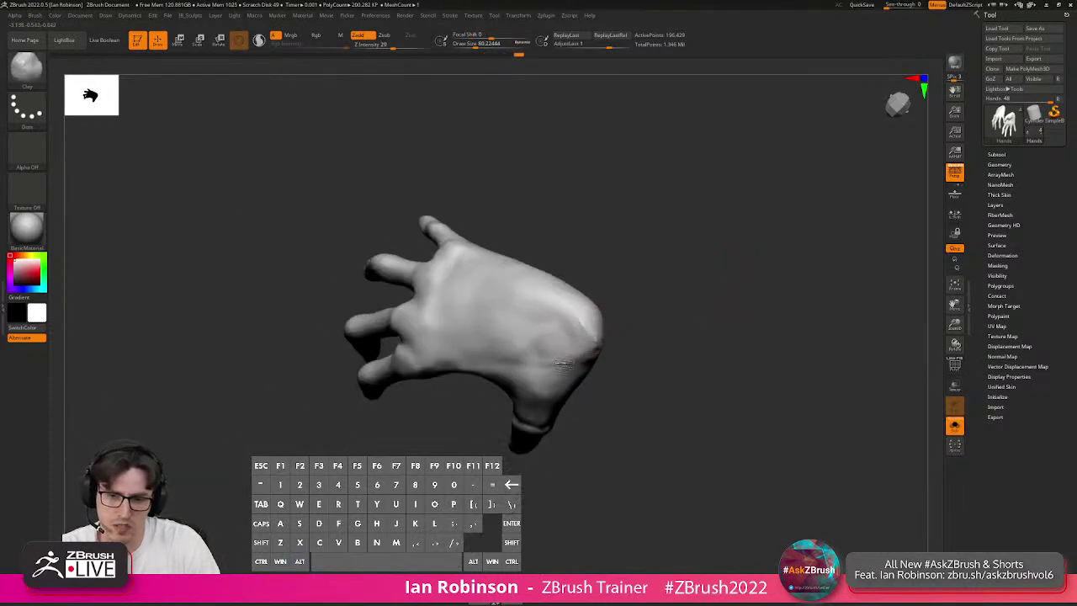
mouse_move(654, 346)
left_mouse_down()
mouse_move(678, 313)
mouse_move(634, 351)
mouse_move(712, 303)
mouse_move(615, 240)
left_mouse_up()
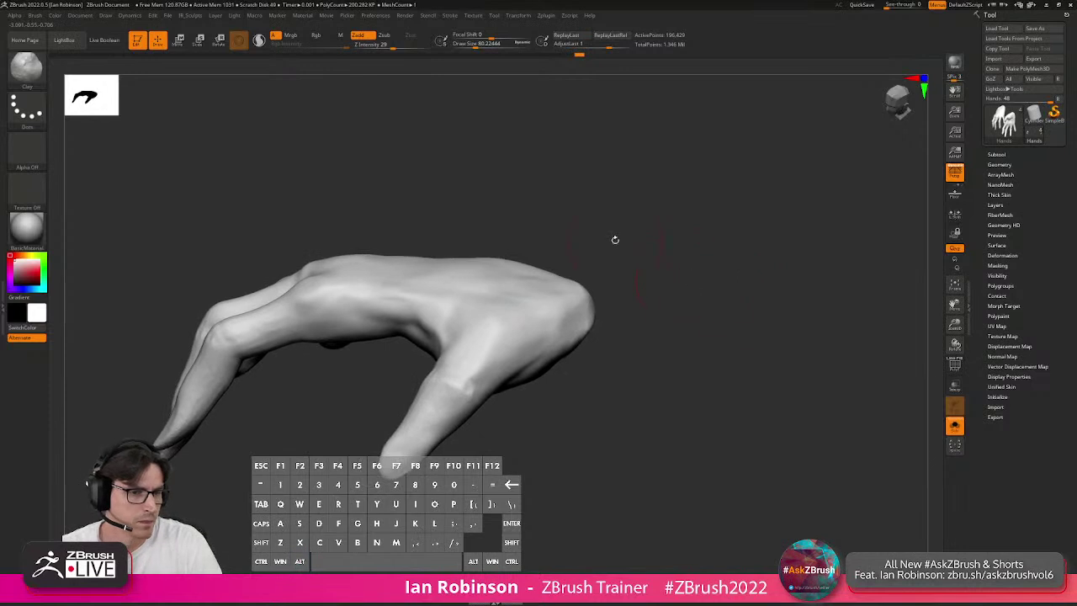
mouse_move(605, 276)
left_mouse_down()
mouse_move(649, 299)
mouse_move(601, 294)
left_mouse_up()
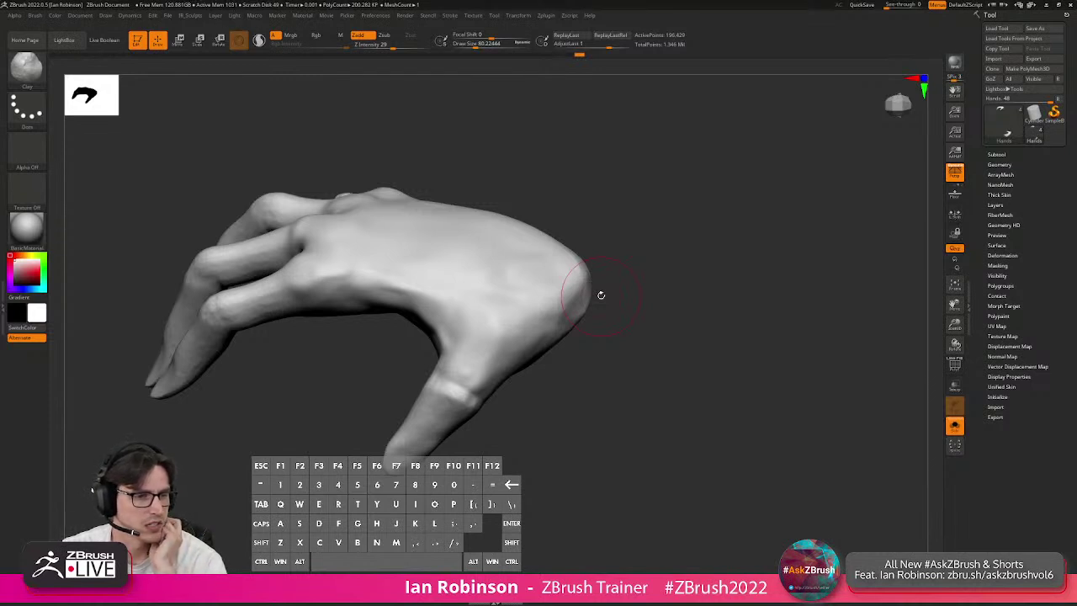
Shape the thumb's base and knuckle area with Clay strokes, and check the hand from the palm side.
left_click_drag(690, 392, 658, 293)
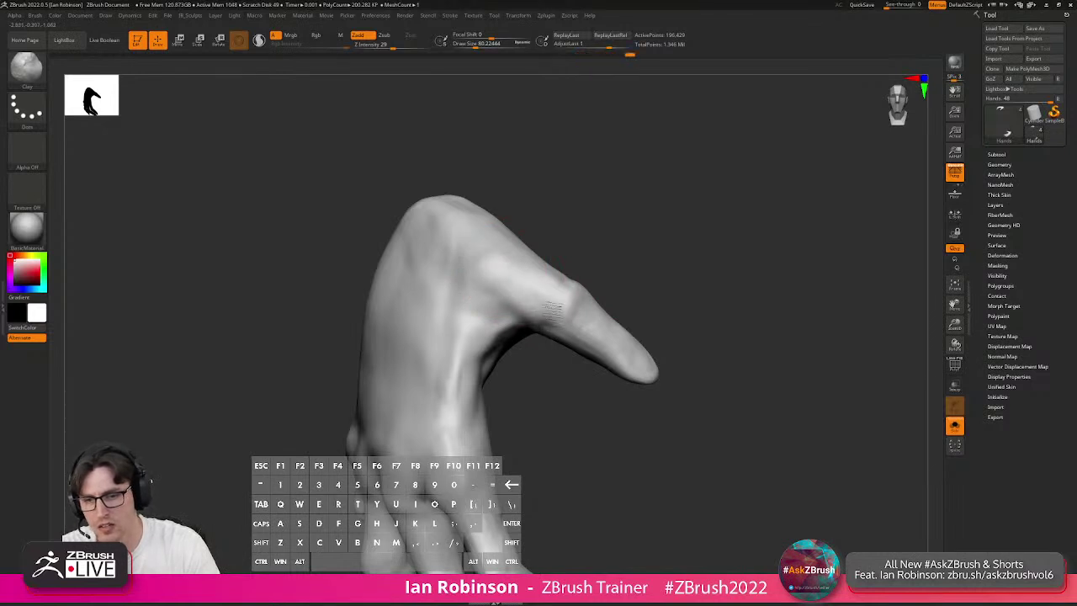
left_click_drag(745, 375, 752, 335, "alt")
right_click_drag(752, 335, 661, 328, "alt")
mouse_move(555, 341)
left_mouse_down()
mouse_move(572, 349)
mouse_move(588, 327)
mouse_move(655, 324)
left_mouse_up()
right_click_drag(721, 317, 719, 282, "alt")
left_click_drag(592, 384, 582, 383)
left_click_drag(806, 271, 725, 240, "alt")
mouse_move(697, 343)
left_mouse_down()
mouse_move(604, 344)
mouse_move(760, 300)
mouse_move(680, 345)
left_mouse_up()
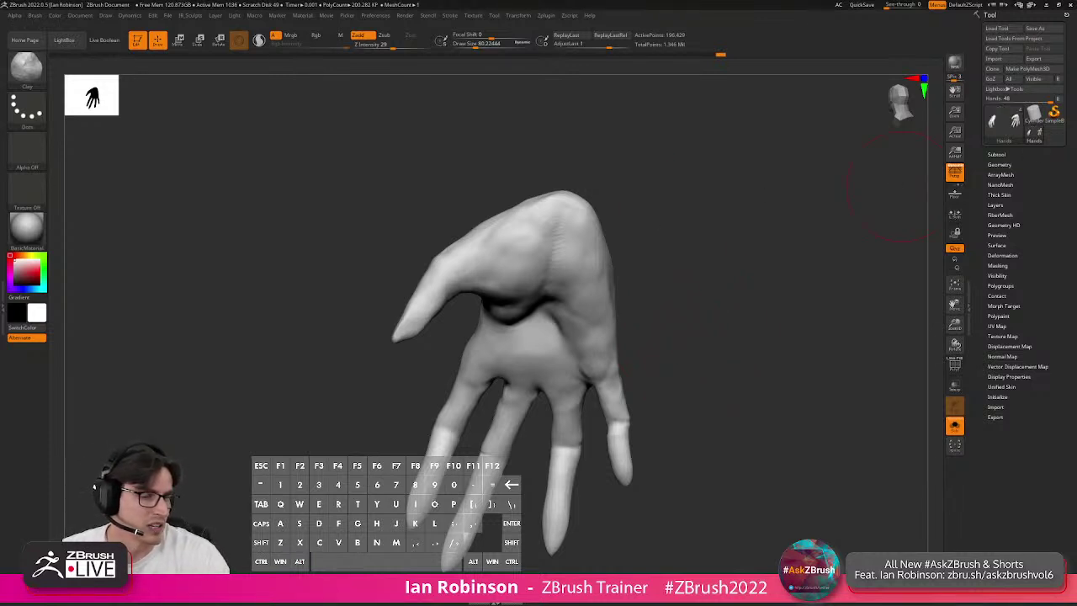
Build up the fleshy pads on the palm side at the base of the fingers with the Clay brush.
mouse_move(707, 426)
left_mouse_down()
mouse_move(732, 383)
mouse_move(729, 423)
left_mouse_up()
mouse_move(548, 433)
left_mouse_down()
mouse_move(572, 440)
mouse_move(543, 446)
left_mouse_up()
left_click_drag(786, 327, 548, 396)
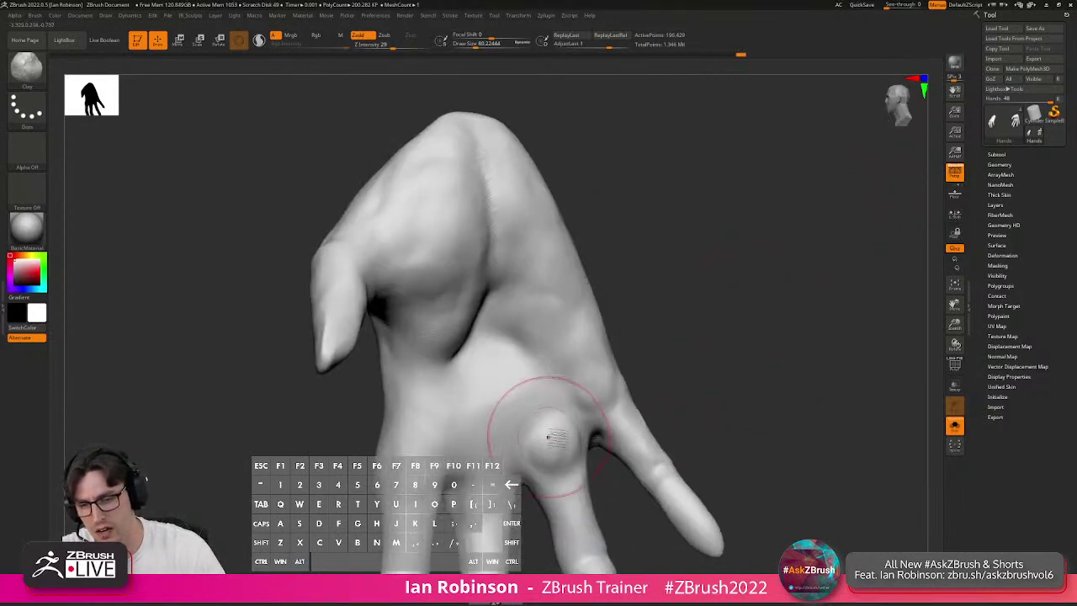
mouse_move(729, 354)
left_mouse_down("alt")
mouse_move(707, 334)
mouse_move(652, 338)
left_mouse_up("alt")
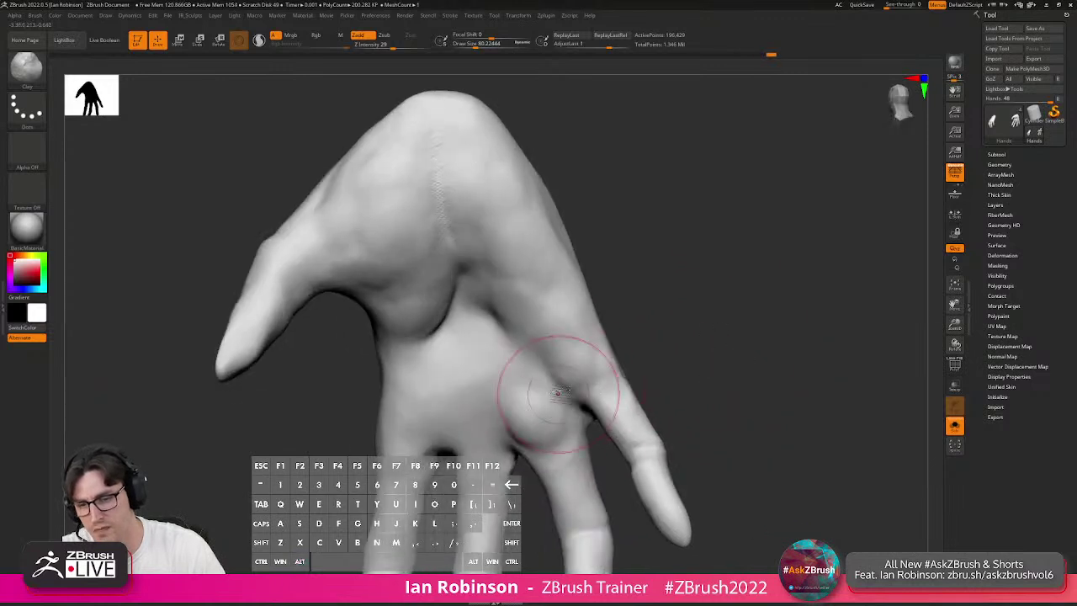
mouse_move(484, 434)
left_mouse_down()
mouse_move(472, 419)
mouse_move(510, 397)
mouse_move(414, 427)
mouse_move(402, 445)
left_mouse_up()
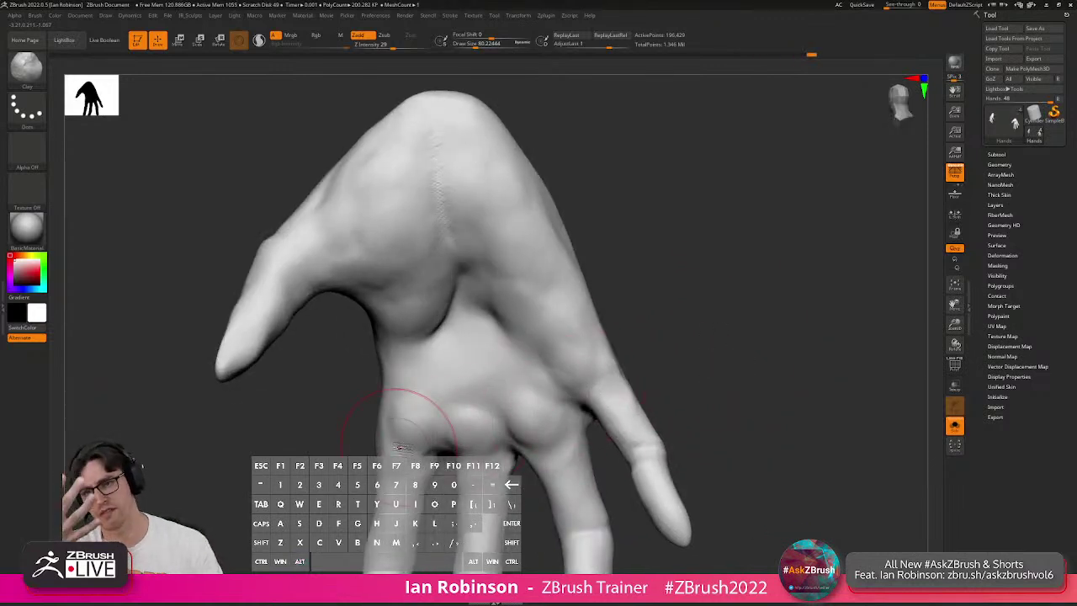
mouse_move(813, 310)
left_mouse_down()
mouse_move(745, 328)
mouse_move(766, 316)
mouse_move(733, 295)
left_mouse_up()
mouse_move(609, 300)
left_mouse_down()
mouse_move(760, 299)
mouse_move(658, 286)
mouse_move(665, 324)
left_mouse_up()
Try a Standard brush stroke on the back of the hand at a draw size of about 37, and undo it.
key("b")
key("c")
key("l")
key("s")
left_click_drag(508, 359, 490, 363)
mouse_move(653, 304)
left_mouse_down()
mouse_move(702, 291)
mouse_move(666, 315)
mouse_move(745, 272)
mouse_move(652, 329)
left_mouse_up()
key("b")
key("s")
key("t")
left_click_drag(298, 272, 405, 362)
left_click_drag(497, 313, 644, 253)
key("ctrl+z")
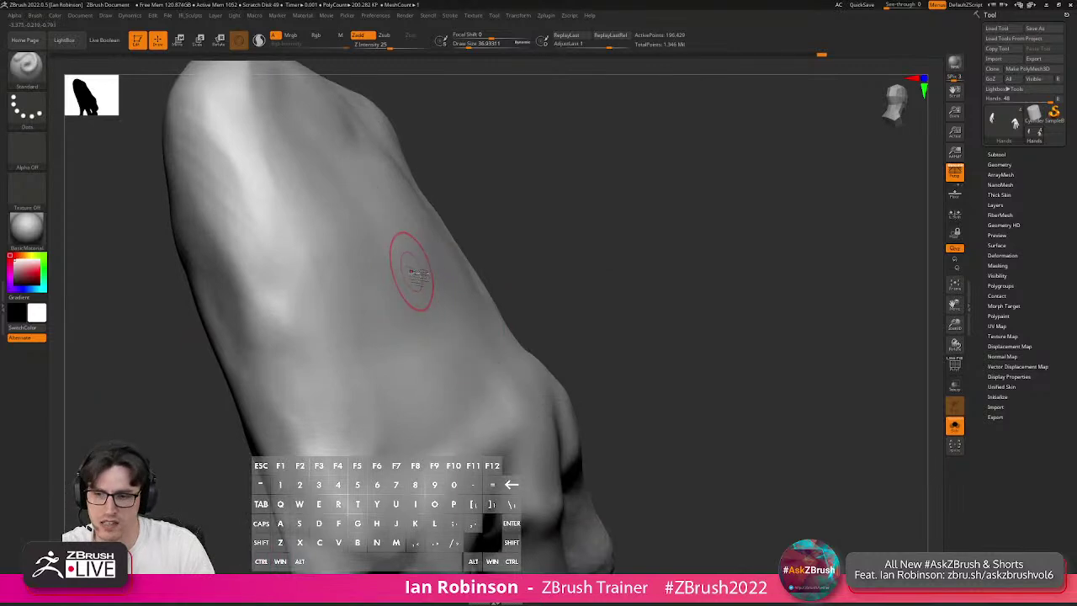
Try zigzag DamStandard strokes across the back of the hand and inspect the cuts from another angle.
key("b")
key("d")
key("s")
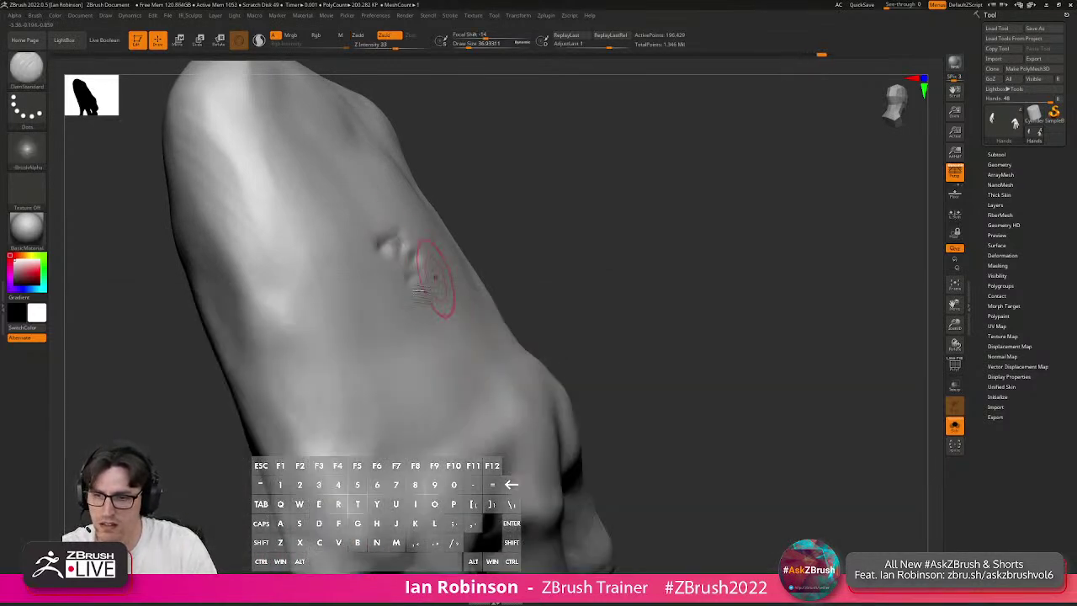
left_click_drag(474, 309, 490, 349)
left_click_drag(593, 324, 529, 306)
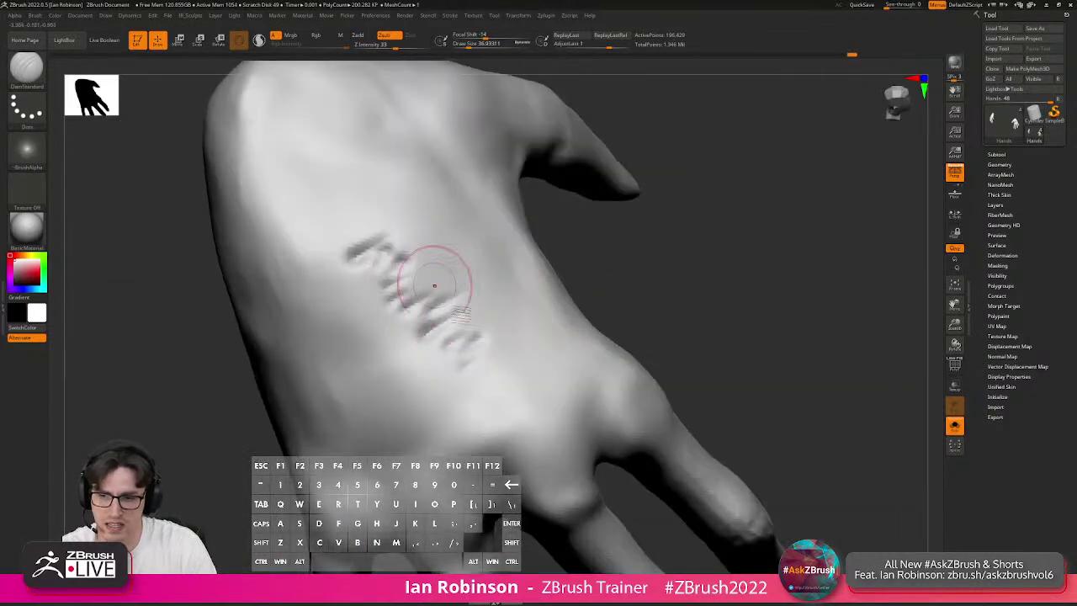
Test Standard brush strokes over the DamStandard marks on the back of the hand, and undo all test strokes.
key("b")
key("s")
key("t")
left_click_drag(336, 217, 505, 382)
left_click_drag(652, 291, 417, 305)
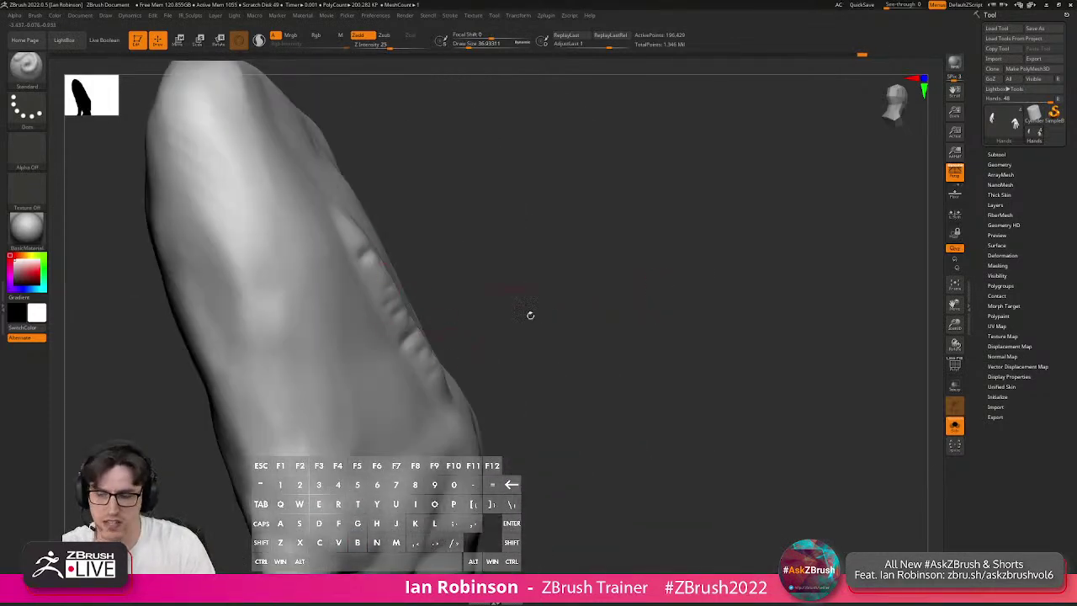
left_click_drag(502, 317, 425, 313)
key("ctrl+z")
key("ctrl+z")
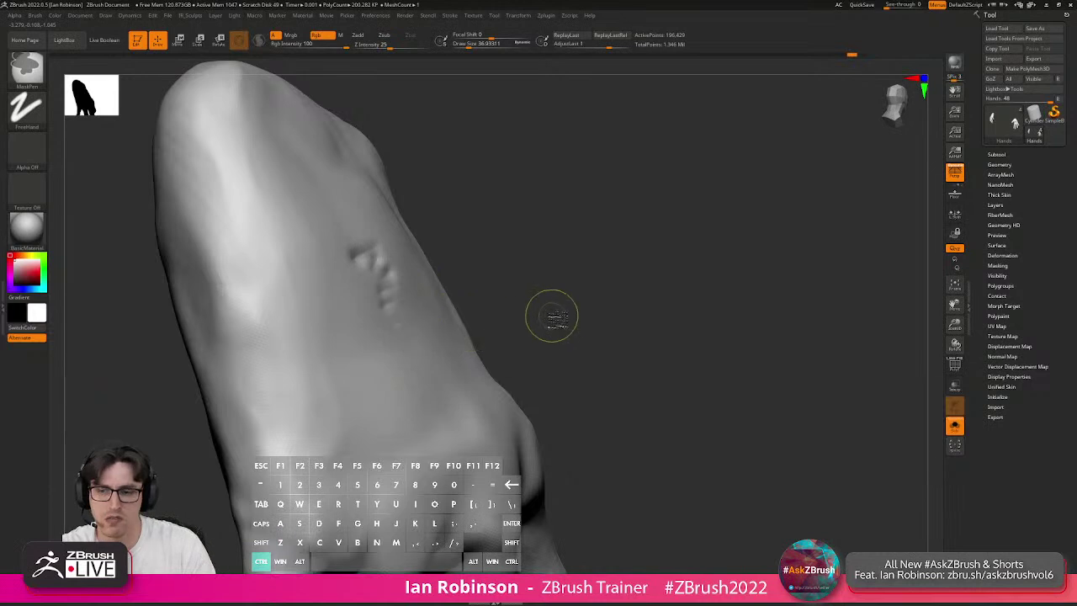
key("ctrl+z")
key("ctrl+z")
key("ctrl+z")
key("ctrl+z")
Try two more Standard brush strokes diagonally across the back of the hand, and undo them.
left_click_drag(561, 321, 385, 300)
left_click_drag(347, 234, 421, 348)
mouse_move(538, 315)
left_mouse_down()
mouse_move(464, 305)
mouse_move(503, 262)
mouse_move(596, 308)
left_mouse_up()
key("ctrl+z")
left_click_drag(334, 231, 452, 355)
key("ctrl+z")
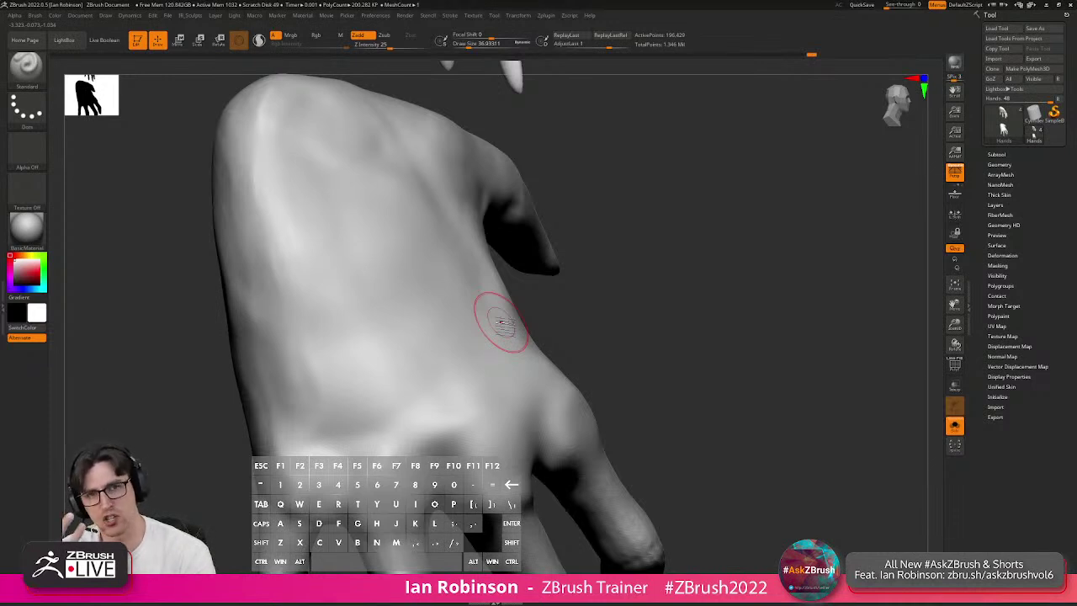
Try ClayBuildup strokes diagonally across the back of the hand, and undo them.
key("b")
key("c")
key("b")
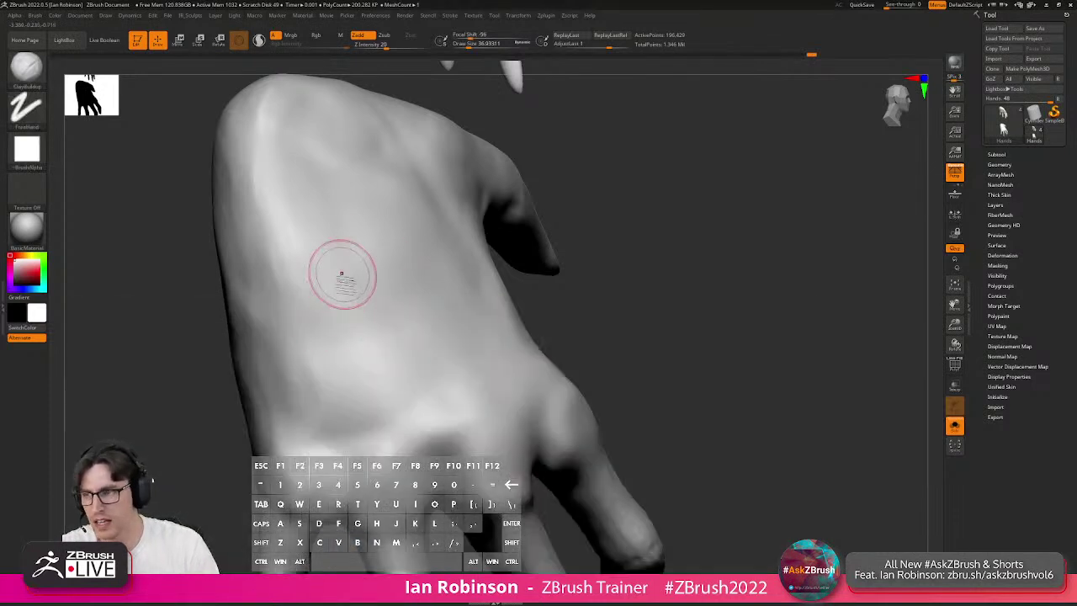
mouse_move(340, 264)
left_mouse_down()
mouse_move(366, 257)
mouse_move(441, 318)
mouse_move(417, 341)
mouse_move(439, 380)
left_mouse_up()
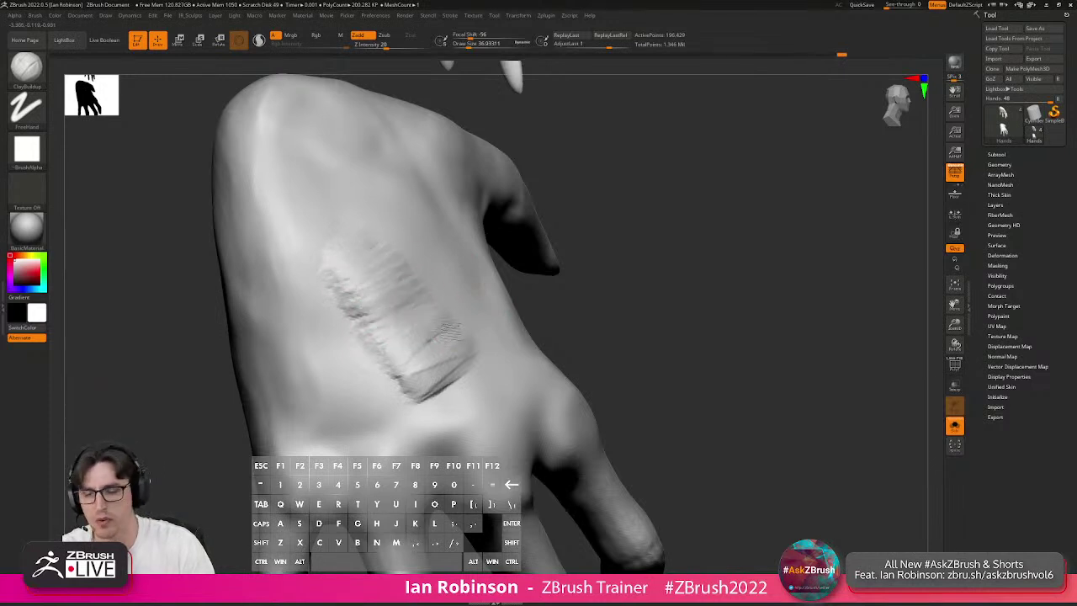
key("ctrl+z")
key("ctrl+z")
Switch back to the Clay brush at a draw size of about 80 and build up the outer knuckles.
key("b")
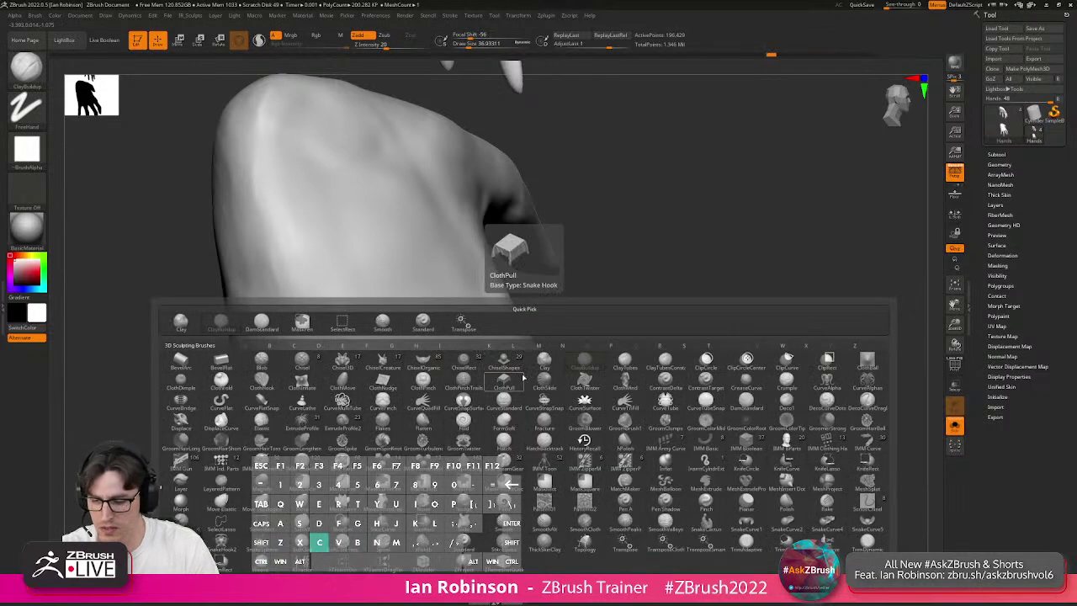
key("c")
key("l")
left_click_drag(659, 310, 512, 309)
key("s")
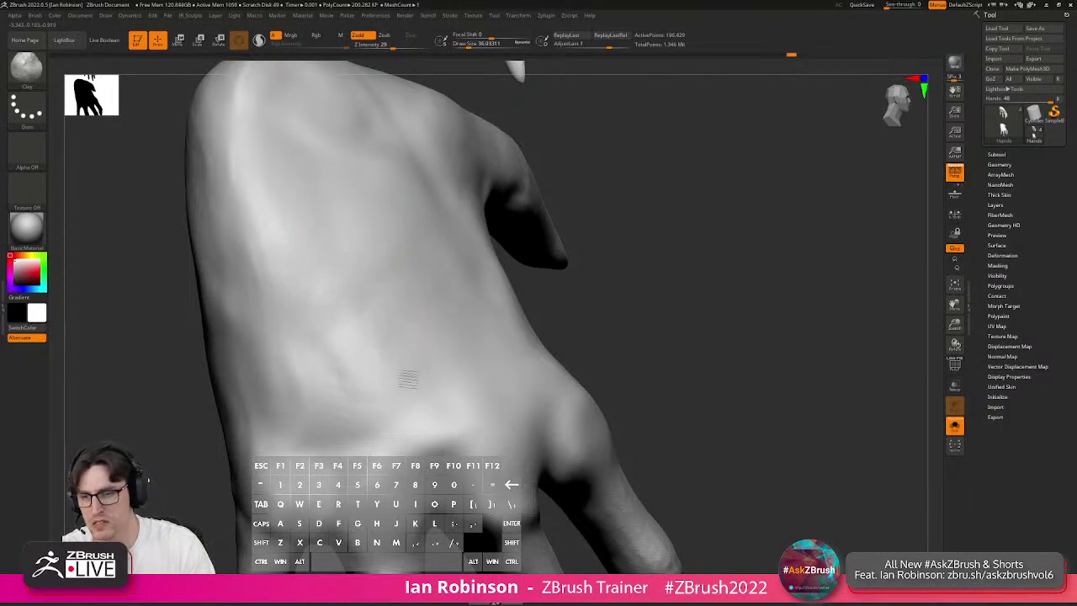
key("f")
left_click_drag(705, 342, 410, 322)
left_click_drag(503, 312, 384, 384)
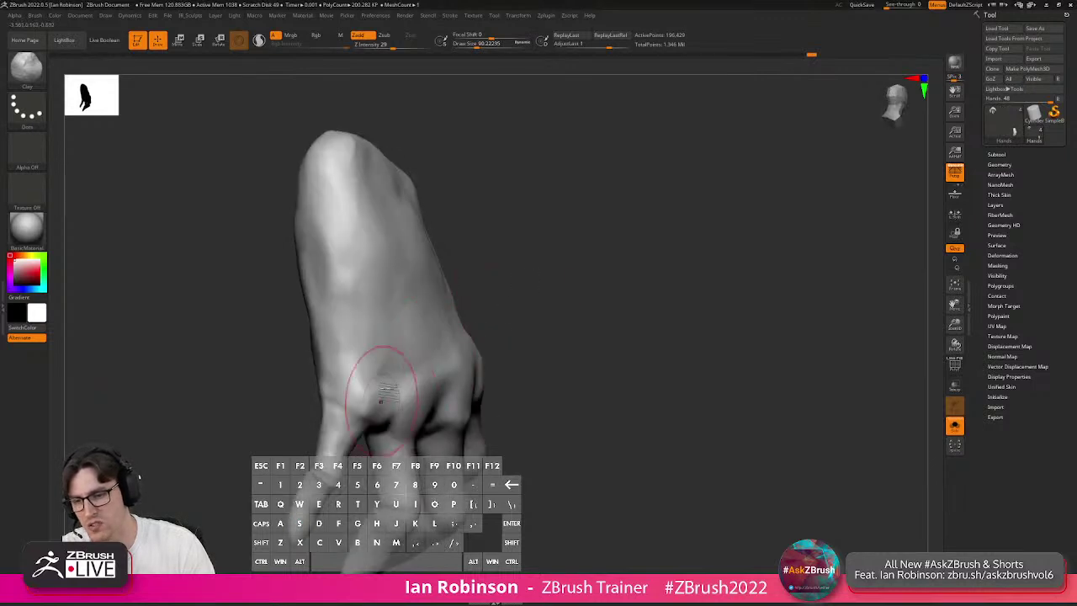
Reduce the Clay draw size to about 33 and refine the index and middle finger knuckles and the web between them.
mouse_move(546, 320)
left_mouse_down()
mouse_move(467, 385)
mouse_move(497, 380)
left_mouse_up()
key("s")
right_click_drag(498, 380, 486, 377)
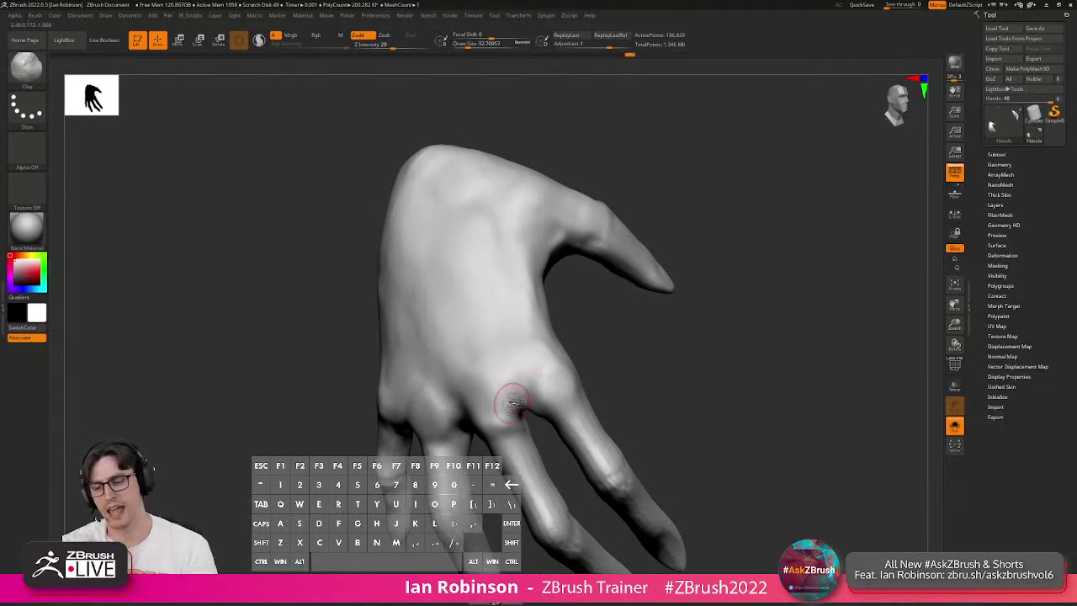
mouse_move(654, 389)
right_mouse_down("alt")
mouse_move(655, 364)
mouse_move(564, 411)
right_mouse_up("alt")
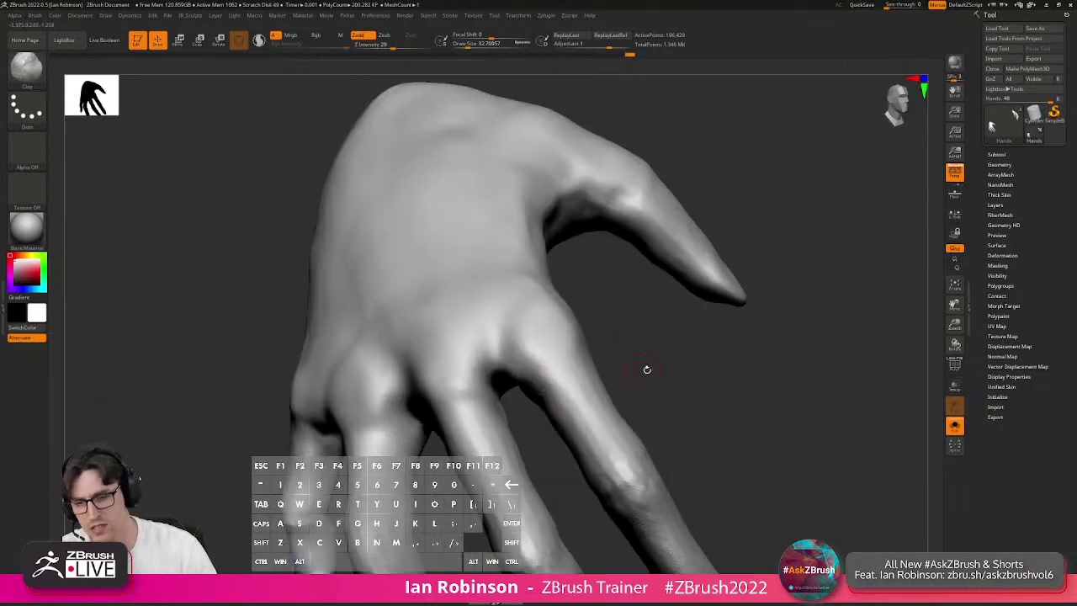
right_click_drag(639, 370, 531, 388)
right_click_drag(569, 421, 533, 414)
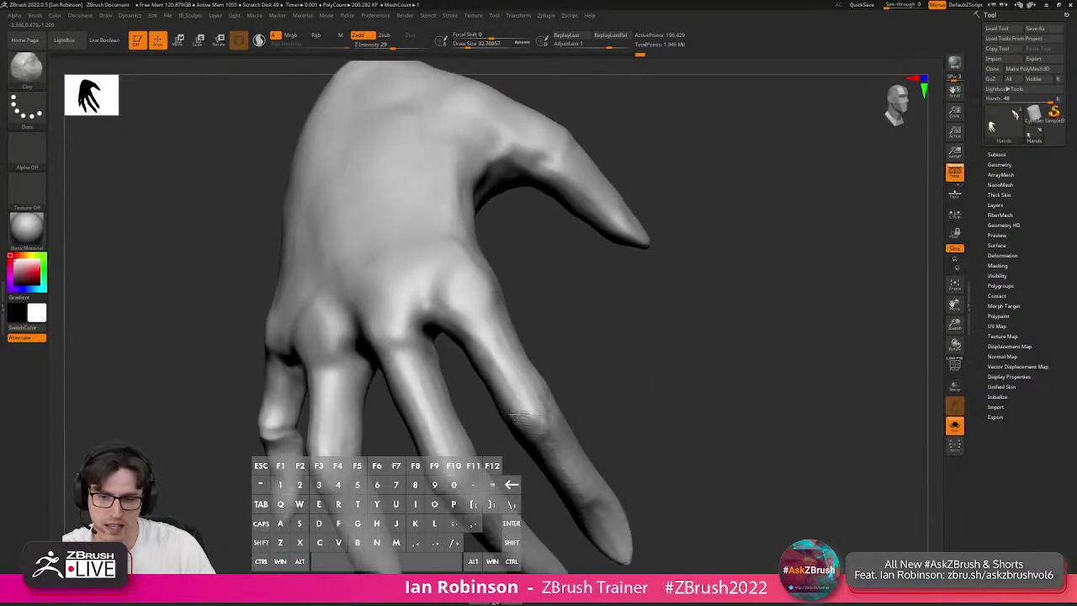
Set the Clay draw size to about 39 and shape the index finger's middle joint from several angles.
right_click_drag(616, 388, 627, 388)
key("s")
left_click_drag(515, 412, 518, 413)
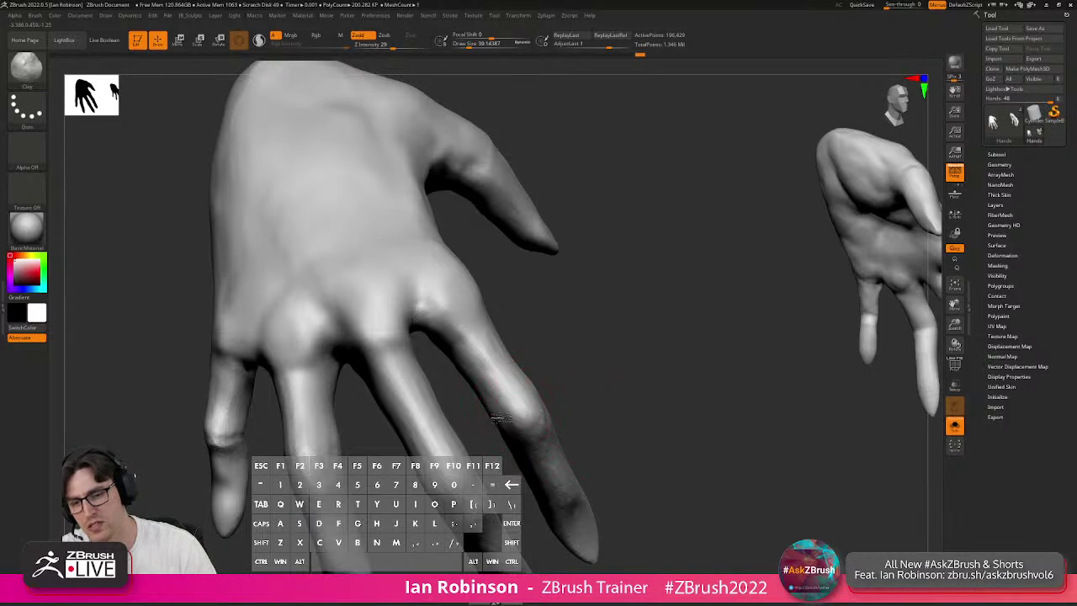
right_click_drag(532, 410, 529, 404)
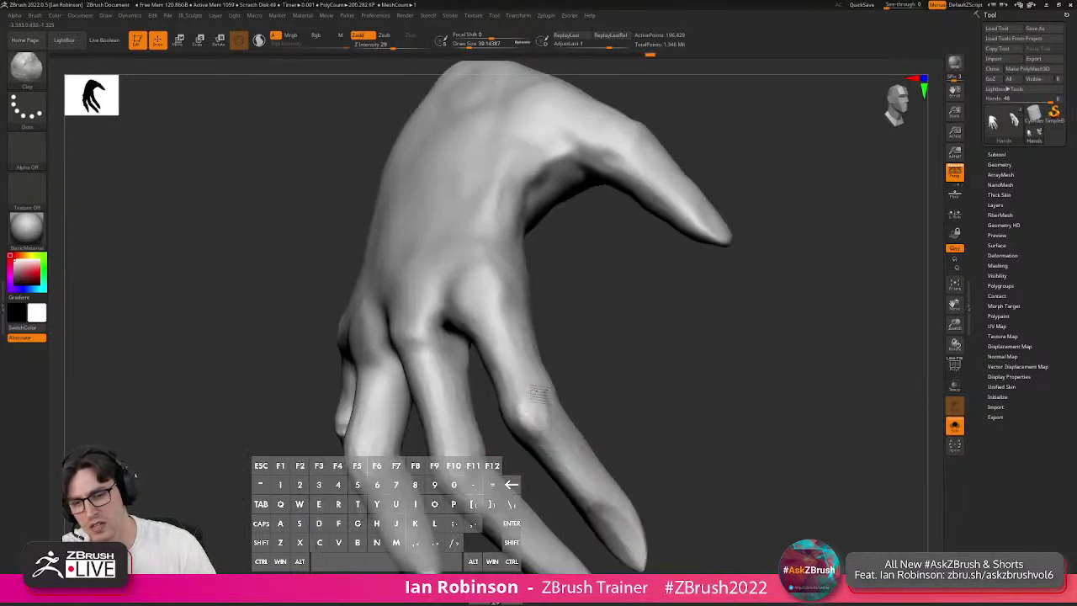
right_click_drag(633, 392, 502, 420)
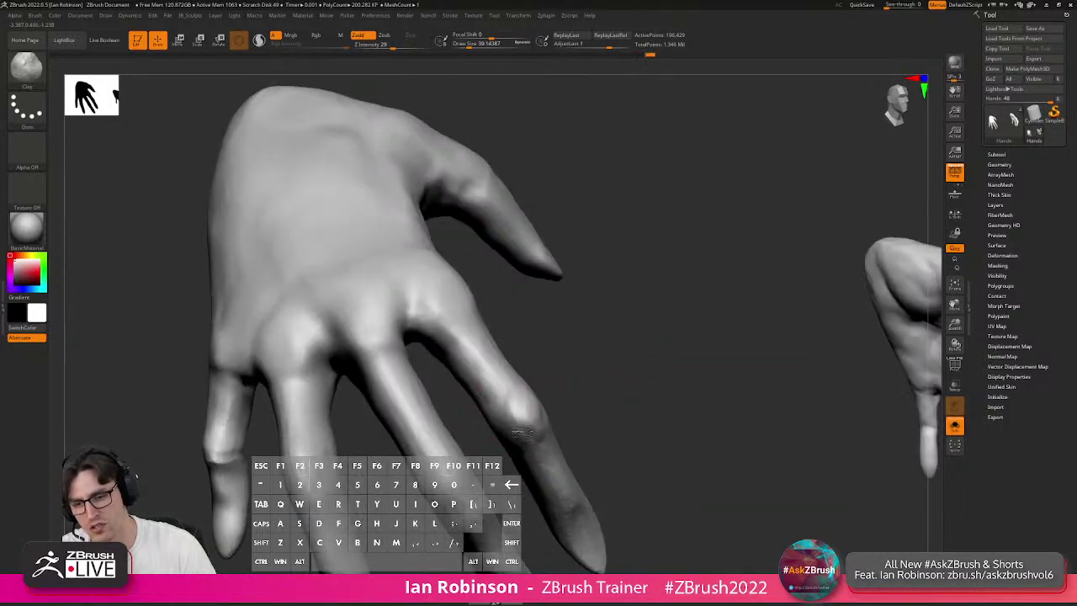
Build up and define the middle finger's middle joint with Clay strokes.
right_click_drag(671, 404, 618, 341)
right_click_drag(488, 392, 440, 378)
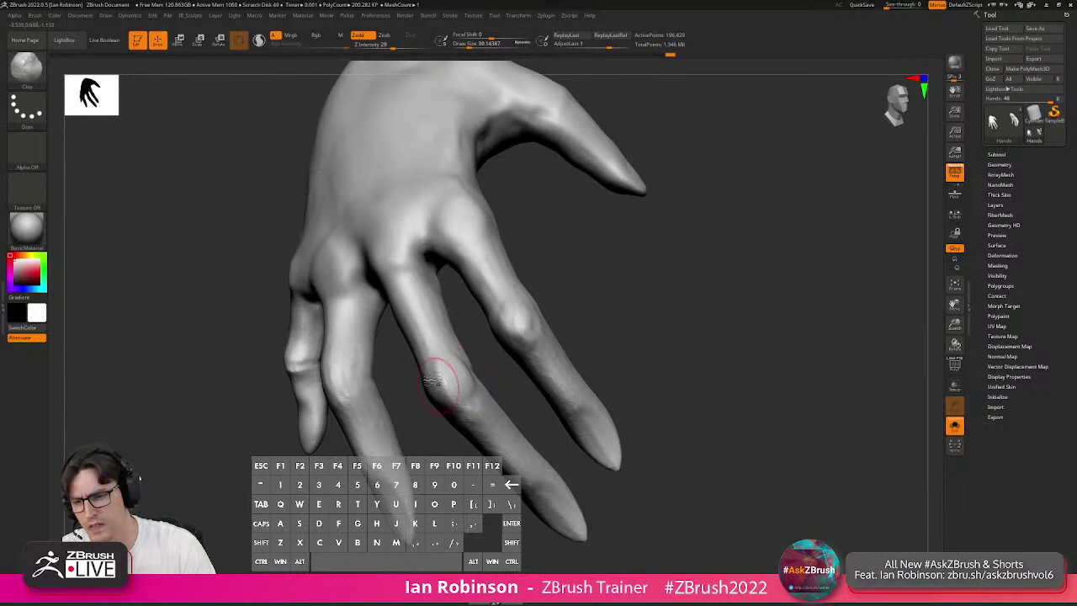
right_click_drag(441, 396, 436, 402)
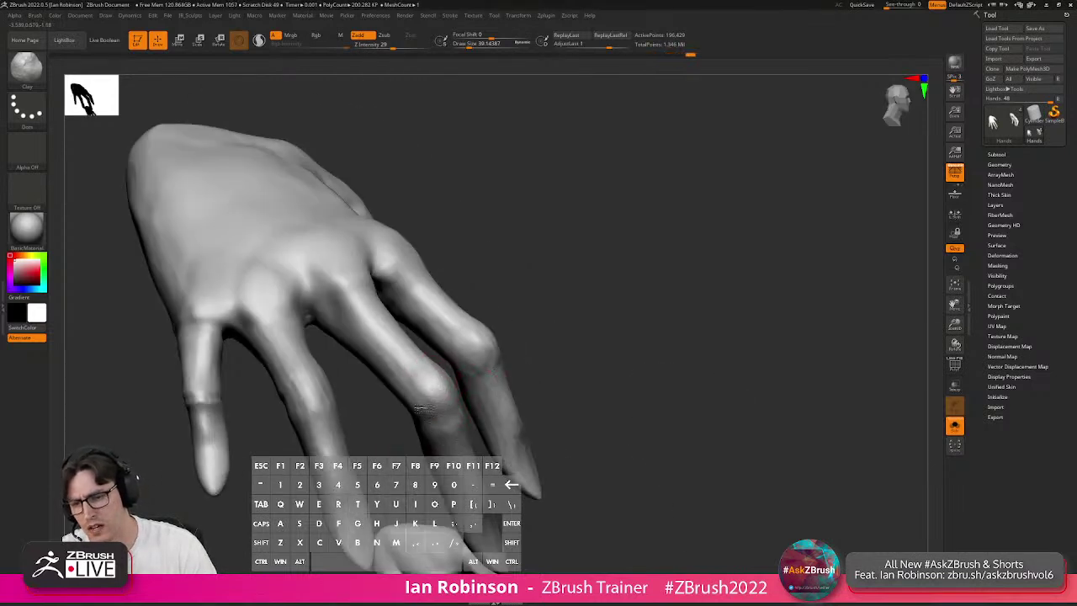
right_click_drag(447, 407, 458, 383)
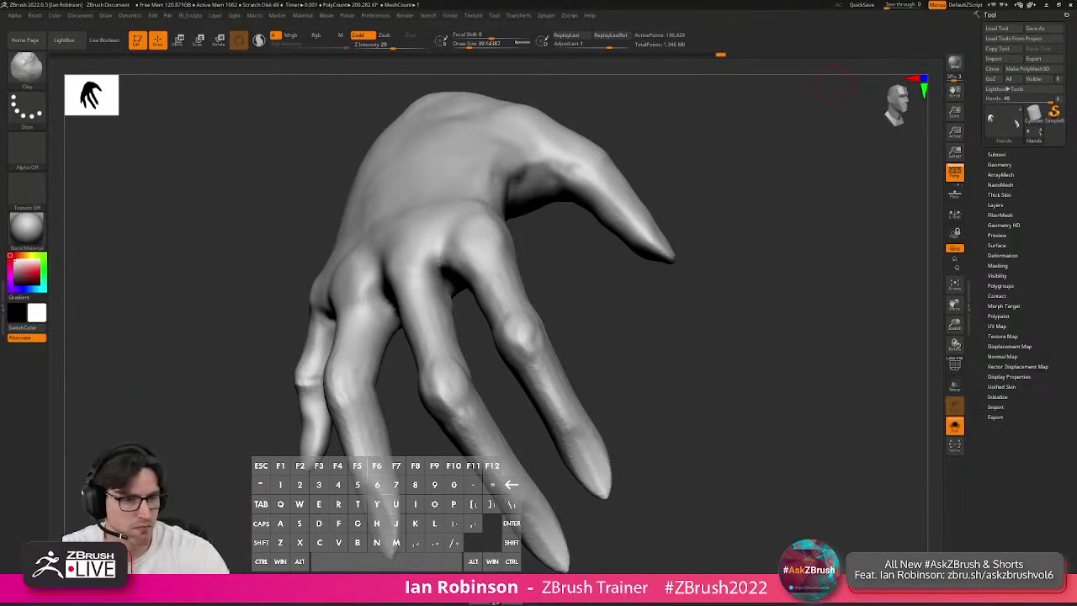
Touch up the middle finger's joint and sculpt the ring finger's middle joint with Clay strokes.
left_click_drag(649, 354, 640, 351)
left_click_drag(664, 305, 715, 302)
left_click_drag(446, 393, 450, 393)
mouse_move(377, 437)
left_mouse_down("alt")
mouse_move(440, 432)
mouse_move(411, 421)
left_mouse_up("alt")
mouse_move(430, 380)
left_mouse_down()
mouse_move(431, 393)
mouse_move(416, 363)
mouse_move(434, 371)
mouse_move(409, 367)
left_mouse_up()
mouse_move(379, 402)
left_mouse_down()
mouse_move(430, 406)
mouse_move(389, 362)
mouse_move(378, 367)
left_mouse_up()
mouse_move(383, 370)
left_mouse_down()
mouse_move(378, 354)
mouse_move(386, 380)
left_mouse_up()
Refine both sides of the ring finger's middle joint with Clay strokes.
left_click_drag(671, 293, 631, 299)
left_click_drag(414, 380, 383, 389)
left_click_drag(450, 368, 456, 352)
mouse_move(404, 395)
left_mouse_down()
mouse_move(476, 385)
mouse_move(454, 358)
mouse_move(457, 384)
left_mouse_up()
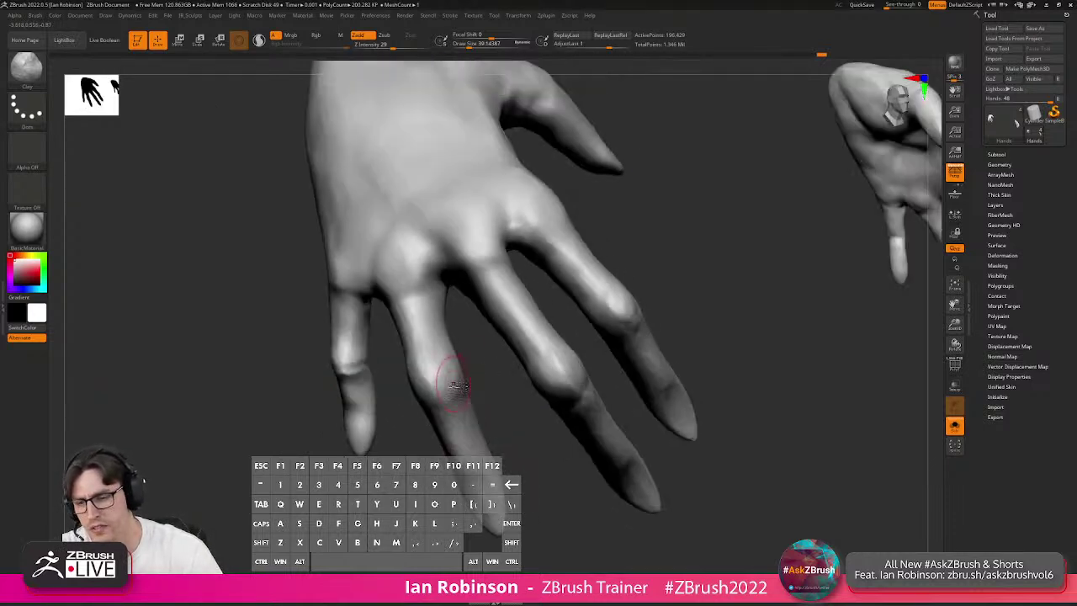
left_click_drag(444, 338, 397, 325)
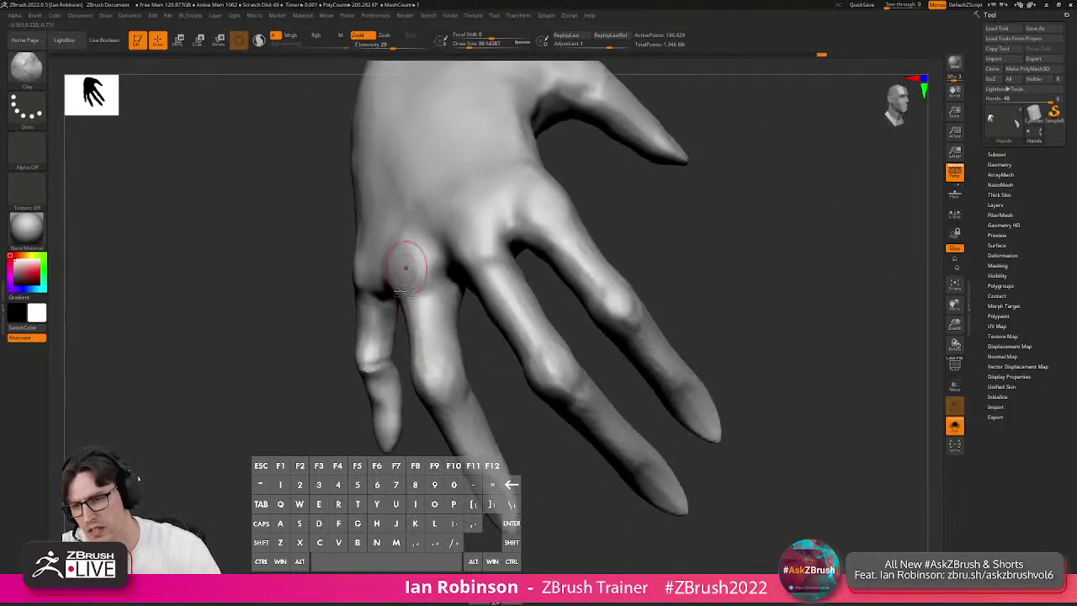
Build up the ring finger's knuckle and shape the little finger's middle joint with Clay strokes.
left_click_drag(409, 252, 340, 354)
right_click_drag(342, 357, 356, 385, "alt")
mouse_move(336, 370)
left_mouse_down()
mouse_move(336, 381)
mouse_move(352, 364)
left_mouse_up()
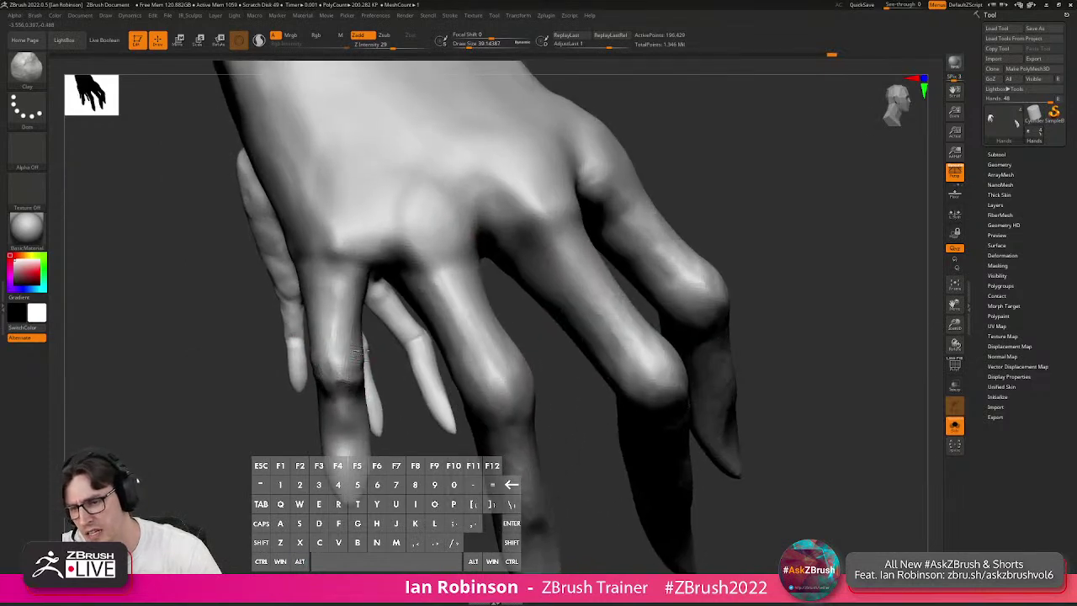
right_click_drag(358, 370, 313, 380)
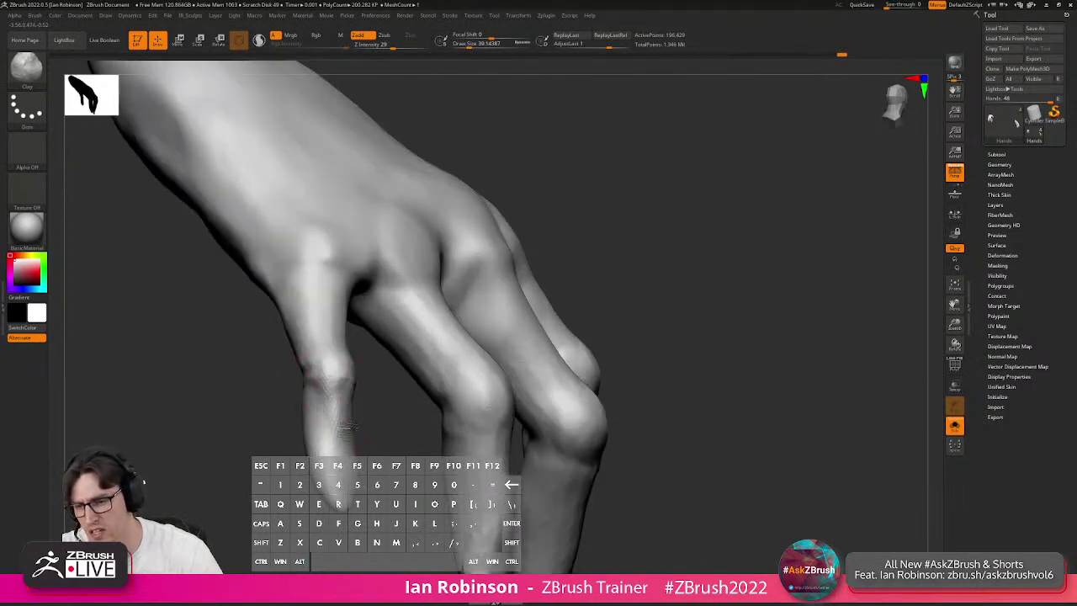
mouse_move(359, 439)
right_mouse_down()
mouse_move(421, 392)
mouse_move(356, 384)
right_mouse_up()
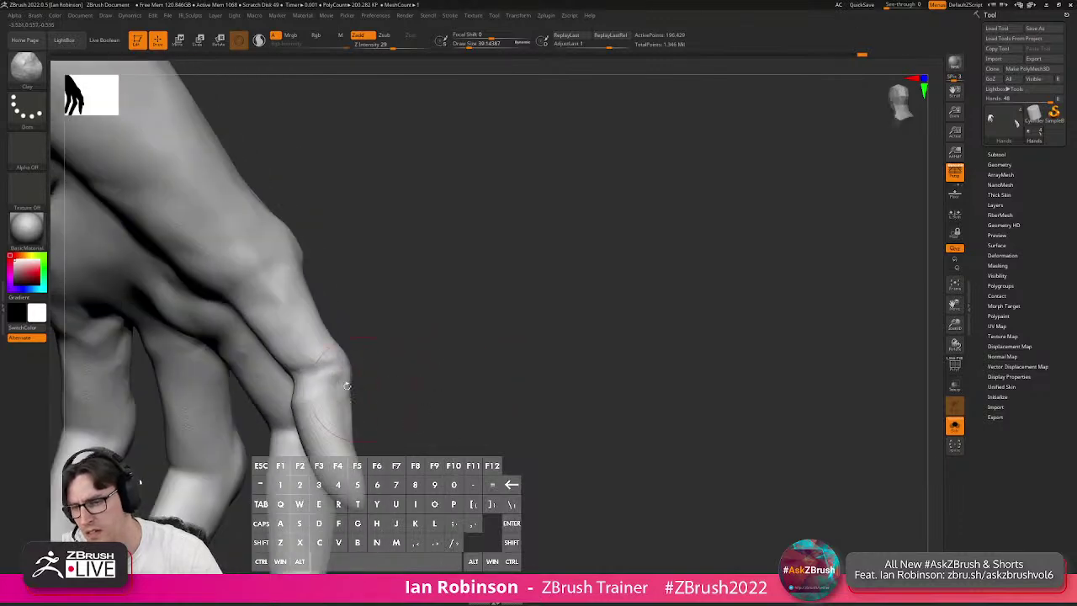
mouse_move(431, 358)
right_mouse_down()
mouse_move(379, 370)
mouse_move(421, 322)
mouse_move(362, 370)
right_mouse_up()
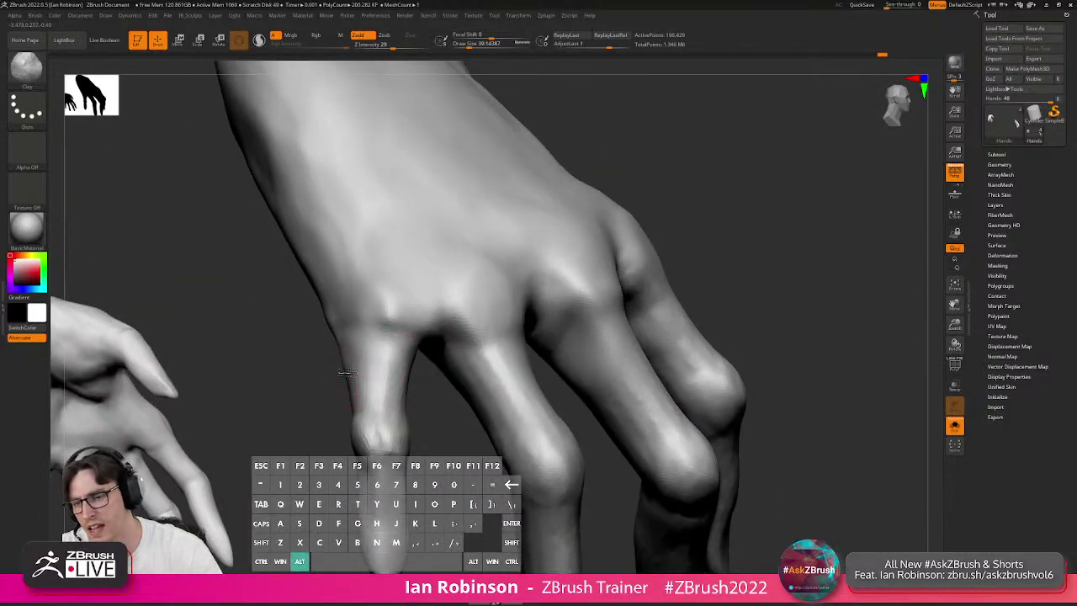
Adjust the Clay brush size and build up the little finger's knuckle at its base.
key("s")
mouse_move(375, 314)
left_mouse_down()
mouse_move(394, 304)
mouse_move(371, 295)
mouse_move(398, 300)
mouse_move(384, 315)
mouse_move(379, 286)
mouse_move(395, 335)
mouse_move(359, 284)
mouse_move(360, 300)
left_mouse_up()
key("s")
mouse_move(436, 282)
right_mouse_down()
mouse_move(459, 307)
mouse_move(421, 349)
right_mouse_up()
mouse_move(421, 351)
left_mouse_down()
mouse_move(414, 362)
mouse_move(404, 338)
mouse_move(406, 371)
left_mouse_up()
key("s")
Switch to the Standard brush at a draw size of about 22 and define the little finger's knuckle and upper segment.
key("b")
key("s")
key("t")
key("s")
mouse_move(554, 340)
left_mouse_down()
mouse_move(545, 341)
mouse_move(554, 346)
left_mouse_up()
key("s")
key("s")
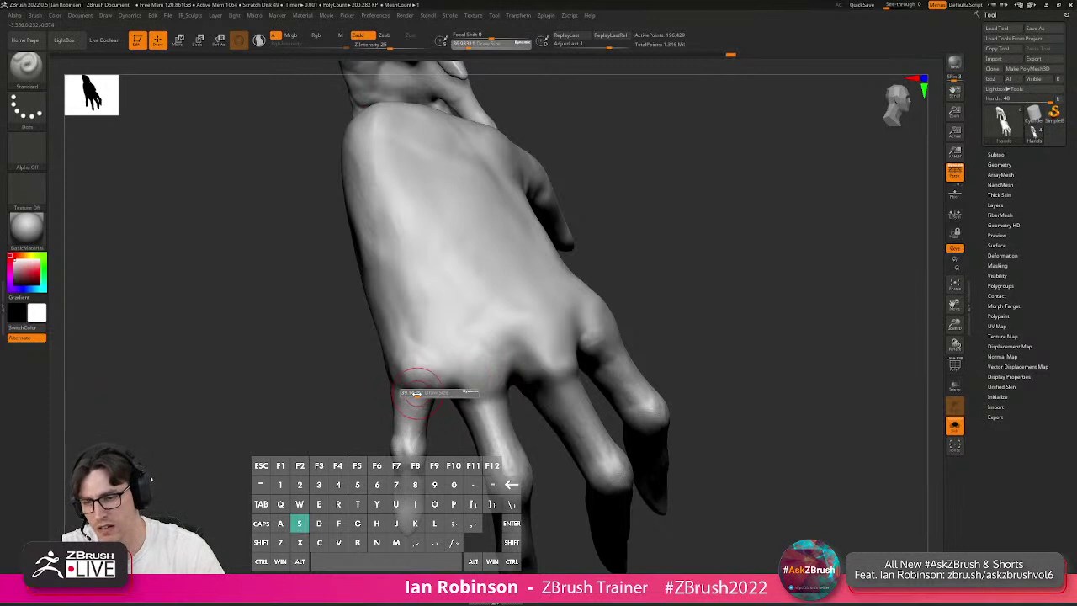
mouse_move(412, 396)
left_mouse_down()
mouse_move(416, 379)
mouse_move(411, 449)
left_mouse_up()
mouse_move(476, 442)
left_mouse_down()
mouse_move(459, 456)
mouse_move(461, 515)
mouse_move(432, 404)
mouse_move(399, 343)
mouse_move(416, 384)
left_mouse_up()
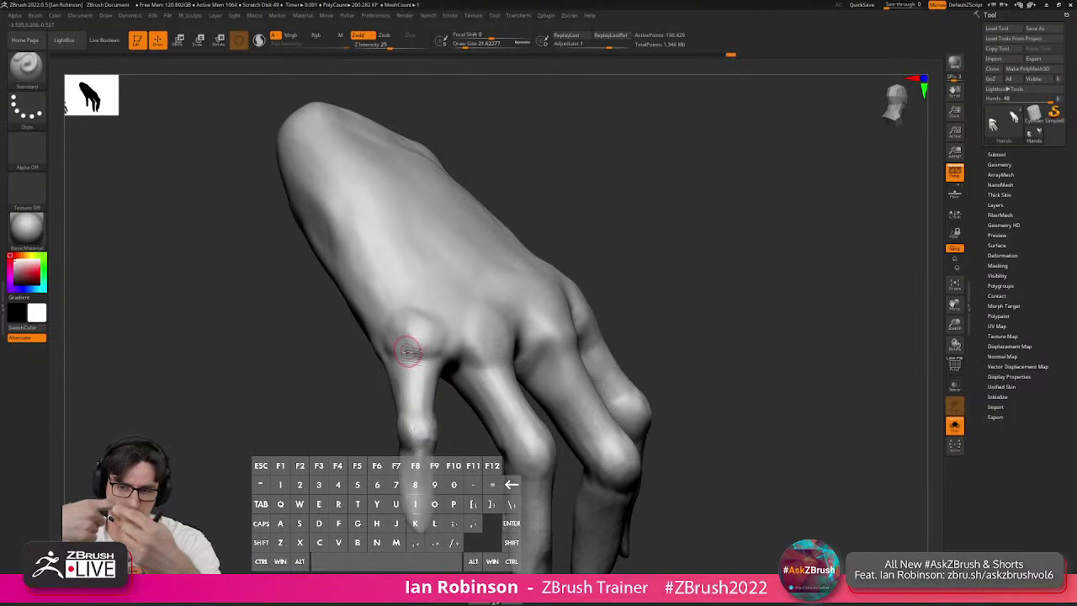
Set the Standard brush's Focal Shift to -33 and draw straight tendon strokes along the little finger's upper segment.
mouse_move(644, 328)
left_mouse_down("alt")
mouse_move(762, 311)
mouse_move(761, 298)
left_mouse_up("alt")
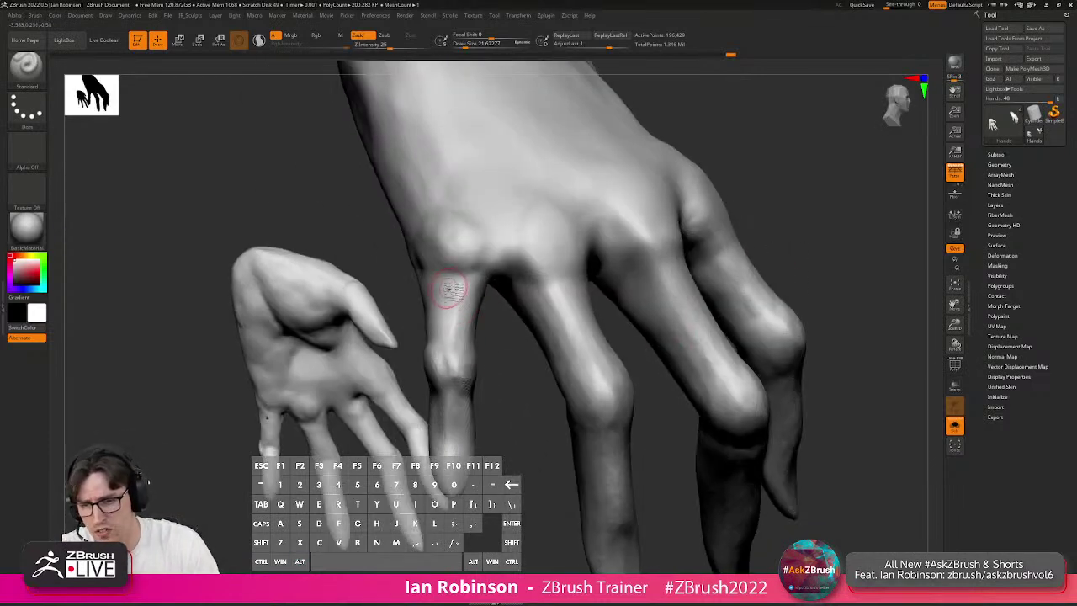
key("space")
left_click(479, 309)
left_click_drag(488, 309, 497, 308)
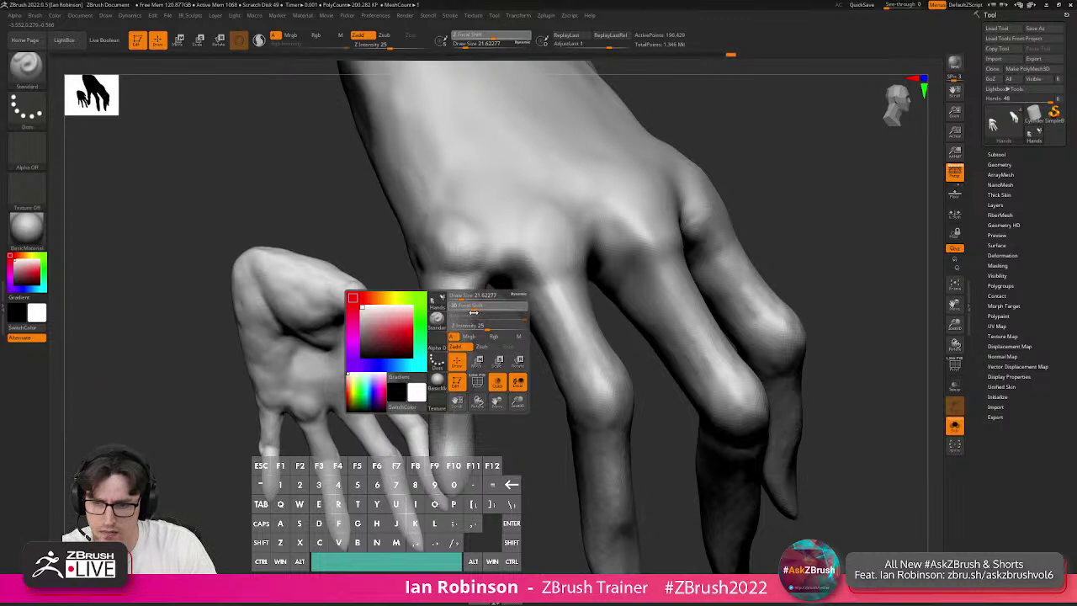
left_click_drag(475, 313, 478, 312)
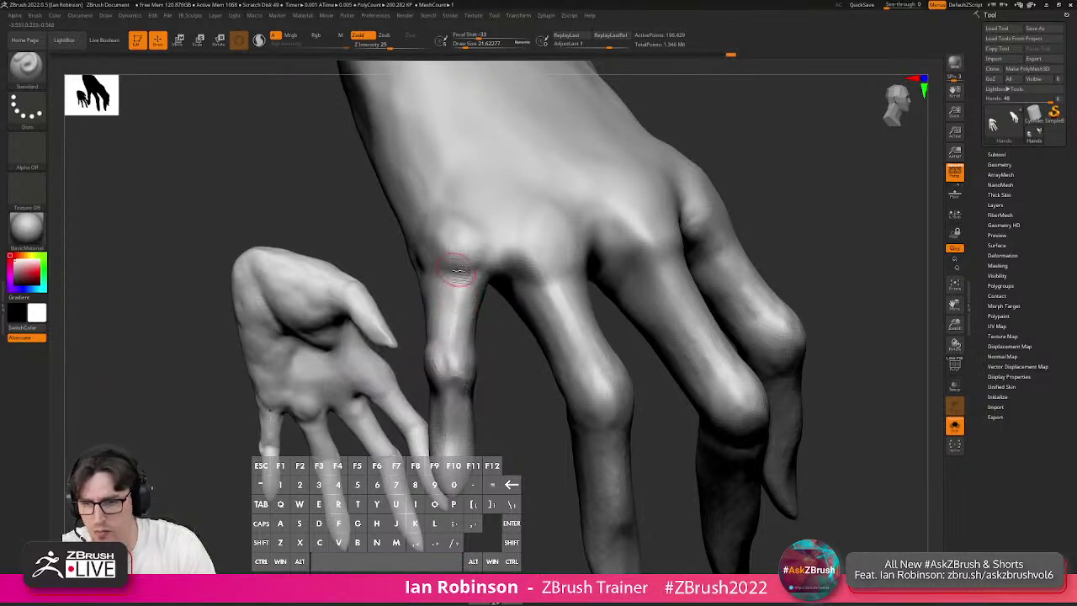
left_click_drag(452, 244, 452, 346, "shift")
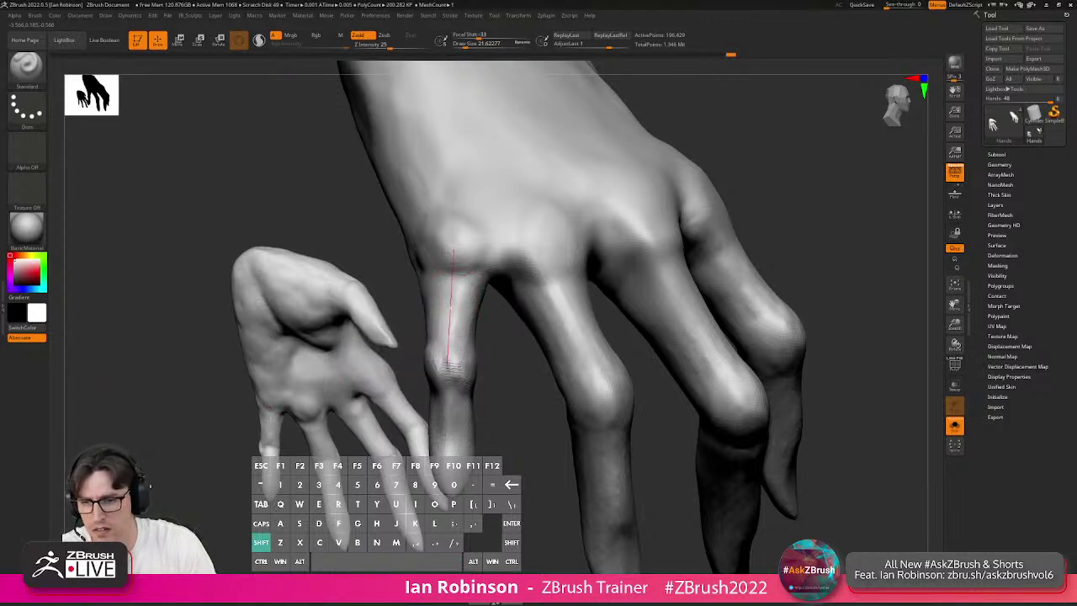
left_click_drag(449, 363, 449, 362, "shift")
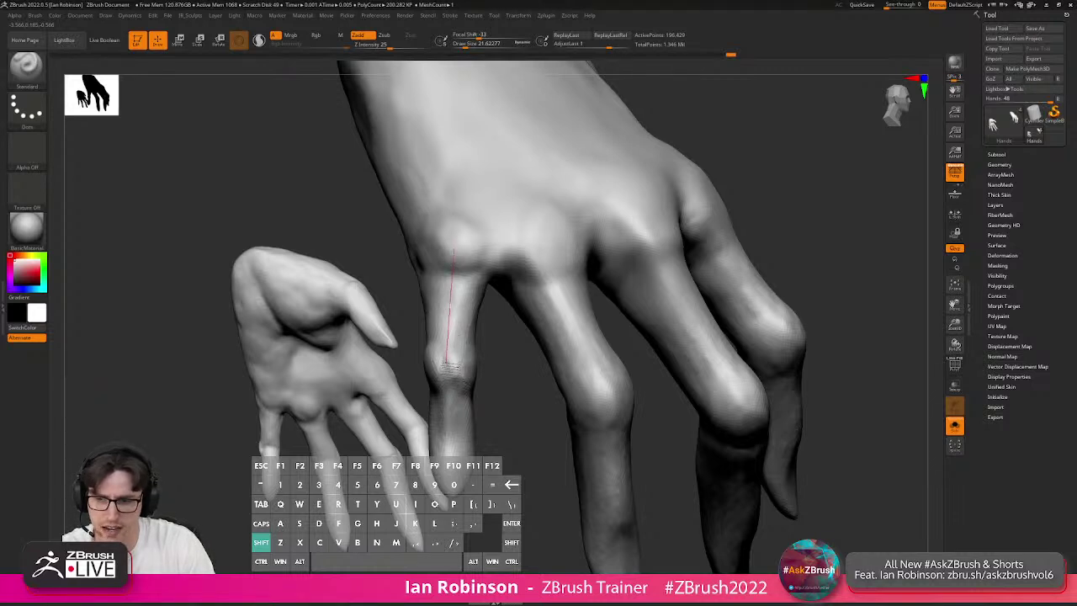
left_click_drag(447, 365, 534, 352, "shift")
left_click_drag(661, 282, 585, 275)
left_click_drag(457, 260, 447, 342)
Stroke along the little finger's lower segment, undo the last stroke and set the brush's Z Intensity to 14.
mouse_move(377, 385)
left_mouse_down()
mouse_move(414, 387)
mouse_move(372, 387)
mouse_move(395, 436)
left_mouse_up()
left_click_drag(437, 529, 473, 374)
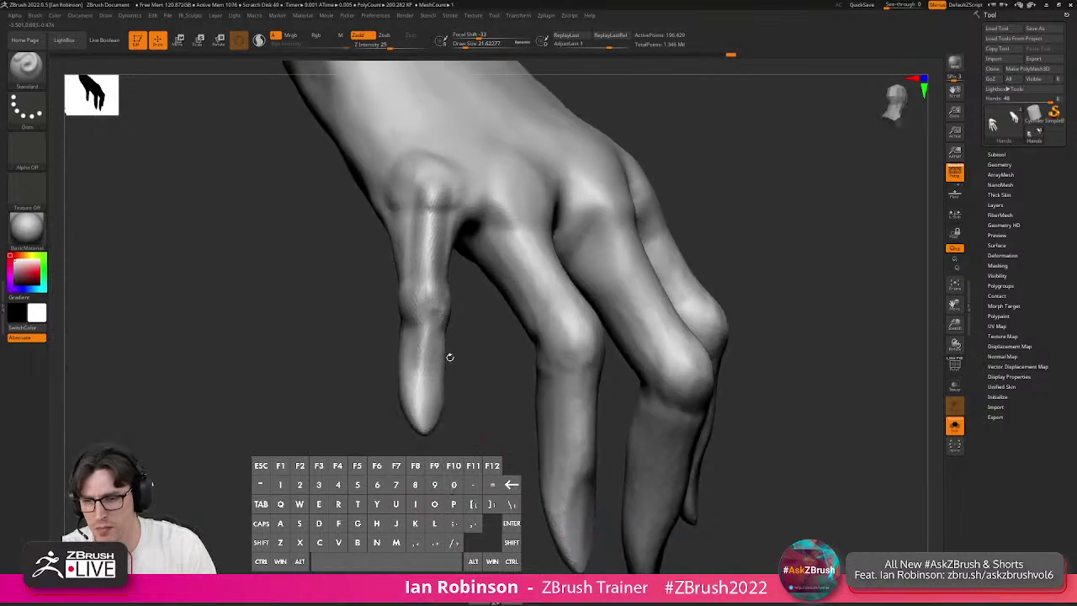
left_click_drag(423, 306, 428, 316)
mouse_move(425, 380)
left_mouse_down("shift")
mouse_move(480, 407)
mouse_move(457, 432)
mouse_move(483, 424)
left_mouse_up("shift")
key("space")
key("ctrl+z")
left_click_drag(429, 341, 442, 272)
Draw straight tendon ridges along the upper segments of the ring, middle and index fingers.
left_click_drag(396, 180, 394, 313)
left_click_drag(462, 382, 439, 394, "alt")
mouse_move(699, 211)
left_mouse_down()
mouse_move(690, 237)
mouse_move(660, 240)
left_mouse_up()
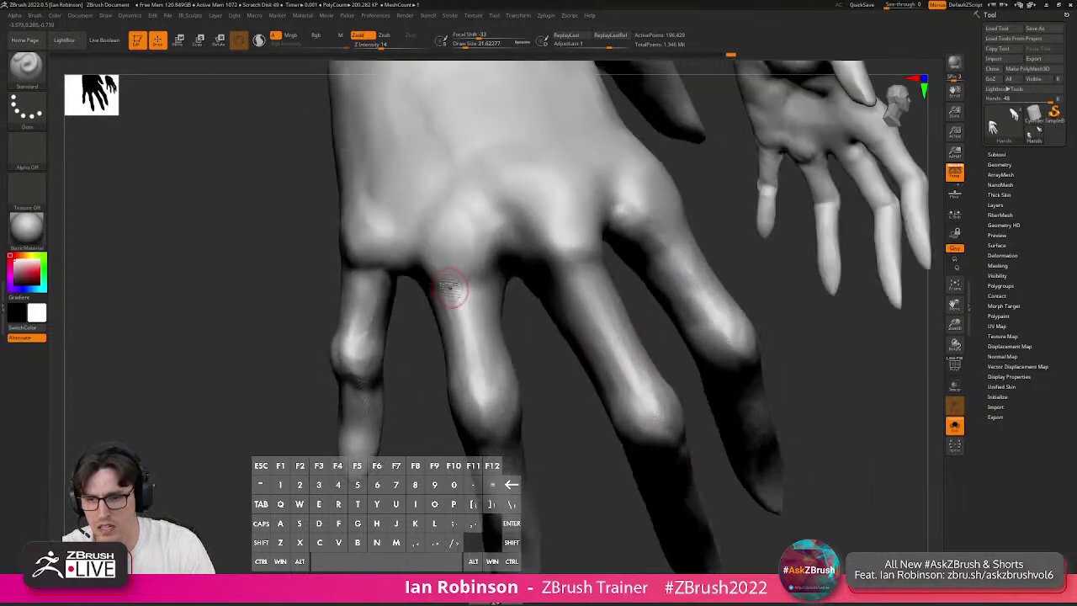
left_click_drag(453, 252, 486, 408)
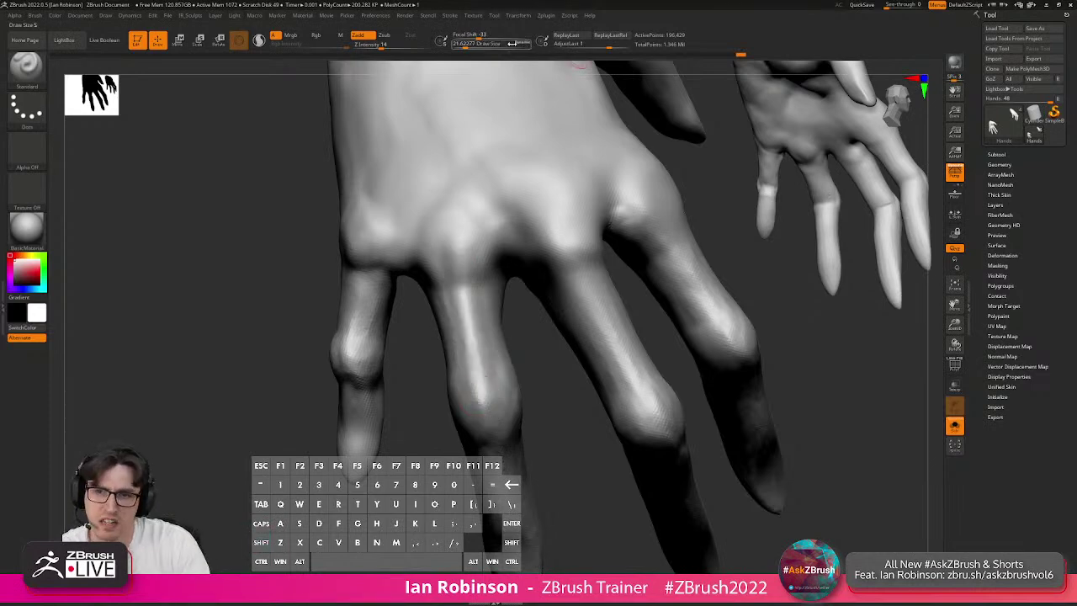
Try a straight stroke on the back of the hand with LazyMouse turned off, then undo it.
left_click(471, 16)
mouse_move(454, 19)
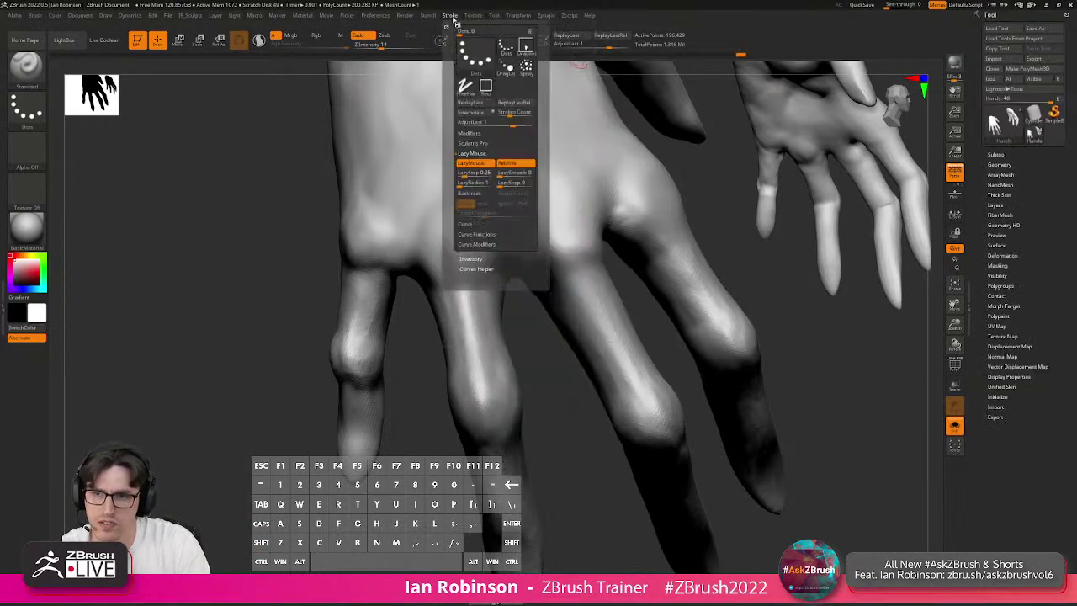
left_click(480, 165)
mouse_move(401, 127)
left_mouse_down("shift")
mouse_move(563, 145)
mouse_move(389, 133)
left_mouse_up("shift")
key("ctrl+z")
Turn LazyMouse back on and draw a straight test stroke across the back of the hand above the knuckles.
left_click(450, 15)
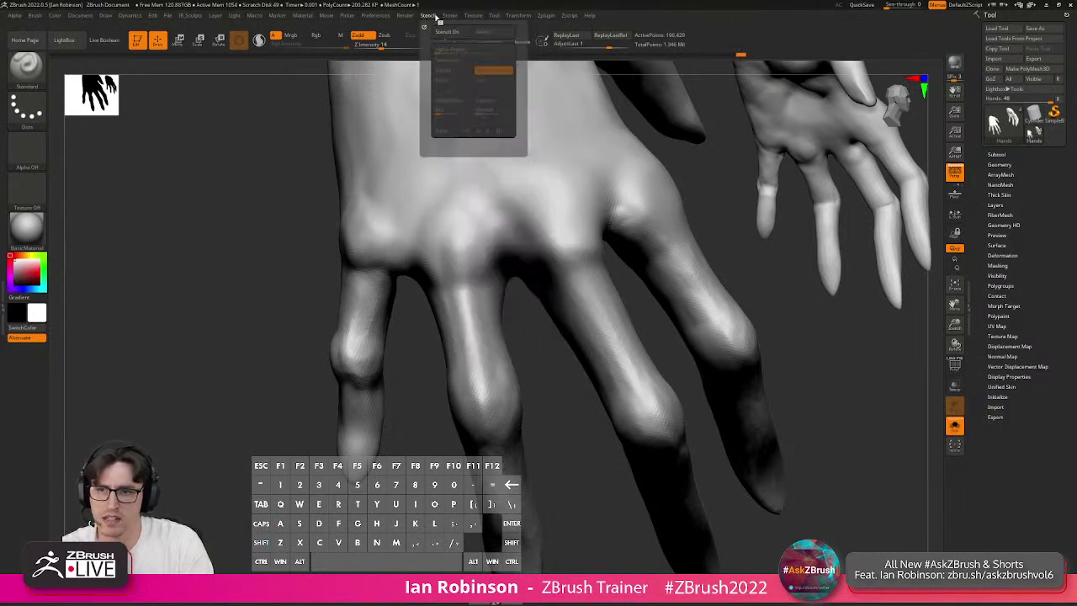
left_click(480, 166)
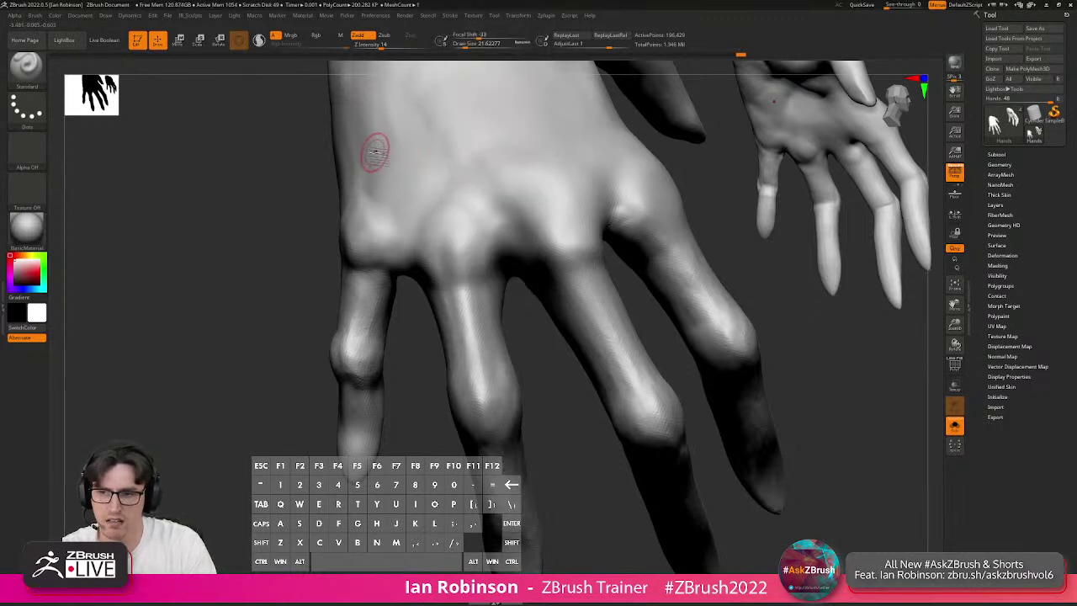
left_click_drag(385, 156, 650, 169, "shift")
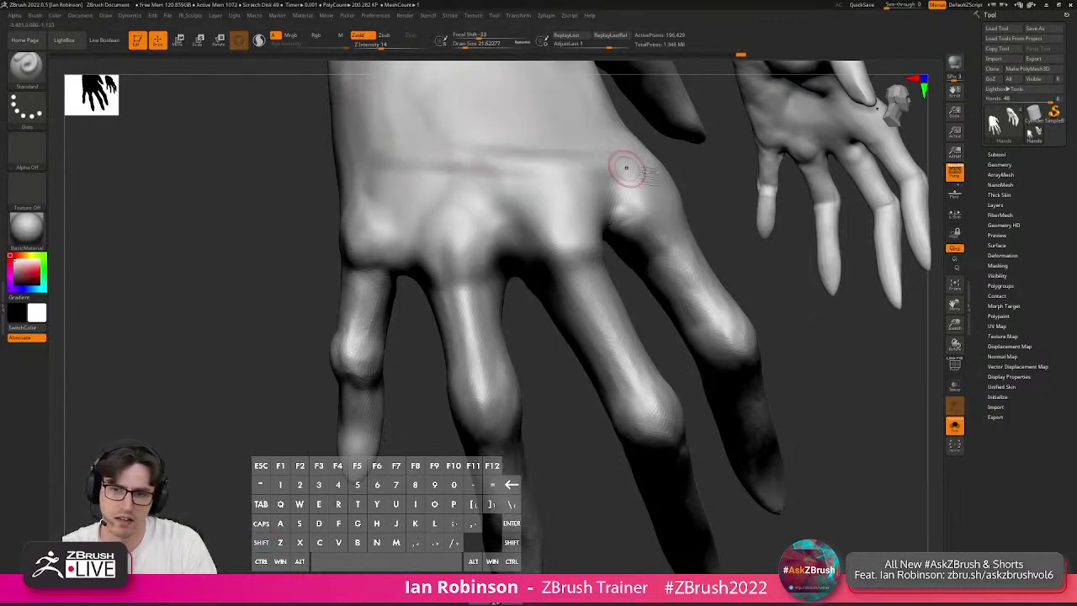
Draw a straight ridge down the ring finger's lower segment from its middle joint.
left_click_drag(747, 222, 634, 176, "alt")
left_click_drag(458, 339, 444, 335)
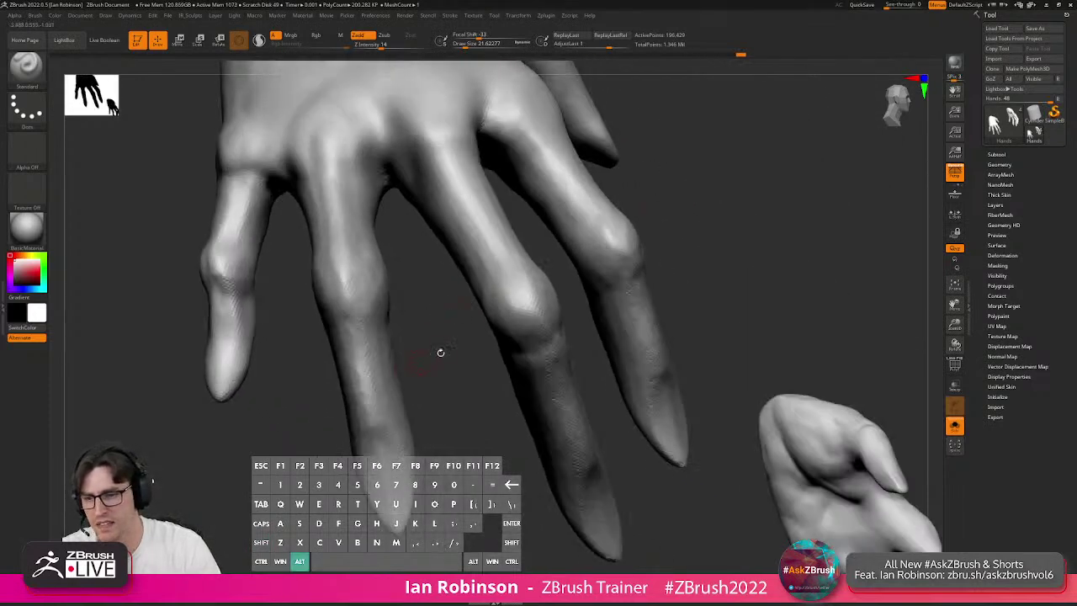
key("shift")
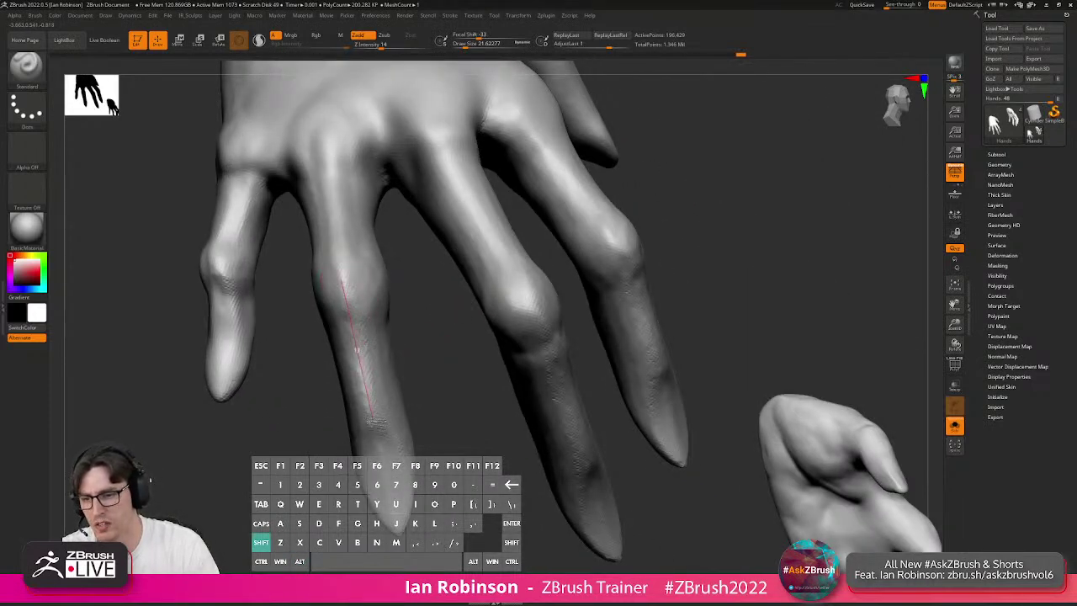
left_click_drag(372, 420, 376, 428, "shift")
left_click_drag(454, 427, 425, 412, "alt")
left_click_drag(425, 412, 436, 418)
left_click_drag(410, 369, 440, 277)
Draw a straight ridge along the middle finger's lower segment, starting at its middle joint.
left_click_drag(684, 414, 670, 355, "alt")
left_click_drag(490, 381, 487, 383, "shift")
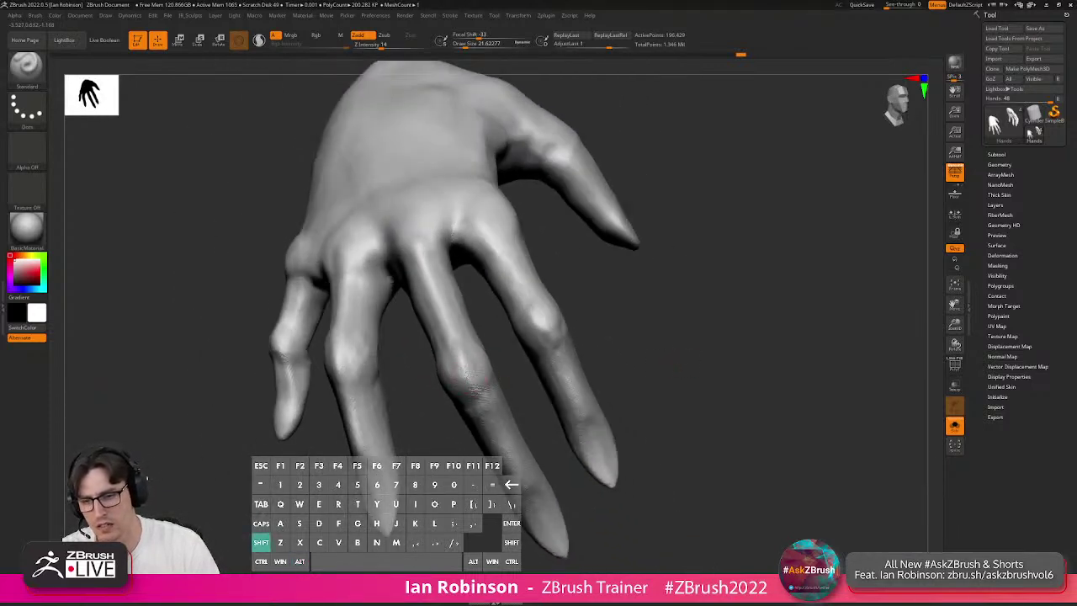
left_click_drag(526, 486, 529, 485, "shift")
left_click_drag(660, 407, 647, 438, "alt")
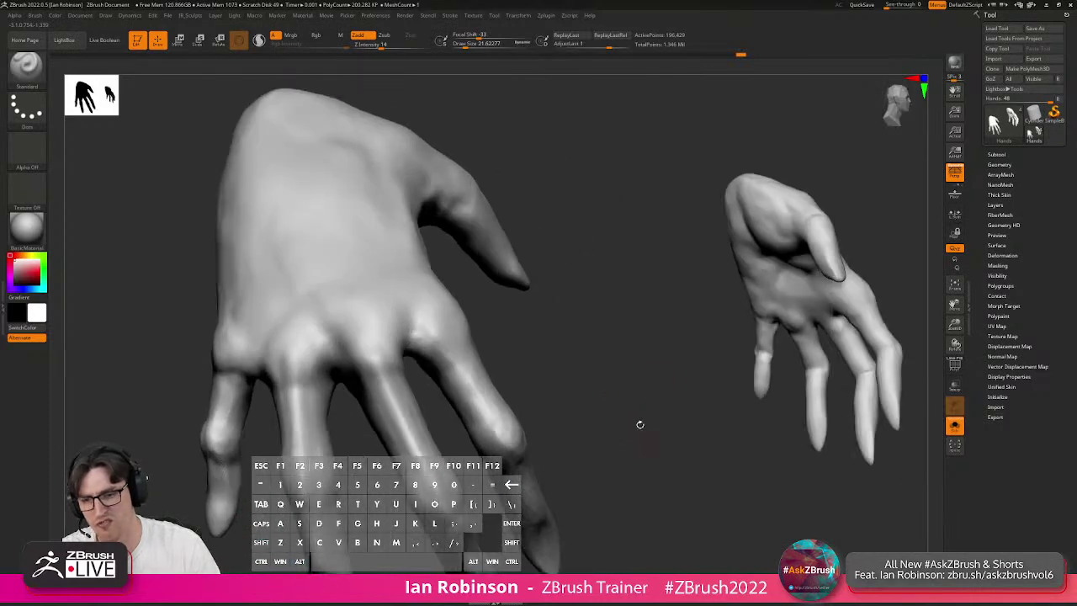
Set the Standard brush's draw size to about 29 and draw straight ridges along the index finger.
key("s")
mouse_move(464, 327)
left_mouse_down()
mouse_move(479, 328)
mouse_move(523, 420)
mouse_move(527, 455)
left_mouse_up()
left_click_drag(562, 527, 568, 532, "shift")
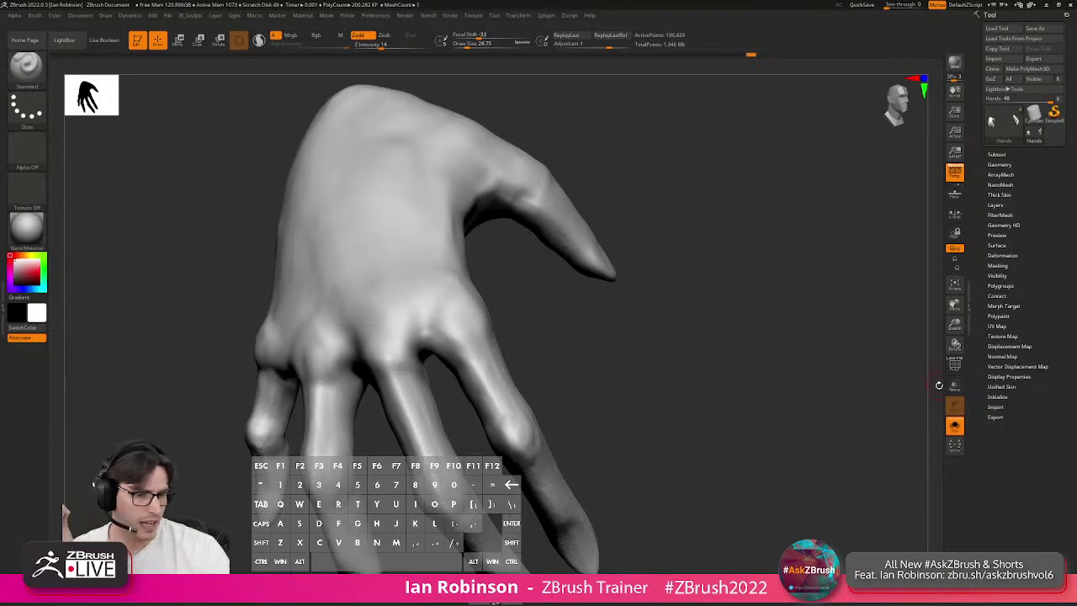
Switch to the Clay brush at a draw size of about 58 and shape the base of the thumb.
mouse_move(564, 361)
left_mouse_down()
mouse_move(608, 356)
mouse_move(623, 428)
mouse_move(664, 383)
mouse_move(401, 339)
mouse_move(457, 303)
mouse_move(462, 279)
mouse_move(466, 310)
left_mouse_up()
key("b")
key("c")
key("l")
key("s")
key("s")
mouse_move(465, 310)
left_mouse_down()
mouse_move(462, 370)
mouse_move(445, 385)
mouse_move(432, 379)
mouse_move(443, 424)
left_mouse_up()
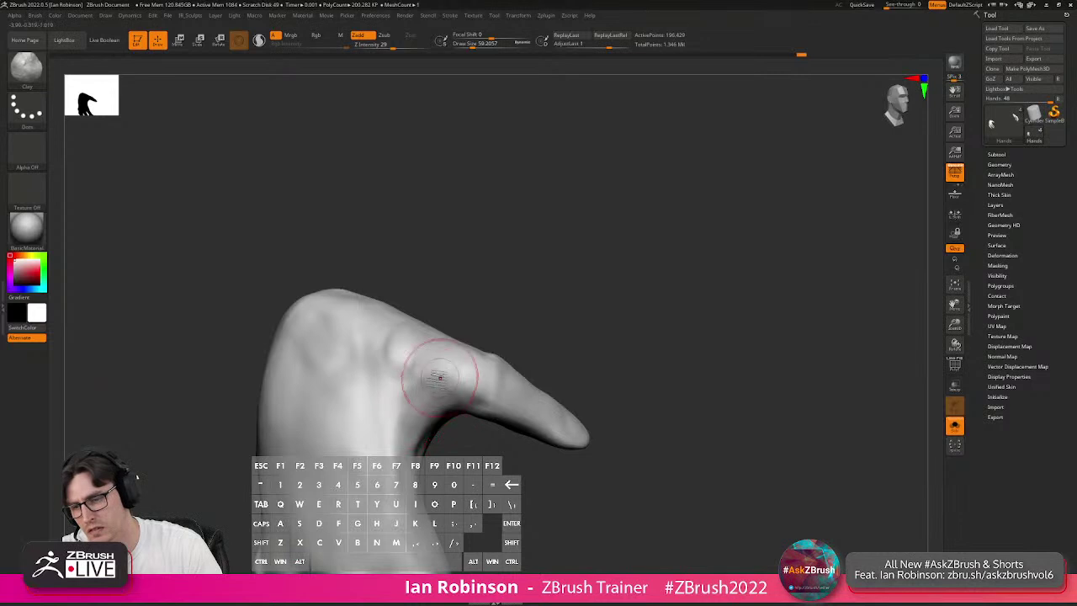
mouse_move(520, 345)
left_mouse_down()
mouse_move(523, 330)
mouse_move(538, 329)
mouse_move(524, 351)
mouse_move(480, 342)
left_mouse_up()
left_click_drag(591, 289, 540, 343, "alt")
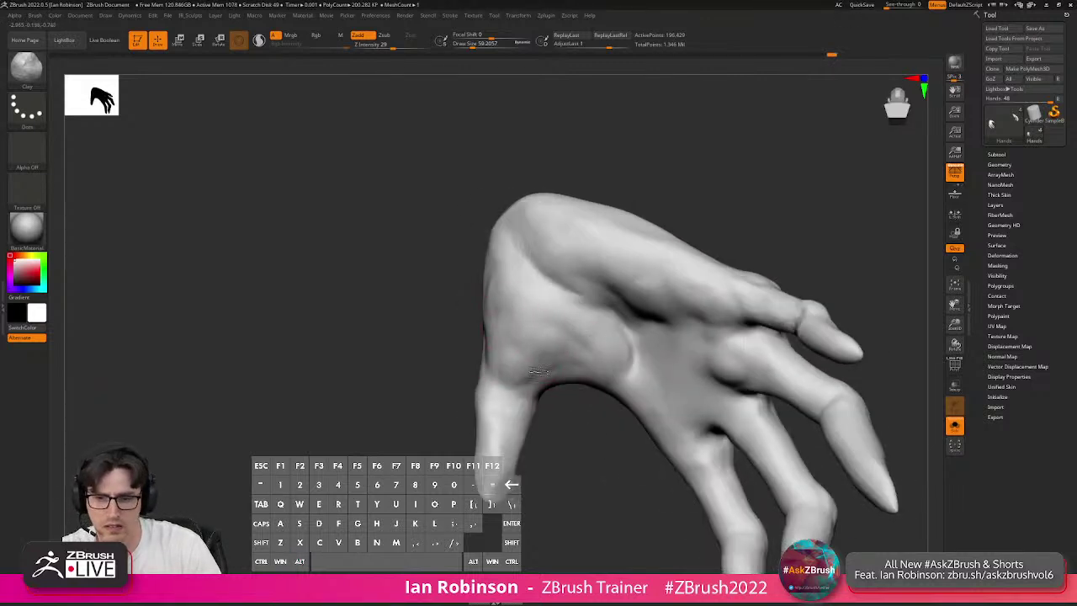
Set the Clay draw size to about 80 and build up the palm pads at the bases of the fingers.
mouse_move(627, 375)
right_mouse_down()
mouse_move(630, 337)
mouse_move(609, 356)
right_mouse_up()
key("s")
left_click_drag(693, 397, 710, 385)
right_click_drag(709, 385, 682, 425)
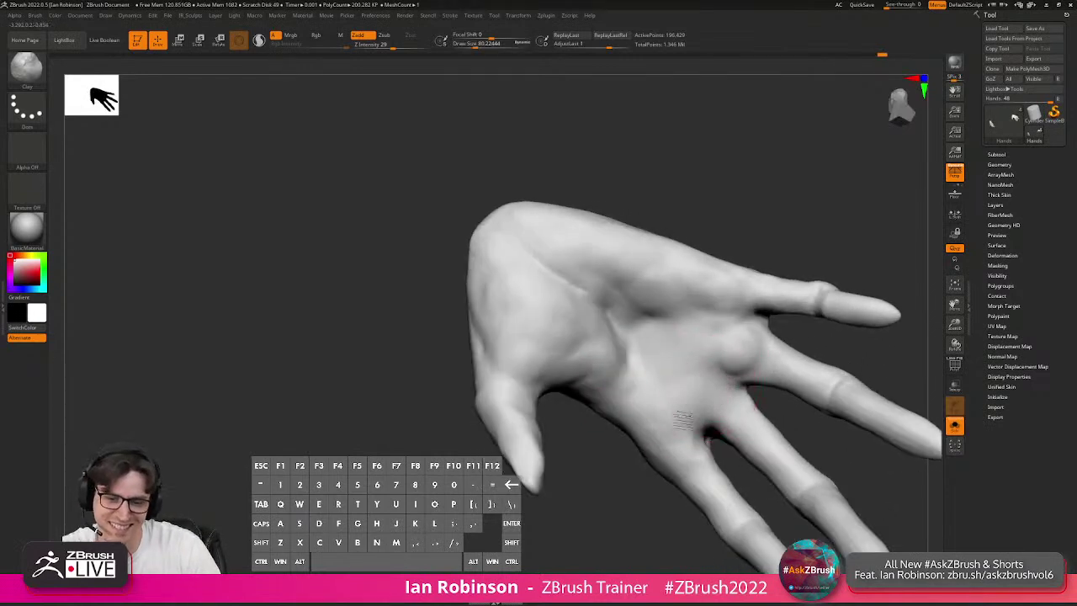
mouse_move(710, 358)
right_mouse_down()
mouse_move(701, 377)
mouse_move(620, 373)
mouse_move(584, 356)
mouse_move(605, 366)
right_mouse_up()
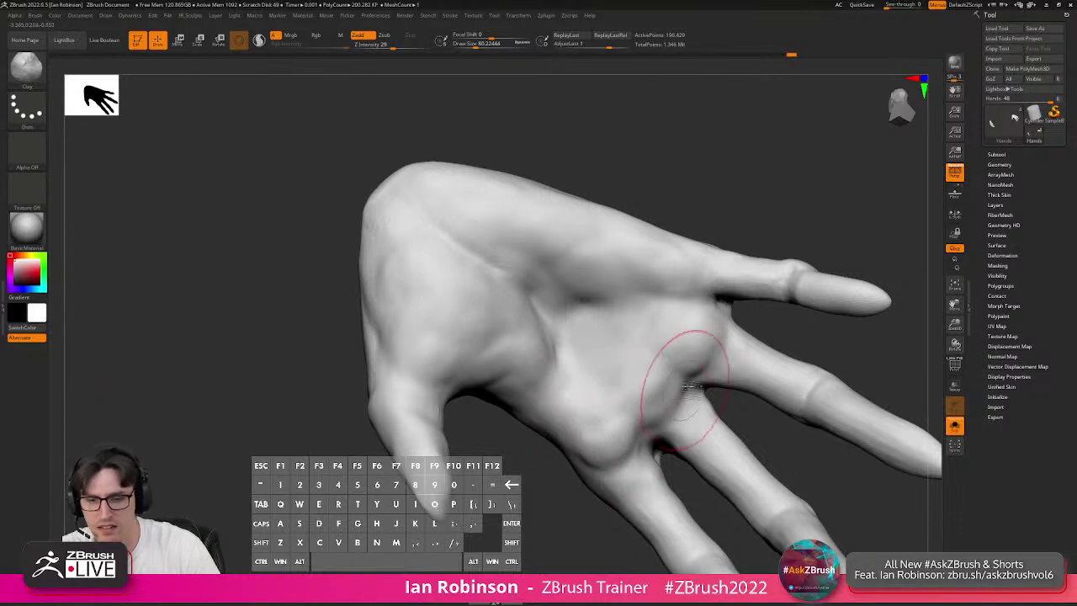
Set the Clay brush's Z Intensity to 21 and refine the palm pads below the index and middle fingers.
key("space")
left_click(686, 439)
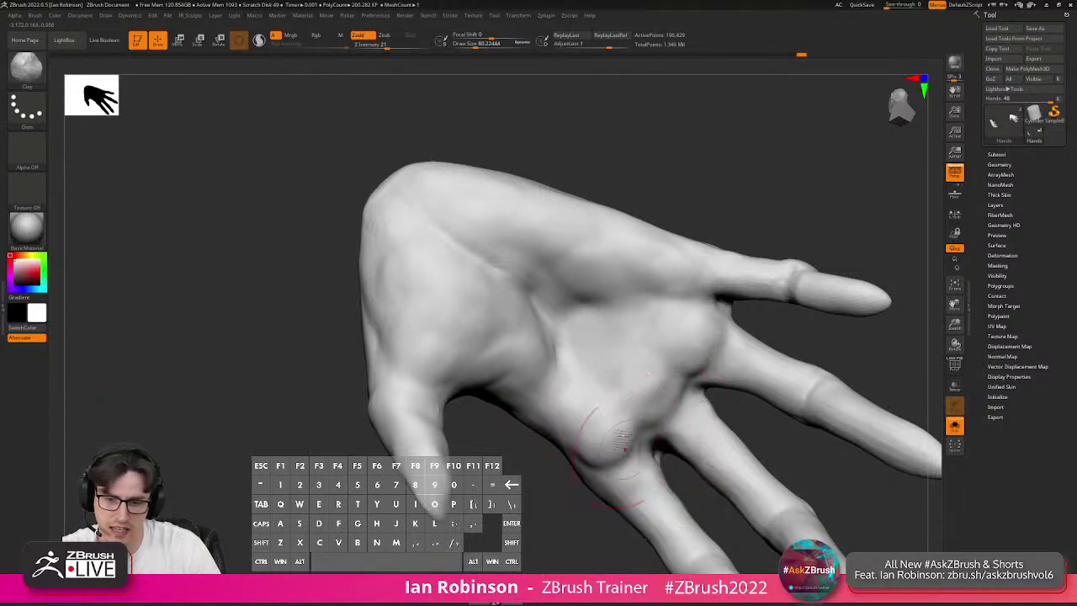
mouse_move(662, 348)
right_mouse_down()
mouse_move(631, 394)
mouse_move(613, 358)
mouse_move(578, 361)
mouse_move(594, 435)
right_mouse_up()
mouse_move(591, 434)
left_mouse_down("alt")
mouse_move(597, 354)
mouse_move(578, 366)
left_mouse_up("alt")
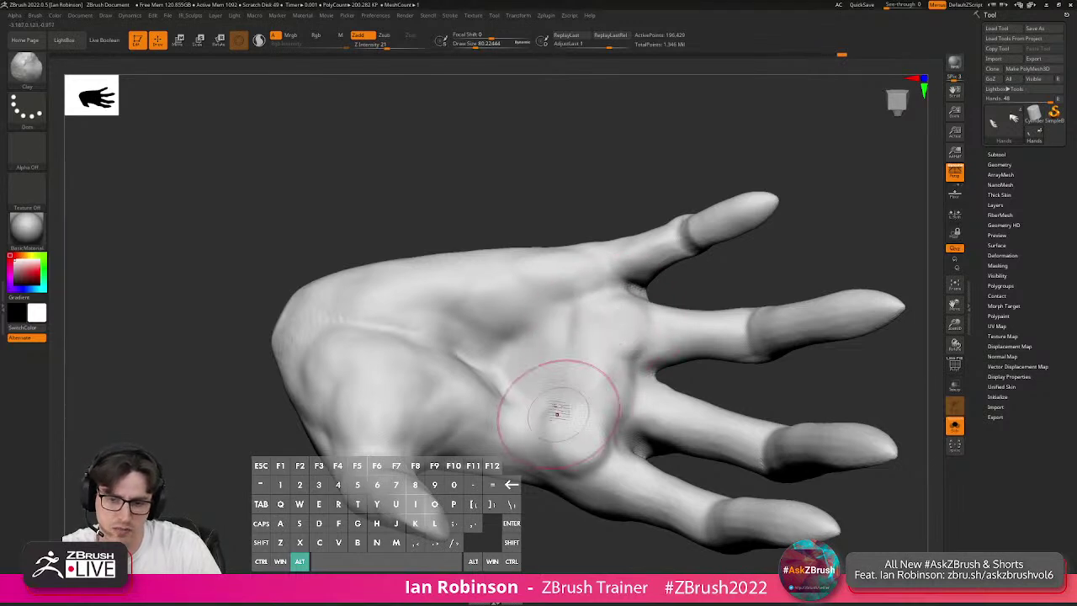
right_click_drag(594, 461, 505, 360)
Lower the Clay Z Intensity to 8 and draw size to about 33, refining the palm where the fingers begin.
key("space")
left_click_drag(592, 416, 582, 417)
mouse_move(602, 383)
right_mouse_down()
mouse_move(584, 409)
mouse_move(564, 413)
right_mouse_up()
left_click_drag(508, 381, 506, 280, "alt")
left_click_drag(557, 241, 542, 273, "alt")
key("s")
left_click_drag(627, 325, 601, 324)
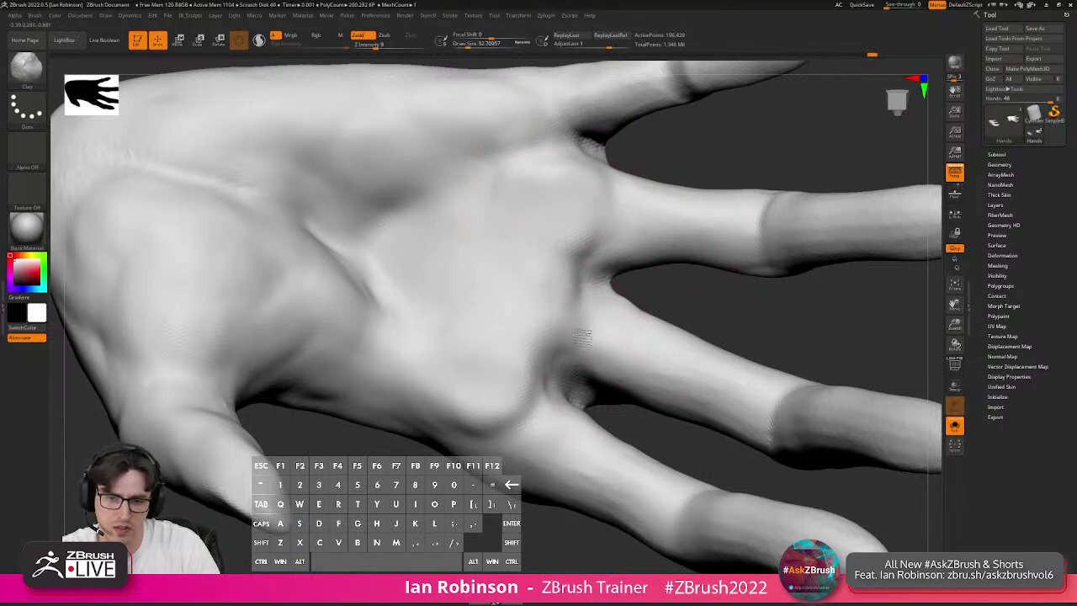
Set the Clay draw size to about 37 and shape the finger bases and the webbing between them.
mouse_move(662, 319)
left_mouse_down("alt")
mouse_move(629, 353)
mouse_move(553, 344)
mouse_move(577, 312)
left_mouse_up("alt")
key("s")
left_click_drag(539, 279, 590, 278)
left_click_drag(589, 354, 605, 325, "alt")
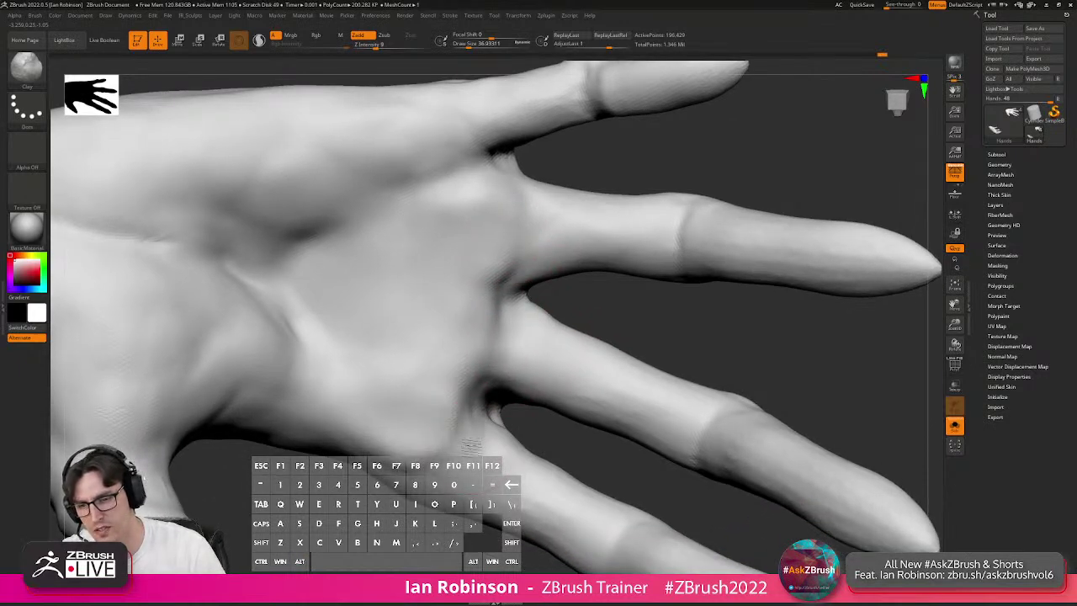
right_click_drag(462, 459, 390, 373, "alt")
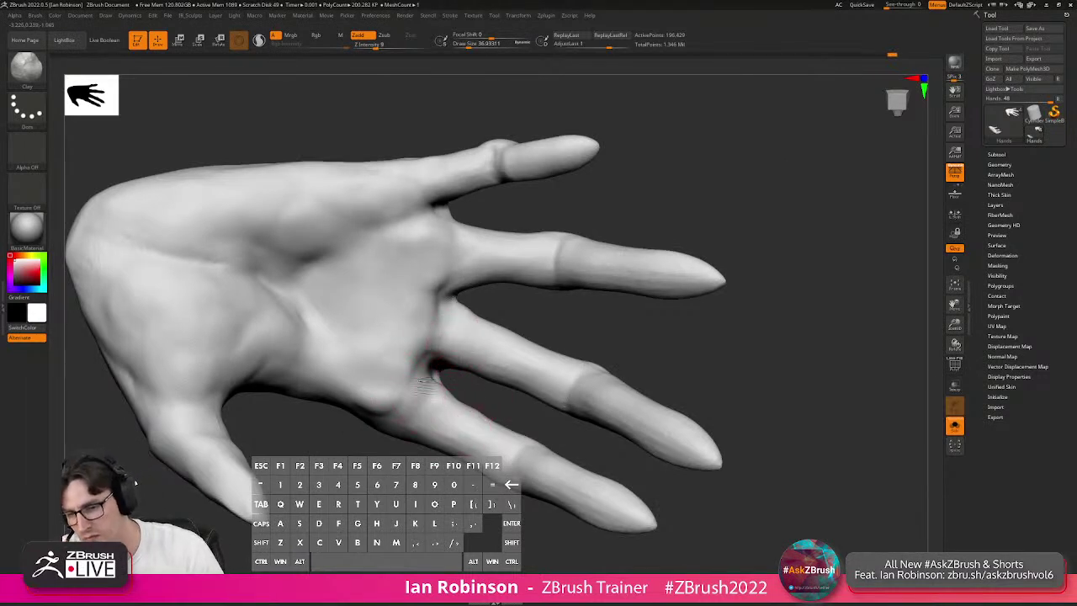
Enlarge the Clay brush to a draw size of about 65 and try to shape the thumb's tip.
right_click_drag(429, 376, 360, 385)
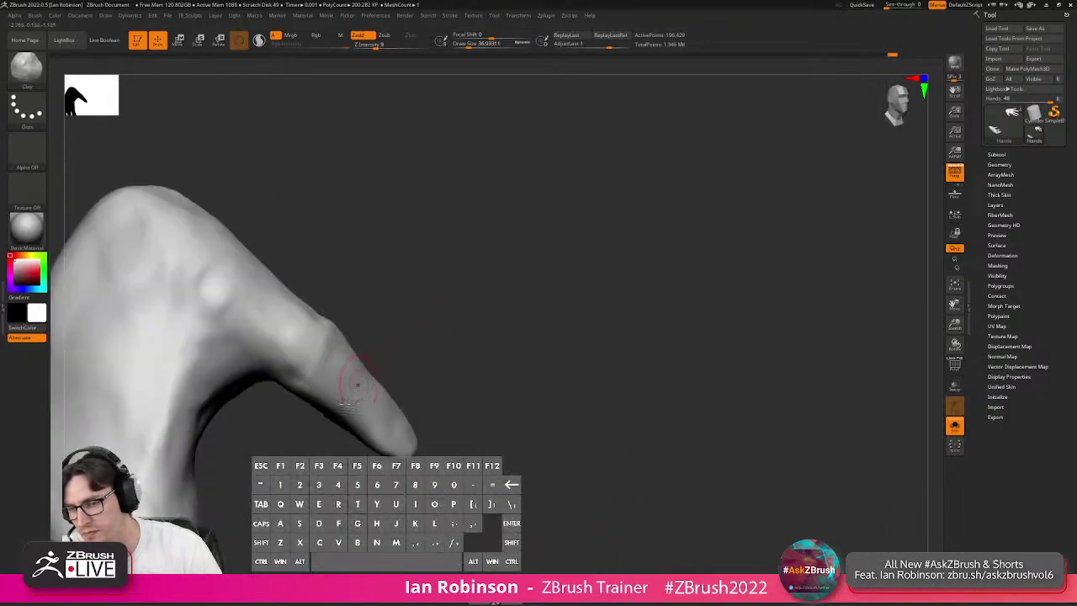
key("s")
left_click_drag(369, 429, 377, 429)
mouse_move(389, 421)
right_mouse_down()
mouse_move(469, 354)
mouse_move(462, 433)
mouse_move(469, 385)
mouse_move(386, 450)
mouse_move(440, 438)
mouse_move(401, 437)
mouse_move(468, 410)
mouse_move(444, 377)
right_mouse_up()
right_click_drag(539, 333, 529, 349)
left_click_drag(479, 334, 507, 320)
right_click_drag(563, 304, 462, 345)
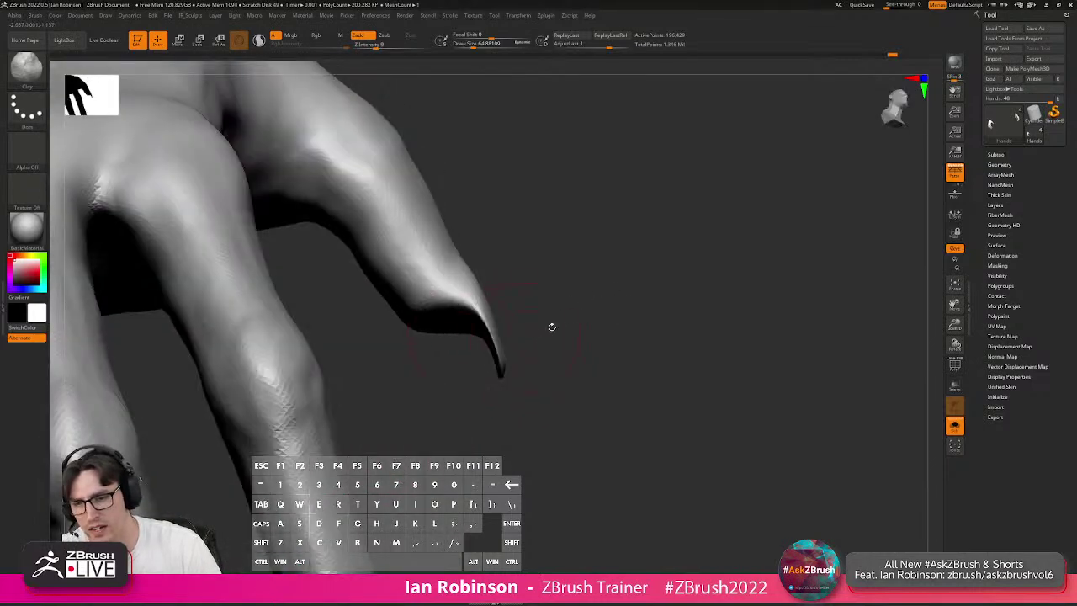
Enable BackfaceMask in the Clay brush's auto masking and shape the thumb's tip.
left_click(34, 16)
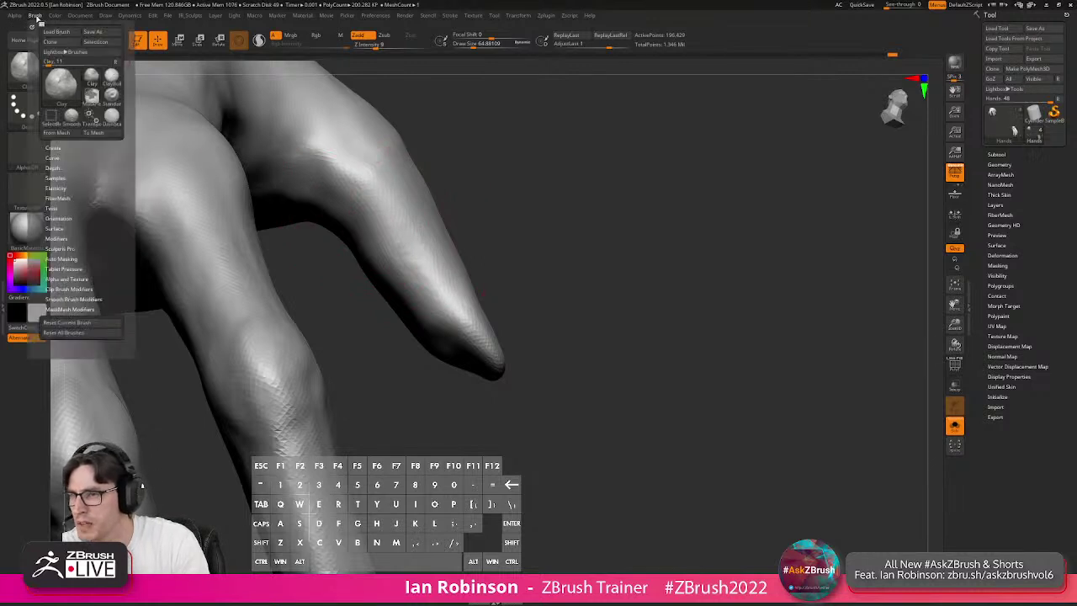
left_click(78, 260)
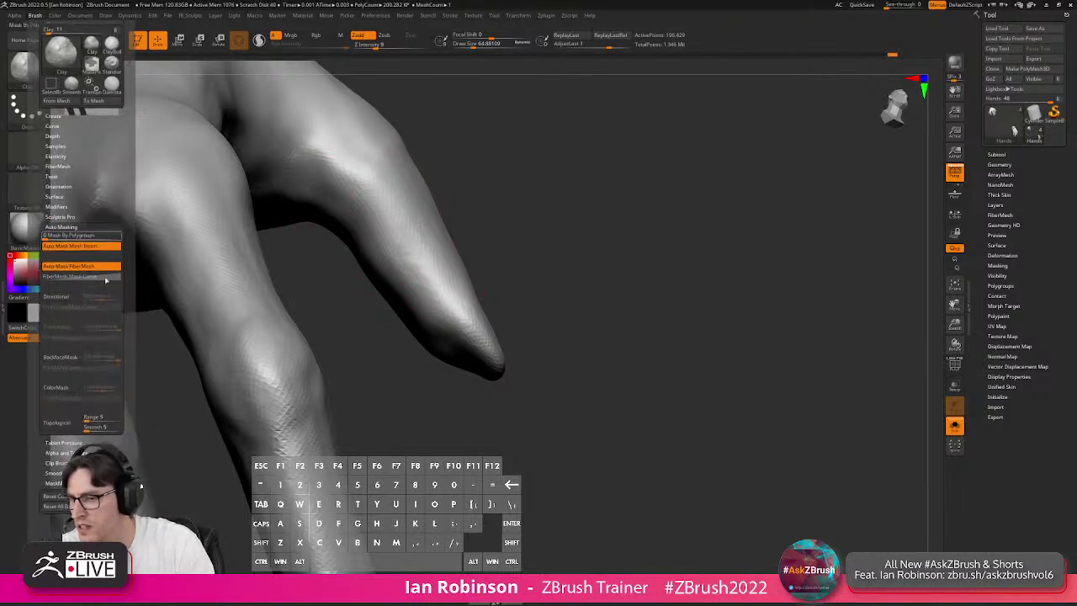
left_click(60, 357)
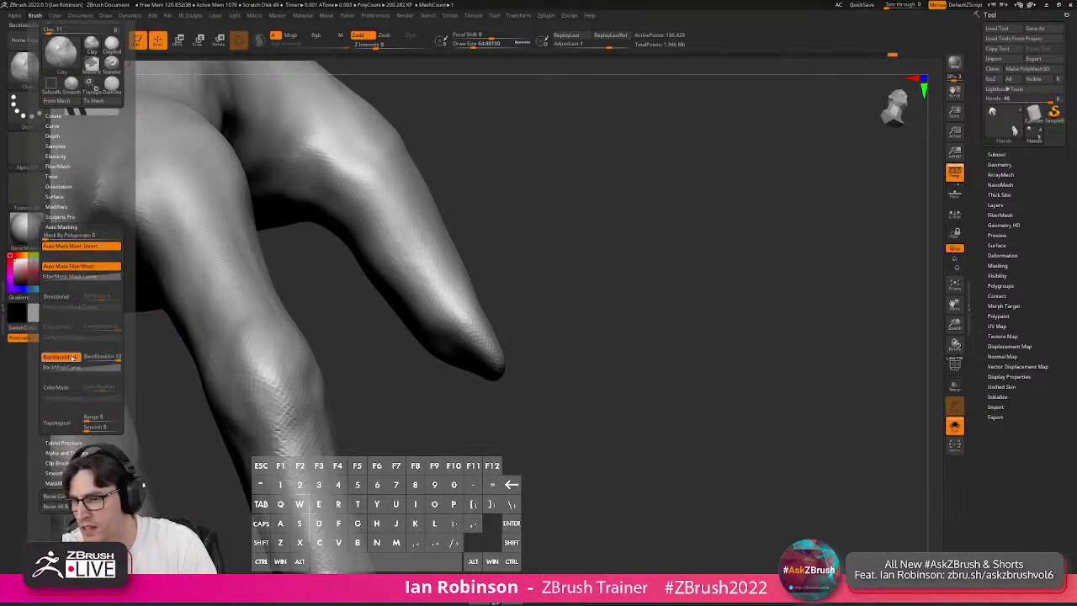
left_click_drag(510, 308, 459, 355)
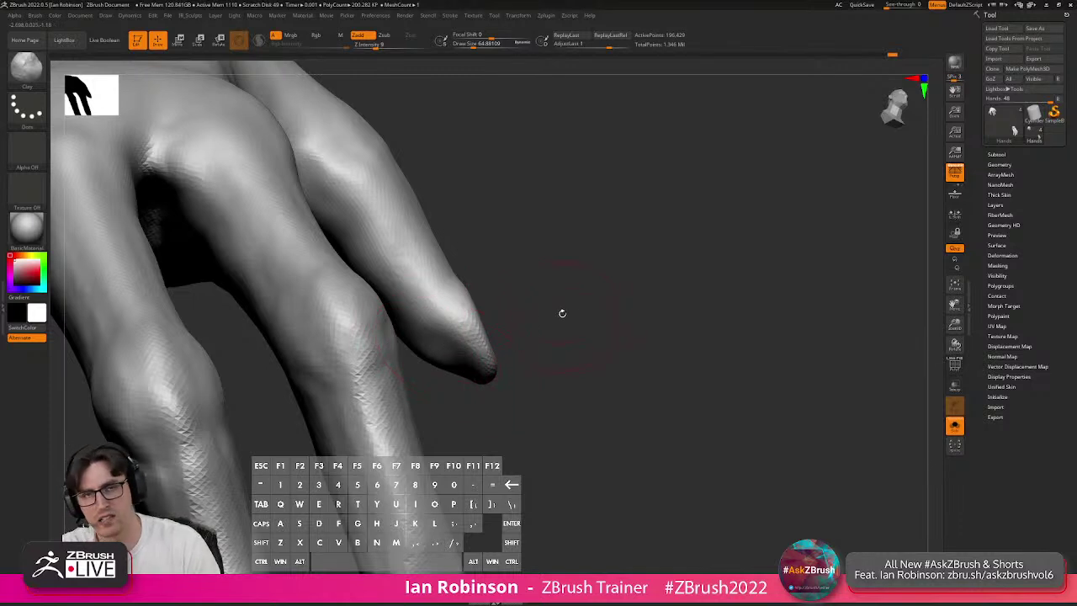
left_click_drag(598, 301, 464, 370)
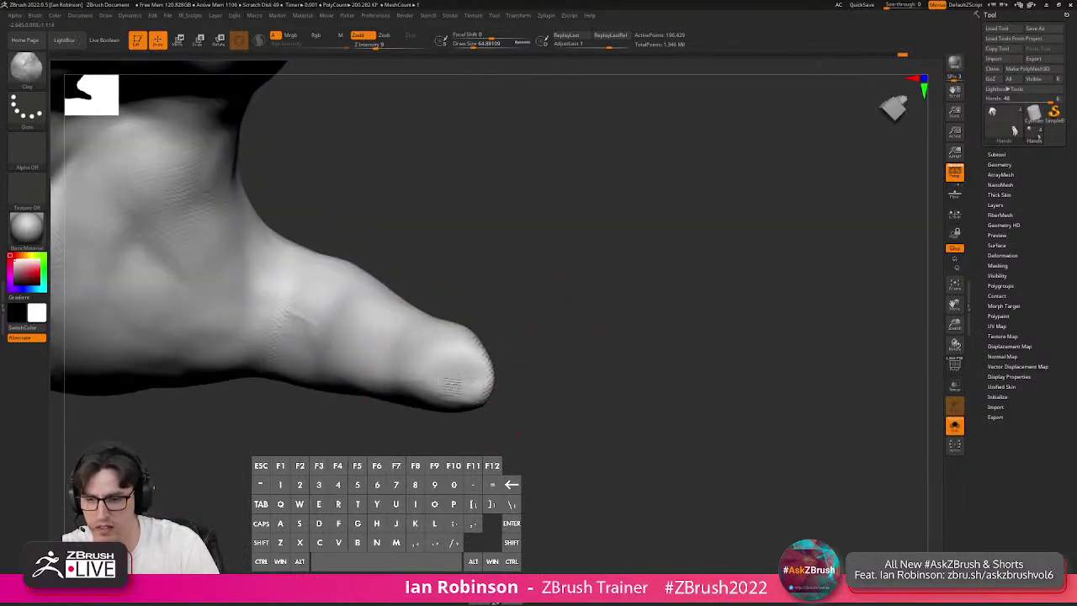
left_click_drag(541, 356, 505, 326)
left_click_drag(598, 373, 589, 349)
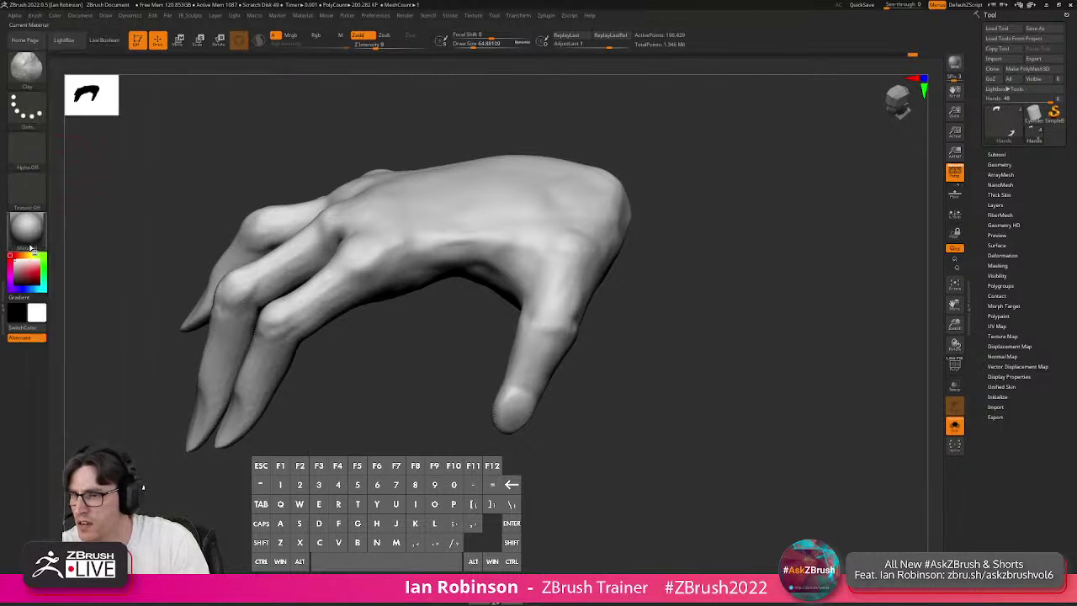
Change the active color to a dark gray.
left_click(15, 278)
left_click(2, 288)
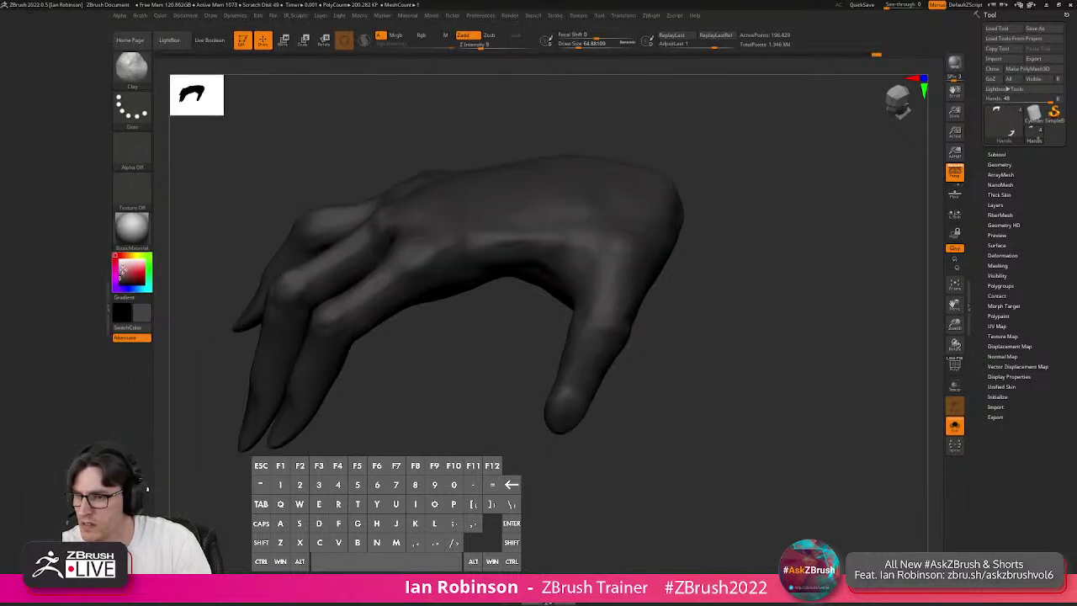
Set the active color to near white and dock the Brush palette with its Auto Masking settings in view.
left_click_drag(123, 271, 115, 257)
left_click(141, 16)
left_click(137, 26)
scroll(59, 270, "down", 1)
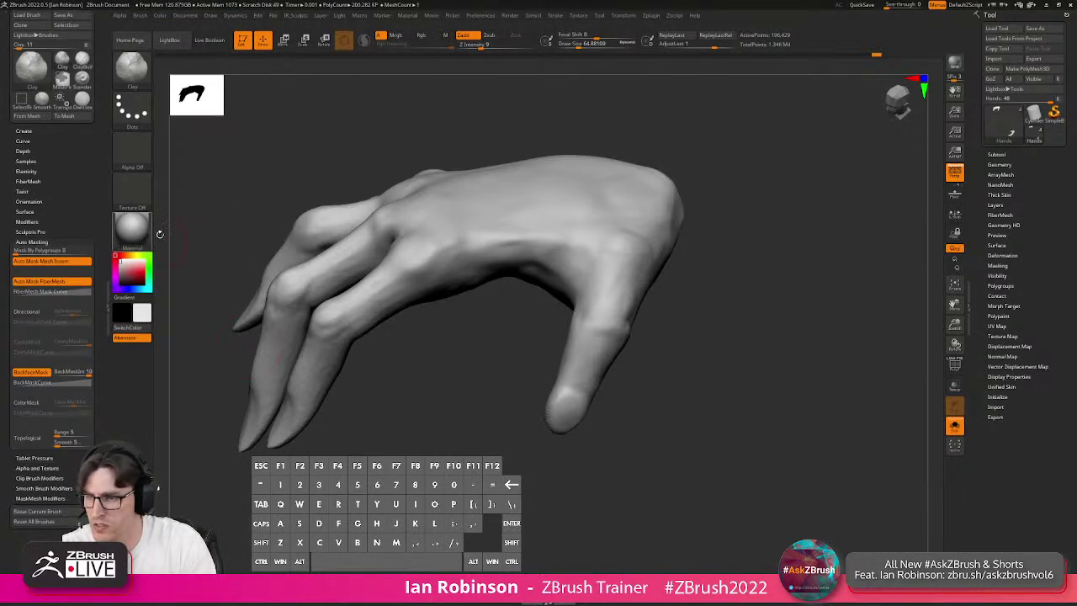
Check the ClayBuildup brush's BackfaceMask setting and turn BackfaceMask off for the Clay brush.
key("b")
key("c")
key("b")
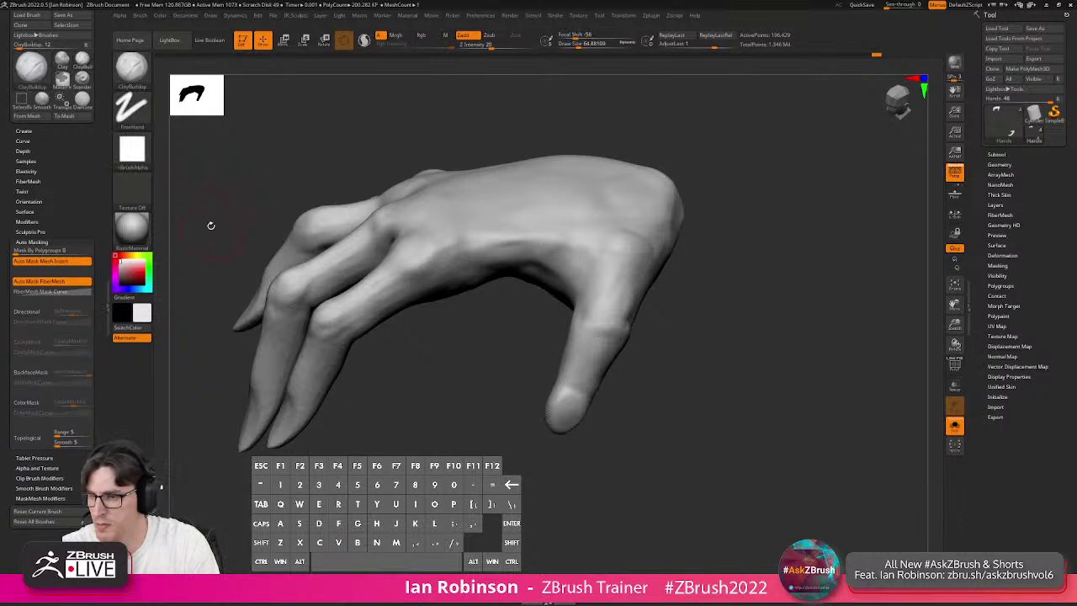
left_click(42, 373)
key("b")
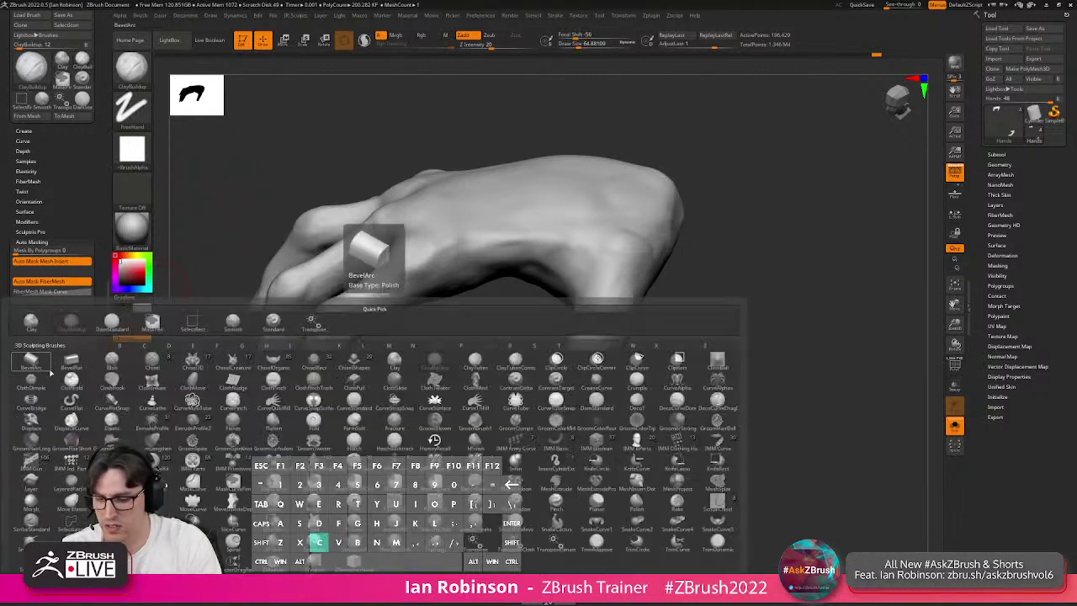
key("c")
key("l")
left_click(42, 373)
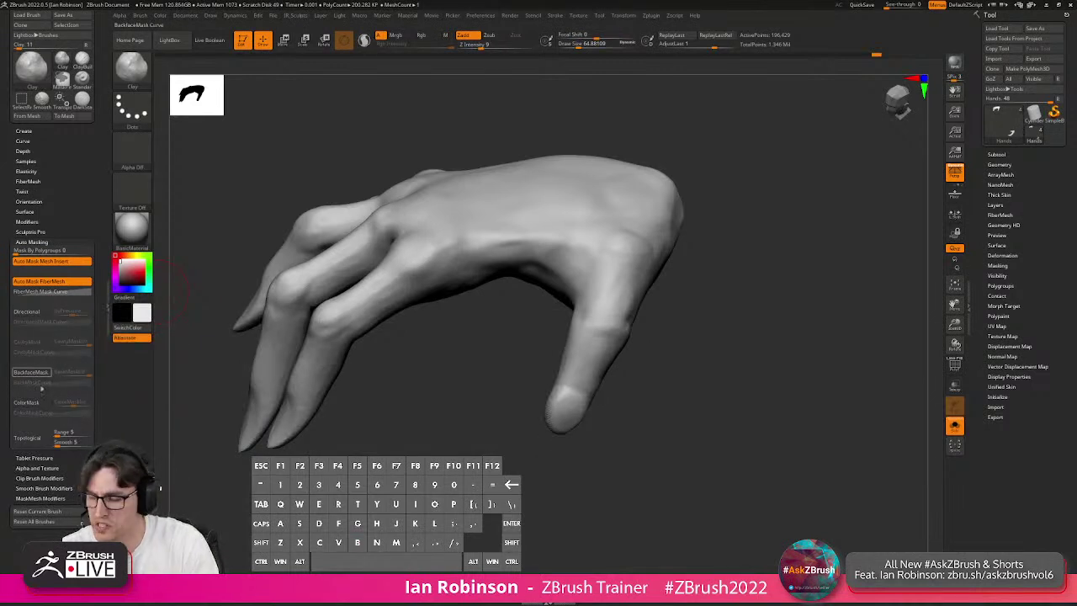
left_click(42, 242)
left_click(42, 243)
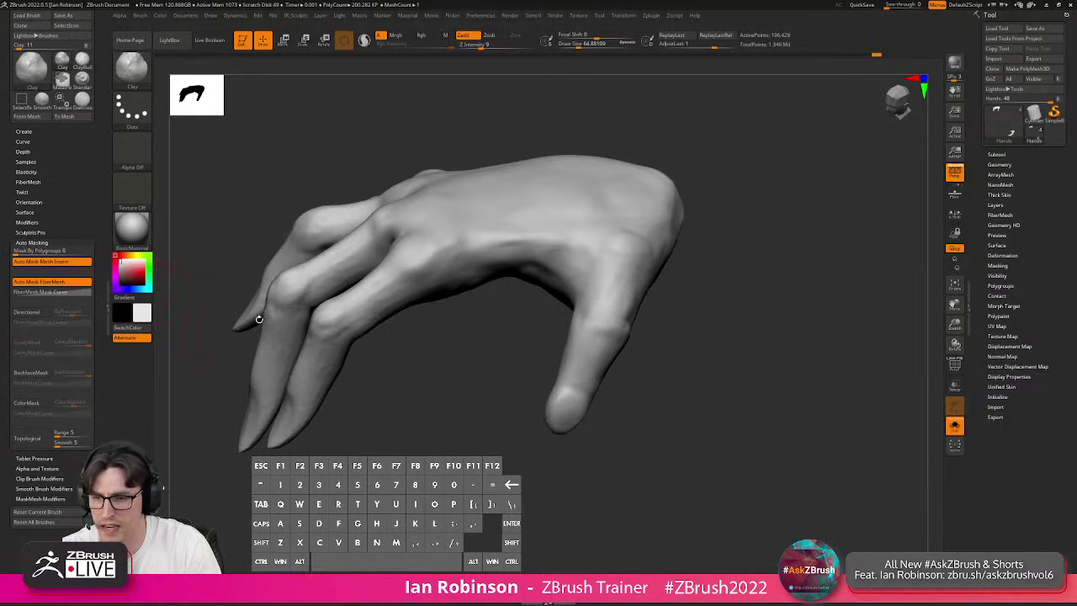
mouse_move(435, 378)
left_mouse_down()
mouse_move(477, 365)
mouse_move(484, 379)
mouse_move(445, 377)
left_mouse_up()
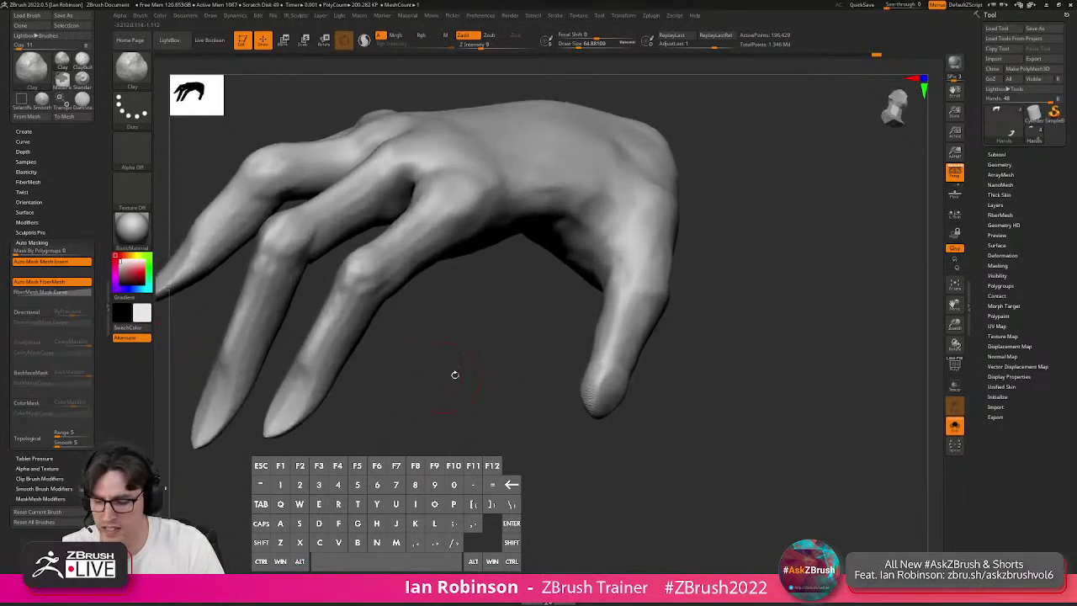
key("space")
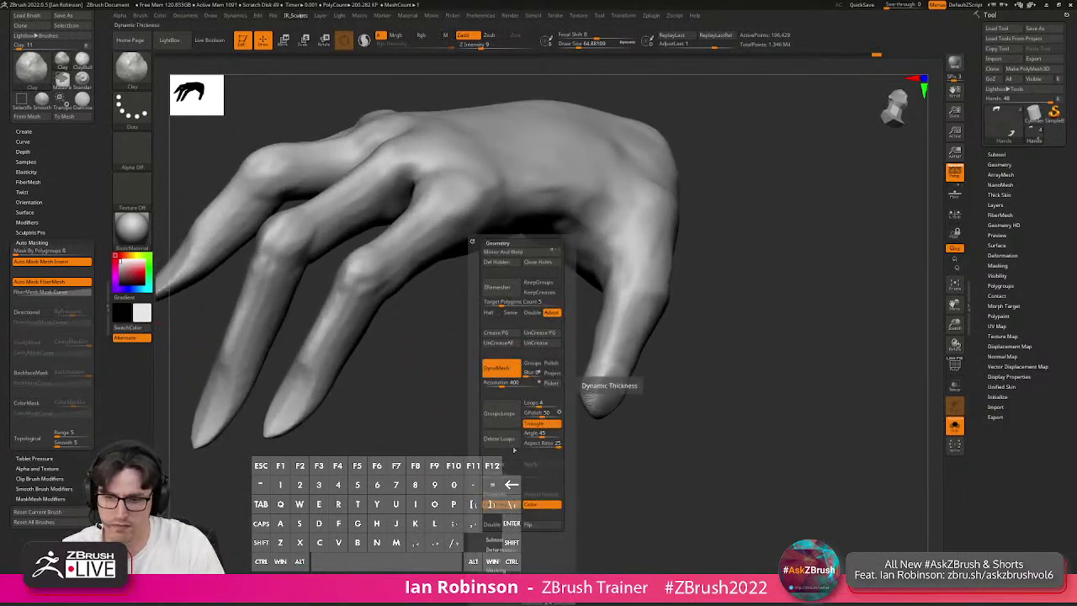
left_click(498, 243)
left_click(499, 293)
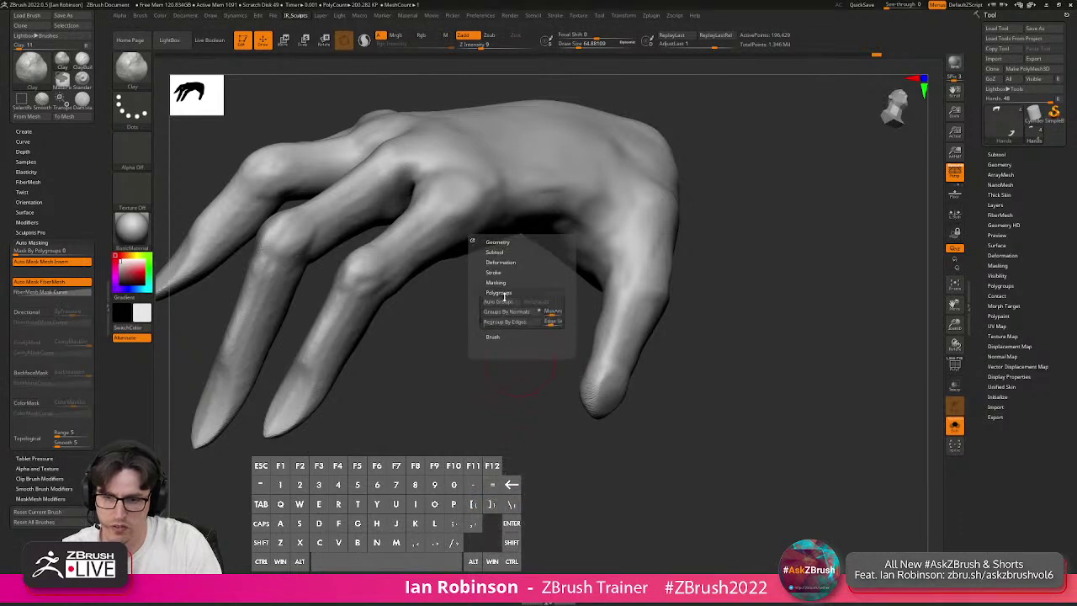
left_click(492, 337)
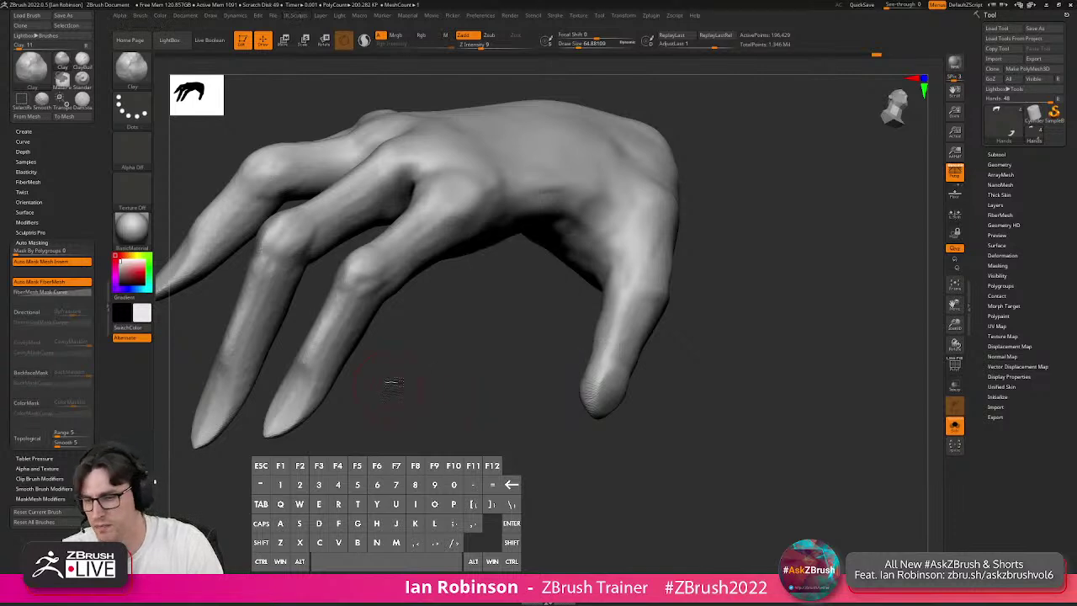
Inspect the hand's fingertips and assign KnifeCurve as the cutting brush.
left_click_drag(385, 384, 472, 361)
mouse_move(511, 313)
left_mouse_down()
mouse_move(741, 183)
mouse_move(655, 284)
mouse_move(676, 255)
left_mouse_up()
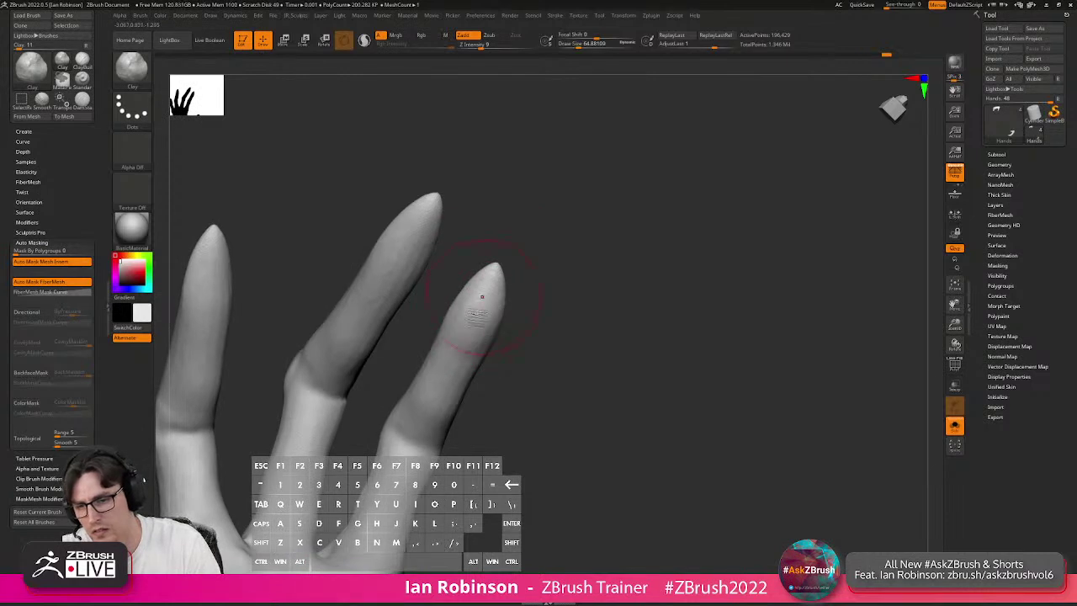
left_click_drag(530, 319, 632, 291)
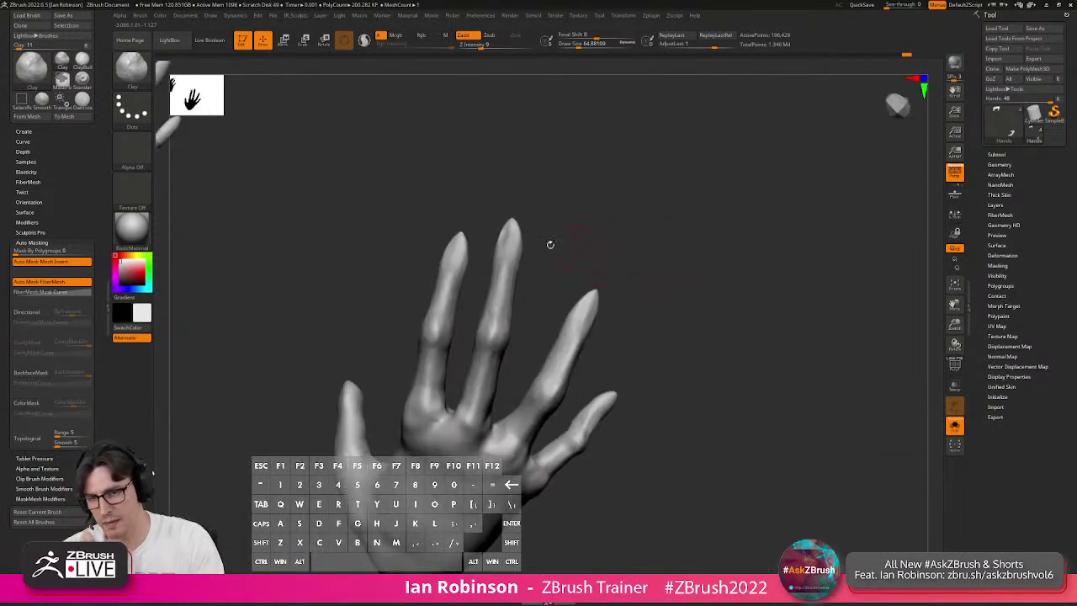
left_click_drag(510, 238, 582, 214)
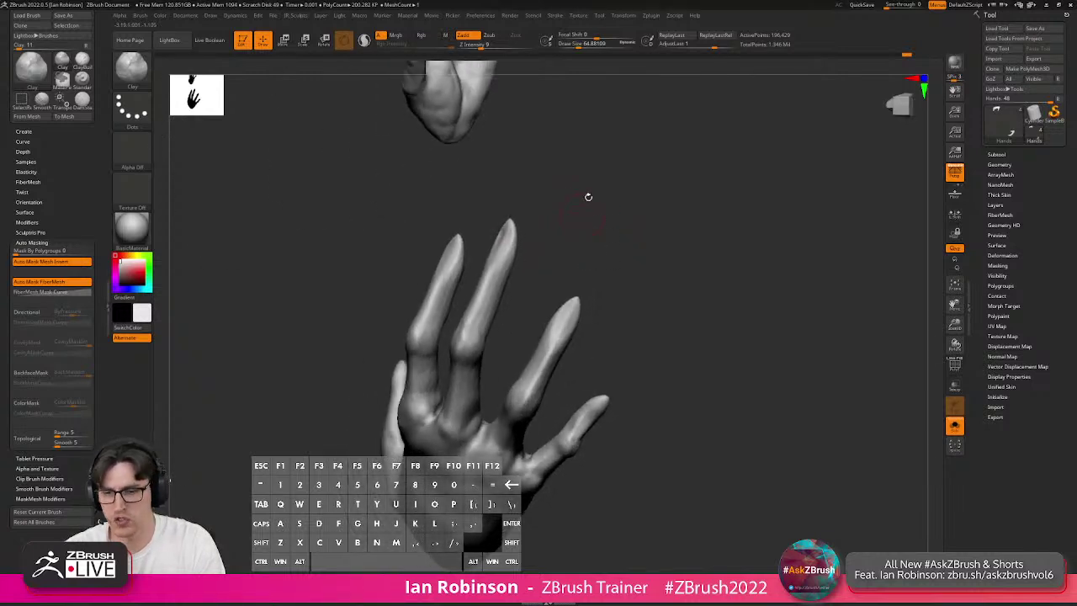
left_click_drag(629, 247, 642, 239)
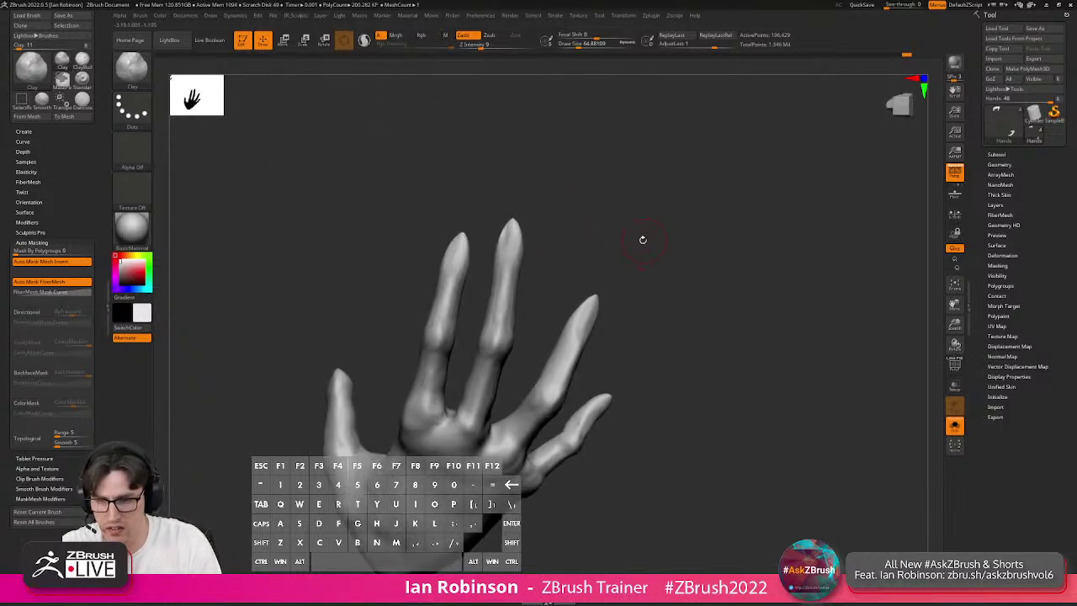
left_click(141, 77, "ctrl+shift")
left_click(427, 116)
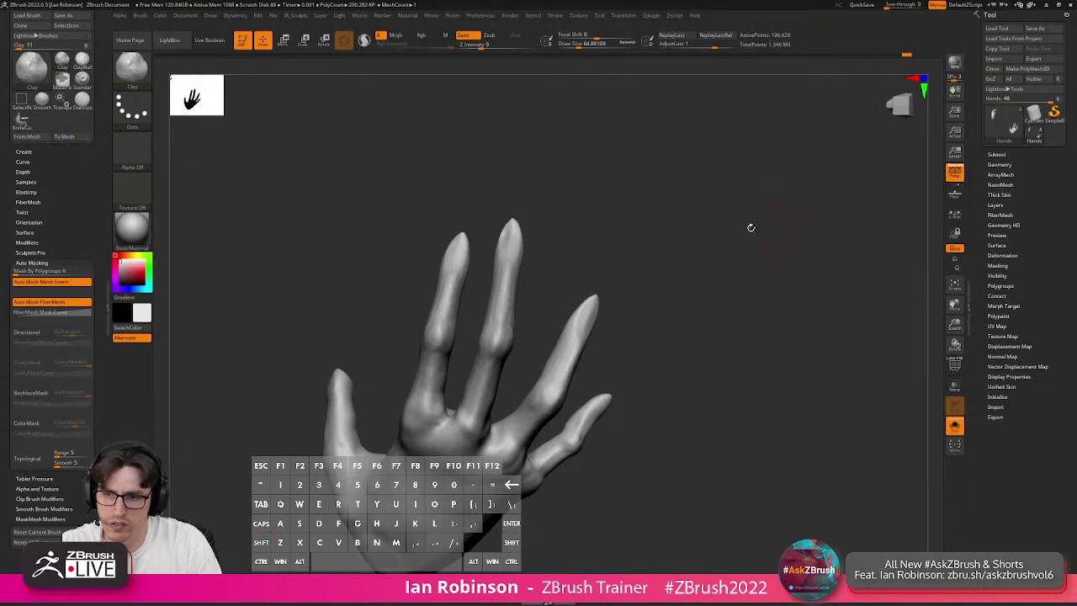
Save the project as Demogorgon_Project_4 in the Demogorgon_FanArt_Stream folder.
left_click(272, 22)
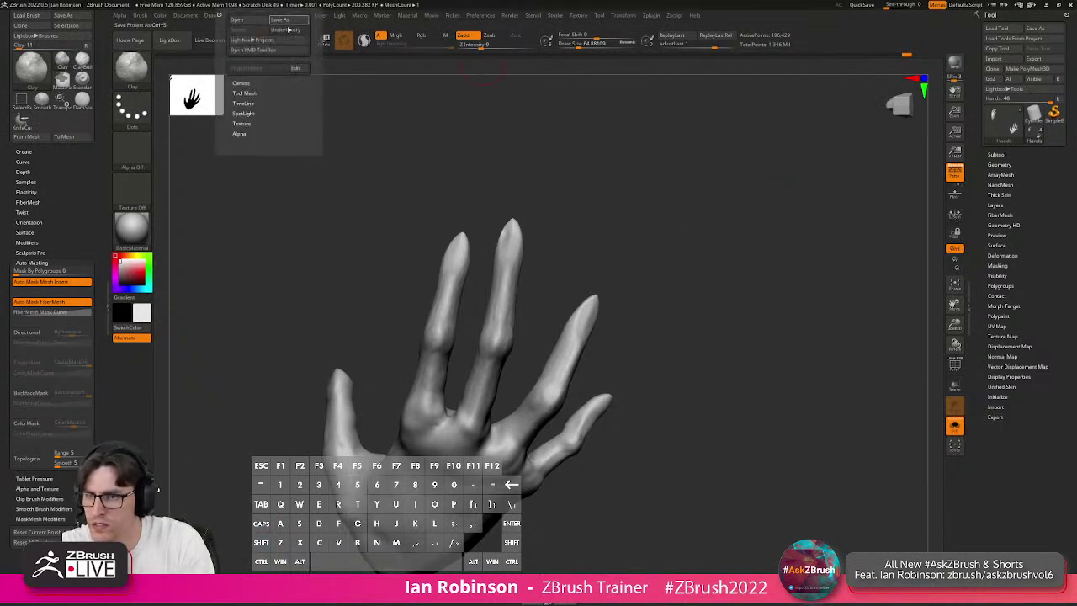
left_click(280, 20)
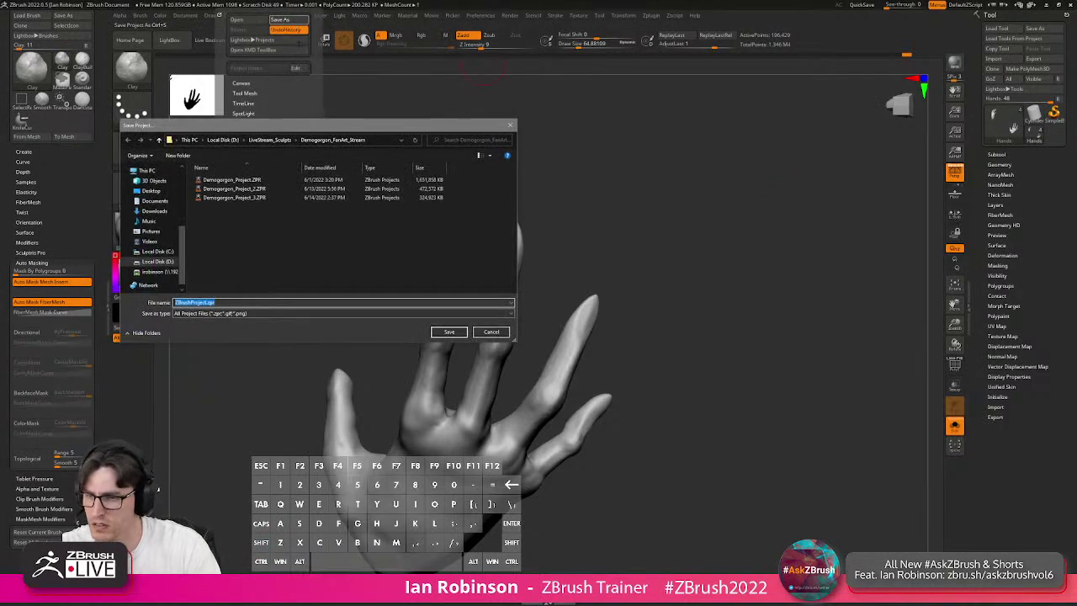
left_click(282, 198)
left_click(246, 303)
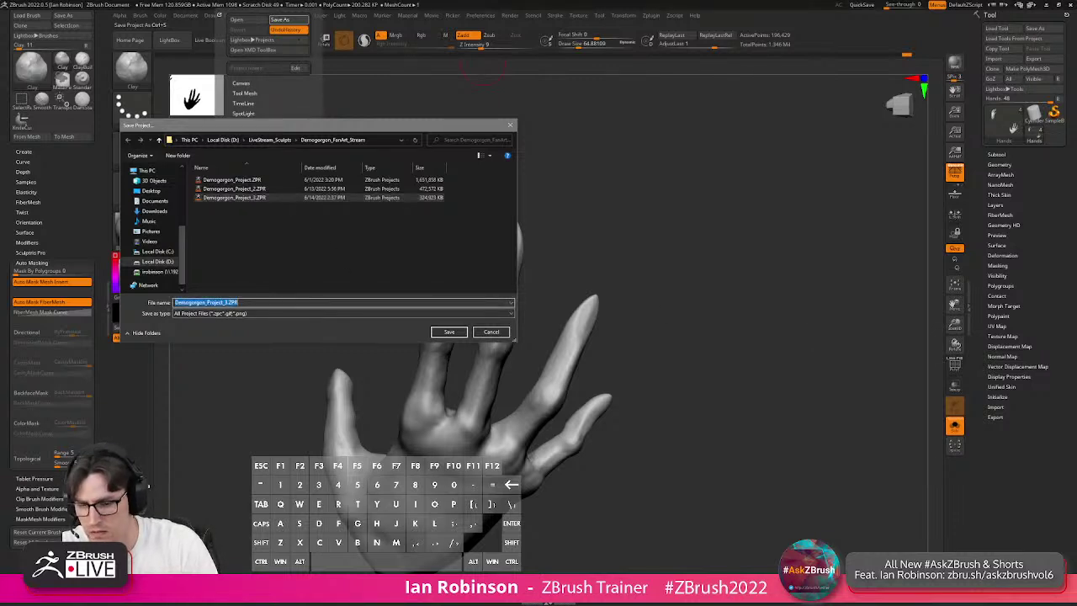
key("BackSpace")
key("Return")
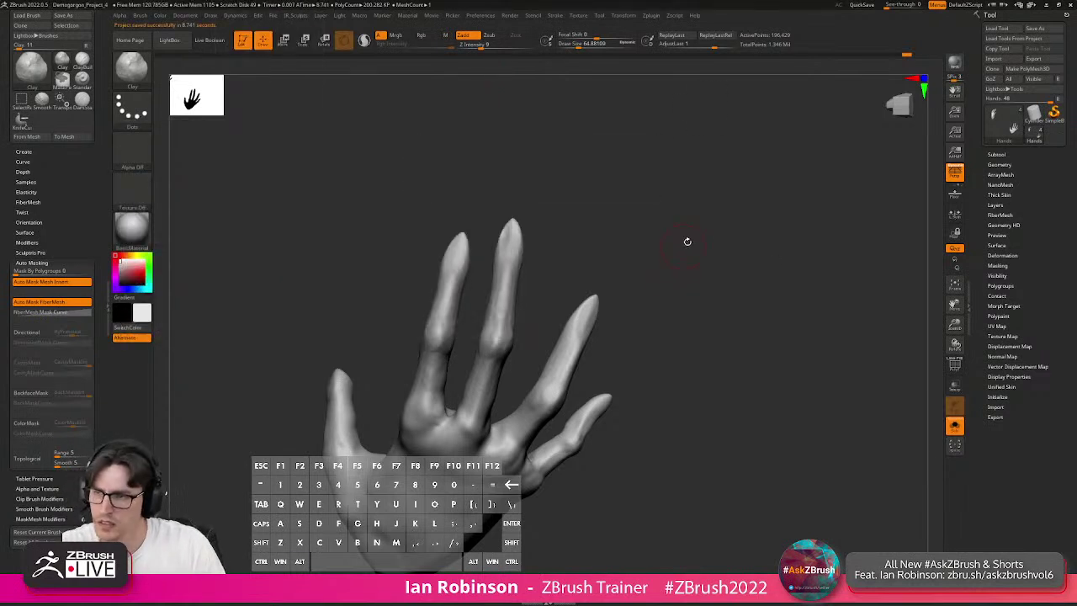
Slice off the tips of the two longest fingers with the KnifeCurve brush.
left_click_drag(682, 246, 753, 233)
left_click_drag(625, 237, 628, 259)
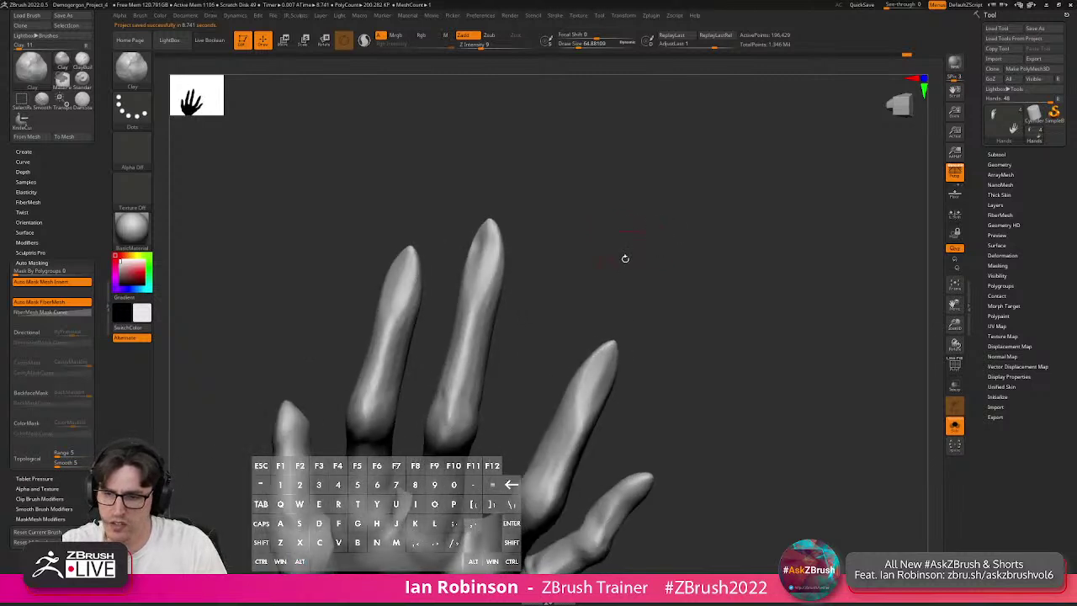
key("ctrl+shift")
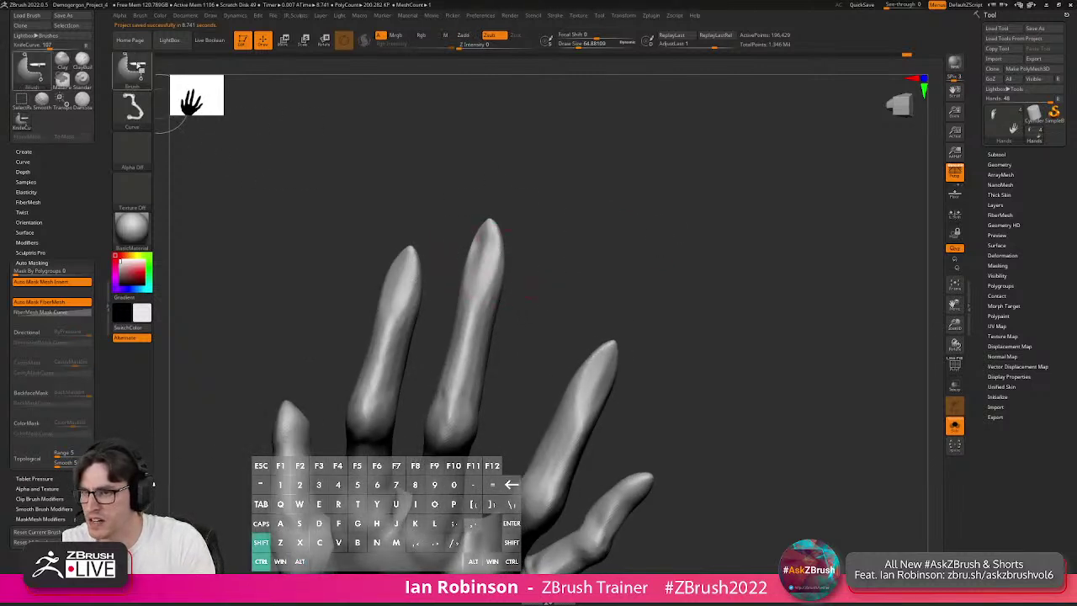
mouse_move(398, 215)
left_mouse_down("ctrl+shift")
mouse_move(460, 246)
mouse_move(546, 263)
left_mouse_up("ctrl+shift")
left_click_drag(344, 275, 383, 277, "ctrl+shift")
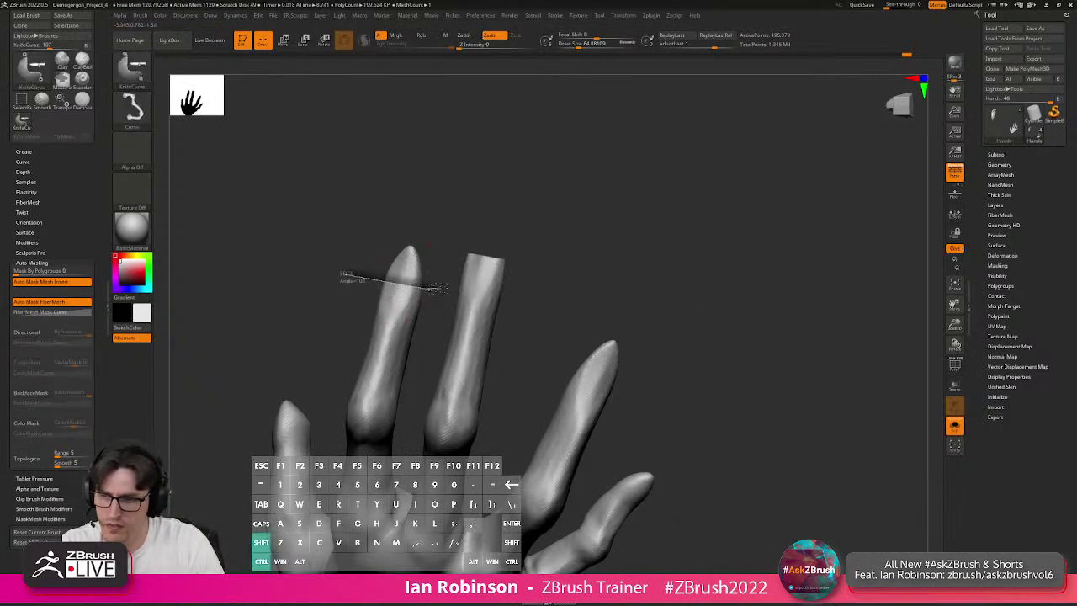
left_click_drag(455, 253, 498, 195, "ctrl+shift")
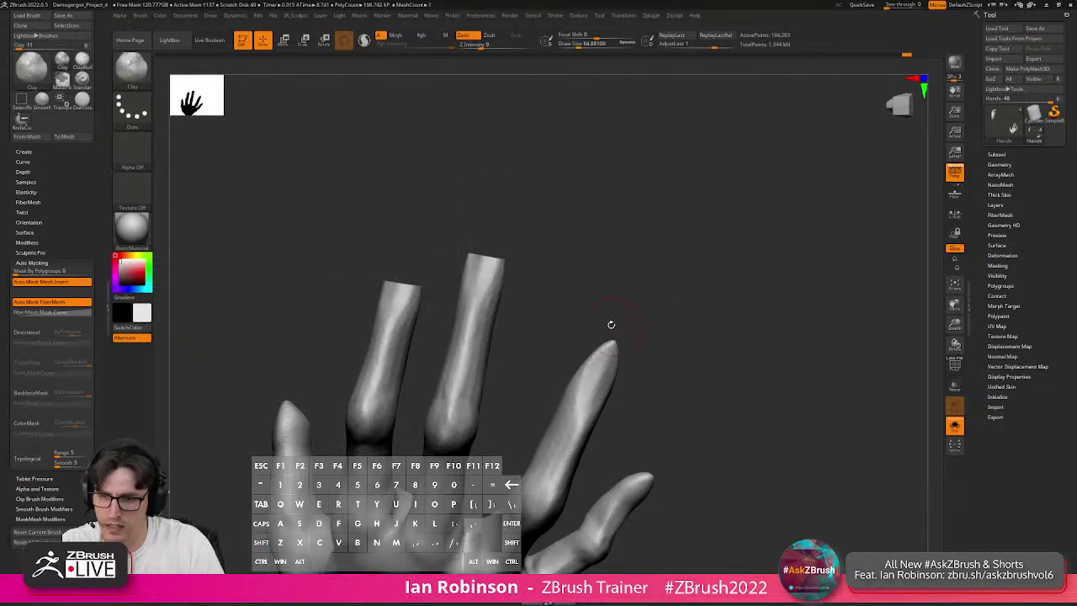
Slice off the tips of the remaining two fingers with KnifeCurve, leaving the thumb intact.
mouse_move(673, 311)
left_mouse_down()
mouse_move(668, 270)
mouse_move(630, 294)
mouse_move(549, 293)
mouse_move(587, 313)
mouse_move(779, 268)
left_mouse_up()
left_click_drag(664, 344, 593, 337)
key("ctrl+shift")
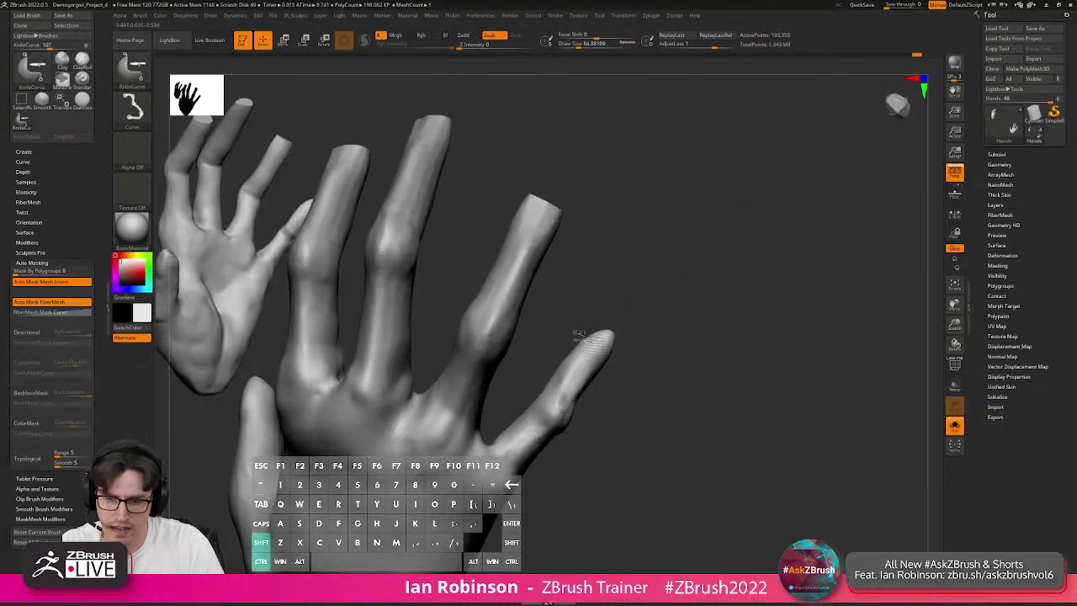
mouse_move(682, 352)
left_mouse_down("ctrl+shift")
mouse_move(686, 317)
mouse_move(721, 294)
mouse_move(558, 308)
mouse_move(312, 383)
mouse_move(309, 361)
mouse_move(553, 327)
mouse_move(475, 359)
mouse_move(473, 344)
mouse_move(497, 354)
mouse_move(620, 276)
mouse_move(593, 306)
mouse_move(567, 313)
left_mouse_up("ctrl+shift")
Switch to the Move brush with a draw size of about 49 and reshape the thumb's tip.
key("b")
key("m")
key("v")
key("s")
left_click(462, 318)
key("s")
mouse_move(503, 282)
left_mouse_down()
mouse_move(440, 260)
mouse_move(566, 271)
mouse_move(446, 310)
left_mouse_up()
mouse_move(505, 269)
left_mouse_down()
mouse_move(553, 224)
mouse_move(454, 237)
left_mouse_up()
left_click_drag(553, 232, 550, 236)
mouse_move(472, 216)
left_mouse_down()
mouse_move(494, 211)
mouse_move(406, 278)
mouse_move(563, 277)
mouse_move(390, 367)
left_mouse_up()
left_click_drag(553, 305, 591, 308)
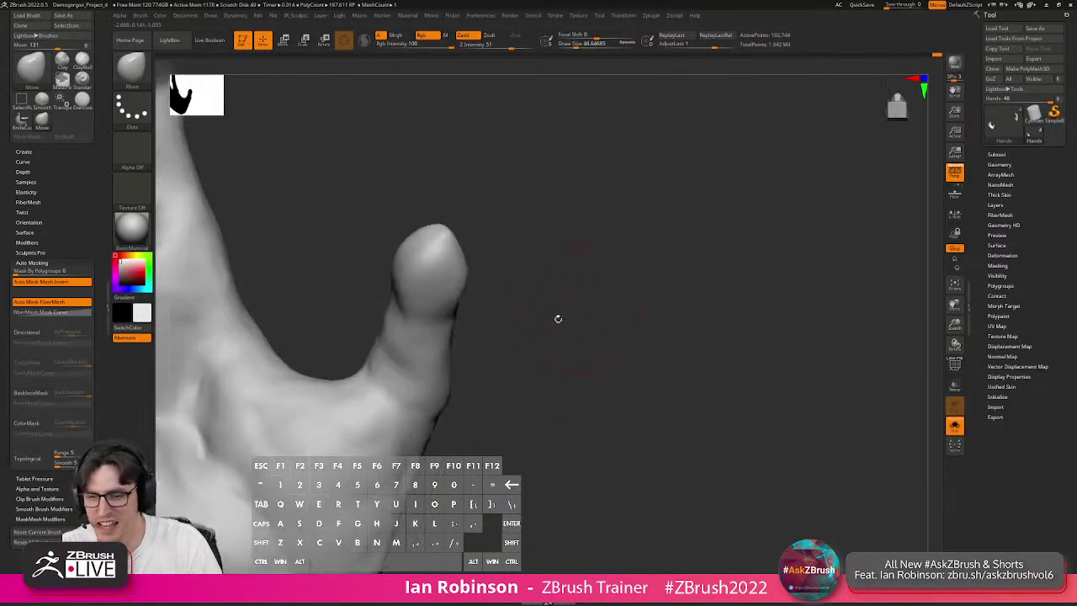
Enlarge the Move brush to a draw size of about 116 and adjust the thumb's overall shape and direction.
mouse_move(396, 445)
left_mouse_down()
mouse_move(360, 337)
mouse_move(383, 394)
mouse_move(584, 320)
mouse_move(492, 367)
left_mouse_up()
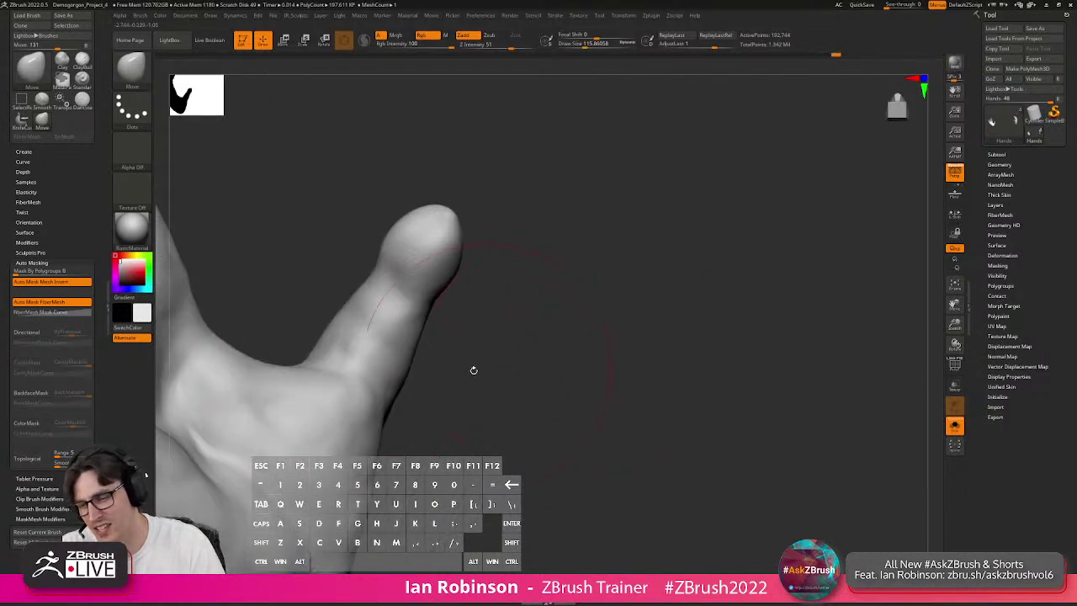
mouse_move(425, 396)
left_mouse_down()
mouse_move(409, 404)
mouse_move(491, 366)
mouse_move(288, 361)
mouse_move(522, 419)
mouse_move(556, 381)
left_mouse_up()
key("s")
left_click_drag(489, 327, 483, 327)
mouse_move(509, 361)
left_mouse_down()
mouse_move(484, 354)
mouse_move(526, 303)
left_mouse_up()
Adjust the thumb's base and joints at a draw size of about 140, and refine its inner contour with a smaller brush.
key("s")
left_click_drag(447, 291, 455, 291)
left_click_drag(407, 265, 419, 260)
left_click_drag(482, 282, 491, 291)
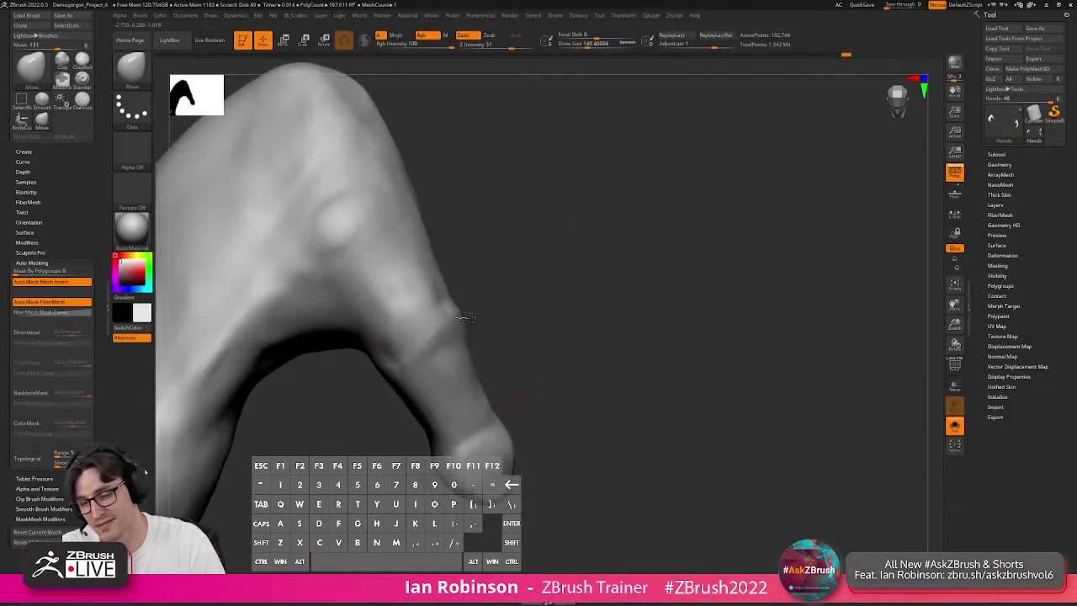
key("s")
left_click_drag(437, 418, 427, 430)
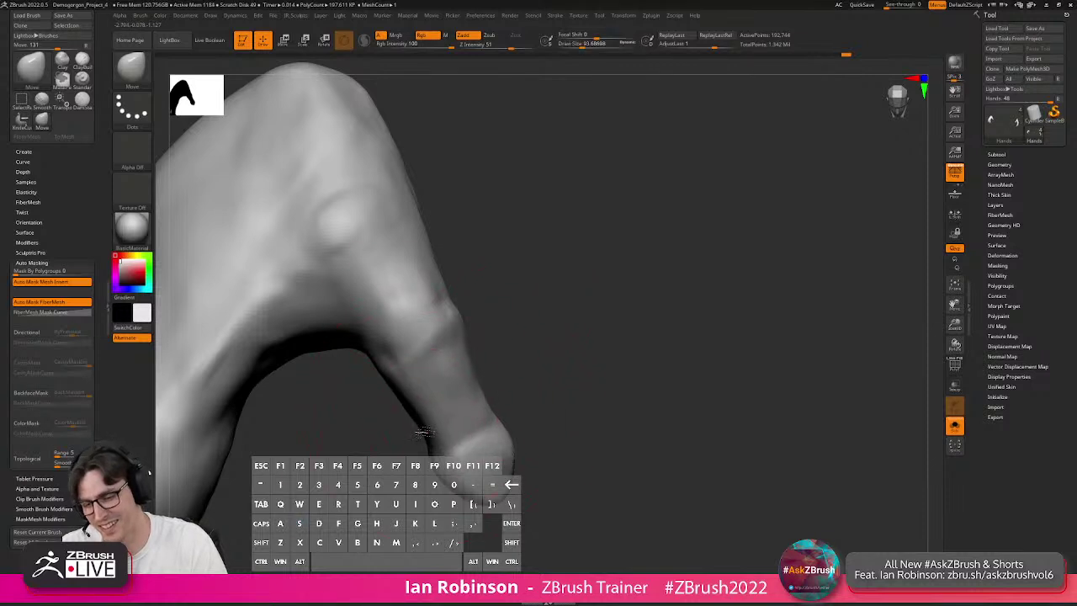
mouse_move(543, 379)
left_mouse_down()
mouse_move(563, 366)
mouse_move(497, 381)
left_mouse_up()
Set the Move draw size to about 77 and reshape the thumb's inner edge and its transition into the palm.
key("s")
left_click_drag(407, 416, 396, 410)
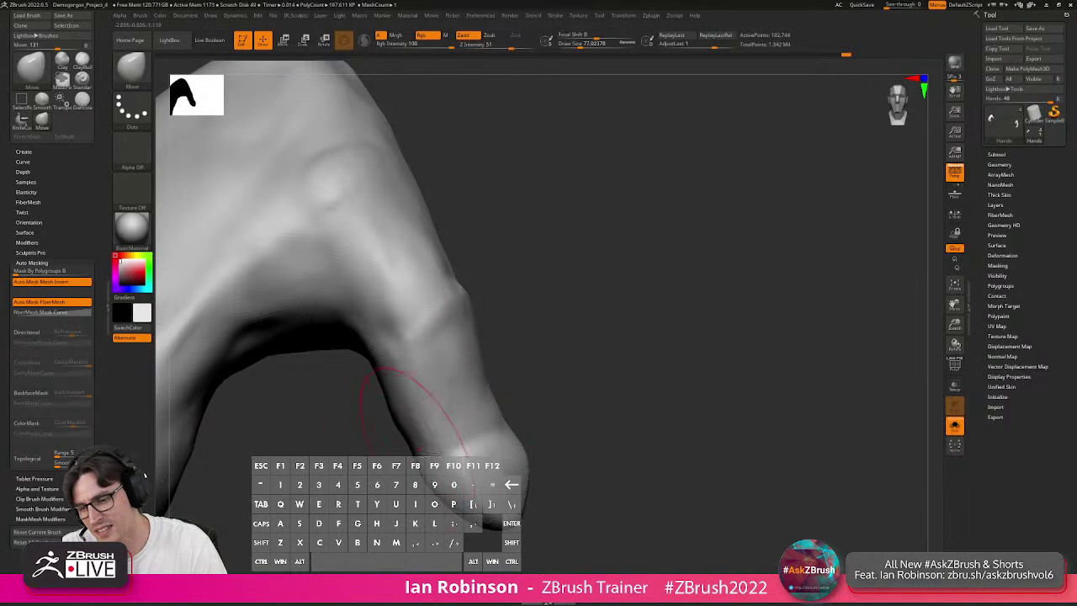
left_click_drag(339, 353, 351, 331)
mouse_move(555, 319)
left_mouse_down()
mouse_move(603, 332)
mouse_move(474, 362)
mouse_move(493, 361)
left_mouse_up()
key("s")
mouse_move(473, 368)
right_mouse_down()
mouse_move(461, 345)
mouse_move(578, 359)
mouse_move(668, 318)
mouse_move(642, 260)
mouse_move(651, 289)
mouse_move(693, 284)
mouse_move(702, 300)
mouse_move(569, 319)
right_mouse_up()
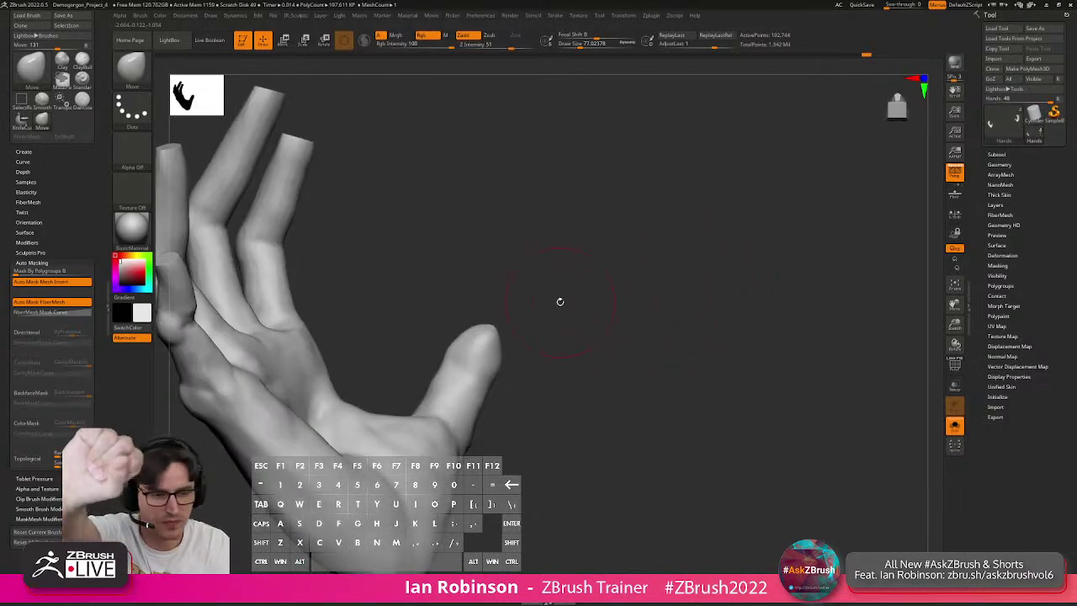
right_click_drag(691, 324, 660, 340)
mouse_move(584, 281)
right_mouse_down()
mouse_move(557, 320)
mouse_move(495, 332)
right_mouse_up()
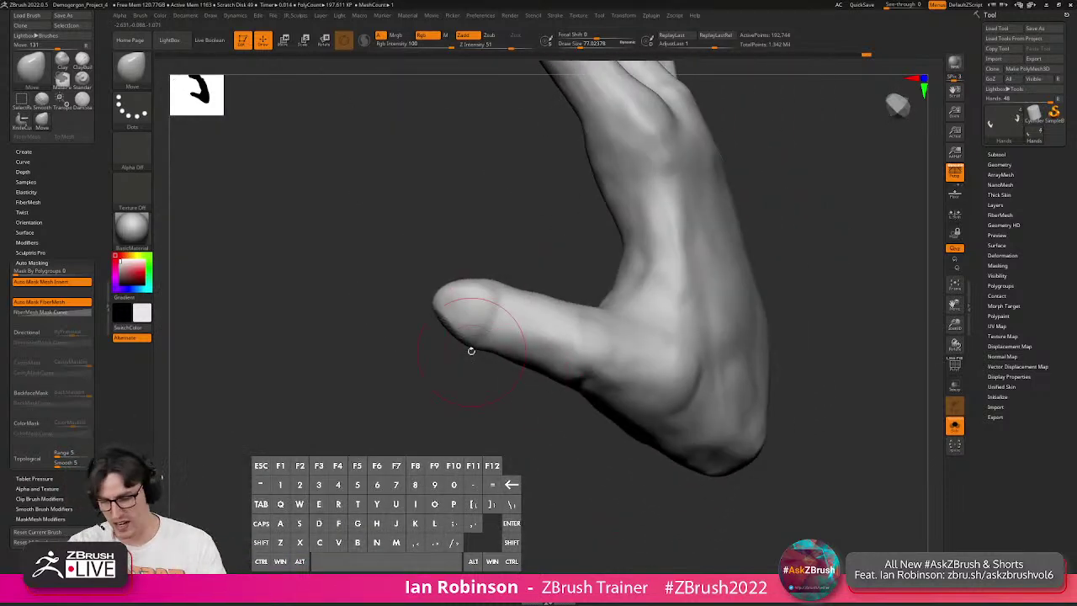
Reduce the Move draw size to about 47 and refine the thumb's web and the outer side of its base.
mouse_move(554, 262)
right_mouse_down()
mouse_move(606, 187)
mouse_move(601, 250)
mouse_move(531, 317)
mouse_move(586, 277)
right_mouse_up()
key("s")
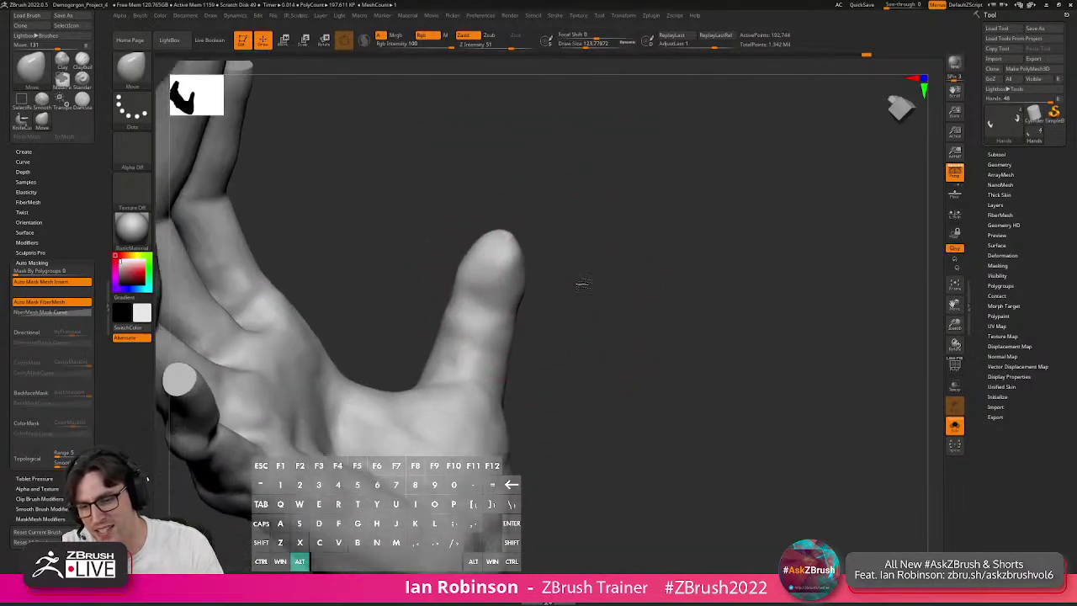
key("s")
left_click_drag(576, 310, 563, 316)
right_click_drag(568, 319, 412, 318)
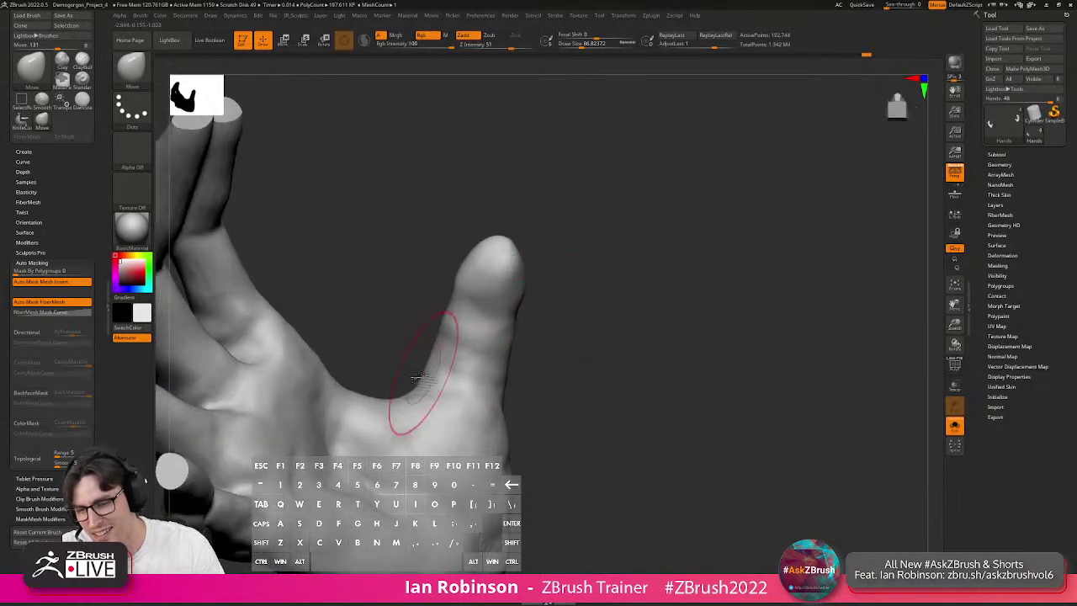
right_click_drag(573, 386, 494, 409)
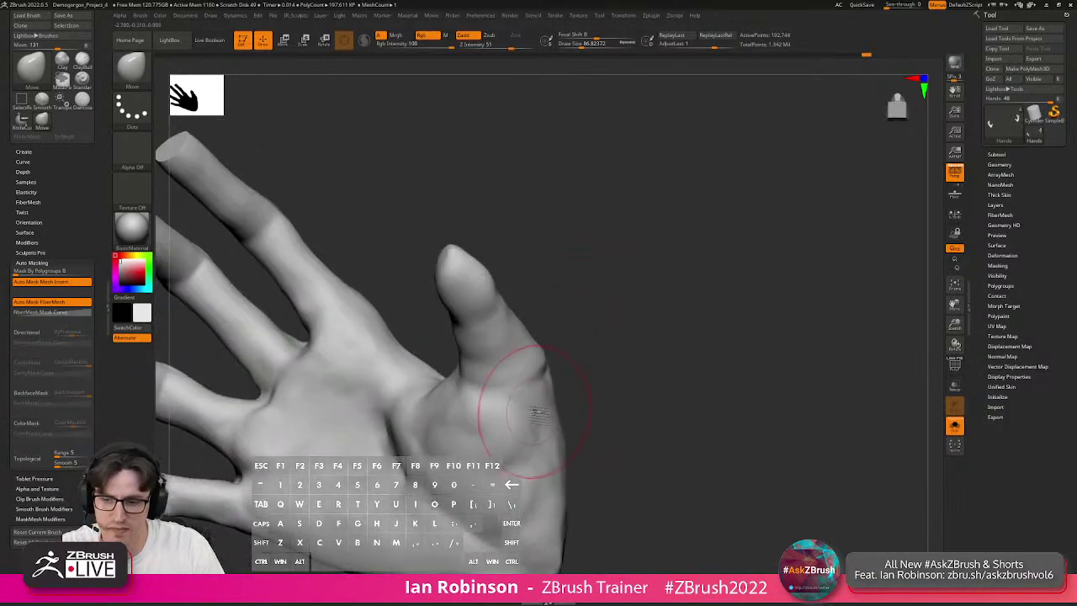
right_click_drag(665, 373, 583, 432)
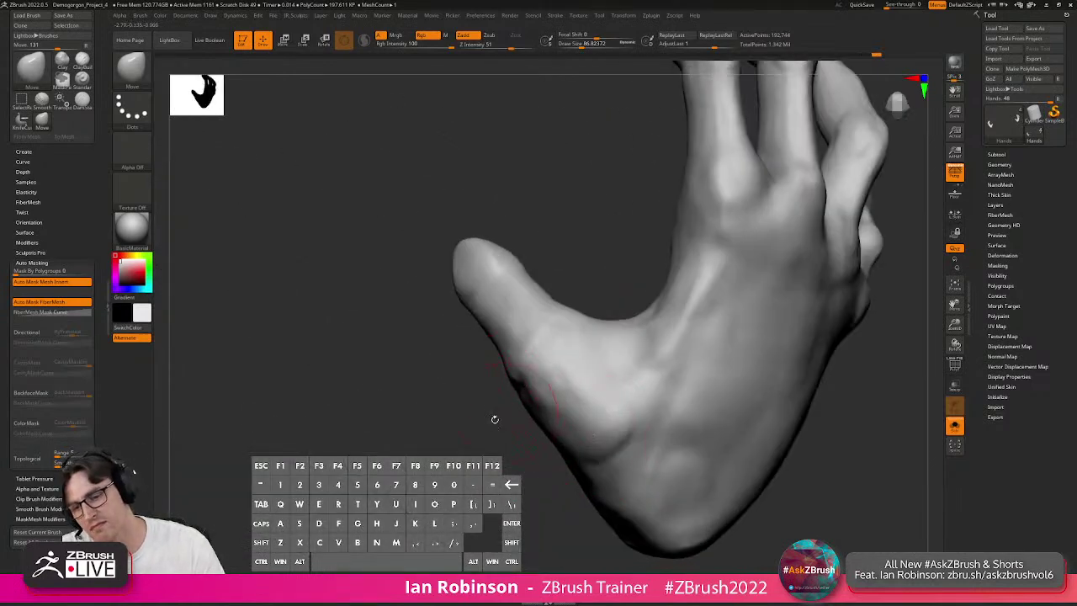
Adjust the thumb's underside and slice off the thumb's tip with the KnifeCurve brush.
right_click_drag(515, 411, 505, 356)
mouse_move(627, 399)
right_mouse_down()
mouse_move(757, 331)
mouse_move(547, 299)
mouse_move(572, 362)
mouse_move(503, 401)
mouse_move(495, 446)
mouse_move(417, 434)
right_mouse_up()
key("s")
mouse_move(419, 432)
left_mouse_down("ctrl+shift")
mouse_move(423, 324)
mouse_move(240, 194)
left_mouse_up("ctrl+shift")
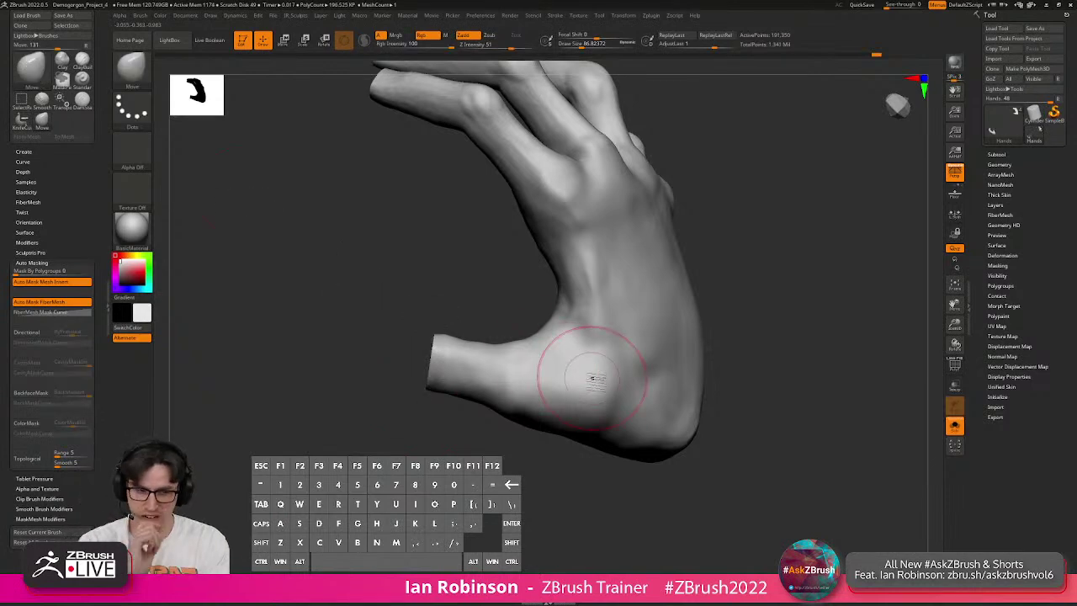
Smooth the index finger's knuckle and joints, resizing the Move brush for the smaller areas.
mouse_move(698, 312)
right_mouse_down()
mouse_move(749, 269)
mouse_move(578, 334)
mouse_move(690, 428)
mouse_move(698, 233)
mouse_move(657, 298)
right_mouse_up()
left_click_drag(570, 262, 569, 255, "shift")
left_click_drag(512, 221, 509, 214, "shift")
mouse_move(515, 222)
right_mouse_down()
mouse_move(565, 173)
mouse_move(719, 180)
mouse_move(692, 228)
mouse_move(724, 301)
right_mouse_up()
right_click_drag(463, 268, 465, 327, "alt")
key("s")
mouse_move(384, 207)
left_mouse_down()
mouse_move(365, 207)
mouse_move(383, 209)
left_mouse_up()
right_click_drag(474, 195, 543, 202, "alt")
left_click_drag(308, 260, 298, 266, "shift")
mouse_move(459, 192)
right_mouse_down("alt")
mouse_move(489, 194)
mouse_move(570, 265)
mouse_move(649, 308)
mouse_move(643, 322)
mouse_move(648, 307)
right_mouse_up("alt")
right_click_drag(594, 272, 582, 307)
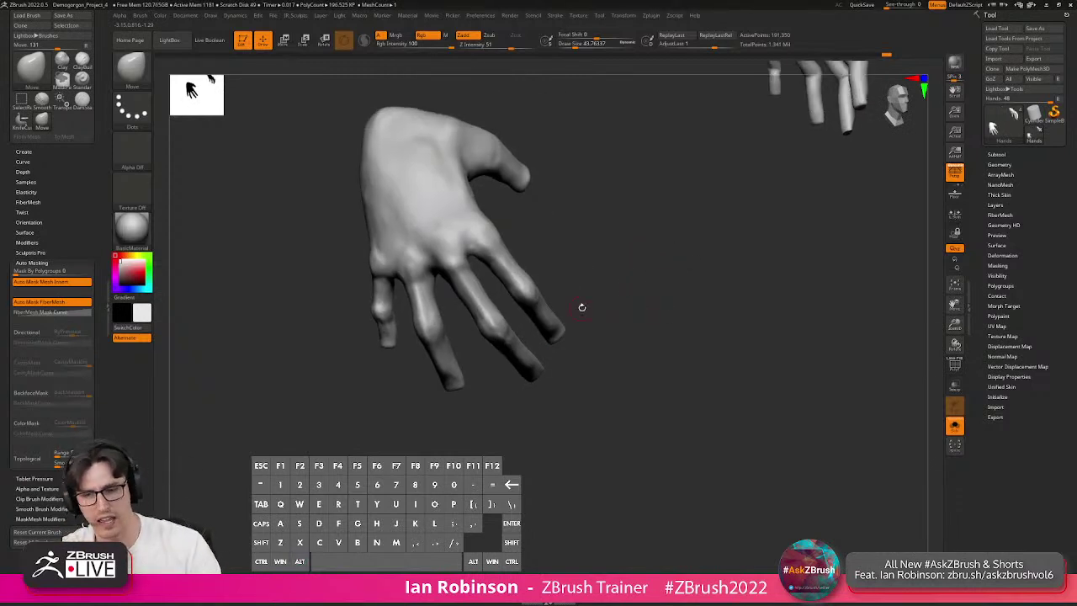
Choose MaskLasso as the masking brush and mask the whole hand except the thumb's end segment.
right_click_drag(613, 254, 634, 288)
left_click_drag(544, 265, 562, 295, "alt")
mouse_move(654, 269)
left_mouse_down()
mouse_move(680, 227)
mouse_move(631, 356)
mouse_move(616, 354)
left_mouse_up()
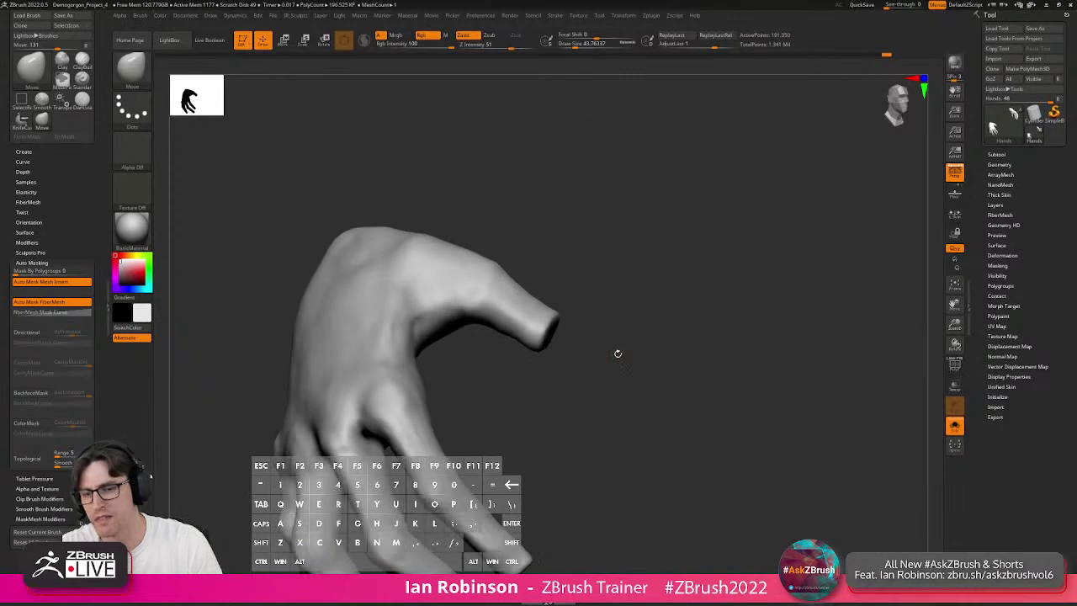
key("ctrl")
mouse_move(467, 334)
left_mouse_down("ctrl")
mouse_move(658, 362)
mouse_move(644, 276)
mouse_move(624, 251)
left_mouse_up("ctrl")
left_click(128, 76)
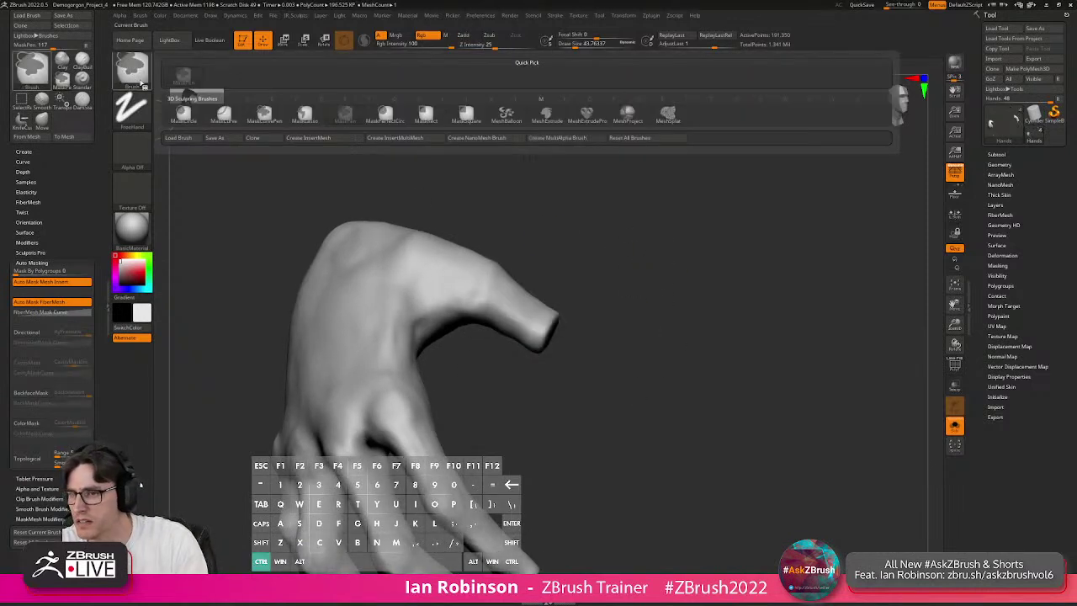
left_click(304, 114)
mouse_move(497, 353)
left_mouse_down("ctrl")
mouse_move(589, 387)
mouse_move(549, 206)
mouse_move(510, 213)
left_mouse_up("ctrl")
mouse_move(569, 290)
left_mouse_down()
mouse_move(587, 303)
mouse_move(595, 344)
mouse_move(534, 260)
left_mouse_up()
key("ctrl")
mouse_move(470, 337)
left_mouse_down("ctrl")
mouse_move(543, 217)
mouse_move(522, 221)
mouse_move(531, 221)
mouse_move(510, 207)
mouse_move(522, 205)
left_mouse_up("ctrl")
key("space")
mouse_move(456, 334)
left_mouse_down("ctrl")
mouse_move(502, 213)
mouse_move(518, 216)
left_mouse_up("ctrl")
left_click(567, 268, "ctrl")
Place the transform gizmo at the thumb's joint and try bending the thumb's end segment around it.
key("w")
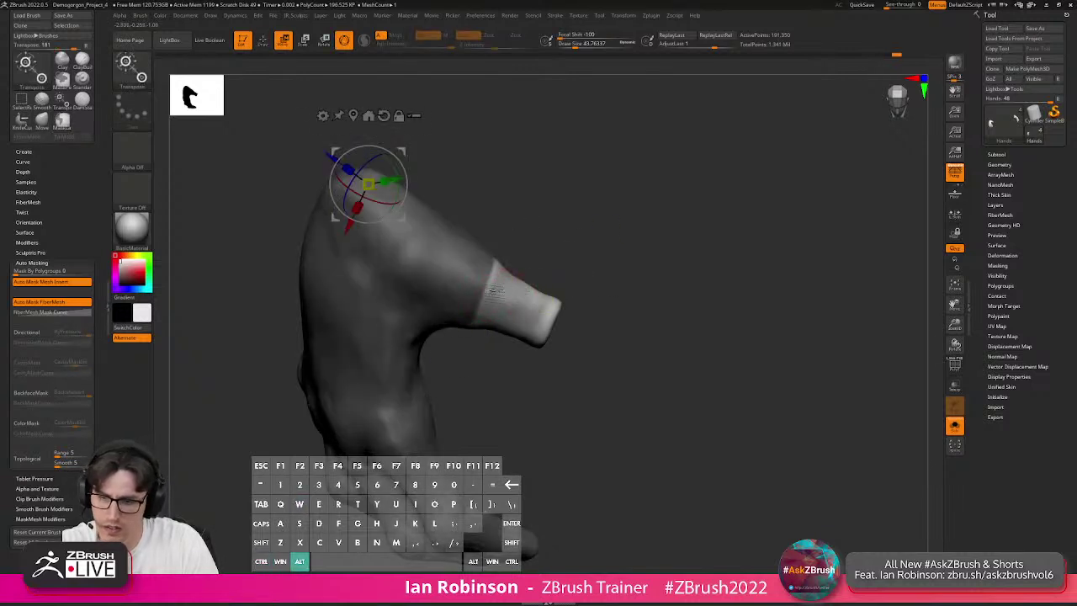
left_click(488, 284, "alt")
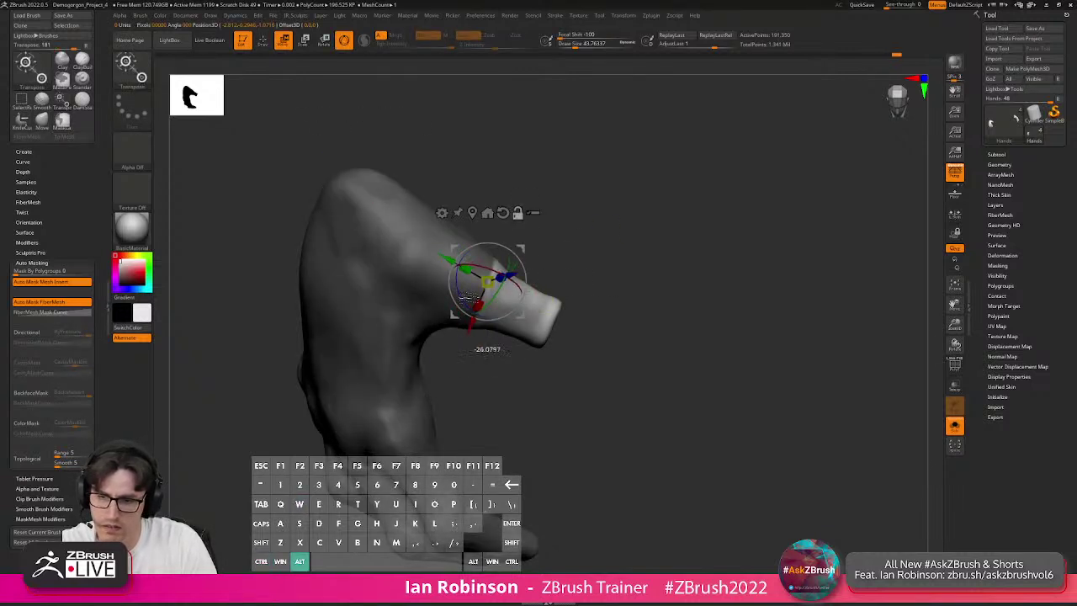
left_click_drag(543, 238, 585, 186)
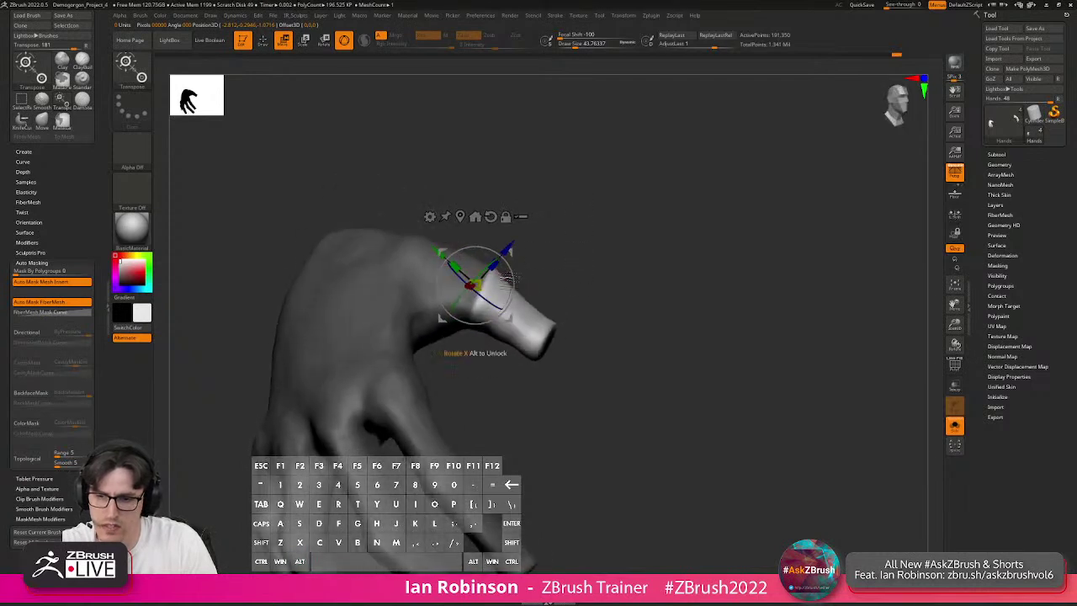
left_click_drag(513, 285, 518, 289)
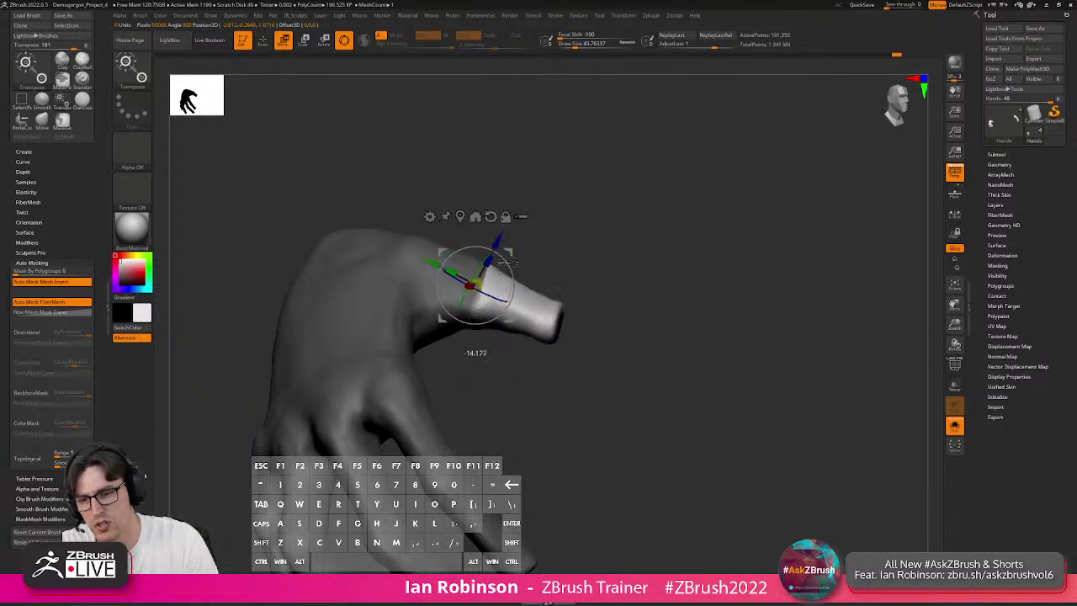
left_click_drag(515, 272, 514, 269)
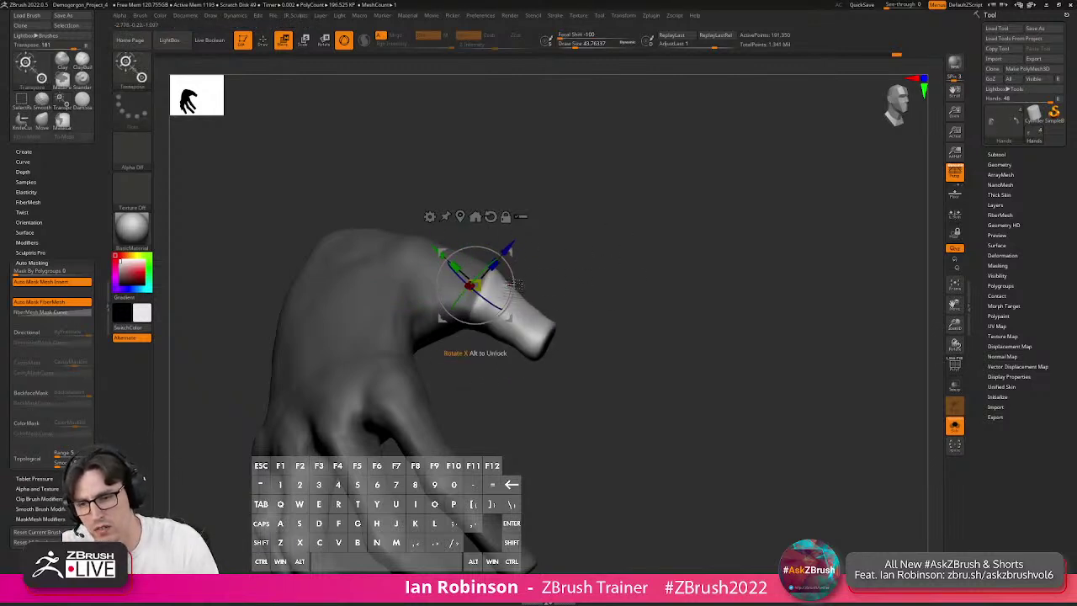
key("q")
key("ctrl+z")
Rotate the thumb's end segment slightly about its joint and clear the mask.
mouse_move(619, 284)
left_mouse_down()
mouse_move(565, 255)
mouse_move(586, 243)
mouse_move(467, 226)
left_mouse_up()
key("w")
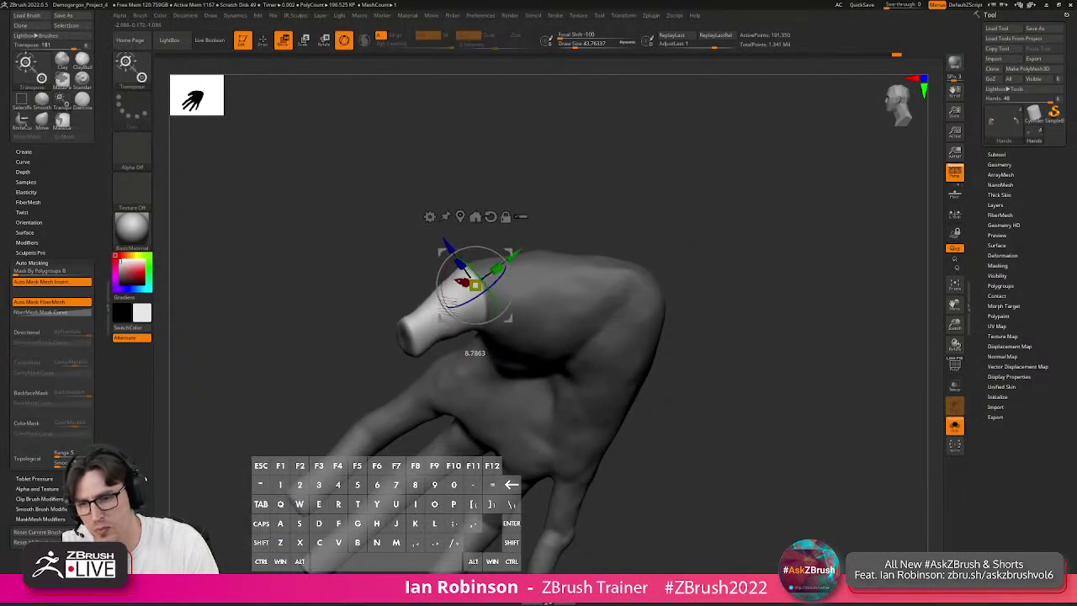
left_click_drag(542, 204, 568, 212)
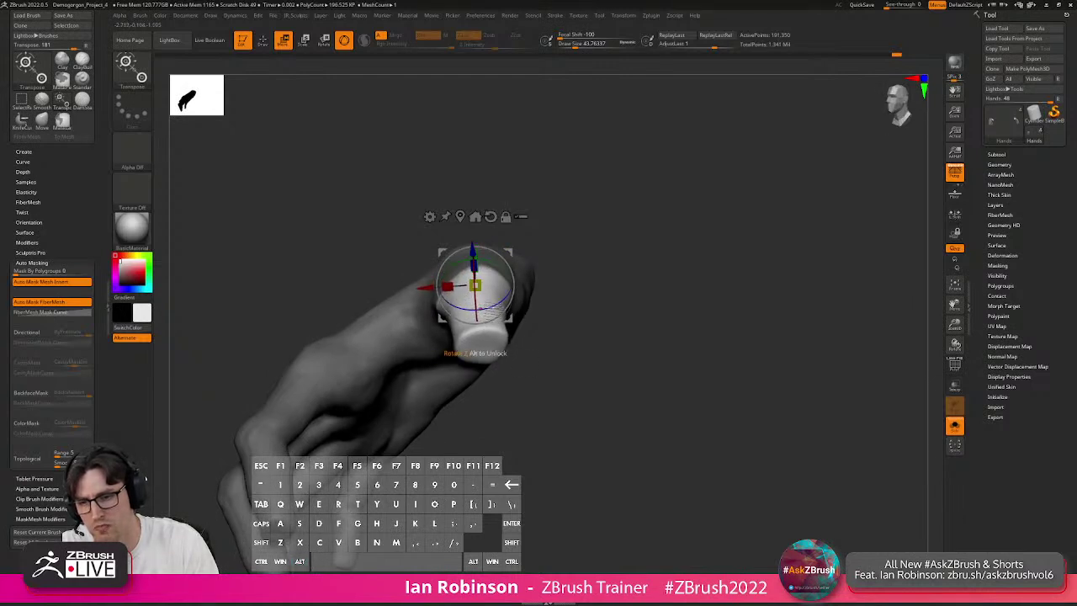
key("q")
mouse_move(566, 260)
left_mouse_down()
mouse_move(610, 262)
mouse_move(616, 223)
mouse_move(660, 218)
mouse_move(565, 289)
left_mouse_up()
key("shift")
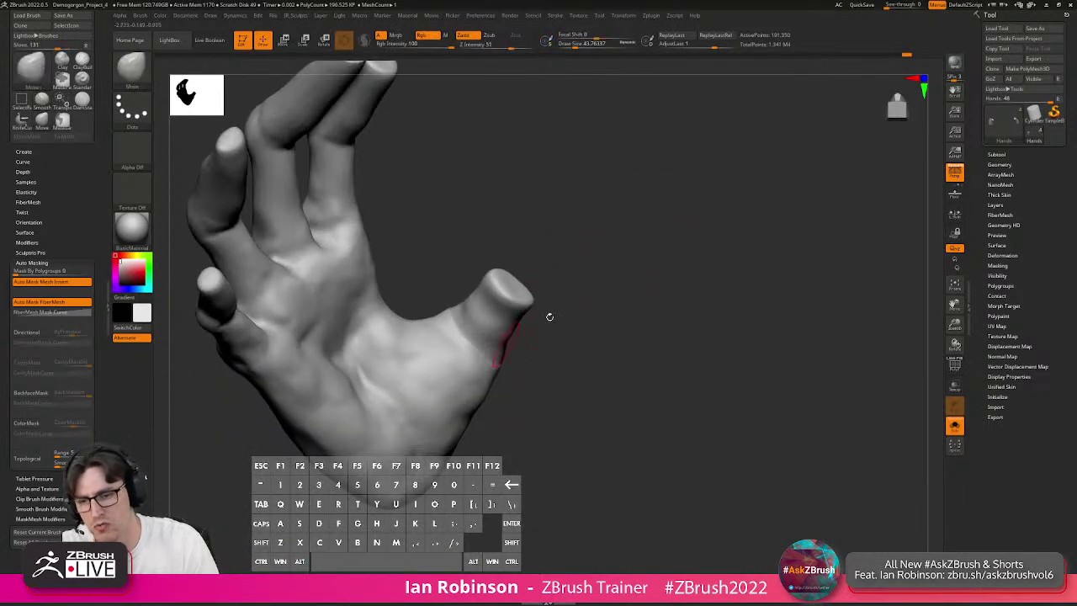
Switch to the Clay brush at a draw size of about 74 and fill out the thumb's joint and base.
key("b")
key("c")
key("l")
key("s")
left_click_drag(560, 298, 565, 298)
key("alt")
mouse_move(480, 270)
left_mouse_down()
mouse_move(606, 360)
mouse_move(513, 345)
mouse_move(466, 313)
left_mouse_up()
left_click_drag(577, 274, 621, 278)
mouse_move(458, 291)
left_mouse_down("alt")
mouse_move(417, 294)
mouse_move(377, 319)
left_mouse_up("alt")
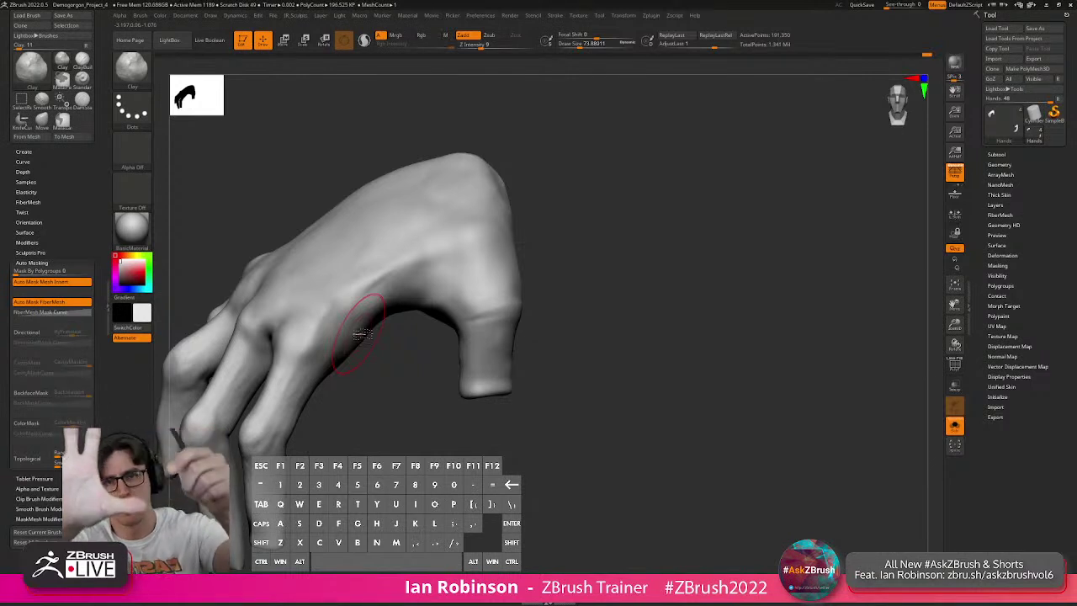
mouse_move(738, 324)
left_mouse_down()
mouse_move(663, 293)
mouse_move(705, 305)
left_mouse_up()
right_click_drag(449, 312, 405, 297)
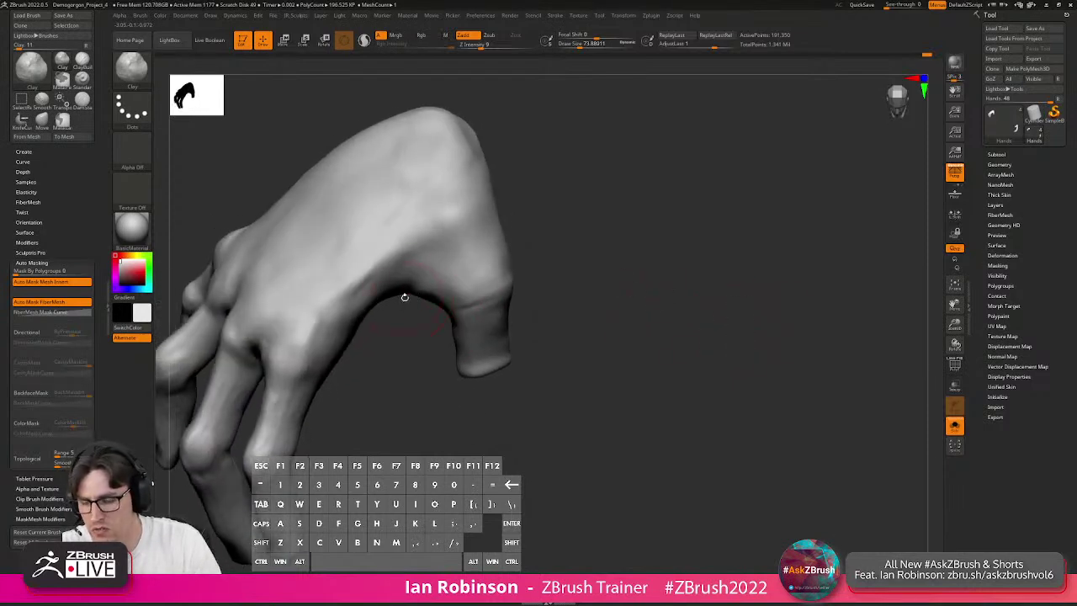
Switch to the Move brush with BackfaceMask enabled and reshape the web between the thumb and index finger.
key("b")
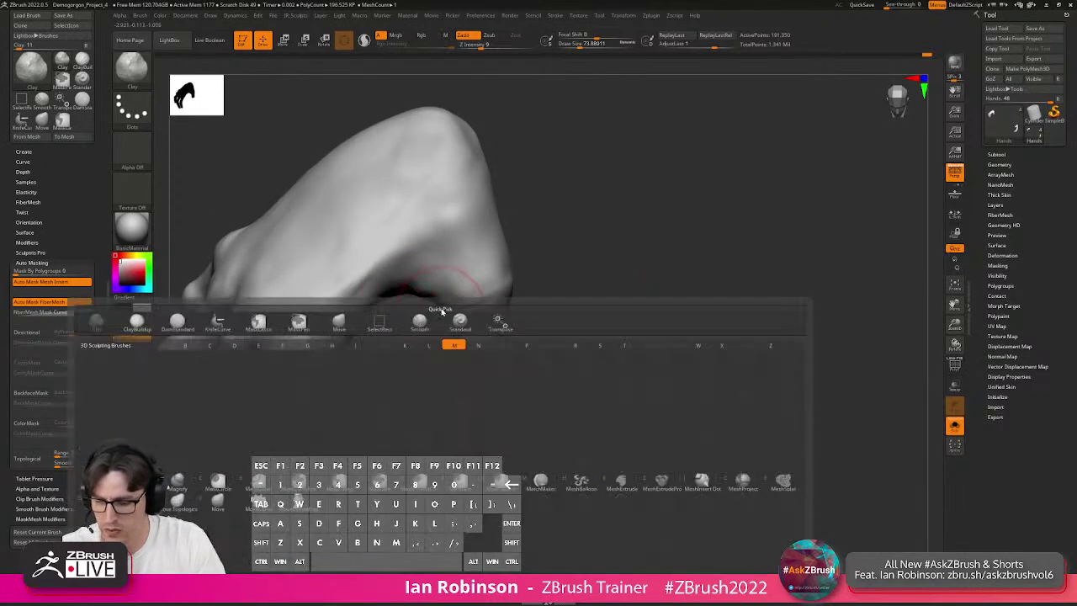
key("m")
key("v")
left_click(30, 393)
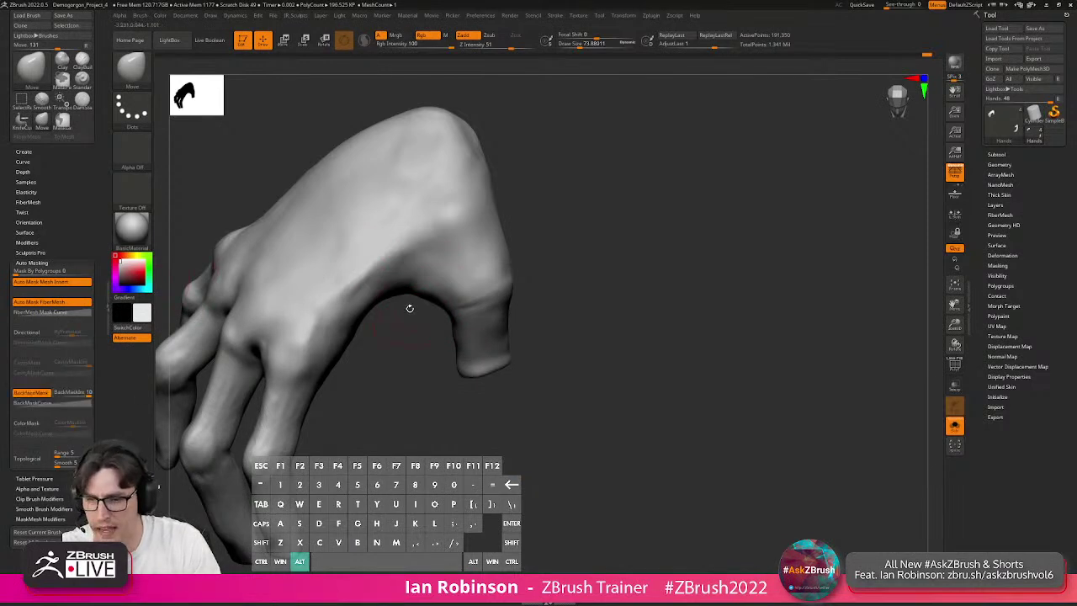
right_click_drag(413, 308, 373, 298, "alt")
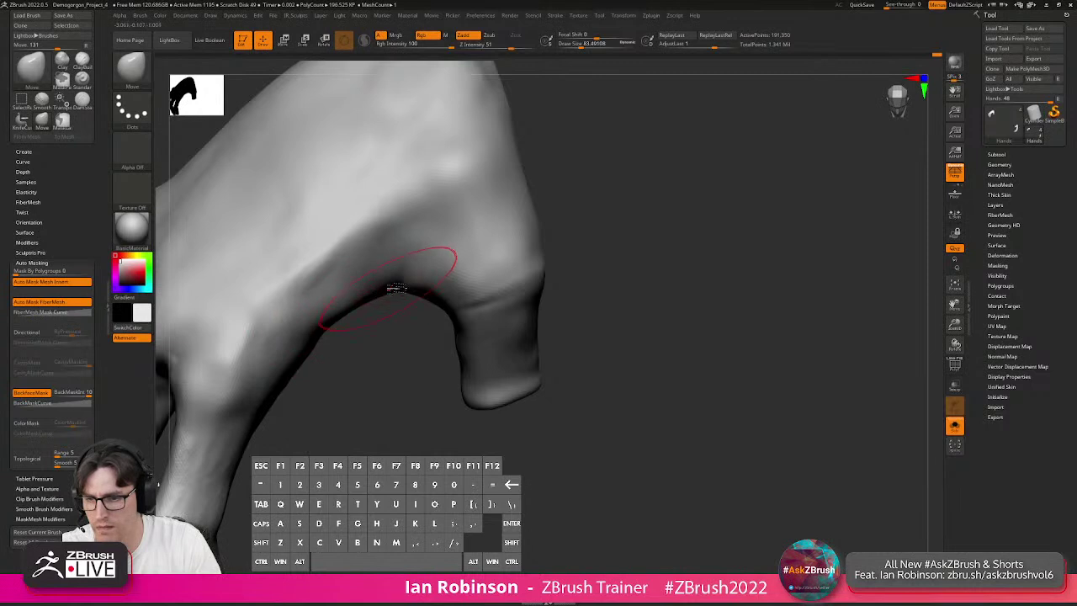
right_click_drag(413, 287, 449, 243)
Reduce the Move draw size to about 50, then refine and smooth the thumb web's edge.
key("s")
left_click_drag(400, 270, 396, 271)
mouse_move(406, 267)
right_mouse_down()
mouse_move(469, 241)
mouse_move(421, 257)
mouse_move(409, 277)
right_mouse_up()
key("shift")
key("shift")
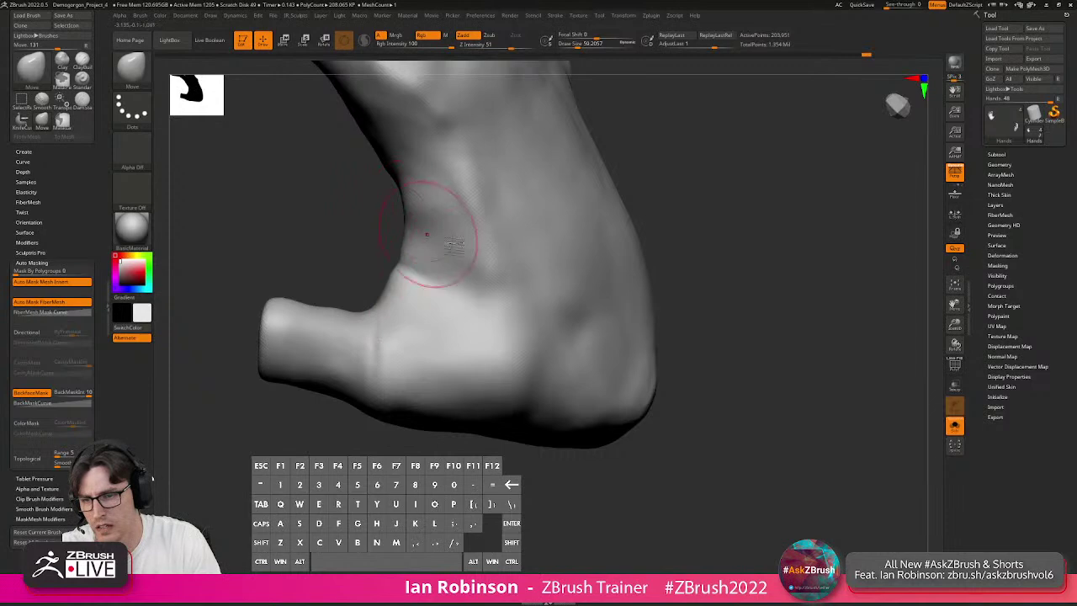
mouse_move(465, 290)
right_mouse_down()
mouse_move(471, 282)
mouse_move(450, 274)
right_mouse_up()
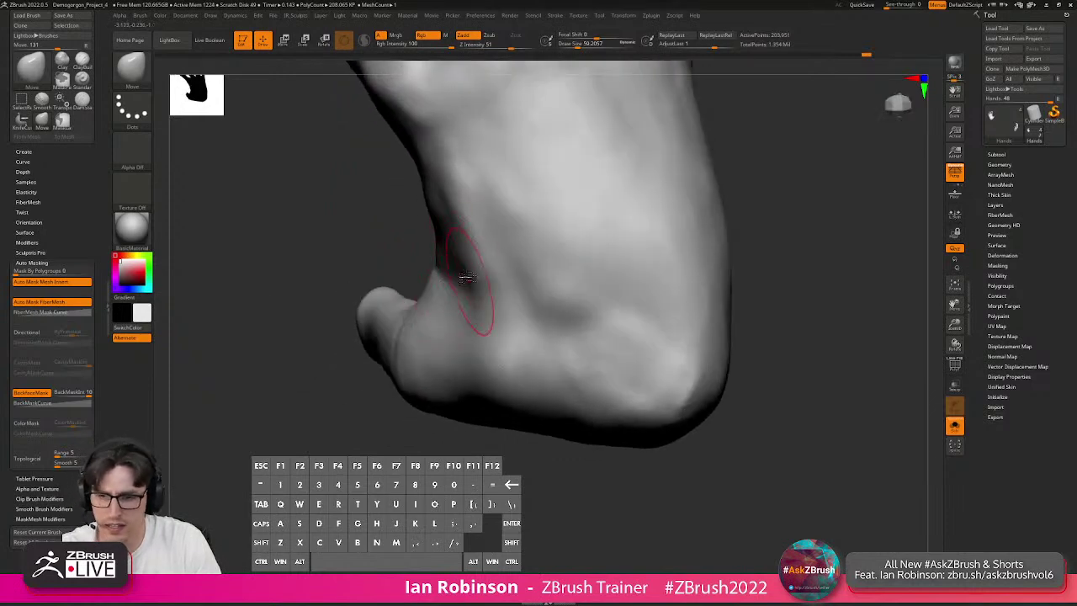
key("b")
mouse_move(459, 270)
right_mouse_down()
mouse_move(447, 244)
mouse_move(474, 281)
right_mouse_up()
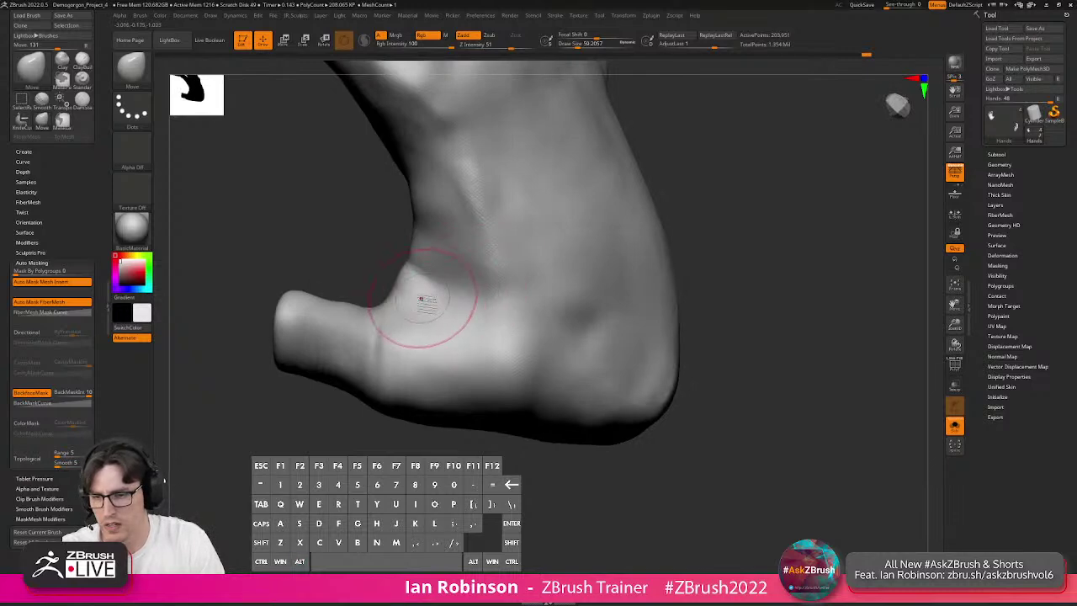
Sculpt the thumb web and its transition into the thumb with Clay, reducing the draw size to about 39.
key("b")
key("c")
key("l")
right_click_drag(435, 302, 442, 300)
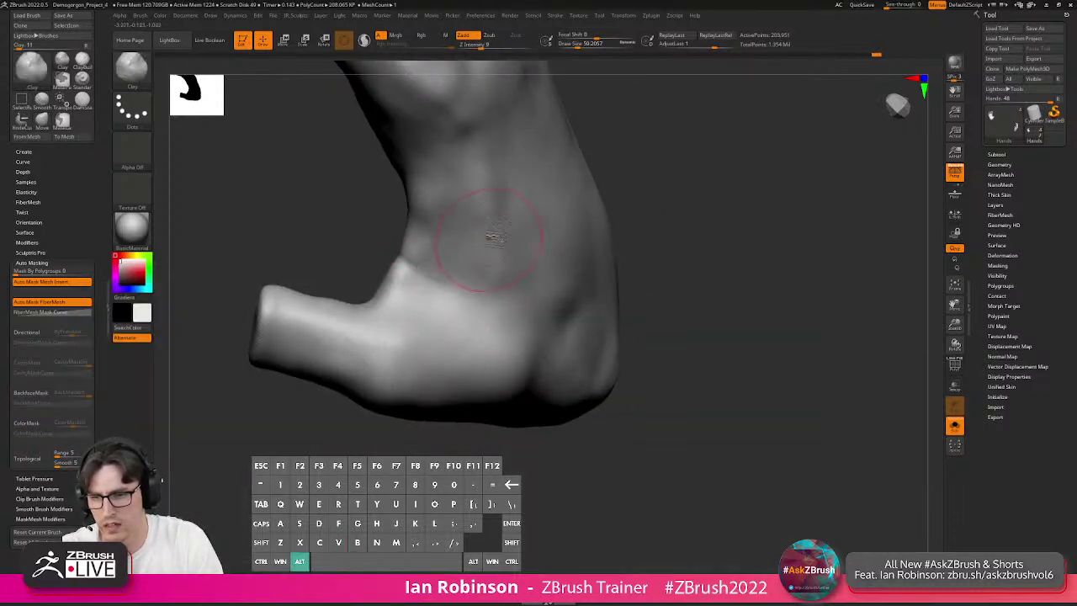
mouse_move(495, 249)
right_mouse_down()
mouse_move(738, 224)
mouse_move(443, 284)
mouse_move(543, 317)
mouse_move(527, 322)
mouse_move(464, 291)
right_mouse_up()
key("s")
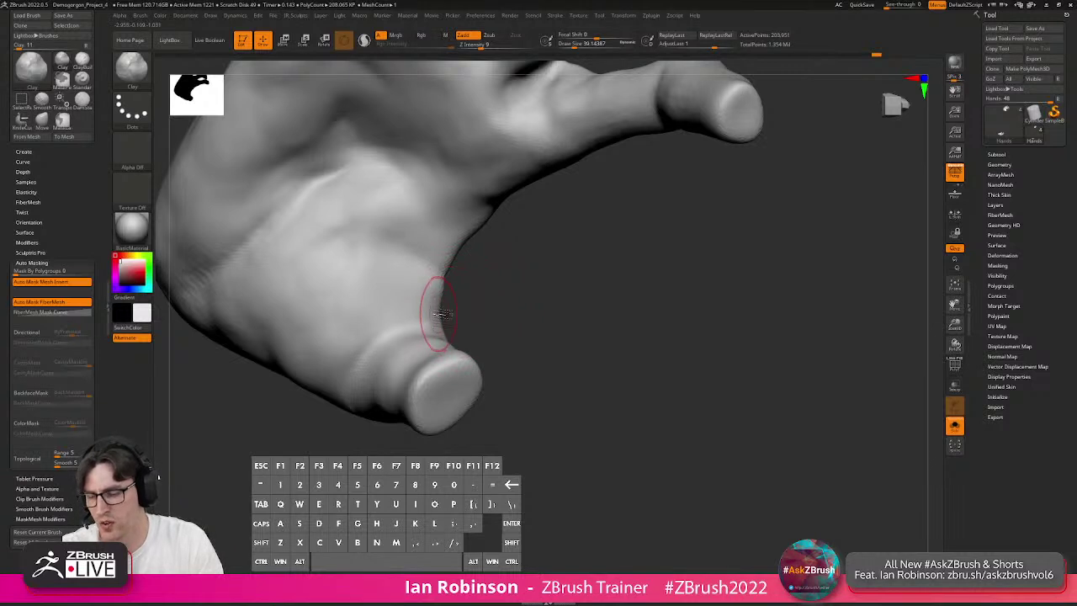
right_click_drag(427, 295, 397, 281)
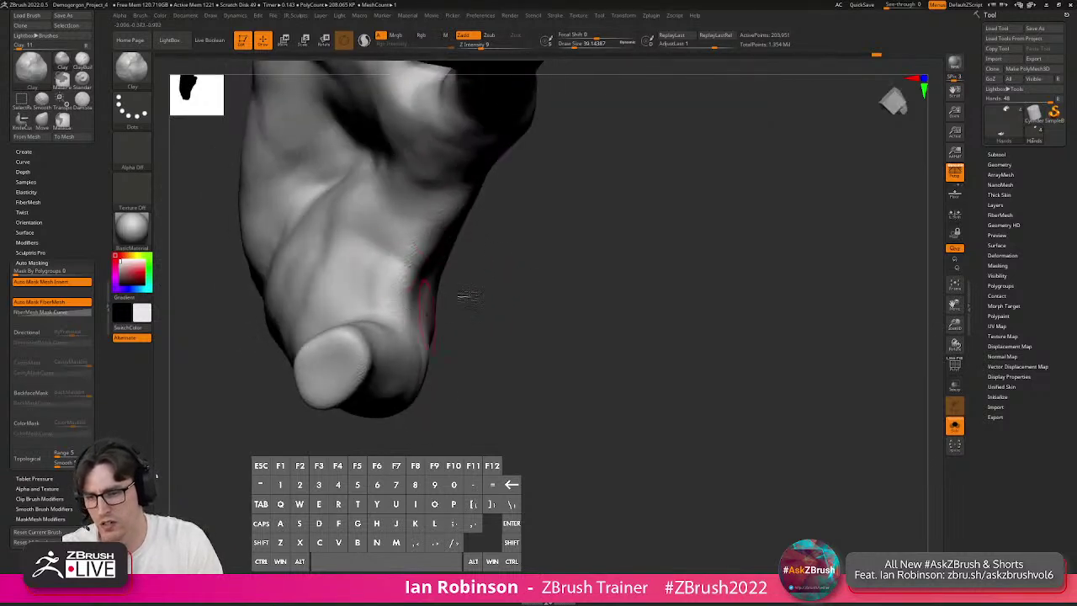
right_click_drag(434, 313, 427, 301)
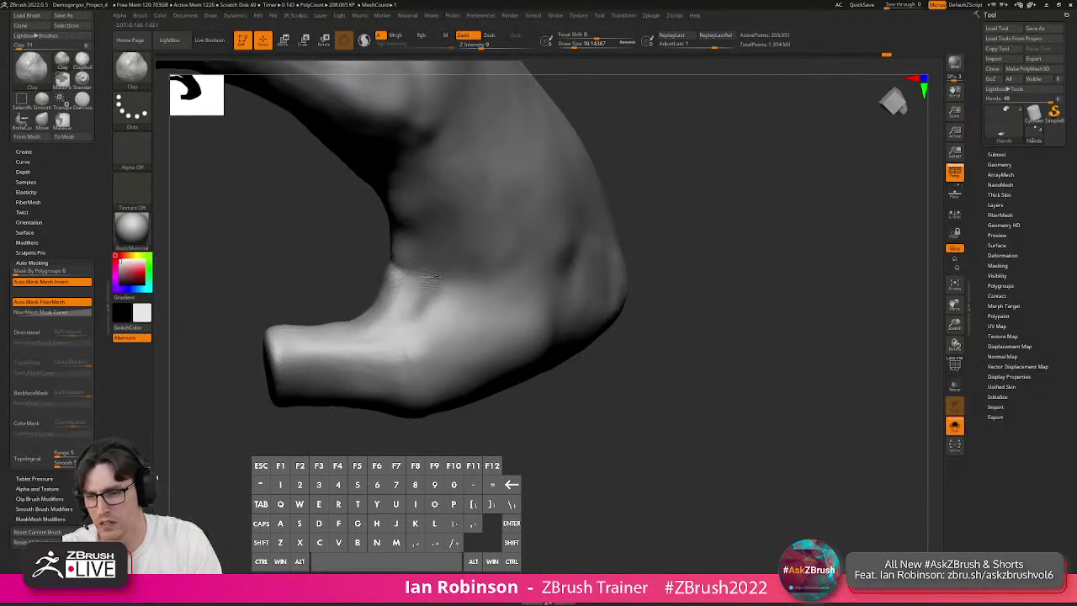
right_click_drag(714, 329, 664, 313)
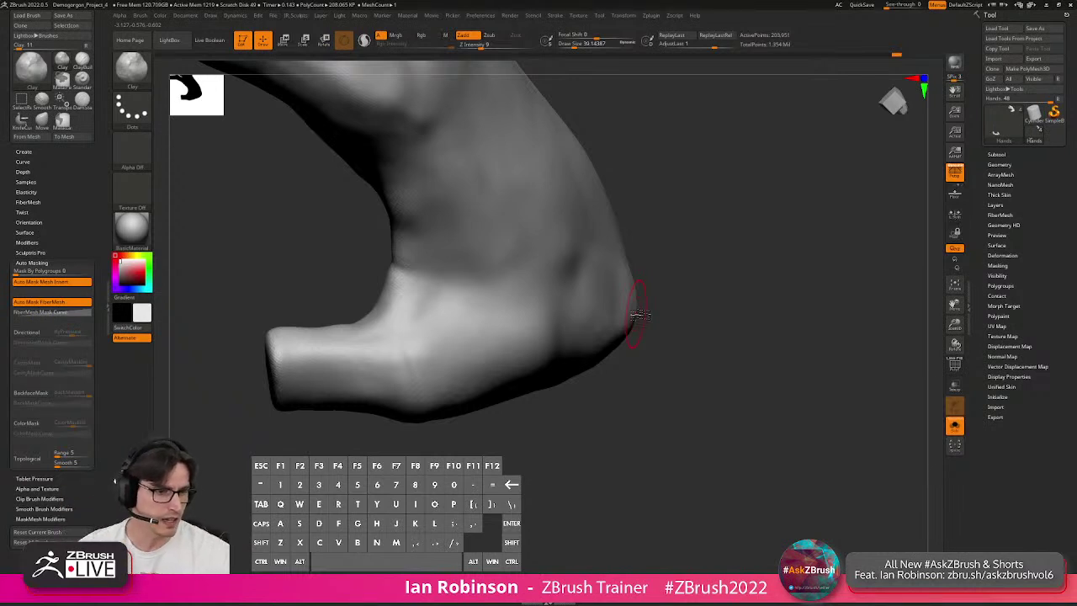
Try ClayBuildup strokes at a draw size of about 51 across the back of the hand below the index knuckle.
mouse_move(714, 317)
right_mouse_down()
mouse_move(724, 300)
mouse_move(741, 361)
mouse_move(747, 335)
mouse_move(548, 320)
mouse_move(540, 387)
right_mouse_up()
key("s")
left_click_drag(514, 315, 527, 319)
mouse_move(527, 320)
right_mouse_down("alt")
mouse_move(532, 336)
mouse_move(528, 309)
right_mouse_up("alt")
key("b")
key("c")
key("b")
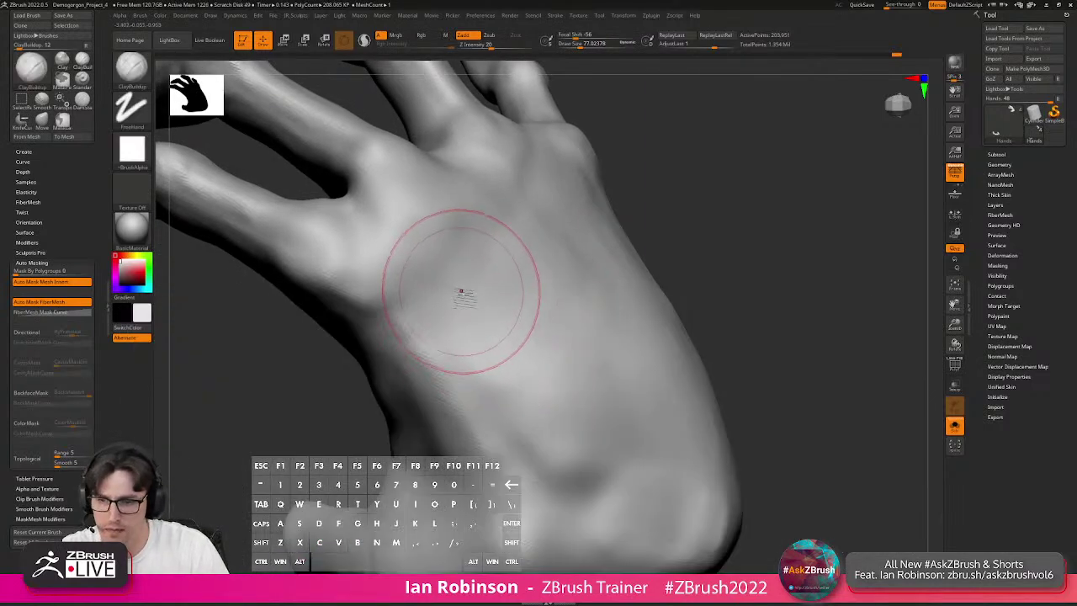
key("s")
left_click_drag(498, 287, 491, 285)
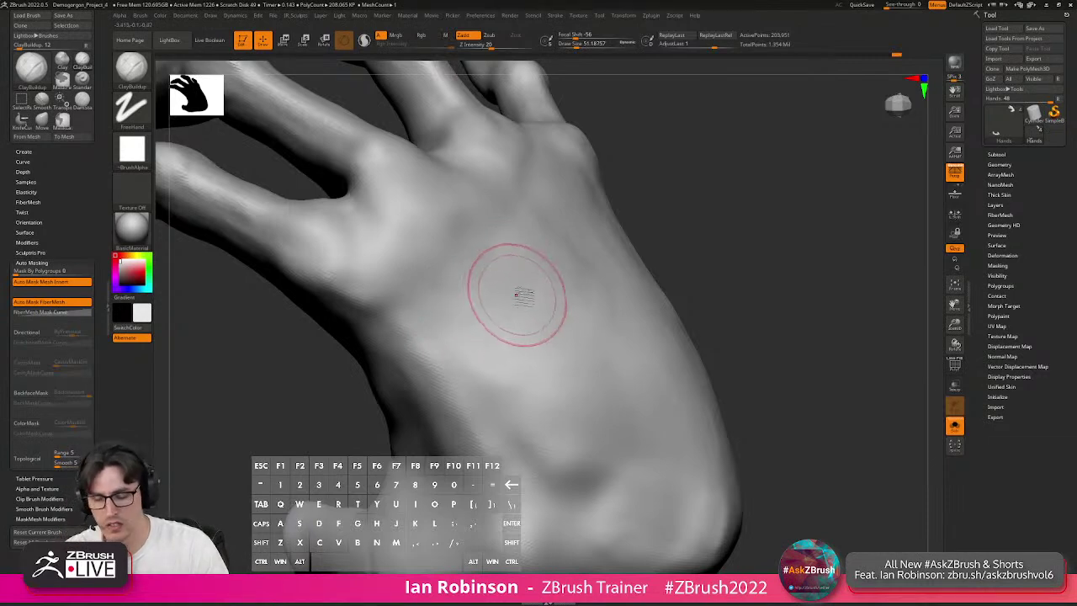
mouse_move(493, 305)
left_mouse_down()
mouse_move(480, 303)
mouse_move(472, 337)
mouse_move(505, 371)
mouse_move(539, 436)
mouse_move(522, 453)
left_mouse_up()
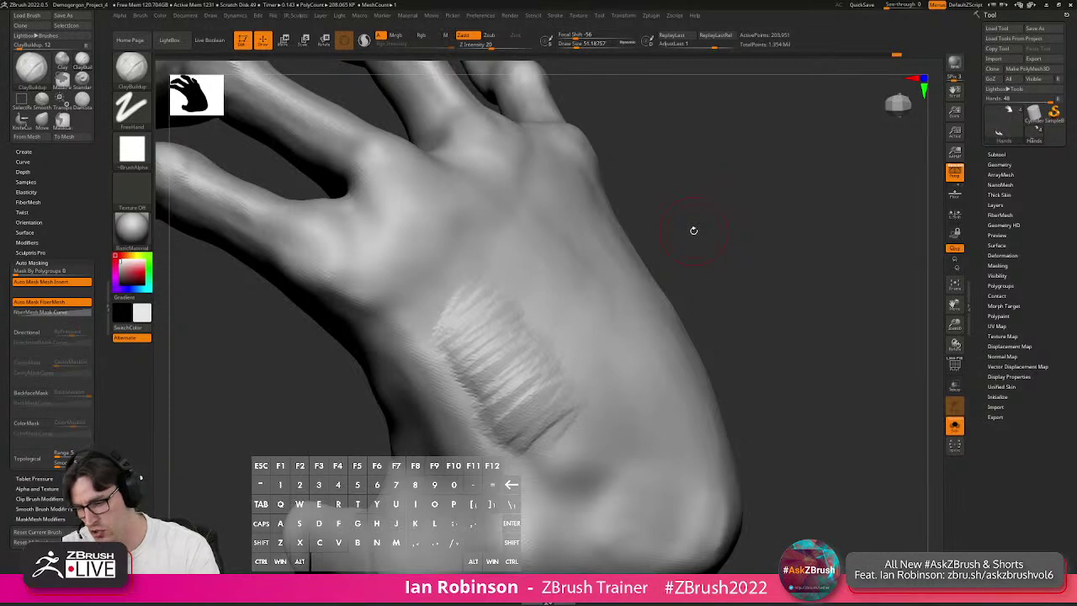
key("ctrl+z")
key("ctrl+shift+z")
Switch back to the Clay brush and set its Z Intensity to 20.
key("b")
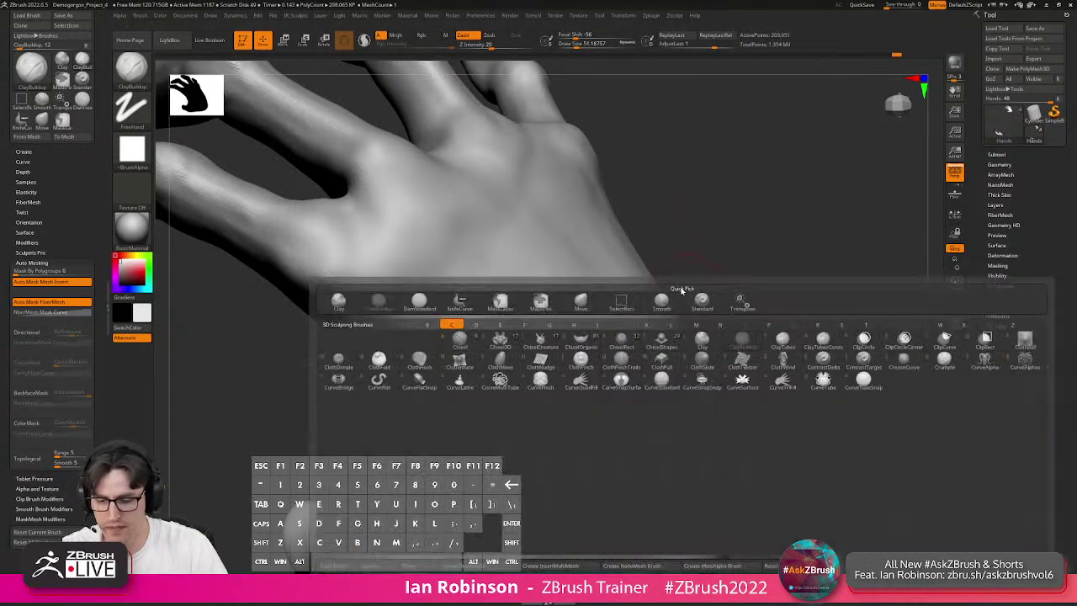
key("l")
left_click_drag(712, 262, 701, 269)
left_click_drag(748, 244, 709, 259, "alt")
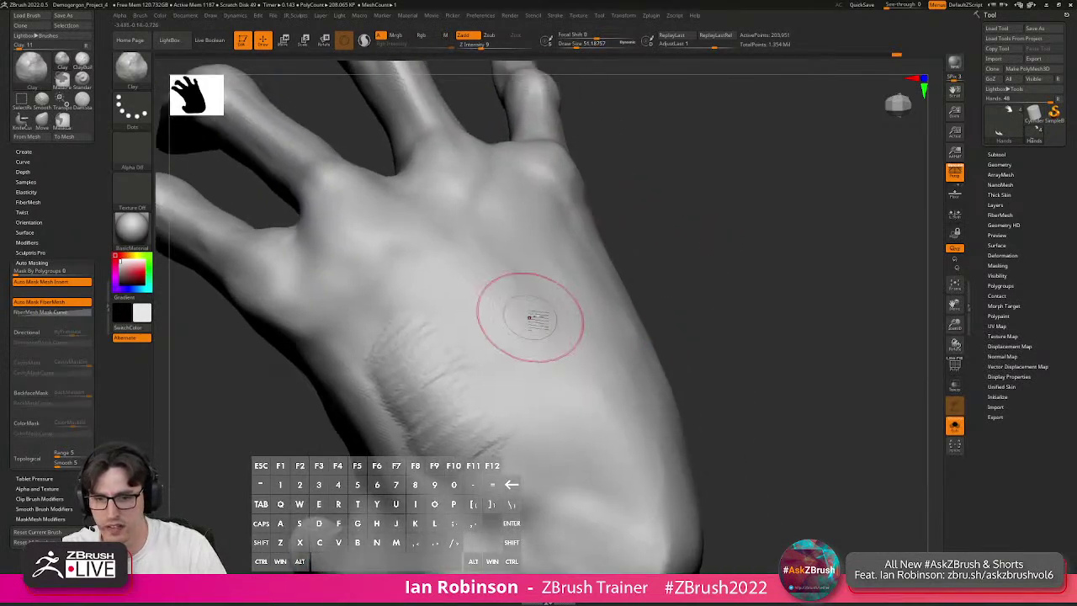
key("space")
left_click_drag(570, 361, 580, 362)
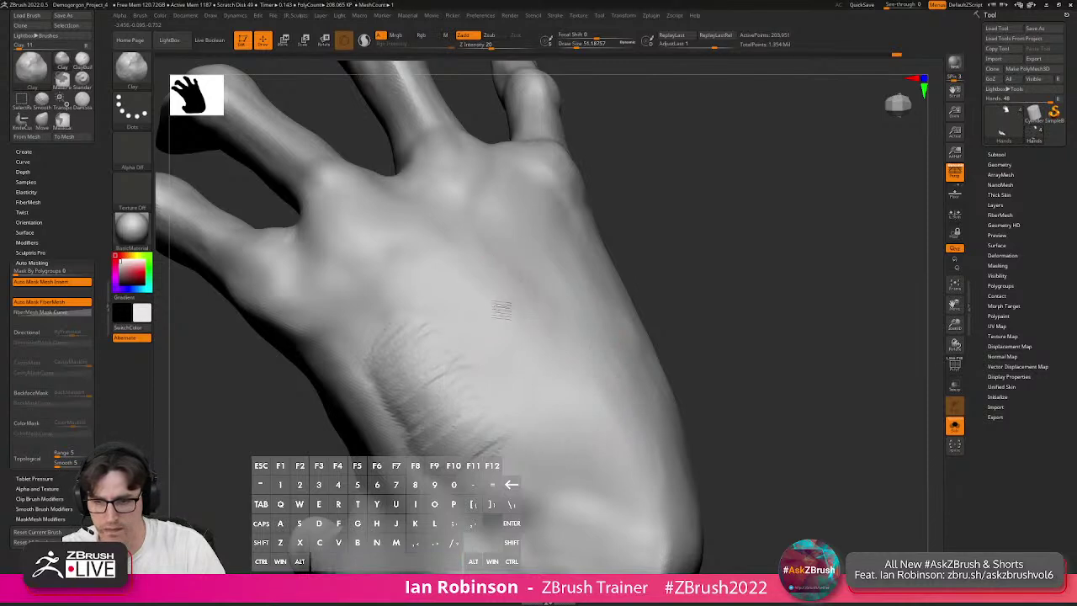
Try Clay strokes along the back of the hand and undo the test strokes.
left_click_drag(685, 277, 576, 305)
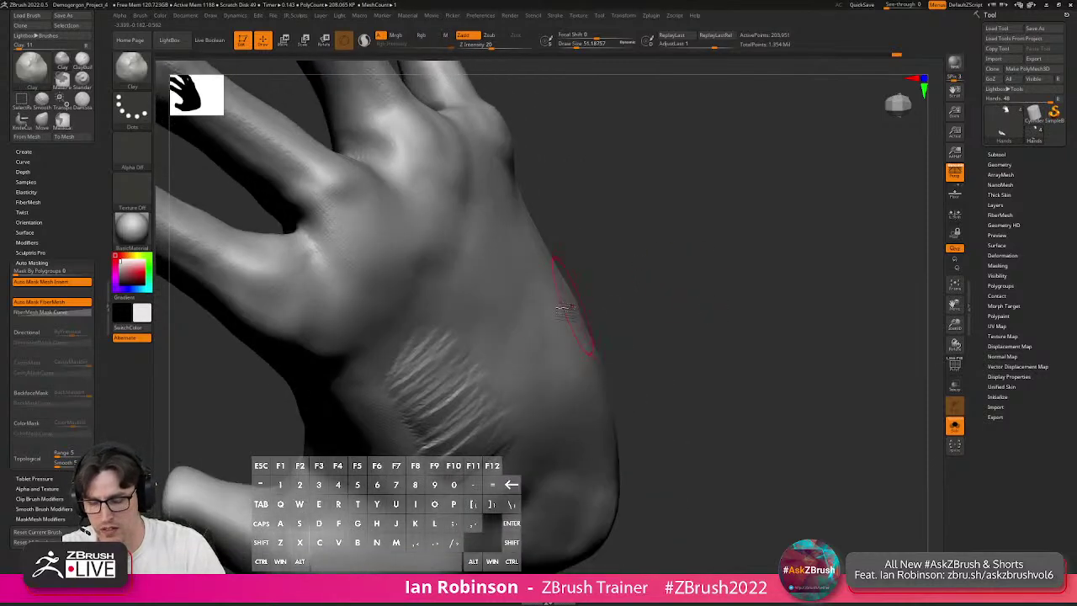
right_click_drag(522, 305, 556, 303)
mouse_move(638, 298)
right_mouse_down()
mouse_move(531, 351)
mouse_move(473, 323)
right_mouse_up()
mouse_move(439, 264)
left_mouse_down()
mouse_move(429, 295)
mouse_move(462, 303)
mouse_move(512, 345)
left_mouse_up()
mouse_move(464, 292)
right_mouse_down()
mouse_move(652, 236)
mouse_move(457, 312)
right_mouse_up()
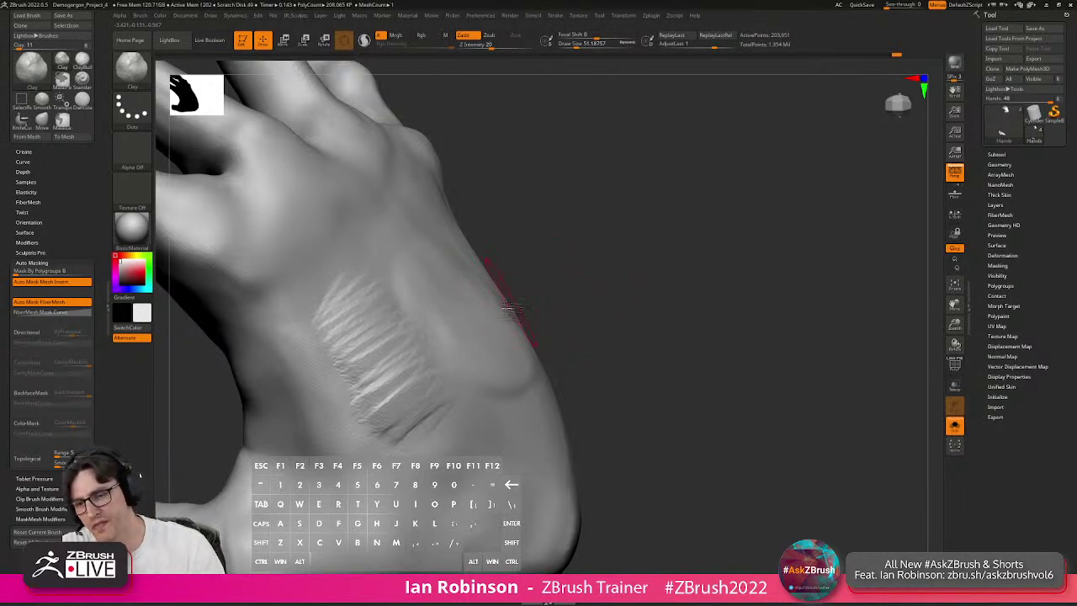
key("ctrl+z")
Sculpt the index and middle knuckles on the back of the hand with the Clay brush.
mouse_move(541, 305)
right_mouse_down()
mouse_move(660, 285)
mouse_move(669, 325)
right_mouse_up()
left_click_drag(378, 281, 367, 303)
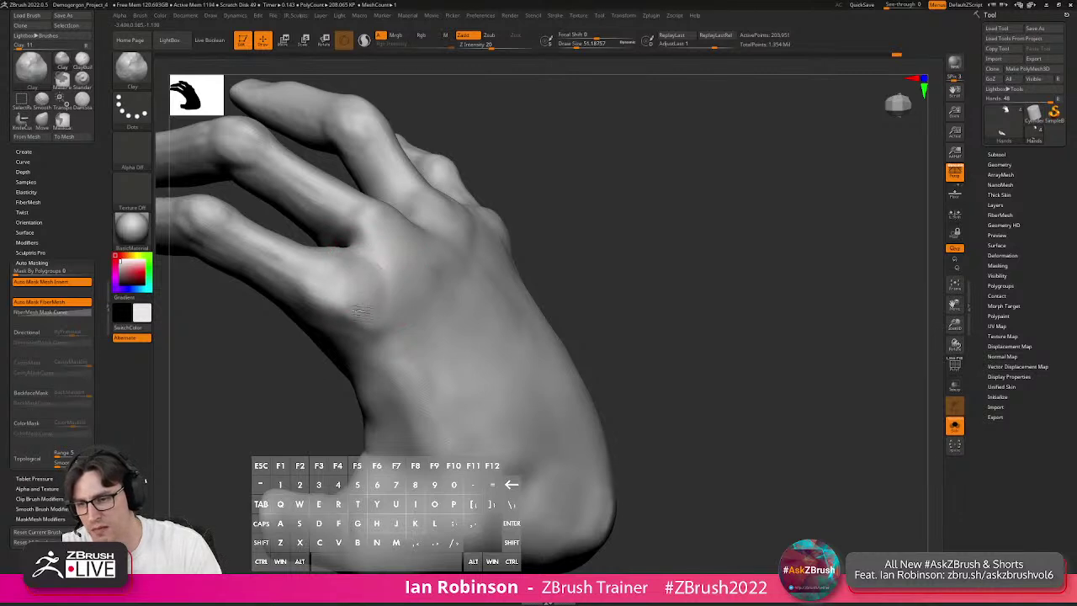
right_click_drag(662, 219, 670, 323, "alt")
mouse_move(426, 362)
left_mouse_down()
mouse_move(447, 336)
mouse_move(402, 369)
mouse_move(471, 350)
mouse_move(417, 356)
mouse_move(470, 341)
left_mouse_up()
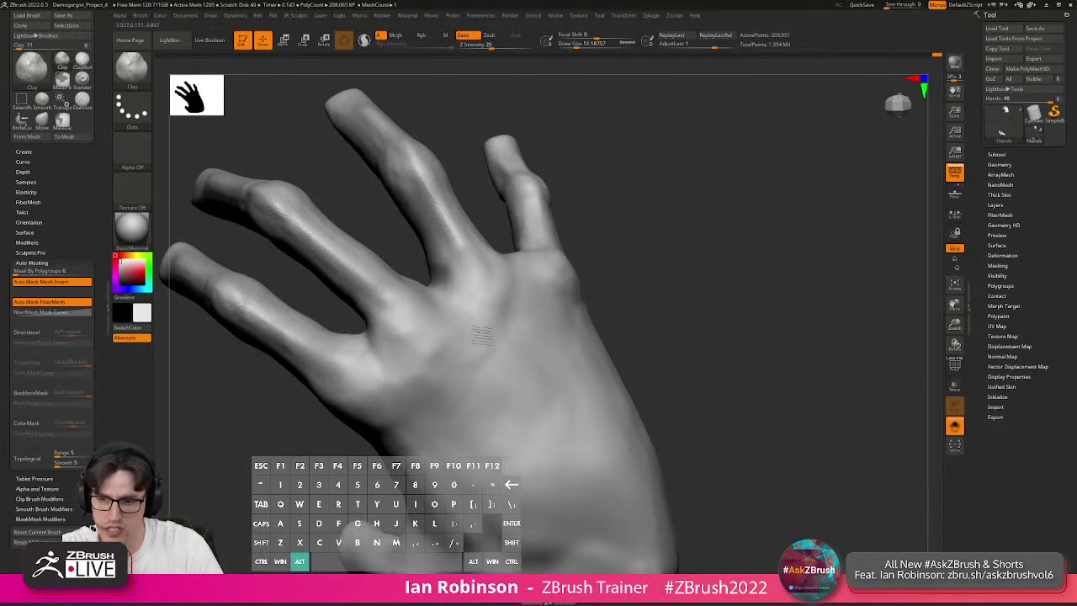
Carve the hollows between the knuckles and blend them into the back of the hand.
left_click_drag(446, 204, 549, 327, "alt")
mouse_move(844, 315)
left_mouse_down("alt")
mouse_move(698, 252)
mouse_move(722, 226)
left_mouse_up("alt")
mouse_move(492, 306)
left_mouse_down("alt")
mouse_move(503, 303)
mouse_move(501, 316)
left_mouse_up("alt")
left_click_drag(436, 313, 413, 311, "alt")
left_click_drag(443, 360, 454, 373)
mouse_move(618, 337)
left_mouse_down()
mouse_move(494, 308)
mouse_move(312, 301)
mouse_move(308, 312)
mouse_move(360, 347)
left_mouse_up()
mouse_move(394, 372)
right_mouse_down()
mouse_move(438, 325)
mouse_move(459, 322)
mouse_move(392, 369)
mouse_move(397, 337)
right_mouse_up()
mouse_move(438, 413)
right_mouse_down()
mouse_move(375, 432)
mouse_move(399, 363)
right_mouse_up()
Enlarge the Clay draw size to about 108 and undo the last two changes.
key("s")
mouse_move(491, 346)
left_mouse_down()
mouse_move(516, 326)
mouse_move(534, 368)
mouse_move(512, 362)
mouse_move(521, 343)
mouse_move(507, 360)
mouse_move(531, 358)
left_mouse_up()
key("s")
key("ctrl+z")
key("ctrl+z")
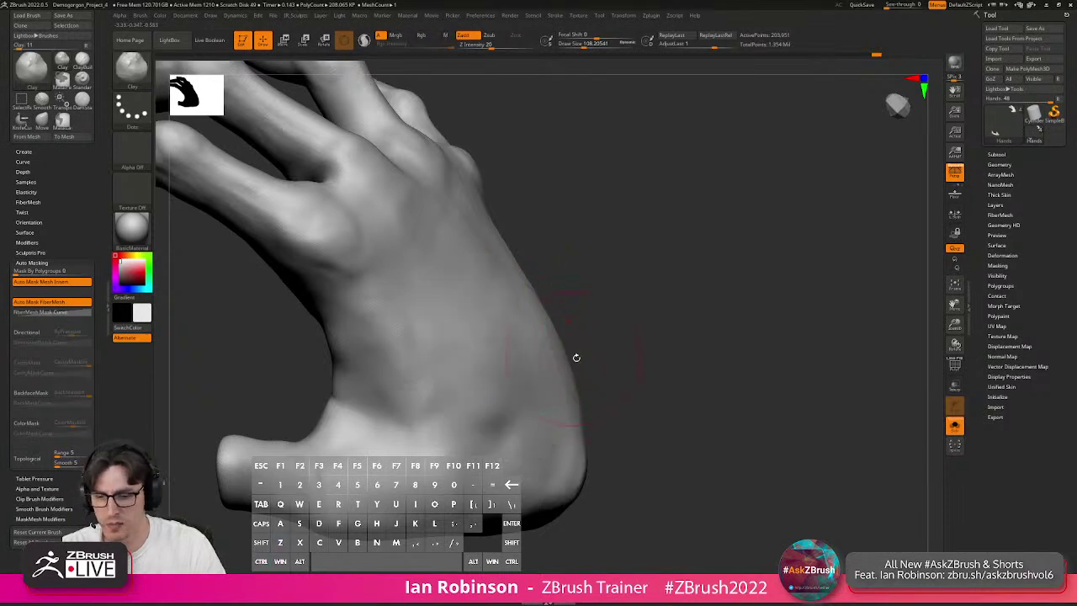
Try a ClayBuildup stroke across the back of the hand and undo it.
key("b")
key("c")
key("b")
mouse_move(468, 308)
left_mouse_down()
mouse_move(482, 344)
mouse_move(549, 350)
left_mouse_up()
left_click_drag(744, 308, 773, 287)
key("ctrl+z")
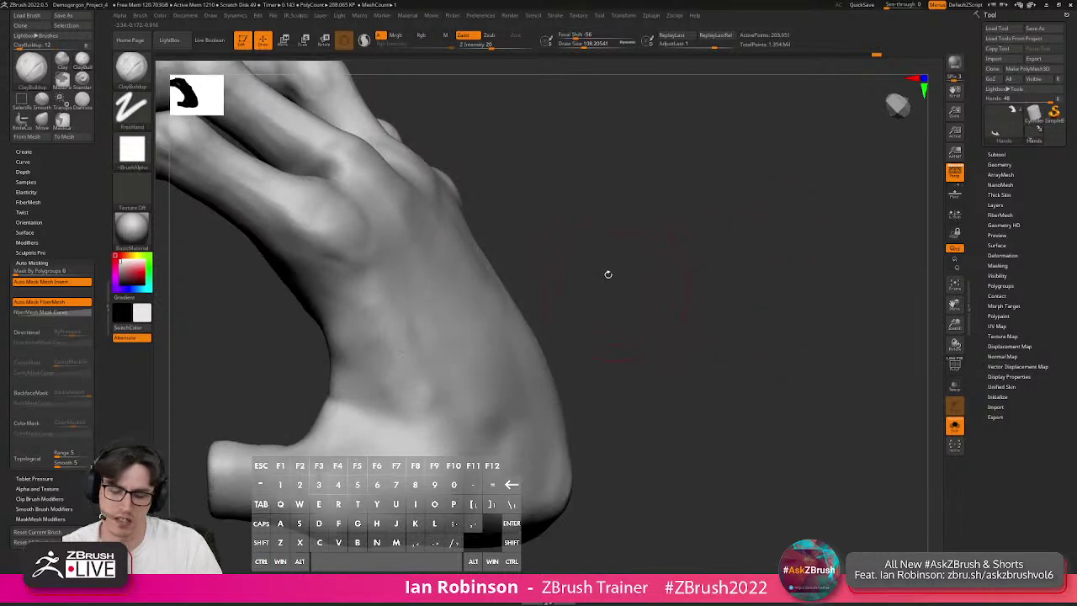
Sculpt the back of the hand between the thumb base and wrist with Clay at a draw size of about 49.
key("b")
key("c")
key("l")
key("s")
mouse_move(601, 281)
left_mouse_down()
mouse_move(580, 283)
mouse_move(589, 294)
left_mouse_up()
mouse_move(394, 394)
left_mouse_down("alt")
mouse_move(407, 427)
mouse_move(403, 384)
mouse_move(383, 357)
left_mouse_up("alt")
left_click_drag(375, 431, 421, 411, "alt")
left_click_drag(564, 343, 601, 302, "alt")
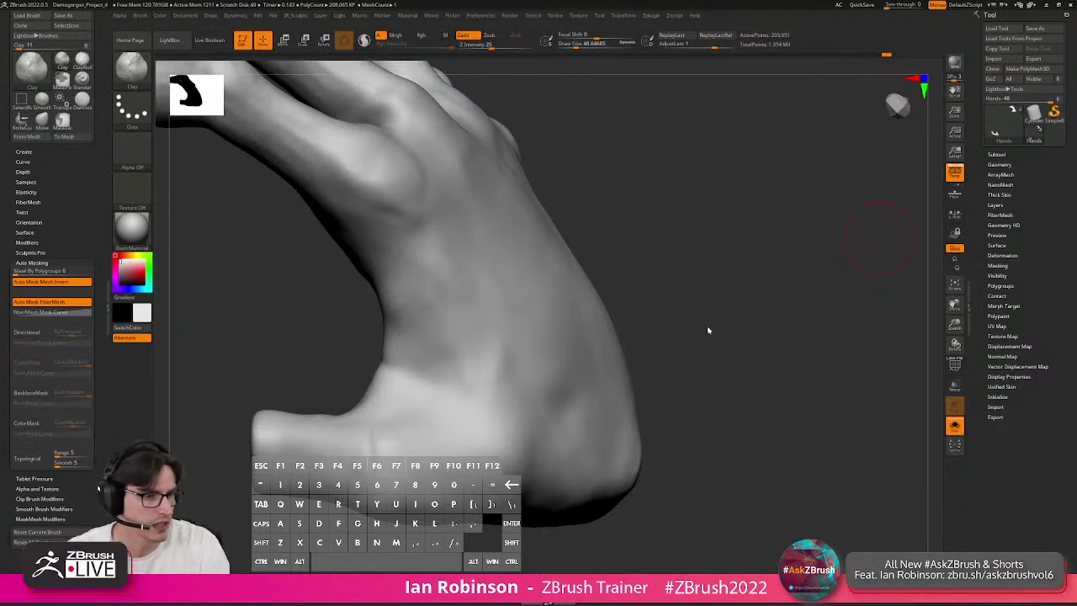
left_click_drag(683, 317, 632, 324)
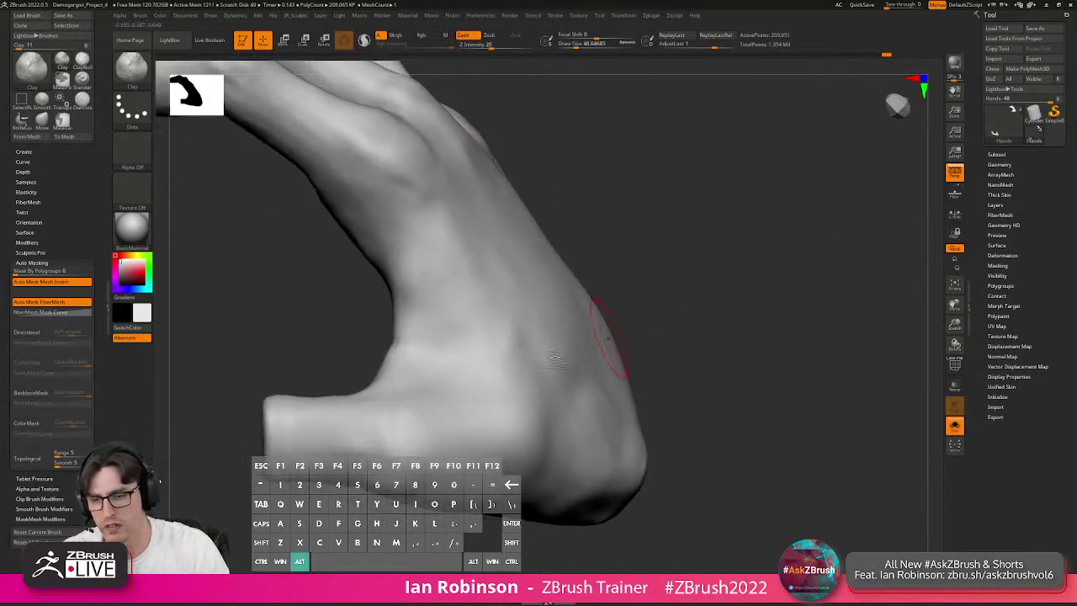
Try Clay strokes on the back of the hand at intensity 72 and draw size about 97, and undo them.
mouse_move(657, 283)
left_mouse_down()
mouse_move(585, 289)
mouse_move(608, 286)
mouse_move(577, 303)
mouse_move(591, 296)
left_mouse_up()
key("ctrl+z")
mouse_move(709, 270)
left_mouse_down()
mouse_move(609, 308)
mouse_move(670, 337)
mouse_move(594, 274)
mouse_move(617, 290)
mouse_move(610, 325)
mouse_move(595, 336)
mouse_move(613, 281)
mouse_move(588, 319)
mouse_move(577, 315)
left_mouse_up()
key("space")
key("s")
mouse_move(707, 248)
left_mouse_down()
mouse_move(741, 253)
mouse_move(731, 309)
mouse_move(716, 249)
left_mouse_up()
key("ctrl+z")
mouse_move(567, 295)
left_mouse_down()
mouse_move(554, 290)
mouse_move(588, 307)
mouse_move(545, 315)
mouse_move(518, 292)
left_mouse_up()
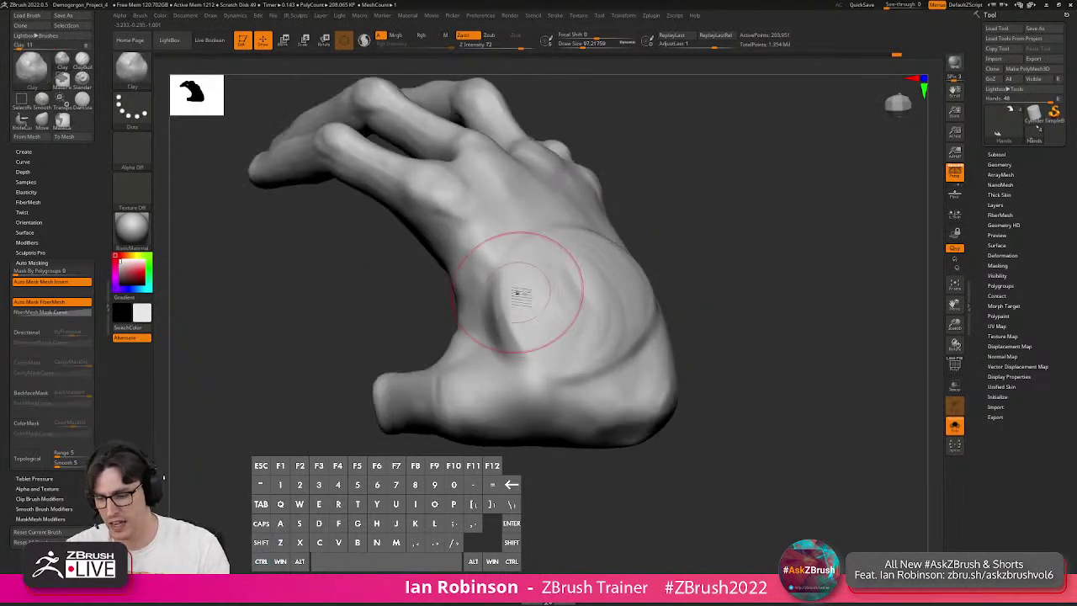
left_click_drag(820, 257, 794, 291)
key("ctrl+z")
Set the Clay intensity to 10 and lightly build up the back of the hand near the thumb web.
key("space")
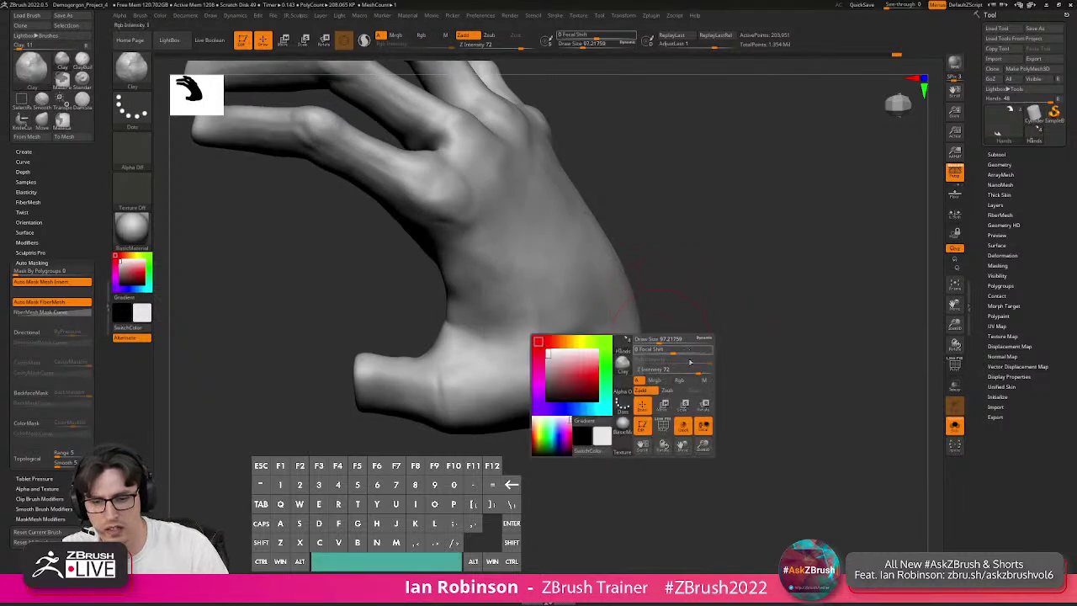
left_click_drag(658, 371, 641, 370)
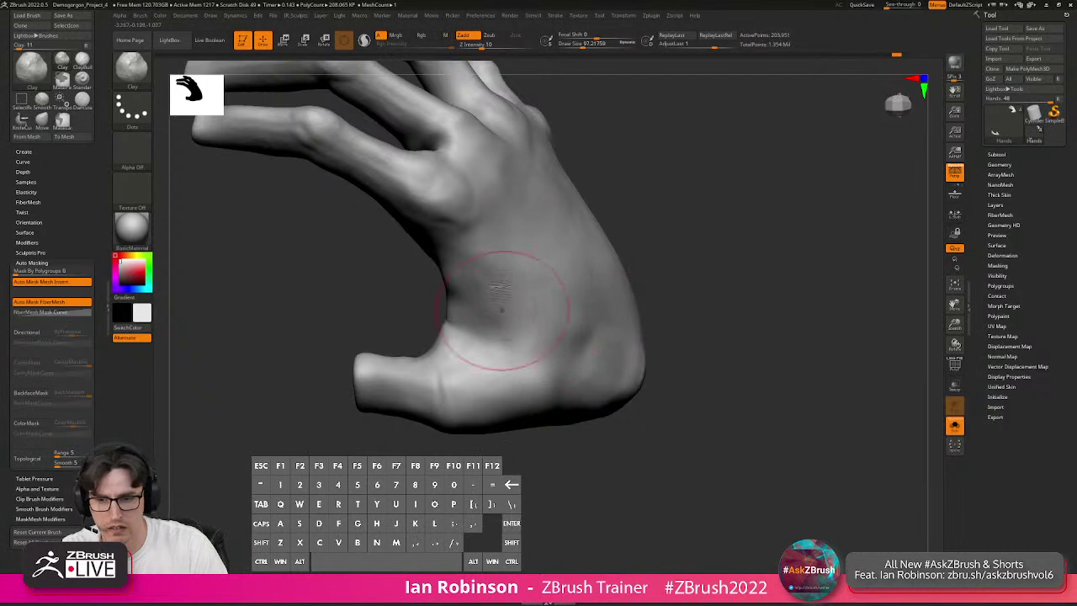
key("shift+f")
key("shift+f")
left_click_drag(685, 278, 427, 255)
Enlarge the Clay draw size to about 104 and shape the palm pads below the fingers and the hollow in the palm.
key("s")
left_click_drag(282, 273, 492, 220)
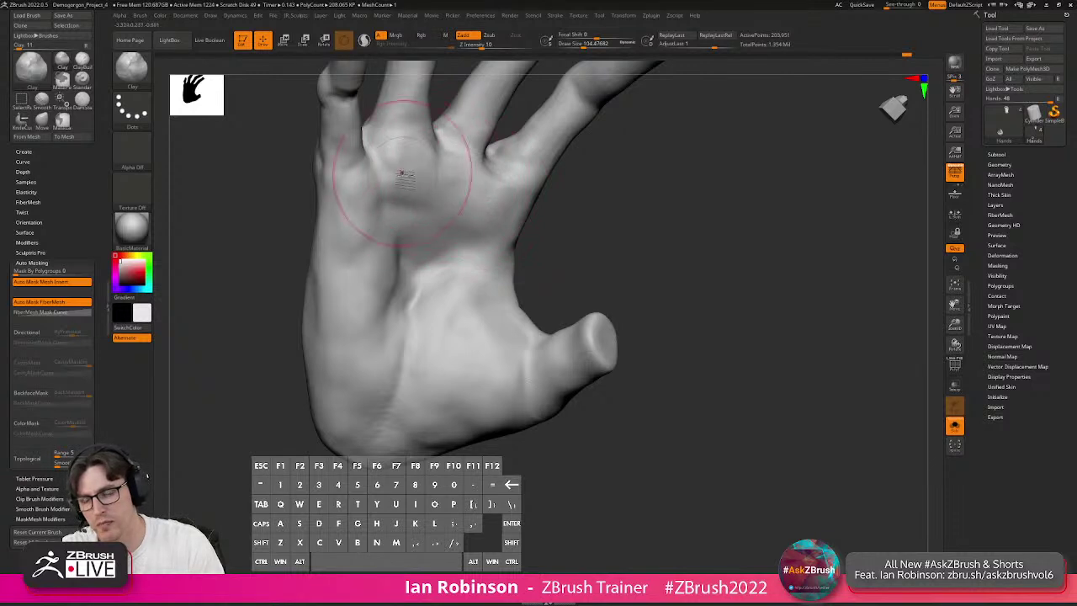
left_click_drag(449, 182, 461, 197)
left_click_drag(463, 162, 477, 228, "alt")
mouse_move(622, 252)
left_mouse_down("alt")
mouse_move(631, 270)
mouse_move(599, 297)
left_mouse_up("alt")
mouse_move(393, 284)
left_mouse_down()
mouse_move(351, 287)
mouse_move(342, 320)
mouse_move(366, 316)
mouse_move(363, 376)
left_mouse_up()
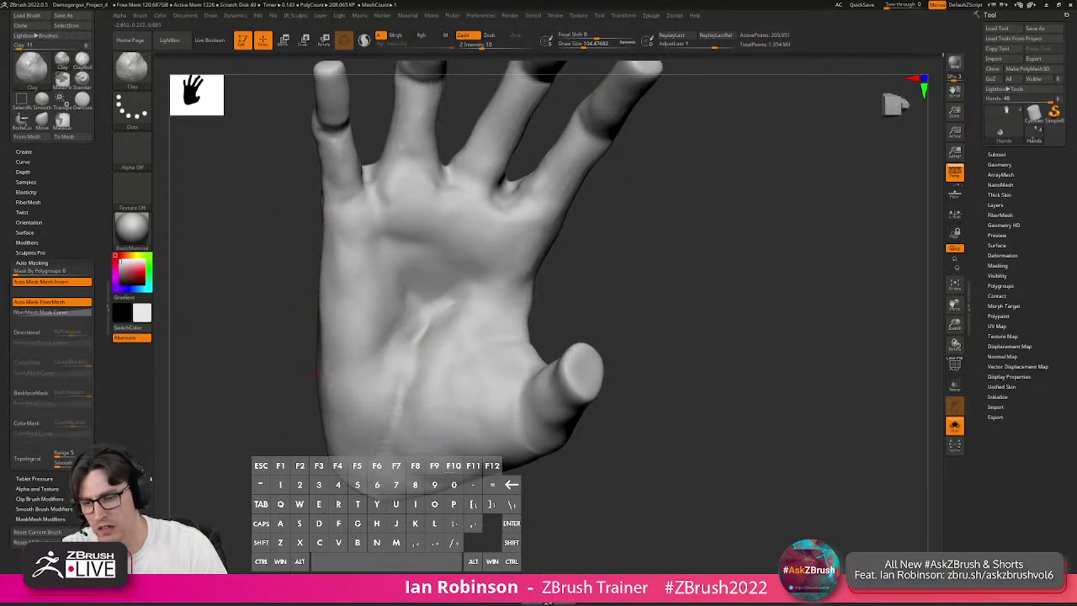
left_click_drag(668, 284, 598, 320)
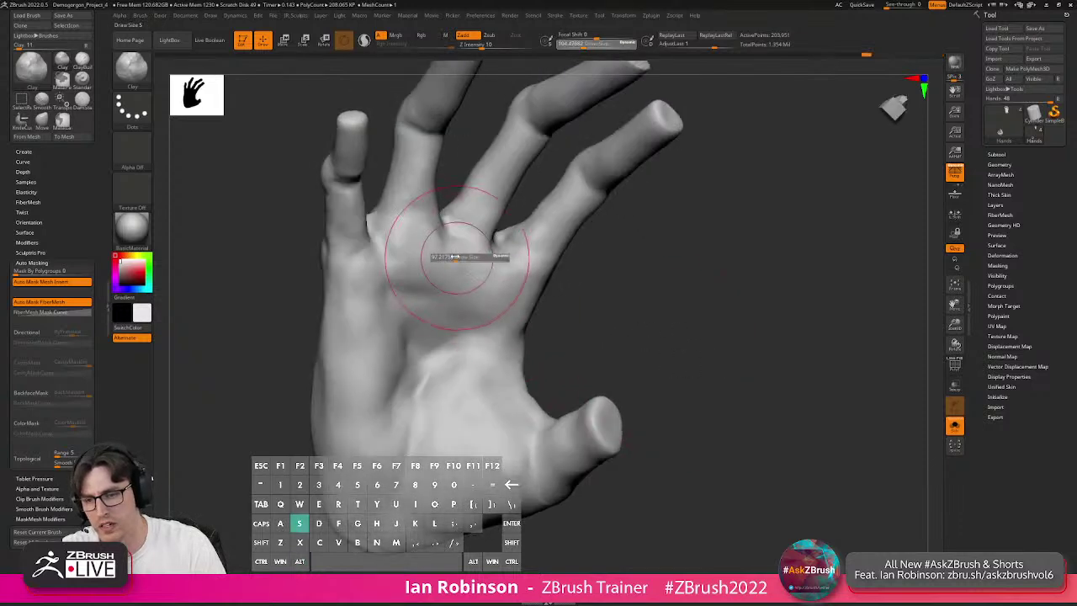
Carve creases between the palm pads below the fingers with the DamStandard brush.
key("b")
key("d")
key("s")
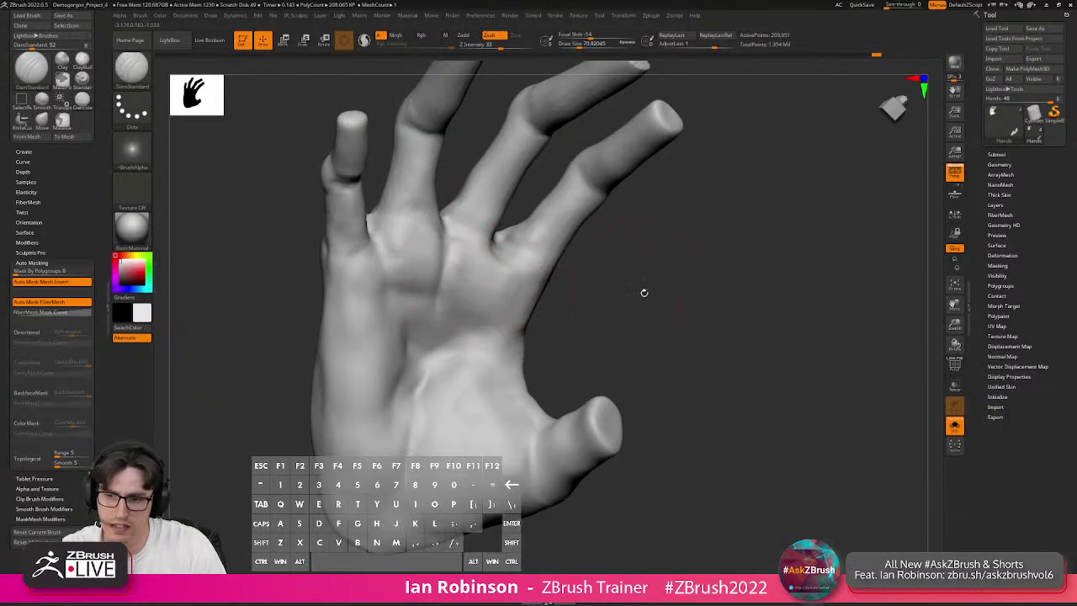
left_click_drag(640, 287, 493, 266)
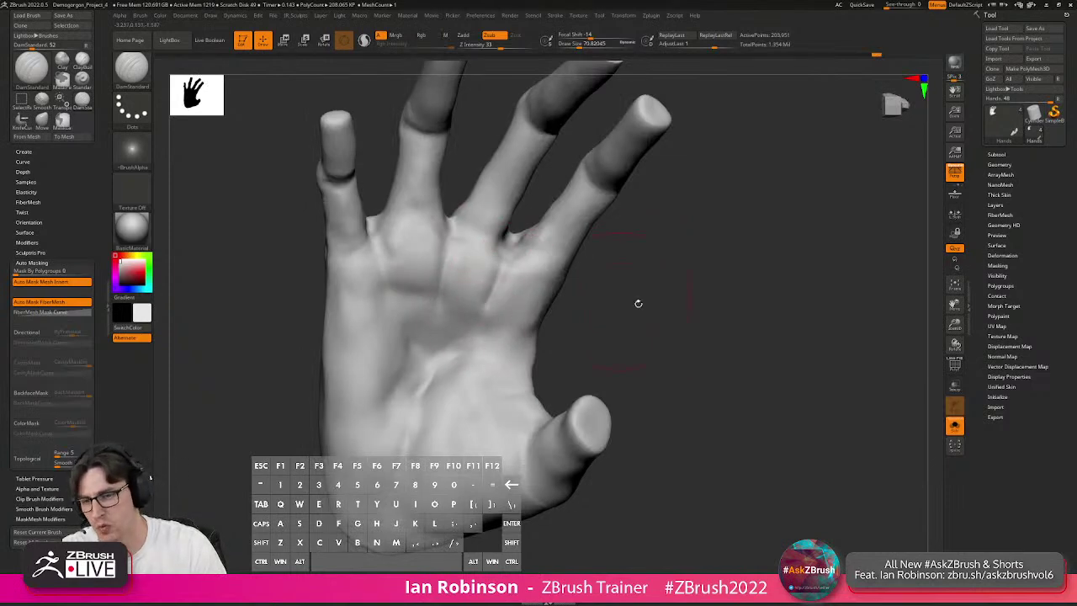
left_click_drag(624, 301, 647, 309)
Round out the palm pads beside the new creases with the Clay brush.
key("b")
key("c")
key("l")
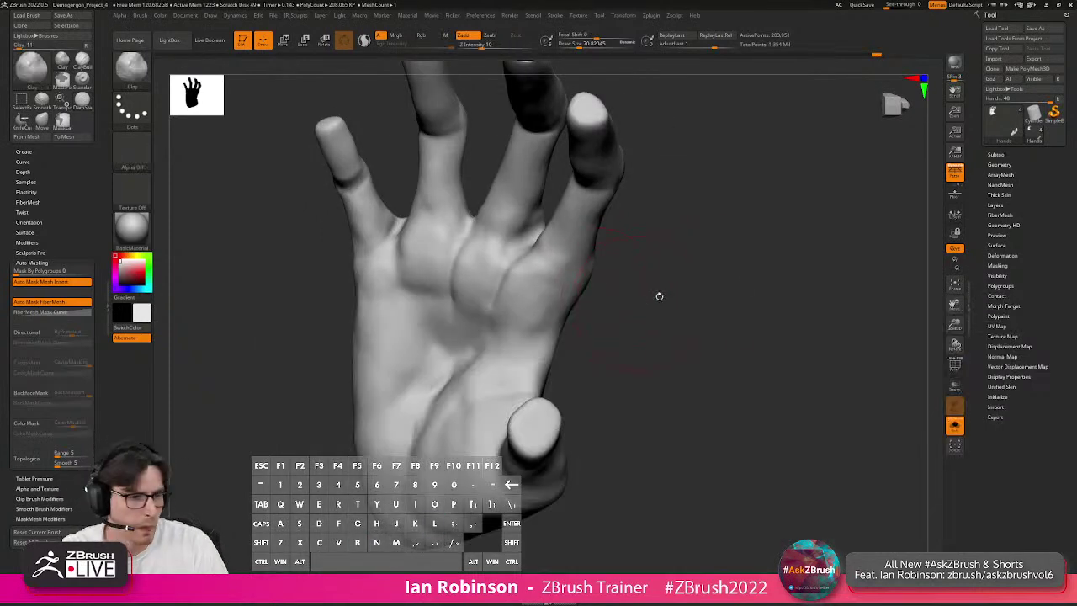
mouse_move(756, 288)
left_mouse_down()
mouse_move(769, 301)
mouse_move(523, 296)
left_mouse_up()
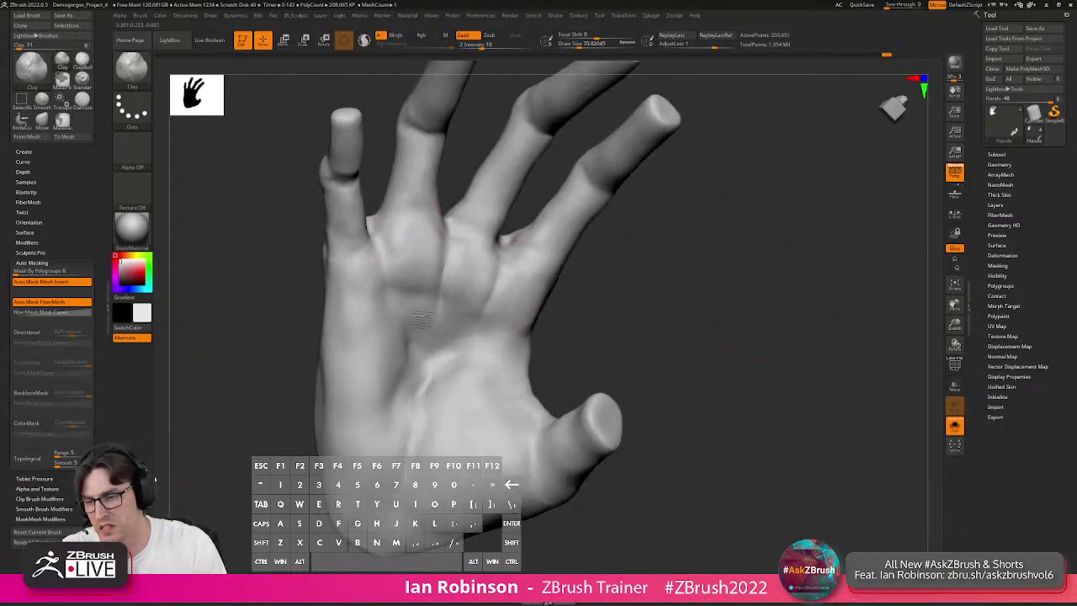
mouse_move(431, 242)
right_mouse_down()
mouse_move(444, 320)
mouse_move(431, 268)
right_mouse_up()
Reduce the Clay draw size to about 44 and refine the undersides of the fingers and the webs between them.
key("s")
left_click_drag(461, 245, 459, 240)
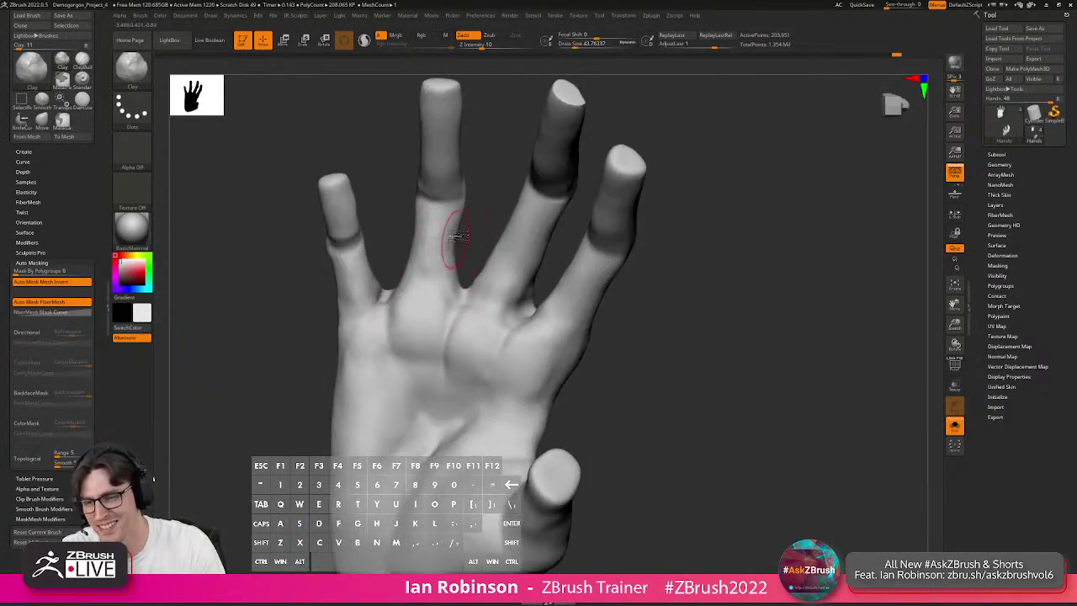
mouse_move(505, 241)
right_mouse_down()
mouse_move(496, 339)
mouse_move(474, 320)
mouse_move(608, 320)
mouse_move(643, 336)
mouse_move(659, 301)
mouse_move(539, 243)
mouse_move(517, 252)
mouse_move(541, 289)
mouse_move(500, 337)
mouse_move(556, 355)
mouse_move(511, 377)
right_mouse_up()
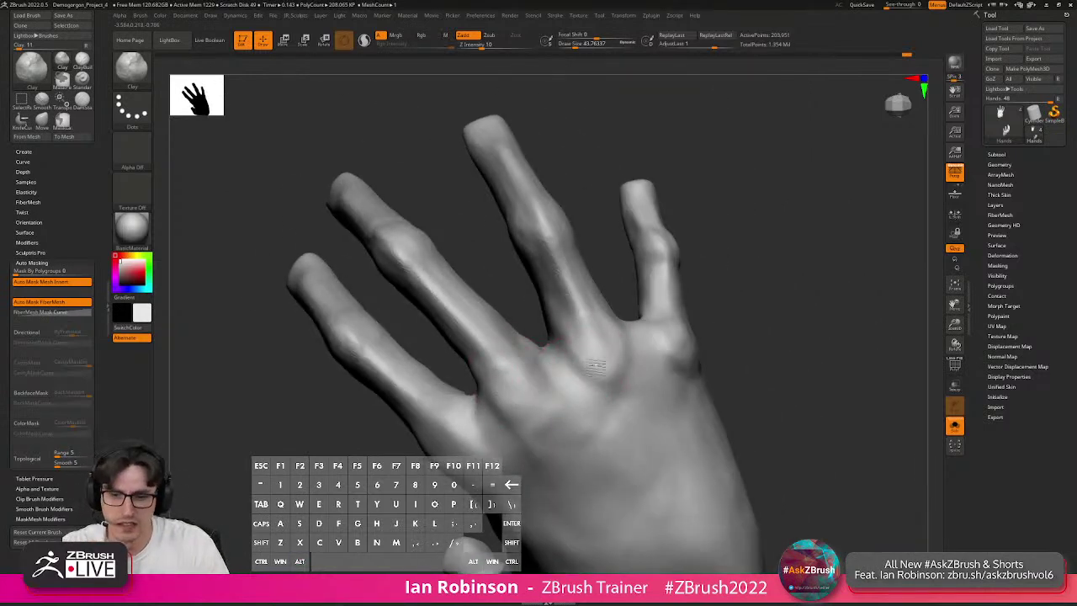
Sculpt the pinky knuckle on the back of the hand and carve the hollow beside it with the Clay brush.
mouse_move(705, 356)
right_mouse_down()
mouse_move(720, 333)
mouse_move(695, 352)
mouse_move(666, 353)
right_mouse_up()
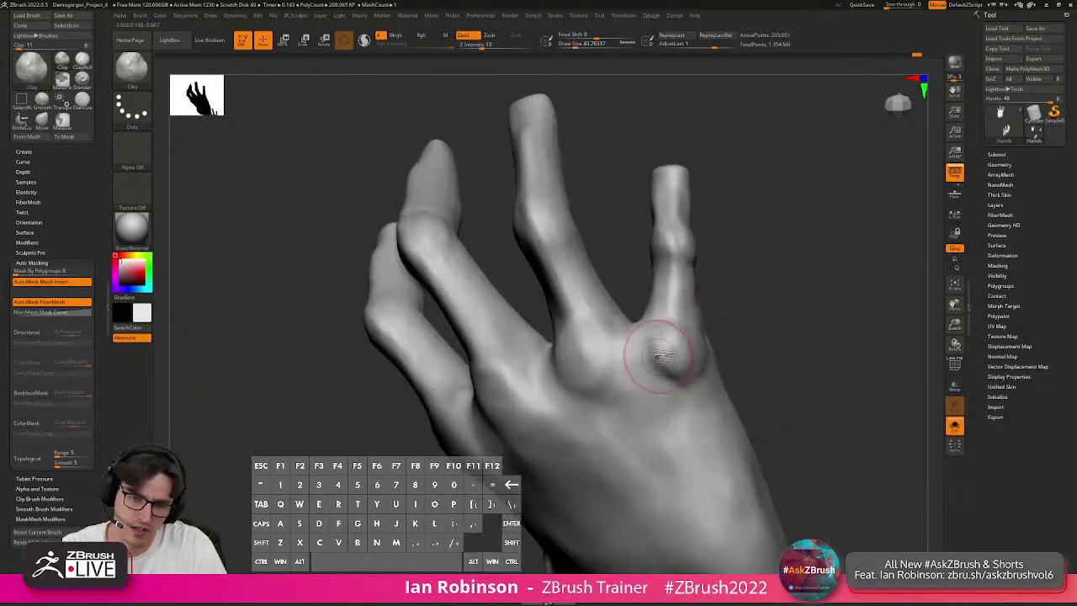
key("alt")
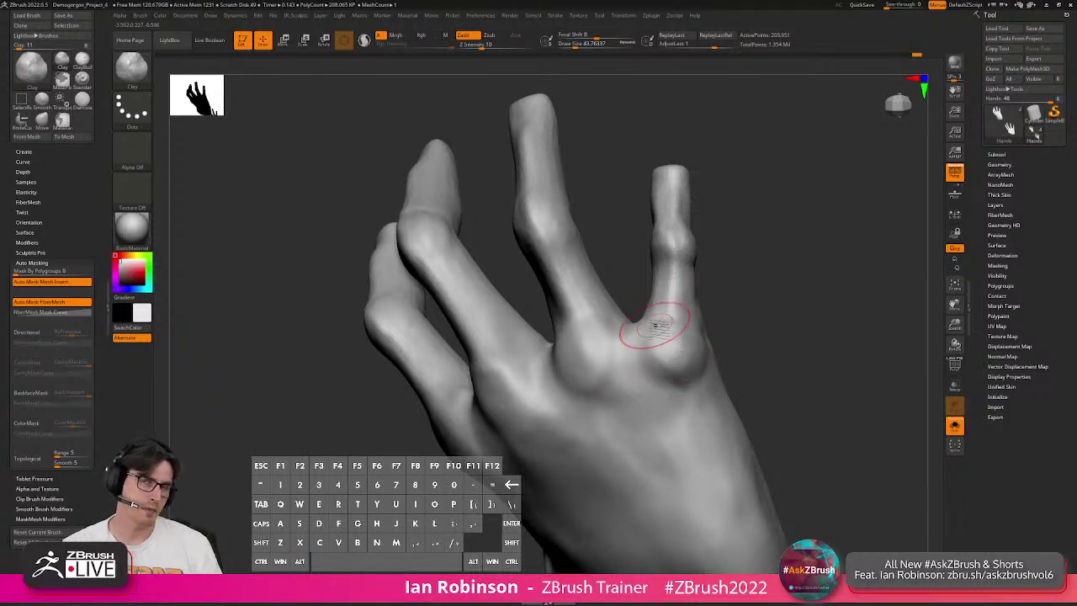
left_click_drag(779, 320, 689, 205)
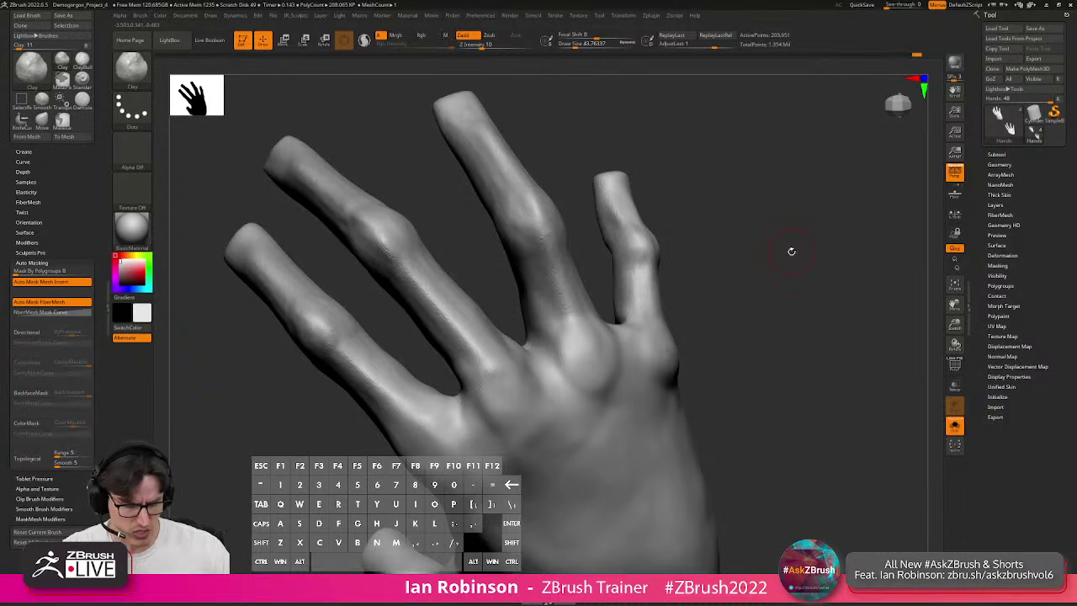
left_click_drag(763, 353, 724, 351)
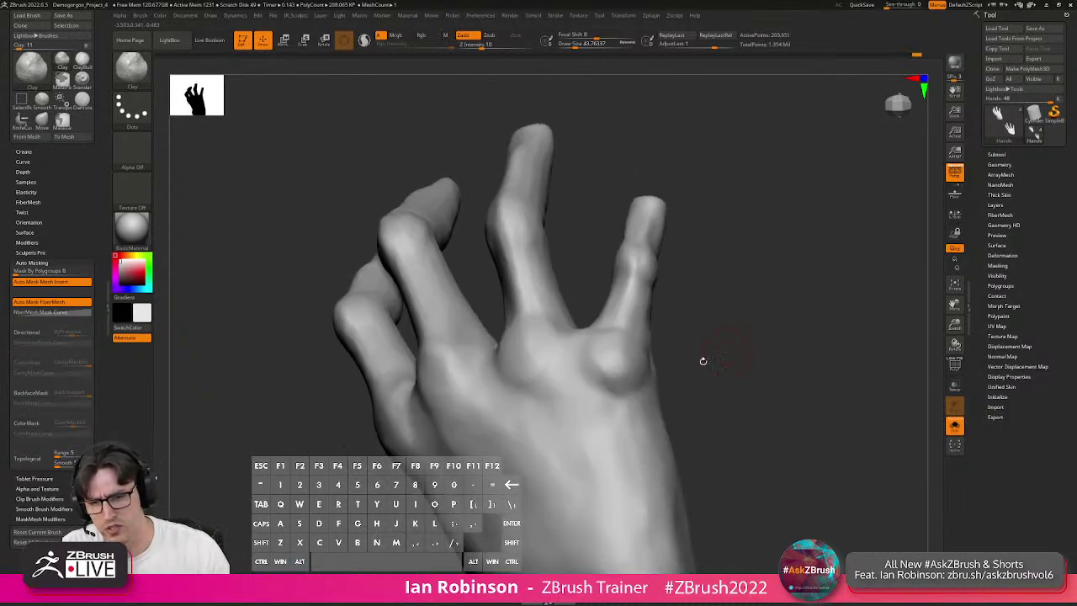
key("alt")
left_click_drag(742, 349, 701, 337)
Shape the middle joints of the pinky and ring fingers with Clay at a draw size of about 62.
left_click_drag(630, 361, 635, 389, "alt")
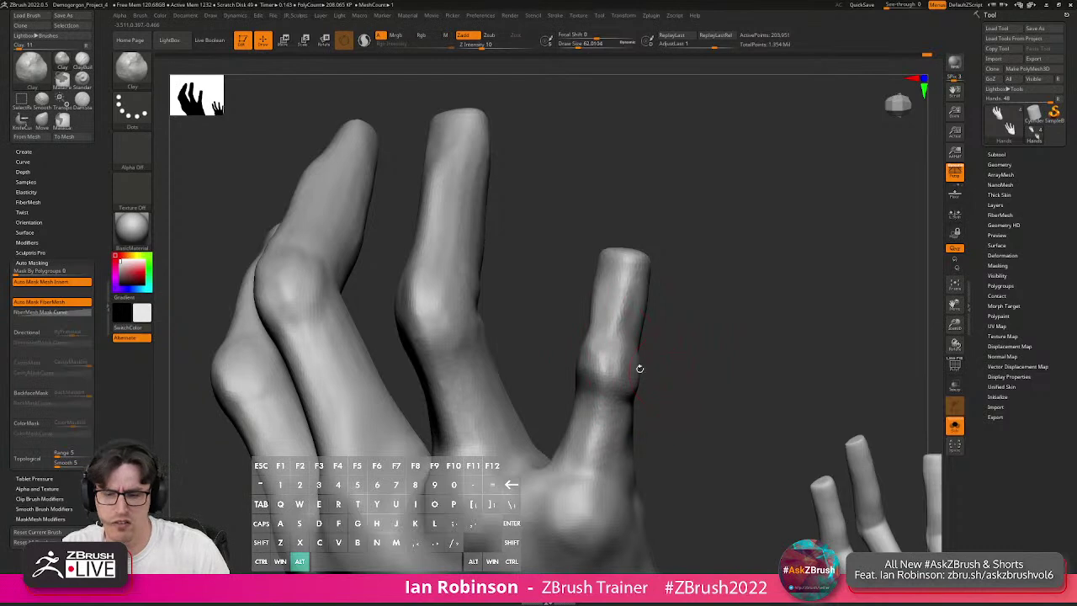
left_click_drag(690, 354, 727, 359)
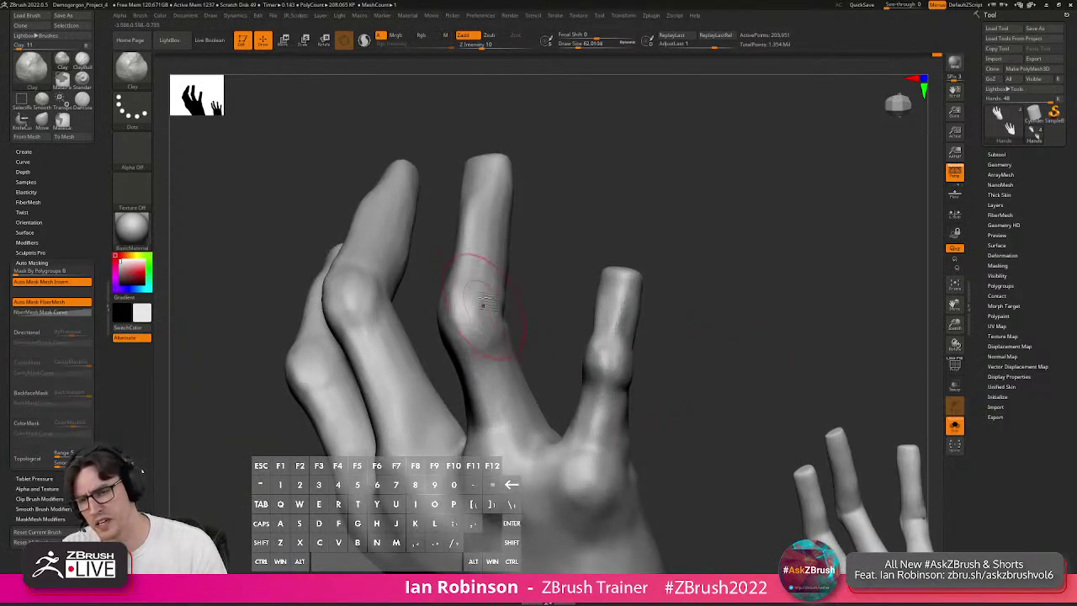
mouse_move(548, 238)
left_mouse_down()
mouse_move(768, 287)
mouse_move(744, 308)
mouse_move(525, 378)
mouse_move(435, 388)
left_mouse_up()
Switch to the Move brush, turn off its backface masking and reshape the base of the pinky where it meets the palm.
key("b")
key("m")
key("c")
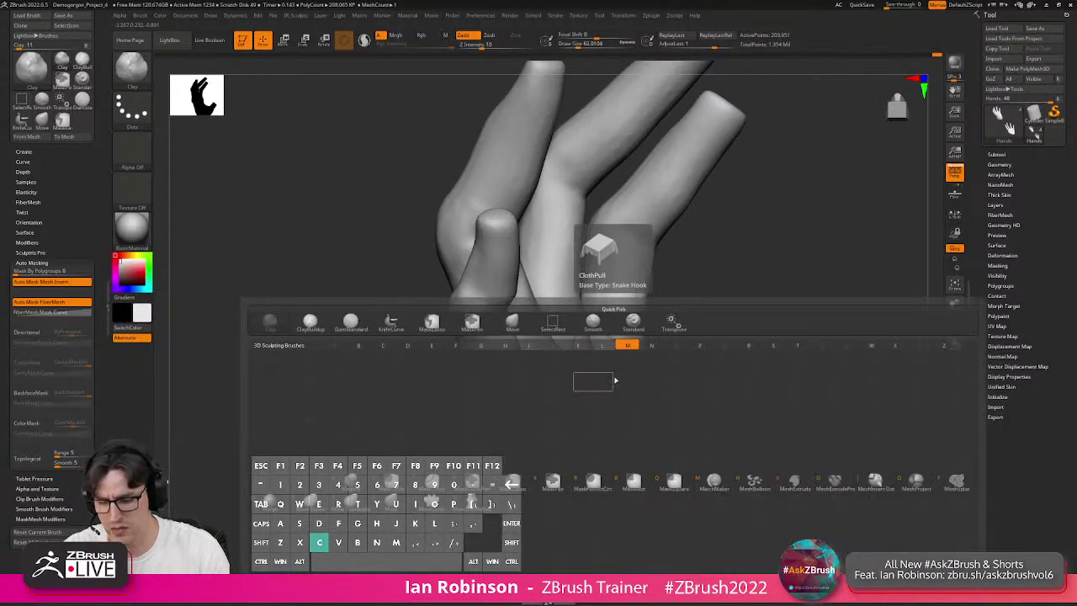
key("Escape")
key("b")
key("m")
key("v")
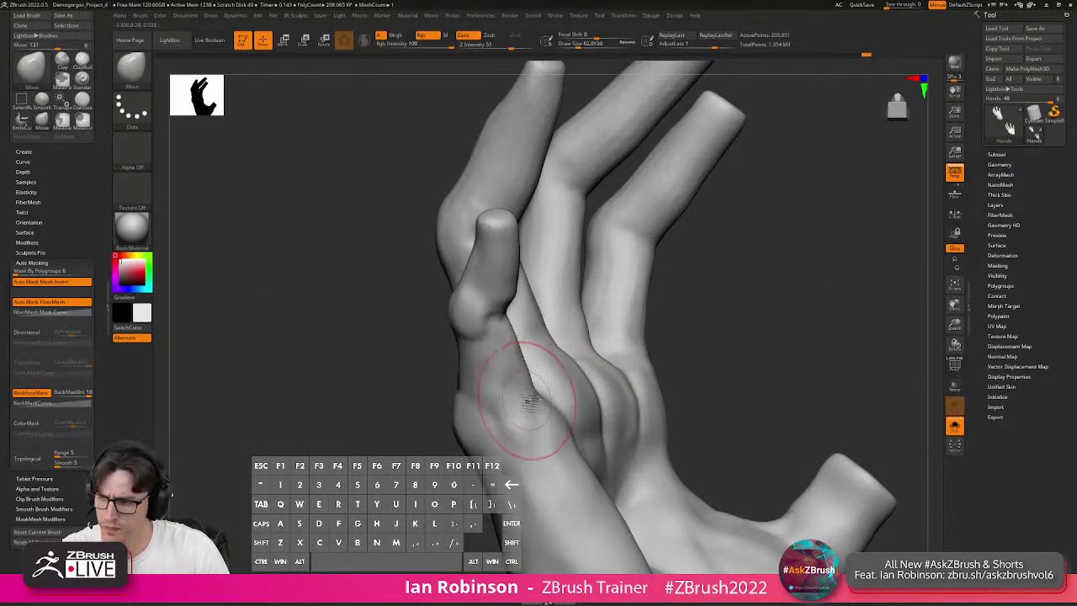
left_click(36, 392)
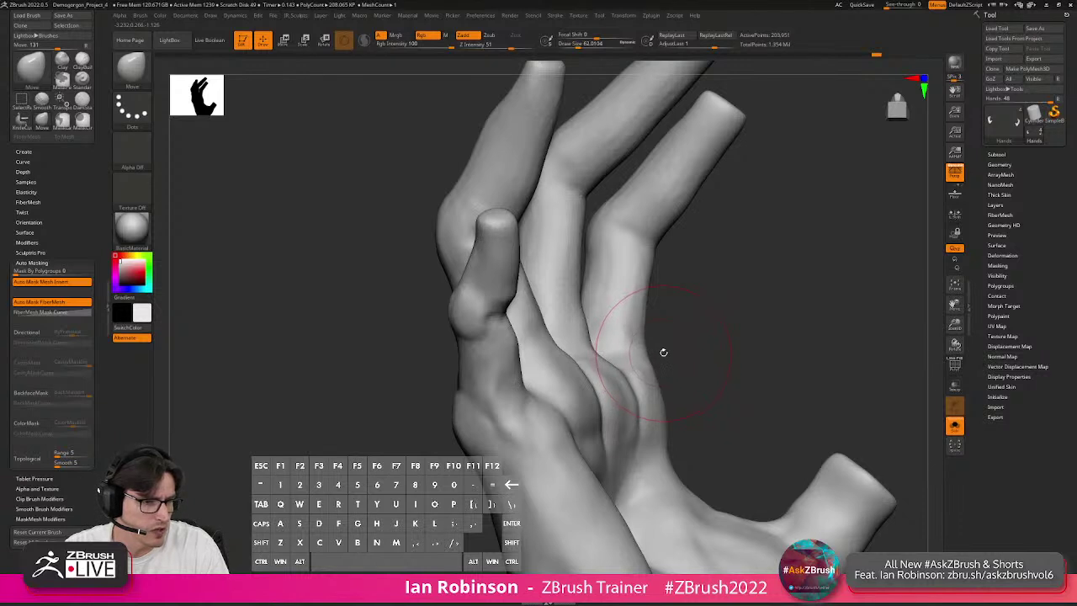
left_click_drag(695, 343, 627, 360)
right_click_drag(513, 356, 541, 351)
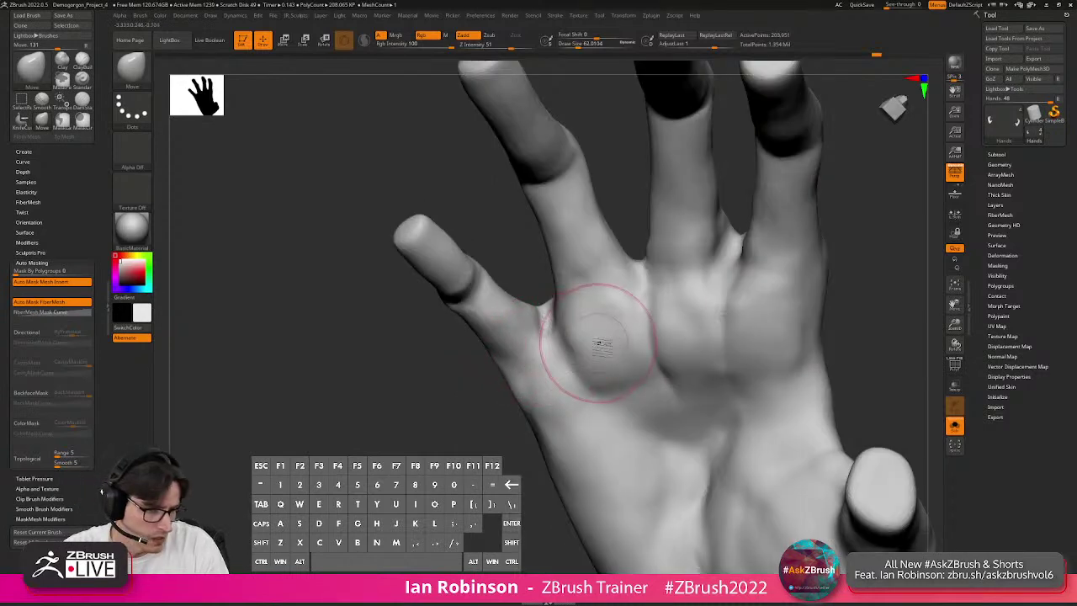
Build up and separate the palm pads below the middle, ring and pinky fingers with the Clay brush.
key("b")
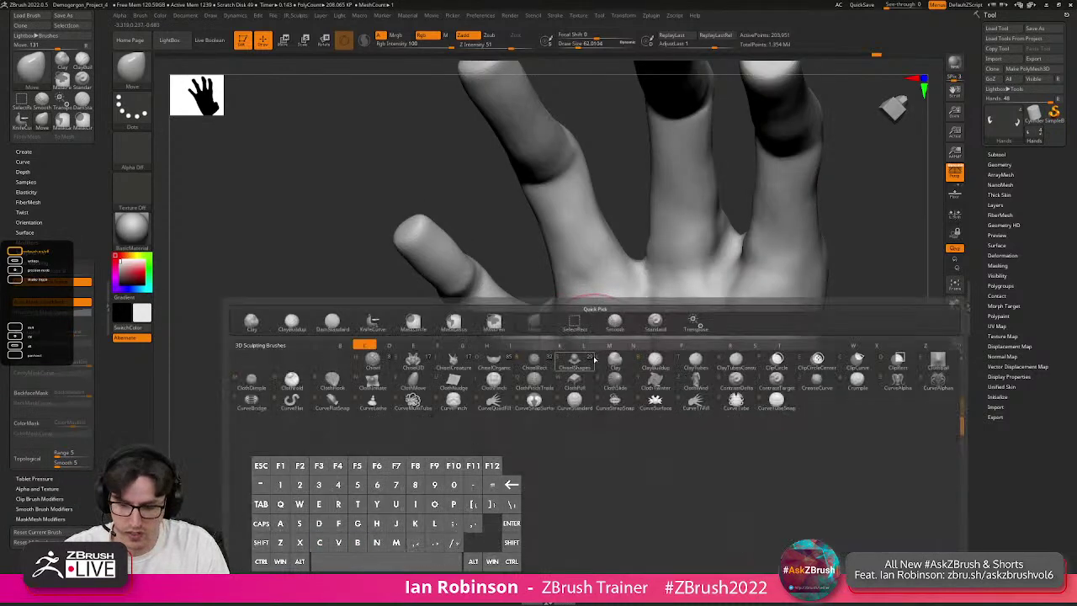
key("c")
key("l")
left_click_drag(608, 356, 633, 351)
mouse_move(633, 351)
right_mouse_down("alt")
mouse_move(675, 338)
mouse_move(644, 321)
right_mouse_up("alt")
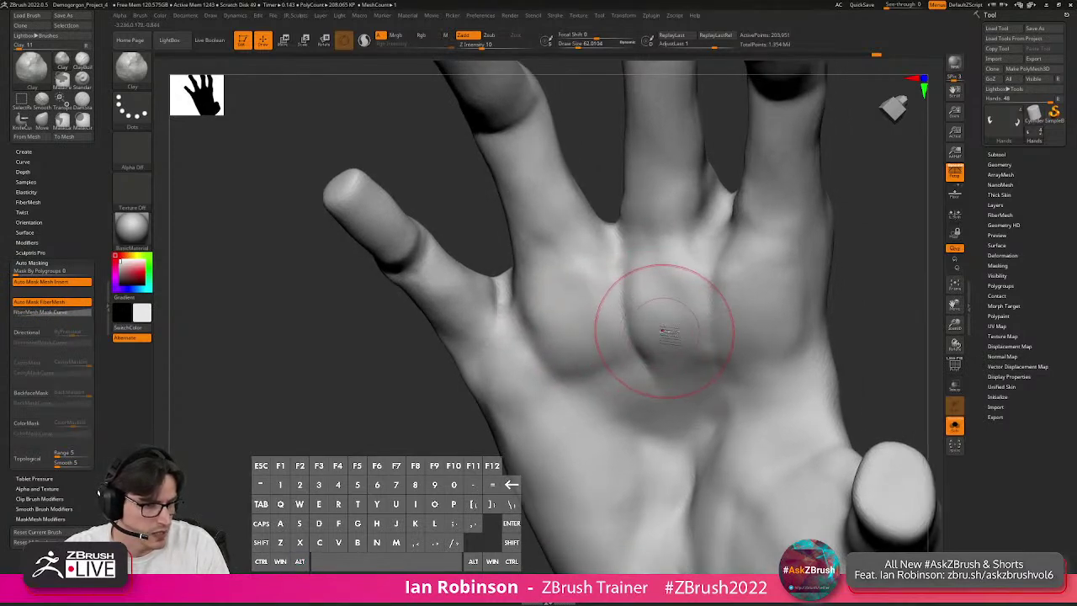
key("s")
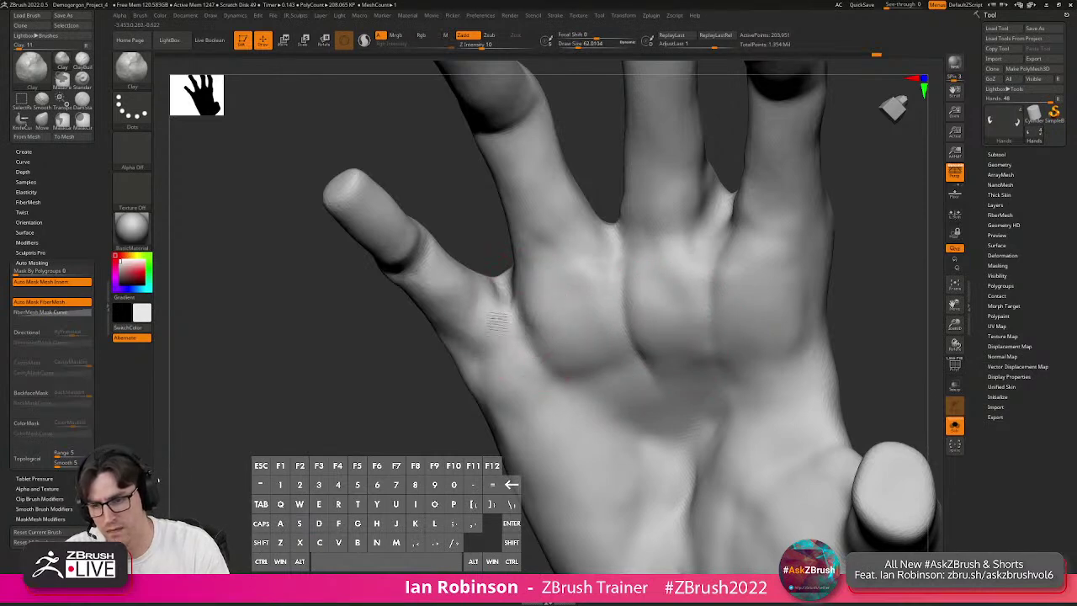
mouse_move(468, 323)
right_mouse_down()
mouse_move(525, 301)
mouse_move(529, 320)
right_mouse_up()
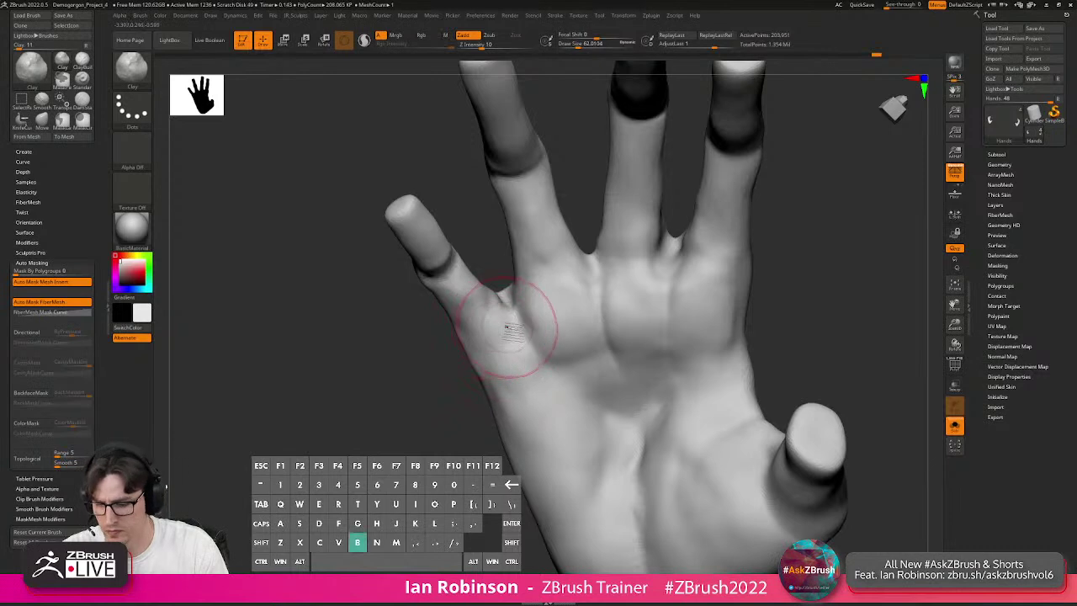
Carve the creases at the bases of the fingers with DamStandard and raise its draw size to about 68.
key("b")
key("d")
key("s")
left_click_drag(505, 301, 454, 332)
left_click_drag(581, 259, 525, 282)
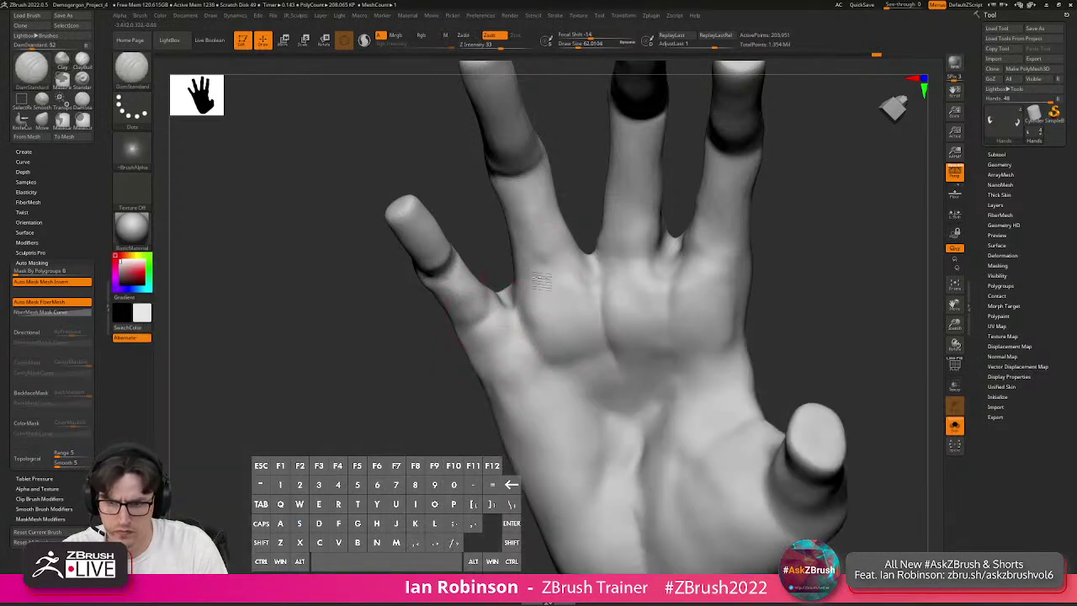
right_click_drag(602, 262, 577, 301, "alt")
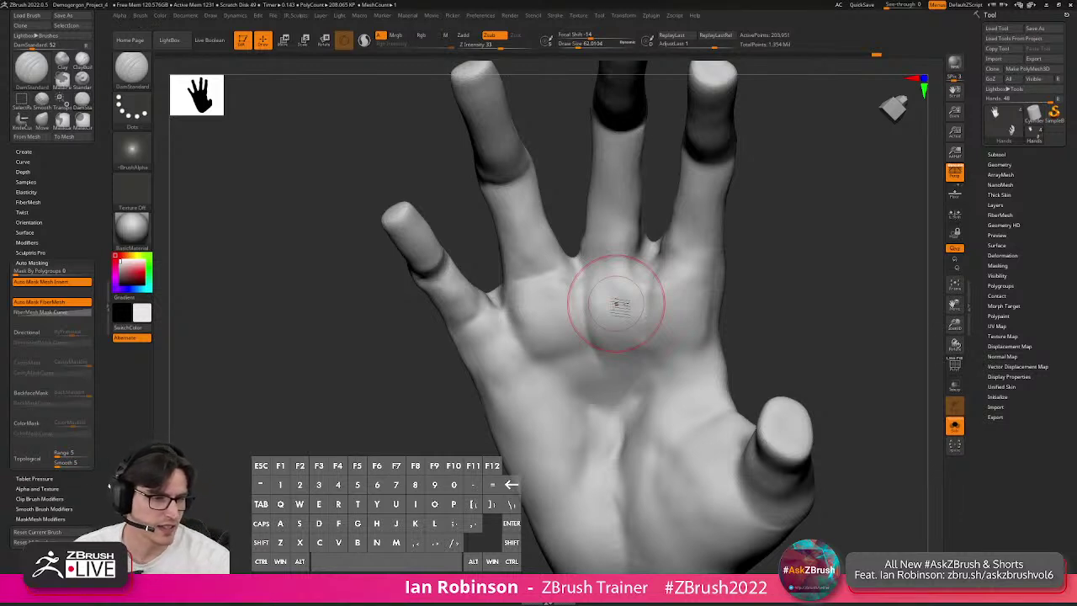
mouse_move(793, 332)
left_mouse_down("alt")
mouse_move(794, 313)
mouse_move(769, 320)
left_mouse_up("alt")
key("s")
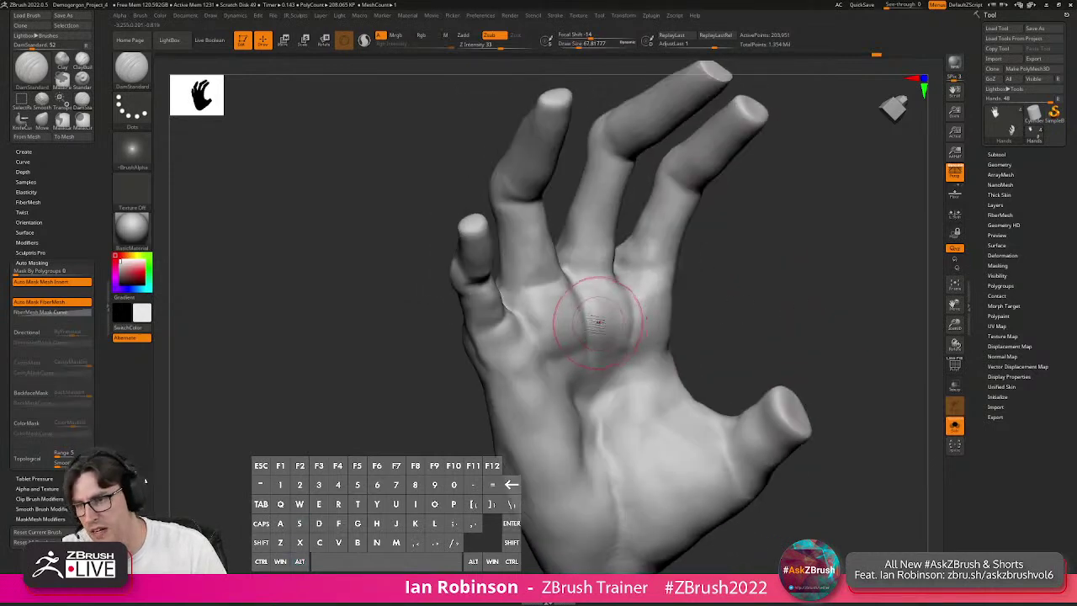
Try ClayBuildup on the palm below the pinky and undo the last two changes.
key("b")
key("c")
key("b")
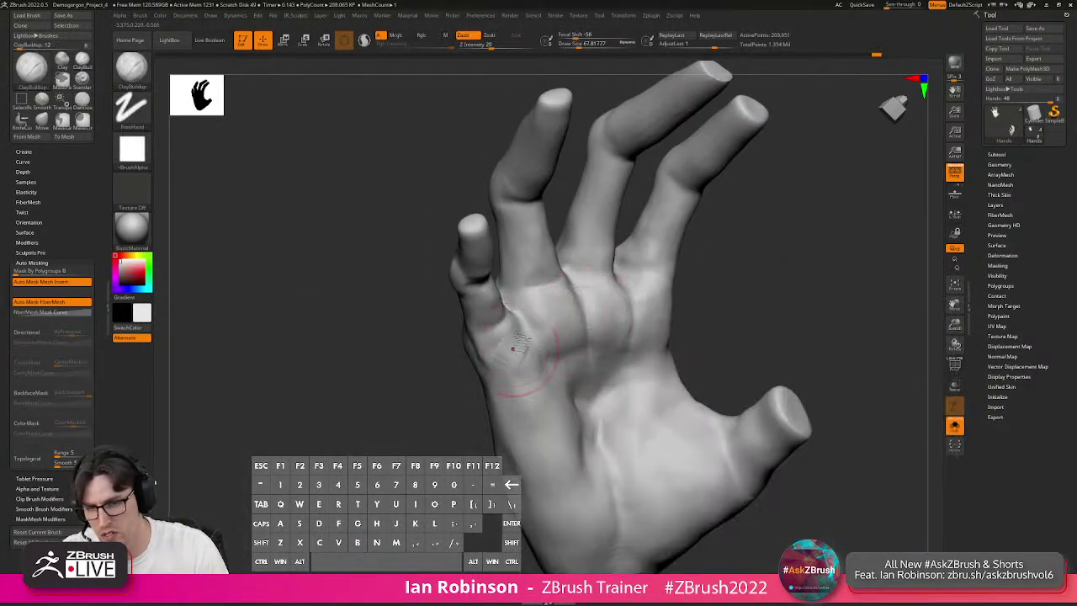
key("ctrl+z")
key("ctrl+z")
Switch to the Clay brush and sculpt the pad below the pinky along the outer edge of the palm.
key("b")
key("c")
key("l")
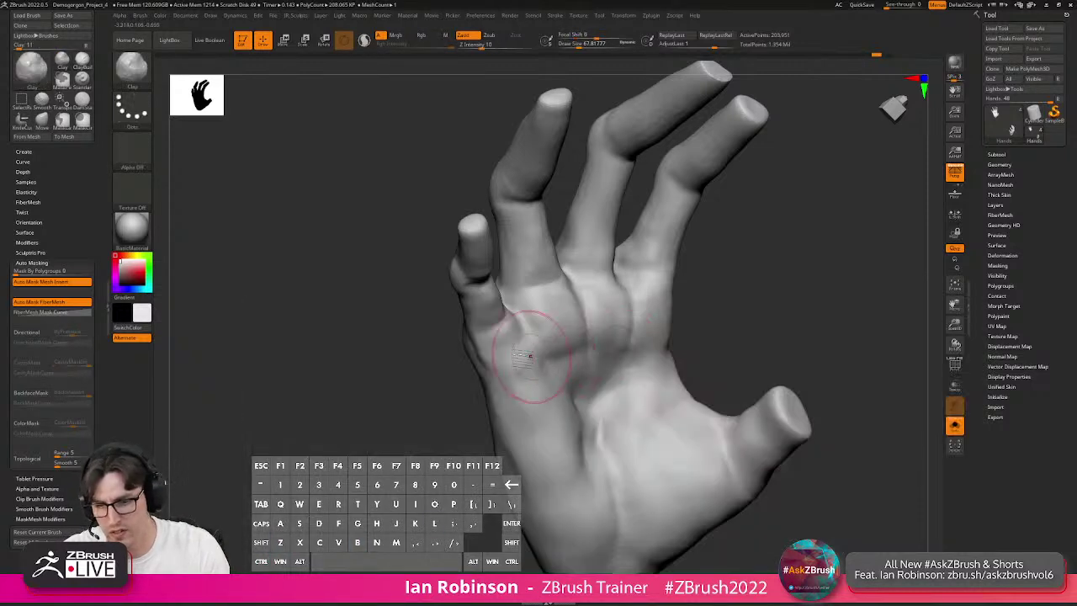
right_click_drag(499, 364, 576, 370)
left_click_drag(489, 364, 491, 373, "alt")
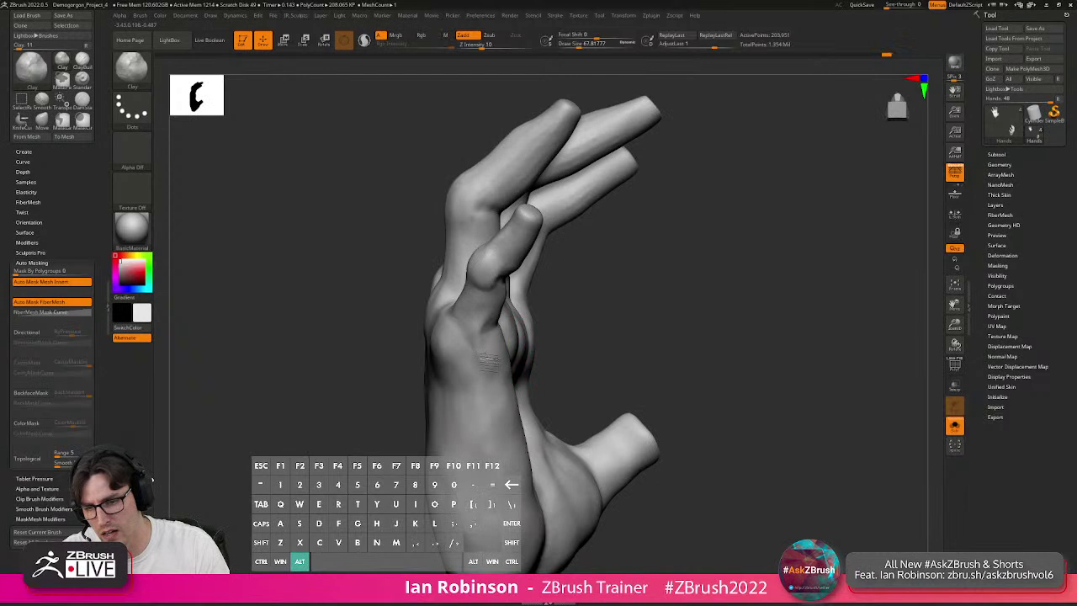
Build up the outer heel of the palm, from below the pinky toward the wrist, with the Clay brush.
right_click_drag(488, 324, 399, 445)
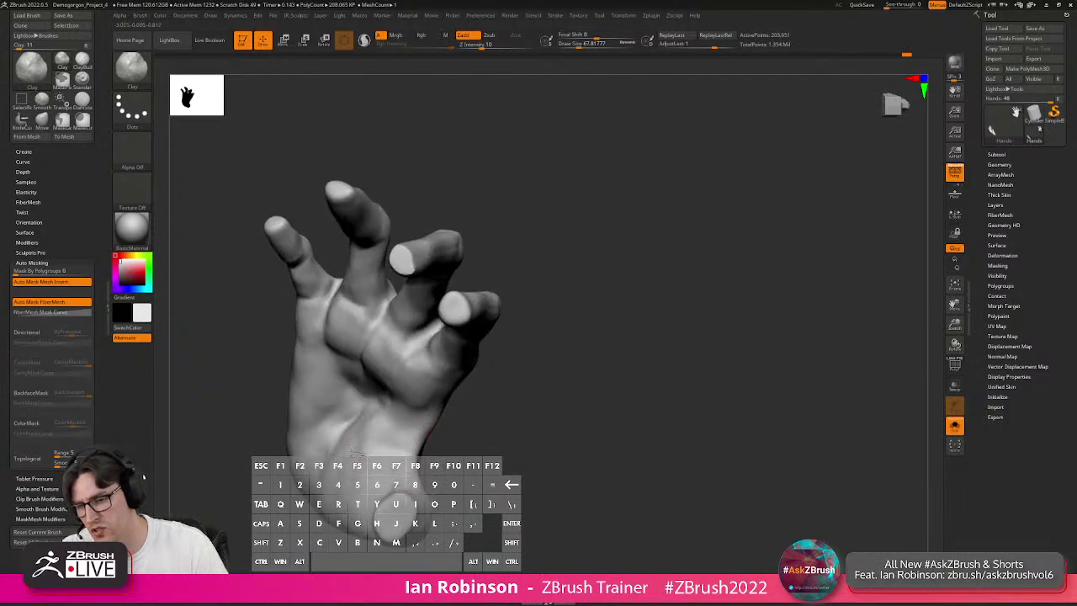
mouse_move(403, 452)
right_mouse_down()
mouse_move(496, 455)
mouse_move(521, 438)
mouse_move(441, 419)
right_mouse_up()
mouse_move(442, 419)
left_mouse_down()
mouse_move(453, 444)
mouse_move(399, 414)
left_mouse_up()
right_click_drag(399, 414, 440, 387)
mouse_move(337, 414)
left_mouse_down()
mouse_move(399, 372)
mouse_move(394, 362)
left_mouse_up()
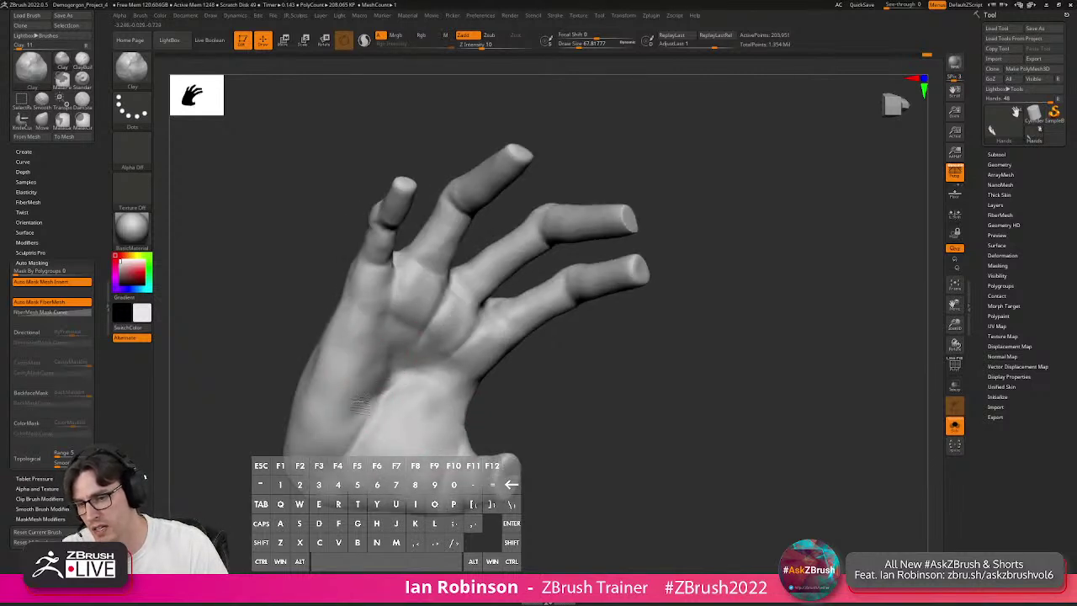
right_click_drag(409, 381, 458, 379)
mouse_move(335, 414)
left_mouse_down()
mouse_move(348, 427)
mouse_move(333, 404)
left_mouse_up()
right_click_drag(328, 450, 528, 364)
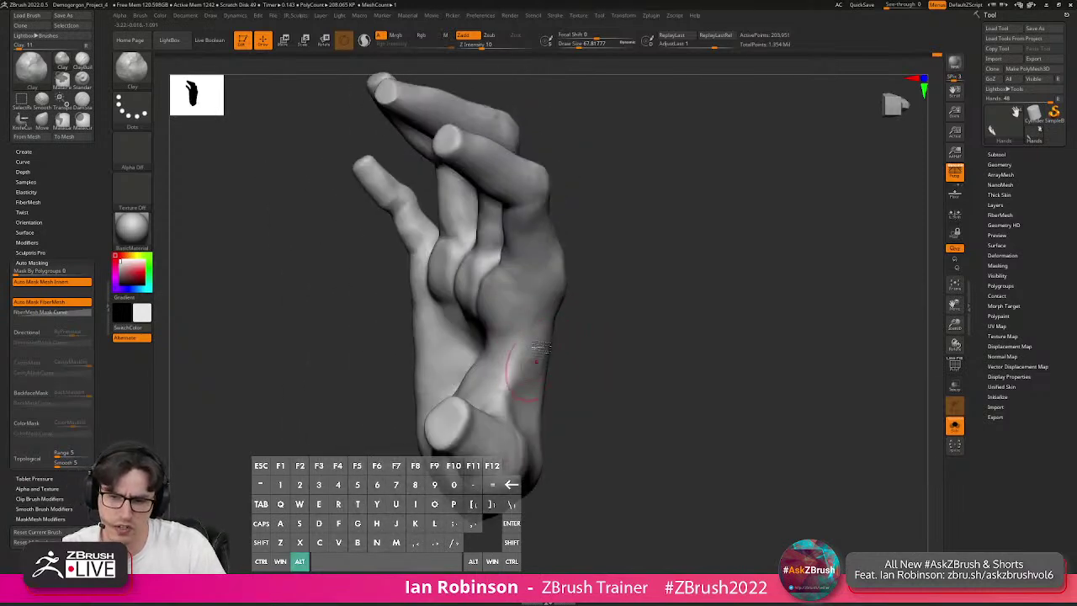
Reshape the outer heel of the palm with the Move brush, adjusting its draw size to about 124.
key("b")
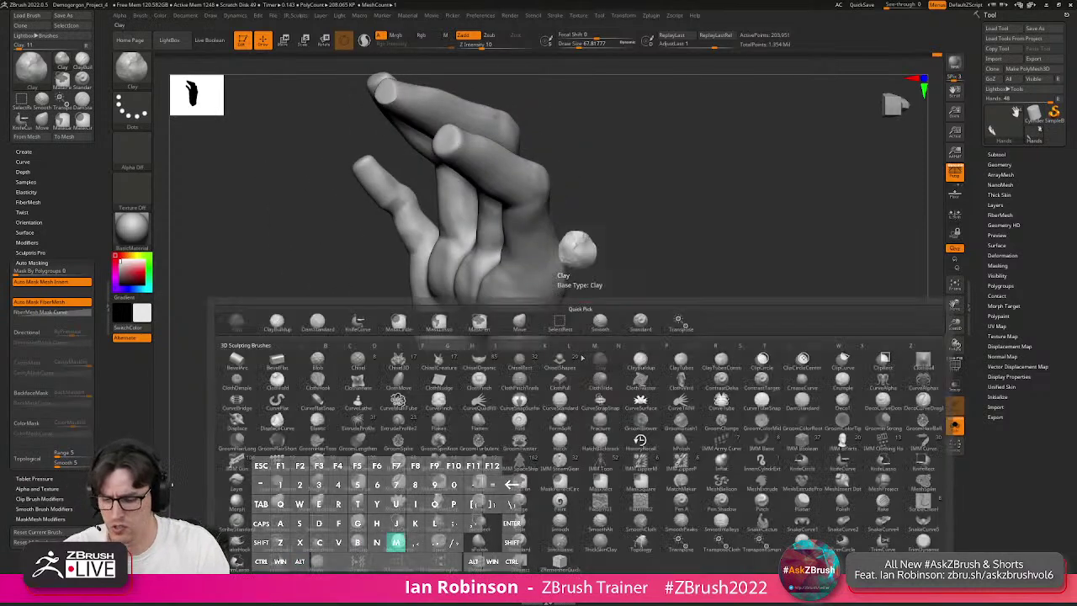
key("m")
key("v")
key("s")
right_click_drag(585, 351, 384, 421)
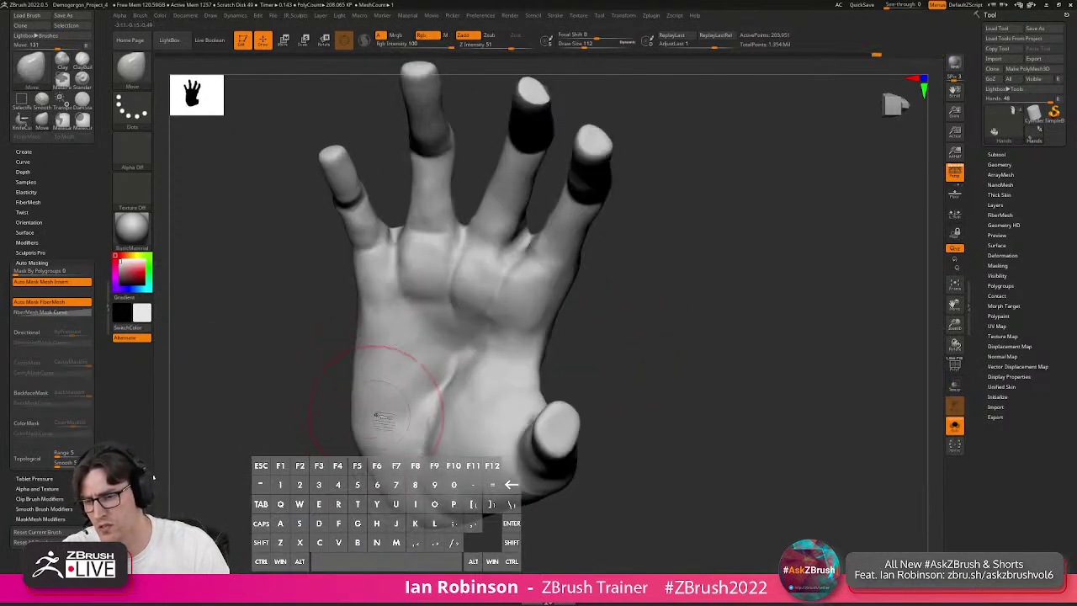
mouse_move(379, 421)
right_mouse_down()
mouse_move(360, 397)
mouse_move(390, 423)
mouse_move(370, 362)
mouse_move(411, 436)
mouse_move(501, 471)
mouse_move(505, 488)
mouse_move(501, 470)
right_mouse_up()
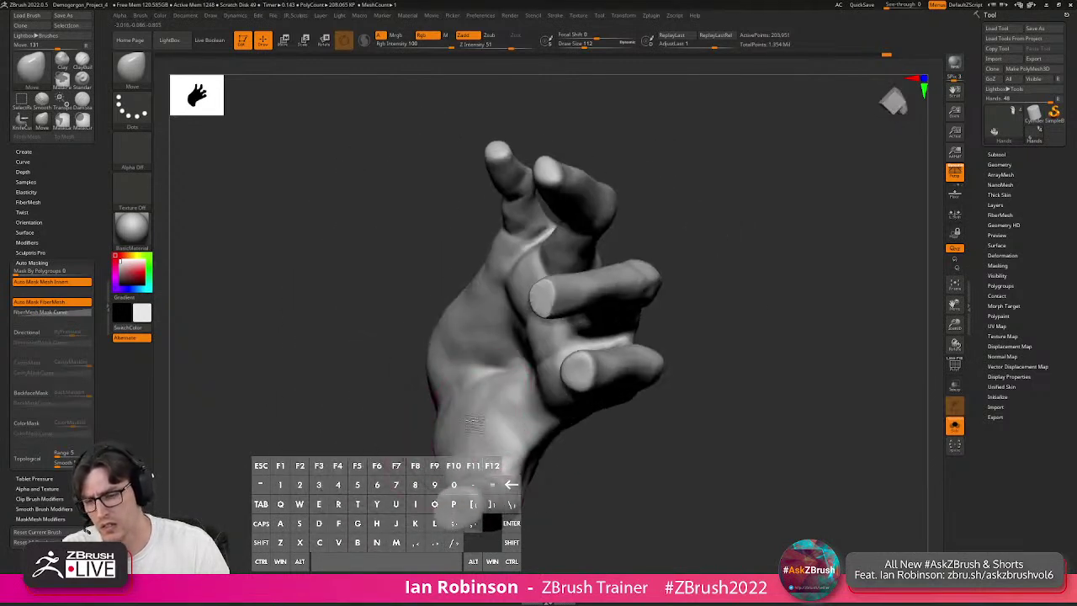
key("s")
left_click_drag(498, 396, 481, 394)
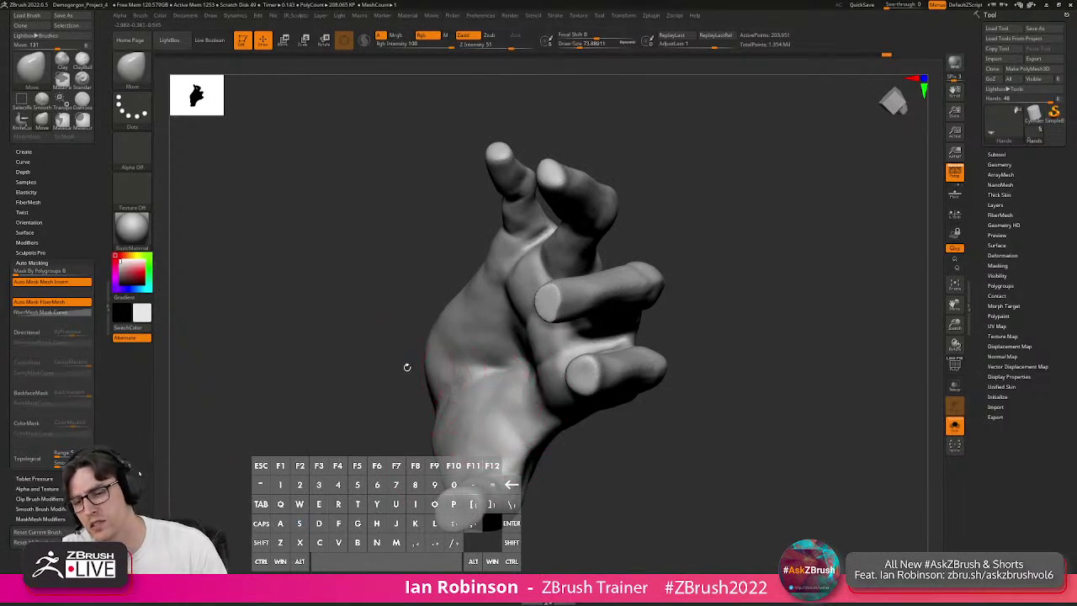
key("s")
left_click_drag(457, 353, 464, 352)
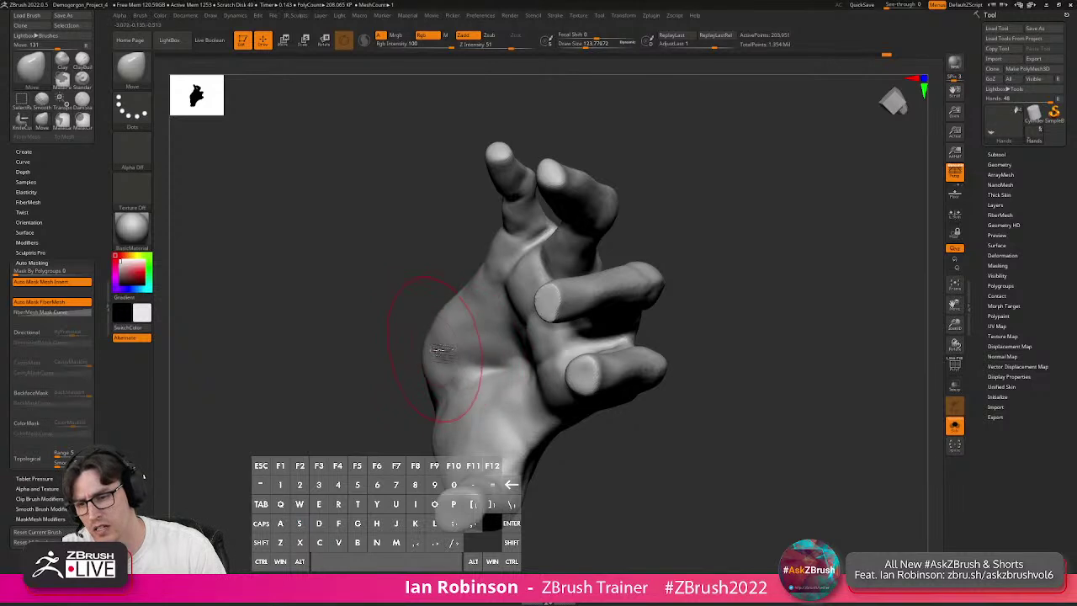
right_click_drag(449, 356, 495, 346)
right_click_drag(433, 366, 457, 438)
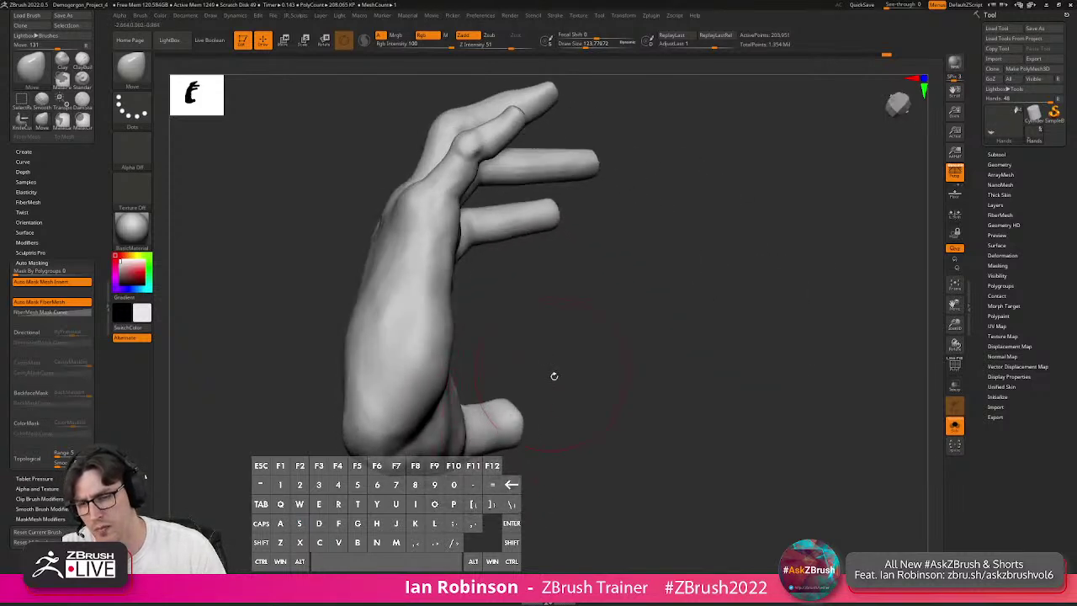
Adjust the hand's silhouette around the wrist and thumb base with the Move brush, reducing its draw size to about 56.
right_click_drag(548, 373, 548, 327)
key("s")
left_click_drag(547, 328, 549, 327)
right_click_drag(595, 321, 589, 303, "alt")
right_click_drag(539, 362, 603, 371)
mouse_move(603, 337)
right_mouse_down("alt")
mouse_move(611, 363)
mouse_move(638, 310)
mouse_move(645, 421)
right_mouse_up("alt")
right_click_drag(644, 421, 543, 349, "alt")
key("s")
left_click_drag(524, 285, 512, 287)
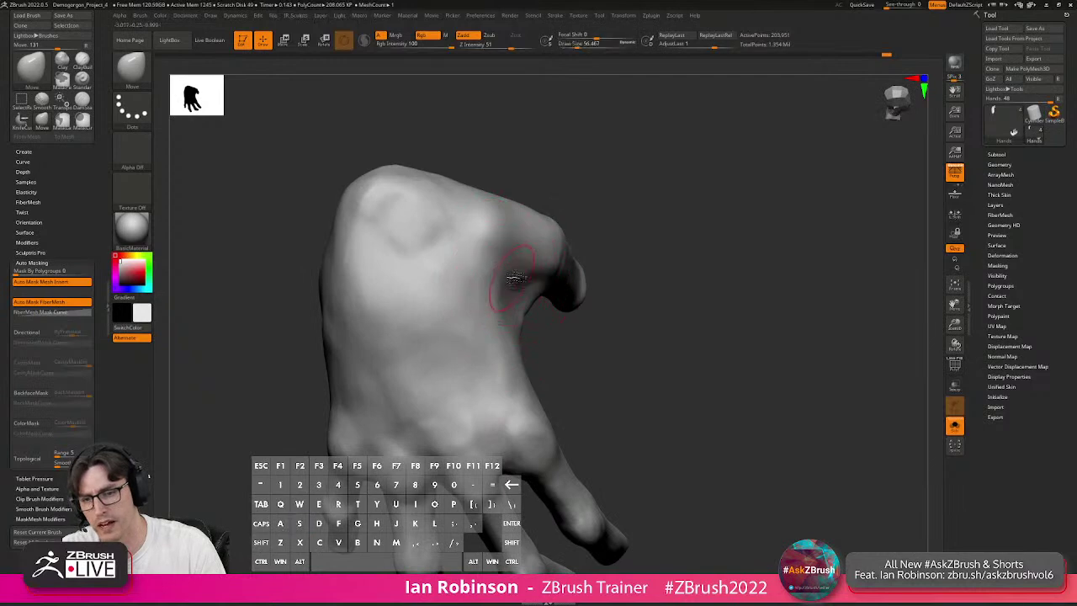
Switch to the Clay brush and add volume to the back of the hand beside the thumb base.
key("b")
key("c")
key("l")
mouse_move(652, 261)
right_mouse_down()
mouse_move(545, 277)
mouse_move(769, 242)
mouse_move(637, 247)
mouse_move(631, 282)
right_mouse_up()
left_click_drag(479, 318, 470, 336)
Frame both hands and turn off Solo mode to show the whole creature.
key("f")
right_click_drag(714, 346, 804, 348)
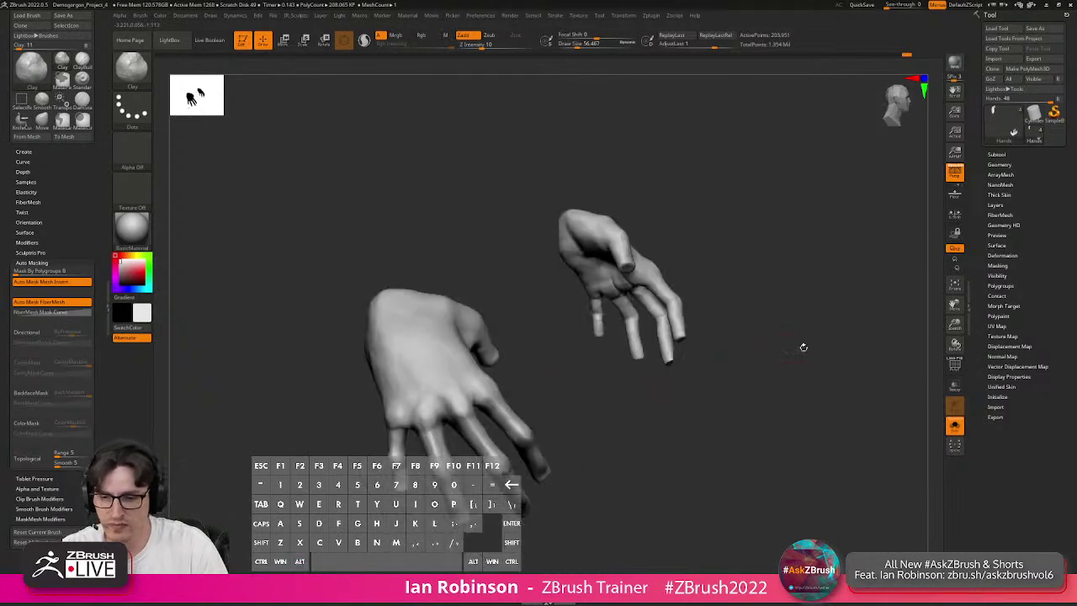
left_click(955, 426)
right_click_drag(839, 421, 816, 363)
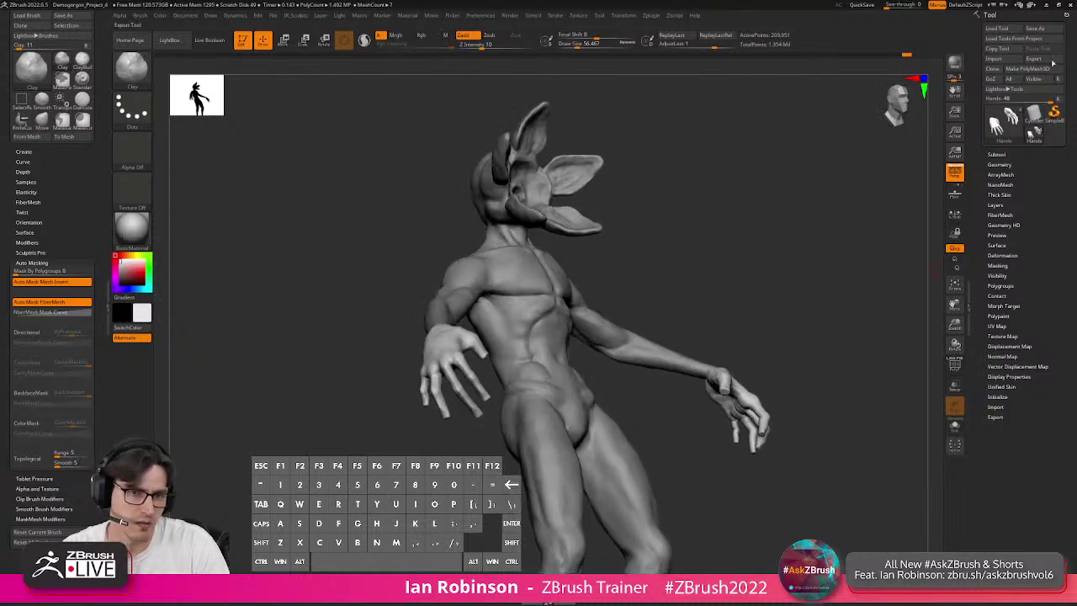
Save the tool over Demogorgon_BlockOut_03.ztl and the project over Demogorgon_Project_4.ZPR.
left_click(1036, 28)
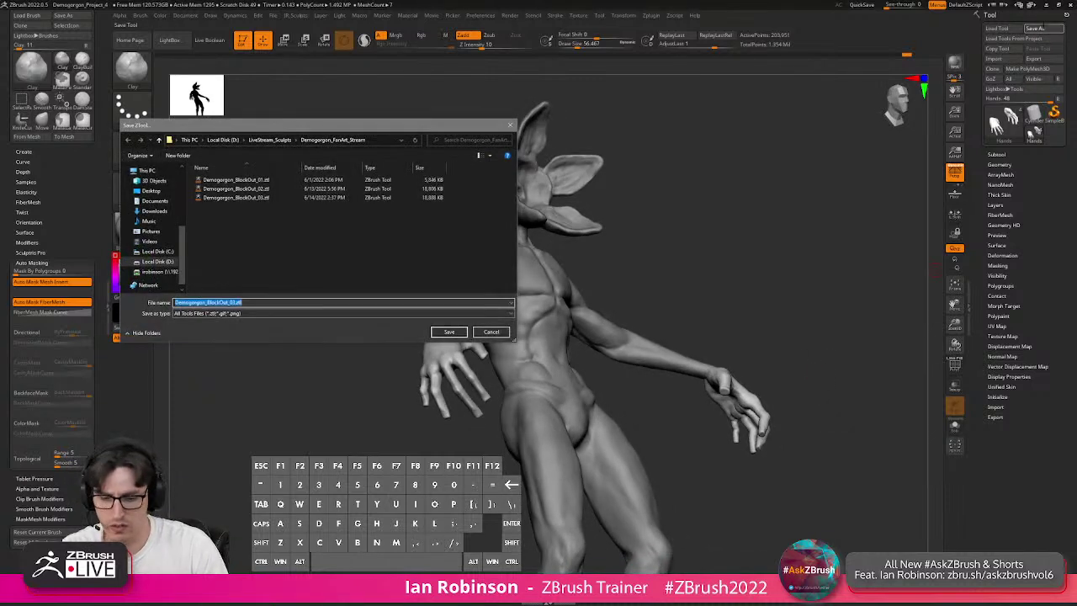
key("Return")
key("Left")
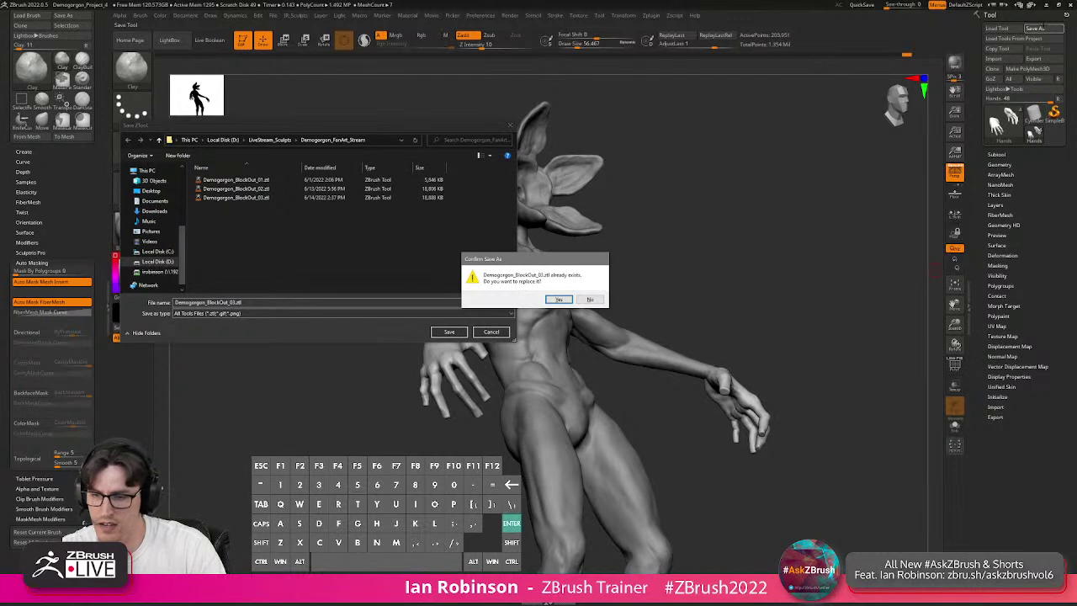
key("Return")
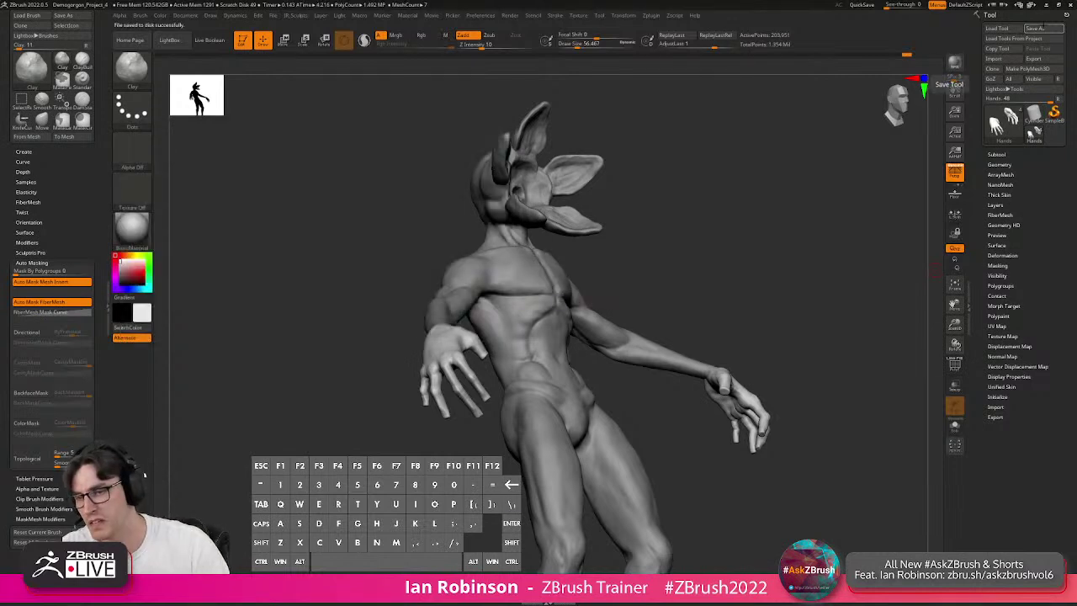
key("ctrl+s")
key("Return")
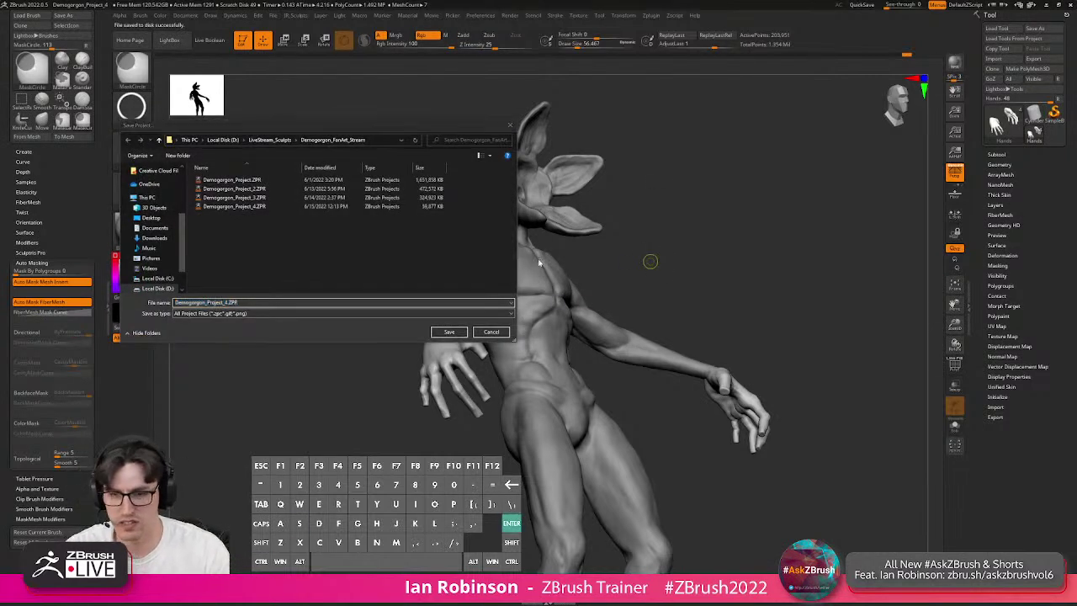
key("y")
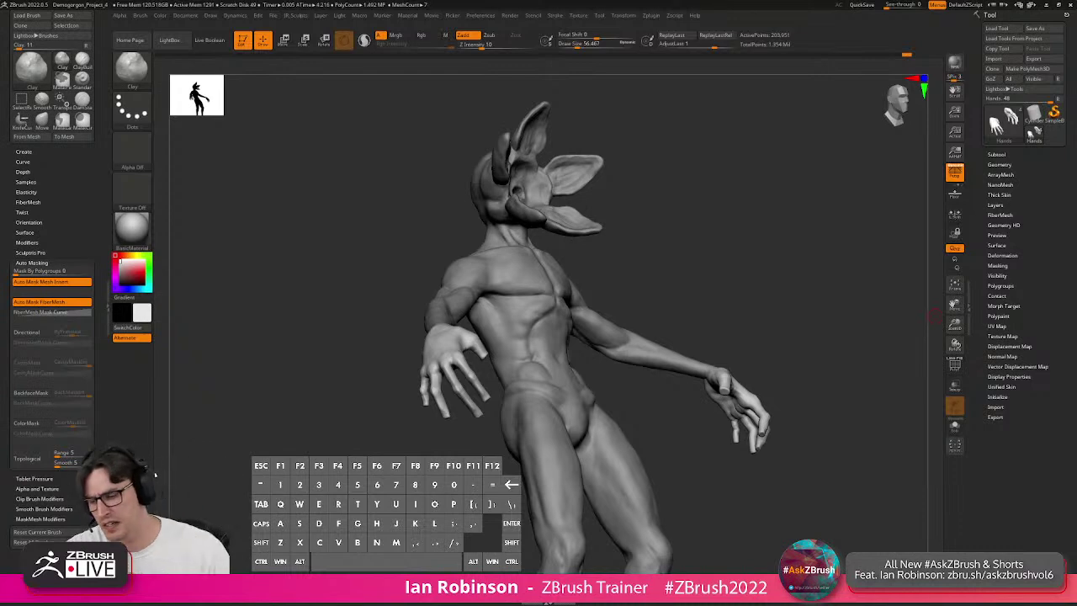
Select the Toe_Nails subtool, inspect the nail shapes in Solo mode, and return to the full figure.
mouse_move(681, 314)
left_mouse_down()
mouse_move(731, 224)
mouse_move(611, 292)
mouse_move(526, 367)
mouse_move(699, 270)
left_mouse_up()
left_click_drag(793, 311, 684, 411)
left_click(594, 431, "alt")
left_click(955, 427)
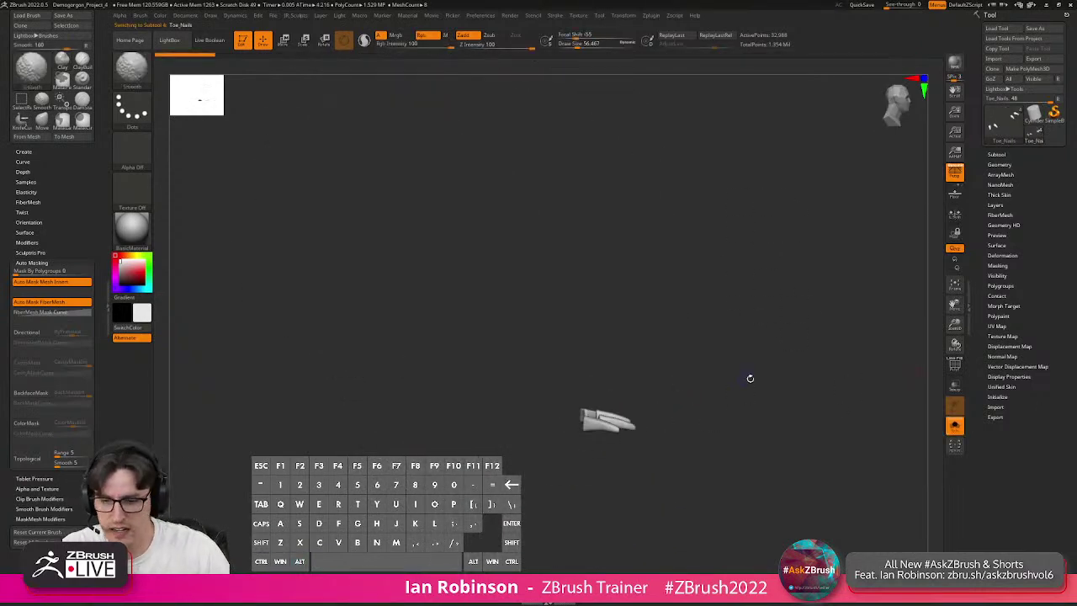
key("f")
left_click_drag(749, 406, 763, 360, "alt")
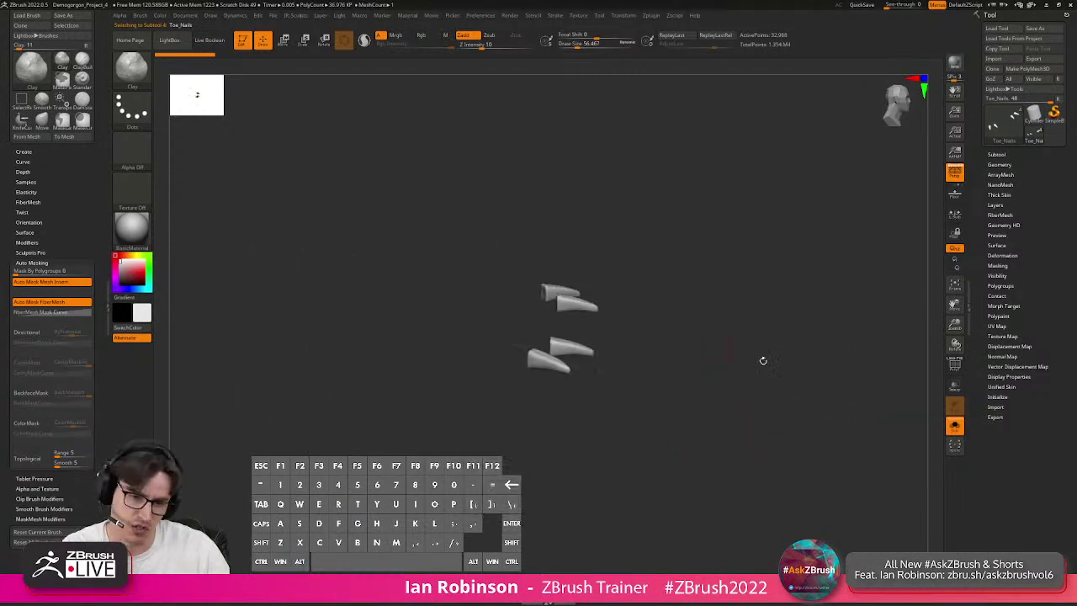
left_click(954, 427)
left_click_drag(798, 399, 909, 262)
Append a Sphere3D as a new subtool and select it.
left_click(1008, 155)
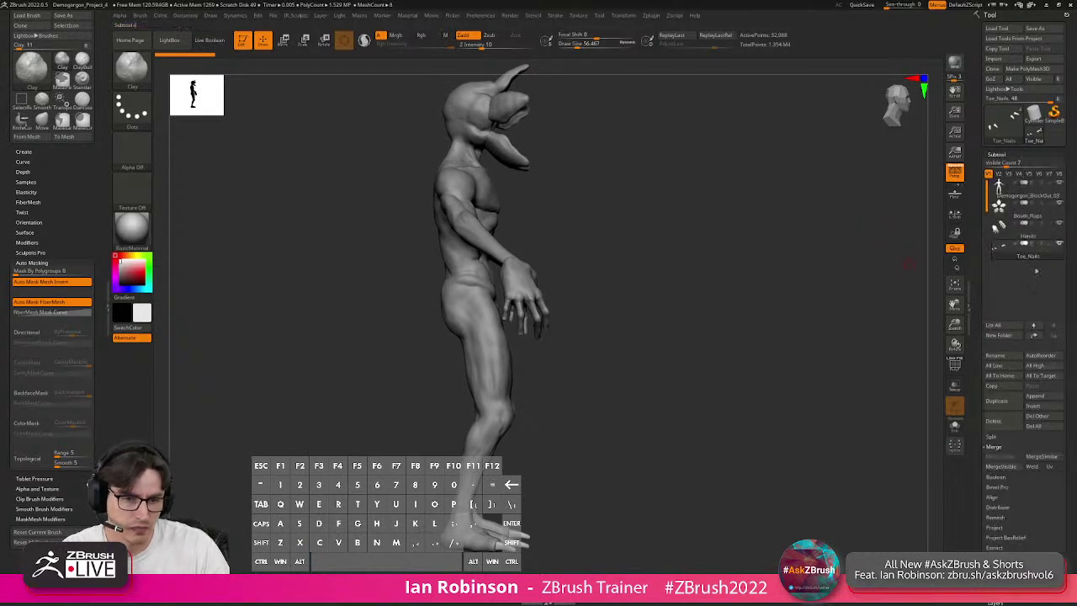
left_click(1038, 406)
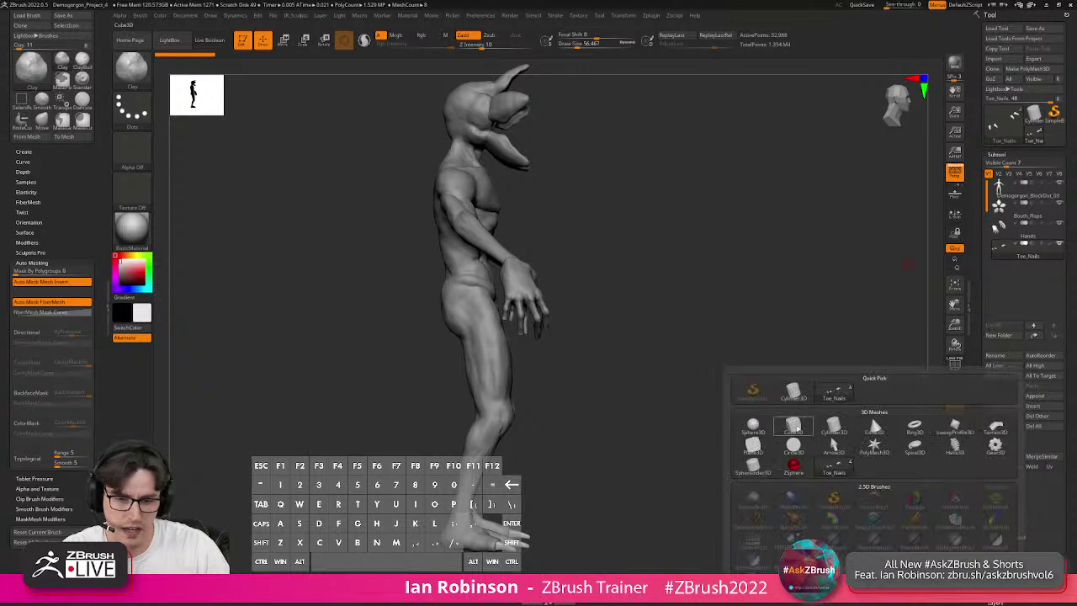
left_click(753, 428)
left_click(1037, 281)
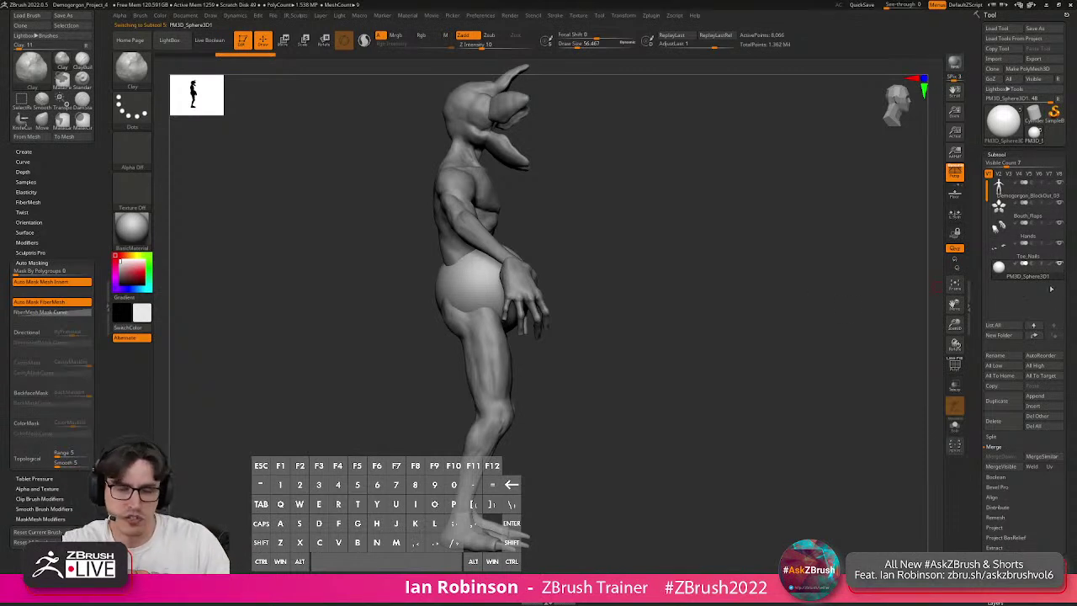
Rename the sphere subtool to Fingy_Nails.
left_click(1002, 356)
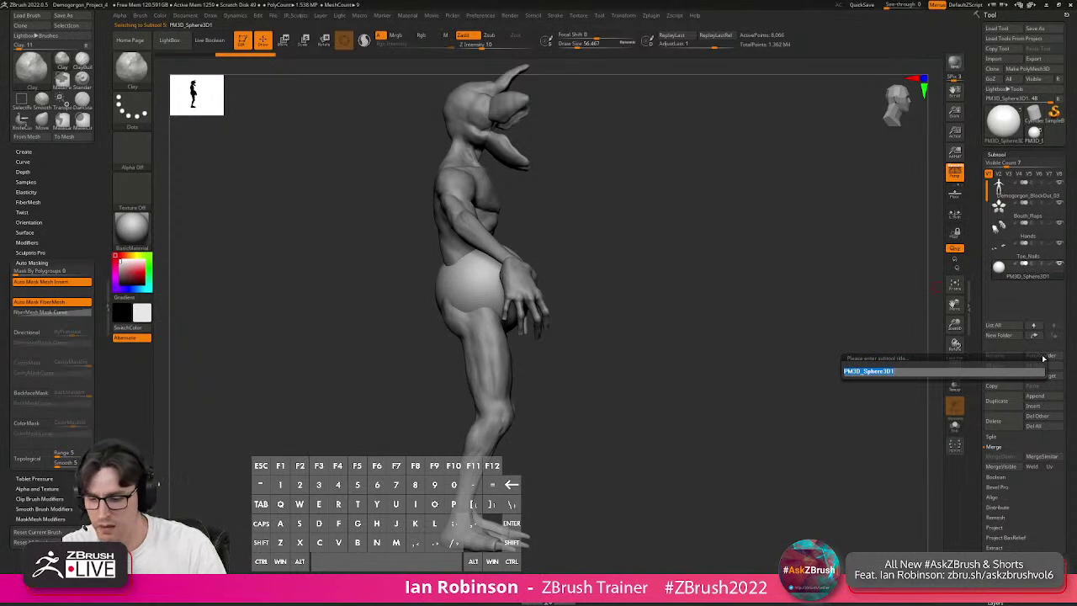
type("Fing")
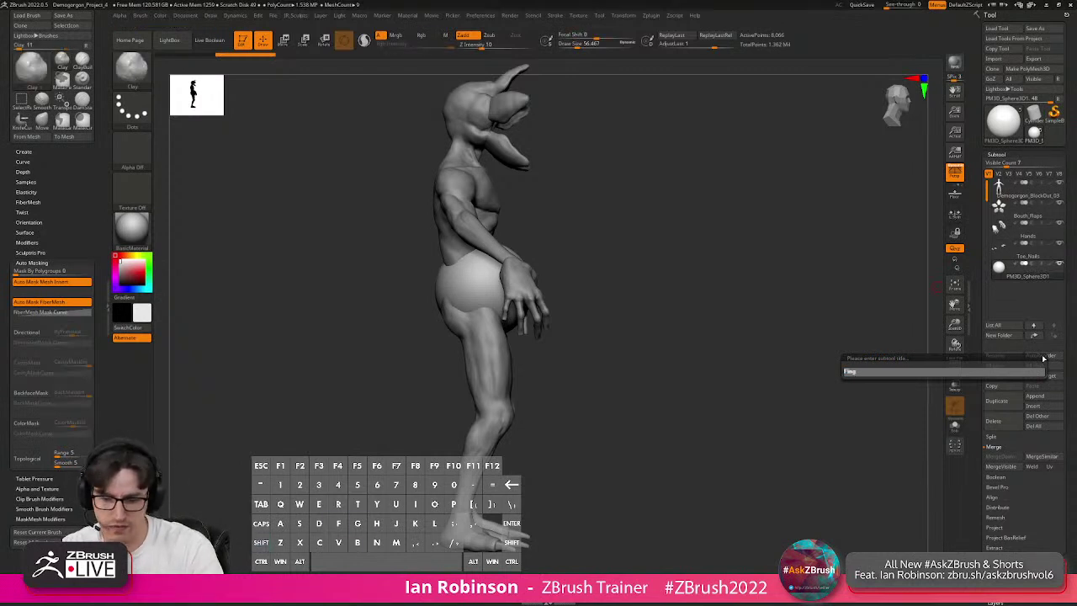
type("y_Nails")
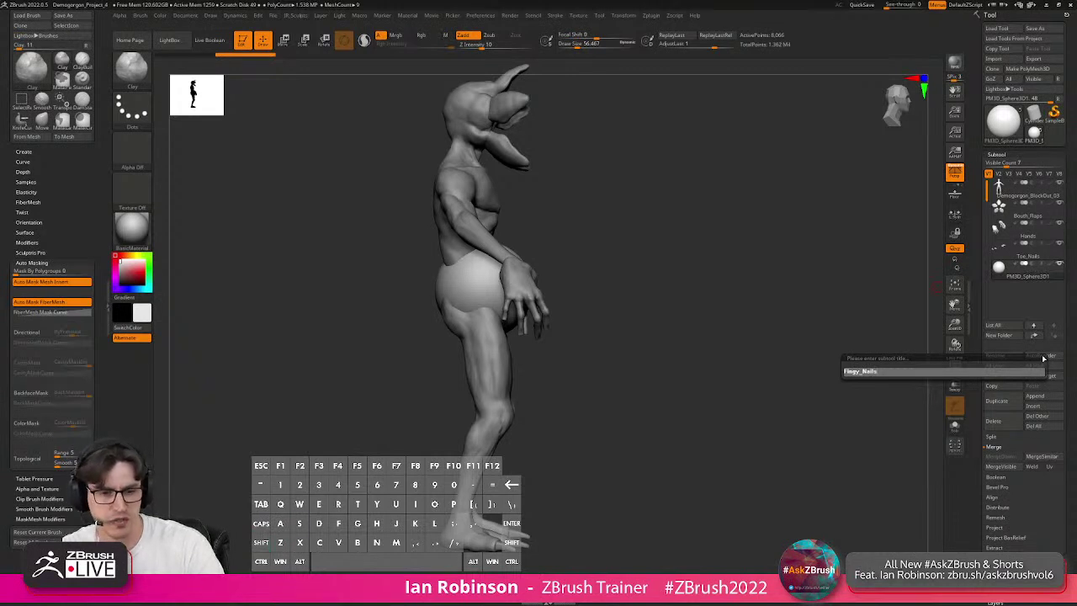
key("Return")
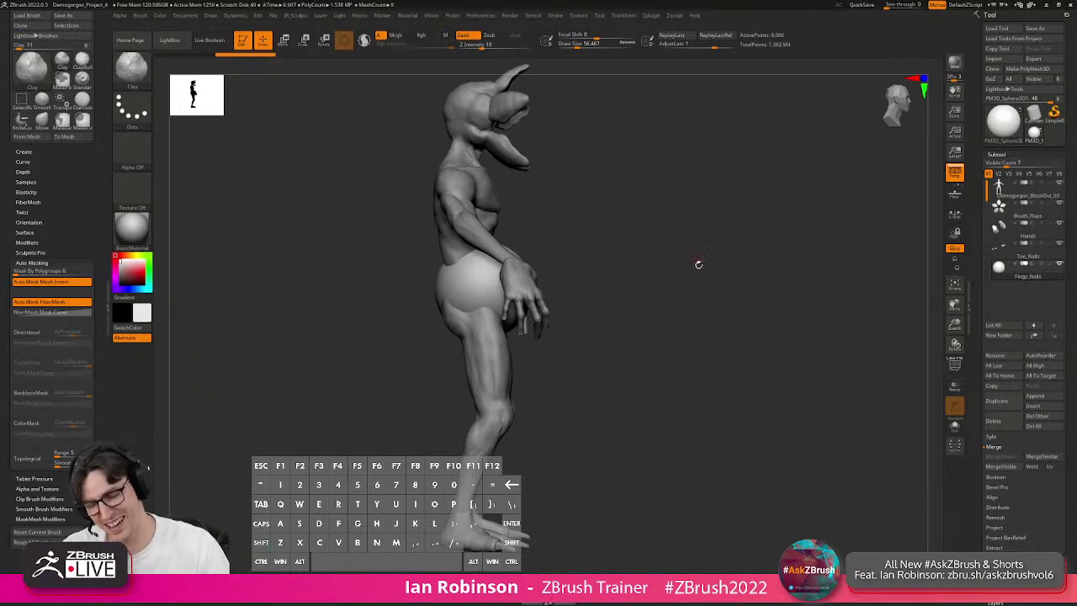
Isolate the Fingy_Nails sphere in Solo mode and stretch it front to back along the Z axis into a long ellipsoid.
left_click_drag(703, 266, 783, 277, "shift")
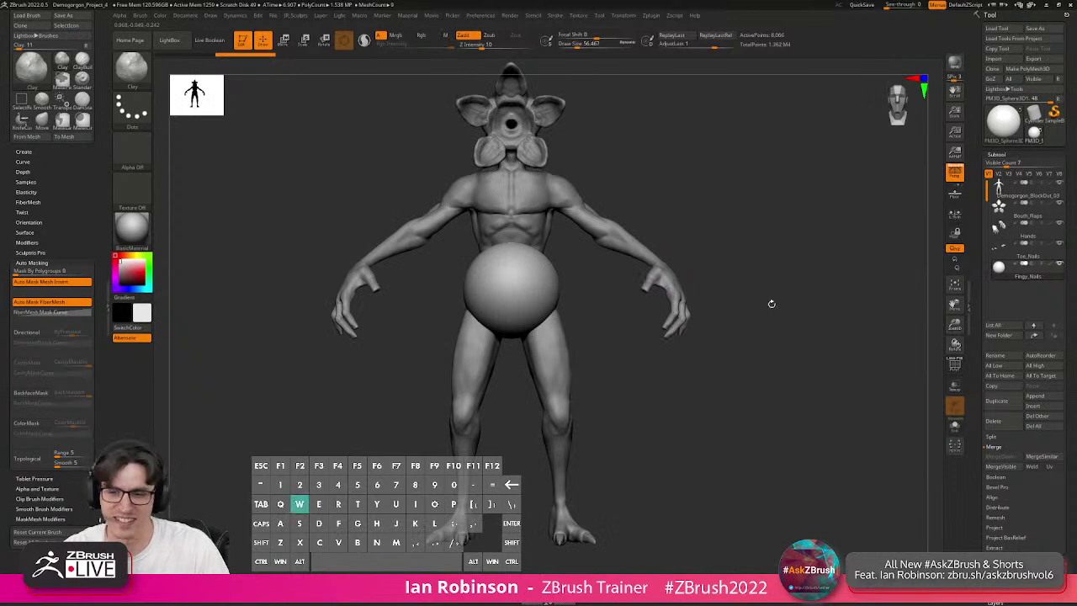
key("w")
key("q")
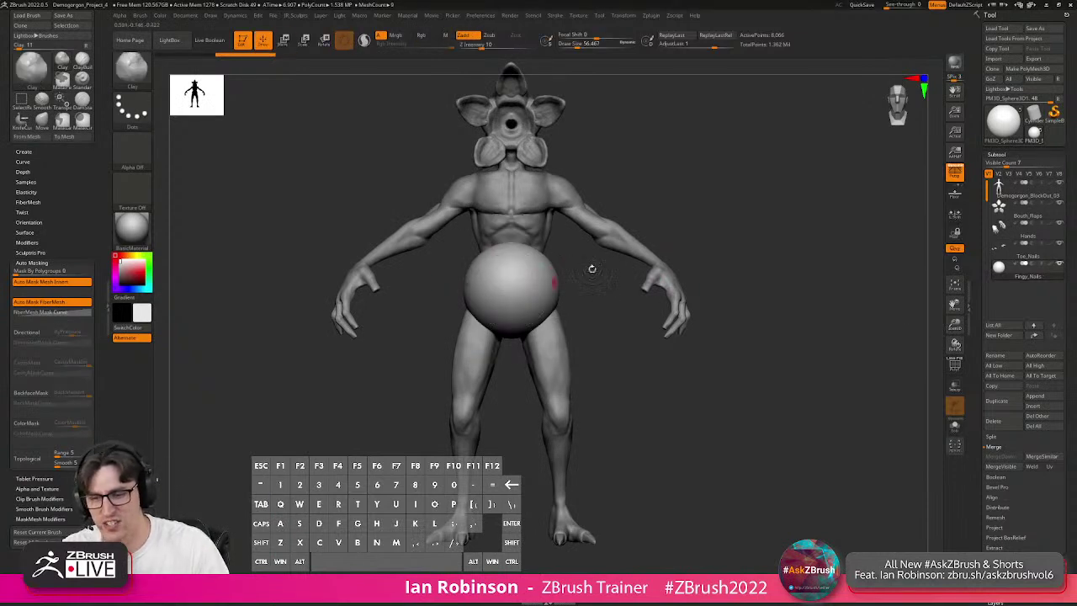
left_click_drag(791, 234, 802, 253, "alt")
left_click(960, 427)
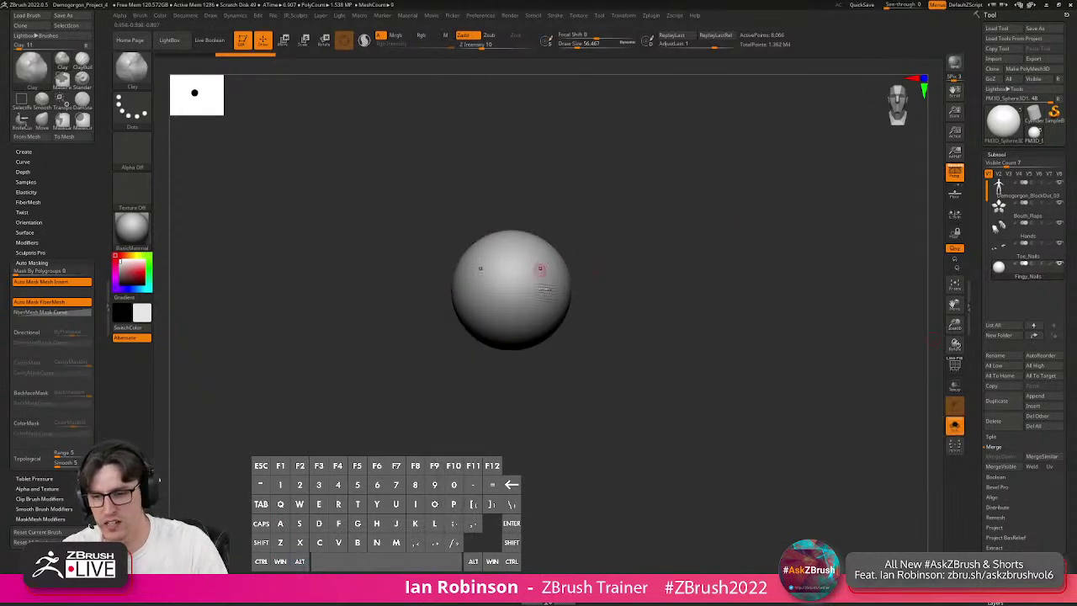
key("w")
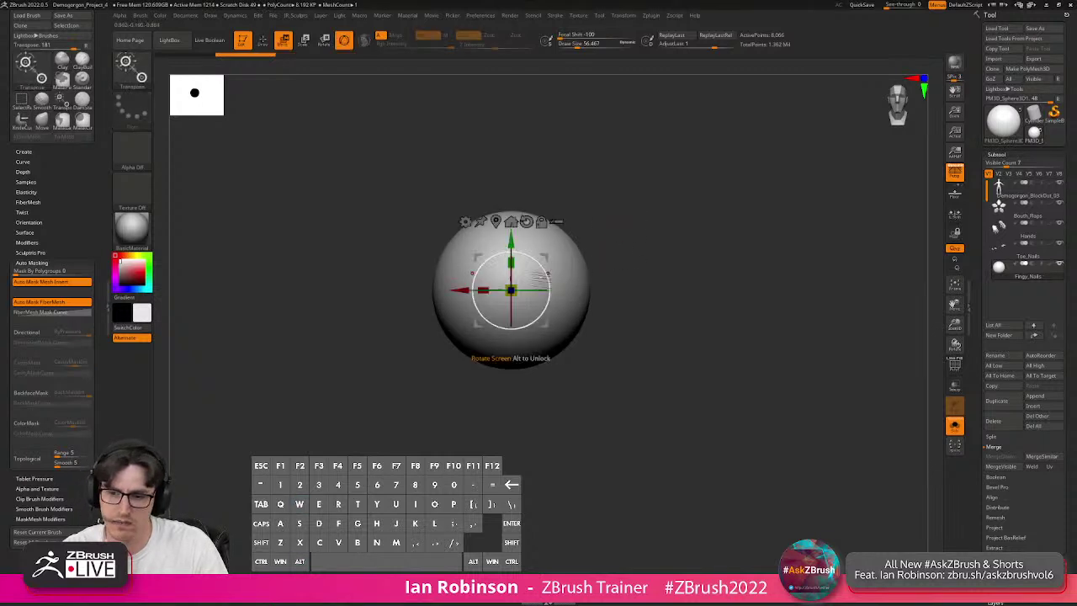
left_click_drag(511, 308, 511, 326)
left_click_drag(604, 271, 649, 264, "shift")
left_click_drag(539, 291, 682, 282)
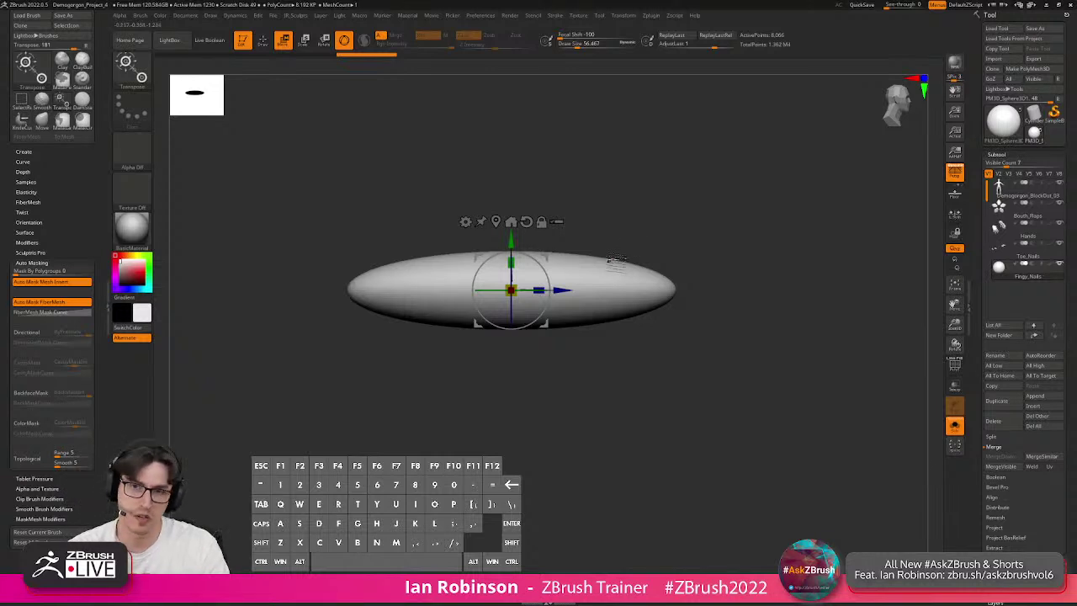
Switch from the Gizmo to the Transpose line and draw it straight along the ellipsoid's full length, end to end.
key("y")
mouse_move(355, 292)
left_mouse_down("shift")
mouse_move(697, 288)
mouse_move(674, 281)
left_mouse_up("shift")
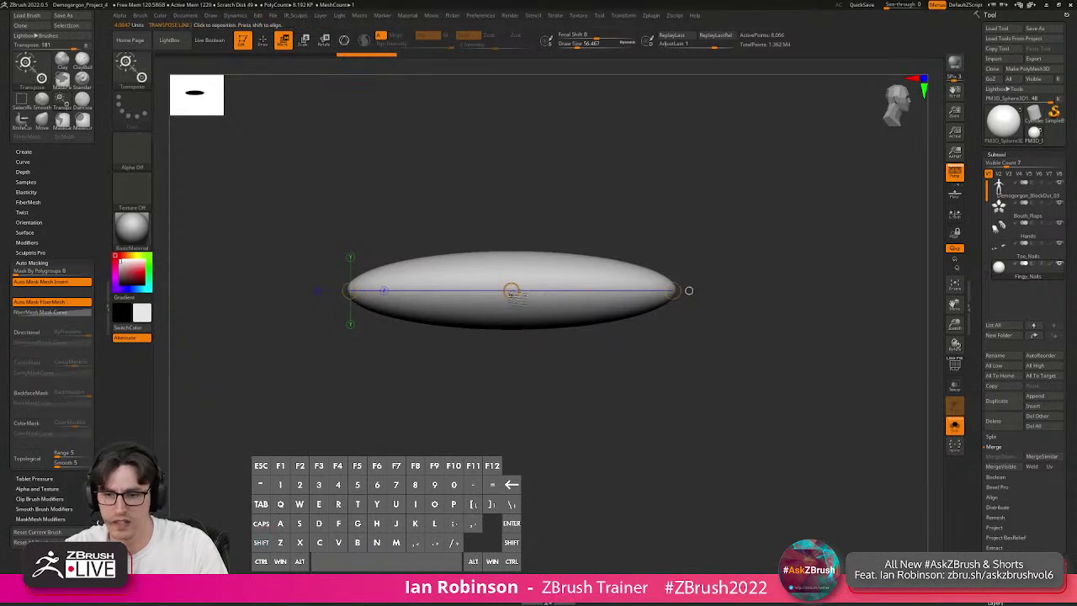
right_click_drag(527, 285, 549, 297)
right_click_drag(608, 321, 452, 429, "alt")
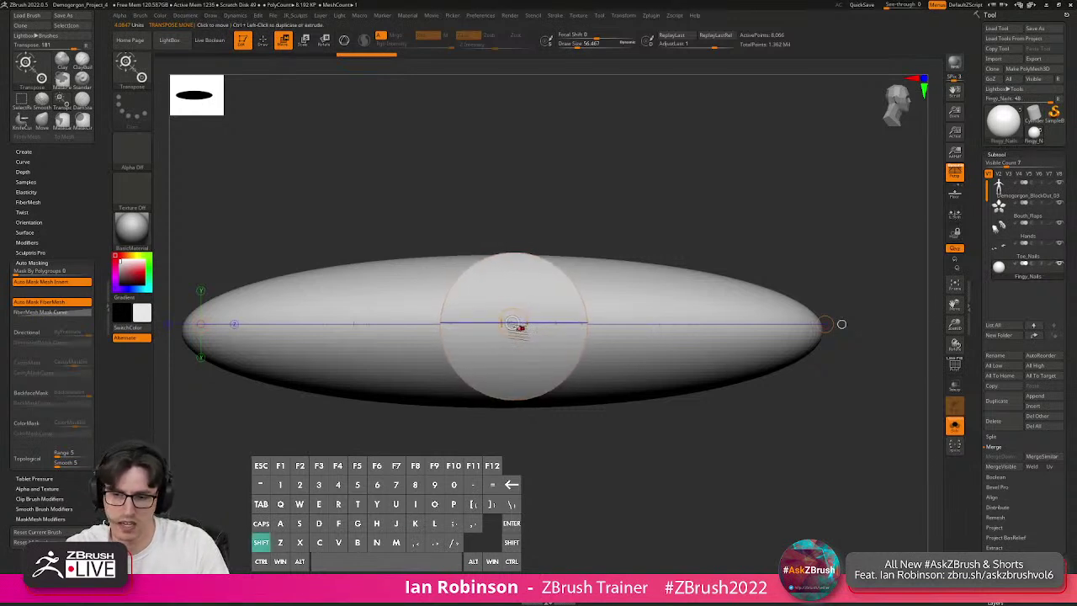
Bend the Fingy_Nails ellipsoid into a curved claw with the Transpose line.
left_click_drag(515, 325, 515, 251, "alt")
mouse_move(448, 201)
left_mouse_down()
mouse_move(736, 273)
mouse_move(818, 337)
left_mouse_up()
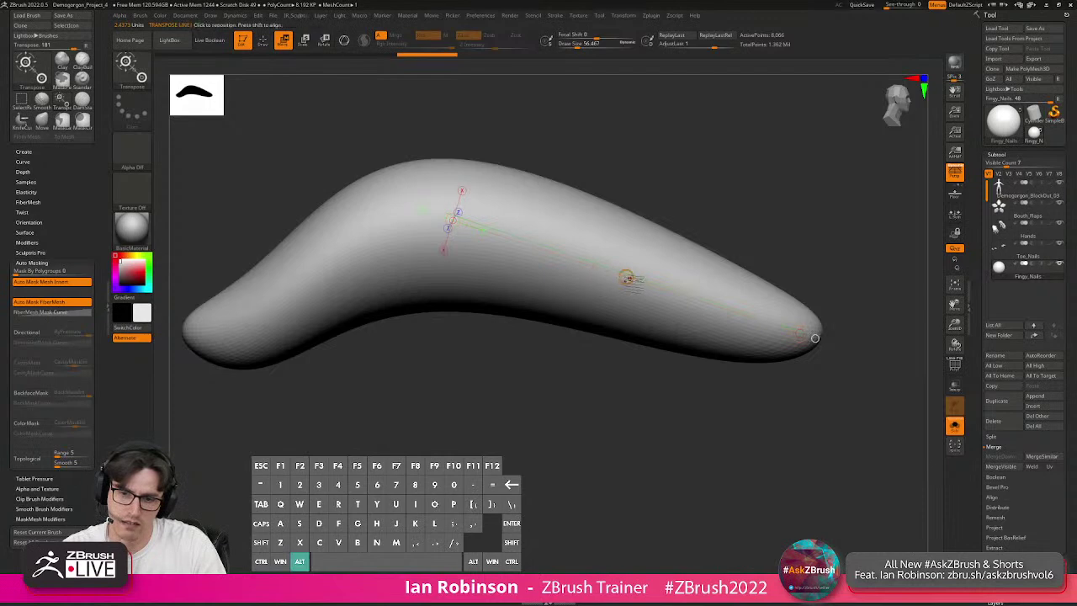
left_click_drag(814, 336, 817, 333, "alt")
left_click_drag(632, 295, 629, 295, "alt")
left_click_drag(642, 404, 655, 392, "alt")
key("ctrl+z")
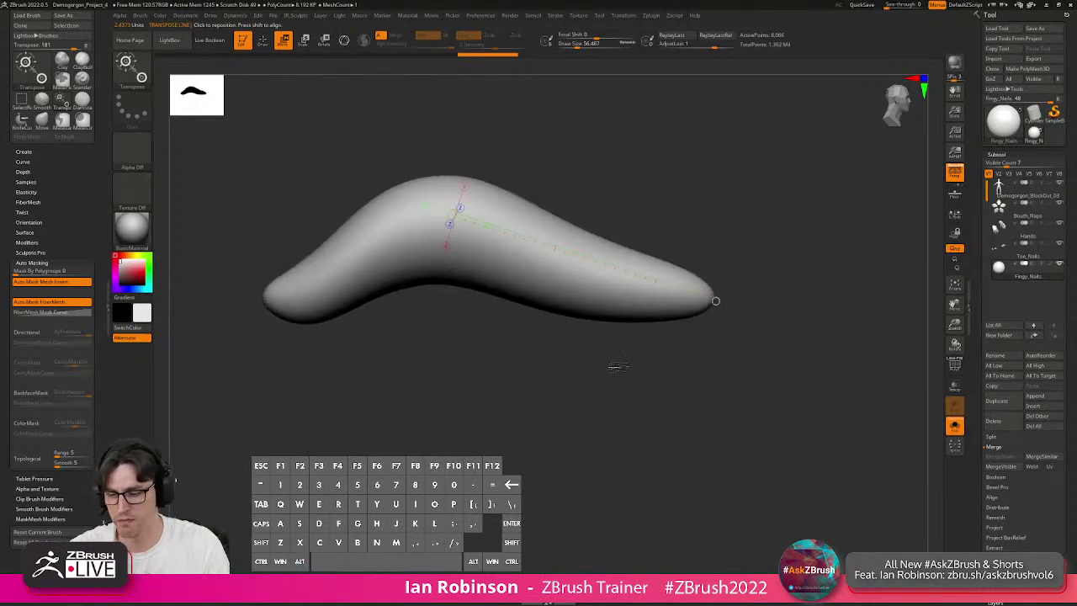
Reset the Gizmo's orientation, center it on the claw mesh and return to Draw mode.
key("y")
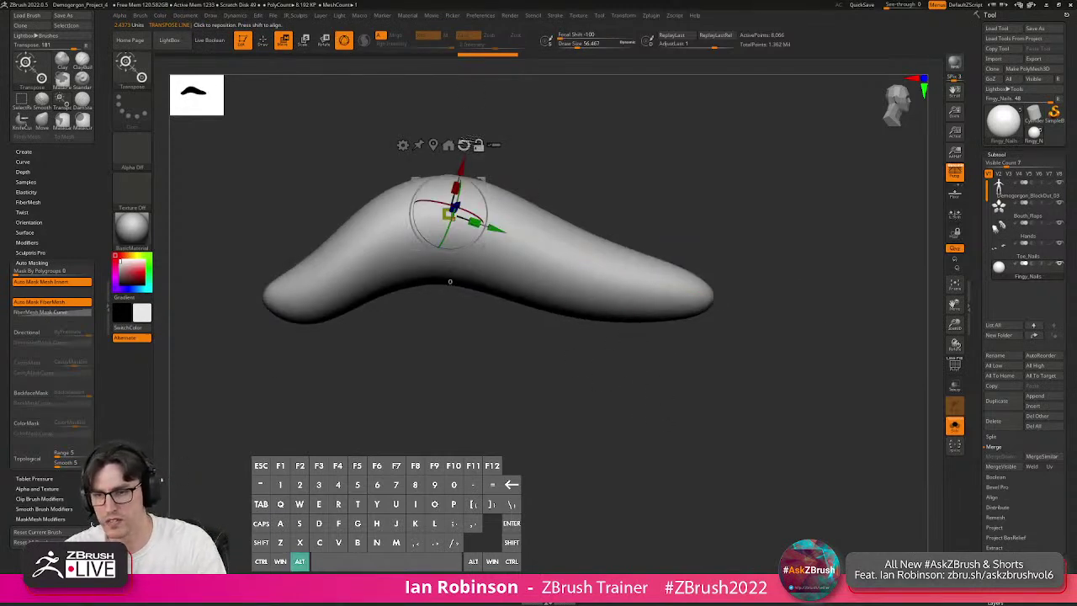
left_click(465, 145, "alt")
left_click(434, 145, "alt")
key("q")
Turn off perspective and apply Mirror And Weld to the claw.
mouse_move(638, 226)
left_mouse_down("alt")
mouse_move(702, 185)
mouse_move(689, 195)
mouse_move(716, 214)
left_mouse_up("alt")
key("2")
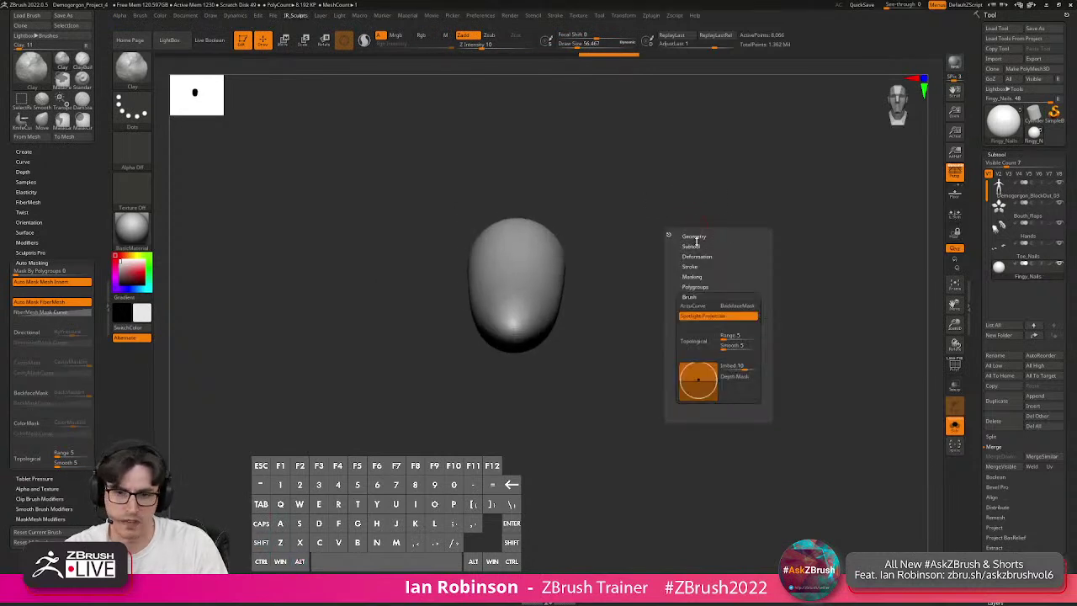
key("2")
left_click(711, 245)
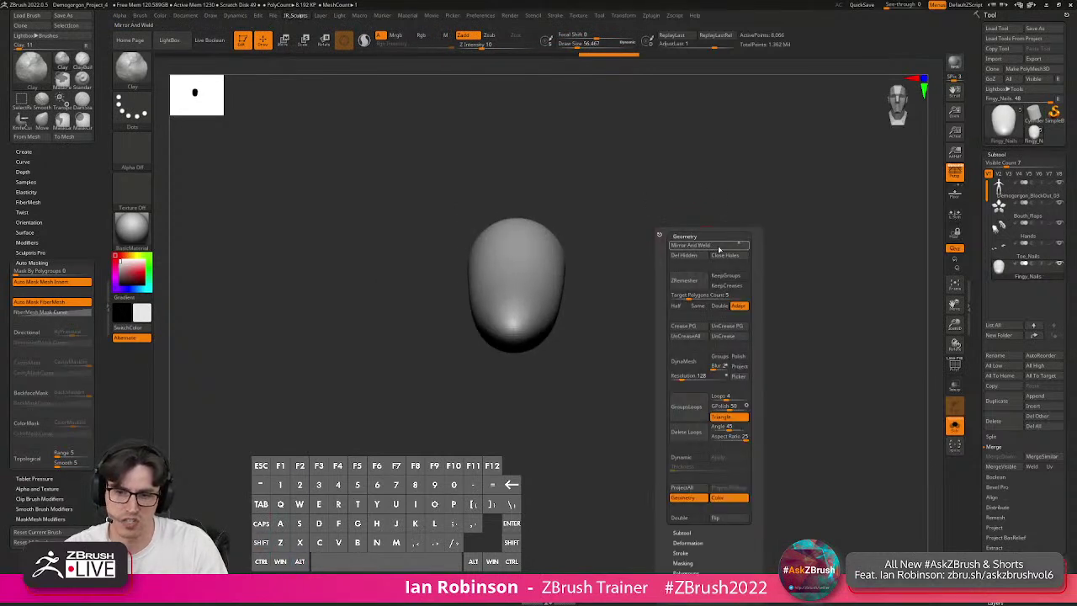
left_click_drag(633, 274, 677, 254, "alt")
left_click(955, 173)
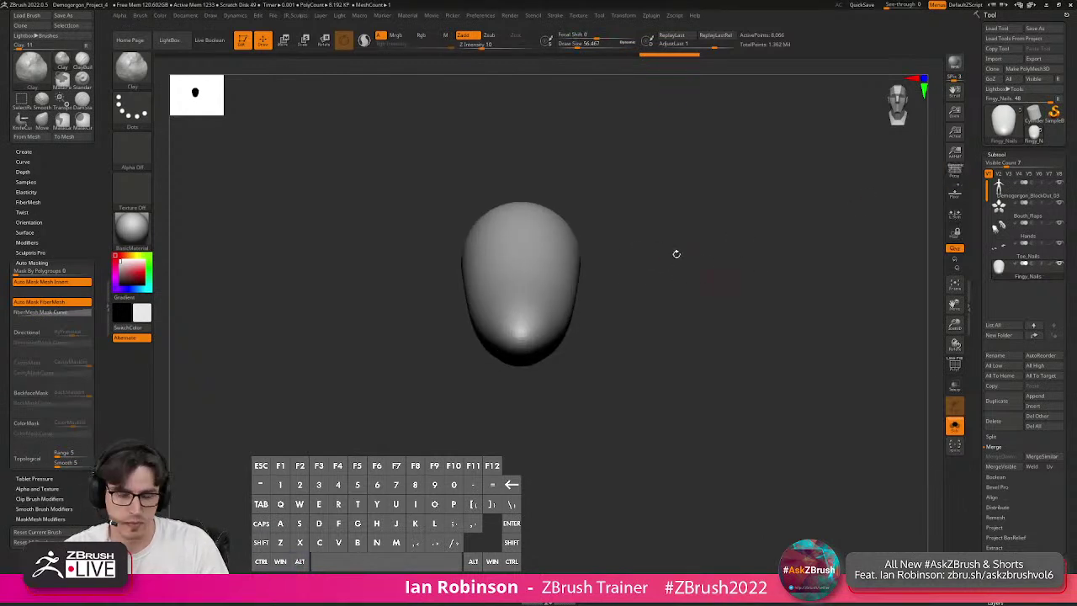
key("2")
left_click(695, 246)
Trim the claw's long sides with a KnifeCurve cut running end to end, viewed from above.
key("shift+f")
key("shift+f")
left_click_drag(697, 228, 704, 294, "shift")
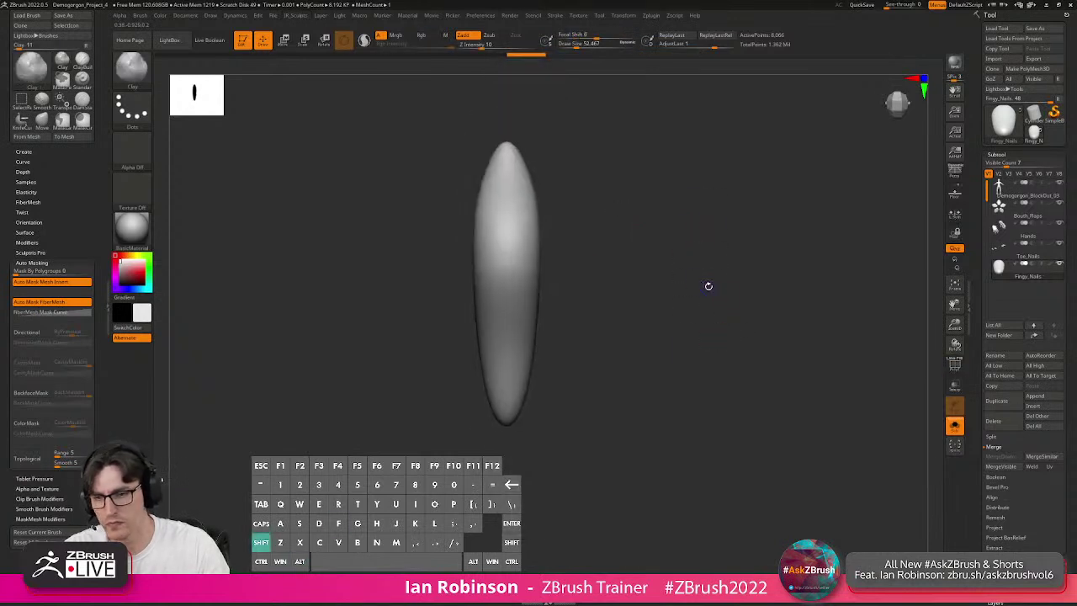
key("ctrl+shift")
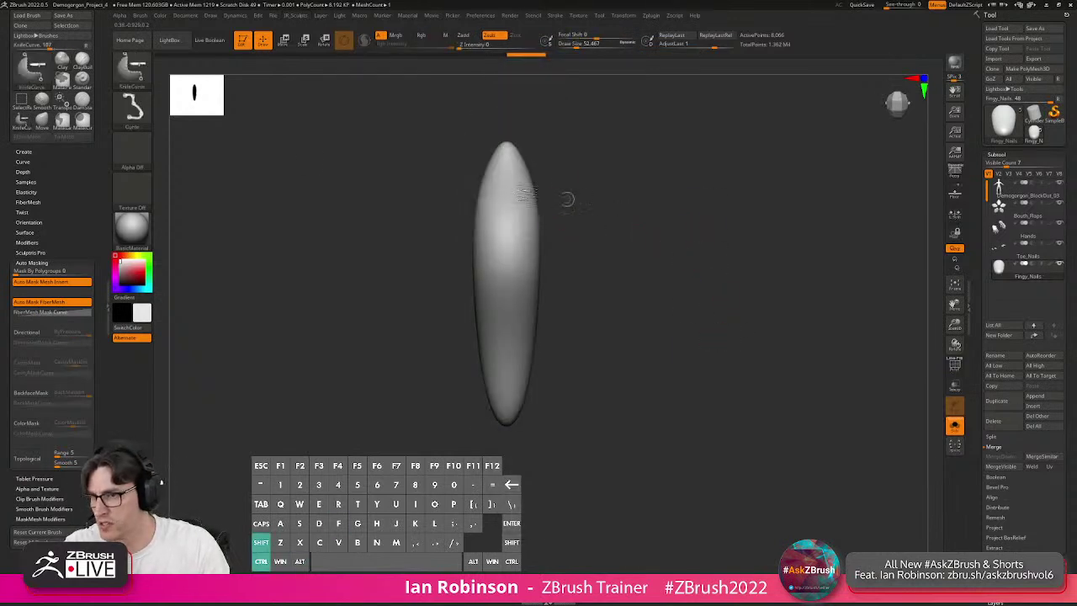
mouse_move(503, 115)
left_mouse_down("ctrl+shift")
mouse_move(543, 209)
mouse_move(548, 288)
mouse_move(504, 455)
left_mouse_up("ctrl+shift")
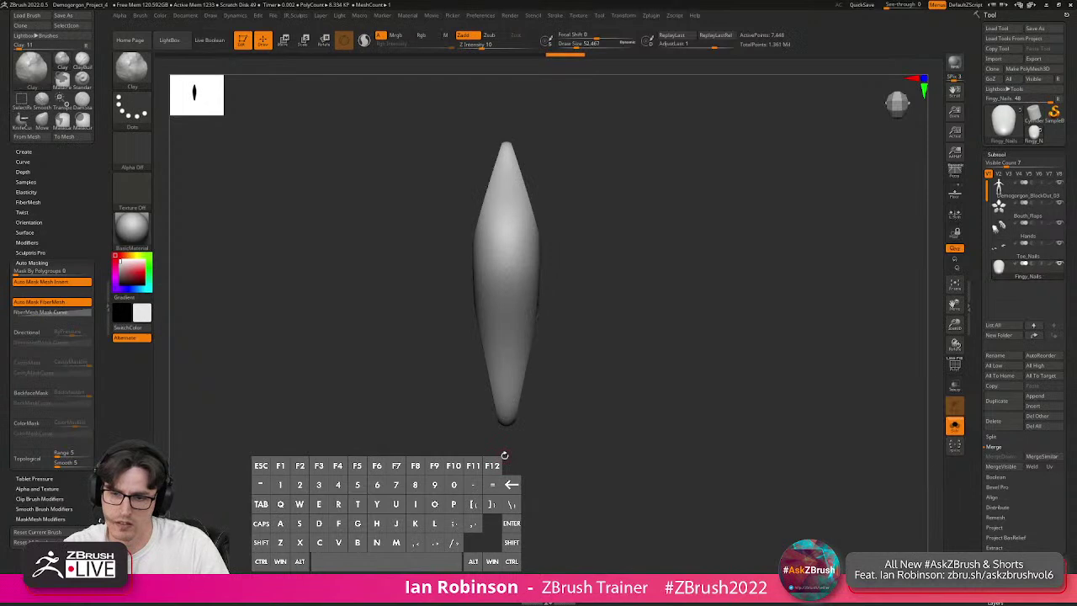
Select the hPolish brush and enlarge its draw size to about 379.
left_click_drag(607, 284, 570, 277)
key("b")
key("h")
key("p")
key("b")
key("h")
key("p")
key("s")
mouse_move(633, 267)
left_mouse_down()
mouse_move(655, 267)
mouse_move(533, 340)
mouse_move(516, 288)
mouse_move(516, 196)
mouse_move(507, 225)
left_mouse_up()
Slice off the claw's rear end with KnifeCurve, redoing the cut once, to leave a flat base.
left_click_drag(648, 237, 593, 231, "shift")
left_click_drag(398, 195, 719, 189, "ctrl+shift")
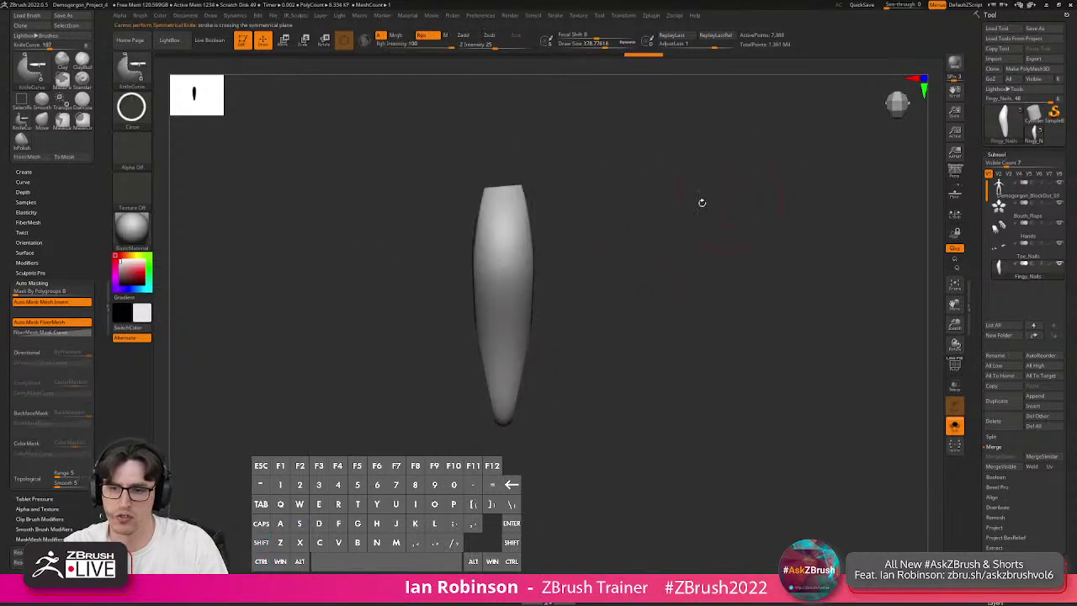
key("ctrl+z")
mouse_move(431, 193)
left_mouse_down("ctrl+shift")
mouse_move(638, 196)
mouse_move(685, 209)
mouse_move(584, 248)
mouse_move(585, 198)
mouse_move(511, 211)
left_mouse_up("ctrl+shift")
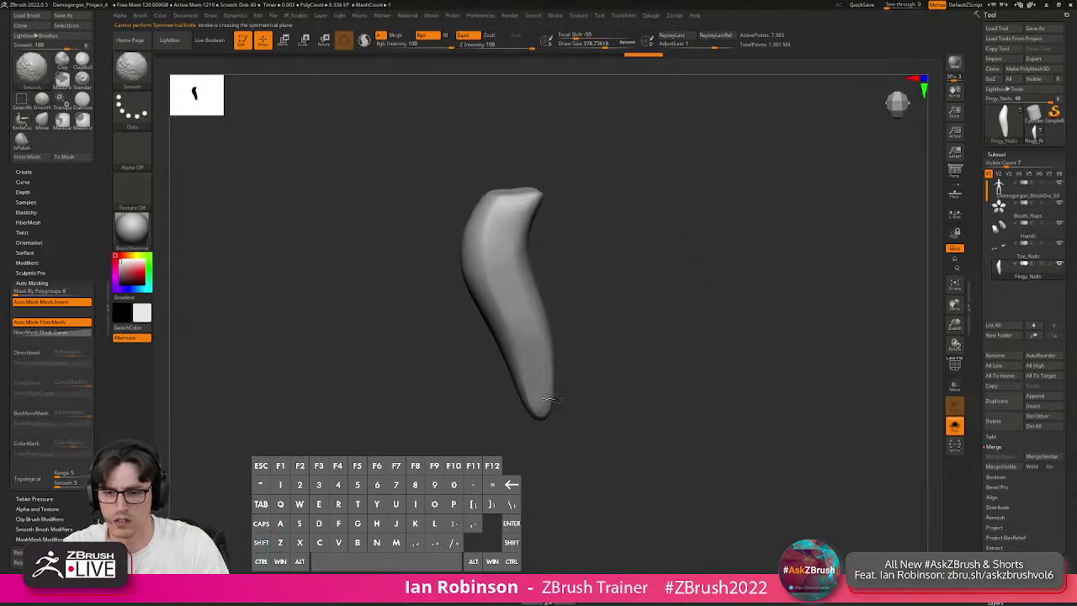
Smooth the claw's cut base and side edges with the Smooth brush.
mouse_move(589, 256)
left_mouse_down("shift")
mouse_move(630, 260)
mouse_move(615, 277)
left_mouse_up("shift")
mouse_move(547, 268)
left_mouse_down("shift")
mouse_move(556, 223)
mouse_move(653, 249)
left_mouse_up("shift")
left_click_drag(546, 243, 548, 267, "shift")
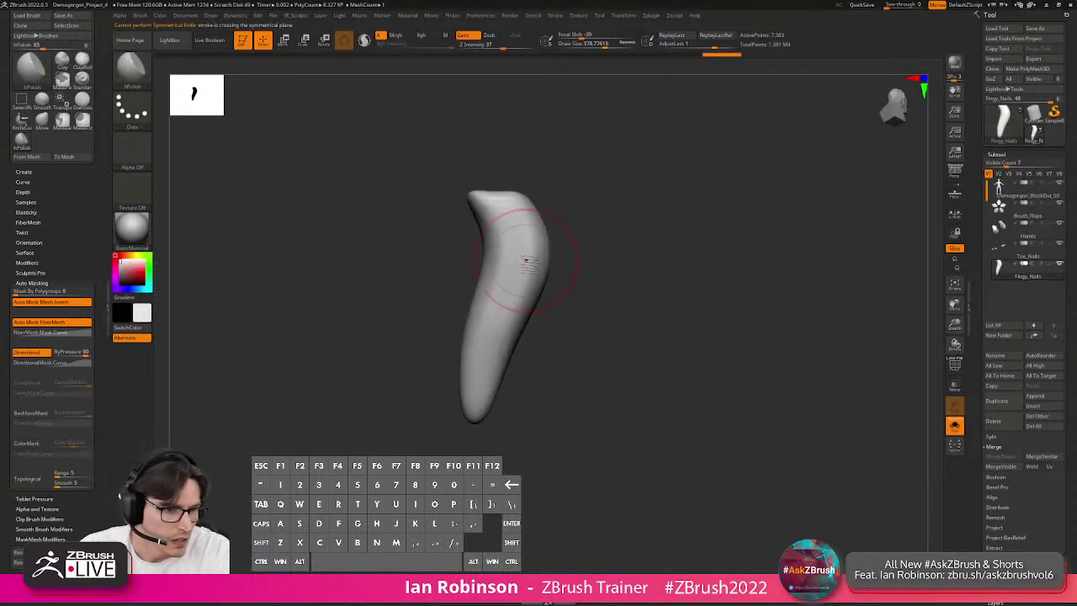
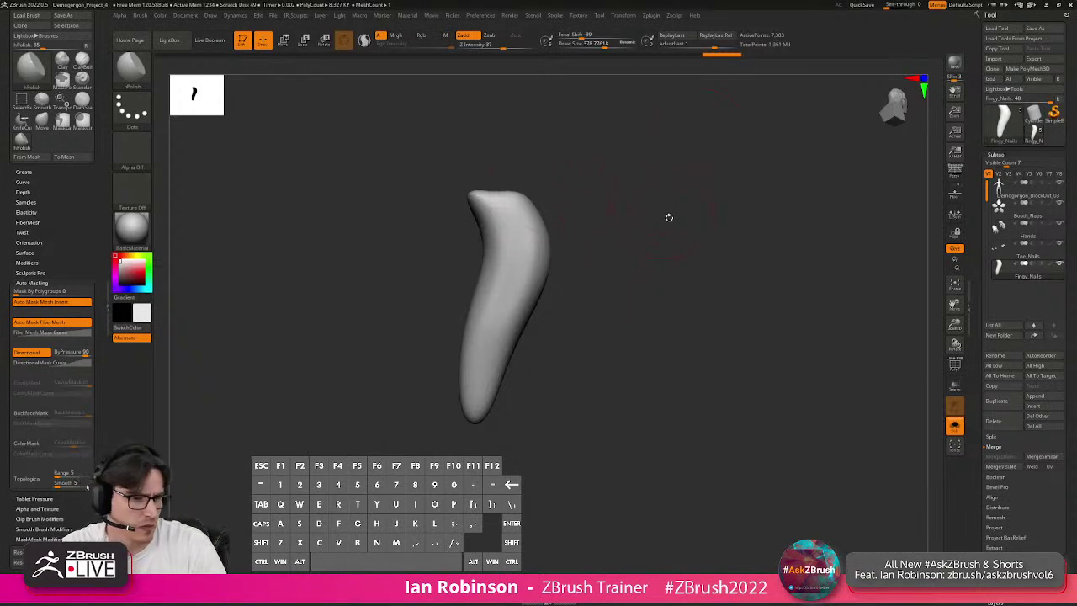
mouse_move(719, 219)
left_mouse_down()
mouse_move(719, 209)
mouse_move(725, 219)
left_mouse_up()
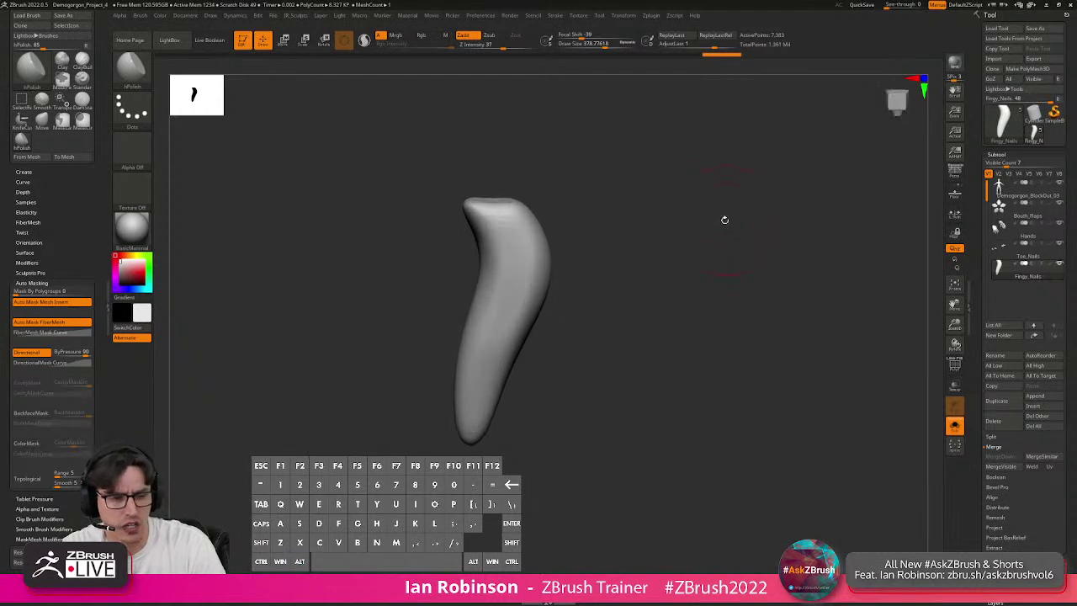
mouse_move(663, 189)
left_mouse_down()
mouse_move(676, 204)
mouse_move(625, 207)
left_mouse_up()
left_click_drag(541, 257, 544, 291, "shift")
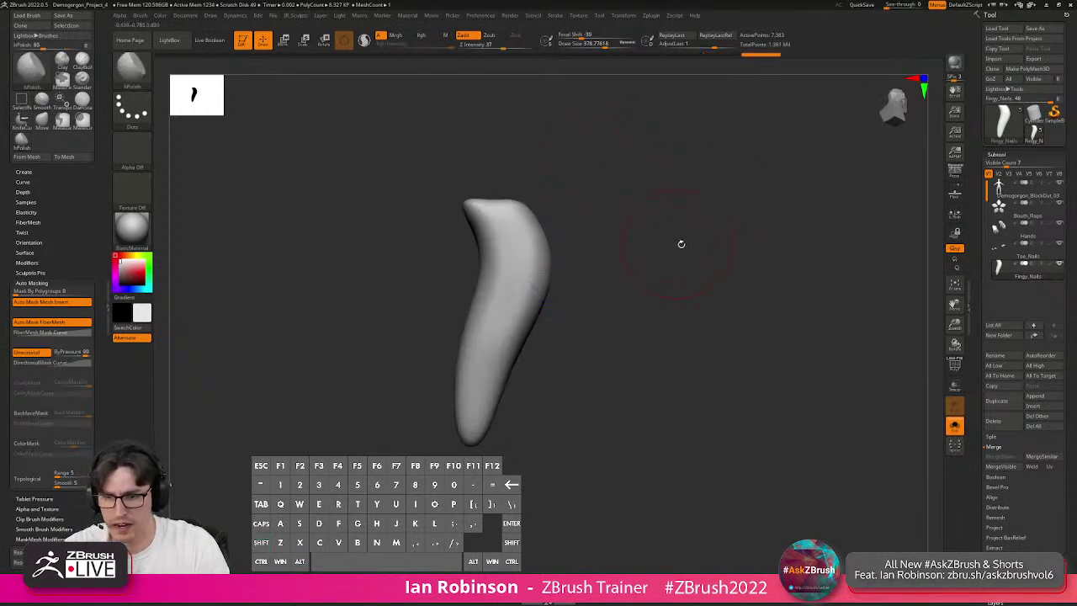
key("b")
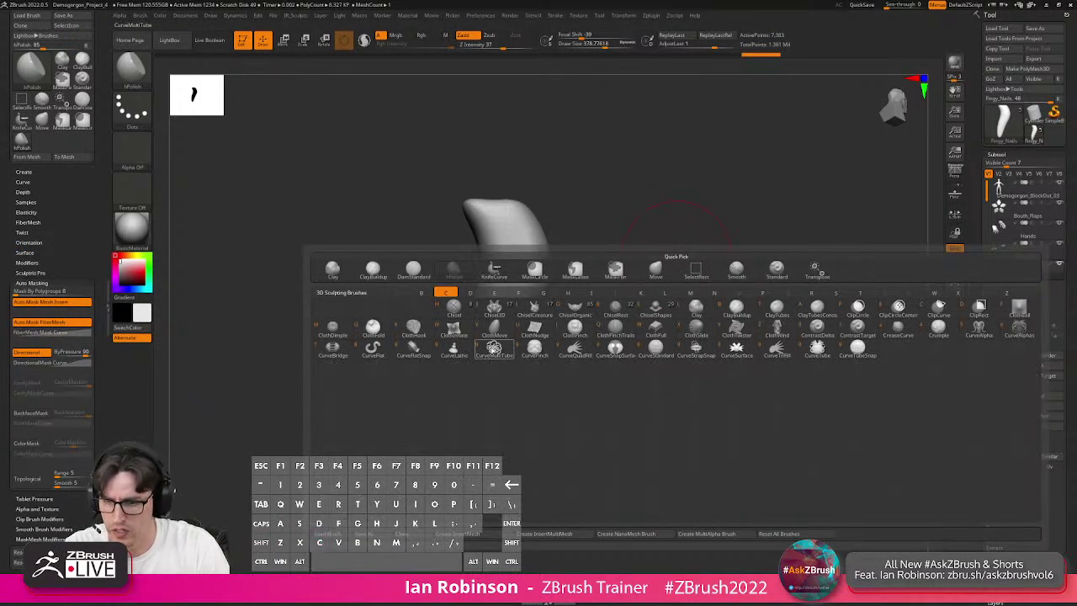
left_click(405, 355)
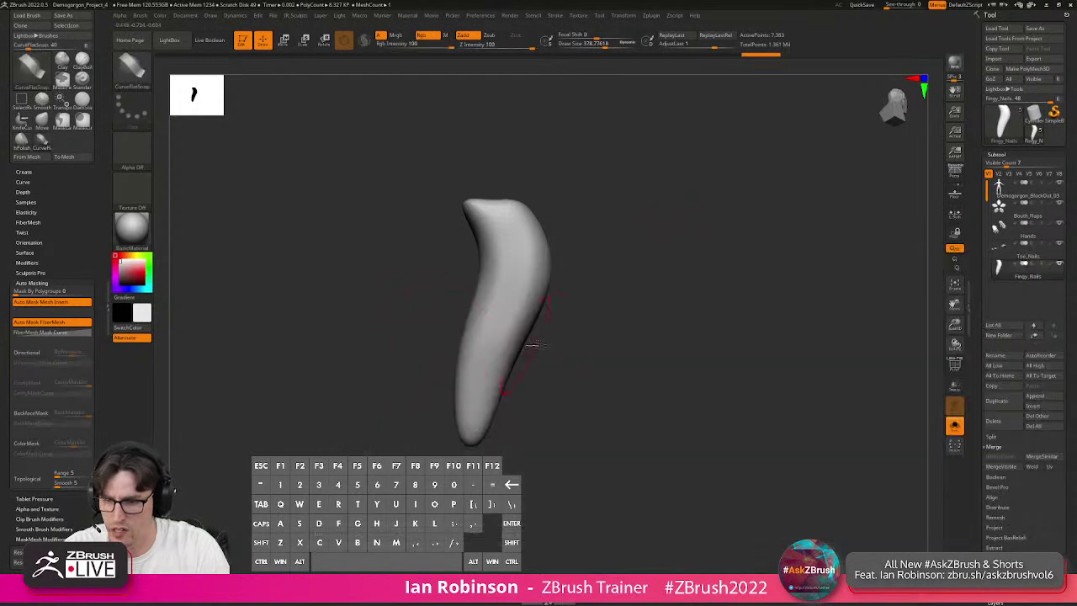
left_click_drag(475, 205, 644, 288)
left_click_drag(728, 249, 748, 264)
key("ctrl+z")
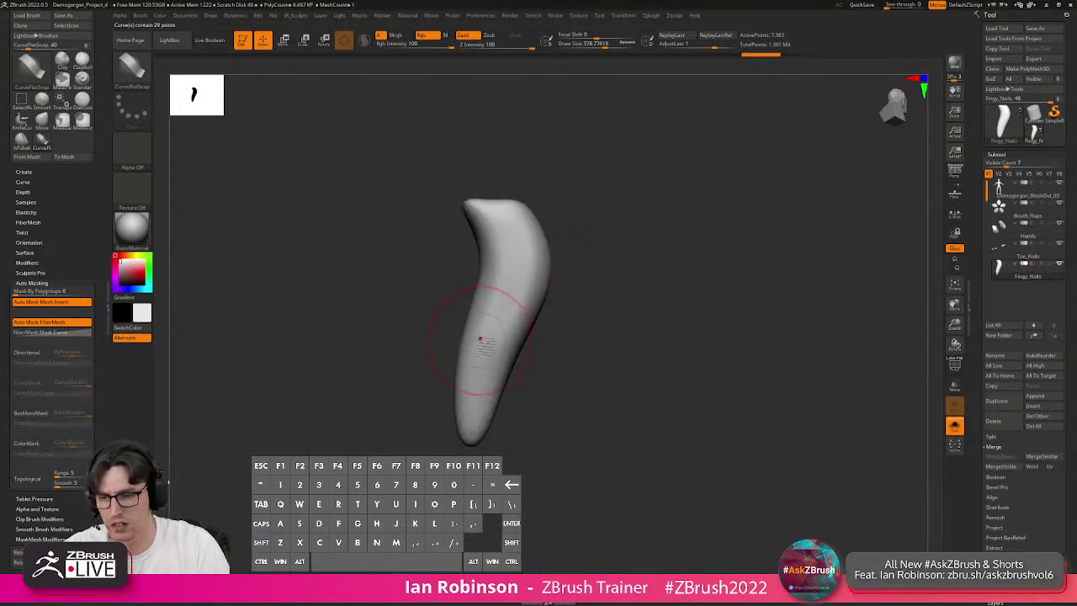
key("ctrl+z")
left_click(548, 306)
key("ctrl+z")
Show the claw's wireframe and put the whole mesh into a single polygroup.
left_click_drag(627, 324, 586, 287, "shift")
key("shift+f")
key("ctrl+w")
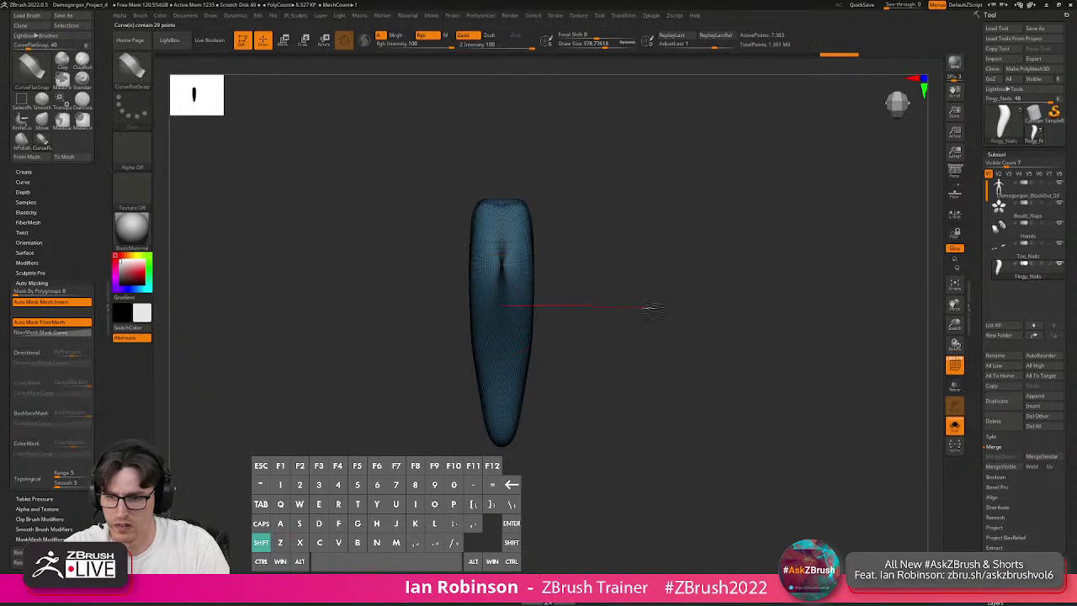
left_click_drag(721, 312, 580, 247)
Switch to the Clay brush, hide the wireframe, then refine and smooth the claw's sides and top ridge.
key("b")
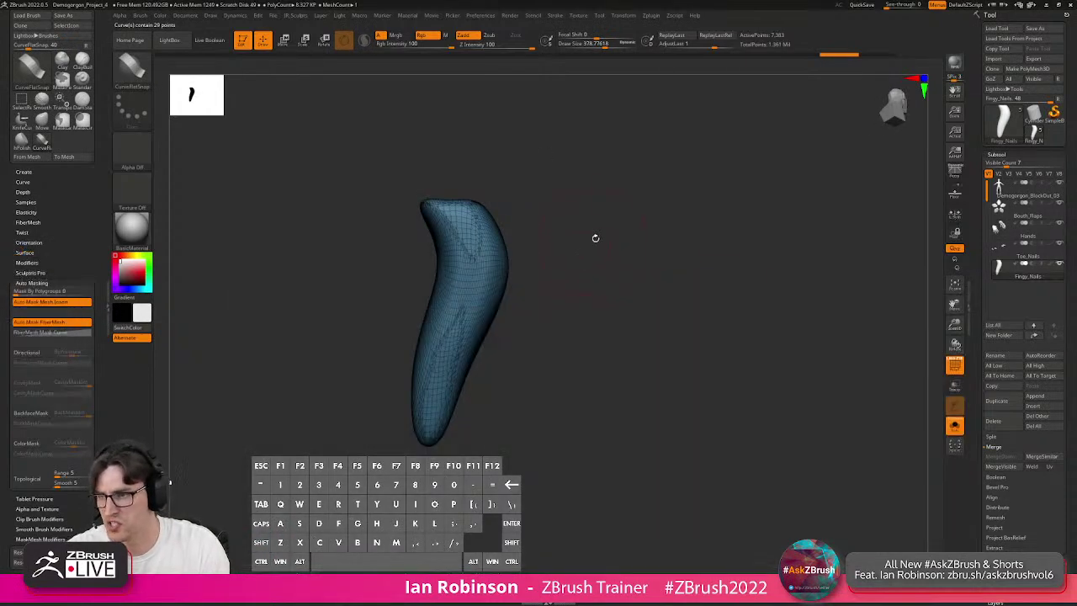
key("b")
key("c")
key("l")
key("shift+f")
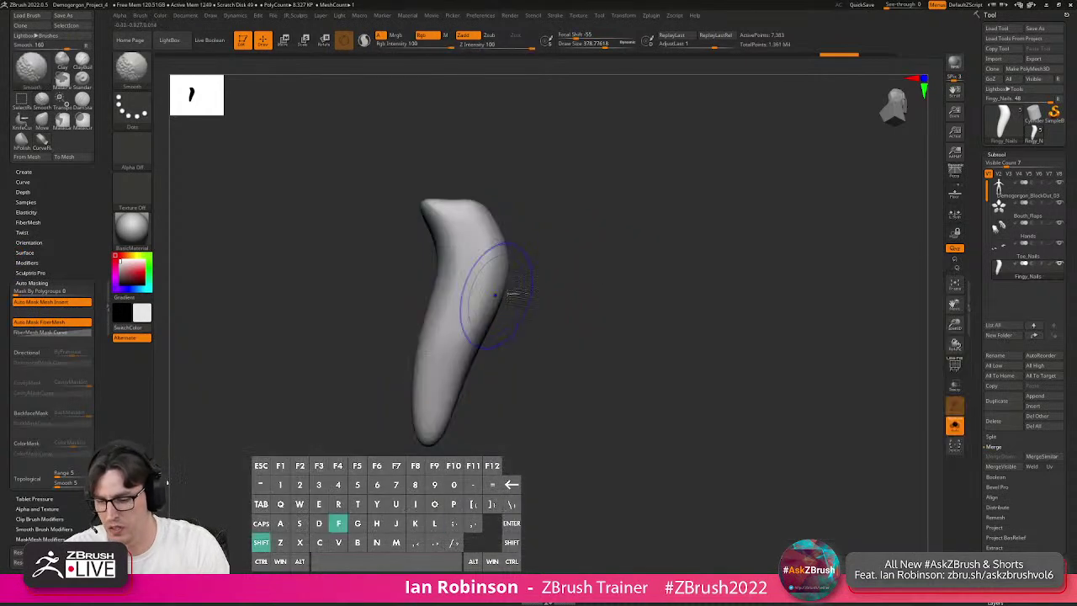
mouse_move(561, 368)
left_mouse_down("shift")
mouse_move(505, 345)
mouse_move(516, 392)
left_mouse_up("shift")
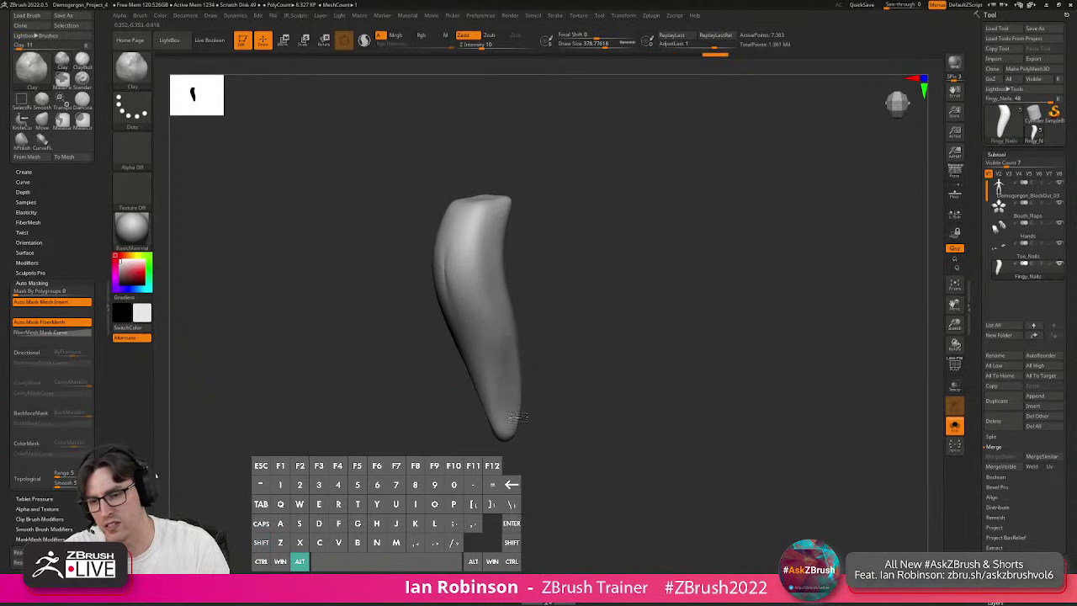
mouse_move(585, 314)
left_mouse_down()
mouse_move(493, 336)
mouse_move(515, 396)
mouse_move(553, 391)
left_mouse_up()
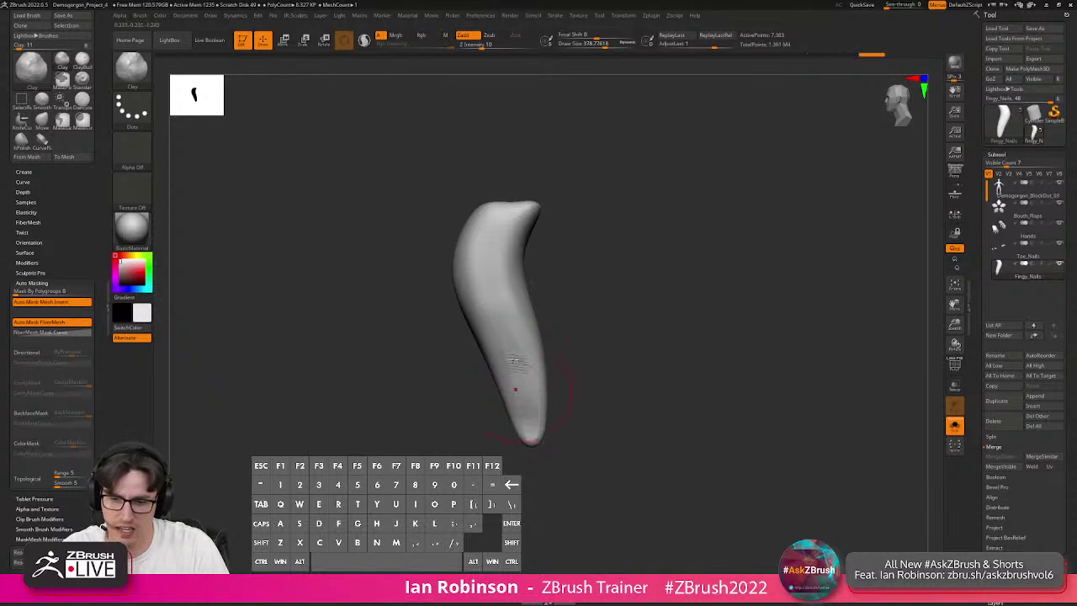
left_click_drag(514, 390, 606, 343, "shift")
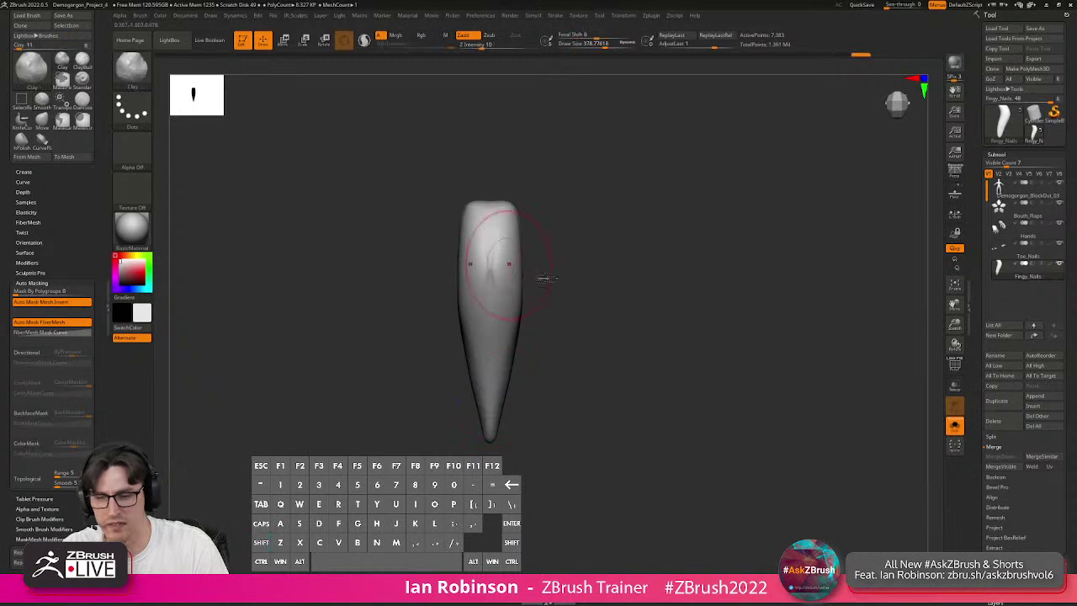
Remesh the claw with DynaMesh at resolution 128 and smooth its surface.
key("2")
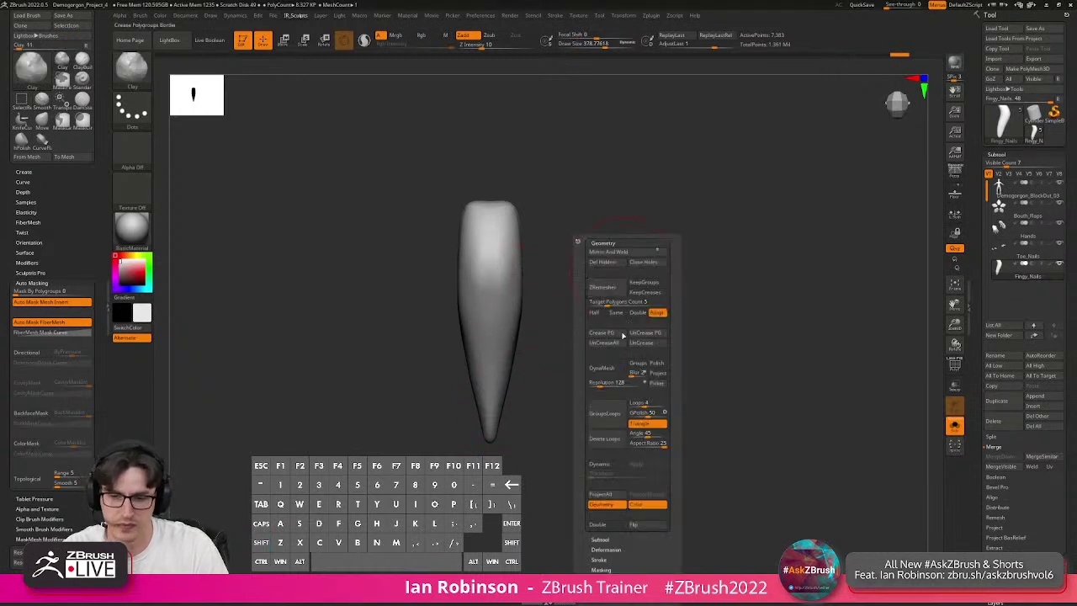
left_click(602, 368)
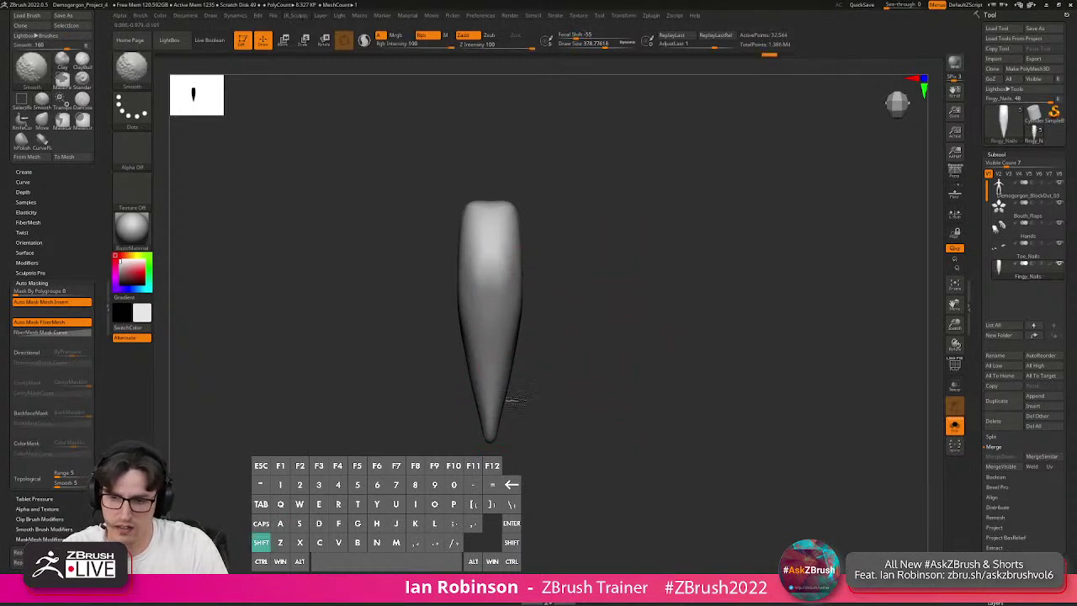
left_click_drag(657, 325, 625, 329)
mouse_move(556, 315)
left_mouse_down()
mouse_move(676, 320)
mouse_move(609, 308)
left_mouse_up()
Reshape the claw's tip and profile with the Move brush at a draw size of about 534.
key("b")
key("b")
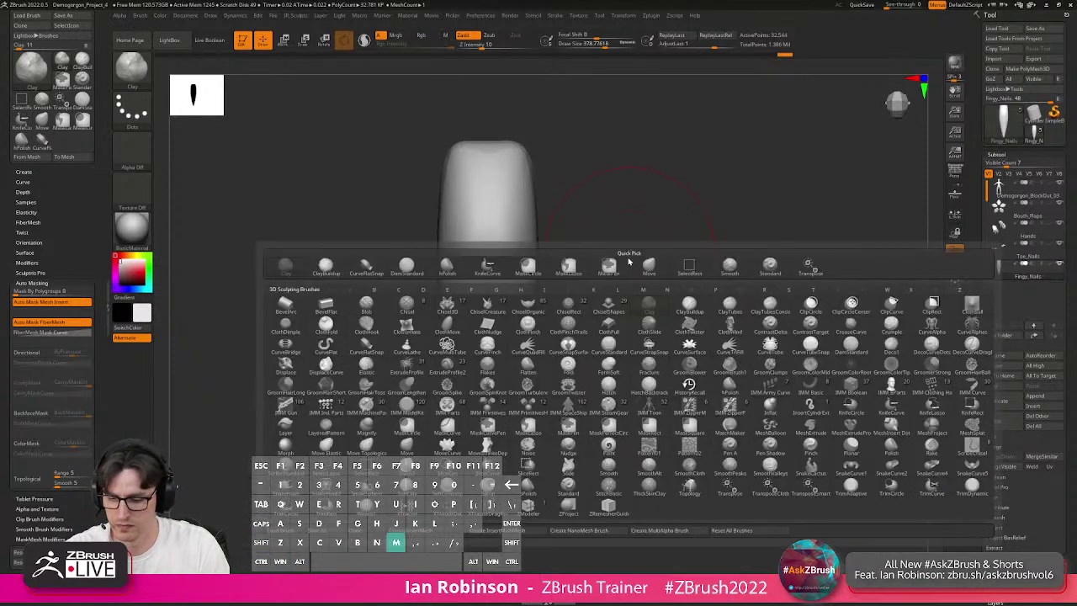
key("m")
key("v")
left_click_drag(515, 443, 556, 351)
left_click_drag(516, 442, 547, 360)
mouse_move(570, 280)
left_mouse_down()
mouse_move(558, 275)
mouse_move(577, 306)
left_mouse_up()
key("s")
left_click_drag(556, 343, 548, 342)
mouse_move(608, 358)
left_mouse_down("alt")
mouse_move(604, 308)
mouse_move(678, 289)
mouse_move(534, 273)
left_mouse_up("alt")
left_click_drag(588, 223, 599, 264)
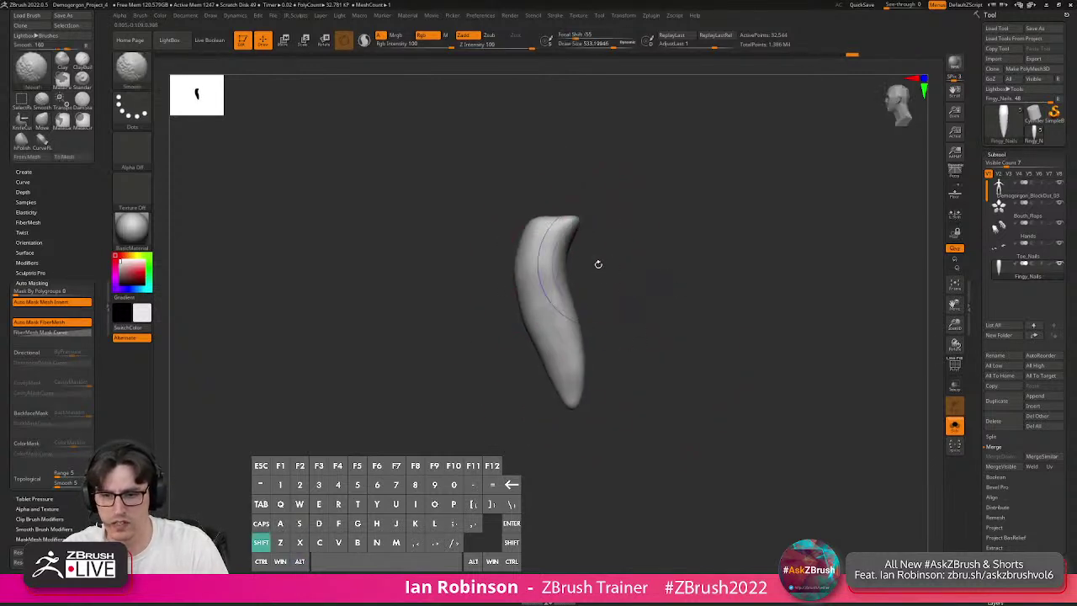
Leave Solo mode and bring the claw to the creature's hand with the Gizmo, aligning it along a finger.
left_click(954, 428)
left_click_drag(764, 399, 670, 287)
mouse_move(735, 316)
left_mouse_down()
mouse_move(712, 233)
mouse_move(746, 272)
mouse_move(687, 269)
left_mouse_up()
key("w")
left_click_drag(592, 279, 432, 291)
left_click_drag(481, 360, 511, 425, "alt")
left_click_drag(535, 380, 579, 360)
left_click_drag(520, 335, 507, 379, "alt")
left_click_drag(473, 422, 451, 436)
left_click_drag(502, 391, 485, 418)
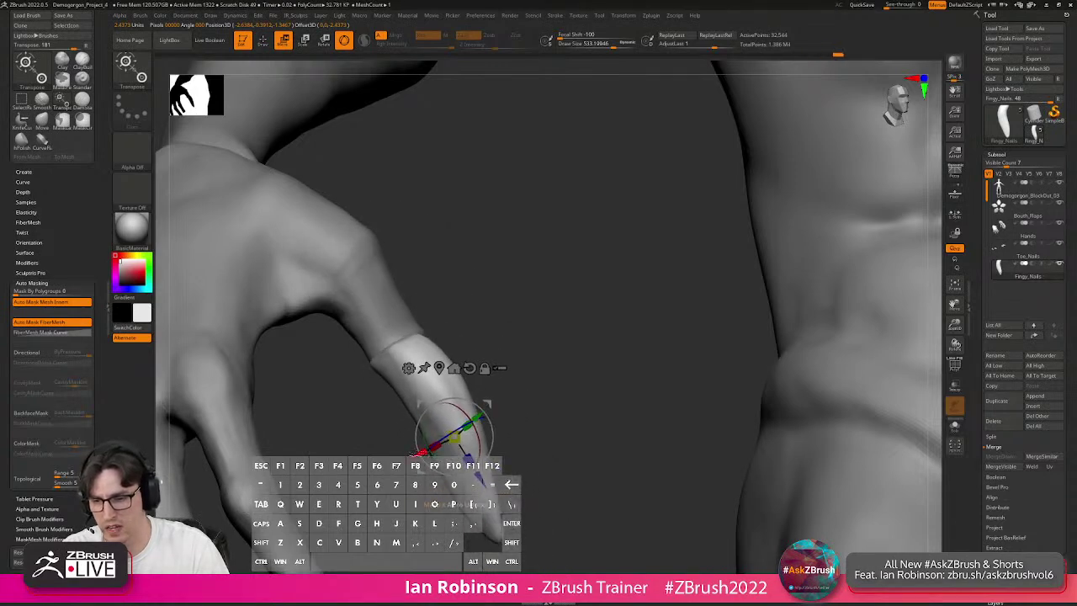
left_click_drag(423, 454, 429, 451)
Scale down, rotate and move the nail with the Gizmo until its base sits against the blunt fingertip.
left_click_drag(557, 313, 531, 351, "alt")
left_click_drag(500, 467, 541, 393)
left_click_drag(493, 348, 472, 419)
left_click_drag(553, 436, 543, 402)
left_click_drag(657, 347, 679, 241)
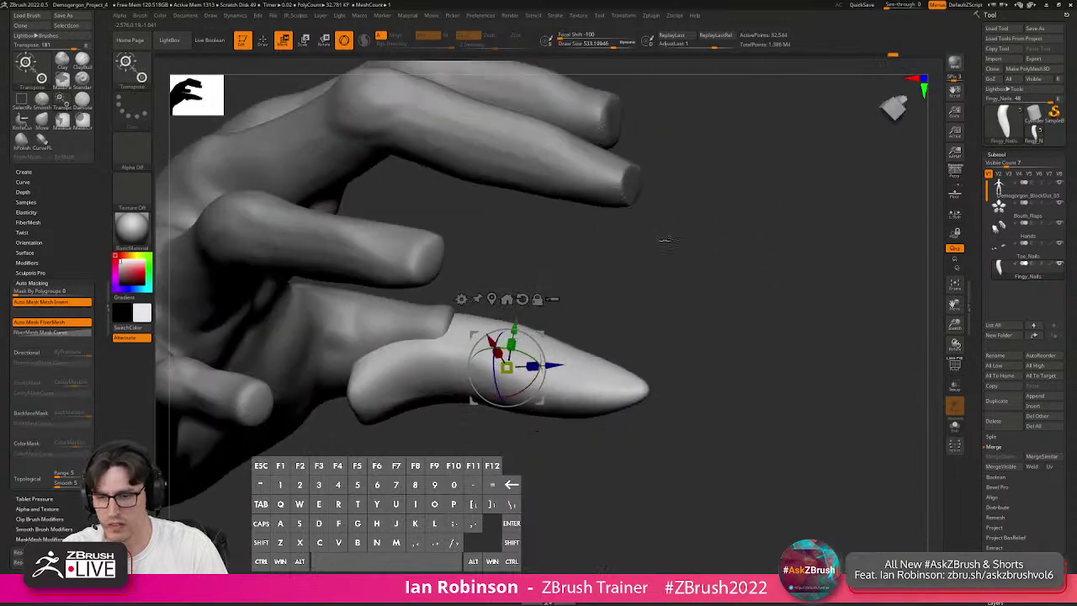
left_click_drag(509, 367, 534, 368)
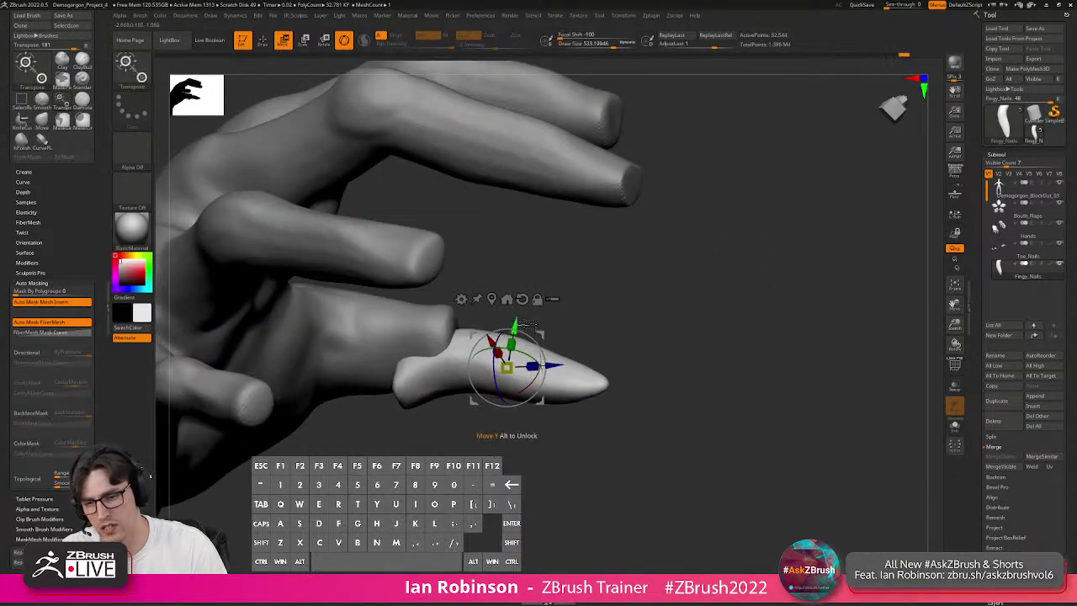
left_click_drag(526, 327, 529, 314)
left_click_drag(564, 351, 551, 355)
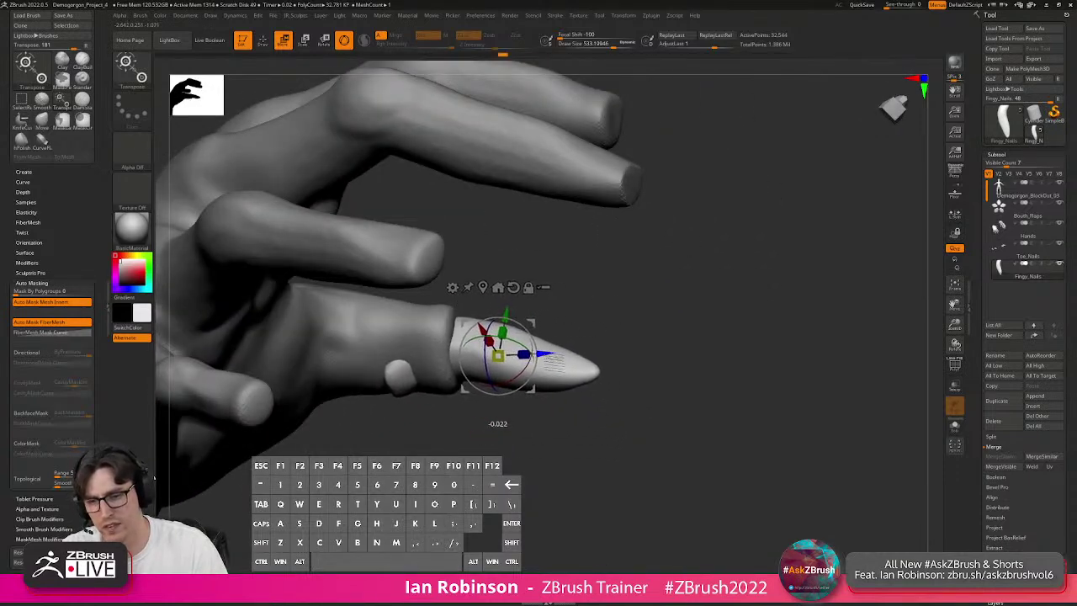
left_click_drag(606, 321, 539, 364)
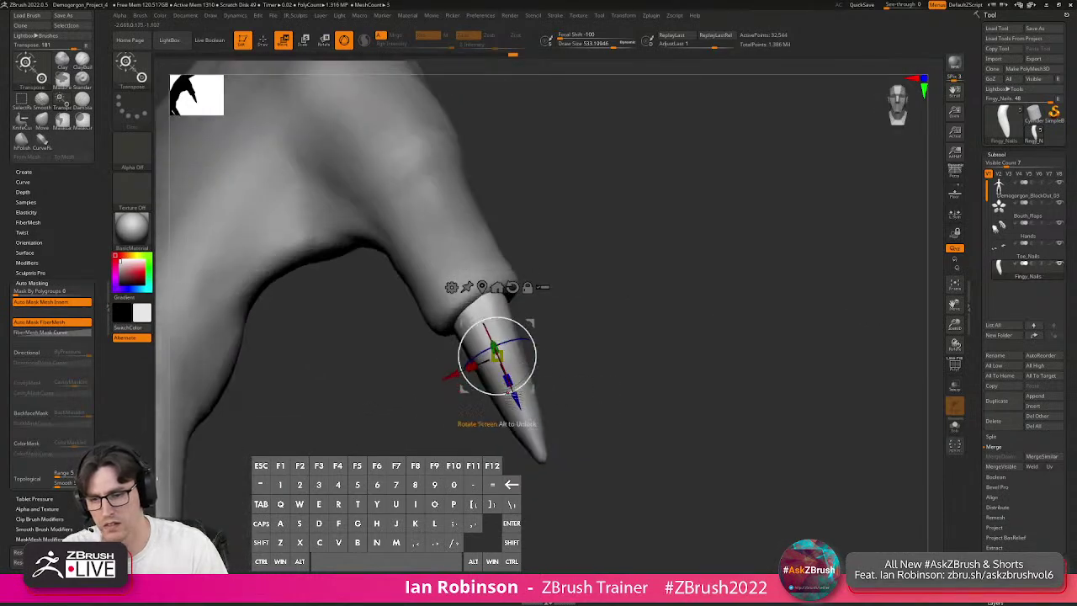
left_click_drag(546, 414, 522, 267)
Isolate the claw, slice its rounded base off flat with the KnifeCurve brush, smooth it and leave Solo mode.
key("q")
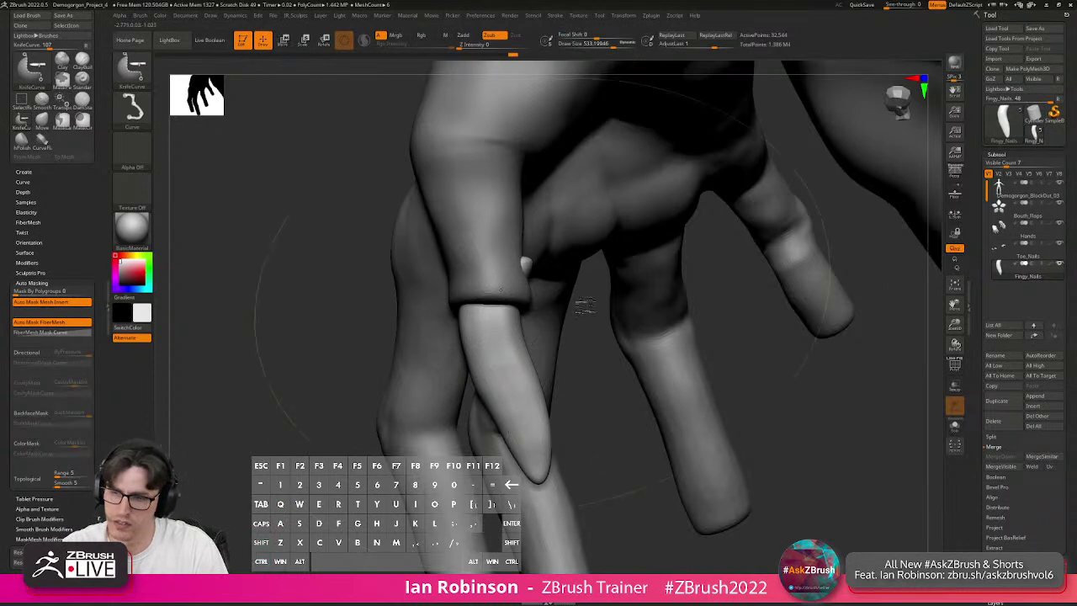
left_click(955, 427)
key("s")
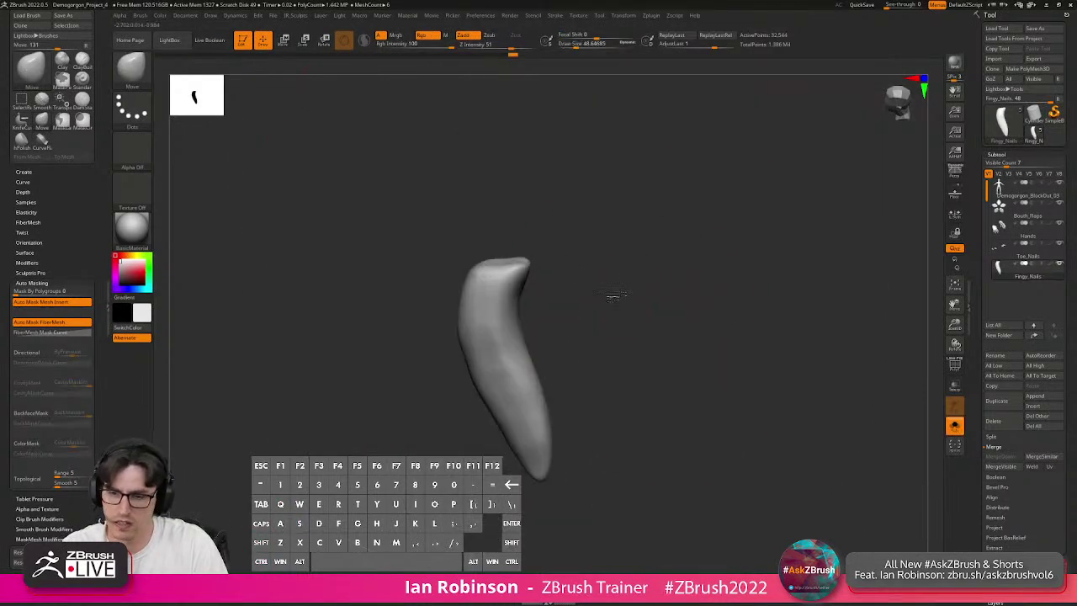
key("ctrl+shift")
mouse_move(380, 281)
left_mouse_down("ctrl+shift")
mouse_move(623, 286)
mouse_move(820, 396)
left_mouse_up("ctrl+shift")
key("shift")
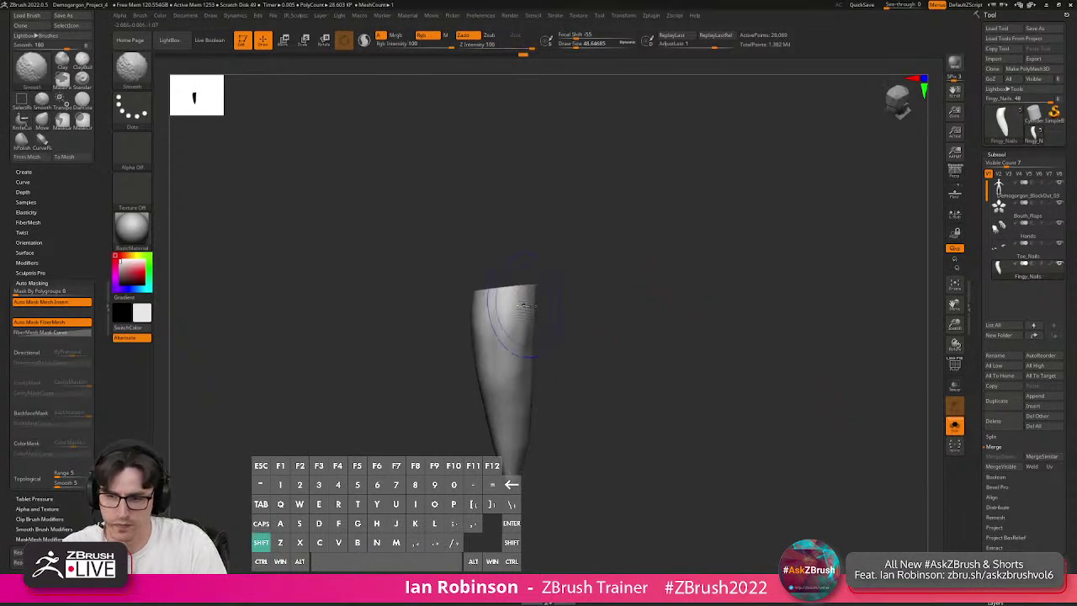
left_click(954, 425)
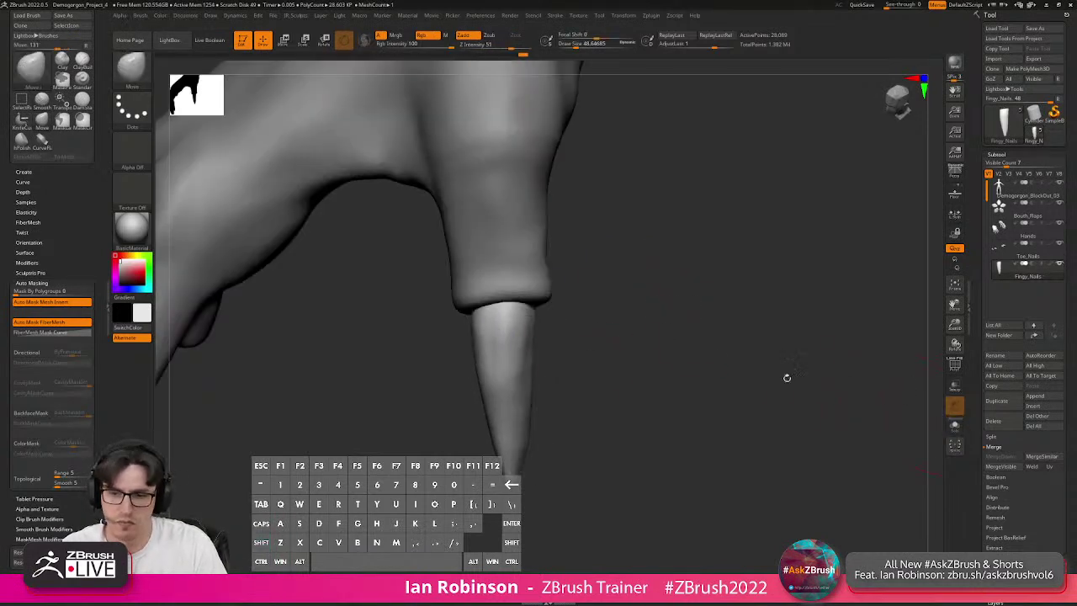
Reposition the trimmed claw with the Gizmo so its flat base sits into the end of the finger.
left_click_drag(589, 358, 530, 373)
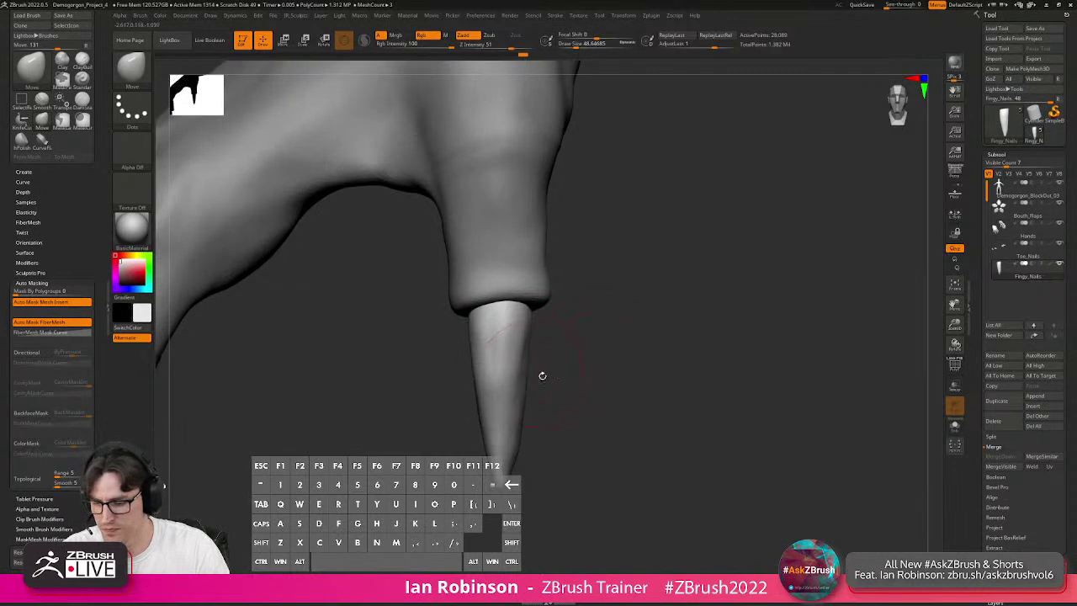
key("w")
mouse_move(499, 417)
left_mouse_down("alt")
mouse_move(502, 334)
mouse_move(539, 318)
left_mouse_up("alt")
key("q")
key("w")
key("q")
left_click_drag(604, 319, 658, 148)
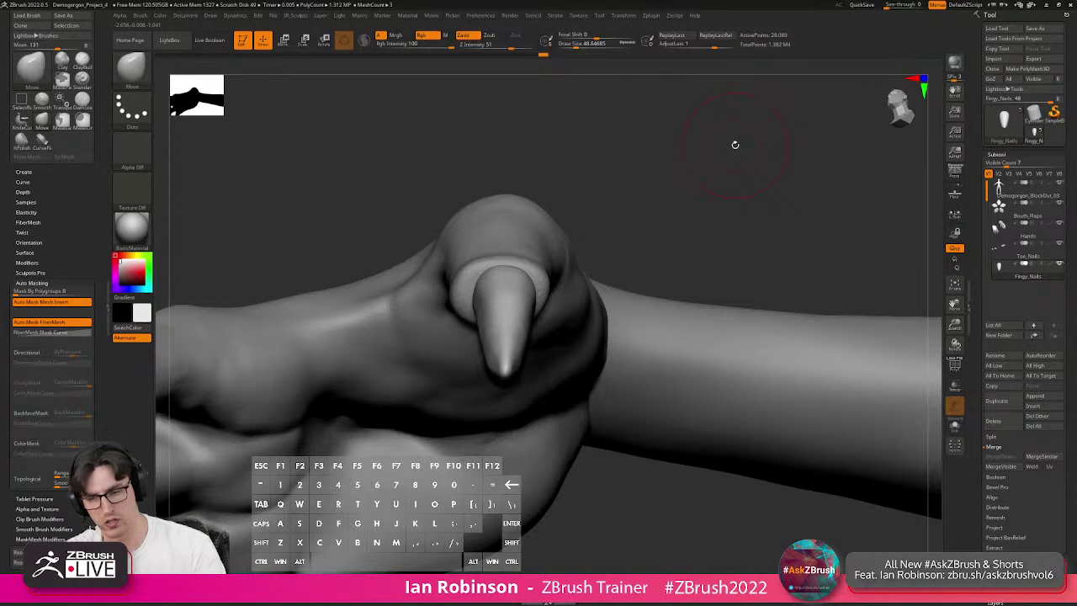
left_click_drag(589, 226, 629, 327)
key("w")
left_click_drag(539, 299, 534, 339)
key("q")
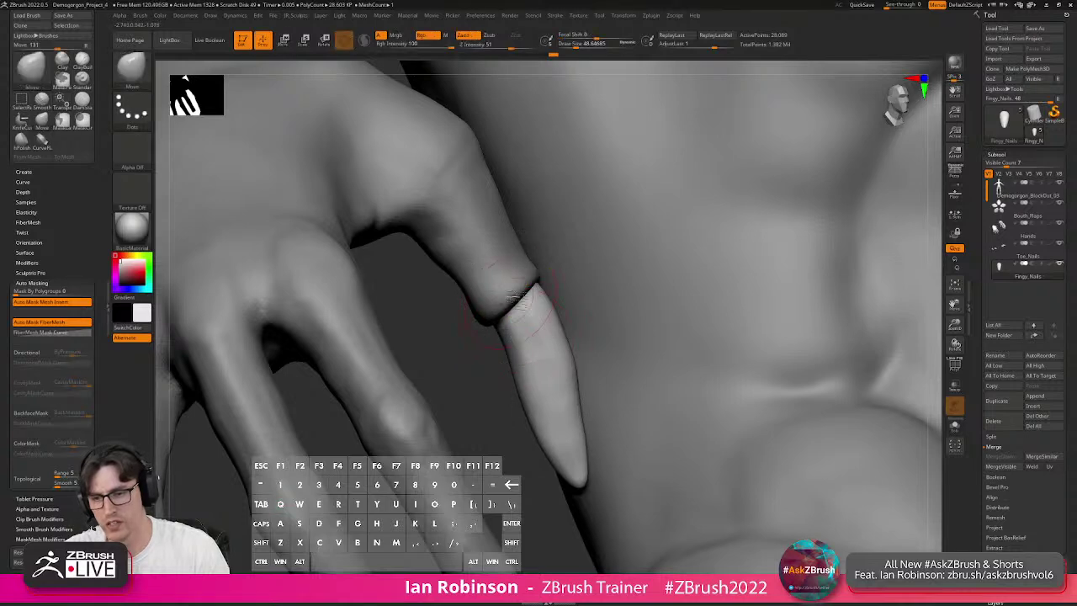
Select the Hands subtool and shape the fingertip around the claw's base with the Move brush, checking the hands in isolation.
left_click(515, 244, "alt")
key("n")
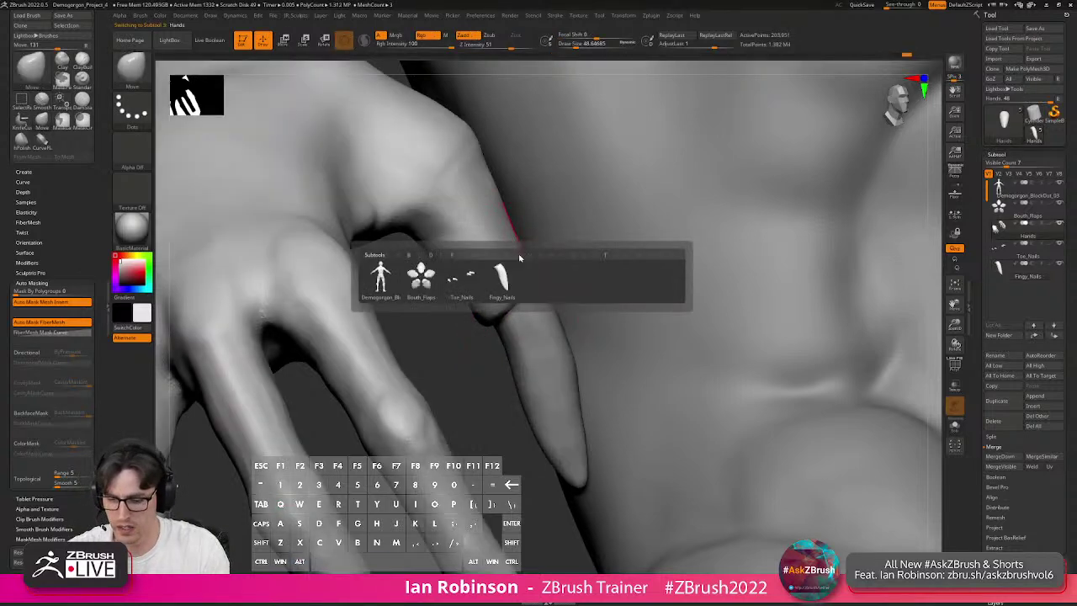
key("b")
key("m")
key("v")
key("s")
mouse_move(547, 242)
left_mouse_down()
mouse_move(560, 243)
mouse_move(533, 226)
left_mouse_up()
key("s")
left_click_drag(561, 261, 548, 261)
mouse_move(378, 277)
left_mouse_down()
mouse_move(439, 330)
mouse_move(418, 337)
mouse_move(428, 335)
mouse_move(450, 395)
mouse_move(403, 398)
left_mouse_up()
key("s")
left_click_drag(581, 325, 414, 274)
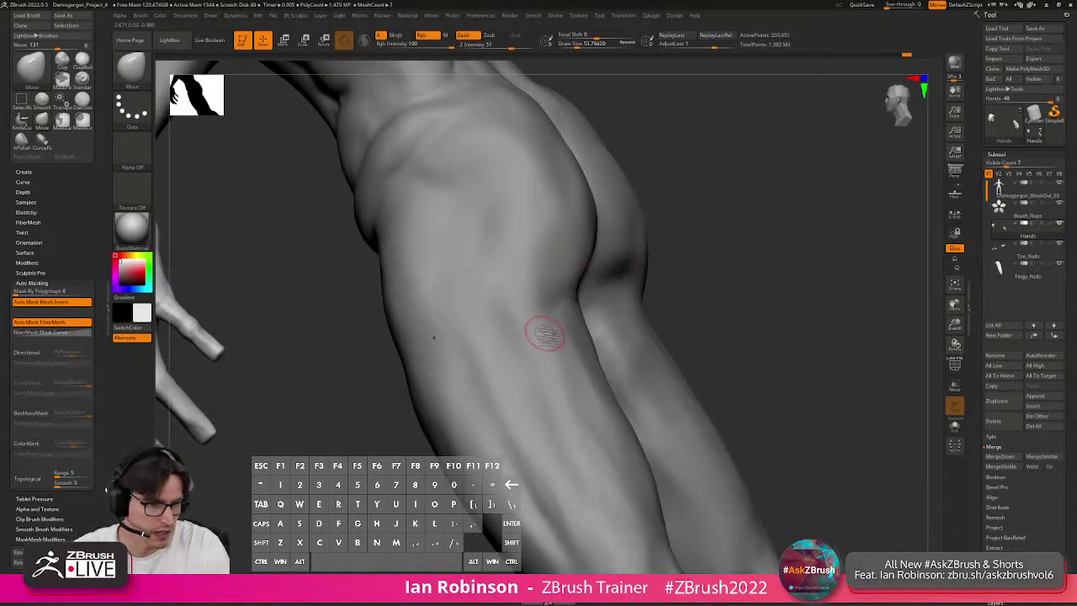
right_click_drag(554, 340, 690, 286)
right_click_drag(372, 399, 509, 400)
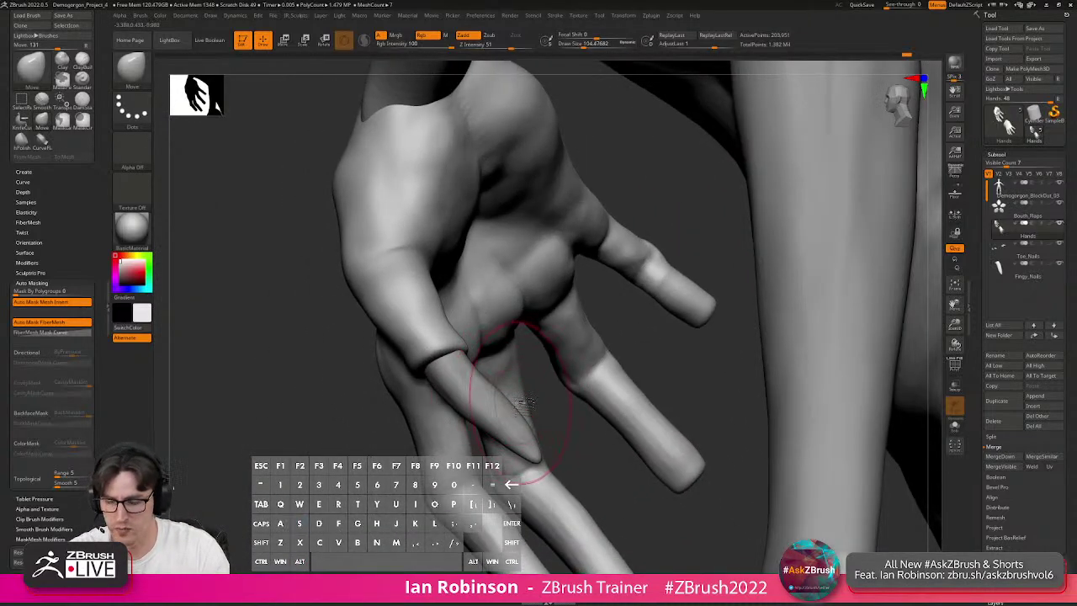
left_click(955, 425)
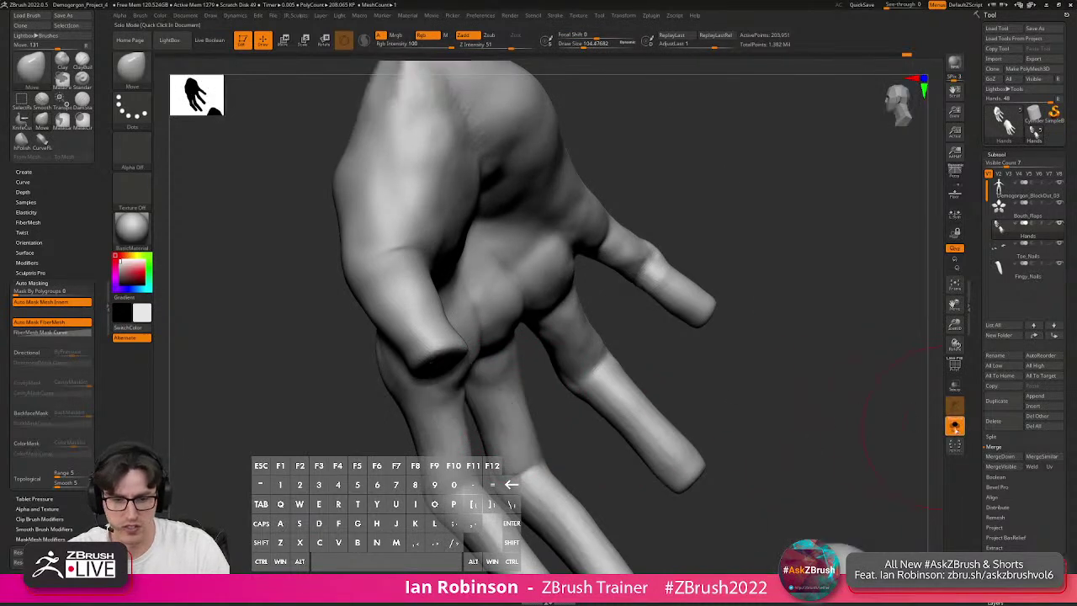
left_click(957, 429)
Isolate the Fingy_Nails subtool and flatten the claw's sides with the hPolish brush, smoothing near the tip.
left_click(511, 422, "alt")
left_click(956, 427)
mouse_move(758, 422)
right_mouse_down()
mouse_move(679, 441)
mouse_move(613, 387)
right_mouse_up()
key("b")
left_click(626, 379)
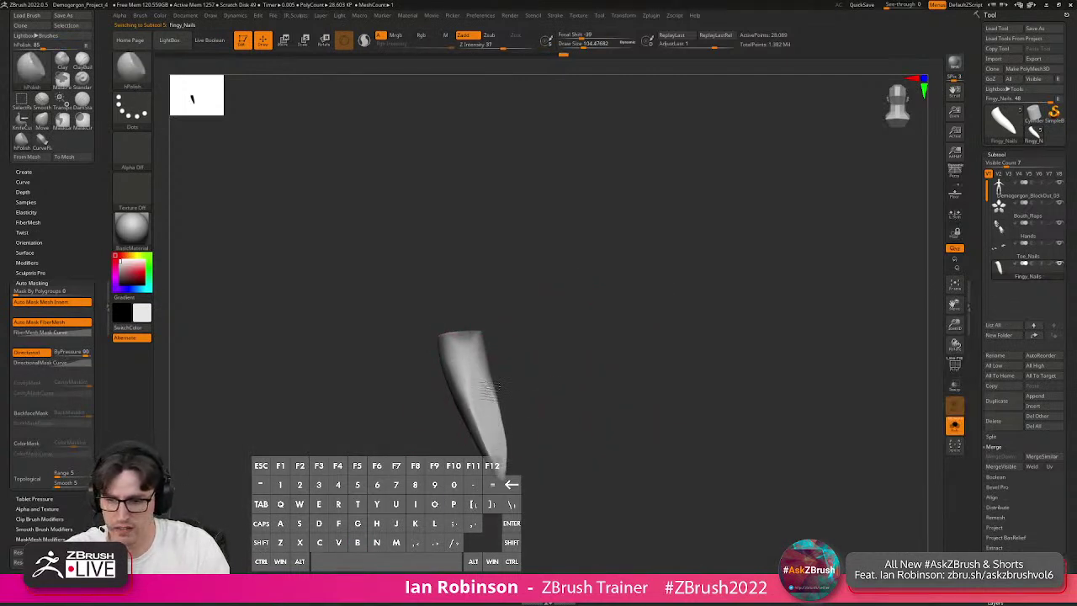
left_click_drag(484, 344, 489, 373)
right_click_drag(480, 379, 510, 386)
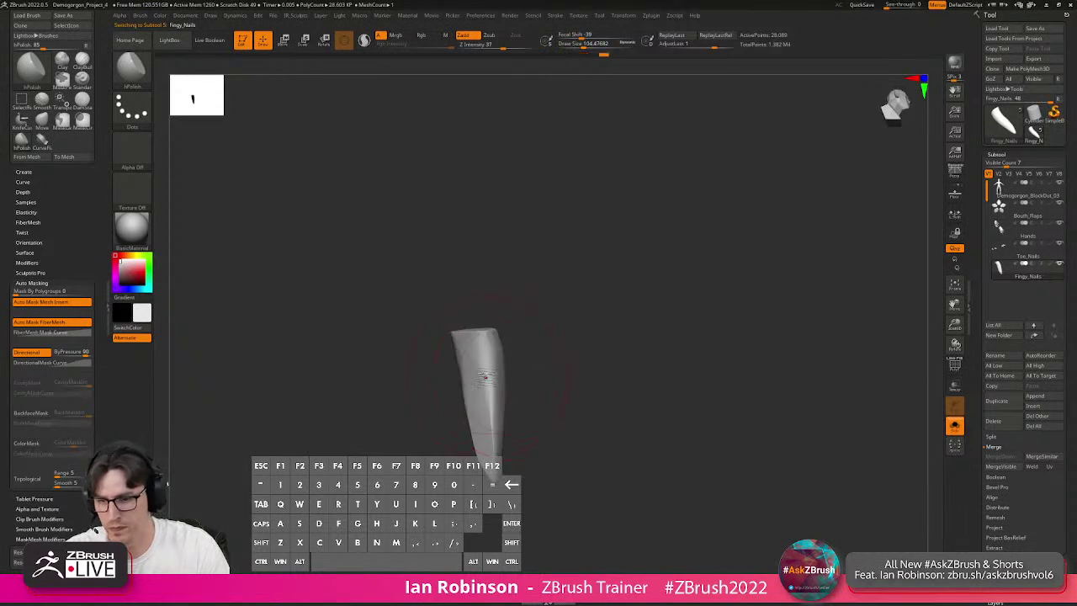
left_click_drag(490, 441, 496, 457)
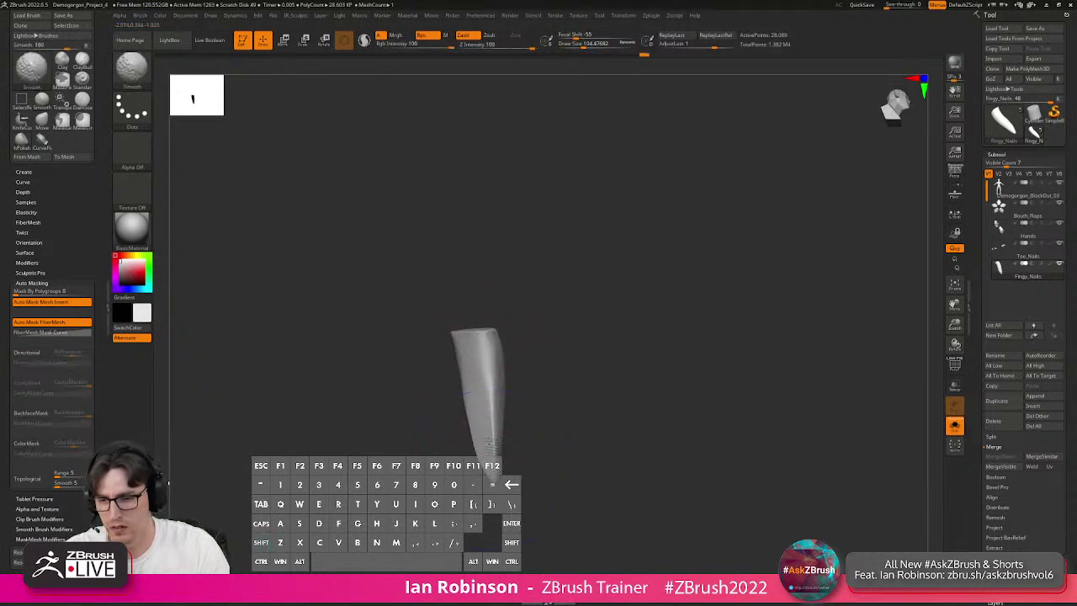
left_click_drag(616, 356, 673, 357)
left_click_drag(486, 429, 492, 443, "shift")
mouse_move(600, 394)
left_mouse_down()
mouse_move(569, 396)
mouse_move(596, 393)
left_mouse_up()
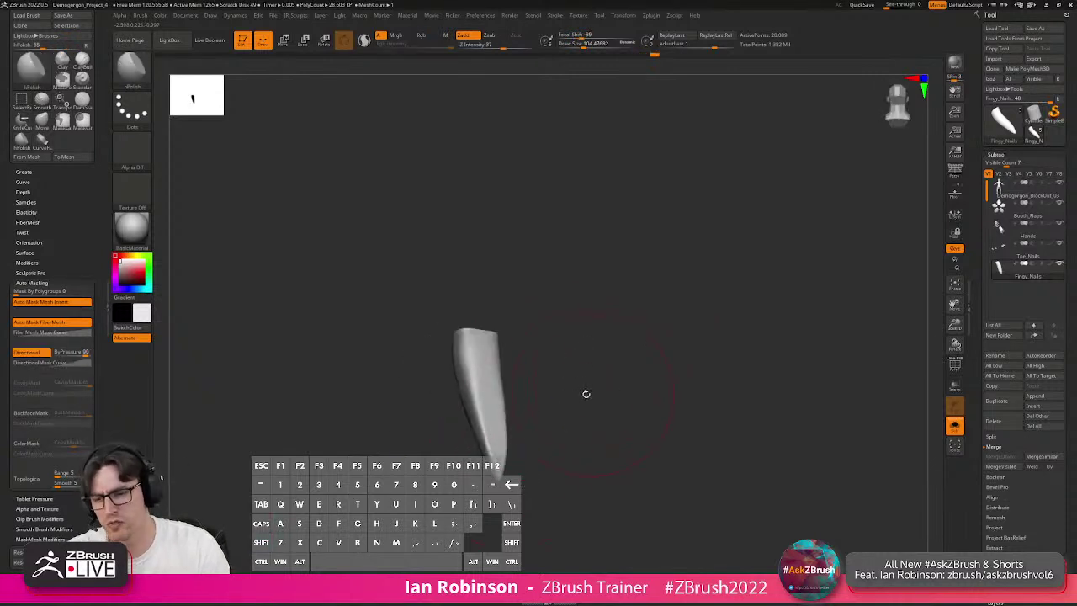
Polish and smooth the claw's remaining sides down to the tip, and leave Solo mode.
key("shift")
left_click_drag(513, 312, 501, 420)
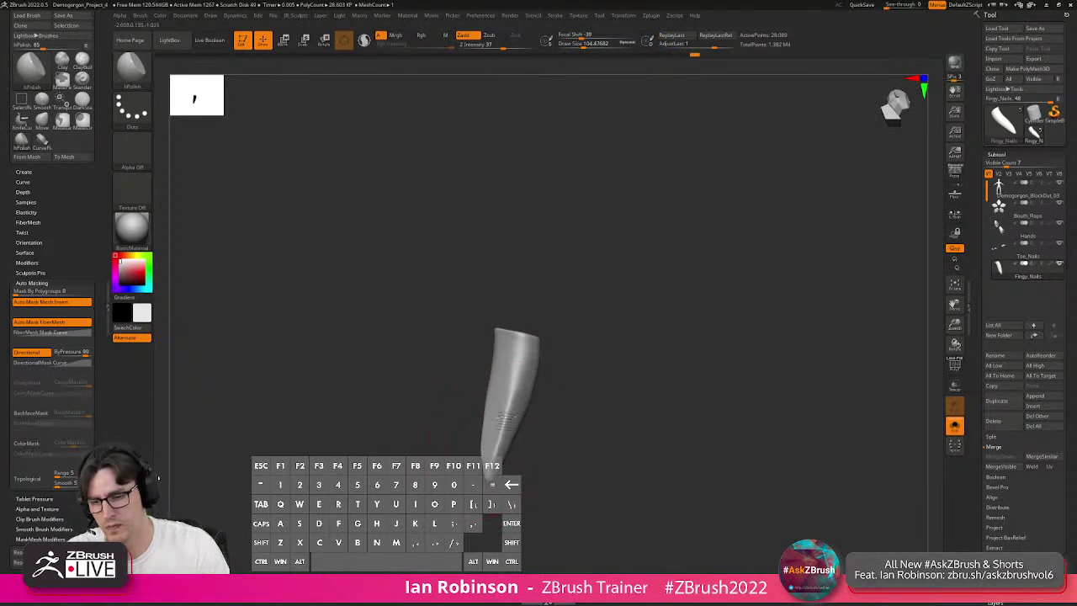
key("shift")
left_click_drag(653, 337, 592, 344)
key("shift")
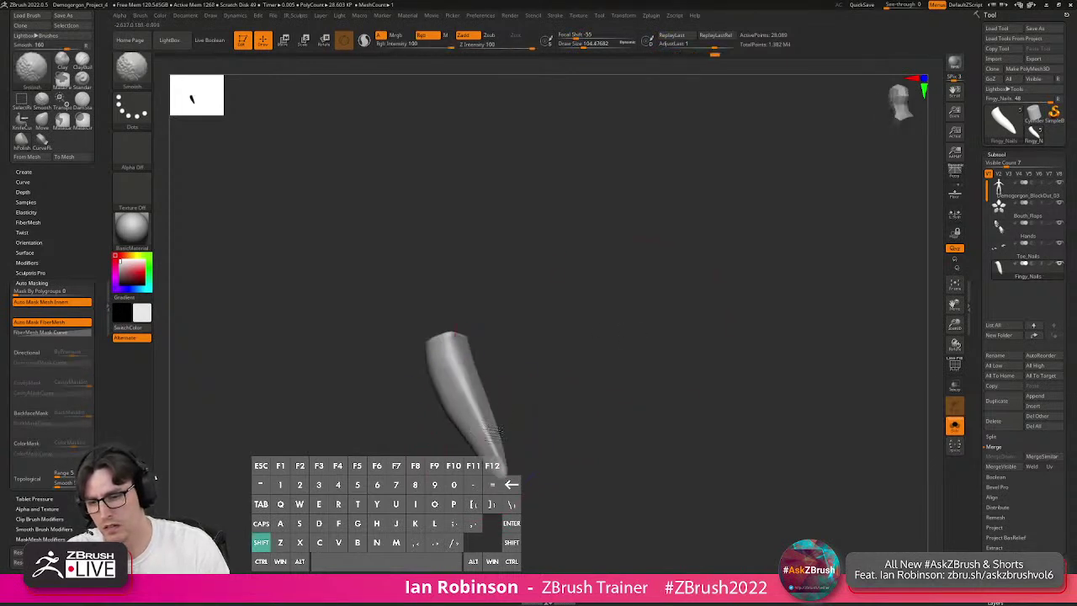
mouse_move(529, 438)
left_mouse_down()
mouse_move(505, 453)
mouse_move(514, 458)
left_mouse_up()
key("shift")
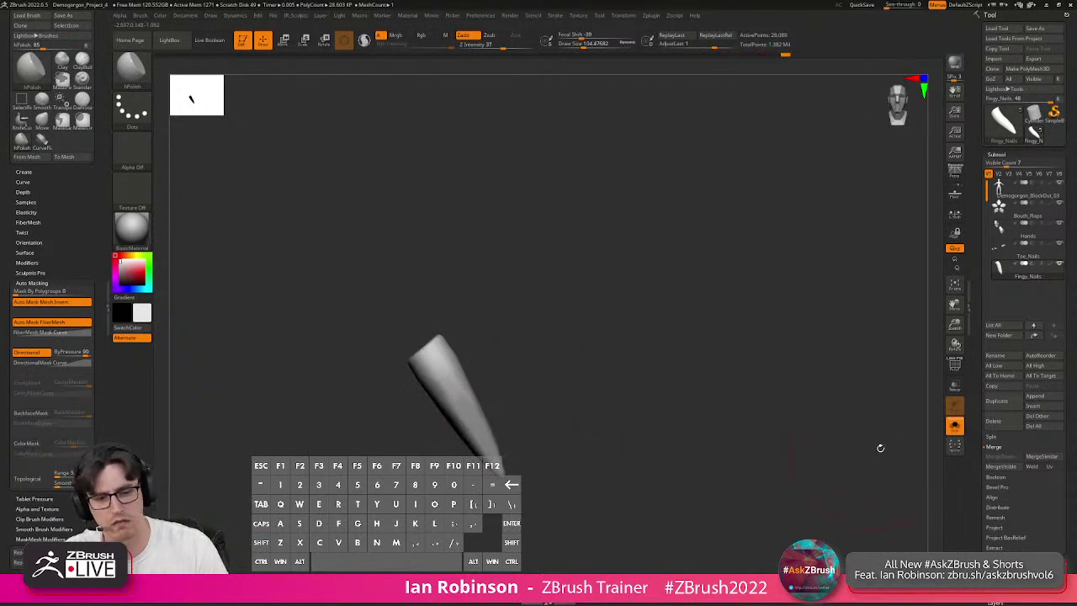
left_click_drag(499, 438, 433, 383, "shift")
key("shift")
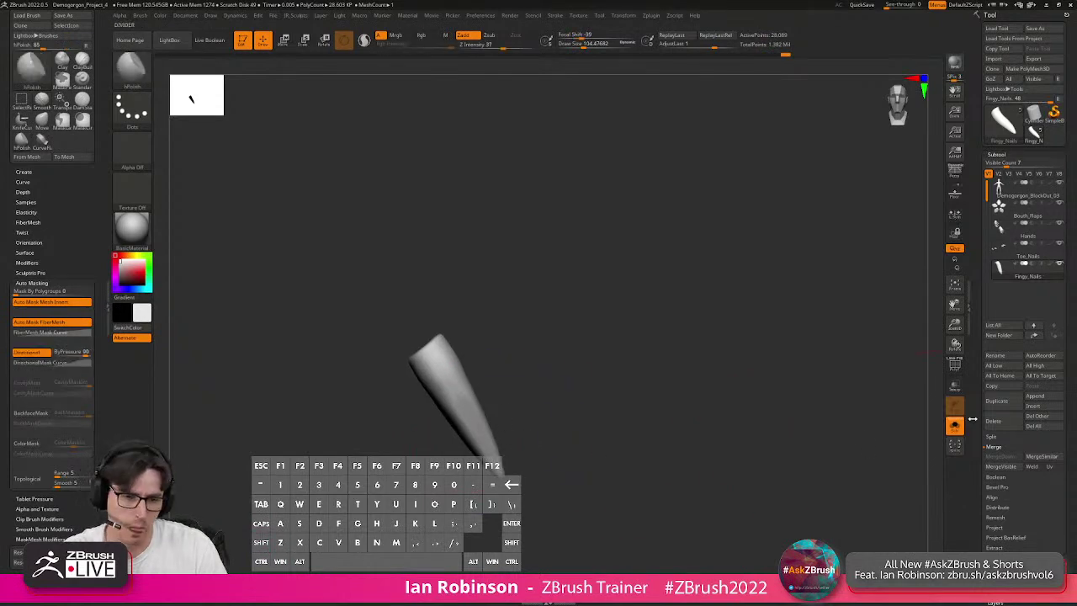
left_click(951, 432)
Inflate the claw with the Gizmo and nudge it so its base fits snugly against the fingertip.
left_click_drag(686, 412, 572, 371)
left_click_drag(508, 335, 428, 346)
key("w")
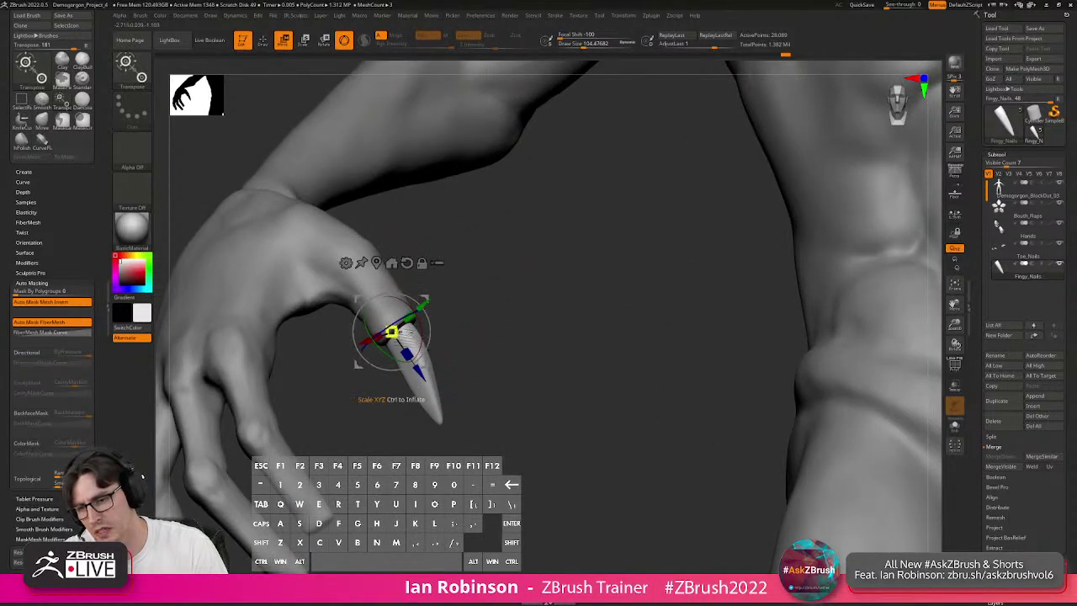
left_click_drag(443, 332, 501, 303, "alt")
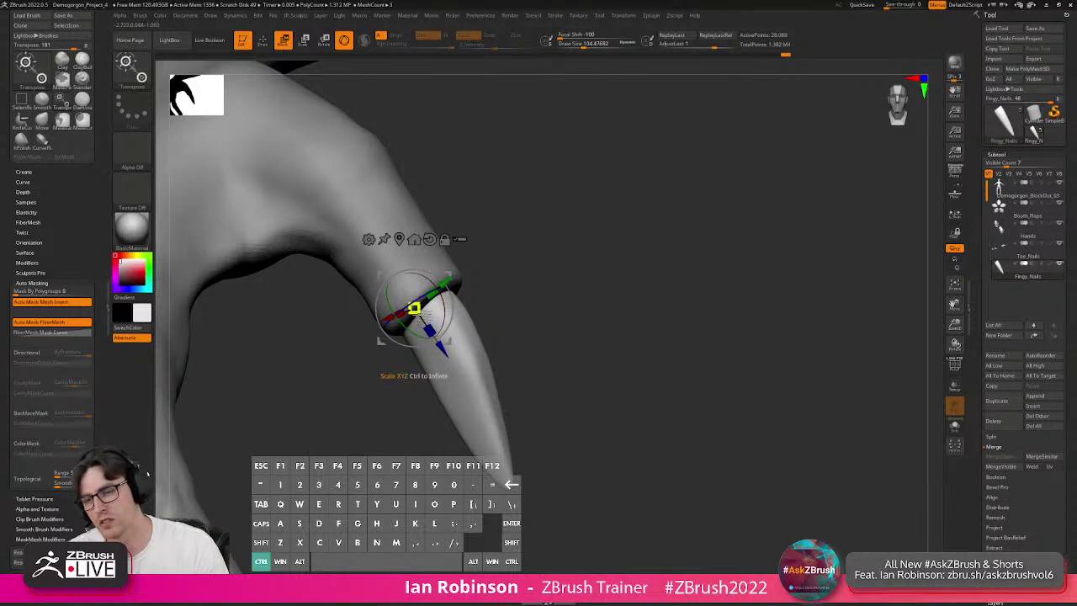
left_click_drag(415, 309, 448, 341, "ctrl")
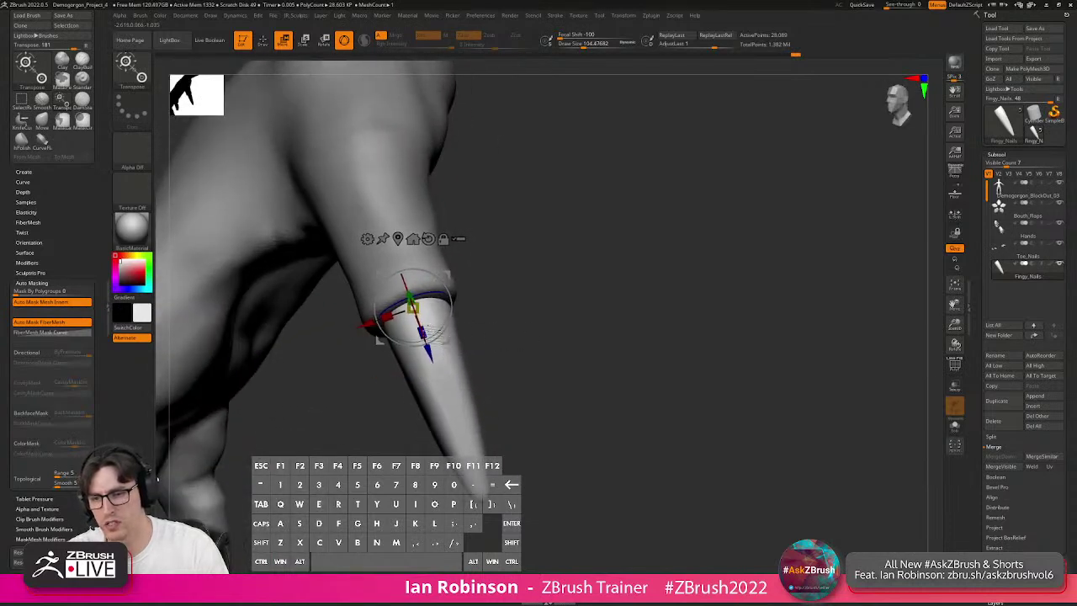
left_click_drag(370, 325, 365, 326)
key("q")
right_click_drag(514, 332, 488, 334, "ctrl")
mouse_move(488, 334)
left_mouse_down()
mouse_move(526, 335)
mouse_move(460, 343)
mouse_move(497, 367)
left_mouse_up()
Duplicate the claw within Fingy_Nails using the Gizmo and bring the copy over to the neighbouring finger.
key("w")
left_click_drag(395, 320, 296, 361, "ctrl")
left_click_drag(429, 372, 446, 324)
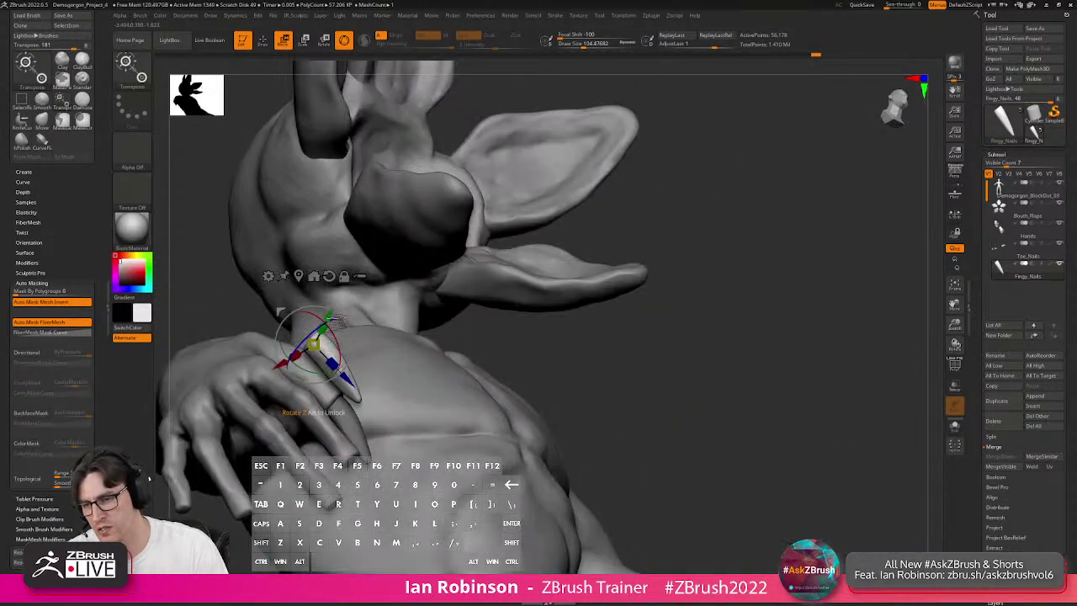
left_click_drag(330, 316, 308, 364)
left_click_drag(324, 430, 369, 483)
Move and rotate the copied claw with the Gizmo until its base lines up with the second fingertip.
right_click_drag(483, 451, 397, 384)
left_click_drag(298, 354, 281, 364)
right_click_drag(397, 351, 393, 290)
left_click_drag(321, 292, 328, 277)
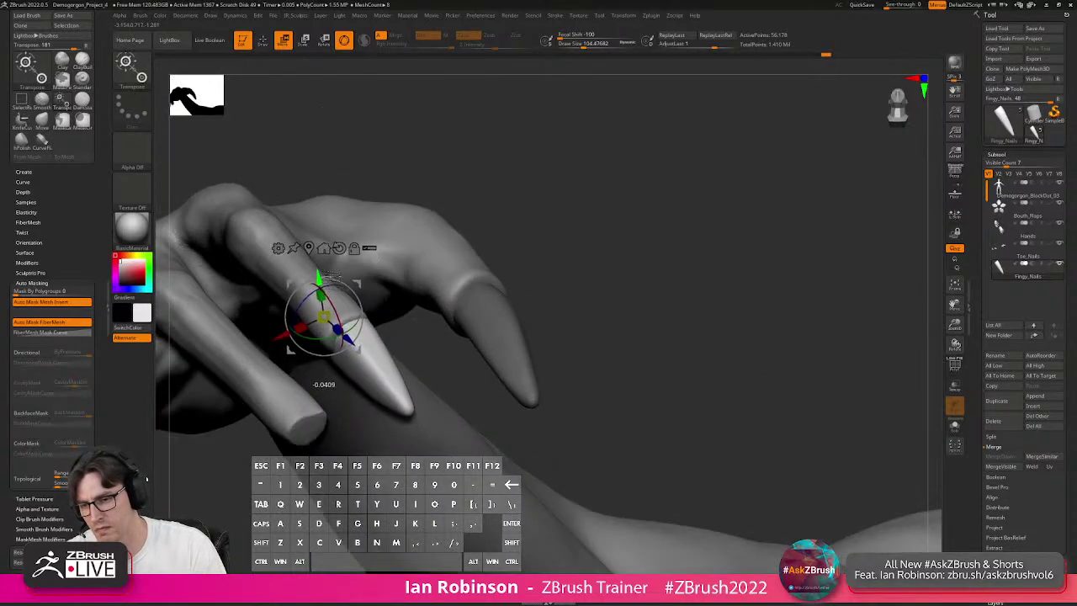
right_click_drag(347, 297, 360, 280)
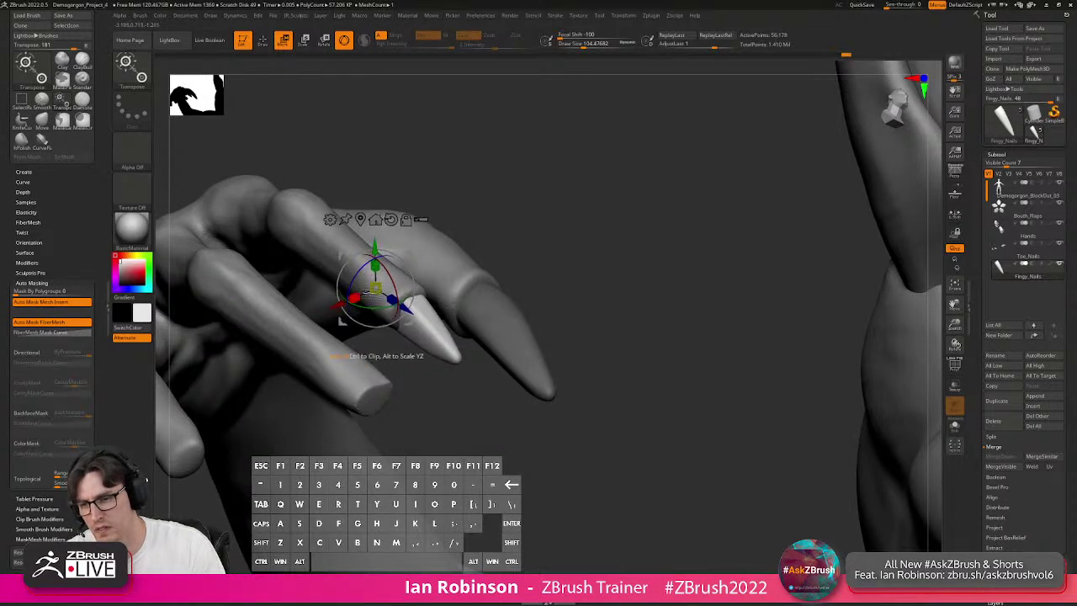
left_click_drag(350, 327, 362, 362)
left_click_drag(340, 309, 374, 364)
mouse_move(463, 394)
left_mouse_down()
mouse_move(505, 387)
mouse_move(466, 393)
left_mouse_up()
Duplicate the claw again and align the copy with the tip of the middle finger.
key("ctrl")
mouse_move(383, 431)
left_mouse_down("ctrl")
mouse_move(334, 392)
mouse_move(387, 406)
mouse_move(435, 397)
mouse_move(301, 411)
mouse_move(312, 385)
mouse_move(373, 380)
mouse_move(440, 349)
mouse_move(370, 358)
mouse_move(475, 365)
mouse_move(411, 369)
left_mouse_up("ctrl")
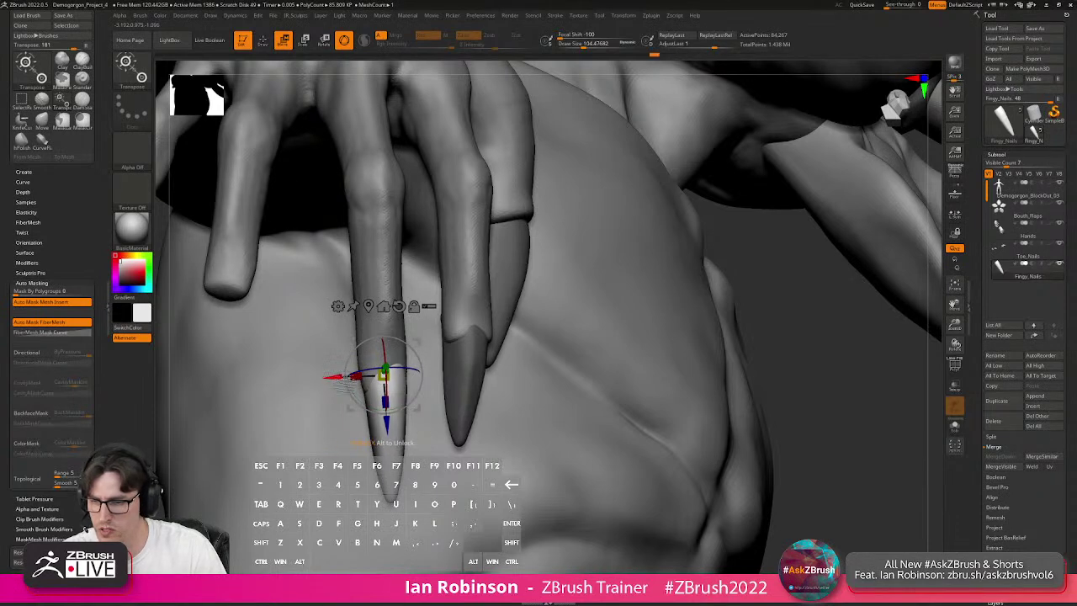
left_click_drag(345, 383, 589, 428)
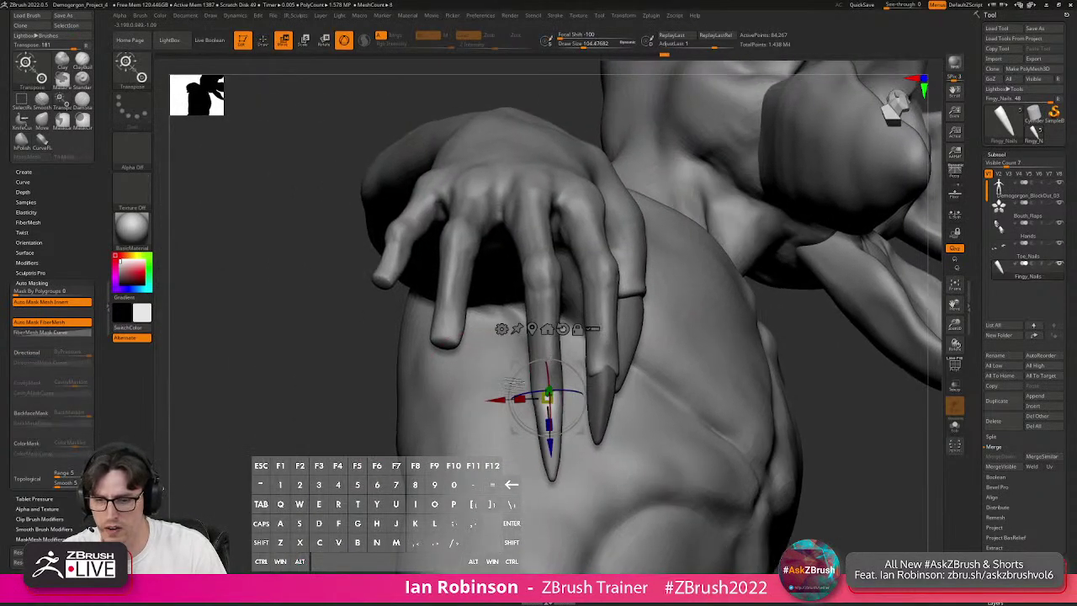
Duplicate the claw onto the fourth finger and rotate and move the copy to follow the finger's direction.
key("ctrl")
left_click(470, 425, "ctrl")
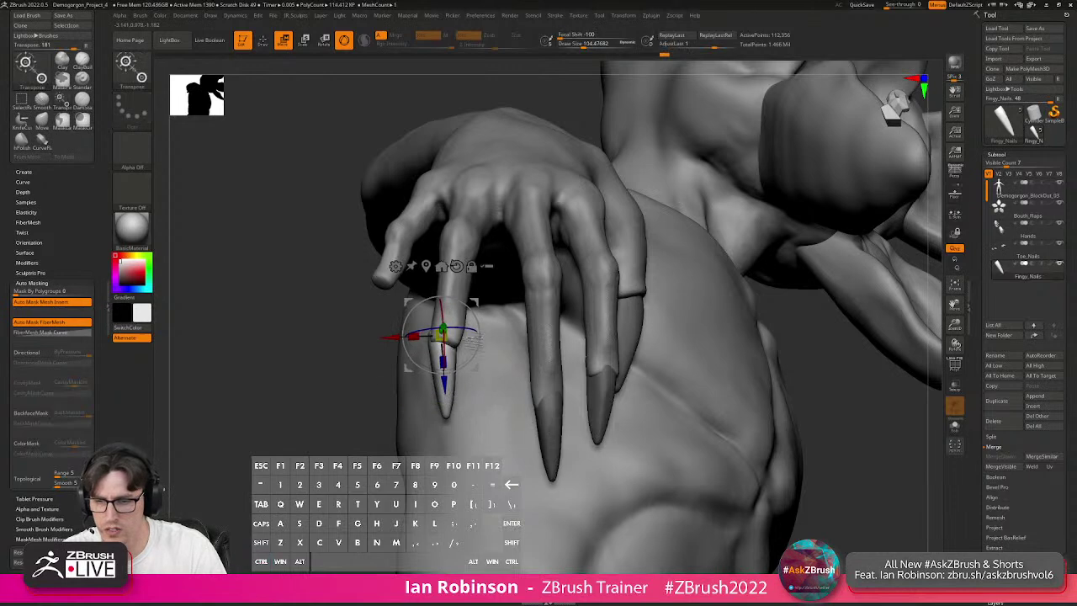
left_click_drag(486, 347, 501, 333)
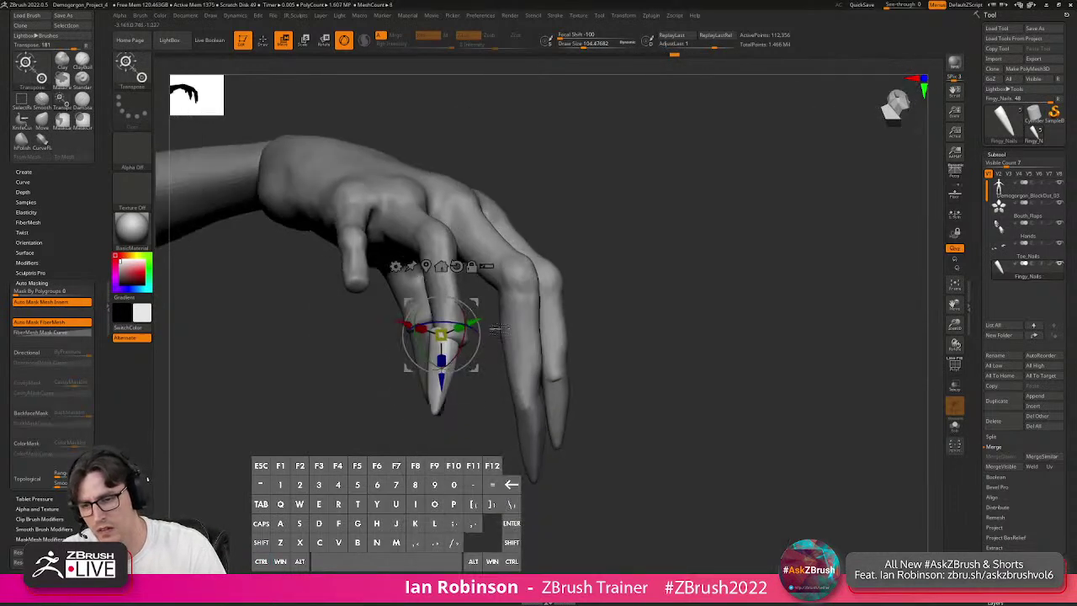
right_click_drag(437, 350, 404, 326, "ctrl")
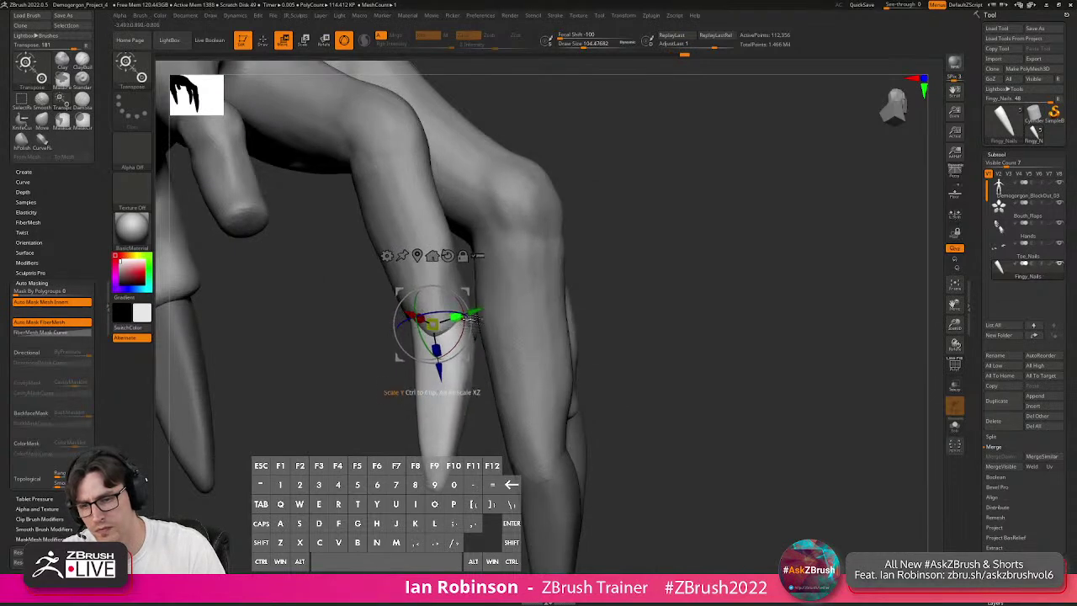
left_click_drag(608, 306, 673, 271)
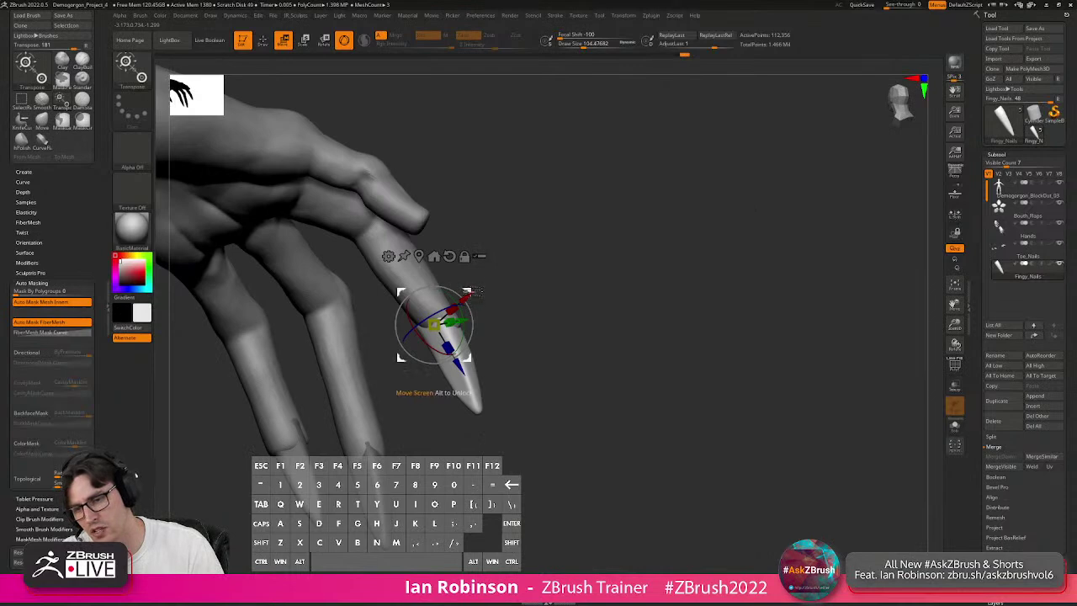
left_click_drag(530, 287, 551, 313)
left_click_drag(472, 294, 444, 313)
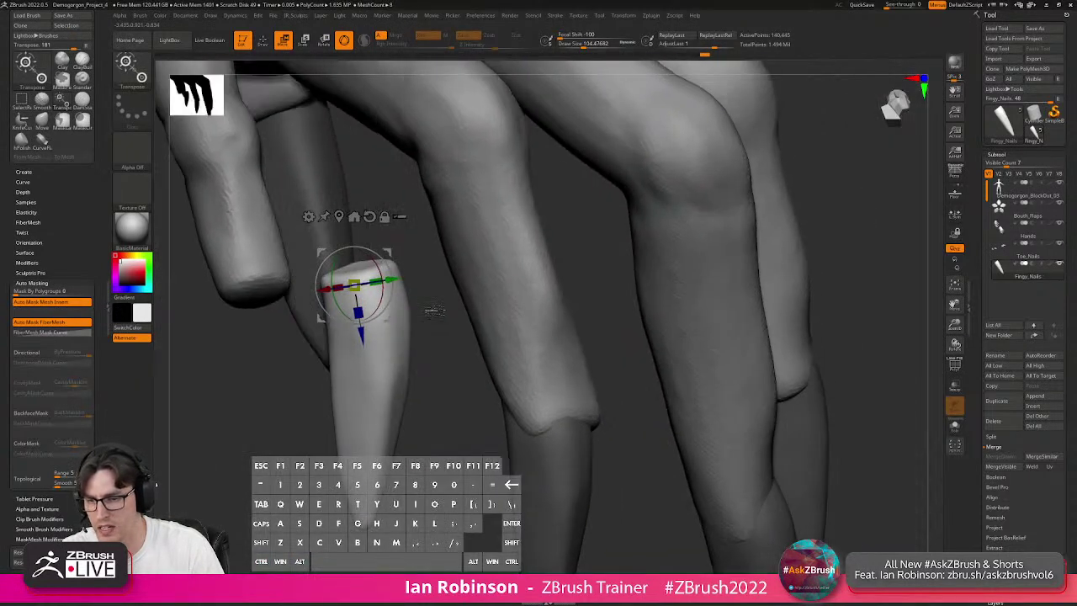
Move and rotate the fifth claw with the Gizmo so its base meets the tip of the smallest finger.
left_click_drag(366, 284, 347, 290)
left_click_drag(431, 327, 259, 345)
left_click_drag(337, 324, 480, 319)
left_click_drag(368, 305, 361, 327)
right_click_drag(362, 327, 388, 312)
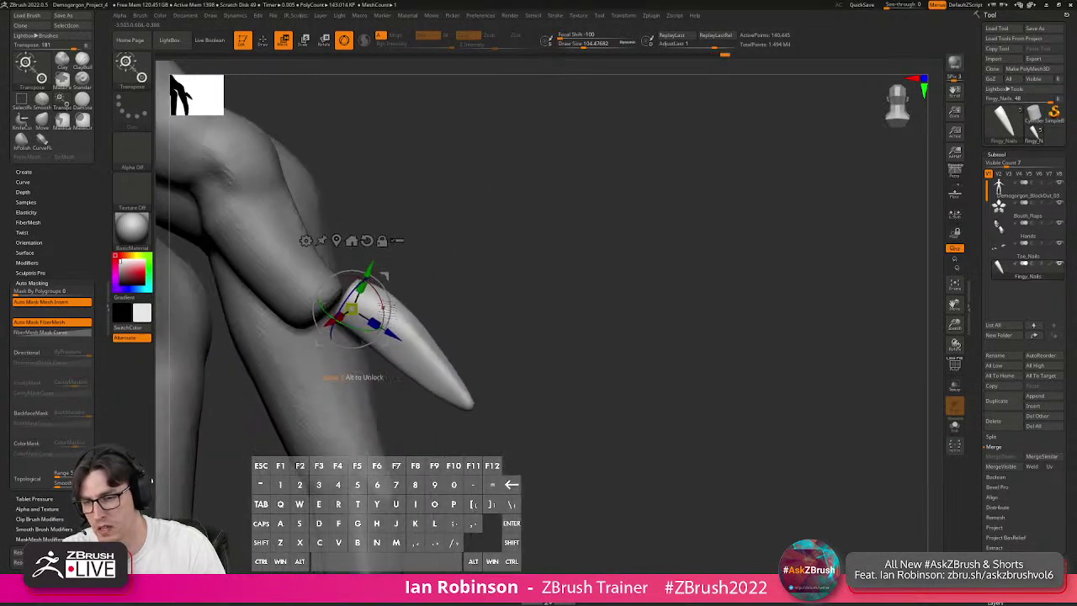
left_click_drag(384, 276, 384, 308)
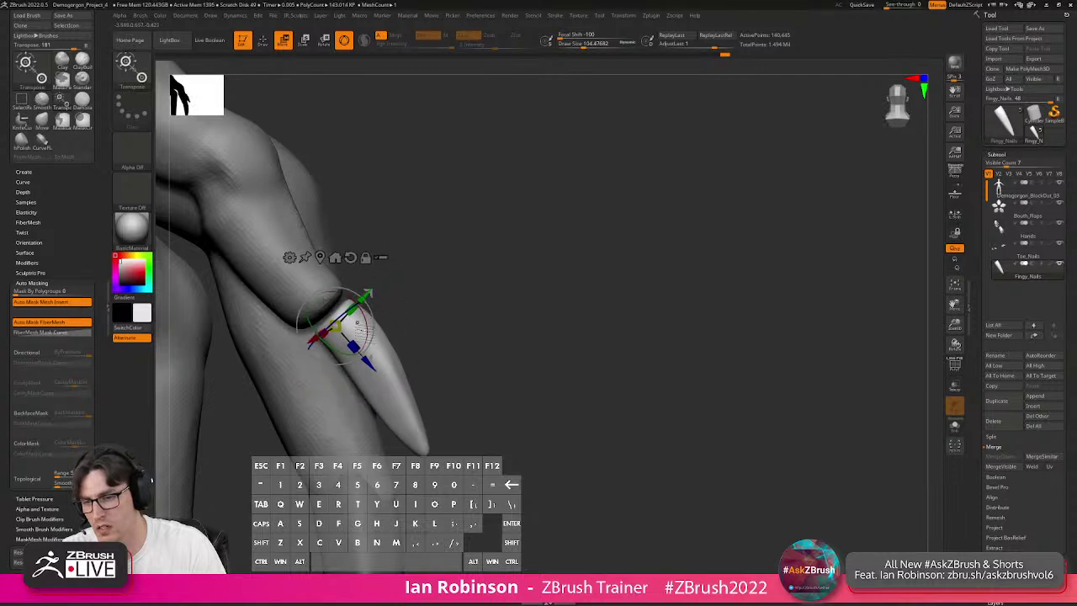
right_click_drag(351, 345, 365, 331)
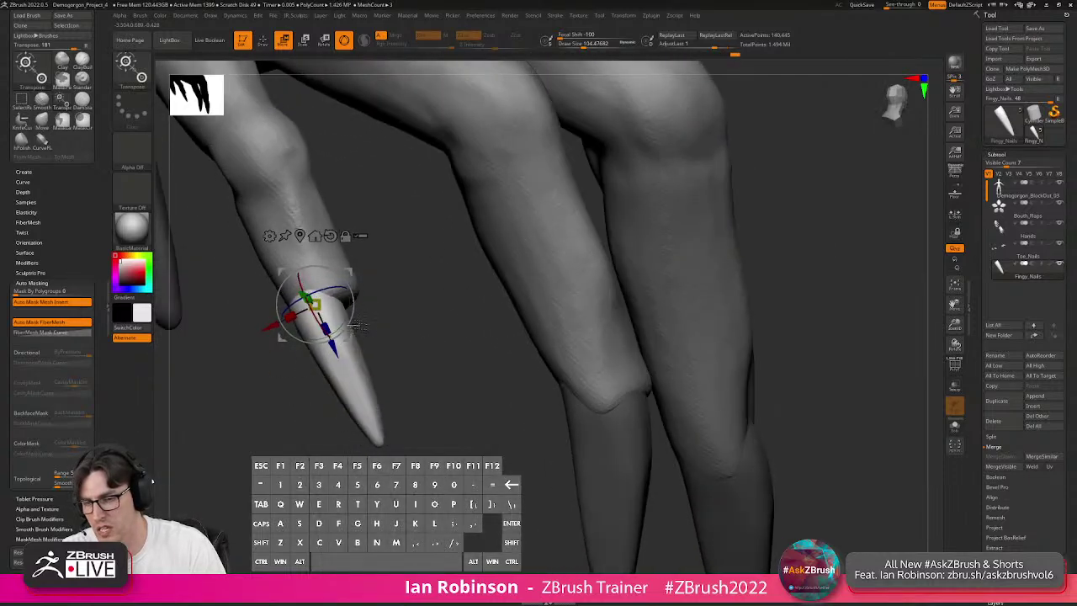
Fine-tune the last claw's position with the Gizmo so its base sits snugly on the smallest fingertip.
left_click_drag(270, 323, 392, 314)
key("q")
mouse_move(443, 342)
right_mouse_down("alt")
mouse_move(392, 300)
mouse_move(618, 291)
mouse_move(598, 259)
mouse_move(585, 334)
right_mouse_up("alt")
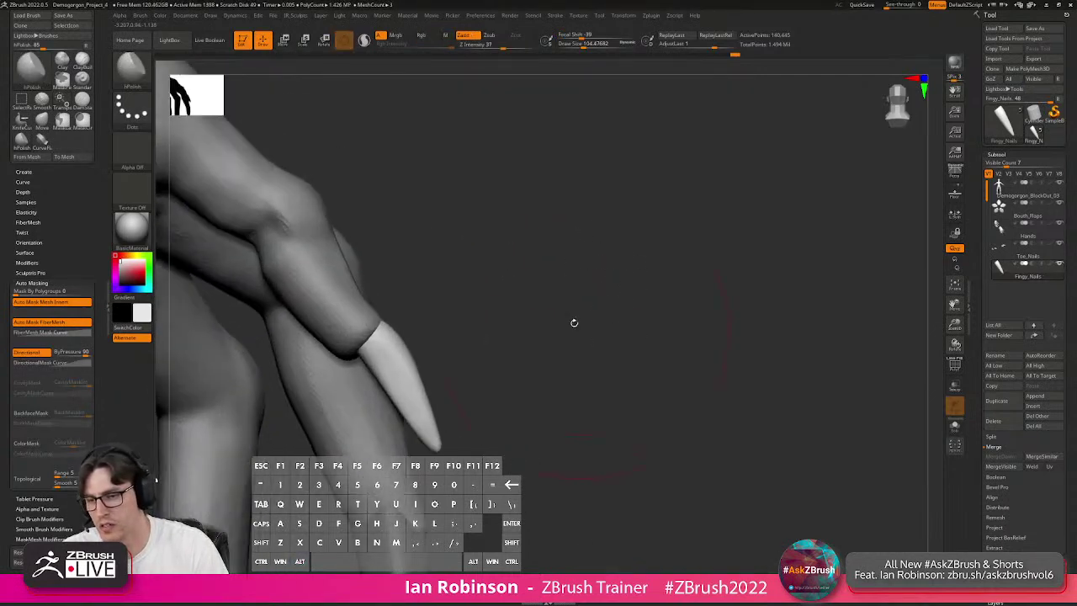
key("w")
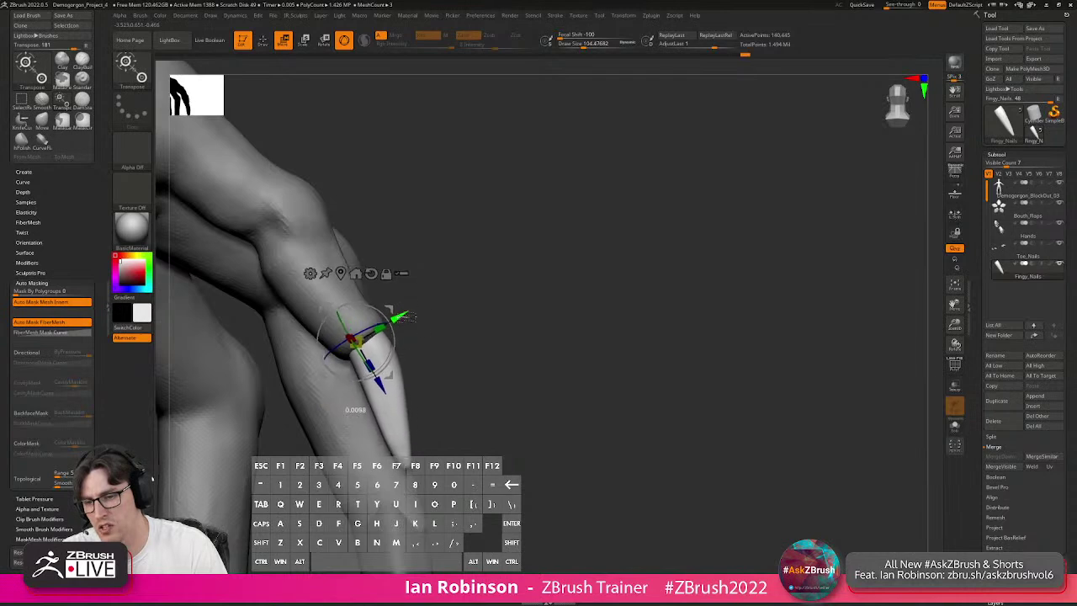
key("q")
mouse_move(409, 317)
right_mouse_down("alt")
mouse_move(462, 274)
mouse_move(590, 303)
right_mouse_up("alt")
mouse_move(680, 312)
right_mouse_down("alt")
mouse_move(629, 287)
mouse_move(629, 308)
mouse_move(534, 321)
mouse_move(577, 308)
mouse_move(571, 398)
right_mouse_up("alt")
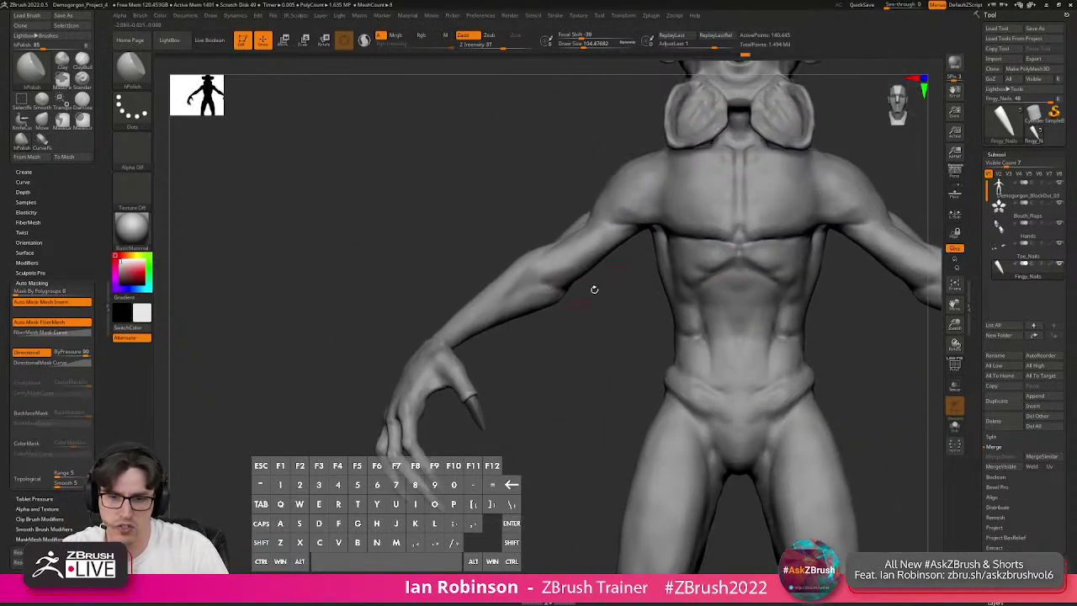
Turn on the polygroup display and auto-group the Fingy_Nails subtool so each claw has its own polygroup.
right_click_drag(623, 309, 677, 294)
right_click_drag(551, 371, 460, 326, "alt")
left_click_drag(452, 397, 449, 423)
left_click_drag(530, 390, 536, 394, "shift")
key("shift+f")
key("space")
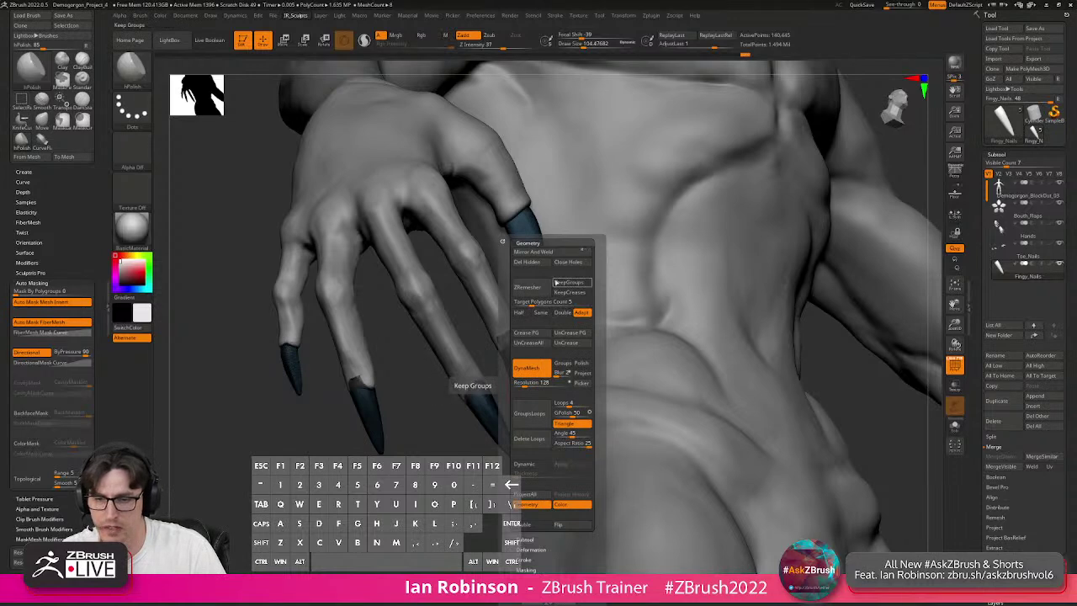
left_click(531, 243)
left_click(533, 292)
left_click(539, 304)
Mirror and weld the claws onto the opposite hand.
key("space")
left_click(521, 253)
left_click(534, 262)
right_click_drag(632, 267, 673, 279, "alt")
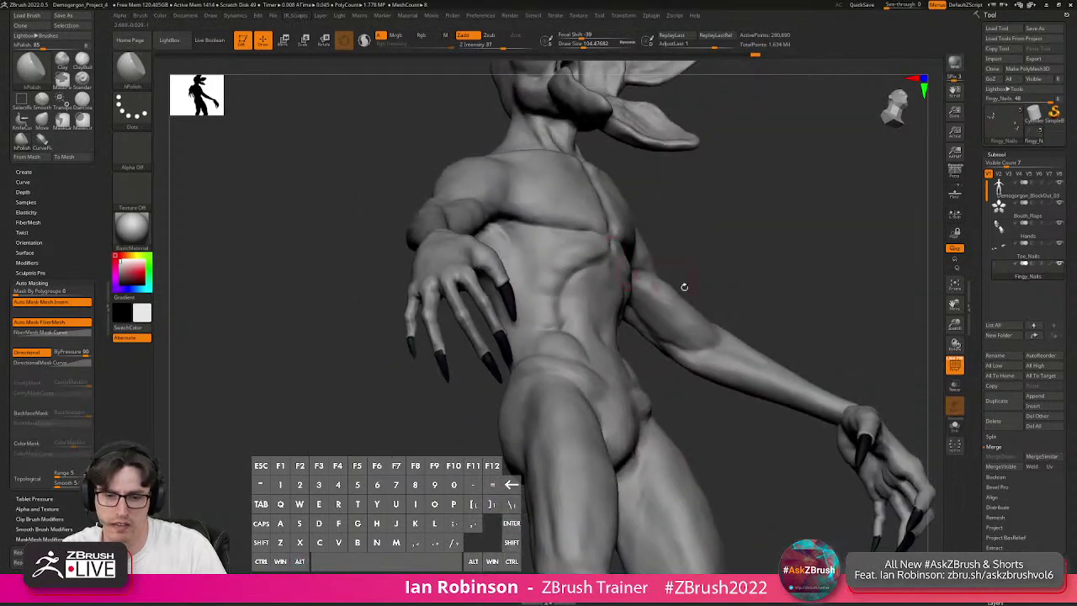
Switch the masking brush to MaskLasso and mask the finger claws, leaving the thumb claw unmasked.
mouse_move(543, 335)
right_mouse_down()
mouse_move(589, 328)
mouse_move(391, 286)
right_mouse_up()
left_click_drag(428, 342, 497, 533, "ctrl")
left_click(132, 69, "ctrl")
left_click(223, 76, "ctrl")
mouse_move(413, 398)
left_mouse_down("ctrl")
mouse_move(501, 443)
mouse_move(450, 354)
left_mouse_up("ctrl")
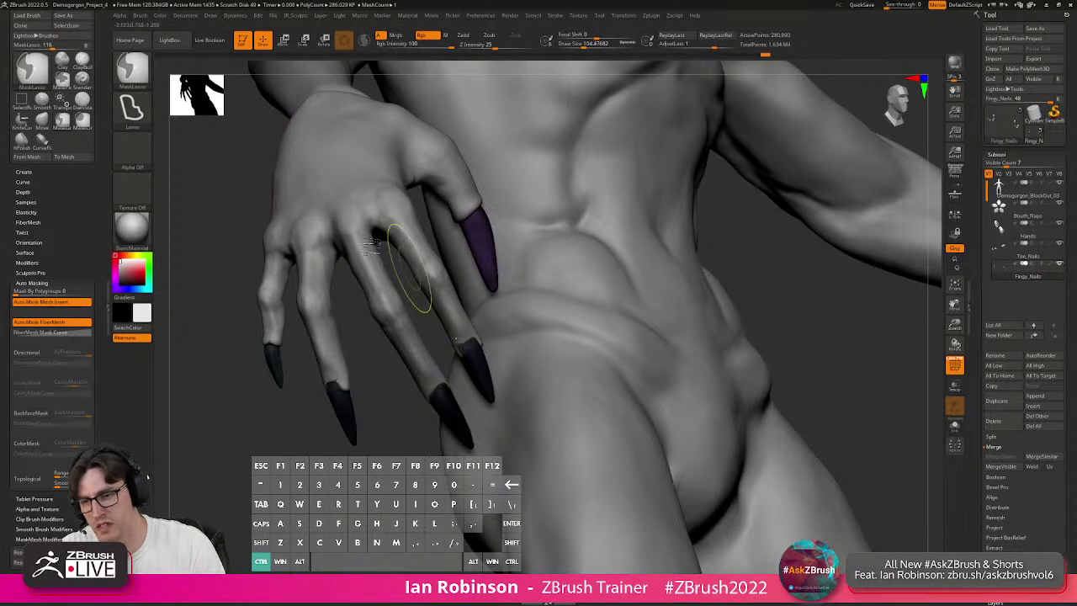
left_click(400, 414, "ctrl")
Make the Hands subtool active and place the unlocked Gizmo at the base of the middle finger.
left_click(367, 256, "alt")
key("w")
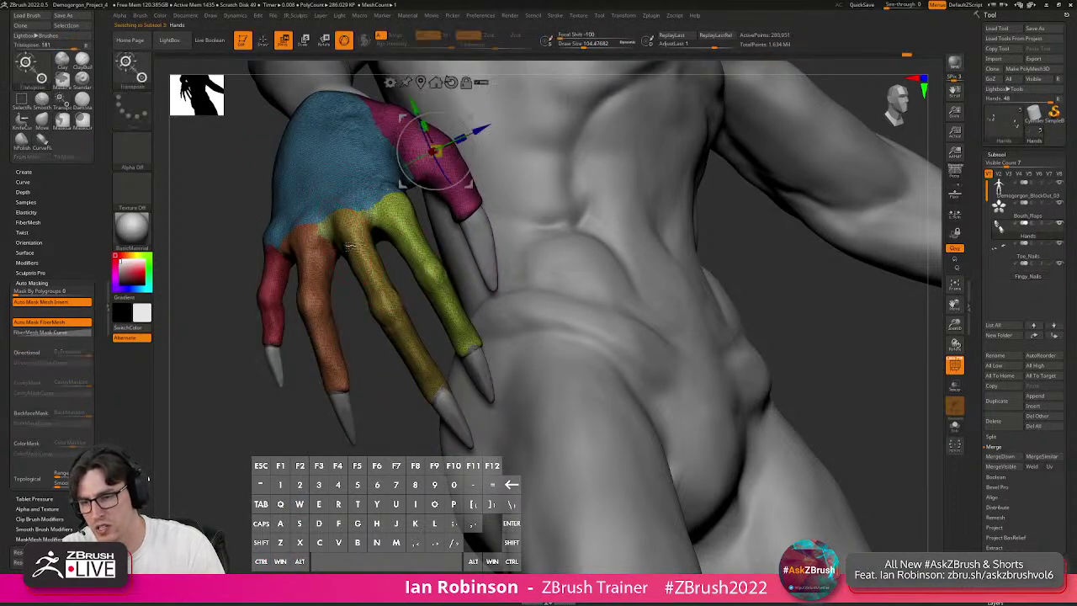
left_click(353, 239, "alt")
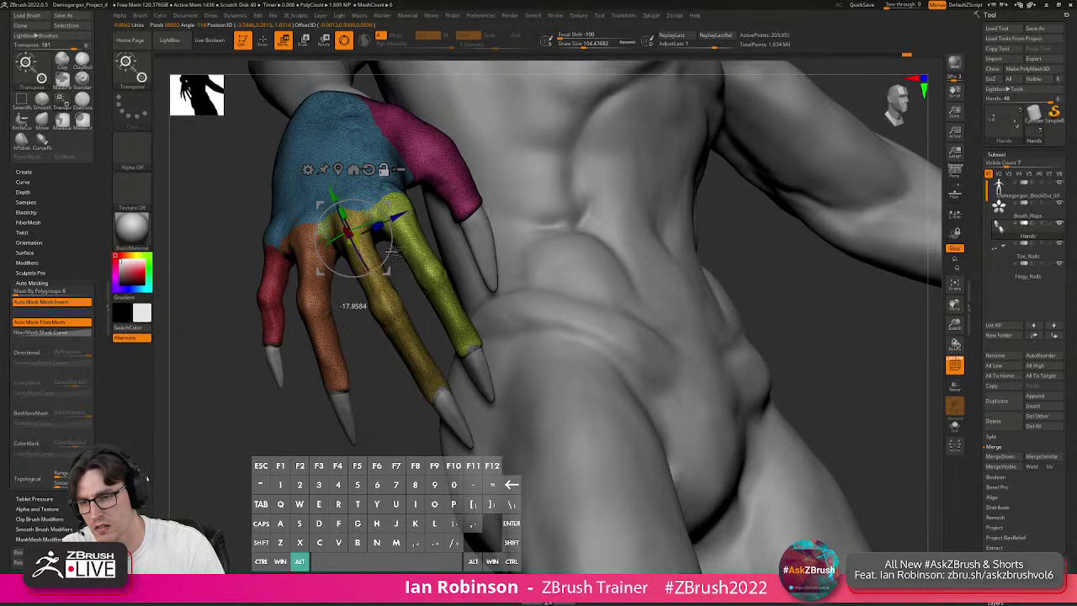
right_click_drag(389, 251, 365, 176, "alt")
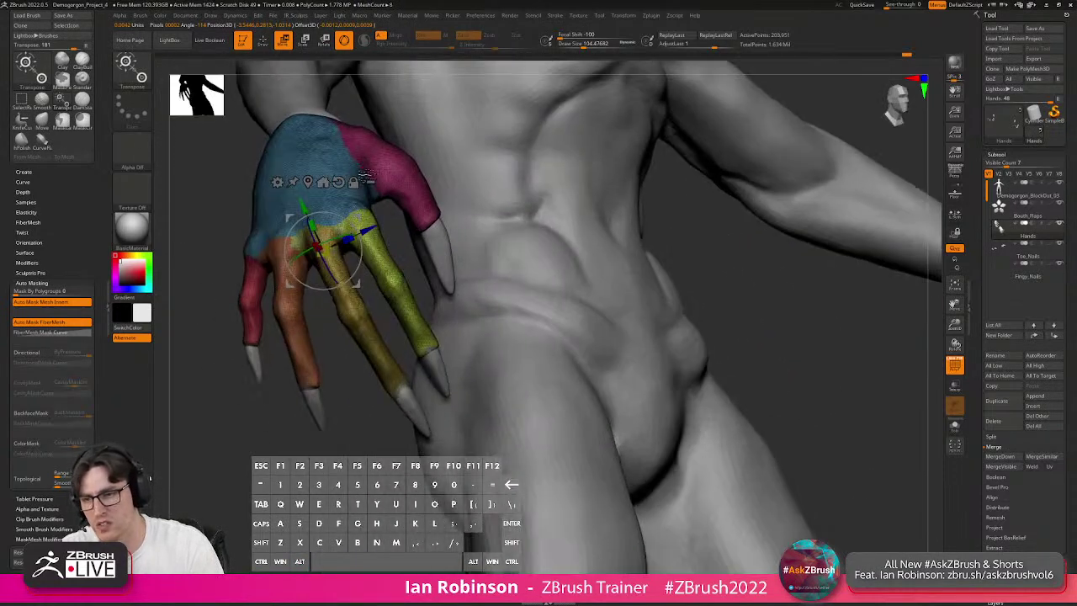
Mask every hand polygroup except the middle finger's and align the Gizmo with that finger's base from several angles.
left_click(373, 332, "ctrl+shift")
left_click_drag(396, 362, 380, 215, "alt")
right_click_drag(386, 267, 547, 279, "alt")
left_click_drag(432, 252, 405, 274, "alt")
right_click_drag(522, 219, 468, 167)
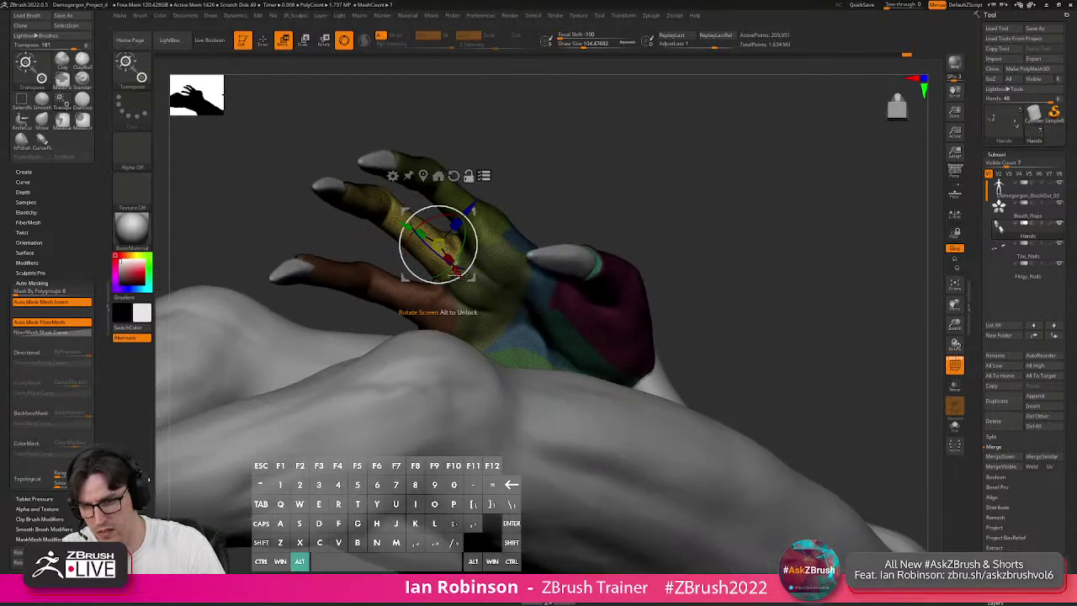
left_click_drag(400, 223, 413, 230, "alt")
left_click_drag(485, 216, 477, 224, "alt")
mouse_move(556, 188)
right_mouse_down()
mouse_move(539, 309)
mouse_move(545, 522)
right_mouse_up()
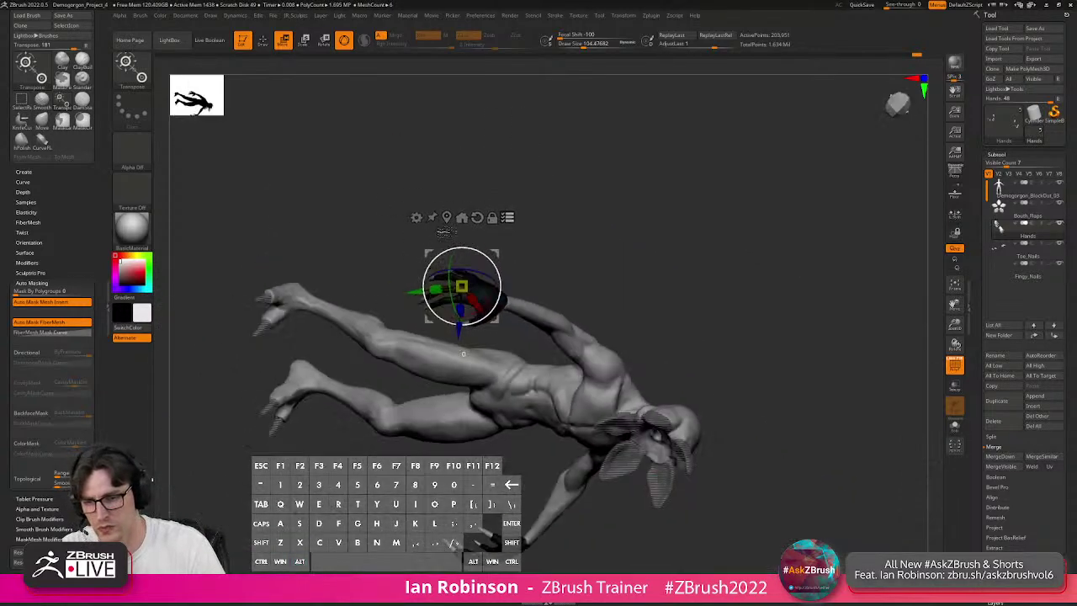
Examine the clawed hand up close, checking the finger polygroups and nail joints for stray geometry.
key("q")
right_click_drag(468, 303, 612, 242)
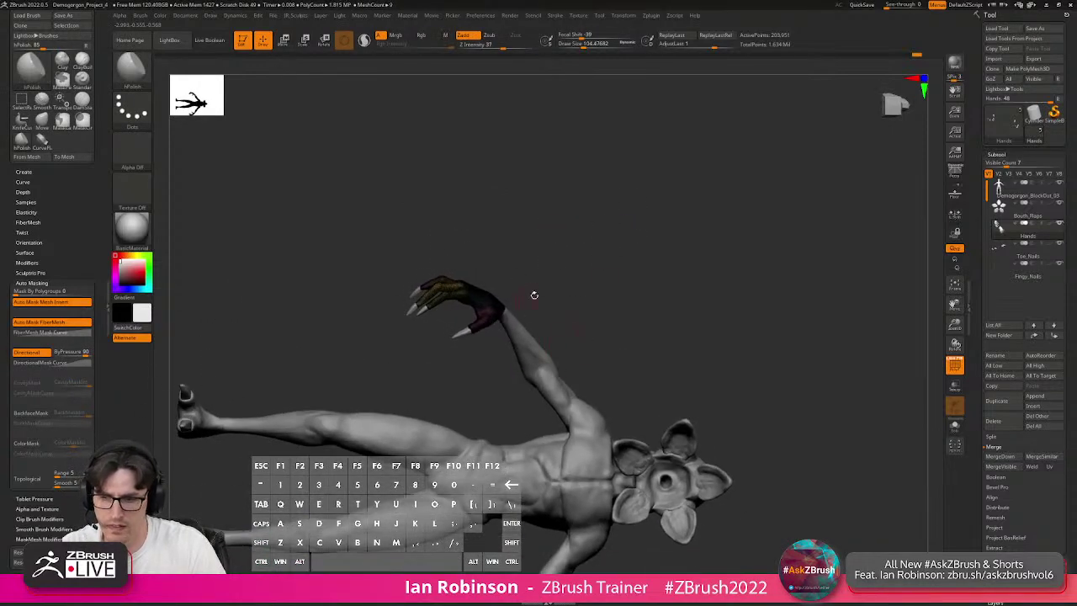
key("w")
right_click_drag(550, 260, 573, 245)
left_click_drag(612, 277, 539, 467, "ctrl+shift")
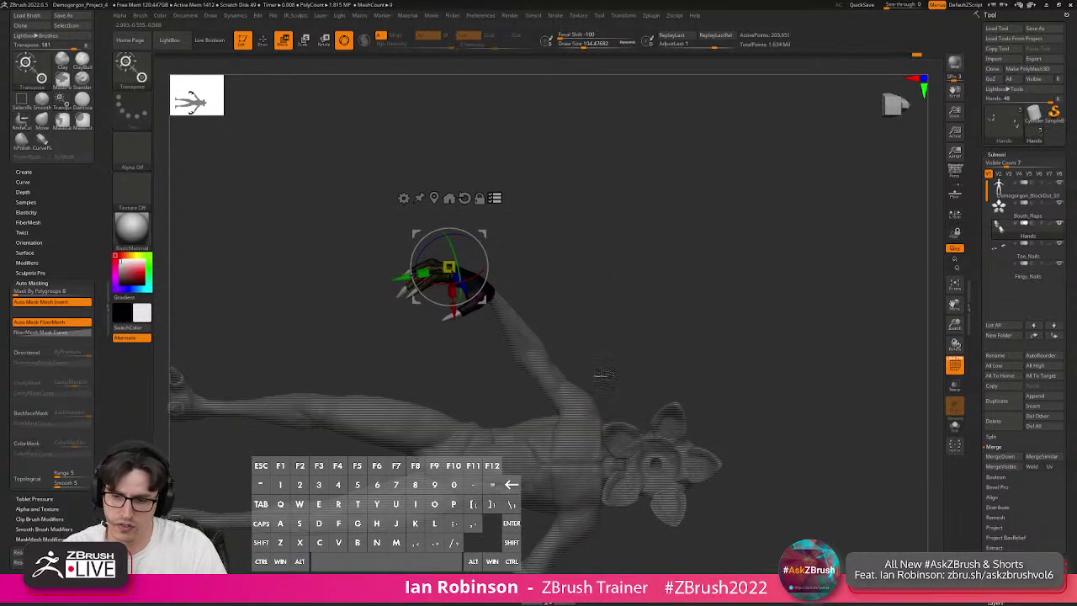
right_click_drag(610, 362, 608, 452, "alt")
right_click_drag(512, 212, 496, 276)
left_click_drag(477, 289, 483, 290)
right_click_drag(484, 291, 474, 334)
right_click_drag(324, 387, 346, 354)
right_click_drag(345, 354, 401, 326, "alt")
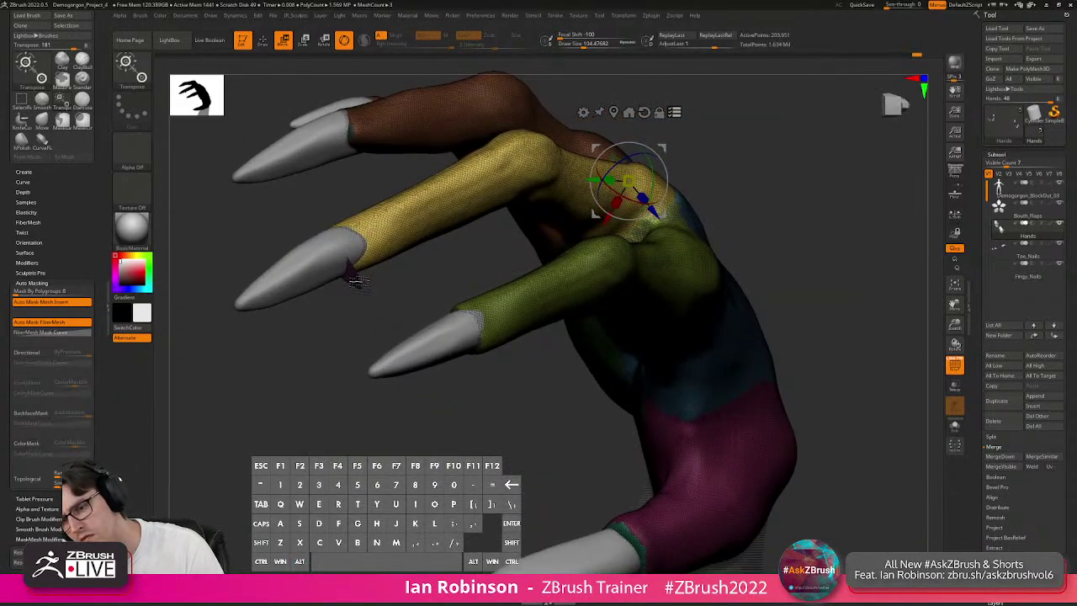
Isolate the stray mesh fragment just below the base of the long finger's nail and hide it from the Hands subtool.
key("q")
left_click(429, 282, "ctrl")
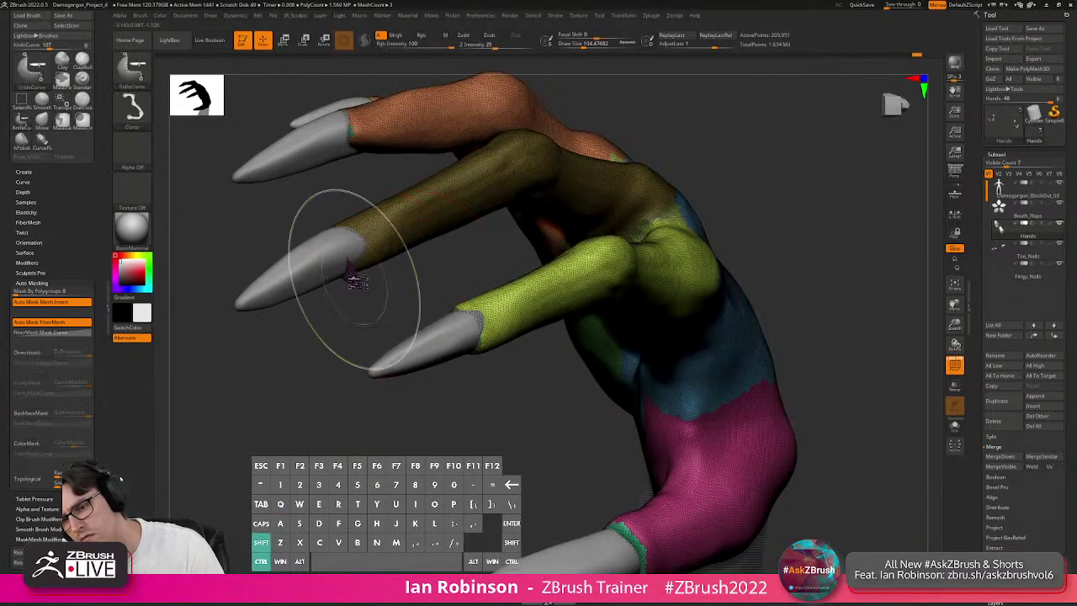
left_click(357, 281, "ctrl+shift")
left_click_drag(468, 234, 491, 261, "ctrl+shift")
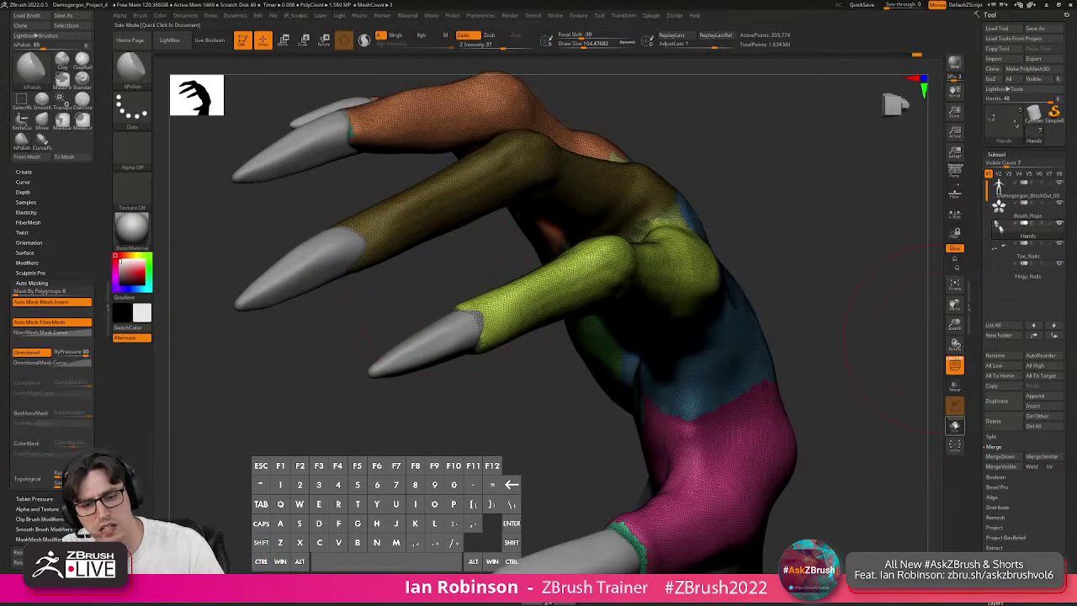
Solo the Hands subtool and cap its open finger ends with Close Holes.
left_click(955, 425)
left_click_drag(316, 378, 438, 332)
left_click_drag(660, 220, 572, 171, "alt")
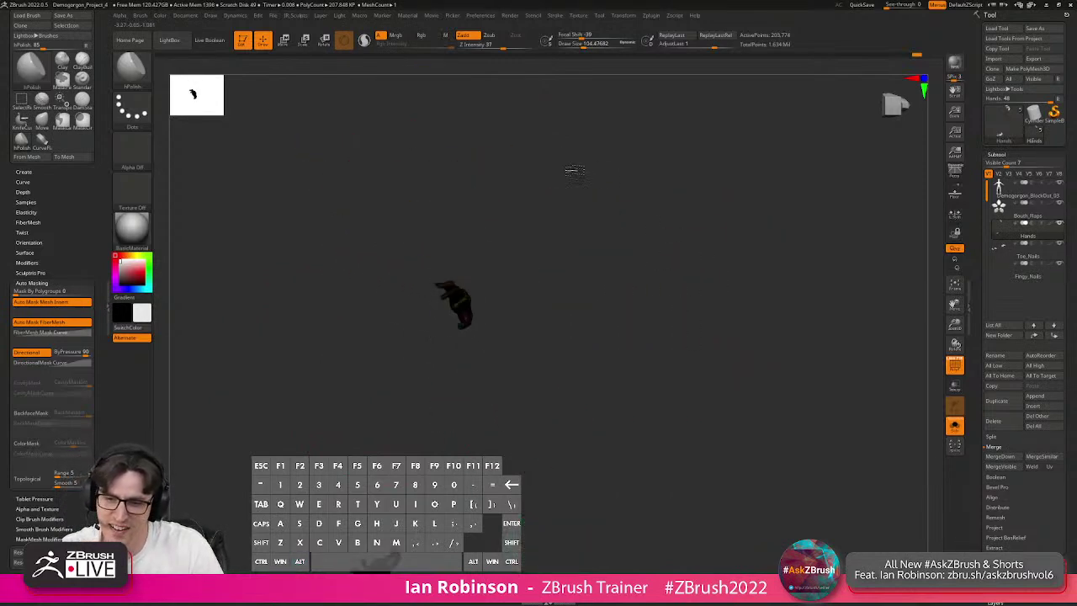
key("space")
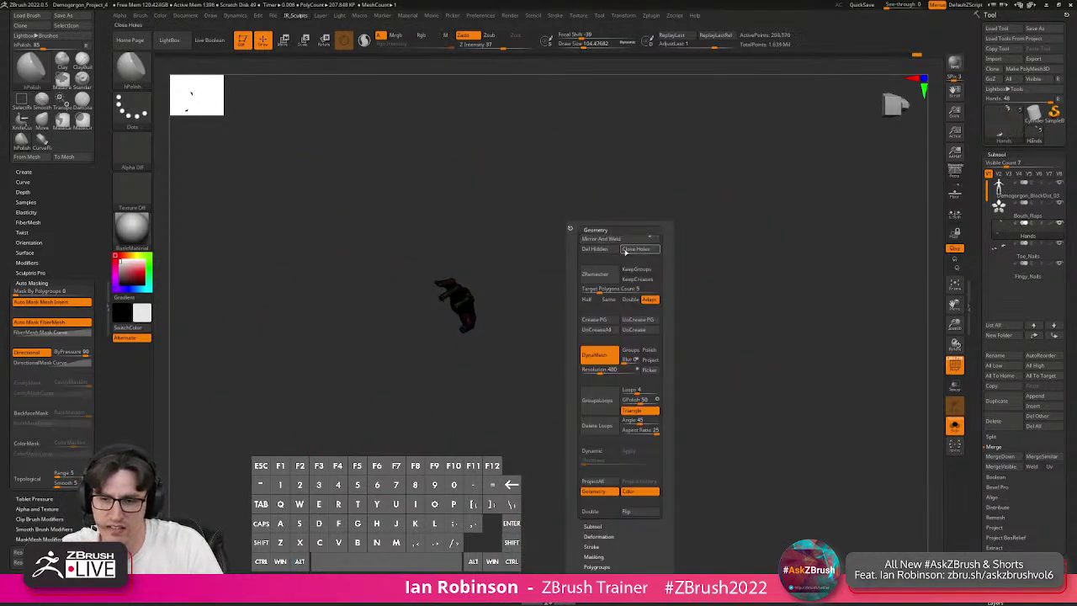
key("ctrl+z")
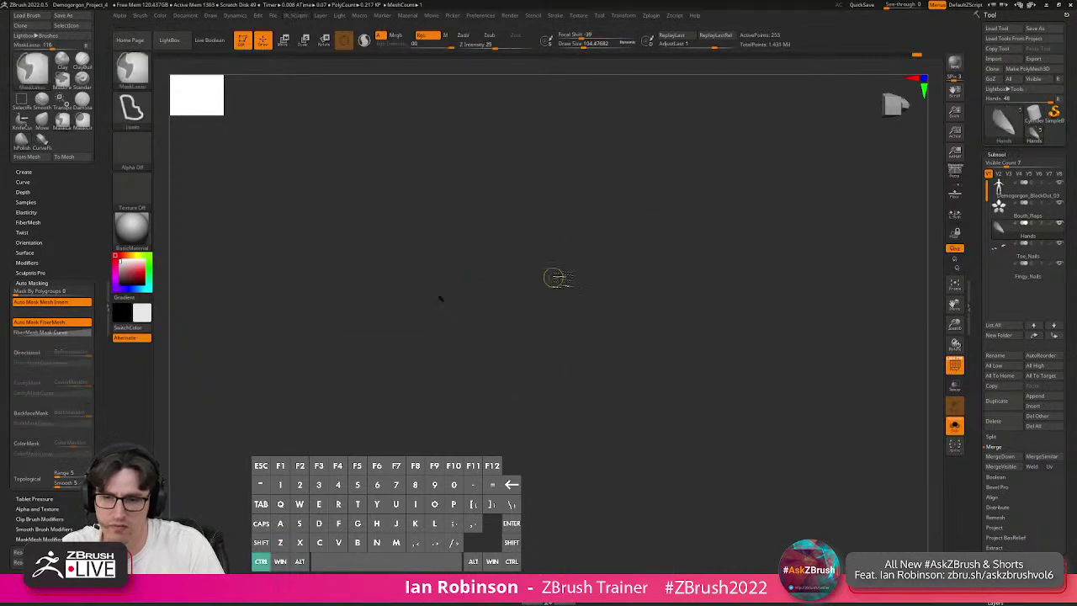
key("ctrl+shift+z")
key("space")
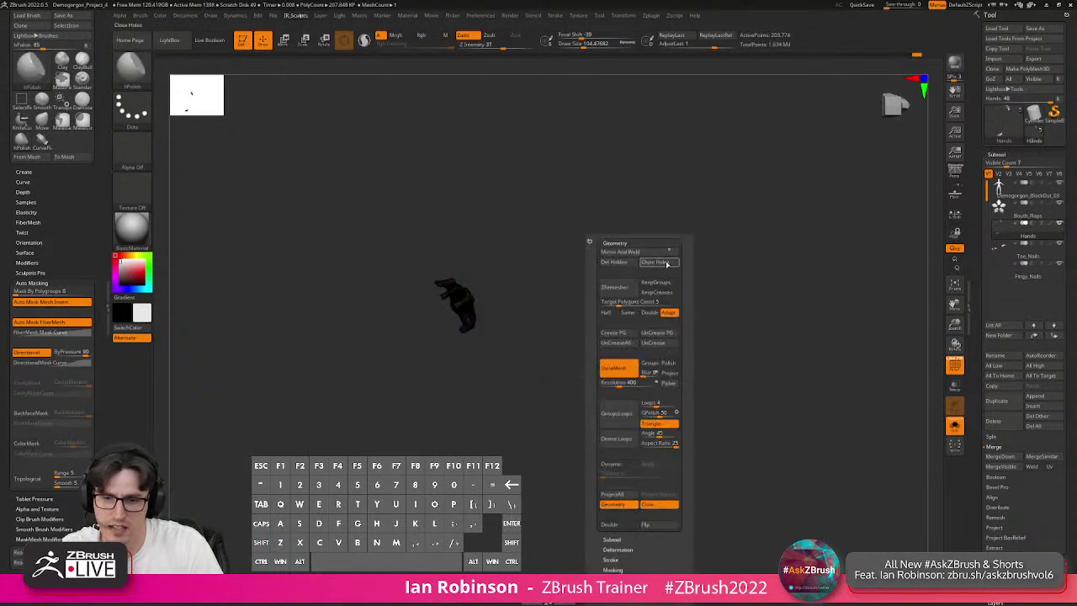
key("f")
key("shift+f")
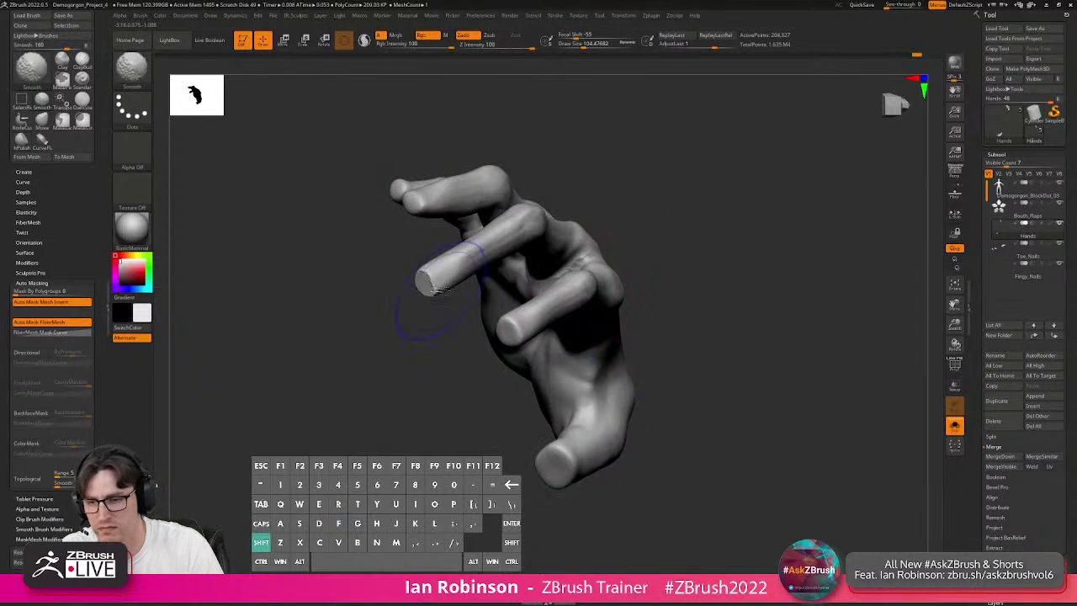
Turn Solo off so the whole creature shows in front view, and save the project.
mouse_move(584, 259)
left_mouse_down()
mouse_move(741, 237)
mouse_move(906, 410)
left_mouse_up()
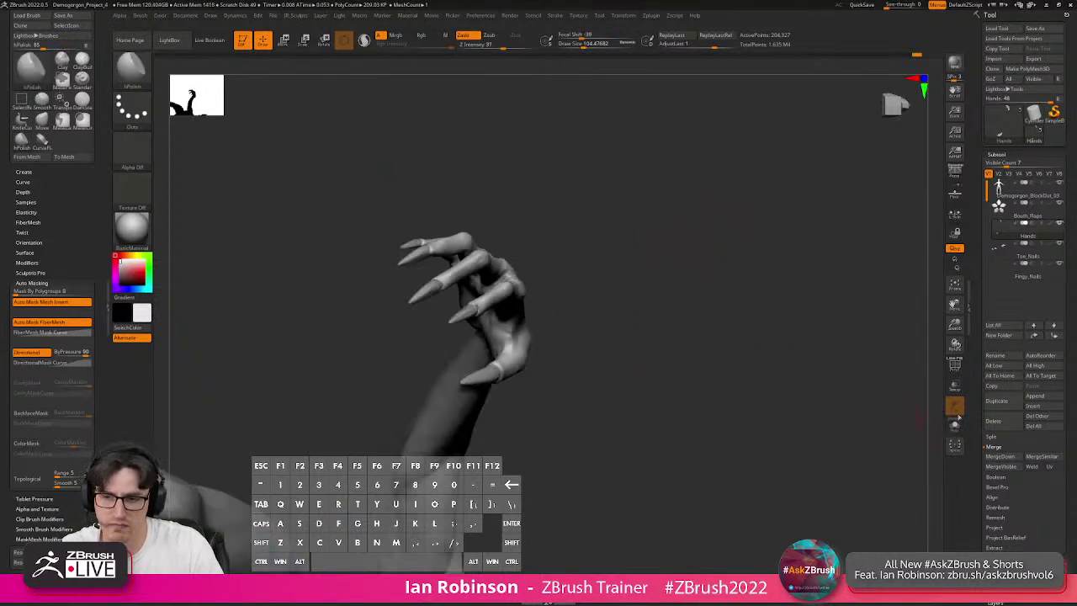
mouse_move(791, 393)
left_mouse_down()
mouse_move(688, 323)
mouse_move(692, 264)
mouse_move(753, 372)
mouse_move(811, 264)
mouse_move(791, 269)
mouse_move(796, 310)
left_mouse_up()
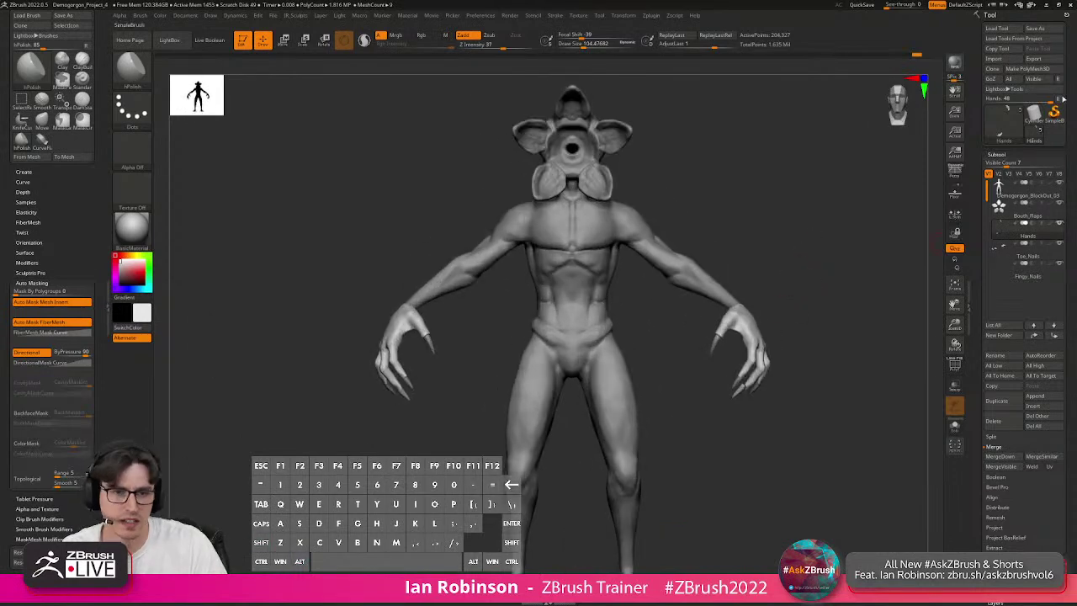
key("ctrl+s")
key("Return")
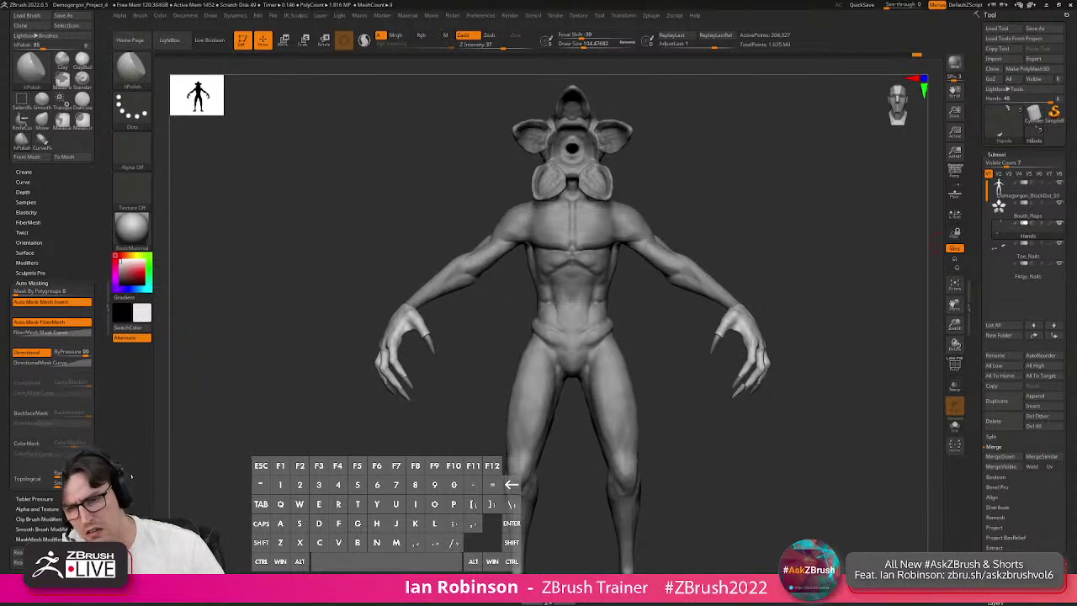
With the Clay brush at a draw size of about 37, build up the fingertip around the base of the outer finger's nail.
mouse_move(718, 227)
left_mouse_down()
mouse_move(733, 224)
mouse_move(155, 483)
mouse_move(631, 306)
mouse_move(581, 258)
mouse_move(721, 385)
mouse_move(720, 488)
mouse_move(621, 312)
mouse_move(505, 446)
mouse_move(517, 312)
mouse_move(547, 338)
mouse_move(589, 345)
mouse_move(556, 390)
mouse_move(494, 374)
left_mouse_up()
key("s")
key("b")
key("c")
key("l")
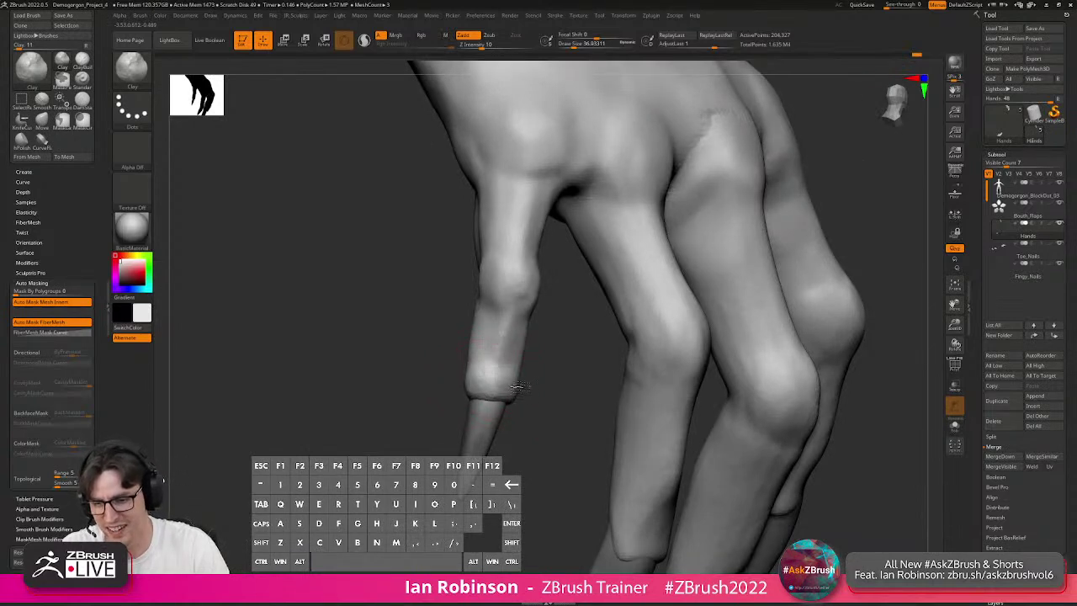
left_click_drag(510, 398, 780, 332)
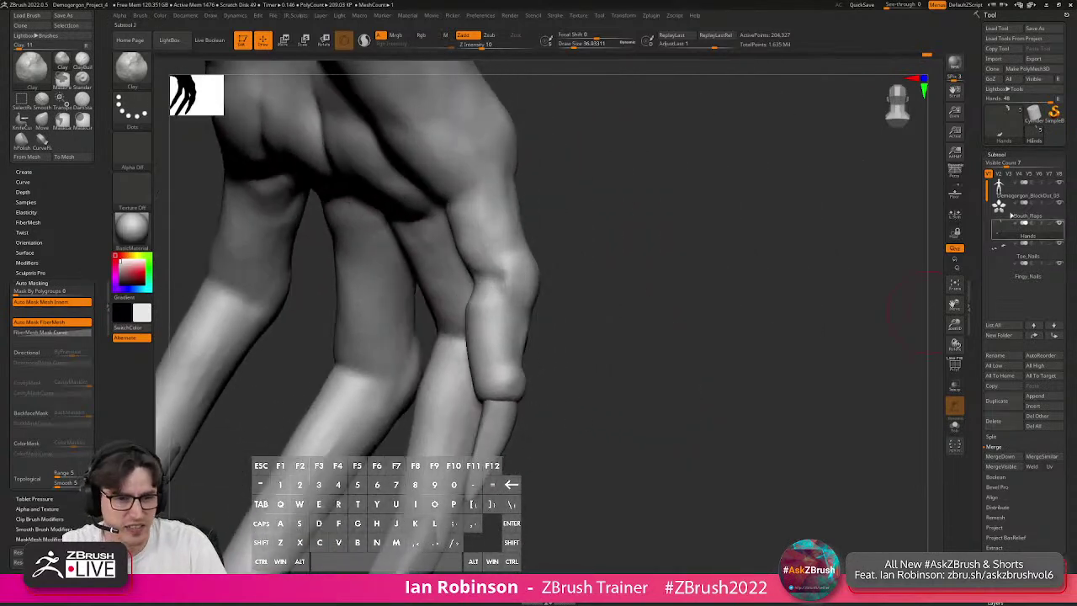
In Visibility Set 2, show only Hands and Fingy_Nails, and move Fingy_Nails directly below Hands in the subtool order.
left_click(999, 174)
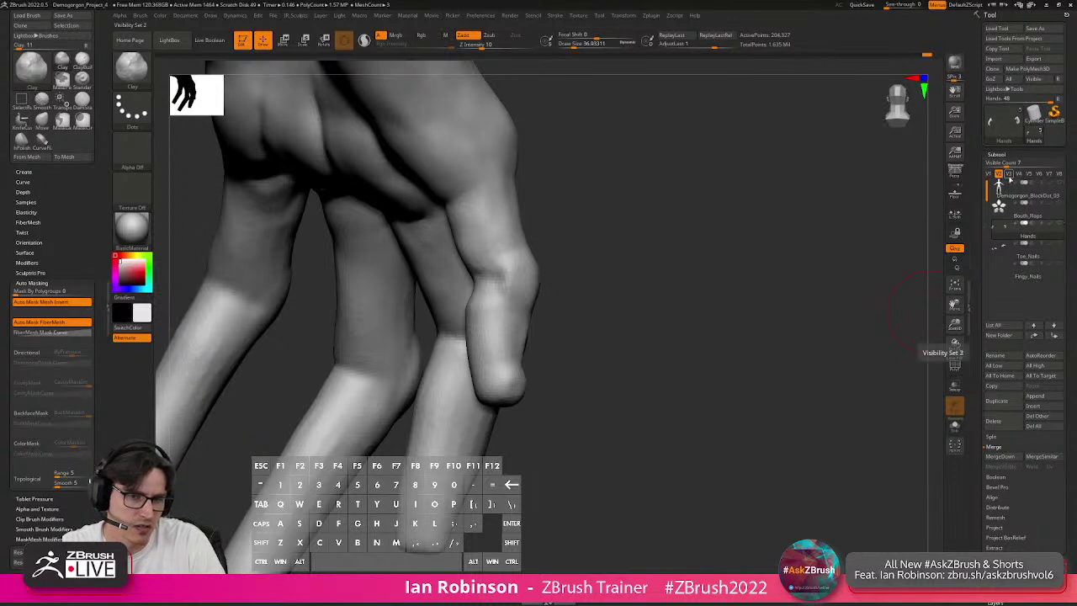
left_click_drag(685, 334, 719, 274)
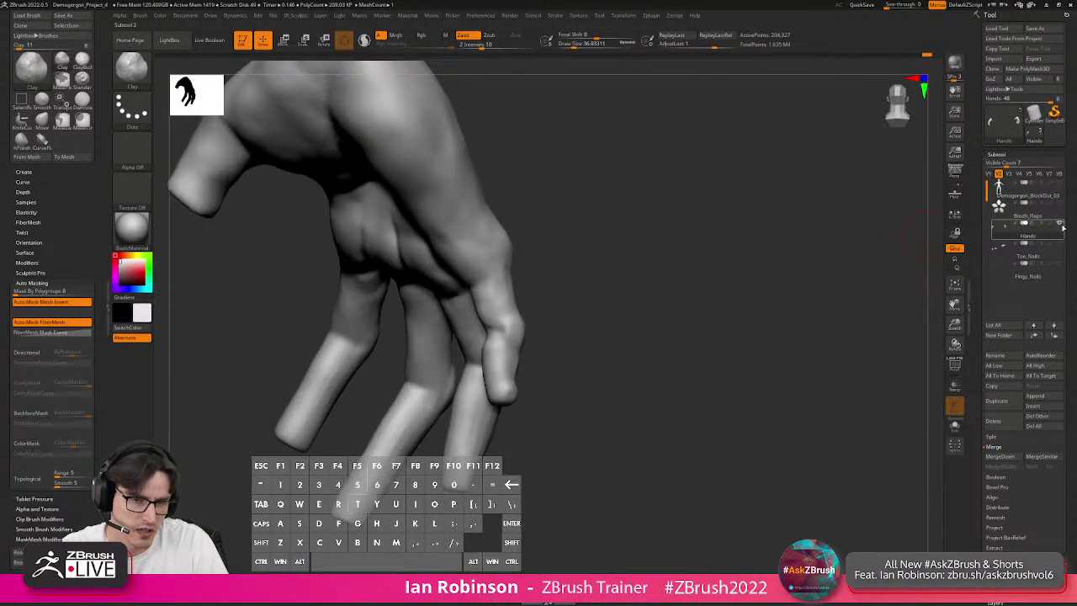
left_click(1044, 276)
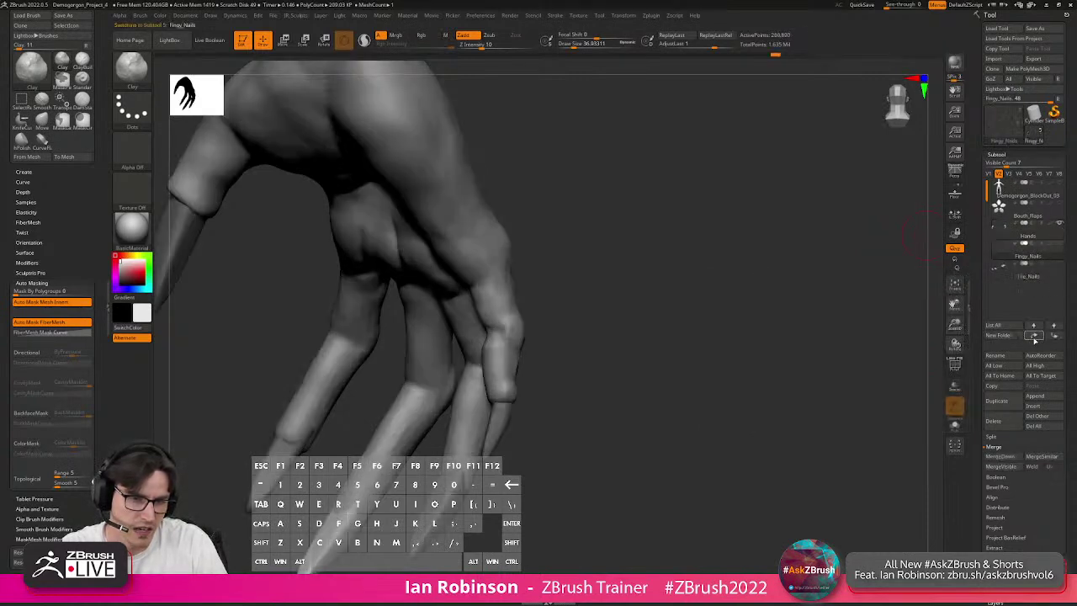
left_click_drag(689, 316, 735, 314)
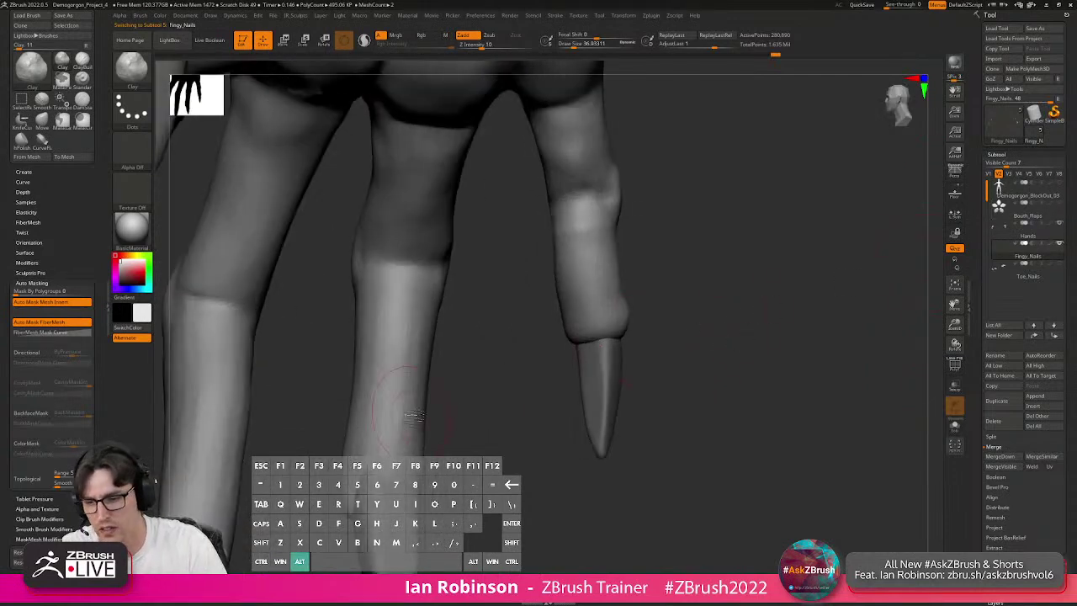
Select the Hands subtool and build up a raised cuticle around a finger's nail base with the ClayBuildup brush.
left_click(418, 414, "alt")
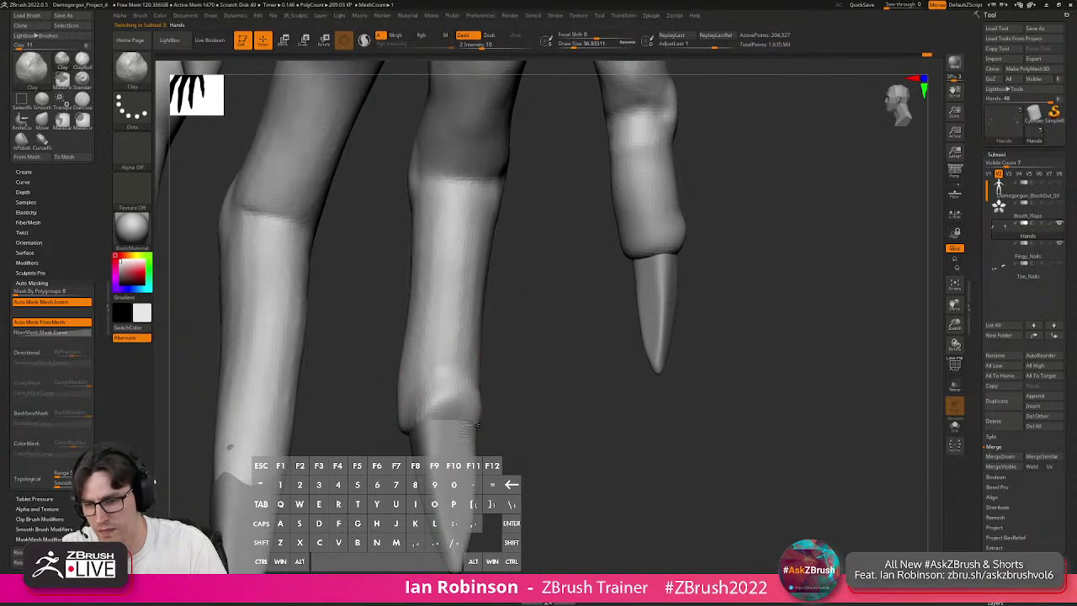
key("b")
key("c")
key("b")
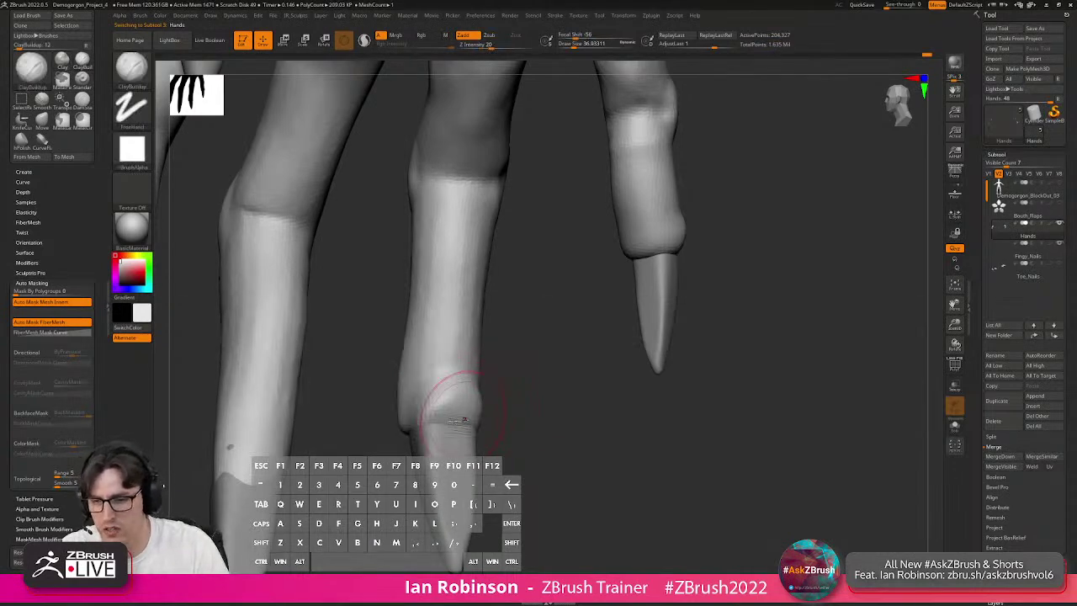
mouse_move(438, 418)
left_mouse_down()
mouse_move(501, 402)
mouse_move(542, 414)
left_mouse_up()
mouse_move(576, 452)
left_mouse_down()
mouse_move(539, 395)
mouse_move(517, 385)
mouse_move(531, 400)
left_mouse_up()
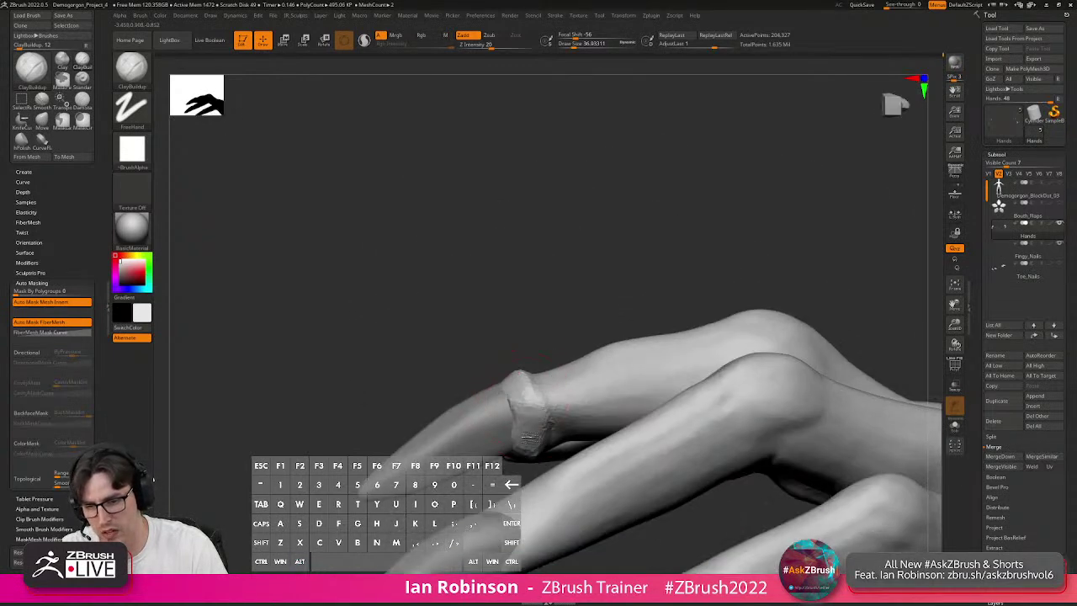
Examine the hand's polygon density with PolyFrame and review the available DynaMesh settings.
key("shift+f")
key("shift+f")
key("shift+f")
mouse_move(607, 286)
left_mouse_down("alt")
mouse_move(562, 241)
mouse_move(559, 278)
mouse_move(613, 192)
left_mouse_up("alt")
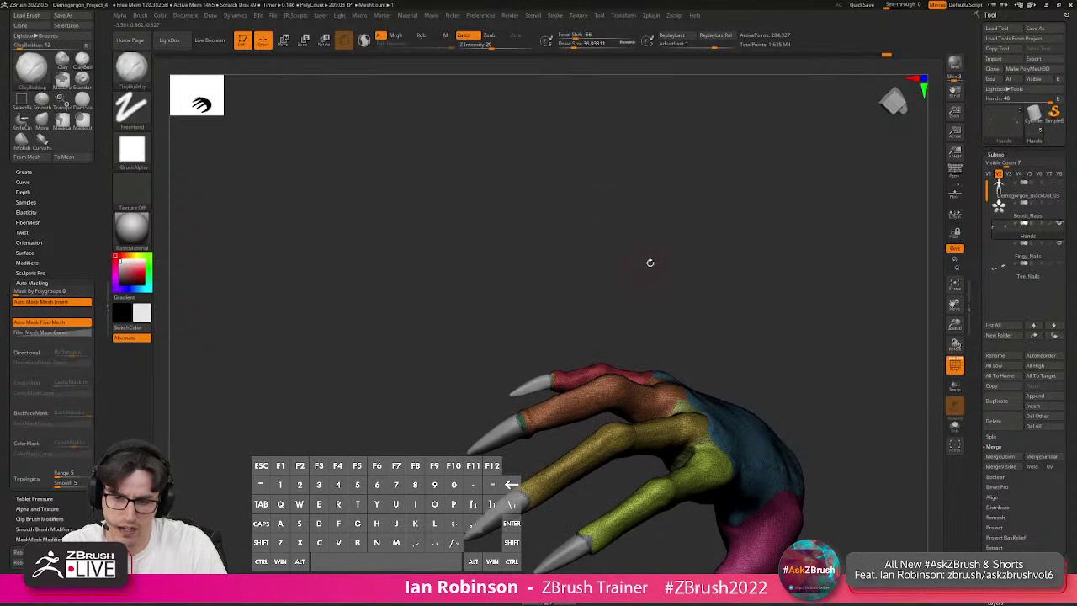
right_click(678, 286)
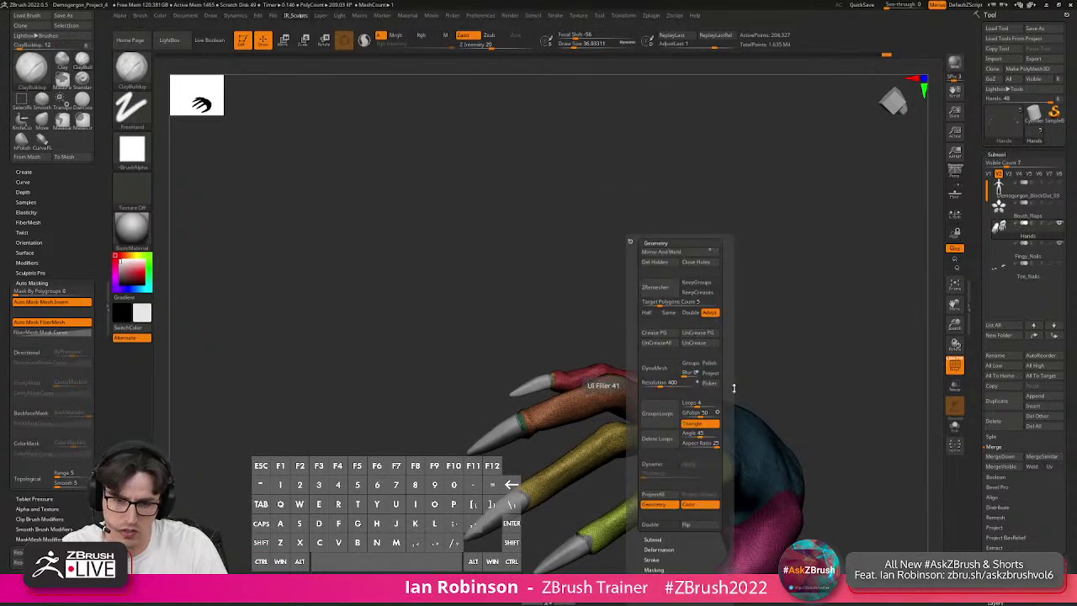
left_click_drag(786, 325, 696, 327)
key("shift+f")
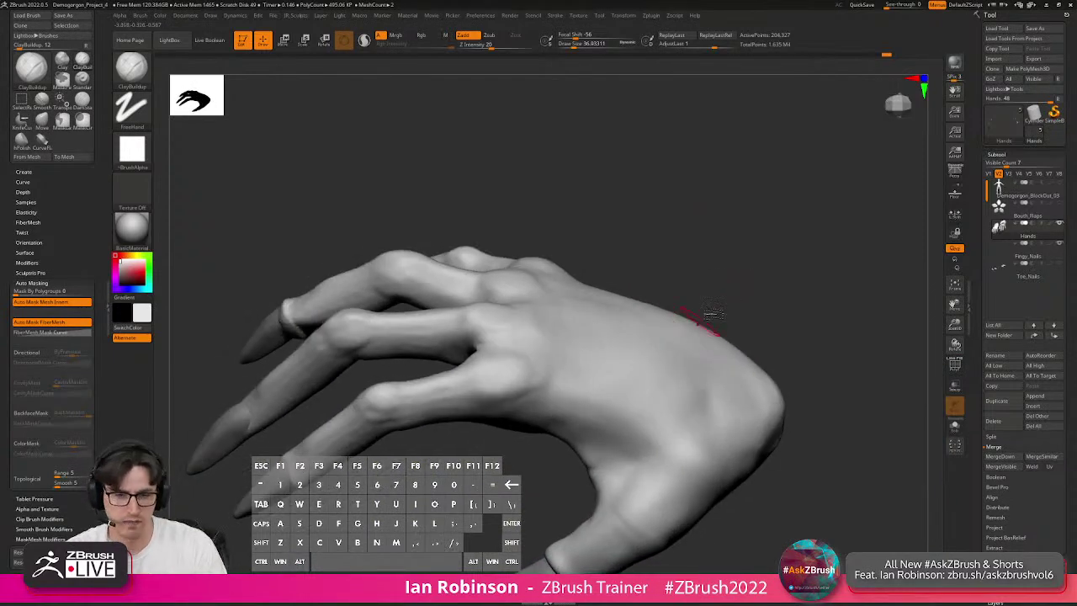
right_click(742, 211)
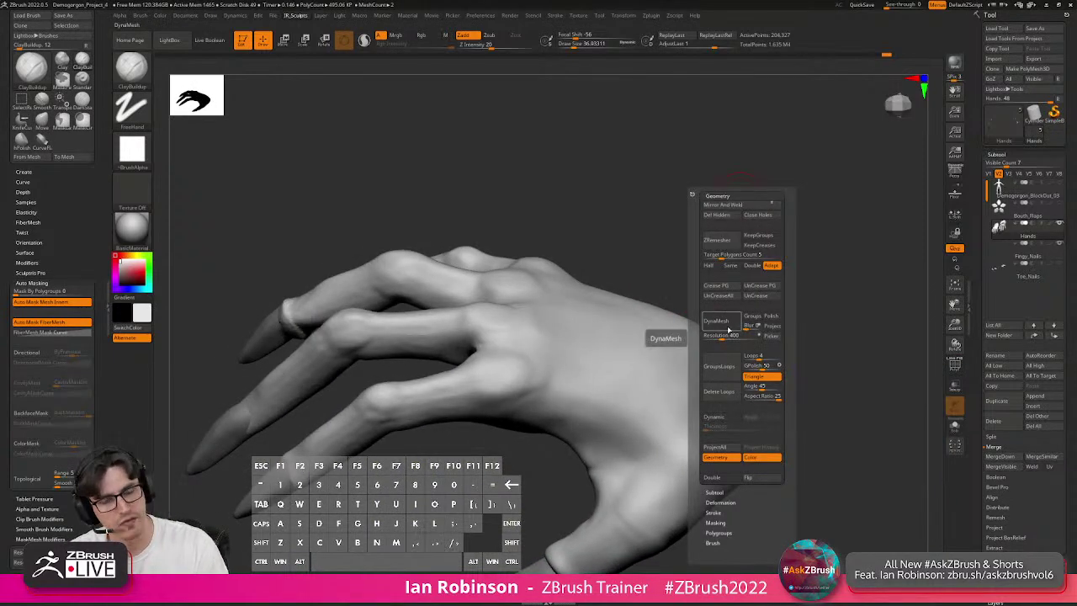
Pick the DynaMesh resolution from the hand's surface, giving 504, and DynaMesh the Hands subtool.
left_click(997, 154)
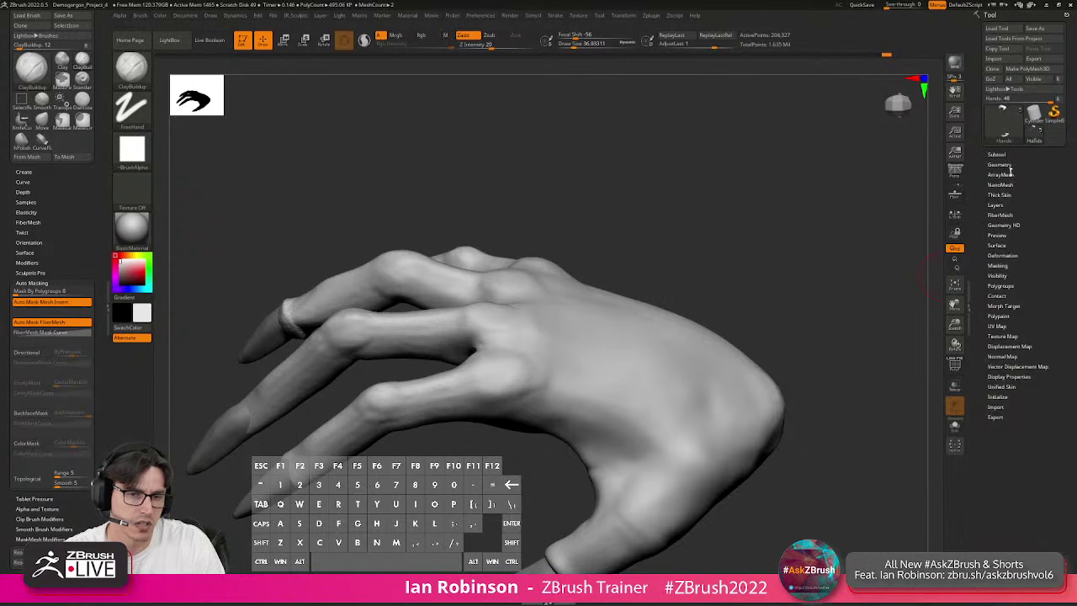
left_click(1001, 165)
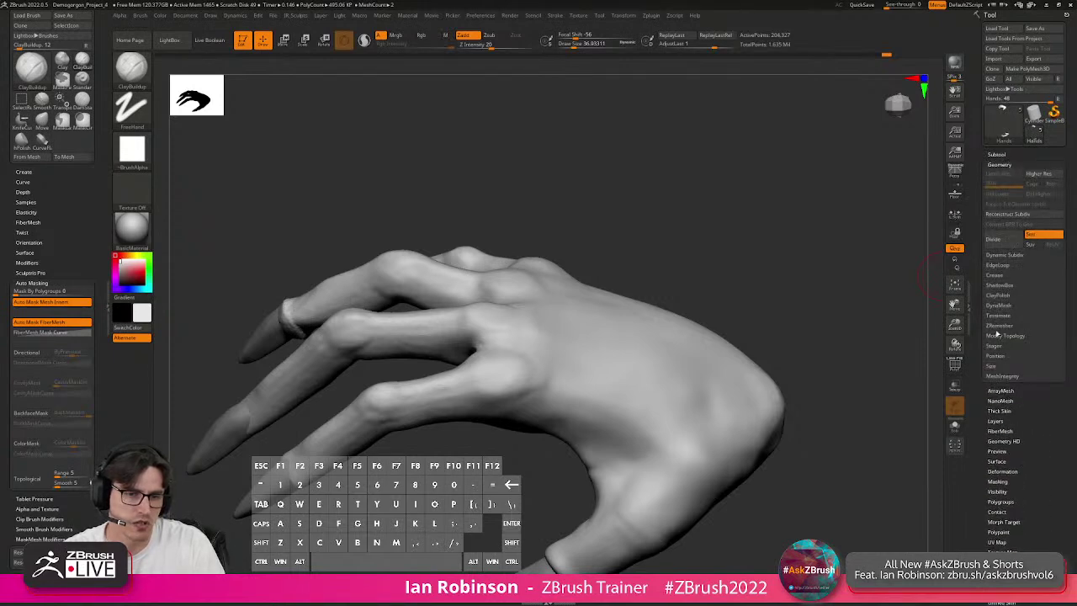
left_click(1003, 307)
left_click_drag(1070, 300, 1070, 257)
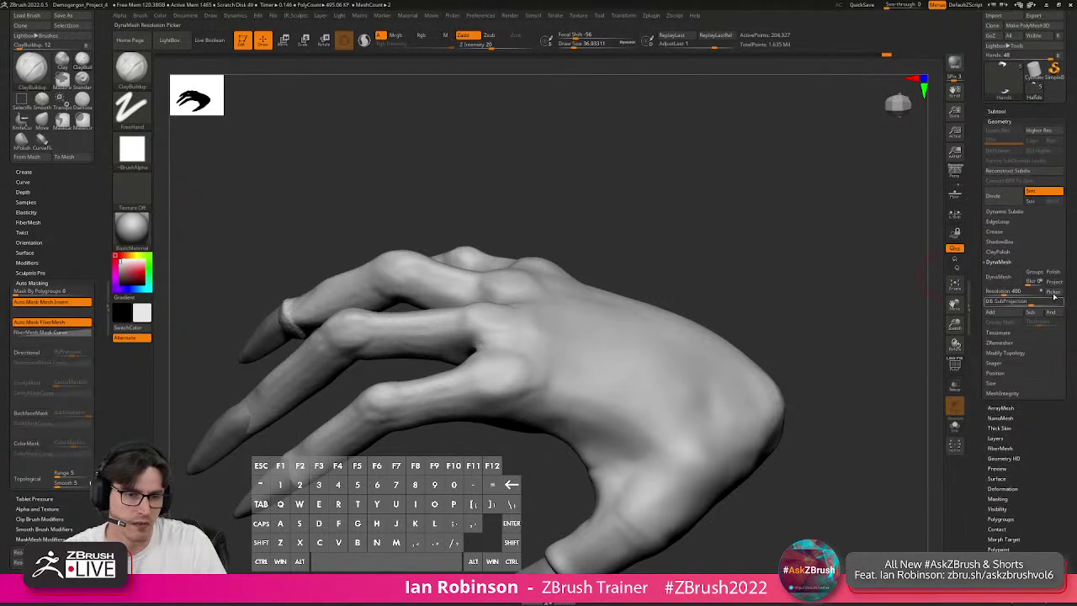
key("shift+m")
left_click(1052, 291)
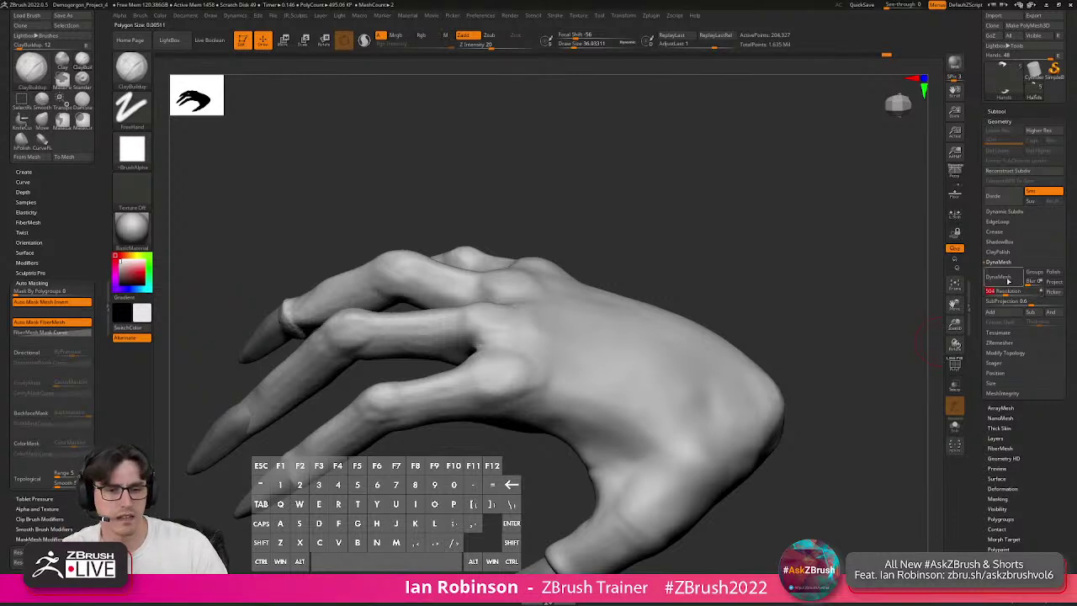
left_click(1005, 277)
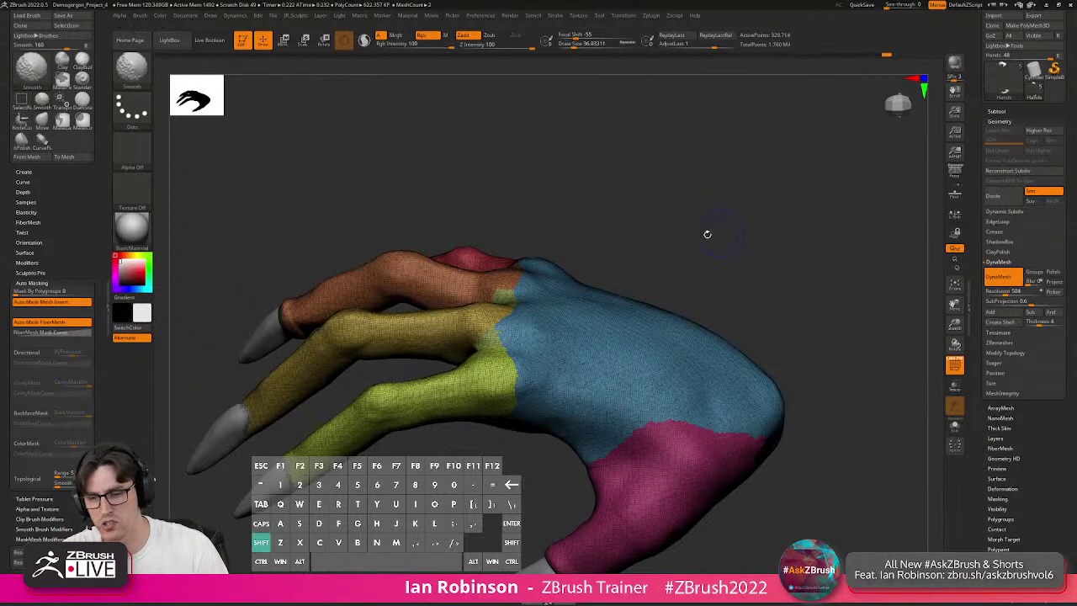
mouse_move(716, 243)
left_mouse_down()
mouse_move(696, 240)
mouse_move(734, 252)
left_mouse_up()
Set the ClayBuildup intensity to 16 and build up raised cuticles around the ring and middle fingers' nail bases.
mouse_move(274, 271)
left_mouse_down()
mouse_move(333, 282)
mouse_move(362, 316)
left_mouse_up()
right_click_drag(396, 331, 384, 336)
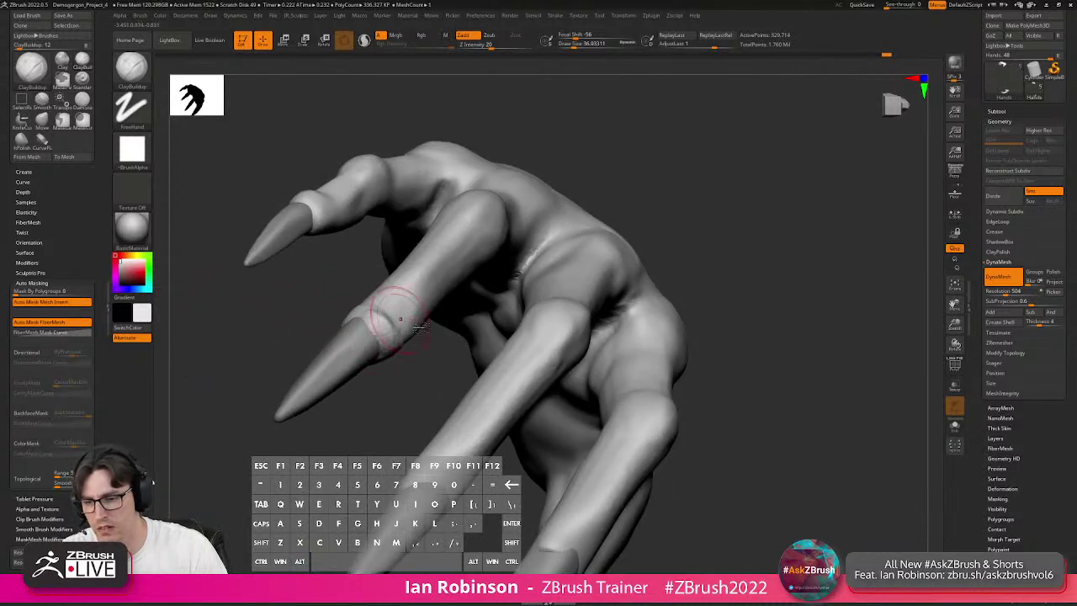
key("space")
left_click(486, 394)
right_click_drag(458, 362, 392, 394)
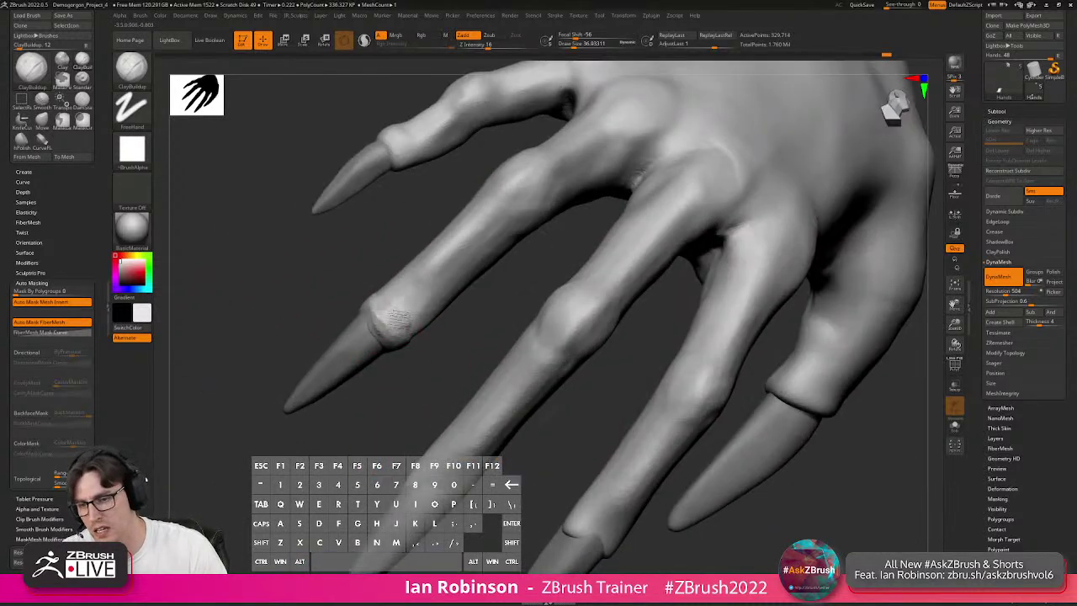
mouse_move(389, 320)
right_mouse_down()
mouse_move(356, 289)
mouse_move(419, 393)
right_mouse_up()
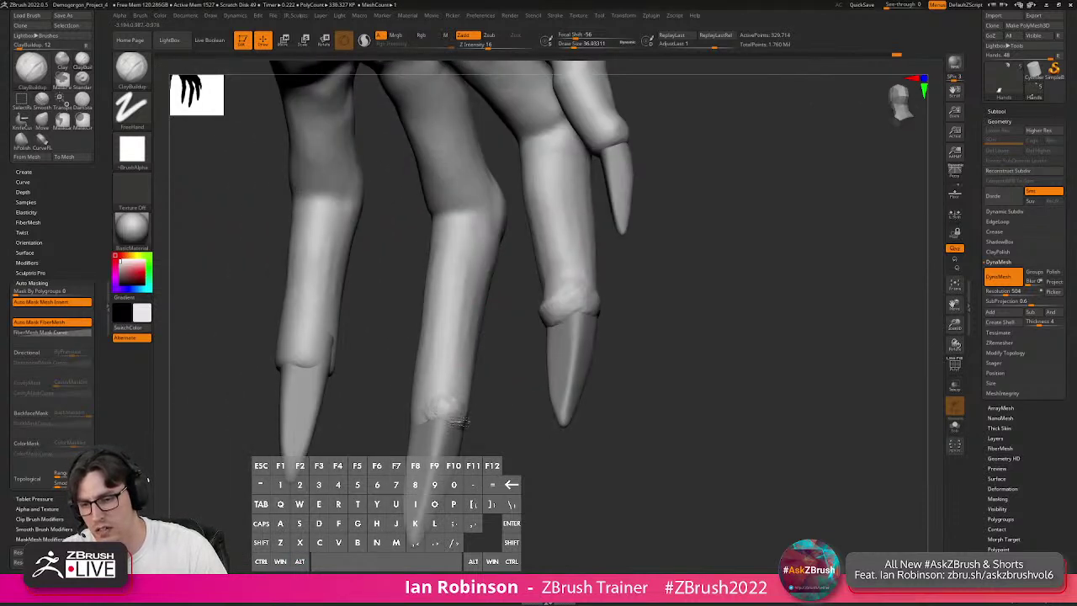
right_click_drag(466, 406, 411, 420)
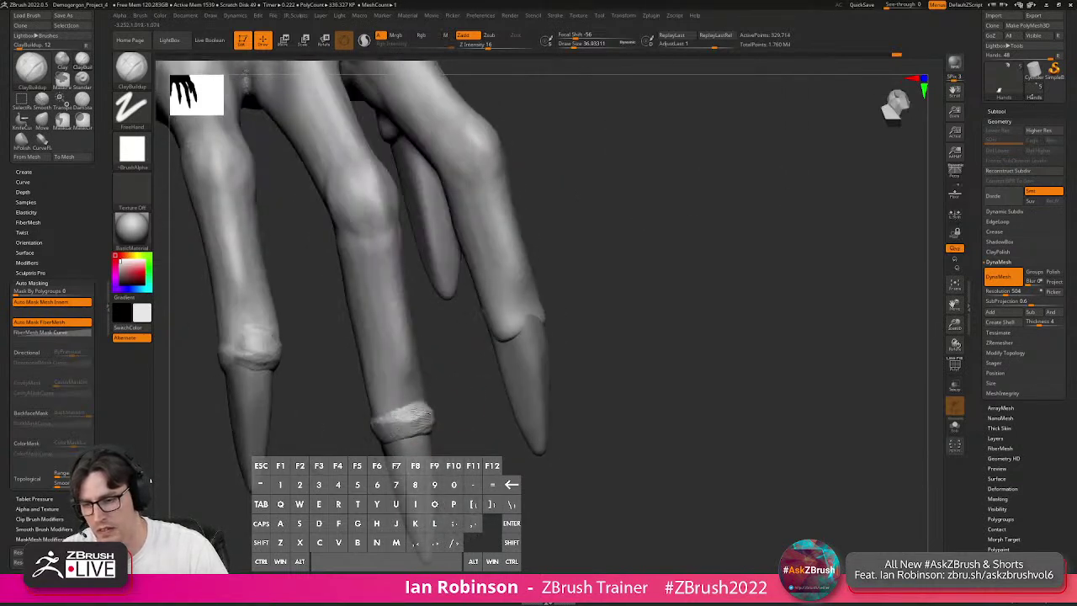
Build up a raised cuticle all the way around the index finger's nail base with ClayBuildup.
right_click_drag(695, 373, 589, 323)
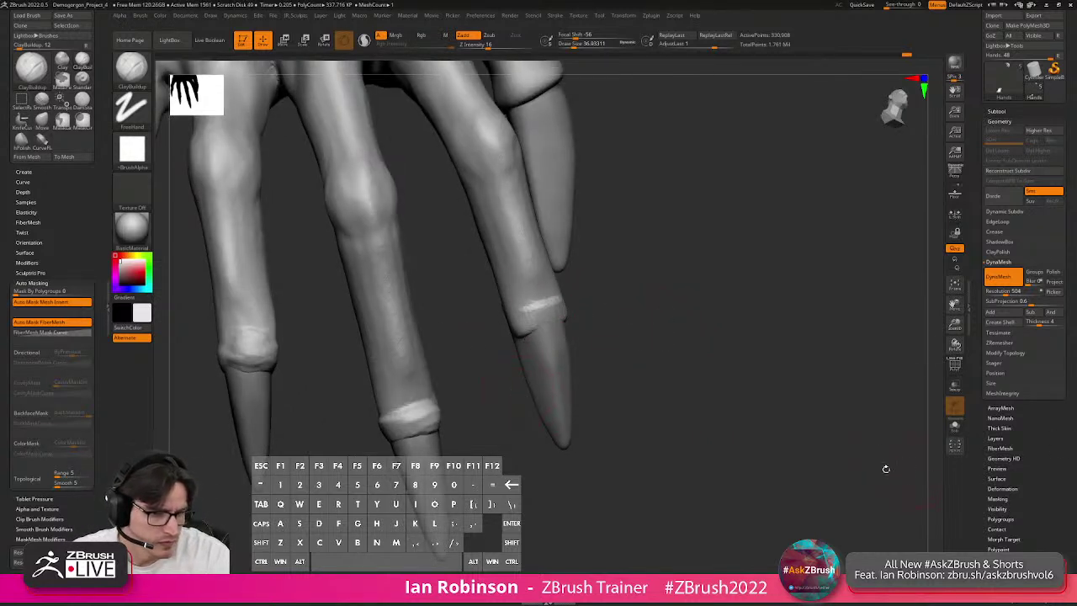
right_click_drag(649, 268, 685, 266)
right_click_drag(669, 335, 536, 382)
mouse_move(547, 294)
left_mouse_down()
mouse_move(509, 307)
mouse_move(532, 312)
left_mouse_up()
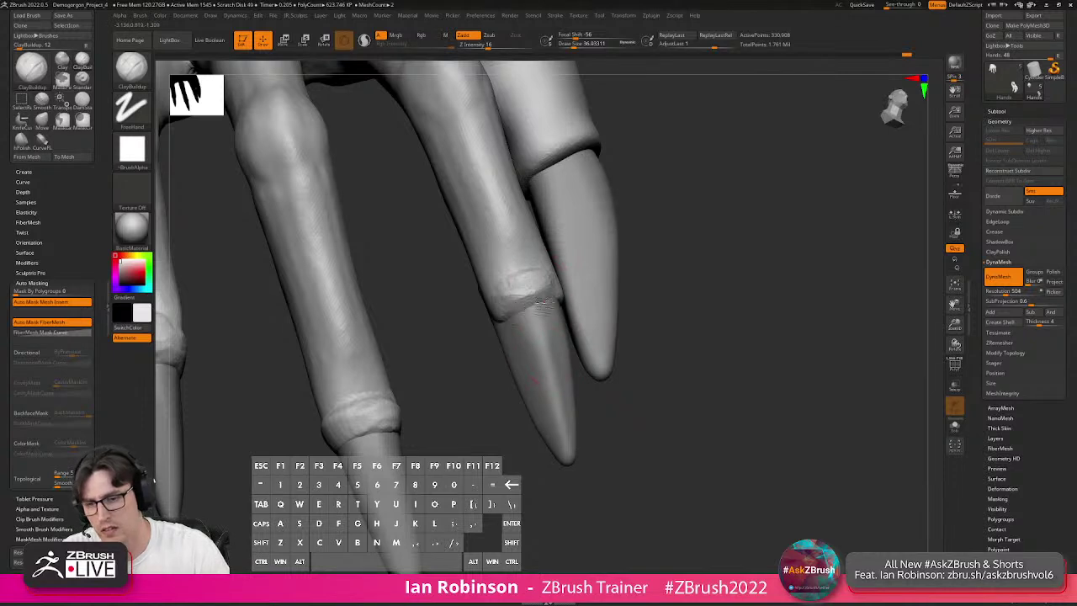
mouse_move(700, 270)
right_mouse_down()
mouse_move(774, 236)
mouse_move(790, 246)
right_mouse_up()
left_click_drag(535, 288, 490, 316)
right_click_drag(539, 313, 480, 341)
left_click_drag(473, 322, 455, 326)
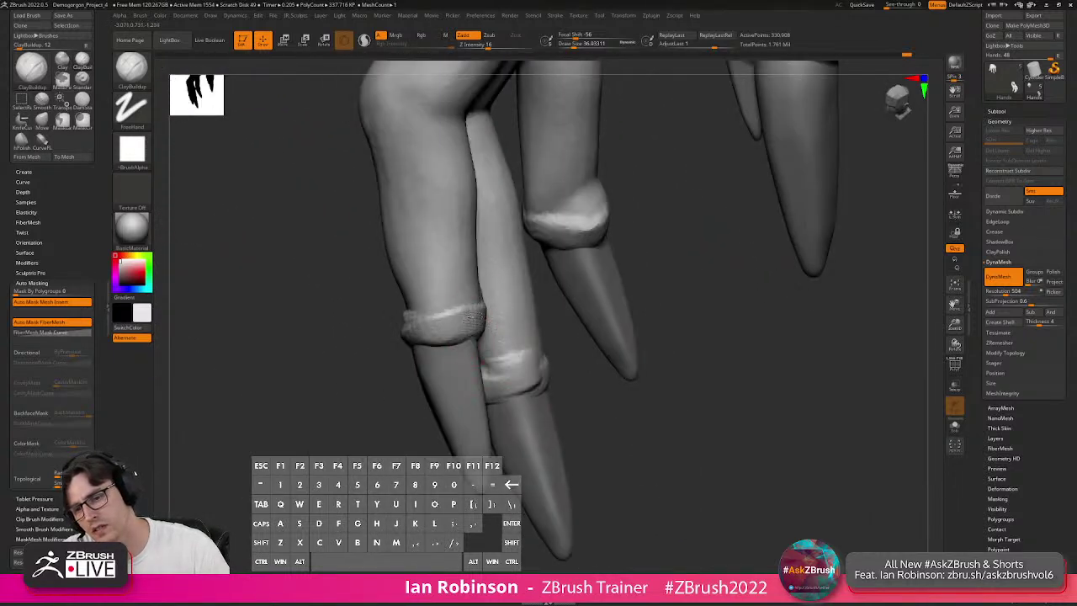
Start the raised cuticle around the little finger's nail base with the ClayBuildup brush.
mouse_move(606, 286)
right_mouse_down()
mouse_move(631, 337)
mouse_move(509, 359)
right_mouse_up()
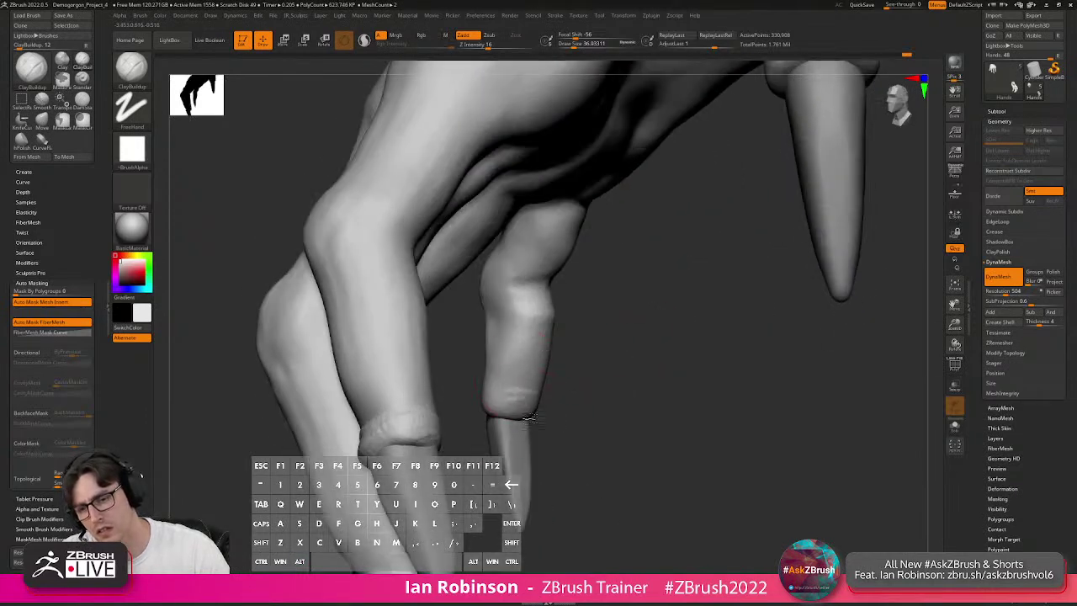
right_click_drag(551, 419, 644, 400)
right_click_drag(447, 452, 396, 421)
mouse_move(396, 421)
right_mouse_down("alt")
mouse_move(382, 398)
mouse_move(474, 409)
right_mouse_up("alt")
mouse_move(538, 396)
right_mouse_down()
mouse_move(553, 392)
mouse_move(546, 404)
right_mouse_up()
In the Fingy_Nails subtool, mask all but the little finger's nail and rotate that nail to fit the fingertip.
left_click(525, 406, "alt")
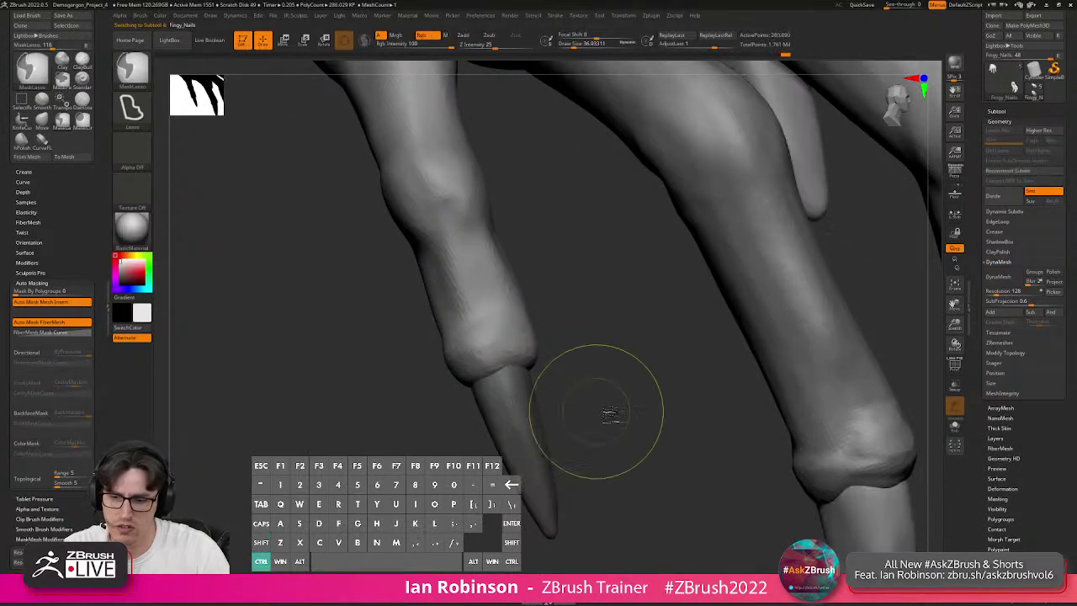
key("w")
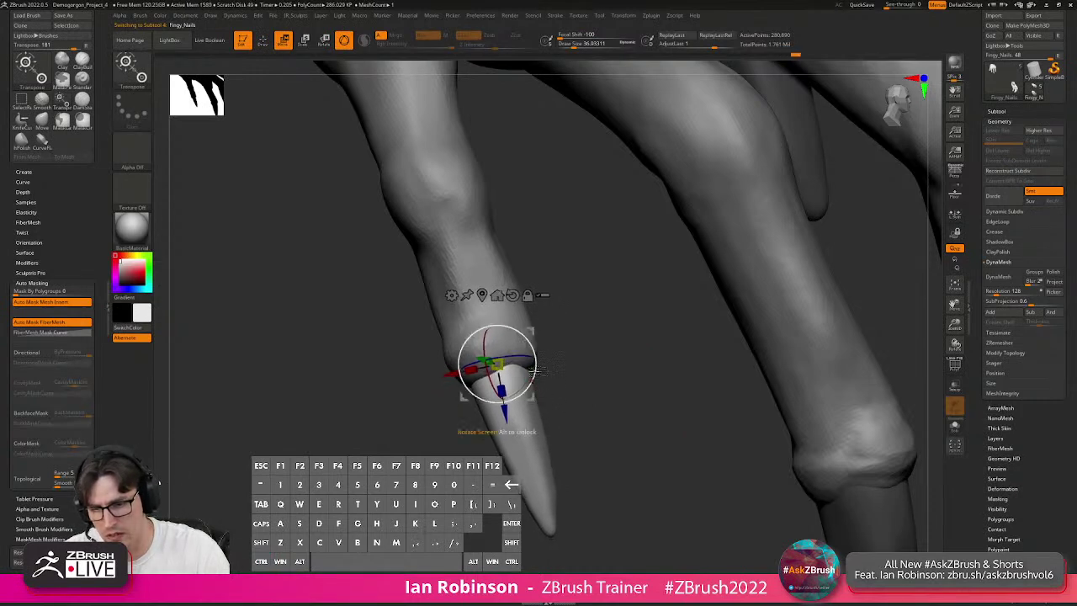
key("q")
key("w")
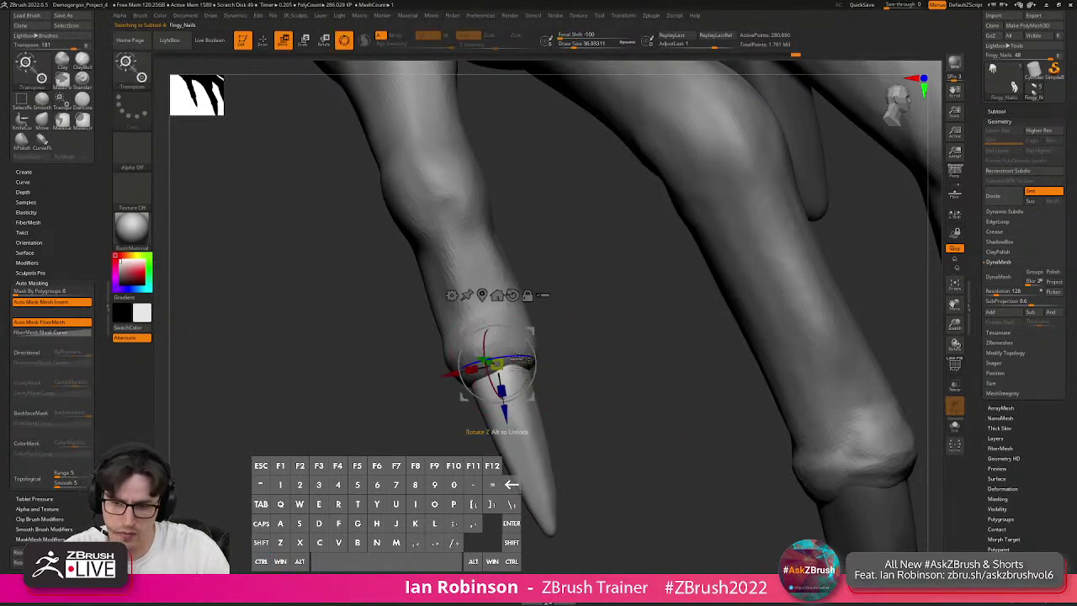
left_click_drag(533, 388, 543, 360)
key("q")
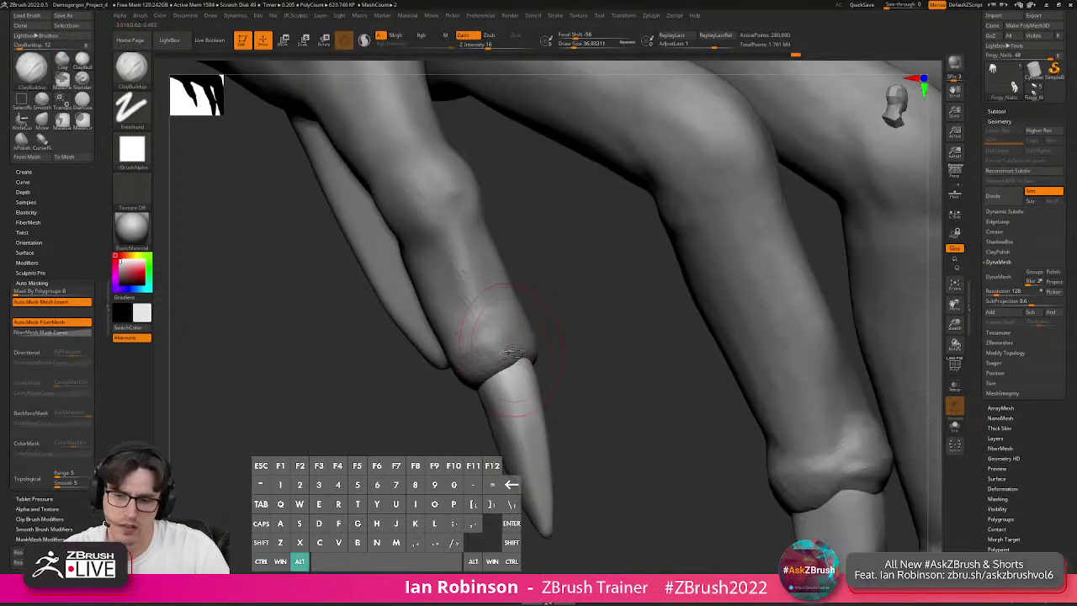
Return to the Hands subtool and thicken the little finger's cuticle around the nail with ClayBuildup.
left_click(556, 366, "alt")
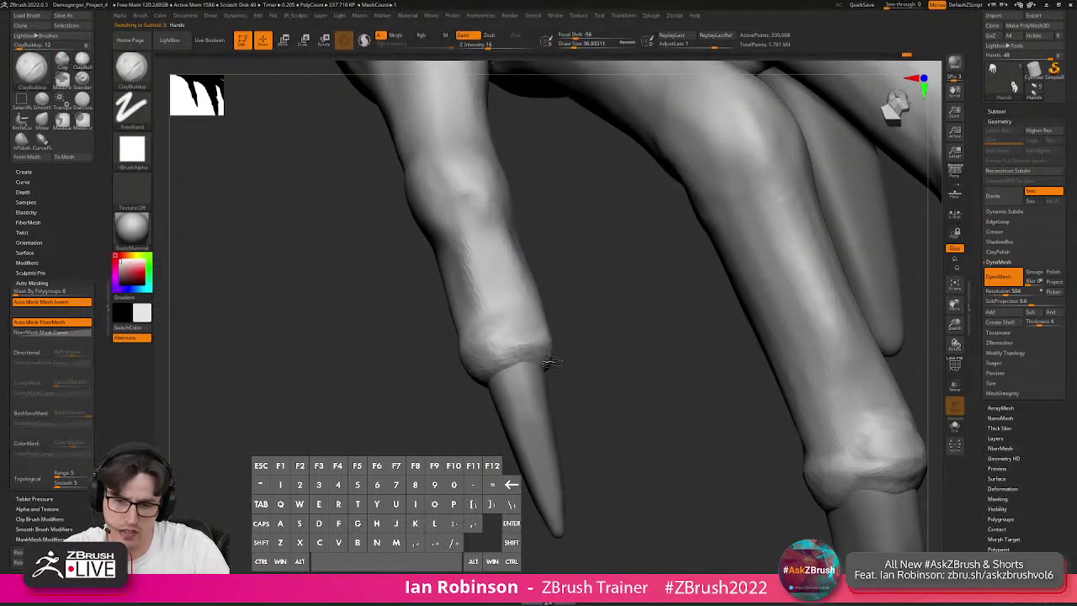
mouse_move(558, 359)
left_mouse_down()
mouse_move(631, 341)
mouse_move(581, 344)
mouse_move(562, 322)
left_mouse_up()
mouse_move(699, 281)
left_mouse_down()
mouse_move(657, 312)
mouse_move(607, 320)
left_mouse_up()
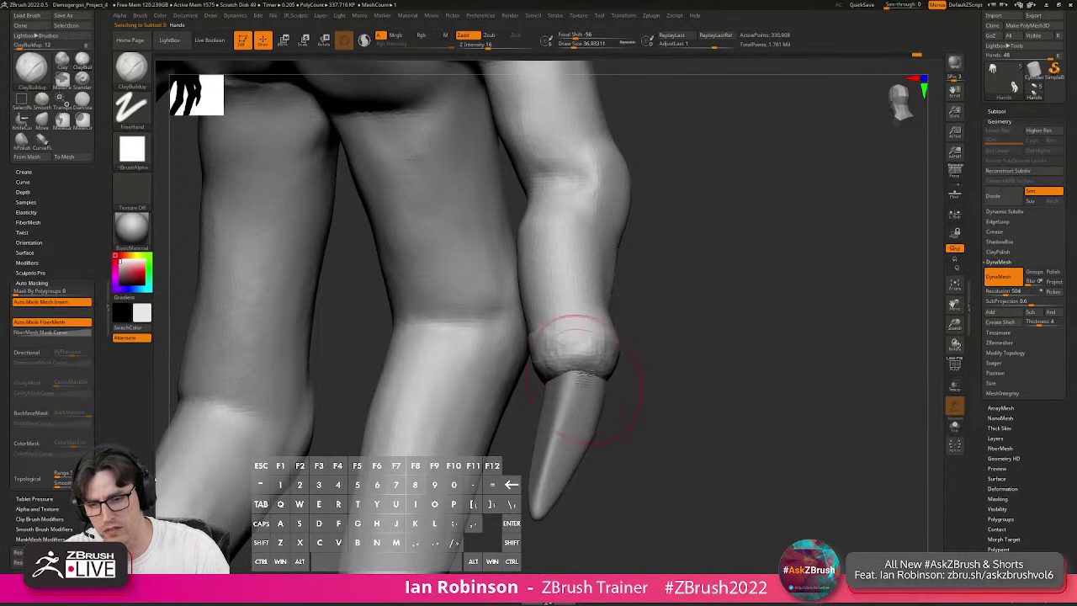
left_click_drag(709, 357, 752, 347)
left_click_drag(529, 390, 520, 387)
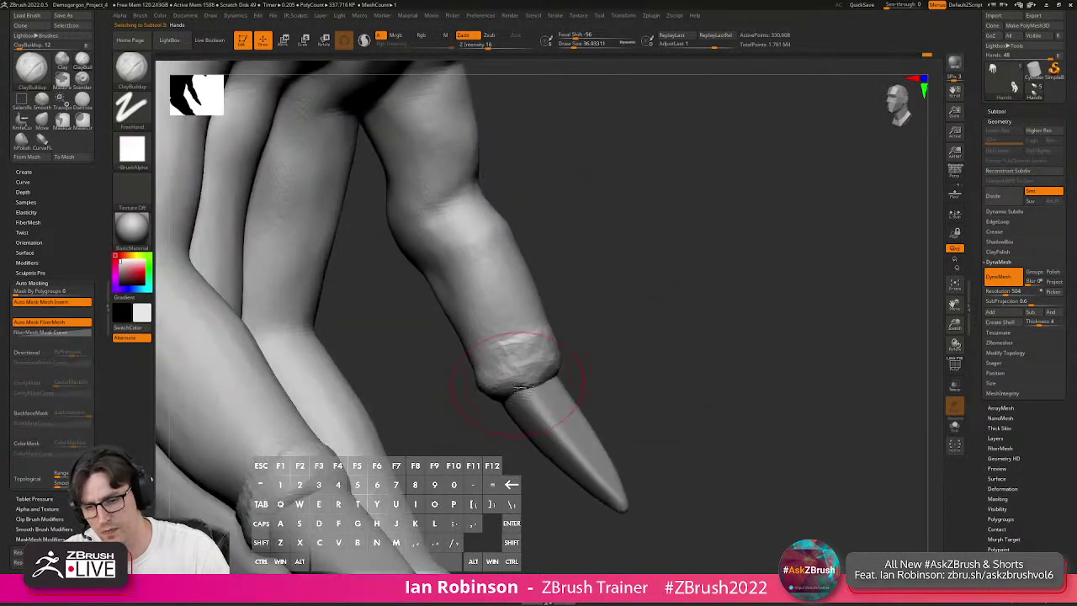
mouse_move(641, 373)
left_mouse_down()
mouse_move(699, 371)
mouse_move(749, 350)
mouse_move(759, 329)
mouse_move(709, 340)
left_mouse_up()
left_click_drag(587, 395, 621, 458, "alt")
left_click_drag(625, 438, 646, 425)
Smooth the rough ClayBuildup strokes on the little and ring fingers' cuticles.
left_click_drag(573, 363, 539, 344, "shift")
mouse_move(591, 446)
left_mouse_down("alt")
mouse_move(585, 401)
mouse_move(486, 404)
left_mouse_up("alt")
left_click_drag(582, 458, 481, 328, "alt")
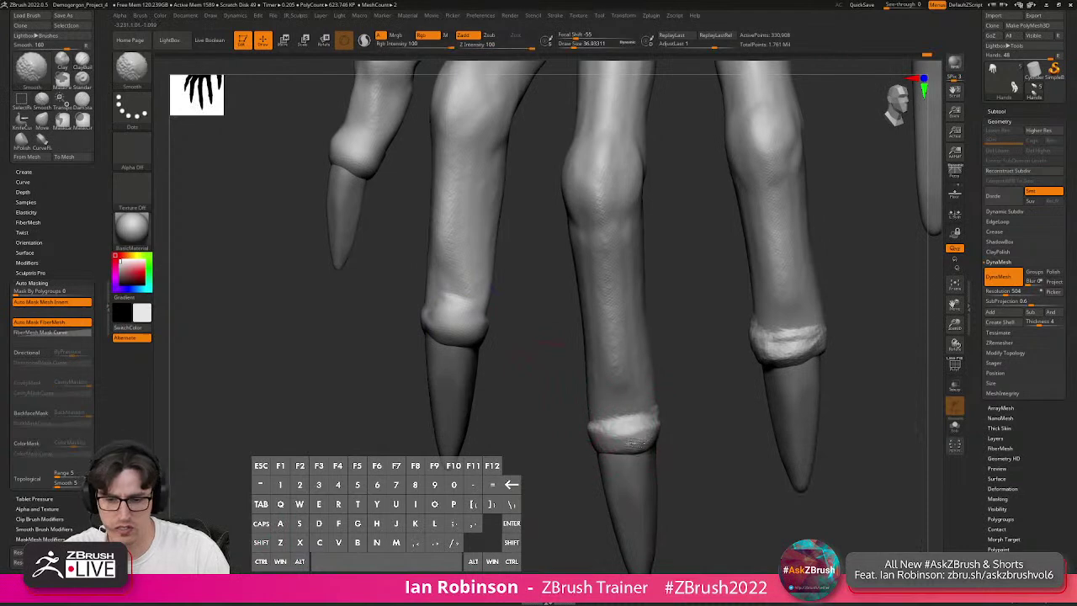
left_click_drag(712, 378, 804, 375)
left_click_drag(574, 353, 401, 429, "alt")
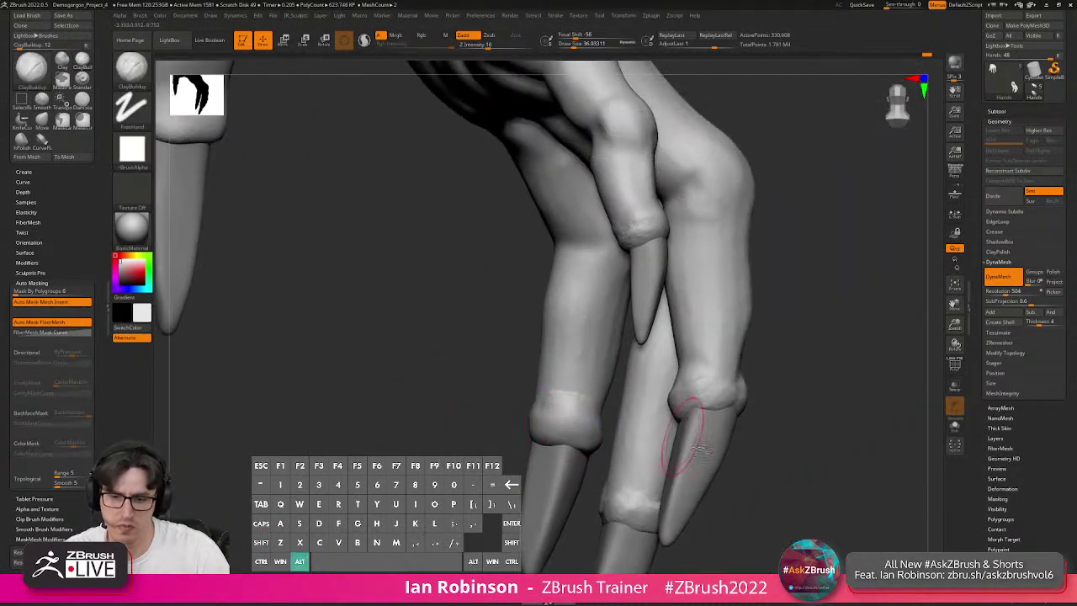
Smooth the undersides of the cuticles across the fingers to blend them into the fingertips.
left_click_drag(783, 383, 861, 379)
left_click_drag(684, 380, 674, 391, "shift")
mouse_move(785, 417)
left_mouse_down("alt")
mouse_move(746, 382)
mouse_move(782, 380)
left_mouse_up("alt")
left_click_drag(508, 463, 468, 477, "shift")
left_click_drag(782, 351, 714, 459, "alt")
left_click_drag(704, 308, 676, 317, "shift")
mouse_move(803, 333)
left_mouse_down()
mouse_move(767, 392)
mouse_move(654, 416)
mouse_move(768, 325)
mouse_move(765, 343)
left_mouse_up()
Switch to the Clay brush and fill out the little finger's cuticle where it meets the nail.
key("b")
key("c")
key("l")
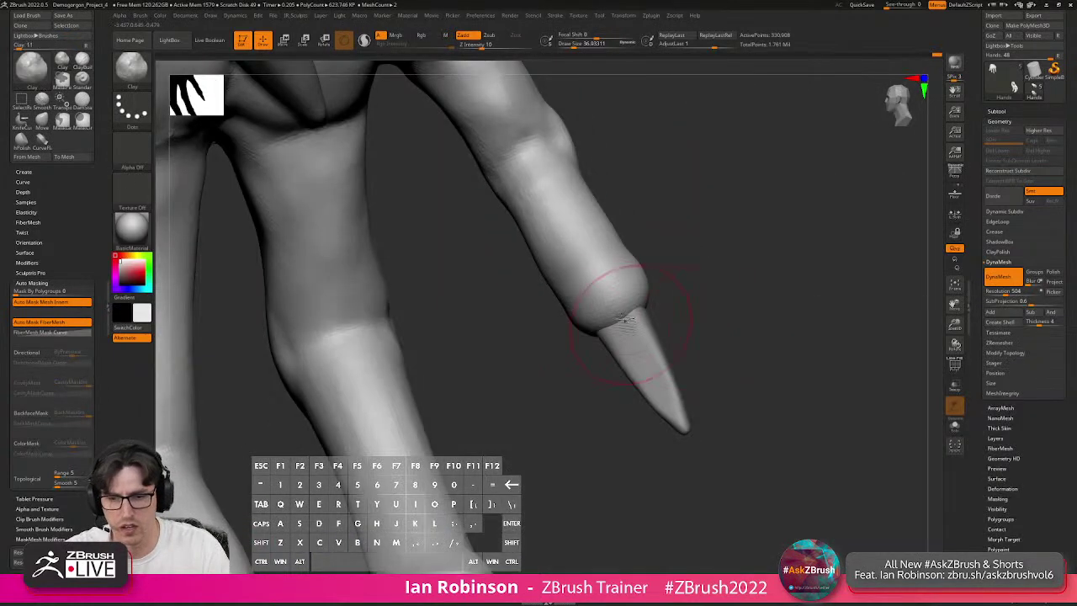
mouse_move(639, 305)
left_mouse_down()
mouse_move(621, 299)
mouse_move(631, 323)
left_mouse_up()
left_click_drag(778, 340, 679, 318)
left_click_drag(653, 278, 681, 305)
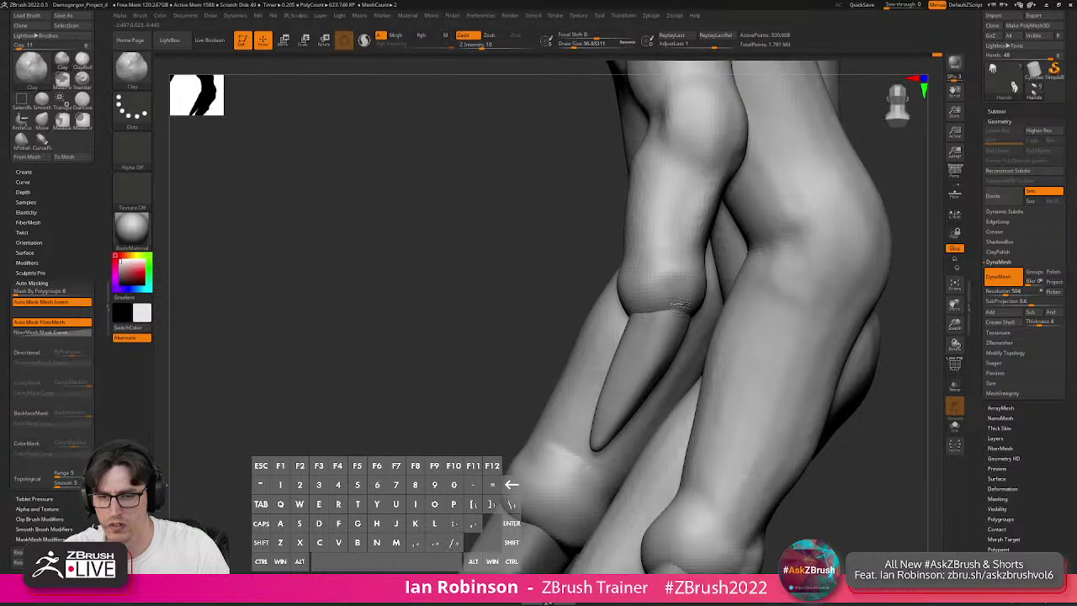
Enable BackfaceMask for the Clay brush and refine the little finger's cuticle from its underside.
left_click(37, 412)
left_click_drag(383, 295, 640, 279)
left_click_drag(718, 298, 460, 348, "alt")
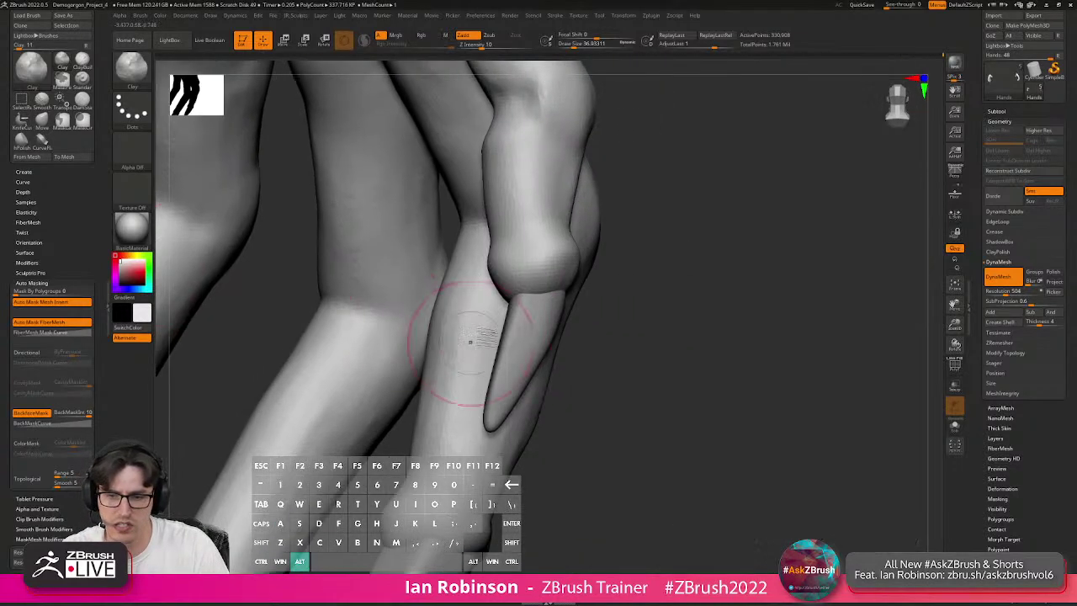
left_click_drag(495, 290, 505, 296)
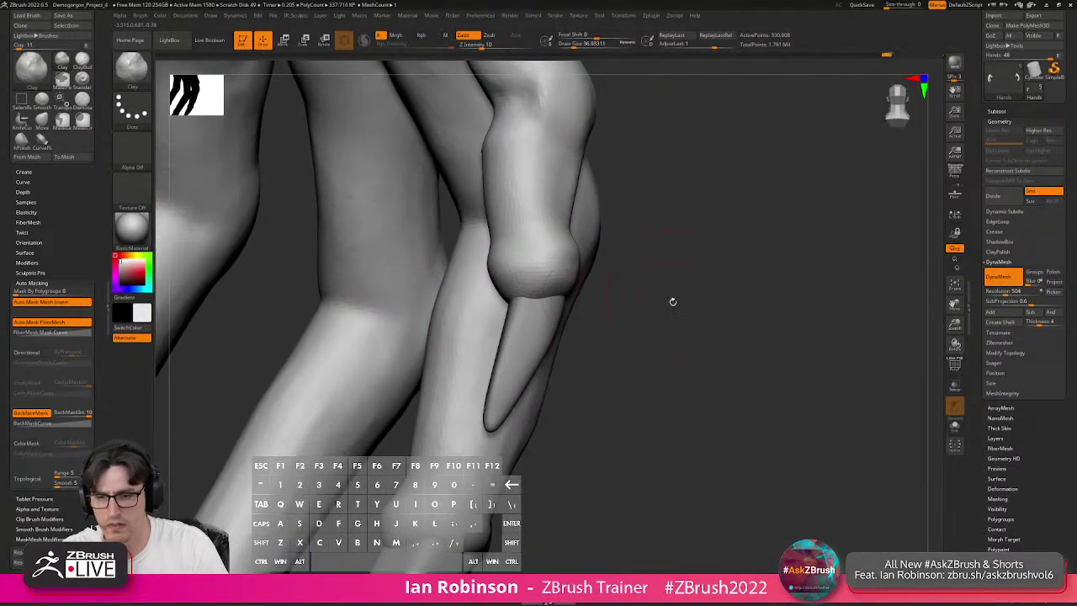
left_click_drag(669, 293, 562, 288)
mouse_move(662, 277)
left_mouse_down()
mouse_move(548, 284)
mouse_move(536, 262)
mouse_move(411, 195)
mouse_move(403, 166)
mouse_move(344, 118)
left_mouse_up()
mouse_move(509, 372)
left_mouse_down()
mouse_move(463, 372)
mouse_move(548, 337)
mouse_move(497, 335)
left_mouse_up()
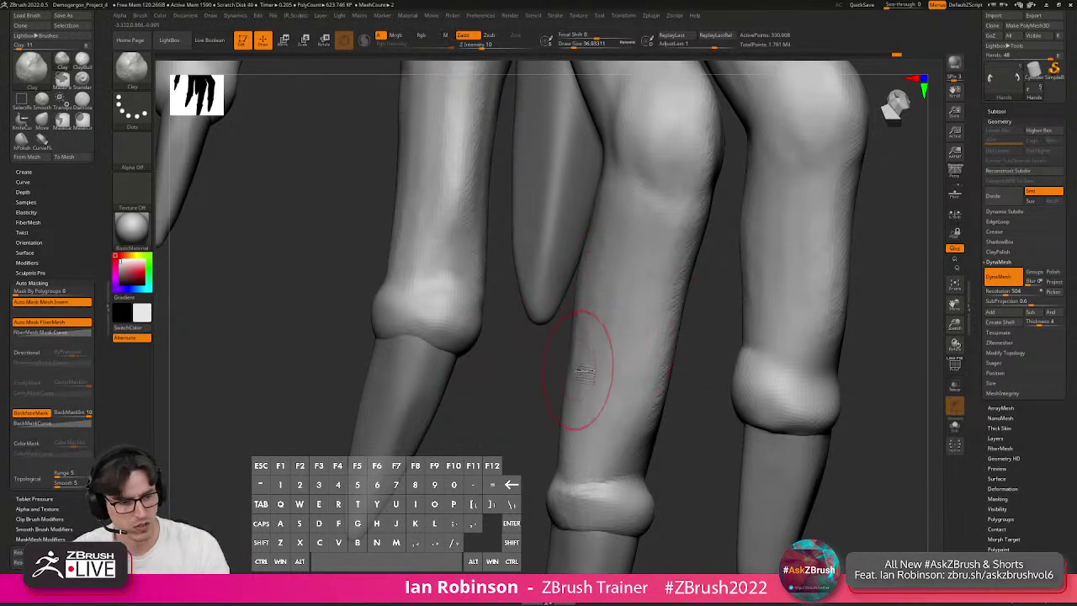
Round out the middle and index fingers' cuticles with the Clay brush.
right_click_drag(625, 385, 573, 411, "alt")
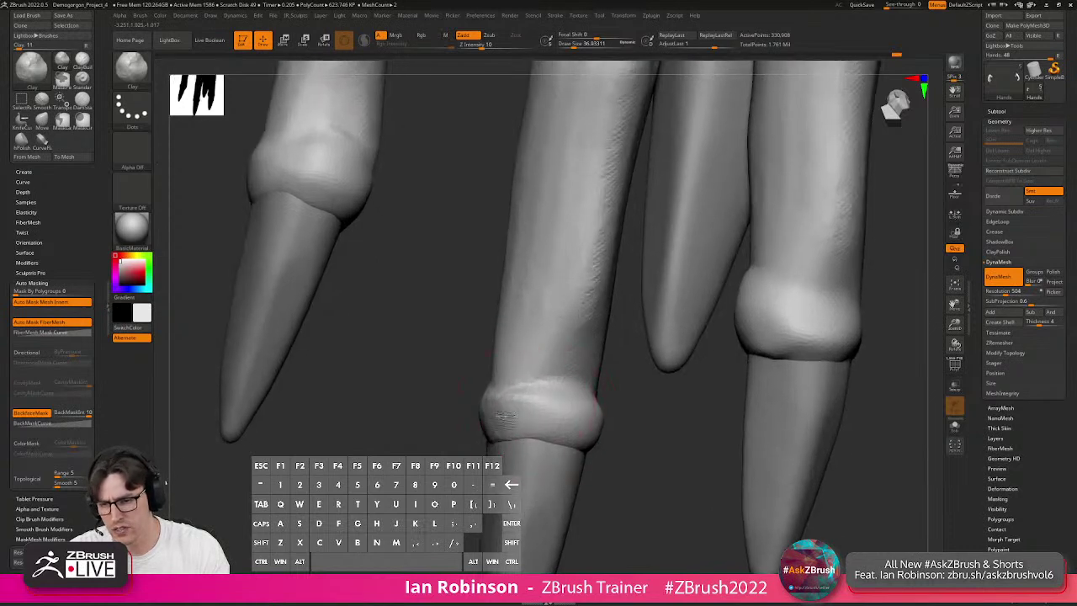
right_click_drag(690, 373, 541, 407, "alt")
mouse_move(604, 352)
left_mouse_down()
mouse_move(652, 362)
mouse_move(707, 344)
left_mouse_up()
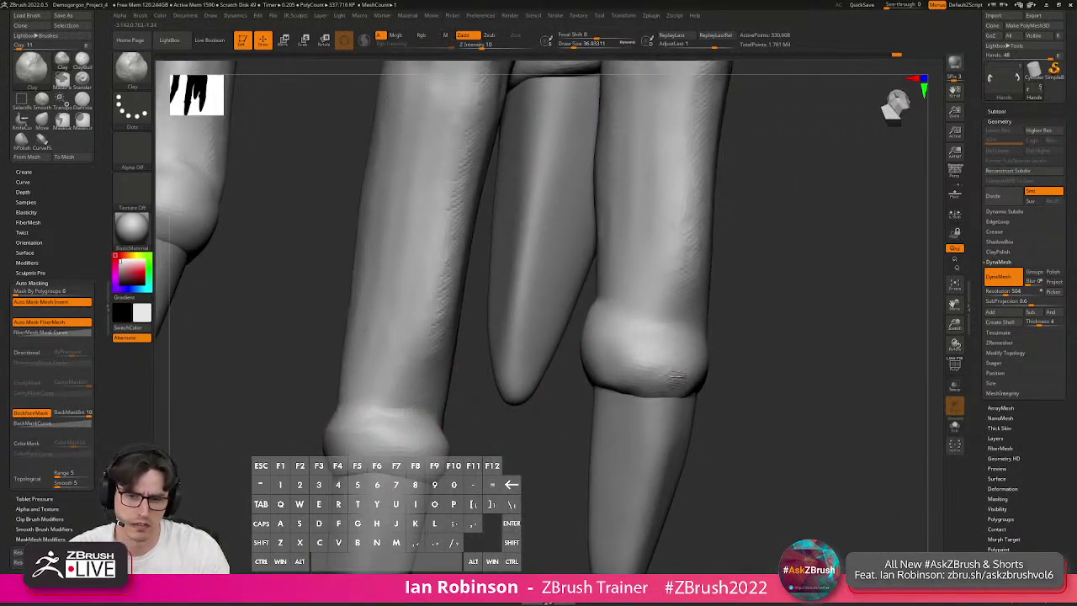
mouse_move(657, 385)
right_mouse_down()
mouse_move(698, 373)
mouse_move(685, 385)
mouse_move(707, 411)
mouse_move(715, 383)
mouse_move(610, 344)
right_mouse_up()
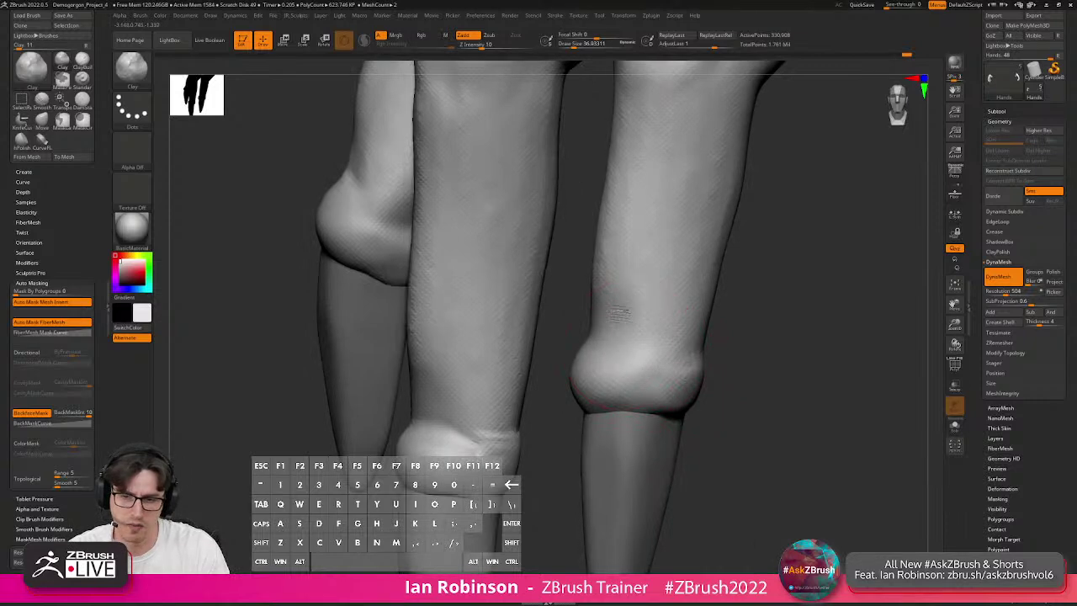
mouse_move(615, 293)
left_mouse_down()
mouse_move(618, 267)
mouse_move(608, 342)
left_mouse_up()
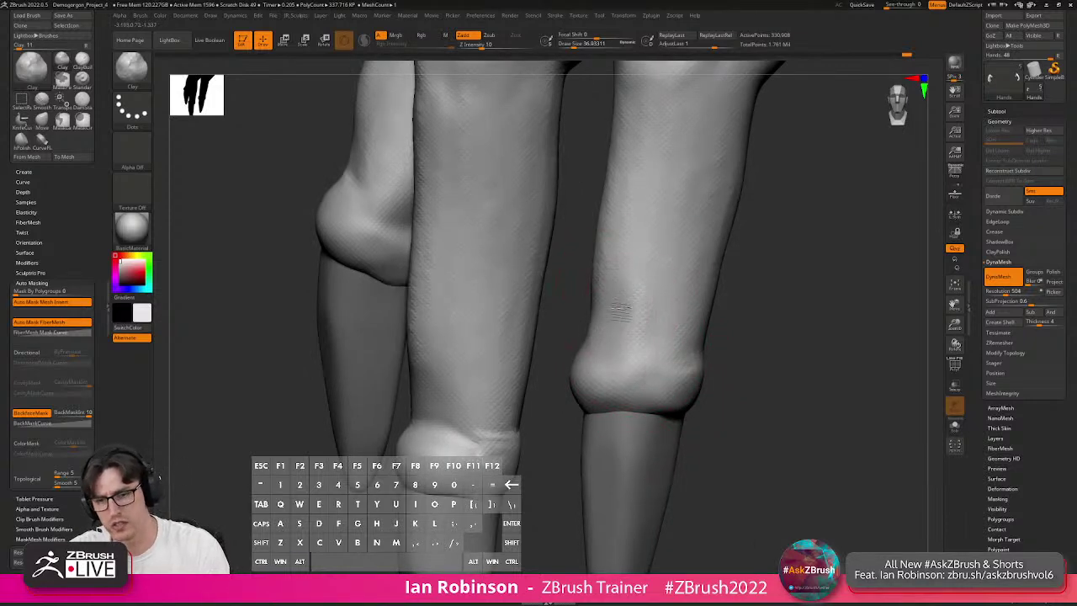
left_click_drag(777, 346, 624, 421, "alt")
left_click_drag(419, 441, 462, 398, "alt")
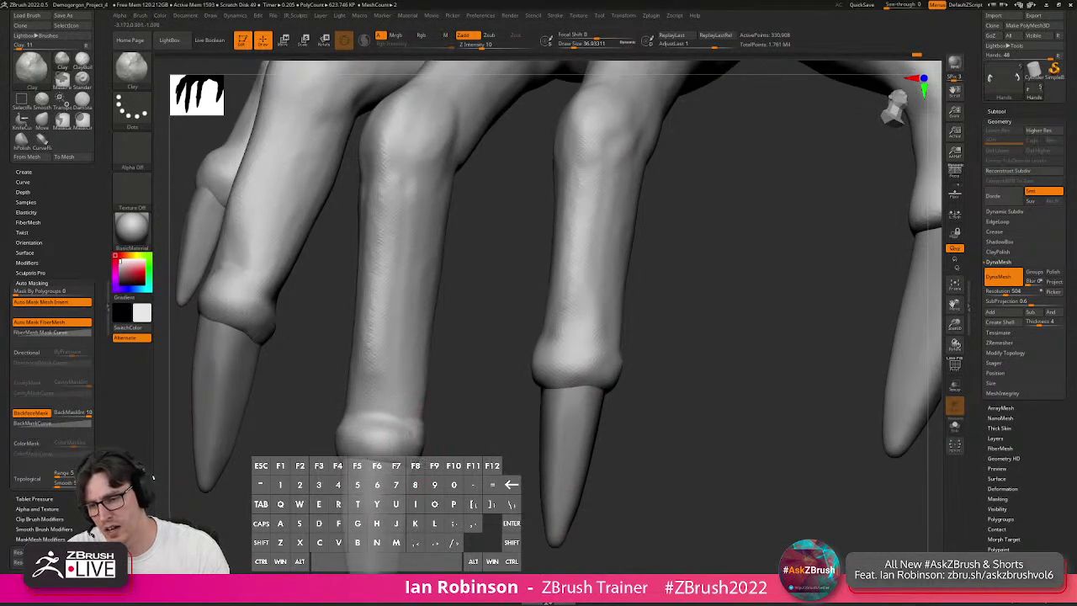
mouse_move(466, 451)
left_mouse_down()
mouse_move(438, 412)
mouse_move(421, 421)
mouse_move(439, 404)
mouse_move(431, 446)
mouse_move(451, 449)
mouse_move(458, 432)
left_mouse_up()
Switch to ClayBuildup and build up a raised cuticle all the way around the thumb's nail base.
right_click_drag(514, 414, 469, 428)
mouse_move(546, 424)
right_mouse_down("alt")
mouse_move(534, 422)
mouse_move(619, 501)
mouse_move(709, 306)
mouse_move(665, 394)
mouse_move(638, 333)
right_mouse_up("alt")
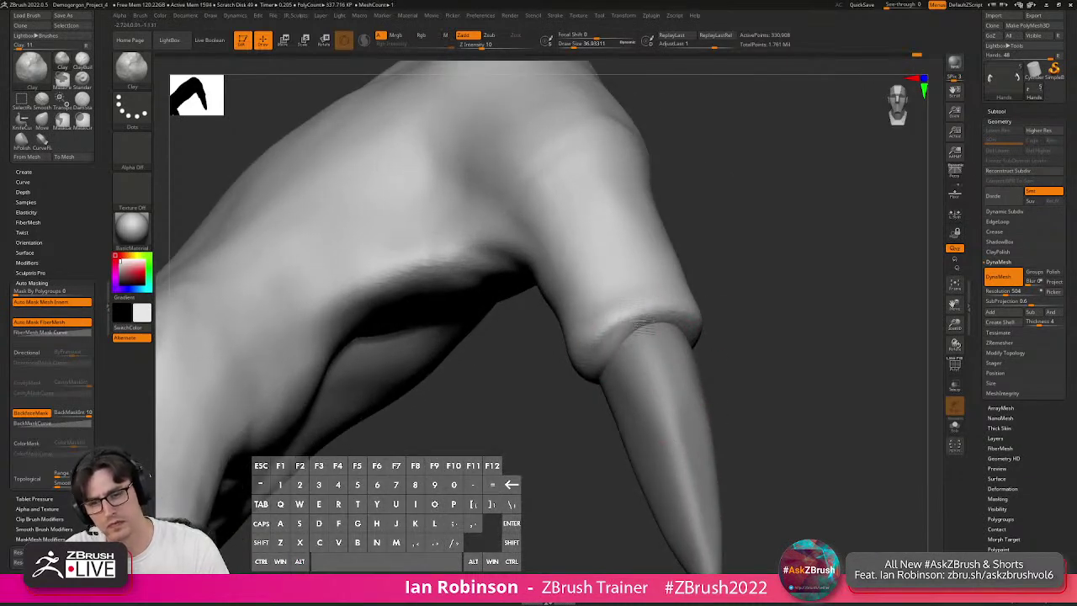
key("b")
key("c")
key("b")
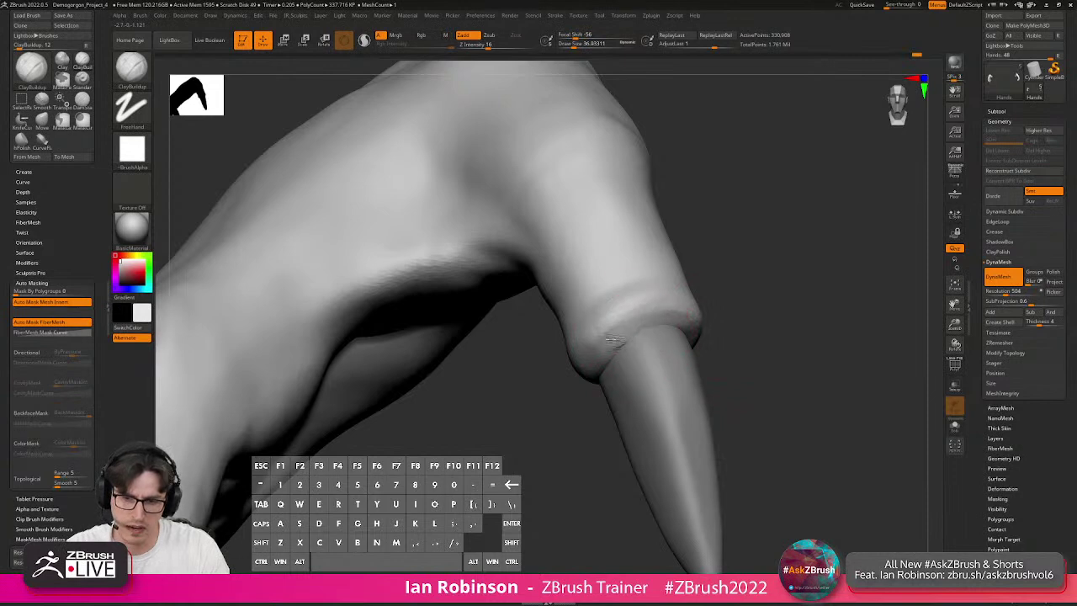
mouse_move(663, 320)
right_mouse_down()
mouse_move(692, 329)
mouse_move(580, 324)
mouse_move(576, 313)
right_mouse_up()
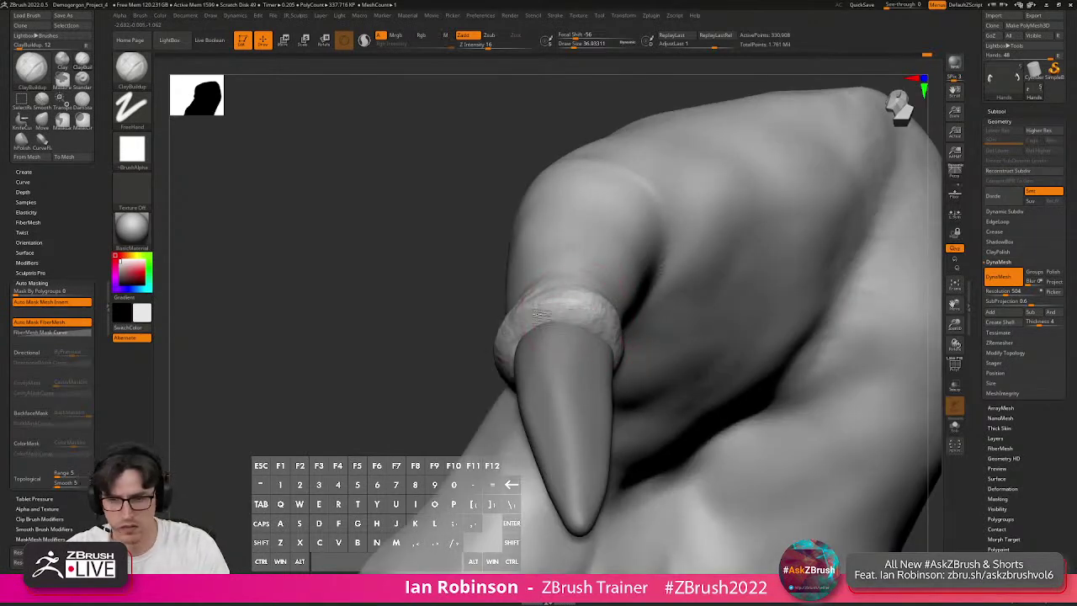
right_click_drag(606, 315, 597, 354)
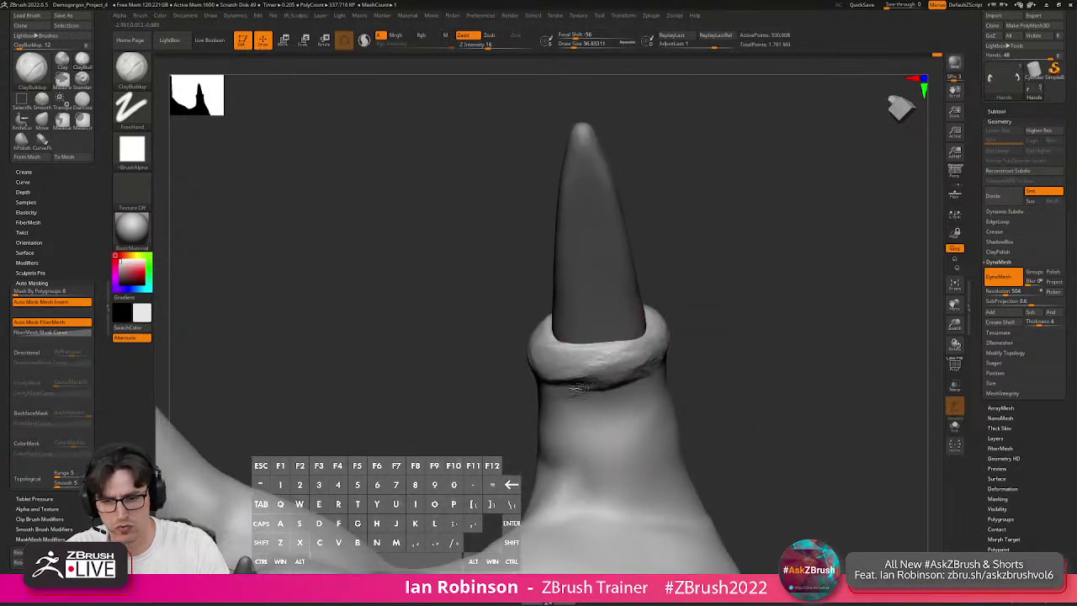
right_click_drag(636, 366, 641, 333)
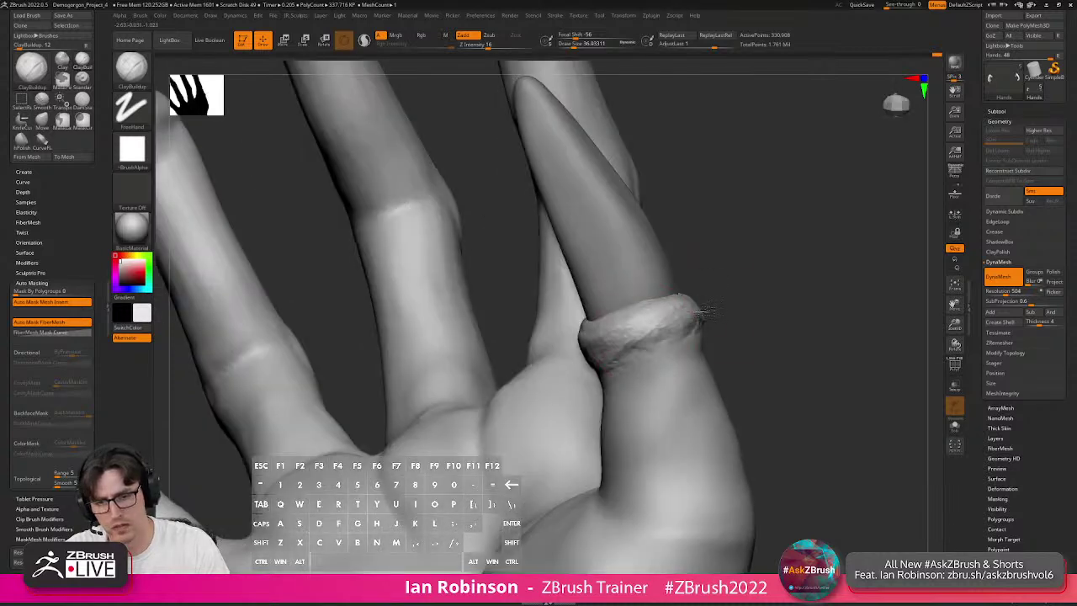
mouse_move(755, 313)
right_mouse_down()
mouse_move(702, 356)
mouse_move(573, 345)
right_mouse_up()
Switch to the Standard brush and refine the thumb cuticle's ridge and its transition into the thumb.
key("b")
key("s")
key("t")
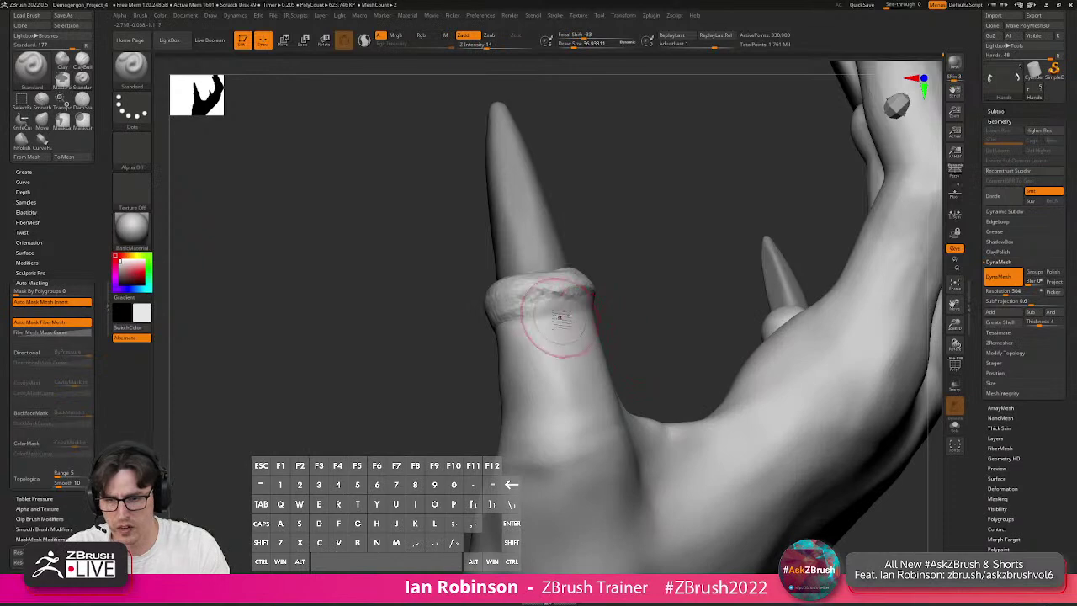
left_click_drag(575, 455, 652, 376)
right_click_drag(642, 372, 595, 372)
mouse_move(587, 311)
right_mouse_down()
mouse_move(601, 373)
mouse_move(548, 353)
right_mouse_up()
right_click_drag(620, 342, 532, 286)
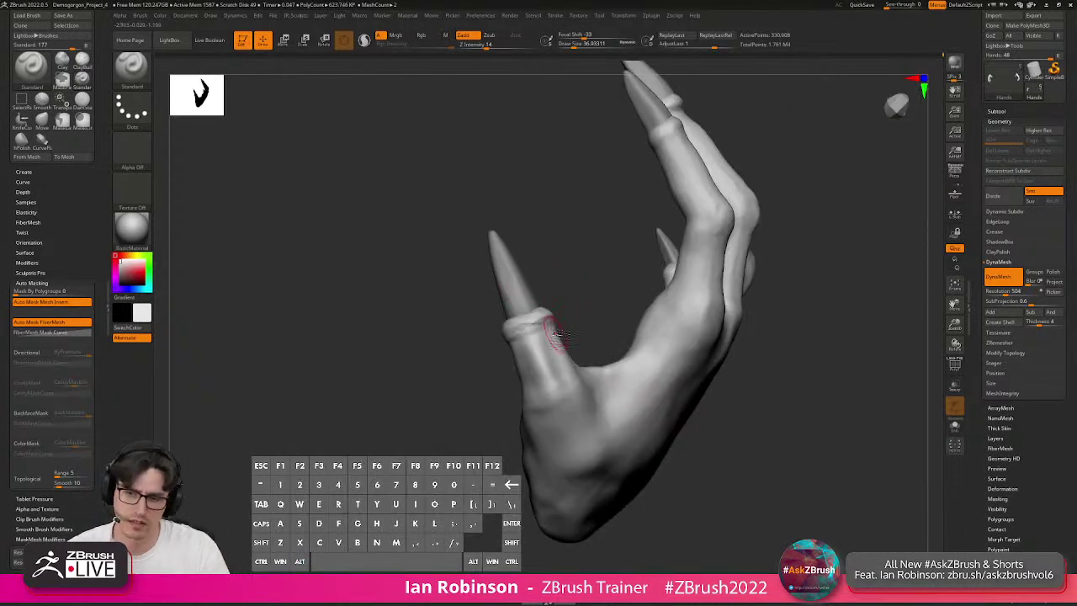
right_click_drag(594, 281, 655, 297)
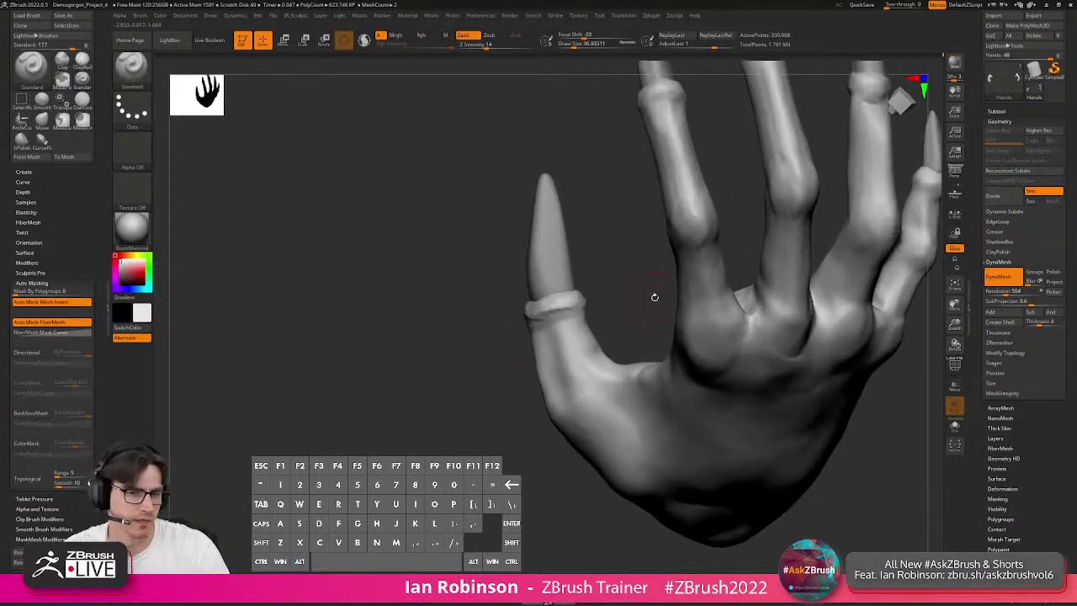
Isolate the hands and mask everything except the tip of the thumb.
left_click(955, 428)
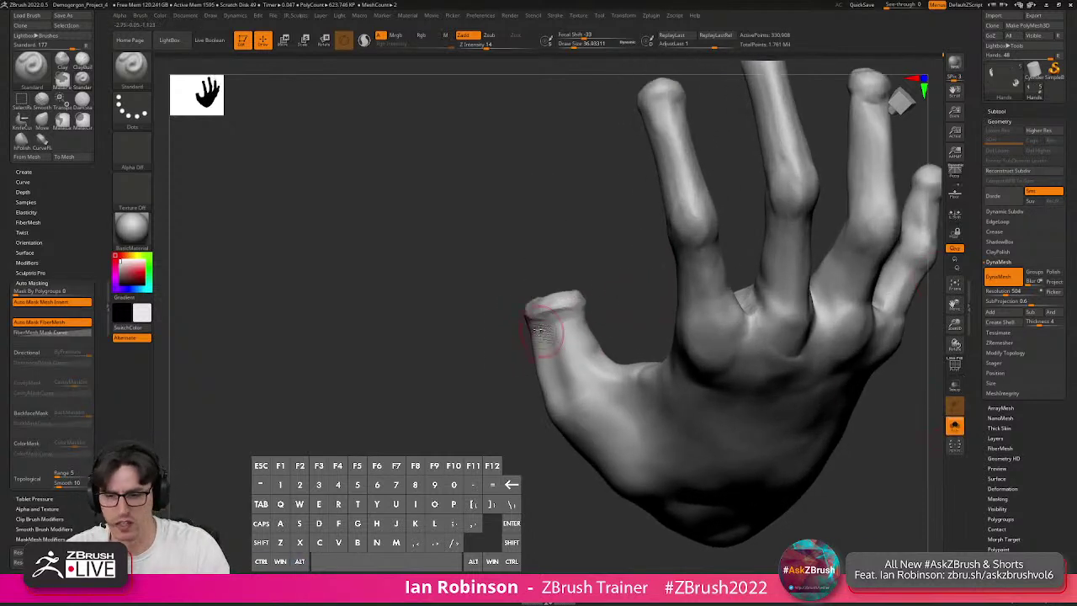
mouse_move(517, 334)
left_mouse_down("ctrl")
mouse_move(632, 294)
mouse_move(633, 320)
left_mouse_up("ctrl")
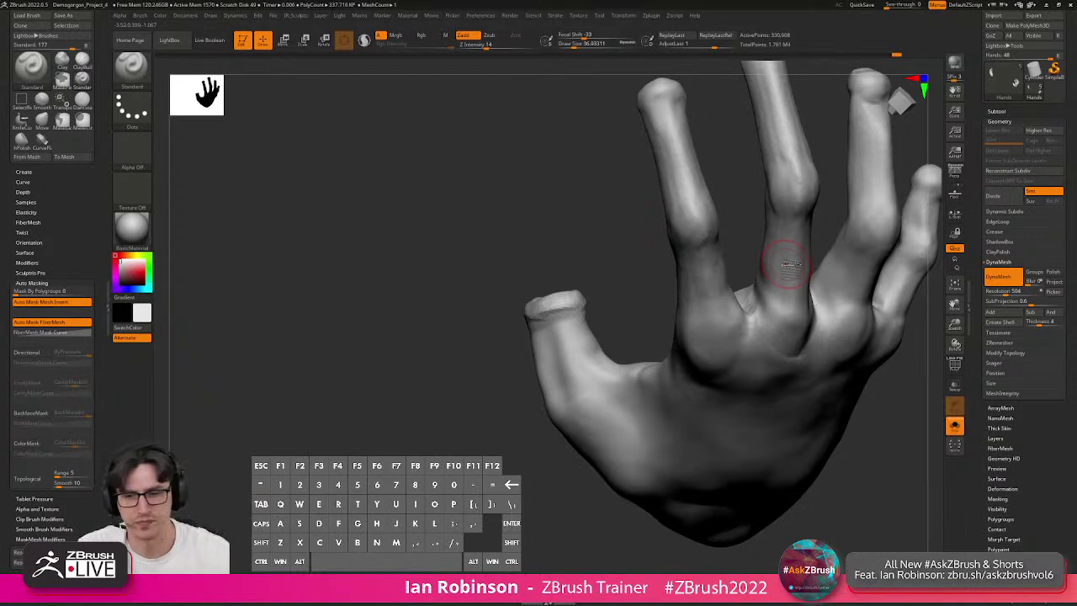
key("ctrl+i")
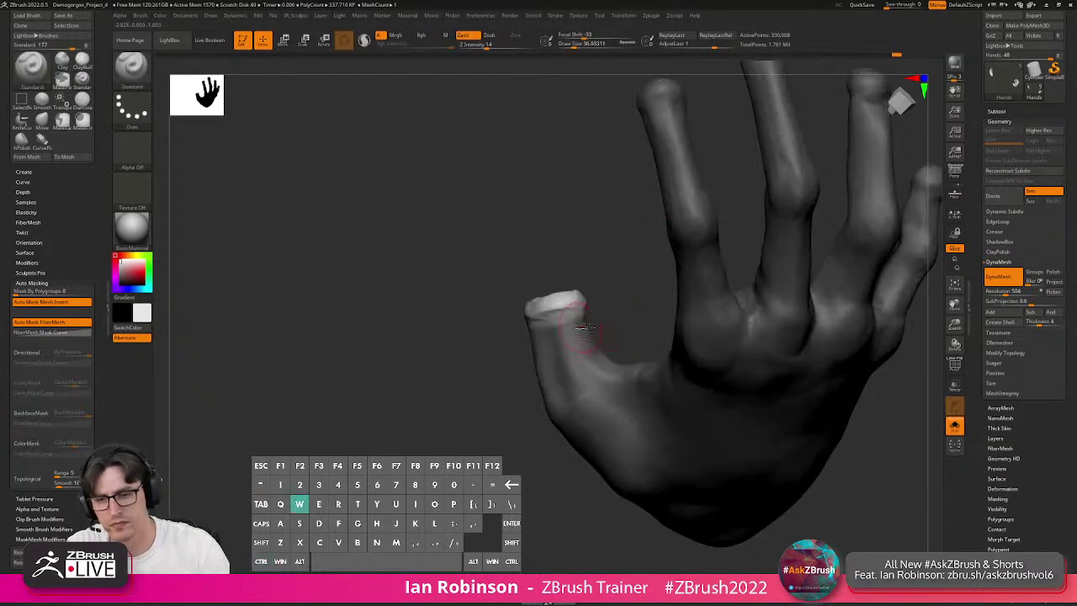
Lengthen the thumb by moving its unmasked tip outward, and remesh the stretched area with DynaMesh.
key("w")
left_click_drag(623, 193, 615, 303)
left_click(519, 232, "alt")
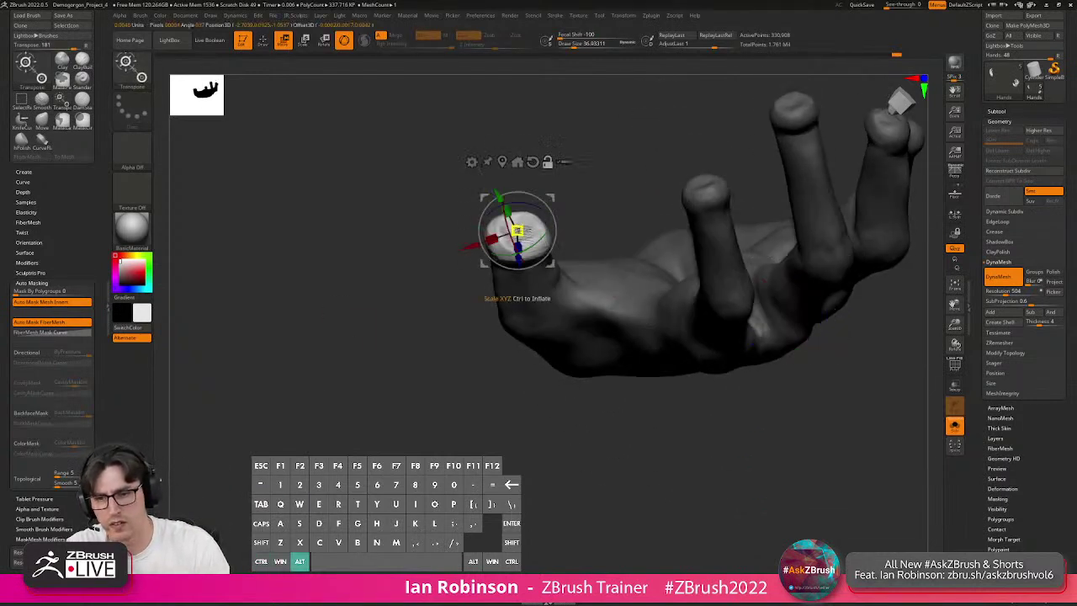
left_click_drag(541, 202, 506, 219, "alt")
left_click_drag(581, 253, 553, 280)
left_click_drag(515, 336, 543, 314)
key("ctrl+z")
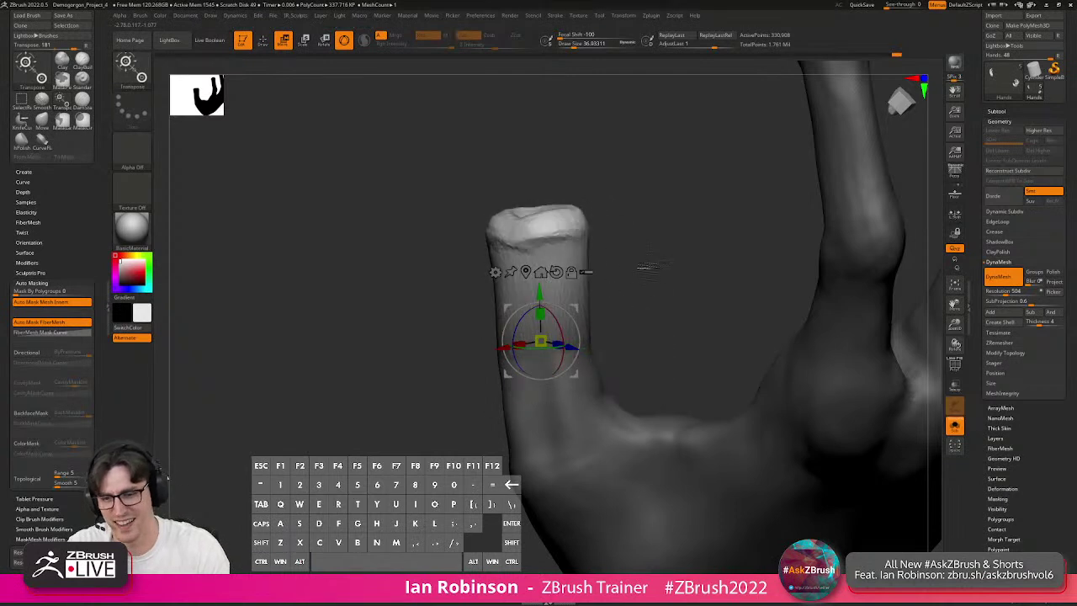
key("q")
left_click(664, 236, "ctrl")
key("w")
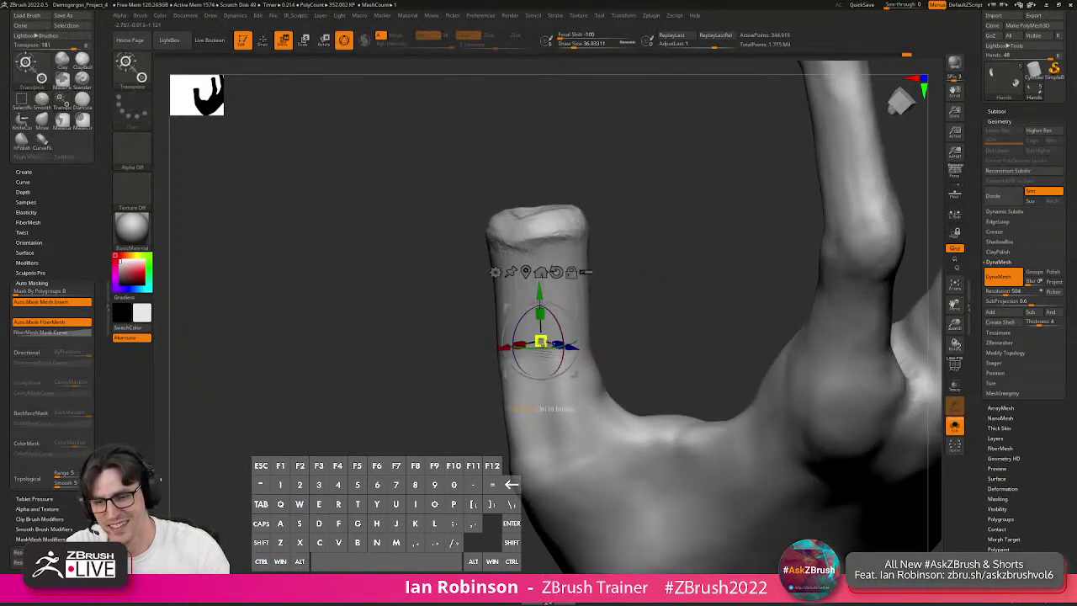
Mask the hand below the thumb's lengthened section and reposition and tilt that section with the gizmo.
key("q")
mouse_move(463, 348)
left_mouse_down("ctrl")
mouse_move(704, 282)
mouse_move(688, 334)
left_mouse_up("ctrl")
key("space")
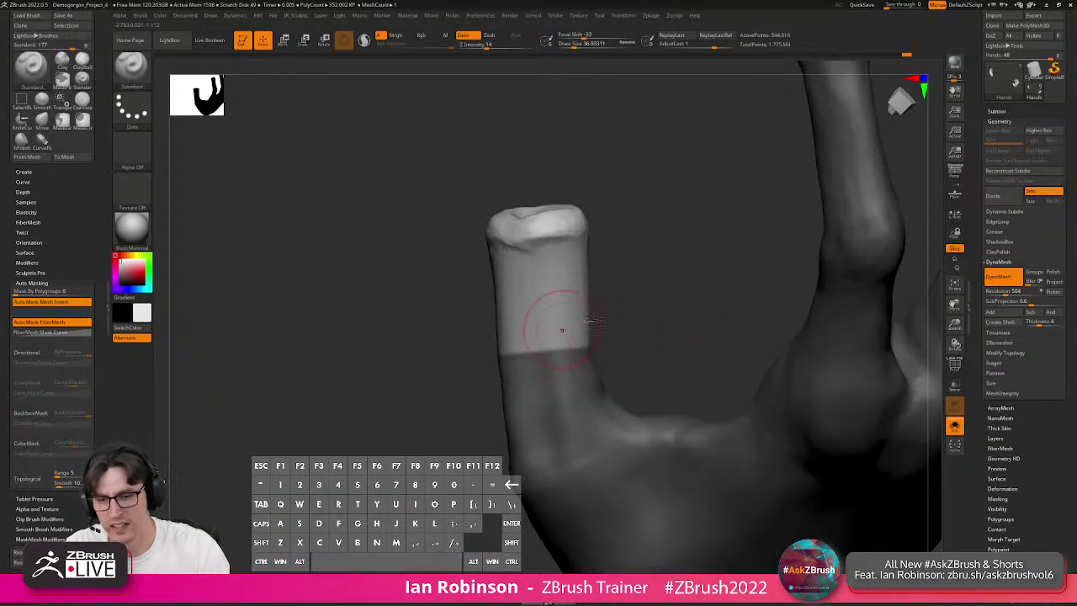
key("w")
mouse_move(654, 266)
left_mouse_down()
mouse_move(680, 285)
mouse_move(664, 268)
left_mouse_up()
left_click_drag(532, 334, 567, 304)
left_click_drag(637, 258, 731, 266)
left_click_drag(578, 372, 572, 361)
key("q")
mouse_move(647, 326)
left_mouse_down()
mouse_move(689, 323)
mouse_move(608, 317)
left_mouse_up()
key("w")
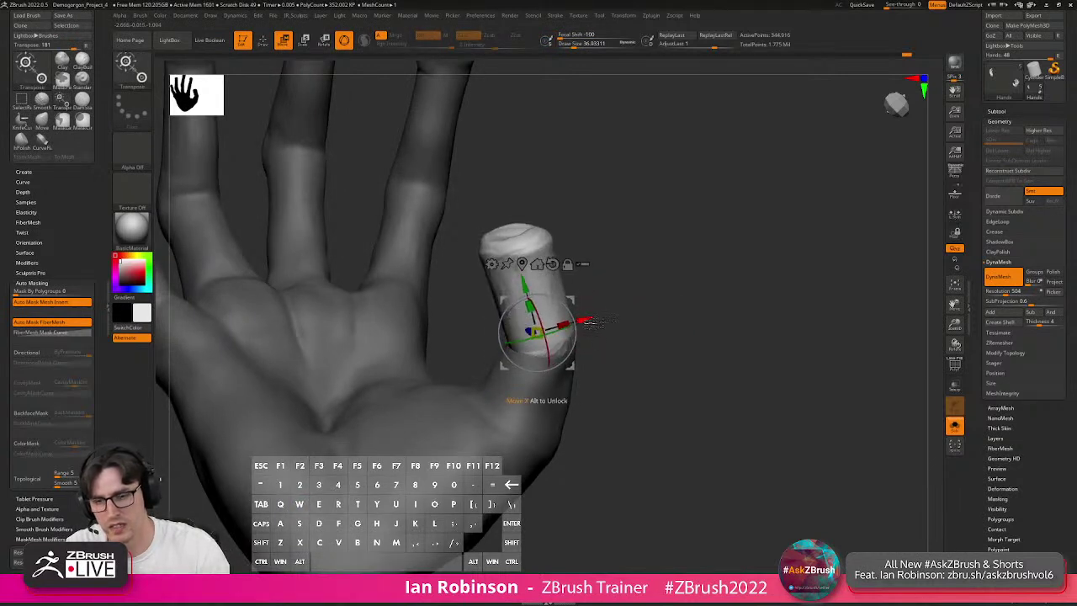
Extend the mask farther up the thumb, soften its edge and adjust the position of the thumb's outer end.
key("q")
mouse_move(661, 354)
left_mouse_down("alt")
mouse_move(671, 320)
mouse_move(700, 330)
mouse_move(739, 362)
mouse_move(743, 397)
left_mouse_up("alt")
mouse_move(456, 291)
left_mouse_down("ctrl")
mouse_move(476, 339)
mouse_move(447, 270)
mouse_move(448, 238)
mouse_move(443, 310)
mouse_move(629, 209)
mouse_move(618, 249)
left_mouse_up("ctrl")
key("space")
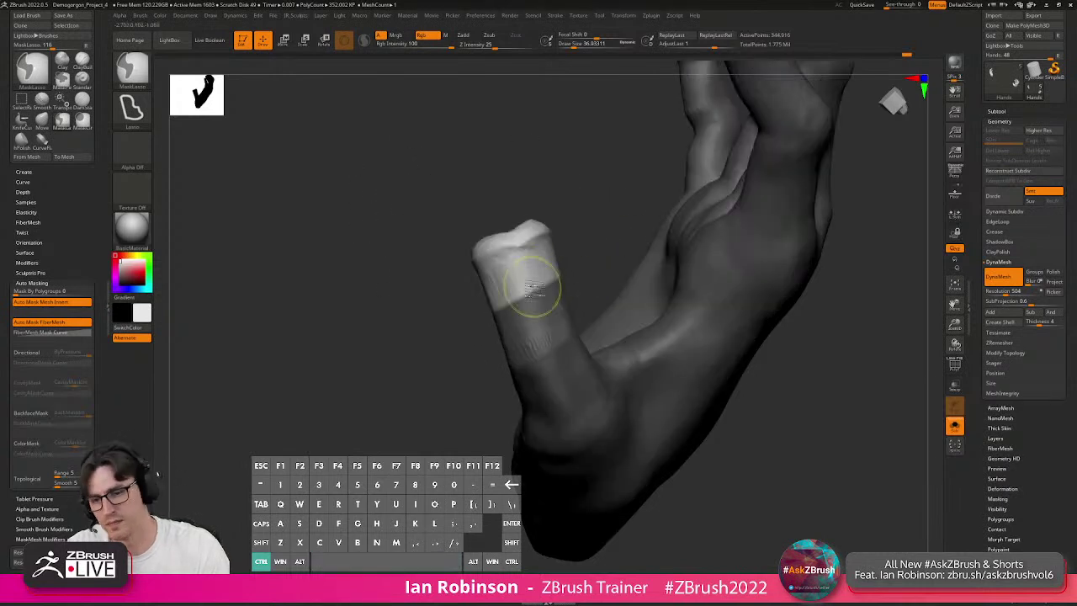
left_click(548, 276, "ctrl")
key("w")
left_click_drag(520, 280, 523, 294)
Clear the mask by remeshing the hands with DynaMesh and smooth the lengthened part of the thumb.
key("q")
left_click_drag(620, 219, 596, 275, "ctrl")
left_click_drag(541, 298, 495, 331, "shift")
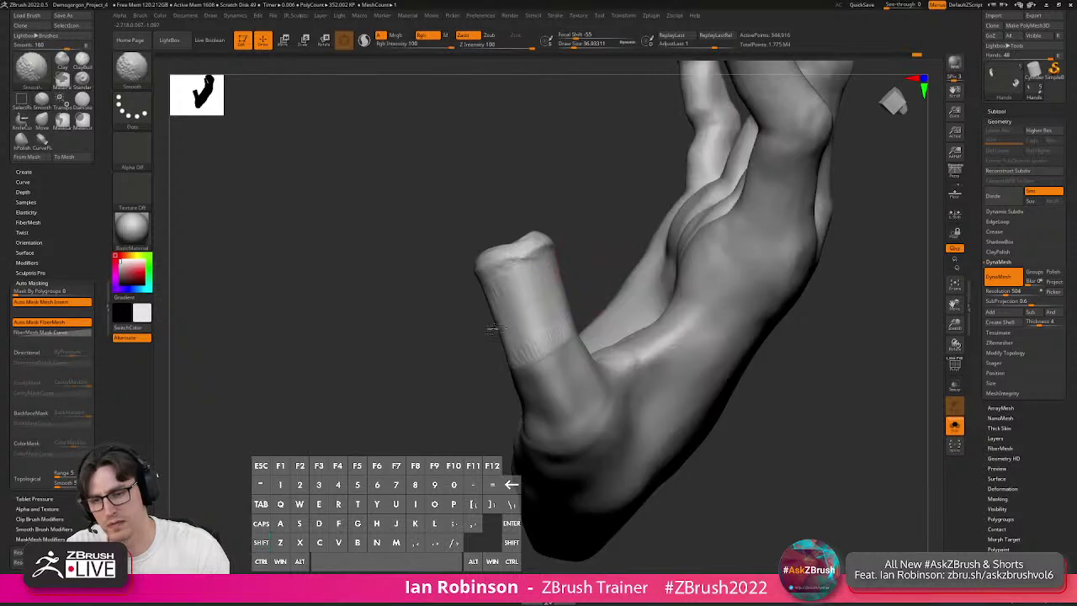
Show the nails again, select the Fingy_Nails subtool and mask it so only the thumb nail stays editable.
mouse_move(406, 390)
left_mouse_down()
mouse_move(630, 344)
mouse_move(707, 353)
left_mouse_up()
left_click(957, 433)
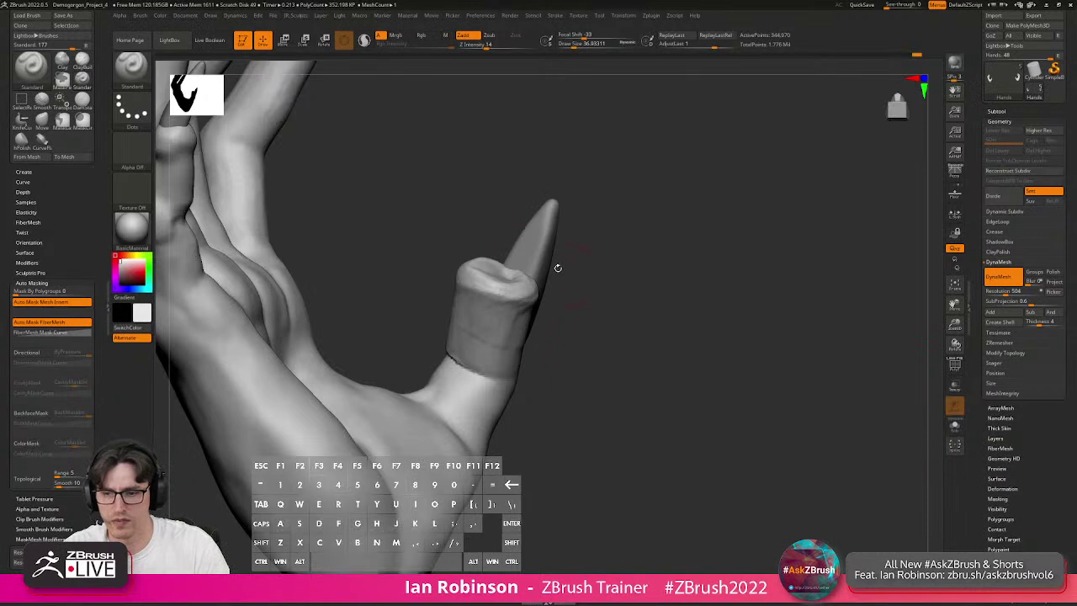
left_click(547, 247, "alt")
left_click_drag(659, 260, 589, 261)
right_click_drag(659, 269, 632, 298, "ctrl")
left_click(668, 298, "ctrl")
left_click(668, 290, "ctrl")
left_click(663, 291, "ctrl+shift")
key("ctrl+z")
left_click(656, 291, "ctrl")
left_click(660, 291, "ctrl+shift")
left_click(662, 291, "ctrl")
right_click_drag(662, 290, 580, 337, "ctrl")
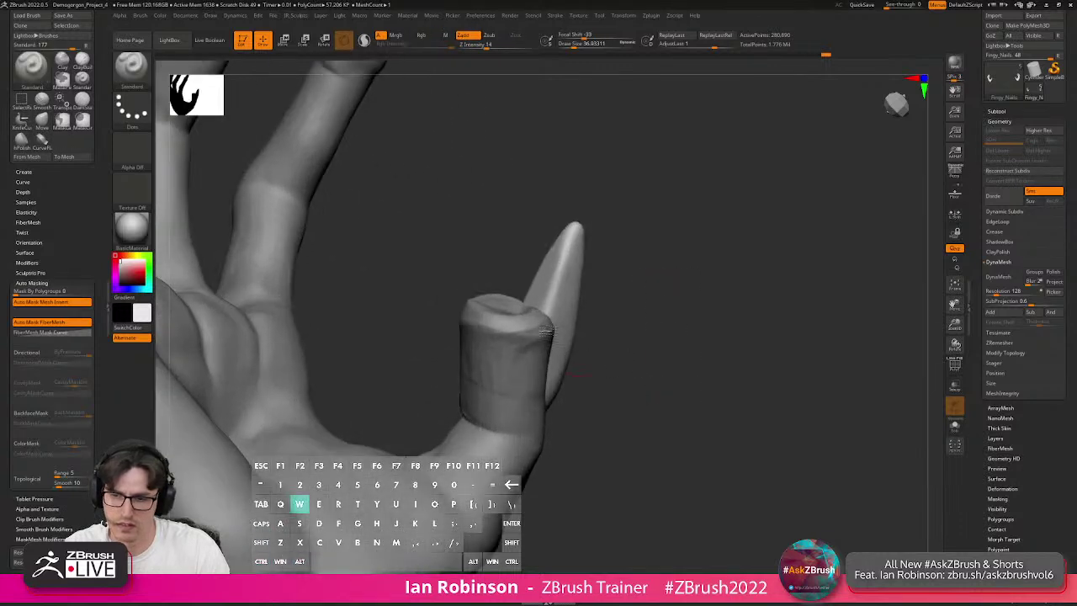
Move and rotate the thumb nail with the gizmo so its base sits in the repositioned thumb cuticle.
key("w")
left_click(553, 292, "alt")
right_click_drag(638, 304, 582, 311)
left_click_drag(585, 316, 549, 268)
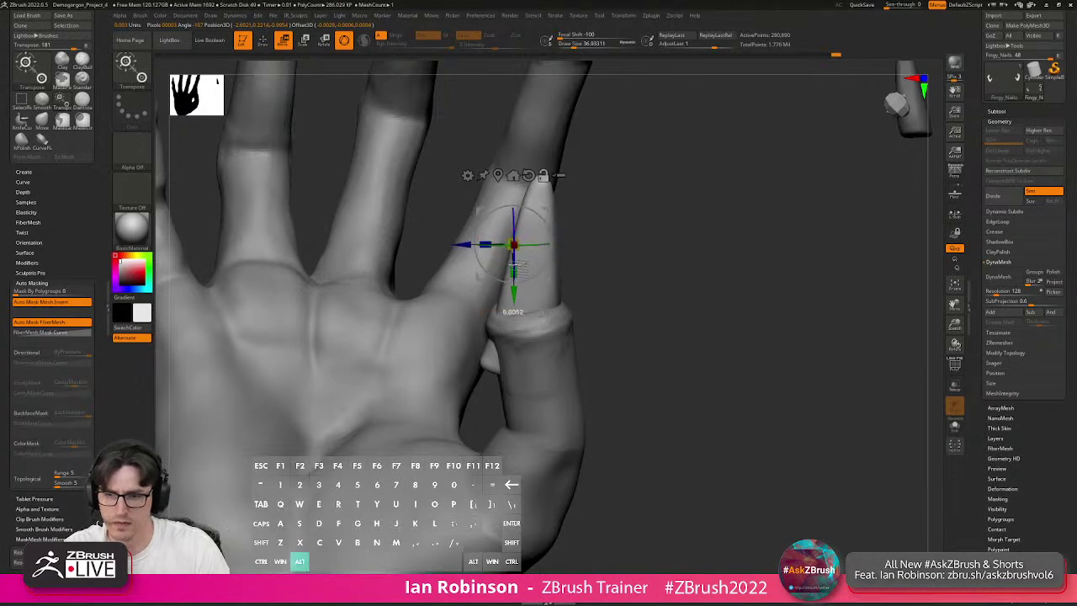
right_click_drag(634, 234, 551, 261)
left_click_drag(553, 283, 676, 235, "alt")
left_click_drag(522, 225, 478, 285)
mouse_move(606, 259)
left_mouse_down()
mouse_move(626, 261)
mouse_move(524, 282)
mouse_move(589, 294)
left_mouse_up()
Switch to the Move brush at draw size 112 and fine-tune the thumb nail's fit in the cuticle.
key("q")
key("b")
key("m")
key("v")
key("s")
left_click_drag(559, 352, 487, 397)
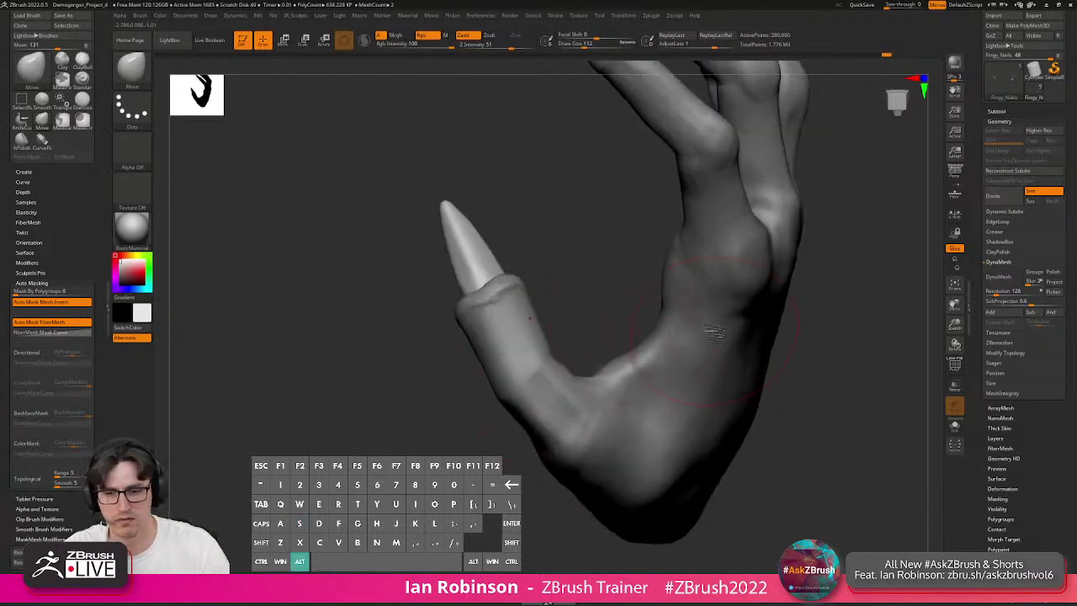
Select the Hands subtool and reshape the thumb joint with the Move brush at draw size about 65.
left_click(580, 338, "alt")
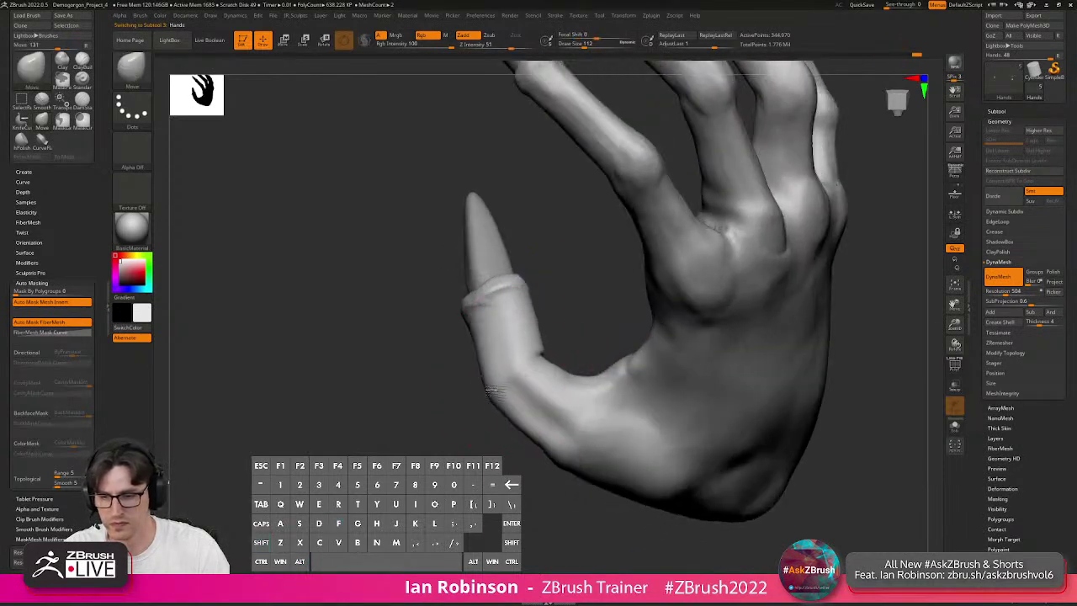
key("s")
left_click_drag(529, 372, 515, 372)
mouse_move(515, 372)
right_mouse_down()
mouse_move(519, 384)
mouse_move(610, 383)
mouse_move(670, 370)
mouse_move(642, 312)
right_mouse_up()
right_click_drag(547, 309, 565, 266)
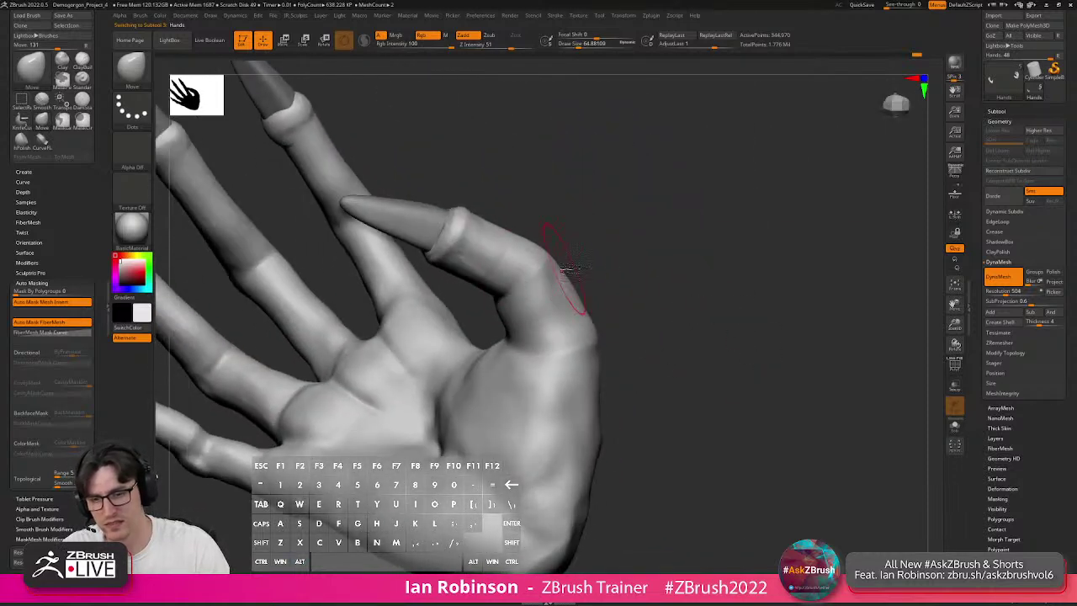
right_click_drag(502, 311, 497, 323)
Lasso-mask the whole thumb above its base and invert the mask so only the thumb is editable.
right_click_drag(651, 271, 659, 292, "shift")
left_click(659, 291, "ctrl")
key("shift+f")
key("shift+f")
mouse_move(455, 367)
left_mouse_down("ctrl")
mouse_move(383, 269)
mouse_move(471, 126)
mouse_move(665, 307)
mouse_move(605, 343)
left_mouse_up("ctrl")
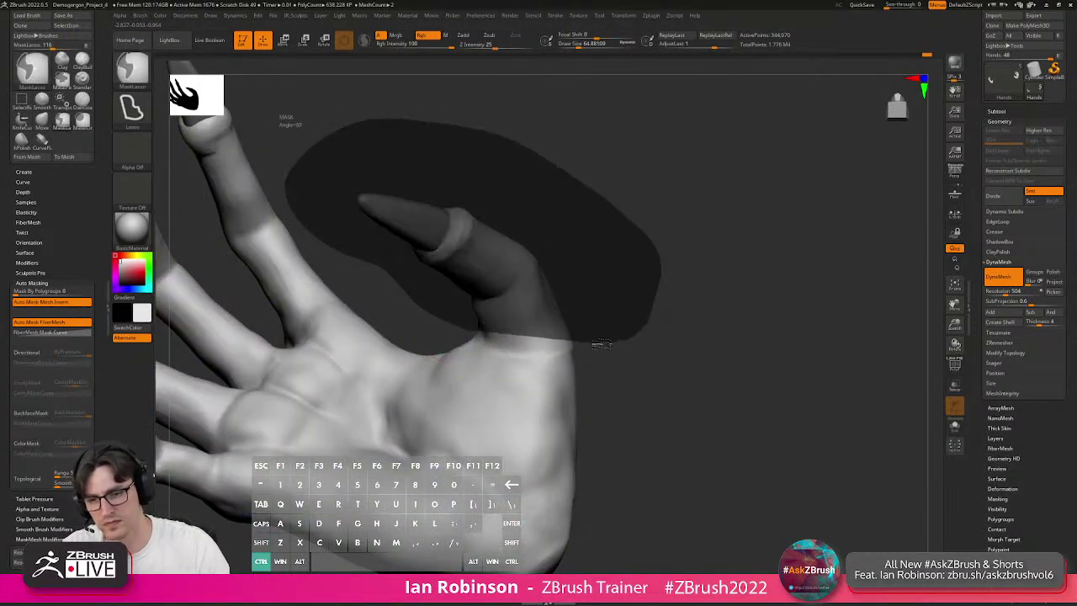
left_click_drag(501, 352, 505, 352, "ctrl")
left_click(581, 309, "ctrl")
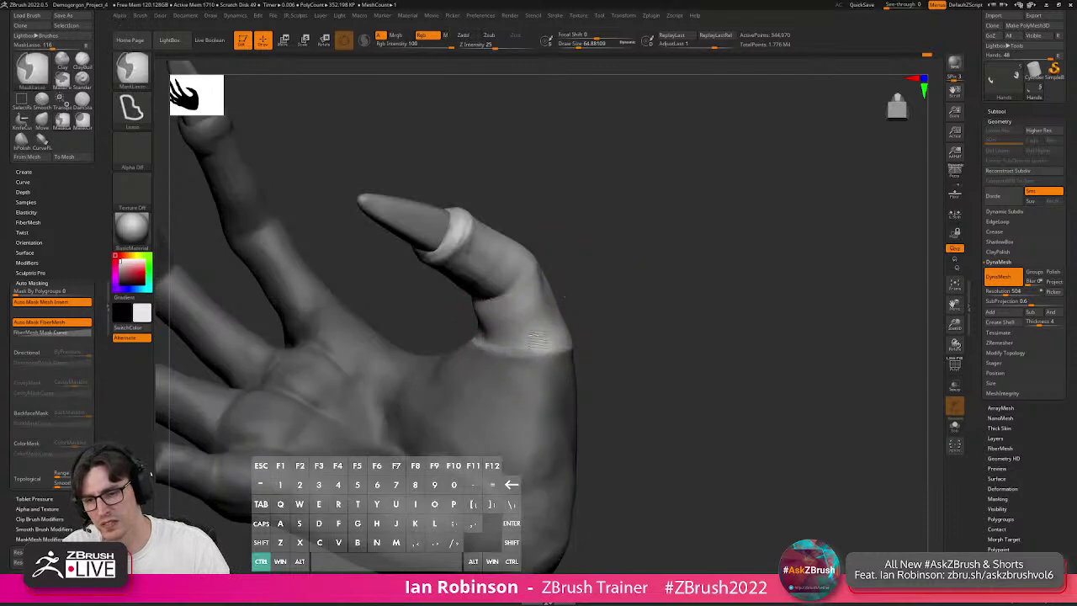
Place the gizmo at the thumb's base and rotate the thumb together with its nail into a more natural pose.
key("w")
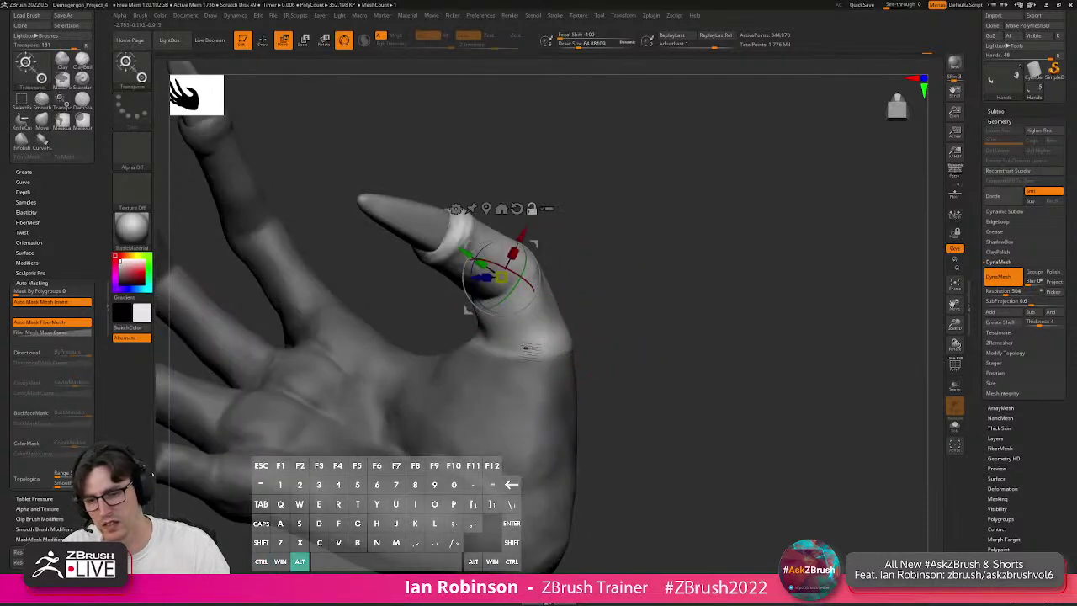
left_click_drag(622, 263, 570, 374)
left_click_drag(630, 327, 705, 301)
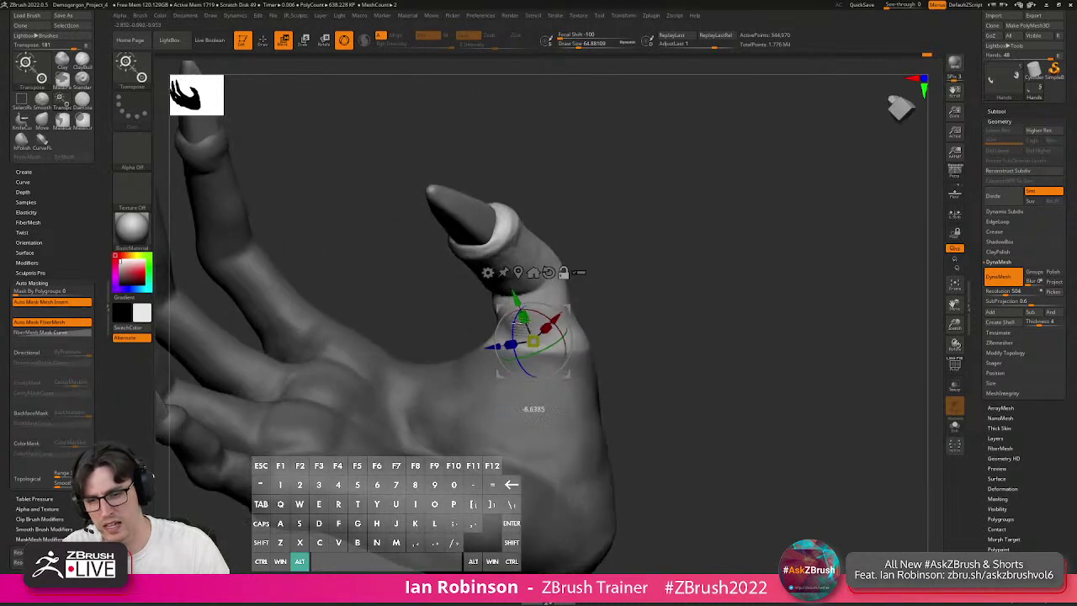
left_click_drag(693, 278, 603, 262, "alt")
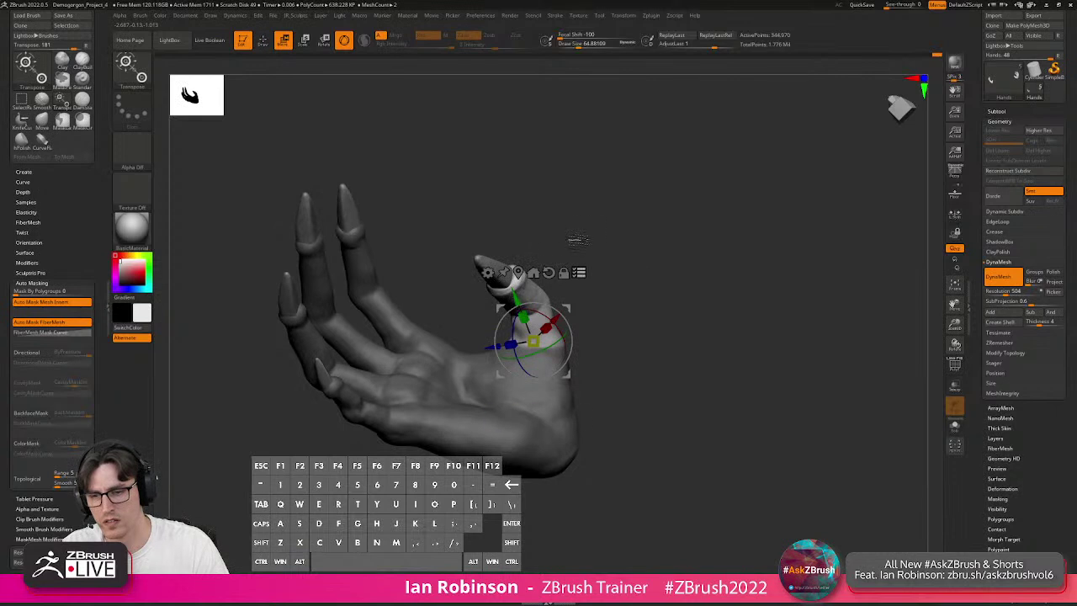
key("Up")
key("Down")
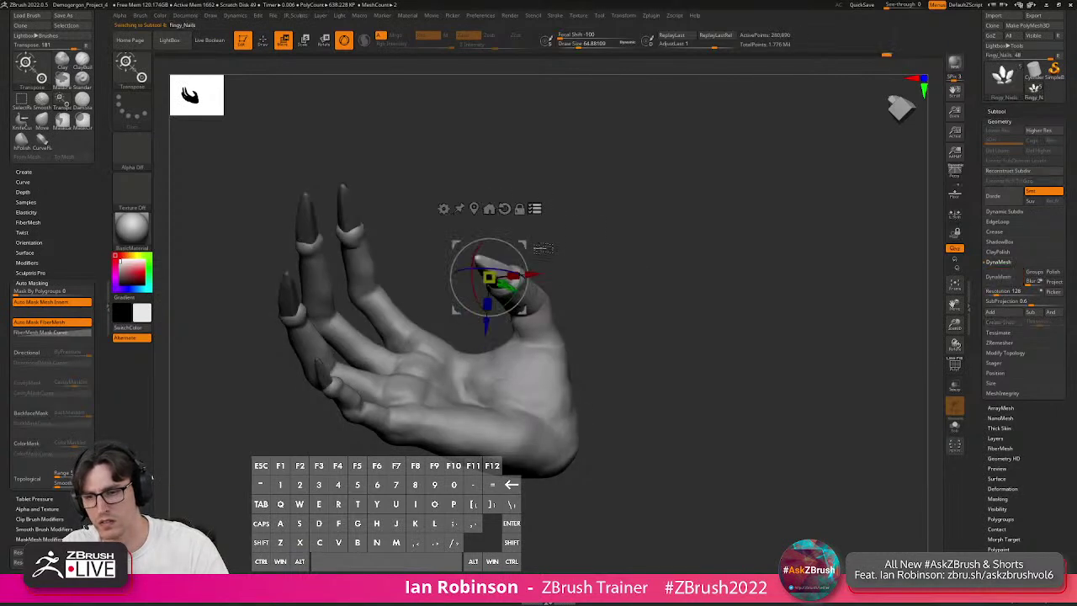
key("Up")
left_click_drag(509, 343, 544, 303)
right_click_drag(547, 303, 620, 311)
left_click_drag(571, 378, 574, 308)
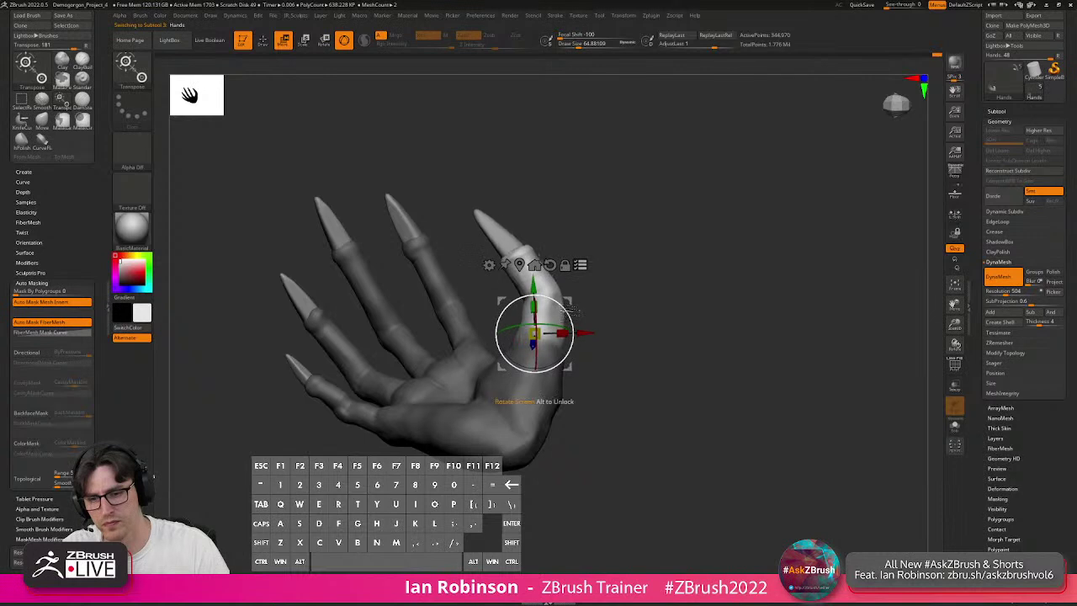
Reshape the thumb's base and joint with the Move brush at draw sizes of about 90 and 54, and smooth the surface.
key("q")
mouse_move(612, 339)
right_mouse_down()
mouse_move(601, 349)
mouse_move(697, 332)
mouse_move(619, 333)
mouse_move(573, 373)
mouse_move(540, 379)
right_mouse_up()
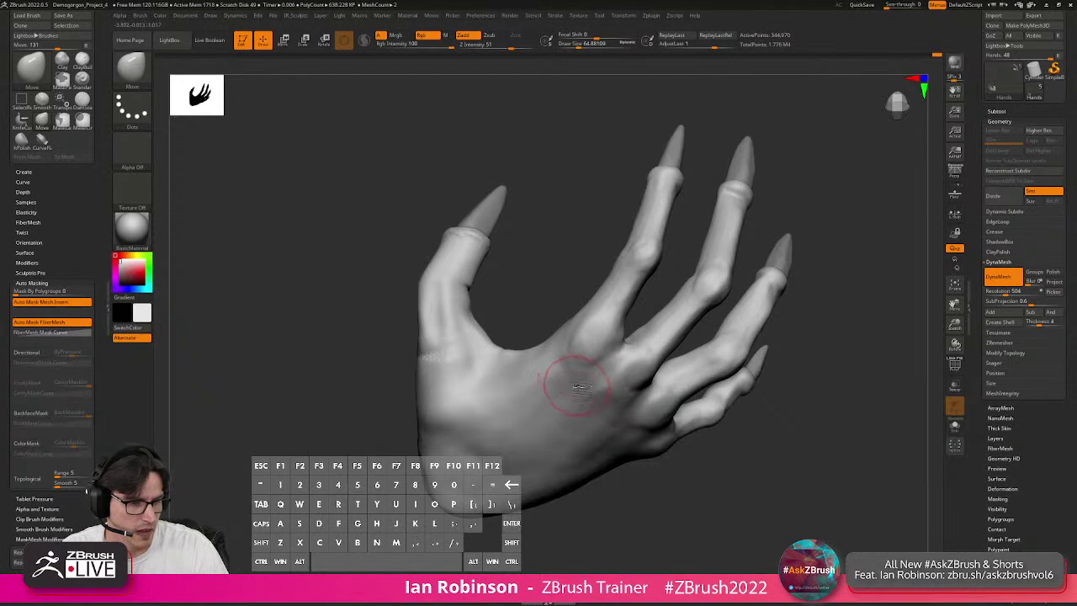
mouse_move(583, 404)
right_mouse_down()
mouse_move(617, 356)
mouse_move(646, 347)
mouse_move(637, 334)
right_mouse_up()
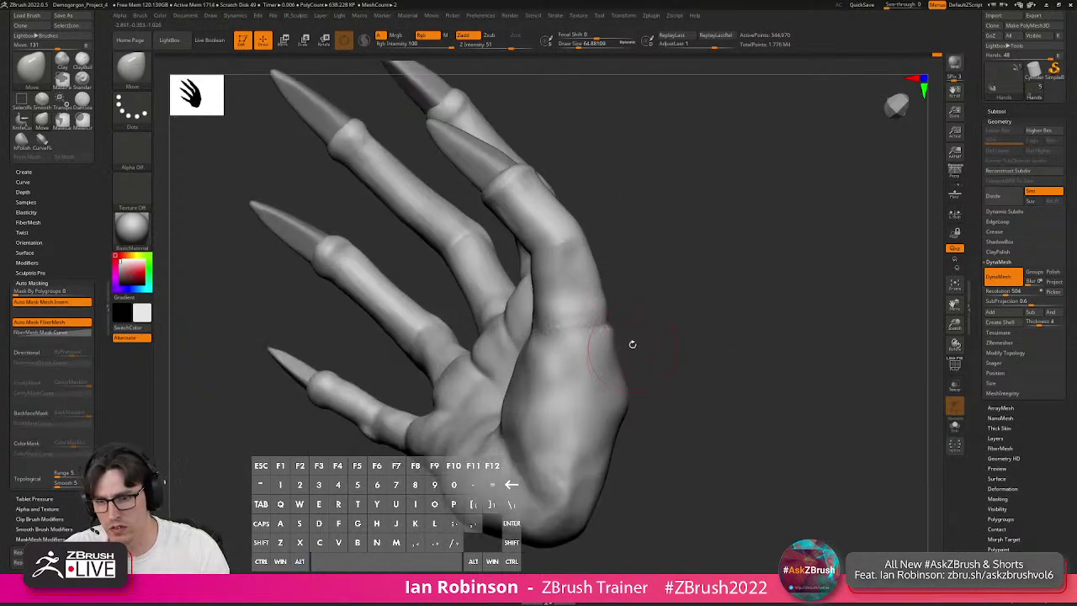
key("s")
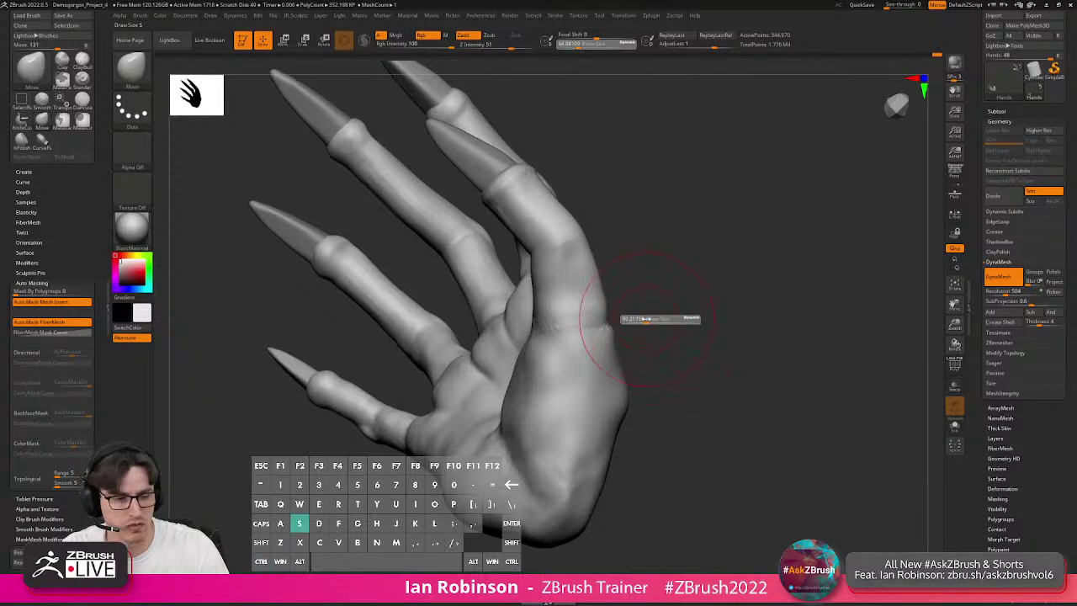
left_click_drag(645, 319, 646, 319)
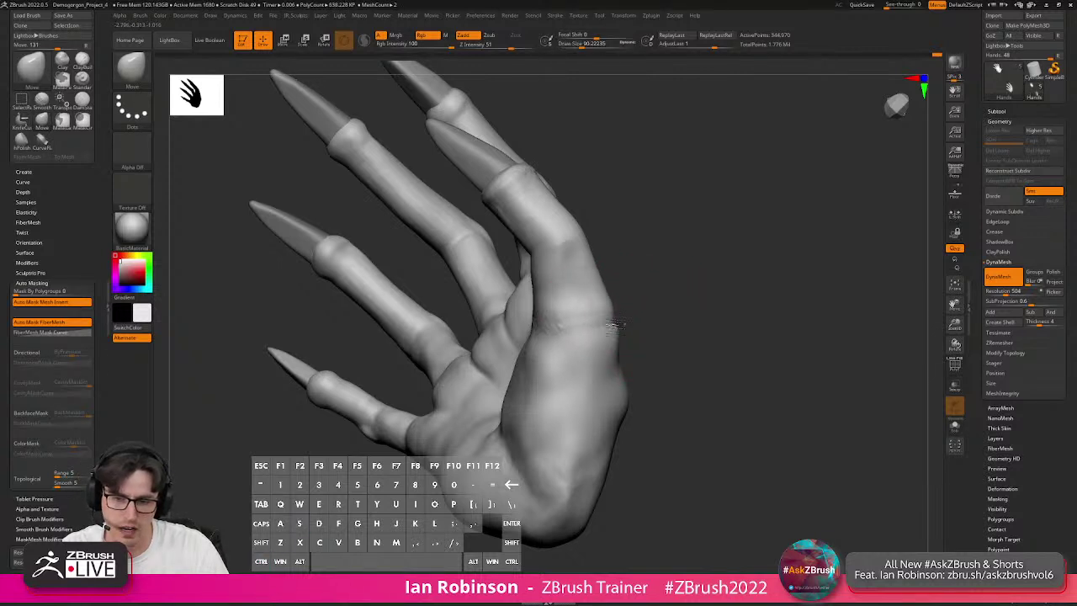
right_click_drag(618, 357, 512, 337)
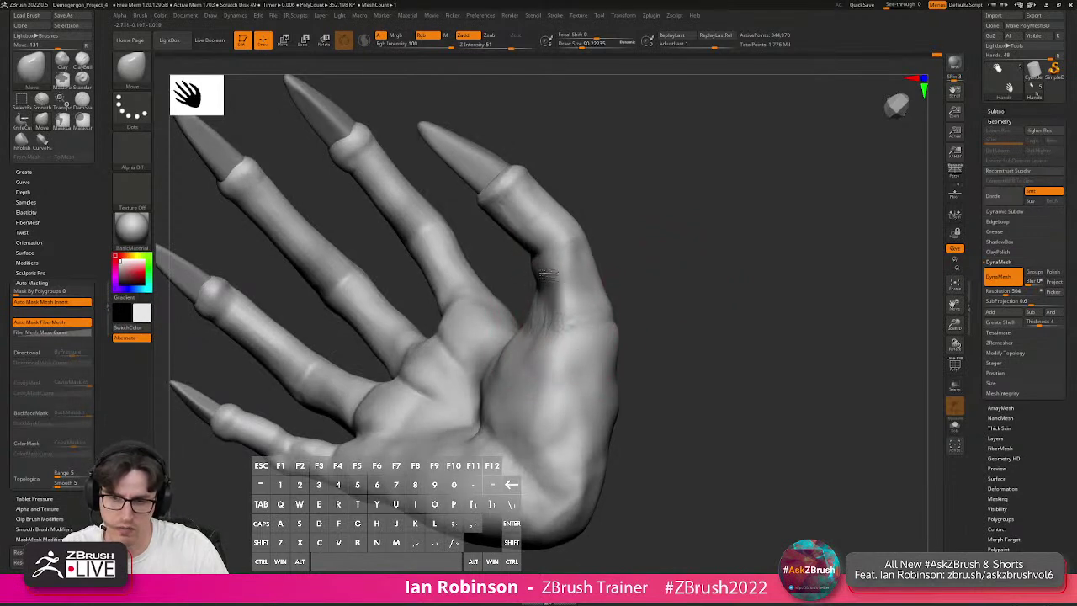
mouse_move(684, 258)
left_mouse_down()
mouse_move(684, 237)
mouse_move(705, 366)
mouse_move(560, 266)
mouse_move(548, 300)
left_mouse_up()
key("s")
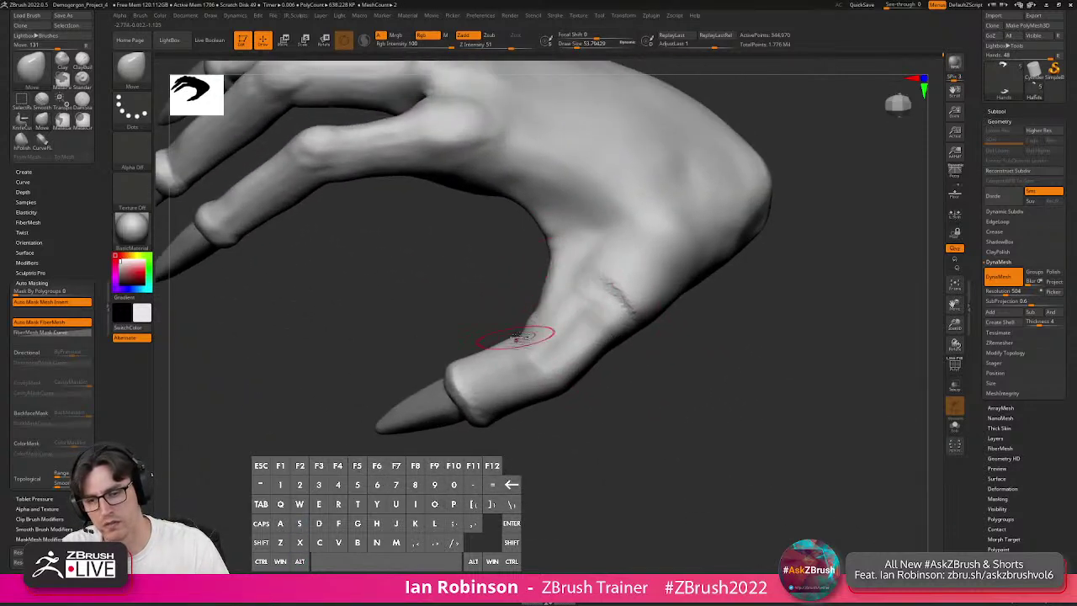
mouse_move(517, 325)
left_mouse_down("shift")
mouse_move(530, 330)
mouse_move(565, 274)
mouse_move(624, 325)
left_mouse_up("shift")
Switch to the Clay brush at draw size about 77 and refine the crease and volume around the thumb's base.
mouse_move(796, 303)
left_mouse_down()
mouse_move(765, 244)
mouse_move(741, 261)
left_mouse_up()
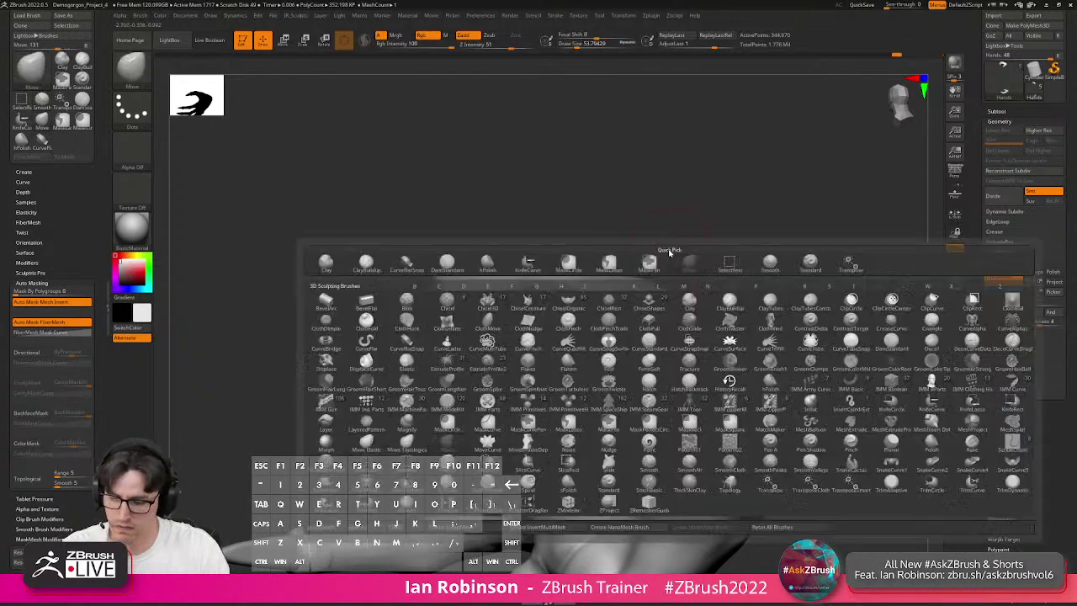
key("s")
left_click_drag(600, 251, 614, 253)
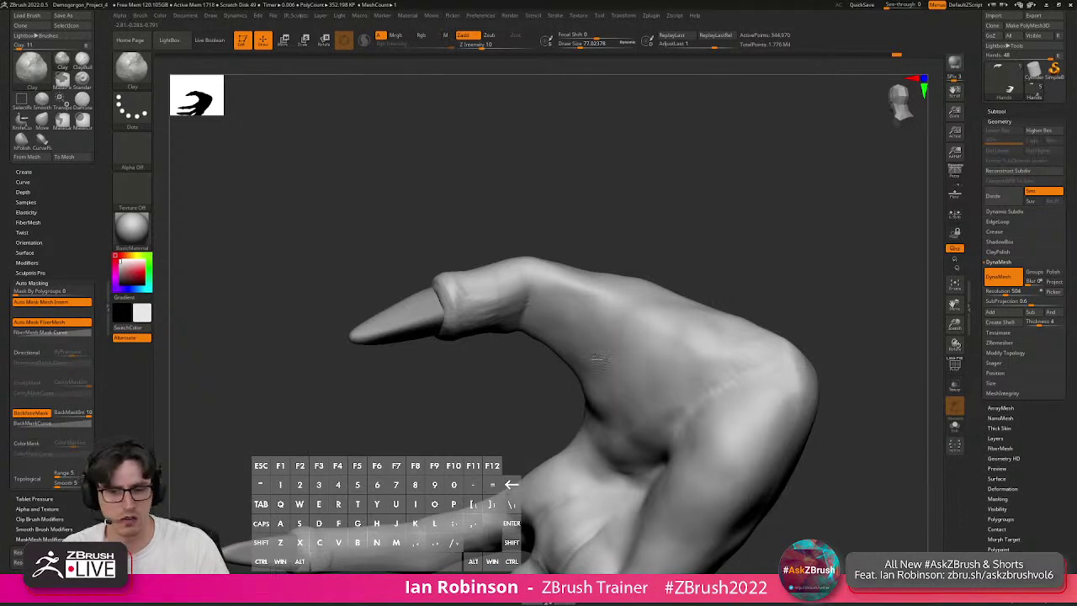
left_click_drag(736, 199, 593, 360)
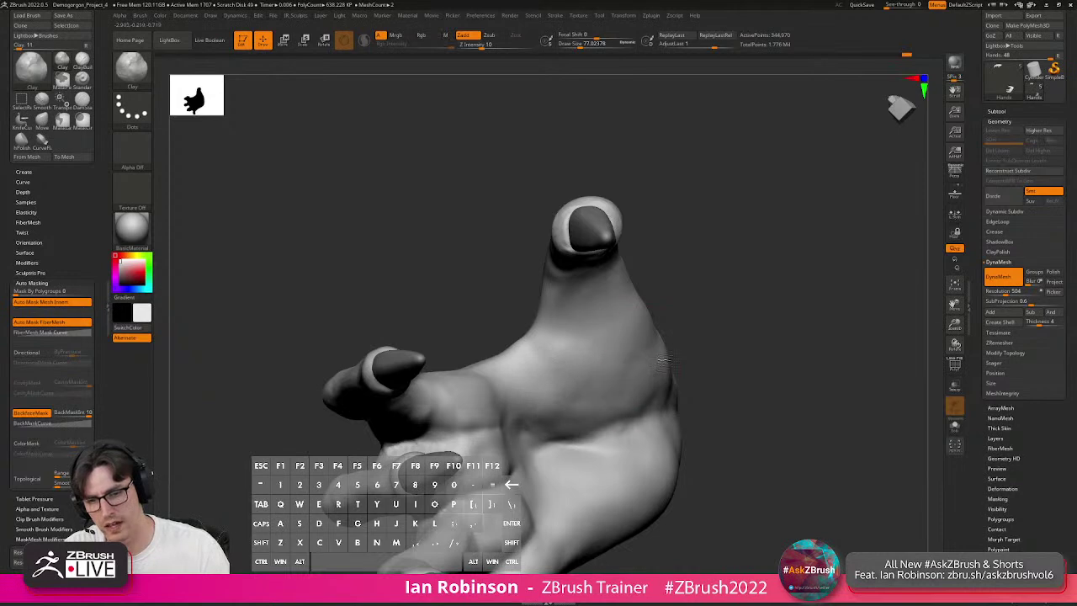
left_click_drag(755, 335, 533, 332)
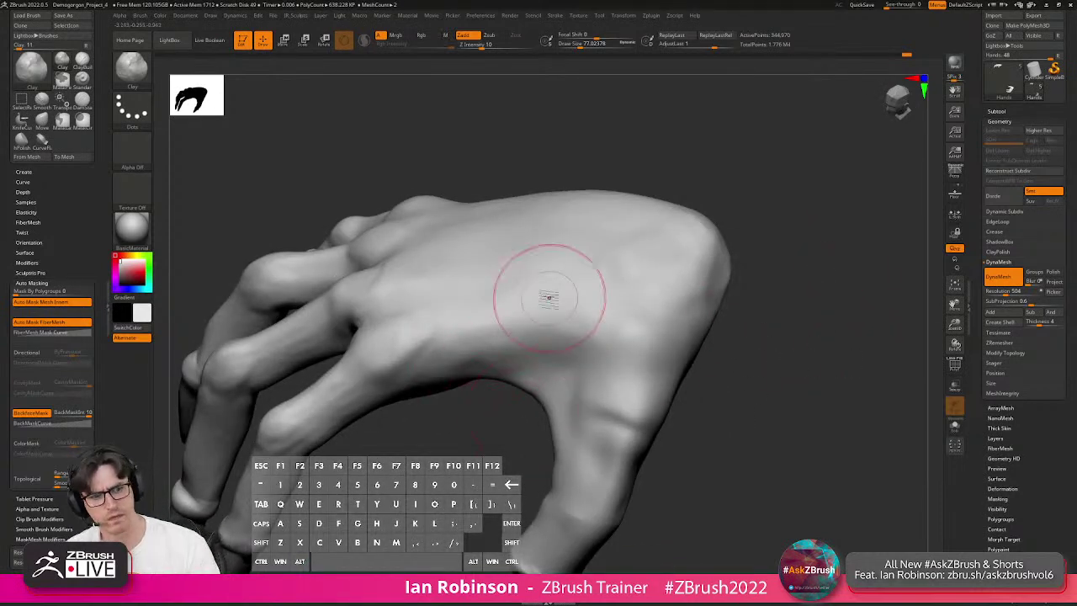
key("alt")
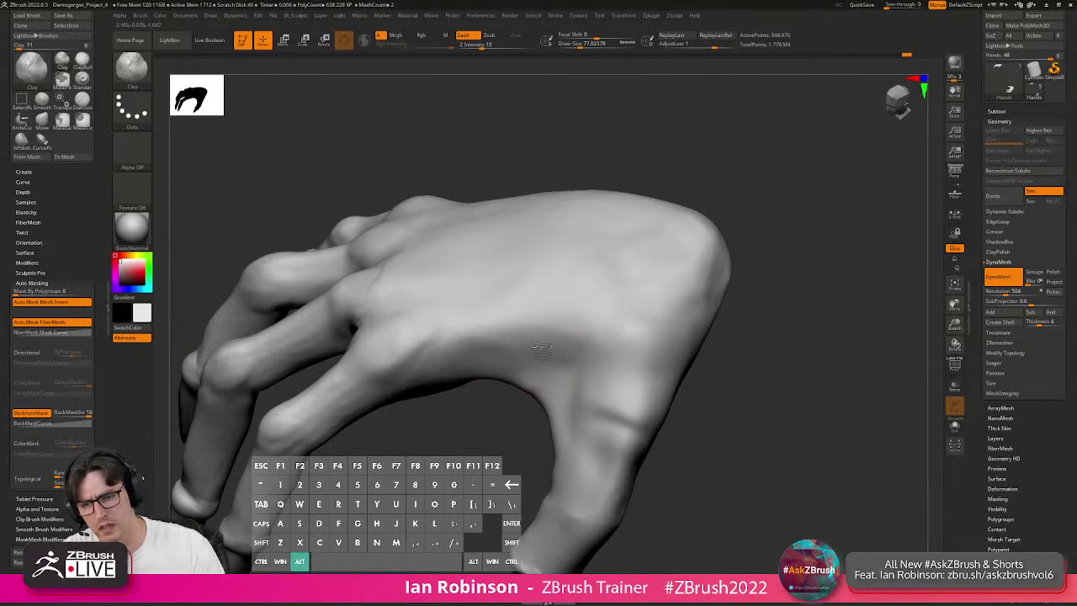
left_click_drag(762, 345, 783, 283)
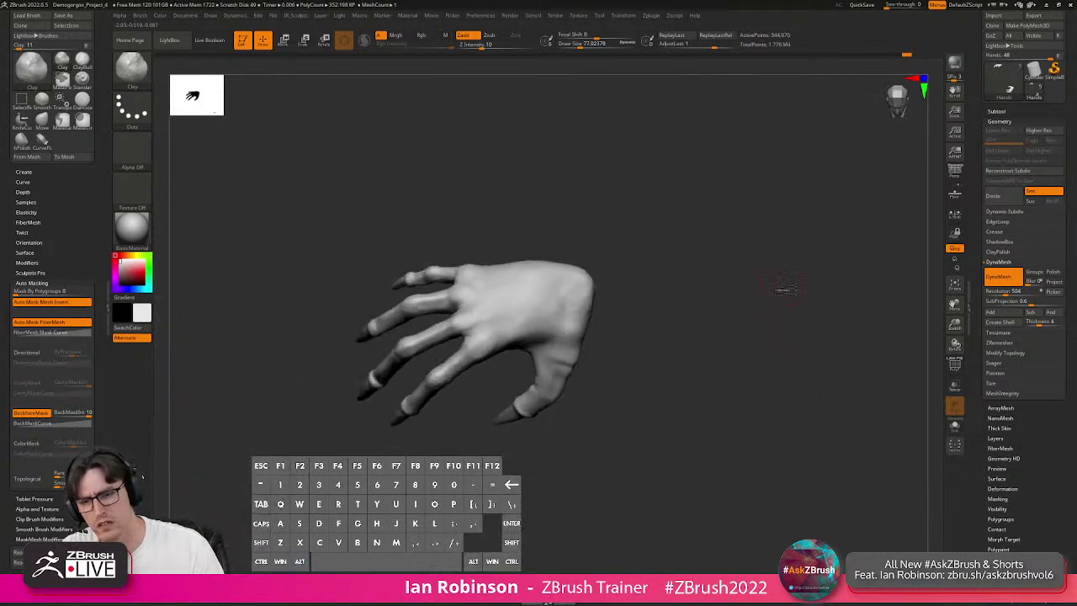
Make the finger nails the active subtool and mirror the reposed thumb nail to the opposite hand.
right_click_drag(783, 283, 769, 276)
mouse_move(739, 353)
right_mouse_down("ctrl")
mouse_move(730, 326)
mouse_move(684, 298)
mouse_move(758, 303)
mouse_move(454, 354)
right_mouse_up("ctrl")
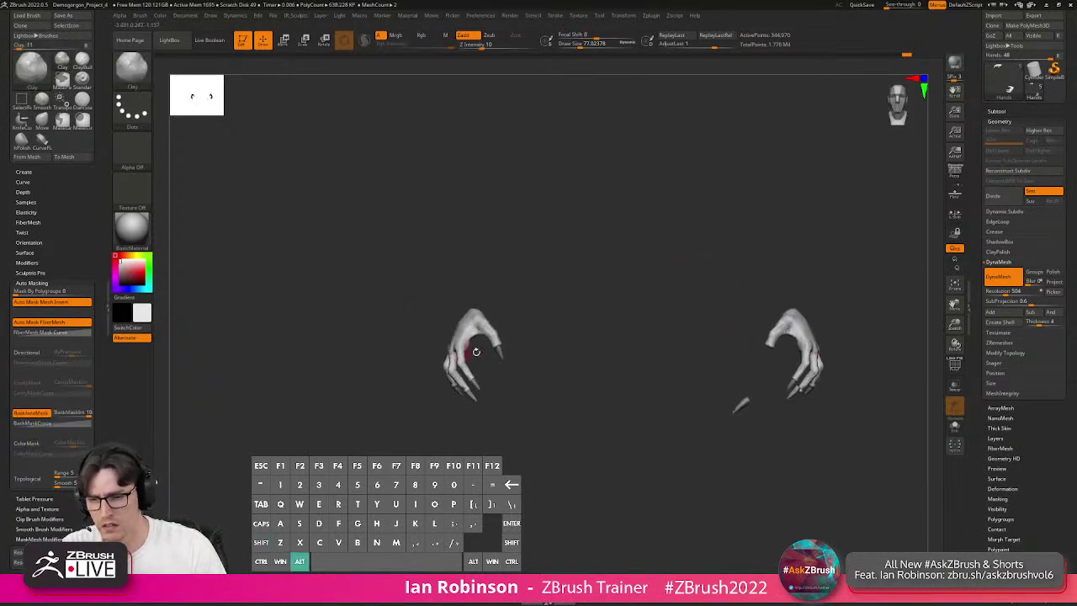
left_click(498, 360, "alt")
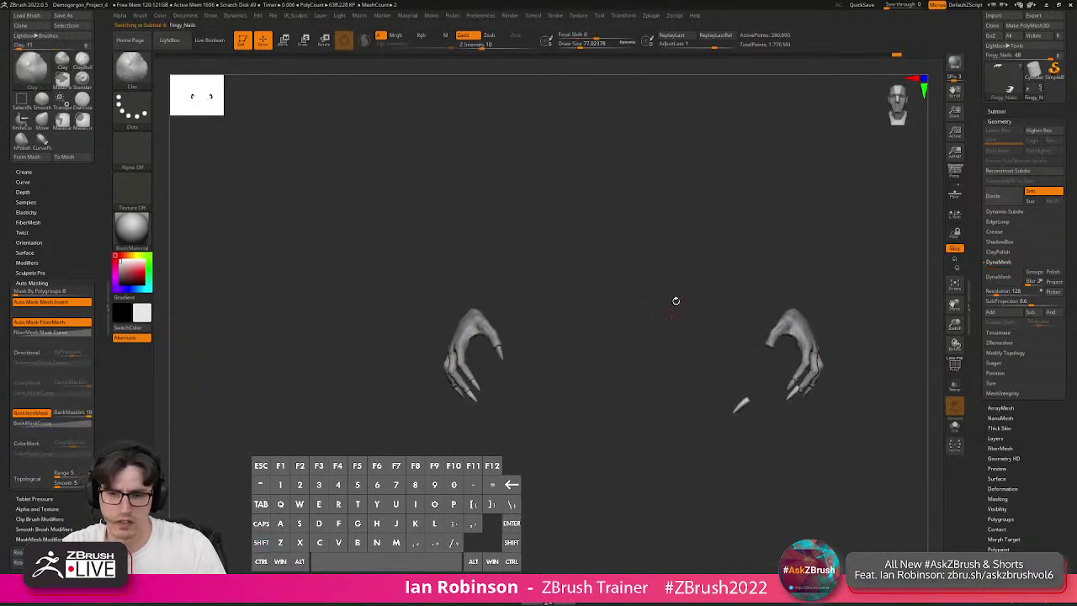
right_click_drag(639, 320, 334, 336, "ctrl")
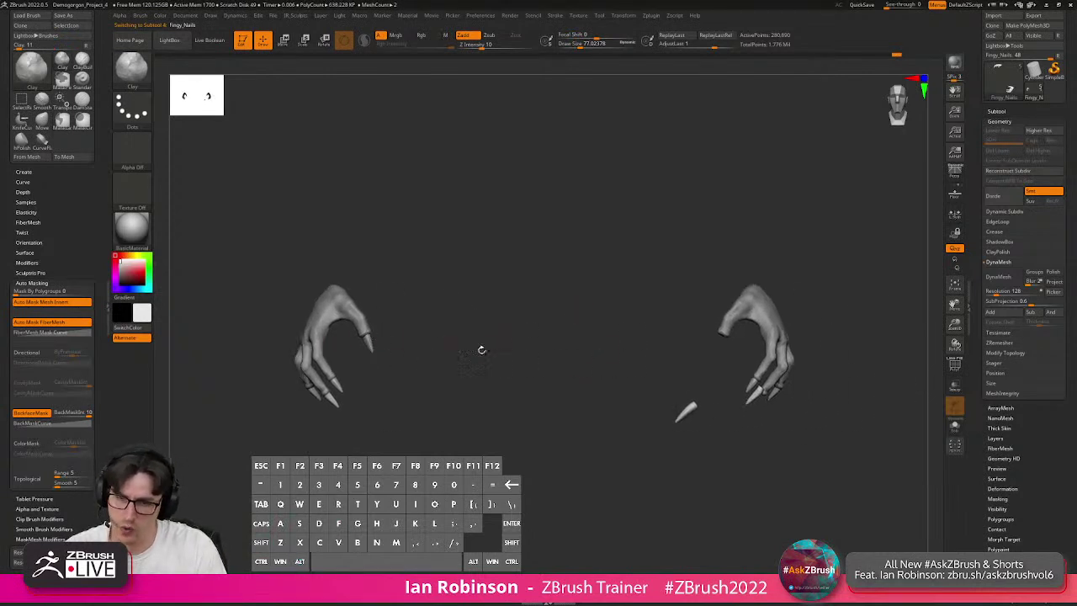
key("2")
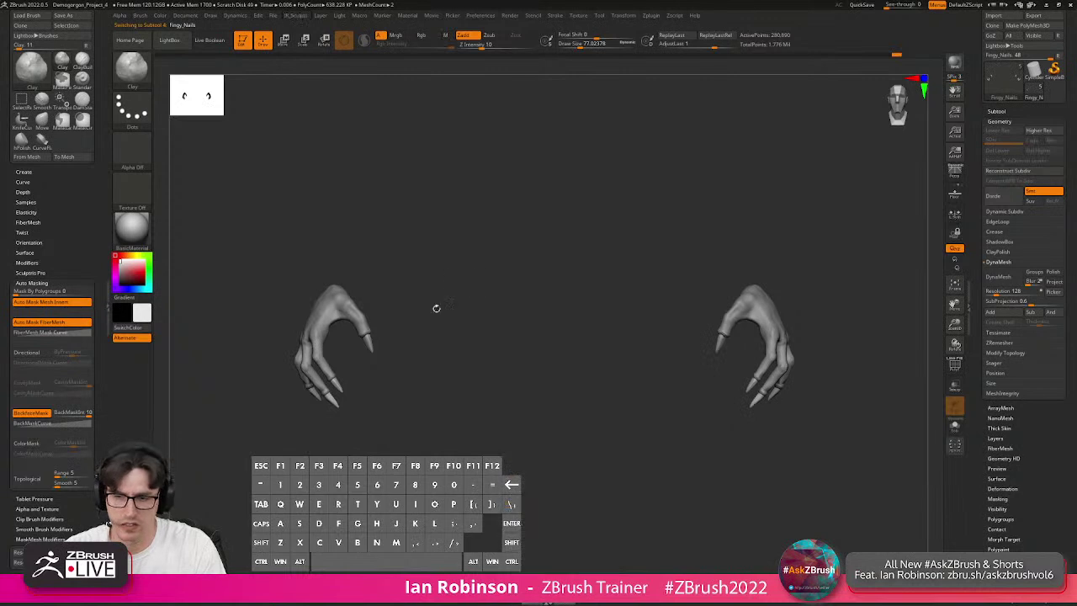
right_click_drag(479, 277, 574, 320)
key("x")
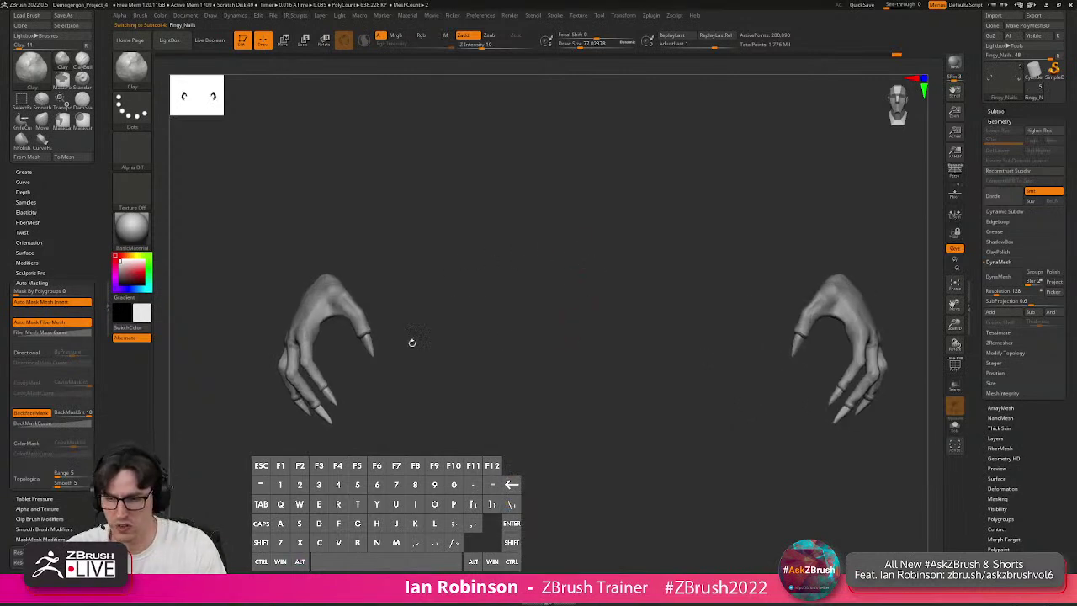
Inspect the nails alone in Solo mode, and show the full Demogorgon body again with visibility set V1.
right_click_drag(373, 348, 590, 291, "alt")
left_click(954, 429)
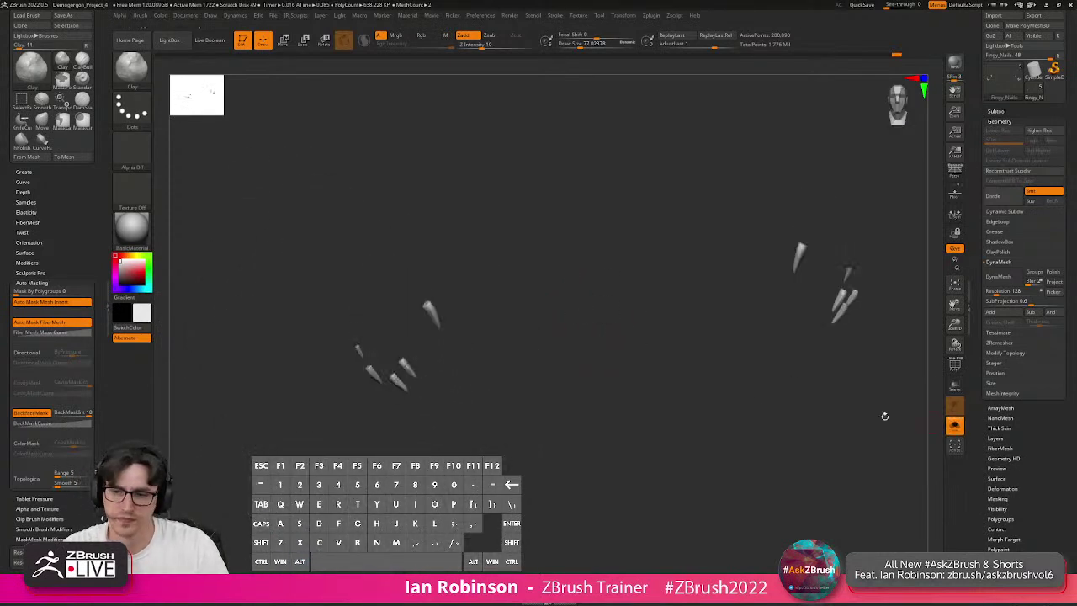
left_click(954, 431)
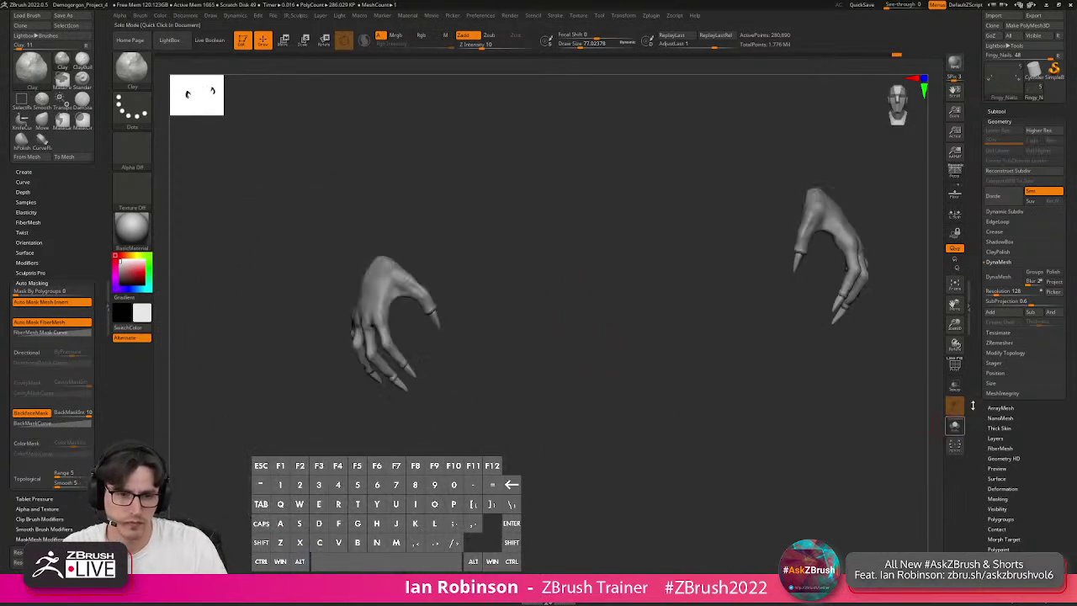
left_click(1007, 111)
left_click(989, 130)
right_click_drag(695, 290, 720, 260, "alt")
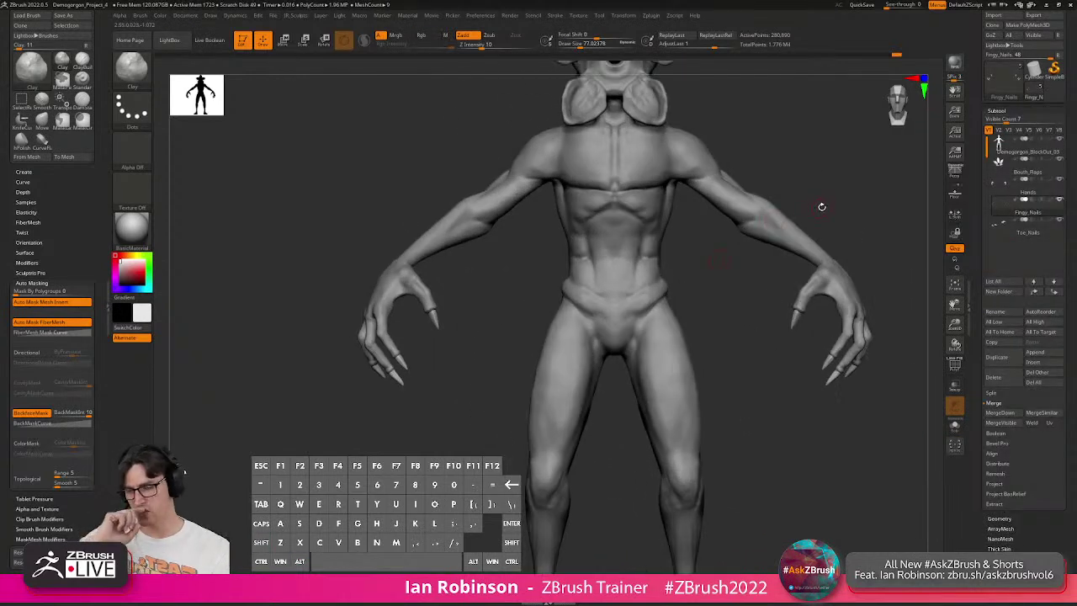
mouse_move(828, 204)
right_mouse_down()
mouse_move(855, 204)
mouse_move(819, 241)
mouse_move(522, 343)
mouse_move(665, 308)
mouse_move(671, 347)
mouse_move(639, 242)
right_mouse_up()
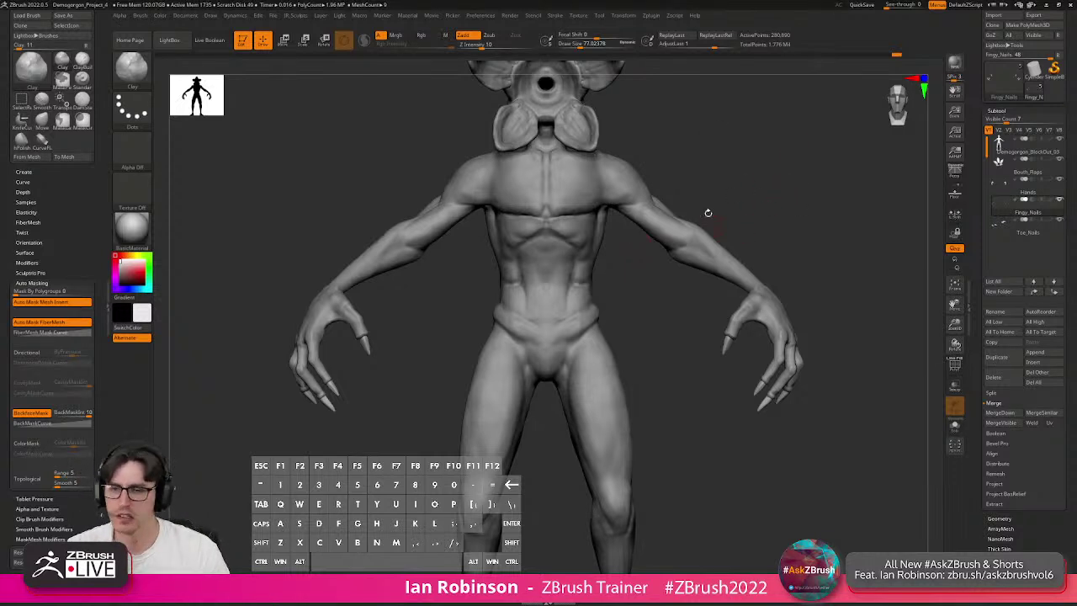
Make the mouth flaps the active subtool and save the project over Demogorgon_Project_4.ZPR.
right_click_drag(755, 171, 756, 347, "alt")
mouse_move(567, 246)
right_mouse_down("alt")
mouse_move(589, 266)
mouse_move(576, 322)
mouse_move(584, 399)
right_mouse_up("alt")
left_click(582, 296, "alt")
key("ctrl+s")
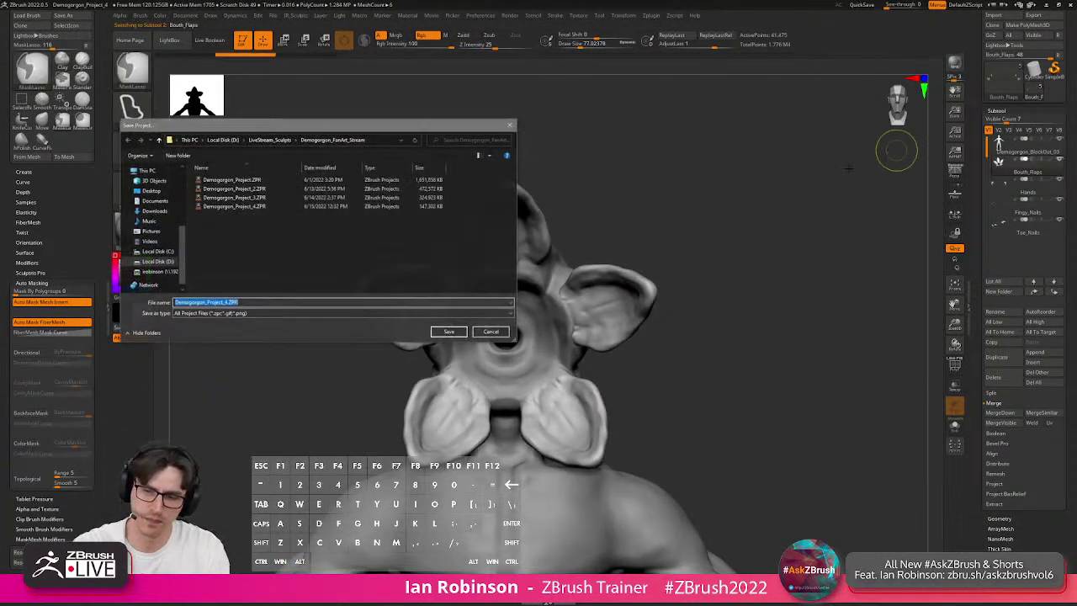
key("Return")
key("y")
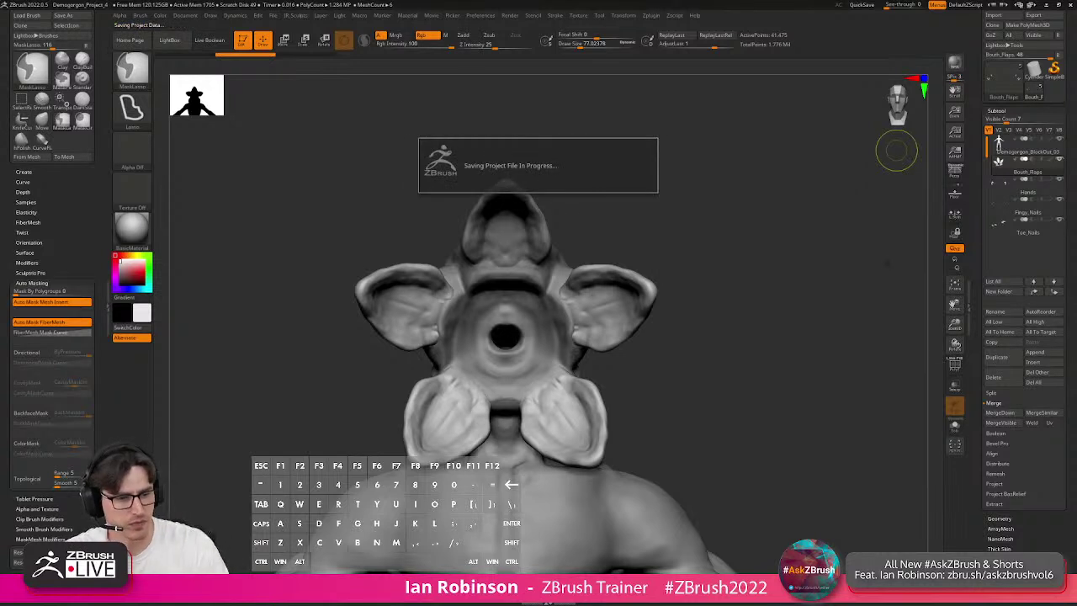
Rename the active flaps subtool as Mouth_Flaps.
right_click_drag(747, 261, 766, 344)
left_click(539, 240, "alt")
key("shift+f")
key("shift+f")
right_click_drag(836, 230, 807, 231)
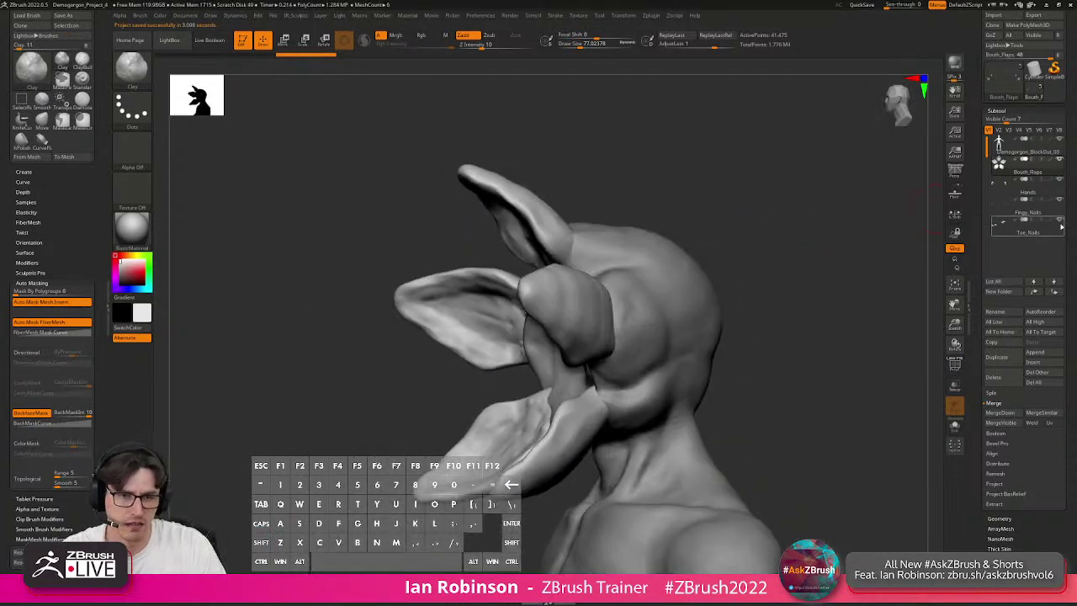
mouse_move(1029, 171)
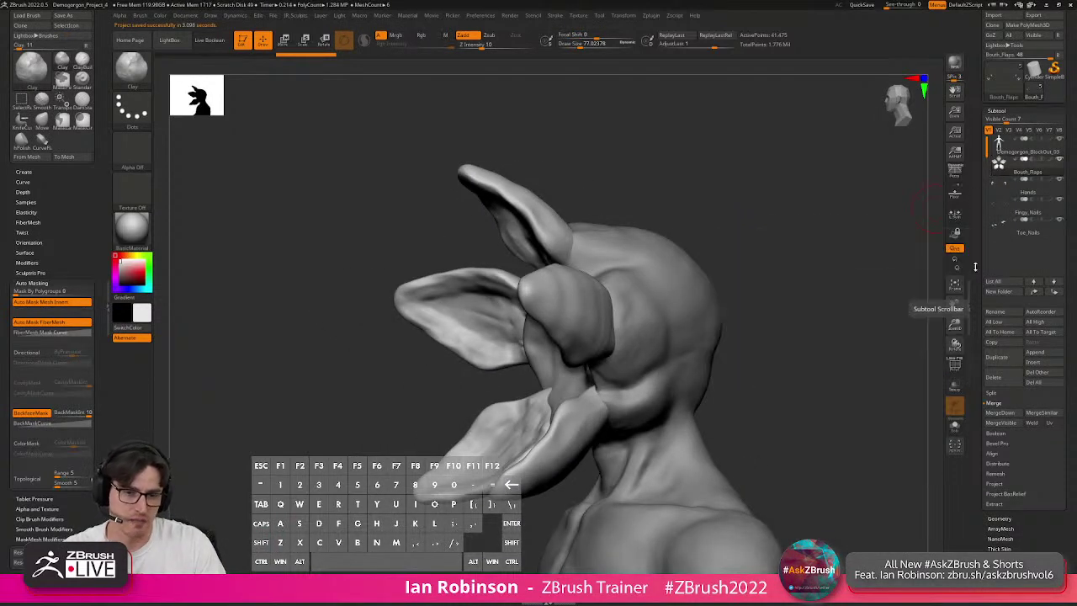
left_click(1003, 311)
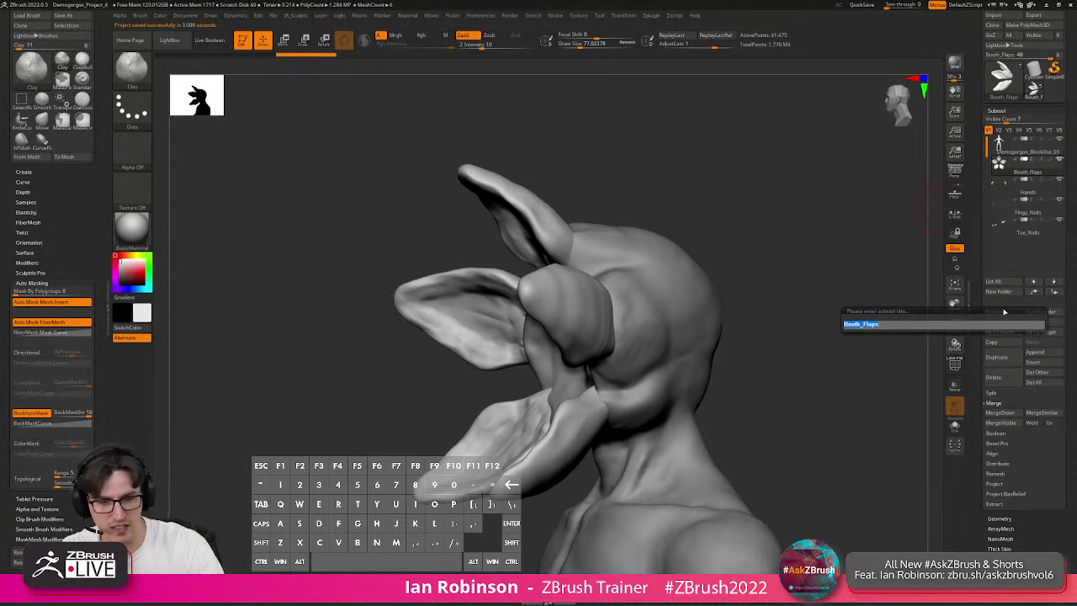
type("Mouth_Flap")
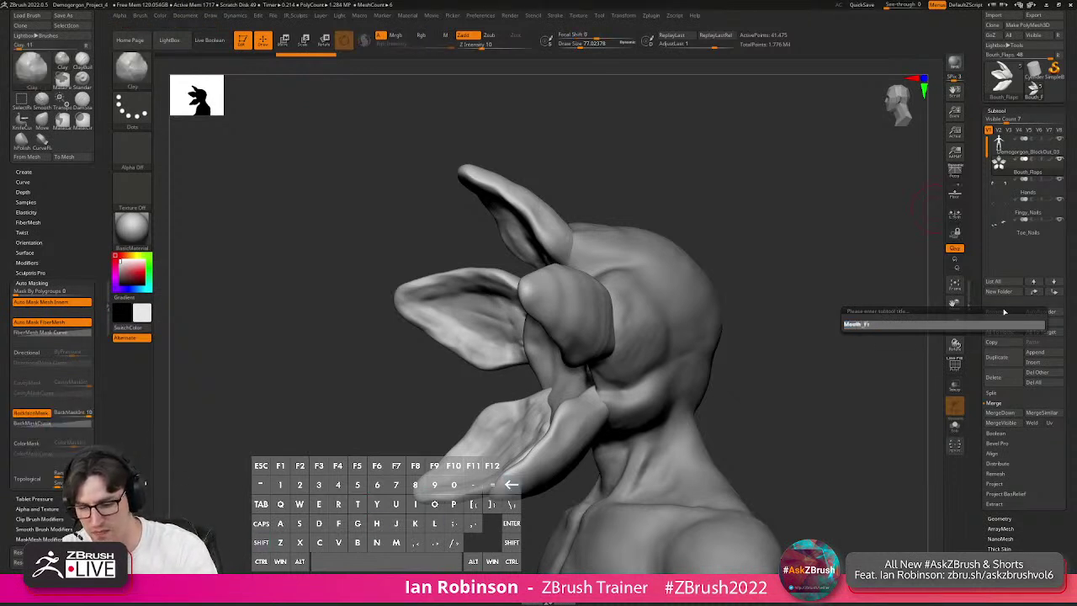
key("BackSpace")
key("BackSpace")
type("as")
key("BackSpace")
type("ps")
key("Return")
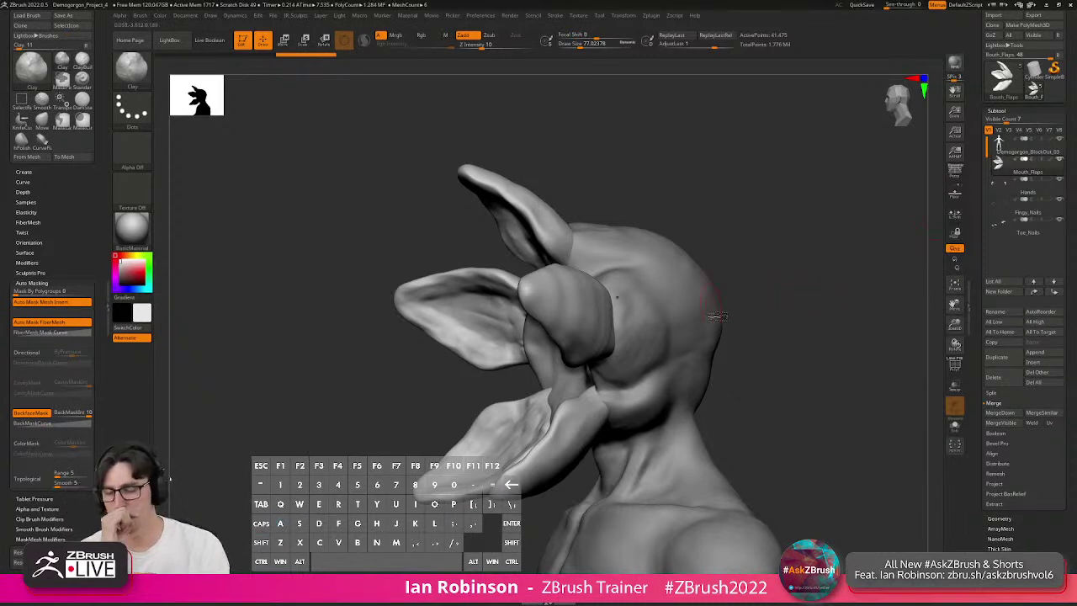
Save the project with the renamed subtool, overwriting the existing project file.
left_click_drag(795, 280, 936, 195)
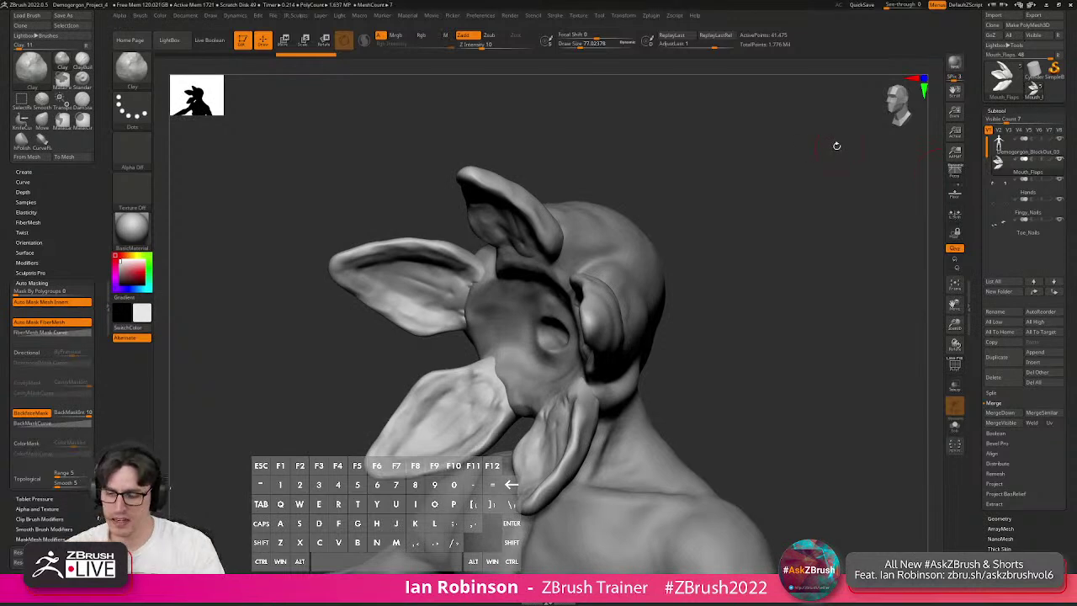
key("ctrl+s")
key("Return")
key("Return")
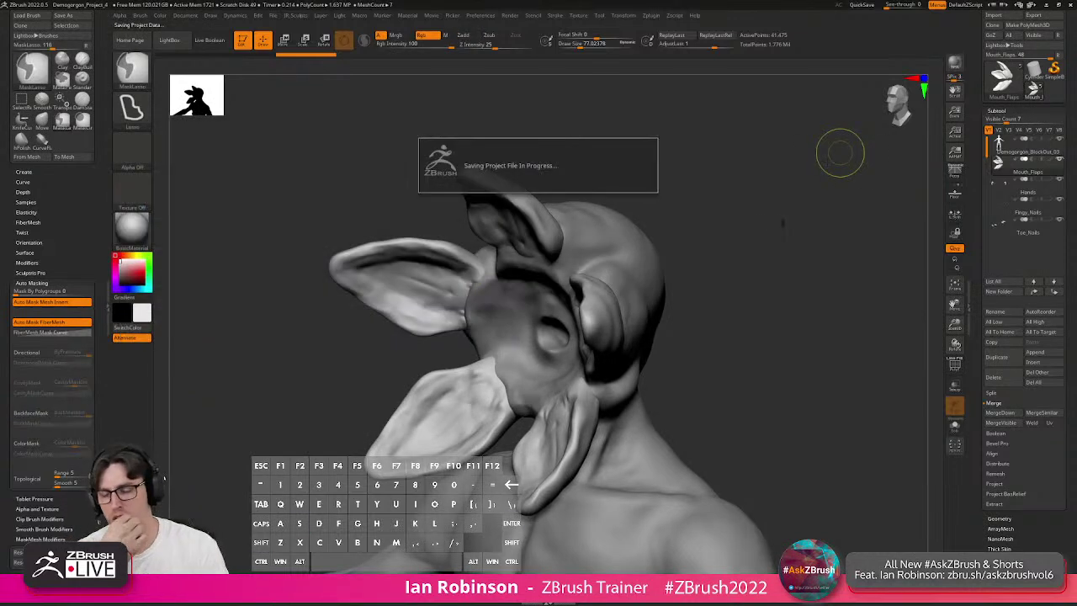
Duplicate the Mouth_Flaps subtool and isolate the copy in Solo mode.
left_click_drag(665, 245, 727, 195, "shift")
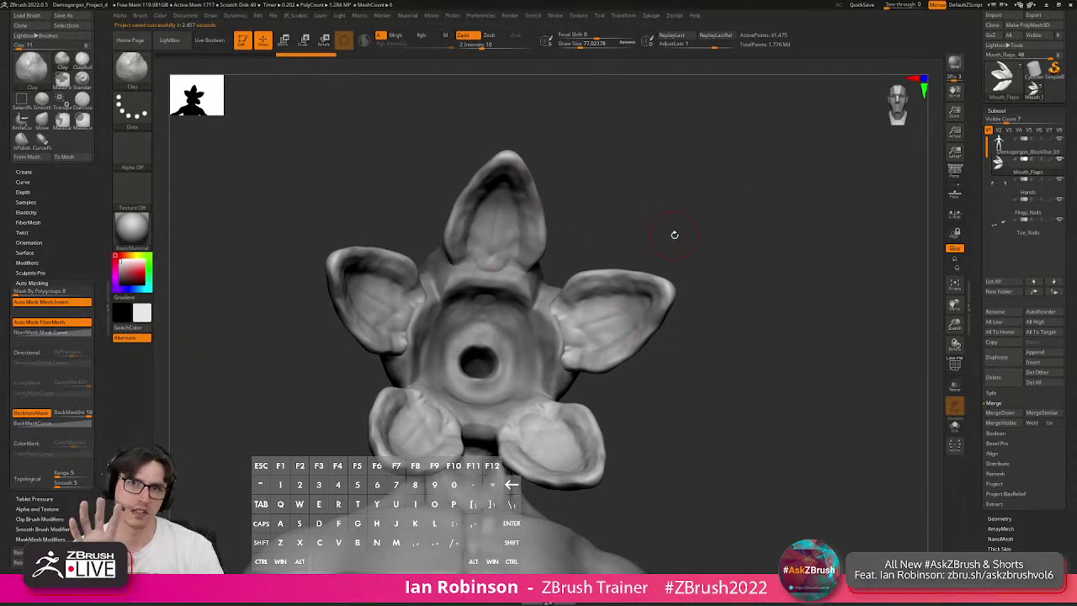
mouse_move(814, 209)
left_mouse_down()
mouse_move(787, 252)
mouse_move(777, 228)
mouse_move(791, 209)
mouse_move(747, 192)
left_mouse_up()
mouse_move(842, 238)
left_mouse_down()
mouse_move(766, 216)
mouse_move(530, 255)
left_mouse_up()
left_click_drag(698, 229, 726, 218)
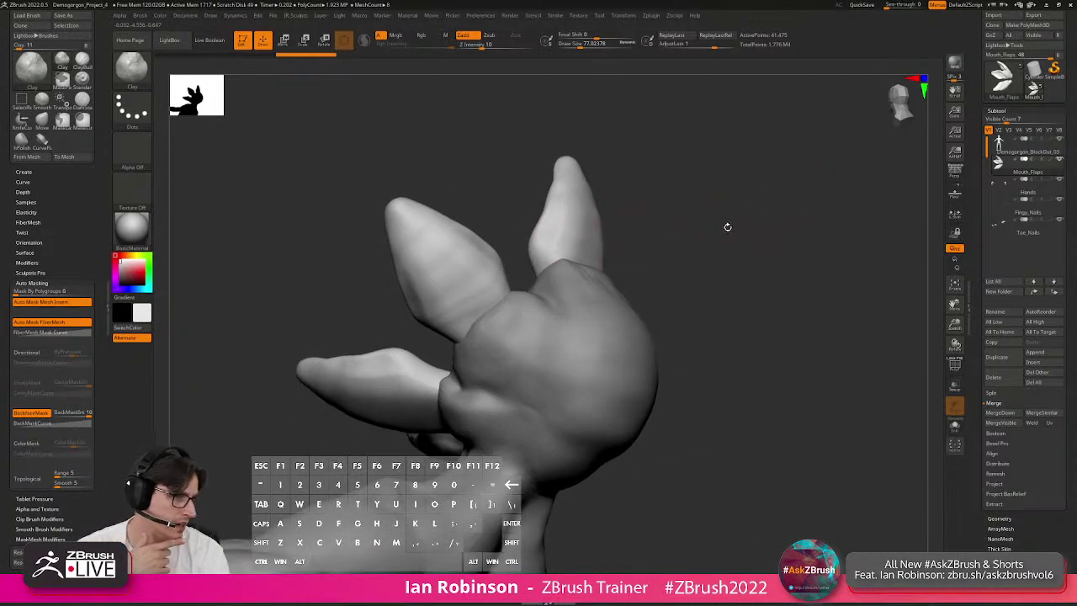
mouse_move(762, 223)
left_mouse_down()
mouse_move(582, 245)
mouse_move(577, 287)
left_mouse_up()
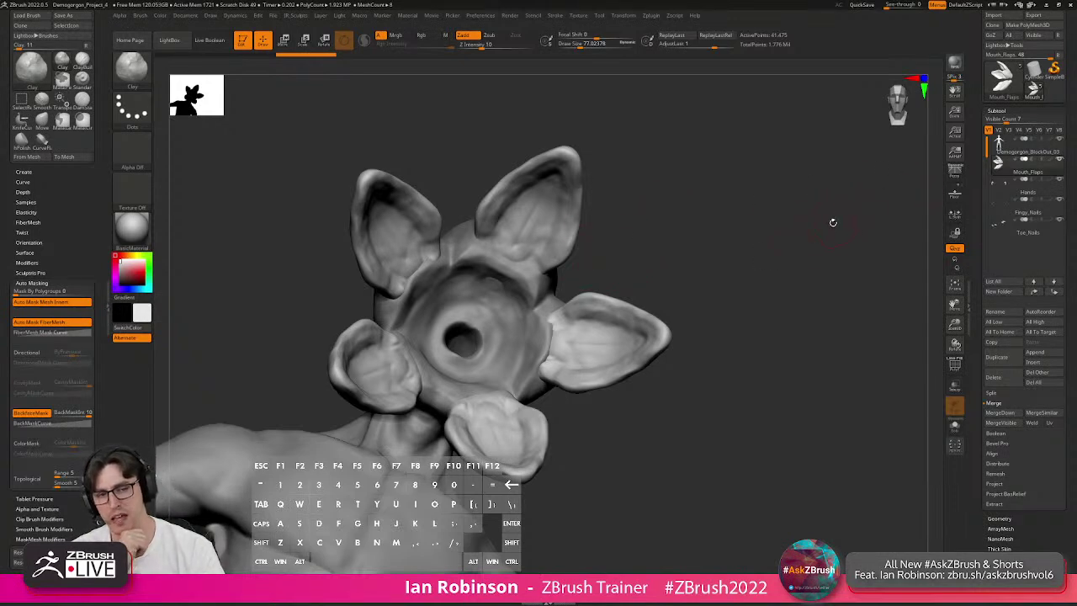
key("ctrl+shift+d")
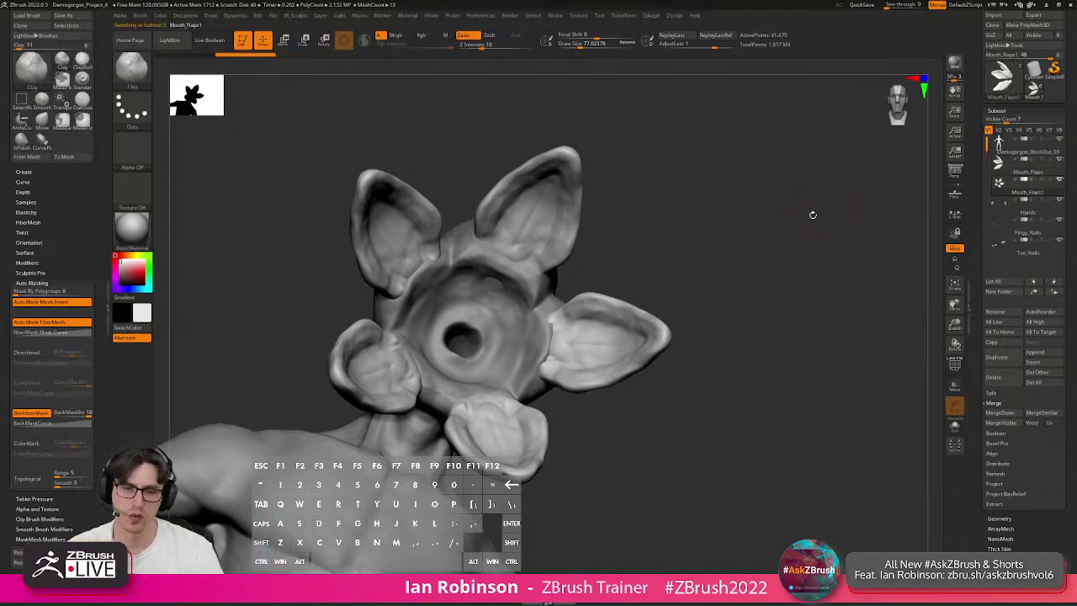
left_click_drag(777, 245, 800, 210)
left_click(952, 427)
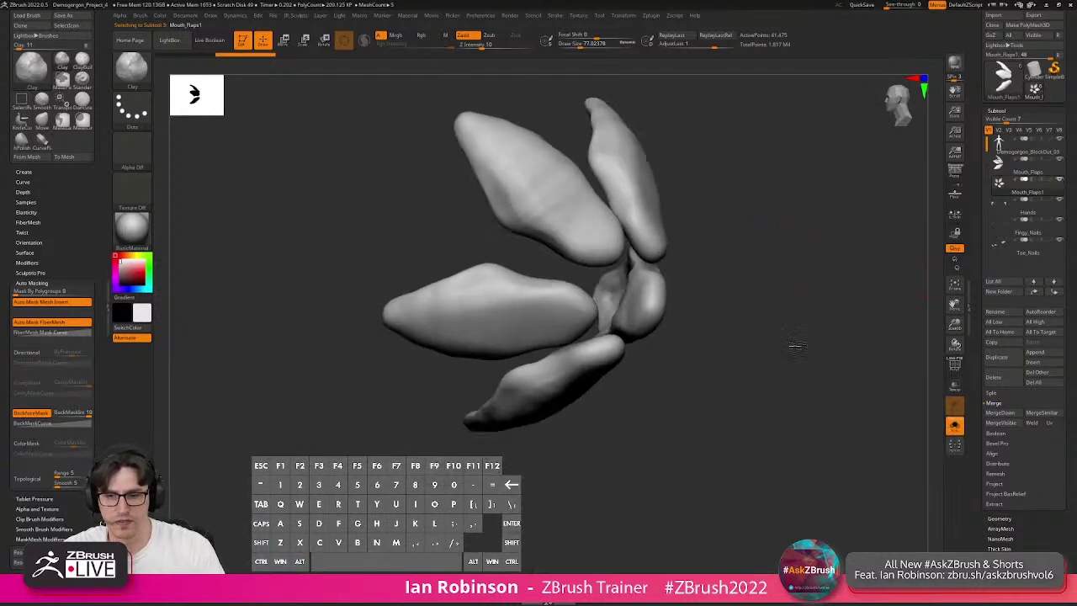
Convert the duplicate's five-flap ArrayMesh into real geometry with Make Mesh.
left_click(1005, 111)
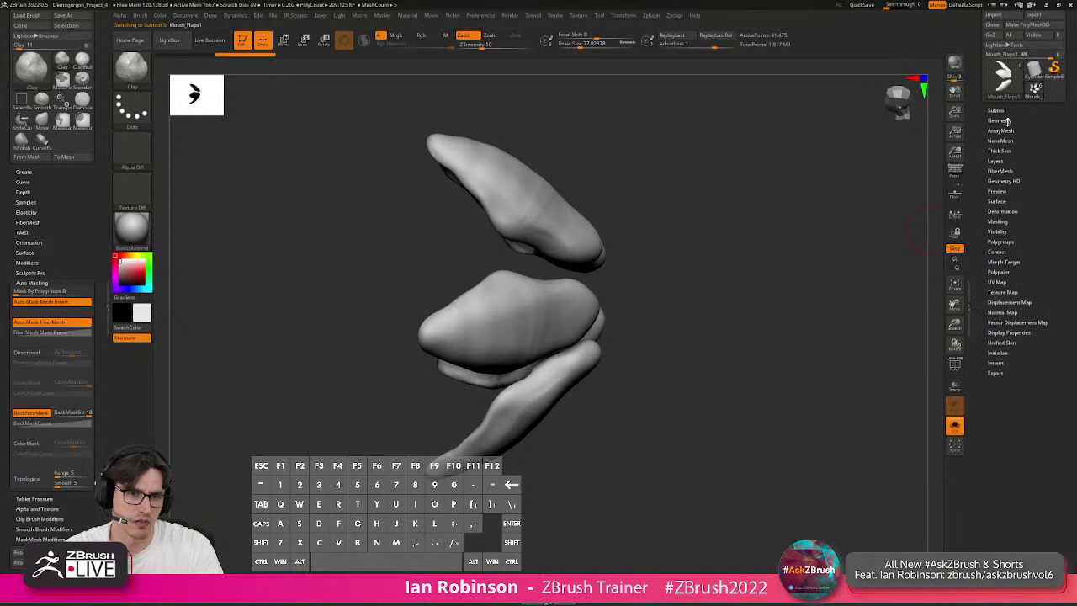
left_click(1003, 131)
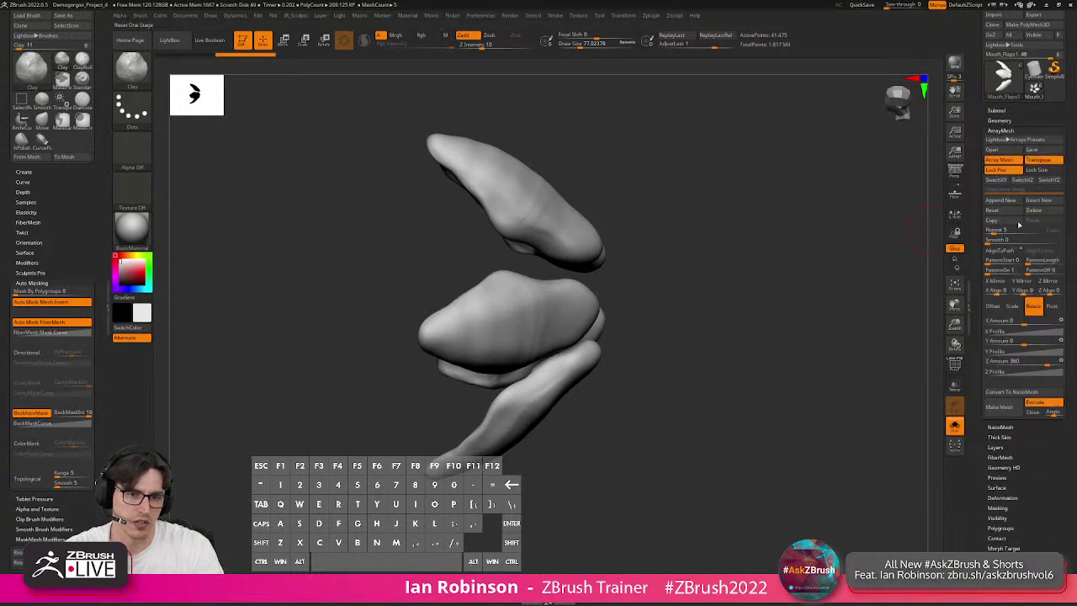
left_click(1007, 411)
left_click_drag(815, 378, 864, 366, "shift")
key("ctrl+z")
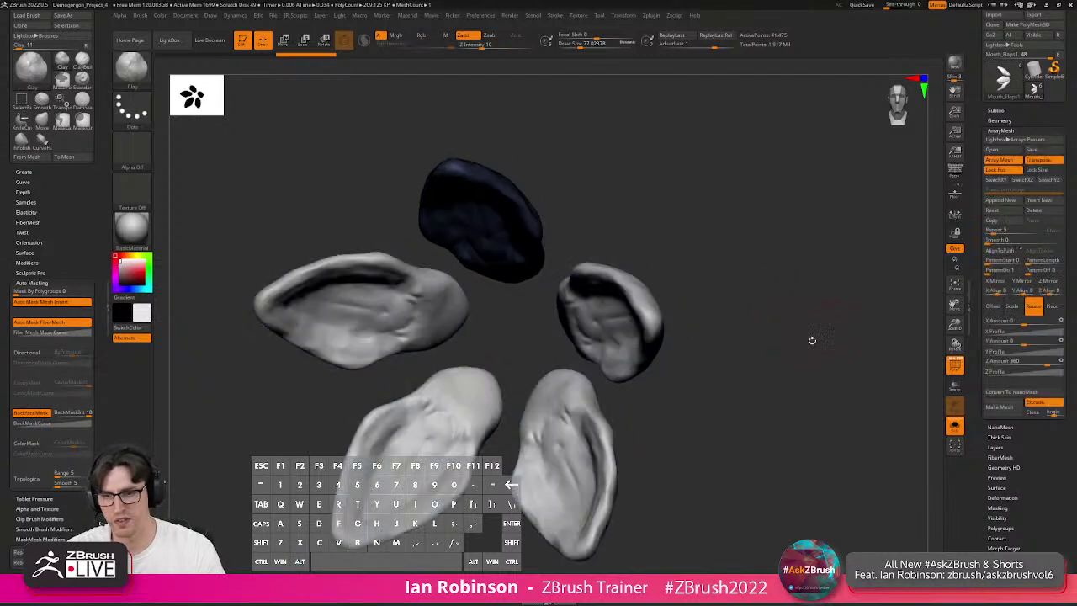
key("ctrl+shift+z")
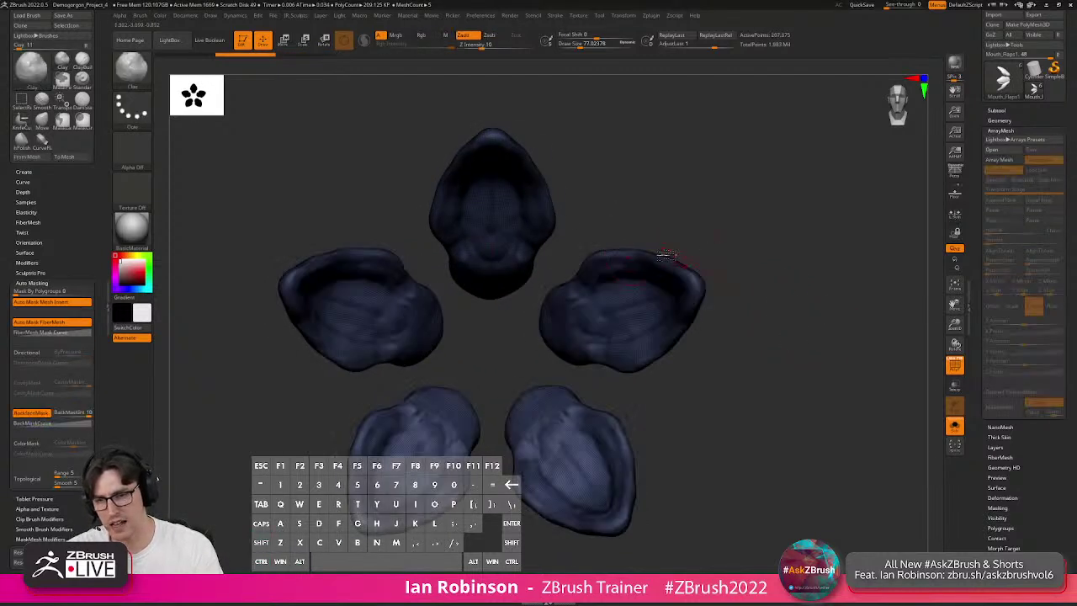
Apply Auto Groups so each of the five flaps has its own polygroup.
key("2")
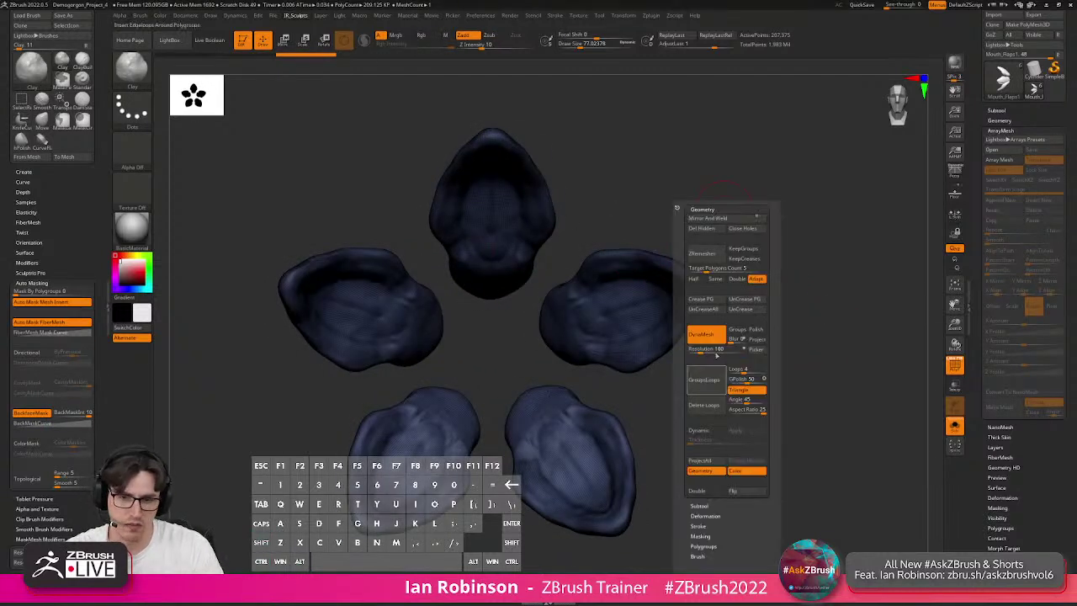
left_click(711, 208)
left_click(714, 259)
left_click(718, 267)
left_click_drag(749, 328, 780, 331)
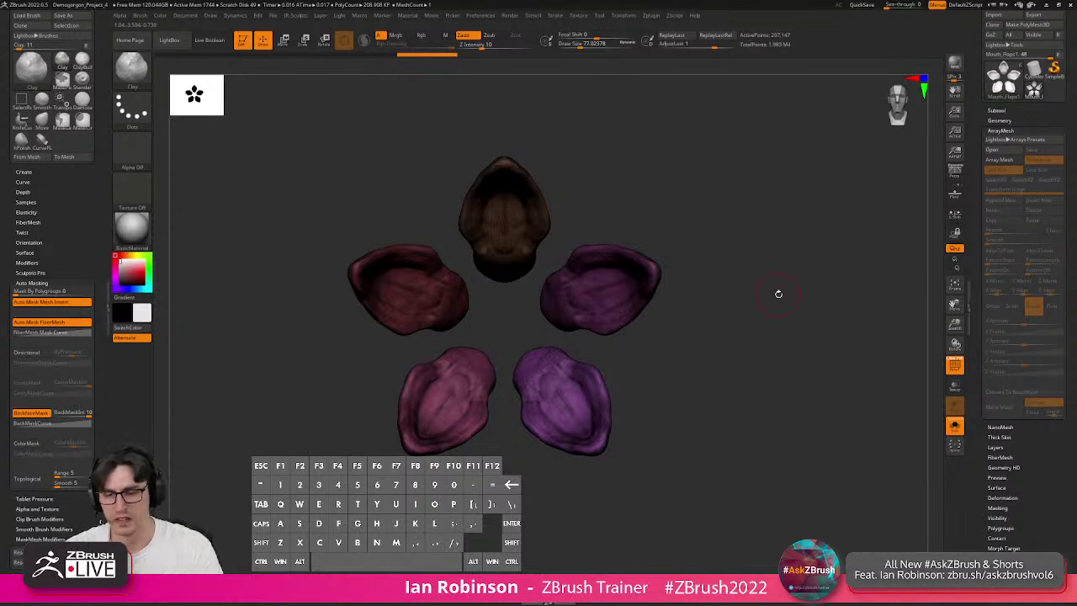
Mirror and weld the duplicated flaps so each opposite pair shares one polygroup.
key("2")
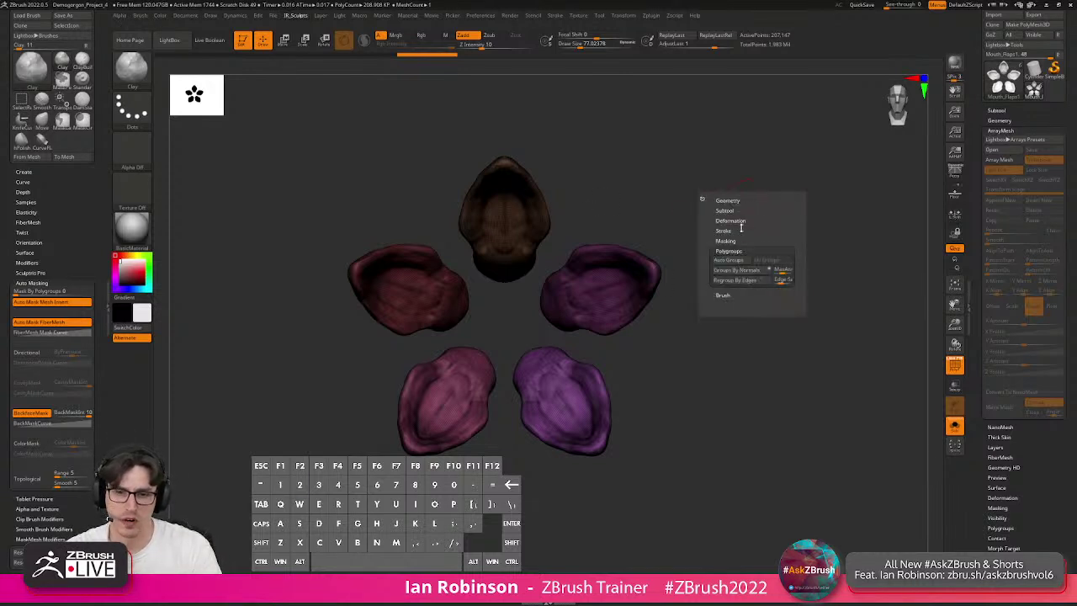
left_click(738, 202)
left_click(748, 210)
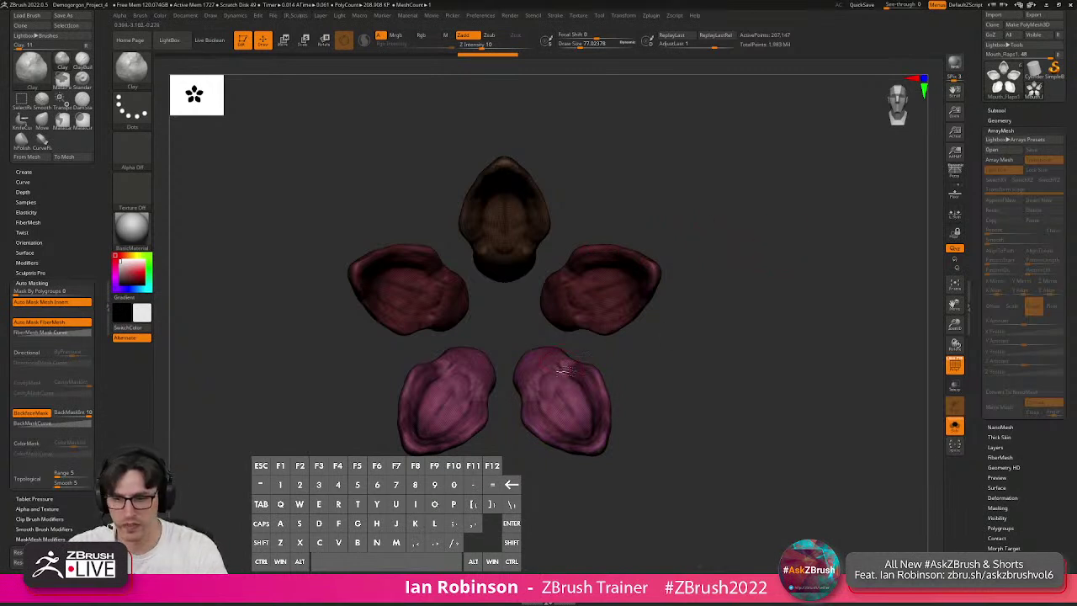
Isolate and hide flaps by polygroup to check the mirrored pairs, and restore all five.
left_click(562, 383, "ctrl+shift")
left_click_drag(671, 323, 717, 331)
left_click(608, 275, "ctrl+alt+shift")
left_click_drag(748, 286, 704, 271, "ctrl+shift")
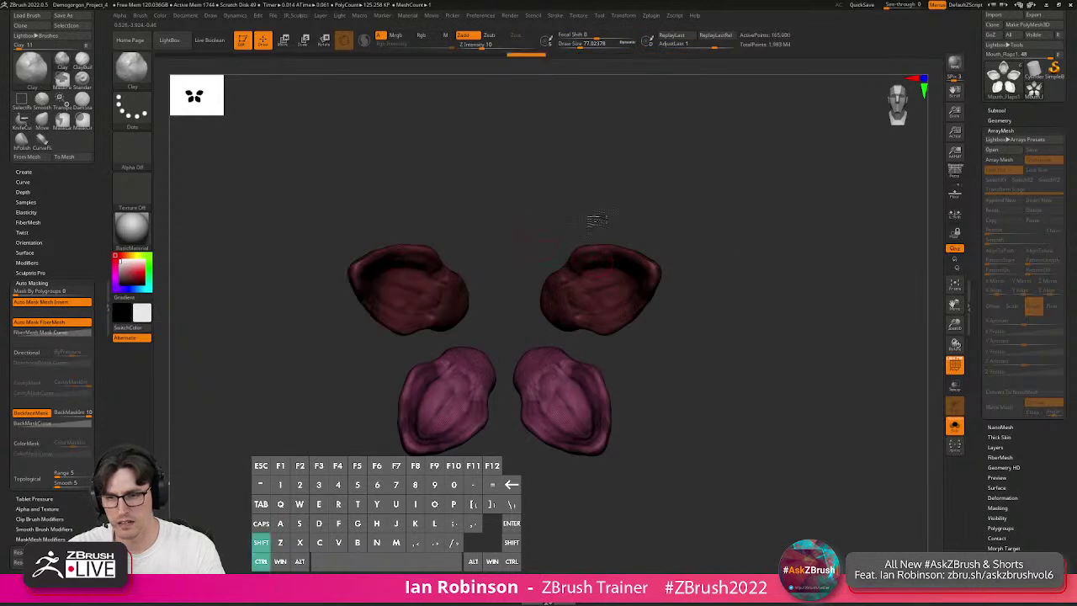
left_click(553, 219, "ctrl+shift")
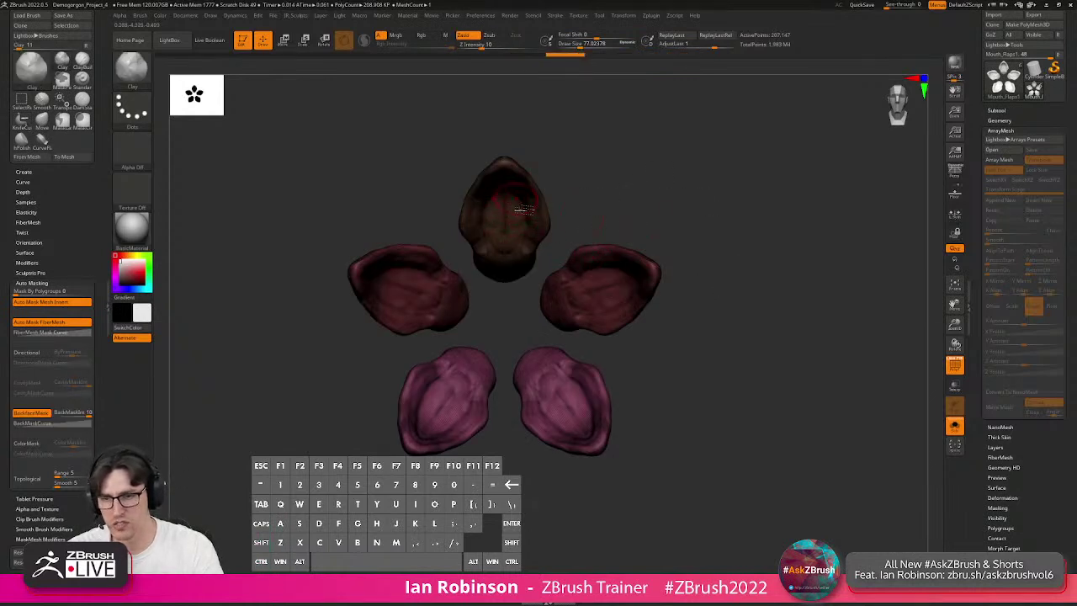
Show only the top flap of the duplicate, exit Solo mode, and open the subtool list.
mouse_move(725, 218)
left_mouse_down("alt")
mouse_move(666, 307)
mouse_move(661, 254)
left_mouse_up("alt")
left_click_drag(589, 193, 608, 227, "shift")
left_click_drag(568, 250, 557, 197, "alt")
left_click(527, 193, "ctrl+shift")
left_click(897, 373, "ctrl+shift")
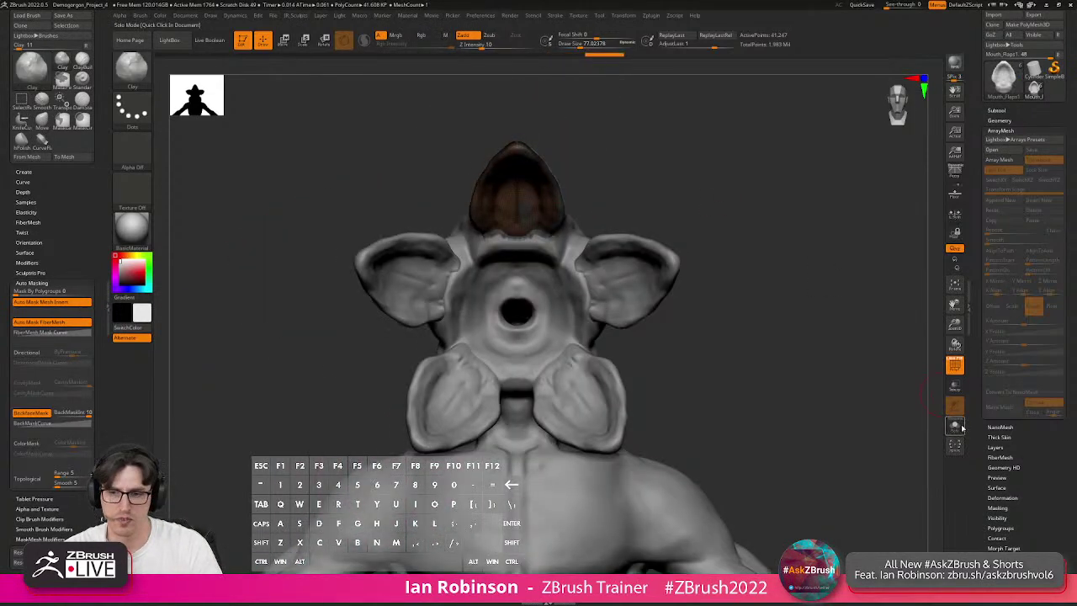
left_click(997, 110)
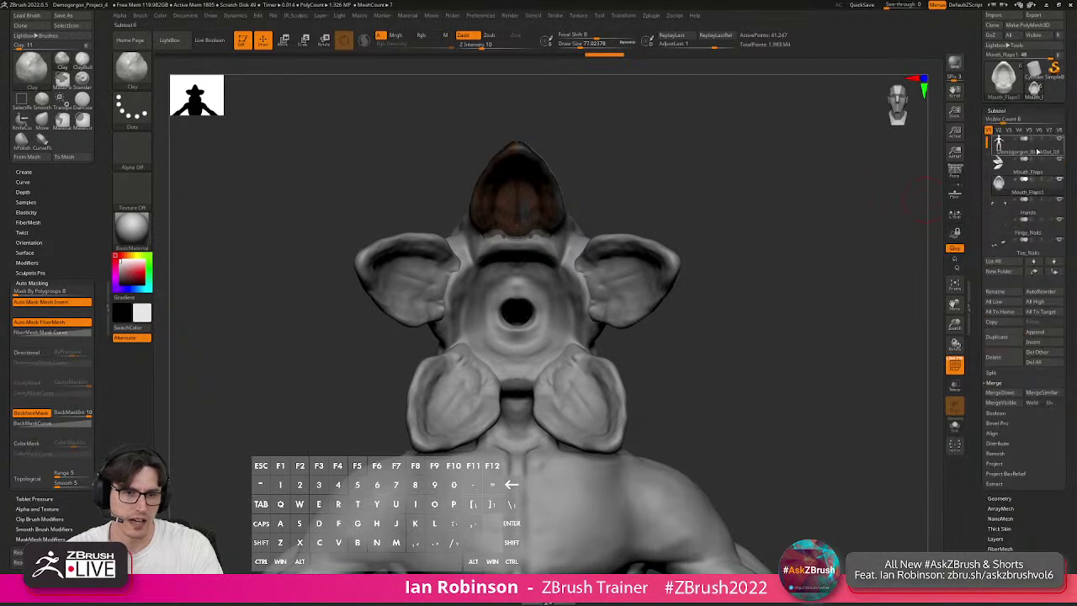
Select the original arrayed flaps subtool and rename it Mouth_Flaps_Array.
left_click(1060, 160)
left_click(1048, 179)
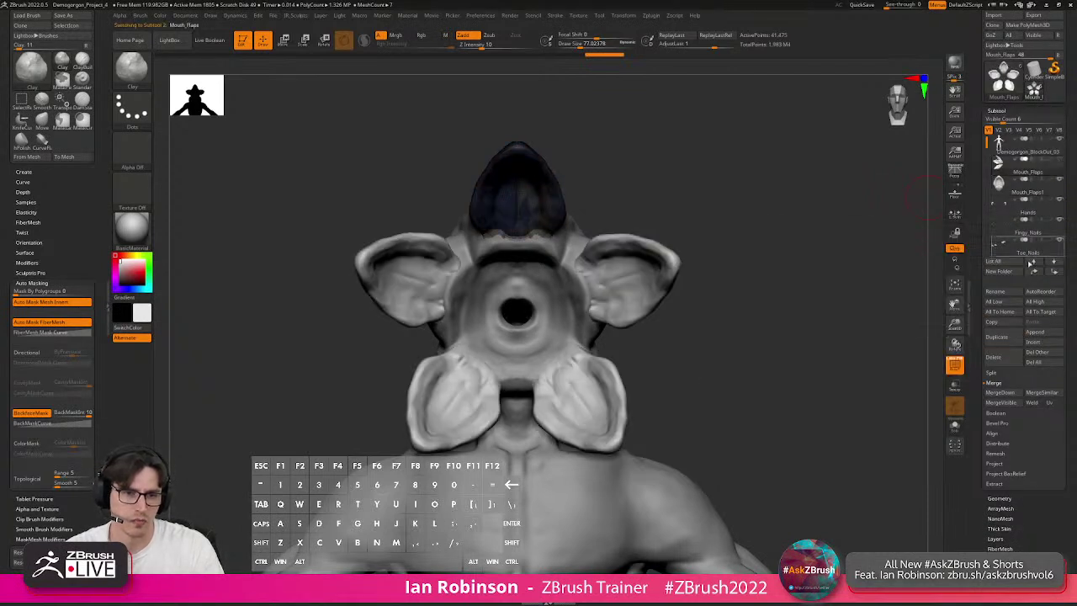
left_click(1006, 287)
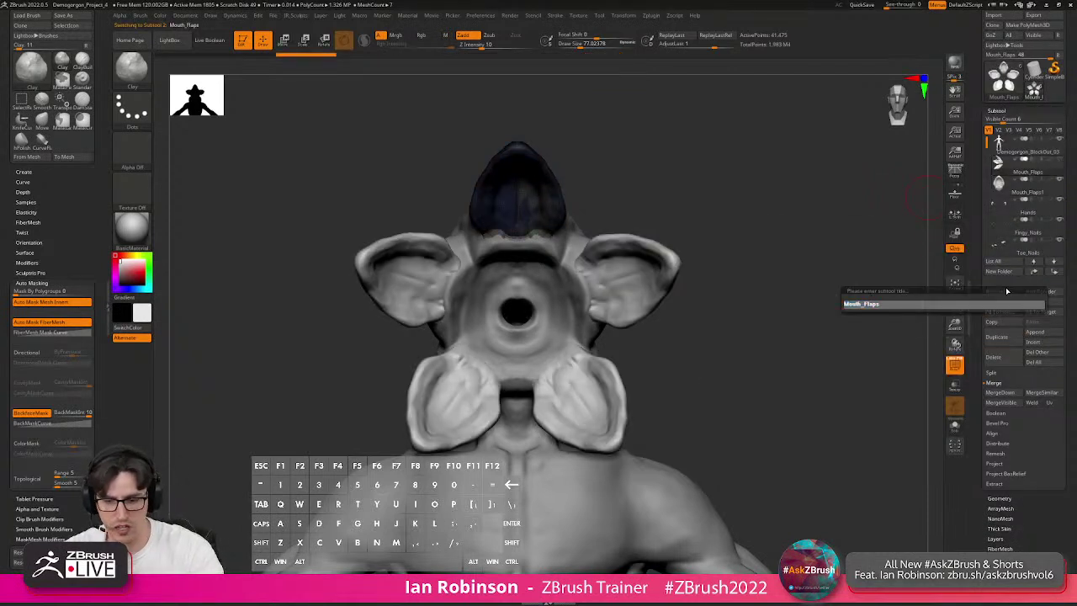
type("_")
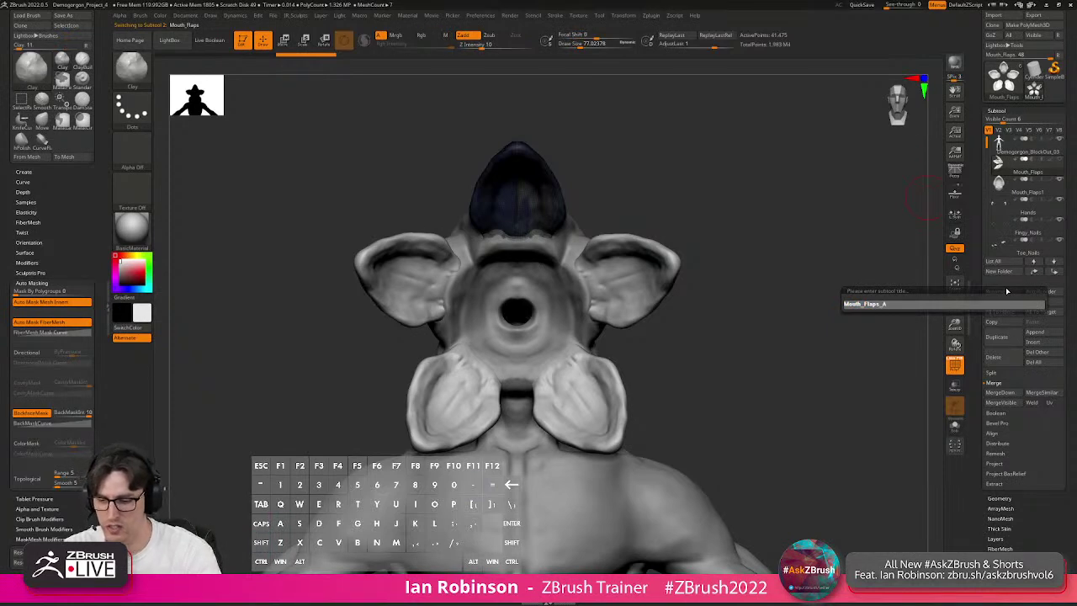
type("Array")
key("Return")
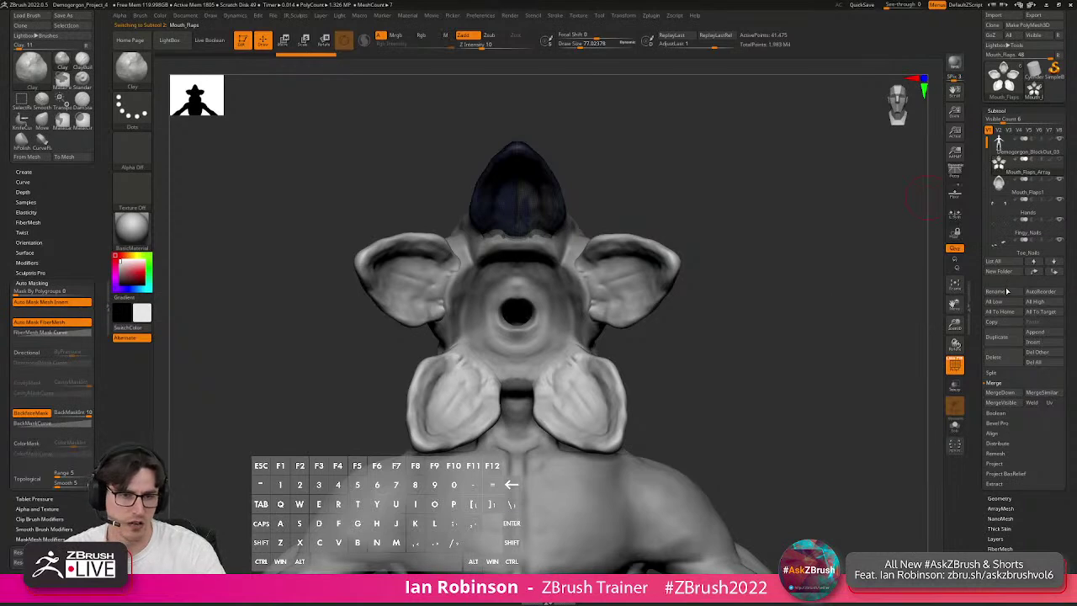
Select the duplicated flaps subtool and rename it Mouth_Flaps_Edit.
left_click(1027, 214)
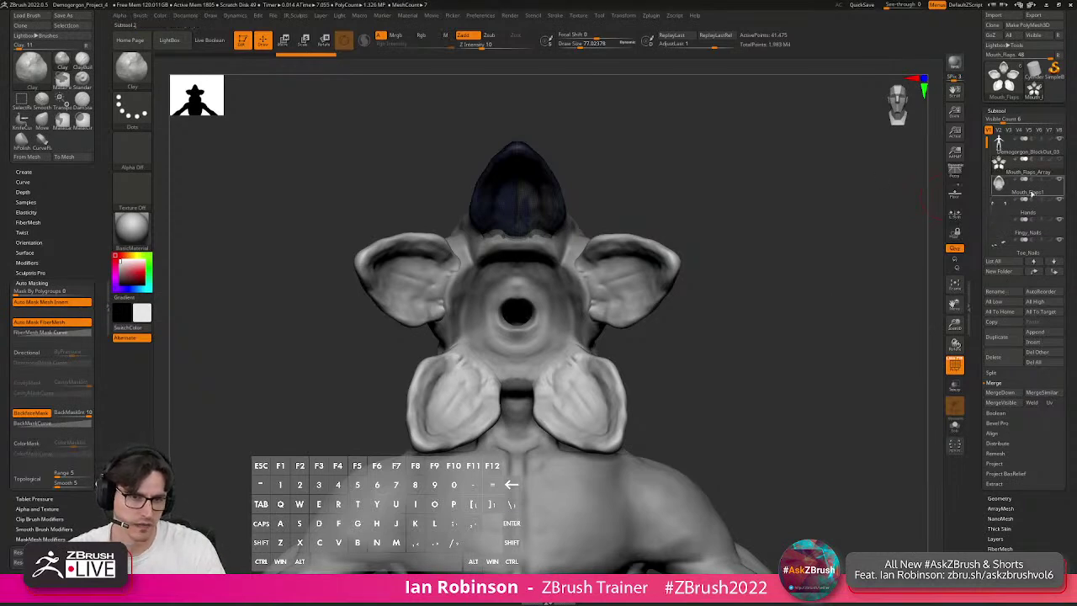
left_click(1003, 292)
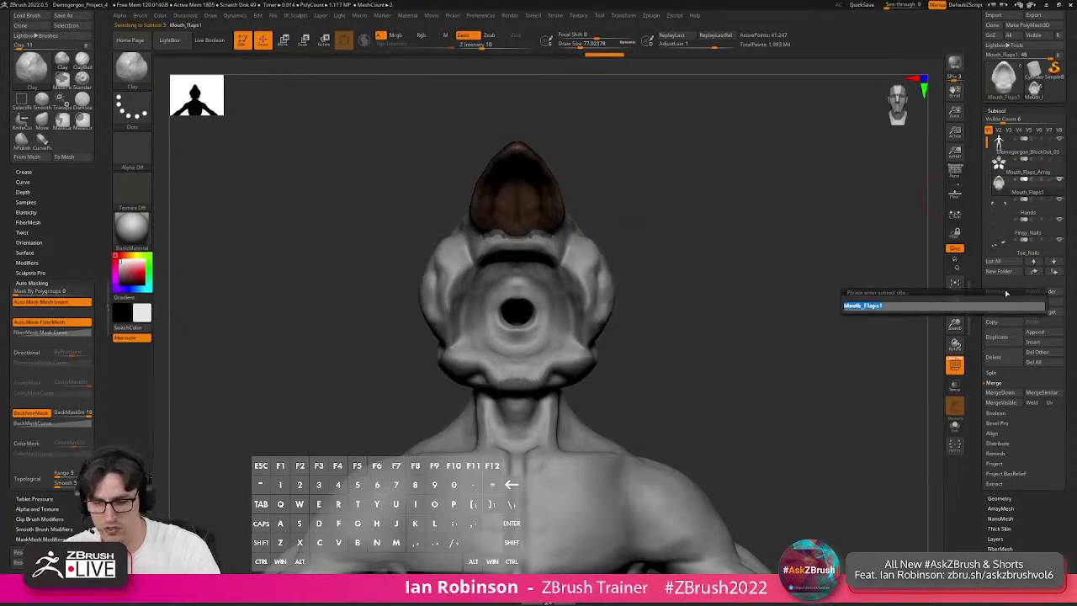
type("_")
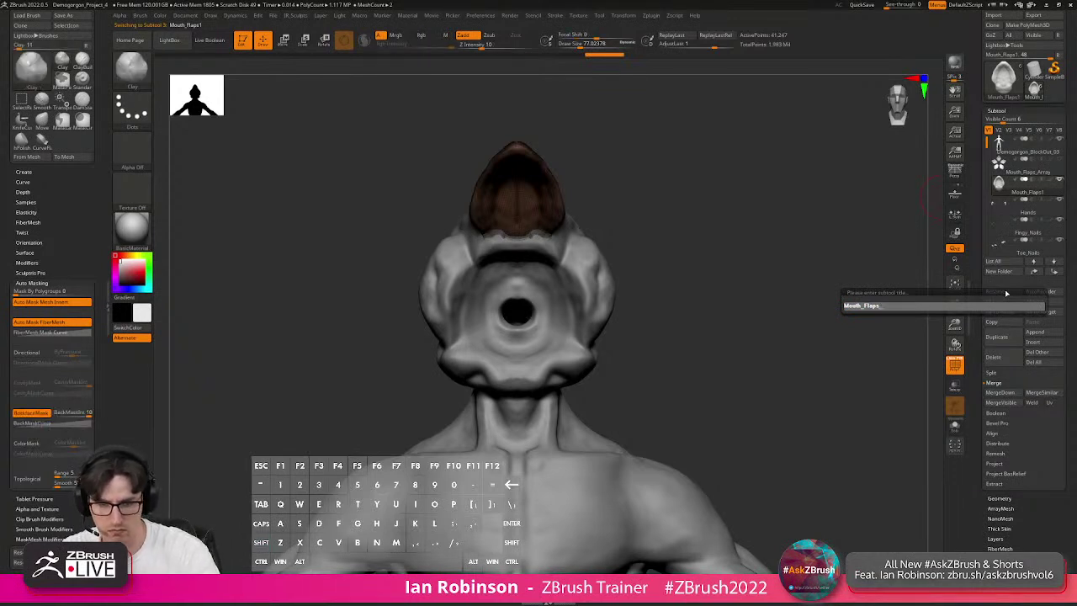
type("Org")
key("BackSpace")
type("ig")
key("Return")
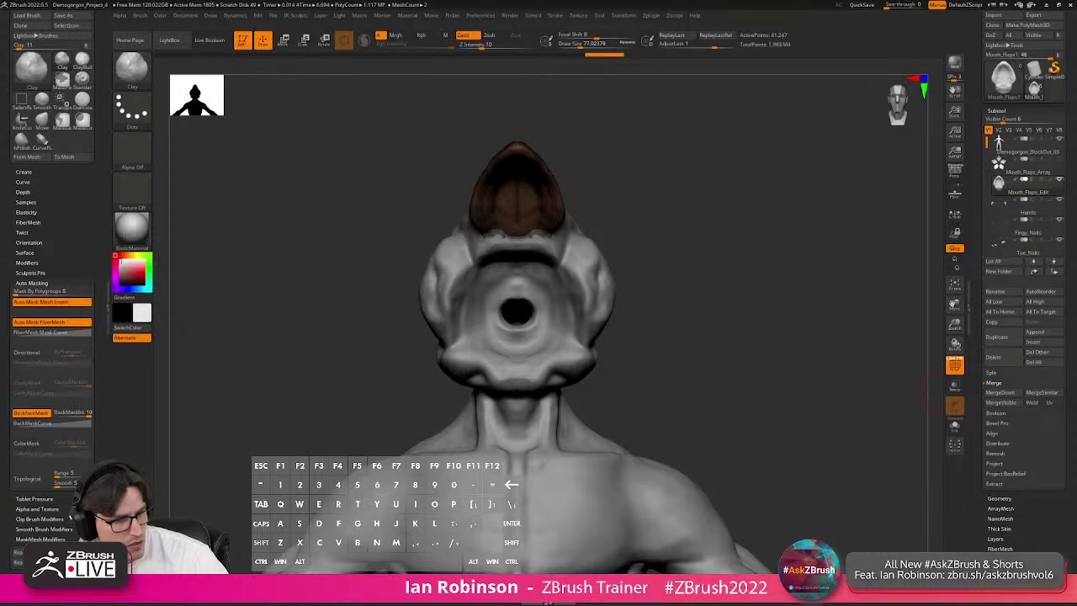
Try to import a 3D mesh while the partially hidden Mouth_Flaps_Edit subtool is active.
mouse_move(1038, 245)
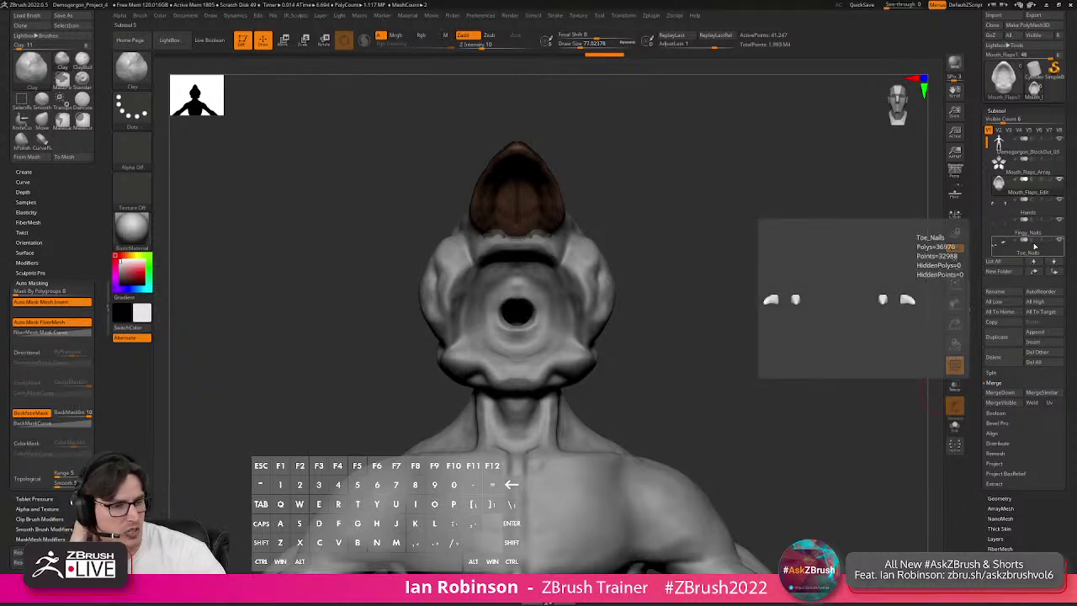
left_click_drag(817, 126, 868, 139)
left_click_drag(1074, 82, 1074, 129)
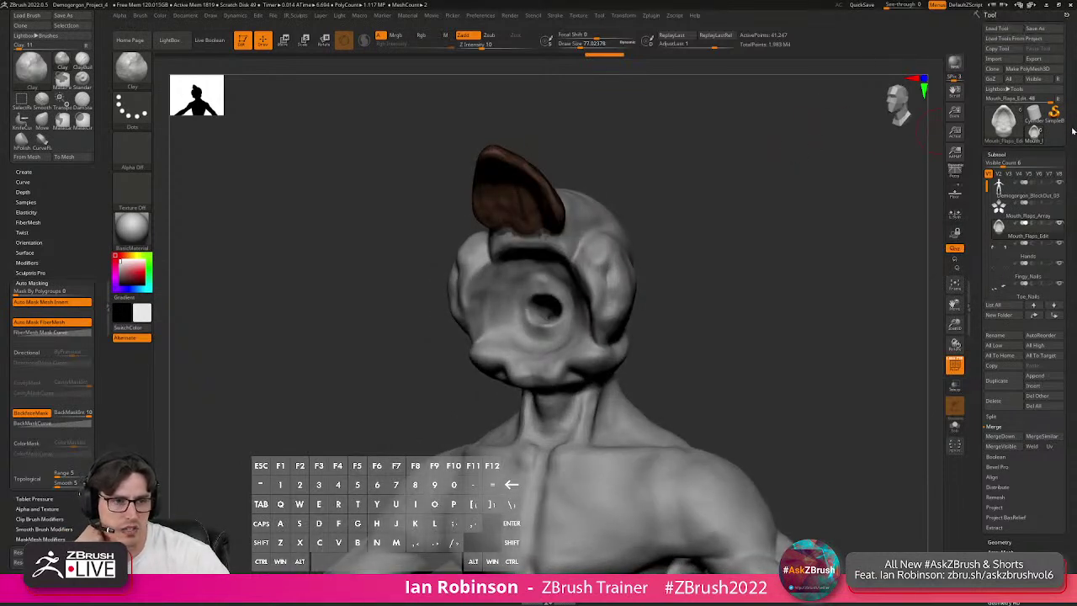
left_click_drag(808, 133, 774, 134)
left_click(998, 59)
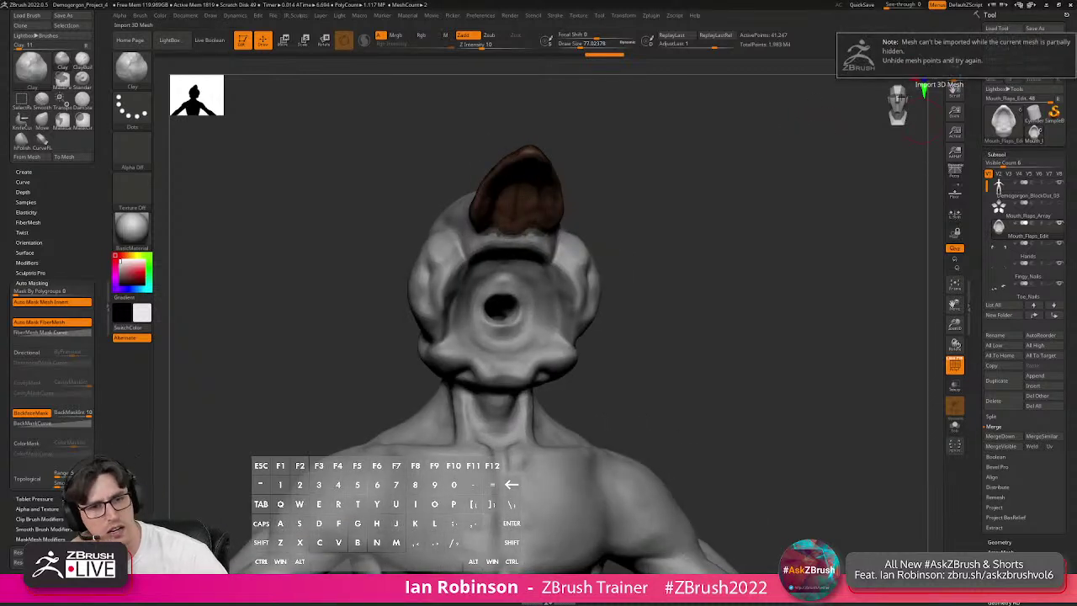
mouse_move(1018, 74)
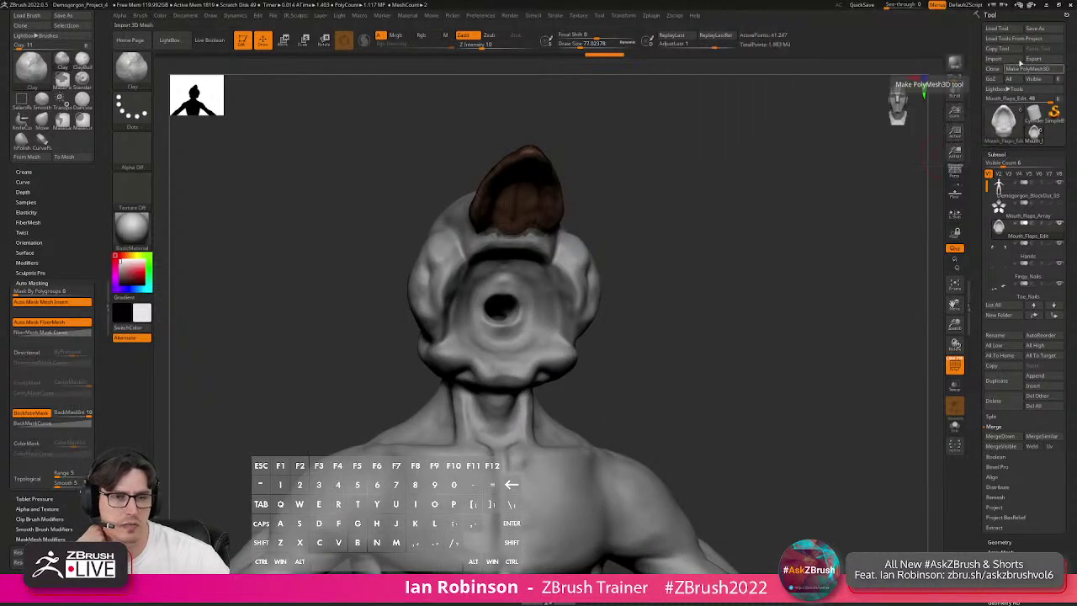
Save the tool over Demogorgon_BlockOut_03.ztl and show the arrayed mouth flaps again.
left_click_drag(930, 84, 939, 69)
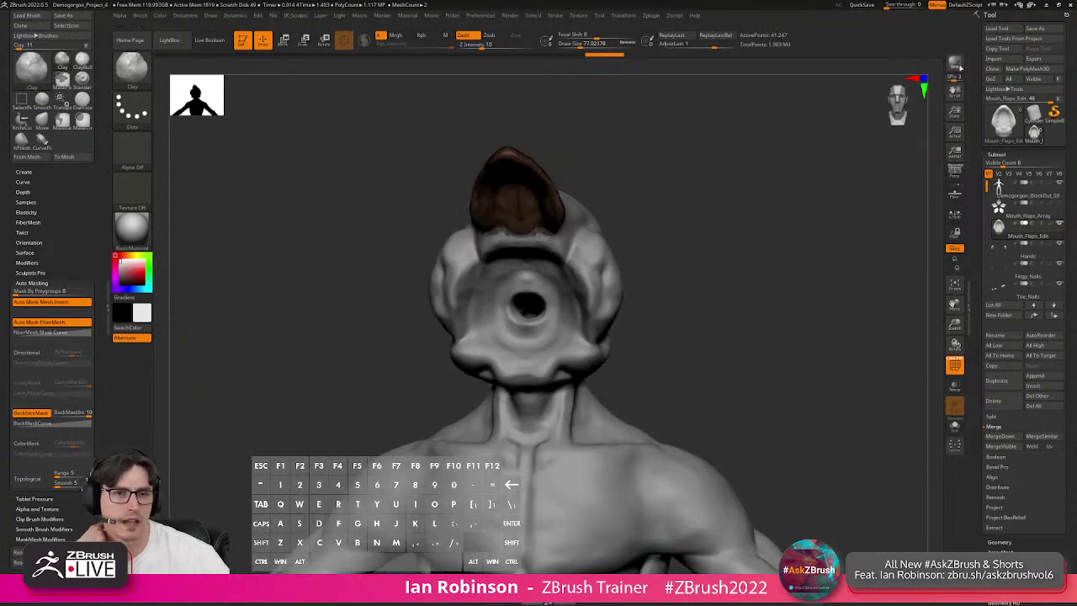
left_click(1035, 28)
key("Return")
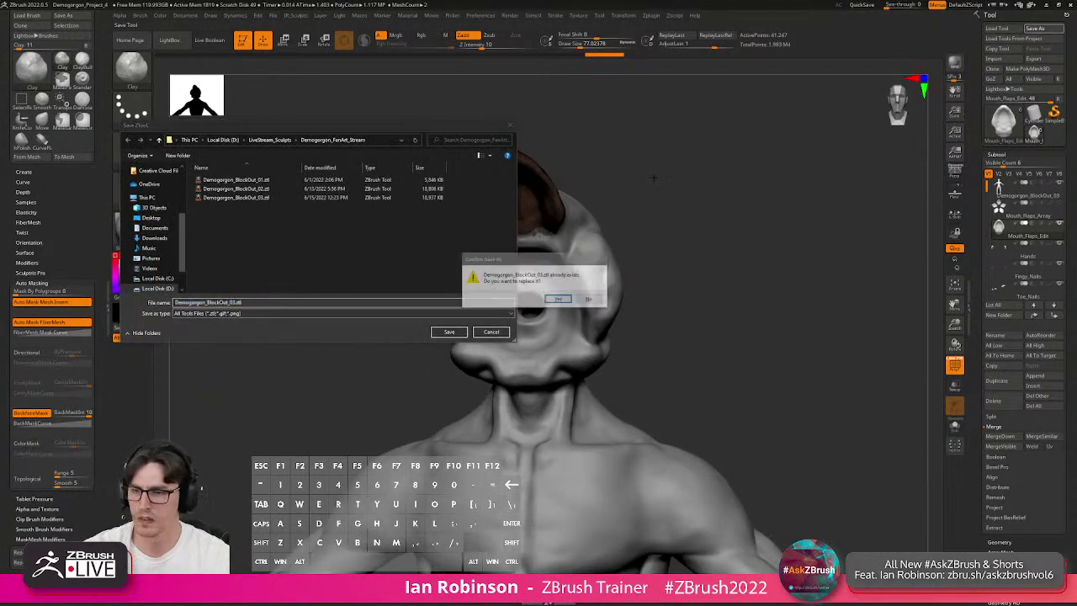
left_click_drag(729, 181, 717, 152, "alt")
left_click(999, 59)
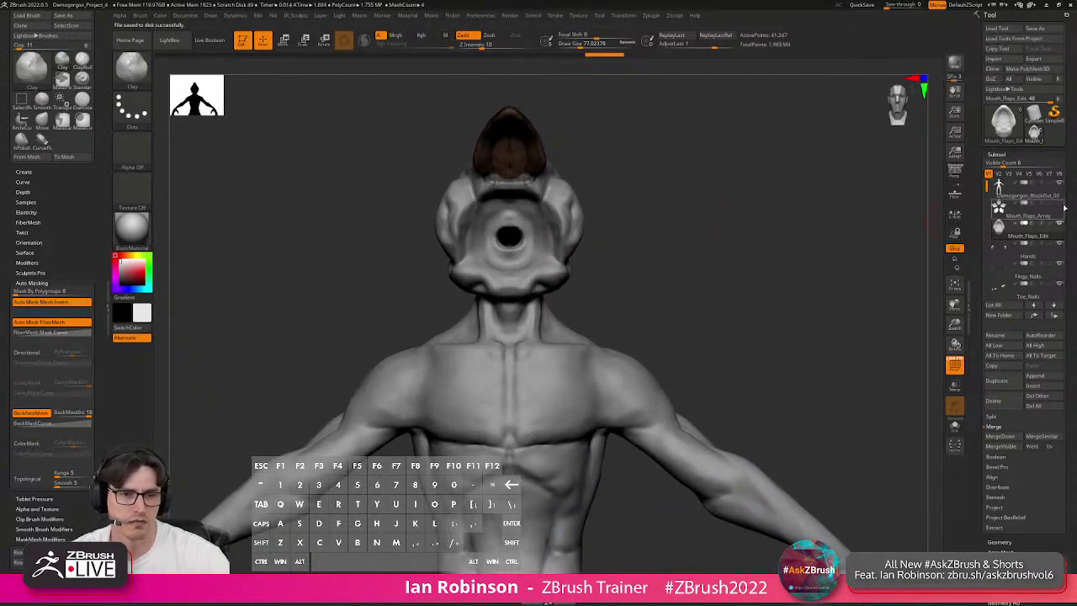
left_click(1058, 223)
left_click_drag(803, 201, 779, 171, "alt")
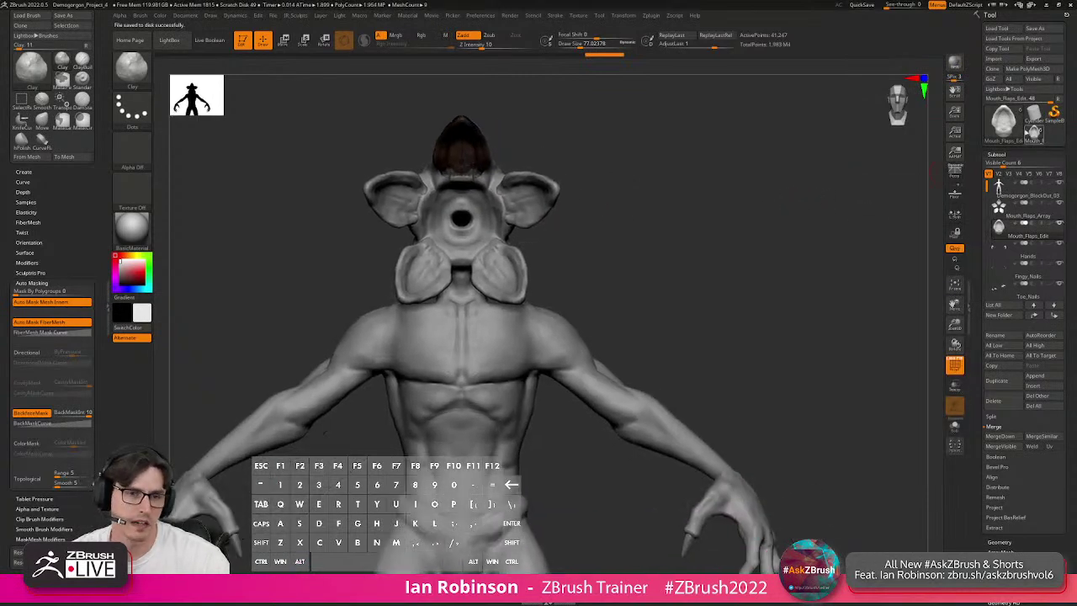
Switch to the Cylinder3D tool and convert it to a PolyMesh3D.
left_click(1035, 119)
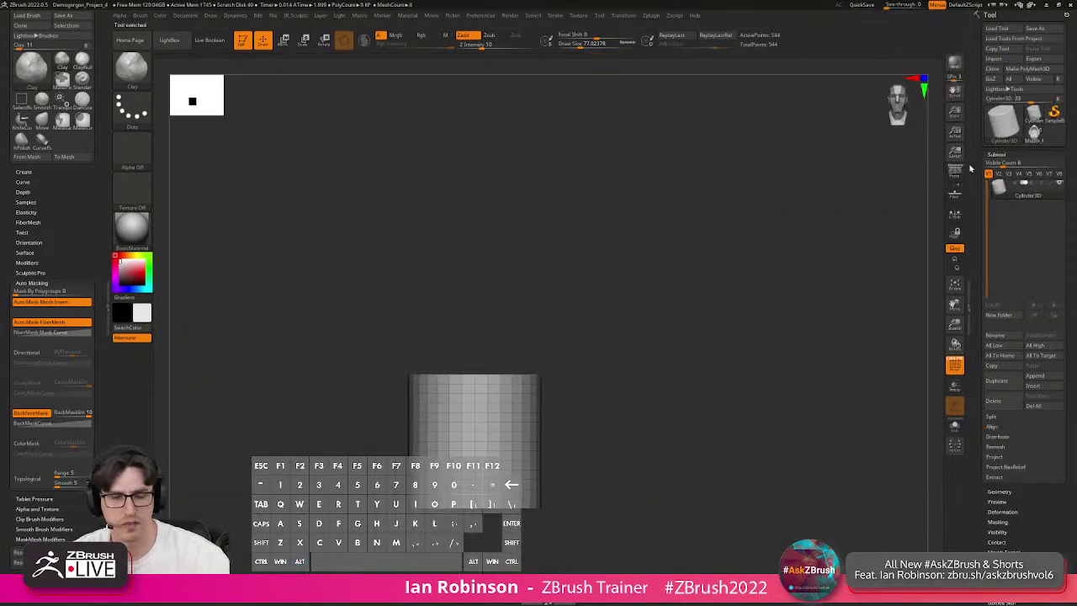
left_click(1034, 68)
left_click_drag(801, 194, 817, 188, "alt")
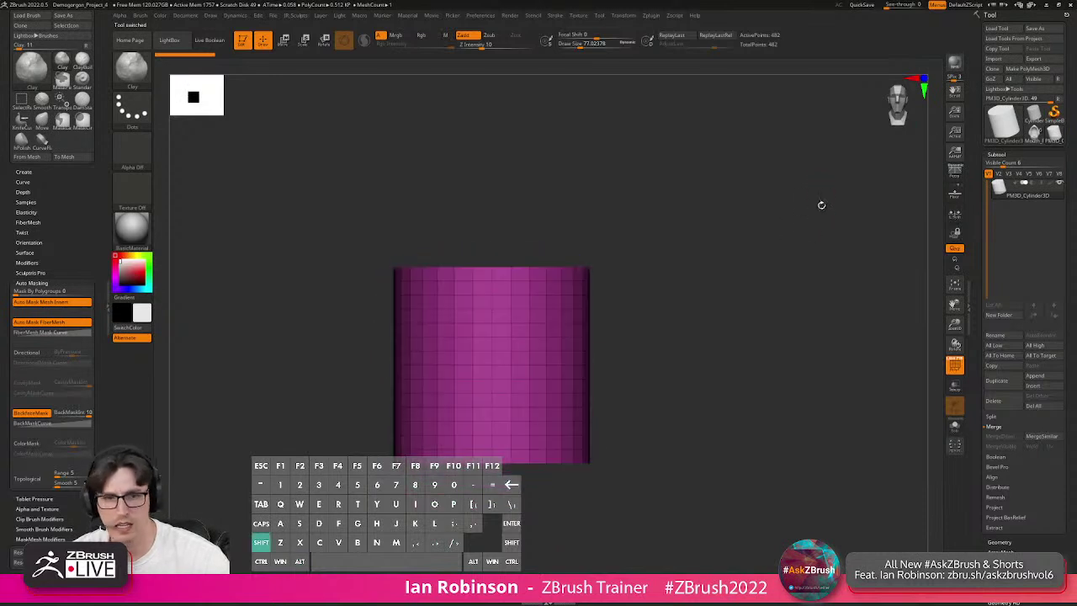
Browse the sculpt folders on Local Disk (D:) for importable 3D meshes, and cancel the import.
left_click(994, 59)
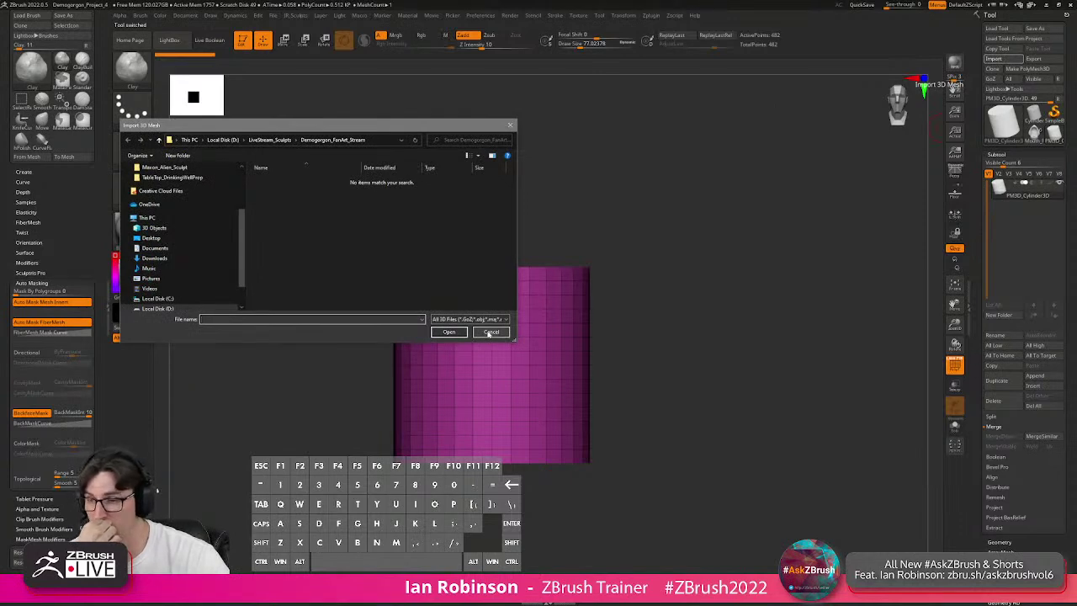
scroll(183, 230, "up", 1)
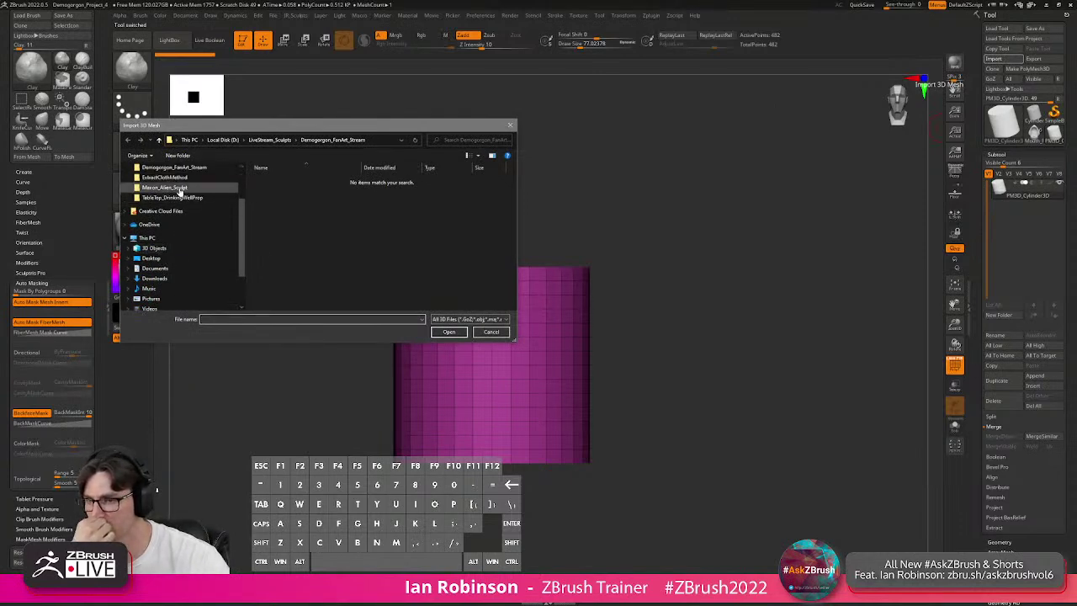
scroll(185, 210, "down", 3)
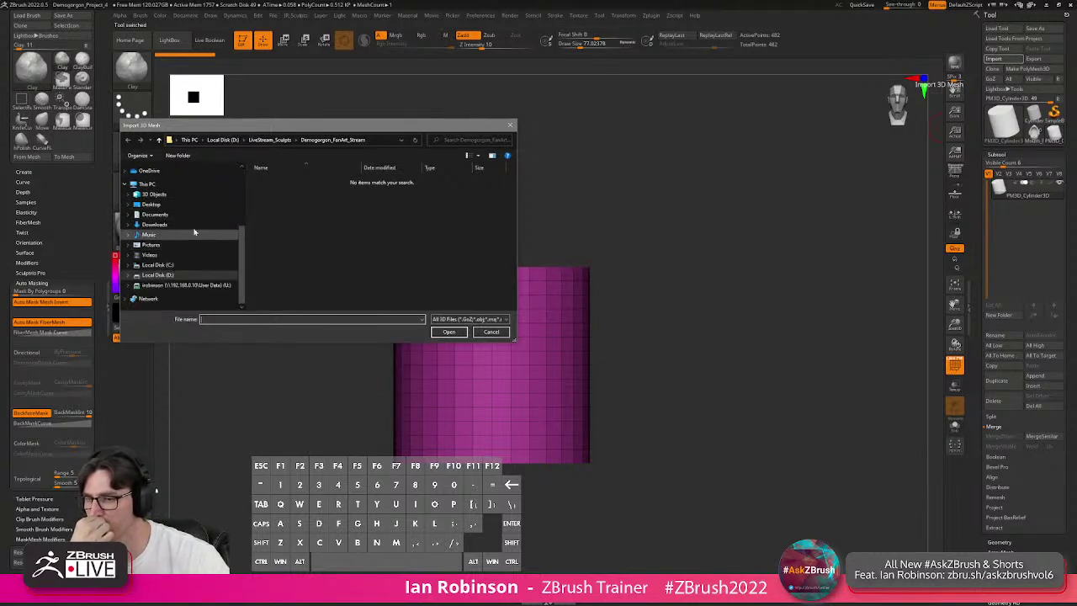
left_click(190, 275)
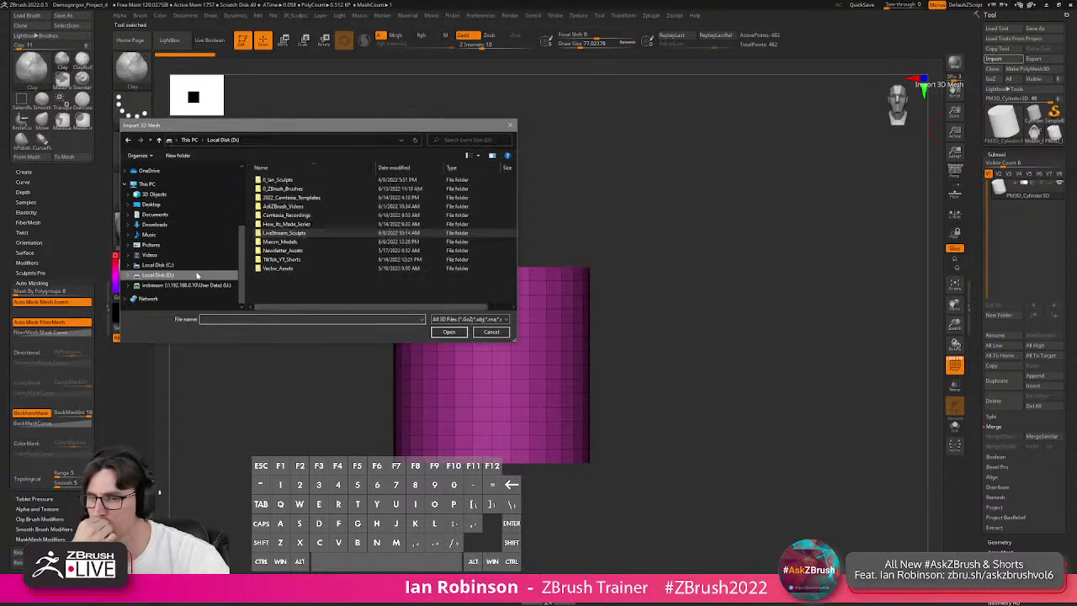
double_click(286, 180)
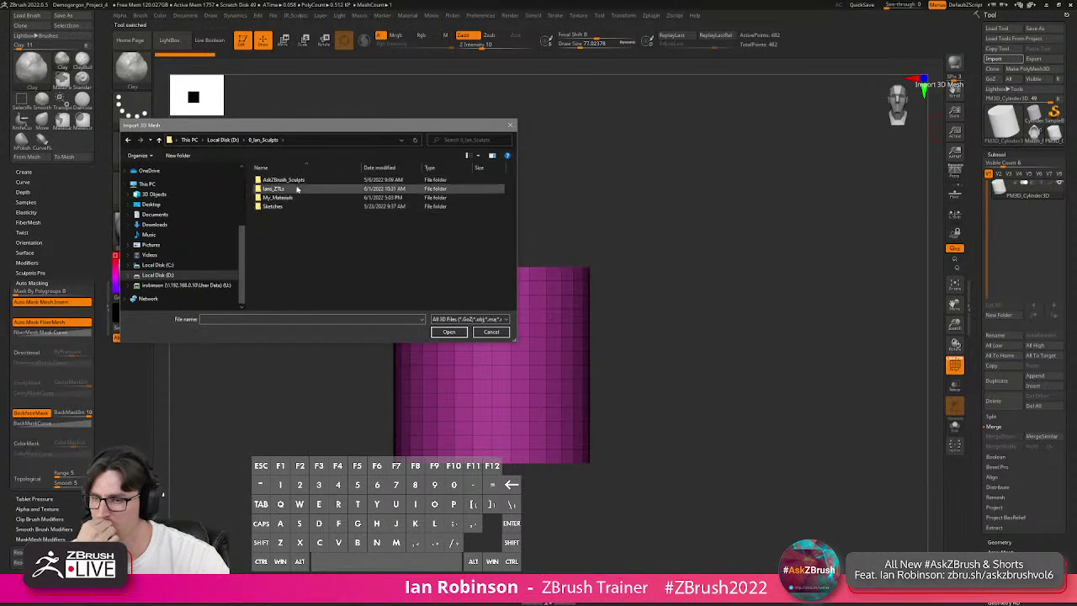
double_click(290, 205)
double_click(278, 180)
double_click(280, 180)
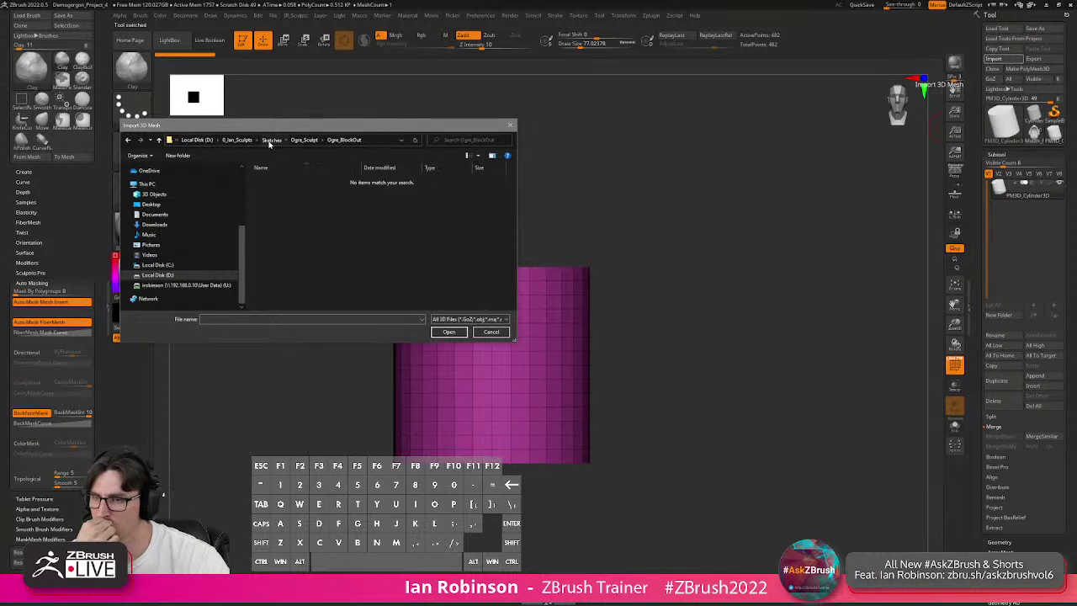
left_click(271, 141)
left_click(263, 140)
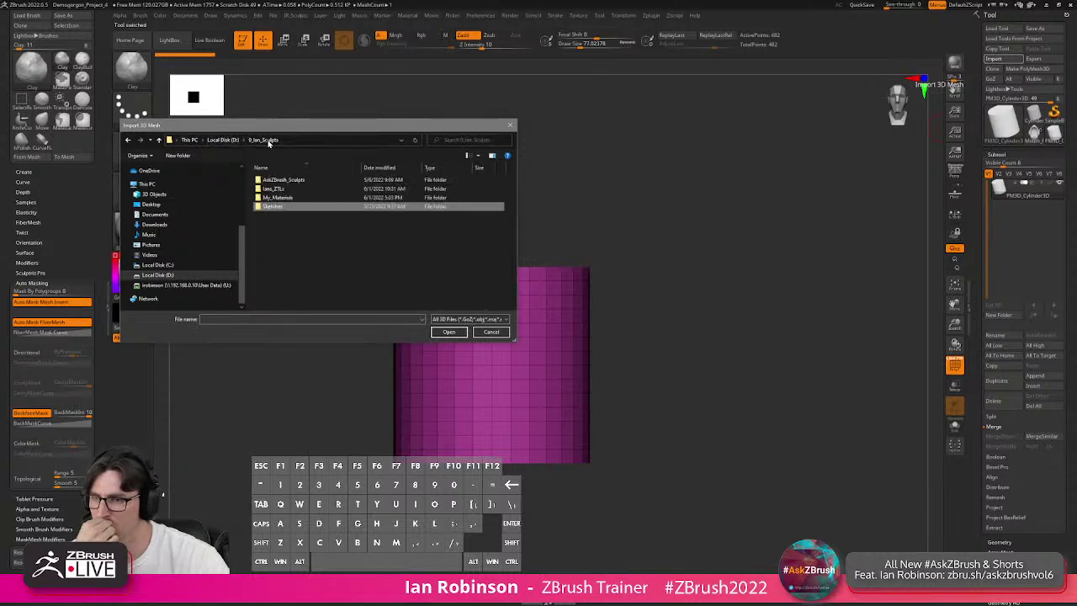
double_click(286, 192)
left_click(263, 140)
double_click(279, 198)
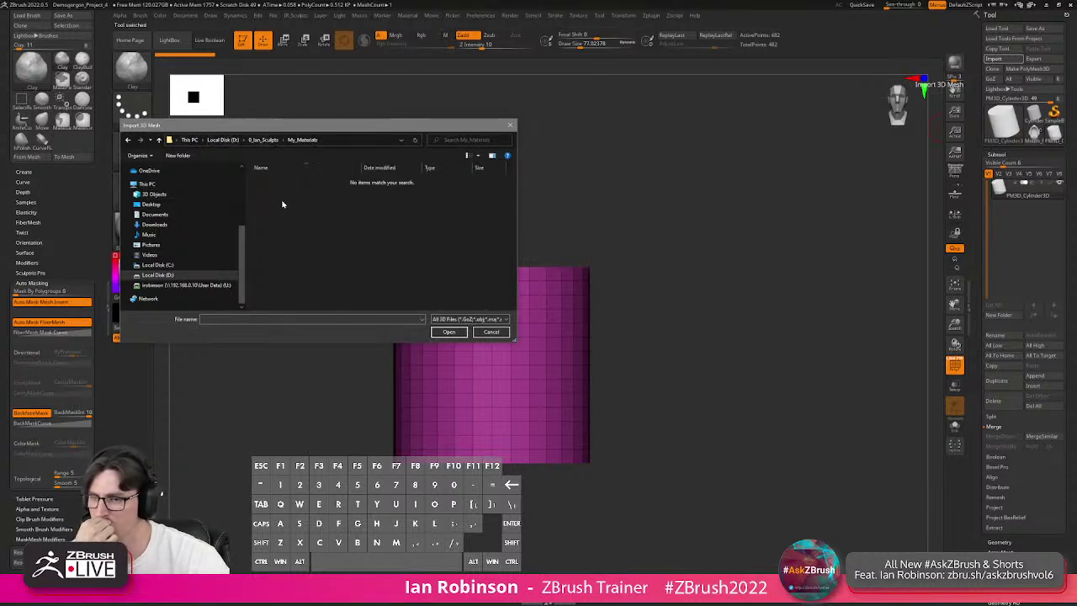
left_click(263, 140)
left_click(490, 331)
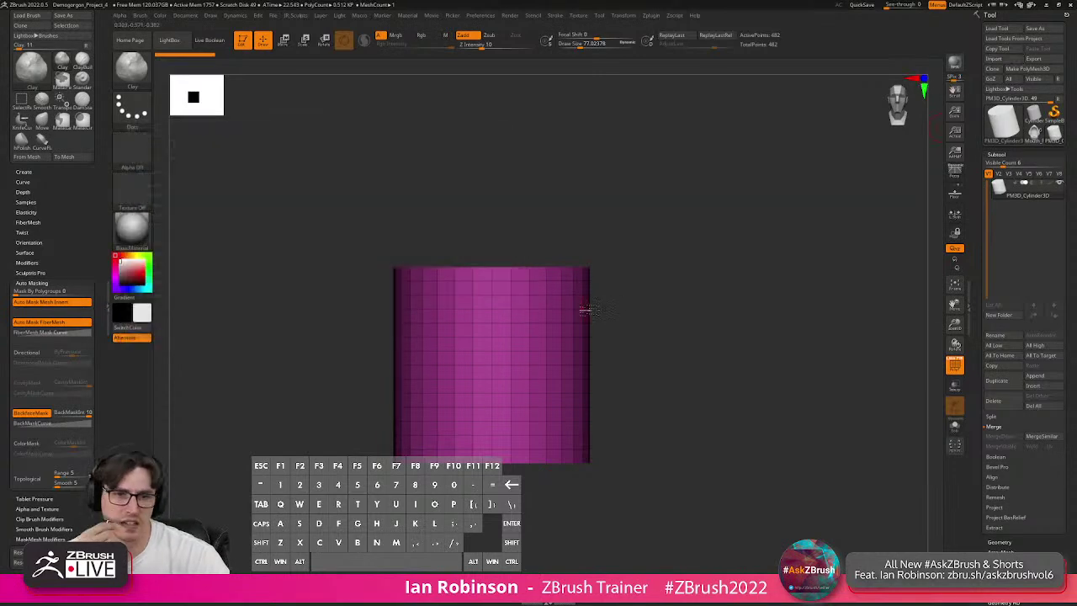
Return to the Demogorgon tool, isolate the Mouth_Flaps_Array subtool and export it as Mouth_Flaps_Array.obj.
left_click(1035, 134)
left_click(1025, 216)
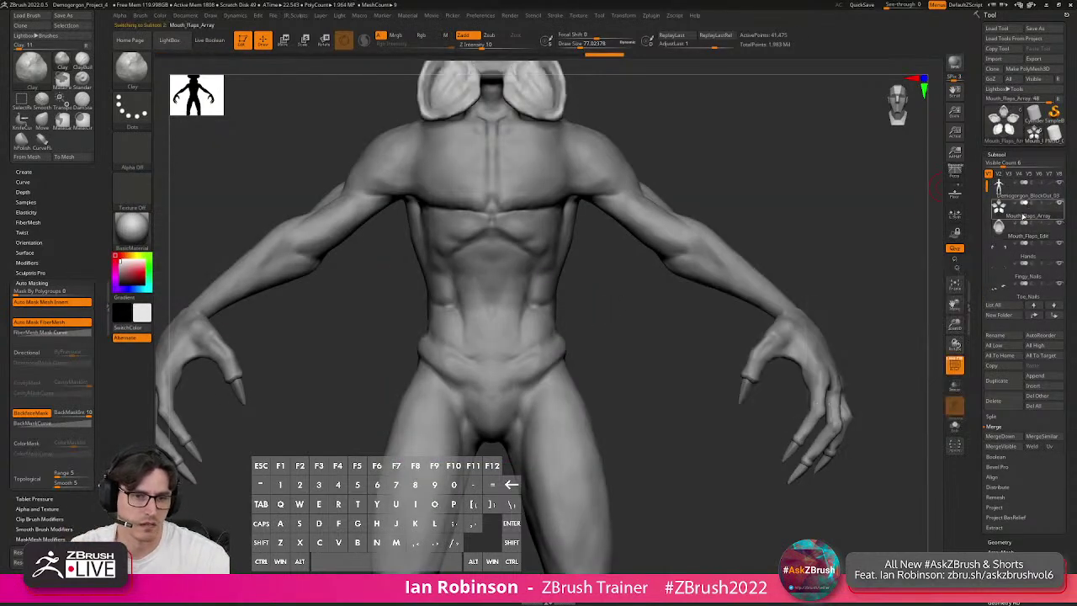
left_click(955, 425)
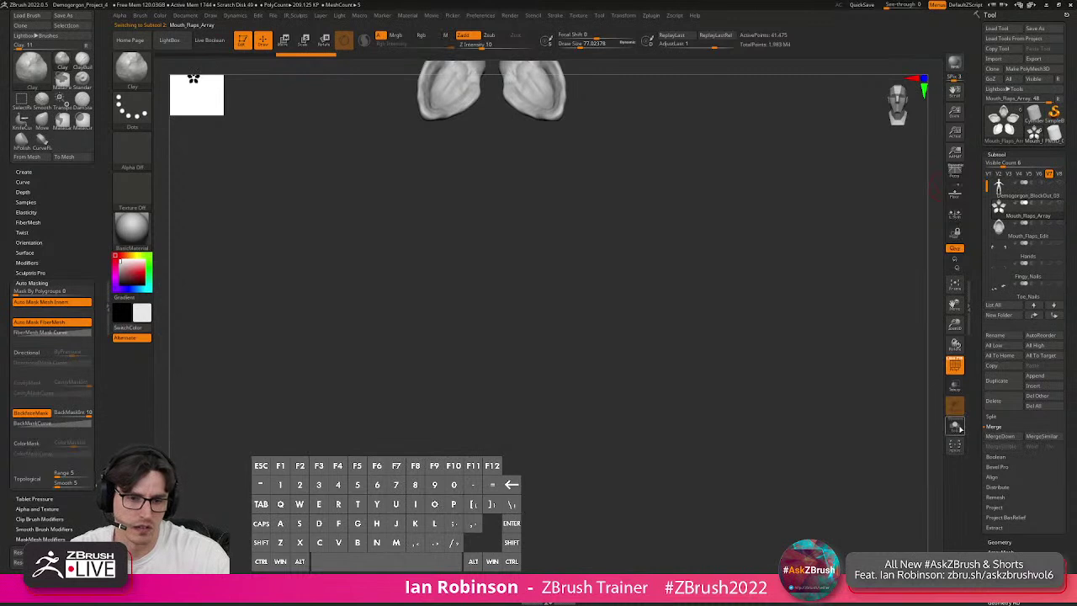
left_click(1034, 59)
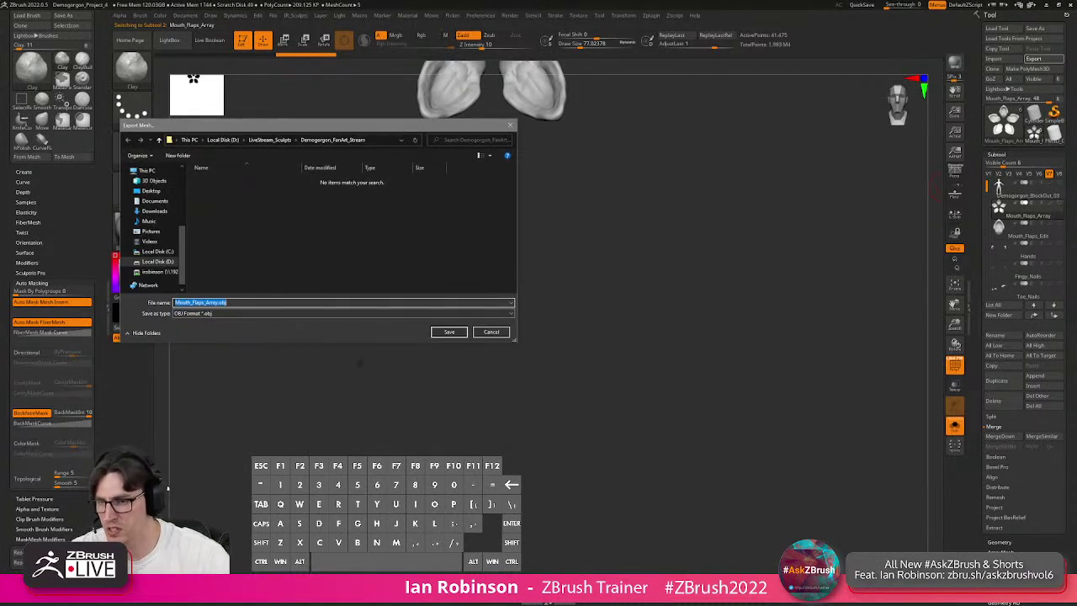
left_click(449, 332)
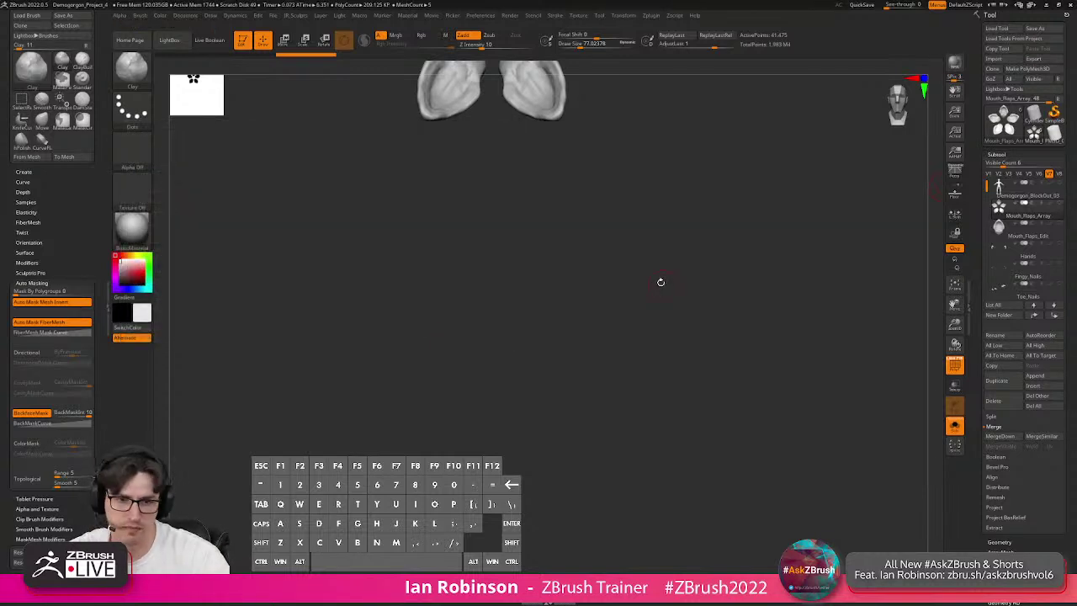
Select the Demogorgon_BlockOut_03 subtool and import Mouth_Flaps_Array.obj over it from the Demogorgon_FanArt_Stream folder.
left_click(1037, 237)
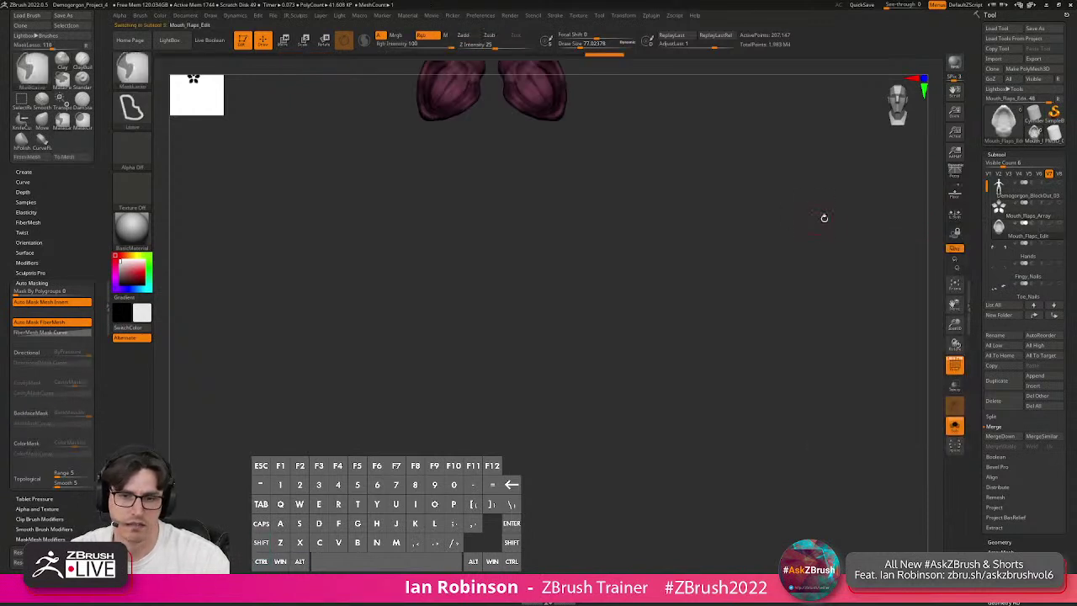
left_click(1038, 198)
left_click(995, 59)
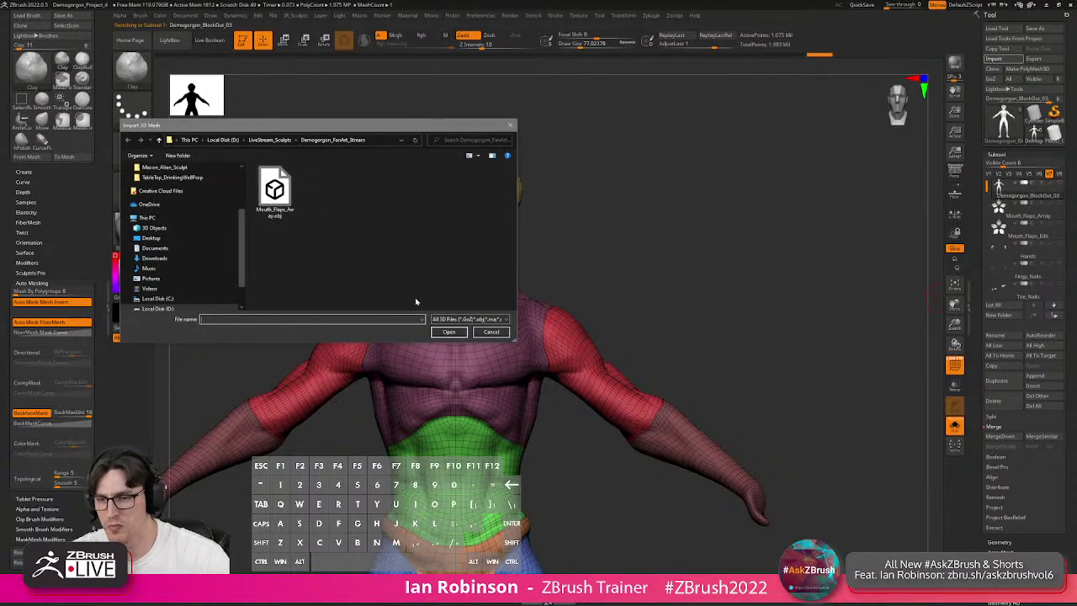
left_click(441, 319)
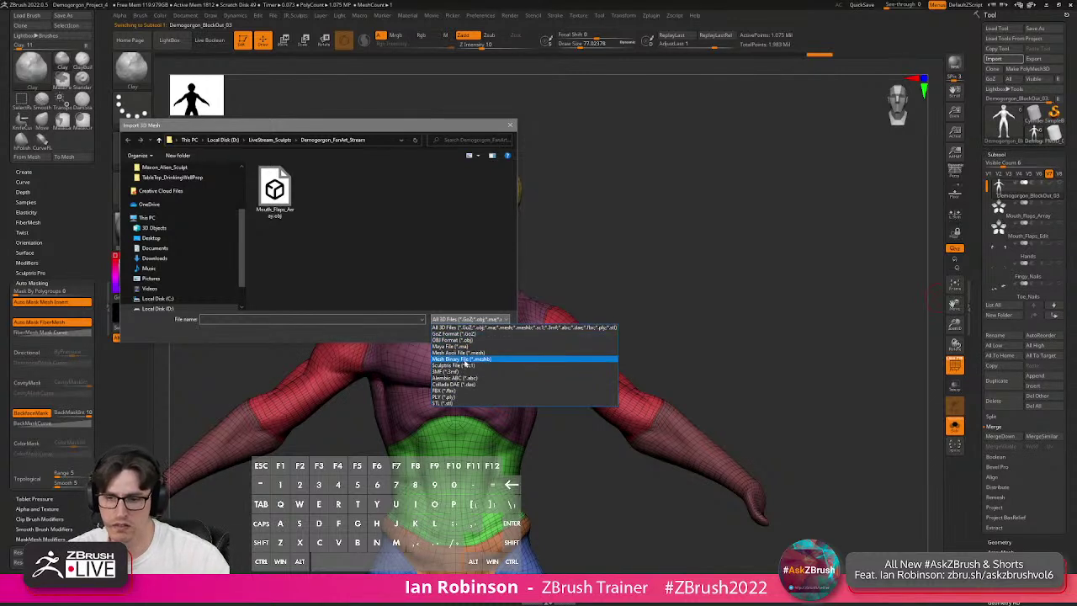
left_click(505, 327)
left_click(274, 190)
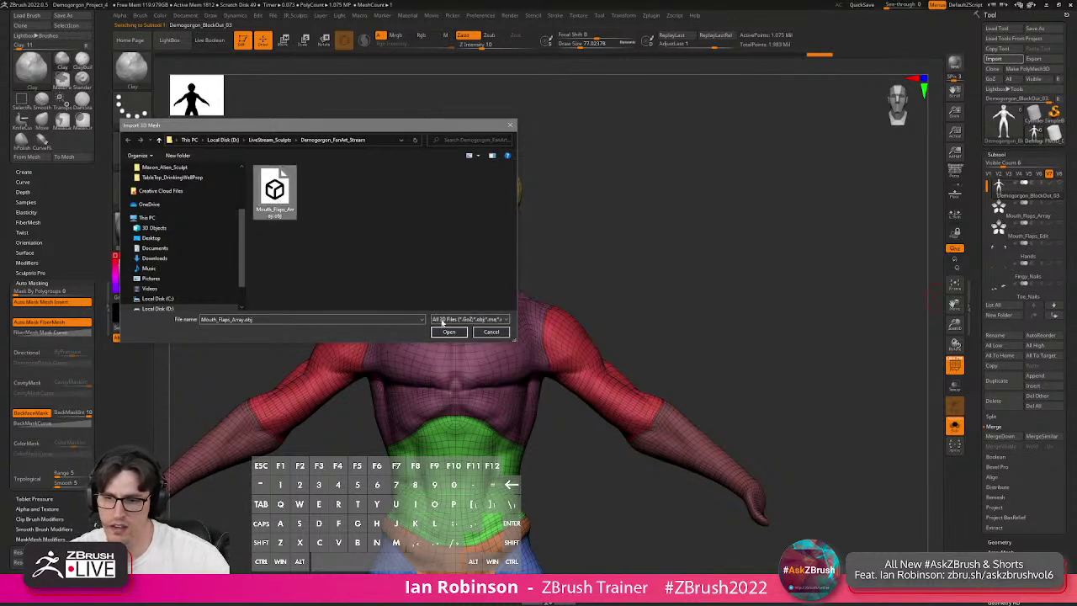
left_click(450, 332)
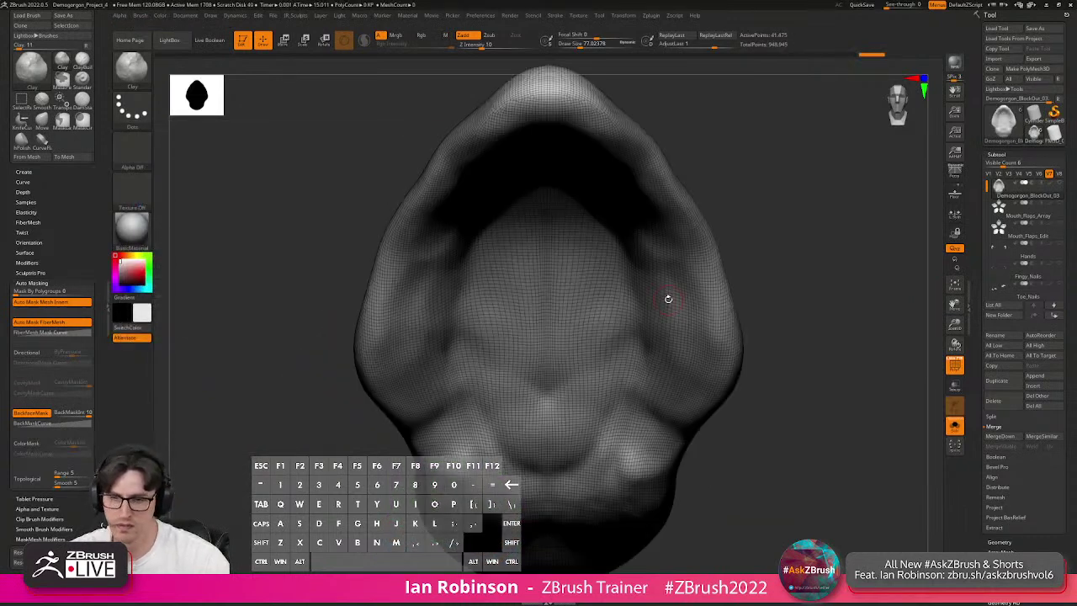
left_click_drag(779, 325, 821, 287, "alt")
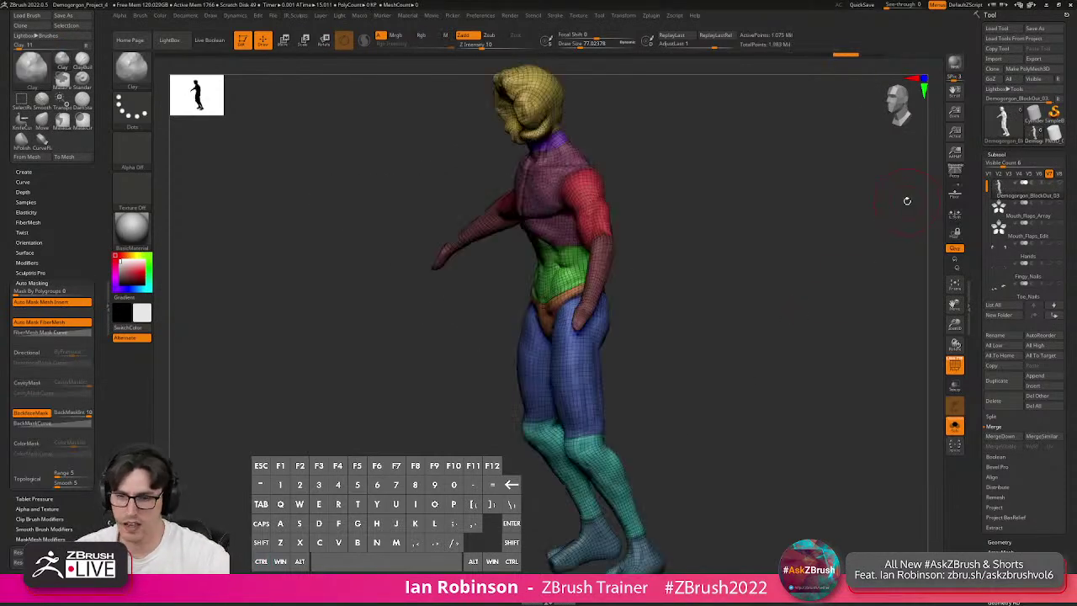
Undo the mesh import on the Demogorgon_BlockOut_03 subtool and check the body from the side.
key("ctrl+shift+z")
key("ctrl+z")
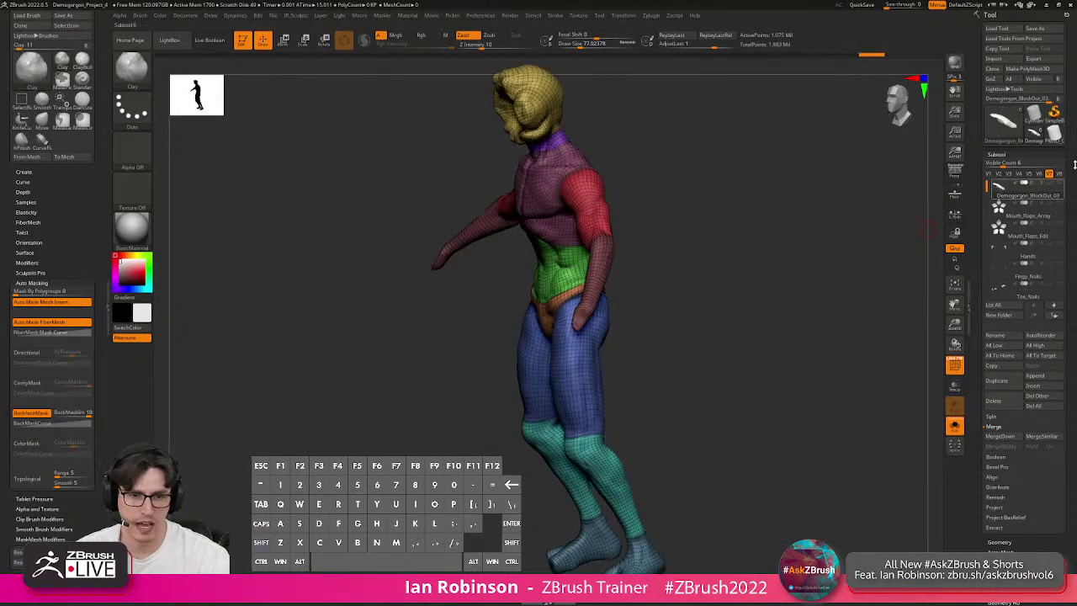
left_click_drag(810, 178, 630, 216)
key("ctrl+shift+z")
key("ctrl+z")
Insert the PM3D_Cylinder3D mesh as a new subtool directly below Toe_Nails in the Demogorgon tool.
left_click(1054, 133)
left_click_drag(829, 170, 859, 250, "shift")
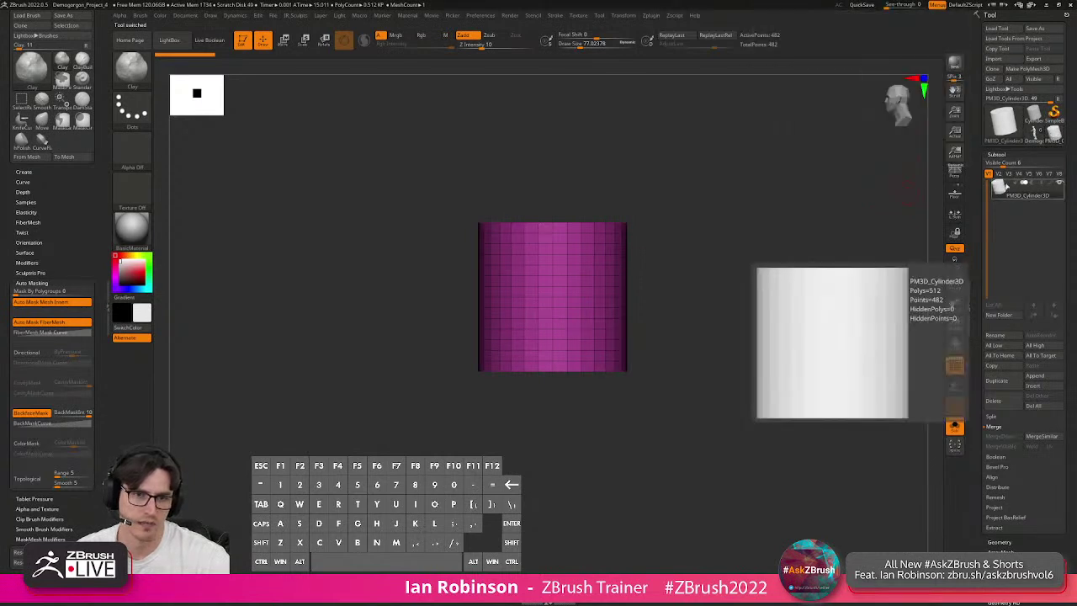
left_click(1034, 133)
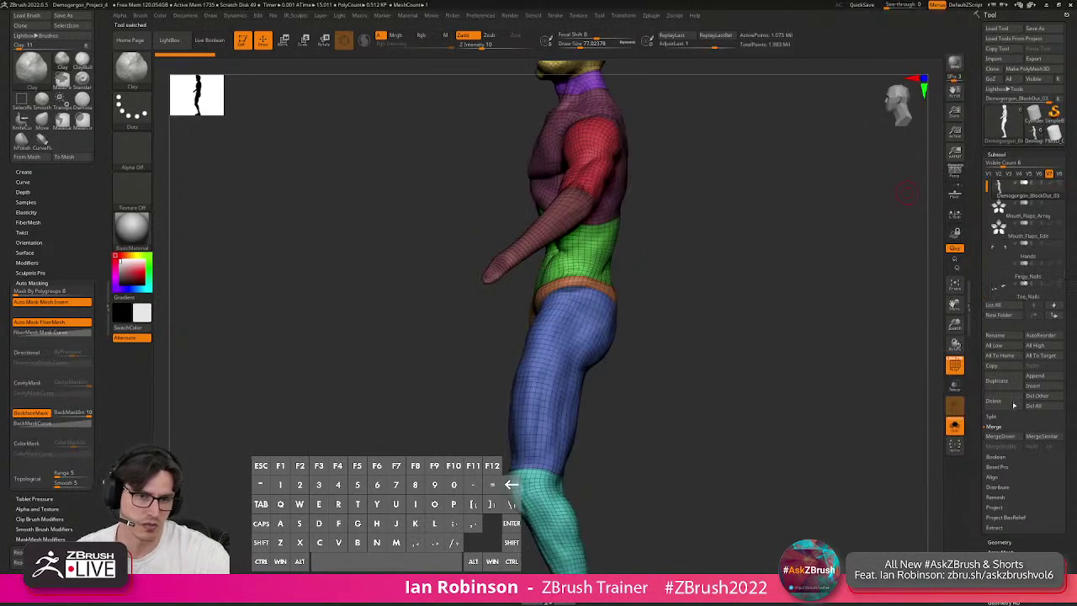
left_click_drag(989, 188, 990, 271)
left_click(1026, 214)
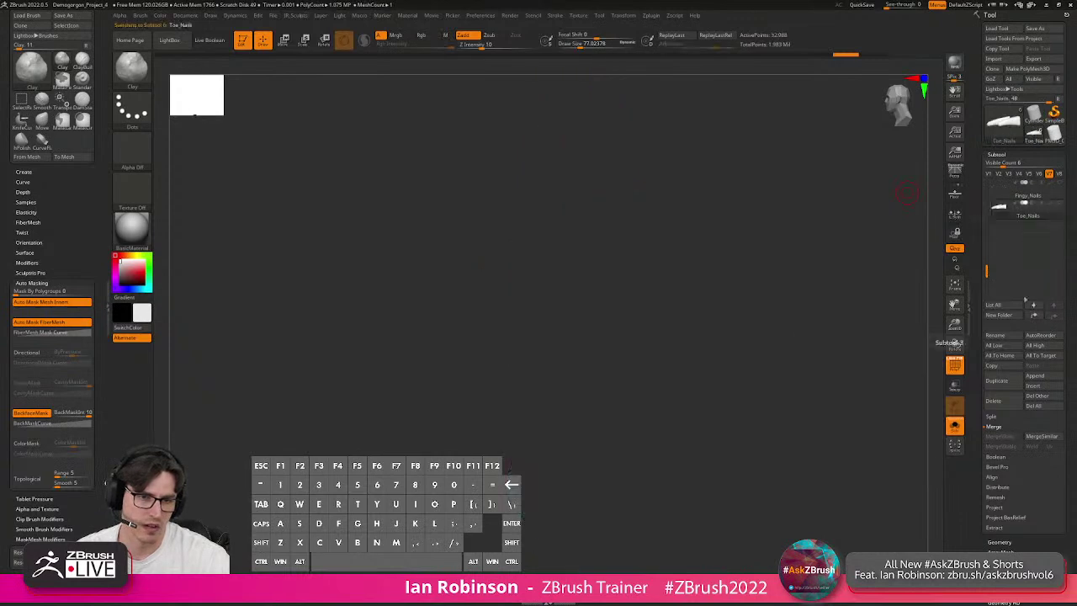
left_click(1042, 388)
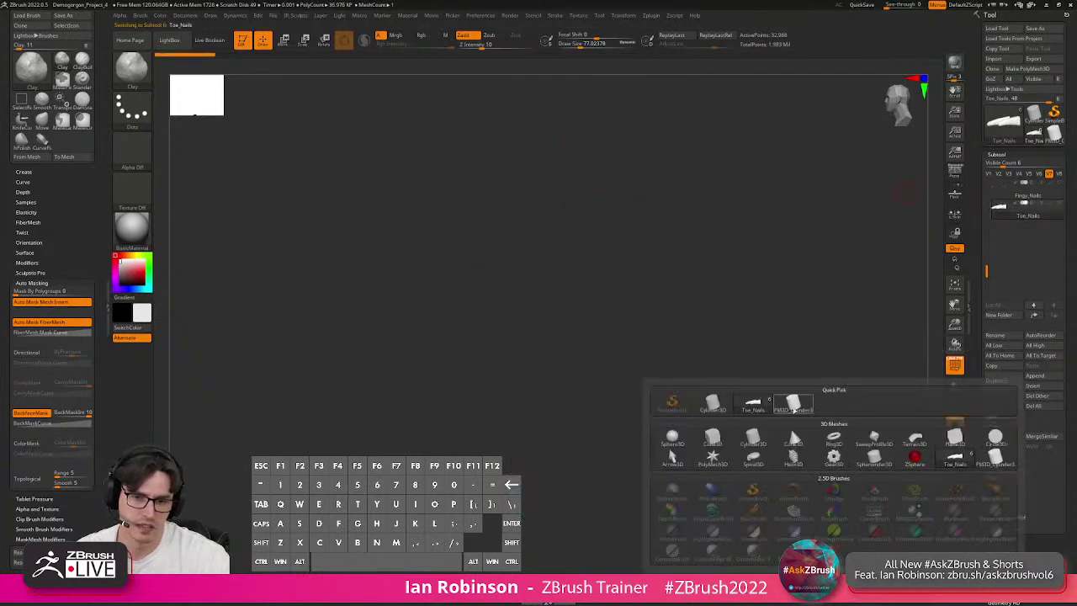
left_click(793, 409)
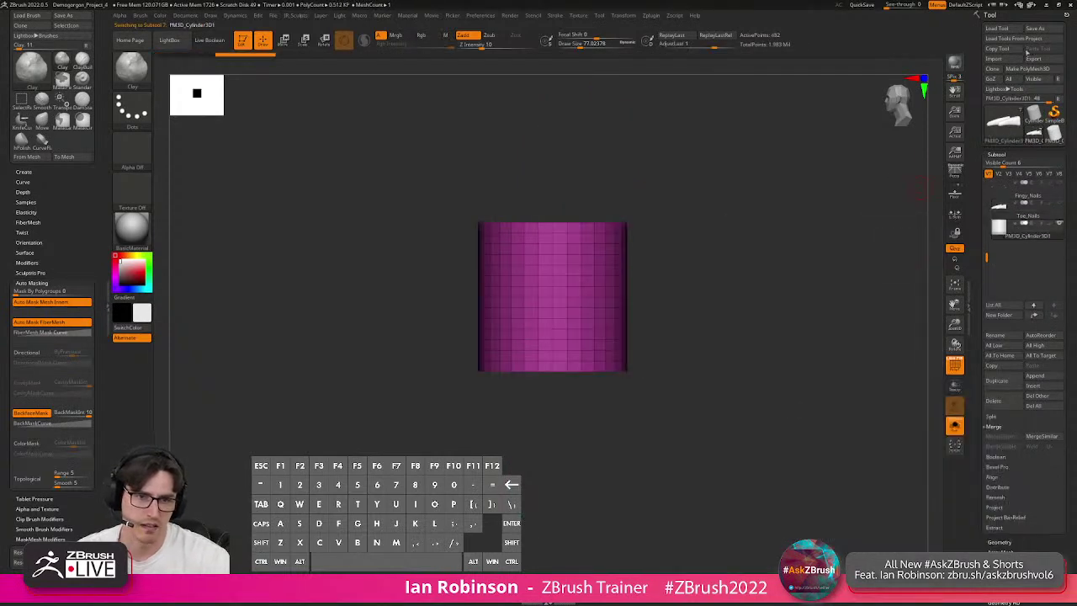
Import Mouth_Flaps_Array.obj into the inserted cylinder subtool, replacing its placeholder geometry, and frame the mesh.
left_click(994, 59)
left_click(276, 192)
left_click(449, 330)
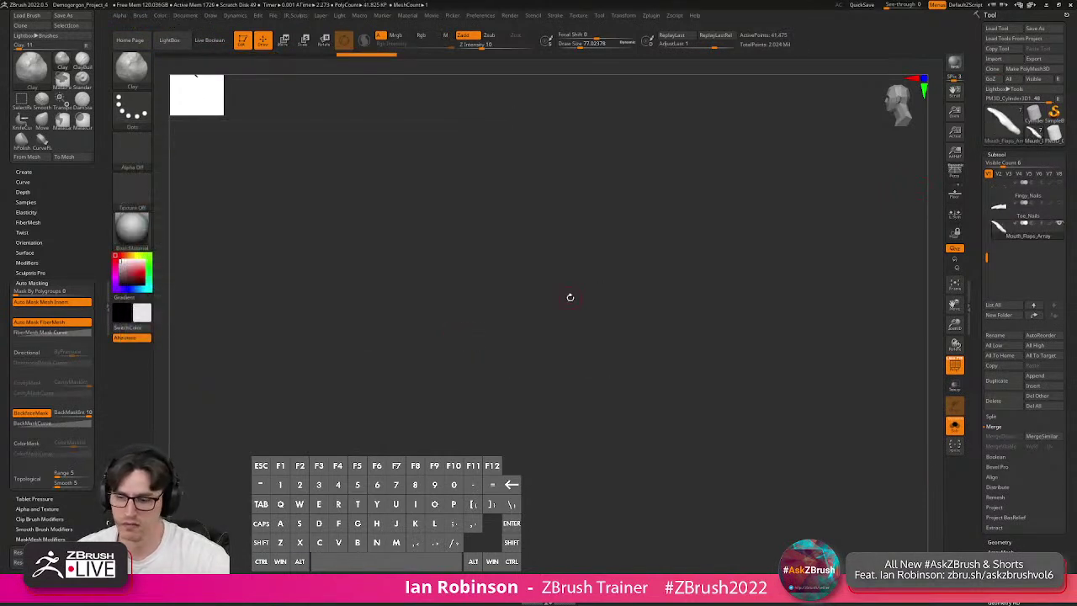
key("f")
left_click_drag(652, 295, 657, 255, "alt")
left_click_drag(726, 271, 664, 274)
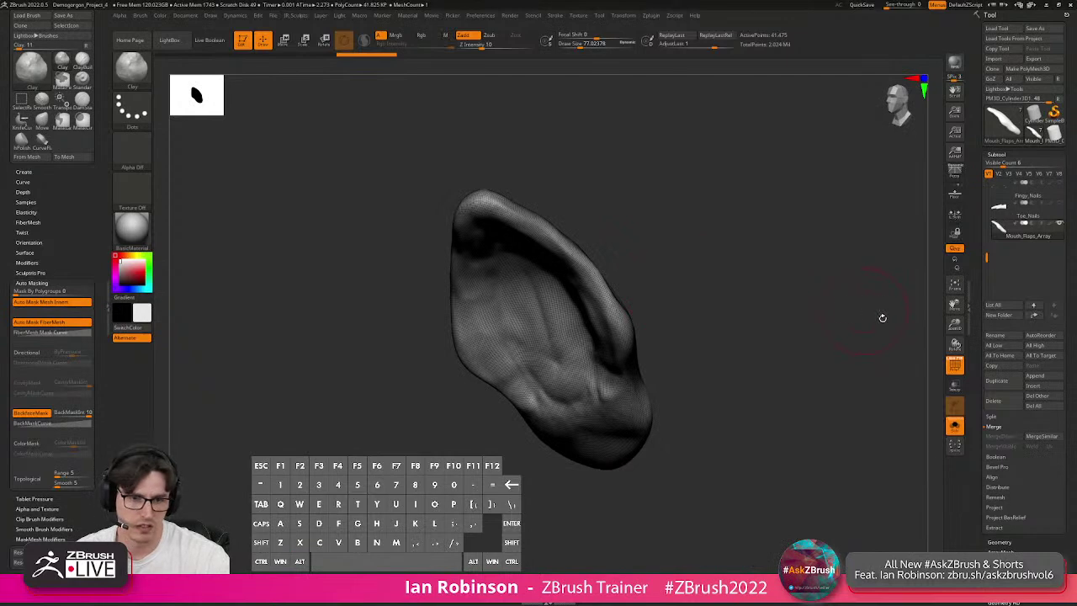
Turn off Solo mode and show all the Demogorgon subtools around the imported flap.
left_click(956, 425)
left_click_drag(808, 392, 809, 350, "alt")
left_click(1060, 223, "shift")
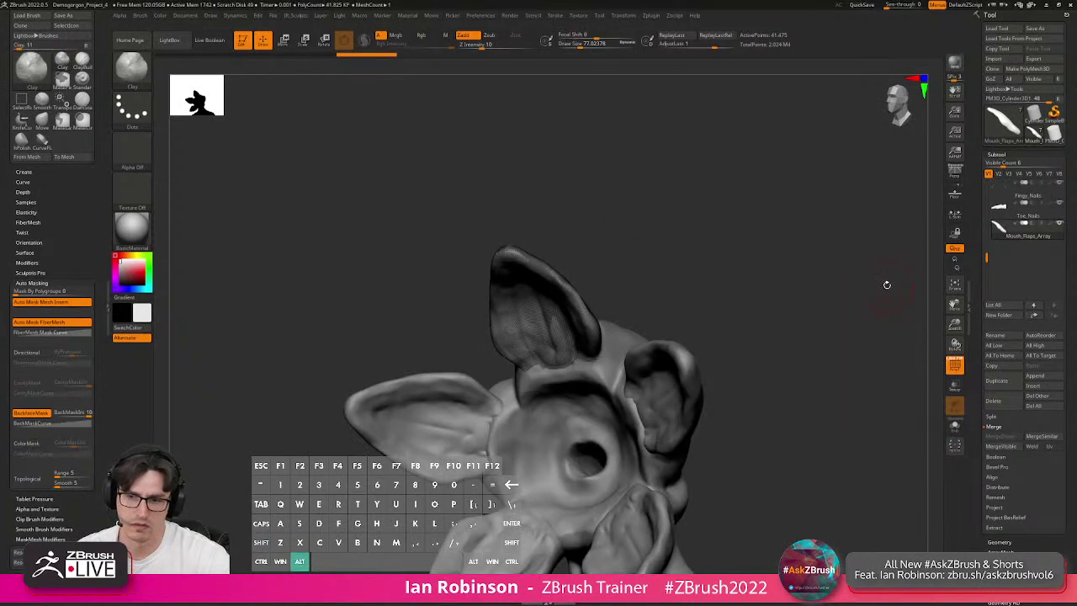
left_click_drag(888, 283, 889, 268, "alt")
left_click_drag(888, 273, 855, 280)
Try moving the imported flap forward off the head in side view, undo the move and return to Draw mode.
key("w")
left_click_drag(721, 303, 659, 312, "shift")
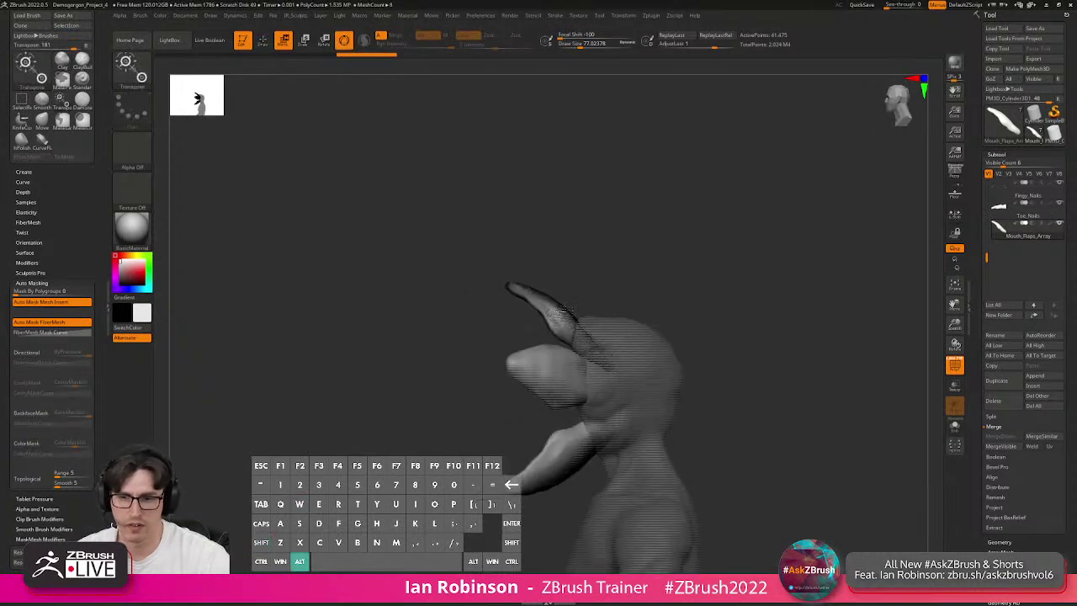
left_click(559, 313, "alt")
mouse_move(556, 313)
left_mouse_down()
mouse_move(417, 305)
mouse_move(445, 299)
left_mouse_up()
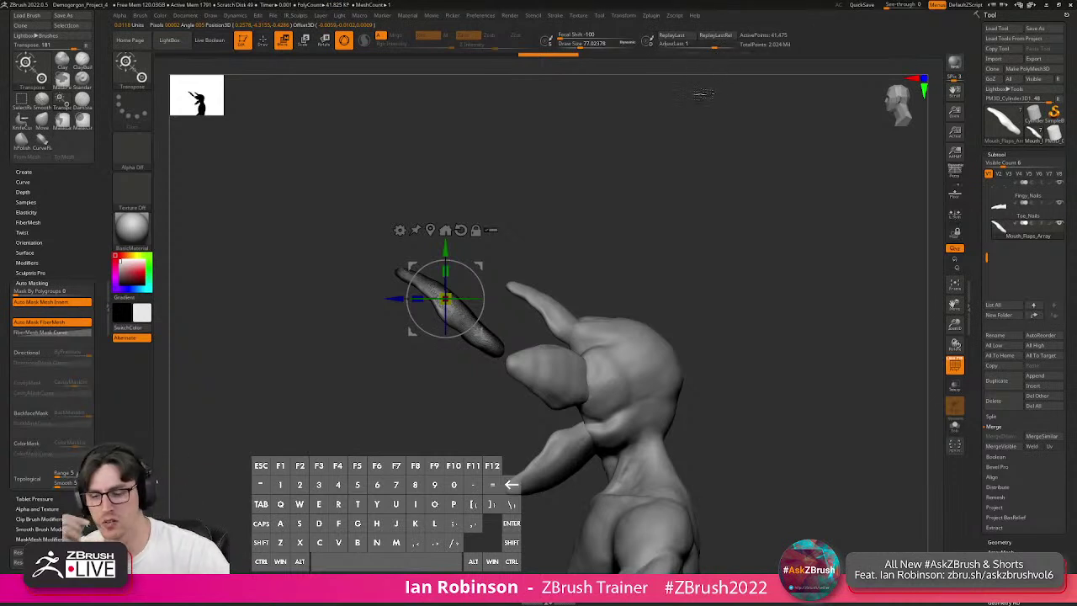
key("ctrl+z")
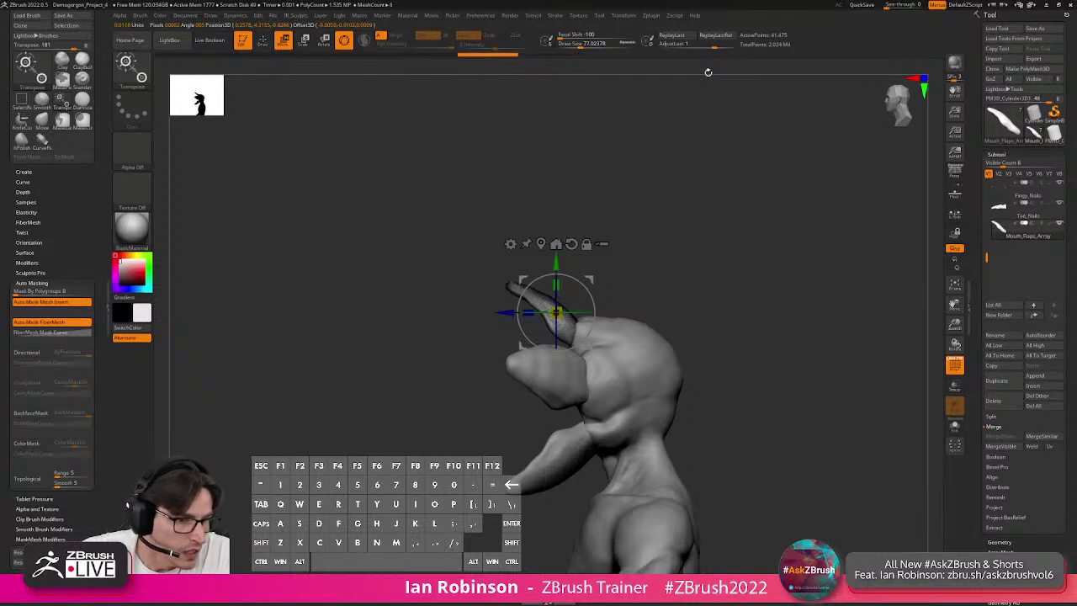
key("q")
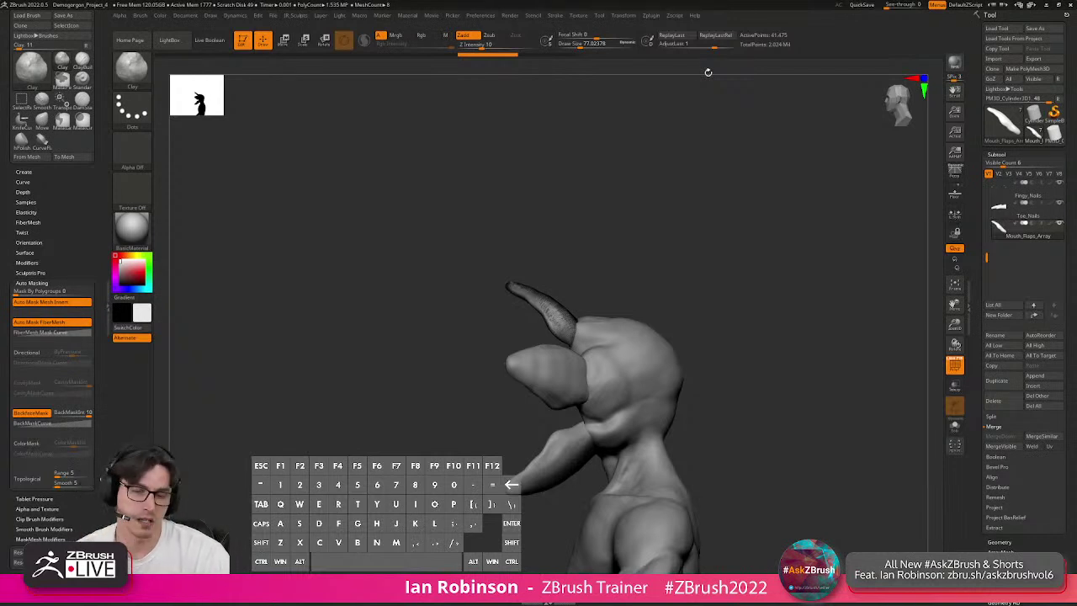
Delete the imported Mouth_Flaps_Array subtool below Toe_Nails and confirm the deletion.
left_click_drag(708, 187, 732, 141, "shift")
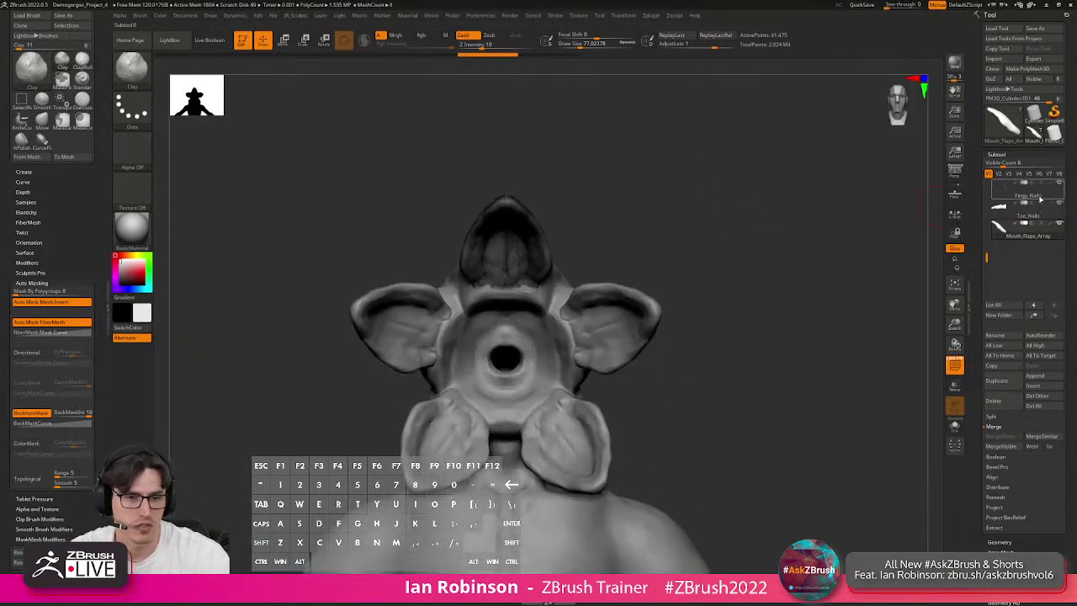
left_click(994, 401)
left_click(926, 423)
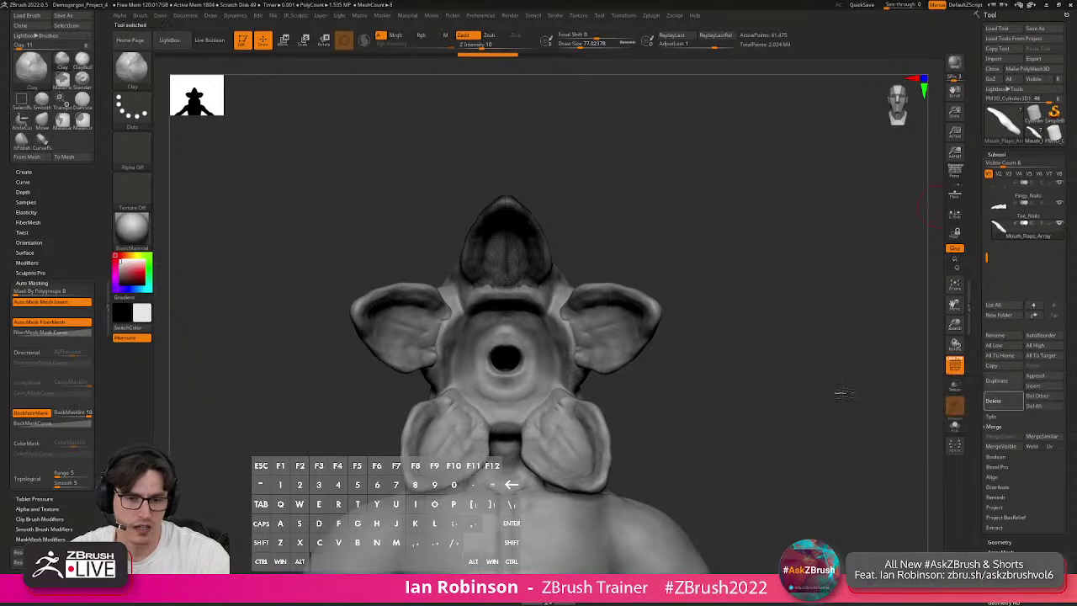
mouse_move(835, 383)
left_mouse_down("alt")
mouse_move(837, 243)
mouse_move(829, 258)
left_mouse_up("alt")
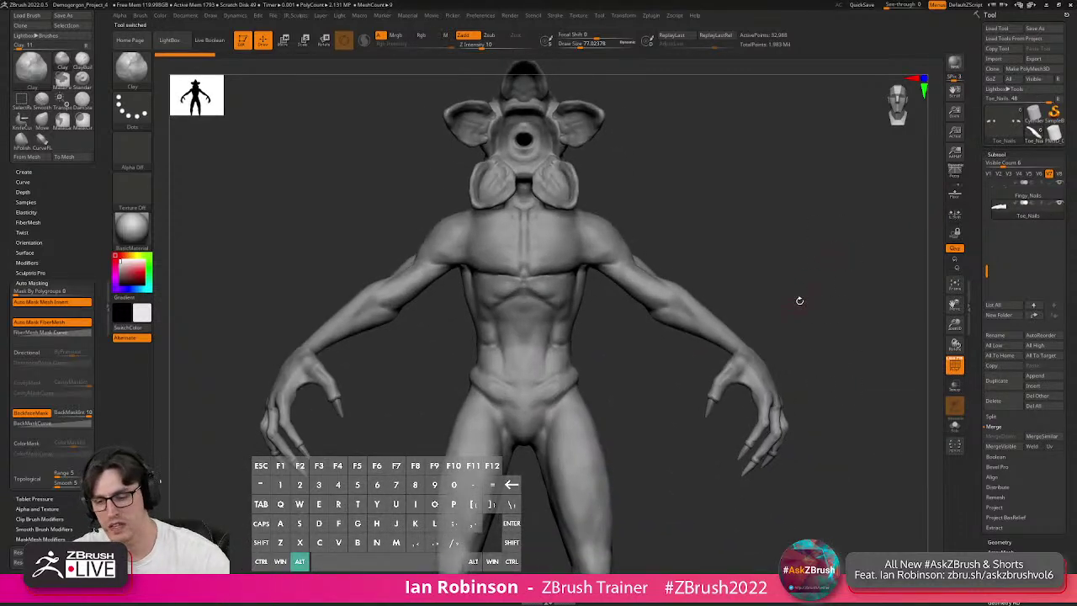
left_click_drag(801, 300, 799, 261, "alt")
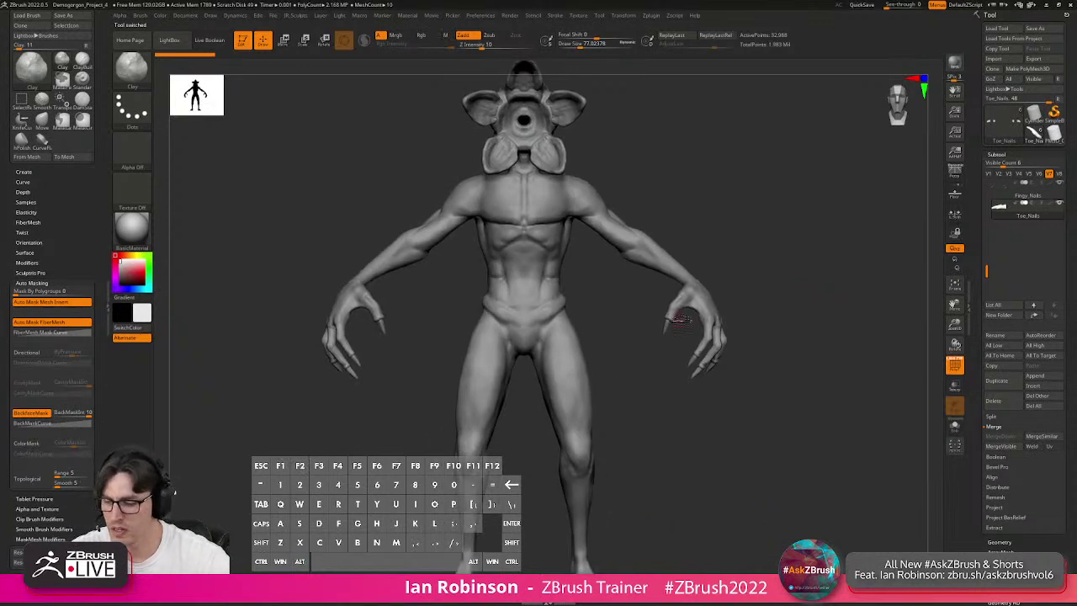
Launch Cinema 4D, close its Quick Start dialog and switch back to ZBrush.
key("super")
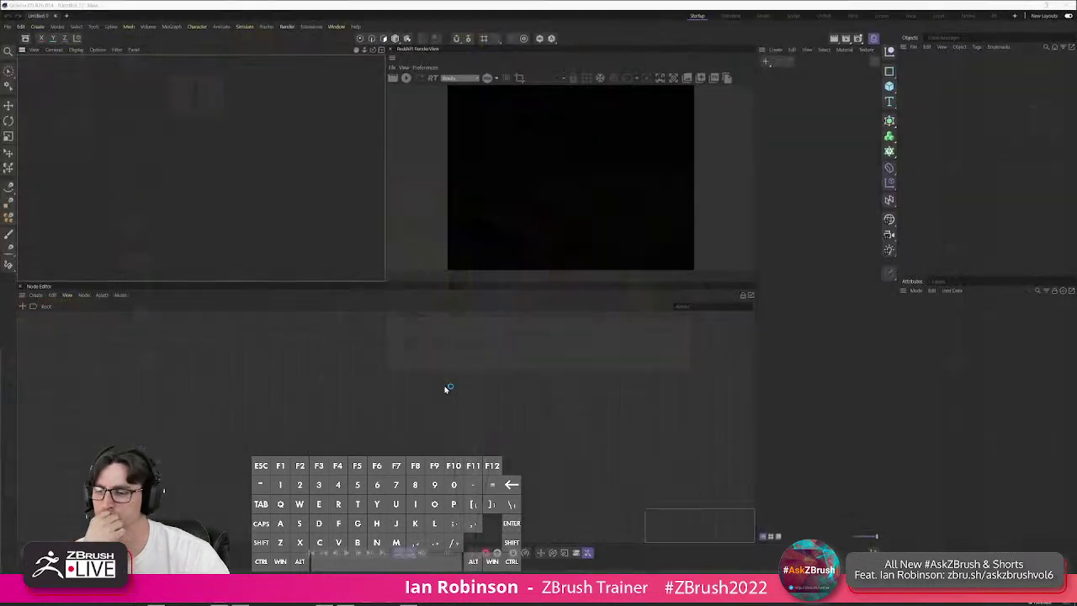
left_click(640, 189)
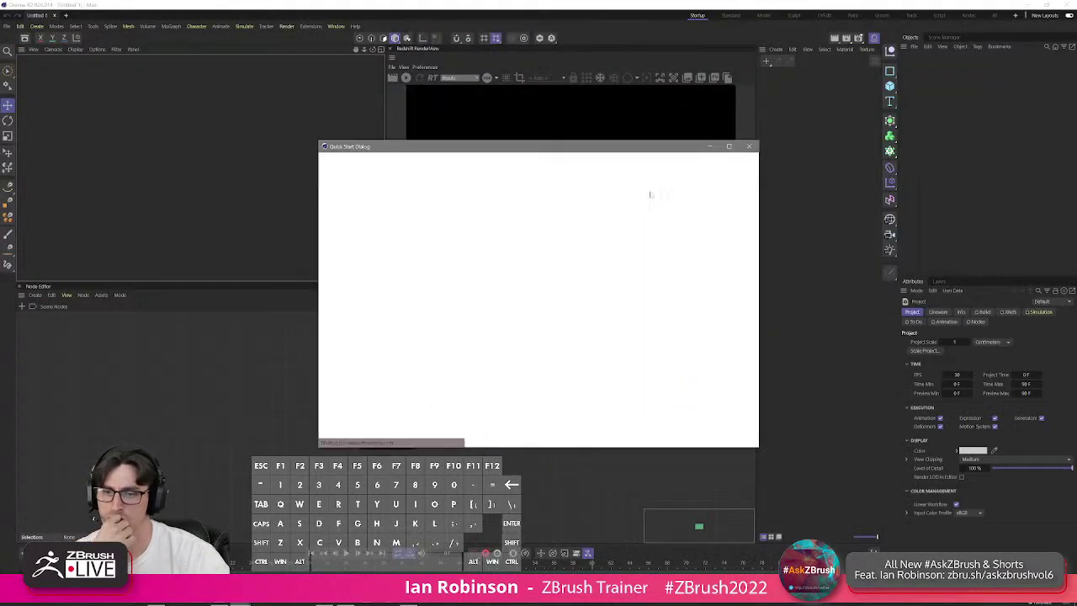
left_click(751, 148)
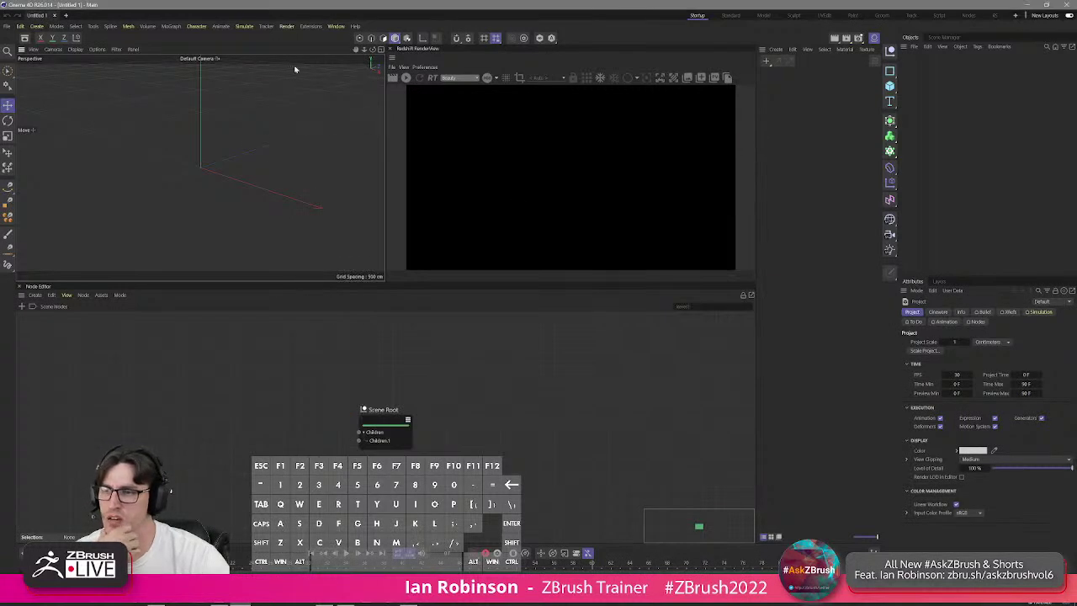
key("alt+Tab")
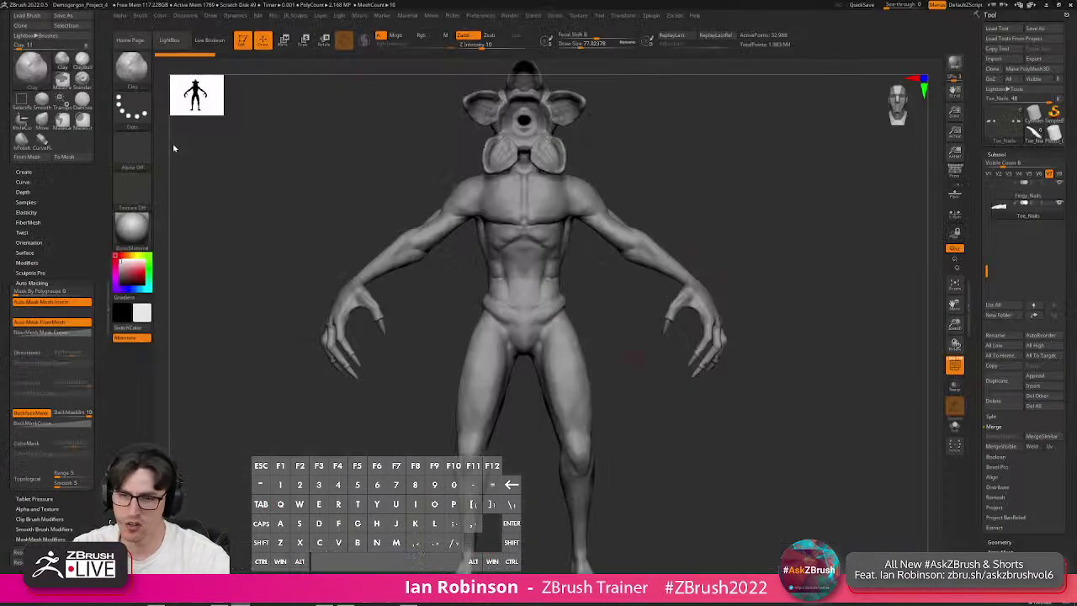
Send the Toe_Nails subtool through GoZ and dismiss the GoZ information notice so it does not show again.
left_click_drag(782, 198, 805, 216)
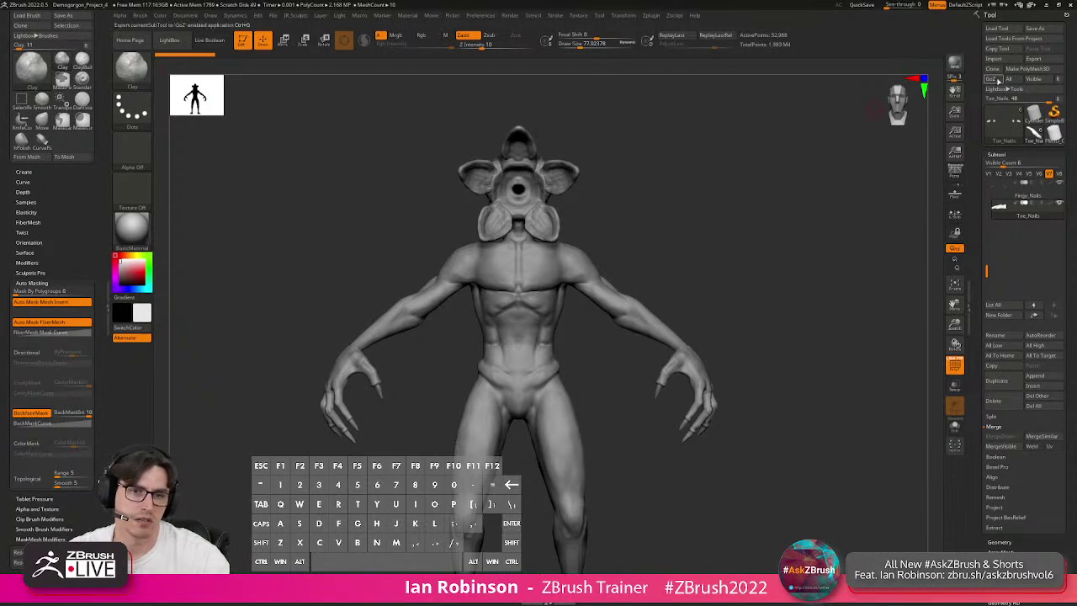
left_click(994, 79)
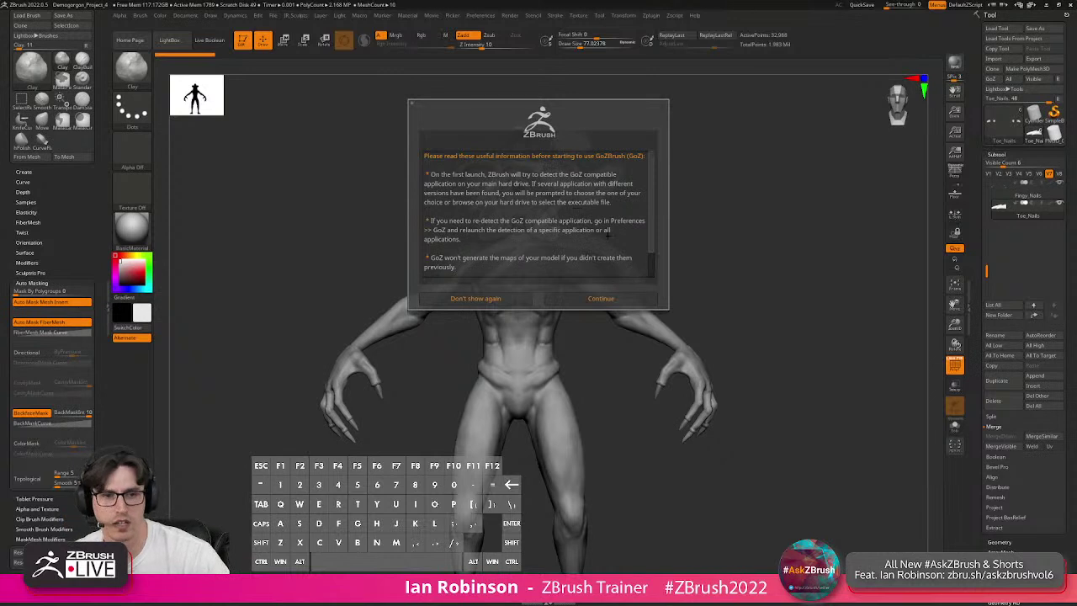
left_click(478, 299)
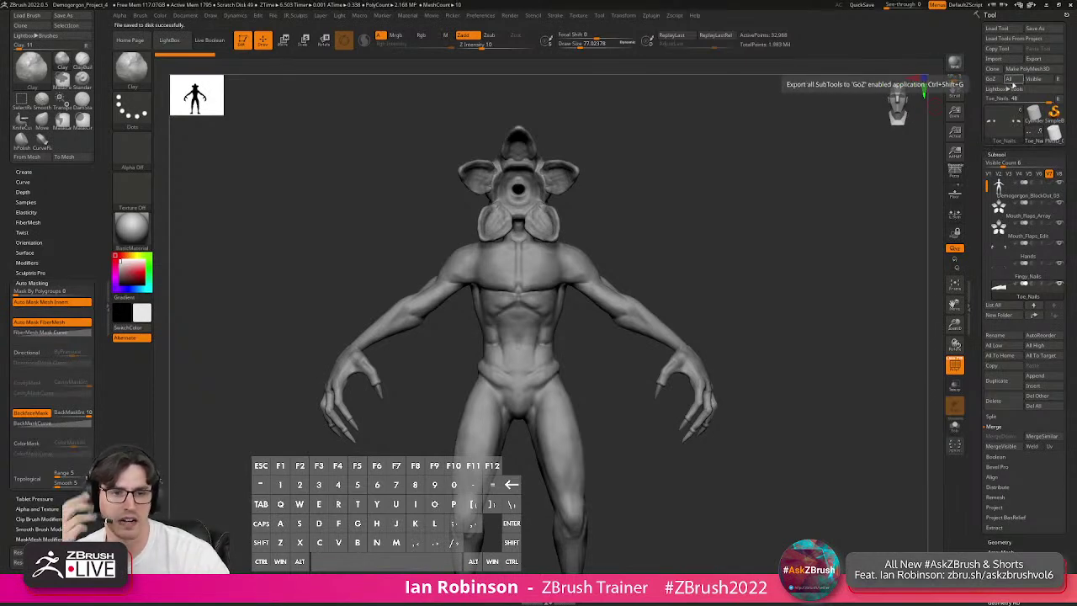
Send all the visible Demogorgon subtools to Cinema 4D through GoZ.
left_click(1010, 82)
key("alt+Tab")
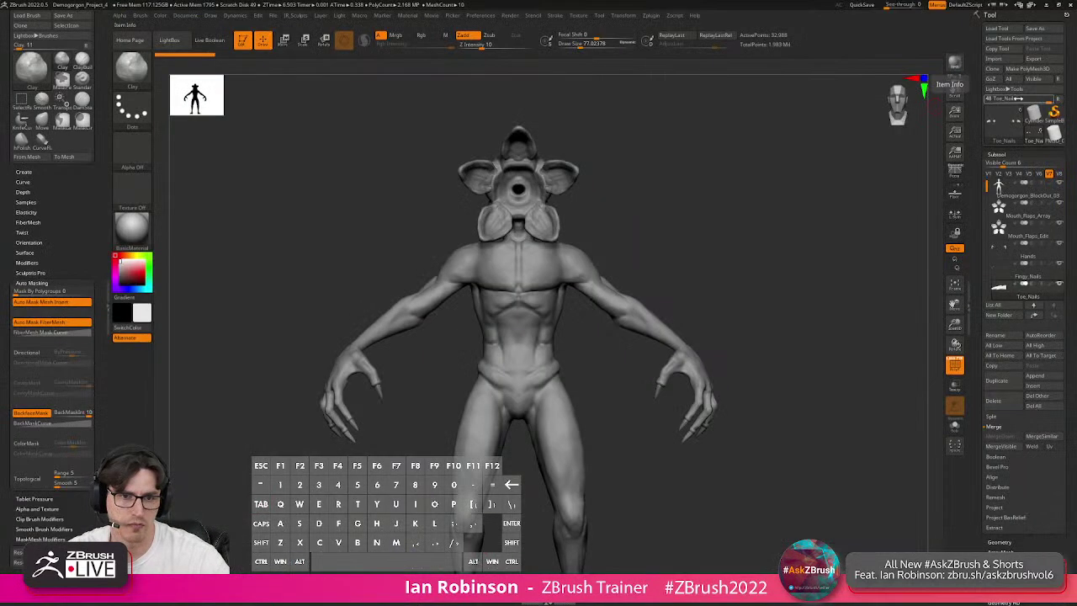
left_click(1037, 80)
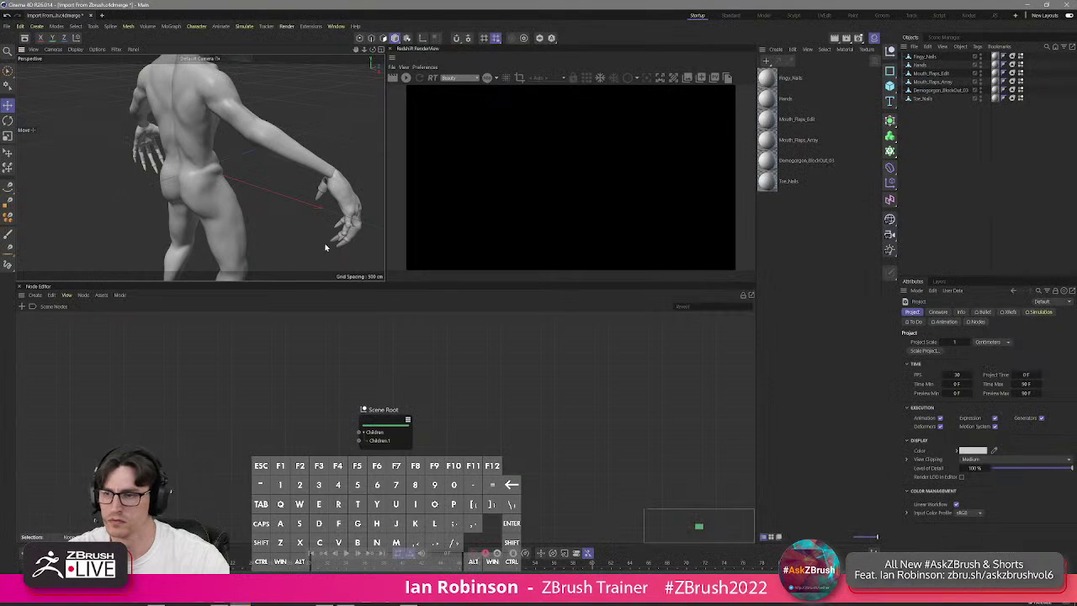
Examine the transferred Demogorgon model in Cinema 4D in the perspective view and the four-view layout.
scroll(283, 237, "down", 5)
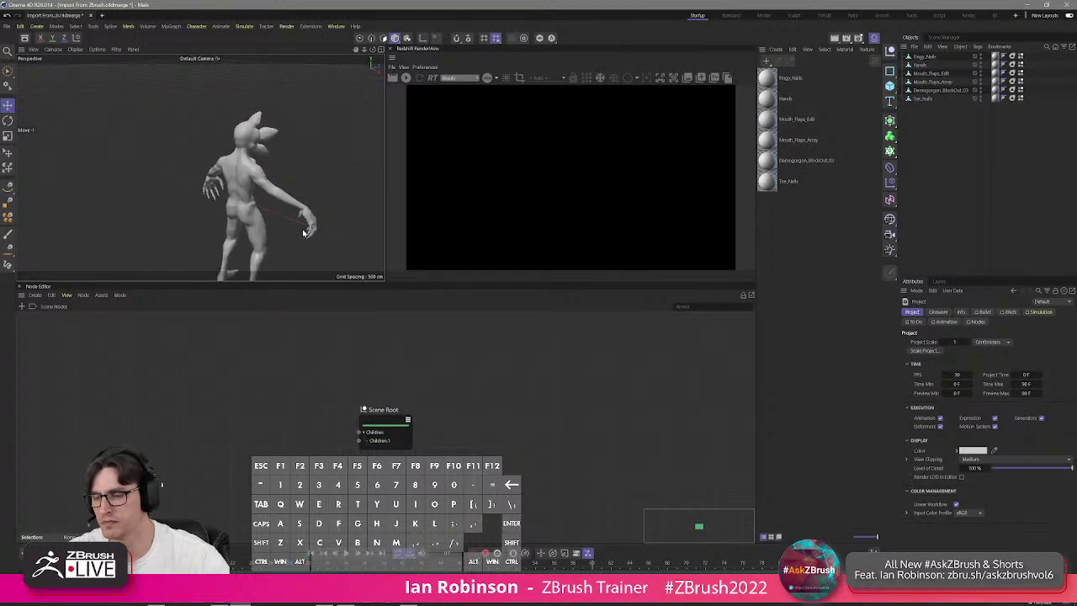
scroll(282, 219, "down", 2)
scroll(281, 219, "up", 3)
middle_click(278, 218)
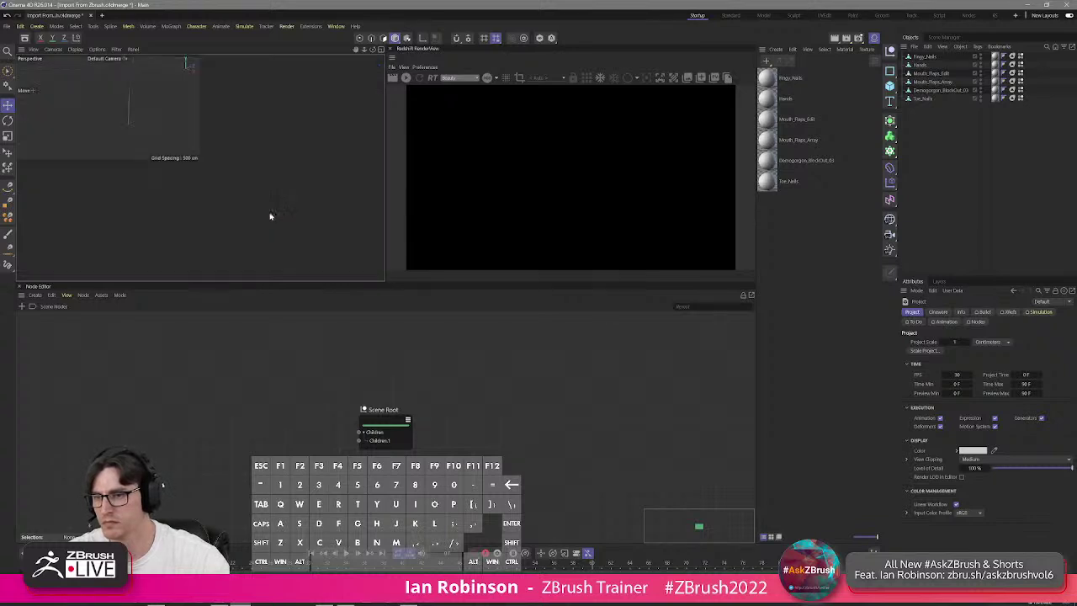
scroll(230, 201, "down", 3)
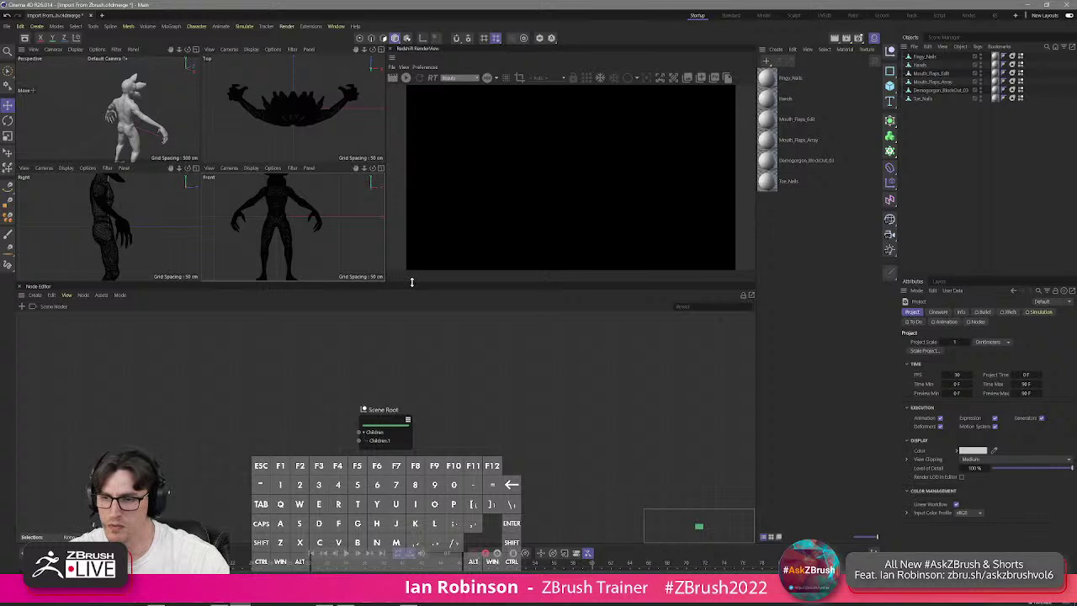
Switch Cinema 4D to the Standard layout and turn the perspective view to face the Demogorgon's front.
key("9")
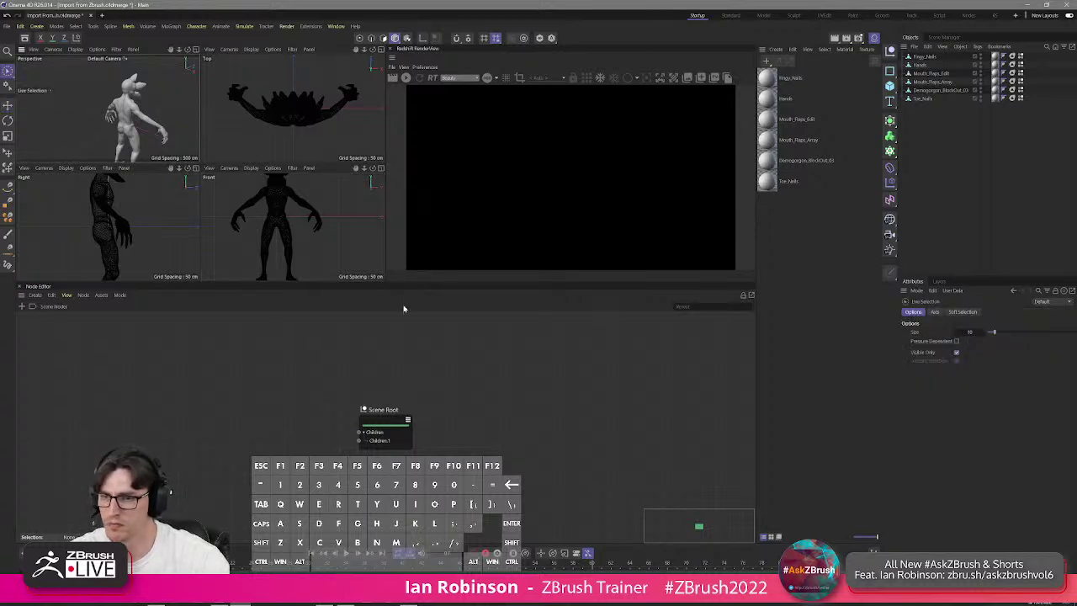
left_click_drag(430, 282, 434, 332)
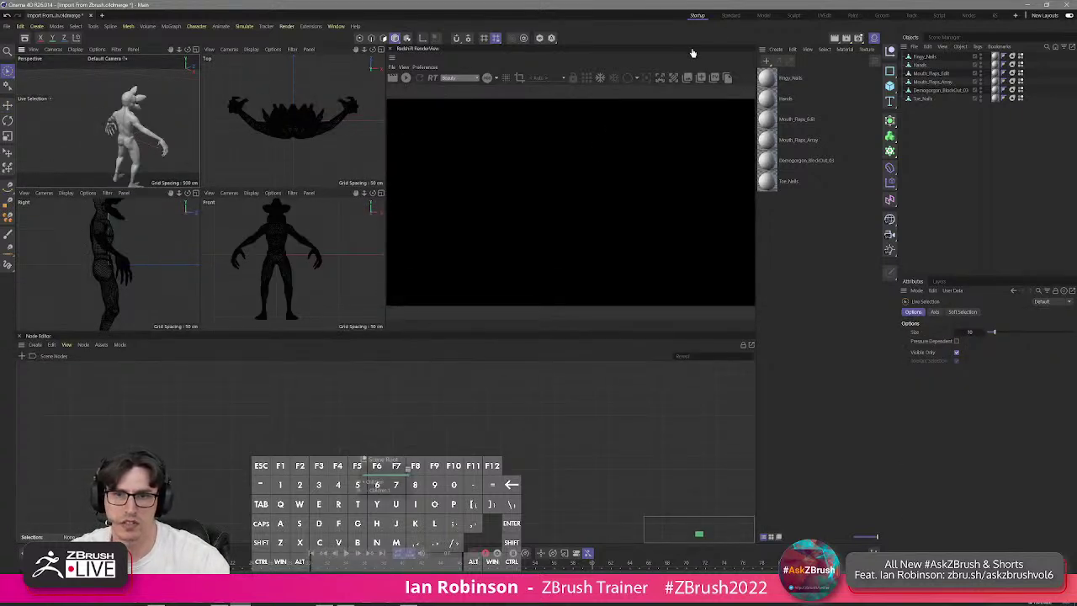
left_click(730, 15)
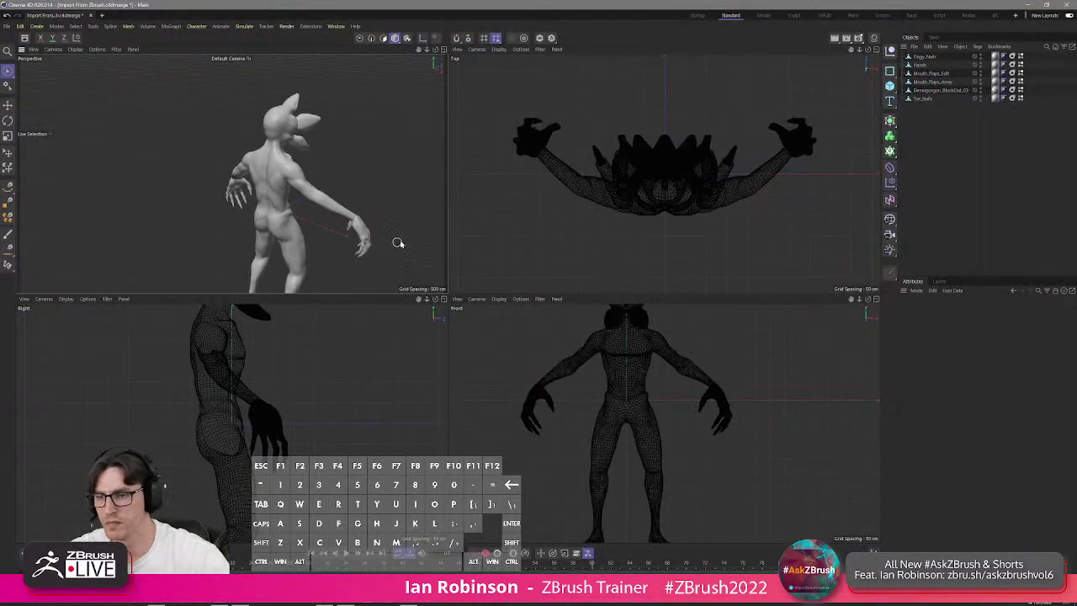
left_click_drag(385, 214, 378, 185, "alt")
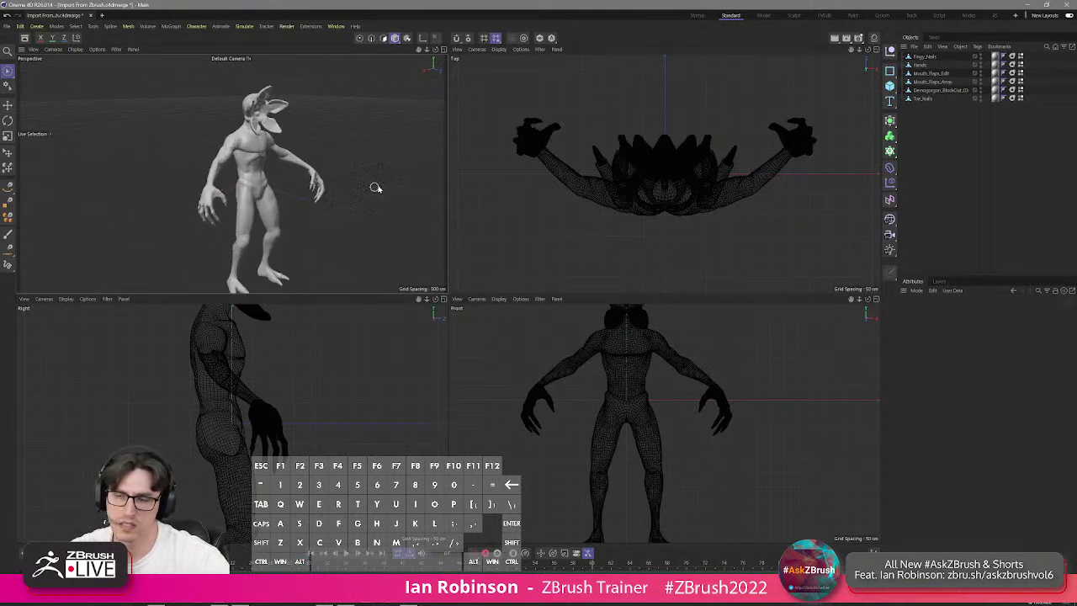
Look through Cinema 4D's Go ZBrush install, import and export commands, and return to ZBrush.
left_click(312, 27)
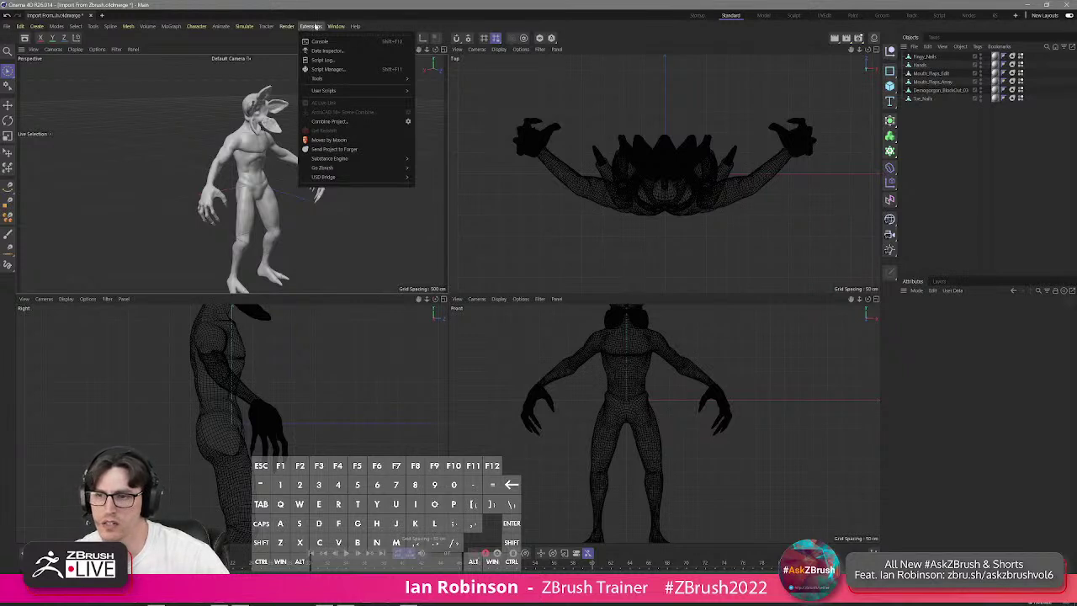
mouse_move(376, 173)
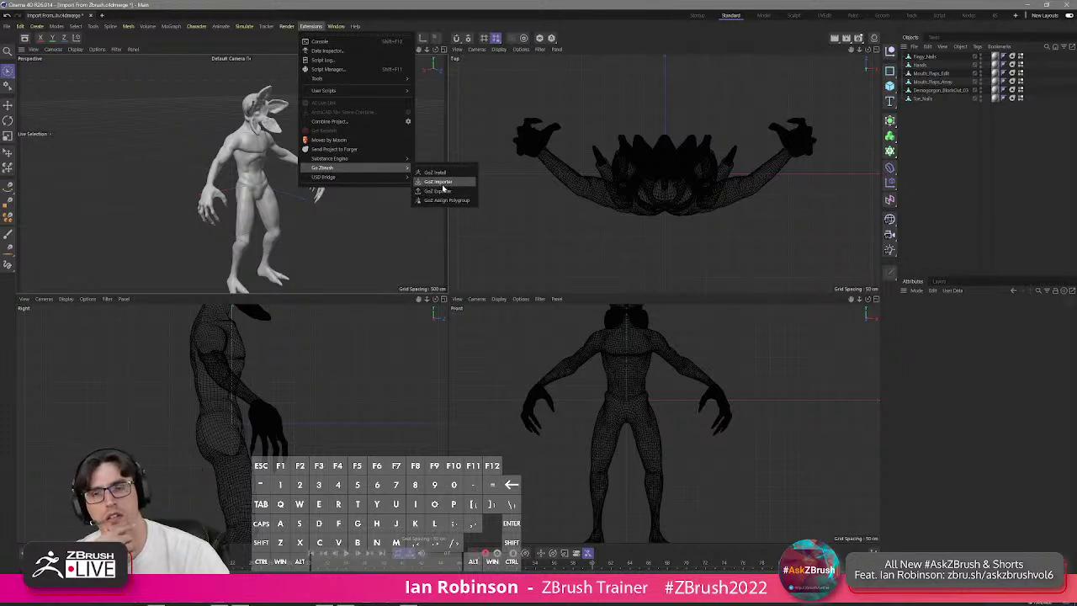
left_click(635, 4)
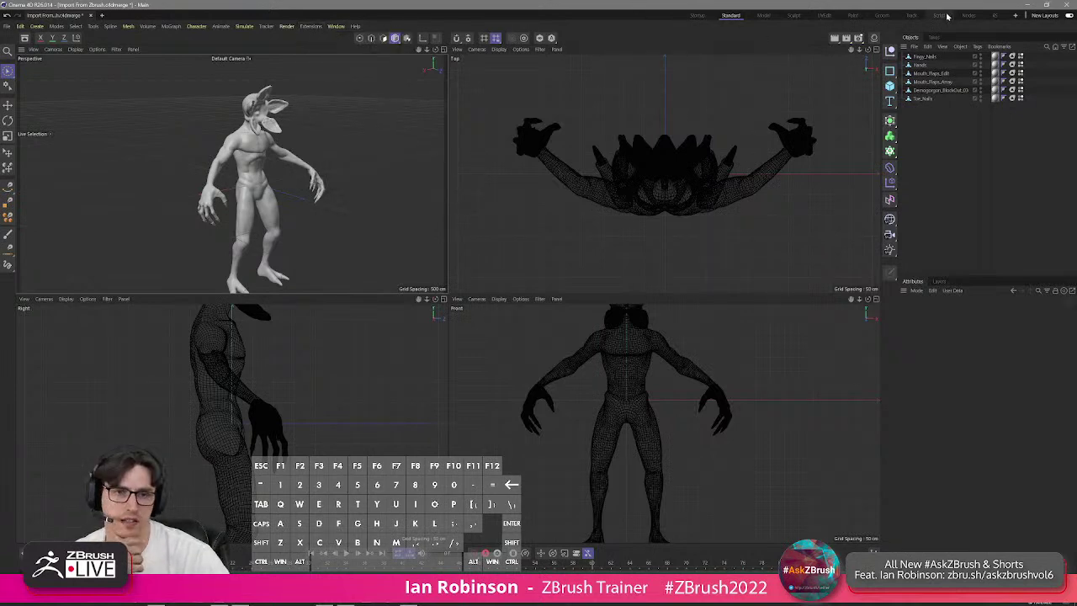
left_click(1028, 4)
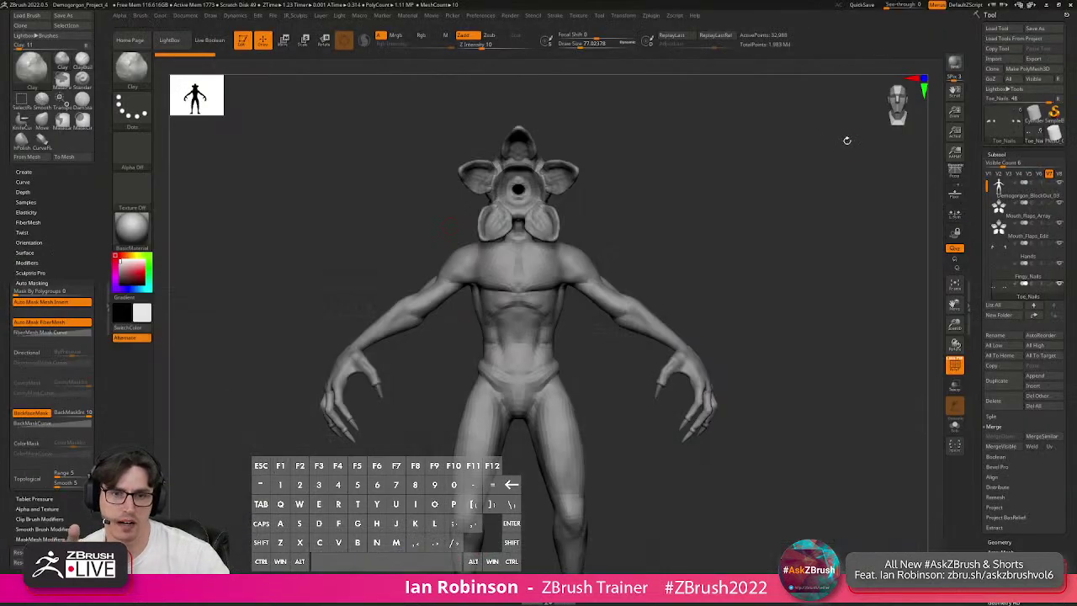
Export the visible Demogorgon subtools in FBX format under the file name test_mesh.
key("d")
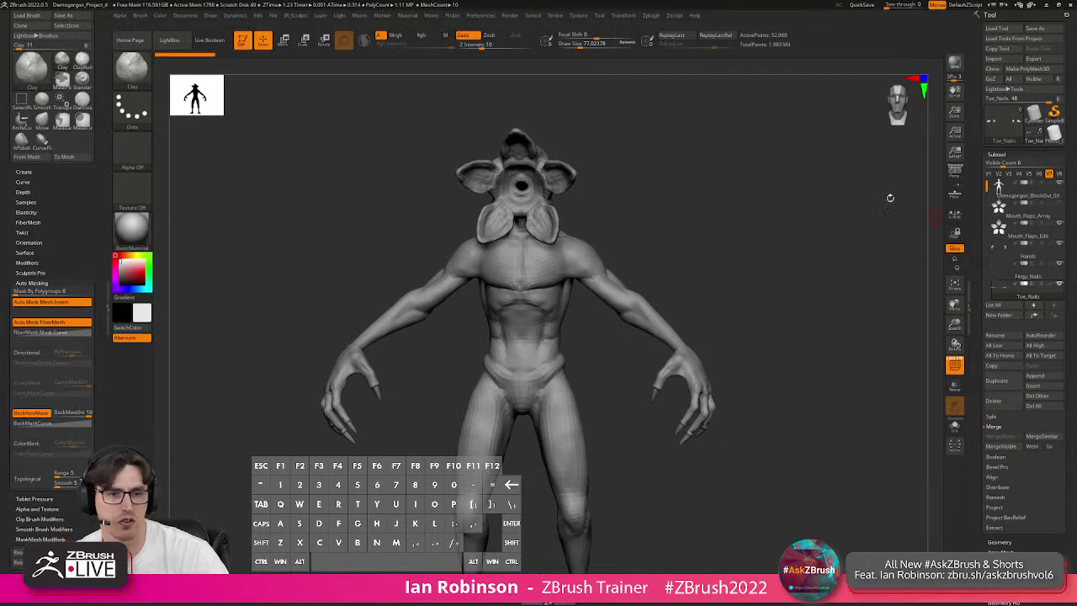
left_click_drag(821, 179, 815, 184)
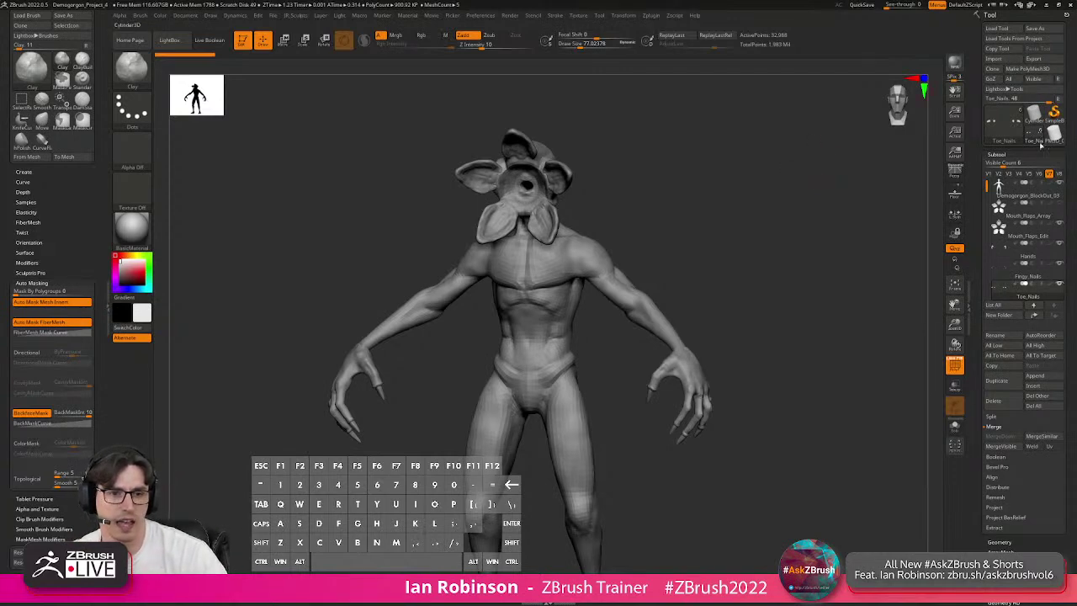
left_click(1033, 58)
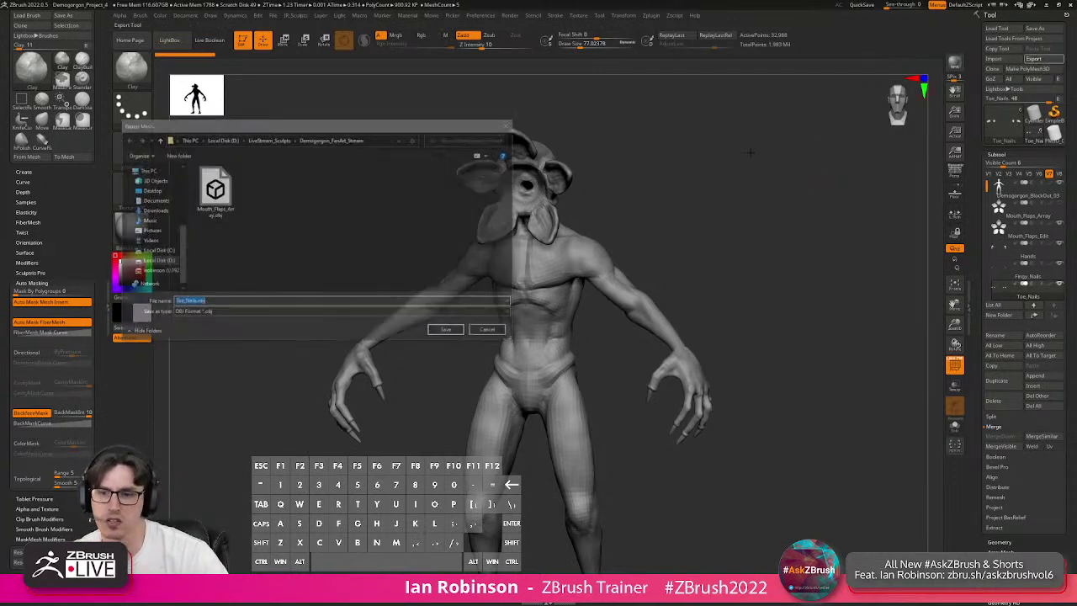
left_click(425, 313)
left_click(187, 391)
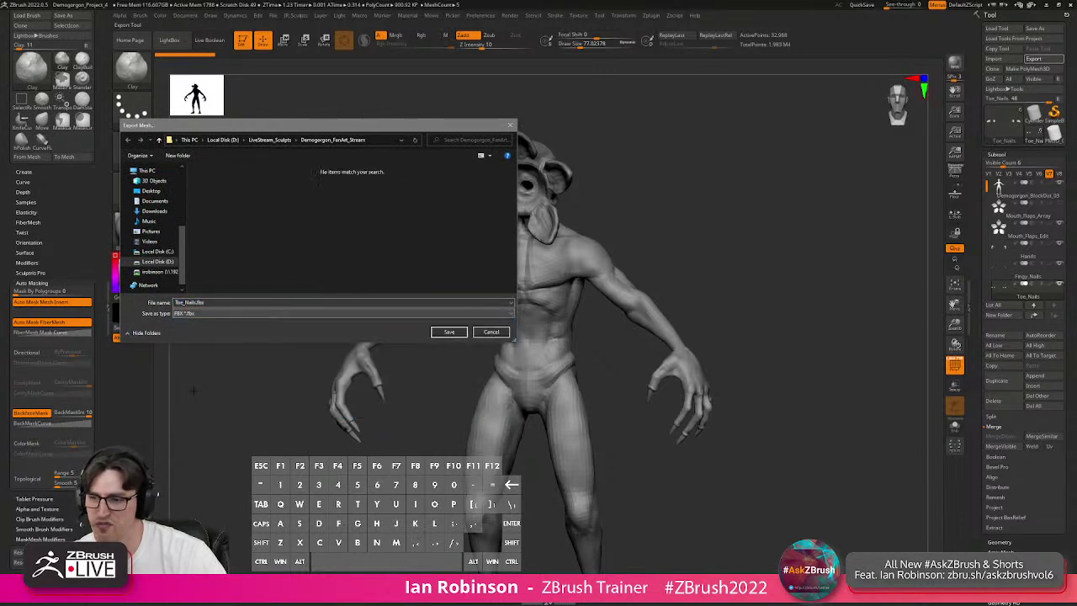
left_click(225, 302)
type("test_mesh")
key("Return")
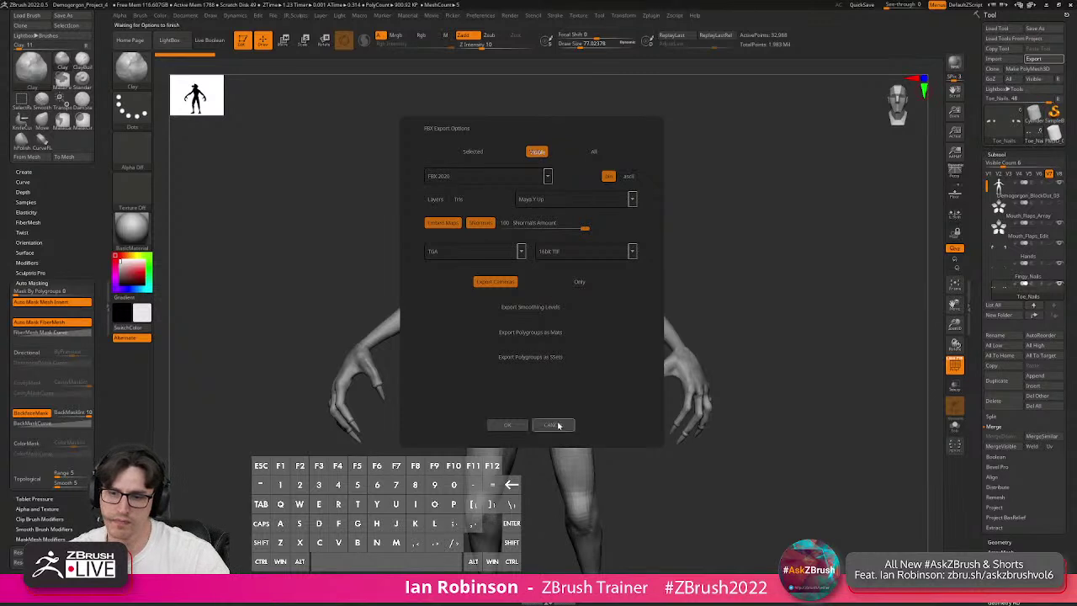
left_click(505, 424)
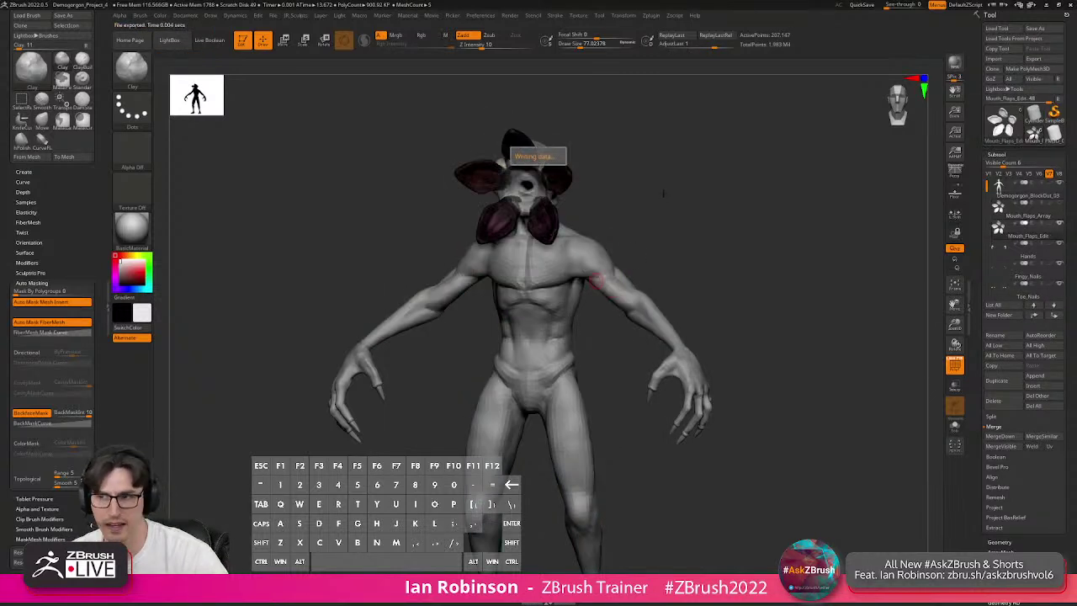
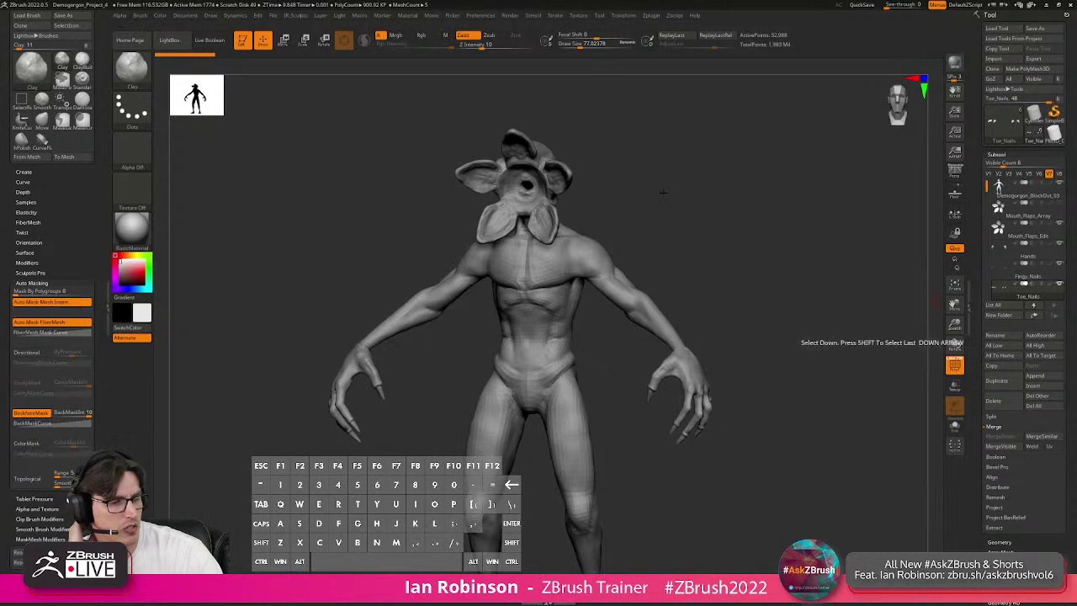
Look at the UV Master plugin's options for unwrapping the current subtool.
left_click_drag(717, 234, 728, 227)
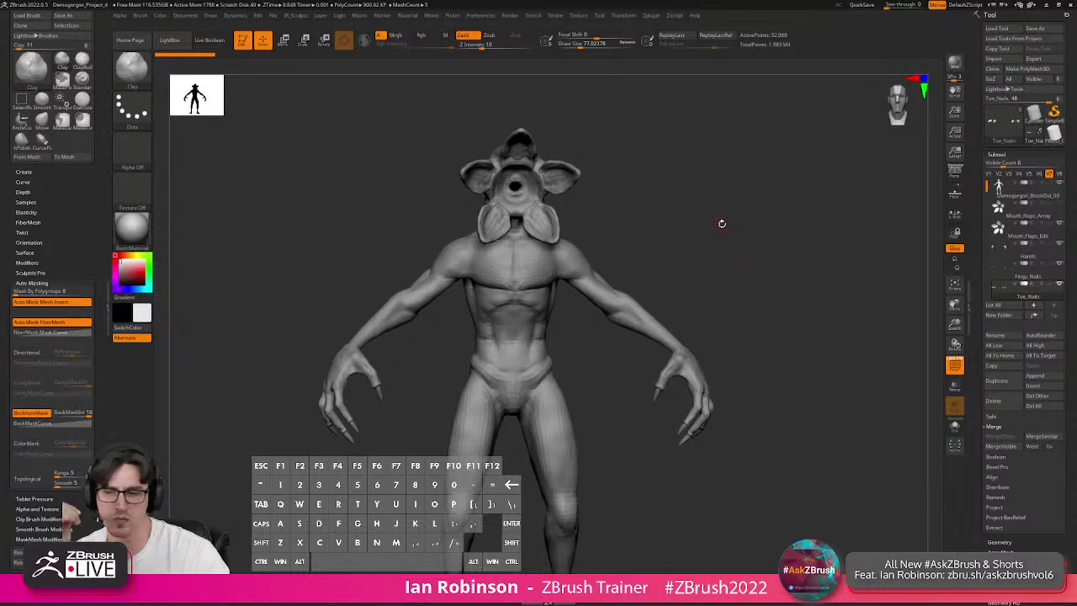
left_click_drag(716, 236, 696, 125)
left_click(651, 15)
left_click(683, 203)
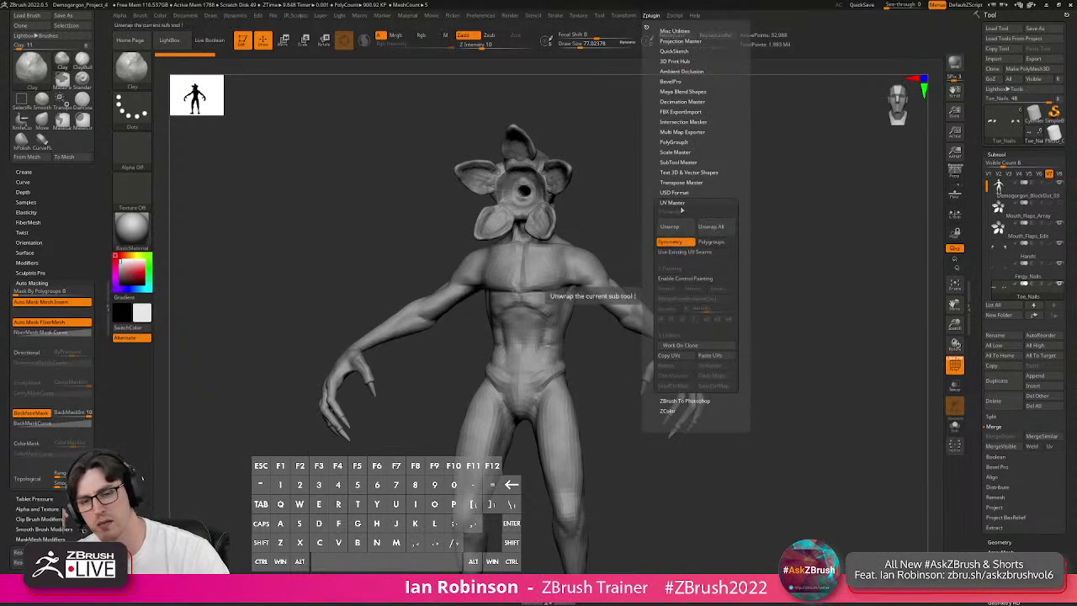
left_click(679, 203)
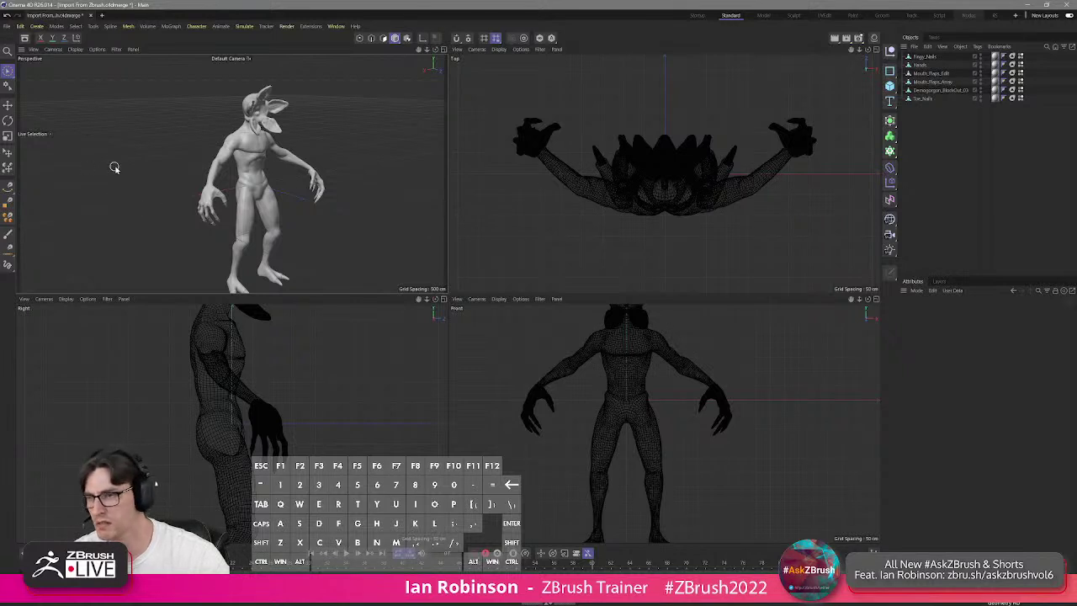
Examine the Demogorgon in Cinema 4D's perspective view and return to ZBrush.
scroll(186, 154, "down", 1)
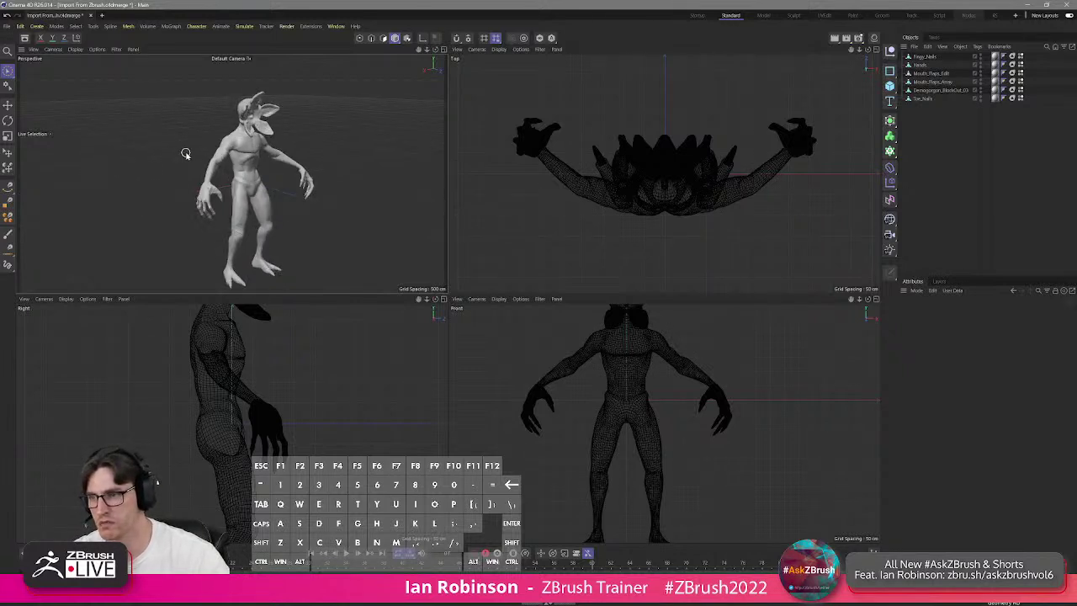
scroll(331, 148, "down", 3)
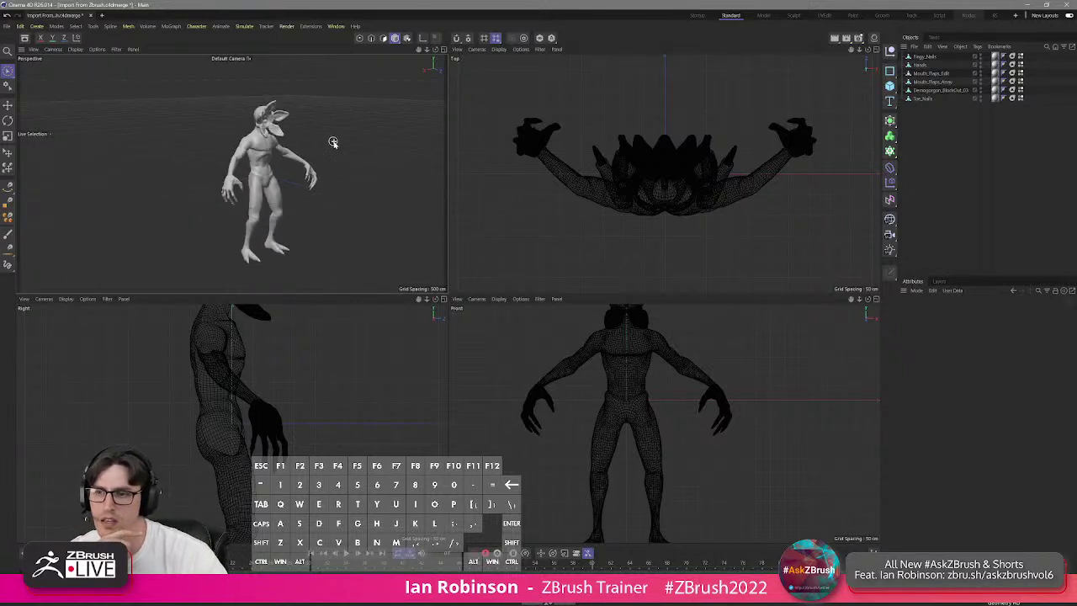
scroll(331, 148, "up", 3)
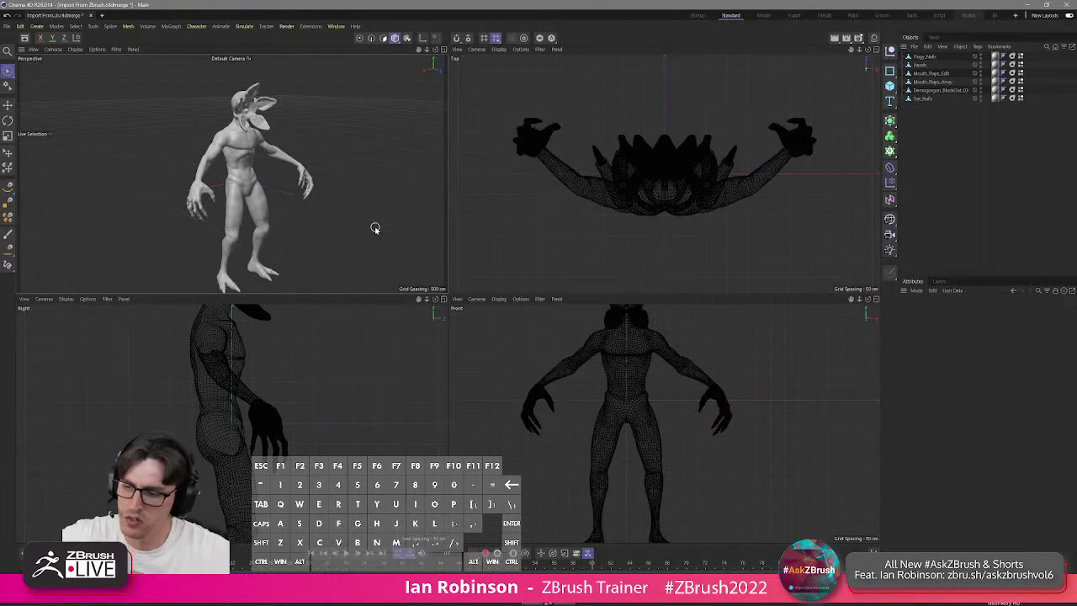
left_click_drag(344, 210, 324, 210, "alt")
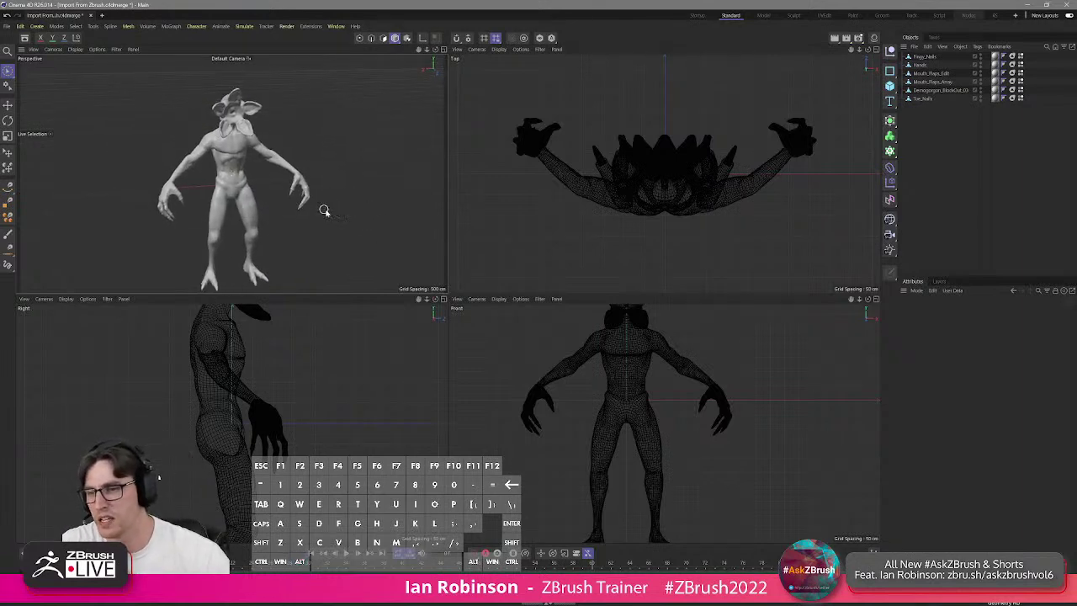
left_click(1029, 6)
Make Demogorgon_BlockOut_03 the active subtool and raise its subdivision level.
left_click_drag(641, 202, 721, 207)
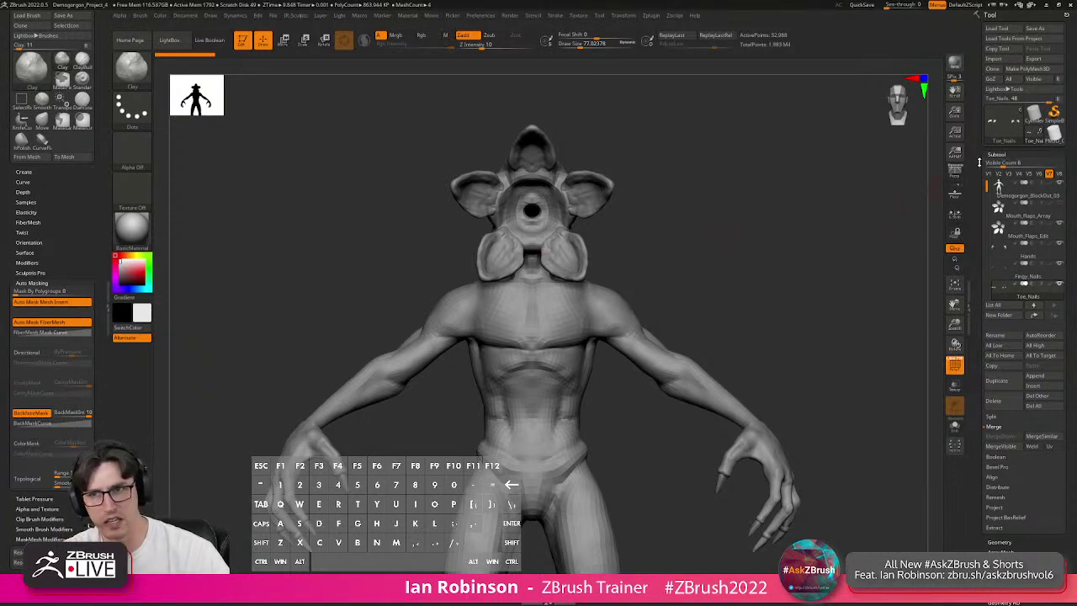
key("space")
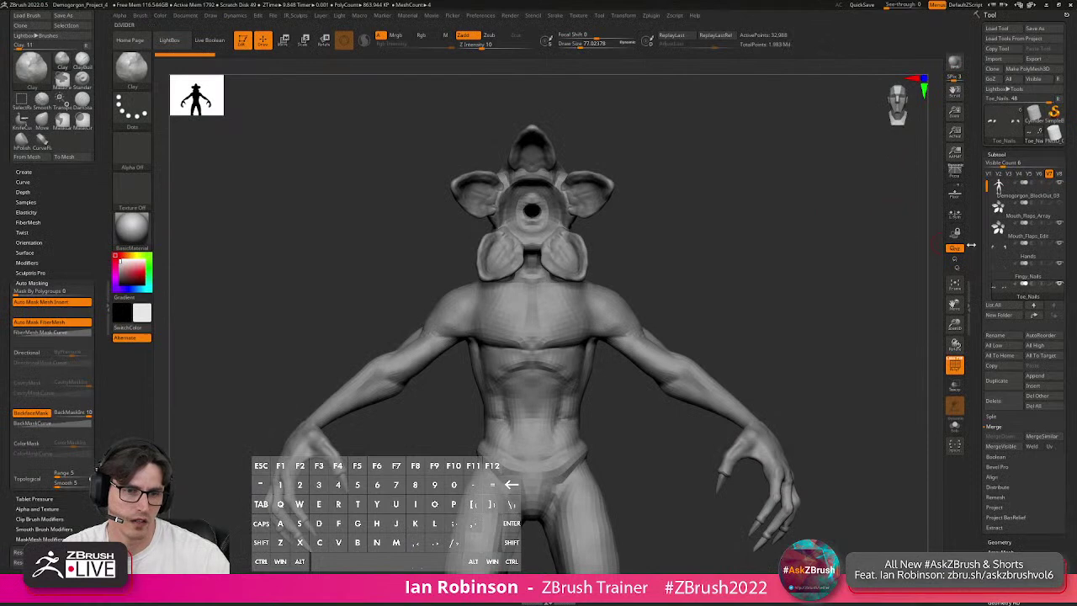
mouse_move(1017, 237)
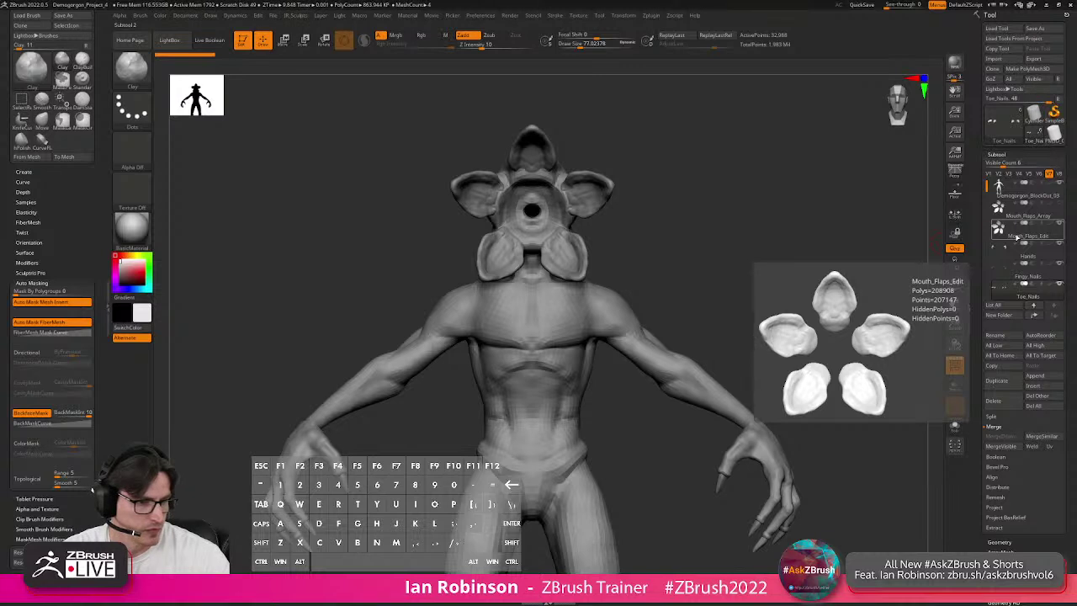
mouse_move(705, 172)
left_mouse_down()
mouse_move(714, 199)
mouse_move(707, 178)
mouse_move(733, 184)
mouse_move(711, 183)
left_mouse_up()
key("f")
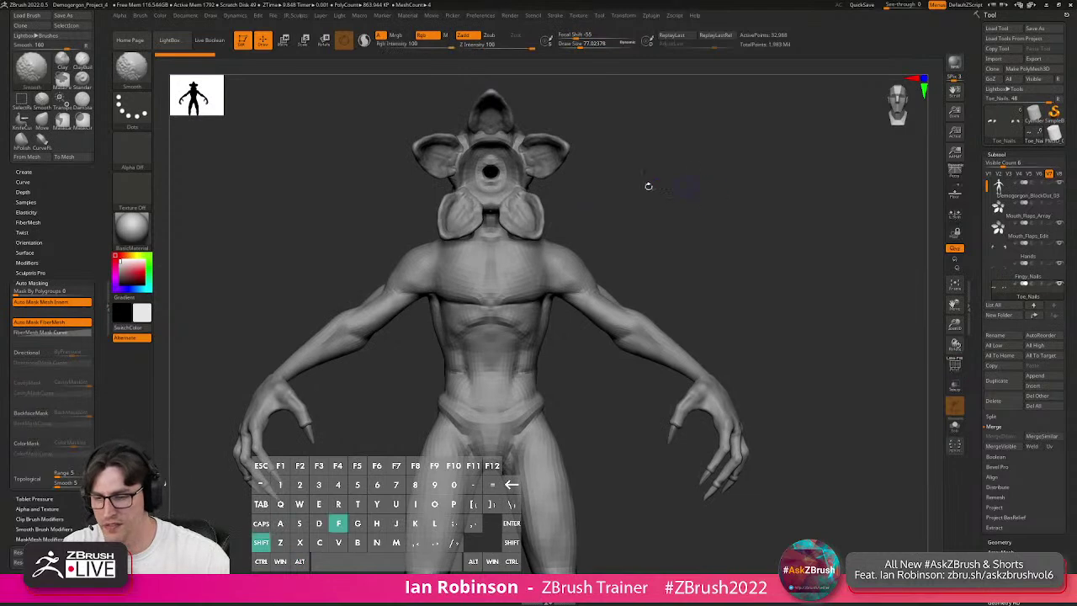
key("shift+f")
key("shift+f")
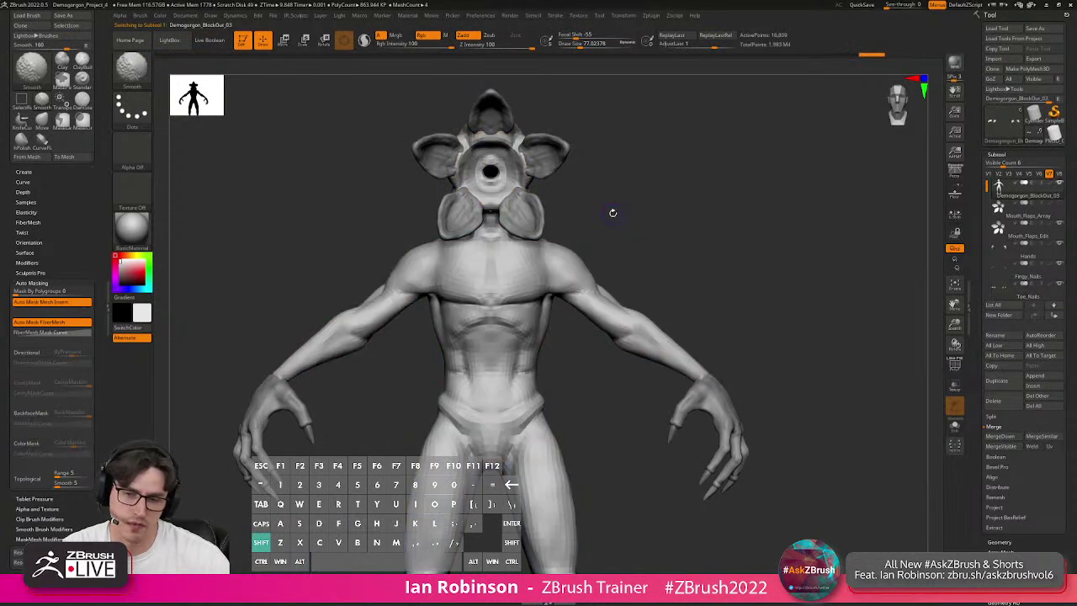
key("f")
left_click_drag(662, 205, 530, 218)
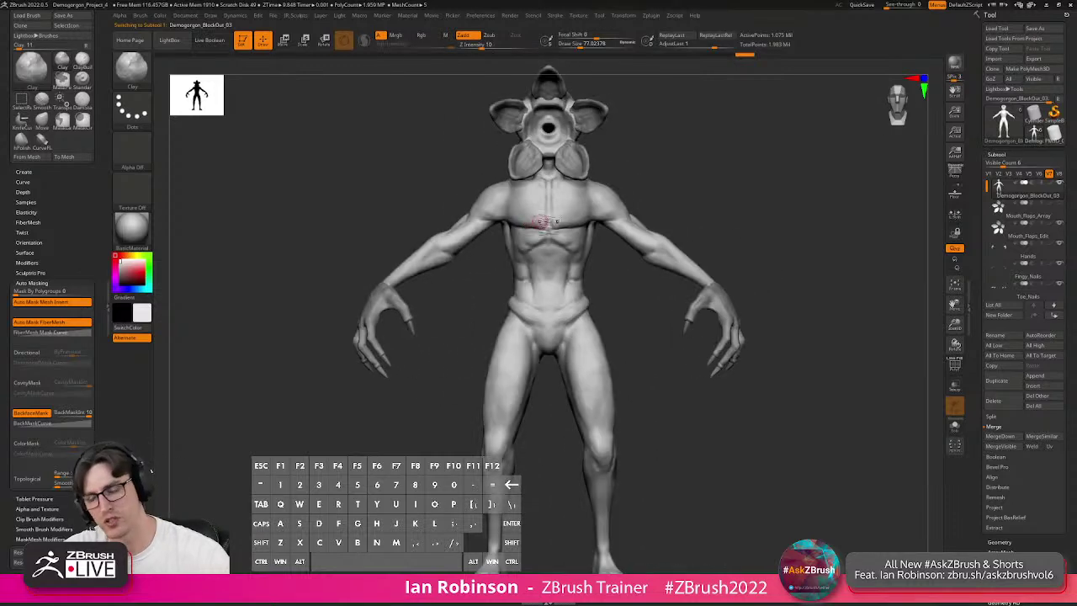
Inspect the transferred torso up close in Cinema 4D, and close the program without saving the project.
key("alt+Tab")
left_click_drag(302, 162, 251, 143, "alt")
scroll(250, 143, "up", 5)
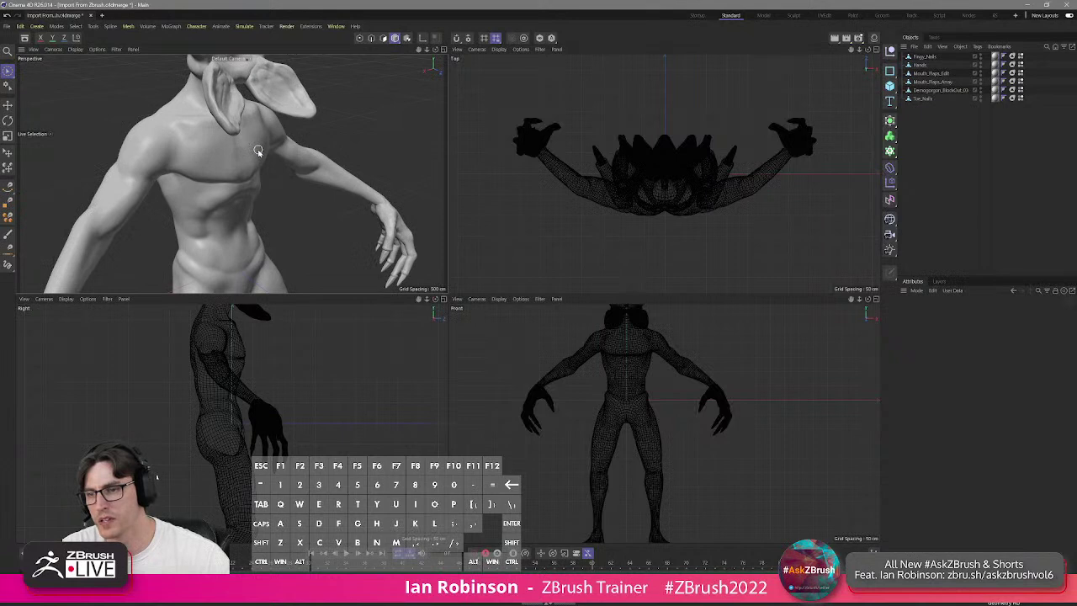
scroll(259, 144, "down", 6)
left_click_drag(282, 187, 282, 190, "alt")
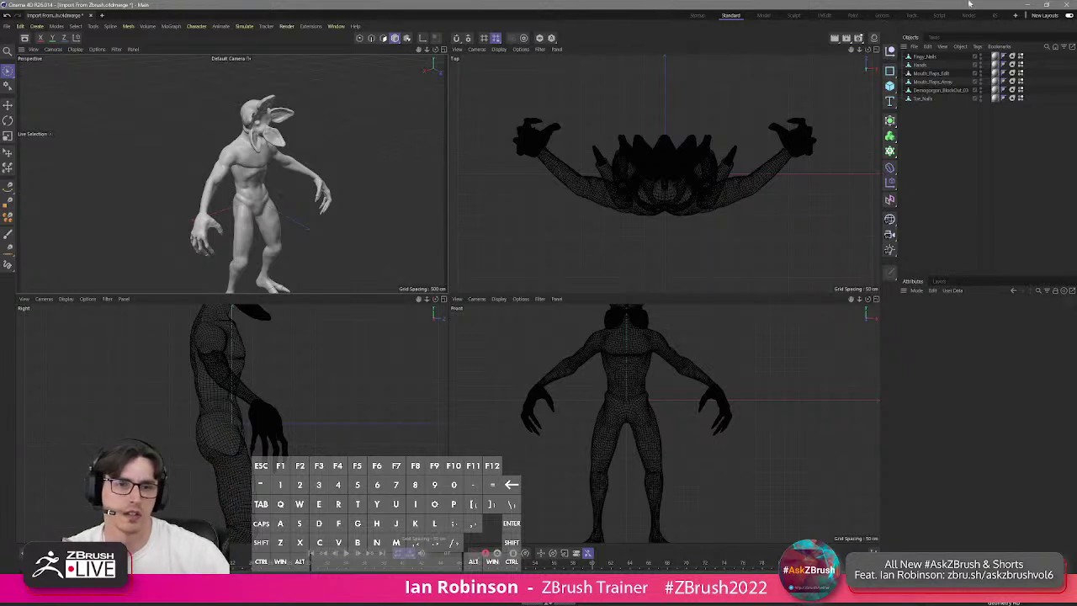
left_click(1067, 5)
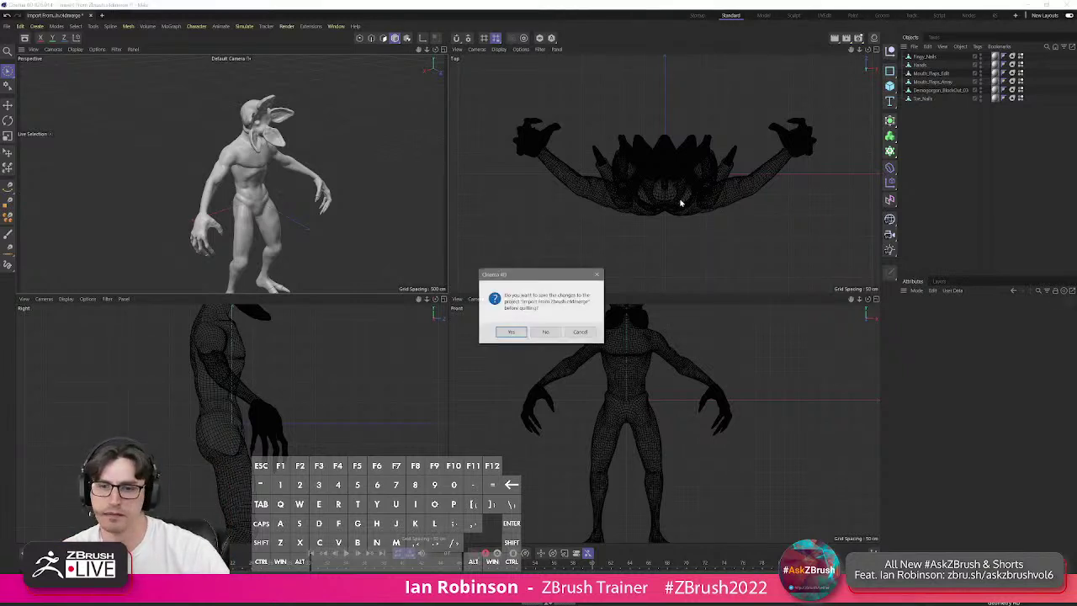
left_click(545, 333)
Select the Mouth_Flaps_Edit subtool on the model and face the Demogorgon's head from the front.
left_click_drag(641, 310, 746, 288)
left_click_drag(574, 294, 620, 261)
left_click_drag(810, 284, 608, 360, "alt")
left_click(477, 341, "alt")
left_click_drag(696, 310, 659, 303)
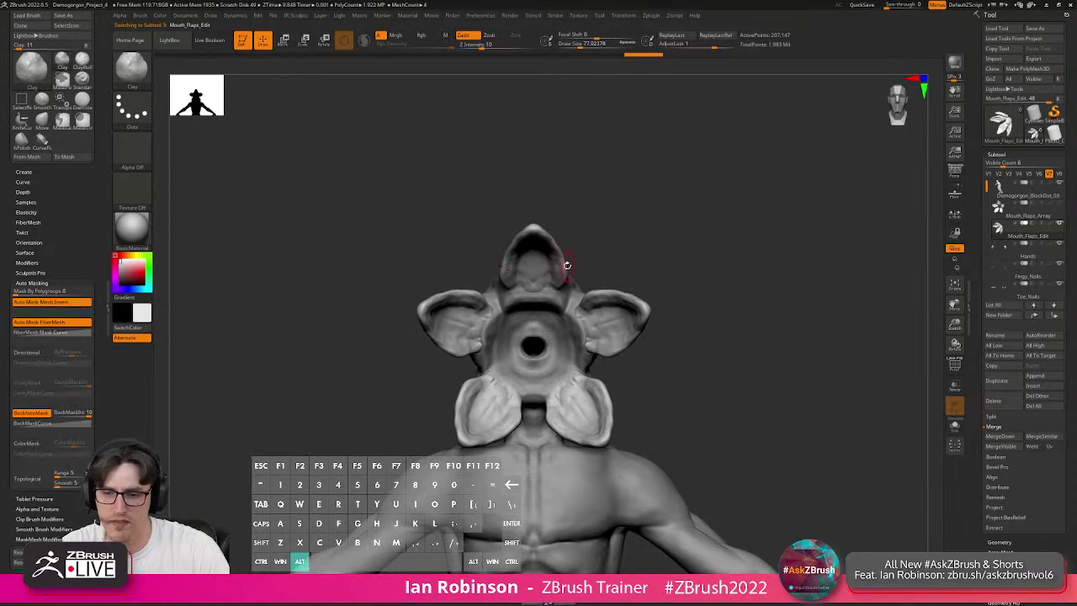
Mask all the mouth flaps except the top one and activate the Move gizmo on it.
mouse_move(743, 233)
left_mouse_down()
mouse_move(765, 260)
mouse_move(616, 194)
mouse_move(631, 202)
left_mouse_up()
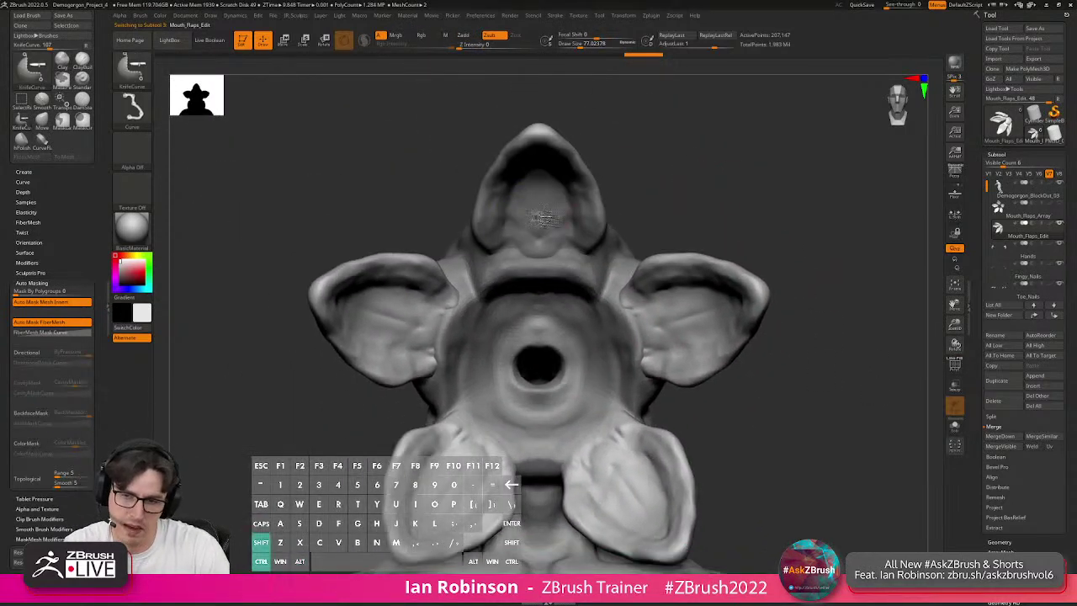
key("ctrl+z")
key("ctrl+shift+z")
key("ctrl+z")
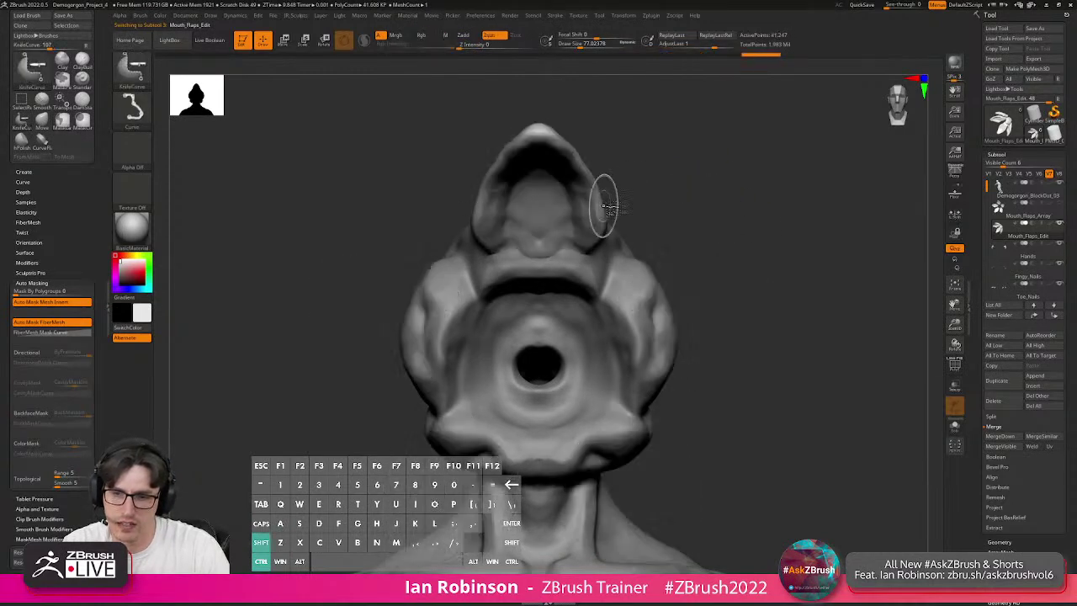
key("ctrl+shift+z")
key("w")
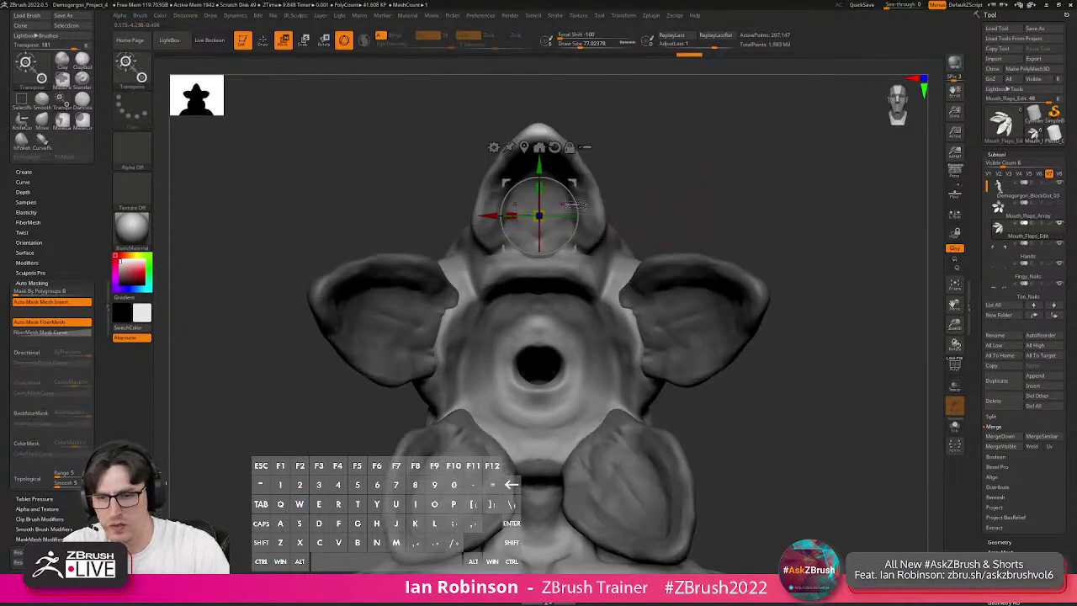
Widen the base of the unmasked top mouth flap from the side view, using the Move brush at a draw size of about 223.
key("ctrl+z")
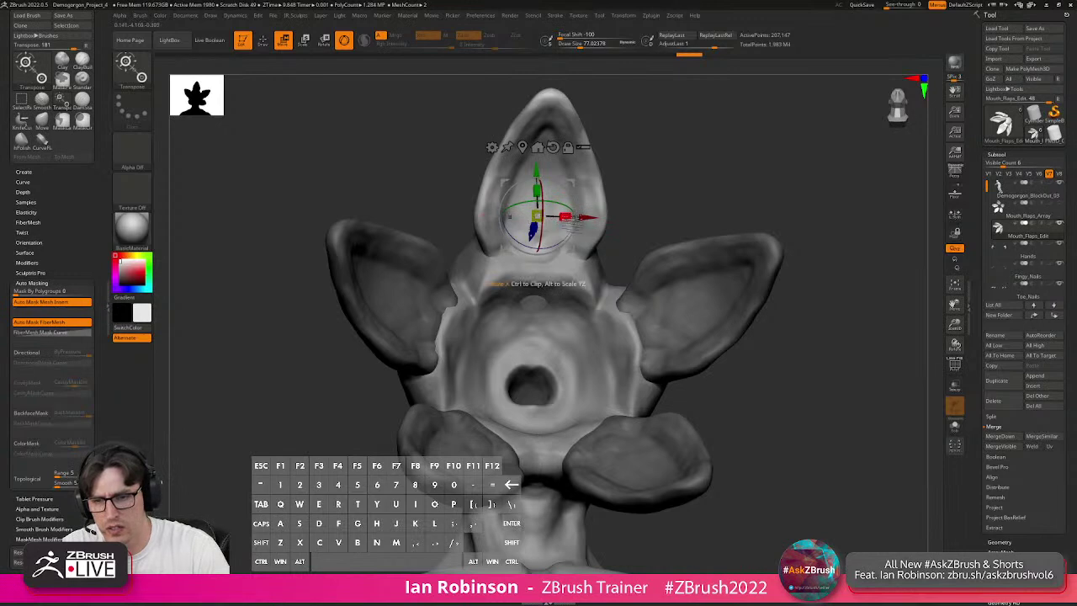
key("ctrl+shift+z")
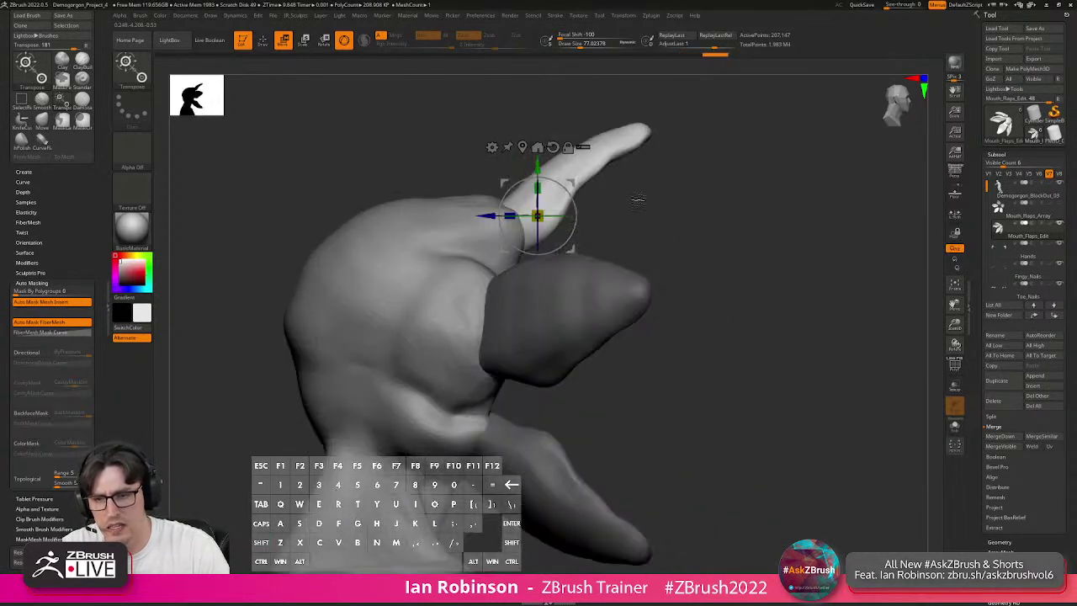
key("q")
key("b")
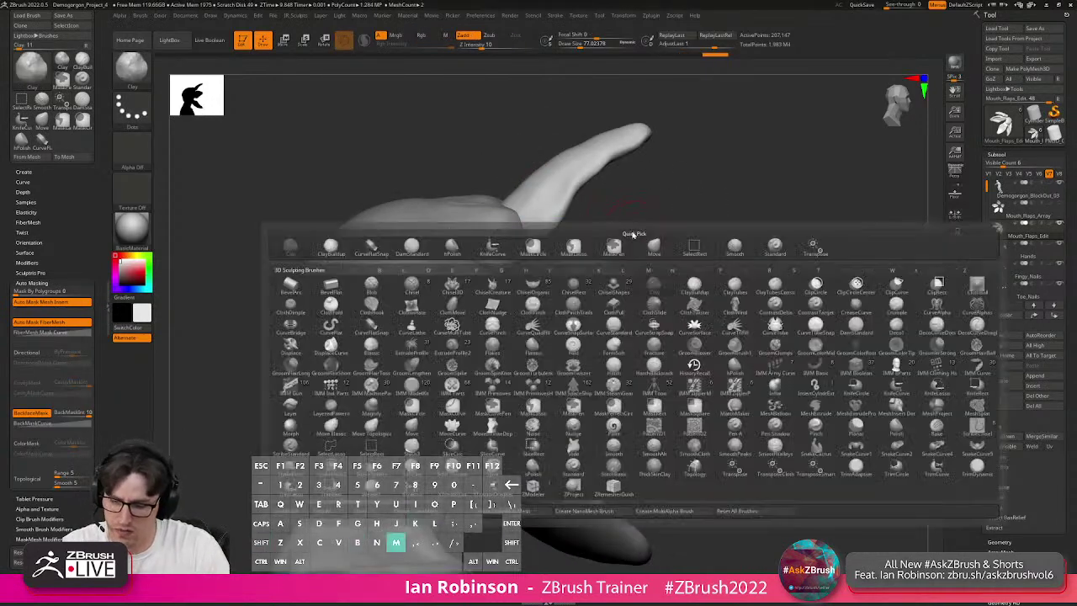
key("m")
key("v")
key("s")
left_click_drag(644, 223, 665, 224)
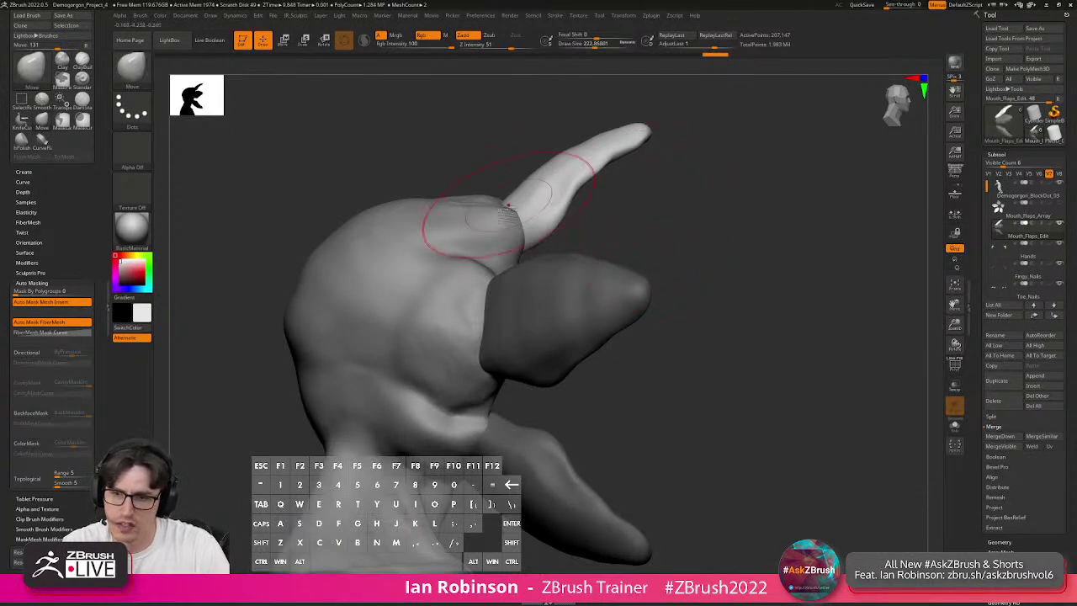
left_click_drag(564, 154, 570, 154)
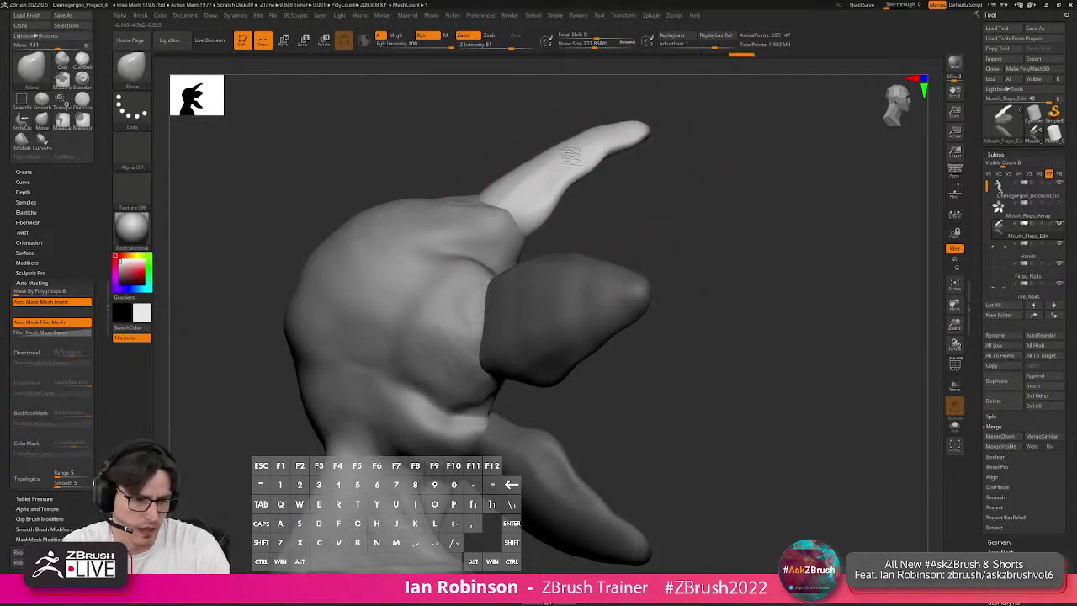
Refine the top flap's outline from above and from its inner side with the Move brush at draw size 112.
mouse_move(626, 176)
left_mouse_down("alt")
mouse_move(640, 171)
mouse_move(657, 204)
mouse_move(611, 178)
mouse_move(674, 181)
mouse_move(700, 166)
mouse_move(704, 228)
mouse_move(725, 200)
mouse_move(689, 226)
left_mouse_up("alt")
mouse_move(608, 254)
left_mouse_down()
mouse_move(631, 254)
mouse_move(602, 272)
left_mouse_up()
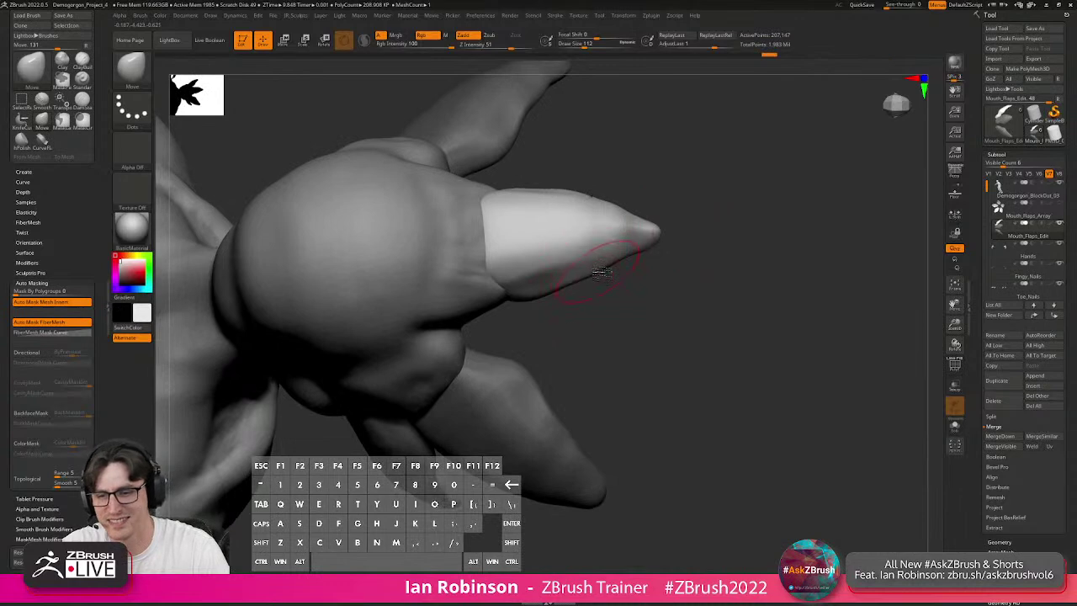
mouse_move(539, 301)
left_mouse_down()
mouse_move(693, 161)
mouse_move(664, 140)
mouse_move(619, 229)
left_mouse_up()
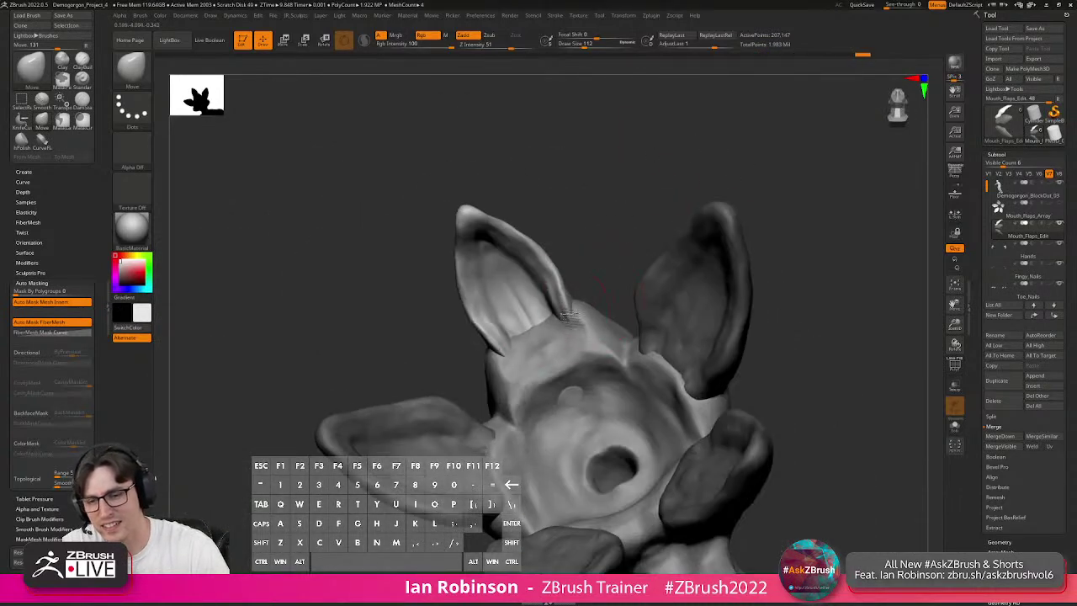
mouse_move(547, 264)
left_mouse_down()
mouse_move(595, 219)
mouse_move(526, 318)
mouse_move(503, 307)
left_mouse_up()
mouse_move(478, 354)
left_mouse_down()
mouse_move(565, 269)
mouse_move(548, 296)
mouse_move(522, 288)
mouse_move(538, 284)
left_mouse_up()
Mask every mouth flap except one upper side flap, and reshape that flap with the Move brush at a draw size of about 158.
left_click(576, 293, "ctrl+shift")
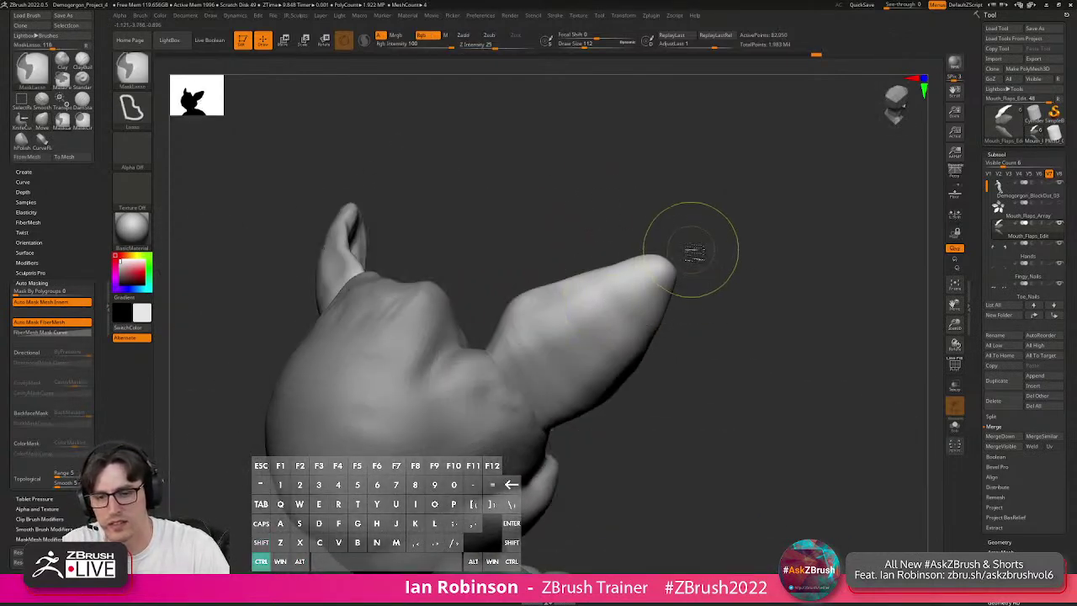
left_click(705, 244, "ctrl+shift")
mouse_move(707, 248)
left_mouse_down()
mouse_move(649, 248)
mouse_move(573, 324)
mouse_move(581, 324)
left_mouse_up()
key("s")
mouse_move(707, 312)
left_mouse_down()
mouse_move(516, 341)
mouse_move(501, 356)
mouse_move(579, 354)
left_mouse_up()
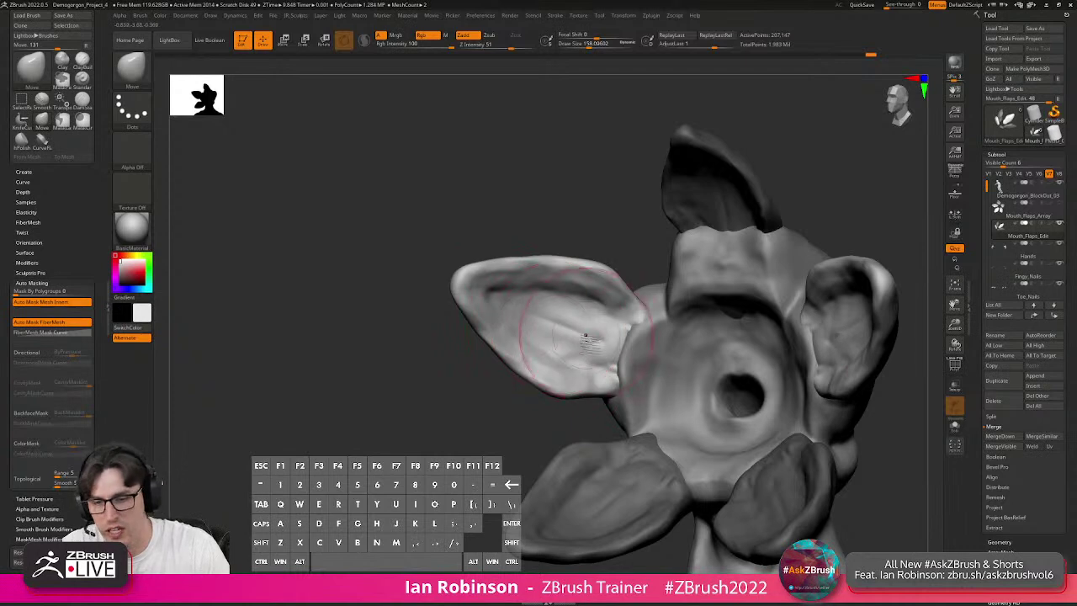
Rotate and shift the unmasked side flap with the Move gizmo to reposition it against the head.
key("w")
left_click(592, 334, "alt")
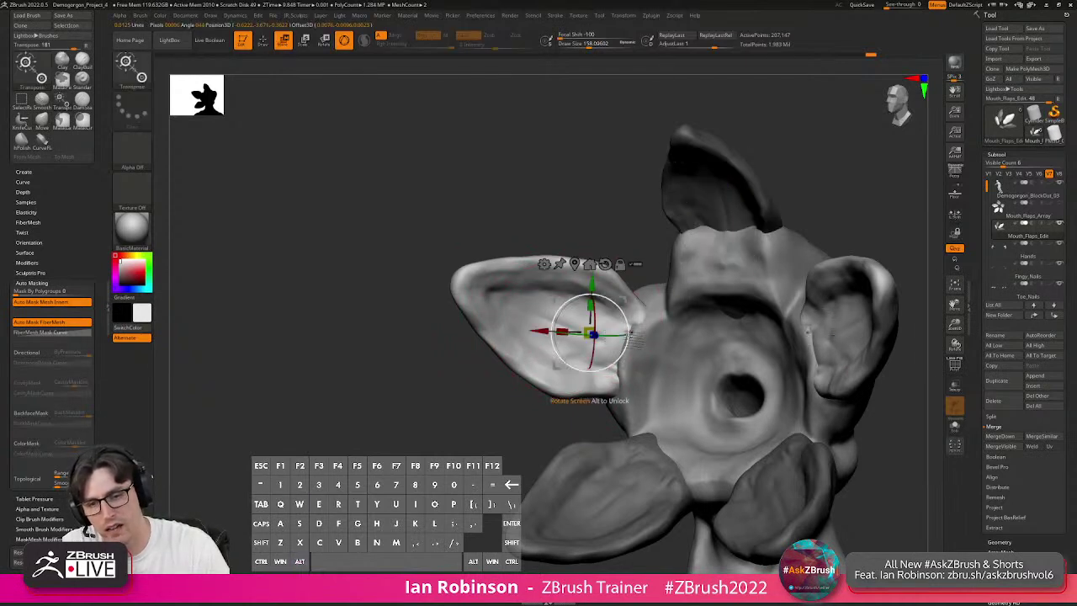
left_click_drag(630, 365, 608, 359)
key("q")
mouse_move(608, 357)
right_mouse_down()
mouse_move(666, 283)
mouse_move(621, 348)
mouse_move(640, 354)
mouse_move(603, 313)
mouse_move(665, 340)
mouse_move(578, 305)
mouse_move(579, 319)
right_mouse_up()
key("w")
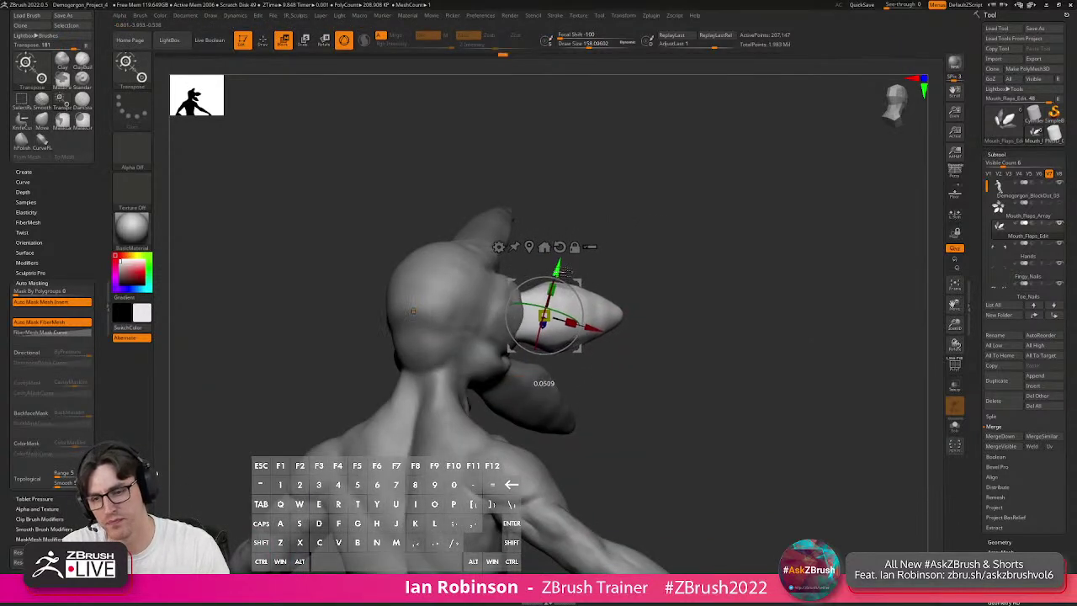
key("q")
Make Demogorgon_BlockOut_03 the active subtool and reshape the head's mouth rim beside the side flap with the Move brush.
mouse_move(634, 255)
right_mouse_down()
mouse_move(513, 270)
mouse_move(556, 321)
mouse_move(542, 334)
mouse_move(529, 327)
right_mouse_up()
left_click(527, 326, "alt")
left_click_drag(530, 344, 518, 337)
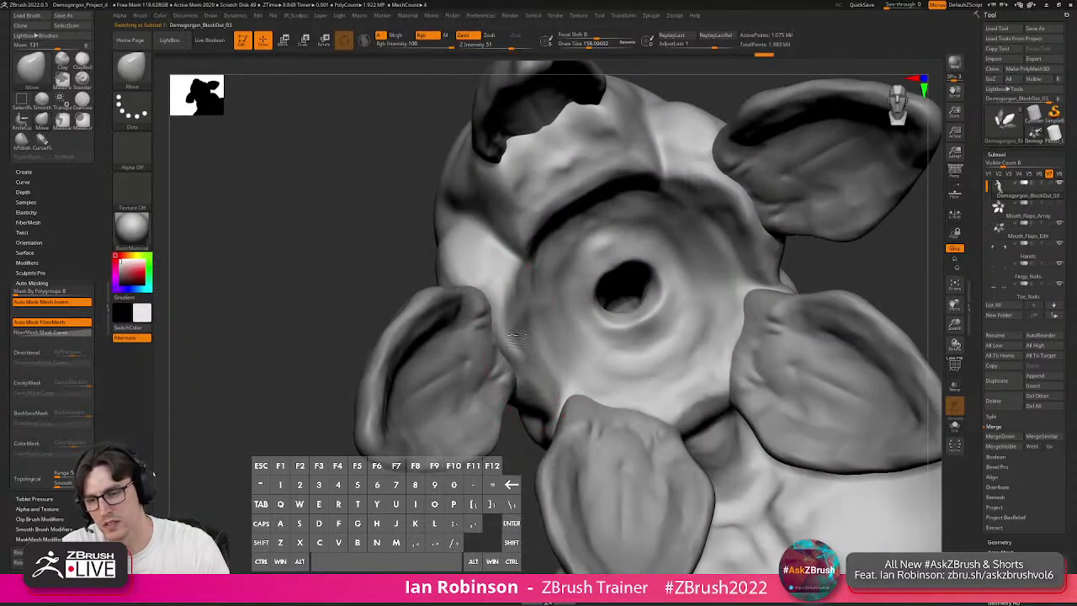
right_click_drag(520, 337, 561, 278)
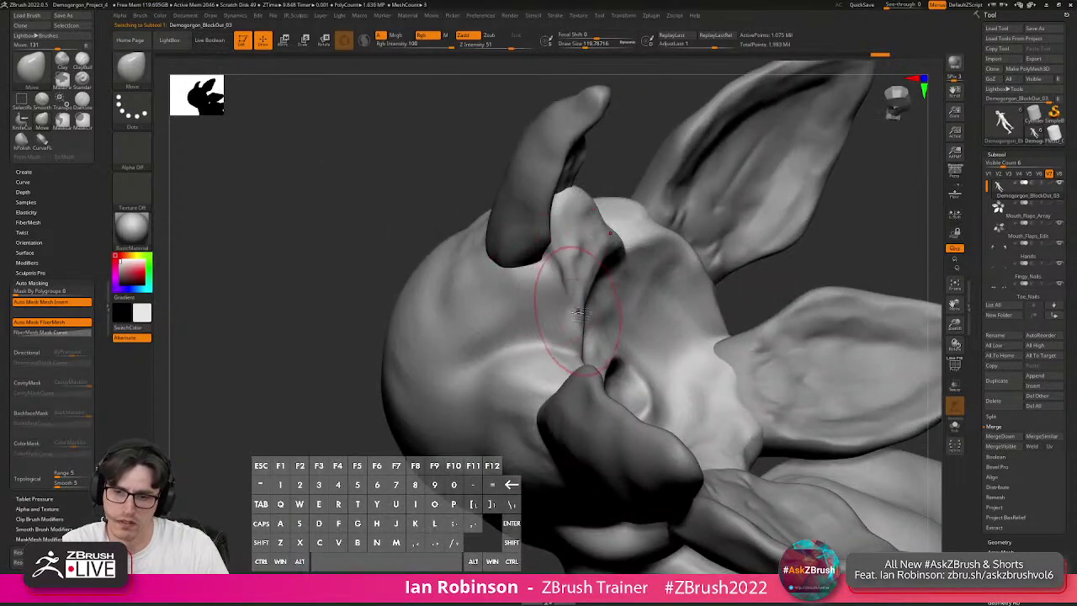
right_click_drag(580, 321, 532, 304)
left_click_drag(625, 274, 593, 269)
Adjust the head's surface around the flap bases from several angles with the Move brush, varying its draw size.
right_click_drag(539, 268, 581, 244)
key("s")
left_click(553, 264)
mouse_move(556, 278)
right_mouse_down()
mouse_move(543, 265)
mouse_move(571, 264)
right_mouse_up()
key("s")
left_click(549, 257)
mouse_move(592, 266)
left_mouse_down()
mouse_move(576, 274)
mouse_move(586, 274)
left_mouse_up()
key("shift")
mouse_move(588, 271)
right_mouse_down()
mouse_move(650, 262)
mouse_move(599, 299)
right_mouse_up()
left_click_drag(599, 293, 595, 287)
mouse_move(594, 287)
right_mouse_down()
mouse_move(674, 274)
mouse_move(623, 271)
right_mouse_up()
key("s")
mouse_move(519, 229)
right_mouse_down()
mouse_move(539, 223)
mouse_move(527, 212)
mouse_move(494, 216)
mouse_move(587, 245)
mouse_move(543, 284)
mouse_move(517, 281)
mouse_move(586, 303)
right_mouse_up()
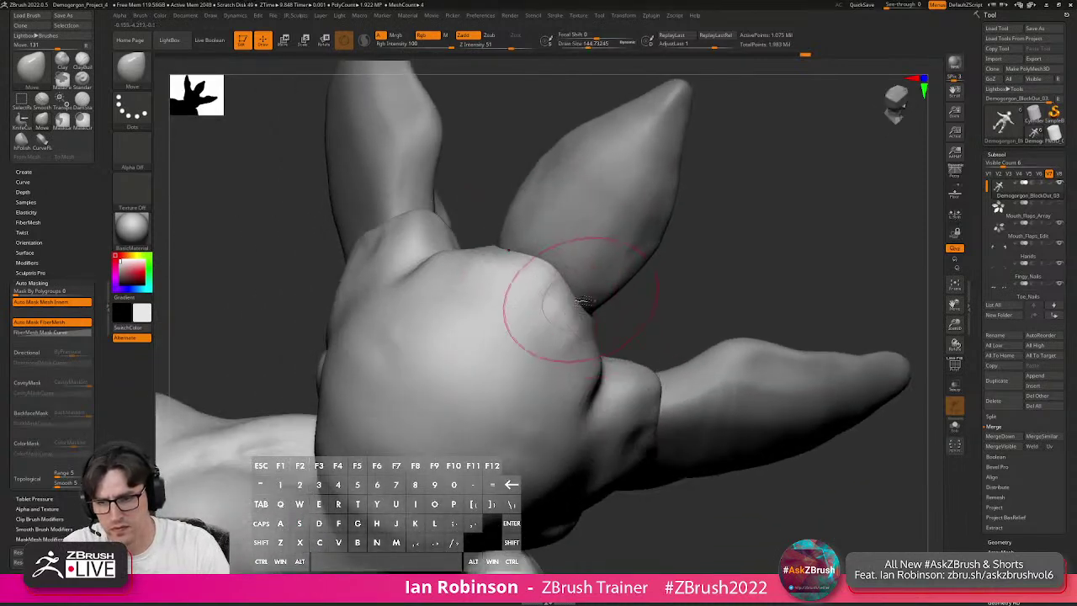
Sculpt the transitions between the head and the mouth flaps with the Clay brush, reducing its draw size to about 94.
key("b")
key("c")
key("l")
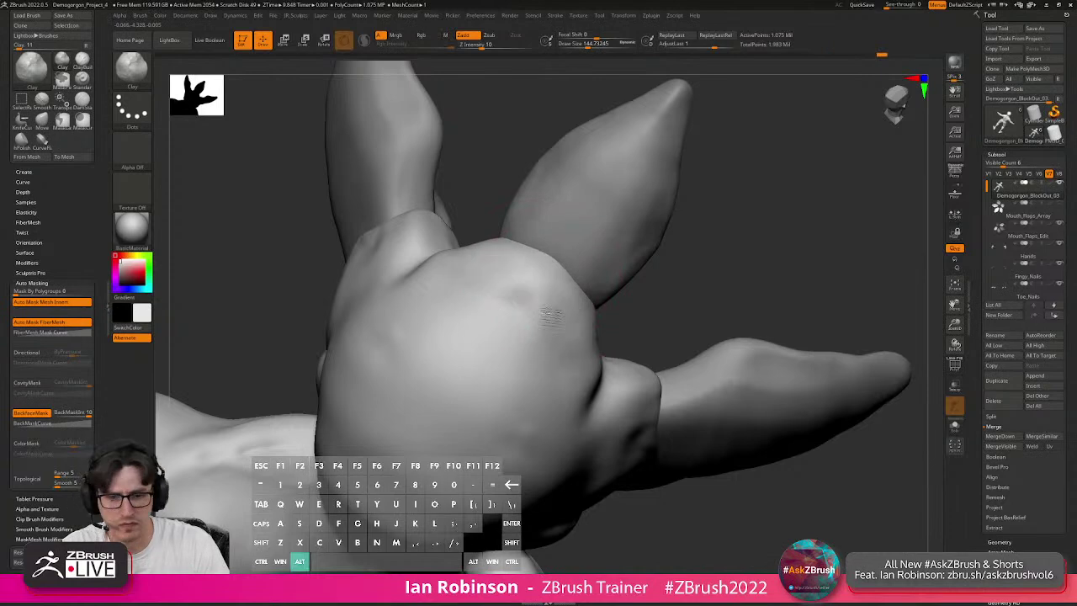
mouse_move(579, 319)
right_mouse_down()
mouse_move(578, 336)
mouse_move(564, 311)
mouse_move(548, 325)
mouse_move(529, 312)
mouse_move(520, 326)
right_mouse_up()
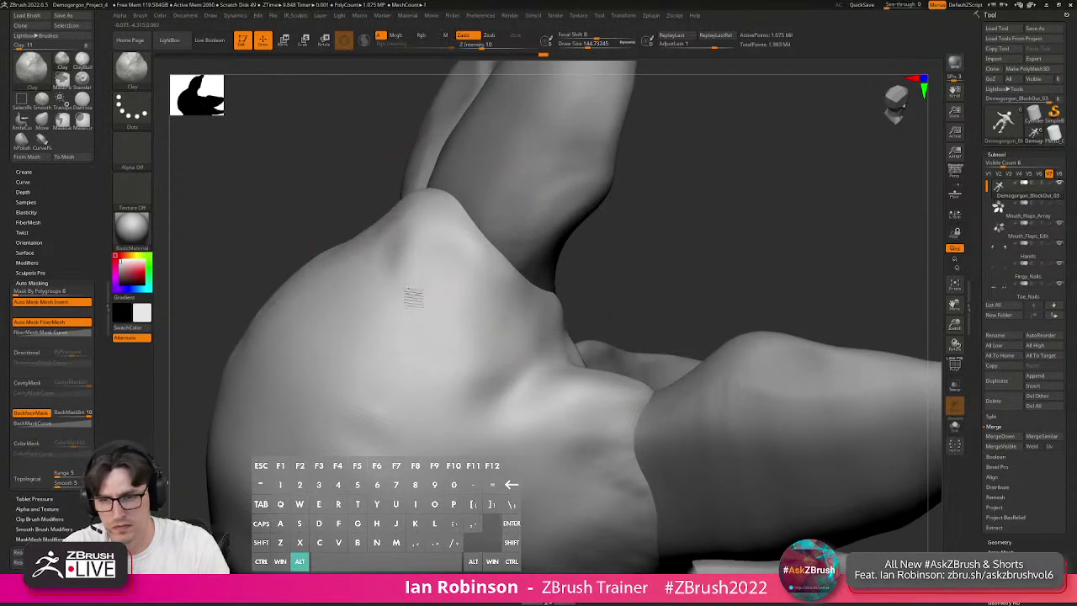
key("s")
left_click_drag(584, 298, 578, 299)
mouse_move(577, 299)
right_mouse_down()
mouse_move(547, 336)
mouse_move(505, 355)
mouse_move(445, 345)
right_mouse_up()
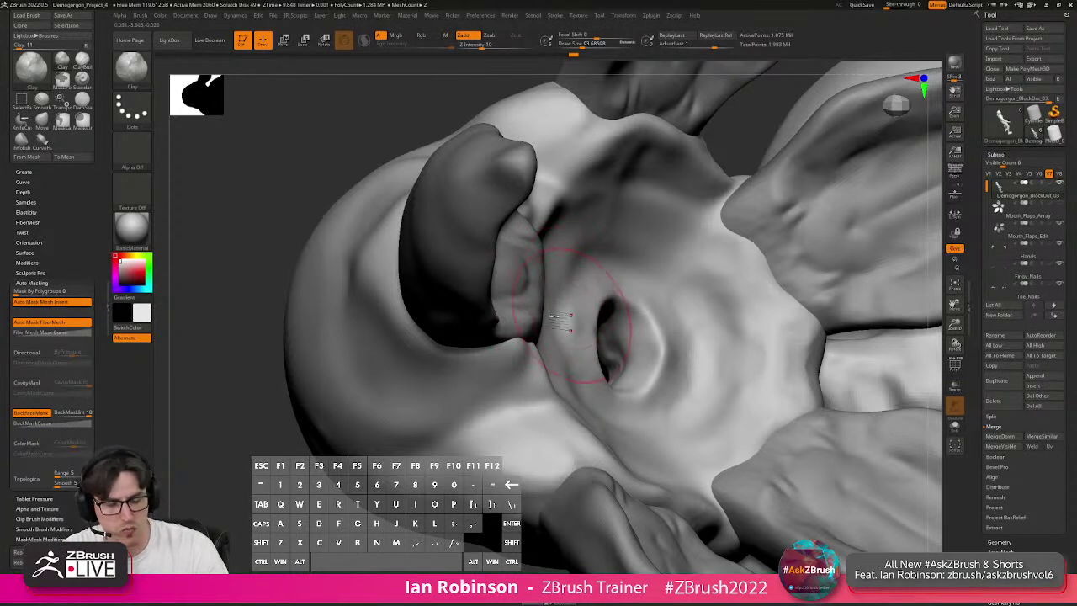
right_click_drag(579, 338, 528, 330)
right_click_drag(539, 368, 496, 345)
right_click_drag(480, 278, 523, 312)
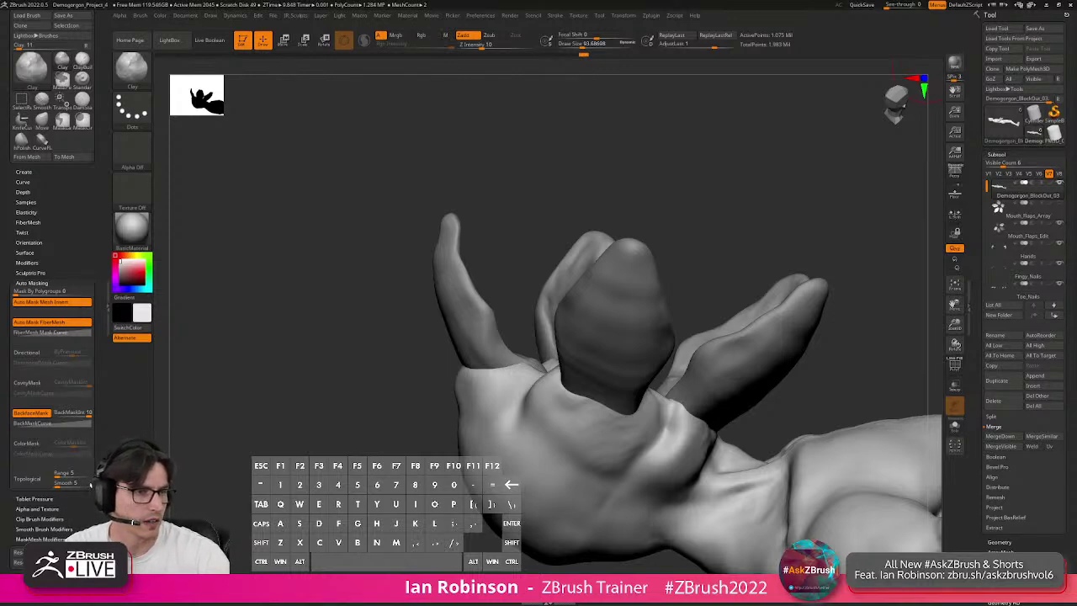
left_click_drag(1076, 57, 539, 27)
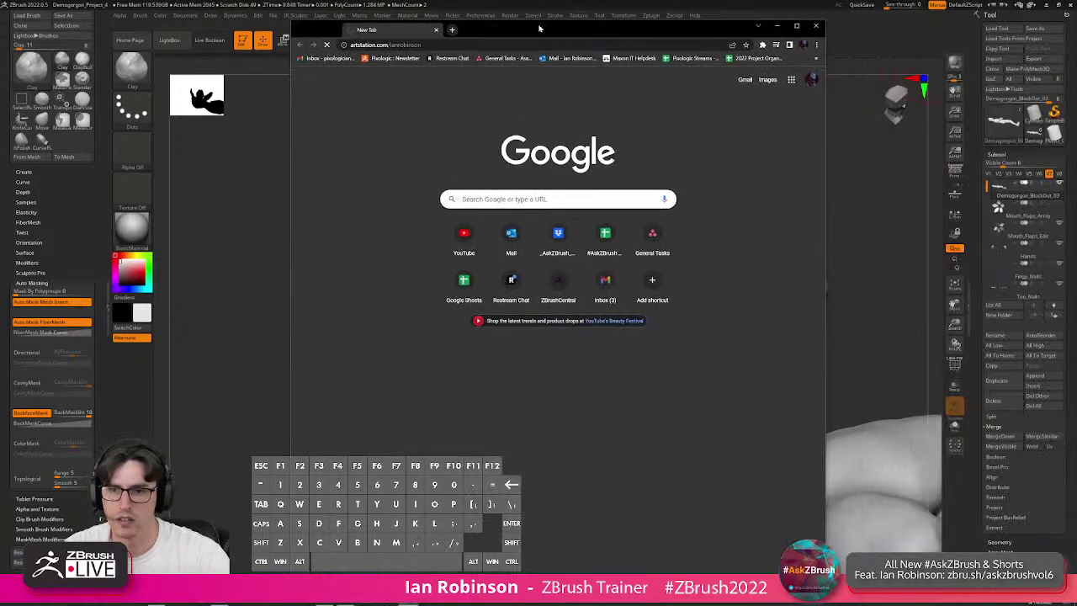
left_click(795, 26)
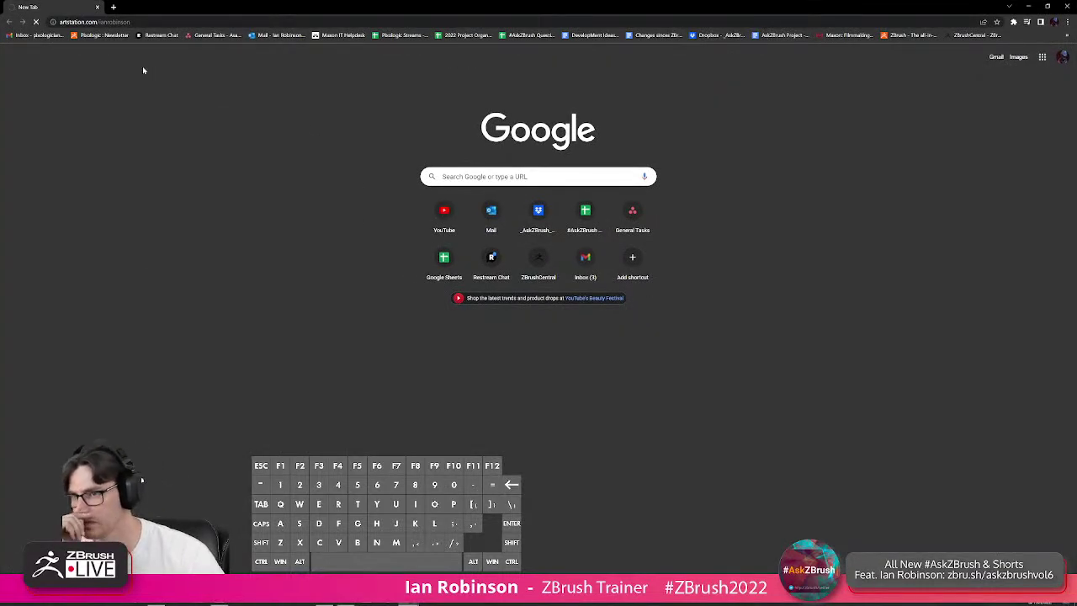
left_click(1030, 8)
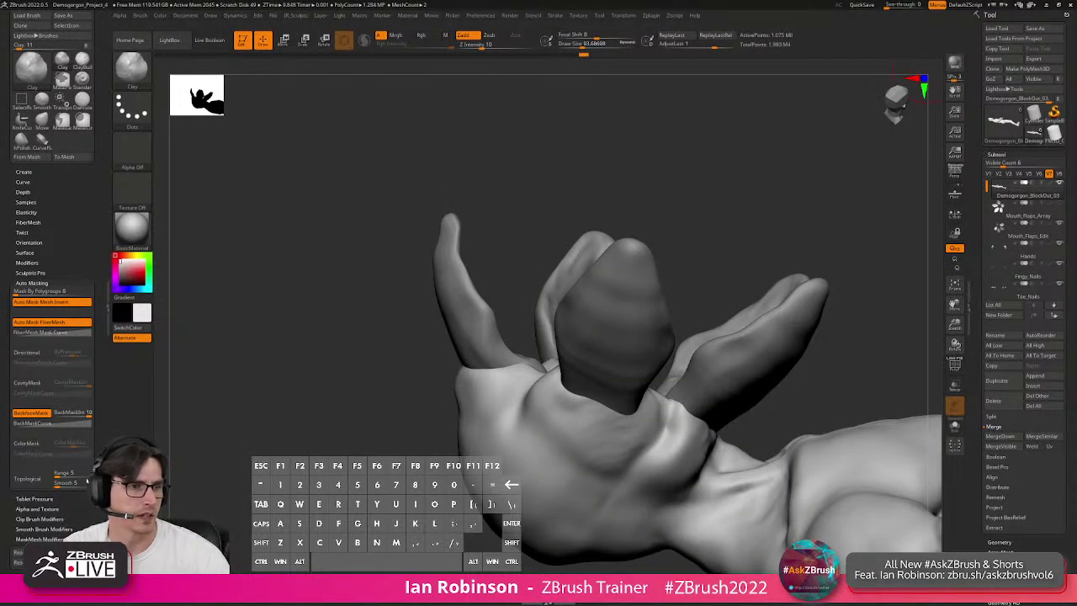
Switch to Chrome, show the trainer's ArtStation portfolio full screen without signing in, and open the Chun Li vs Vega Statue project.
left_click_drag(1076, 109, 382, 13)
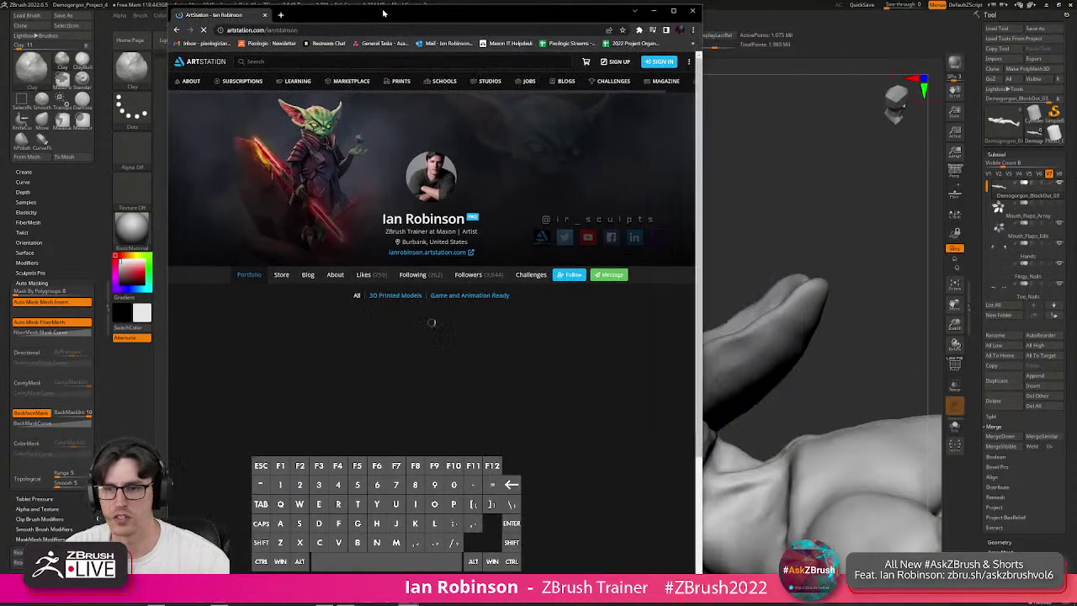
left_click(675, 12)
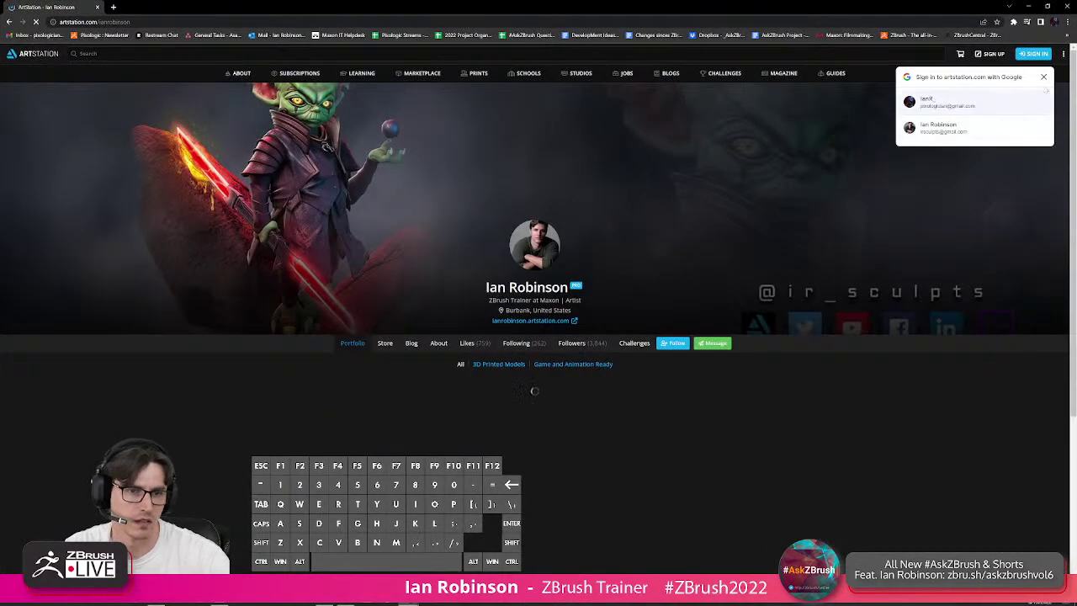
left_click(1044, 76)
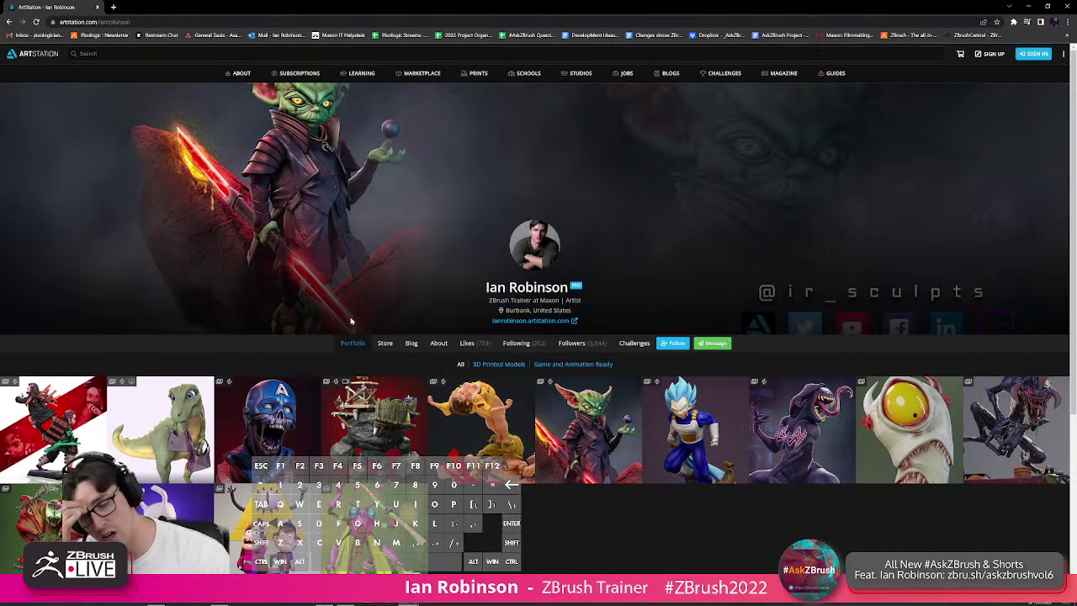
scroll(356, 342, "down", 1)
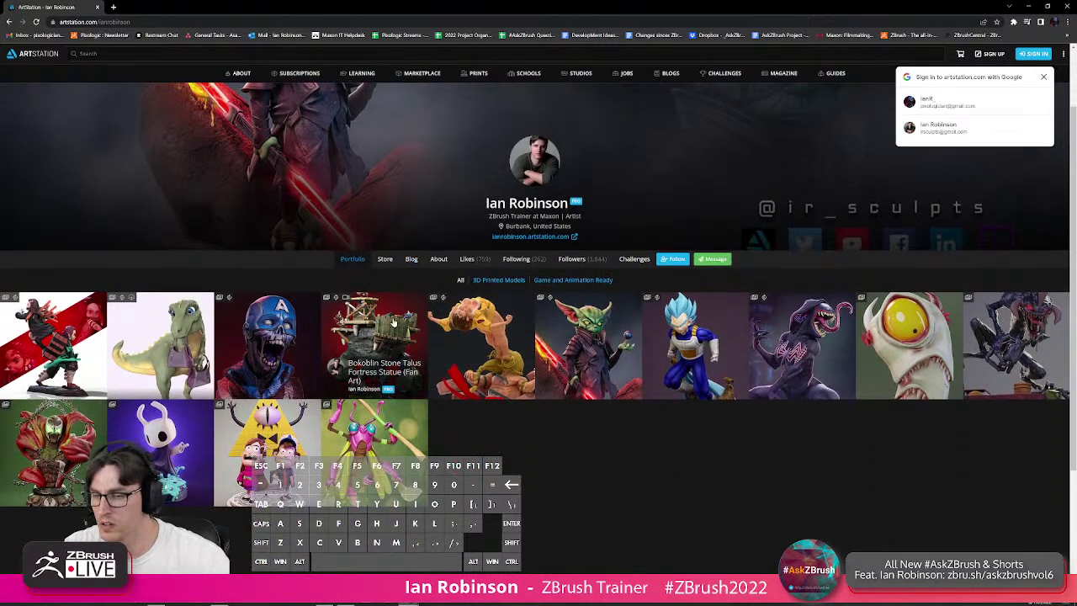
left_click(485, 341)
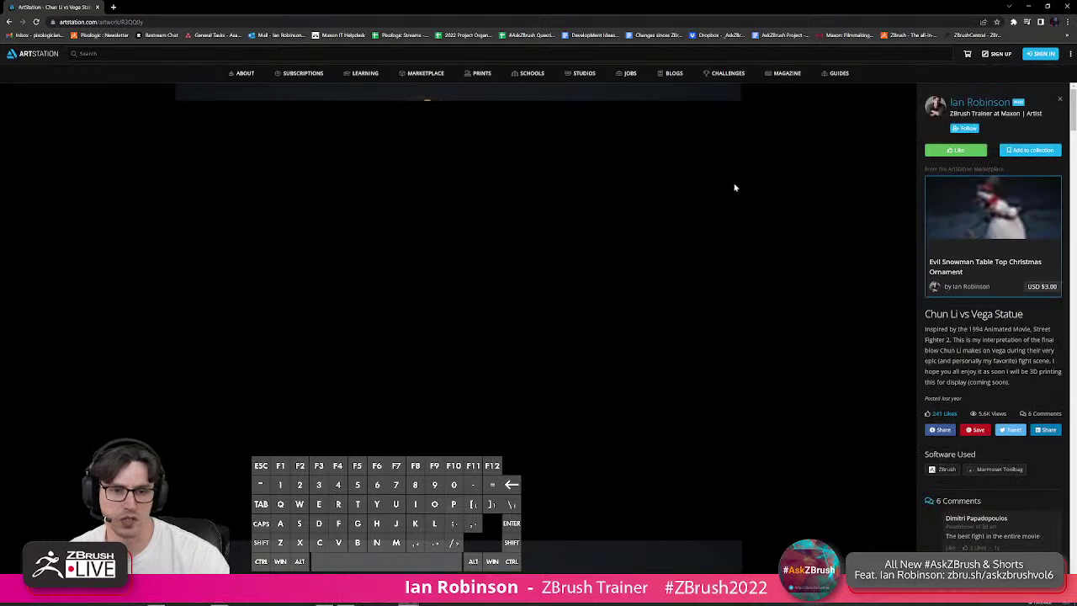
Examine the coloured turntable video and renders of the Chun Li vs Vega Statue from its different angles.
scroll(523, 213, "down", 5)
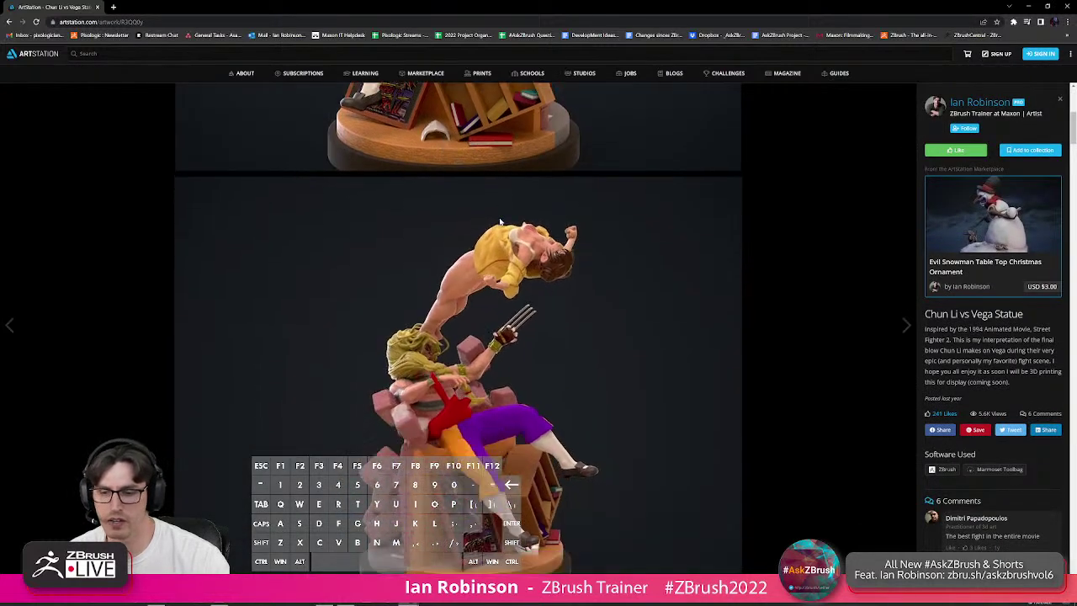
scroll(499, 217, "down", 5)
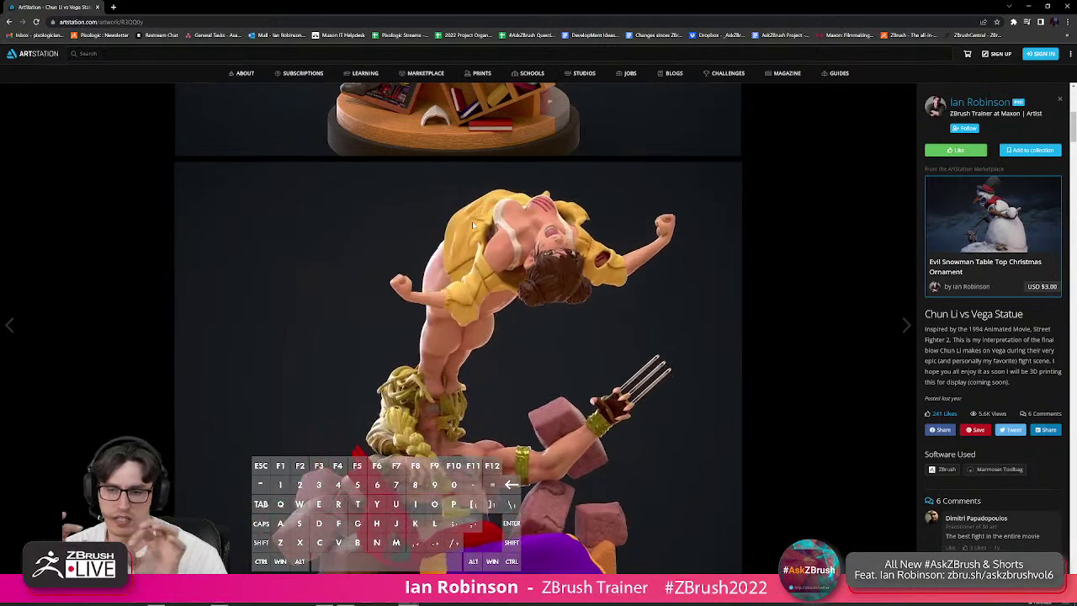
scroll(473, 223, "up", 3)
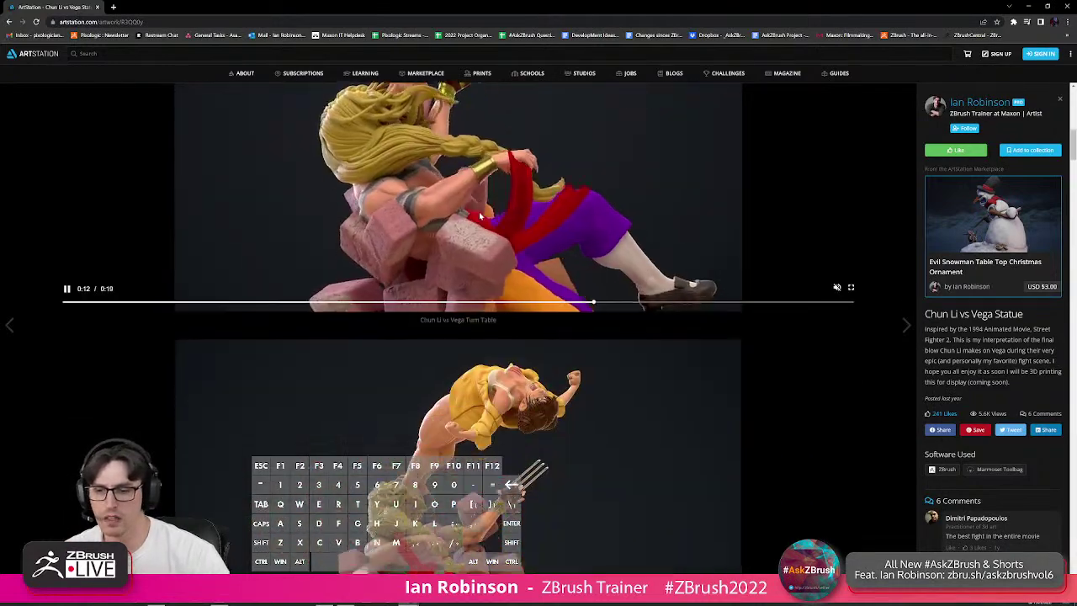
scroll(474, 218, "down", 1)
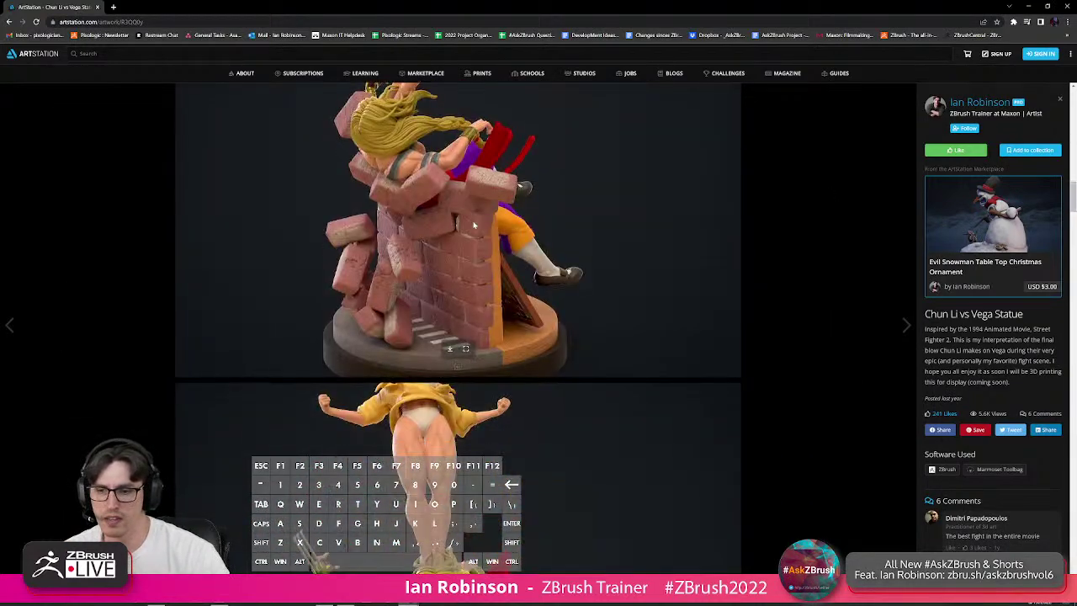
scroll(474, 225, "down", 3)
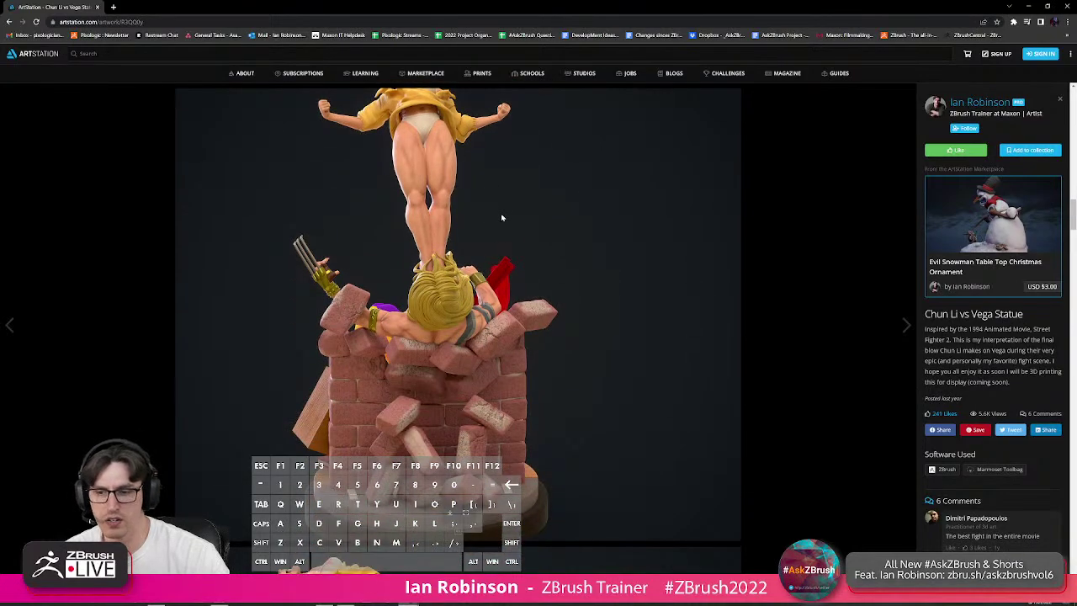
scroll(503, 213, "down", 5)
scroll(461, 251, "down", 10)
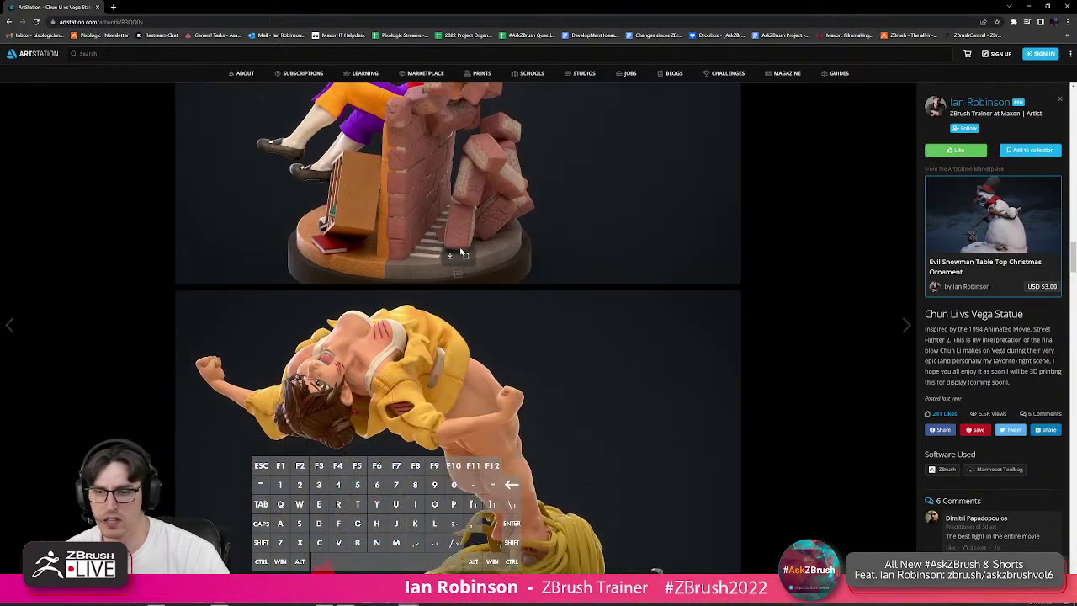
scroll(461, 251, "down", 8)
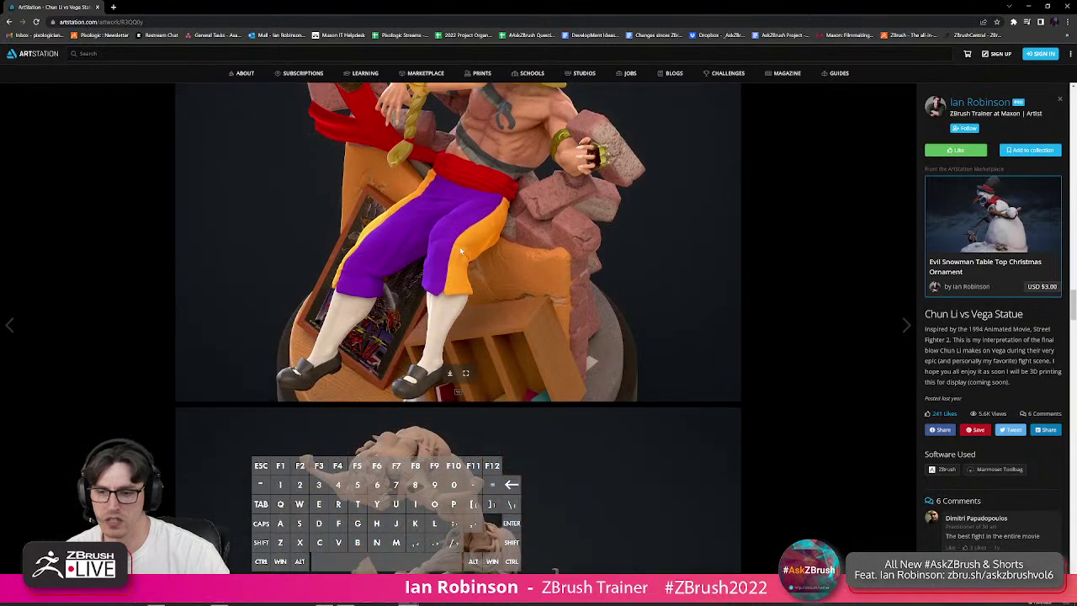
scroll(461, 250, "down", 3)
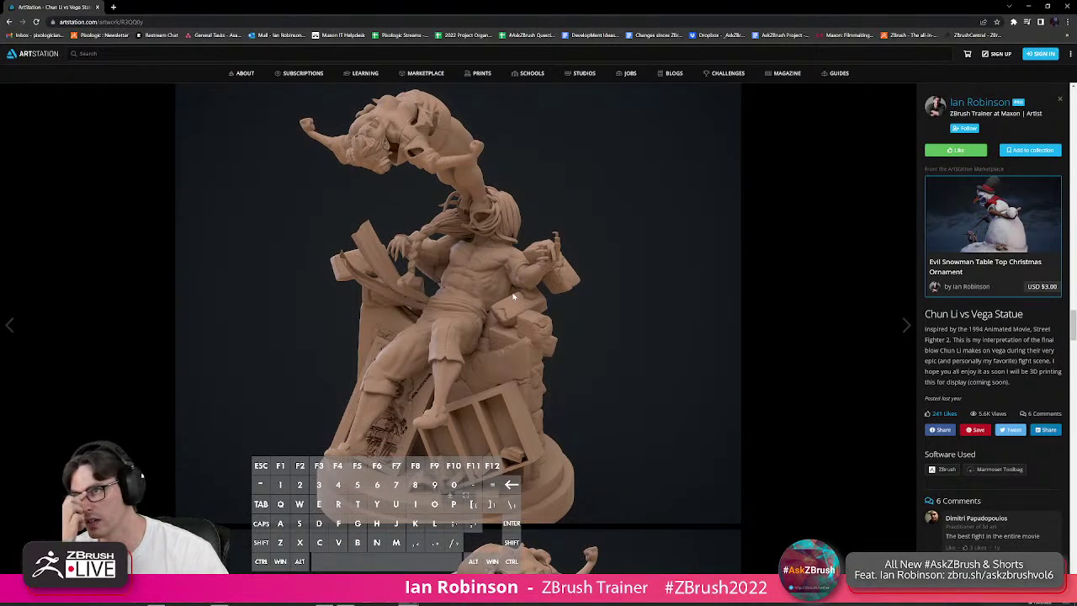
Look through the uncoloured clay renders of the Chun Li vs Vega Statue, comparing them with the painted views.
scroll(512, 295, "down", 5)
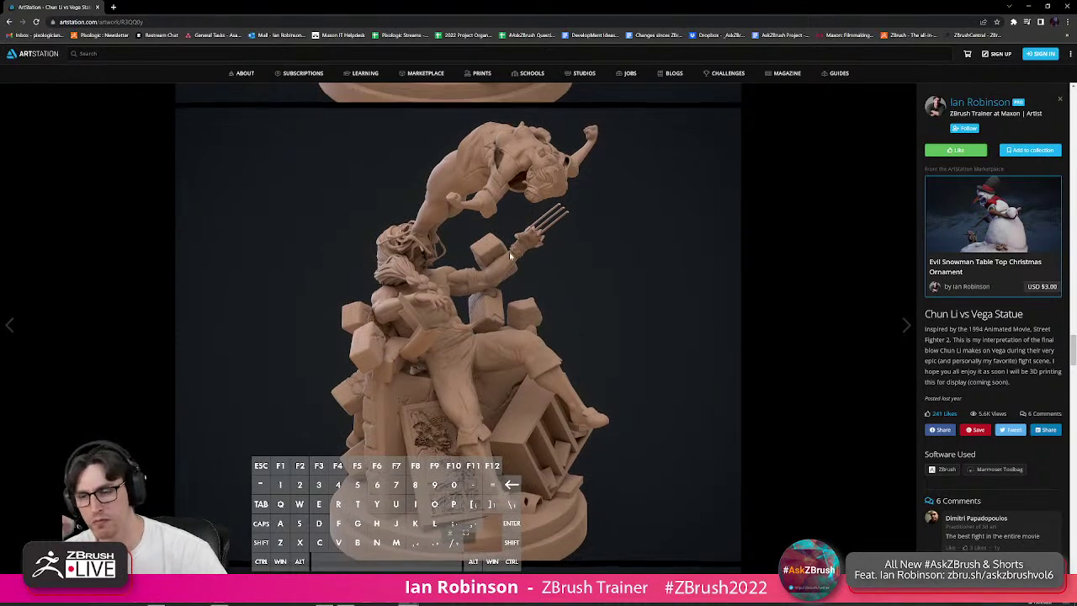
scroll(511, 251, "down", 4)
scroll(497, 240, "down", 3)
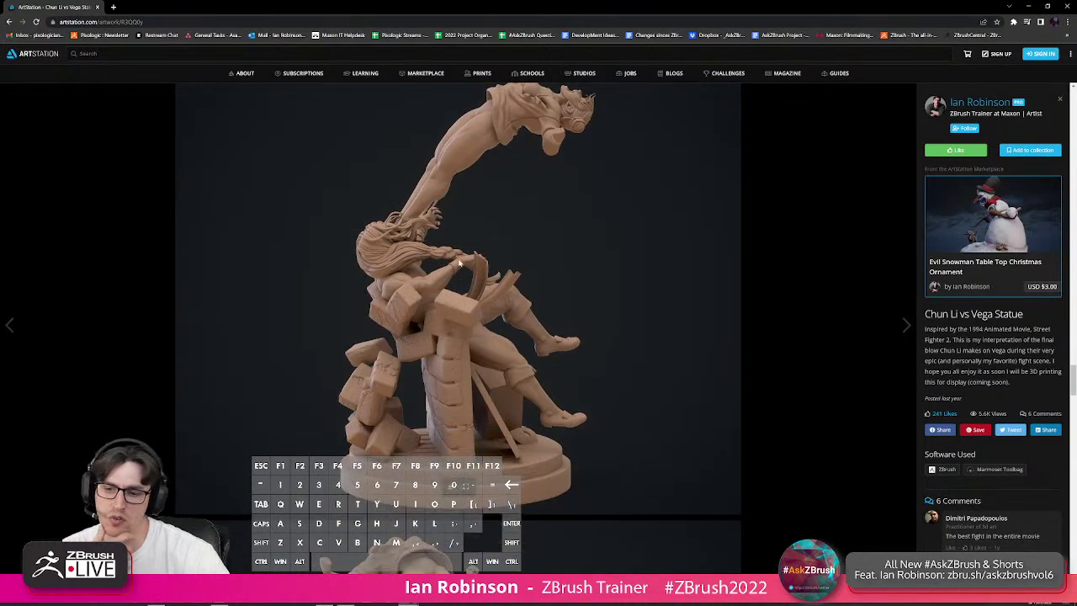
scroll(530, 271, "down", 5)
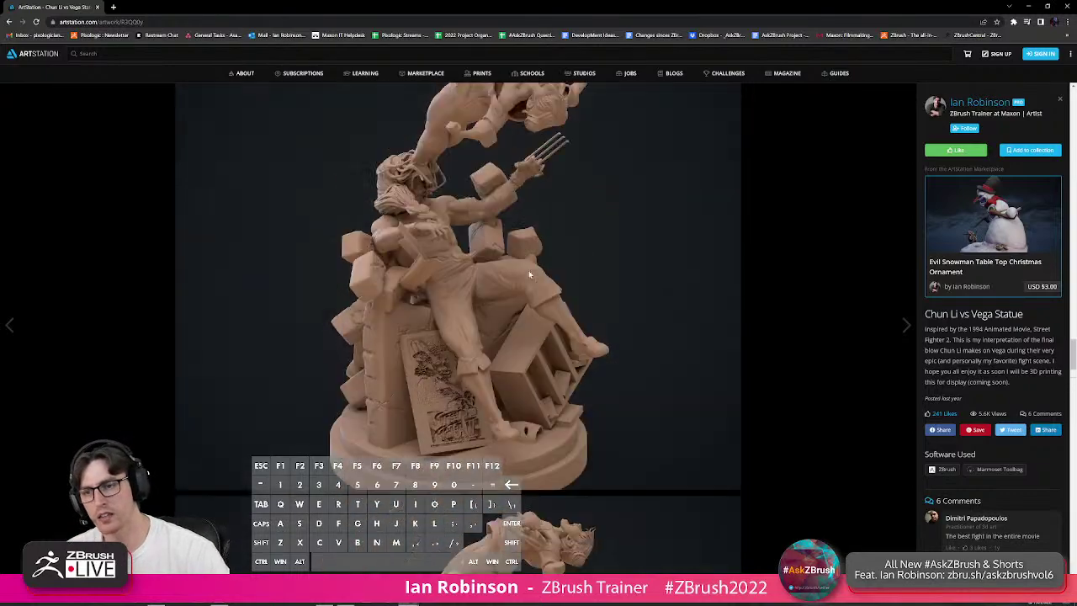
scroll(529, 270, "down", 6)
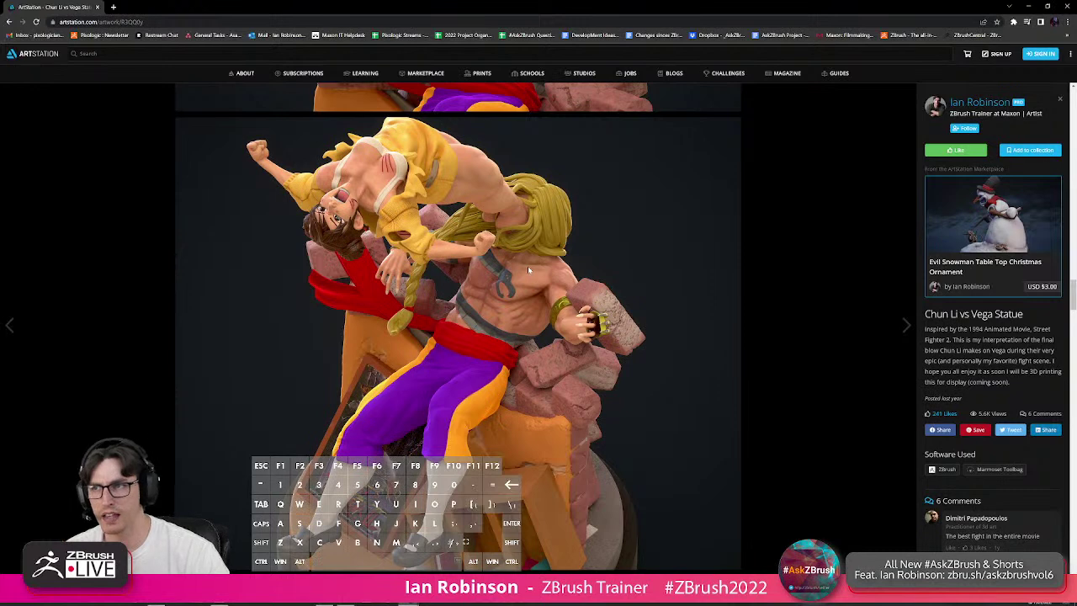
scroll(528, 266, "down", 6)
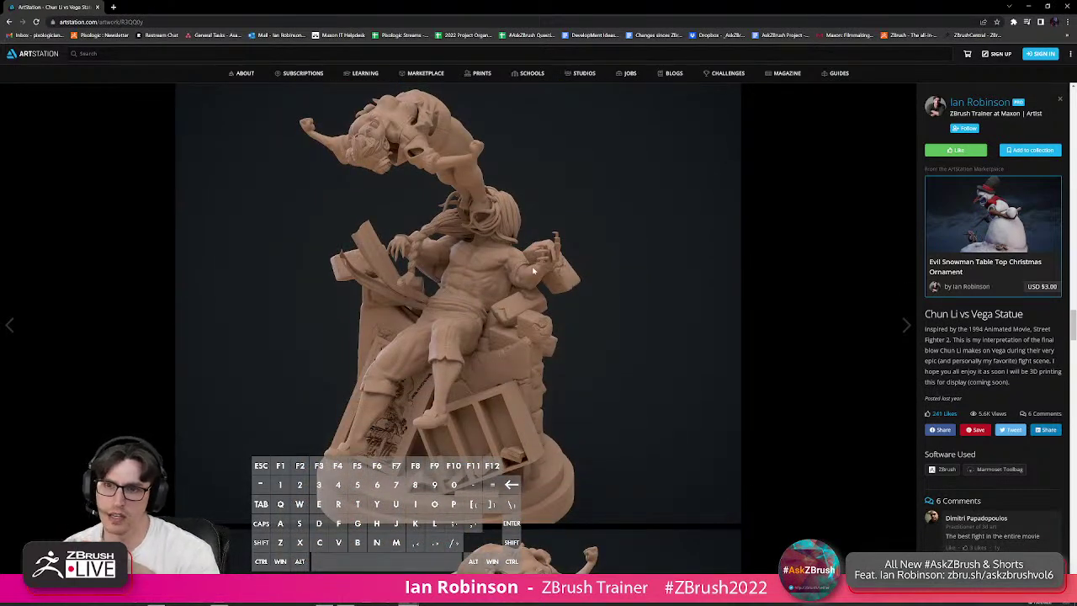
scroll(522, 265, "down", 2)
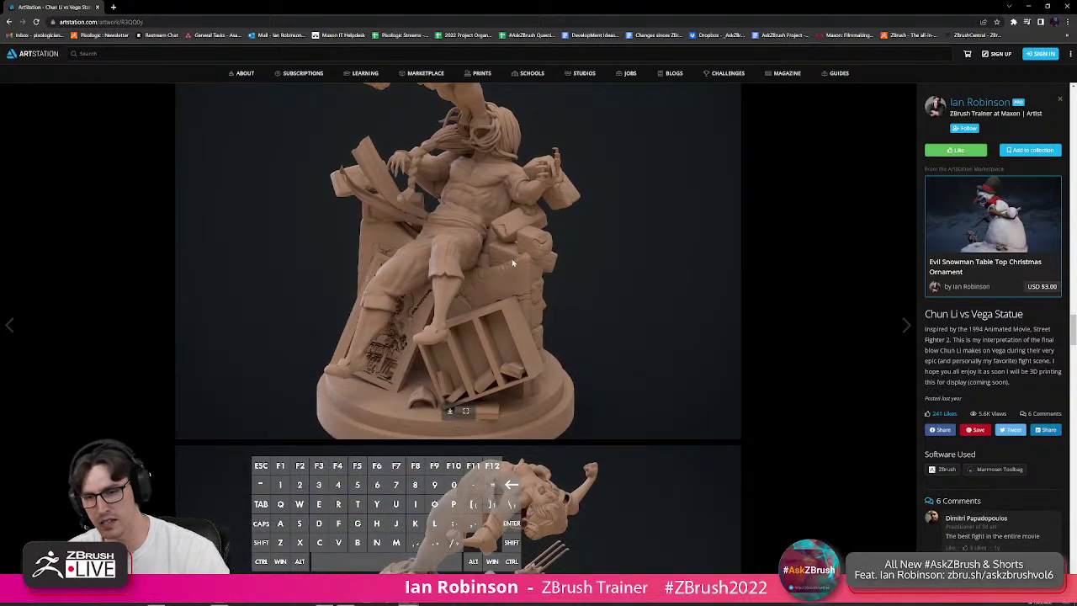
scroll(511, 264, "down", 10)
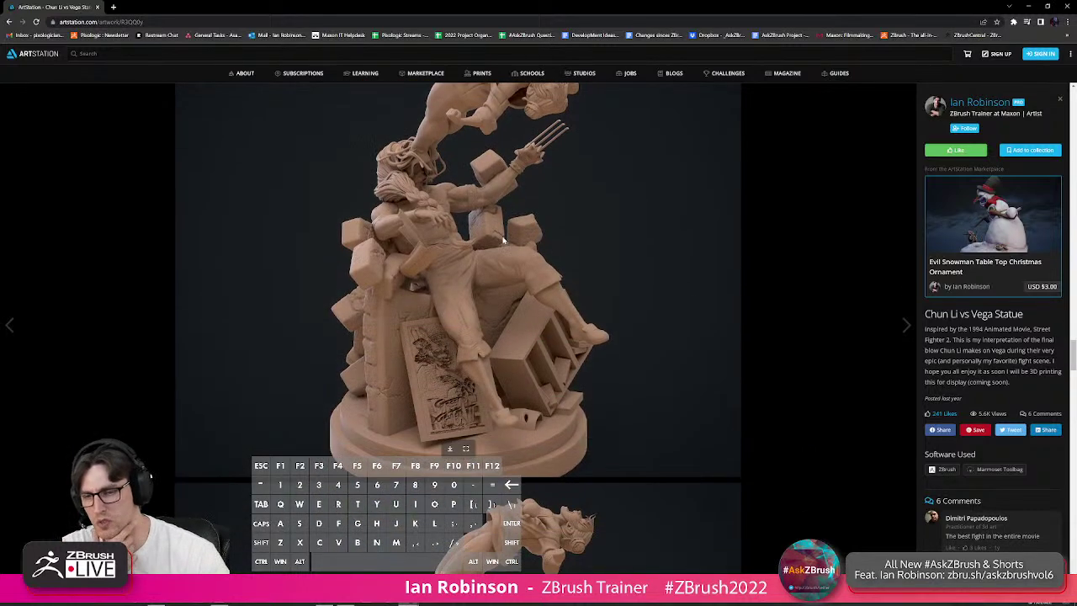
scroll(476, 244, "down", 10)
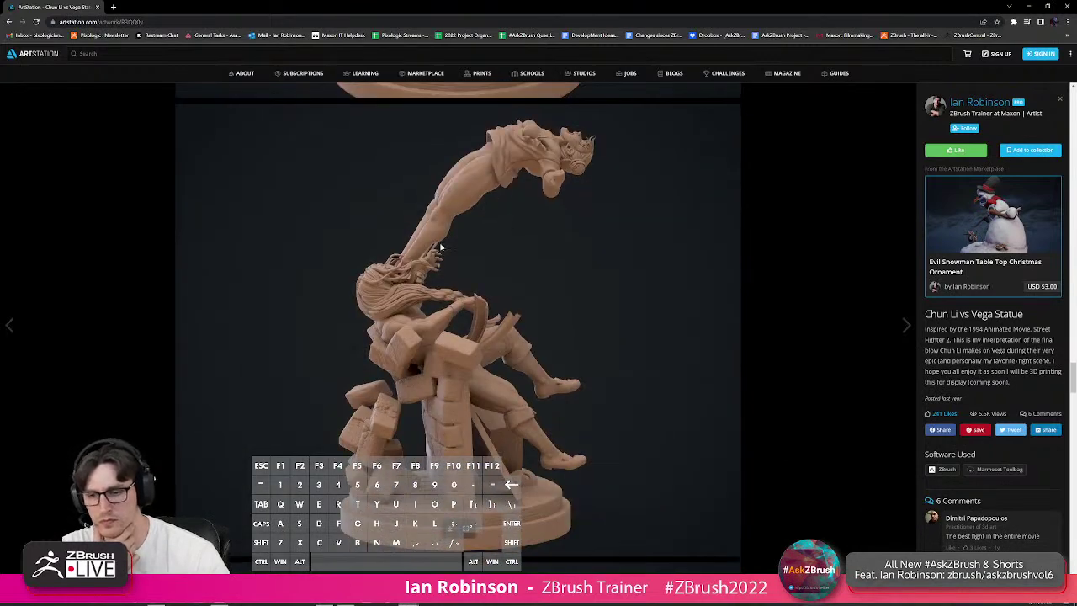
scroll(459, 248, "down", 10)
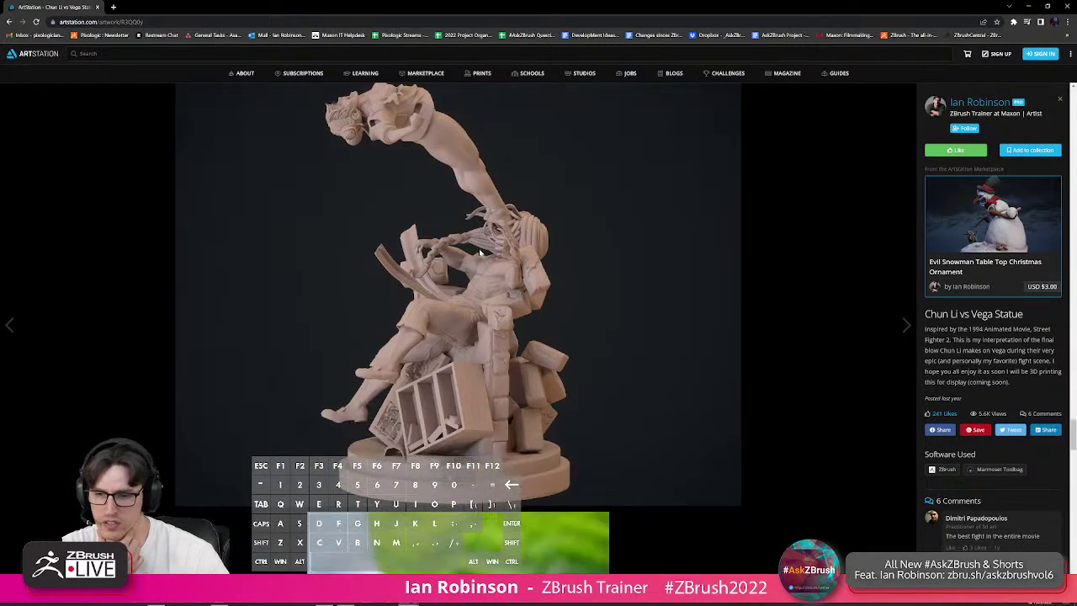
Look through the photographs of the 3D-printed Chun Li vs Vega Statue near the project's end.
scroll(480, 250, "down", 3)
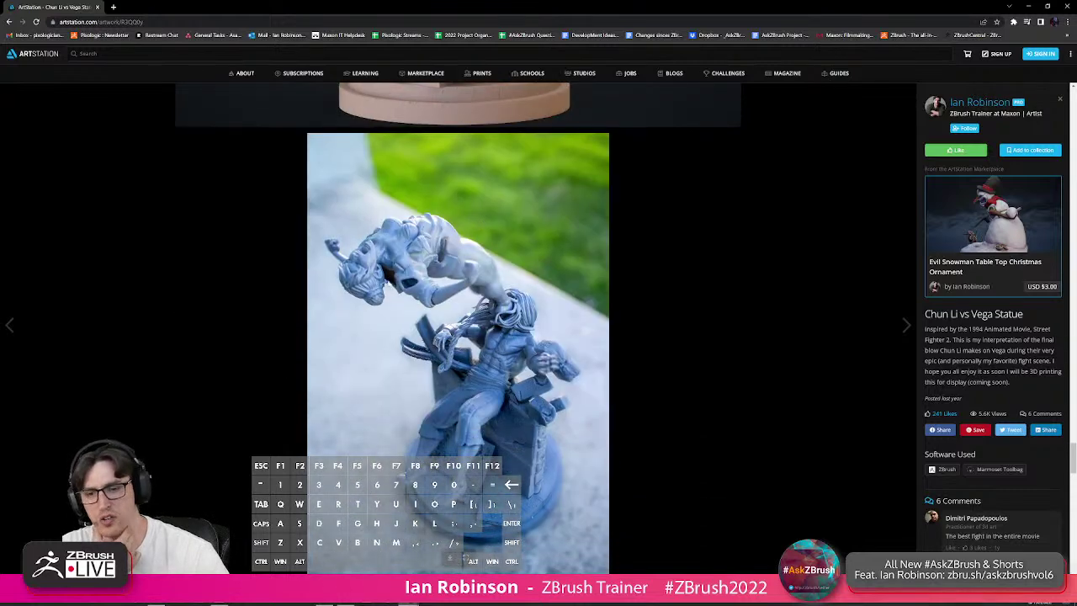
scroll(470, 270, "down", 3)
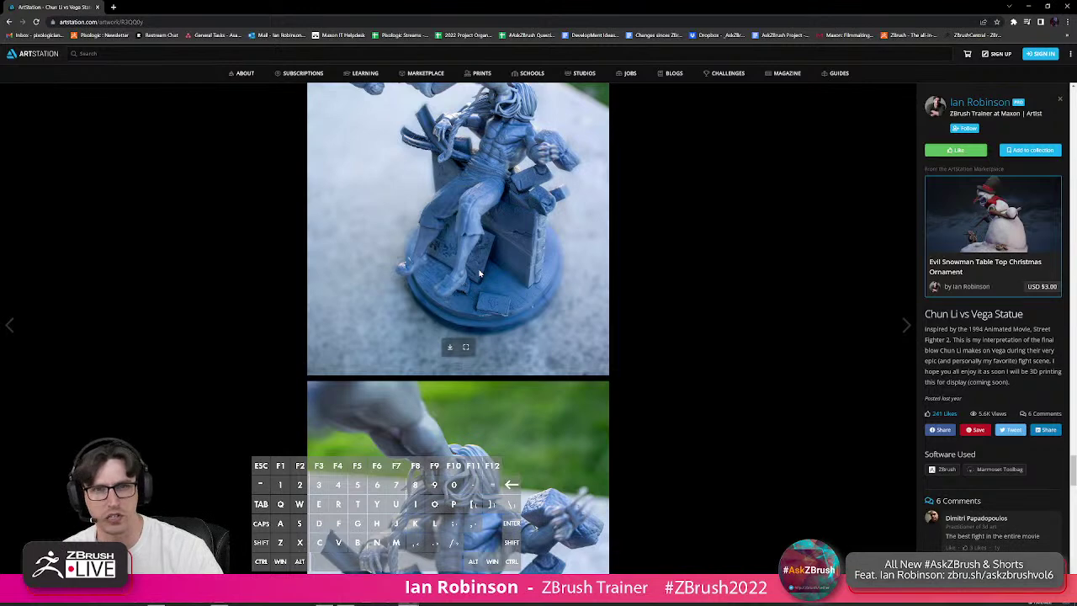
scroll(493, 282, "down", 3)
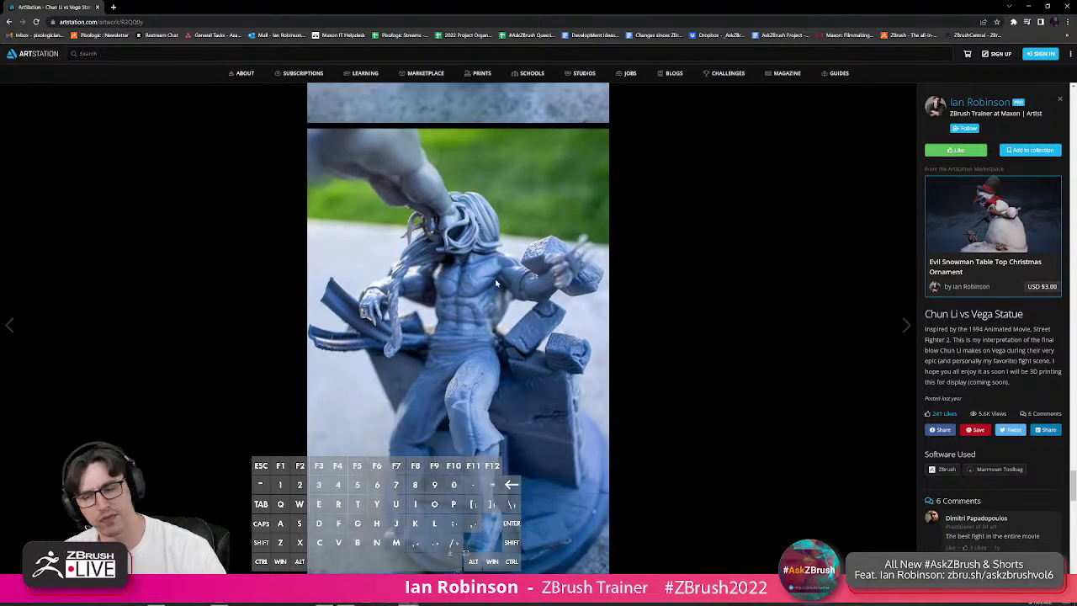
scroll(497, 283, "down", 5)
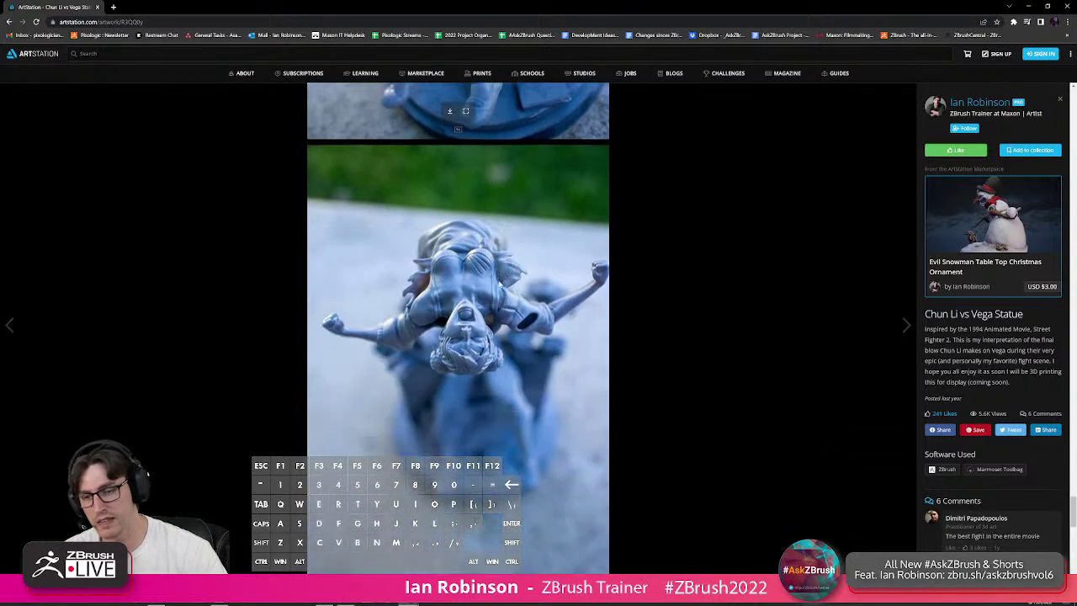
scroll(498, 282, "down", 6)
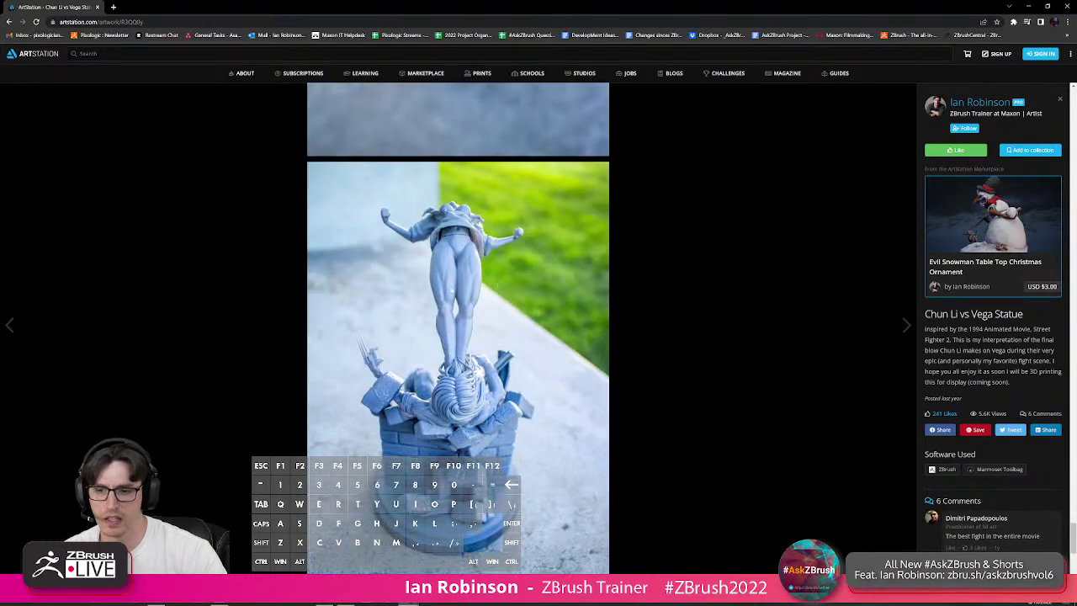
scroll(429, 274, "down", 8)
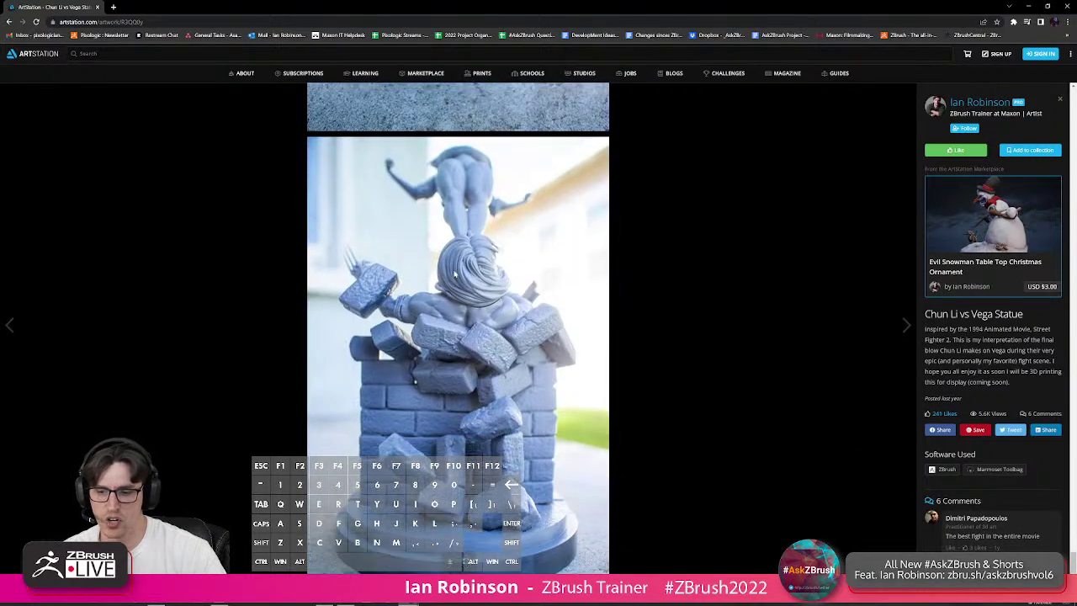
scroll(457, 274, "down", 8)
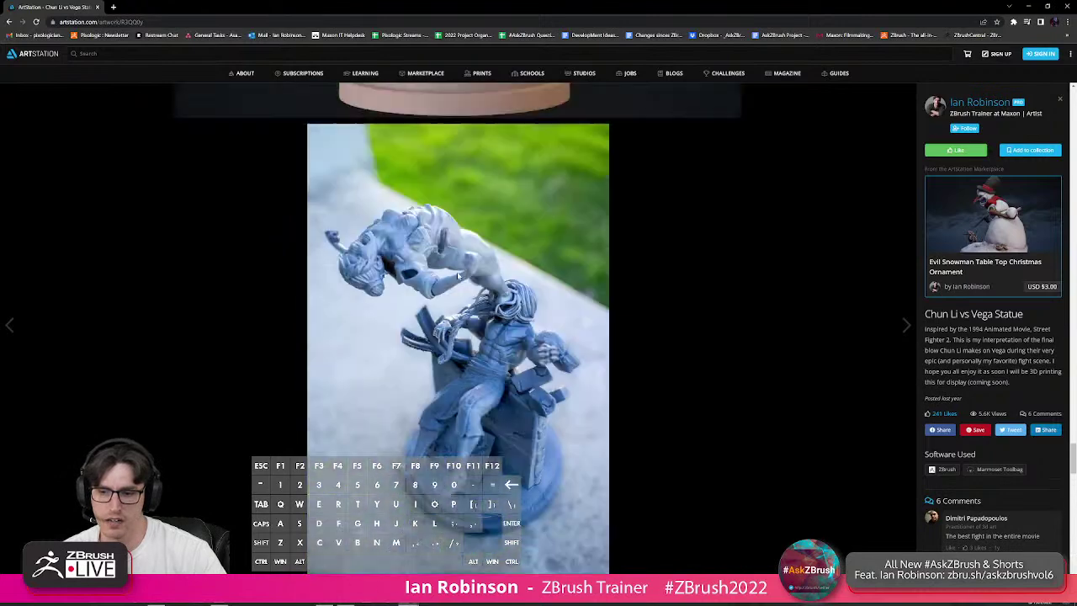
scroll(457, 274, "down", 10)
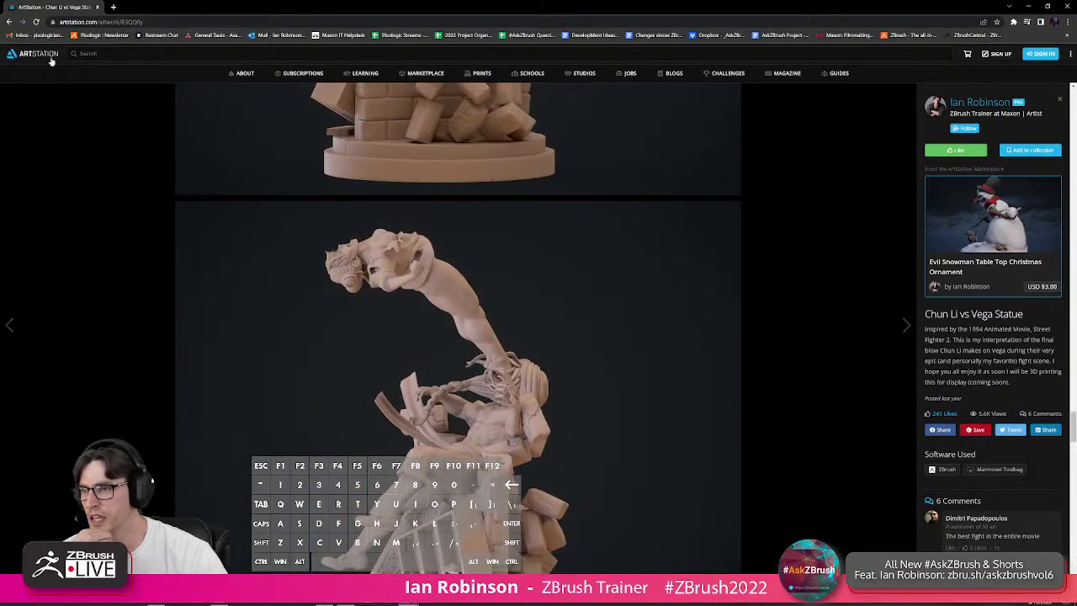
Return to the trainer's ArtStation portfolio and open the Darth Grogu (3D Printed Fan Art Sculpture) project.
left_click(10, 22)
scroll(439, 287, "down", 1)
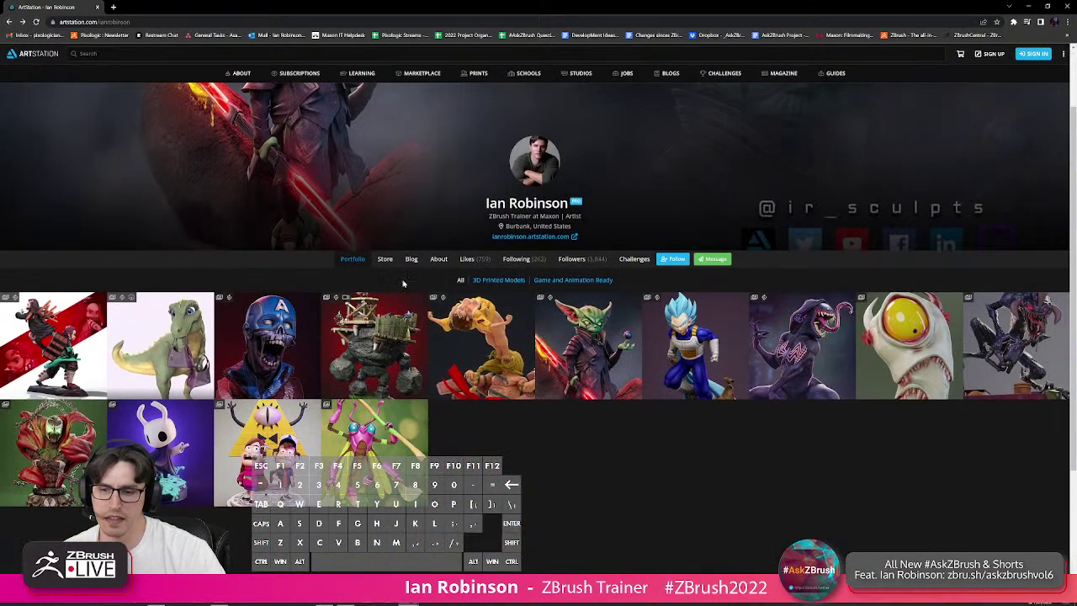
left_click(593, 324)
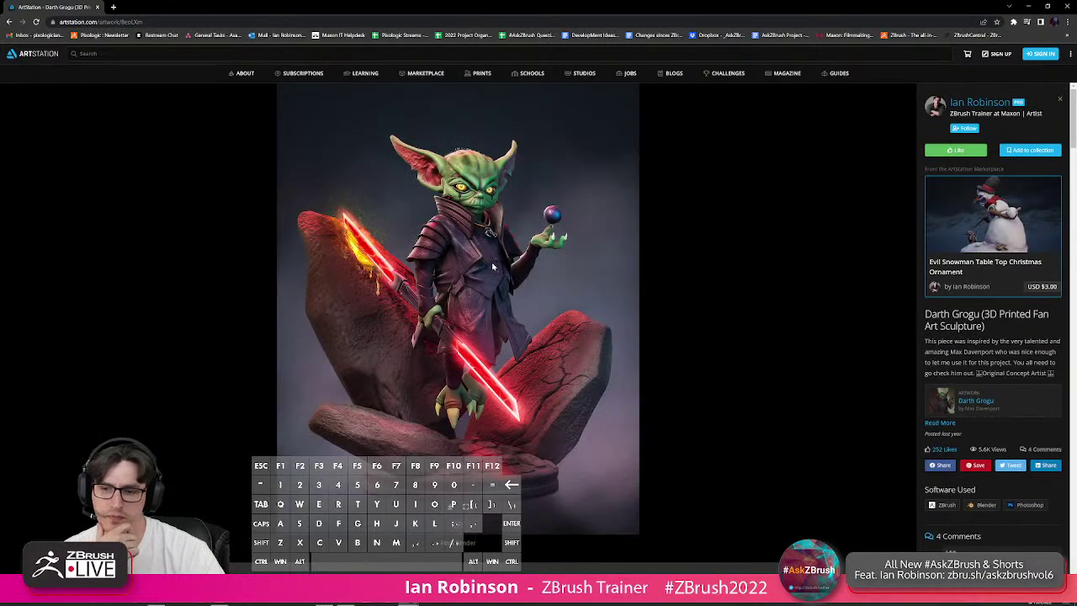
Examine the Darth Grogu sculpt turntable, the video of its separated print parts and the photographs of the printed statue.
scroll(459, 246, "down", 5)
scroll(459, 246, "down", 3)
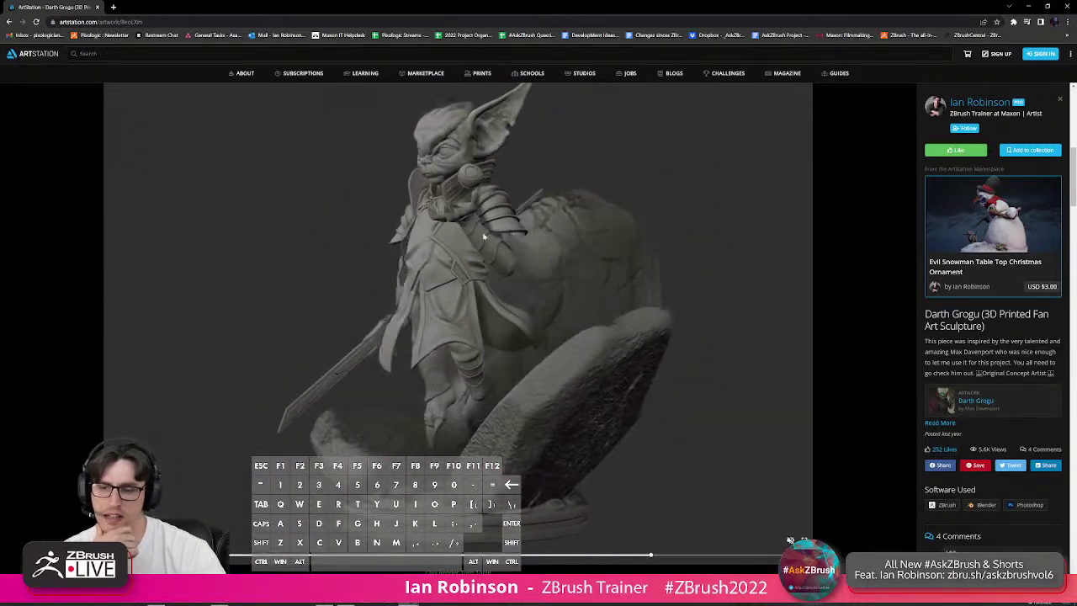
scroll(441, 261, "down", 5)
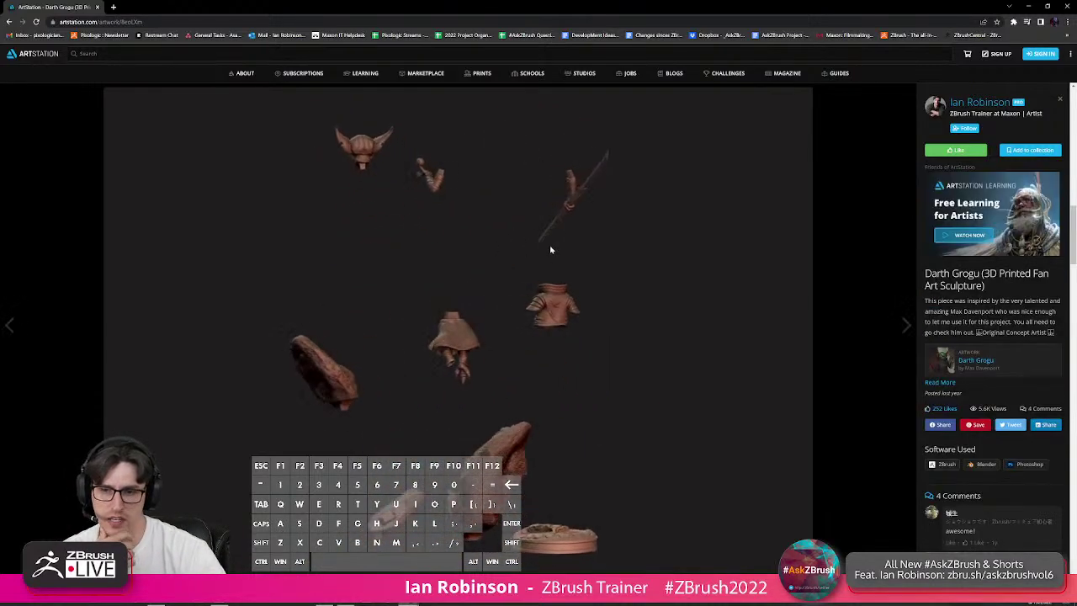
scroll(541, 244, "down", 3)
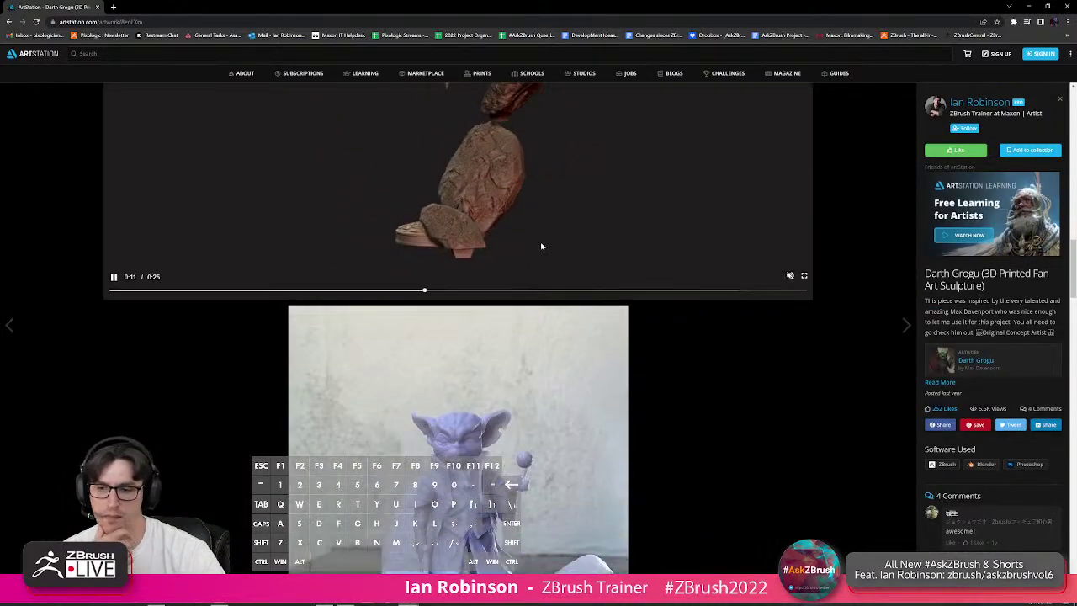
scroll(522, 236, "down", 4)
scroll(488, 222, "up", 2)
scroll(492, 239, "down", 4)
scroll(490, 237, "down", 1)
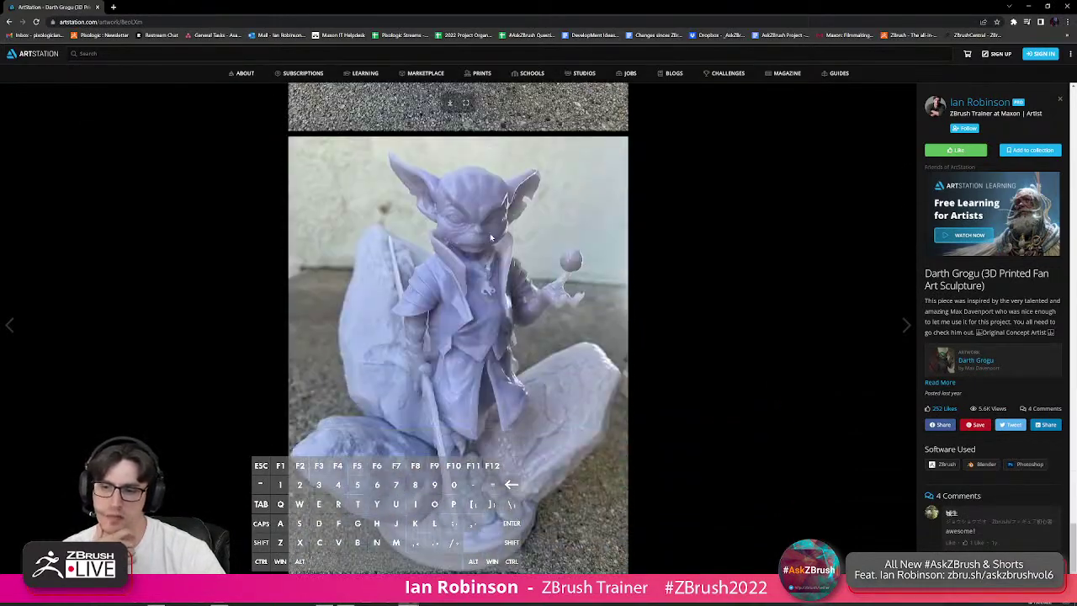
scroll(490, 233, "up", 2)
scroll(489, 240, "down", 6)
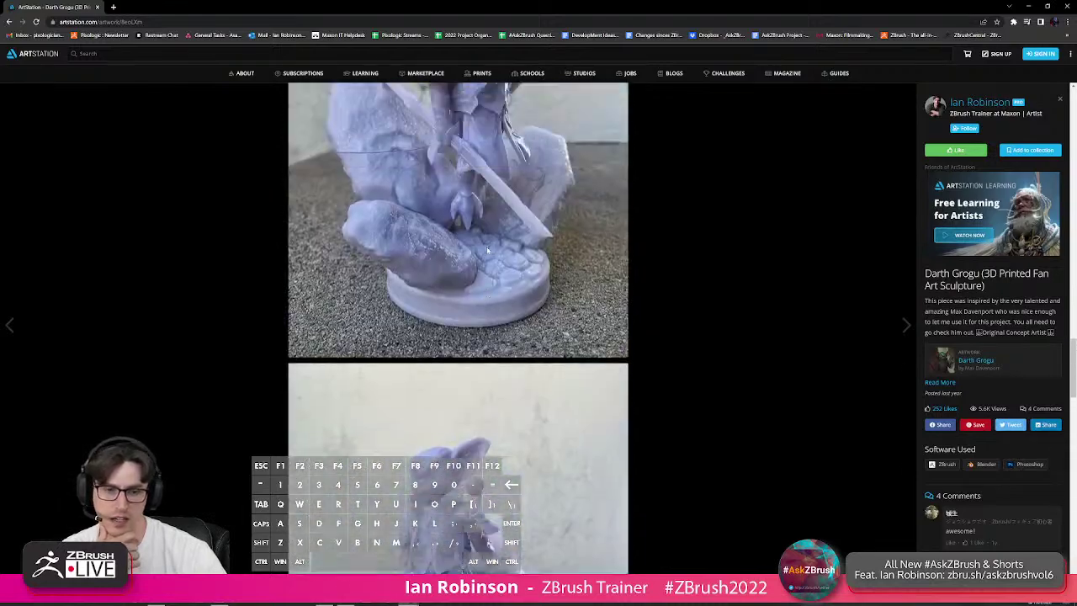
Go back to the main Darth Grogu render and open the linked original concept artwork.
scroll(487, 250, "up", 6)
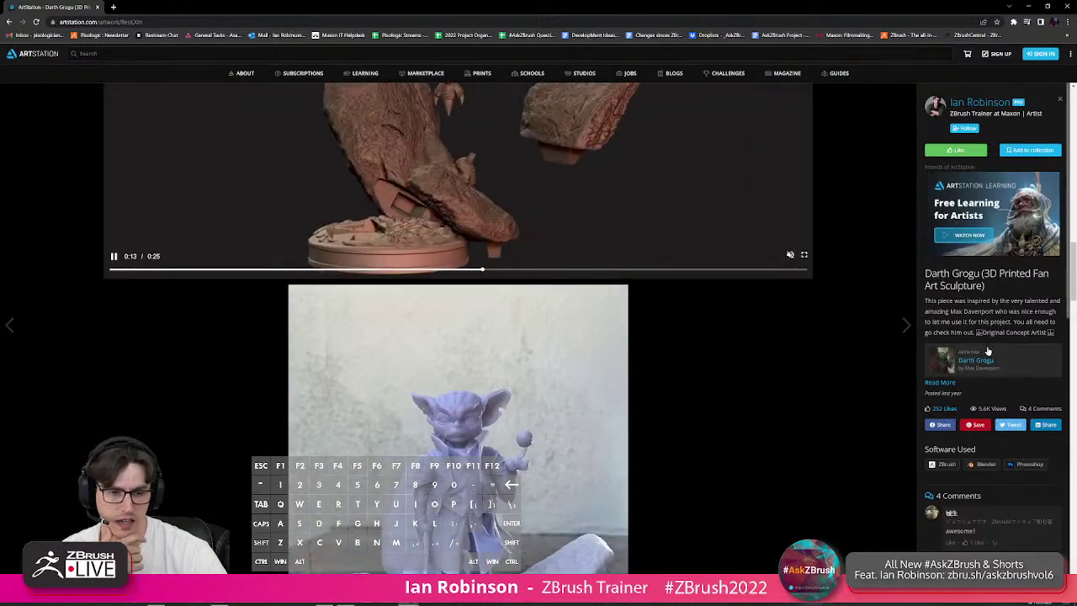
scroll(789, 311, "down", 10)
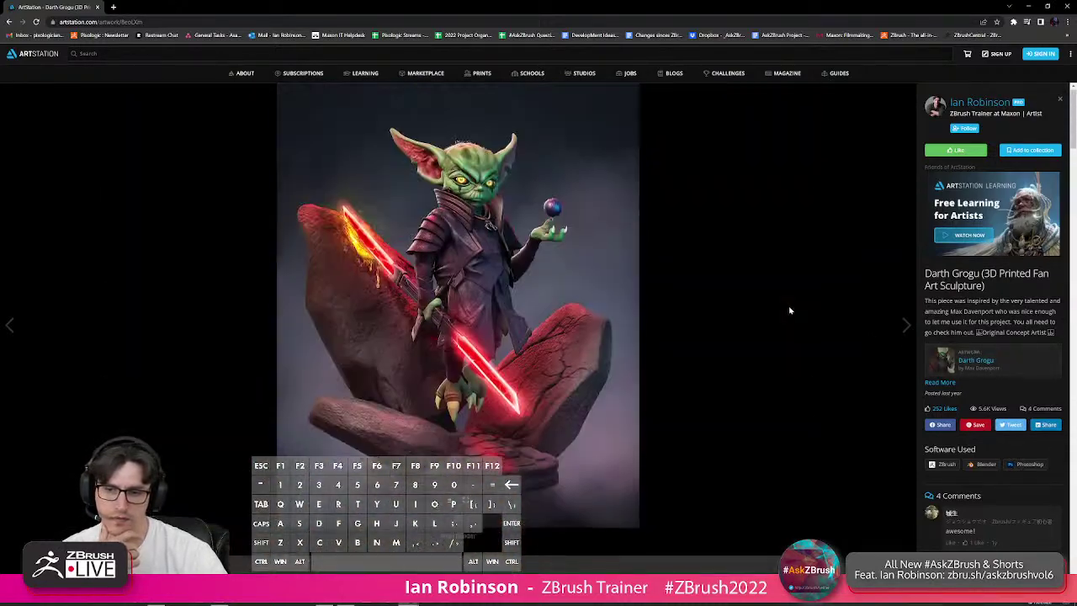
left_click(970, 361)
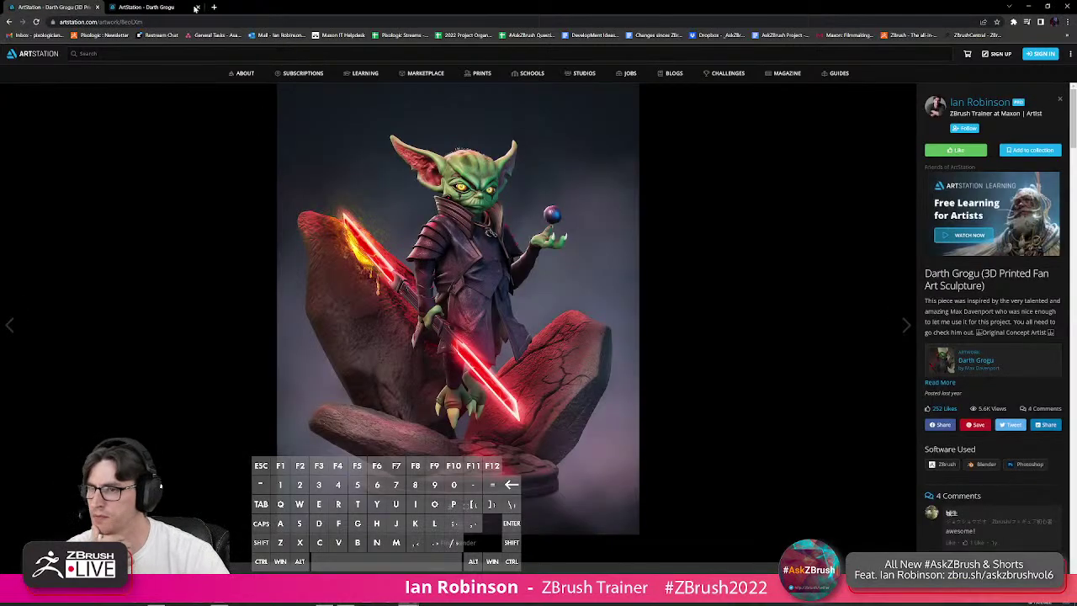
Close the concept artwork, return to the portfolio and look through the One Eyed Monster - Creature Box Fan Art project down to its concept art.
left_click(195, 7)
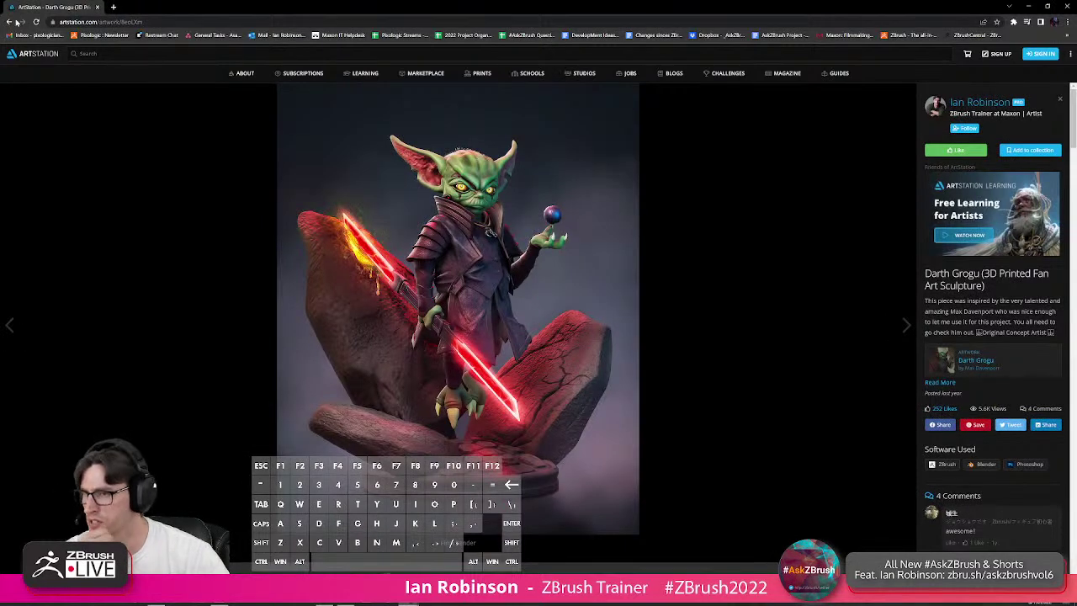
left_click(9, 22)
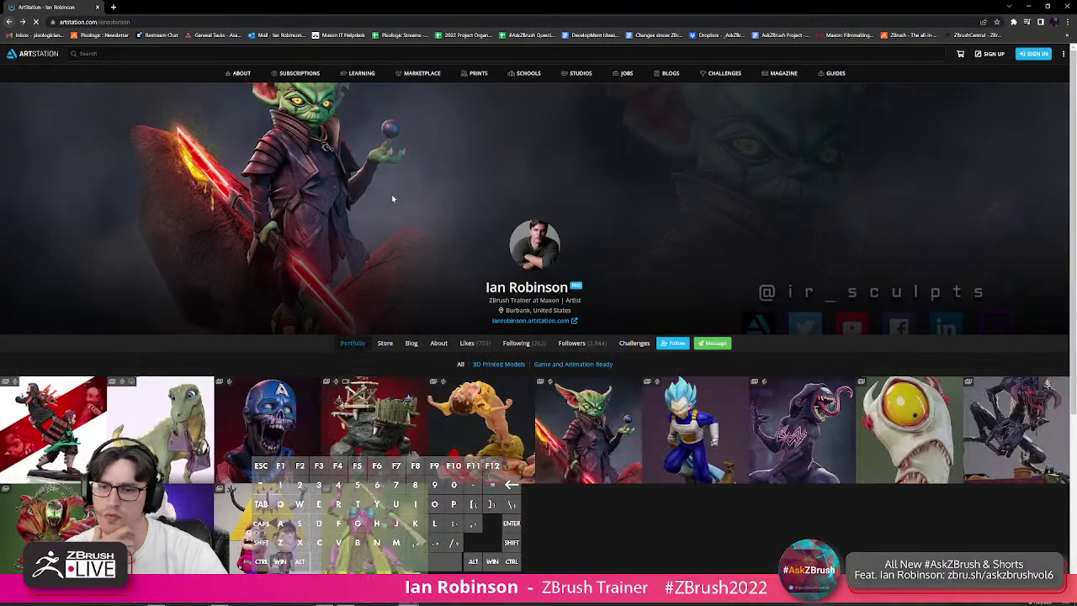
scroll(873, 242, "down", 3)
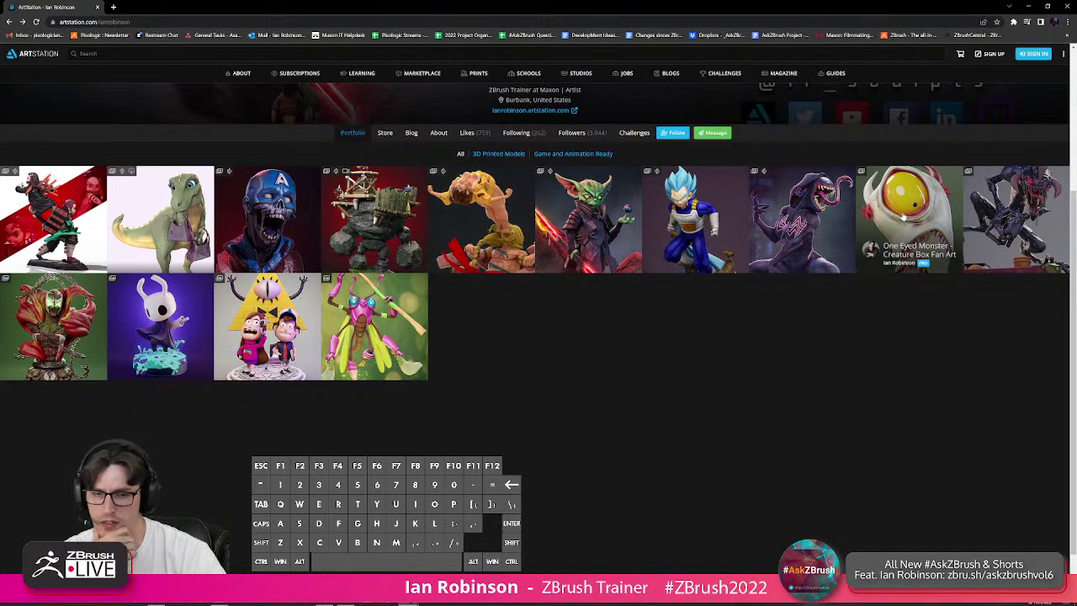
left_click(927, 198)
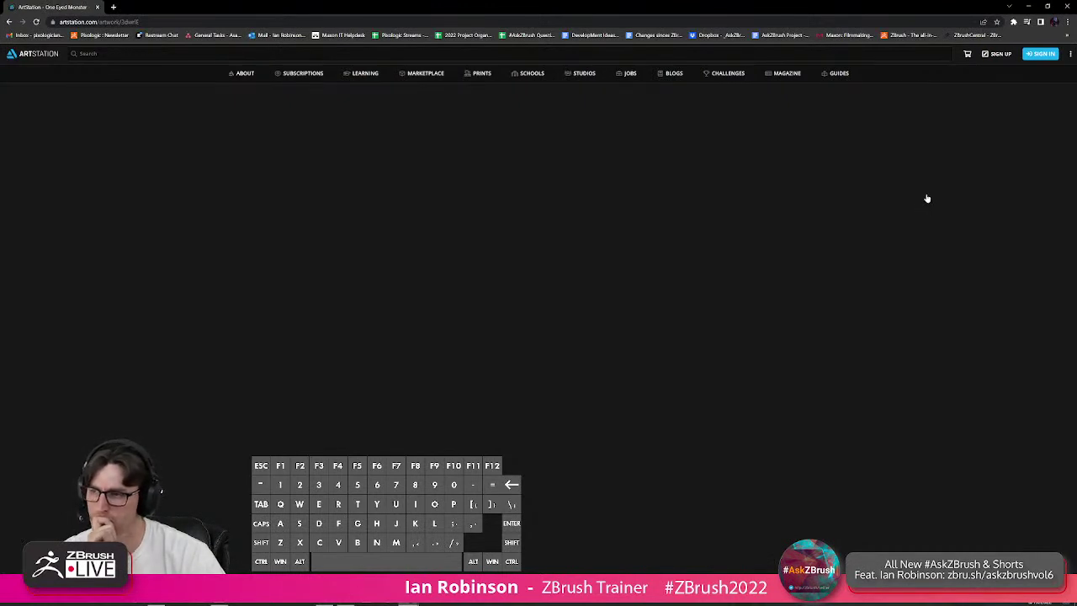
scroll(711, 240, "down", 5)
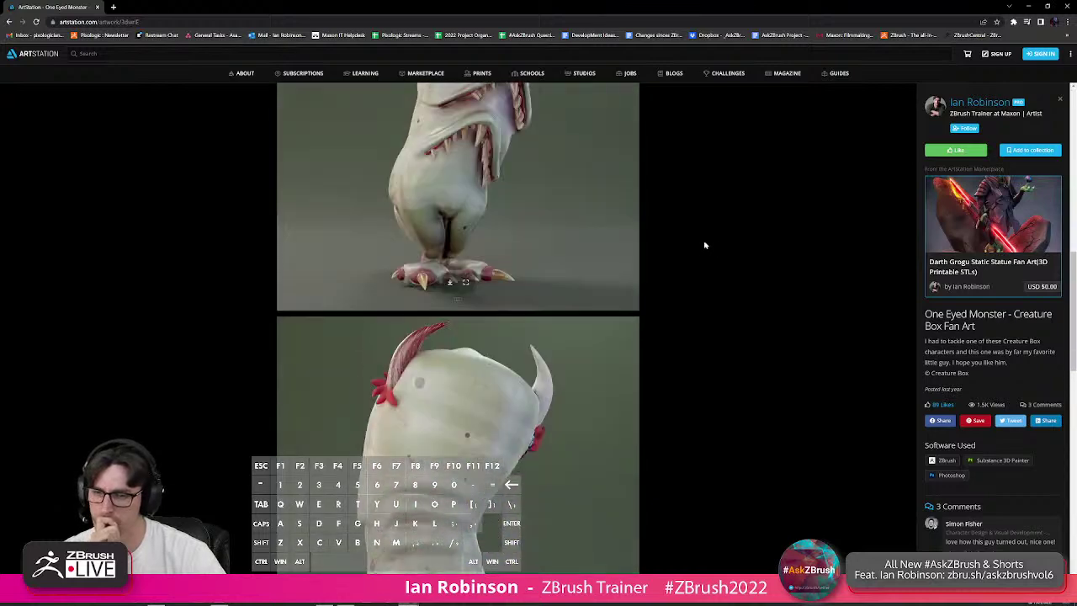
scroll(706, 245, "down", 15)
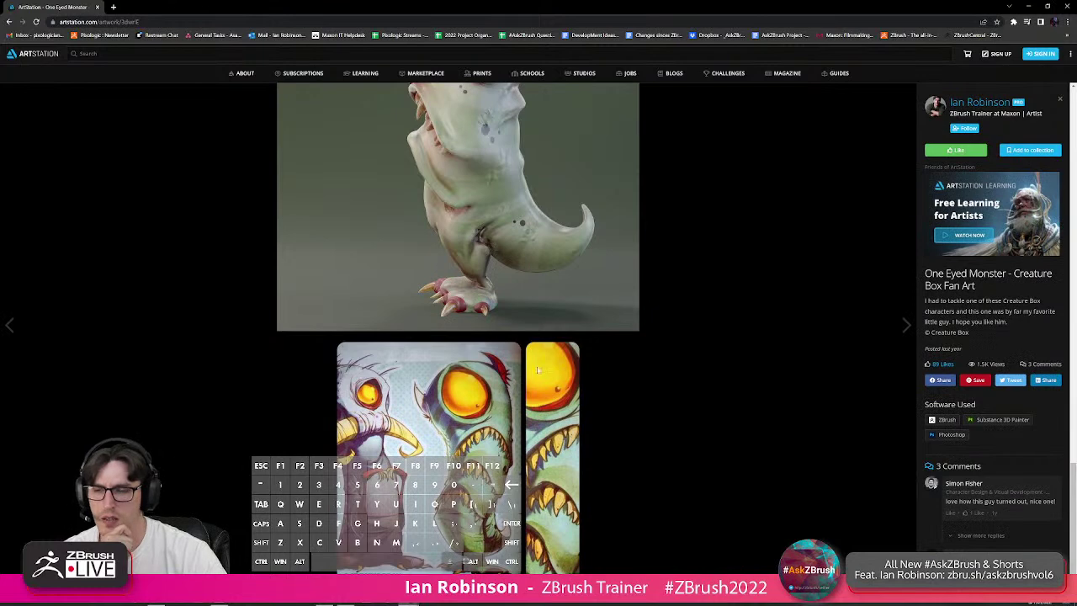
Go back to the portfolio, briefly open the Chun Li vs Vega project and return to the overview of all projects.
left_click(9, 21)
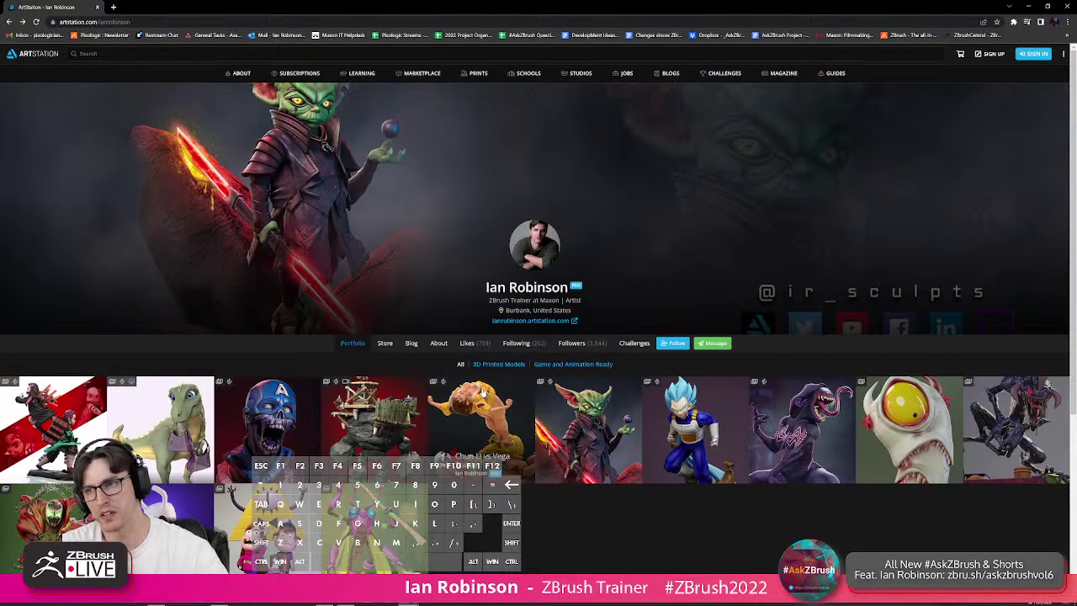
left_click(484, 392)
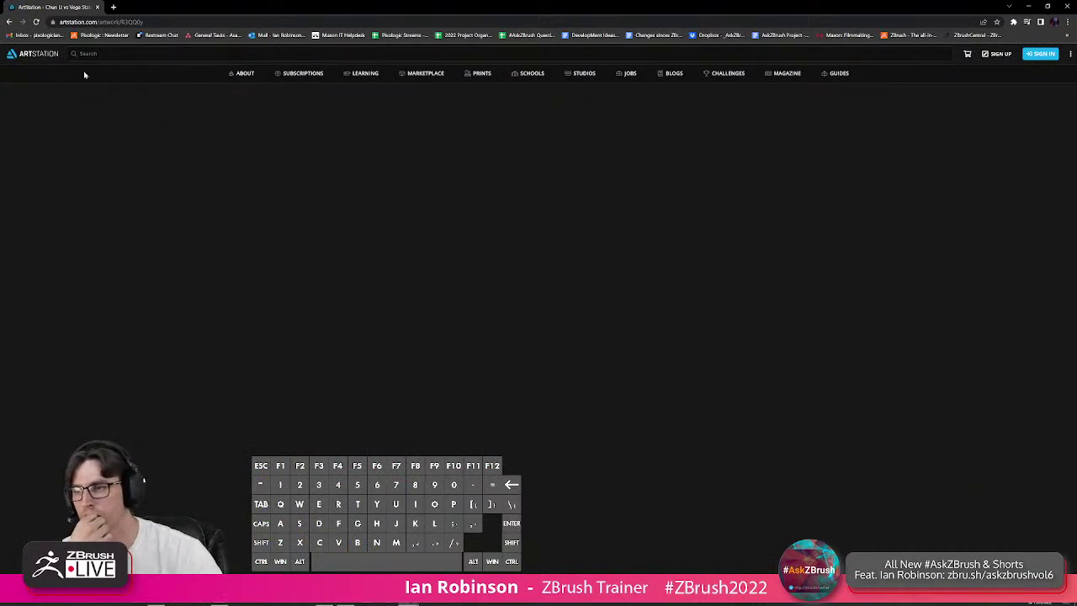
left_click(9, 21)
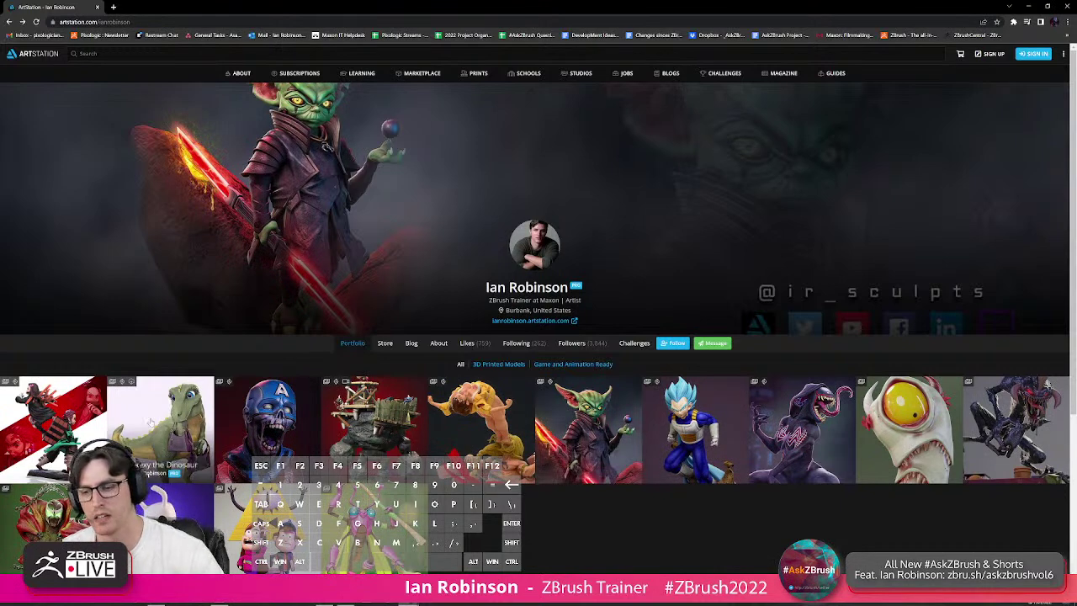
scroll(548, 523, "down", 1)
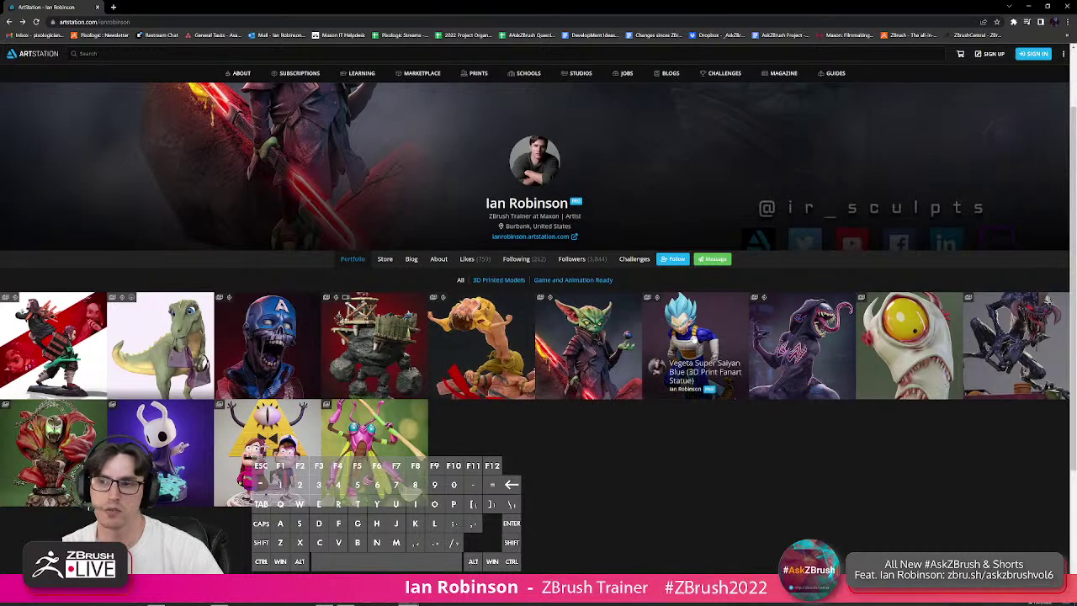
scroll(666, 308, "up", 1)
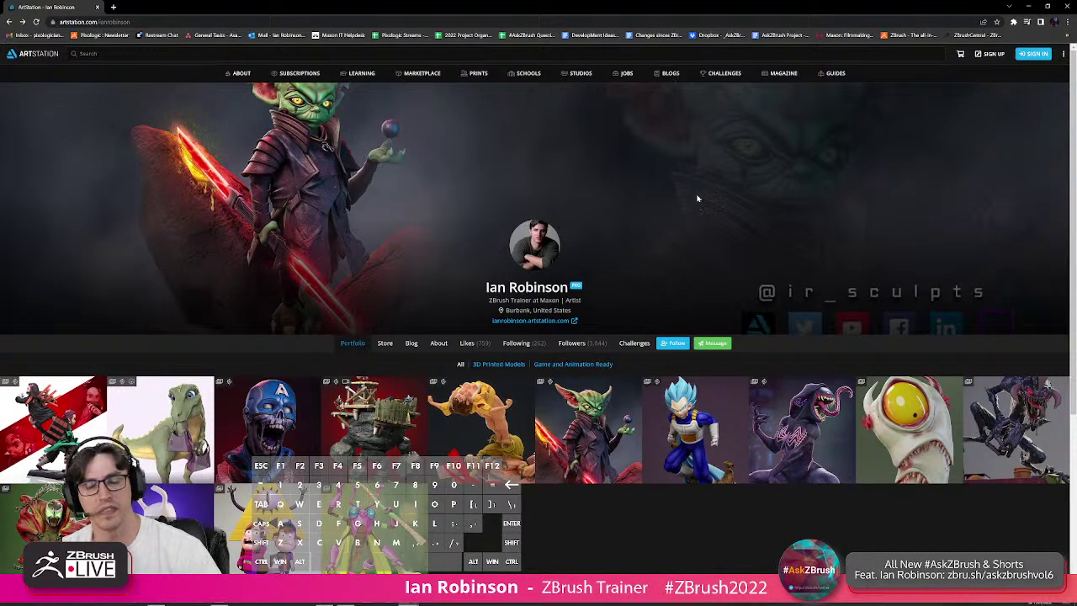
Switch back to ZBrush and make the Mouth_Flaps_Edit subtool active by picking the Demogorgon's upper mouth flap.
left_click(1028, 6)
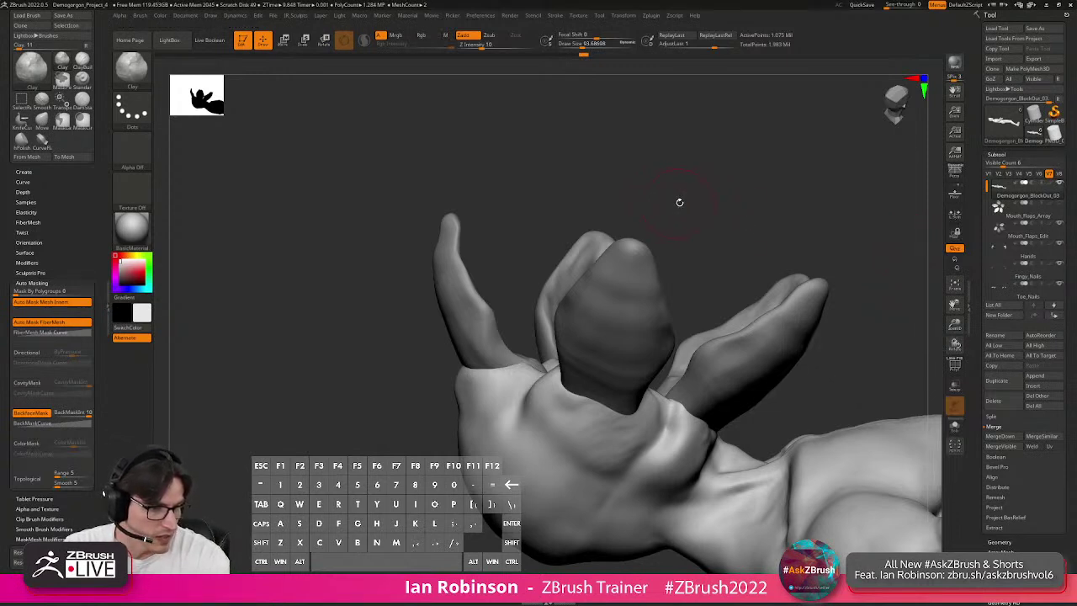
left_click_drag(725, 225, 693, 183)
left_click_drag(751, 266, 634, 257)
left_click(479, 288, "alt")
left_click(569, 271, "ctrl")
mouse_move(569, 271)
left_mouse_down()
mouse_move(576, 234)
mouse_move(600, 245)
left_mouse_up()
key("ctrl+shift")
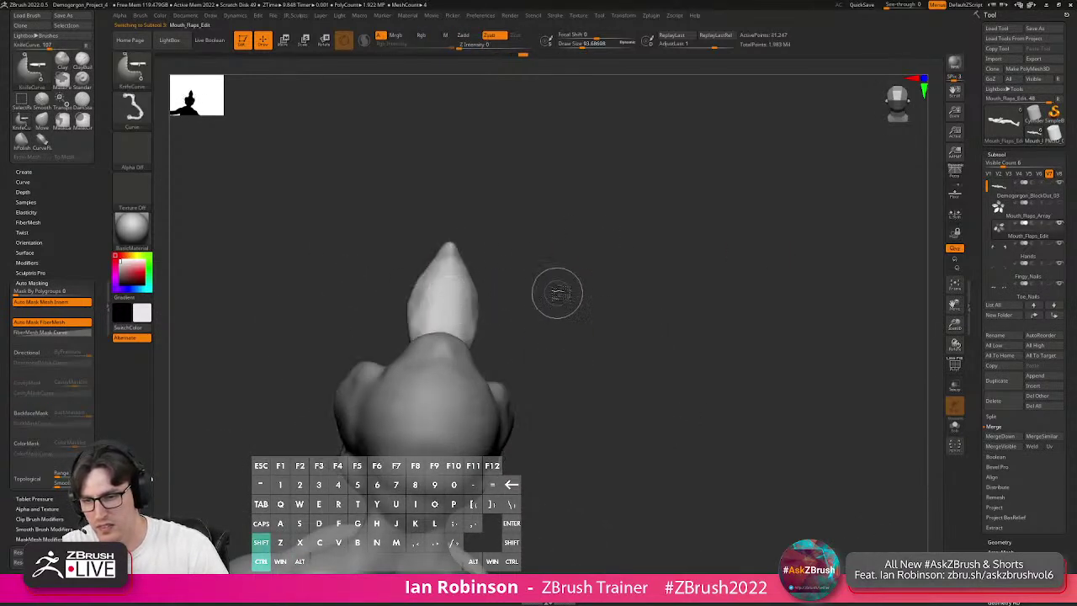
left_click(639, 283, "ctrl+shift")
left_click_drag(663, 284, 474, 244)
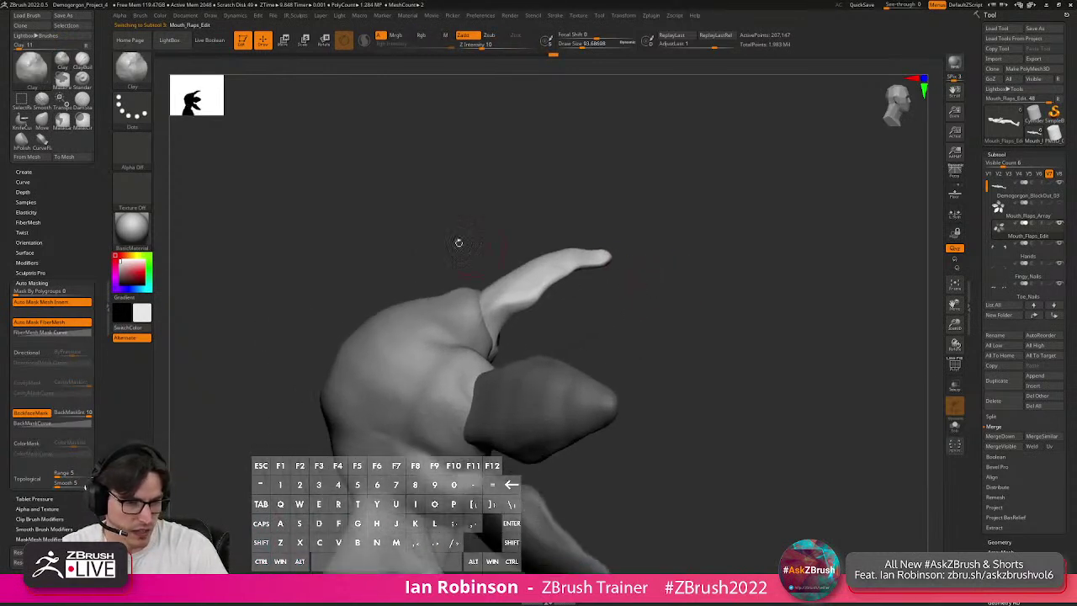
Set the move manipulator near the base of the upper mouth flap and reposition the flap against the head.
key("w")
left_click(539, 340, "alt")
left_click(508, 339, "alt")
left_click_drag(557, 350, 564, 330)
left_click_drag(560, 272, 585, 261)
key("q")
left_click_drag(596, 300, 668, 253)
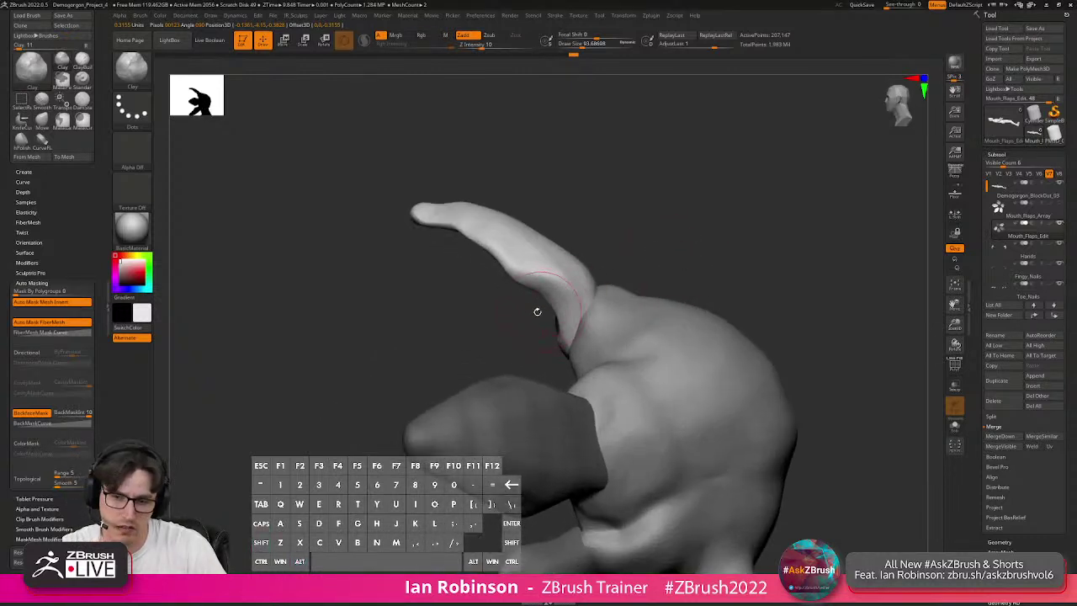
Try to bend the upper mouth flap with a transpose line laid from its tip to its base.
key("w")
key("q")
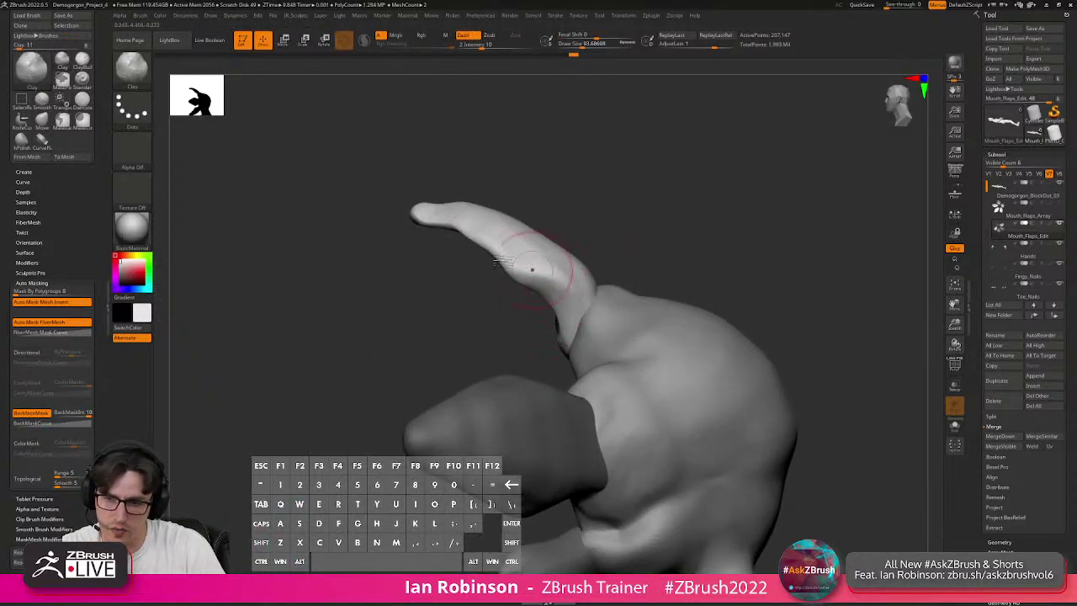
key("w")
key("y")
left_click_drag(439, 203, 586, 334)
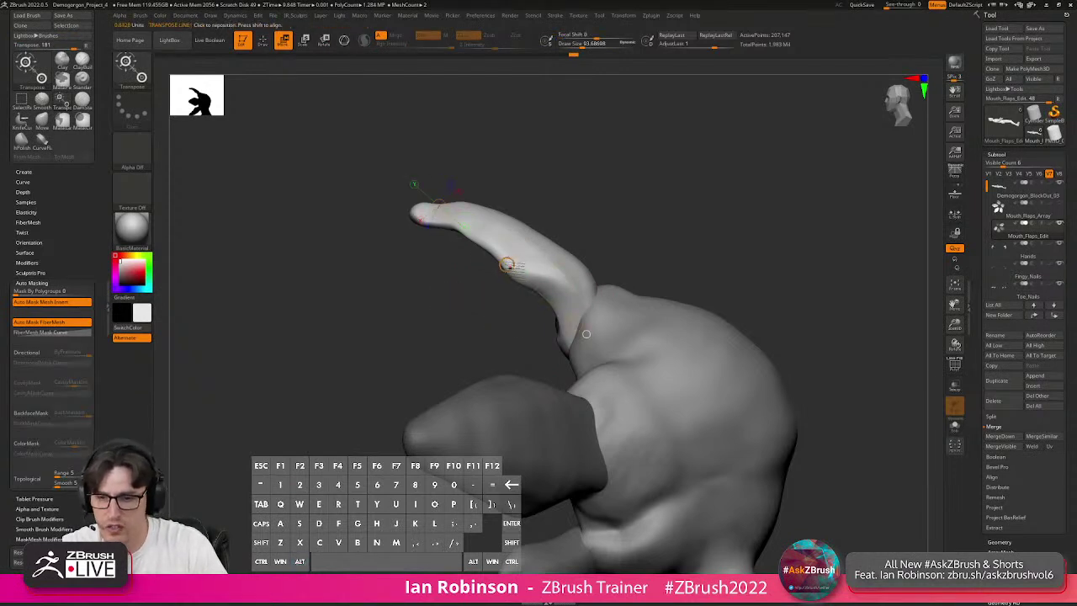
mouse_move(506, 266)
left_mouse_down("alt")
mouse_move(496, 270)
mouse_move(518, 263)
mouse_move(505, 278)
left_mouse_up("alt")
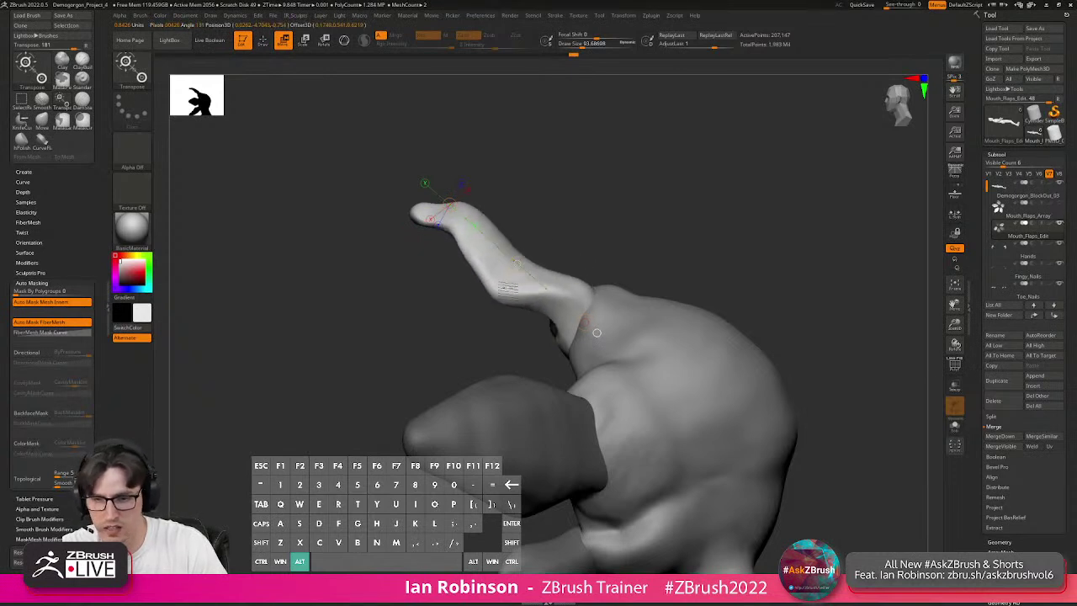
key("ctrl+z")
Reshape the base of the upper mouth flap where it meets the head, using the Move brush at a draw size of about 154.
key("q")
key("s")
mouse_move(576, 281)
left_mouse_down()
mouse_move(586, 297)
mouse_move(562, 291)
mouse_move(546, 302)
mouse_move(608, 271)
left_mouse_up()
key("b")
key("m")
key("v")
key("s")
key("ctrl+z")
mouse_move(510, 301)
left_mouse_down()
mouse_move(583, 314)
mouse_move(539, 328)
mouse_move(495, 311)
left_mouse_up()
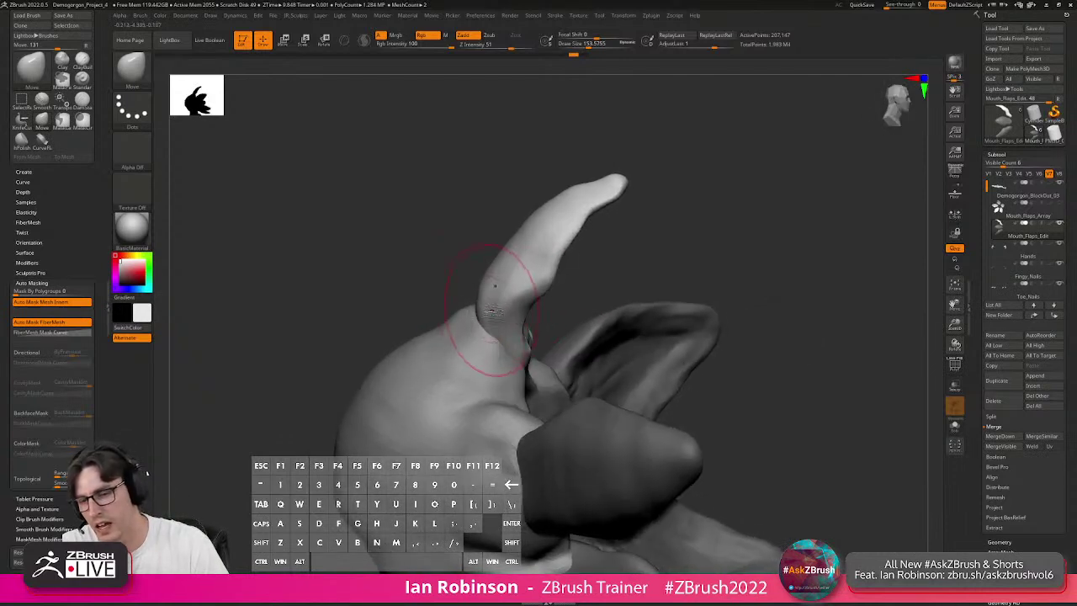
mouse_move(488, 308)
right_mouse_down()
mouse_move(514, 309)
mouse_move(505, 295)
right_mouse_up()
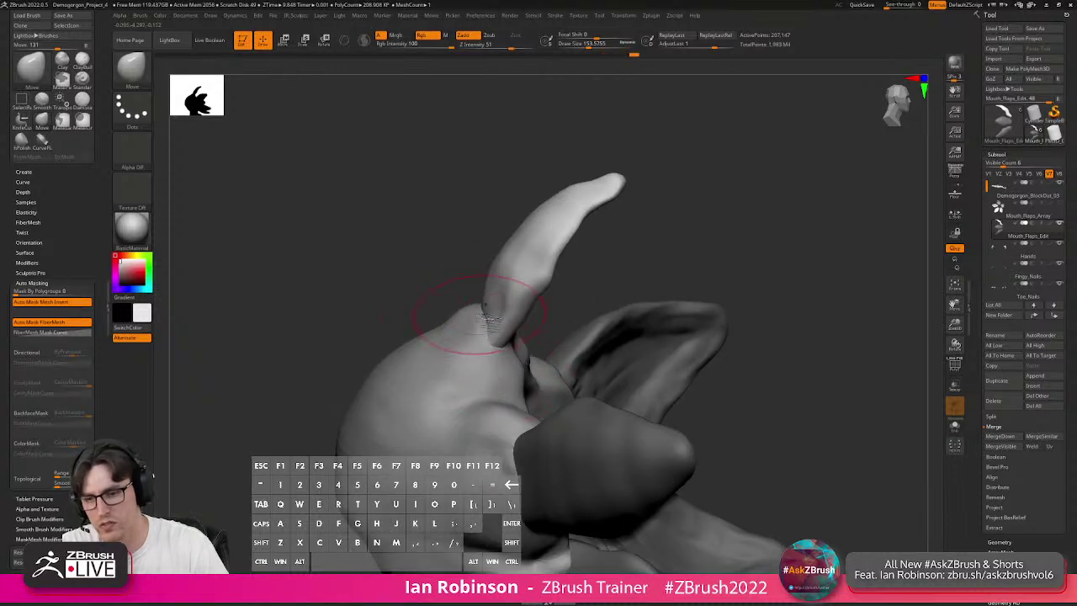
Set the draw size to about 108 and reshape the base of the top mouth flap with the Move brush.
right_click_drag(484, 316, 481, 277)
mouse_move(570, 284)
right_mouse_down()
mouse_move(539, 324)
mouse_move(589, 306)
mouse_move(530, 344)
right_mouse_up()
key("s")
left_click_drag(533, 344, 555, 320)
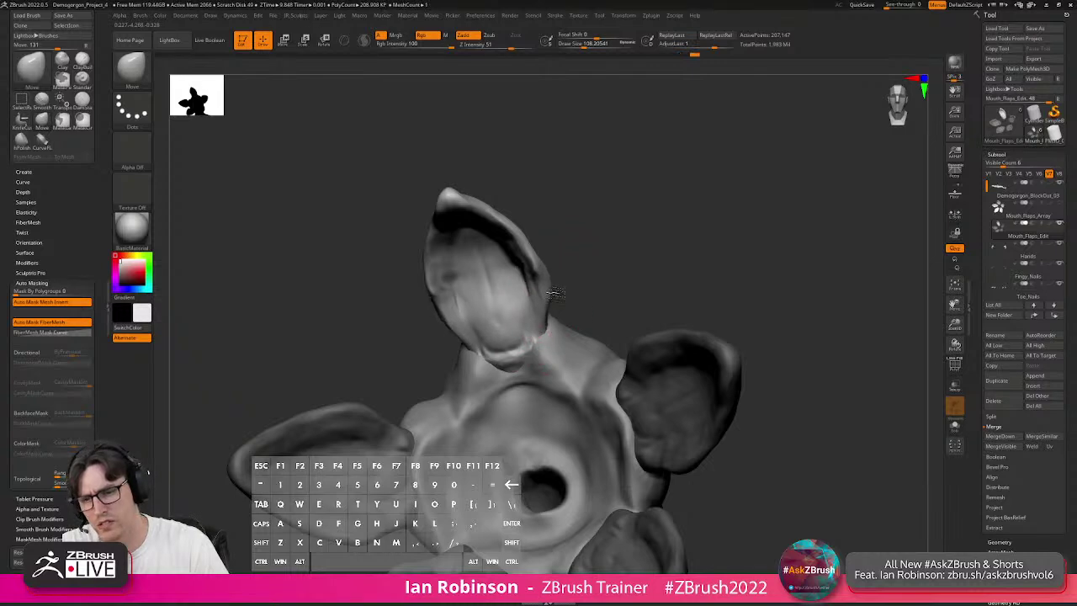
Mask all mouth flaps except the upper side pair and adjust where that pair meets the head.
mouse_move(575, 265)
right_mouse_down()
mouse_move(599, 243)
mouse_move(548, 265)
mouse_move(602, 244)
mouse_move(574, 260)
mouse_move(618, 300)
mouse_move(505, 406)
mouse_move(616, 300)
mouse_move(685, 252)
mouse_move(615, 385)
mouse_move(660, 354)
mouse_move(505, 291)
mouse_move(501, 299)
mouse_move(520, 309)
right_mouse_up()
key("ctrl+shift")
left_click(684, 334, "ctrl+shift")
left_click(703, 337, "ctrl")
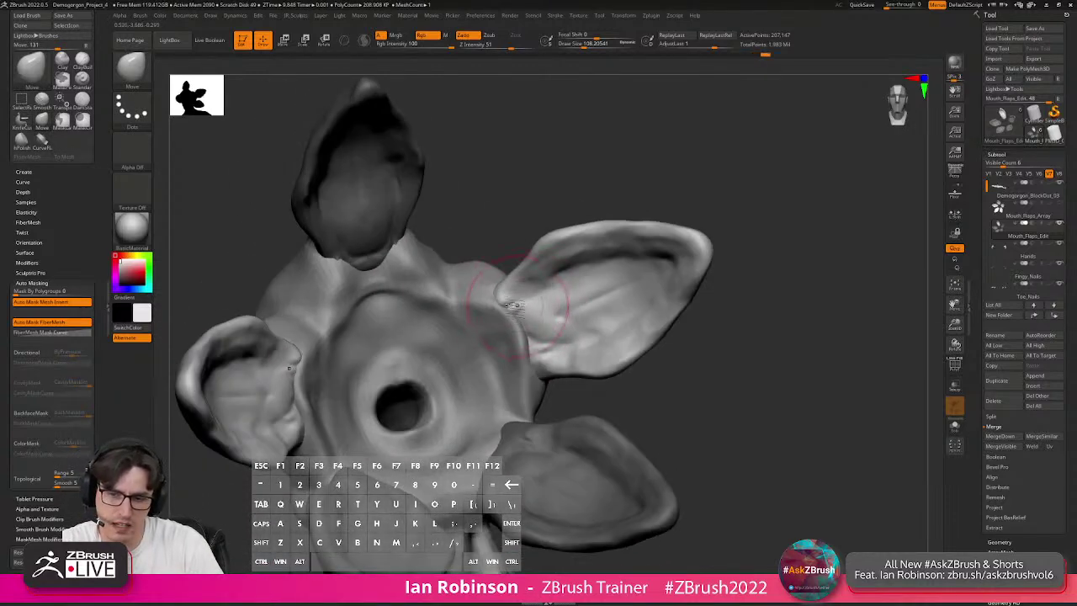
right_click_drag(518, 329, 538, 366)
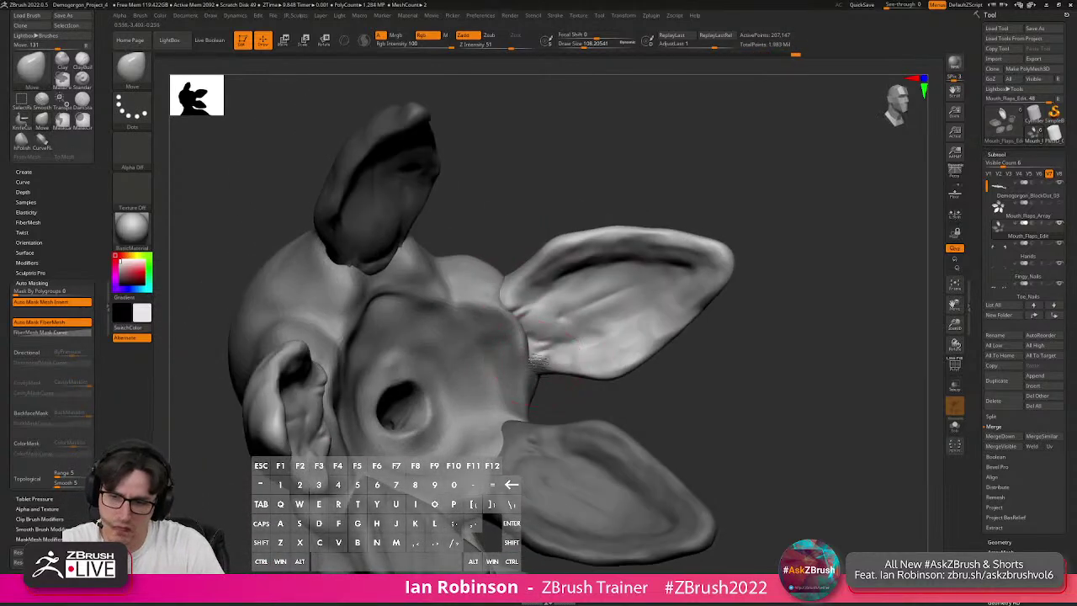
right_click_drag(623, 357, 600, 343, "ctrl")
mouse_move(718, 302)
right_mouse_down("shift")
mouse_move(761, 314)
mouse_move(712, 304)
mouse_move(583, 372)
right_mouse_up("shift")
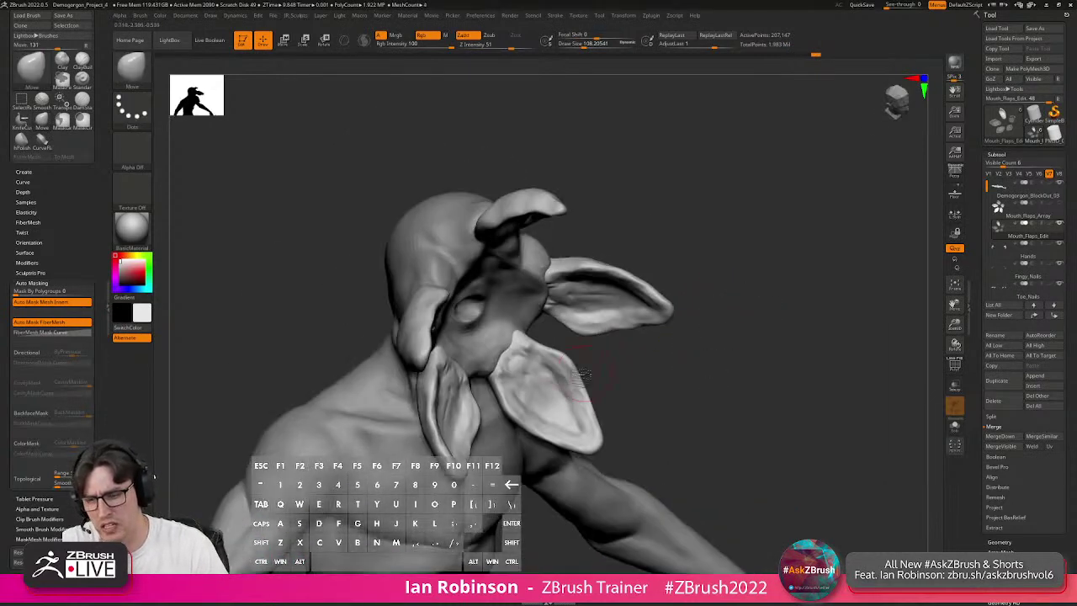
Change the mask so only the lower pair of mouth flaps stays unmasked.
left_click(574, 378, "ctrl+shift")
left_click(625, 379, "ctrl")
left_click(648, 378, "ctrl+shift")
left_click(657, 378, "ctrl")
Place the transform gizmo near the base of the lower flaps and adjust the pair's placement.
mouse_move(680, 380)
right_mouse_down()
mouse_move(672, 361)
mouse_move(455, 341)
right_mouse_up()
key("w")
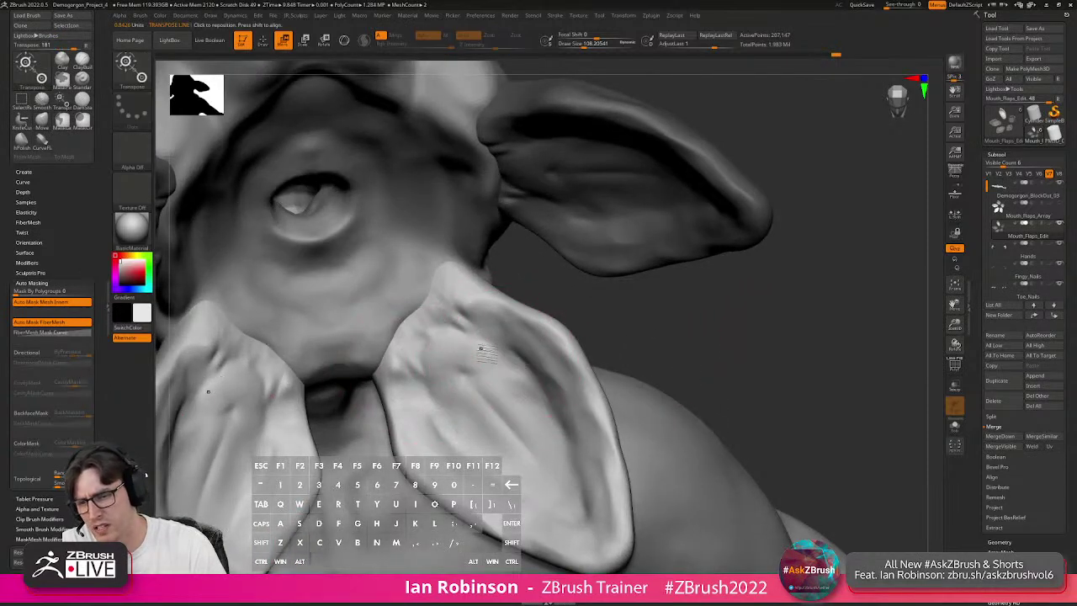
left_click_drag(446, 345, 447, 347)
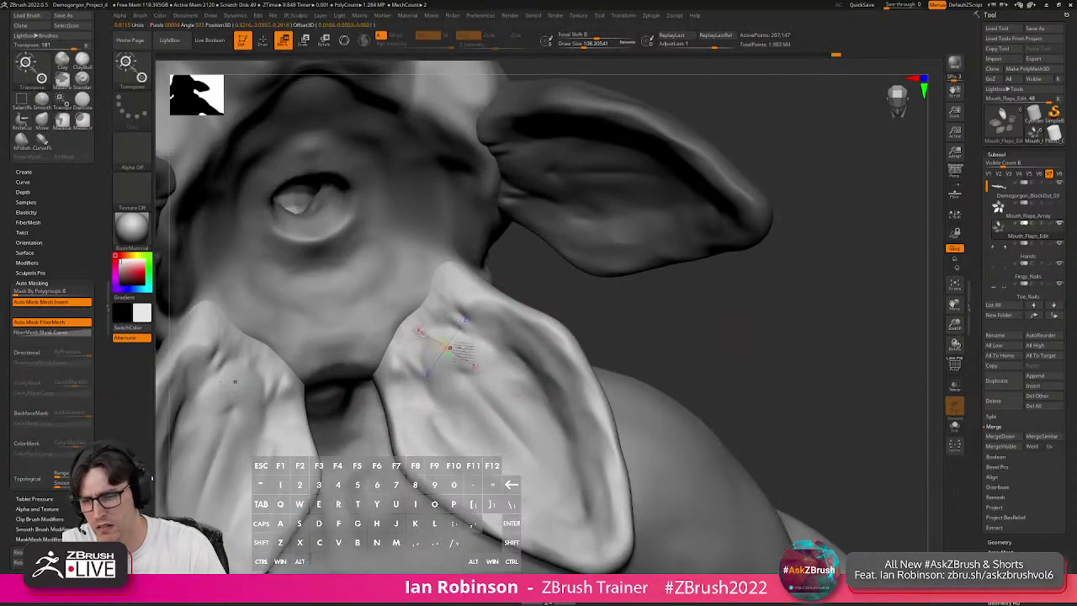
key("y")
right_click_drag(467, 358, 432, 319)
mouse_move(446, 352)
left_mouse_down("alt")
mouse_move(460, 387)
mouse_move(451, 389)
mouse_move(459, 353)
mouse_move(442, 349)
left_mouse_up("alt")
key("q")
right_click_drag(611, 337, 531, 382)
key("w")
key("q")
Set the draw size to about 163 and reshape the lower flaps around the jaw with the Move brush.
key("s")
left_click_drag(521, 377, 529, 376)
mouse_move(529, 376)
right_mouse_down("ctrl")
mouse_move(542, 303)
mouse_move(599, 324)
right_mouse_up("ctrl")
mouse_move(471, 324)
right_mouse_down()
mouse_move(522, 354)
mouse_move(505, 303)
right_mouse_up()
mouse_move(446, 339)
right_mouse_down()
mouse_move(505, 320)
mouse_move(494, 353)
right_mouse_up()
Reduce the draw size to about 124 and refine the lower flaps' bases and outline from several angles.
key("s")
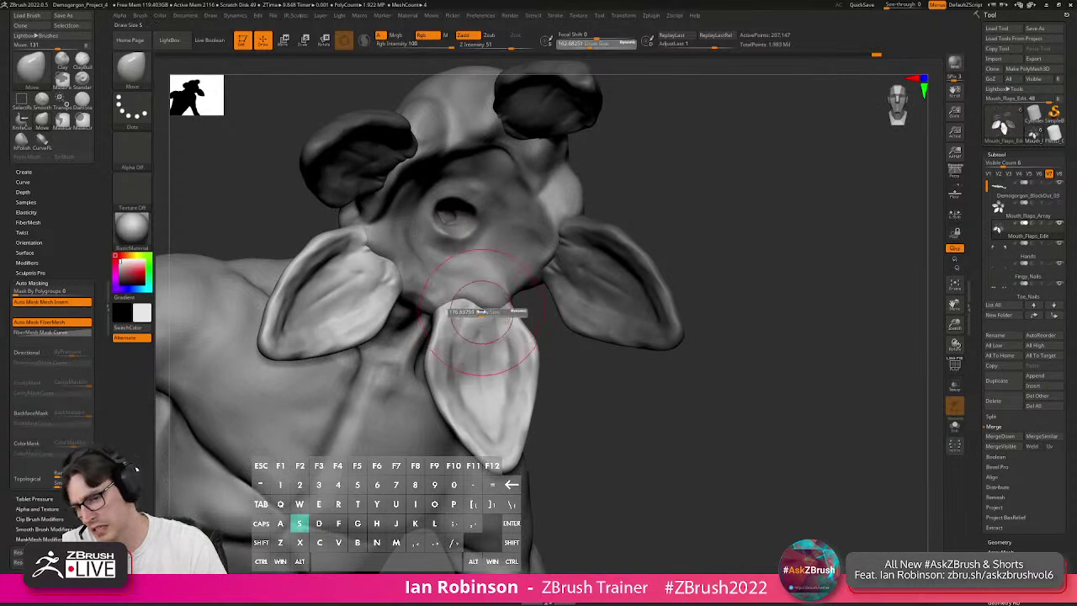
left_click_drag(481, 312, 476, 312)
mouse_move(481, 310)
right_mouse_down()
mouse_move(478, 288)
mouse_move(496, 341)
mouse_move(444, 330)
right_mouse_up()
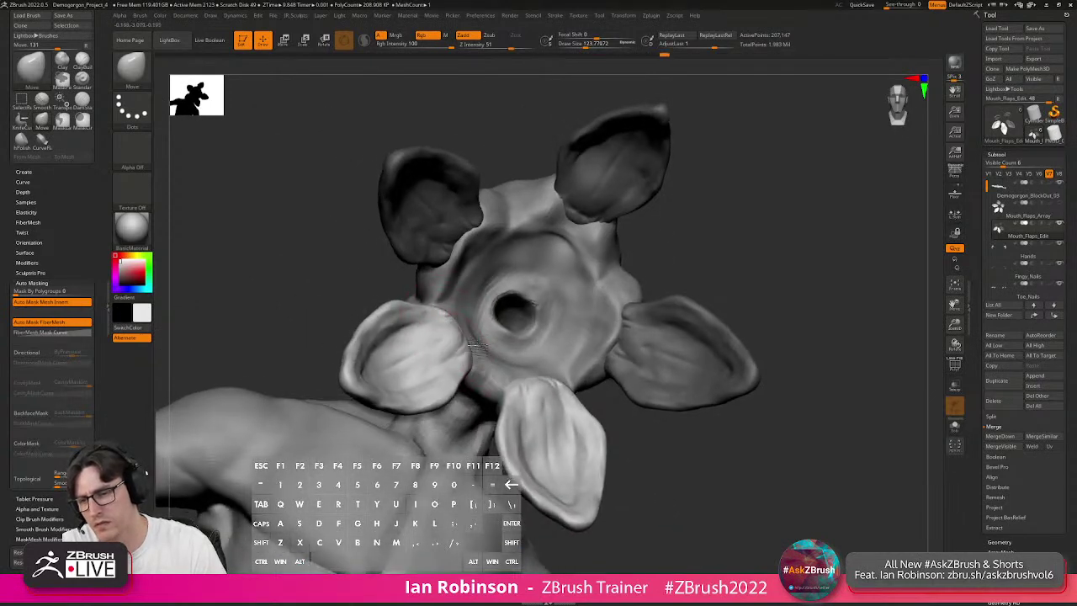
right_click_drag(474, 345, 516, 328)
right_click_drag(610, 336, 604, 339, "alt")
mouse_move(486, 335)
right_mouse_down()
mouse_move(602, 362)
mouse_move(504, 338)
right_mouse_up()
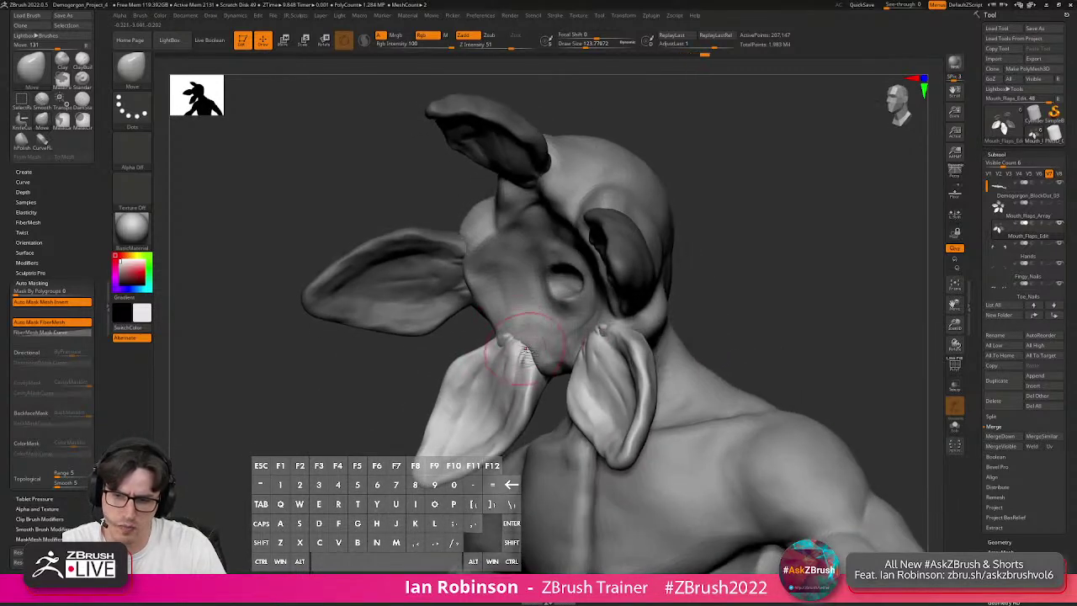
right_click_drag(528, 354, 532, 348)
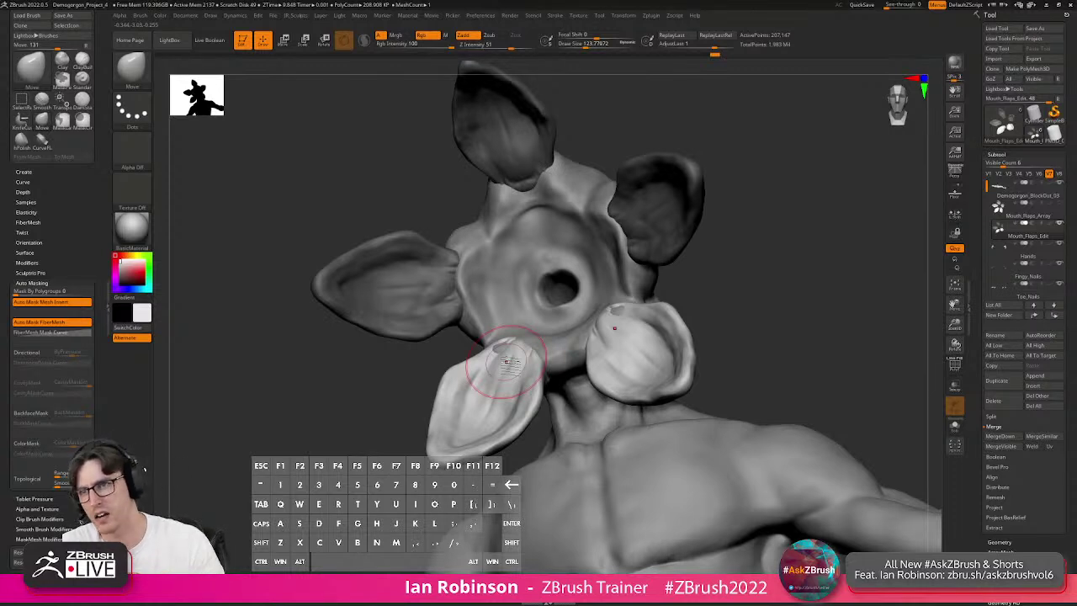
mouse_move(744, 290)
left_mouse_down()
mouse_move(733, 283)
mouse_move(644, 313)
mouse_move(631, 291)
mouse_move(649, 301)
mouse_move(631, 292)
left_mouse_up()
mouse_move(631, 292)
right_mouse_down()
mouse_move(637, 320)
mouse_move(644, 303)
mouse_move(627, 312)
right_mouse_up()
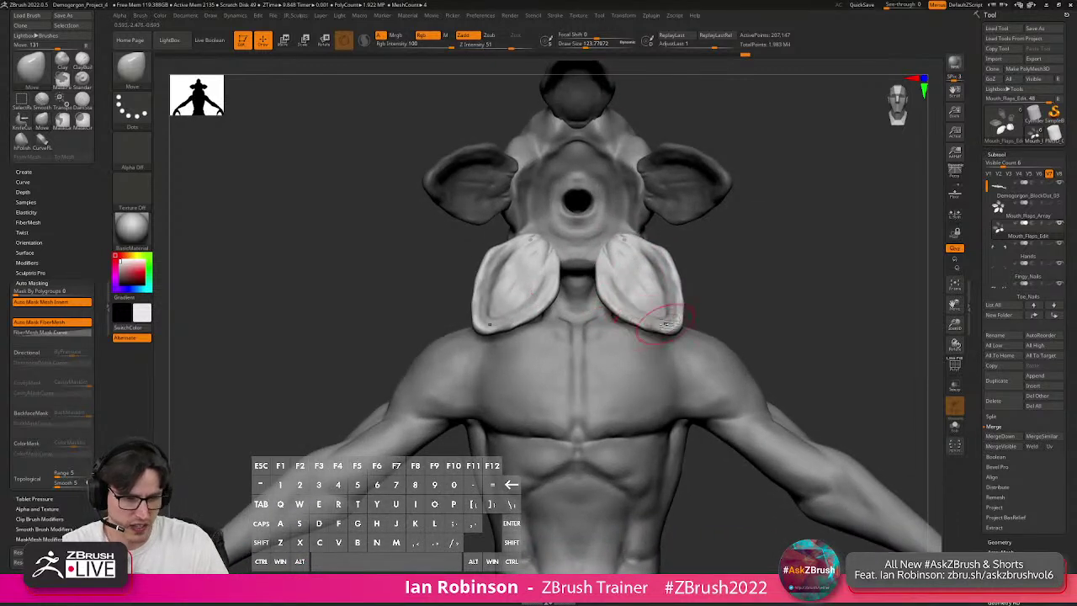
Set the draw size to about 83 and fit the upper edges of the lower flaps against the jaw.
mouse_move(702, 272)
right_mouse_down()
mouse_move(707, 337)
mouse_move(360, 216)
mouse_move(373, 289)
right_mouse_up()
key("s")
left_click_drag(386, 251, 380, 250)
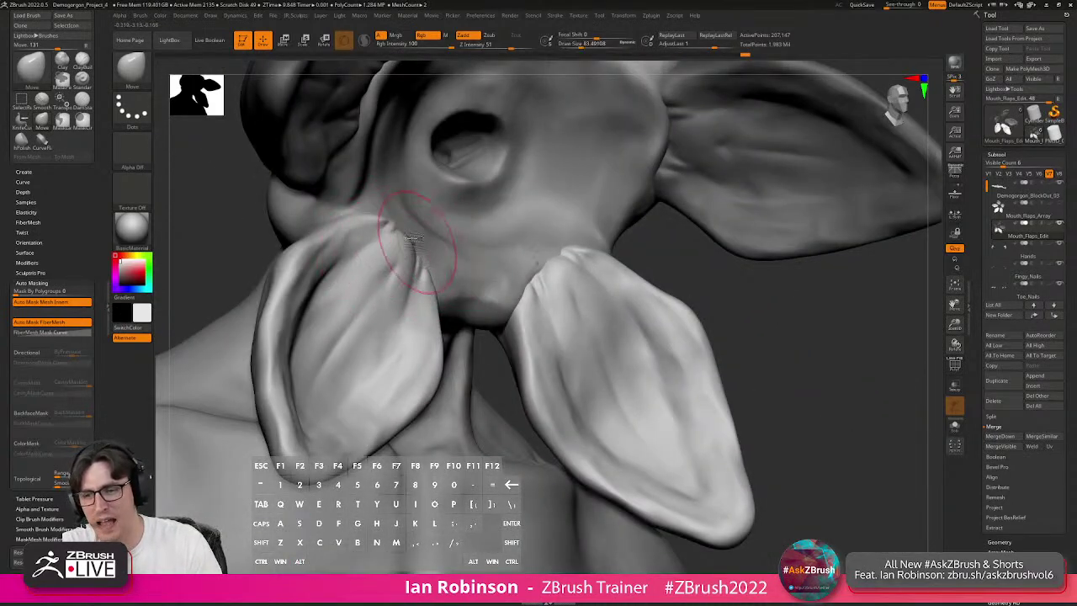
right_click_drag(530, 284, 562, 280)
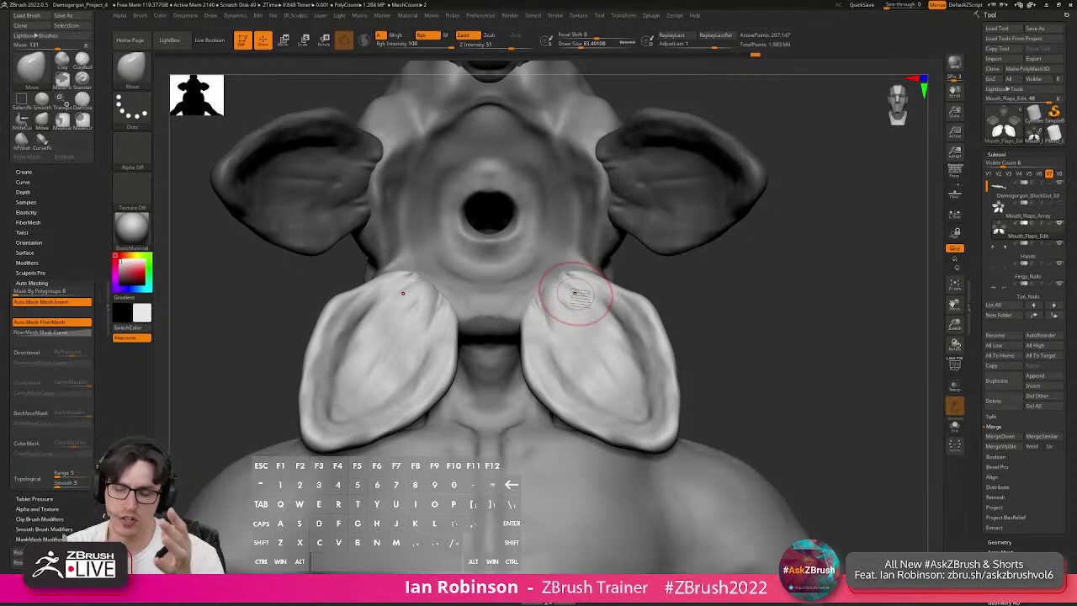
Run Check Mesh Integrity on the mouth flaps subtool.
left_click(1009, 154)
left_click(1001, 164)
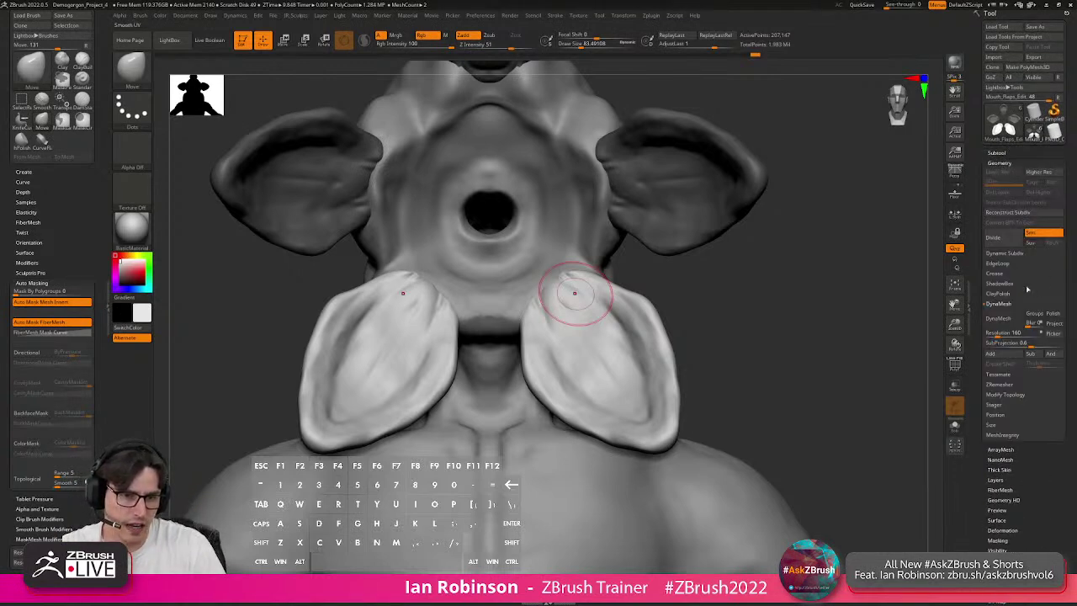
left_click(1033, 449)
left_click(1000, 163)
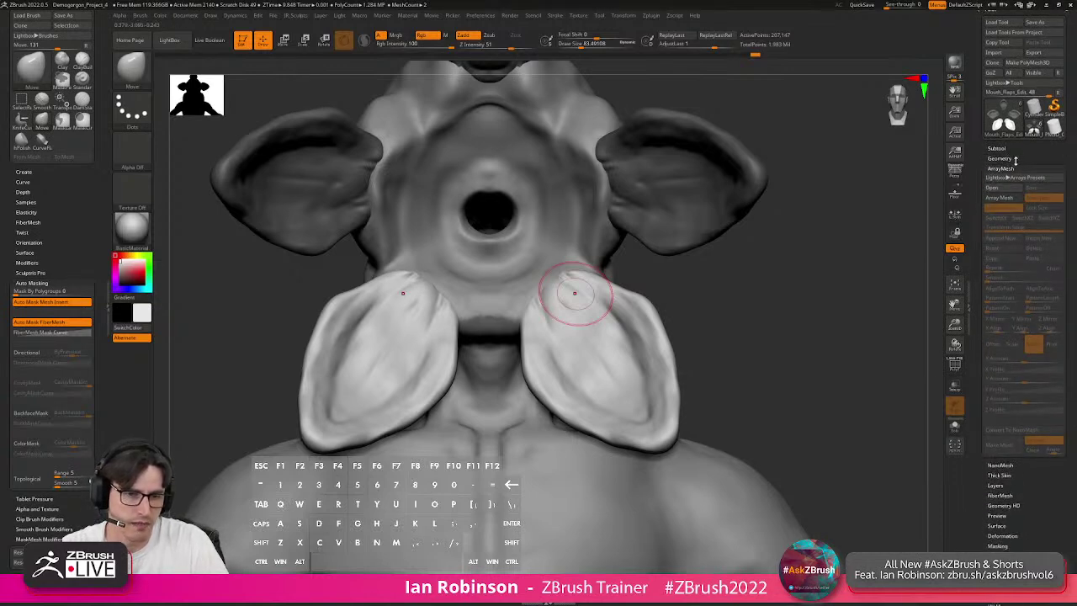
left_click(1010, 430)
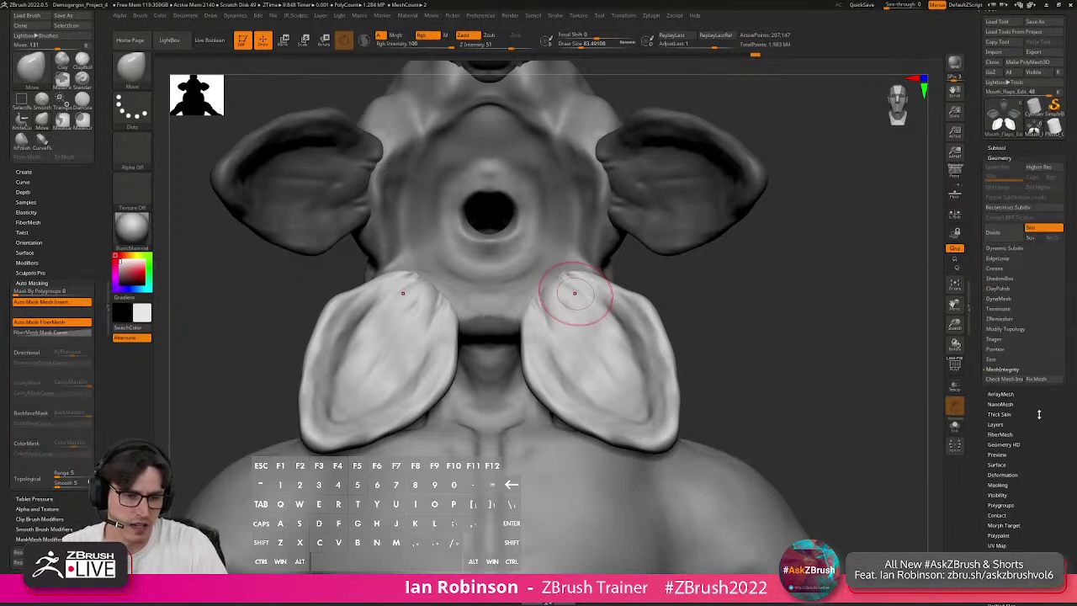
left_click(1004, 379)
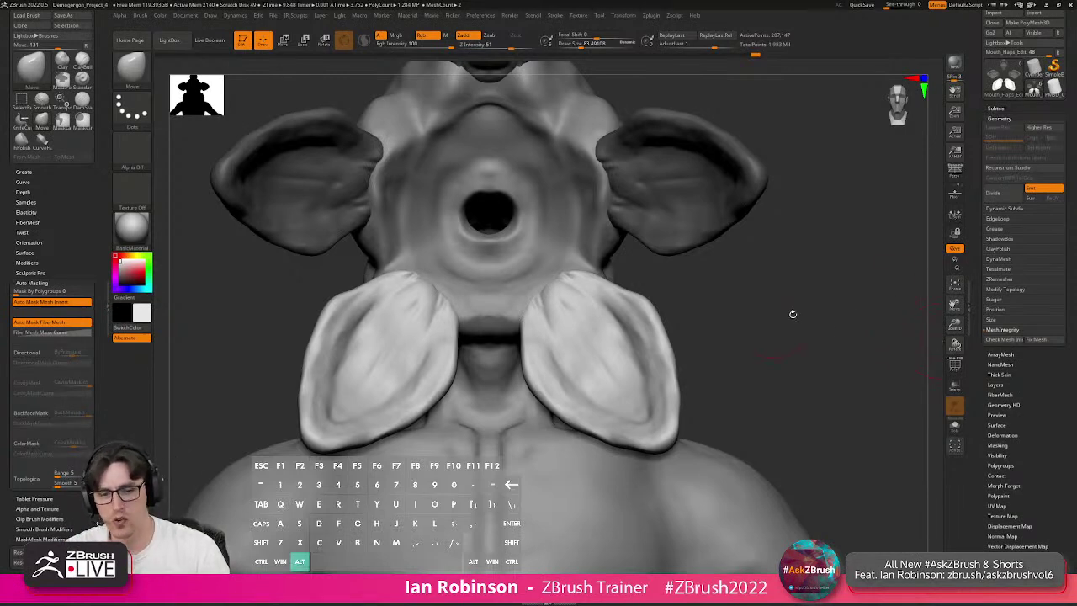
Isolate the mouth flaps and try pulling the lower pair's inner bases together at the centre line.
left_click(955, 426)
left_click_drag(802, 345, 629, 345, "alt")
right_click_drag(628, 345, 673, 362)
key("s")
left_click_drag(480, 355, 462, 356)
right_click_drag(463, 361, 454, 387, "ctrl")
left_click_drag(446, 358, 373, 358)
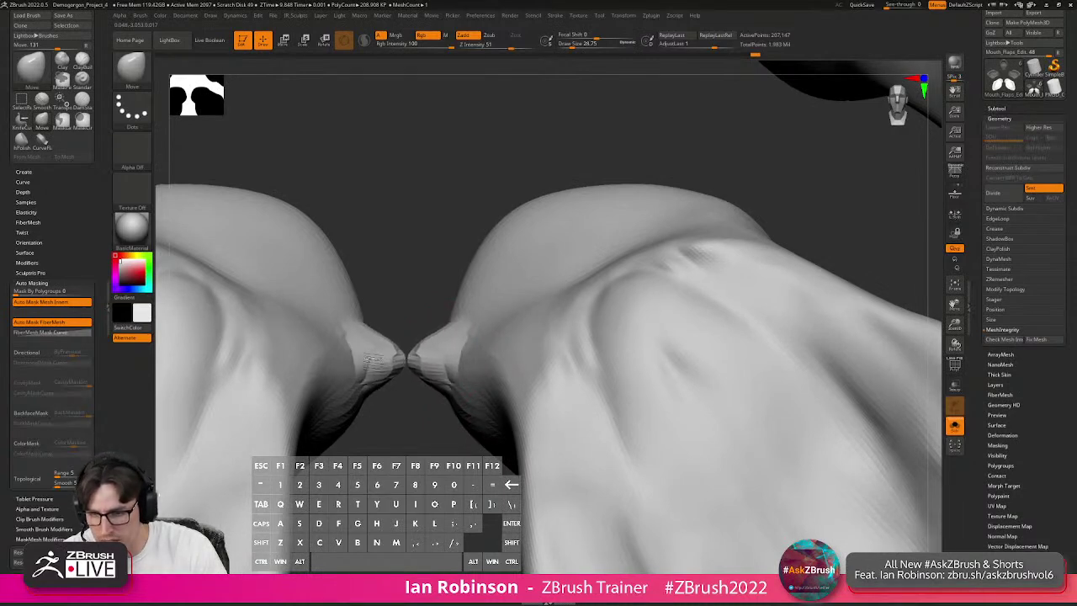
Try a draw size of about 2.6 and masking where the lower flaps' tips meet, then undo the pulled tips.
right_click_drag(370, 358, 353, 341, "alt")
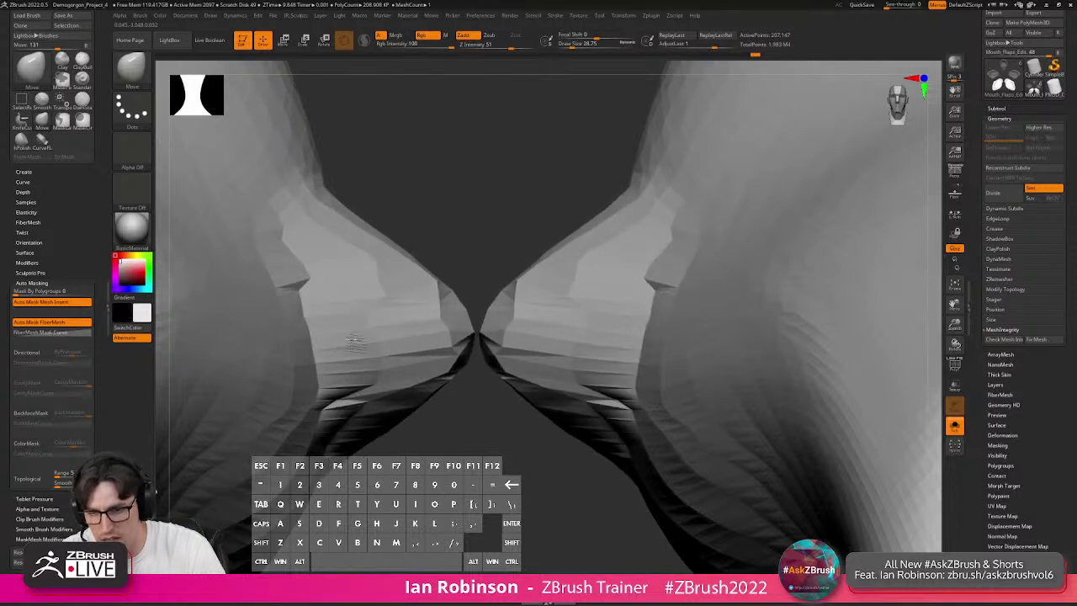
key("s")
left_click_drag(519, 303, 513, 305)
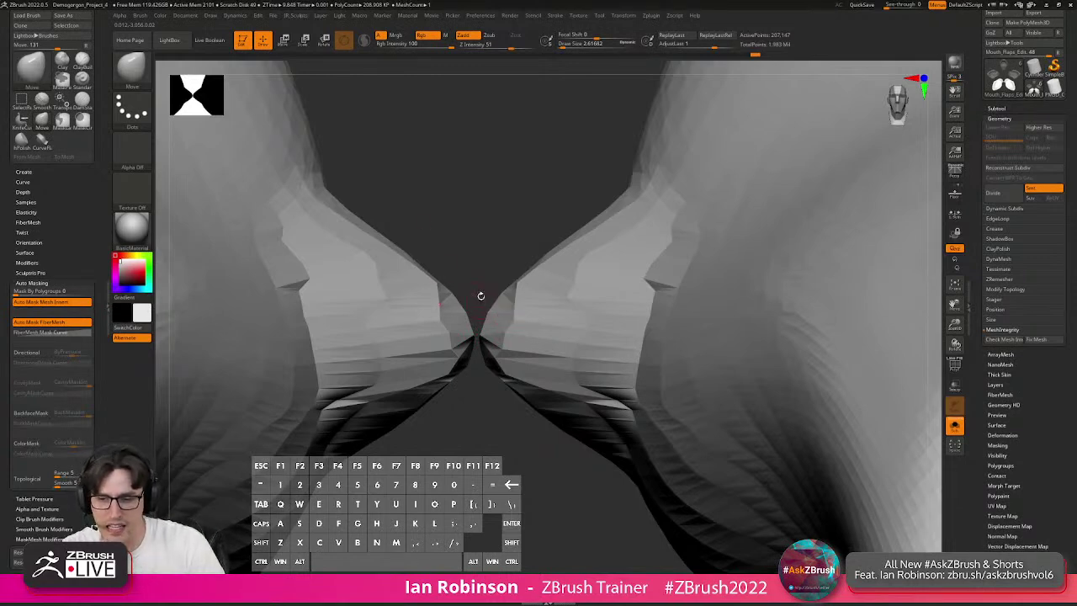
mouse_move(476, 274)
left_mouse_down("ctrl")
mouse_move(486, 419)
mouse_move(471, 409)
mouse_move(480, 392)
left_mouse_up("ctrl")
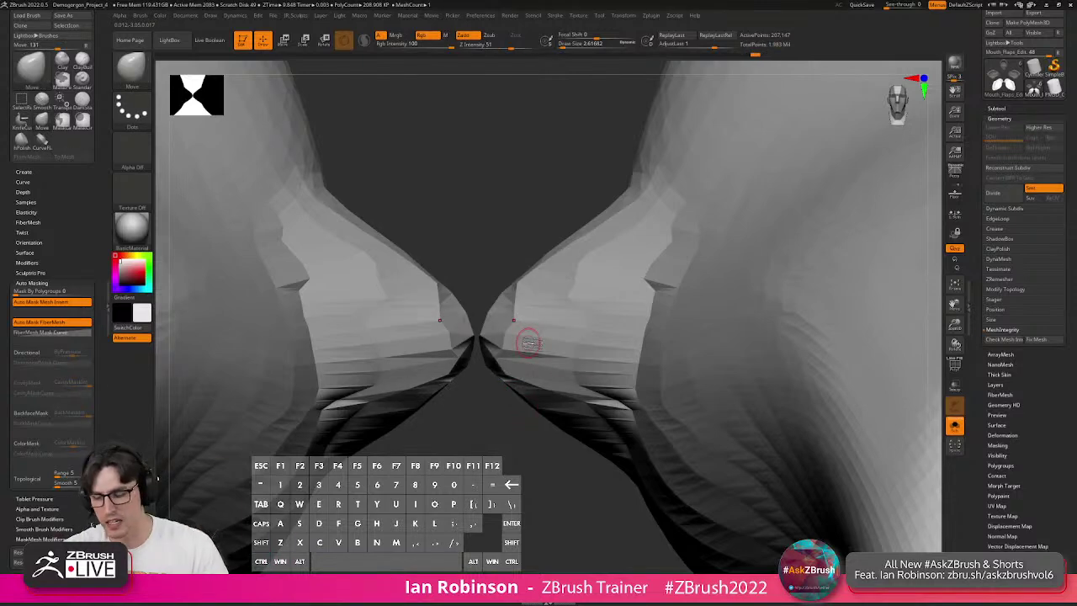
key("ctrl+z")
left_click_drag(510, 315, 501, 254, "alt")
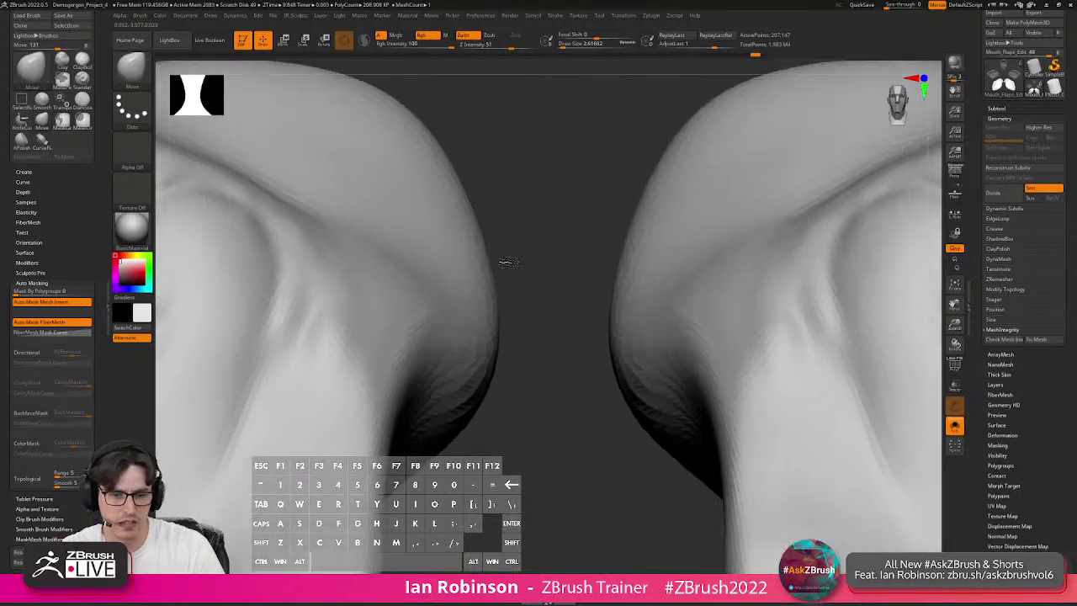
Check the mouth flaps' mesh integrity again and run Fix Mesh.
left_click(1004, 339)
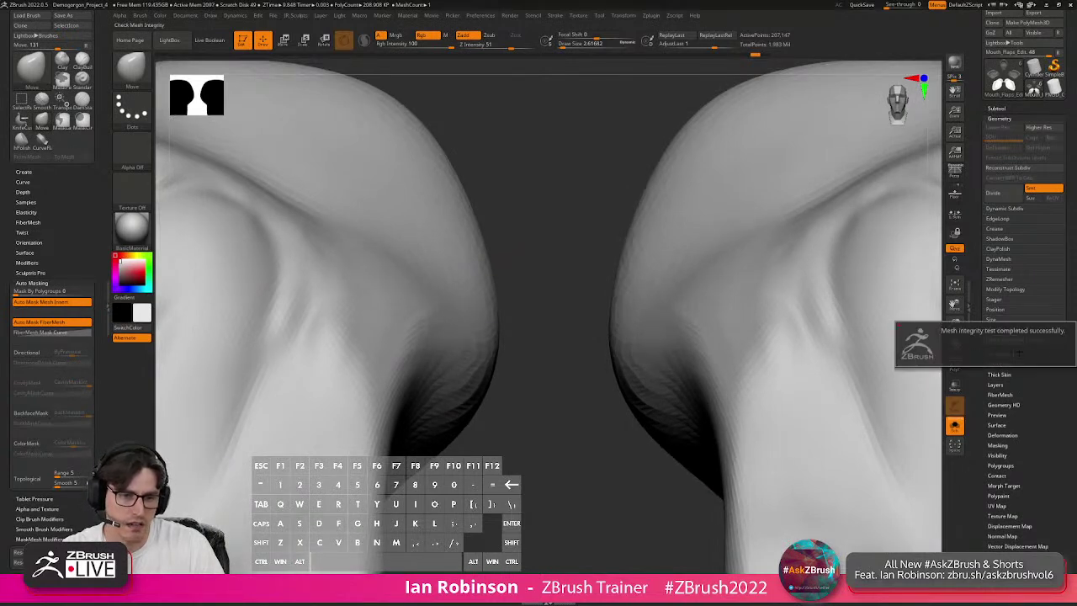
left_click(1045, 339)
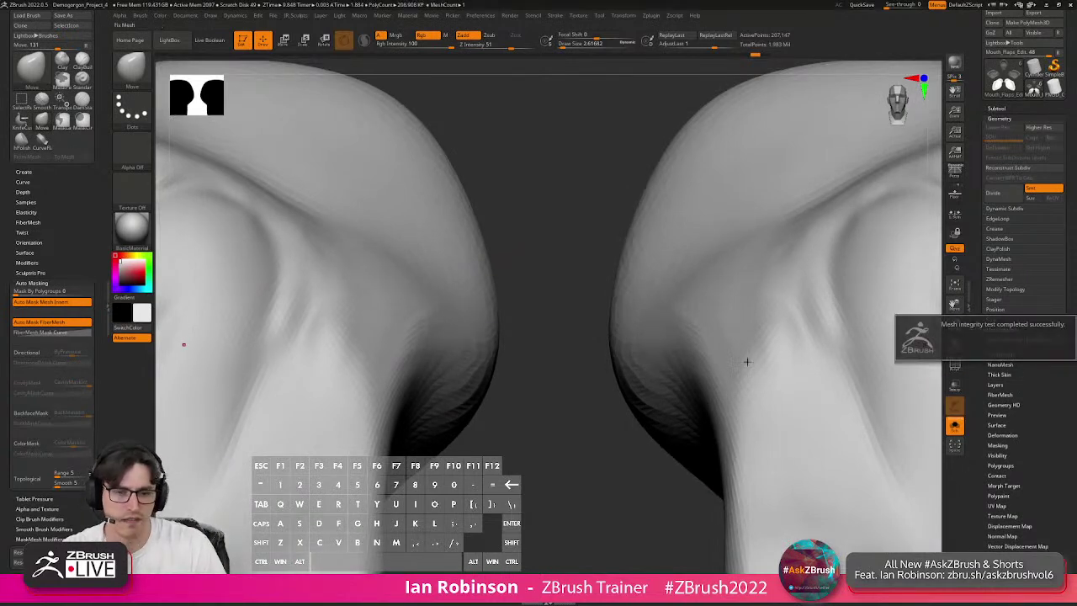
left_click_drag(574, 399, 627, 286, "alt")
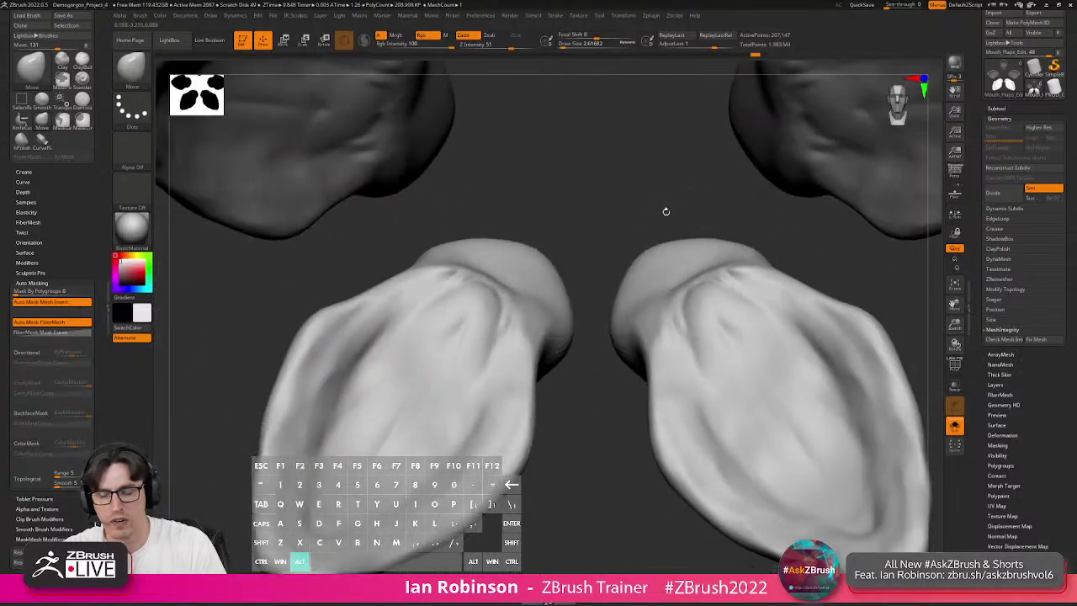
left_click_drag(666, 228, 599, 295, "alt")
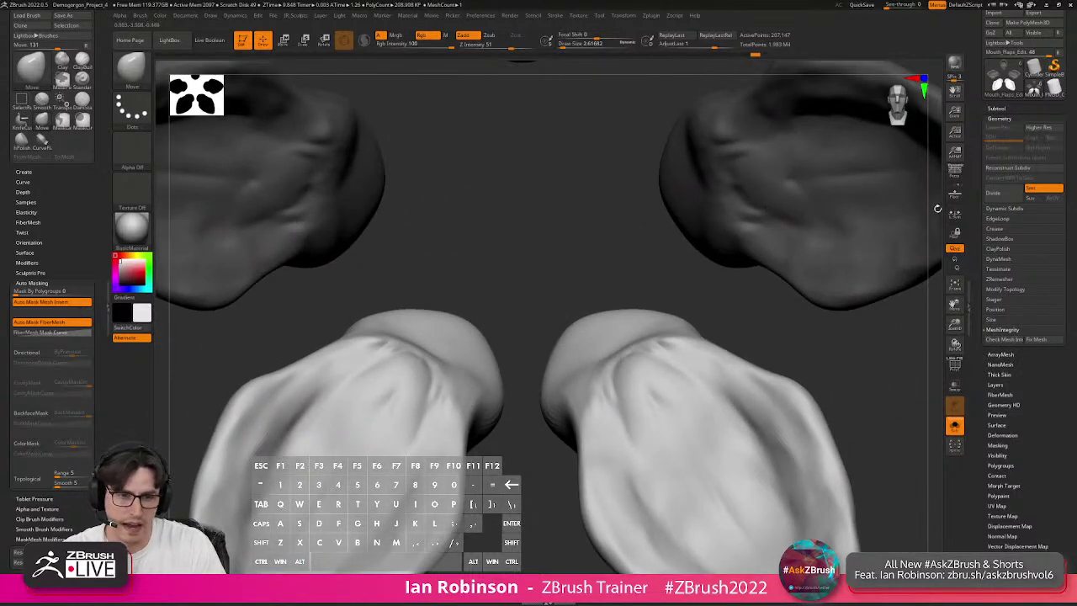
Try a DynaMesh resolution of 1536 for the mouth flaps.
left_click(1005, 259)
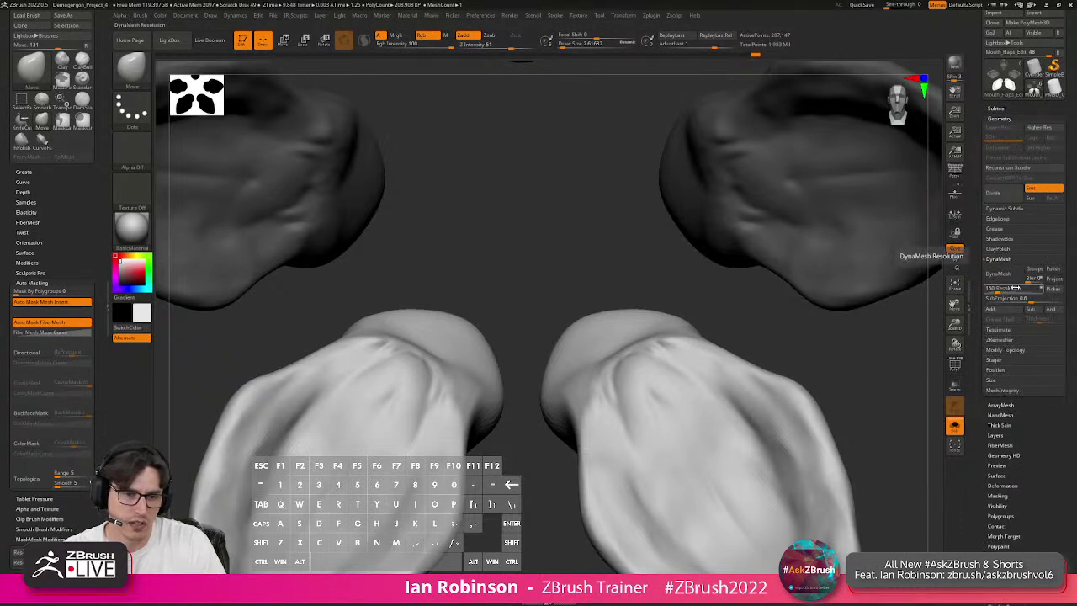
left_click(1016, 289)
type("1536")
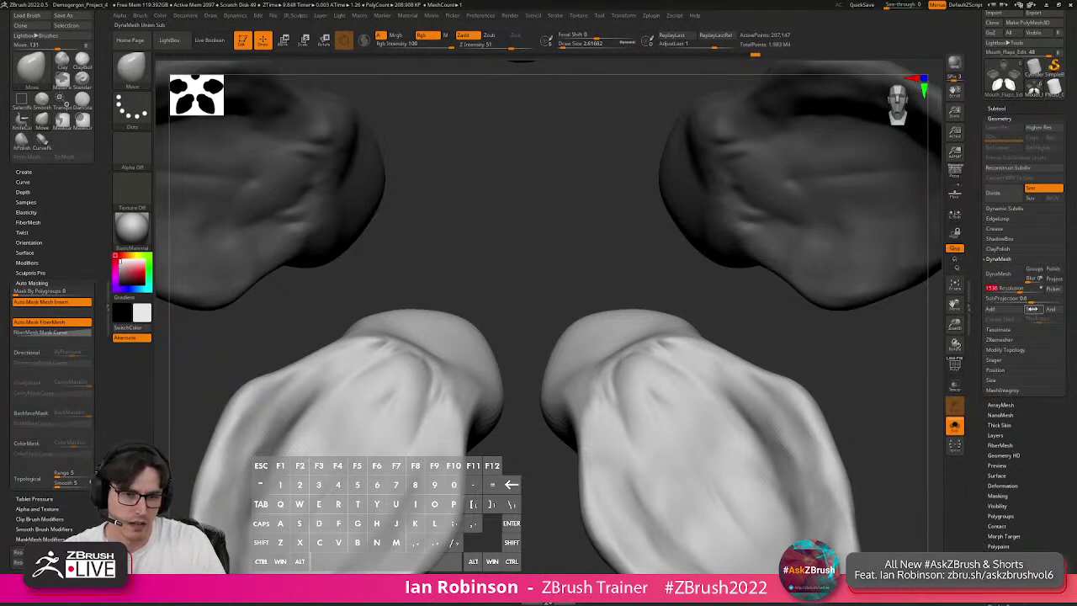
key("Return")
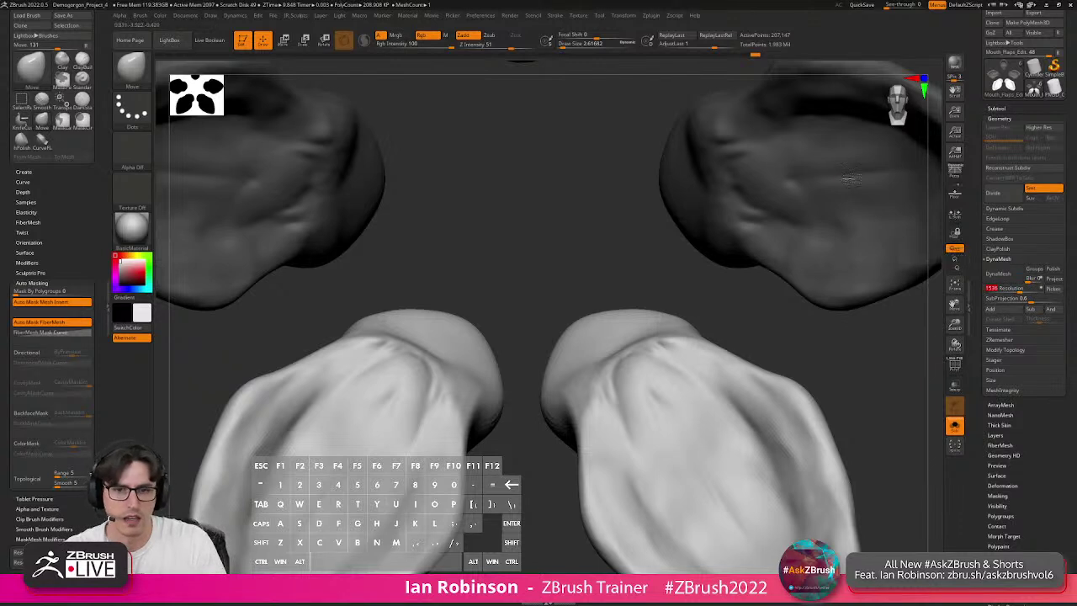
key("ctrl")
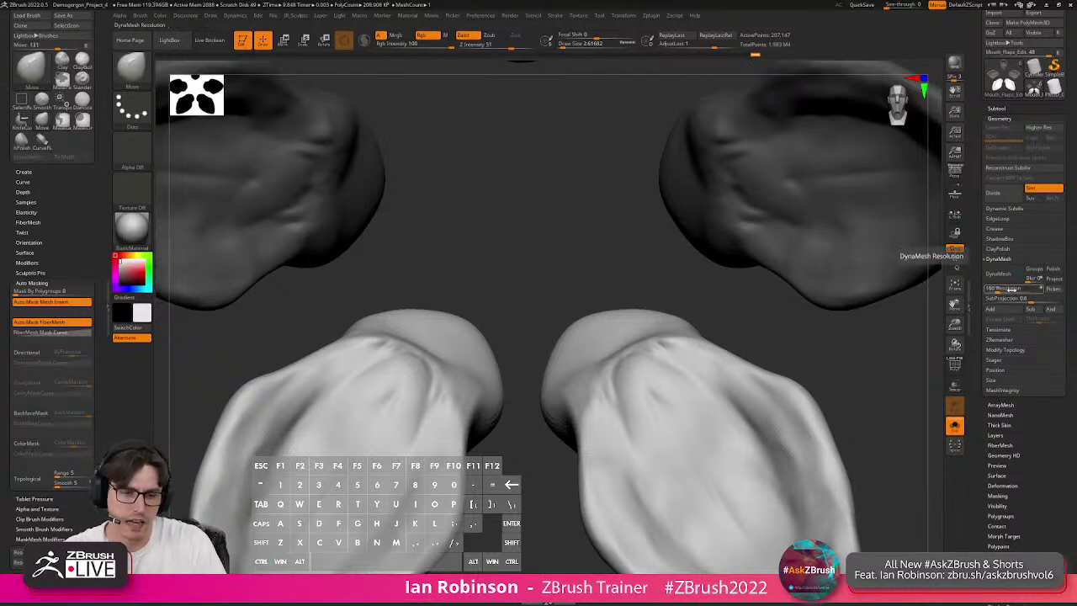
Frame all the mouth flaps and bring the rest of the creature back into view.
key("f")
left_click_drag(543, 229, 522, 370)
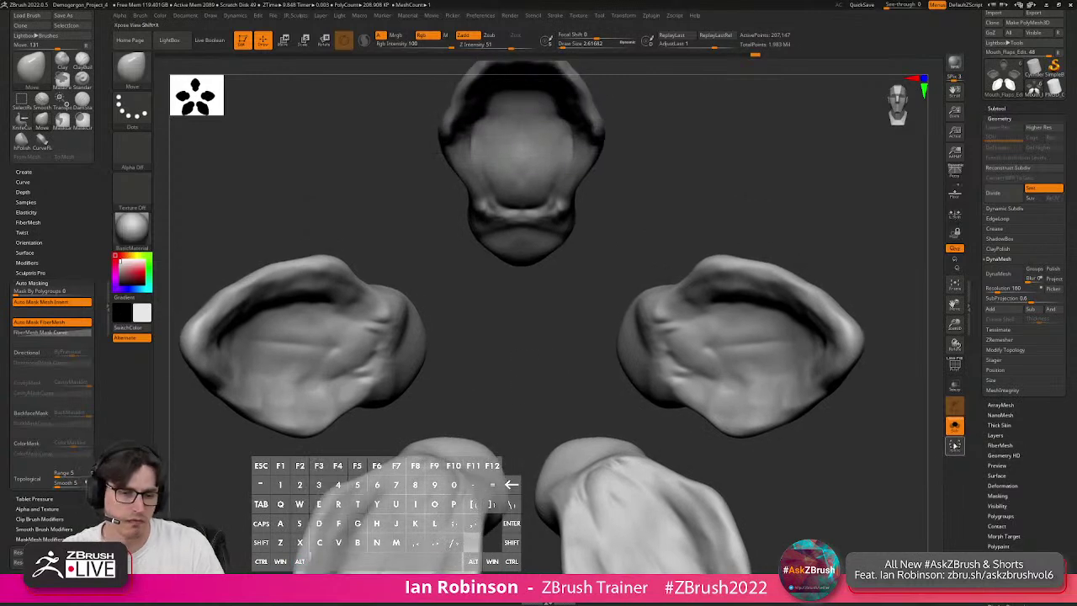
left_click(958, 432)
left_click_drag(659, 239, 675, 214, "alt")
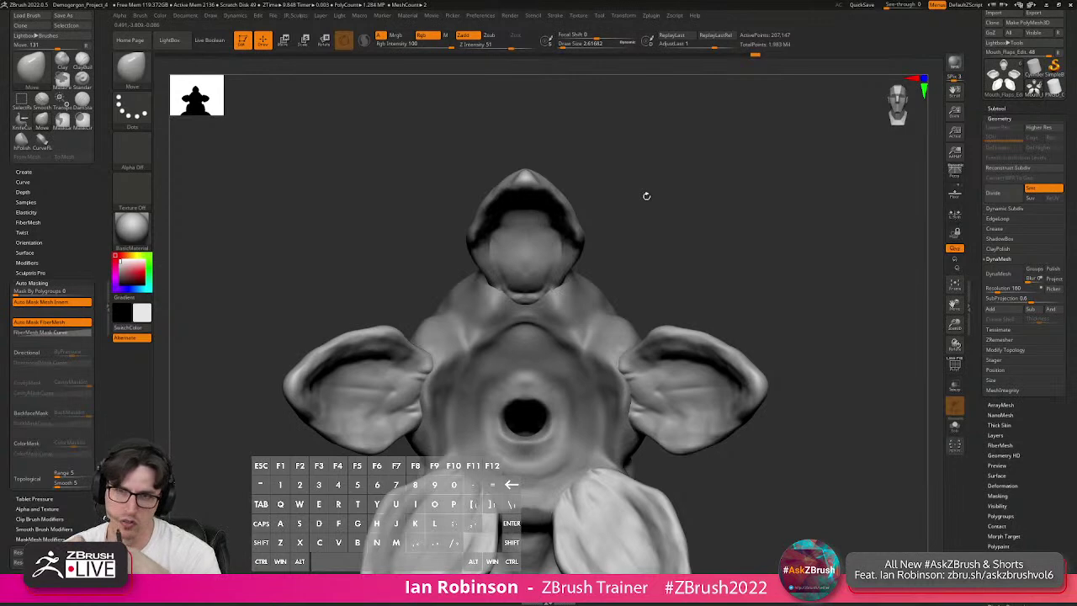
Select the body and reshape the head around the side flap's base with the Move brush at a draw size of about 87.
left_click_drag(418, 157, 475, 361)
left_click_drag(622, 276, 501, 255)
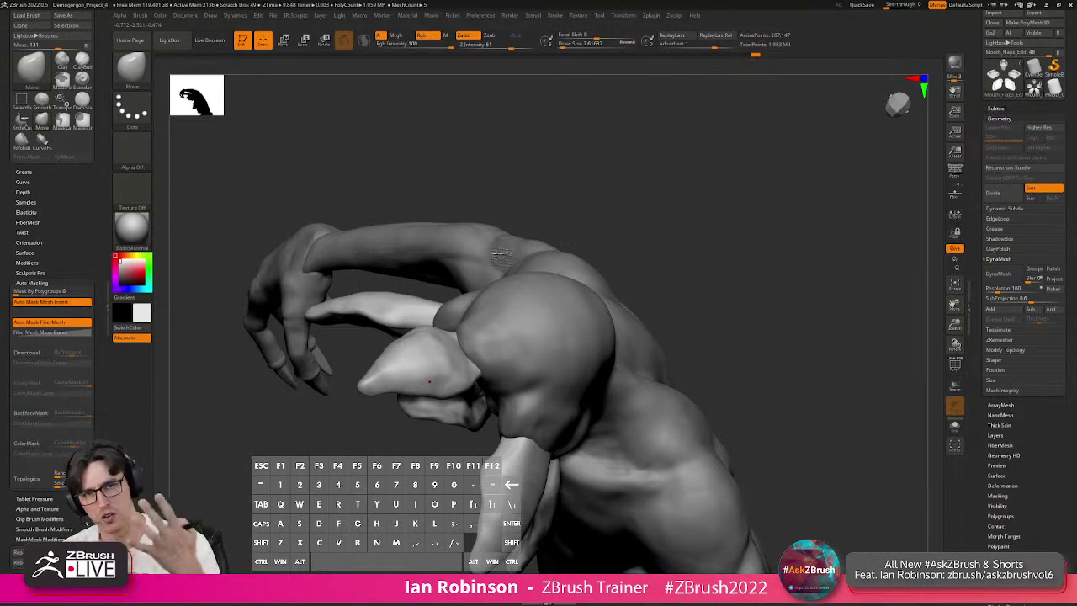
mouse_move(613, 226)
left_mouse_down()
mouse_move(496, 404)
mouse_move(518, 344)
mouse_move(539, 370)
left_mouse_up()
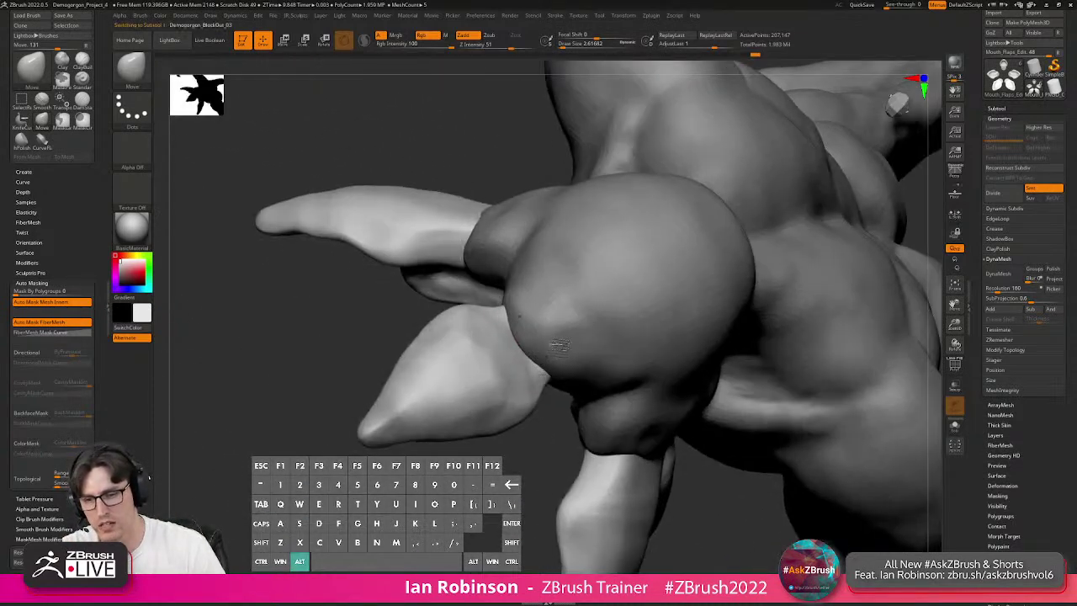
left_click(556, 324, "alt")
key("b")
key("m")
key("v")
key("s")
left_click_drag(592, 365, 613, 353)
mouse_move(614, 349)
right_mouse_down()
mouse_move(523, 361)
mouse_move(532, 387)
mouse_move(536, 363)
mouse_move(517, 361)
mouse_move(572, 320)
mouse_move(543, 362)
mouse_move(593, 339)
mouse_move(565, 373)
right_mouse_up()
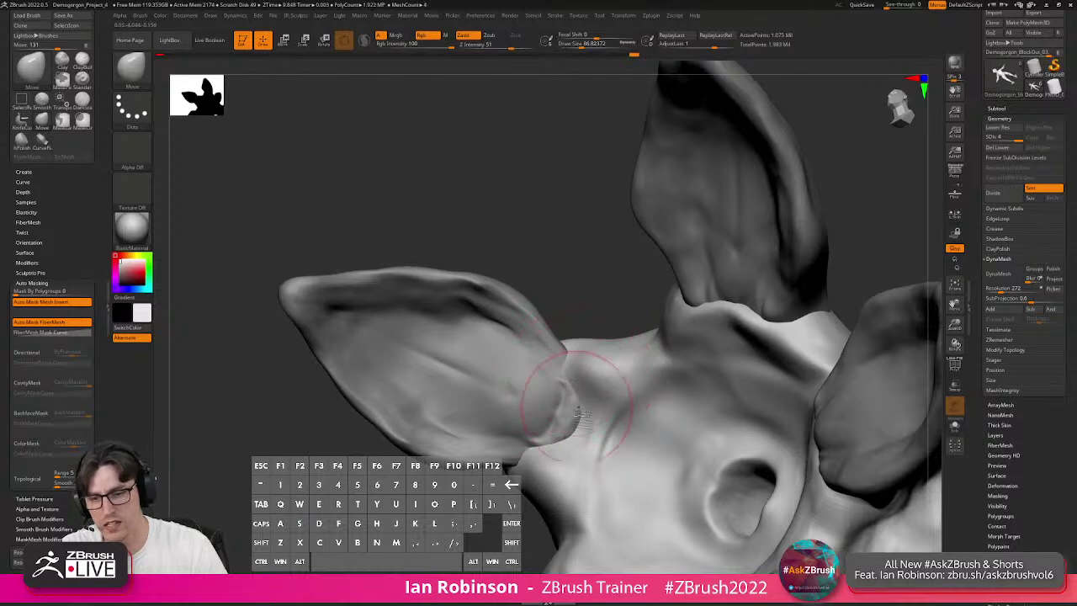
mouse_move(571, 410)
right_mouse_down()
mouse_move(543, 433)
mouse_move(570, 378)
mouse_move(669, 315)
mouse_move(648, 330)
mouse_move(649, 306)
mouse_move(522, 253)
mouse_move(561, 337)
mouse_move(580, 318)
mouse_move(600, 319)
mouse_move(596, 336)
right_mouse_up()
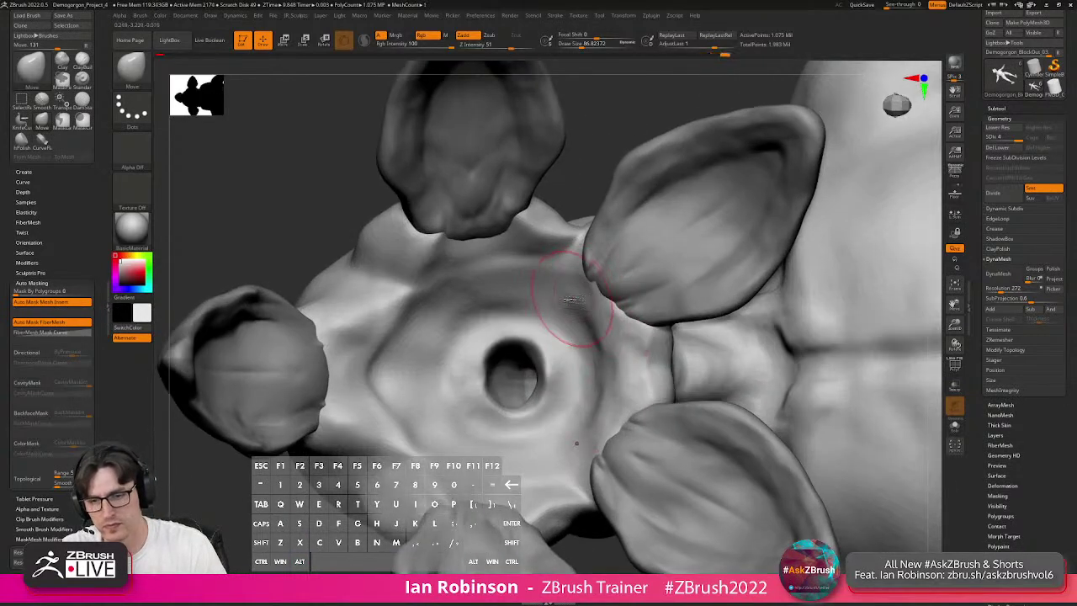
Pull a deeper rim around the mouth opening with the Move brush and smooth it.
mouse_move(536, 305)
left_mouse_down()
mouse_move(475, 296)
mouse_move(421, 357)
left_mouse_up()
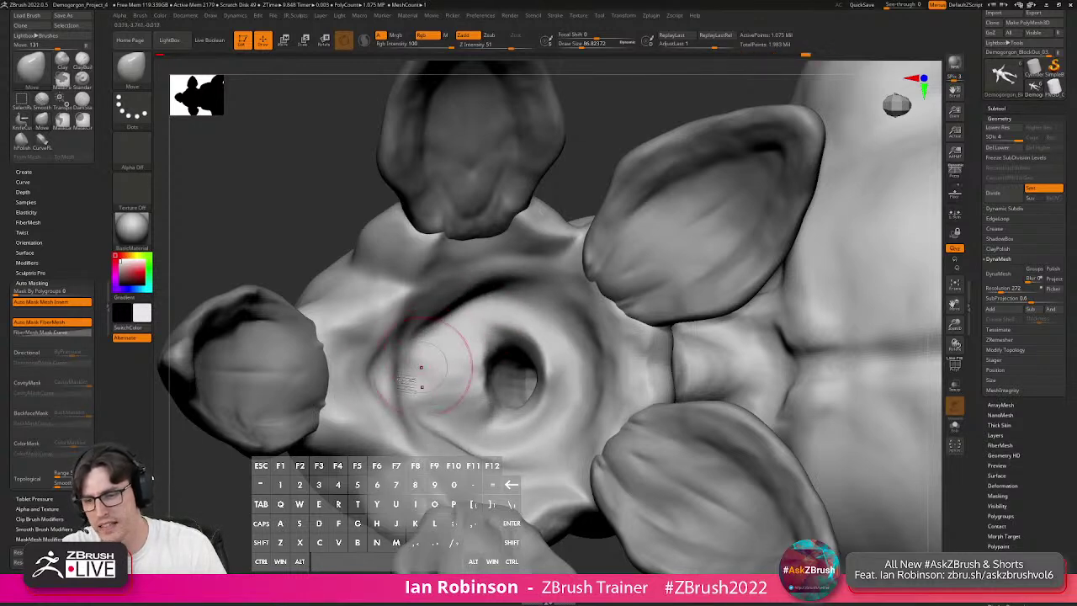
right_click_drag(435, 355, 421, 349)
mouse_move(427, 330)
left_mouse_down("shift")
mouse_move(446, 317)
mouse_move(472, 321)
left_mouse_up("shift")
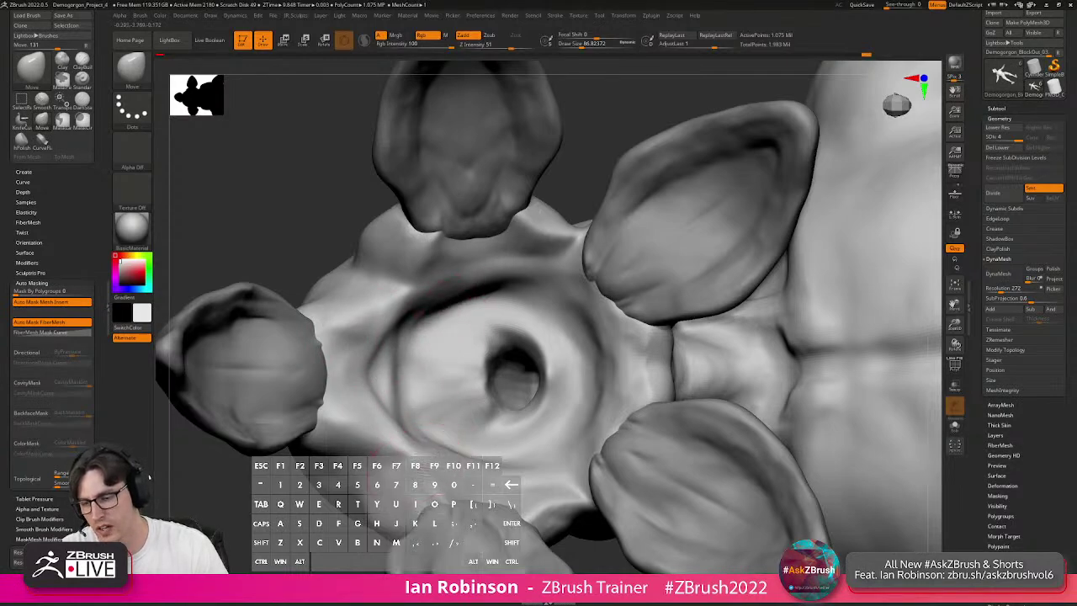
right_click_drag(417, 472, 397, 467)
left_click_drag(397, 461, 375, 465)
mouse_move(375, 465)
right_mouse_down()
mouse_move(411, 409)
mouse_move(446, 414)
mouse_move(409, 424)
right_mouse_up()
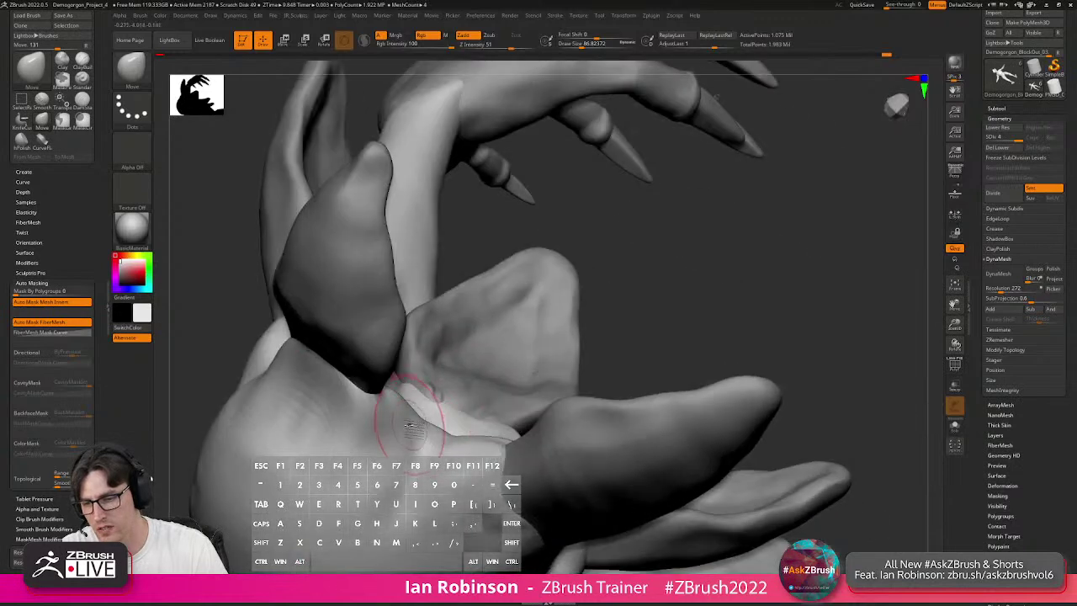
Build up the head beneath the flap bases and beside the mouth socket with the Clay brush.
key("b")
key("c")
key("l")
mouse_move(352, 421)
left_mouse_down()
mouse_move(303, 384)
mouse_move(312, 394)
mouse_move(331, 367)
mouse_move(356, 369)
left_mouse_up()
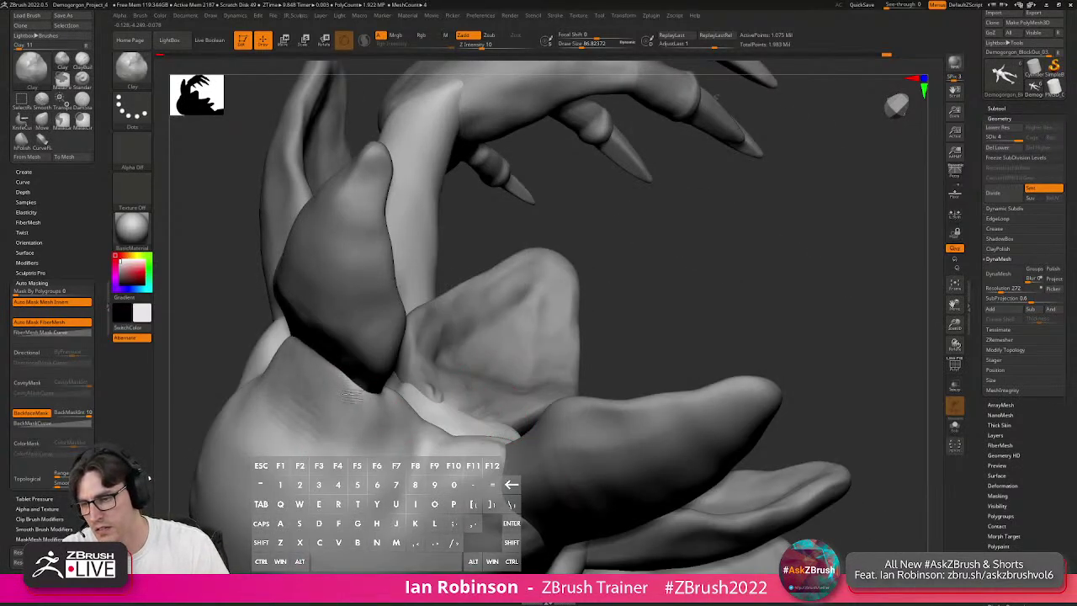
key("shift")
key("shift+f")
mouse_move(454, 404)
right_mouse_down()
mouse_move(448, 436)
mouse_move(549, 377)
mouse_move(455, 351)
right_mouse_up()
left_click_drag(455, 351, 410, 361)
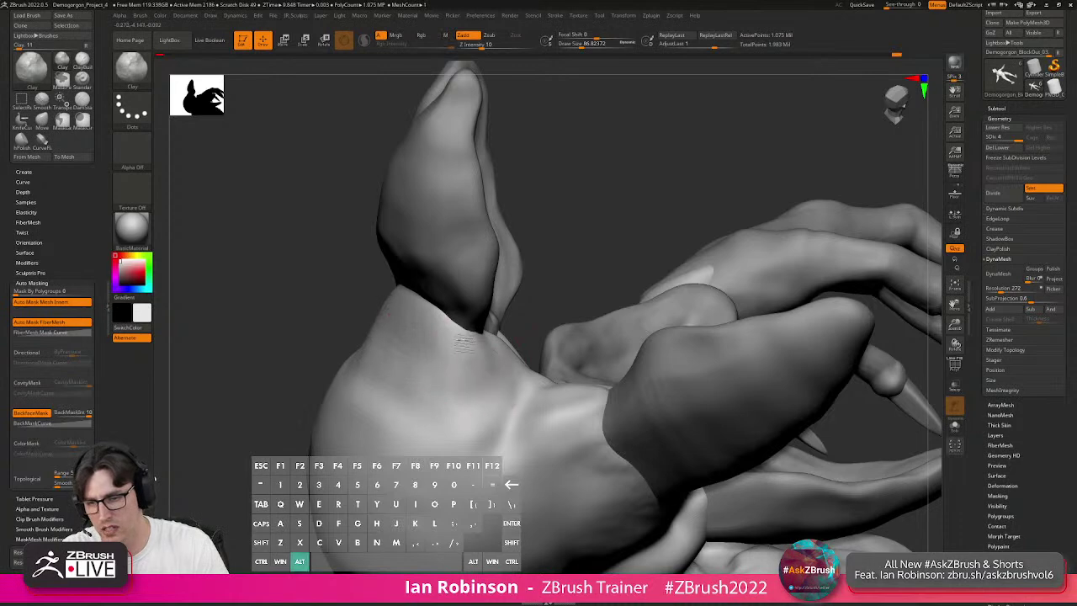
mouse_move(481, 385)
right_mouse_down()
mouse_move(505, 396)
mouse_move(496, 370)
right_mouse_up()
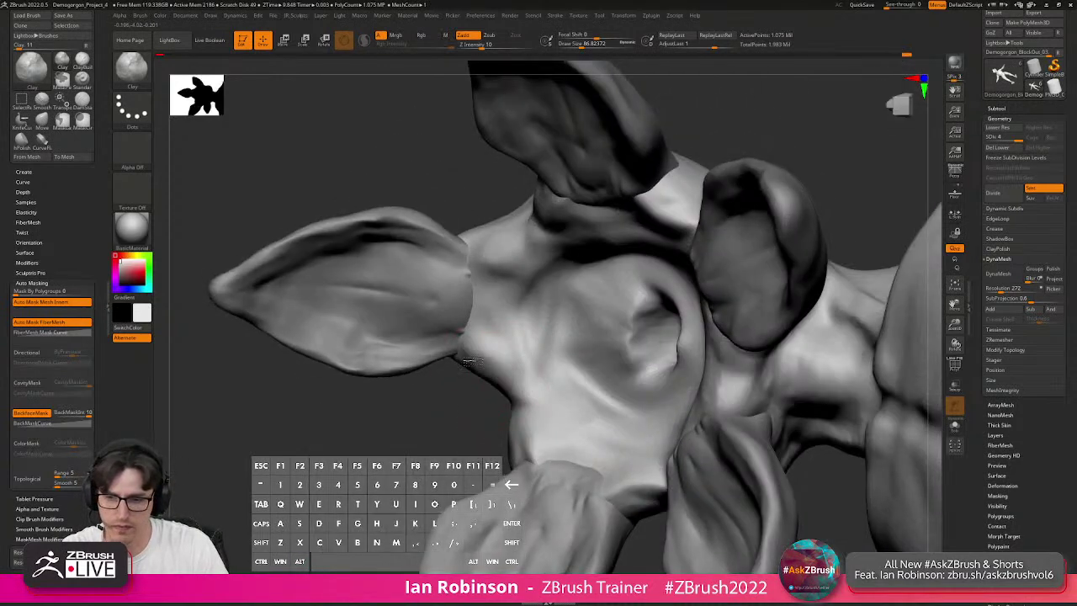
left_click_drag(523, 358, 540, 273)
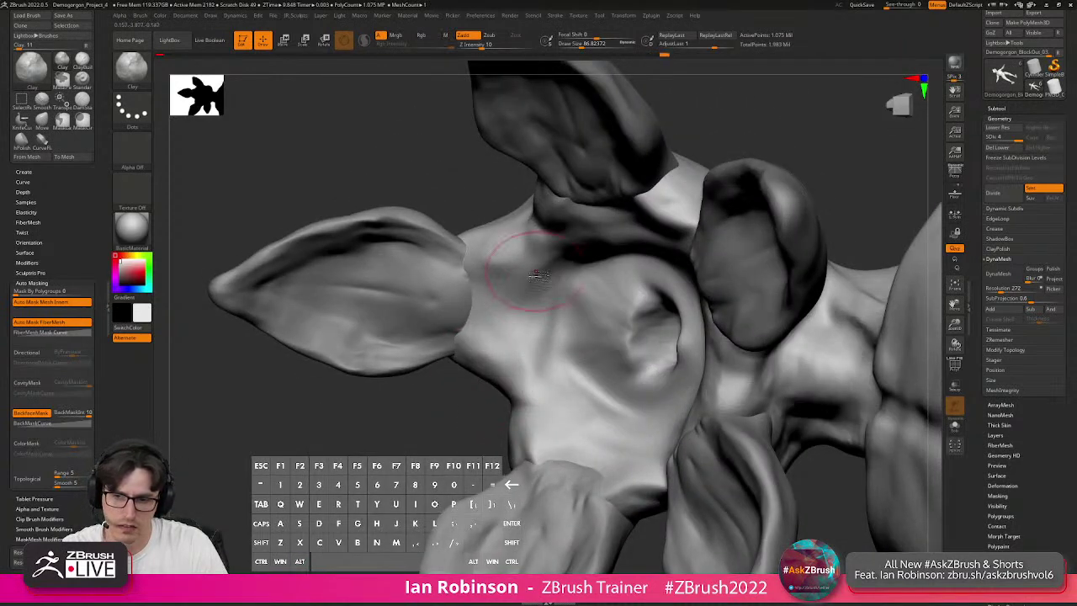
Refine the forms of the upper back and upper arm with Clay, raising the draw size to about 140.
mouse_move(543, 327)
right_mouse_down()
mouse_move(562, 282)
mouse_move(576, 290)
mouse_move(575, 268)
mouse_move(621, 429)
right_mouse_up()
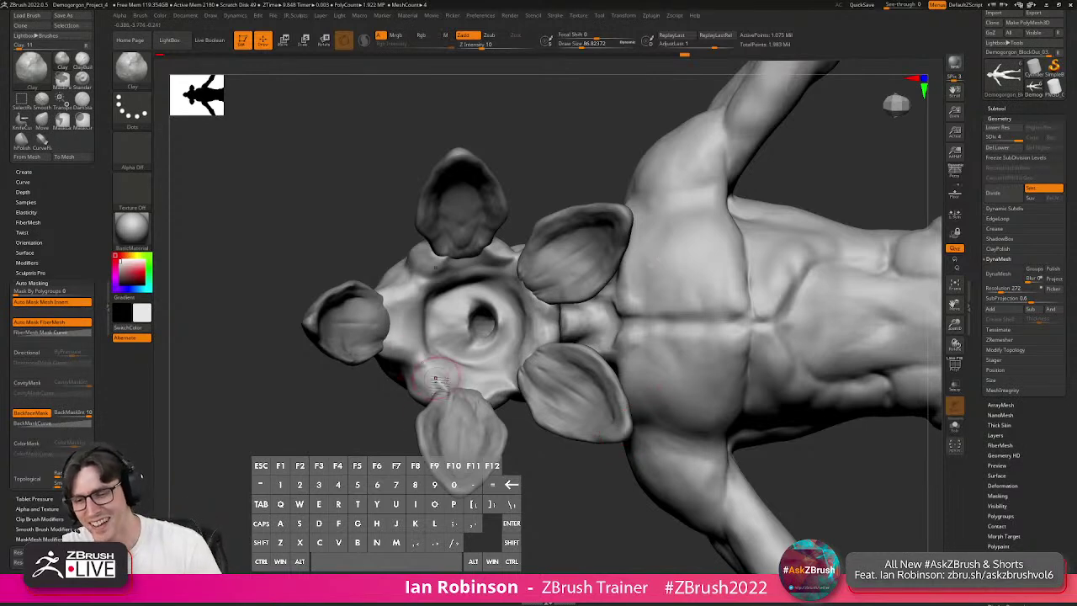
left_click_drag(584, 465, 584, 420)
mouse_move(526, 287)
right_mouse_down()
mouse_move(480, 303)
mouse_move(509, 278)
mouse_move(548, 289)
mouse_move(544, 277)
right_mouse_up()
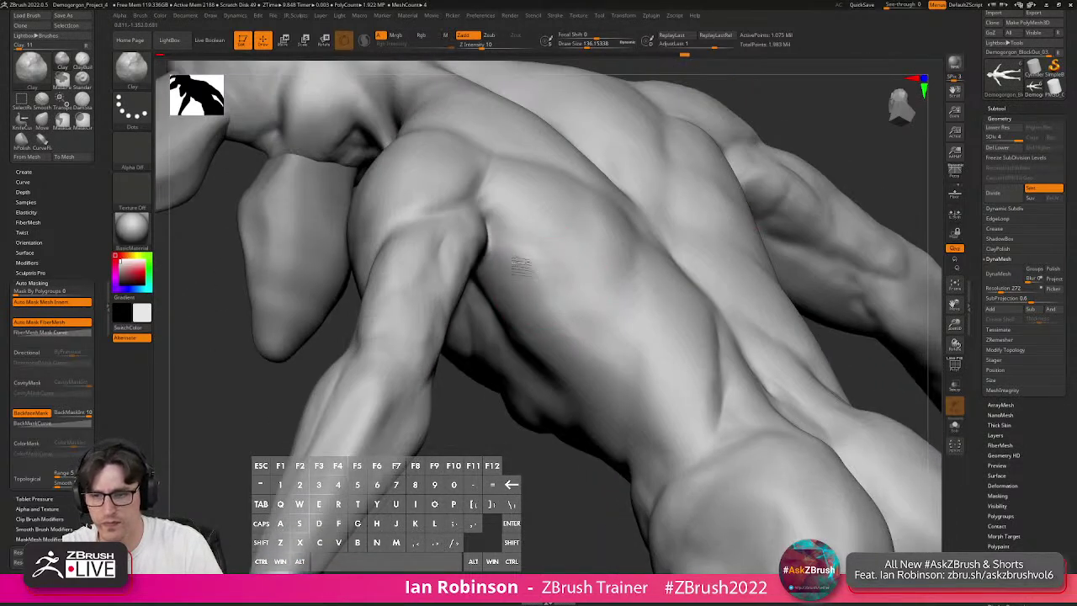
mouse_move(564, 299)
right_mouse_down()
mouse_move(468, 270)
mouse_move(461, 286)
right_mouse_up()
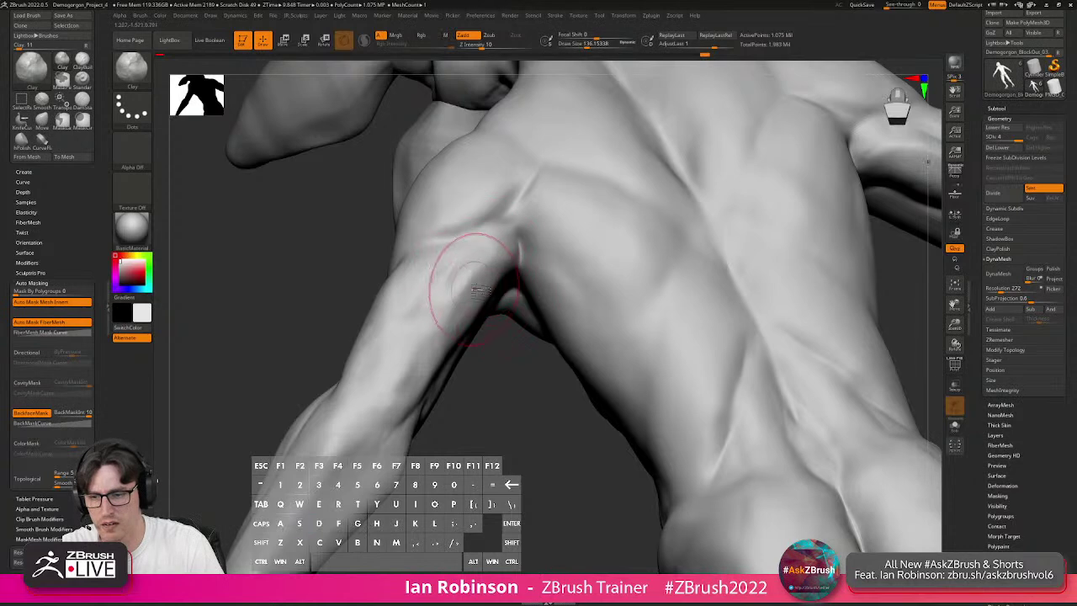
right_click_drag(467, 283, 475, 279)
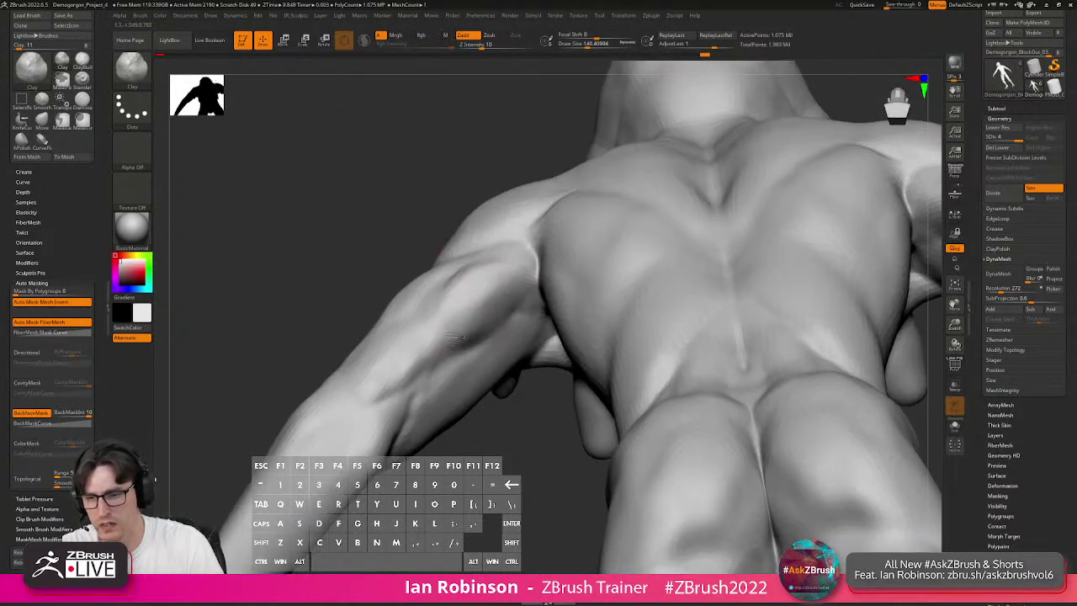
mouse_move(417, 333)
right_mouse_down()
mouse_move(680, 257)
mouse_move(724, 200)
right_mouse_up()
Select the mouth flaps and set the Clay draw size to about 74.
mouse_move(606, 304)
right_mouse_down()
mouse_move(589, 293)
mouse_move(588, 260)
mouse_move(583, 299)
mouse_move(655, 318)
mouse_move(642, 317)
right_mouse_up()
left_click(583, 300, "alt")
right_click_drag(641, 316, 620, 330, "ctrl")
key("s")
left_click_drag(644, 300, 637, 298)
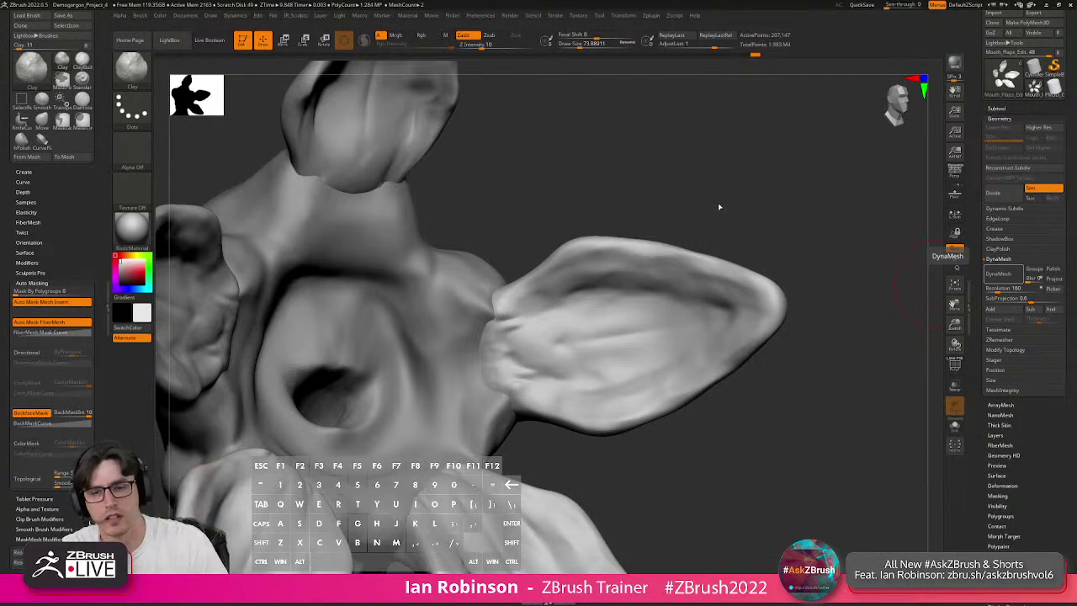
left_click_drag(703, 214, 392, 328, "shift")
right_click_drag(494, 259, 519, 292, "alt")
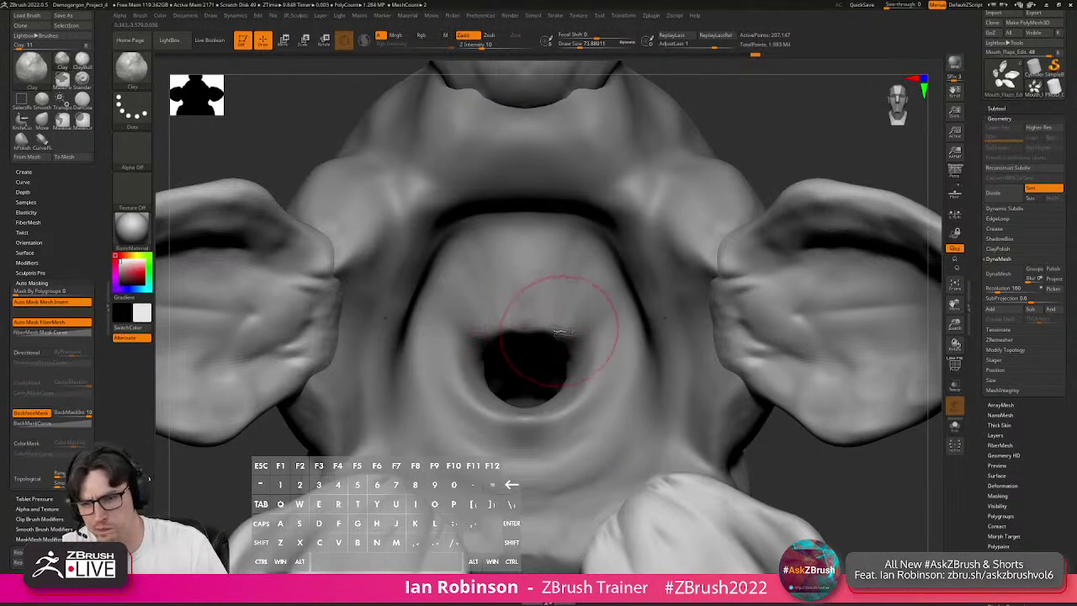
Reselect the mouth flaps and rework the inner surface of one side flap with Clay at a draw size of about 46.
right_click_drag(579, 332, 564, 290)
key("s")
left_click_drag(574, 289, 567, 289)
left_click(573, 292, "alt")
mouse_move(573, 292)
right_mouse_down("alt")
mouse_move(604, 290)
mouse_move(505, 296)
right_mouse_up("alt")
left_click(770, 286, "alt")
mouse_move(770, 286)
right_mouse_down("alt")
mouse_move(800, 286)
mouse_move(687, 248)
mouse_move(654, 296)
right_mouse_up("alt")
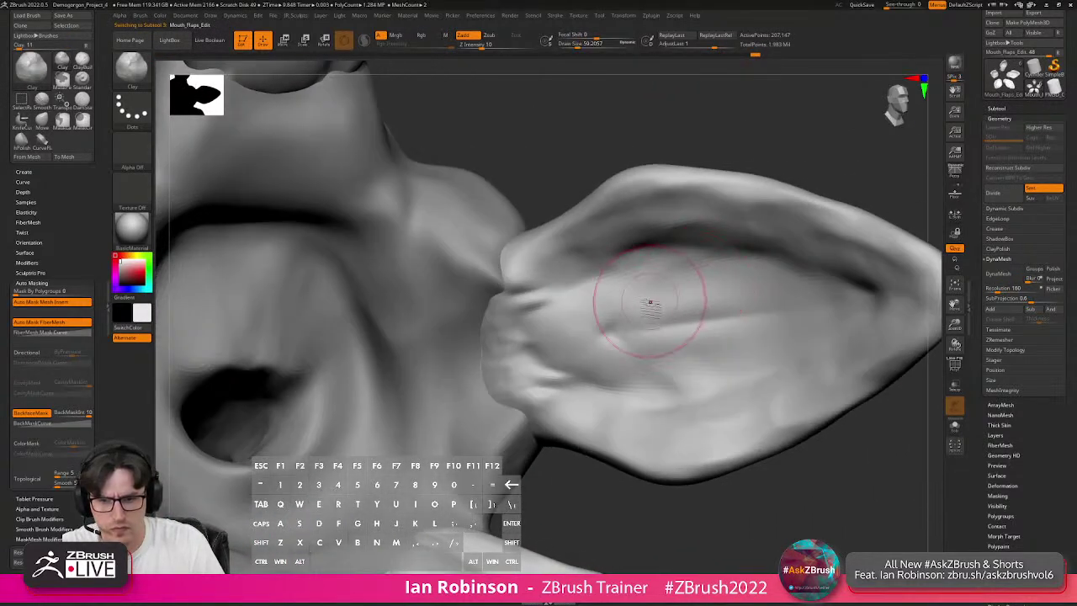
key("s")
mouse_move(654, 289)
left_mouse_down()
mouse_move(668, 292)
mouse_move(574, 325)
mouse_move(683, 281)
mouse_move(628, 346)
mouse_move(656, 360)
left_mouse_up()
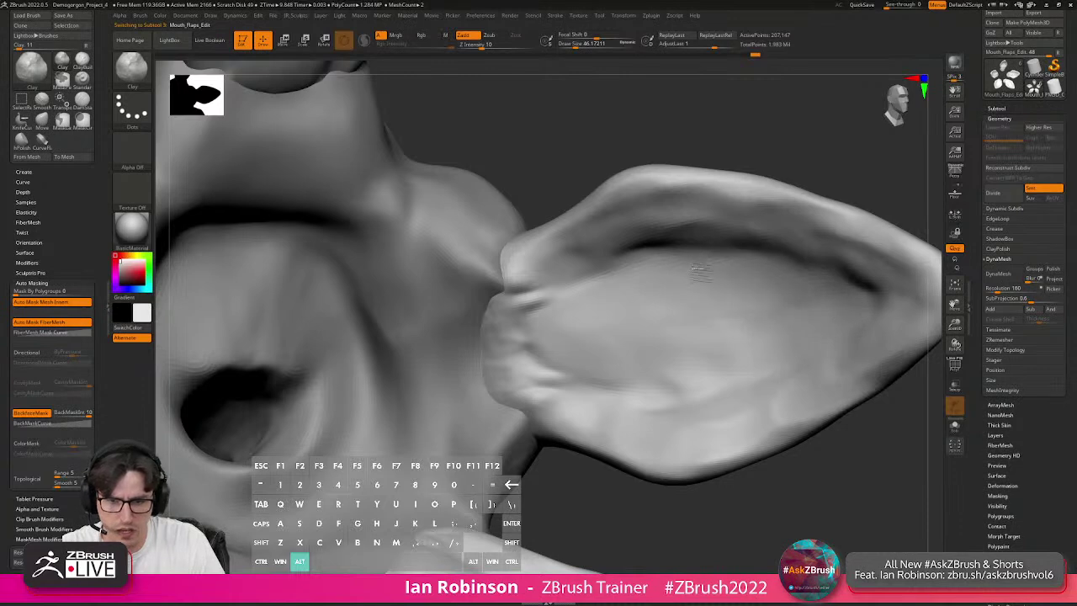
left_click_drag(694, 276, 590, 331, "alt")
left_click_drag(711, 385, 800, 358, "alt")
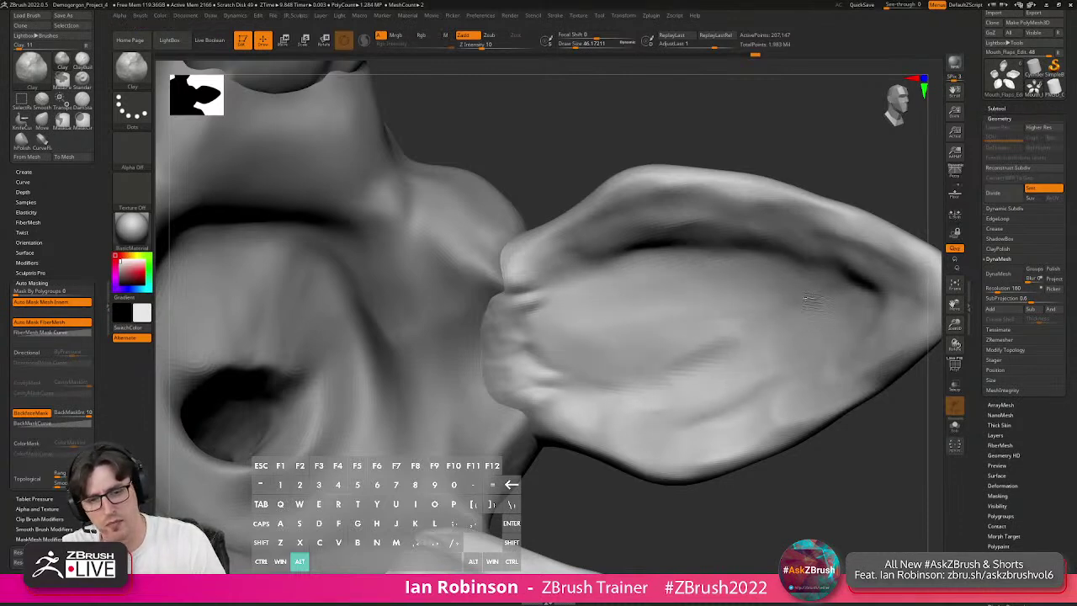
Deepen the crease along the side flap's inner rim with Clay, reducing the draw size to about 35.
mouse_move(784, 244)
left_mouse_down()
mouse_move(837, 237)
mouse_move(688, 229)
left_mouse_up()
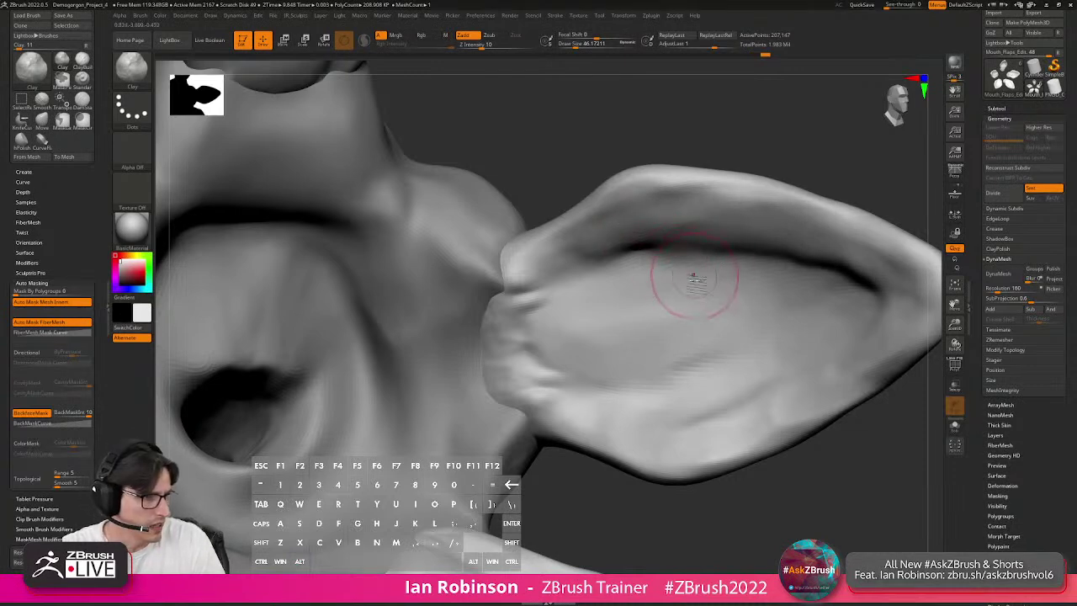
mouse_move(604, 248)
left_mouse_down()
mouse_move(589, 257)
mouse_move(678, 224)
mouse_move(784, 241)
left_mouse_up()
mouse_move(769, 272)
right_mouse_down("alt")
mouse_move(736, 245)
mouse_move(600, 373)
right_mouse_up("alt")
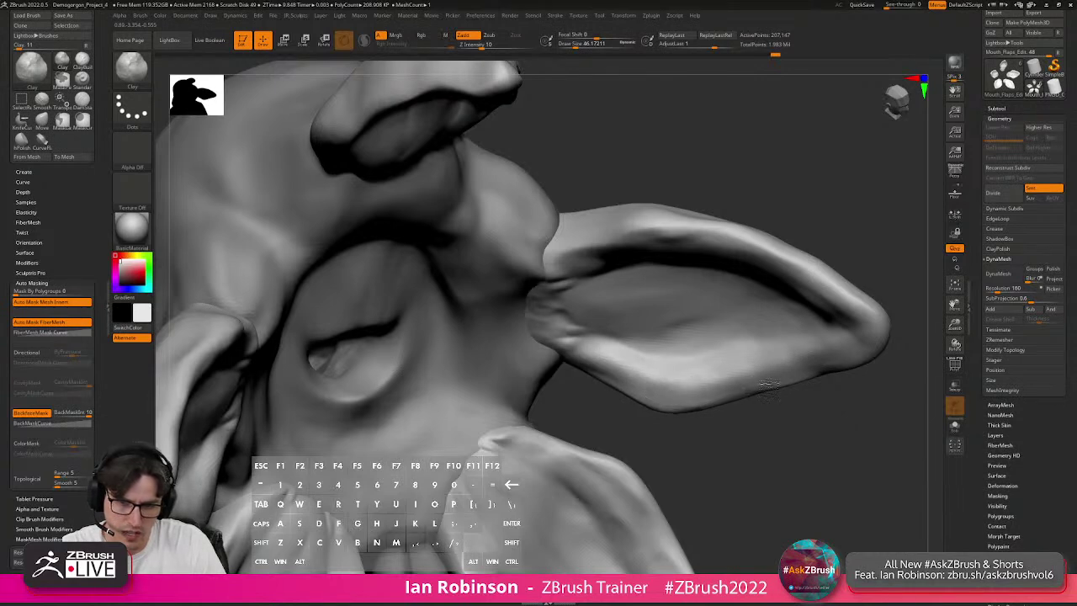
right_click_drag(800, 366, 627, 346)
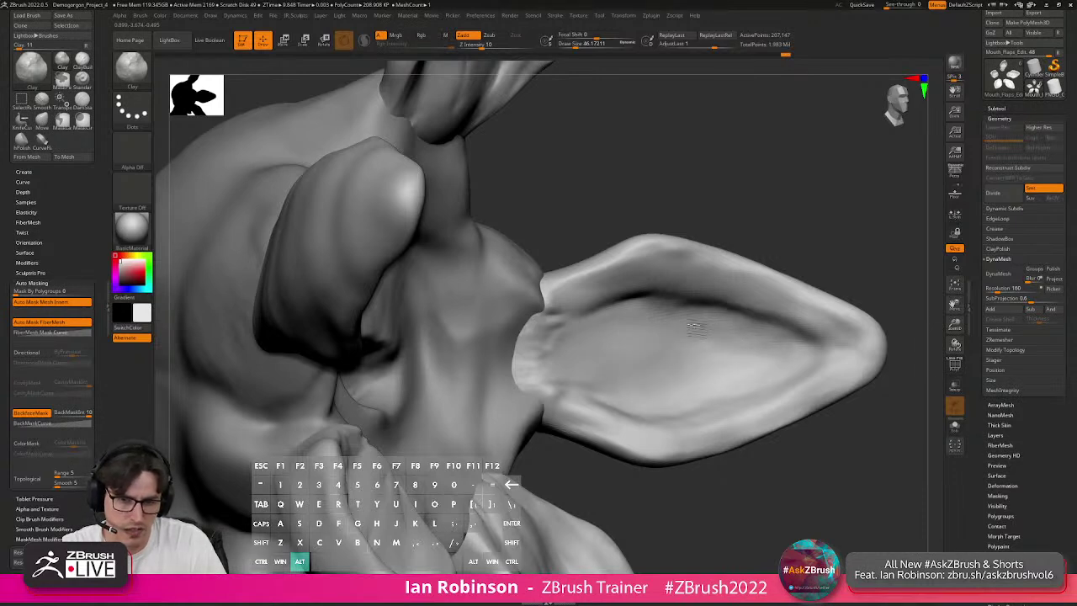
right_click_drag(867, 227, 821, 220)
right_click_drag(820, 220, 791, 269, "ctrl")
key("s")
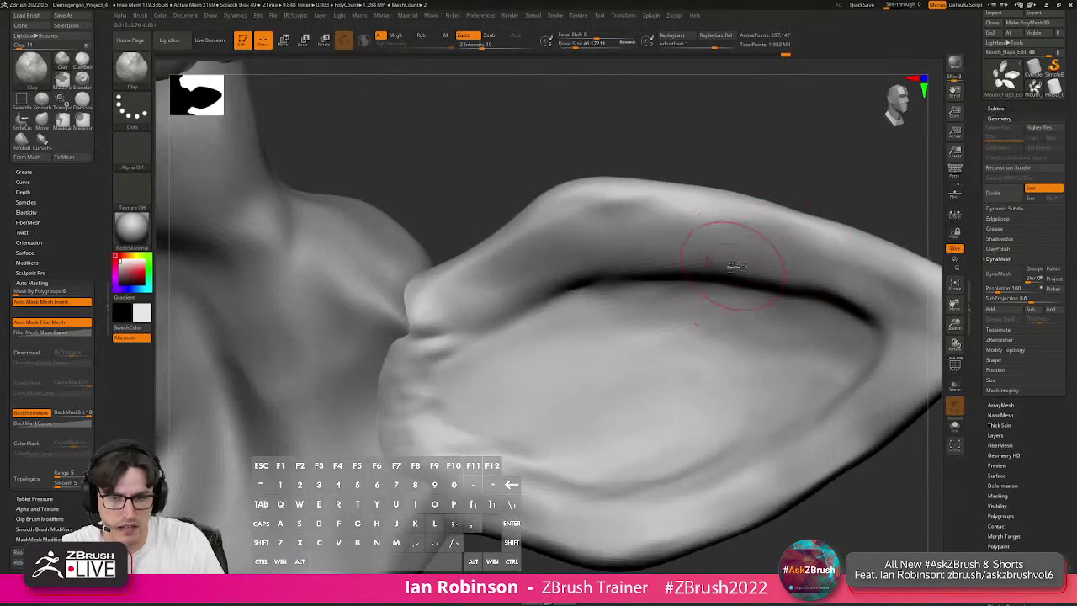
key("s")
left_click_drag(779, 328, 502, 368)
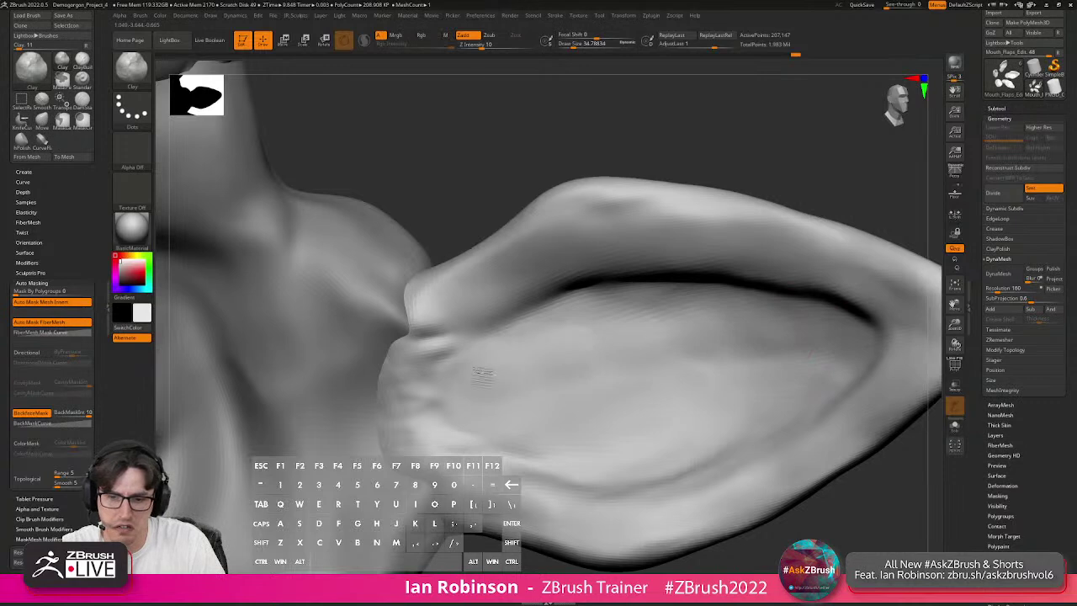
Build up ridges along the upper and lower inner edges of the side flap with ClayBuildup and smooth between them.
key("b")
key("c")
key("b")
mouse_move(690, 337)
left_mouse_down()
mouse_move(787, 315)
mouse_move(580, 341)
mouse_move(458, 381)
left_mouse_up()
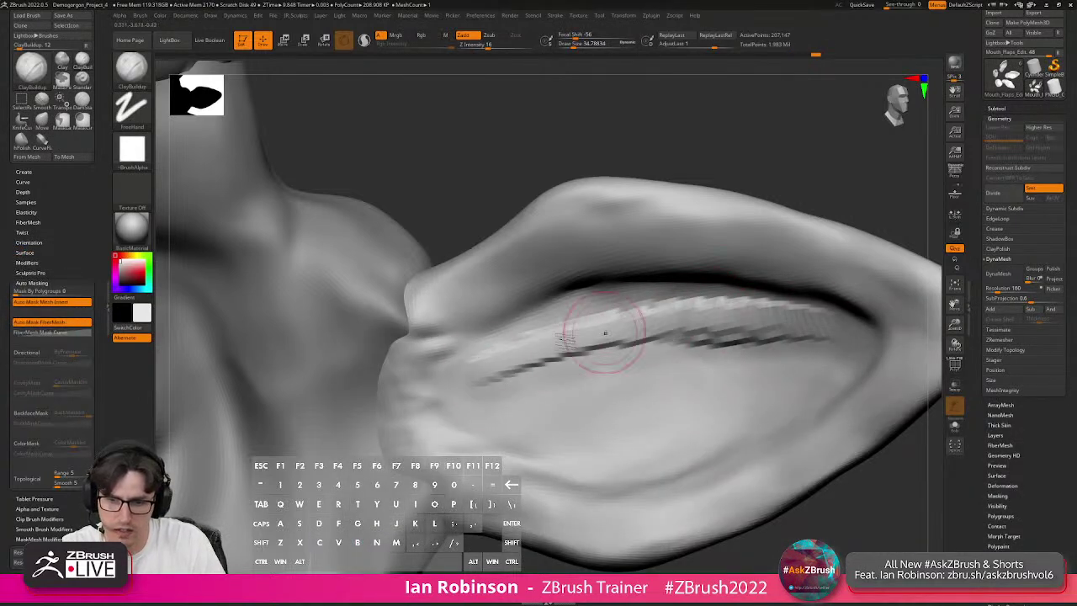
left_click_drag(652, 330, 485, 370)
mouse_move(646, 310)
left_mouse_down()
mouse_move(571, 325)
mouse_move(468, 374)
left_mouse_up()
left_click_drag(649, 327, 468, 374)
mouse_move(817, 356)
left_mouse_down()
mouse_move(673, 429)
mouse_move(501, 435)
left_mouse_up()
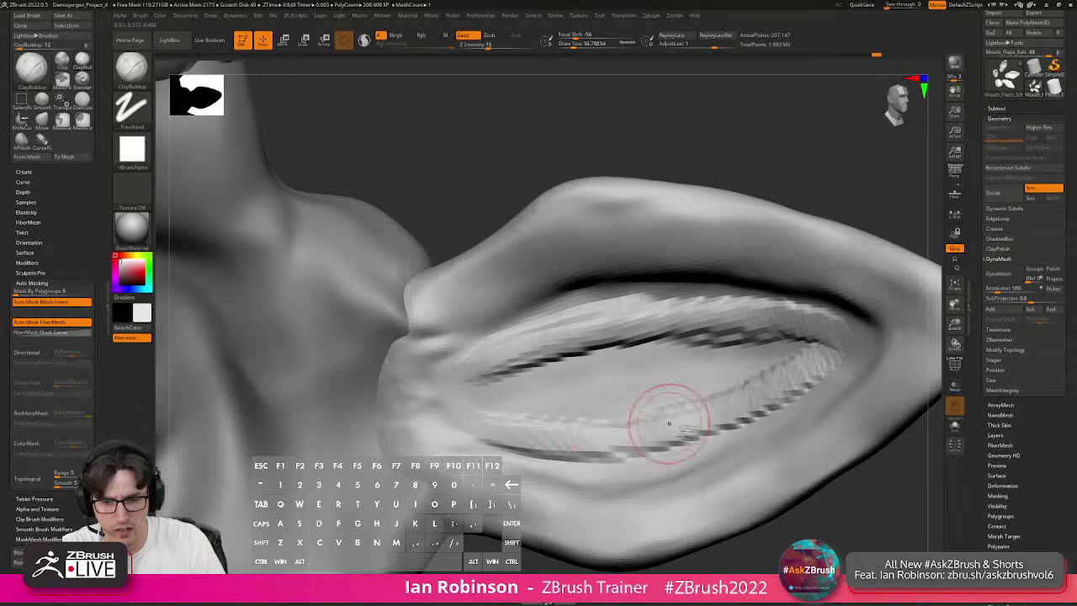
left_click_drag(811, 370, 635, 429)
mouse_move(648, 433)
left_mouse_down("shift")
mouse_move(792, 389)
mouse_move(539, 354)
mouse_move(663, 410)
mouse_move(757, 380)
left_mouse_up("shift")
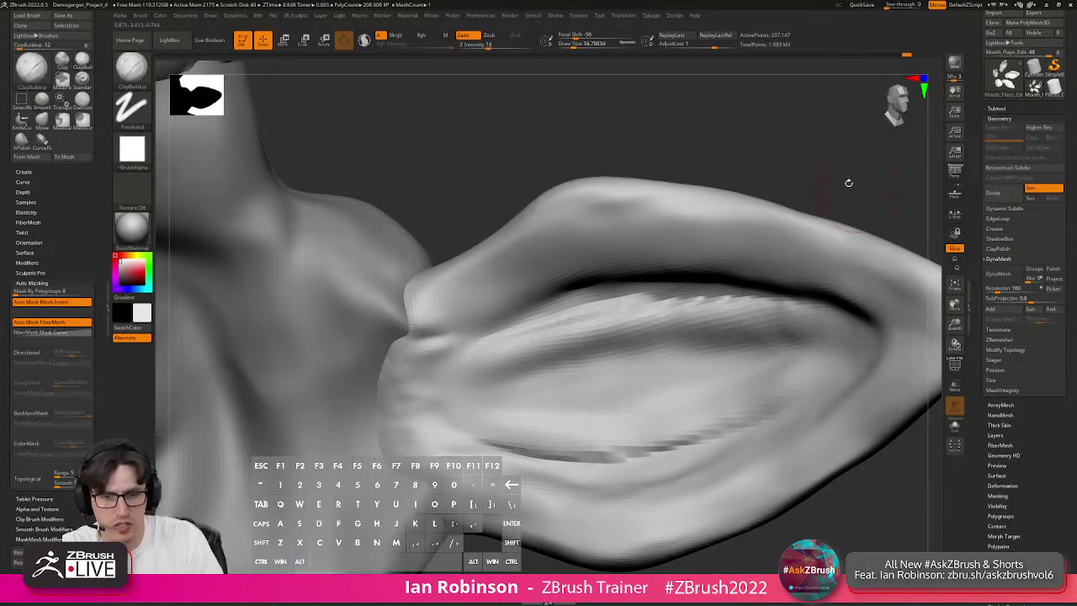
Strengthen the side flap's lower ridge, redo the ridge strokes near its base, and smooth both ridges.
left_click_drag(856, 188, 825, 190, "alt")
left_click_drag(756, 407, 670, 447)
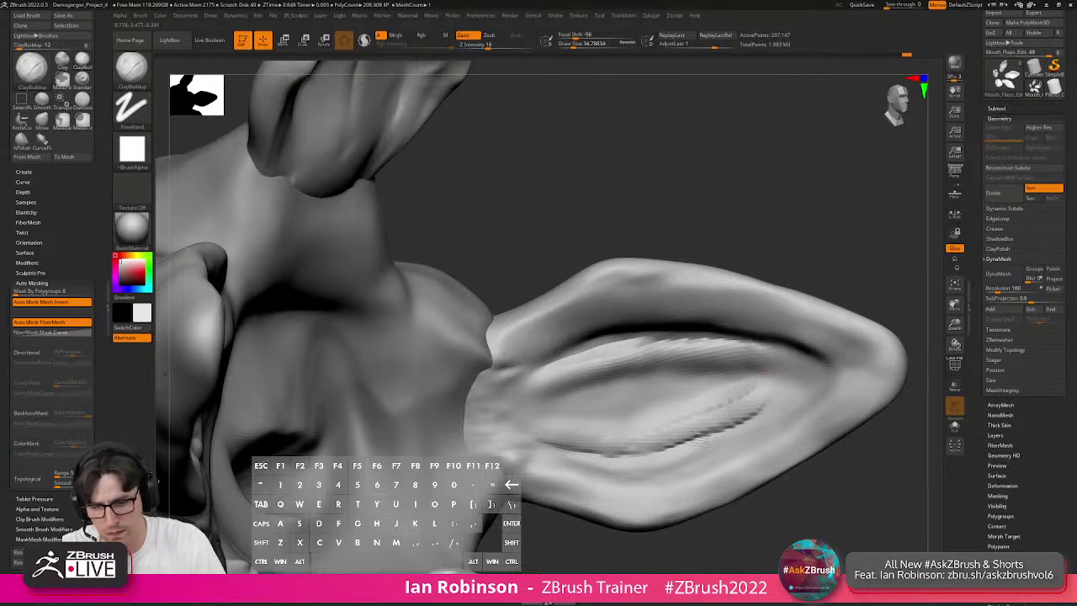
mouse_move(572, 446)
left_mouse_down()
mouse_move(715, 431)
mouse_move(676, 446)
mouse_move(711, 428)
left_mouse_up()
mouse_move(537, 396)
left_mouse_down()
mouse_move(519, 406)
mouse_move(583, 376)
left_mouse_up()
key("ctrl+z")
key("ctrl+z")
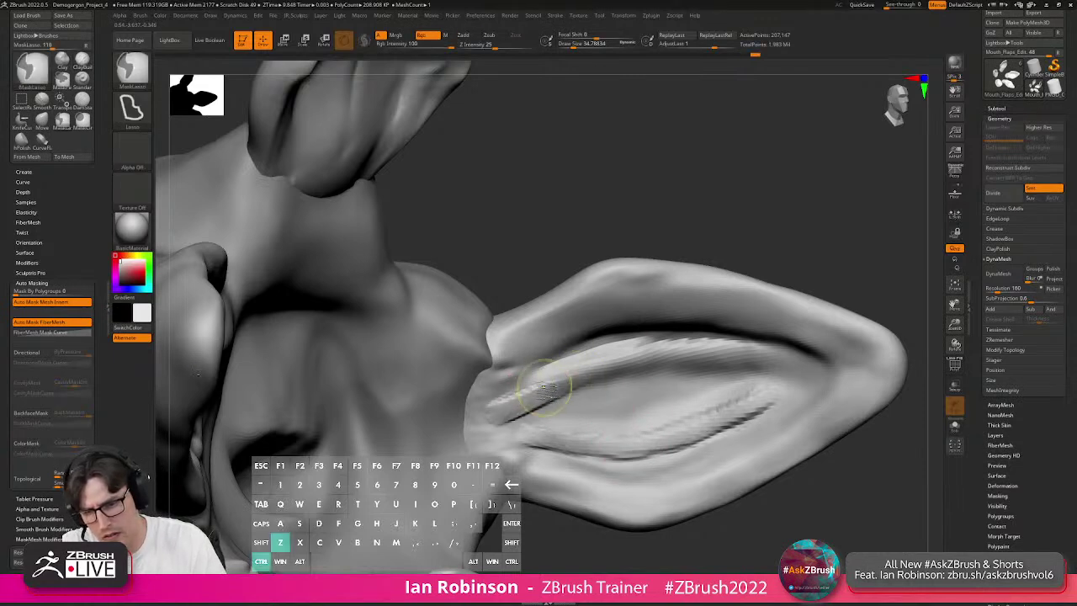
left_click_drag(526, 396, 556, 360)
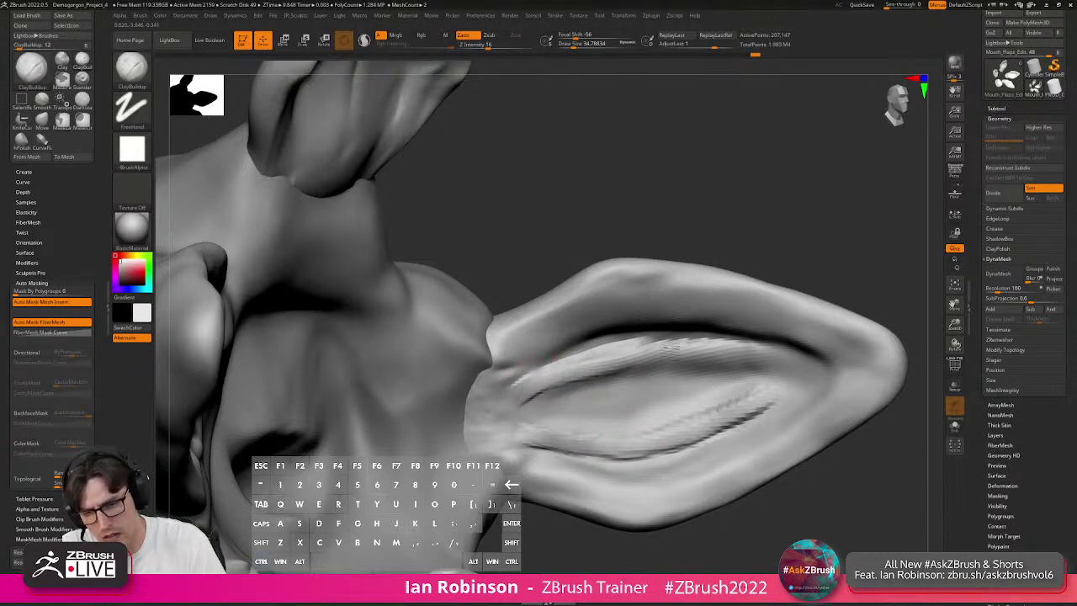
left_click_drag(532, 399, 766, 353, "shift")
left_click_drag(740, 416, 555, 449, "shift")
Build up nested ridges inside the top flap with ClayBuildup at a draw size of about 37.
mouse_move(790, 190)
left_mouse_down()
mouse_move(738, 260)
mouse_move(505, 277)
mouse_move(631, 308)
mouse_move(455, 320)
mouse_move(418, 393)
mouse_move(398, 401)
mouse_move(442, 337)
mouse_move(431, 383)
left_mouse_up()
key("s")
mouse_move(458, 349)
left_mouse_down("alt")
mouse_move(429, 407)
mouse_move(399, 303)
left_mouse_up("alt")
key("s")
mouse_move(480, 253)
left_mouse_down()
mouse_move(468, 253)
mouse_move(478, 232)
mouse_move(477, 245)
left_mouse_up()
left_click_drag(411, 192, 363, 296)
left_click_drag(615, 244, 598, 217)
key("s")
left_click_drag(469, 249, 470, 248)
left_click_drag(440, 185, 399, 258)
left_click_drag(428, 211, 393, 288)
mouse_move(436, 190)
left_mouse_down()
mouse_move(401, 324)
mouse_move(409, 359)
left_mouse_up()
mouse_move(394, 293)
left_mouse_down()
mouse_move(383, 337)
mouse_move(412, 397)
mouse_move(372, 346)
mouse_move(410, 434)
left_mouse_up()
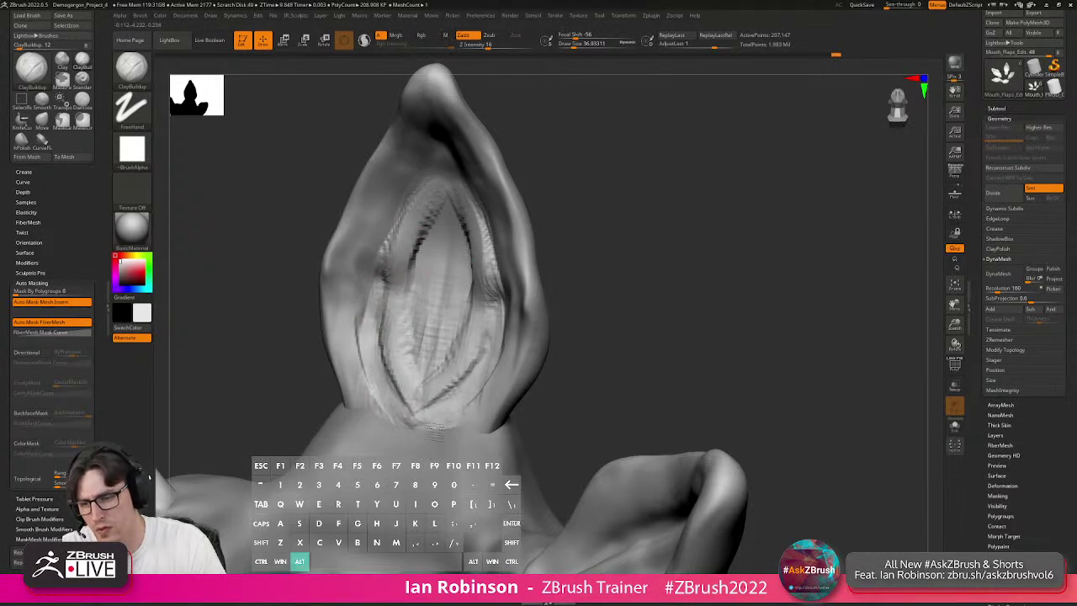
Add folds and creases between the top flap's inner ridges and its outer rim, up to the tip.
left_click_drag(601, 272, 553, 312)
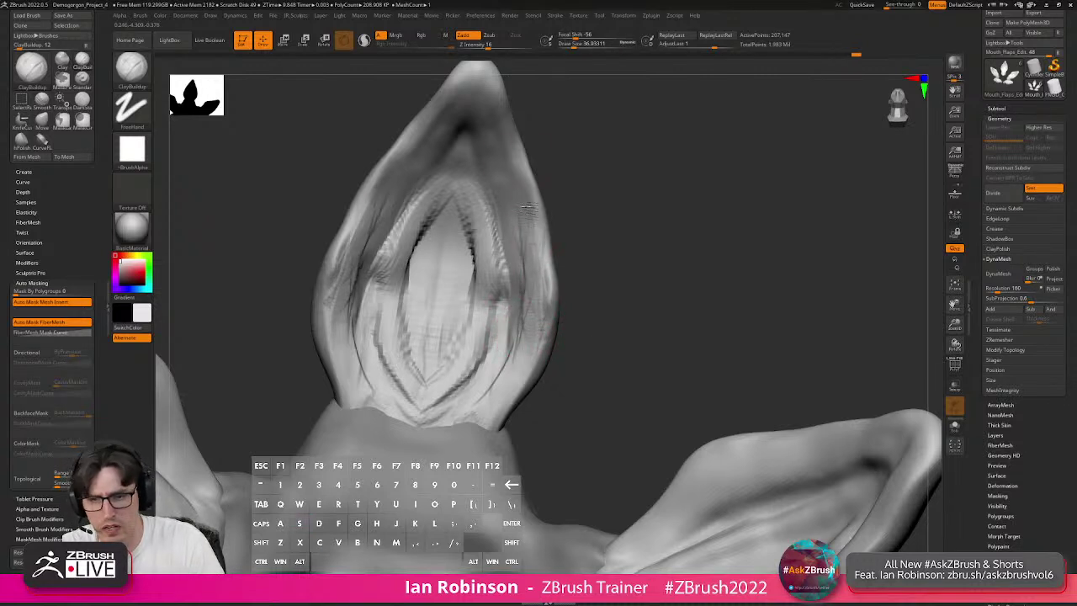
mouse_move(589, 211)
left_mouse_down()
mouse_move(625, 200)
mouse_move(488, 157)
left_mouse_up()
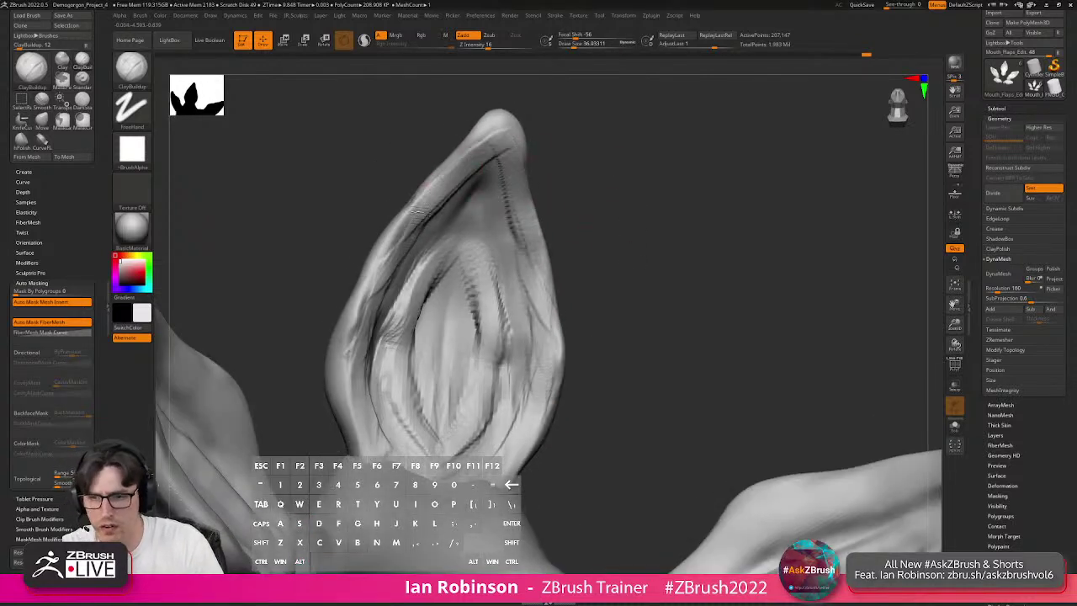
left_click_drag(627, 206, 401, 303)
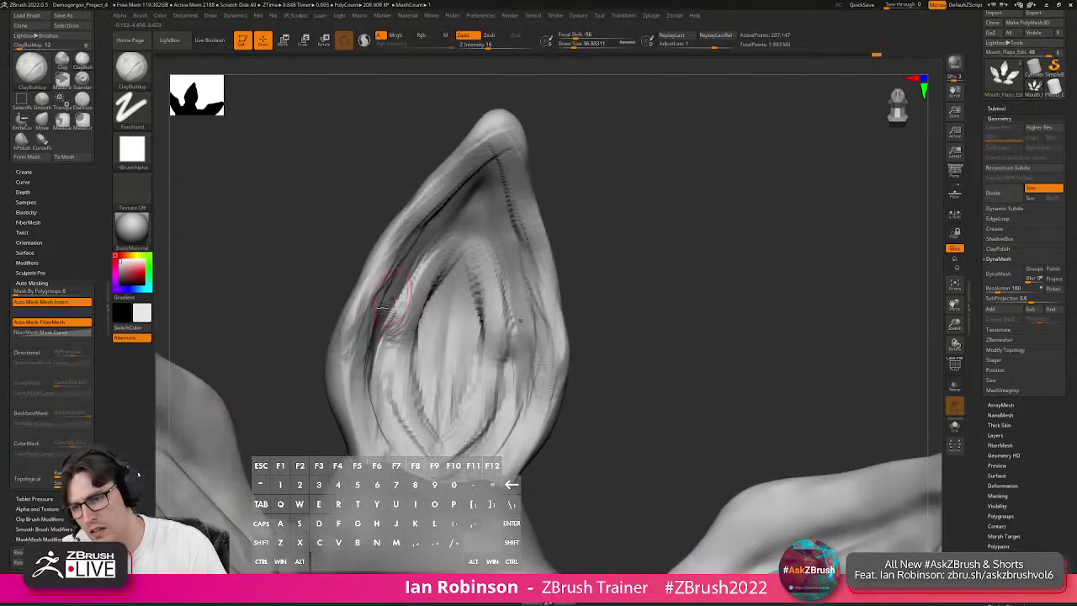
Add a last fold along the top flap's inner side edge and smooth the inner ridges up to the tip.
left_click_drag(459, 203, 379, 319)
mouse_move(433, 340)
left_mouse_down("shift")
mouse_move(410, 375)
mouse_move(425, 303)
left_mouse_up("shift")
mouse_move(394, 336)
left_mouse_down("shift")
mouse_move(406, 269)
mouse_move(478, 175)
left_mouse_up("shift")
Carve long grooves down the inside of the lower flap with ClayBuildup at a draw size of about 62.
left_click_drag(672, 345, 663, 135, "alt")
mouse_move(607, 349)
left_mouse_down()
mouse_move(599, 450)
mouse_move(512, 325)
mouse_move(558, 301)
left_mouse_up()
left_click_drag(623, 295, 590, 295)
mouse_move(555, 315)
left_mouse_down("alt")
mouse_move(615, 323)
mouse_move(637, 290)
left_mouse_up("alt")
key("s")
left_click_drag(548, 334, 553, 334)
left_click_drag(495, 327, 444, 273, "alt")
mouse_move(498, 295)
left_mouse_down("alt")
mouse_move(444, 251)
mouse_move(405, 245)
left_mouse_up("alt")
left_click_drag(468, 287, 438, 244, "alt")
left_click_drag(451, 313, 409, 267, "alt")
left_click_drag(460, 340, 420, 292, "alt")
left_click_drag(492, 377, 445, 303, "alt")
left_click_drag(518, 347, 448, 244, "alt")
left_click_drag(537, 399, 502, 335, "alt")
left_click_drag(490, 393, 416, 282, "alt")
left_click_drag(440, 388, 416, 295, "alt")
Build up ridges between the lower flap's grooves and along its outer rim.
left_click_drag(425, 404, 404, 309)
left_click_drag(406, 400, 390, 316)
left_click_drag(444, 438, 385, 362)
left_click_drag(473, 454, 413, 404)
left_click_drag(579, 505, 582, 399)
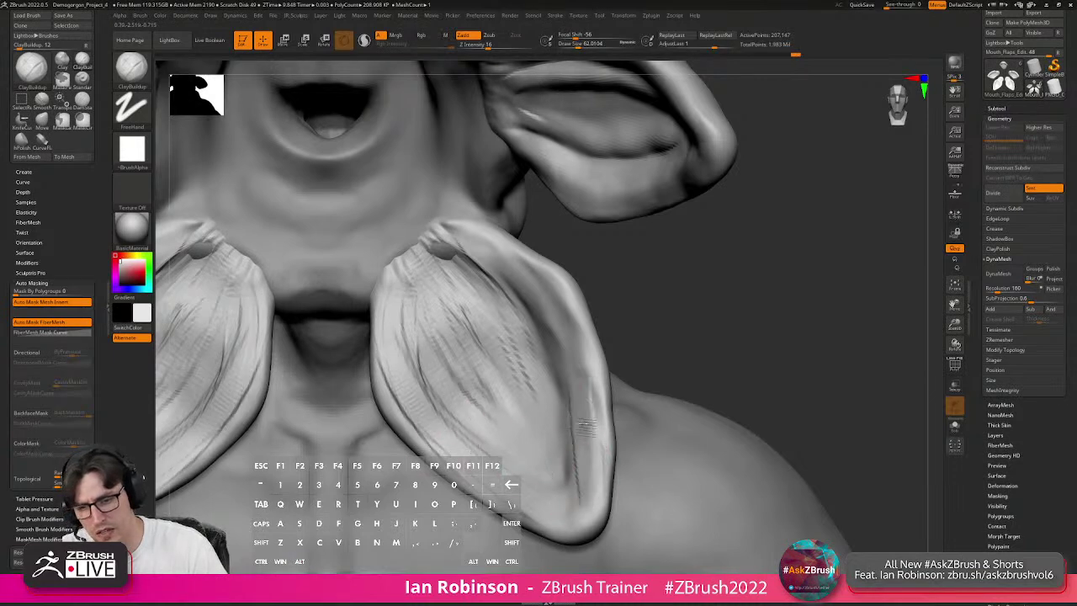
mouse_move(575, 334)
left_mouse_down()
mouse_move(516, 280)
mouse_move(538, 320)
left_mouse_up()
mouse_move(408, 293)
left_mouse_down()
mouse_move(452, 450)
mouse_move(431, 362)
left_mouse_up()
left_click_drag(461, 402, 438, 345)
Add finer ridges inside the lower flap at a draw size of about 54 and smooth across them.
key("s")
left_click_drag(476, 383, 474, 384)
left_click_drag(515, 443, 463, 401)
mouse_move(427, 357)
left_mouse_down()
mouse_move(419, 316)
mouse_move(471, 399)
mouse_move(532, 461)
mouse_move(525, 384)
mouse_move(497, 309)
mouse_move(532, 378)
left_mouse_up()
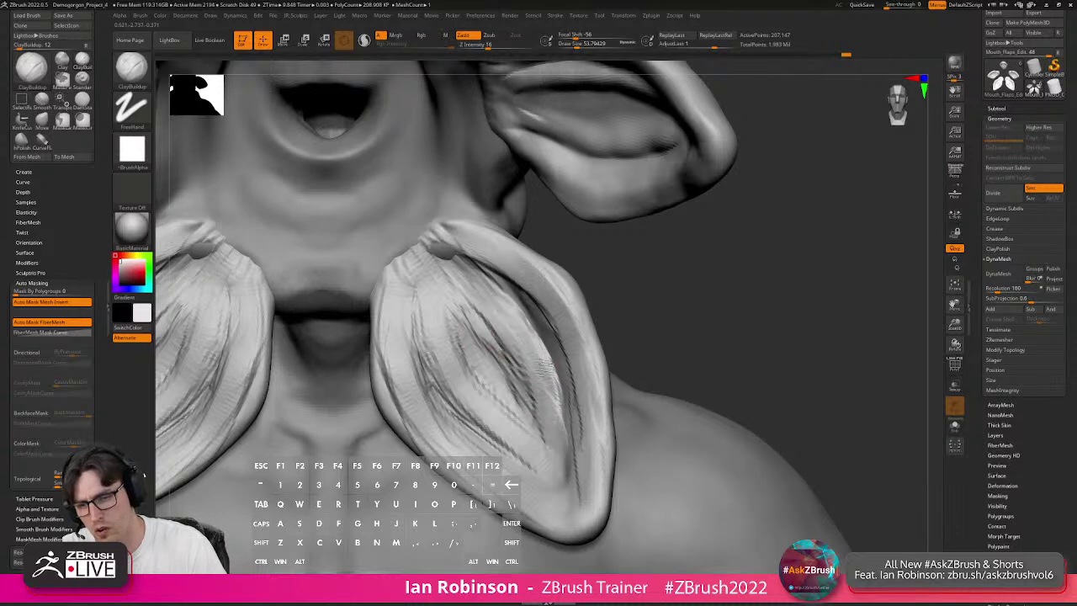
left_click_drag(534, 328, 569, 461)
mouse_move(540, 438)
left_mouse_down("shift")
mouse_move(501, 323)
mouse_move(485, 426)
mouse_move(436, 380)
mouse_move(410, 404)
left_mouse_up("shift")
mouse_move(601, 470)
left_mouse_down("shift")
mouse_move(578, 421)
mouse_move(439, 241)
left_mouse_up("shift")
Switch to the body subtool and build up the side walls inside the mouth with ClayBuildup at a draw size of about 116.
mouse_move(691, 345)
left_mouse_down("alt")
mouse_move(686, 287)
mouse_move(749, 221)
mouse_move(702, 275)
left_mouse_up("alt")
right_click_drag(510, 376, 581, 421, "alt")
mouse_move(494, 355)
right_mouse_down("alt")
mouse_move(542, 438)
mouse_move(491, 315)
right_mouse_up("alt")
key("s")
left_click_drag(486, 314, 495, 313)
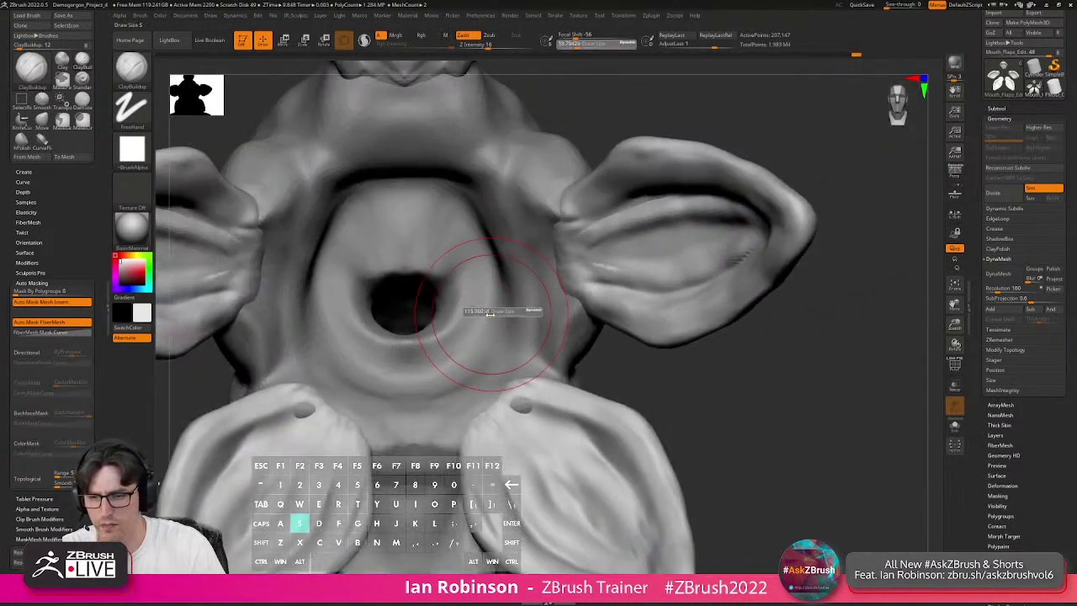
left_click(505, 301, "alt")
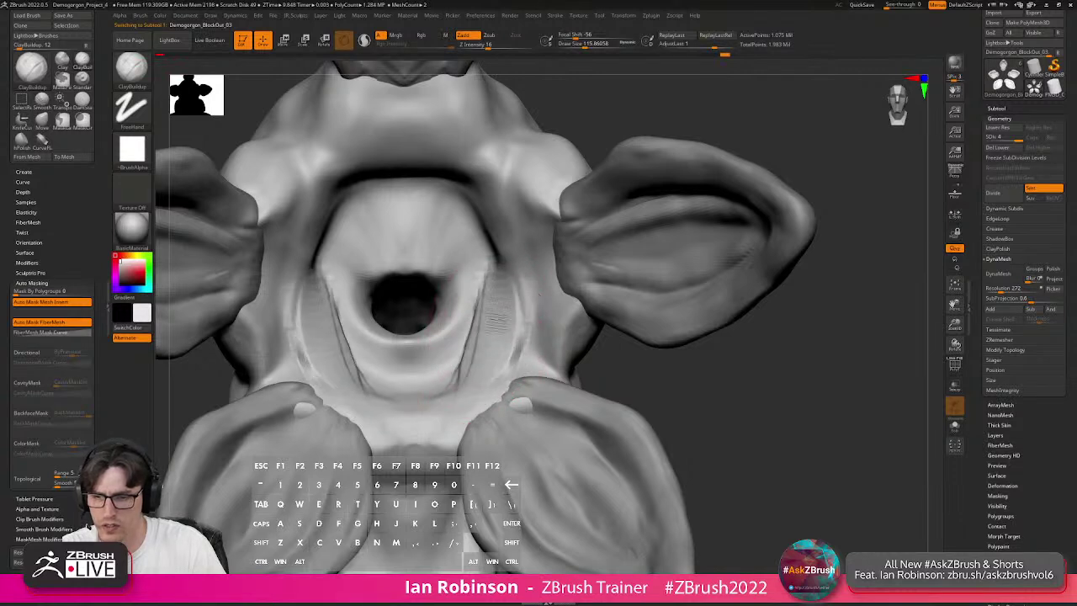
left_click_drag(490, 235, 497, 286)
left_click_drag(488, 157, 505, 240)
mouse_move(472, 192)
left_mouse_down()
mouse_move(462, 185)
mouse_move(475, 193)
mouse_move(512, 370)
mouse_move(480, 379)
mouse_move(484, 252)
mouse_move(488, 359)
left_mouse_up()
mouse_move(482, 210)
left_mouse_down()
mouse_move(482, 333)
mouse_move(511, 219)
left_mouse_up()
Sculpt wrinkled flesh around the throat opening with ClayBuildup at a draw size of about 74.
right_click_drag(469, 270, 434, 286, "ctrl")
key("s")
mouse_move(432, 285)
left_mouse_down()
mouse_move(425, 281)
mouse_move(472, 270)
left_mouse_up()
right_click_drag(471, 270, 412, 260, "alt")
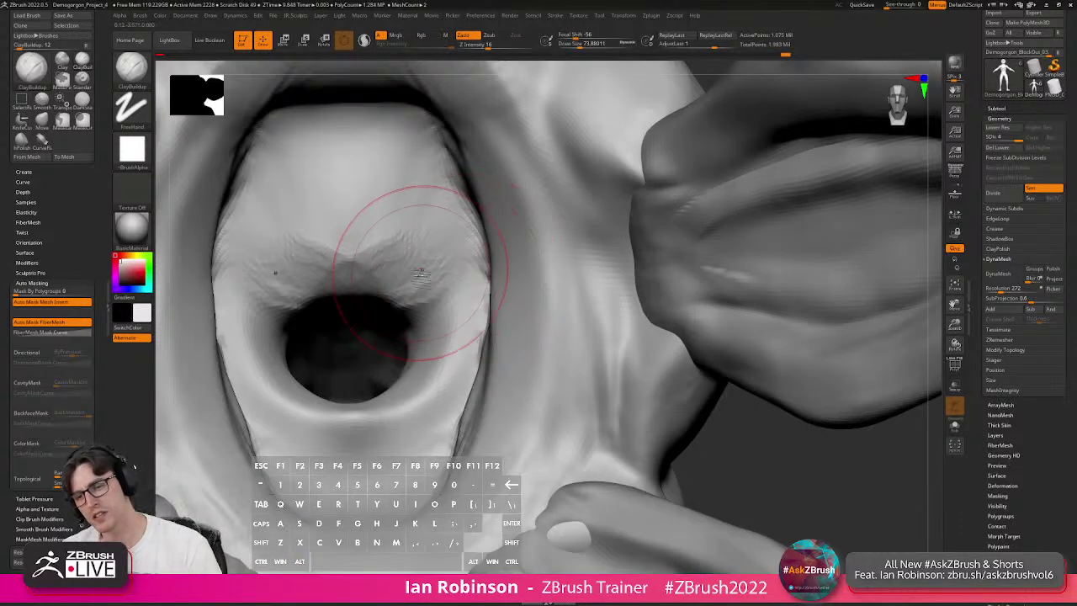
right_click_drag(396, 348, 396, 396)
left_click_drag(409, 473, 471, 421, "alt")
mouse_move(395, 396)
right_mouse_down()
mouse_move(454, 383)
mouse_move(461, 367)
mouse_move(420, 325)
right_mouse_up()
mouse_move(421, 325)
left_mouse_down("alt")
mouse_move(353, 303)
mouse_move(404, 278)
mouse_move(473, 285)
mouse_move(481, 312)
mouse_move(337, 278)
mouse_move(384, 228)
mouse_move(312, 349)
mouse_move(329, 396)
mouse_move(379, 413)
left_mouse_up("alt")
mouse_move(426, 421)
right_mouse_down()
mouse_move(449, 432)
mouse_move(437, 395)
right_mouse_up()
mouse_move(538, 437)
right_mouse_down()
mouse_move(522, 425)
mouse_move(534, 409)
right_mouse_up()
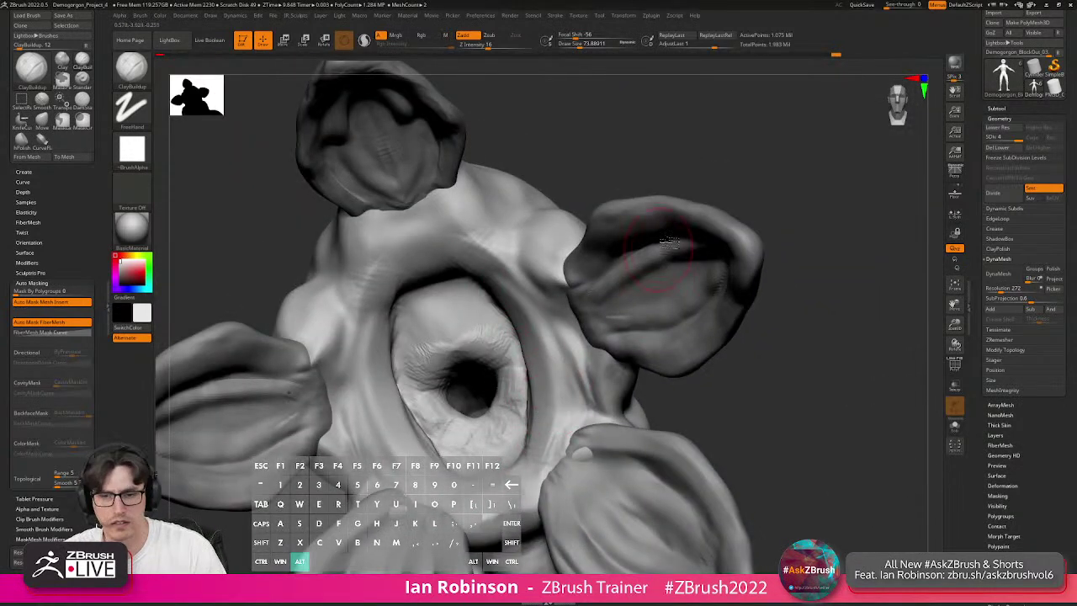
Pull the upper edge of the throat opening upward with the Move brush to enlarge the hole.
right_click_drag(585, 301, 398, 316)
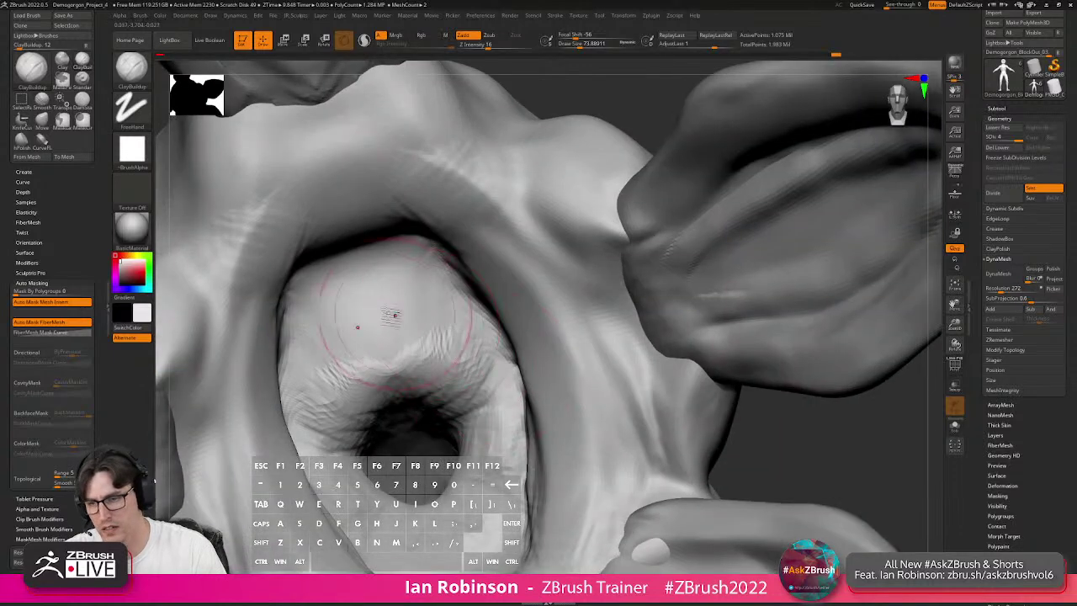
key("b")
key("m")
key("v")
key("s")
left_click_drag(406, 409, 397, 373)
mouse_move(399, 360)
right_mouse_down()
mouse_move(387, 407)
mouse_move(312, 409)
mouse_move(320, 395)
mouse_move(383, 408)
mouse_move(357, 444)
mouse_move(407, 446)
mouse_move(348, 337)
right_mouse_up()
Build up a fleshy rim around the top and sides of the throat opening with ClayBuildup at a draw size of about 87.
key("s")
left_click(381, 406)
key("b")
key("c")
key("b")
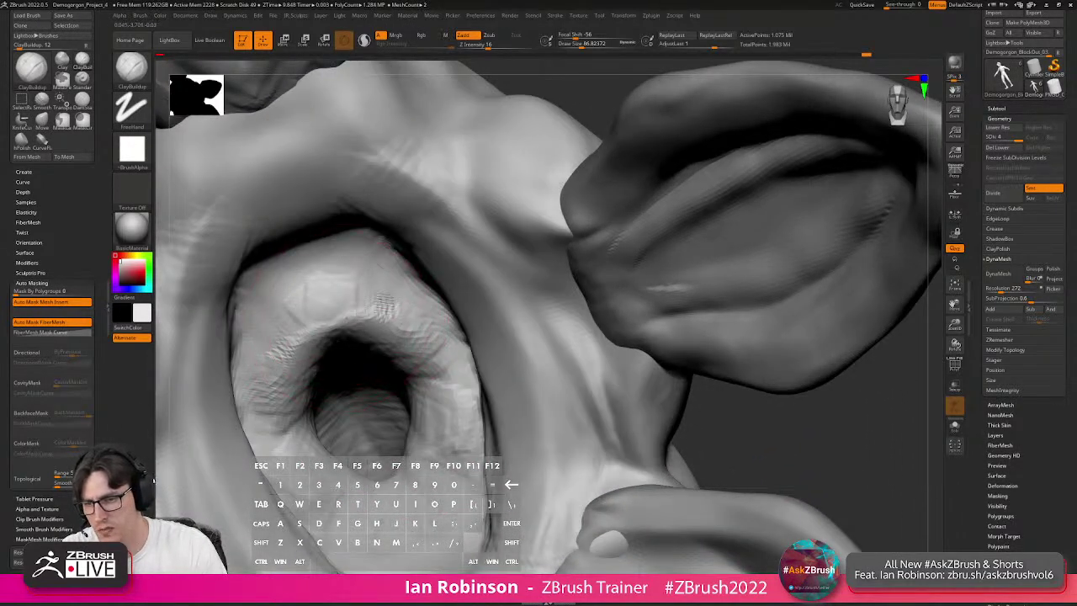
left_click_drag(365, 310, 401, 347)
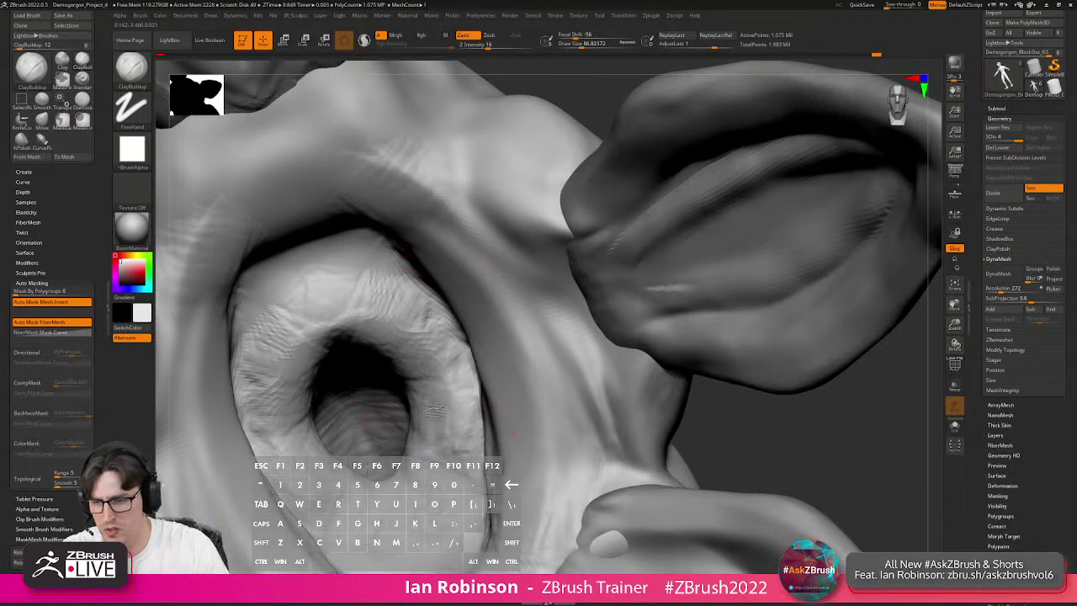
Try cutting creases outward from the throat opening through its rim with DamStandard at a draw size of about 56.
key("b")
key("d")
key("s")
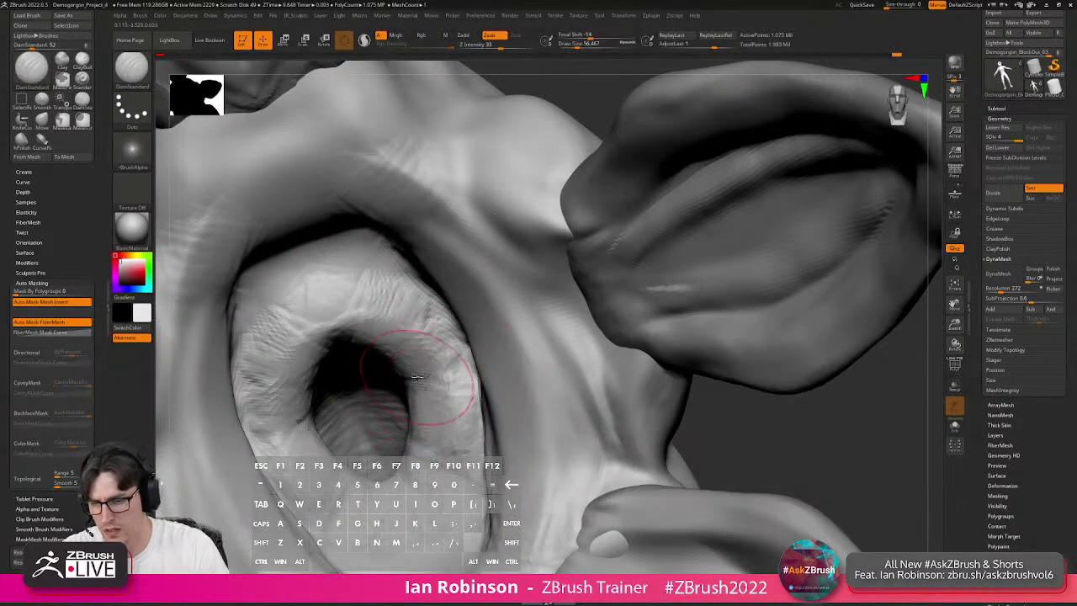
mouse_move(388, 346)
left_mouse_down()
mouse_move(356, 373)
mouse_move(365, 356)
mouse_move(388, 375)
left_mouse_up()
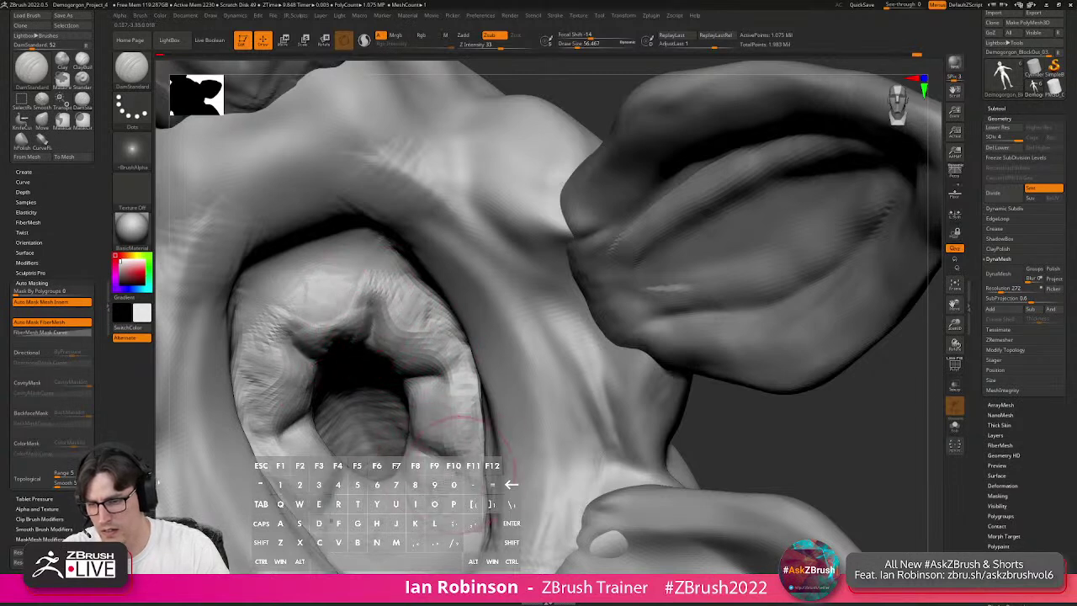
right_click_drag(370, 446, 371, 473)
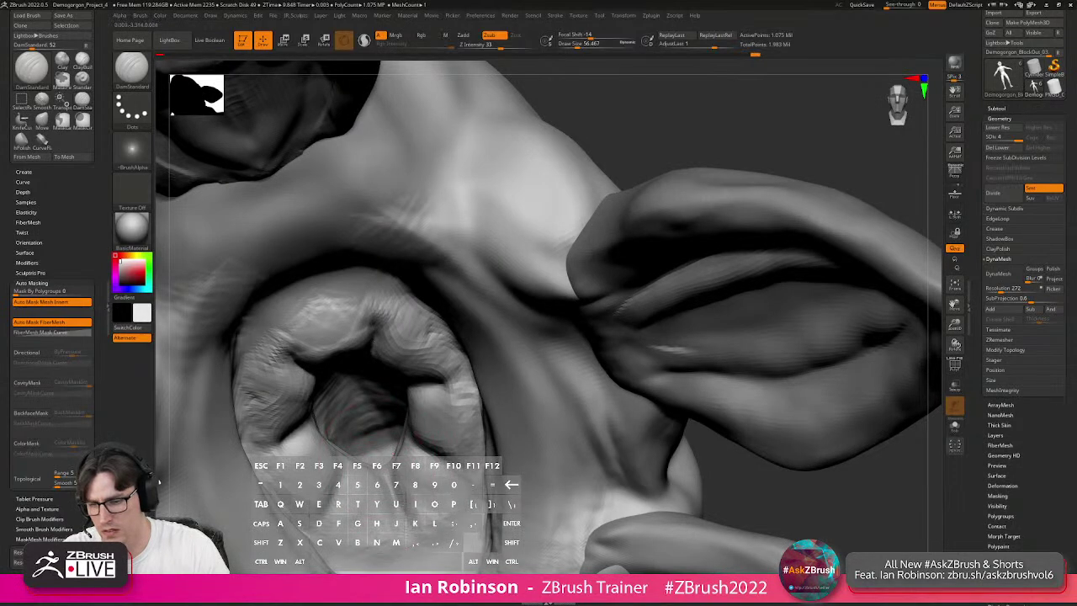
mouse_move(412, 429)
right_mouse_down()
mouse_move(396, 362)
mouse_move(349, 312)
right_mouse_up()
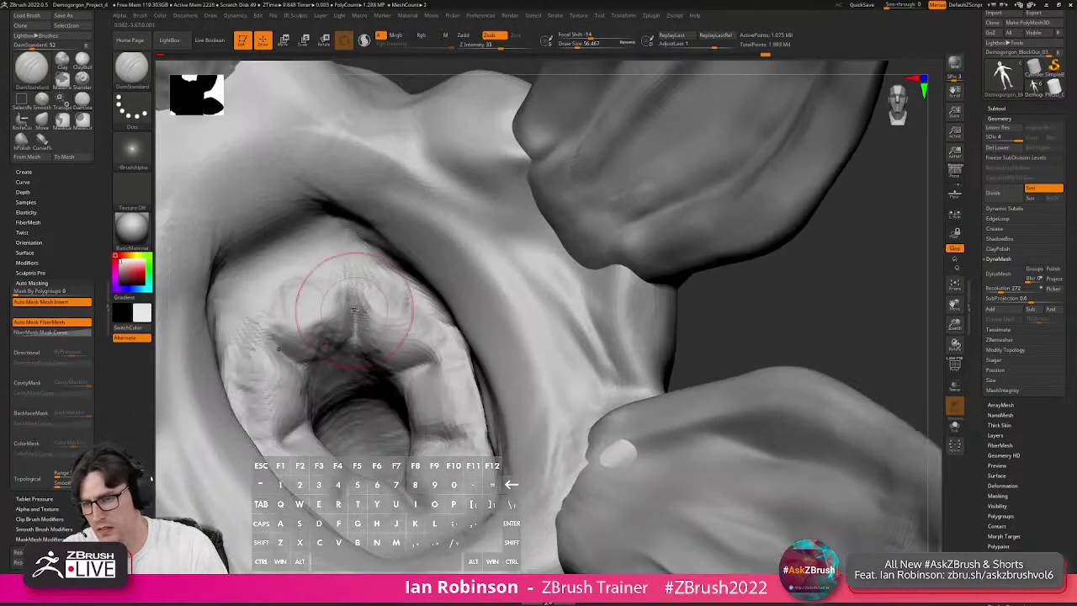
mouse_move(348, 312)
left_mouse_down()
mouse_move(351, 362)
mouse_move(341, 370)
mouse_move(471, 383)
mouse_move(406, 401)
left_mouse_up()
Try filling out the flesh between the throat creases with the Clay brush at a draw size of about 33.
key("b")
key("c")
key("l")
key("s")
mouse_move(471, 451)
left_mouse_down()
mouse_move(439, 454)
mouse_move(463, 453)
left_mouse_up()
key("s")
right_click_drag(472, 442, 379, 492)
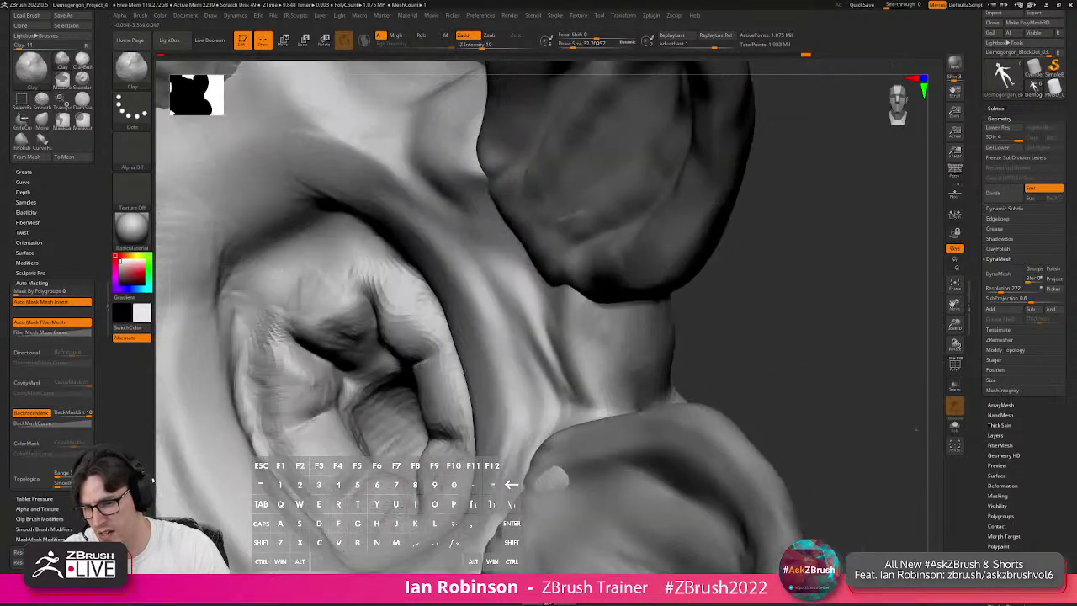
mouse_move(315, 427)
left_mouse_down()
mouse_move(286, 381)
mouse_move(301, 407)
left_mouse_up()
mouse_move(324, 344)
left_mouse_down()
mouse_move(339, 327)
mouse_move(359, 336)
left_mouse_up()
Undo the Clay strokes and the creases cut into the throat rim.
mouse_move(370, 355)
right_mouse_down("alt")
mouse_move(698, 284)
mouse_move(729, 289)
right_mouse_up("alt")
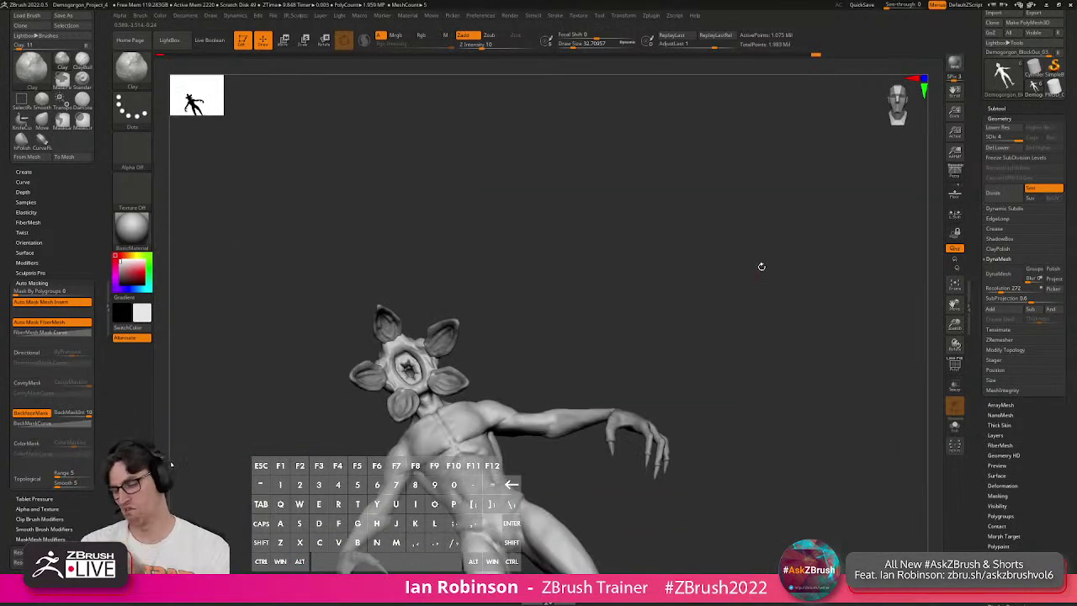
key("ctrl+z")
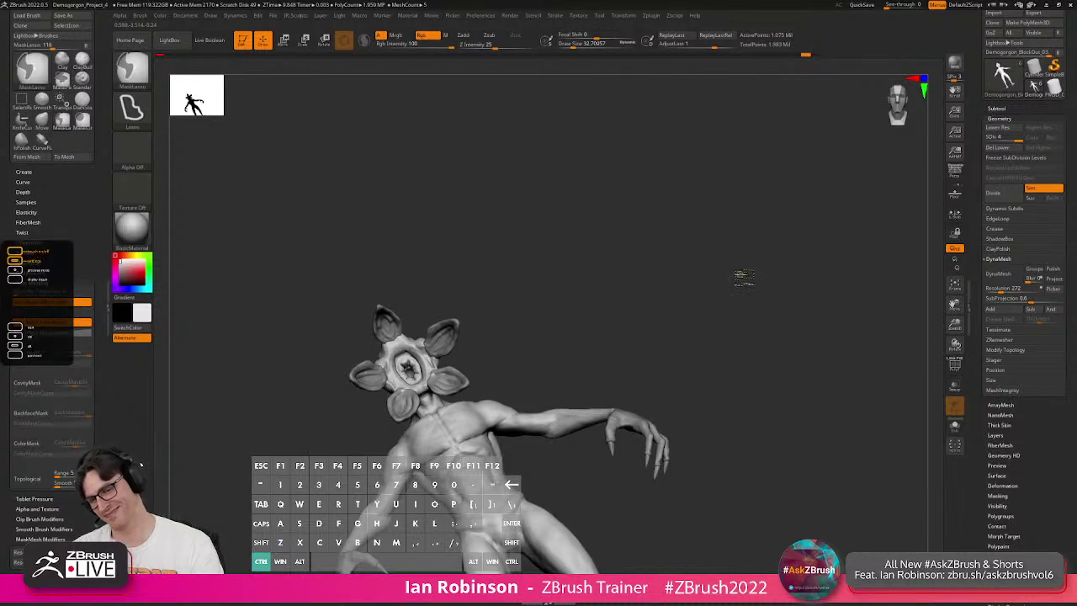
key("ctrl+z")
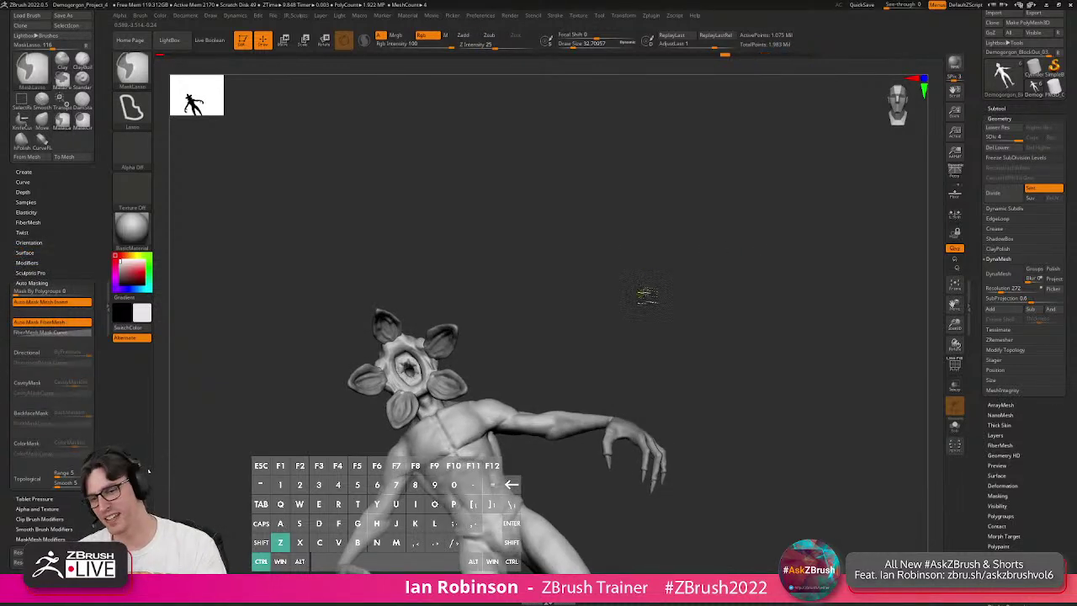
Refine the upper part of the mouth opening with the Clay brush at a draw size of about 59.
mouse_move(649, 283)
right_mouse_down("alt")
mouse_move(699, 329)
mouse_move(752, 319)
mouse_move(693, 268)
mouse_move(651, 258)
mouse_move(656, 278)
mouse_move(656, 248)
mouse_move(752, 219)
mouse_move(770, 229)
right_mouse_up("alt")
right_click_drag(469, 284, 488, 296)
key("s")
left_click_drag(449, 298, 455, 298)
right_click_drag(456, 295, 484, 313)
left_click(443, 295)
left_click(430, 353)
right_click_drag(395, 345, 446, 337, "alt")
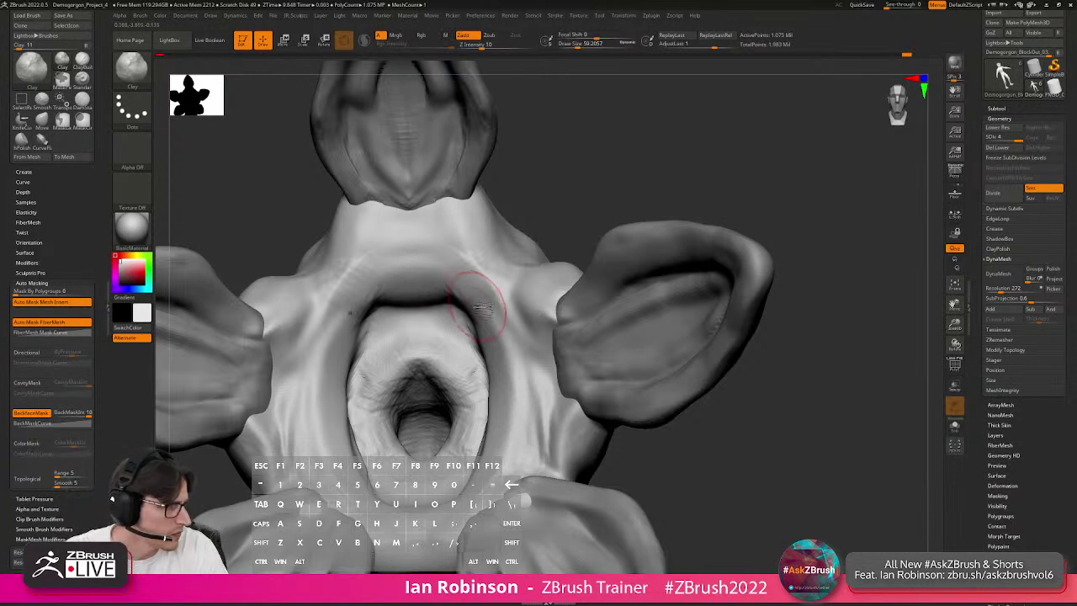
Carve a vertical recess from the top of the mouth opening up toward the base of the top flap.
right_click_drag(473, 306, 492, 301)
right_click_drag(416, 297, 436, 327, "alt")
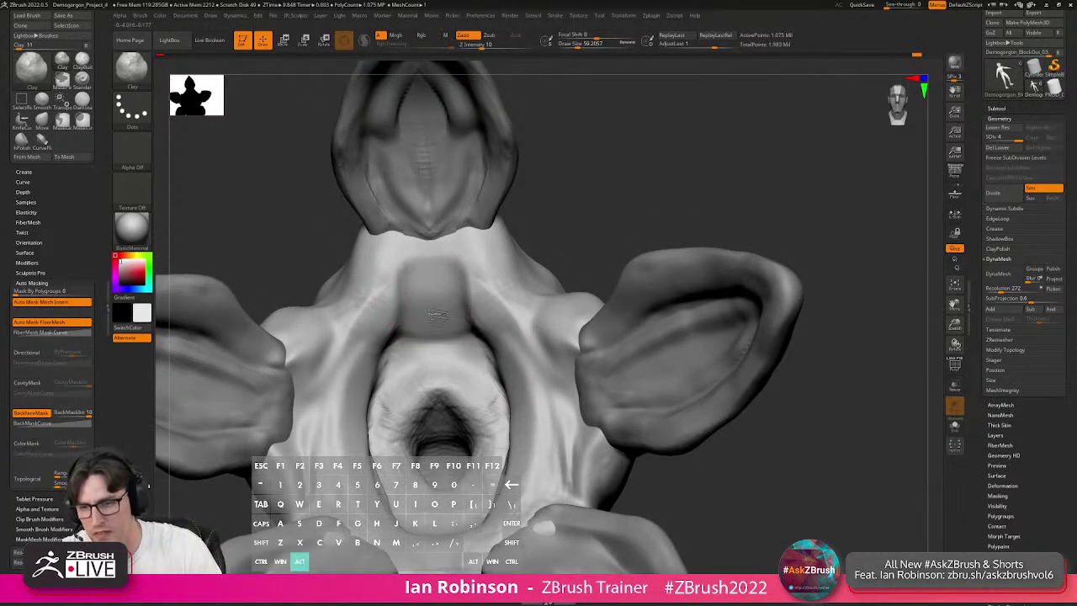
left_click_drag(442, 327, 422, 333, "alt")
right_click_drag(441, 362, 419, 318)
right_click_drag(446, 410, 427, 337)
mouse_move(402, 466)
left_mouse_down("alt")
mouse_move(407, 436)
mouse_move(410, 446)
left_mouse_up("alt")
right_click_drag(411, 382, 437, 414, "alt")
right_click_drag(437, 414, 438, 426)
left_click_drag(399, 252, 421, 224)
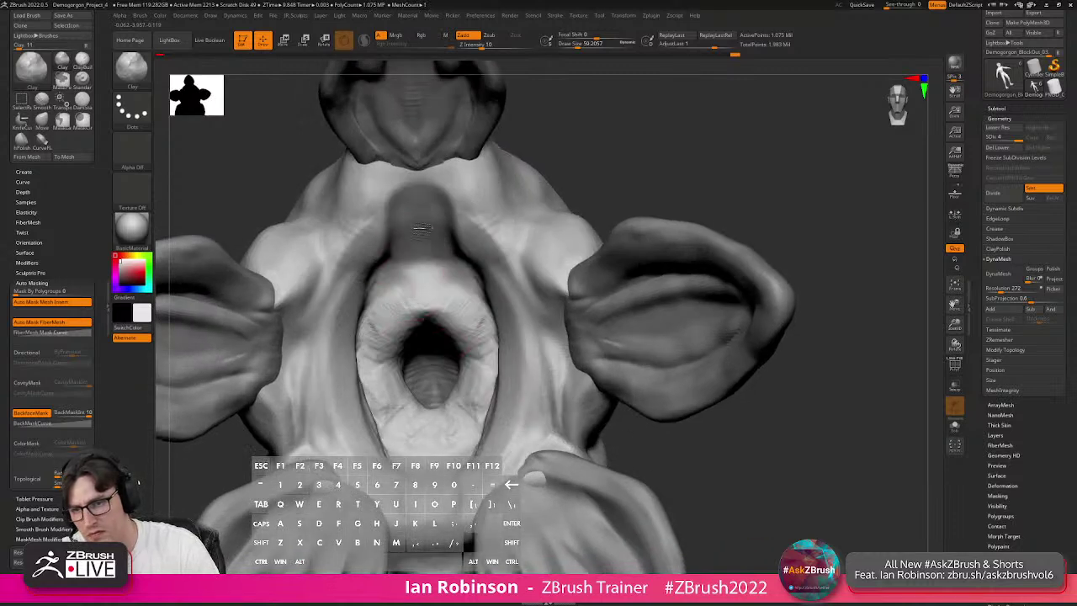
Save the project file Demogorgon_Project_4.
right_click_drag(419, 223, 637, 173)
right_click_drag(764, 210, 725, 210)
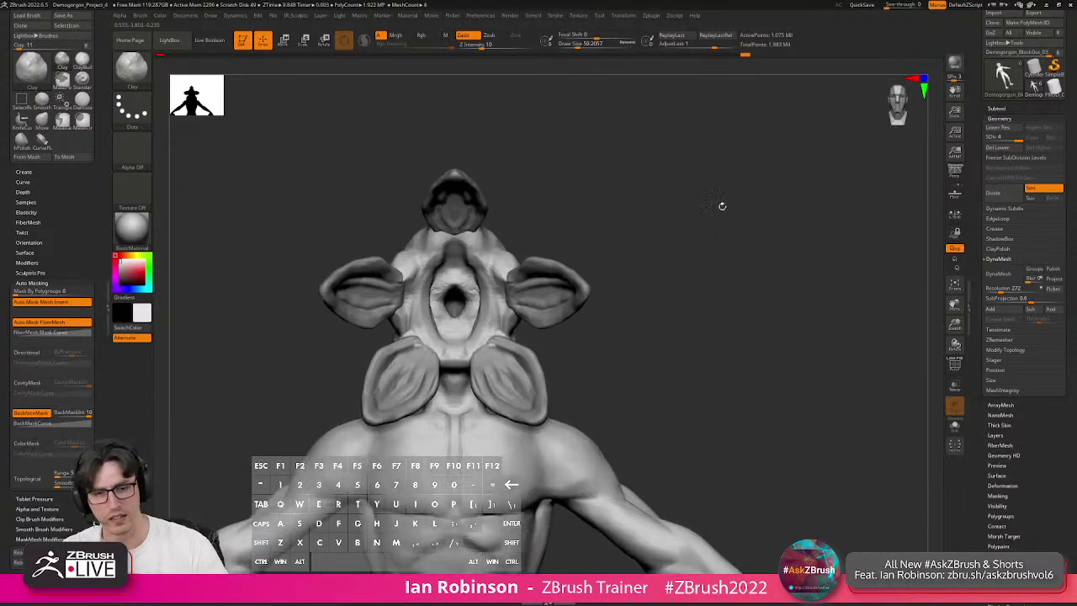
key("ctrl+s")
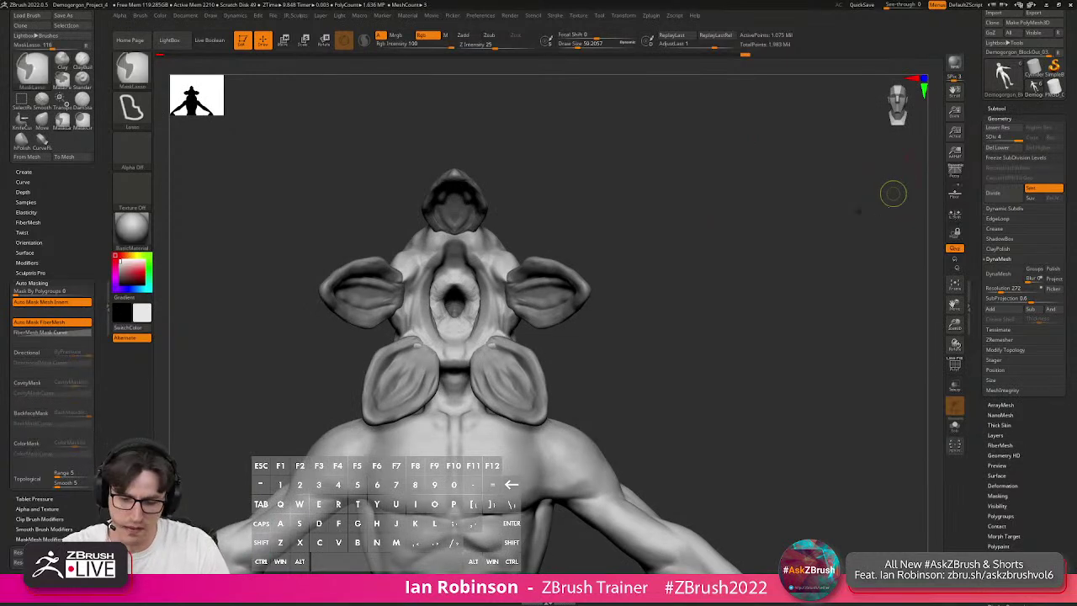
key("Return")
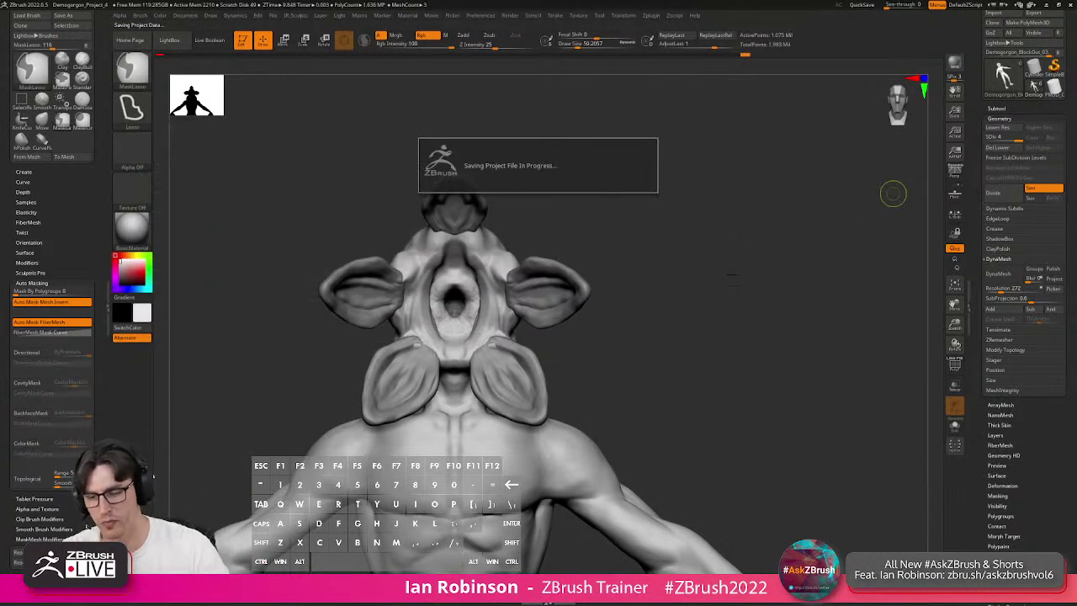
Save the tool as Demogorgon_BlockOut_03.ztl in the Demogorgon_FanArt_Stream folder, replacing the existing file.
left_click_drag(745, 329, 728, 180, "alt")
left_click_drag(768, 287, 776, 273, "alt")
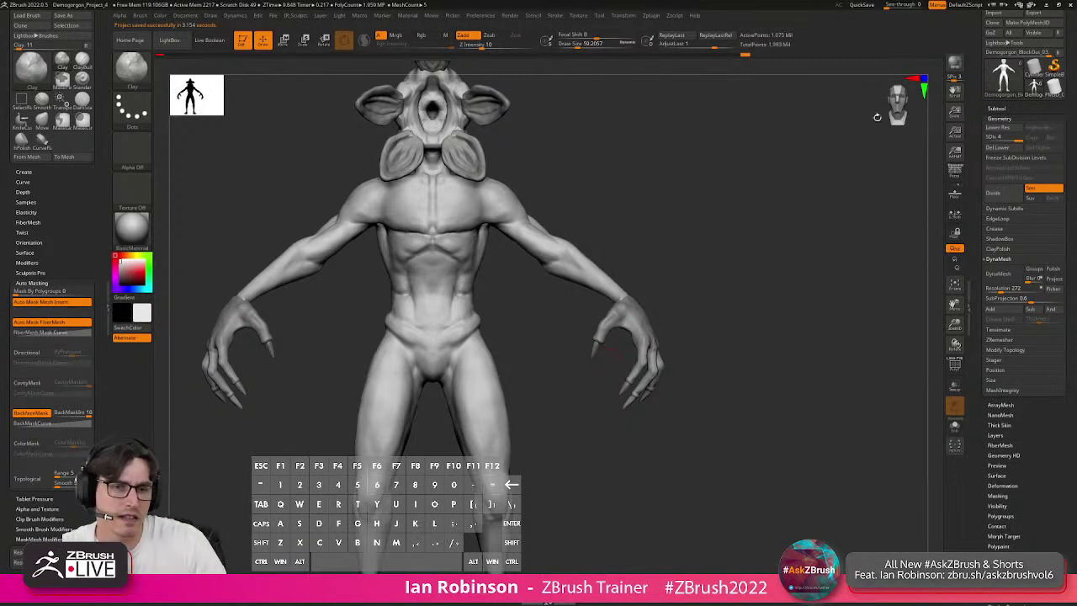
left_click(997, 108)
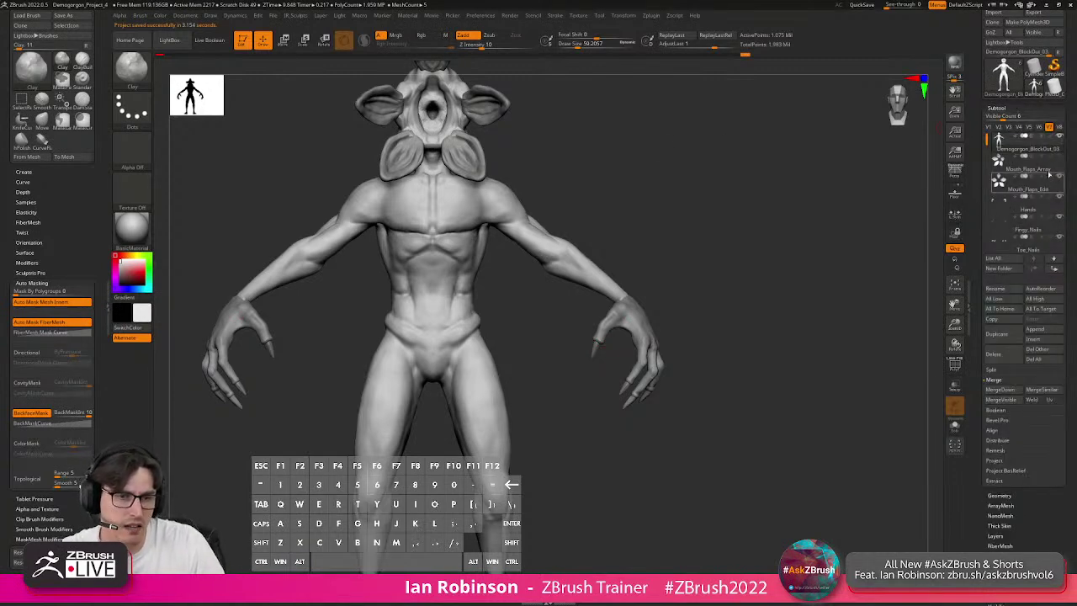
scroll(1061, 33, "up", 2)
left_click(1037, 28)
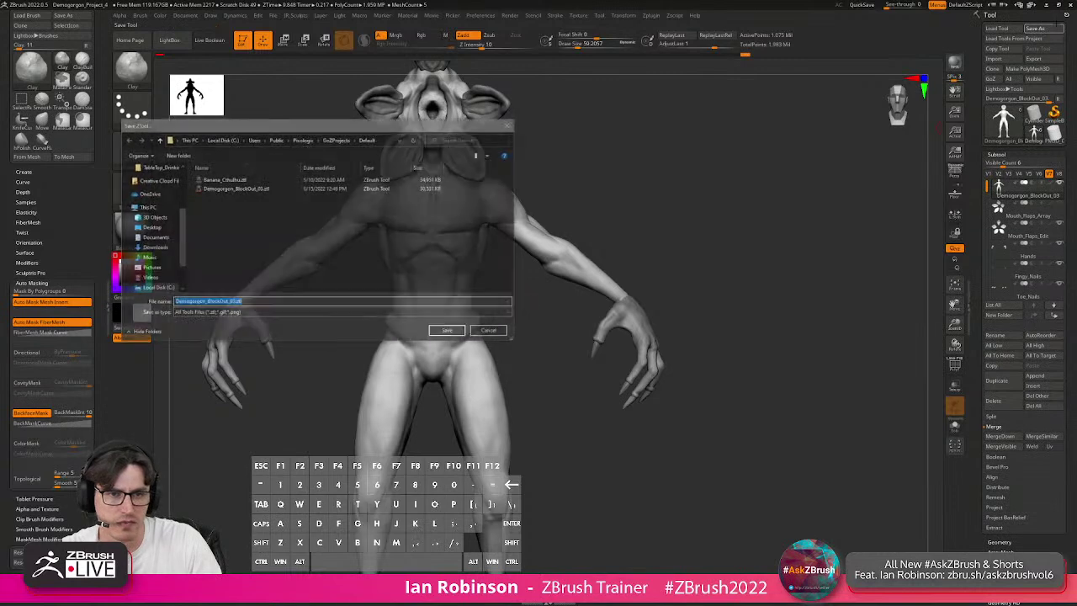
key("Return")
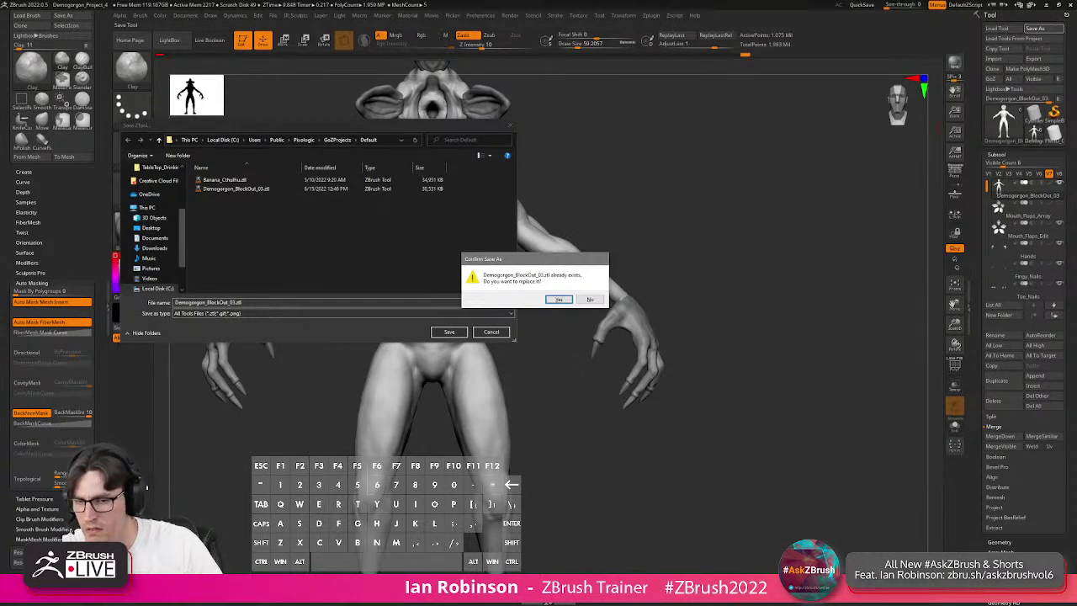
left_click(590, 299)
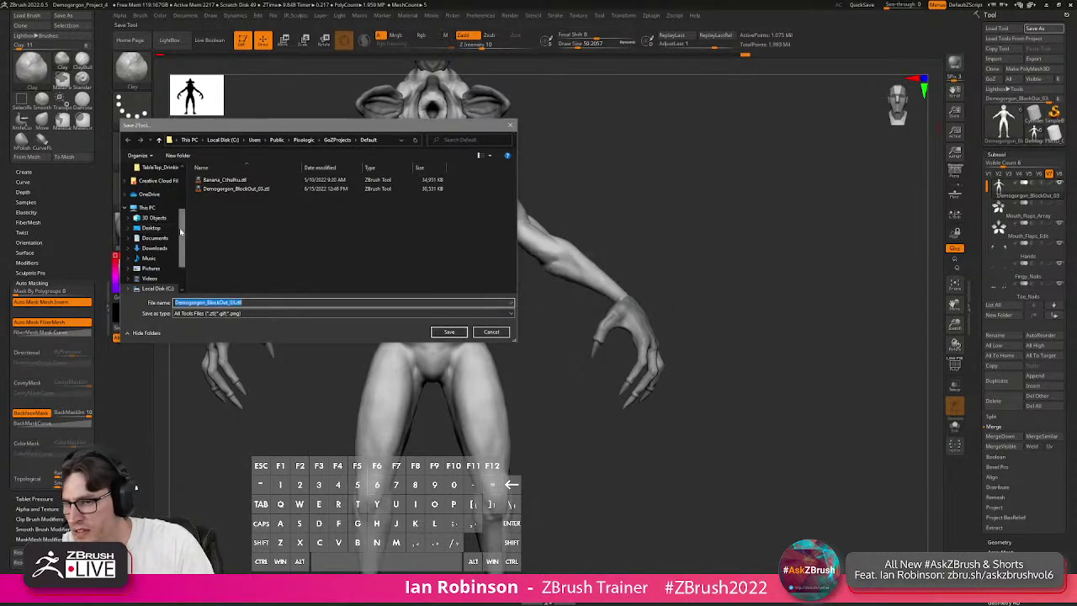
scroll(182, 206, "up", 2)
scroll(180, 202, "up", 1)
left_click(156, 207)
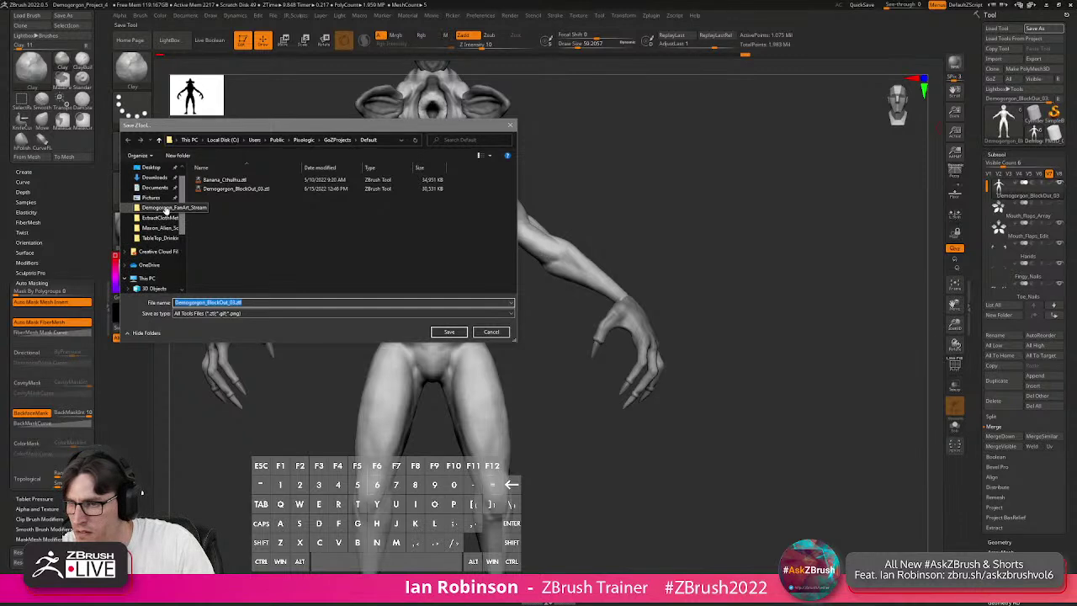
left_click(449, 332)
left_click(551, 299)
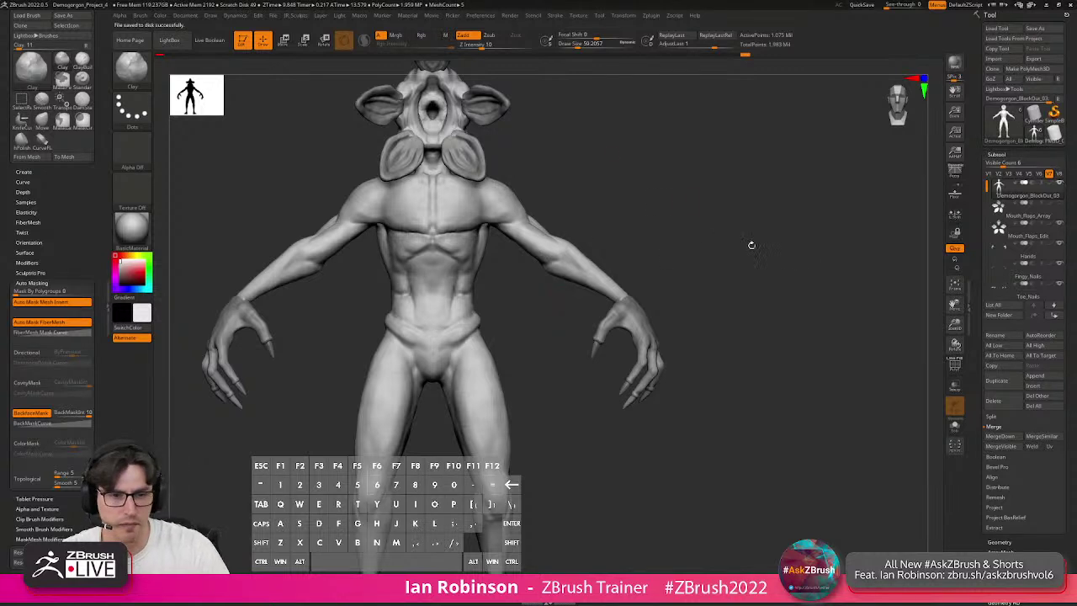
Select the Fingy_Nails subtool and duplicate it.
mouse_move(1013, 297)
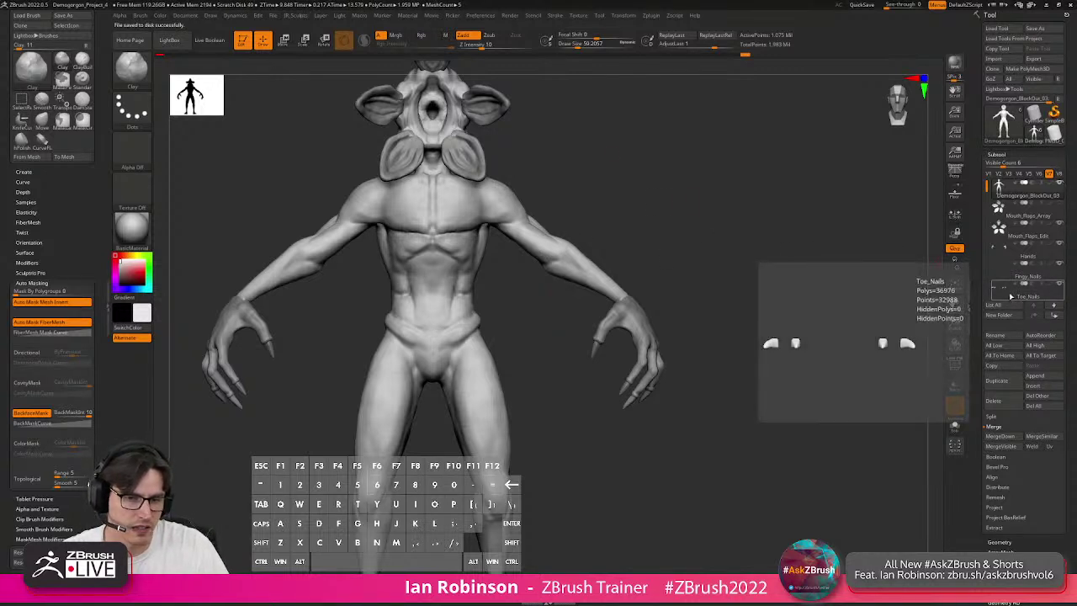
left_click(1014, 278)
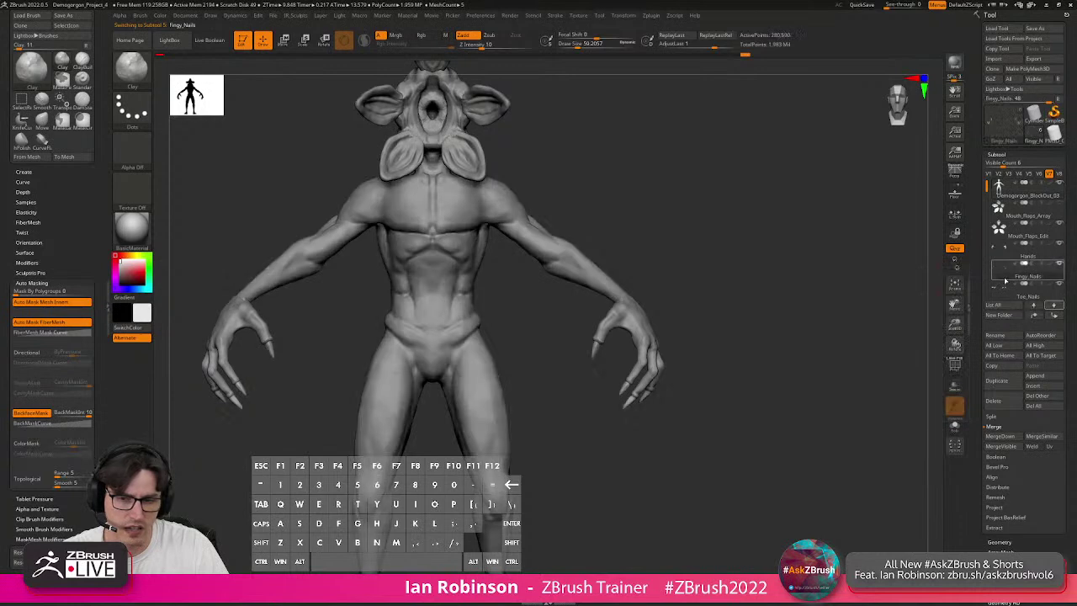
key("ctrl+shift")
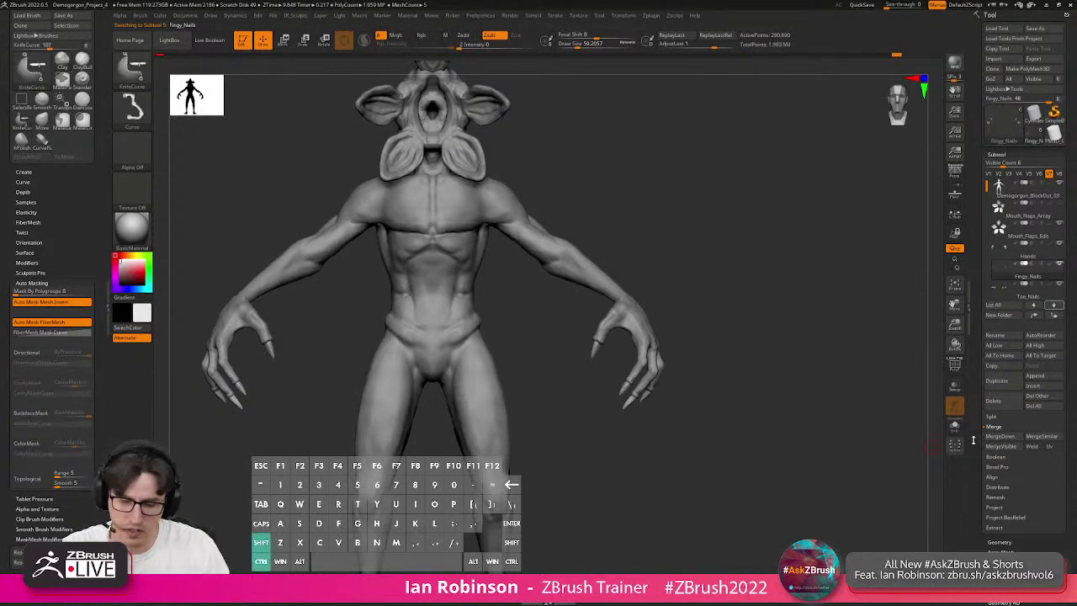
left_click(955, 444)
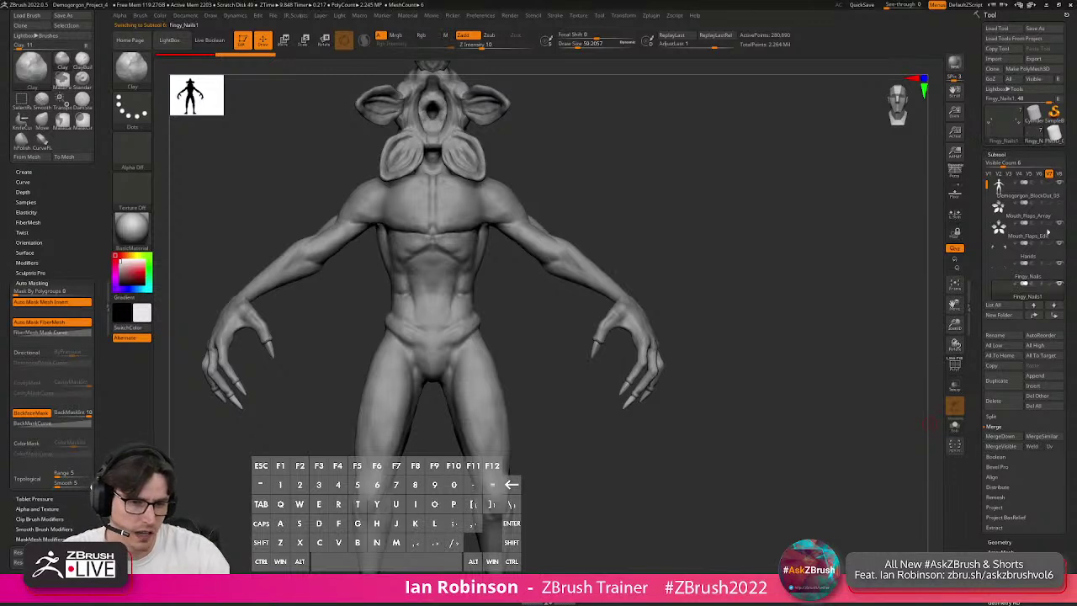
Move the duplicated nails subtool up two places above Hands and rename it teeth.
left_click(1037, 308)
left_click(1037, 308)
left_click(1003, 336)
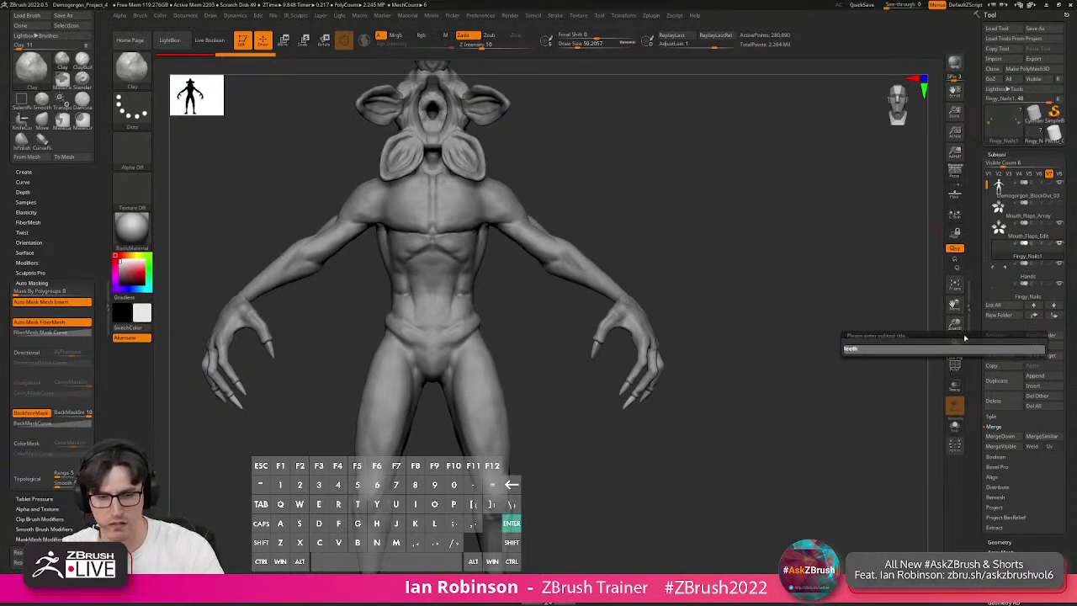
Confirm teeth as the name of the duplicated nails subtool and show it alone in solo mode.
key("Return")
left_click(955, 426)
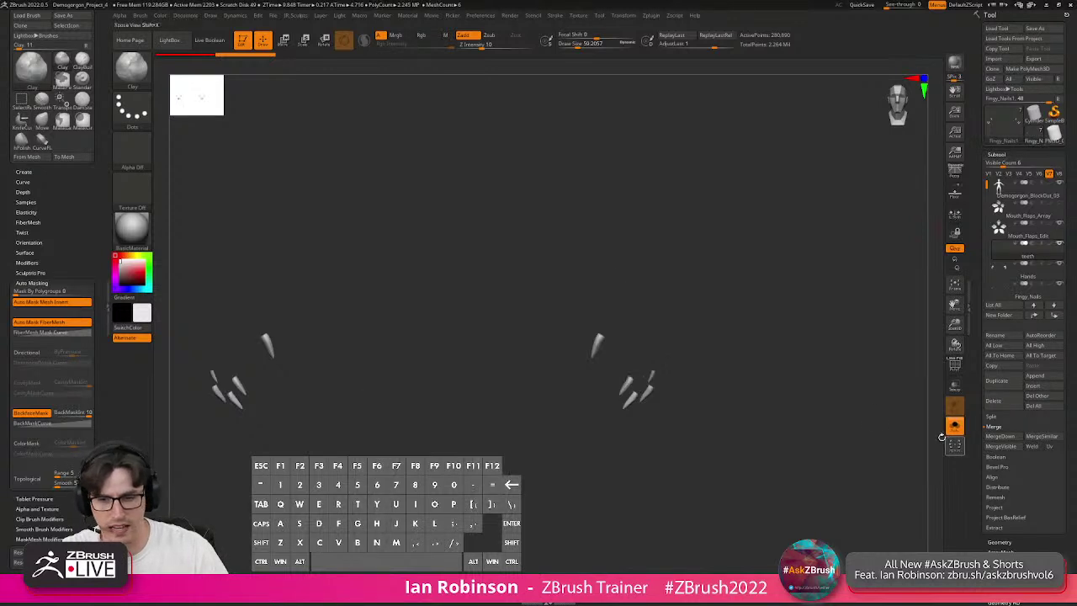
left_click_drag(749, 304, 578, 344)
Isolate a single thumb nail with the SelectRect brush and delete the hidden nails from the teeth subtool.
key("ctrl+shift")
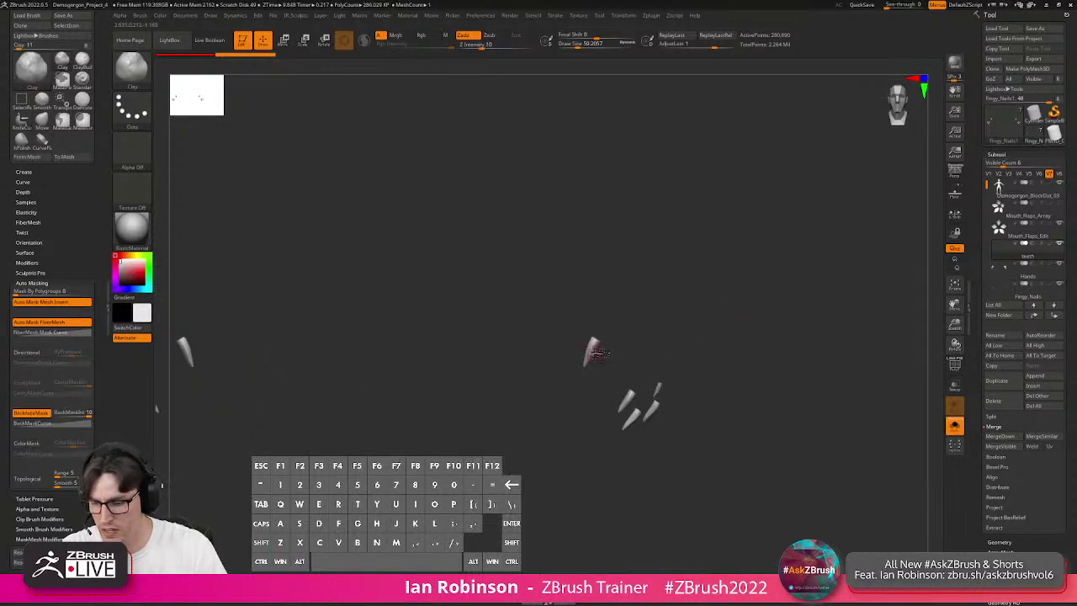
mouse_move(648, 325)
left_mouse_down()
mouse_move(638, 283)
mouse_move(656, 277)
mouse_move(678, 291)
mouse_move(503, 290)
left_mouse_up()
key("ctrl+shift")
left_click(145, 82, "ctrl+shift")
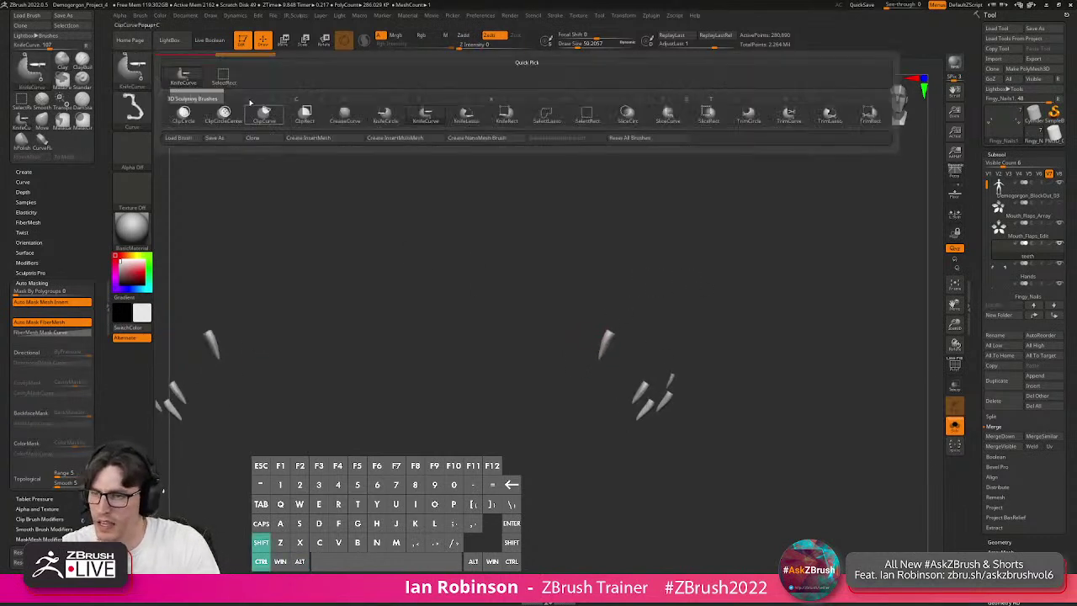
left_click(587, 114, "ctrl+shift")
left_click_drag(562, 283, 631, 374, "ctrl+shift")
key("9")
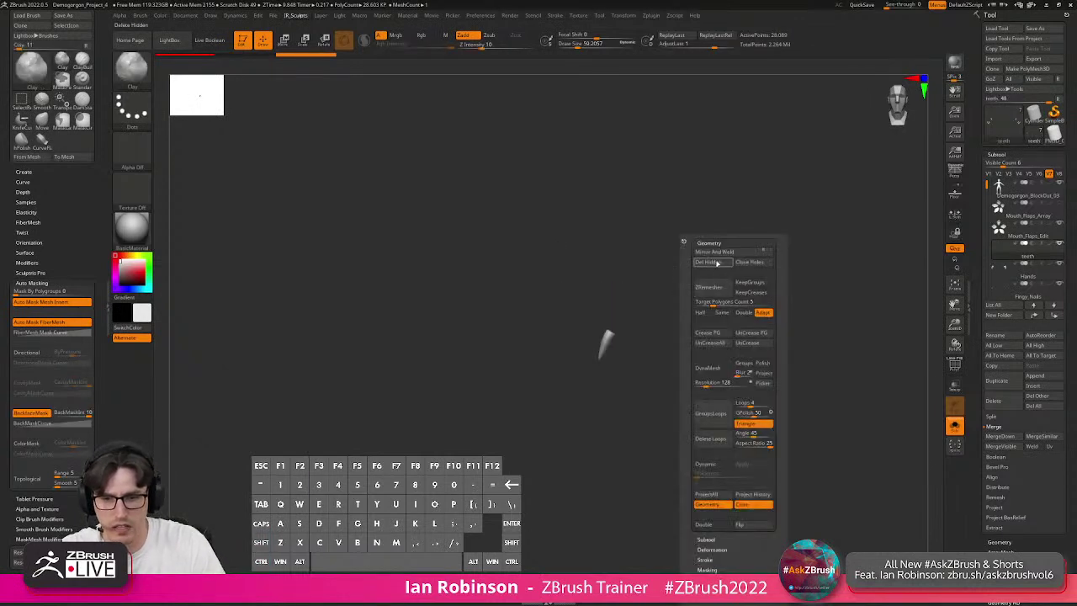
left_click(711, 261)
Place the transform gizmo on the remaining nail, reset its orientation and stand the nail upright with its tip down.
key("w")
left_click(606, 337, "alt")
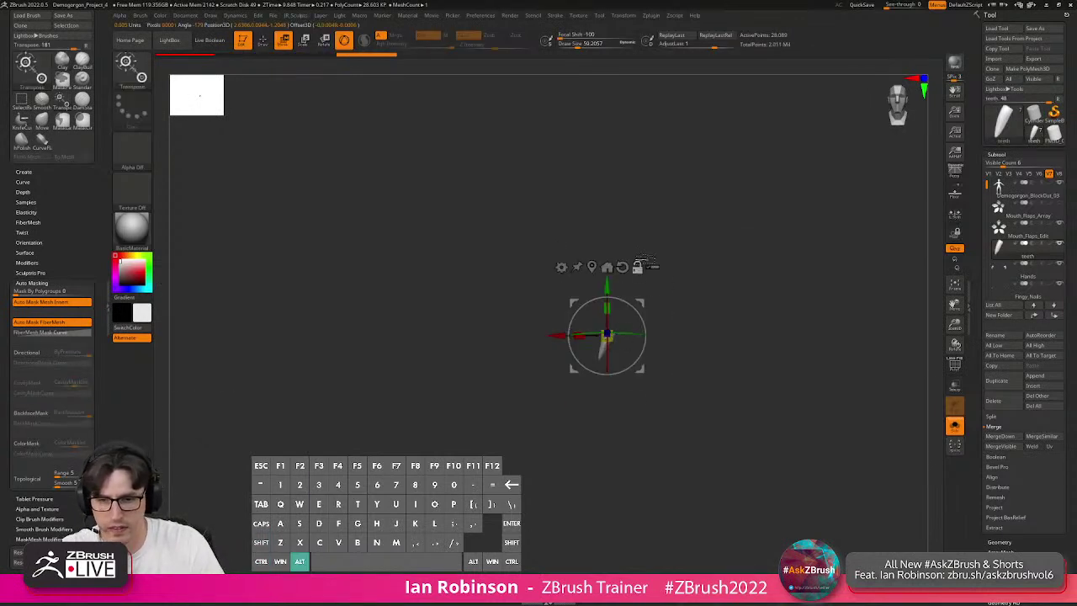
key("f")
left_click_drag(761, 354, 759, 383, "alt")
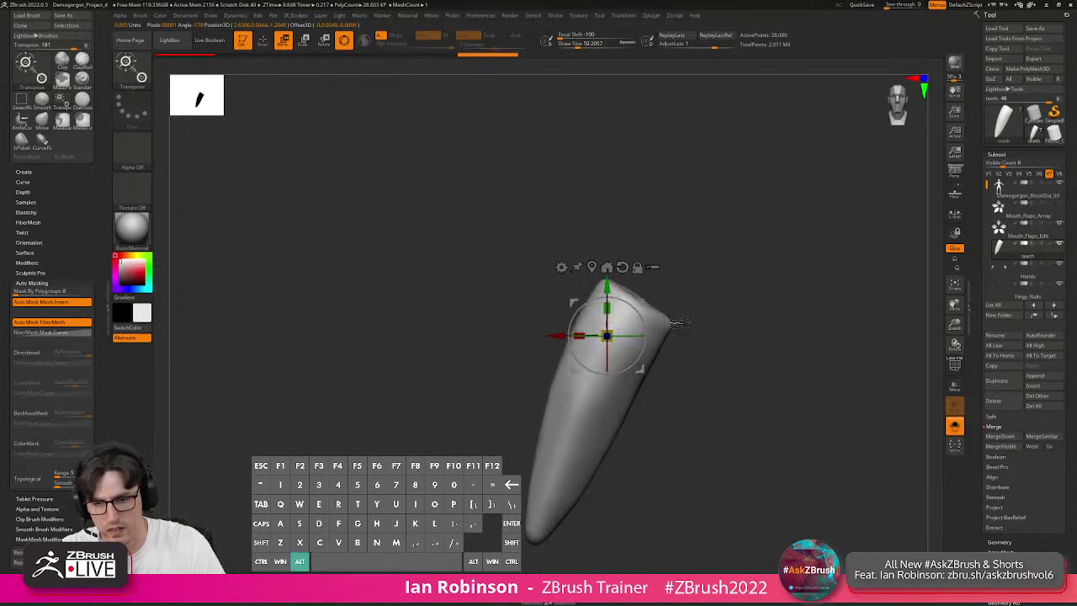
left_click_drag(646, 333, 599, 333, "alt+shift")
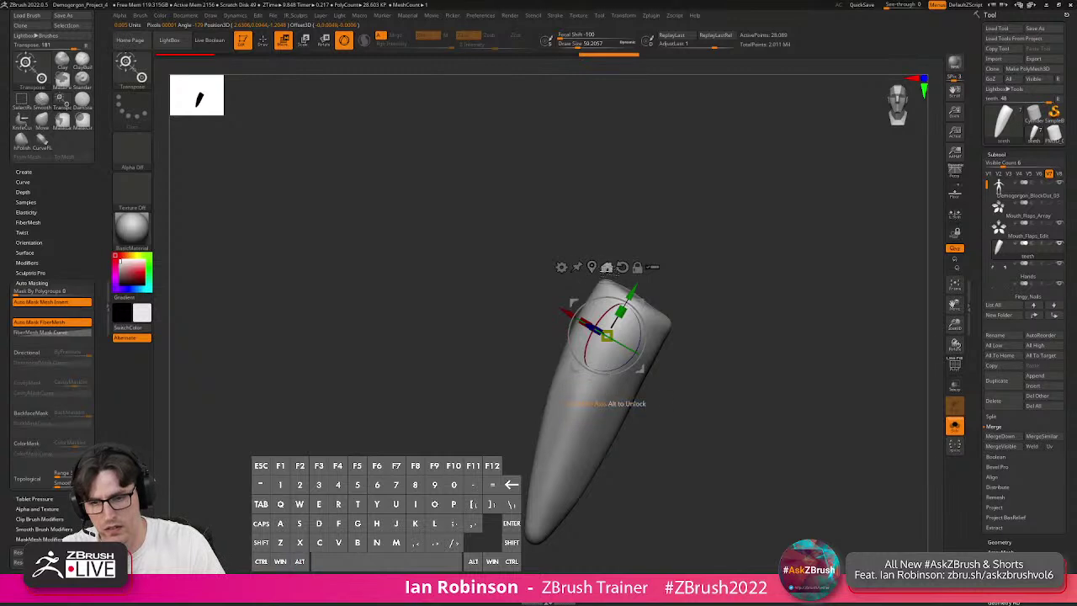
left_click(623, 267)
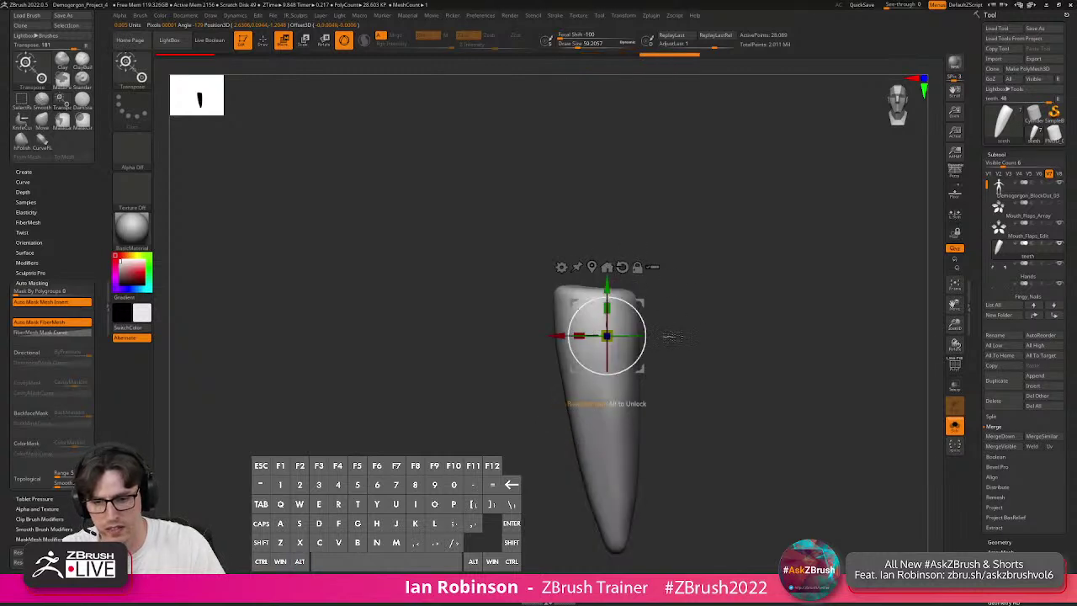
mouse_move(633, 338)
left_mouse_down("shift")
mouse_move(672, 334)
mouse_move(637, 335)
left_mouse_up("shift")
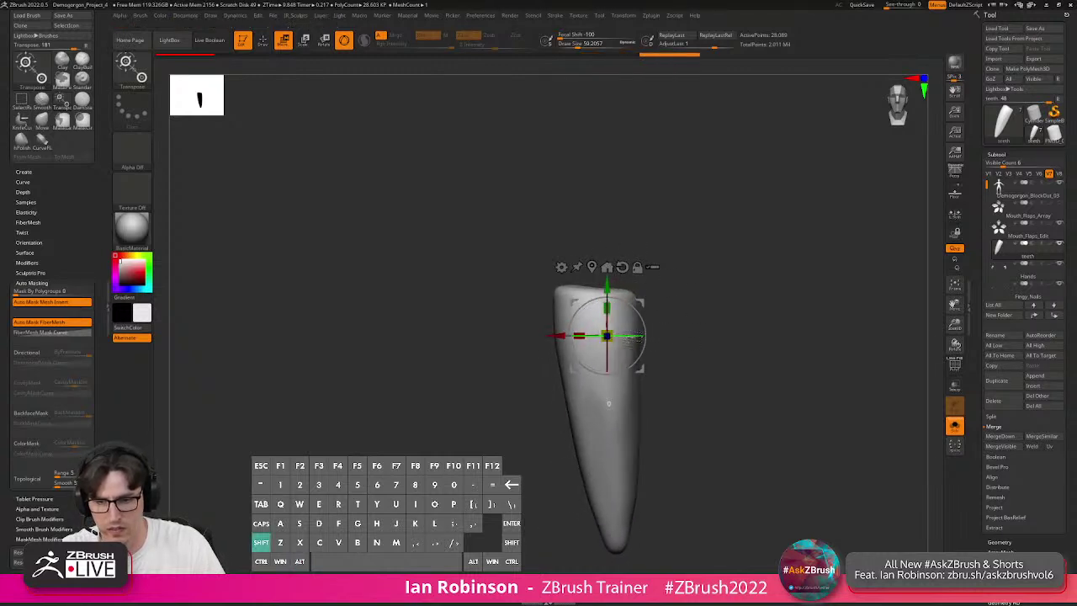
Centre the gizmo on the nail, then Mirror And Weld the mesh into a symmetrical tooth.
left_click_drag(698, 283, 686, 259, "alt")
left_click(608, 267, "alt")
key("f")
left_click_drag(772, 336, 769, 296, "alt")
key("q")
left_click_drag(713, 271, 690, 373, "alt")
key("grave")
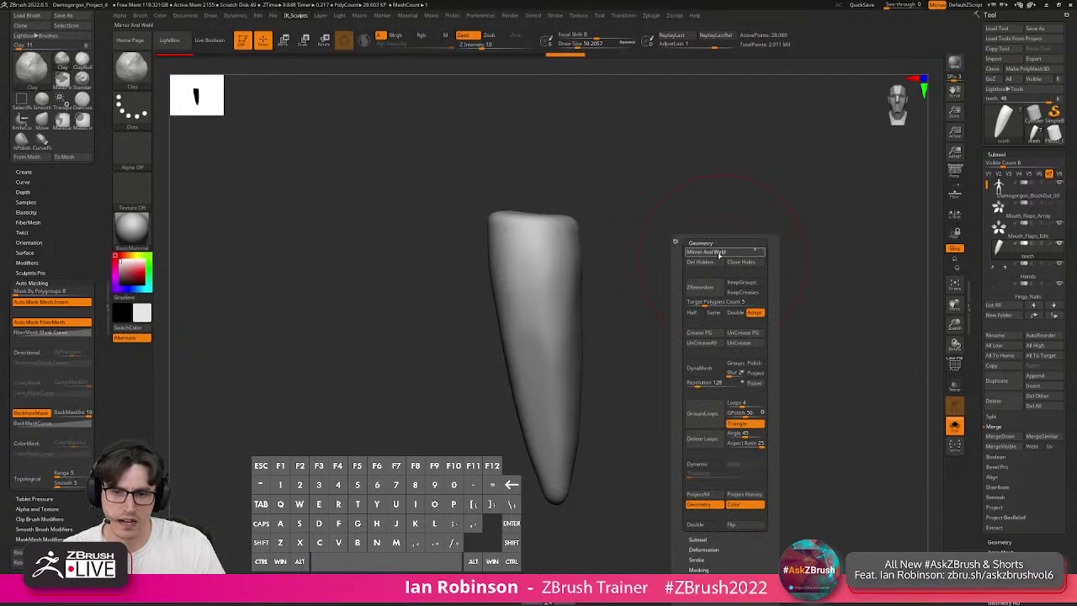
left_click(721, 253)
Smooth the tooth's central seam and tip, and apply Mirror And Weld again.
key("shift")
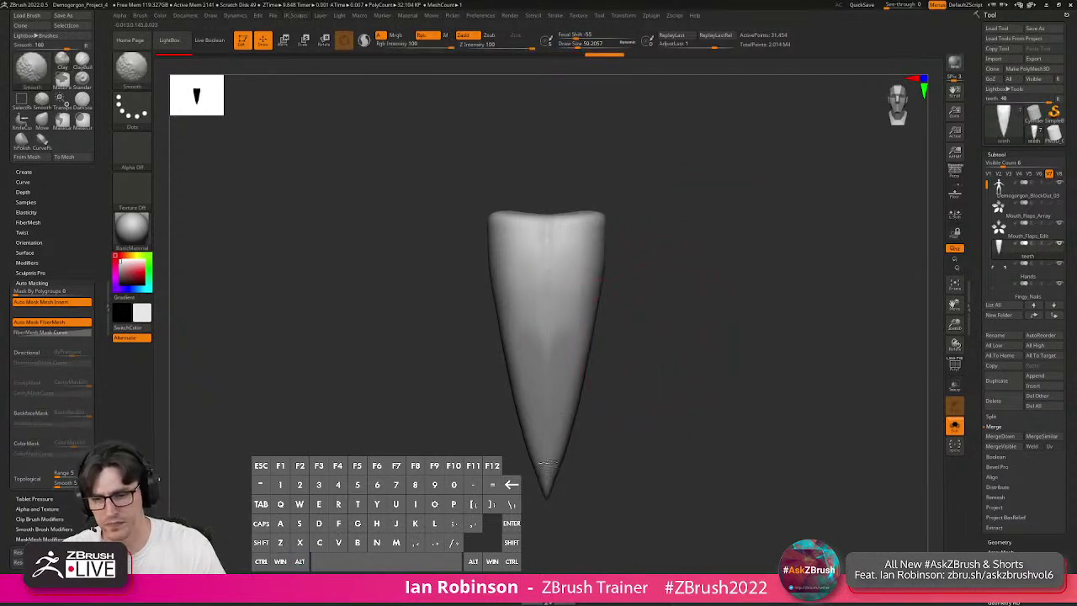
mouse_move(721, 384)
left_mouse_down()
mouse_move(704, 356)
mouse_move(780, 318)
mouse_move(716, 321)
left_mouse_up()
key("shift")
key("9")
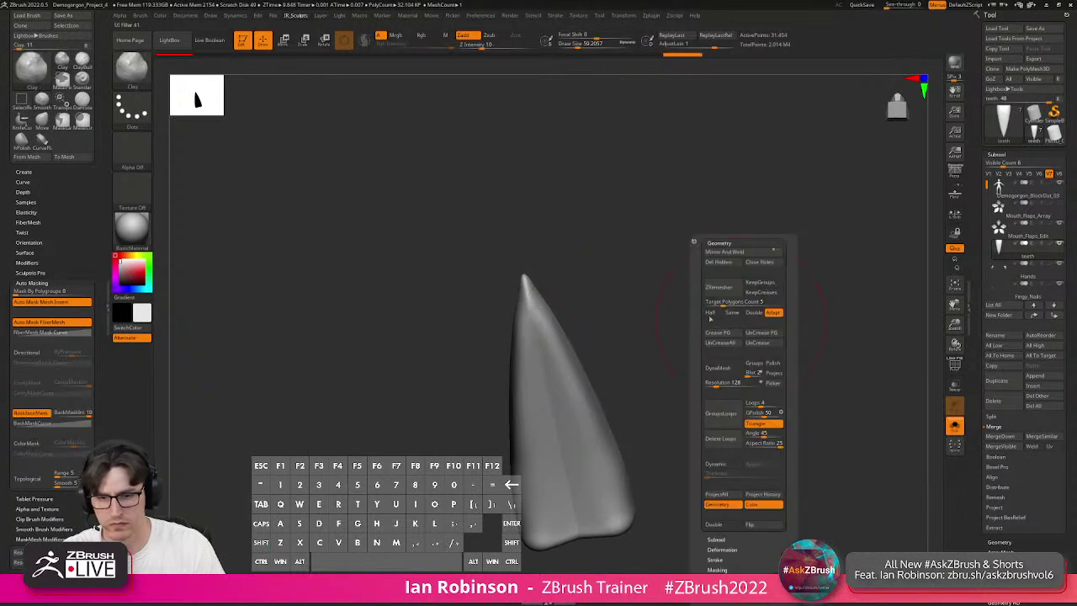
left_click(726, 252)
left_click_drag(547, 384, 524, 273, "shift")
left_click_drag(733, 356, 601, 320)
mouse_move(584, 264)
left_mouse_down()
mouse_move(674, 276)
mouse_move(632, 277)
left_mouse_up()
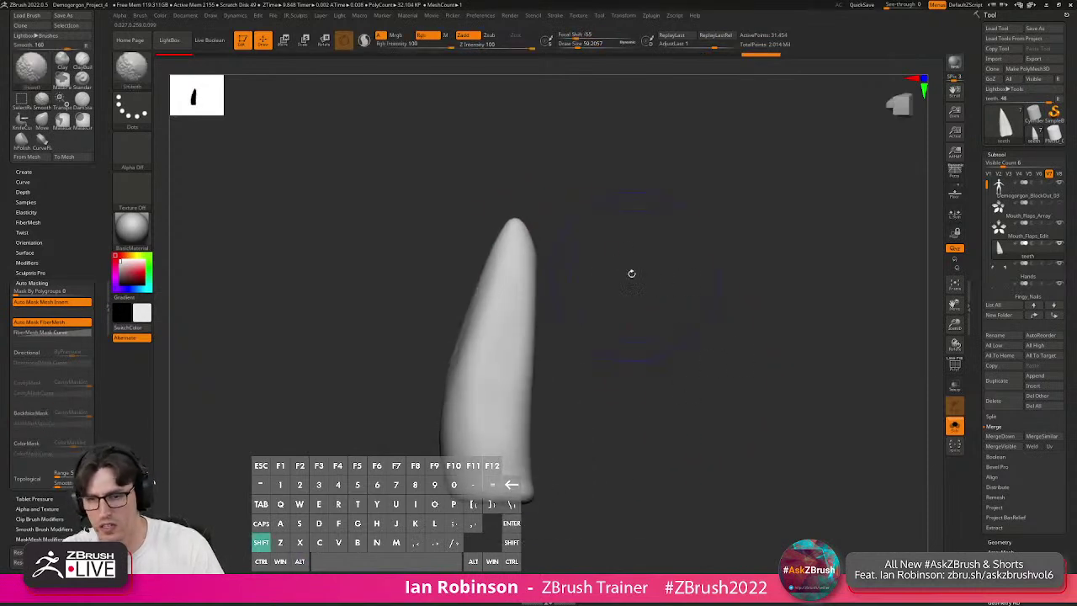
Reshape the tooth's side profile near the tip and the base with the Move brush.
key("b")
key("m")
key("v")
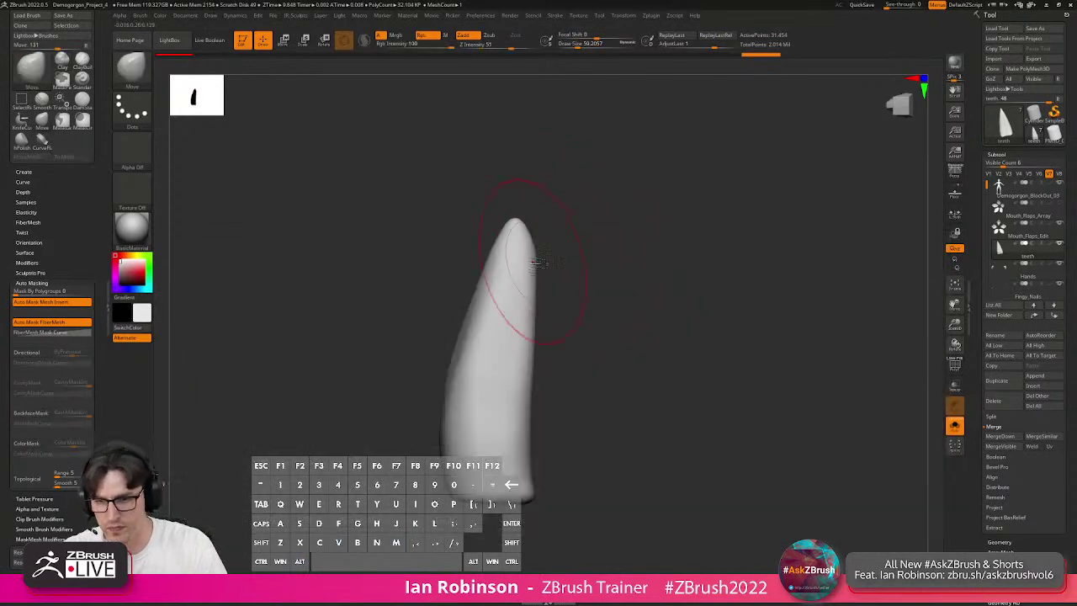
key("s")
left_click_drag(521, 255, 523, 255)
left_click_drag(541, 409, 526, 412)
Build up four rounded mounds on the flat base of the tooth with a small ClayBuildup brush.
mouse_move(582, 467)
left_mouse_down()
mouse_move(553, 471)
mouse_move(642, 402)
mouse_move(634, 384)
left_mouse_up()
key("s")
mouse_move(580, 427)
right_mouse_down()
mouse_move(639, 414)
mouse_move(668, 327)
mouse_move(676, 376)
right_mouse_up()
key("b")
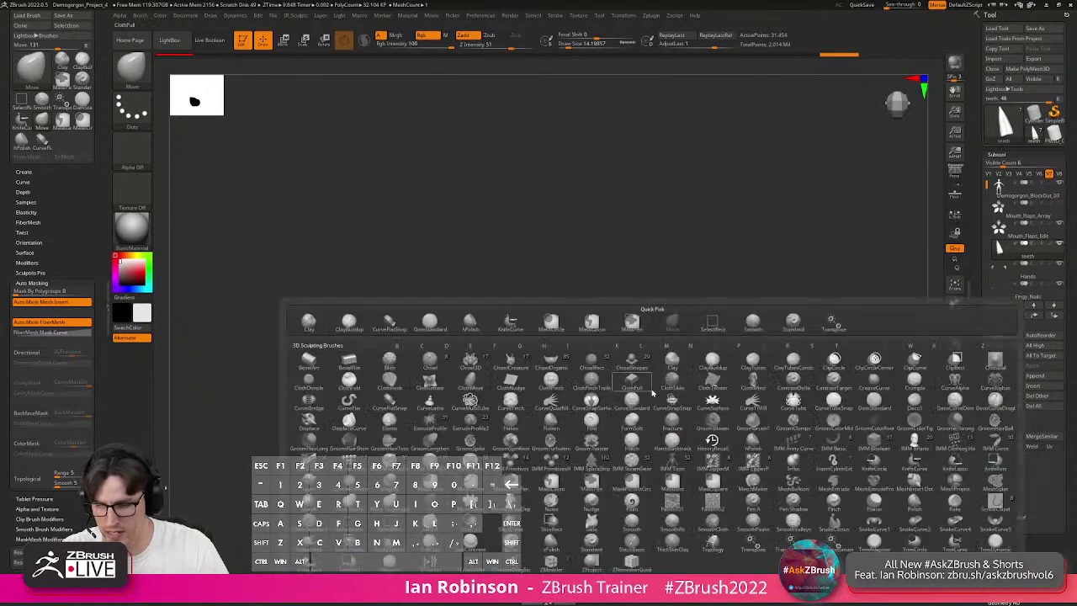
key("c")
key("b")
right_click_drag(626, 404, 582, 422)
key("s")
mouse_move(574, 426)
left_mouse_down()
mouse_move(579, 494)
mouse_move(563, 500)
mouse_move(589, 493)
left_mouse_up()
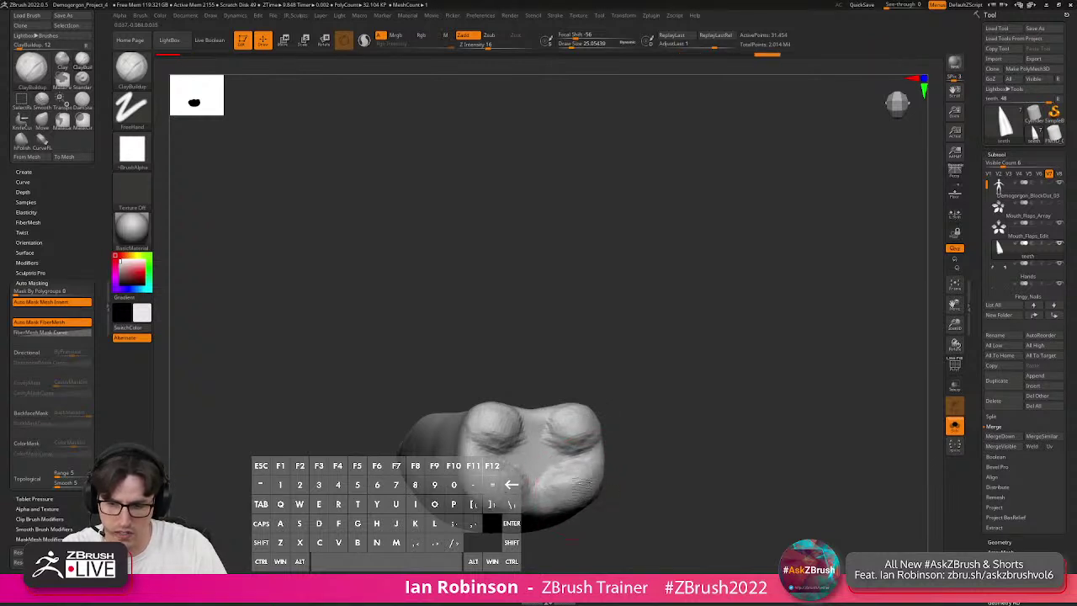
Pull the four mounds on the tooth's base out into long roots with the SnakeHook brush.
mouse_move(503, 442)
right_mouse_down()
mouse_move(639, 378)
mouse_move(682, 387)
right_mouse_up()
key("b")
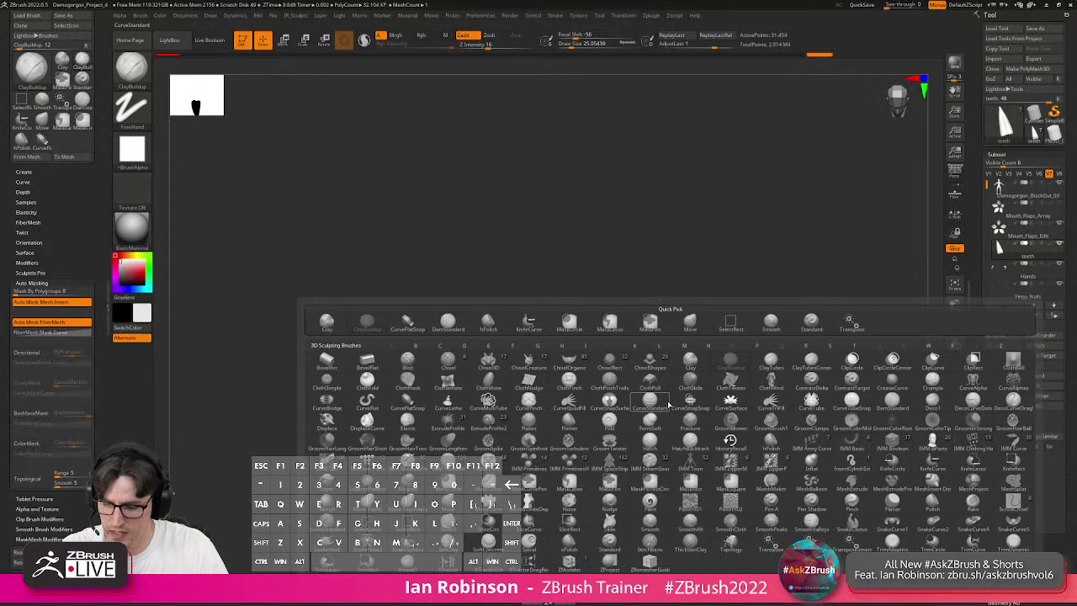
key("s")
key("h")
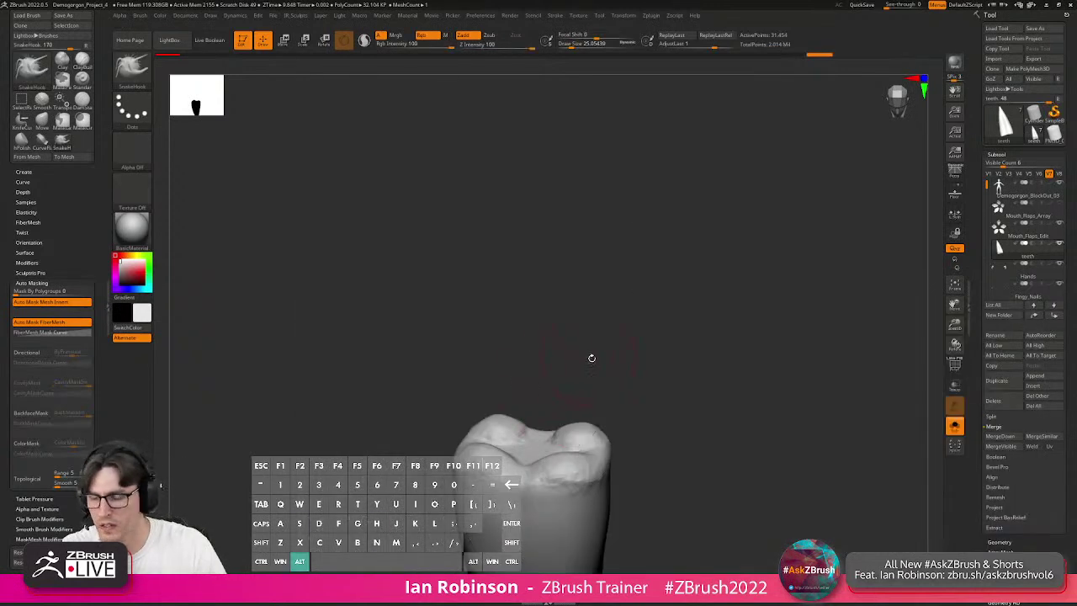
left_click_drag(579, 428, 581, 367)
left_click_drag(560, 467, 568, 429)
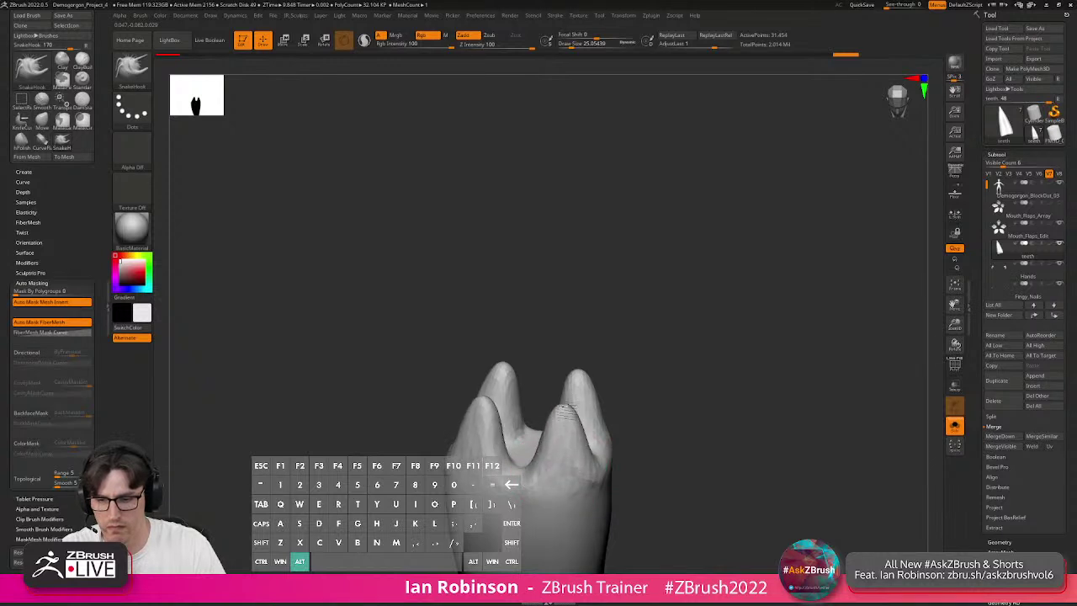
Refine the length and direction of the roots from the side with the SnakeHook brush.
mouse_move(654, 367)
left_mouse_down()
mouse_move(698, 345)
mouse_move(625, 286)
left_mouse_up()
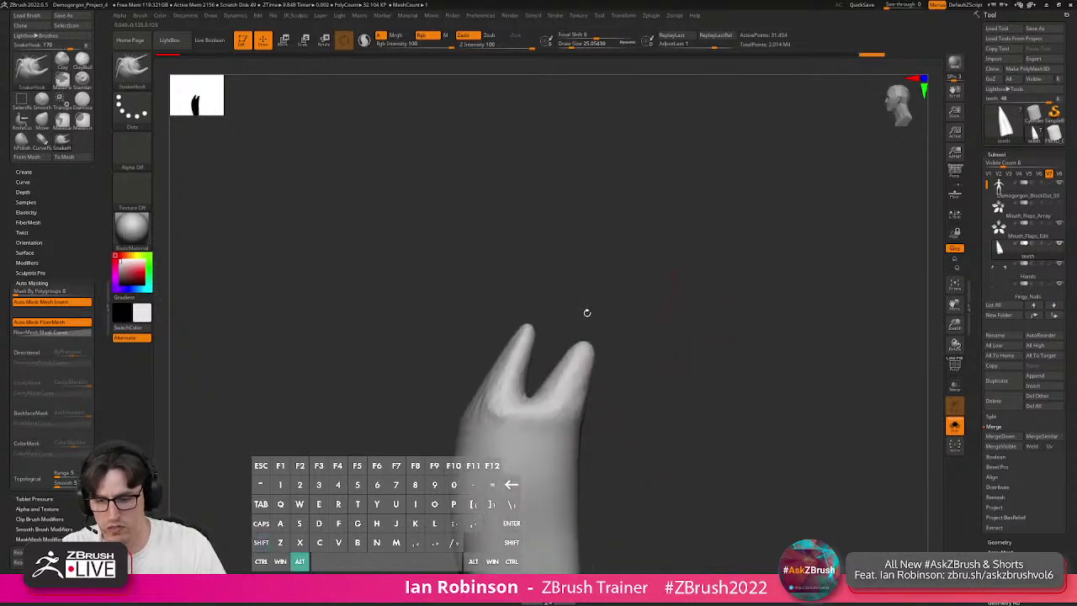
mouse_move(484, 380)
left_mouse_down()
mouse_move(530, 309)
mouse_move(476, 396)
mouse_move(512, 409)
mouse_move(487, 406)
left_mouse_up()
key("s")
mouse_move(455, 480)
left_mouse_down("alt")
mouse_move(449, 404)
mouse_move(469, 362)
mouse_move(515, 383)
mouse_move(512, 396)
left_mouse_up("alt")
left_click_drag(505, 337, 626, 326)
mouse_move(552, 290)
left_mouse_down()
mouse_move(613, 270)
mouse_move(597, 286)
left_mouse_up()
key("s")
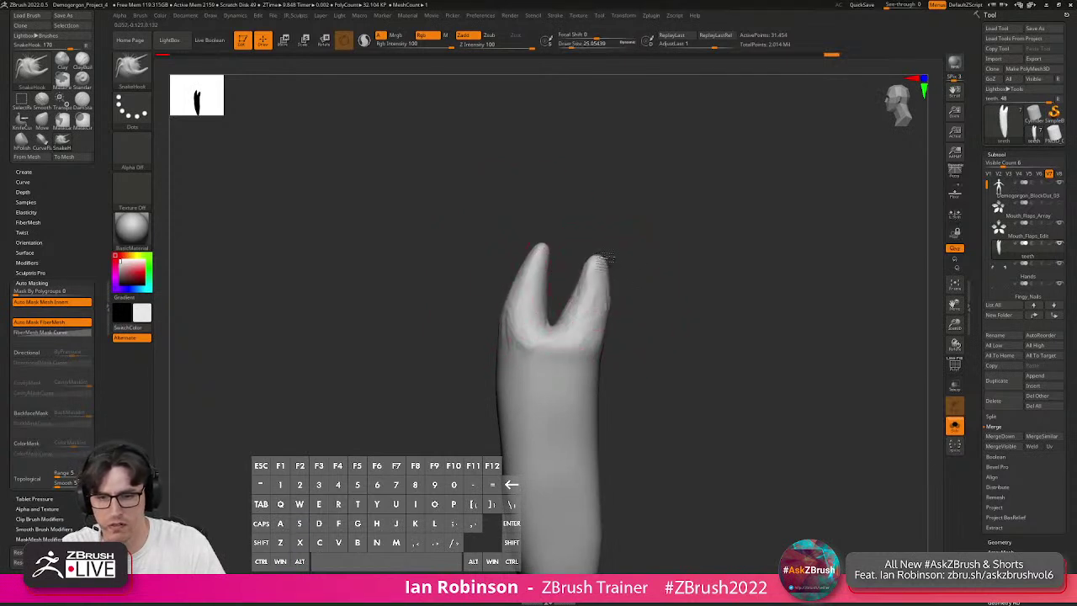
Check the tooth's stretched polygons in wireframe and rebuild the mesh with DynaMesh at resolution 928.
mouse_move(716, 303)
left_mouse_down()
mouse_move(746, 286)
mouse_move(702, 264)
mouse_move(753, 207)
left_mouse_up()
key("s")
key("shift+f")
key("space")
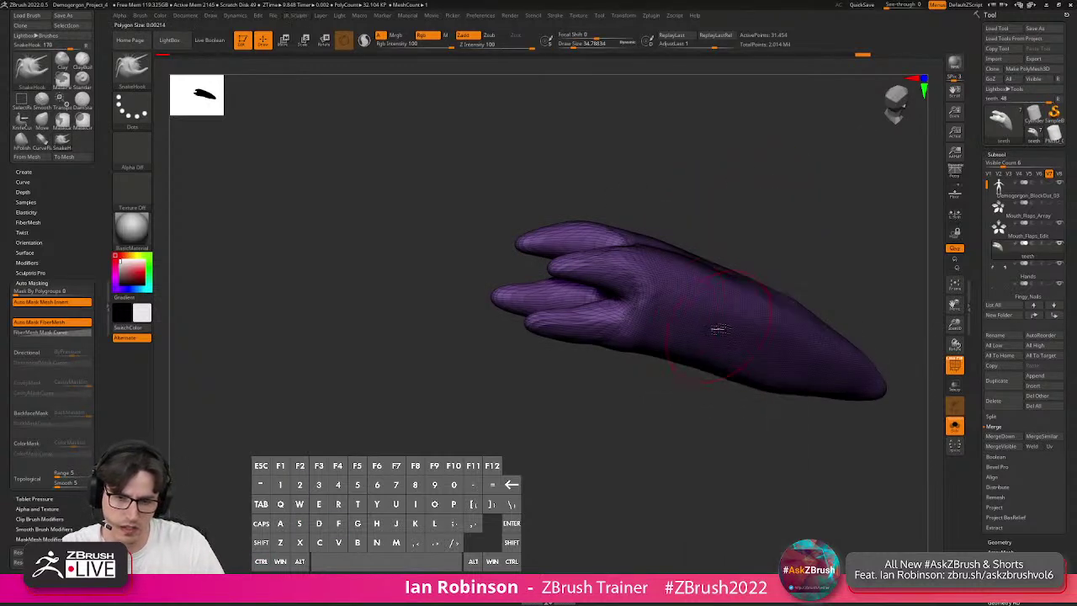
key("space")
left_click(714, 368)
Extend and adjust the root tips of the remeshed tooth with the SnakeHook brush.
left_click_drag(645, 404, 534, 387)
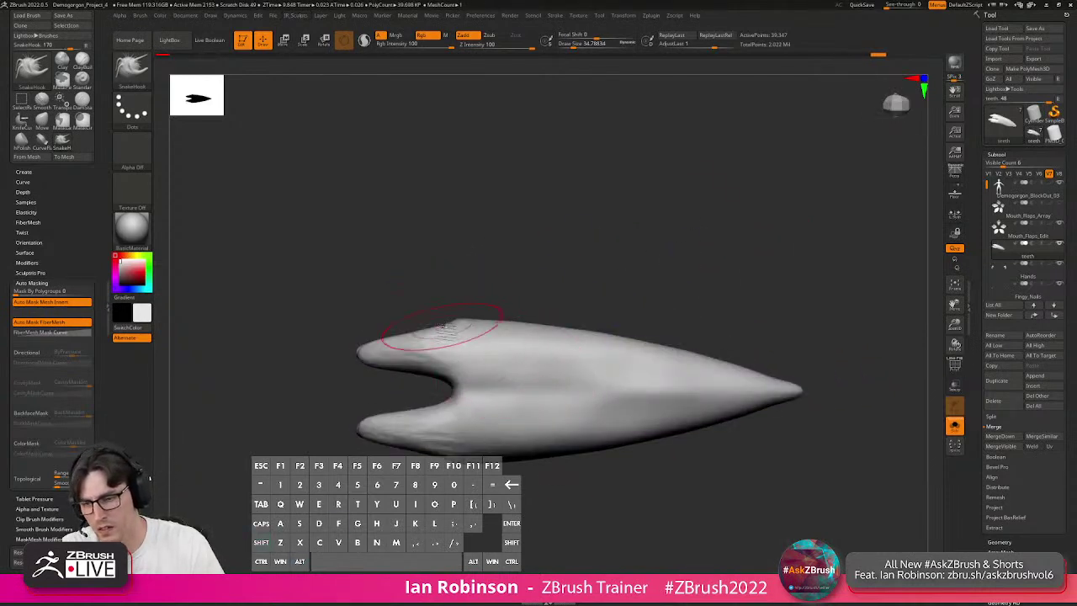
left_click_drag(389, 337, 360, 359)
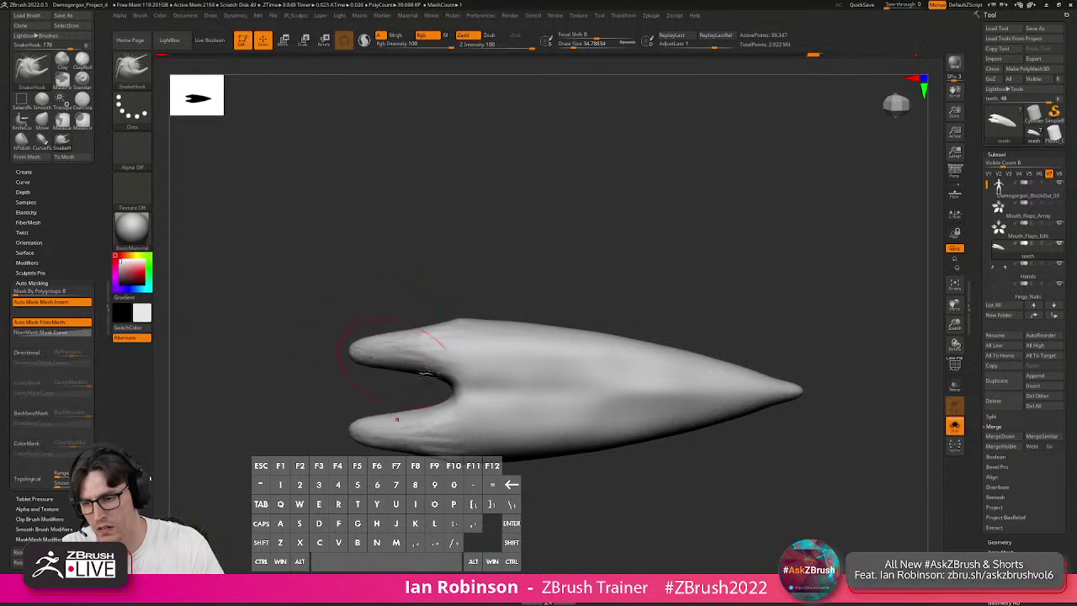
mouse_move(570, 266)
left_mouse_down()
mouse_move(597, 236)
mouse_move(569, 278)
mouse_move(597, 270)
mouse_move(623, 311)
mouse_move(625, 344)
mouse_move(594, 323)
mouse_move(608, 353)
mouse_move(595, 385)
left_mouse_up()
Build up the area where the roots meet the tooth using ClayBuildup at a Z Intensity of 6.
key("b")
key("c")
key("b")
key("s")
key("space")
left_click_drag(645, 346, 522, 358)
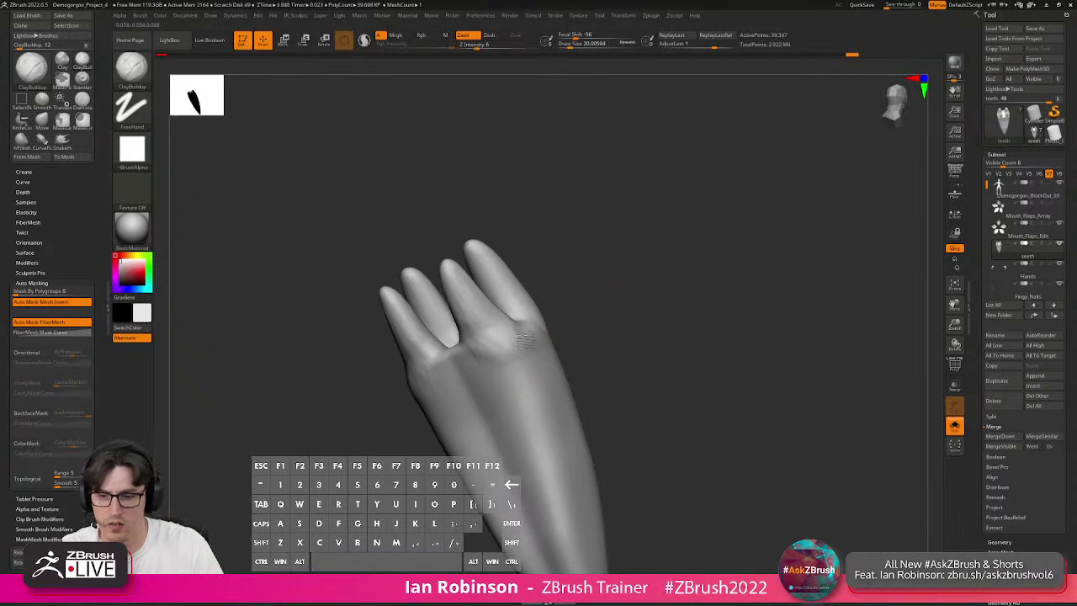
Add lengthwise ClayBuildup strokes down the front of the tooth toward its tip.
mouse_move(661, 325)
left_mouse_down()
mouse_move(573, 345)
mouse_move(584, 308)
mouse_move(607, 318)
mouse_move(594, 318)
mouse_move(590, 278)
mouse_move(596, 217)
left_mouse_up()
key("s")
mouse_move(612, 318)
left_mouse_down()
mouse_move(560, 360)
mouse_move(613, 261)
left_mouse_up()
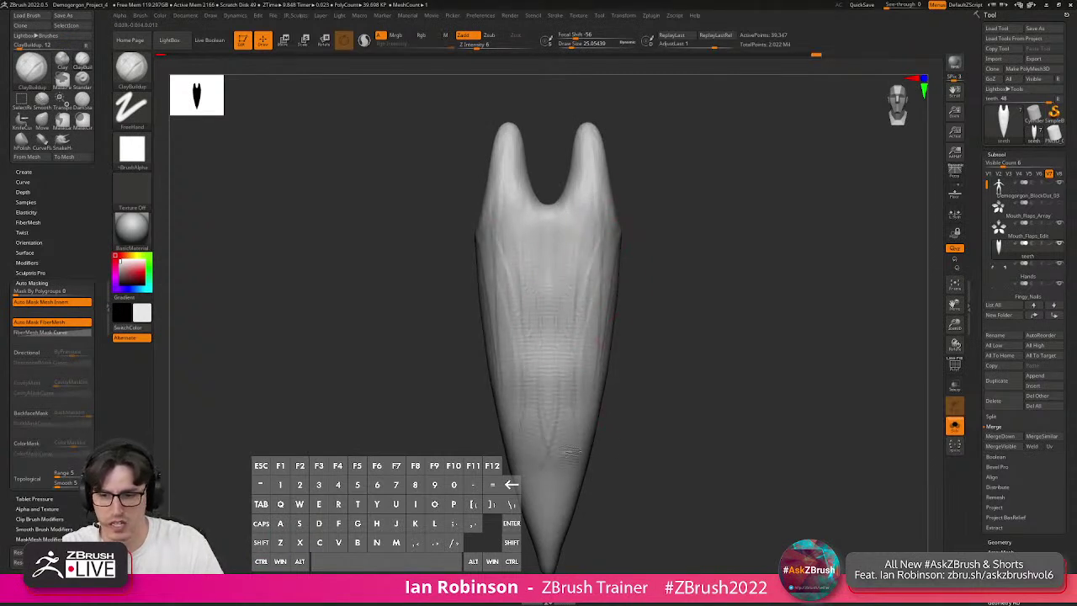
mouse_move(567, 480)
left_mouse_down()
mouse_move(670, 385)
mouse_move(572, 459)
left_mouse_up()
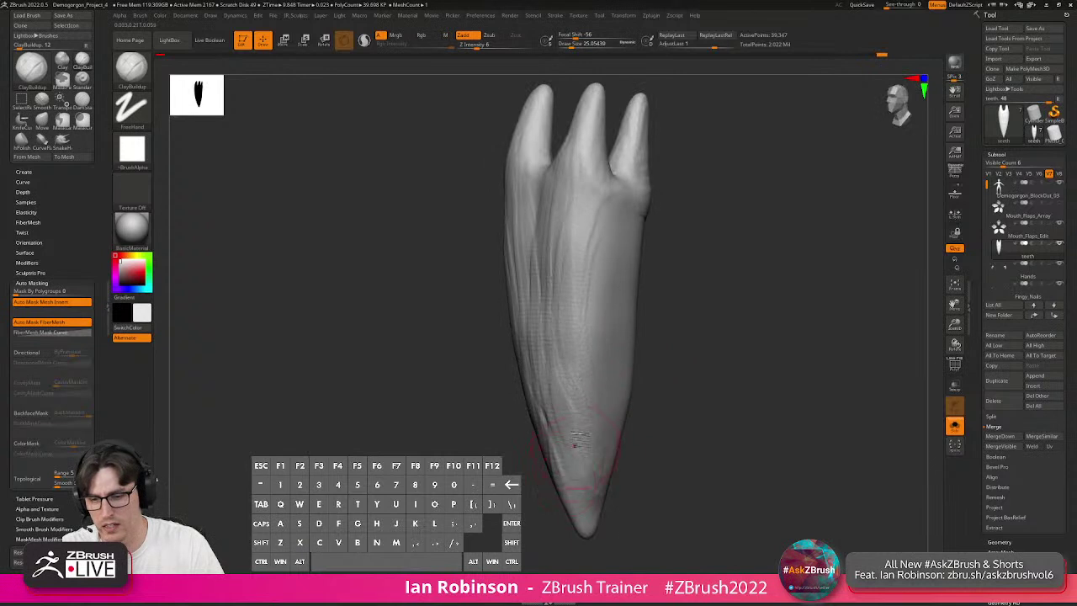
Turn on backface masking for ClayBuildup and add strokes along the sides of the tooth and below the roots.
key("1")
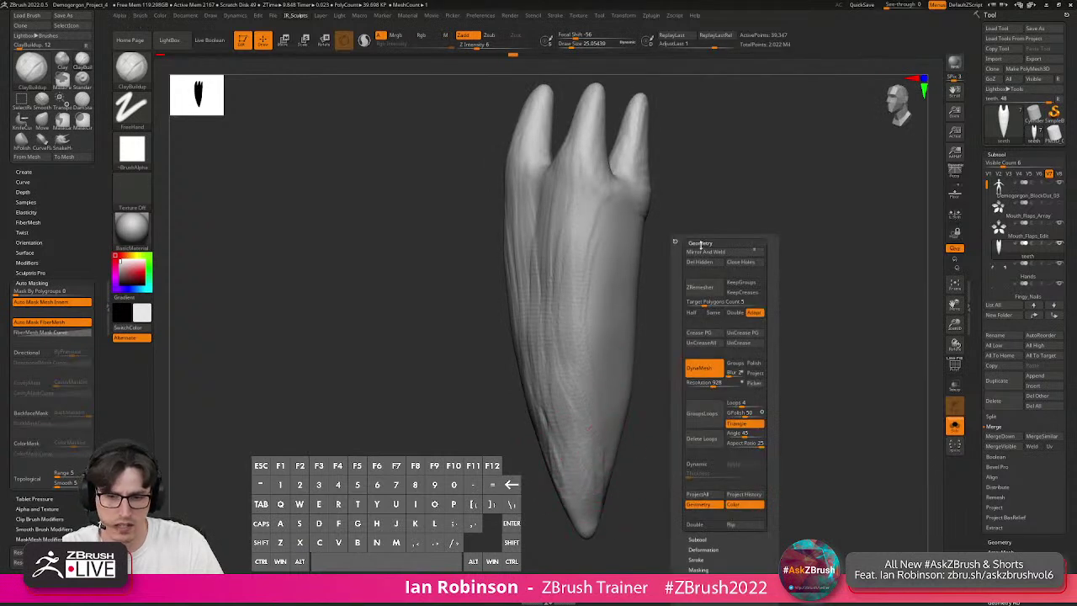
left_click(31, 413)
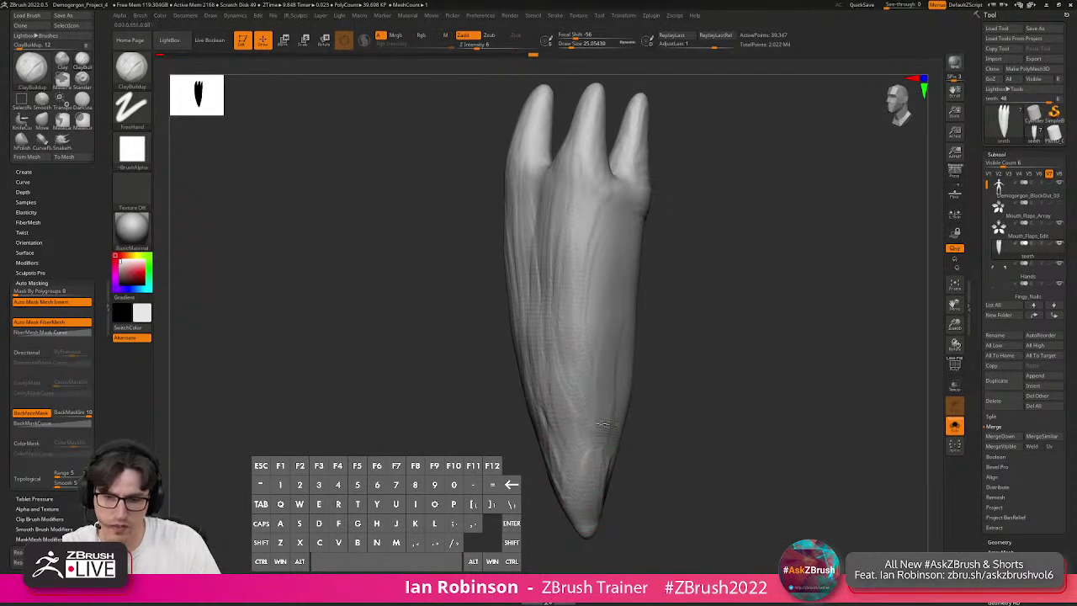
key("s")
mouse_move(593, 327)
left_mouse_down()
mouse_move(595, 385)
mouse_move(577, 346)
left_mouse_up()
left_click_drag(552, 214, 543, 290)
left_click_drag(730, 328, 657, 322)
left_click(637, 362)
Carve lengthwise grooves down the tooth body with a larger ClayBuildup brush and shape the area near the roots.
left_click_drag(774, 362, 698, 370)
left_click_drag(680, 274, 661, 440, "alt")
left_click_drag(681, 254, 662, 439, "alt")
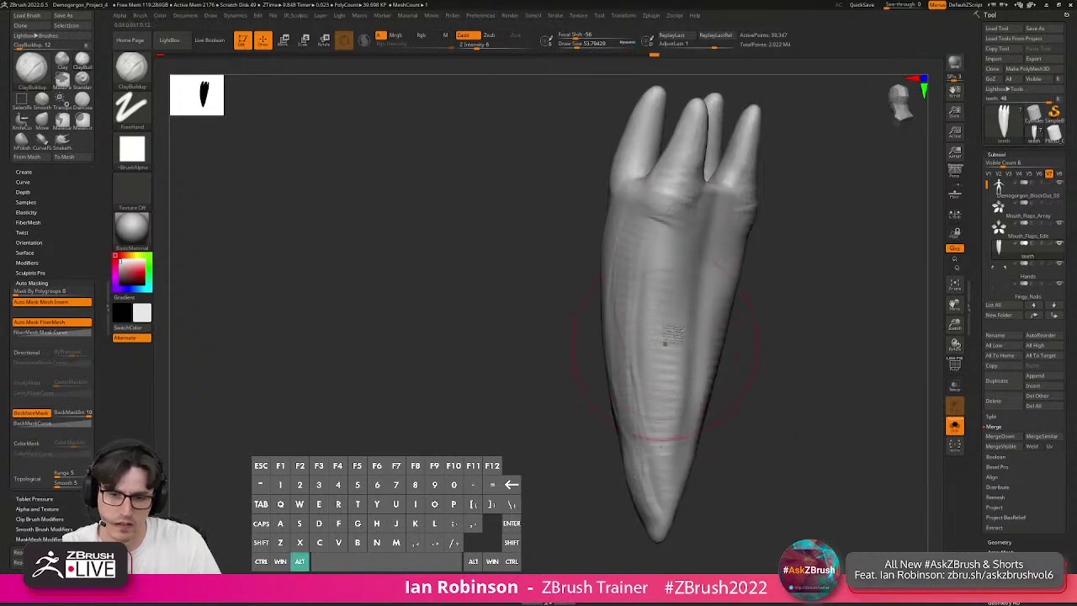
mouse_move(680, 261)
left_mouse_down()
mouse_move(670, 409)
mouse_move(646, 403)
left_mouse_up()
left_click_drag(712, 207, 691, 253)
Adjust the curvature of the tooth's side profile with a large Move brush.
left_click_drag(801, 324, 696, 312, "alt")
key("b")
key("m")
key("v")
key("s")
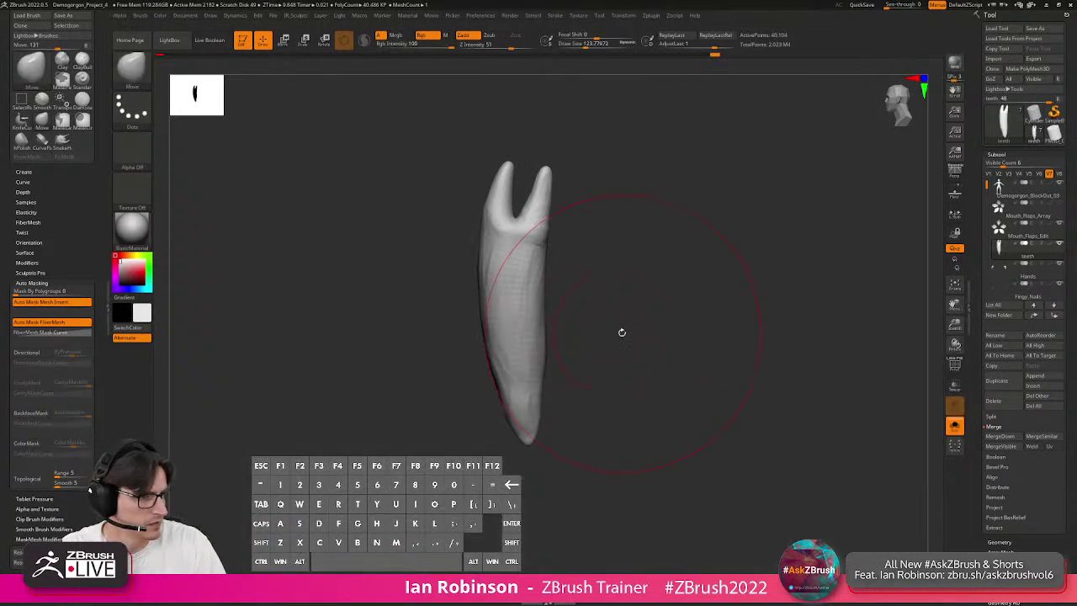
left_click_drag(622, 333, 631, 343, "alt")
key("s")
left_click_drag(561, 367, 556, 369)
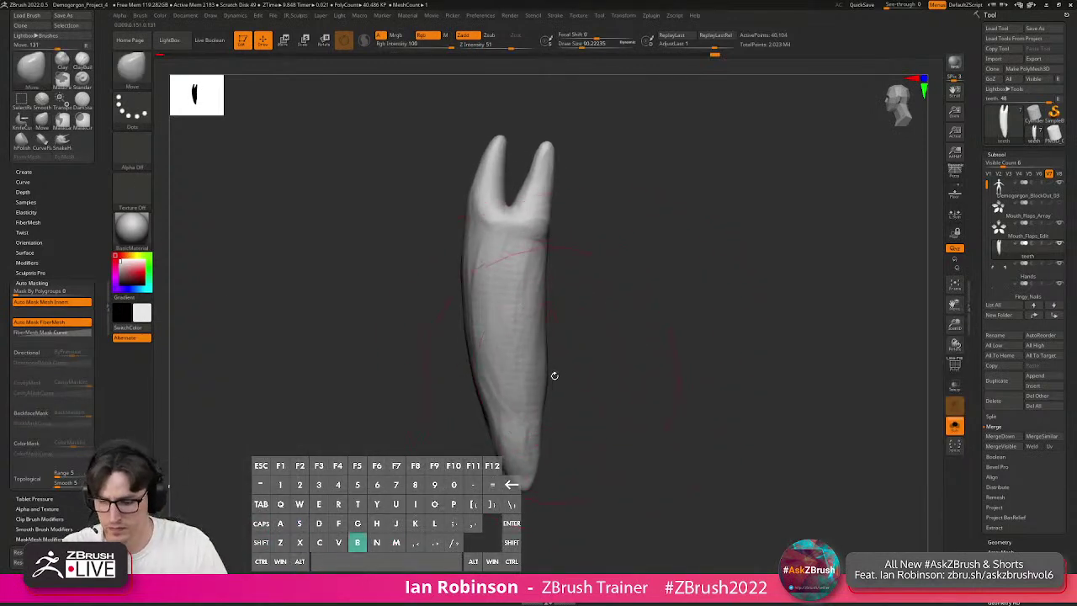
Switch to the MoveInfiniteDepth brush, bend the tooth's side profile inward and slim its outline from the front.
key("b")
key("m")
key("i")
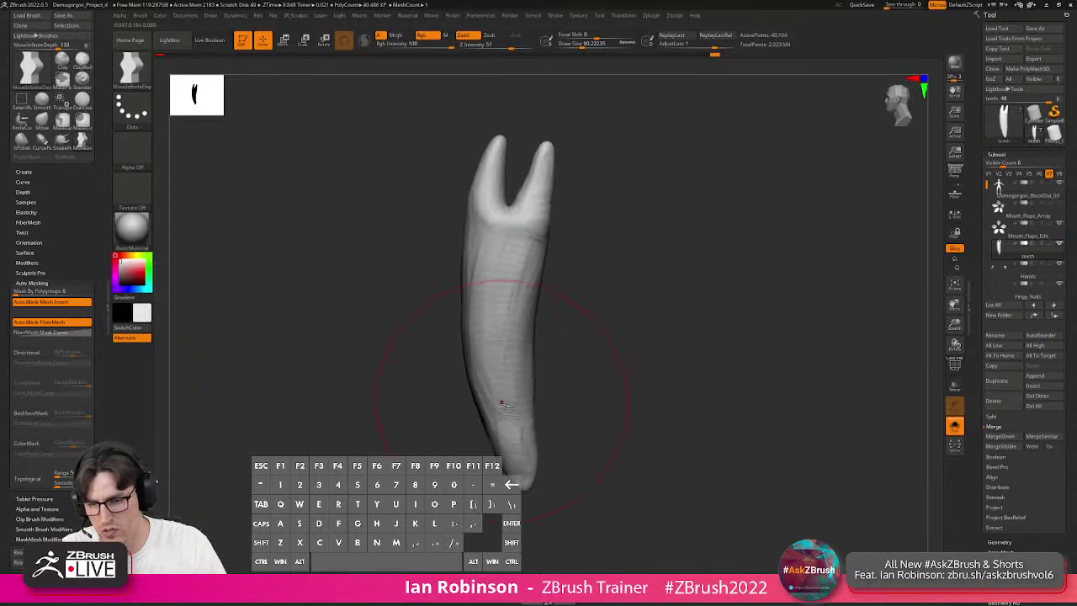
left_click_drag(603, 370, 645, 356, "shift")
left_click_drag(585, 265, 578, 260)
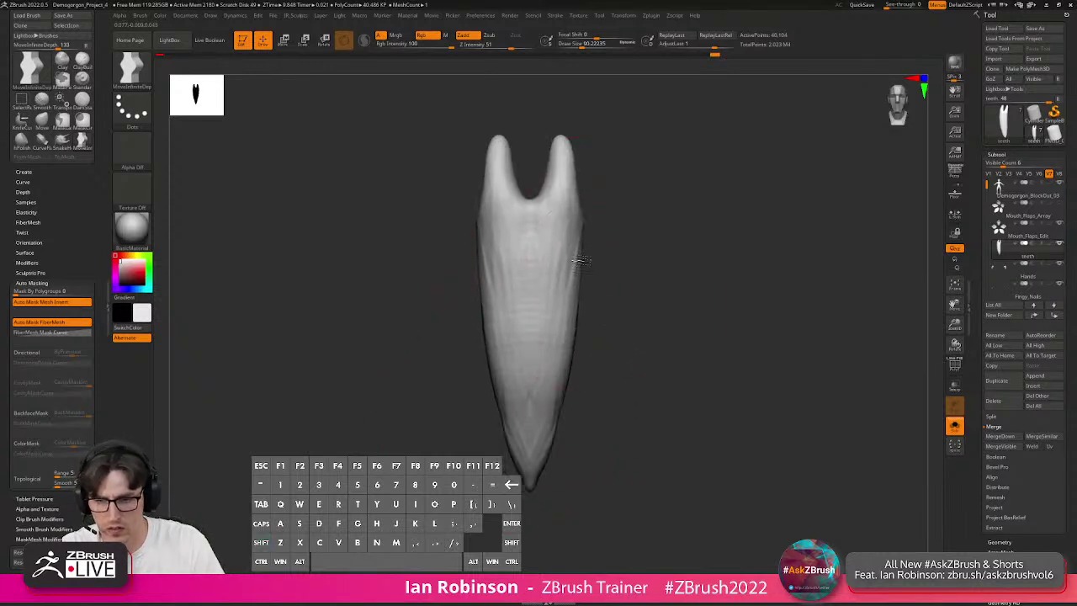
left_click_drag(581, 188, 576, 190)
left_click_drag(579, 353, 573, 353)
key("s")
left_click_drag(568, 401, 561, 402)
left_click_drag(570, 363, 566, 366)
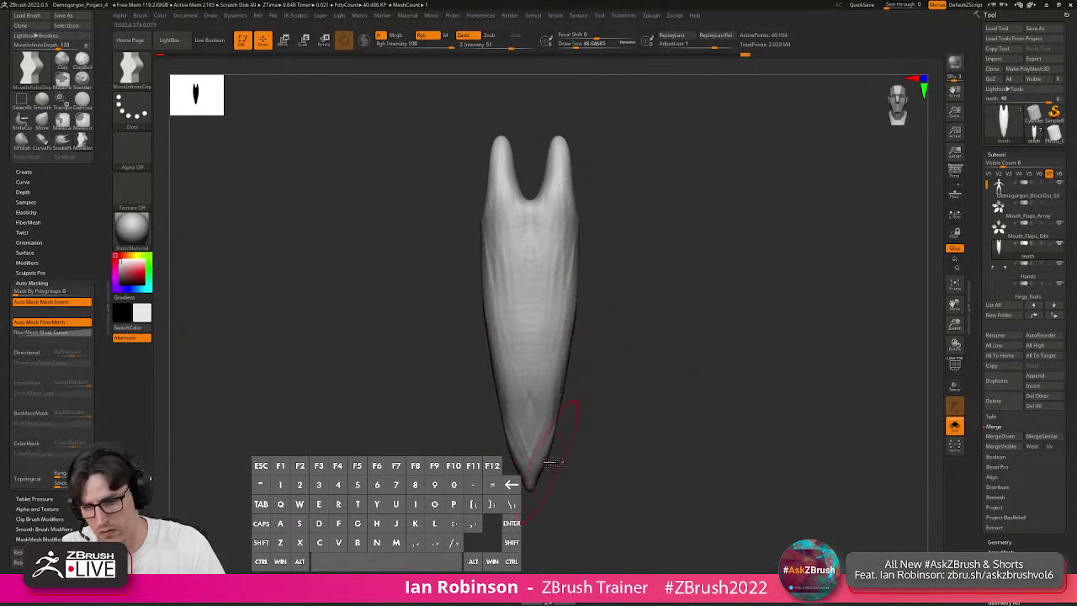
Smooth the tooth's pointed tip, and switch to the Move brush with a draw size of about 14.
key("shift")
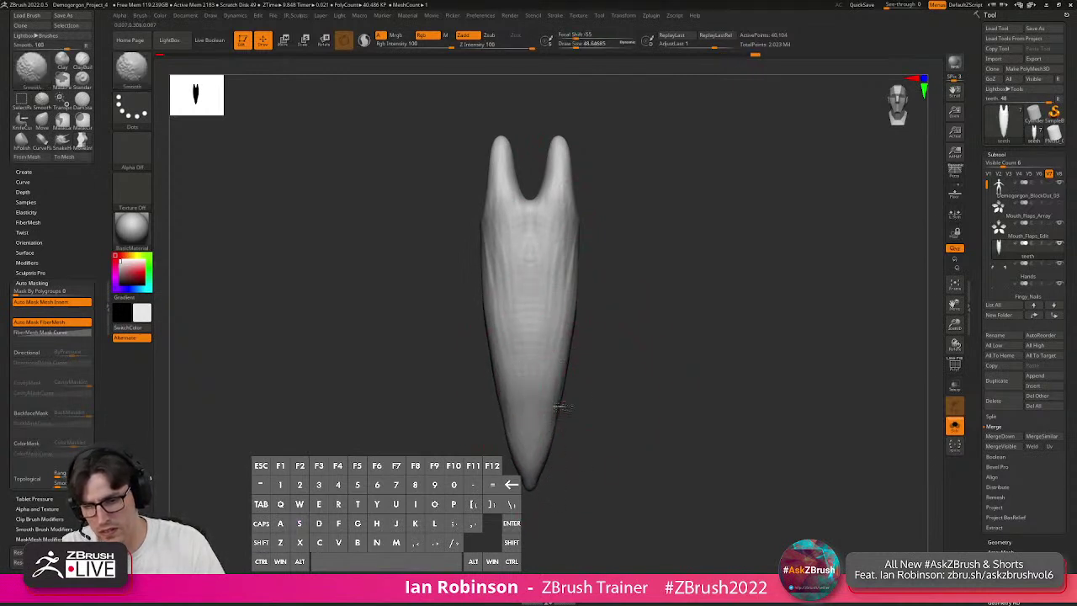
mouse_move(580, 440)
left_mouse_down("alt")
mouse_move(669, 498)
mouse_move(635, 422)
left_mouse_up("alt")
key("s")
left_click_drag(591, 409, 520, 401)
key("b")
key("m")
key("v")
key("s")
mouse_move(615, 361)
left_mouse_down("alt")
mouse_move(685, 333)
mouse_move(601, 295)
mouse_move(678, 328)
mouse_move(674, 346)
left_mouse_up("alt")
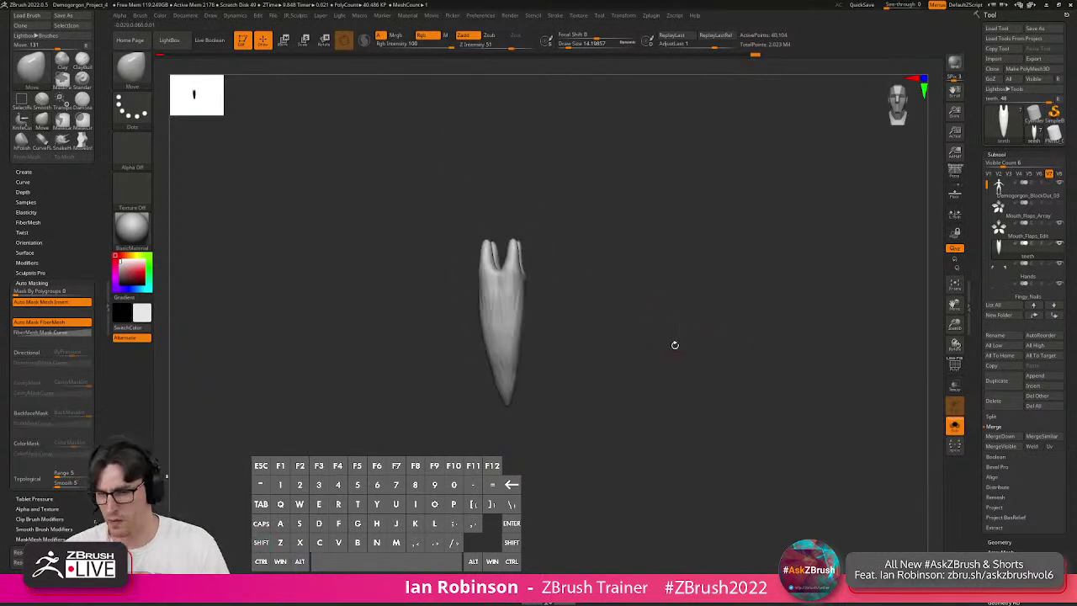
Create a new InsertMesh brush from the tooth as seen from the front.
left_click_drag(769, 306, 786, 329)
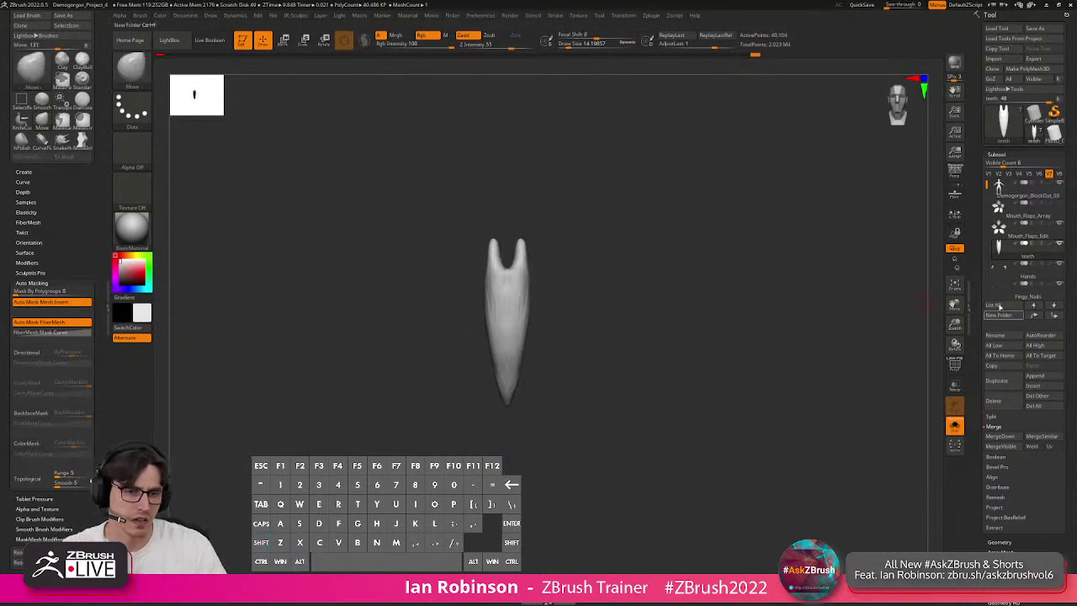
left_click_drag(708, 343, 631, 356, "alt")
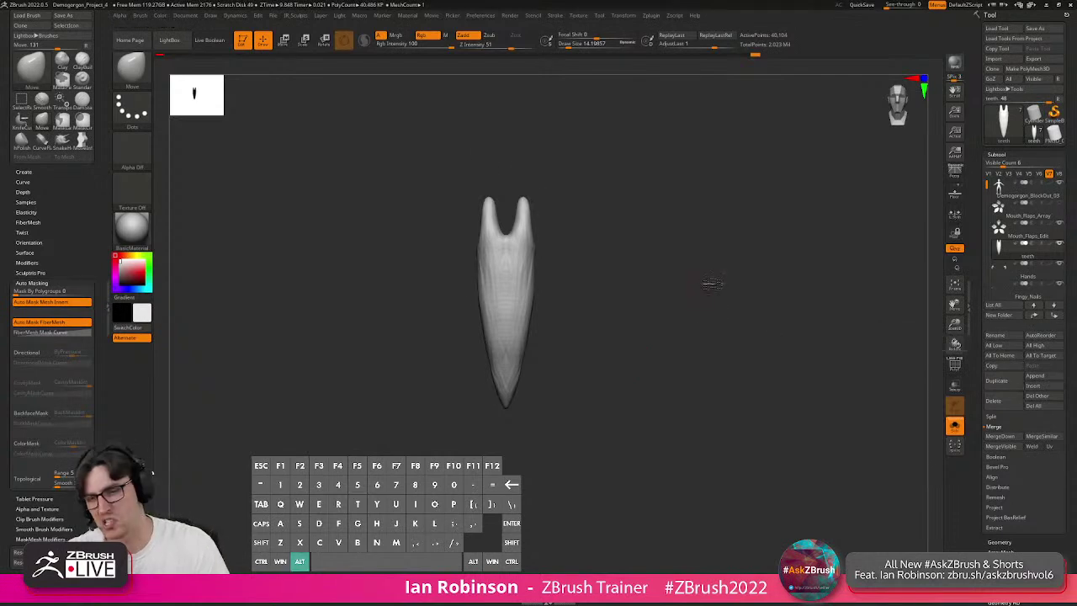
left_click_drag(695, 288, 720, 327, "alt")
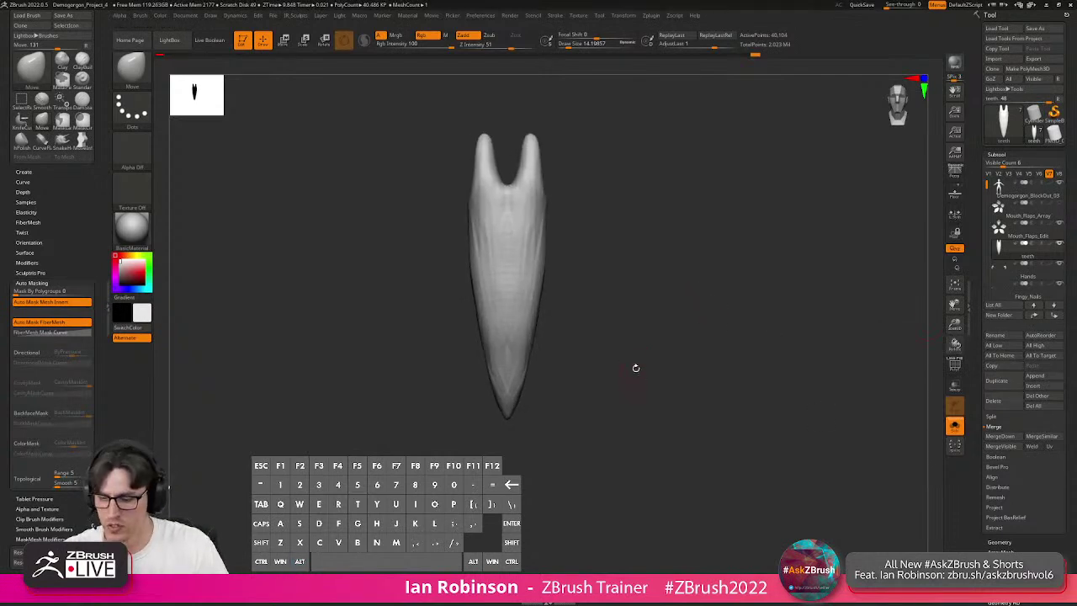
key("b")
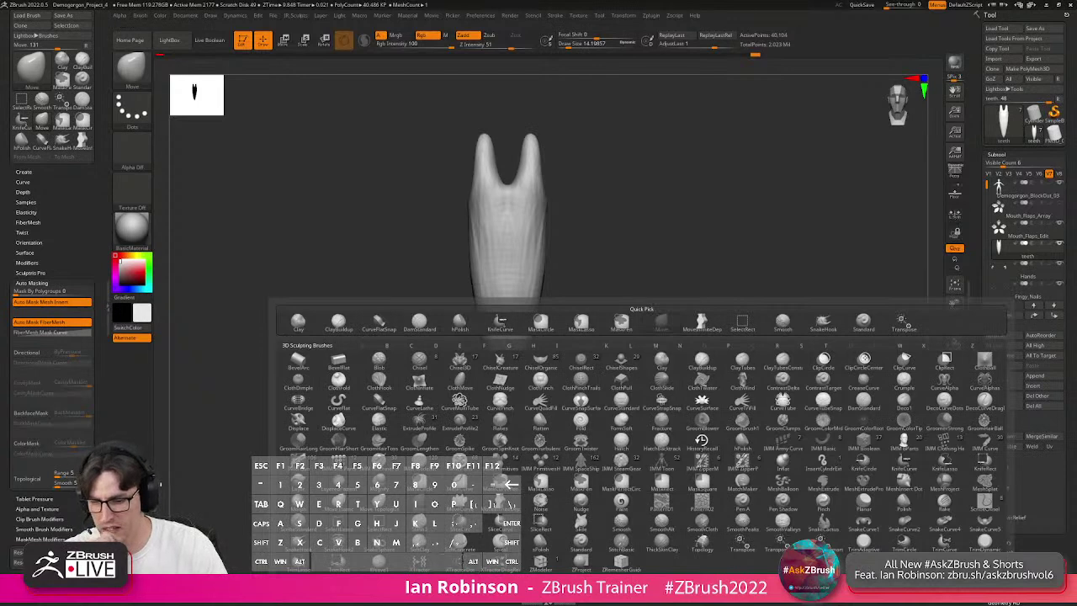
left_click(324, 584)
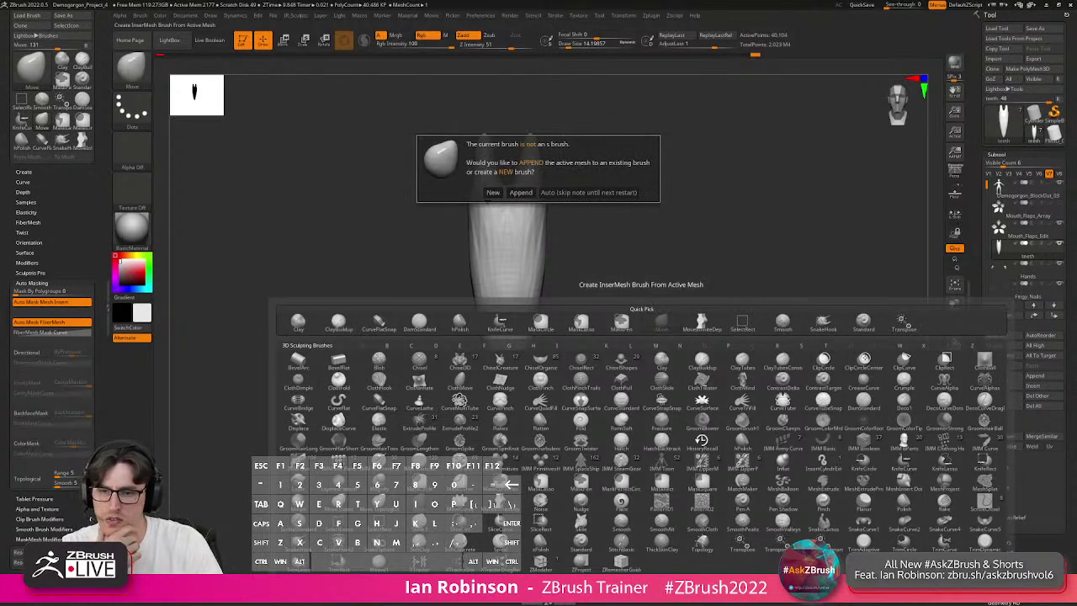
left_click(494, 192)
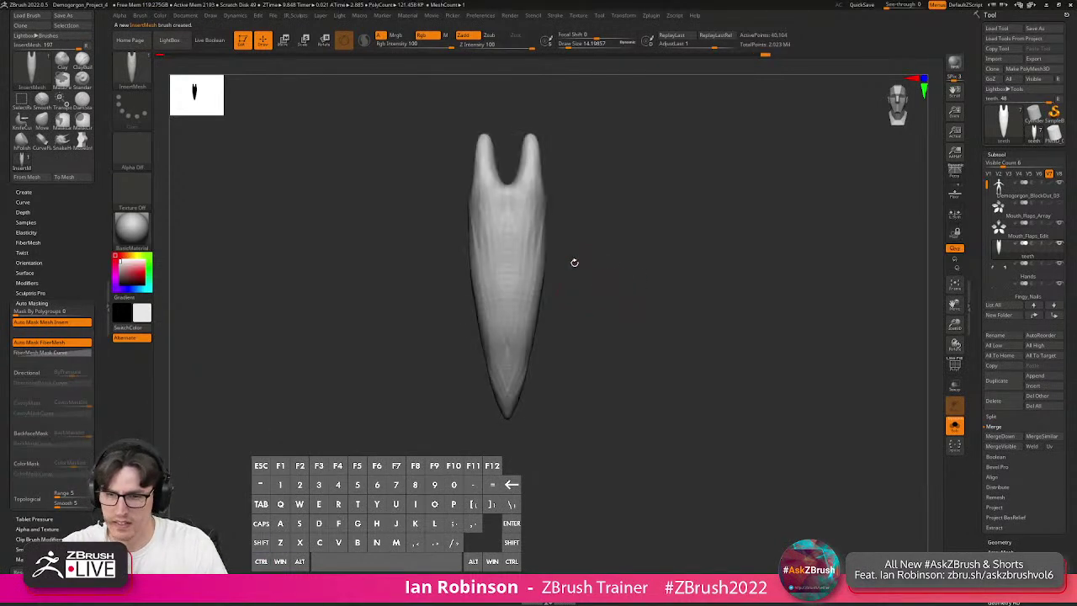
Try inserting tooth copies on the tooth's front surface with the new InsertMesh brush and undo each attempt.
left_click_drag(540, 244, 635, 268)
key("ctrl+z")
left_click_drag(533, 244, 536, 314)
key("ctrl+z")
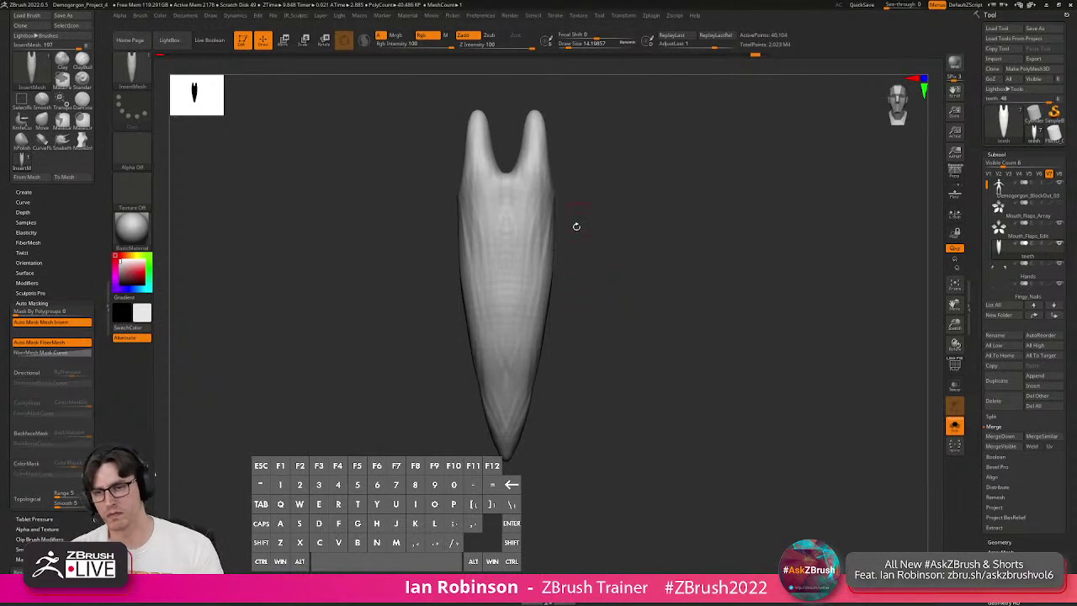
left_click_drag(539, 216, 536, 297)
key("ctrl+z")
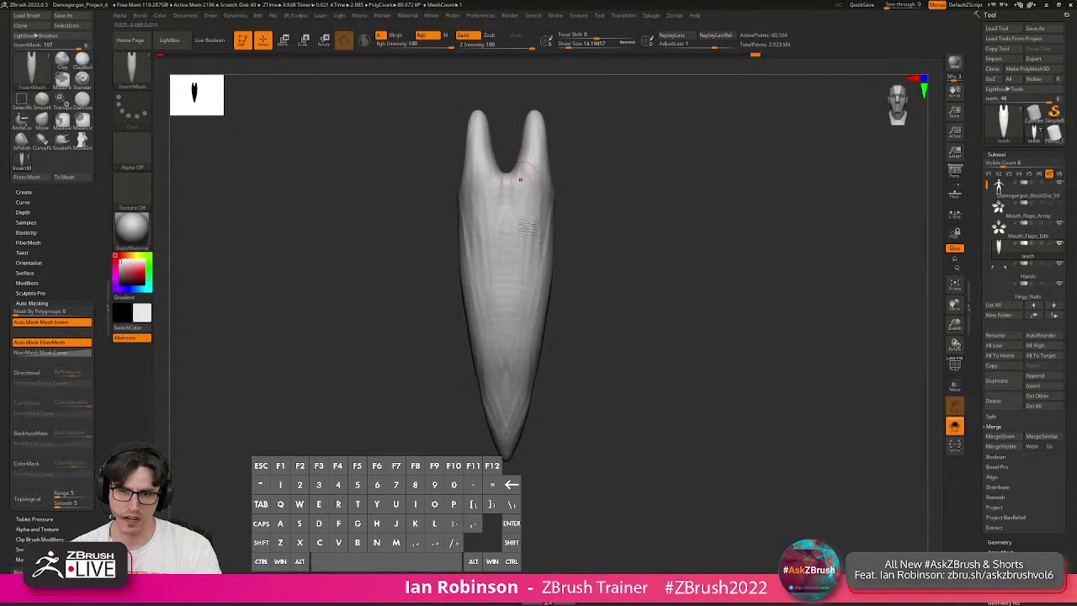
Create another new InsertMesh brush from the tooth, viewed straight on from its pointed tip.
left_click_drag(695, 301, 700, 216)
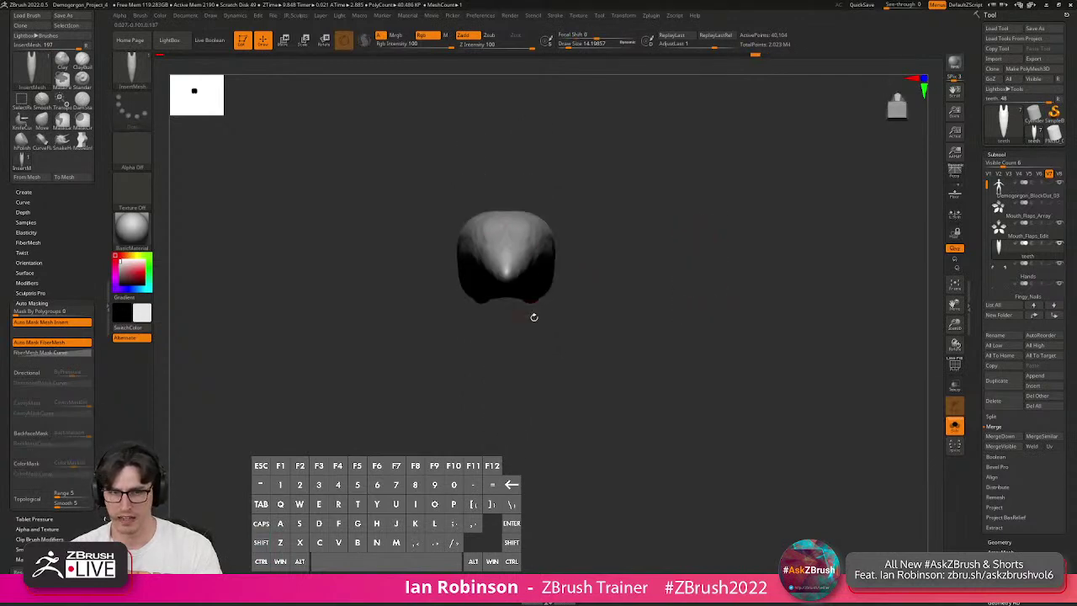
key("b")
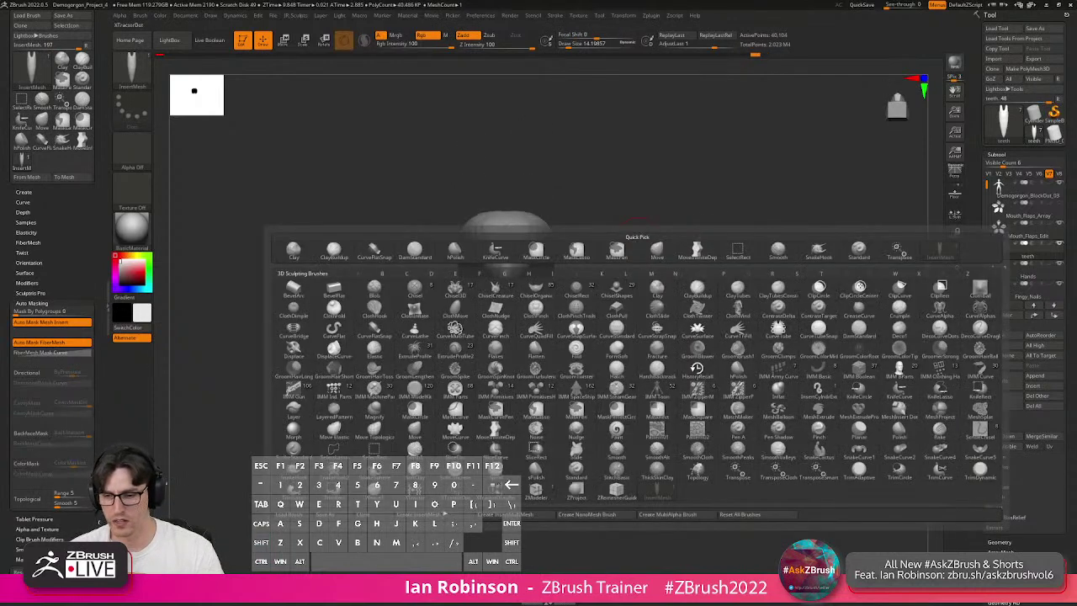
left_click(421, 515)
left_click(492, 192)
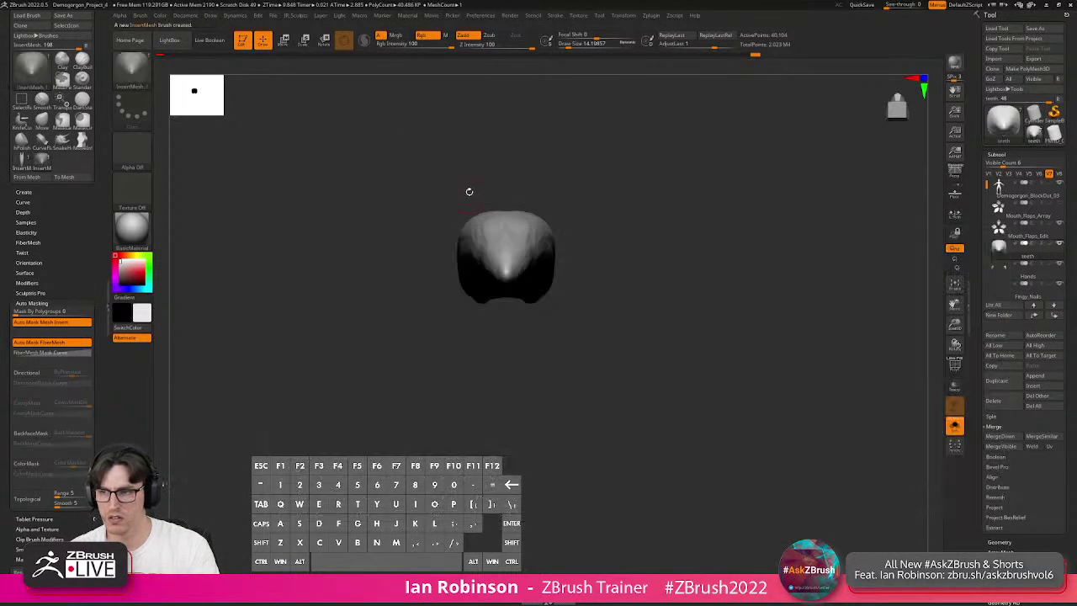
Try inserting a tooth copy on the tooth's surface with the tip-oriented InsertMesh brush and undo it.
left_click_drag(660, 232, 671, 328)
left_click_drag(507, 252, 555, 296)
left_click_drag(673, 260, 680, 288)
key("ctrl+z")
Set the draw size to about 17, turn off Solo to show the whole creature, and enable symmetry for work around the mouth.
key("s")
left_click_drag(644, 240, 648, 241)
left_click_drag(714, 278, 734, 254, "alt")
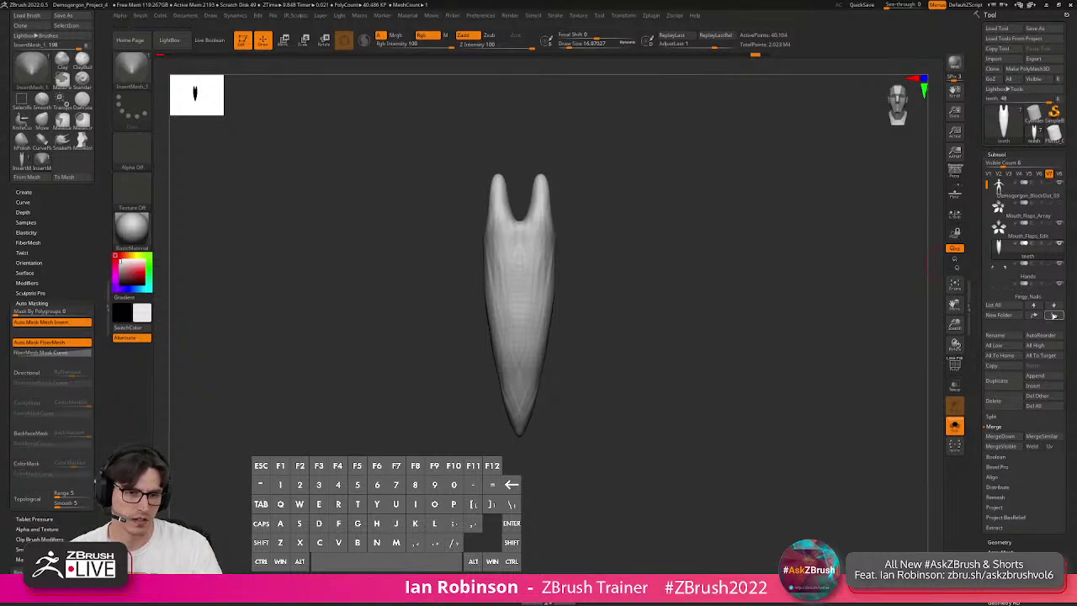
left_click(955, 425)
left_click_drag(782, 393, 532, 362, "alt")
left_click_drag(545, 310, 459, 232, "alt")
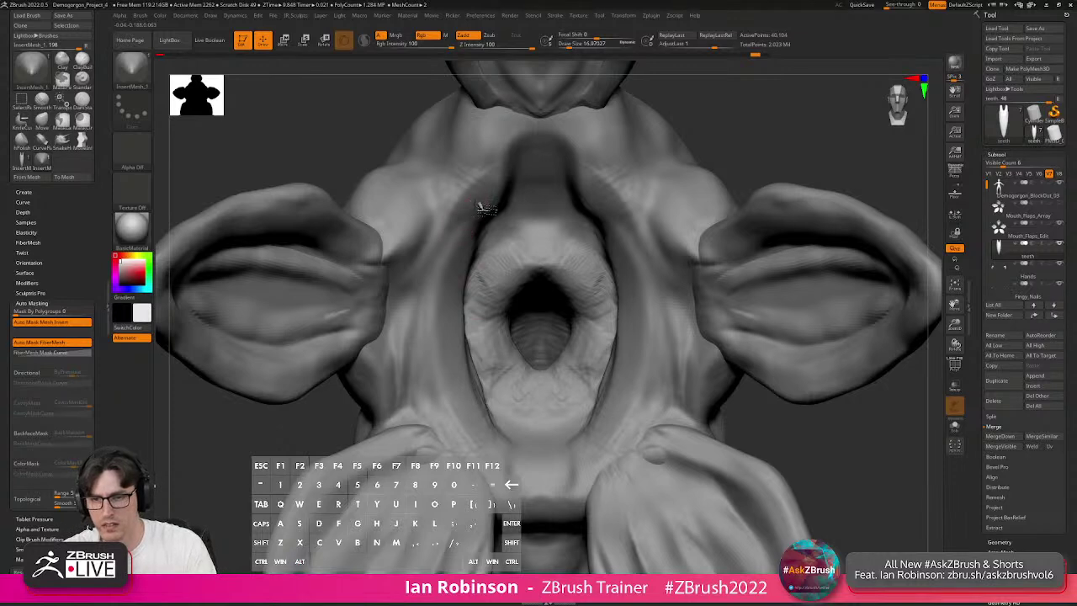
key("x")
Try inserting mirrored teeth above and below the mouth opening and check the stroke interpolation options.
left_click_drag(486, 215, 522, 227)
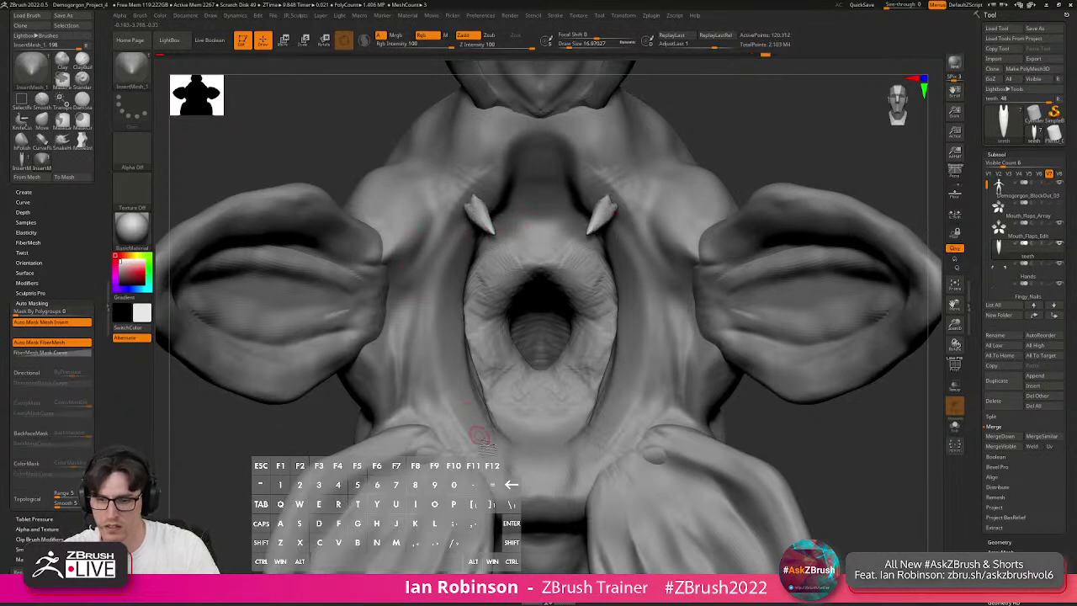
left_click_drag(509, 433, 513, 431)
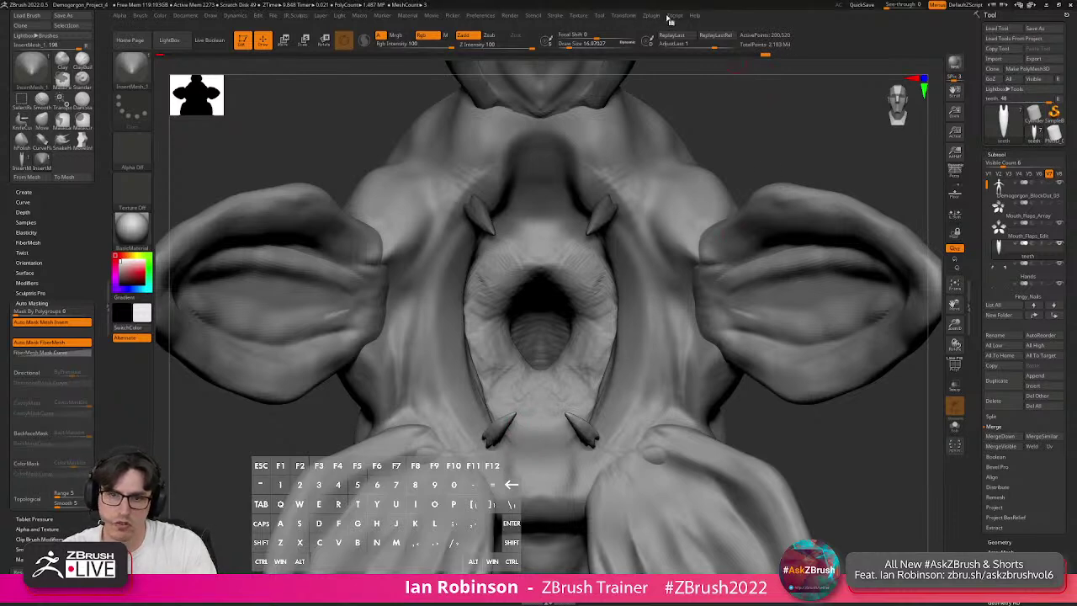
left_click(629, 17)
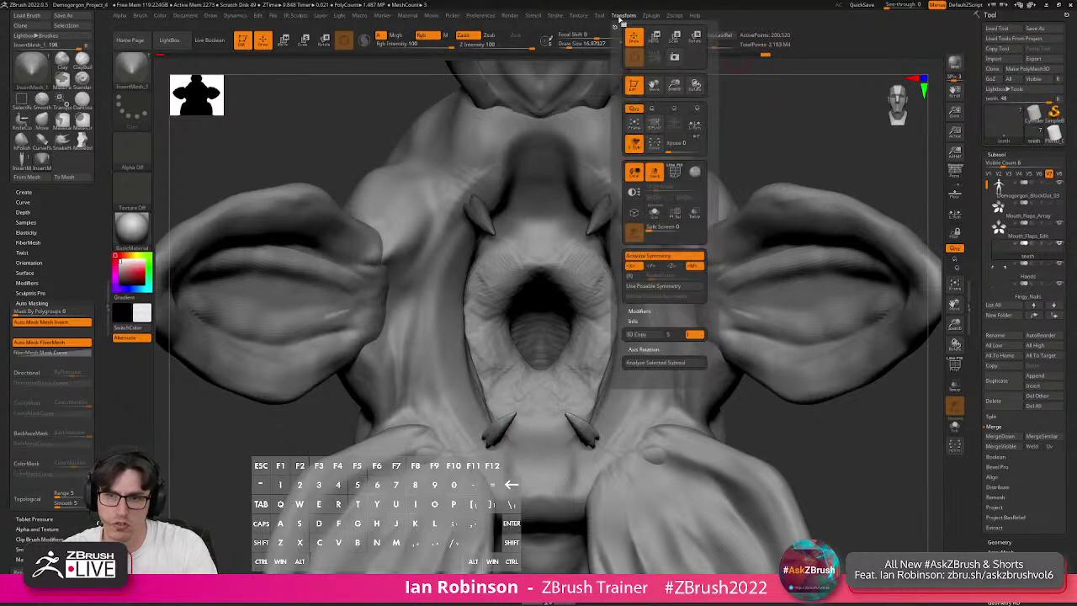
left_click(558, 16)
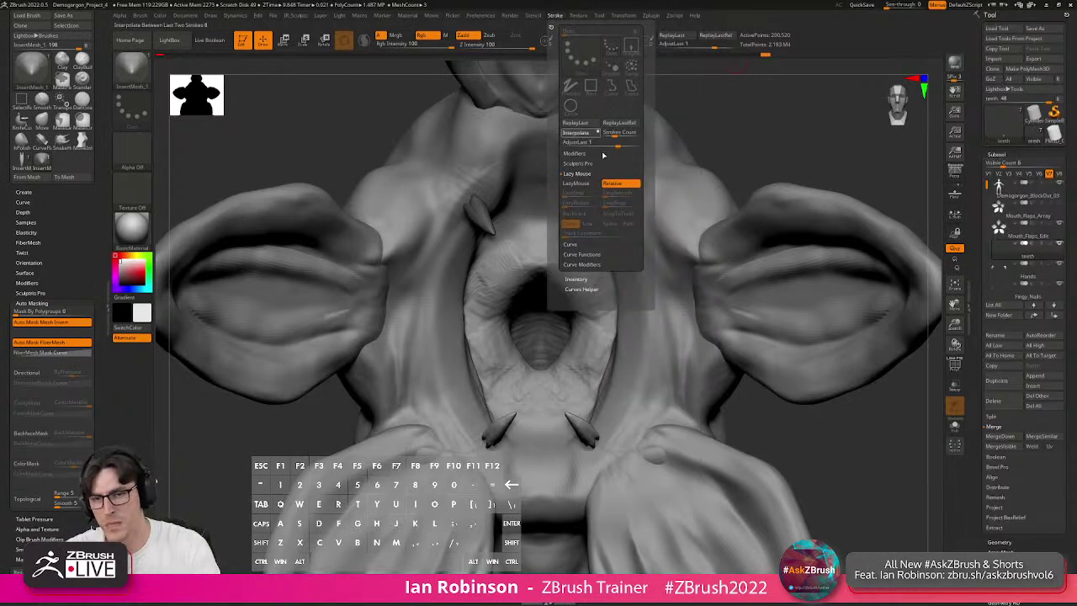
mouse_move(796, 137)
left_mouse_down()
mouse_move(822, 136)
mouse_move(755, 120)
left_mouse_up()
key("ctrl+z")
Undo the earlier mirrored teeth, and try inserting another pair beside the mouth opening from an angled view.
left_click_drag(671, 152, 711, 153)
right_click_drag(624, 209, 510, 248)
key("ctrl+z")
key("ctrl+z")
left_click_drag(471, 164, 502, 183)
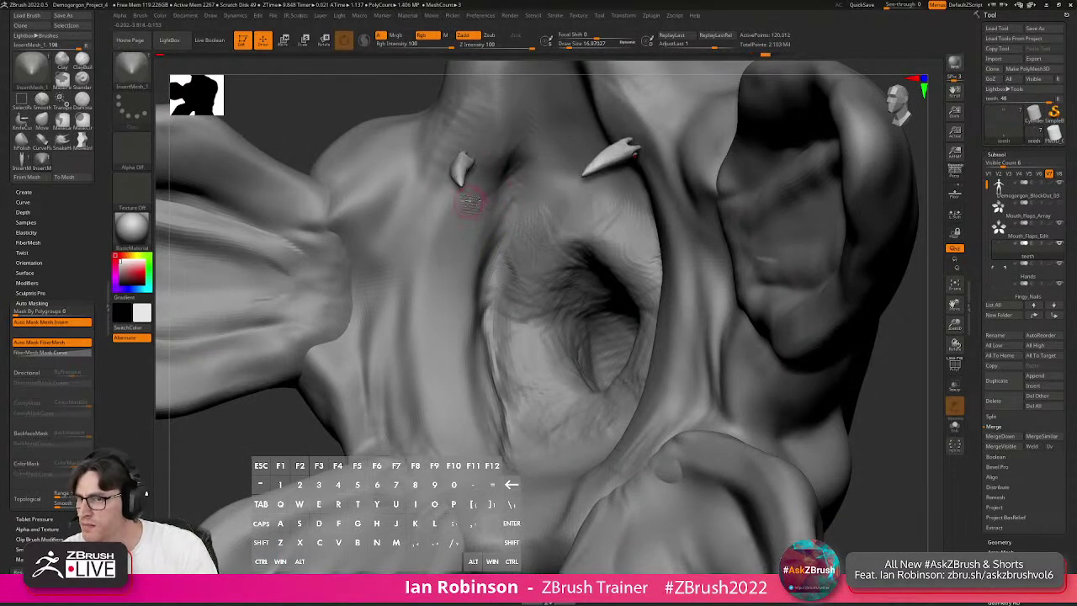
key("ctrl+z")
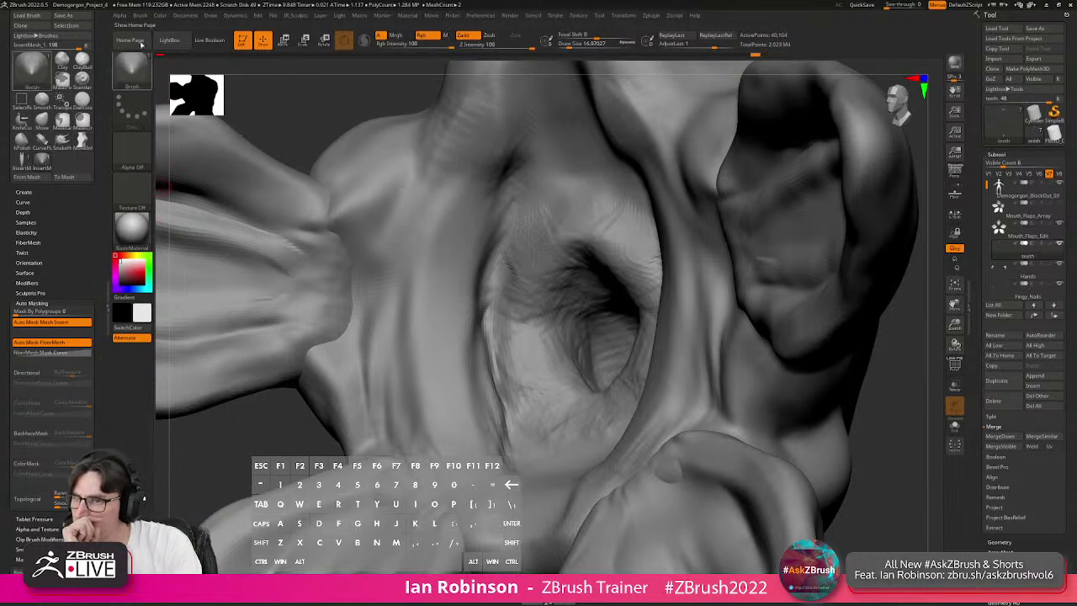
Set the InsertMesh brush's imbed depth to 16 and insert a mirrored pair of teeth at the upper sides of the mouth opening.
left_click(139, 16)
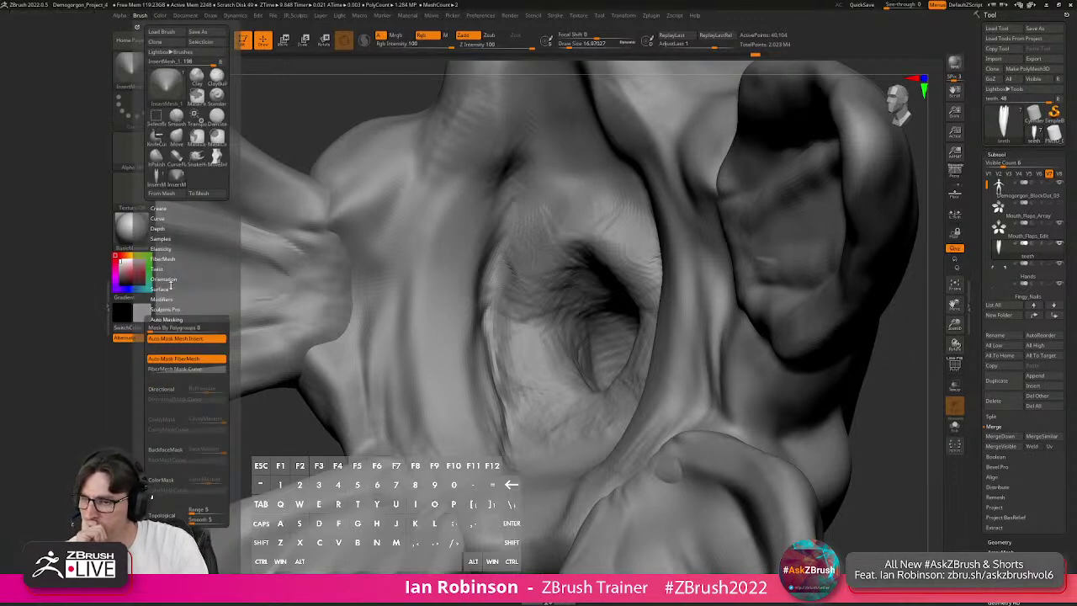
left_click(138, 27)
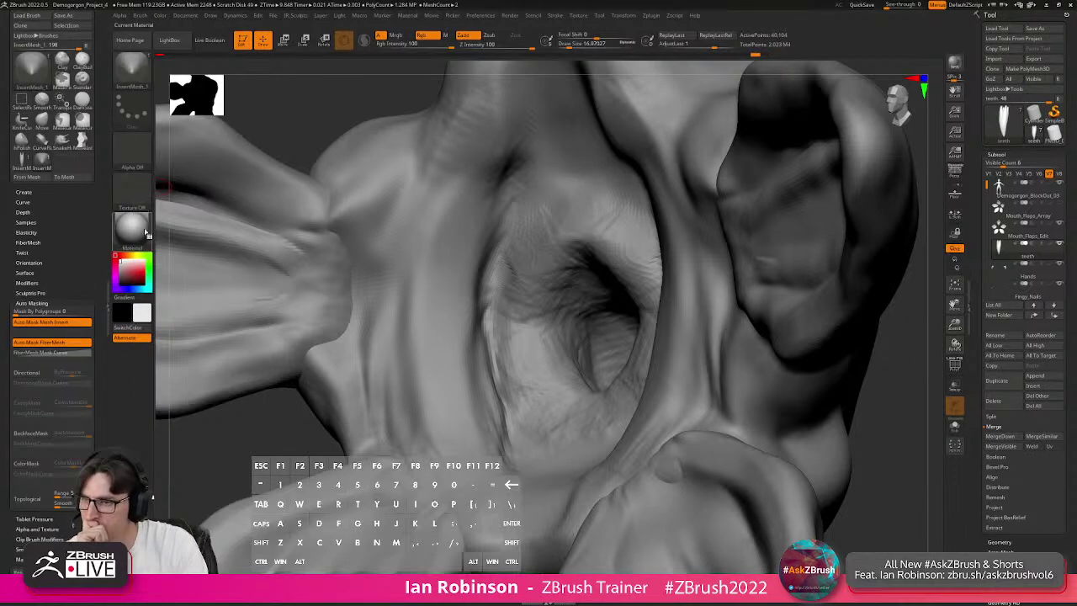
left_click(32, 213)
left_click_drag(36, 241, 32, 232)
left_click_drag(482, 208, 495, 212)
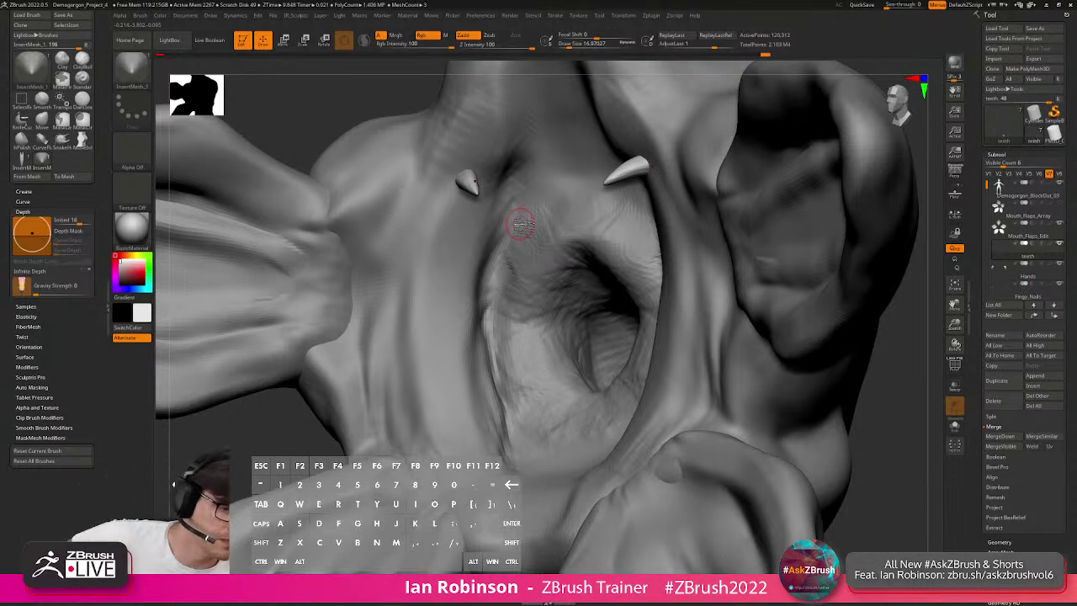
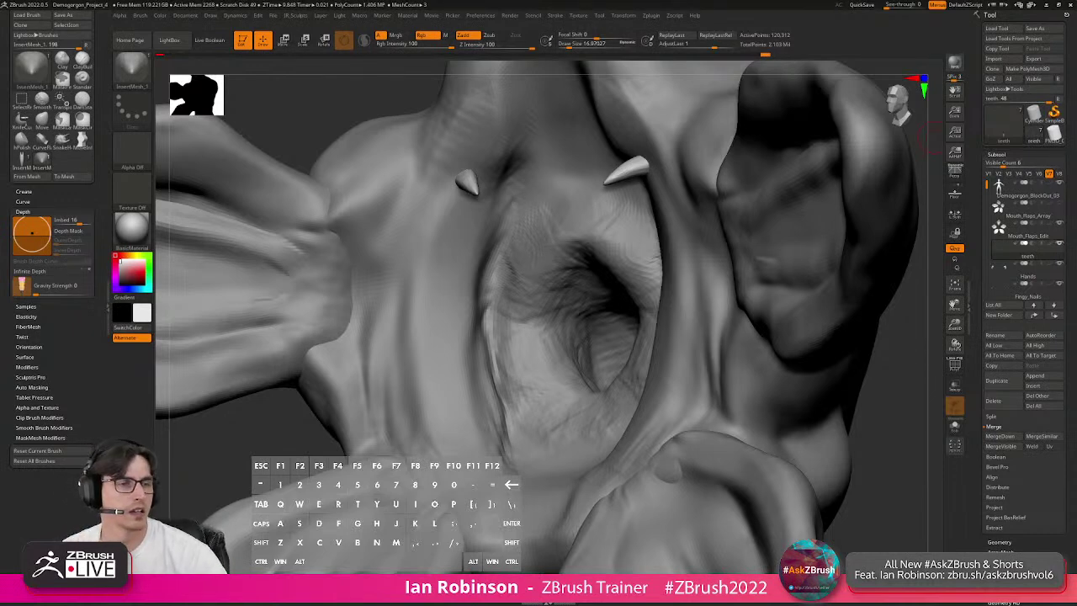
Search YouTube in the browser for "zbrush summit 3d scan", and bring the 3D scan data and dynamics video on screen in a wider window.
key("o")
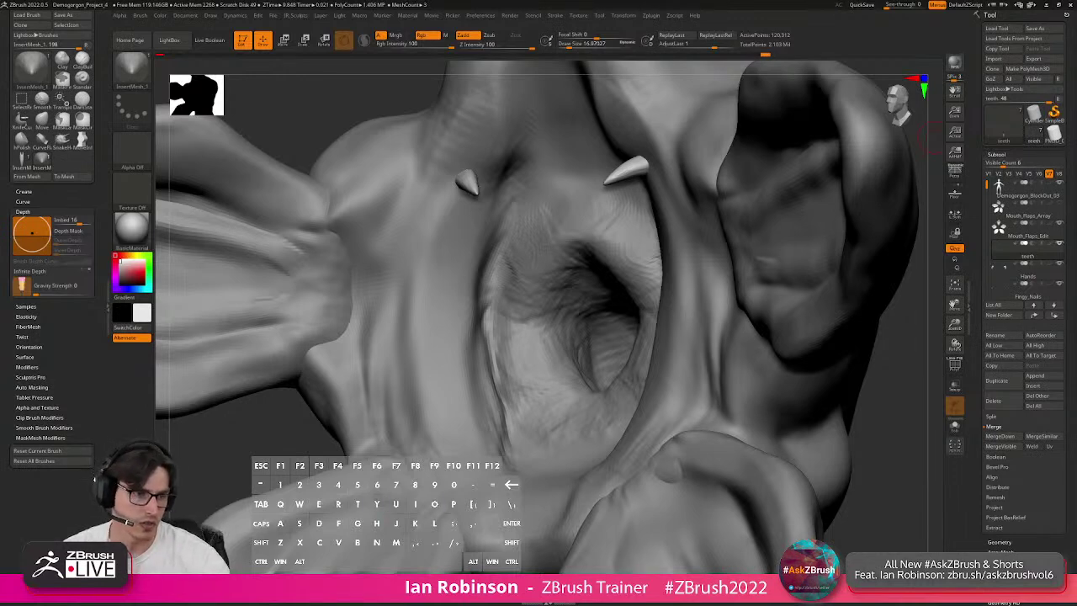
type("zbru")
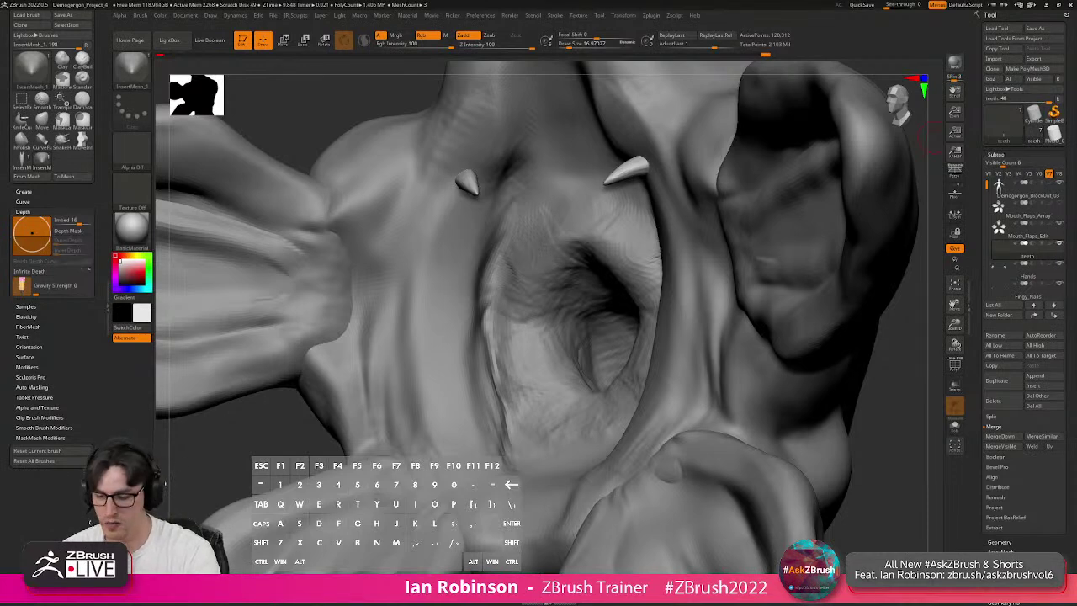
type("m")
key("space")
key("a")
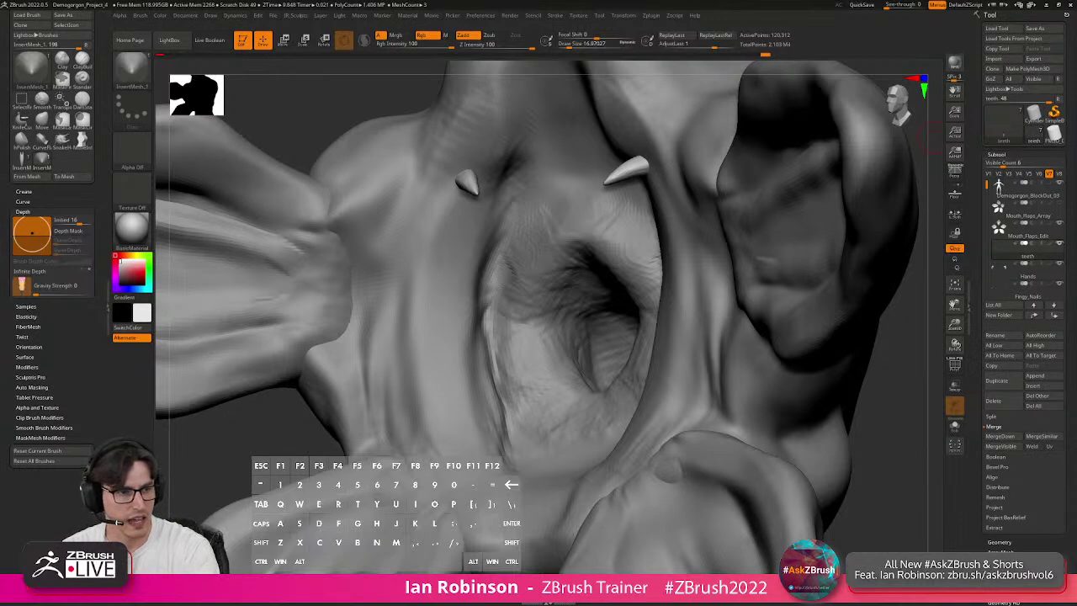
key("Return")
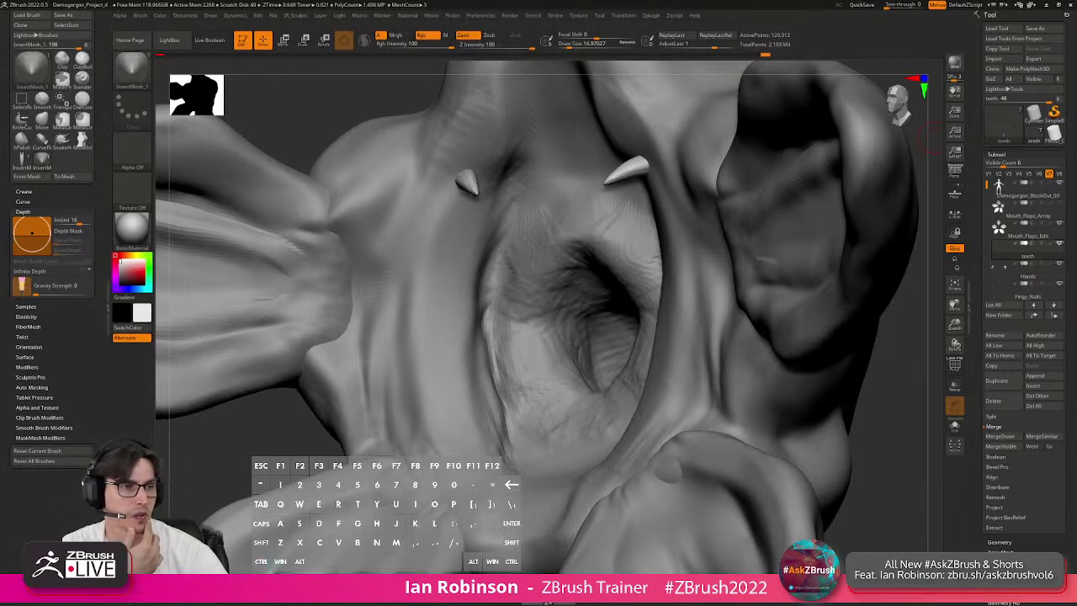
left_click_drag(1076, 48, 422, 24)
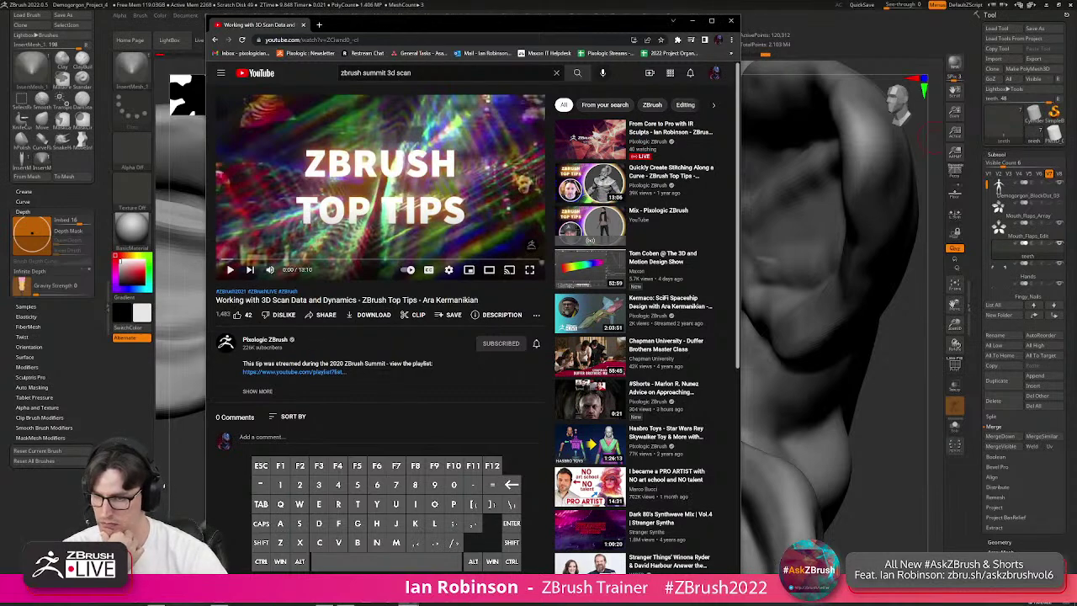
left_click_drag(205, 339, 1, 327)
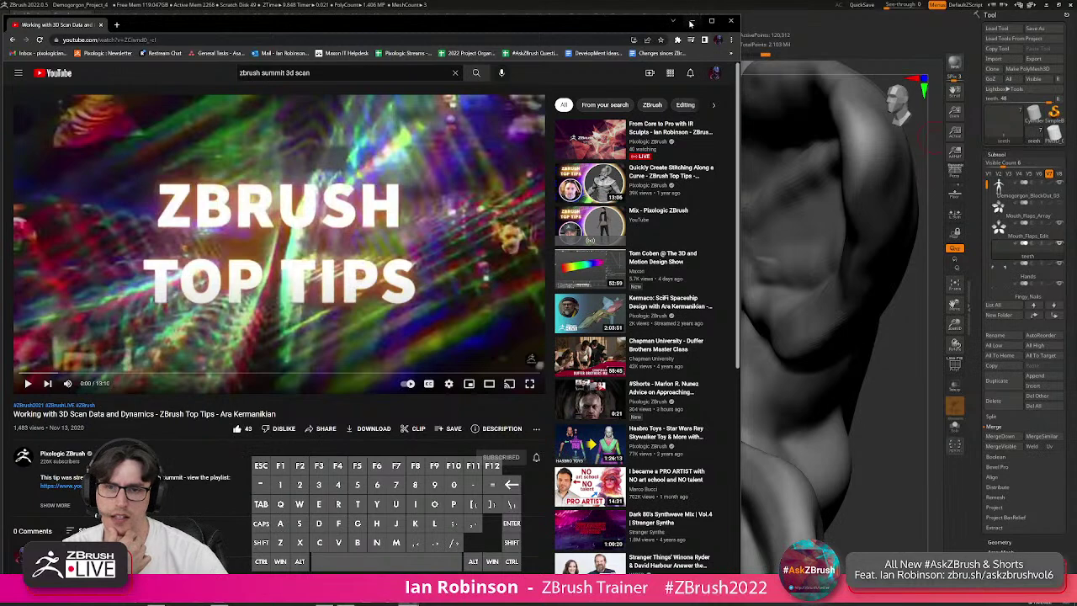
Play the 3D scan data and dynamics video, return to it after skipping ahead, and scan through its opening minutes.
left_click(28, 384)
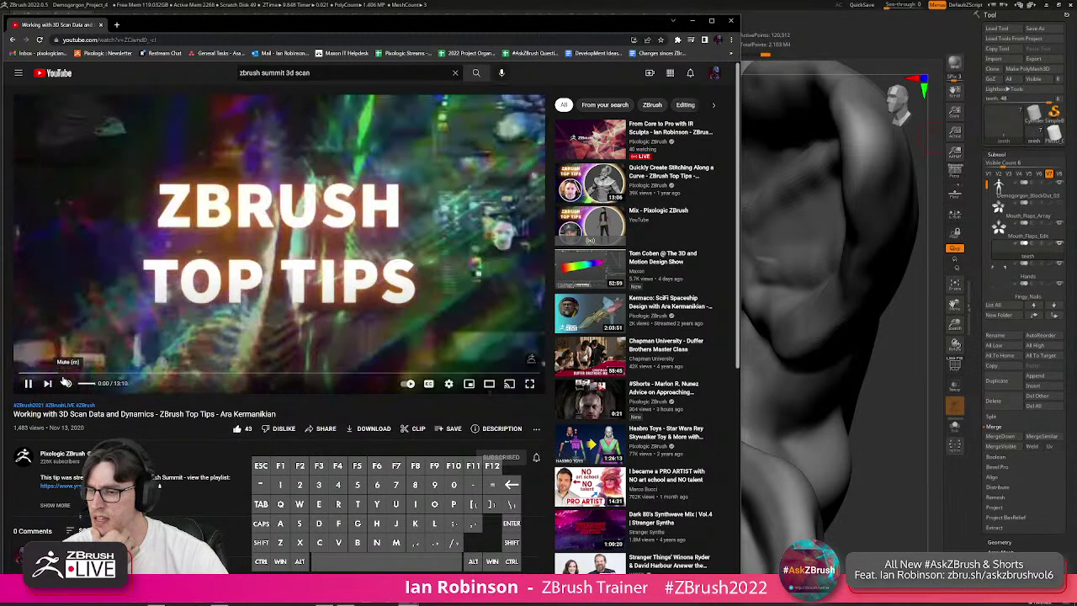
left_click(47, 383)
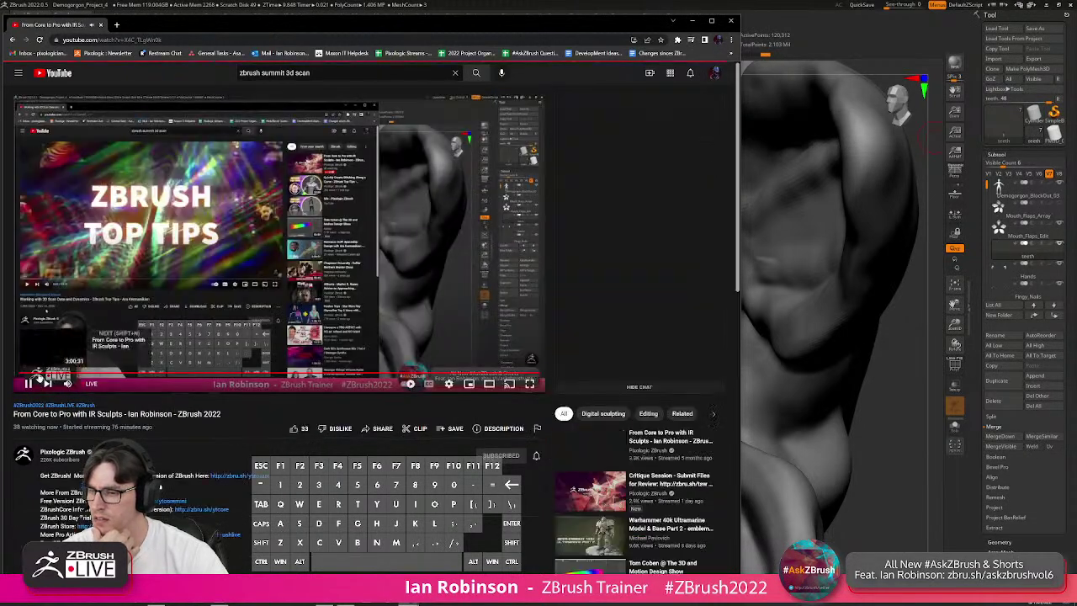
left_click(13, 40)
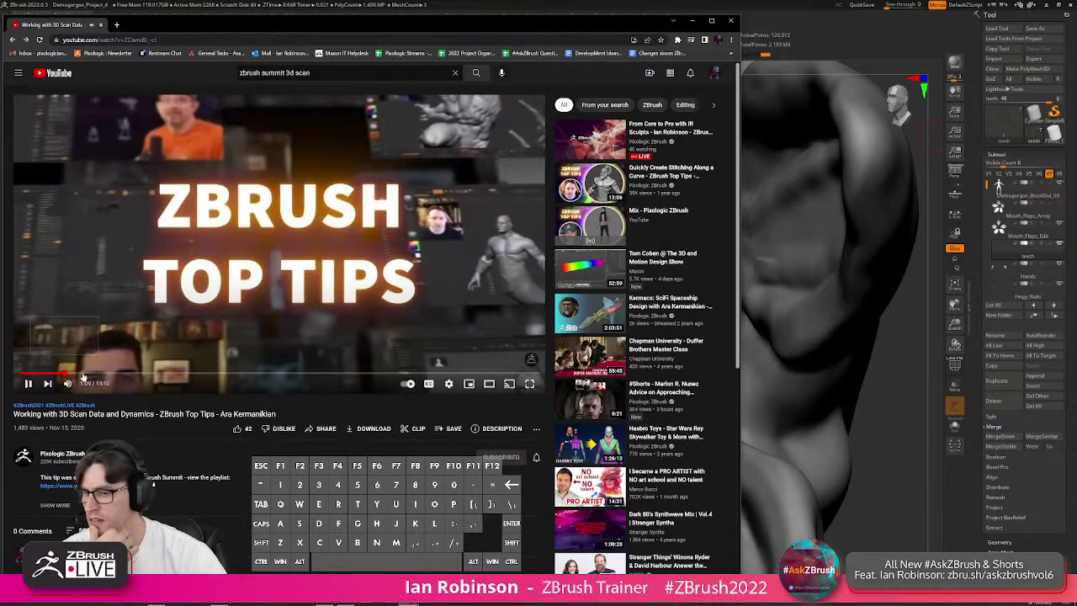
left_click(87, 374)
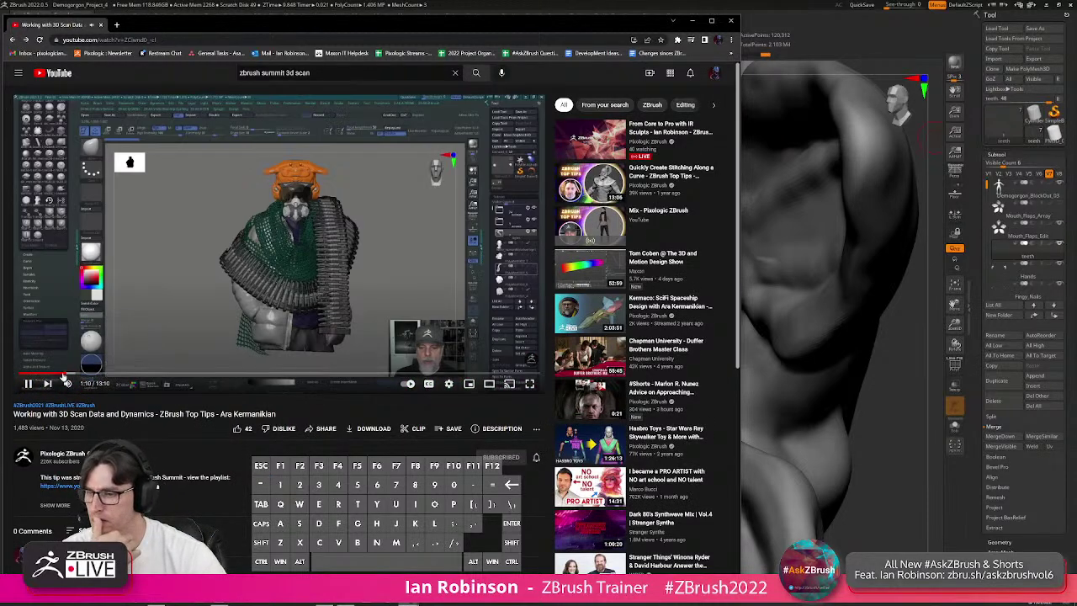
Skip through the rest of the 3D scan data and dynamics video in stages, and close its browser window.
left_click(118, 374)
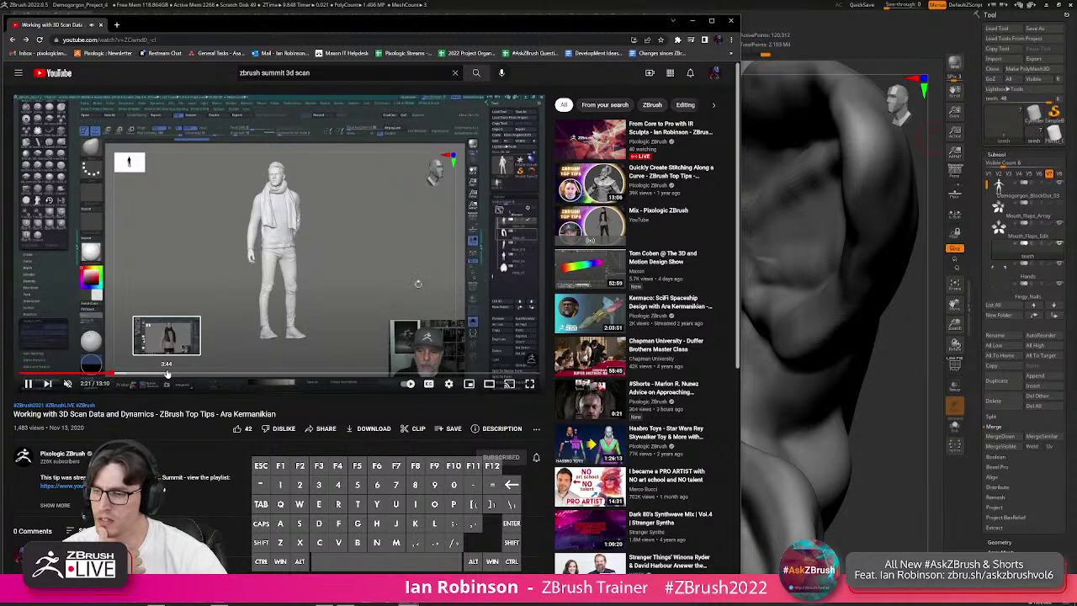
left_click(166, 374)
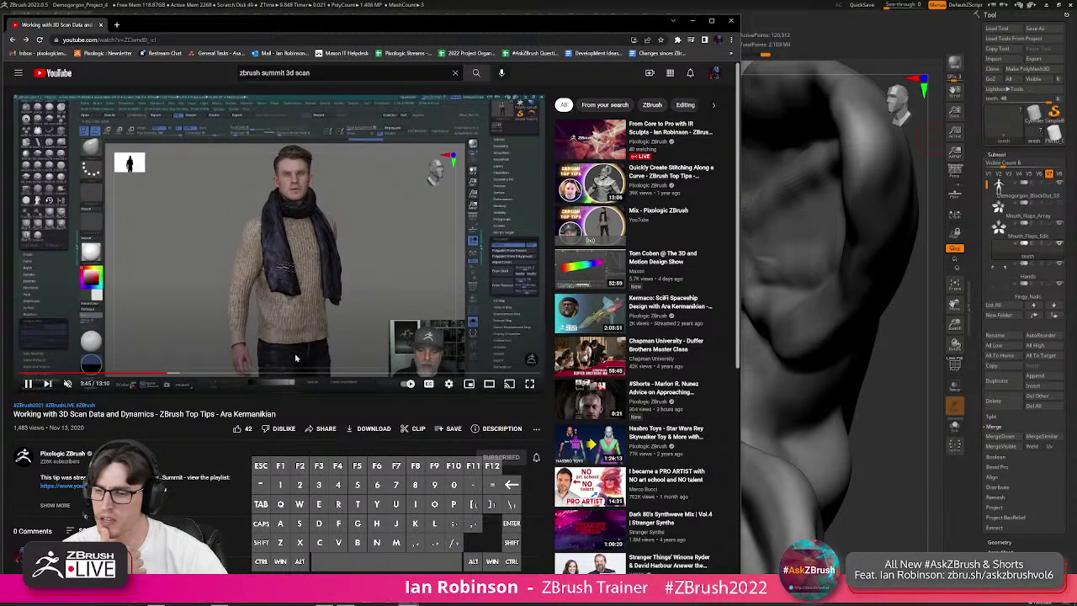
left_click(283, 374)
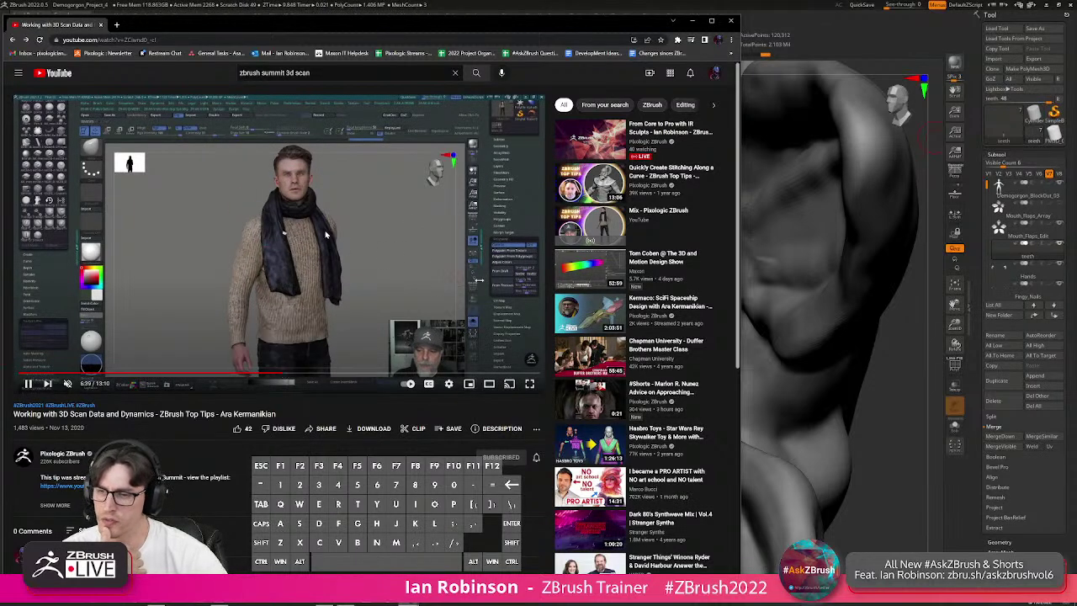
left_click(350, 374)
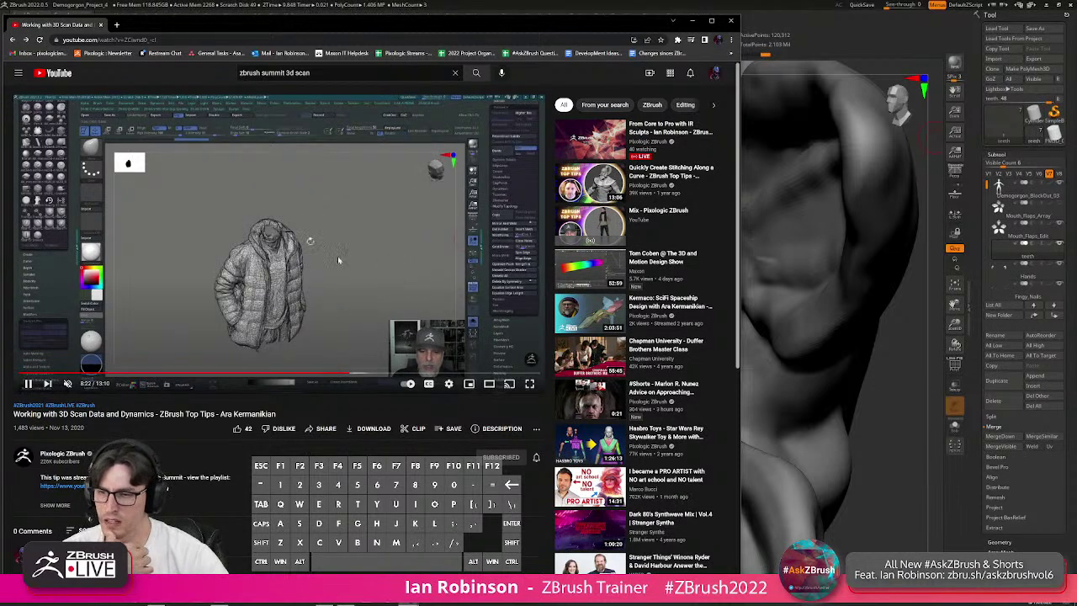
left_click(385, 374)
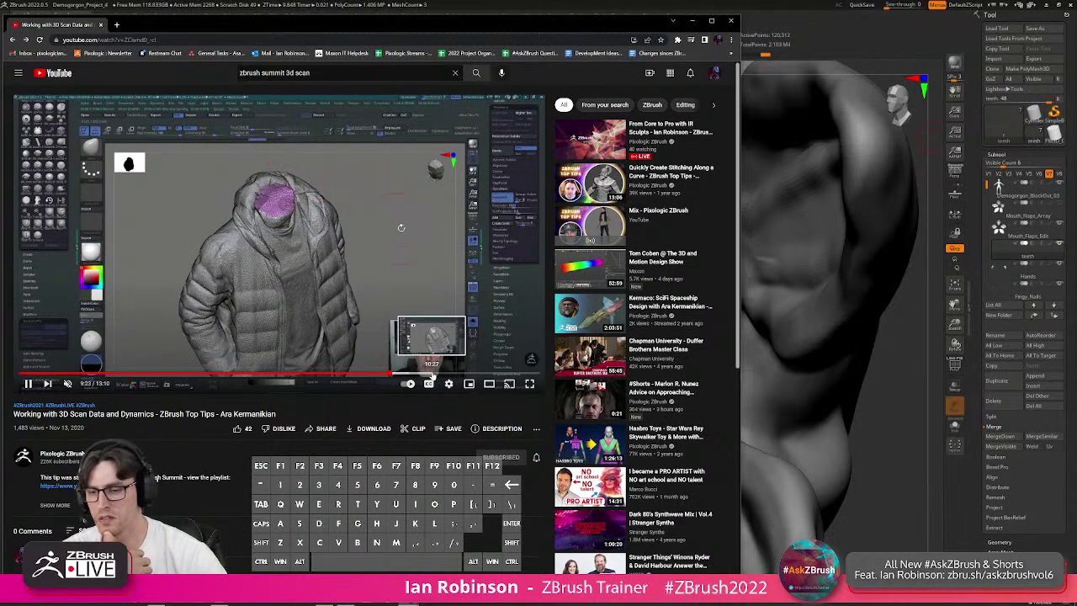
left_click(432, 373)
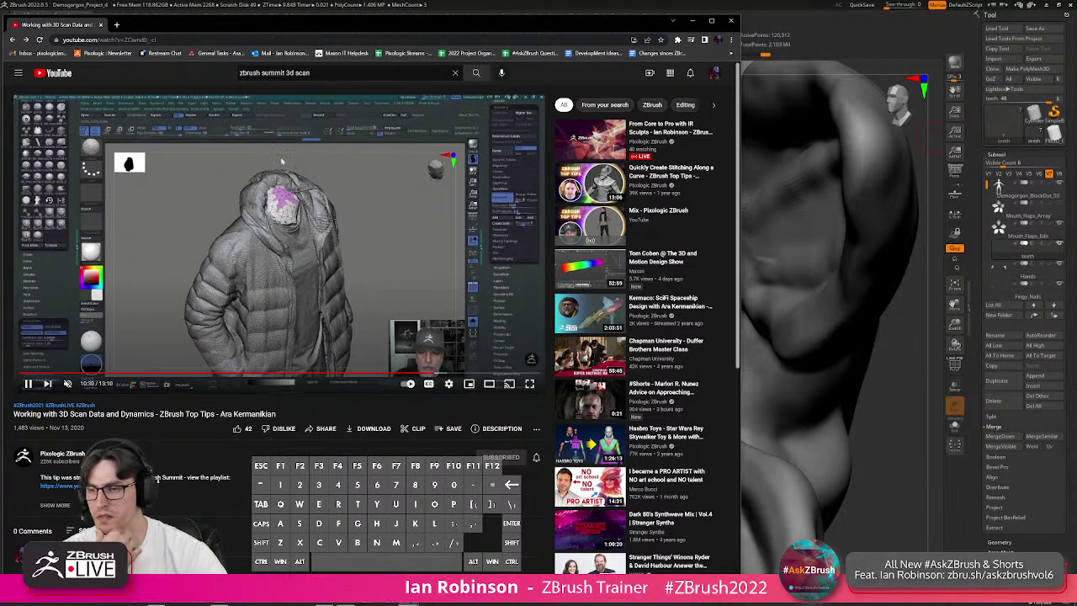
left_click(731, 21)
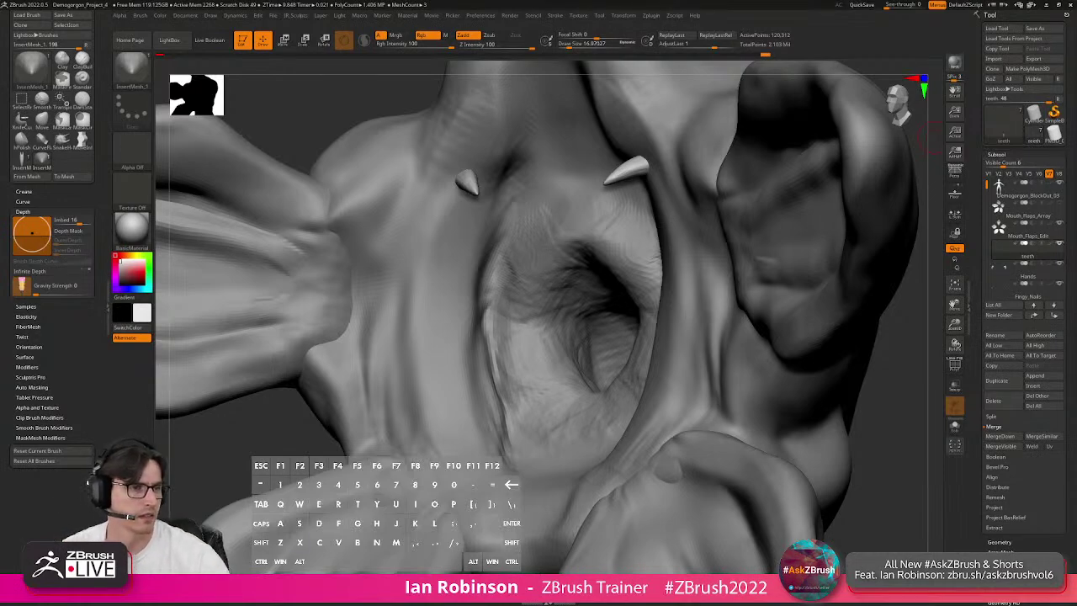
Bring the Maxon website on screen, allow all cookies, maximize the window, and open the Maxon One product page.
left_click_drag(1076, 78, 510, 31)
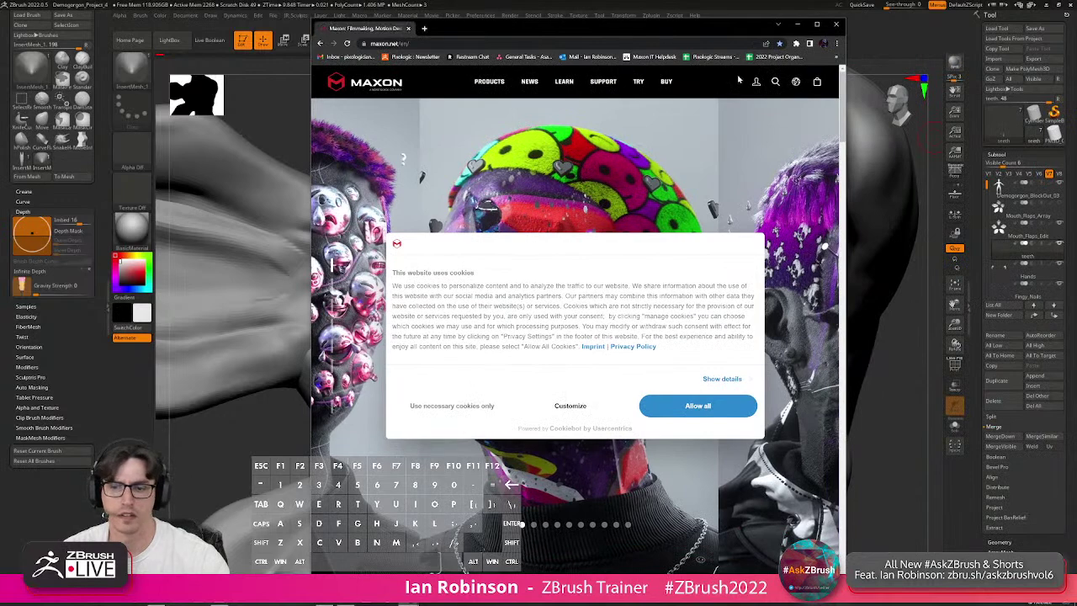
left_click(686, 411)
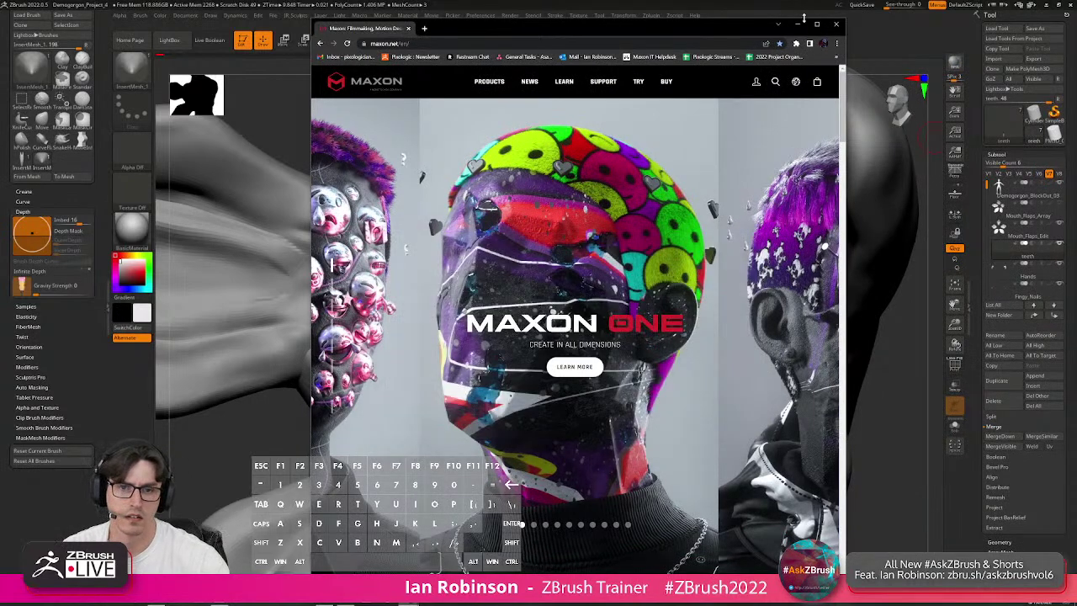
left_click(816, 23)
mouse_move(449, 66)
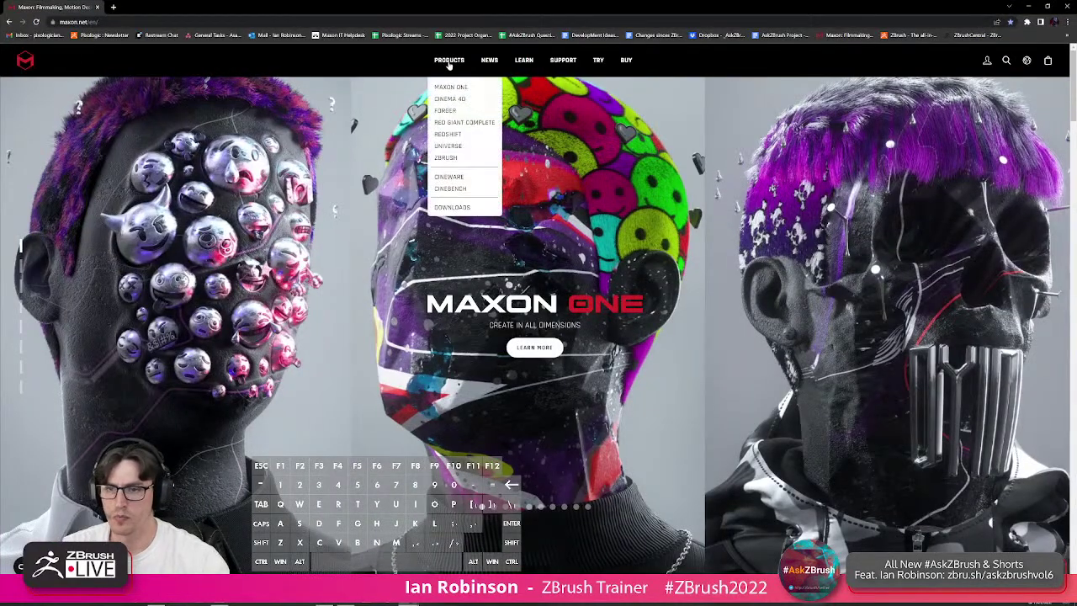
left_click(459, 89)
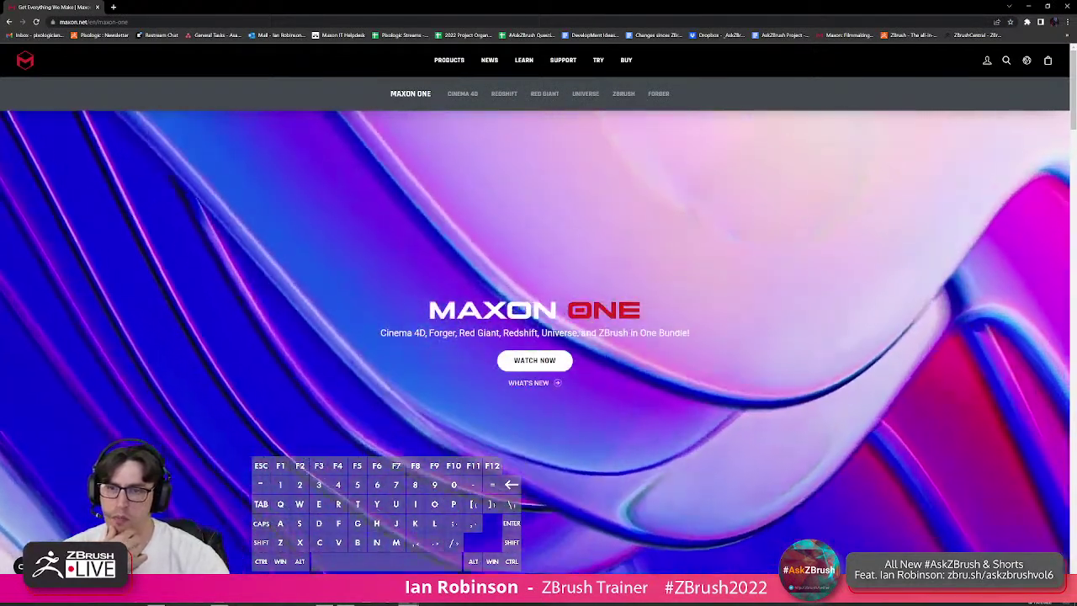
Open the Students & Teachers licence page from Maxon's pricing, check the Maxon One offer at Kivuto's store, and return to the Maxon page.
left_click(626, 59)
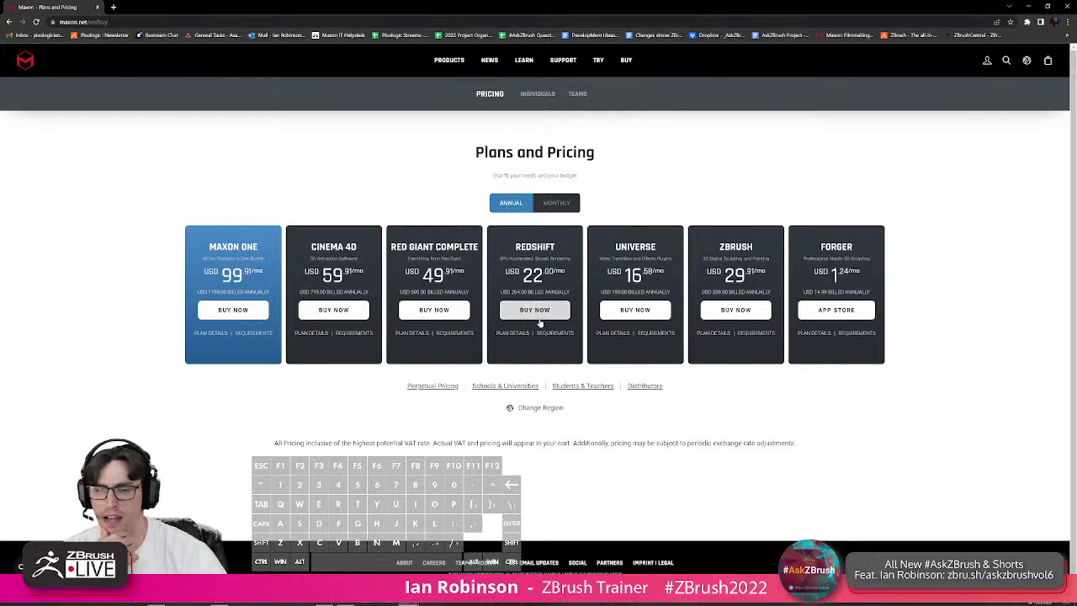
left_click(582, 387)
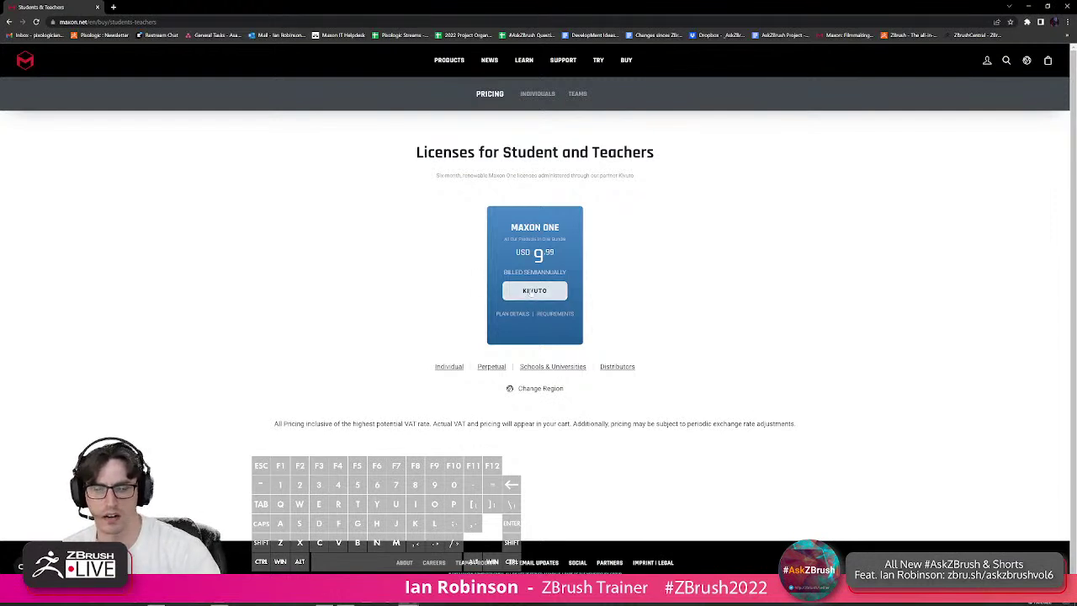
left_click(532, 290)
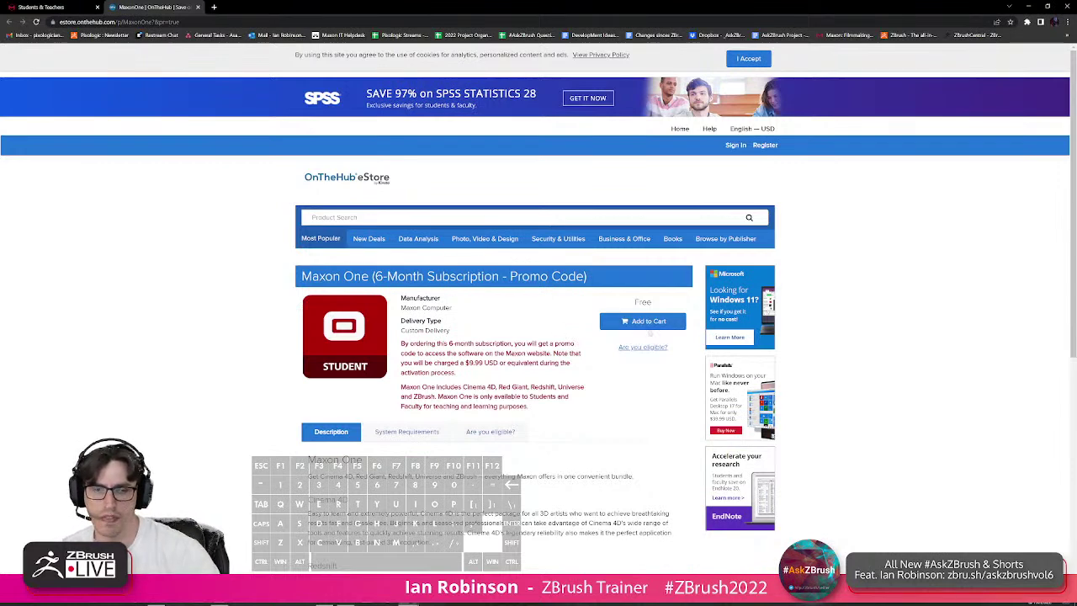
left_click(41, 7)
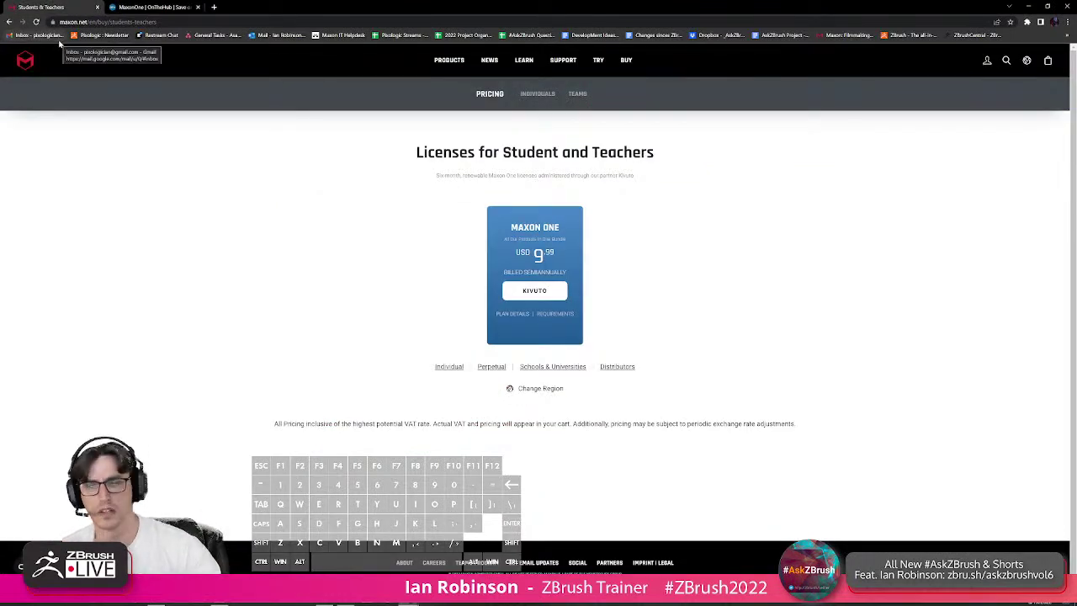
Revisit the Maxon One product page, open Plans and Pricing, and select that page's web address.
mouse_move(452, 65)
left_click(442, 85)
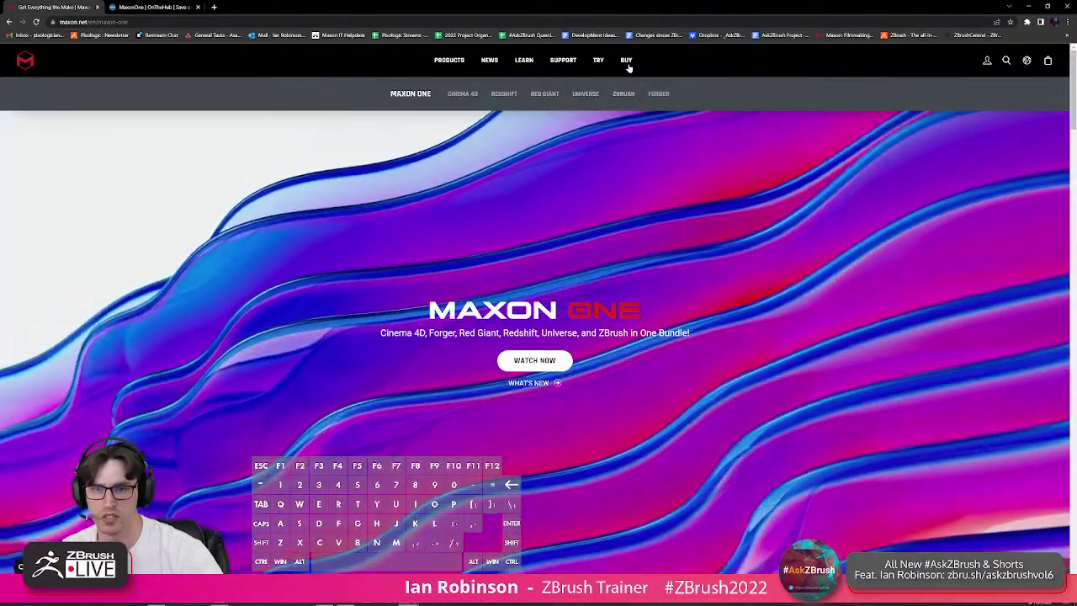
left_click(625, 63)
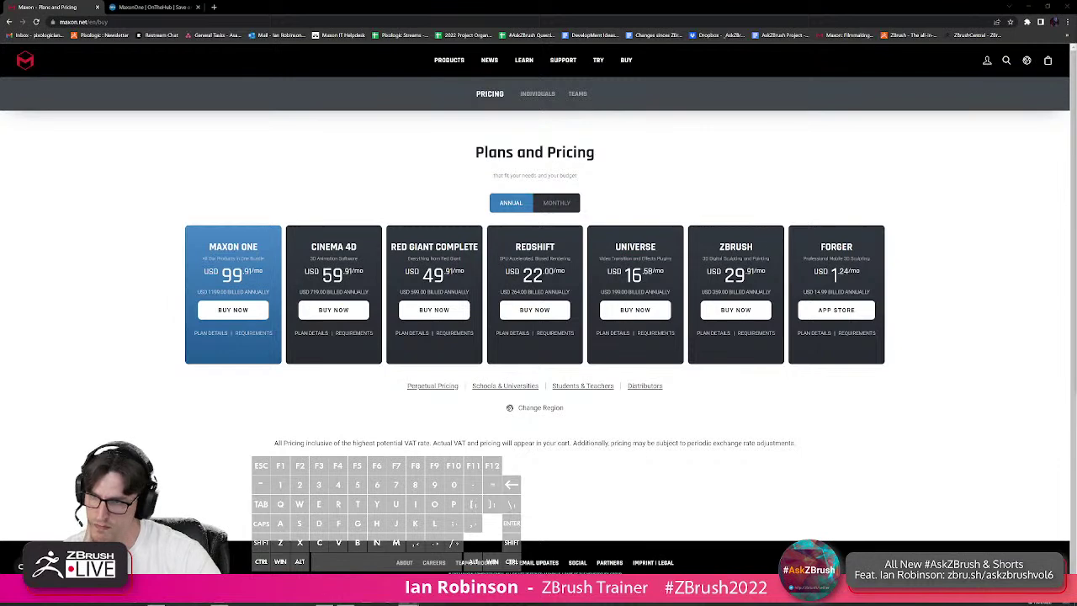
left_click(133, 8)
left_click(70, 10)
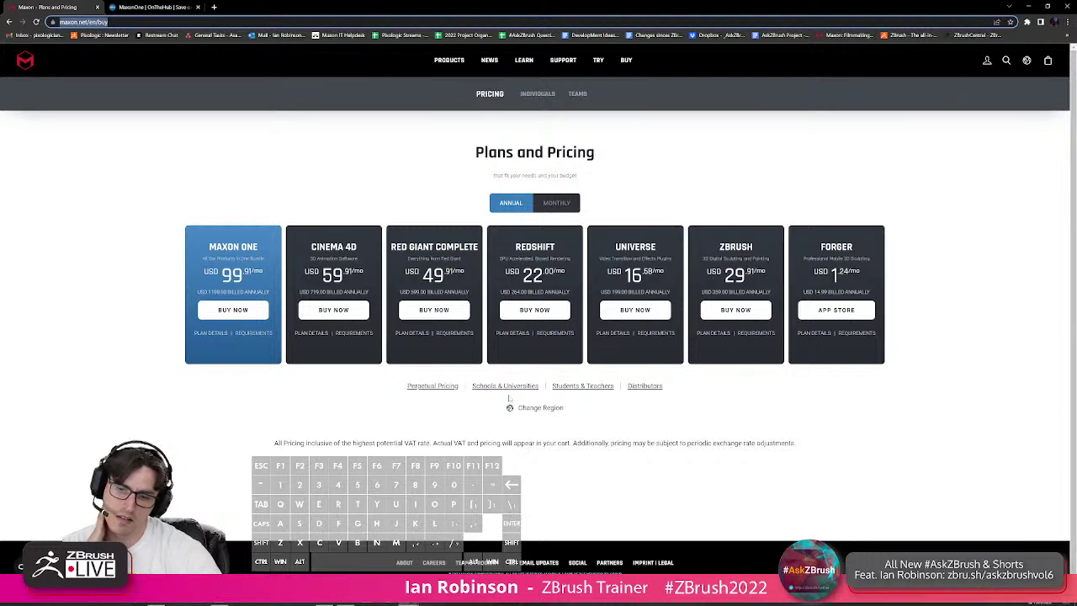
Look through the Maxon pages for perpetual pricing, schools and universities, students and teachers, and distributors.
left_click(434, 387)
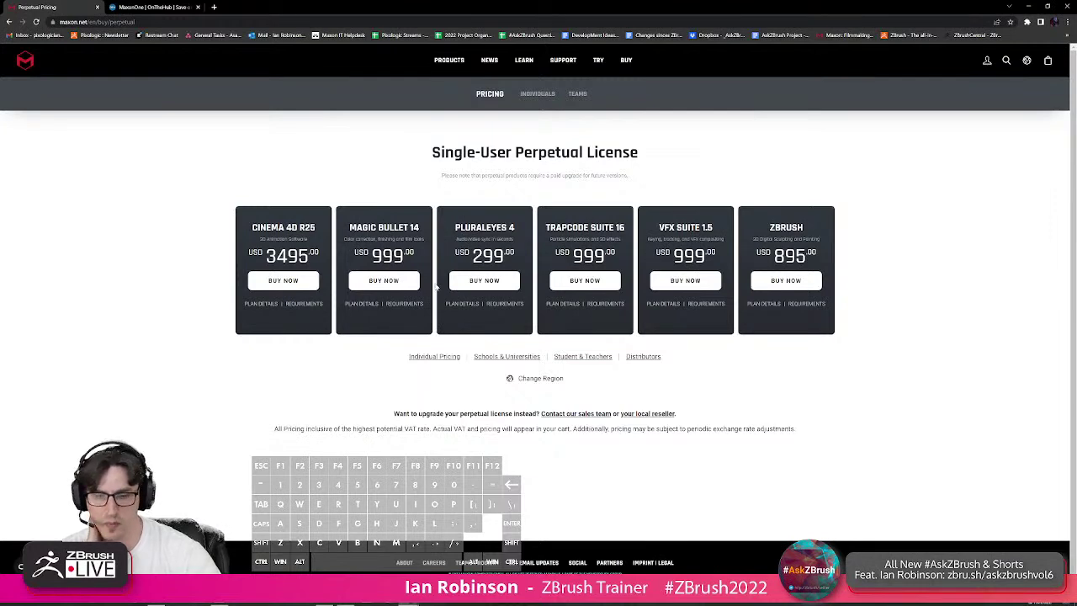
left_click(516, 357)
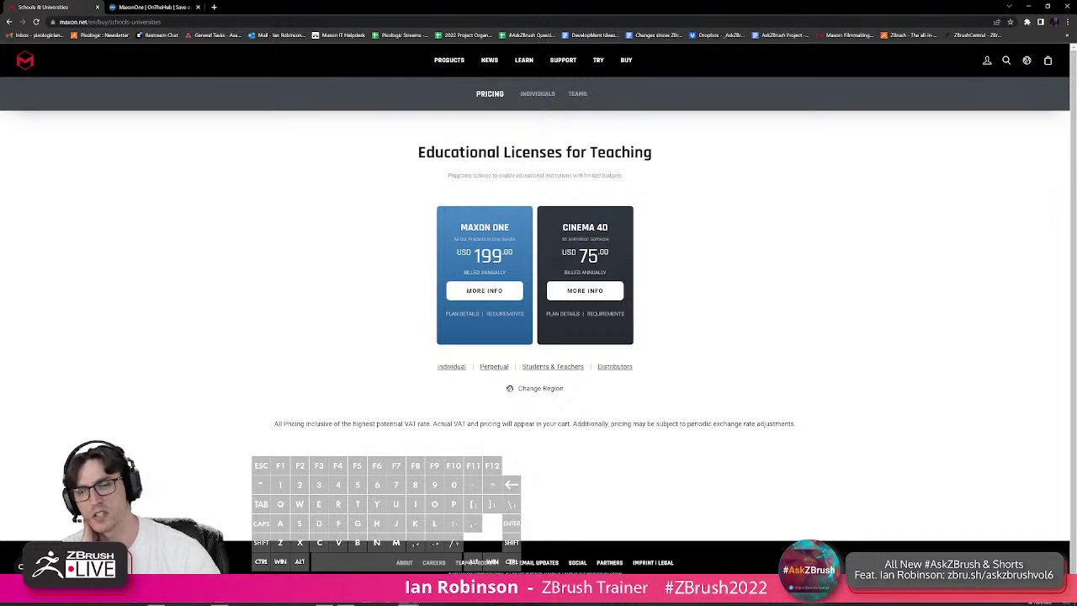
left_click(548, 367)
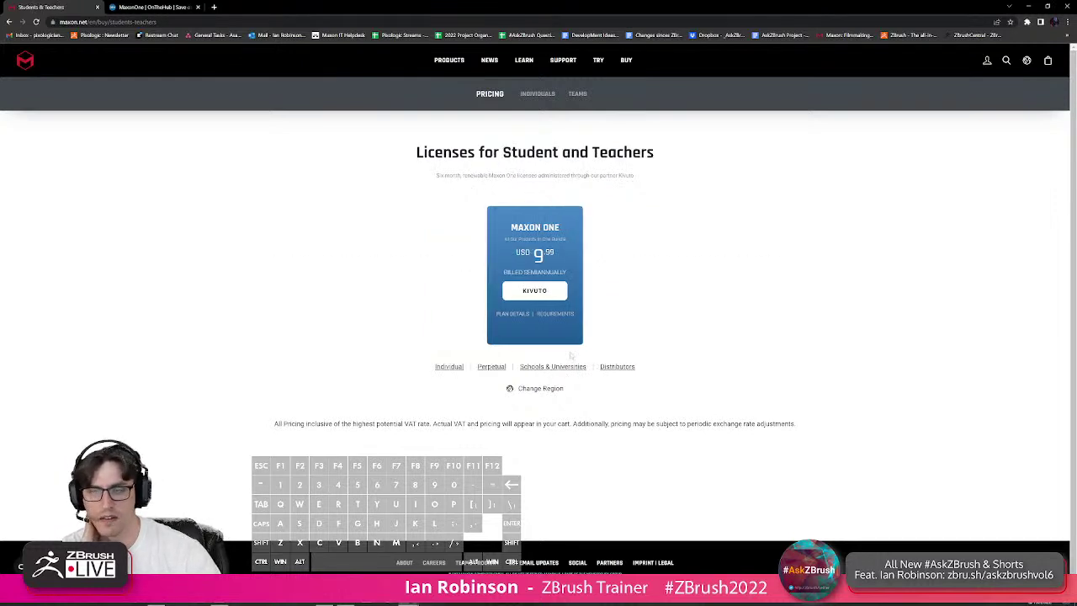
left_click(616, 368)
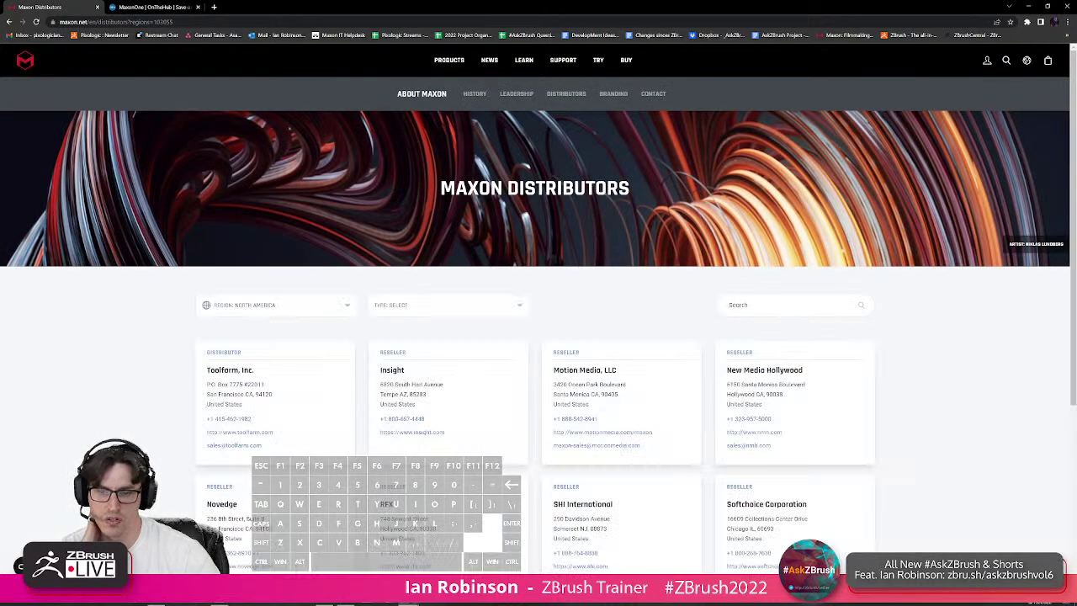
Go back from the distributors page to the Students & Teachers licence page and copy its web address.
left_click(8, 21)
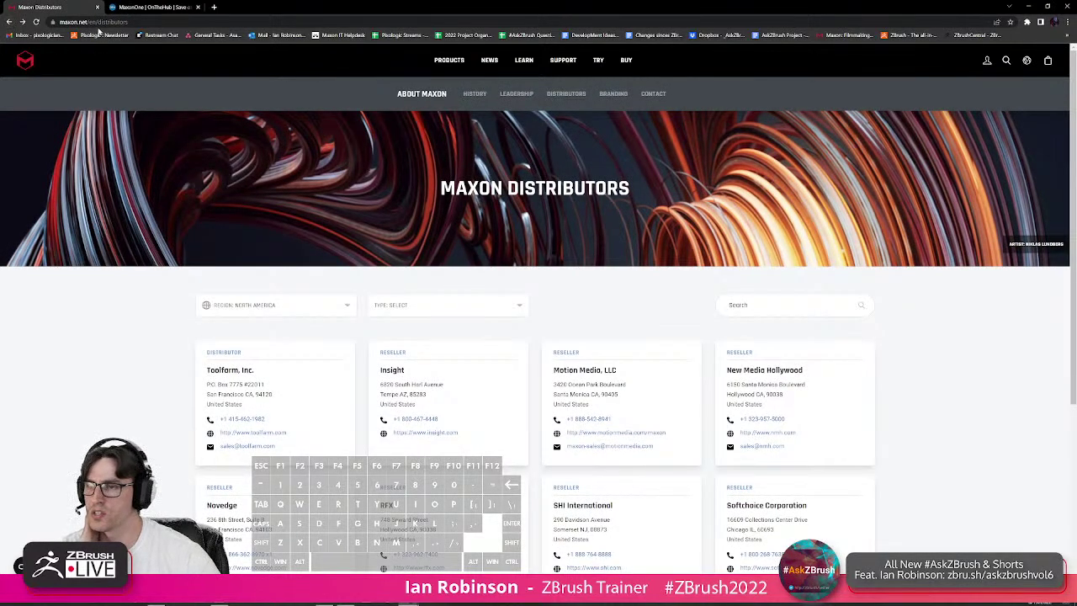
left_click(8, 22)
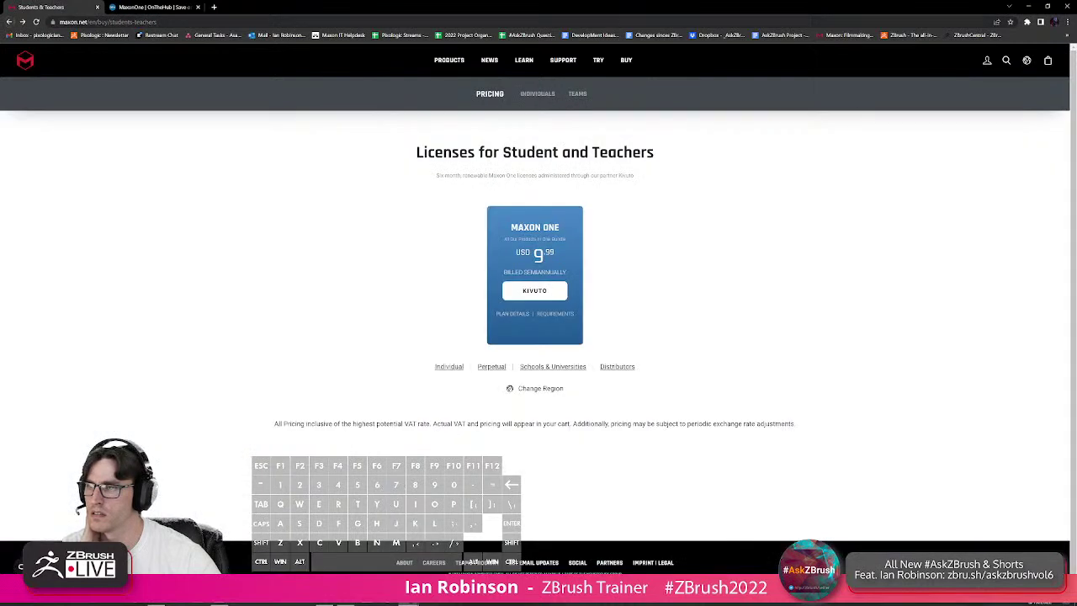
right_click(104, 23)
left_click(123, 83)
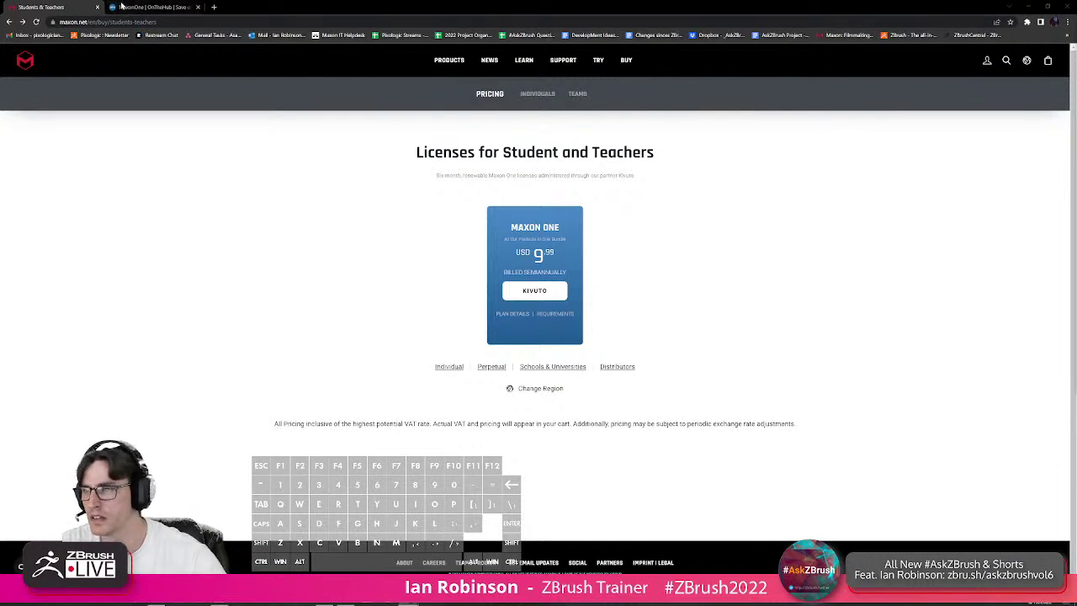
Open the perpetual licence page and select its web address, revisit the Maxon One product page, and close the browser.
left_click(490, 367)
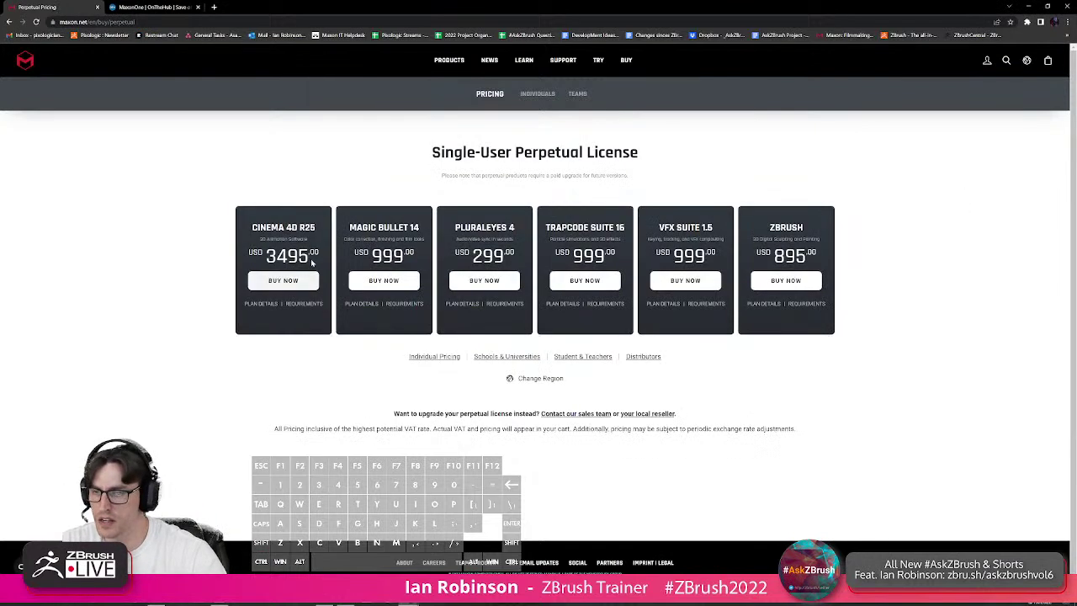
key("ctrl+l")
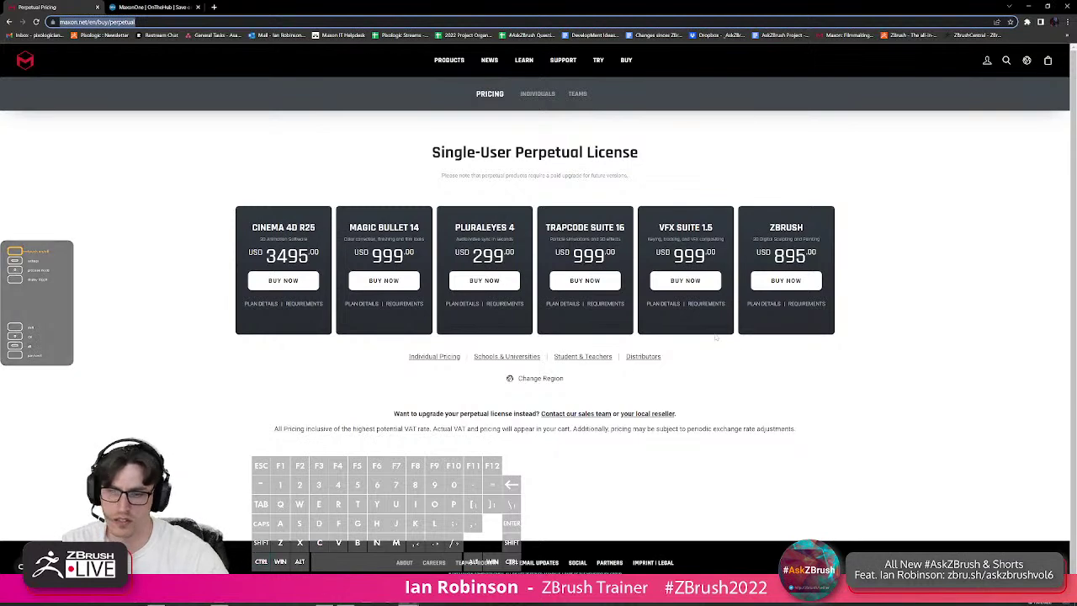
key("ctrl+v")
key("Return")
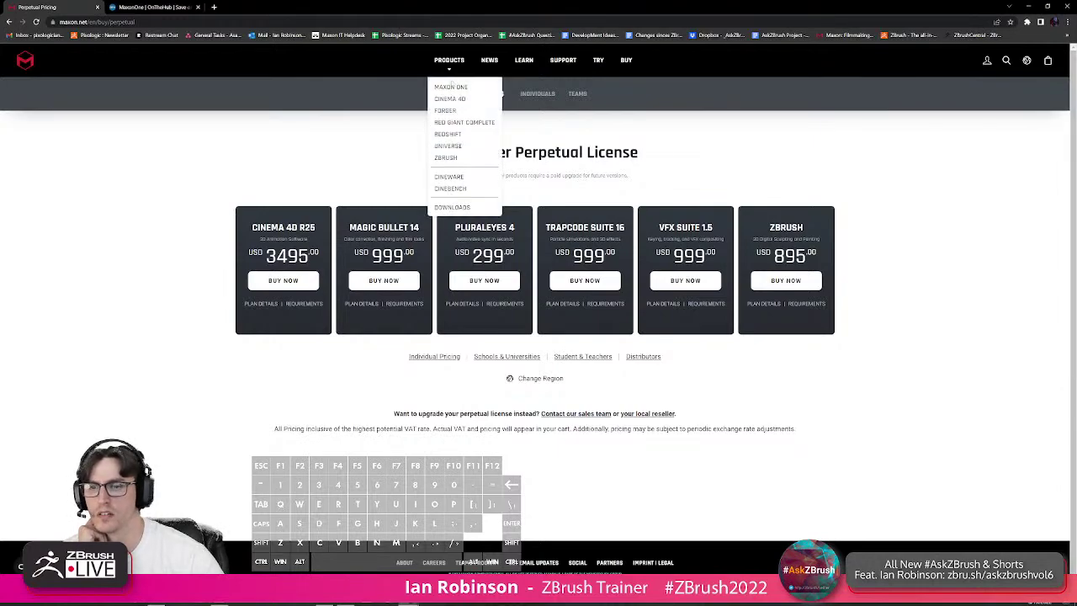
left_click(455, 85)
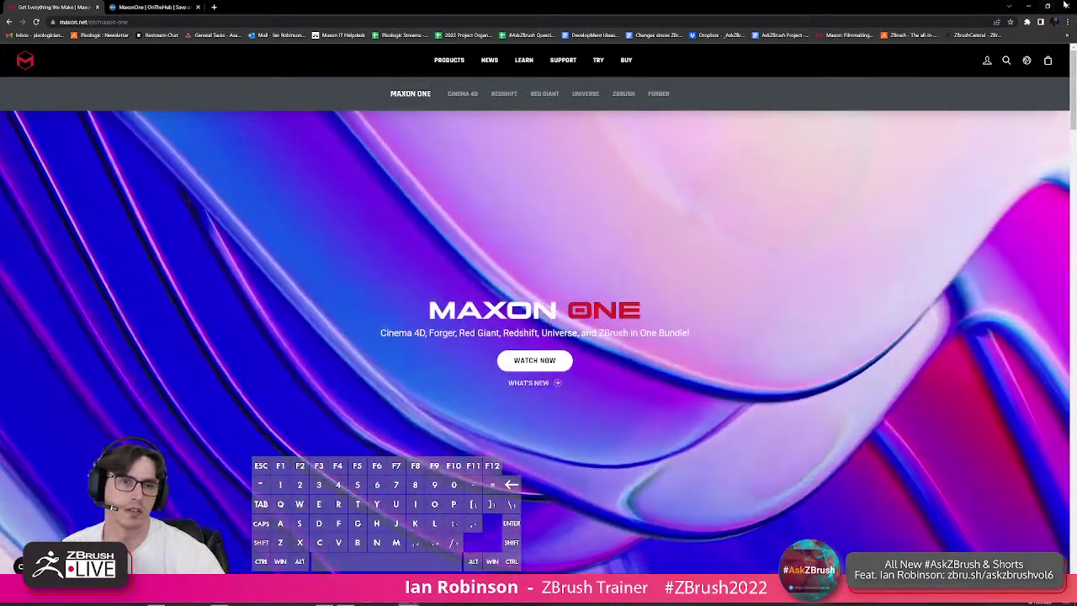
left_click(1065, 5)
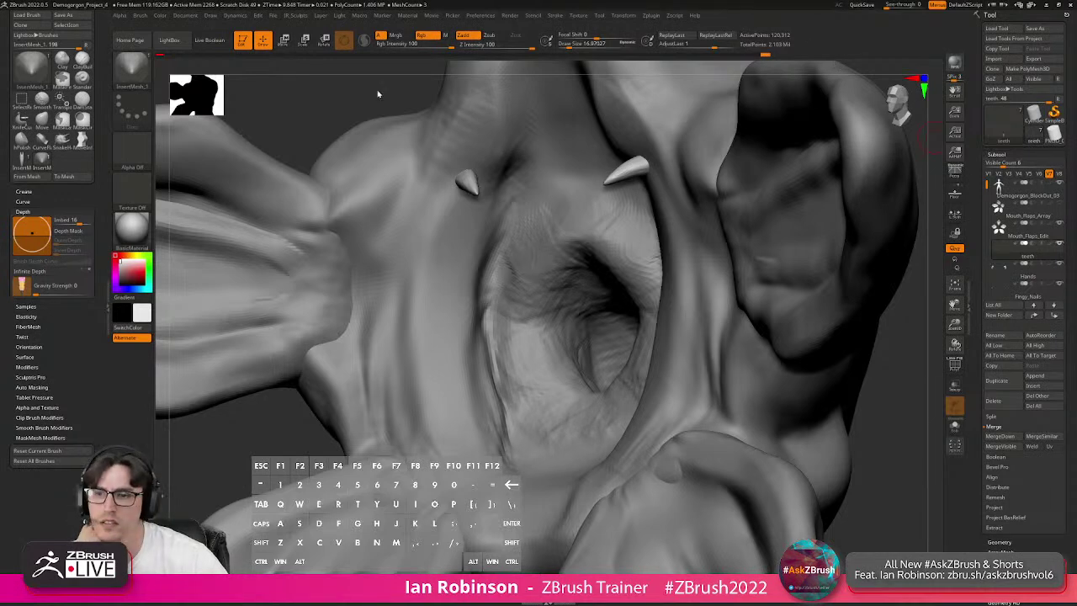
left_click_drag(330, 102, 274, 109)
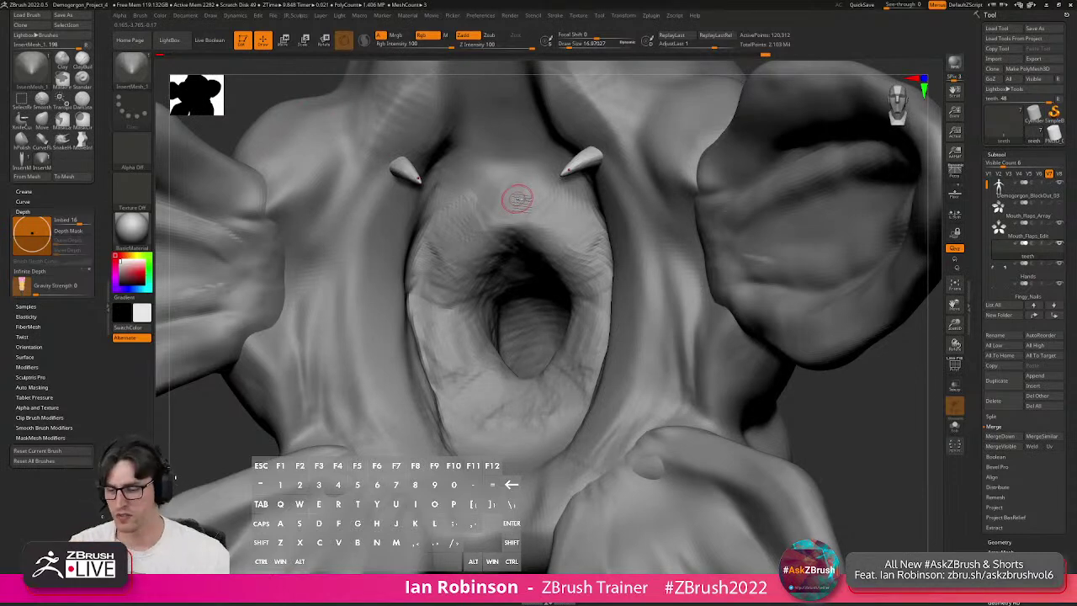
mouse_move(853, 404)
left_mouse_down("alt")
mouse_move(824, 335)
mouse_move(803, 381)
left_mouse_up("alt")
key("f")
left_click_drag(822, 344, 818, 566, "alt")
left_click_drag(627, 177, 582, 356, "alt")
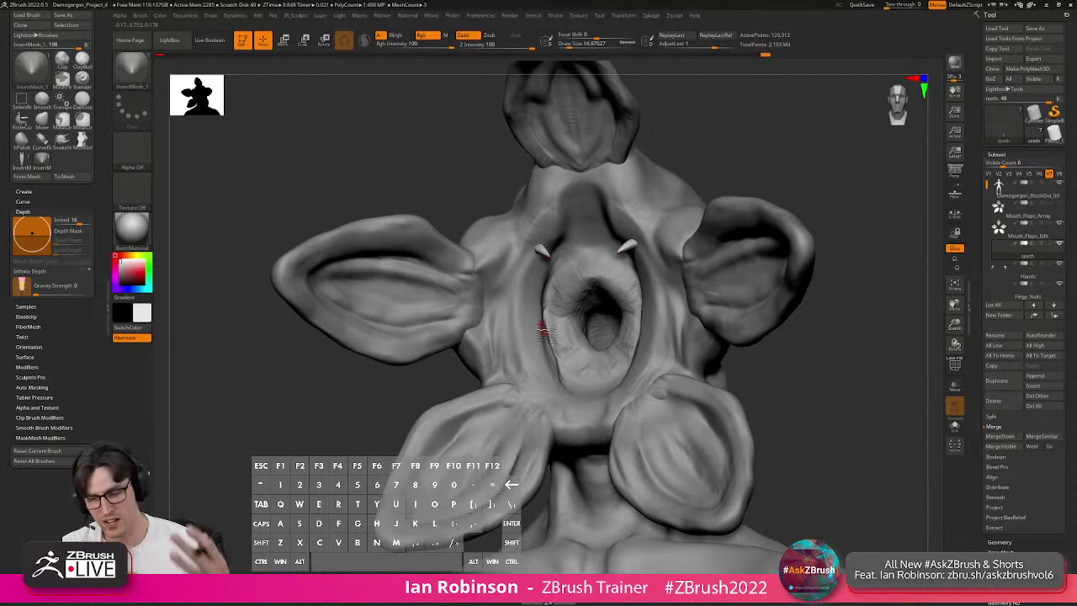
mouse_move(545, 353)
right_mouse_down("alt")
mouse_move(541, 428)
mouse_move(536, 385)
right_mouse_up("alt")
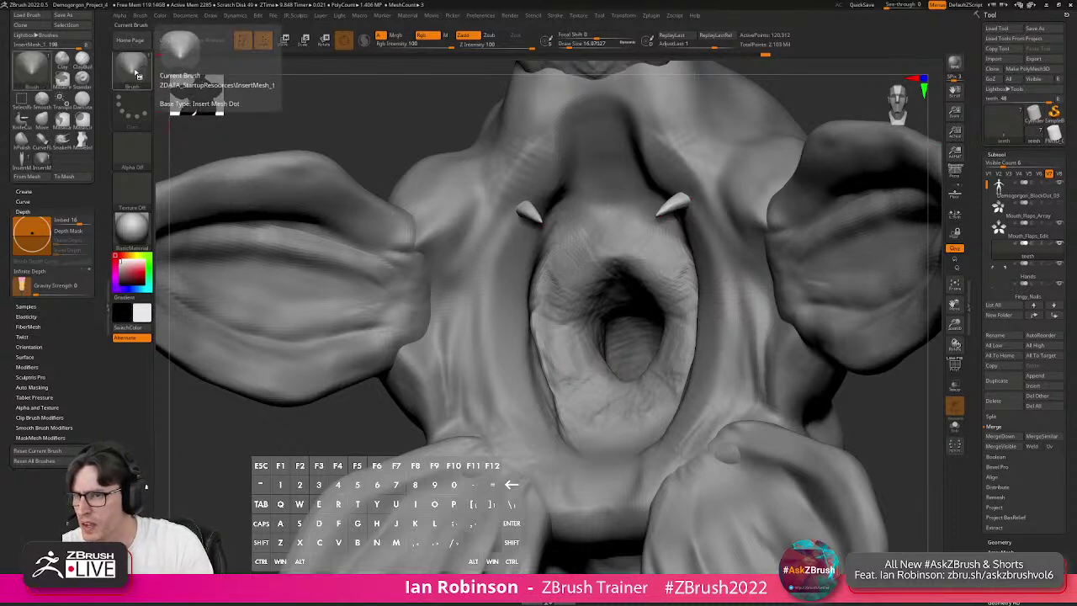
Save the current tooth InsertMesh brush as Tooth_Brush in the Demogorgon_FanArt_Stream folder.
left_click(137, 74)
left_click(220, 339)
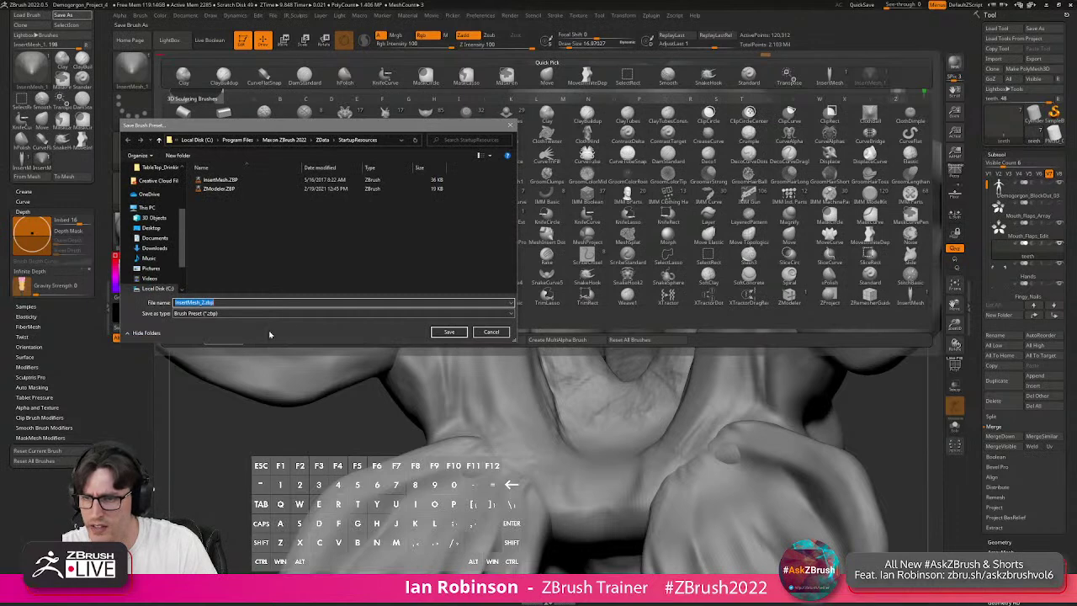
scroll(176, 221, "up", 3)
scroll(182, 221, "up", 2)
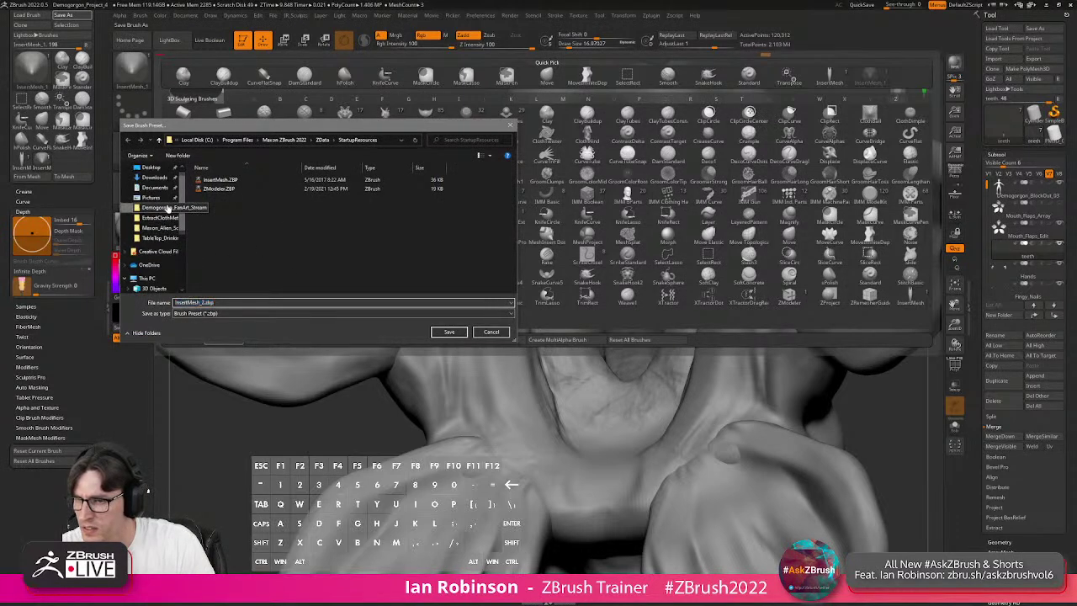
left_click(160, 207)
type("T")
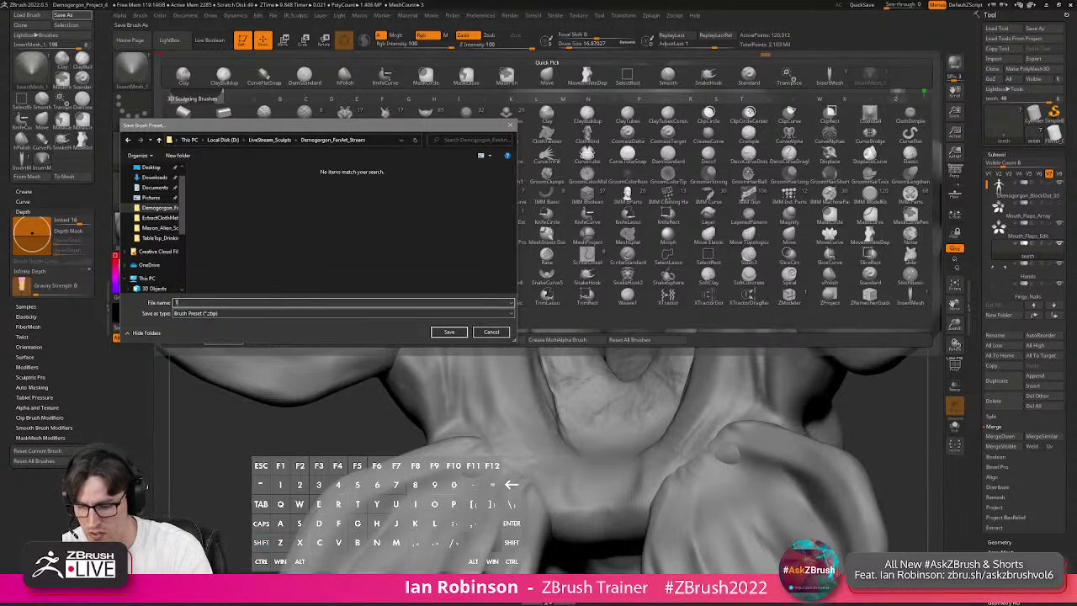
type("ooth_Bru")
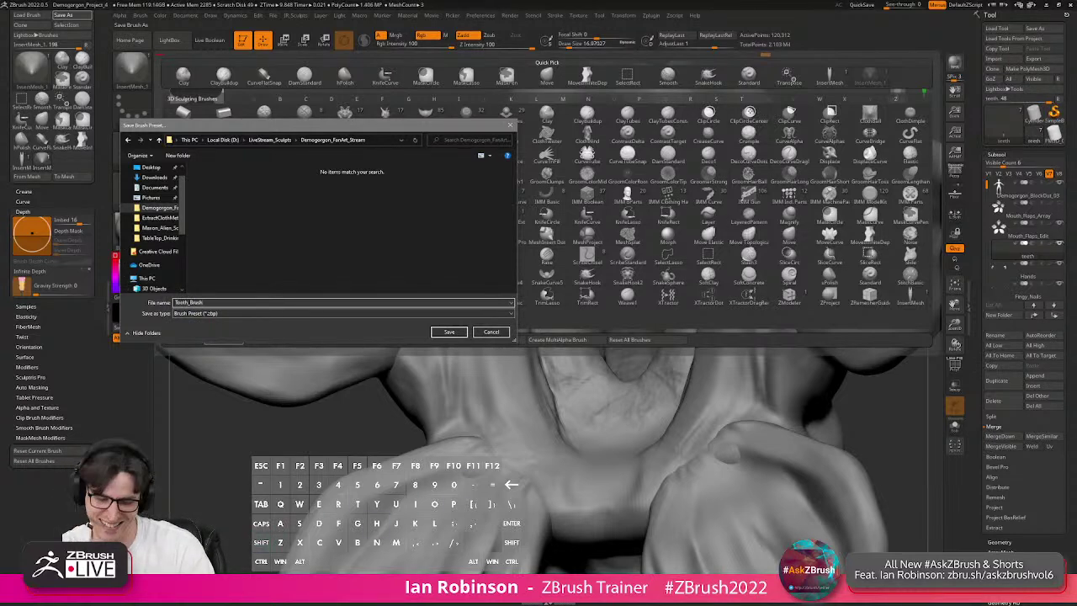
type("sh")
key("Return")
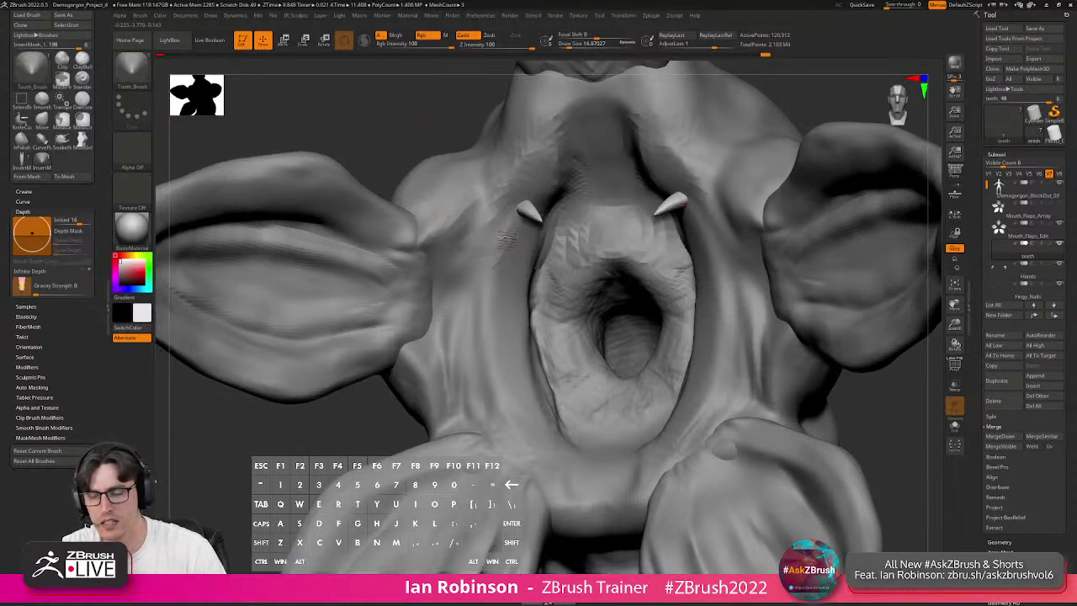
Insert a second mirrored tooth pair just below the first along the mouth's rim and nudge it into position.
right_click_drag(503, 236, 523, 256, "alt")
left_click_drag(515, 256, 539, 284)
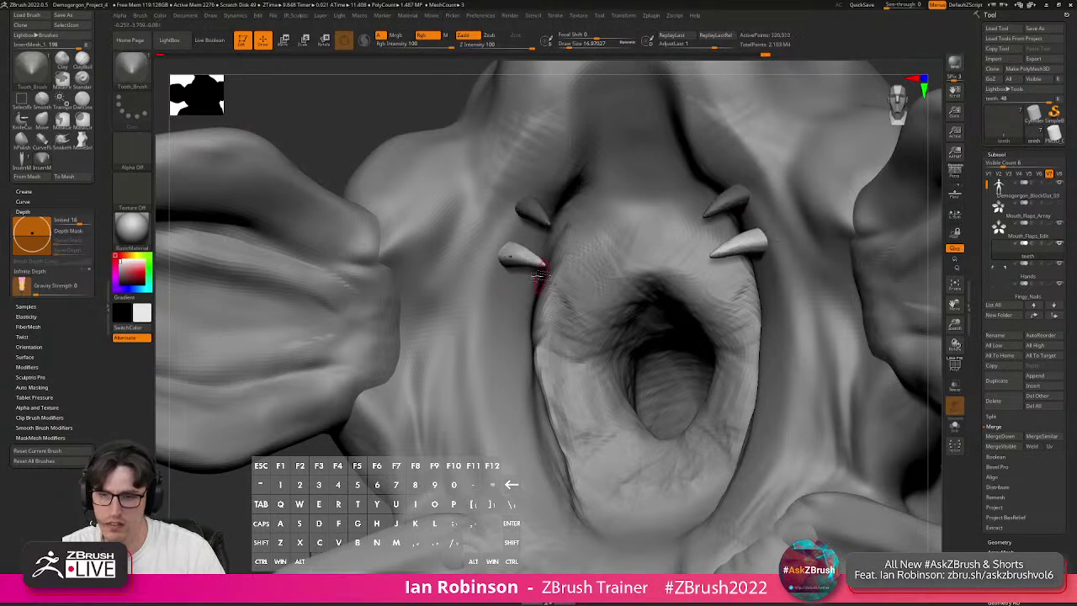
key("w")
left_click_drag(518, 243, 503, 250)
key("q")
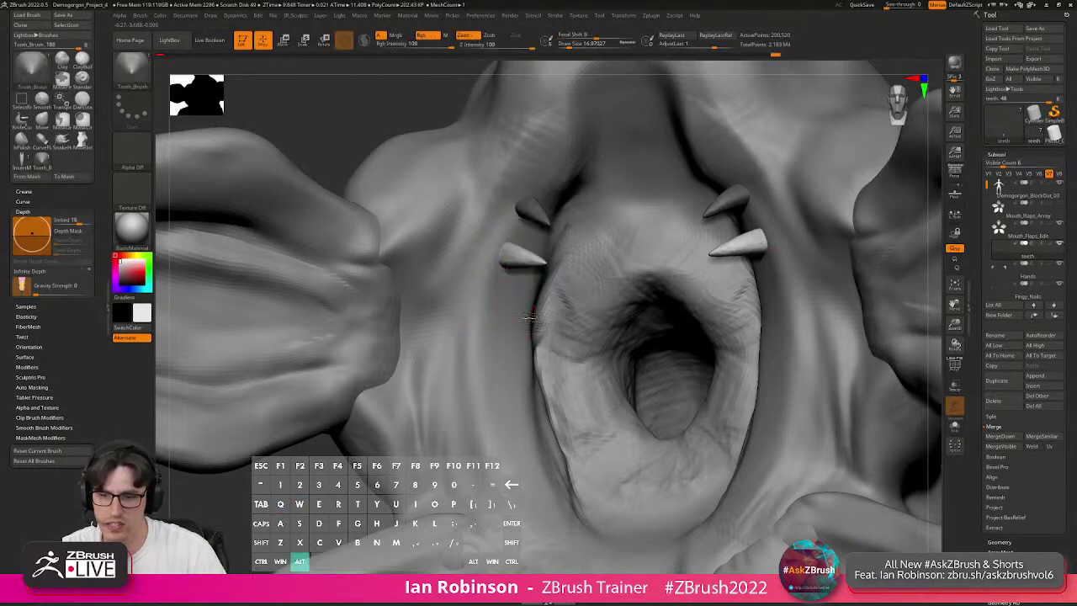
Insert a third tooth pair further down the mouth's rim and move it to sit in the gum.
right_click_drag(534, 317, 496, 301)
left_click_drag(469, 276, 514, 329)
key("w")
left_click_drag(440, 302, 462, 331)
mouse_move(462, 332)
right_mouse_down()
mouse_move(508, 306)
mouse_move(488, 309)
mouse_move(459, 367)
mouse_move(445, 356)
right_mouse_up()
key("q")
key("w")
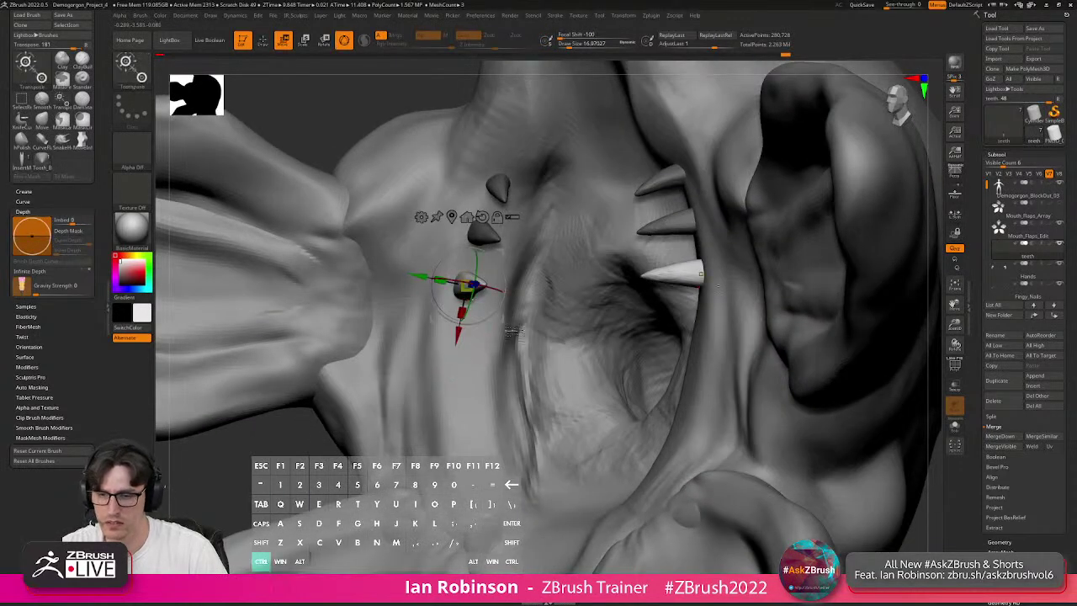
Duplicate the tooth repeatedly down the side of the mouth, adjusting each copy to follow the rim.
left_click_drag(499, 346, 500, 448, "ctrl")
right_click_drag(576, 441, 474, 426)
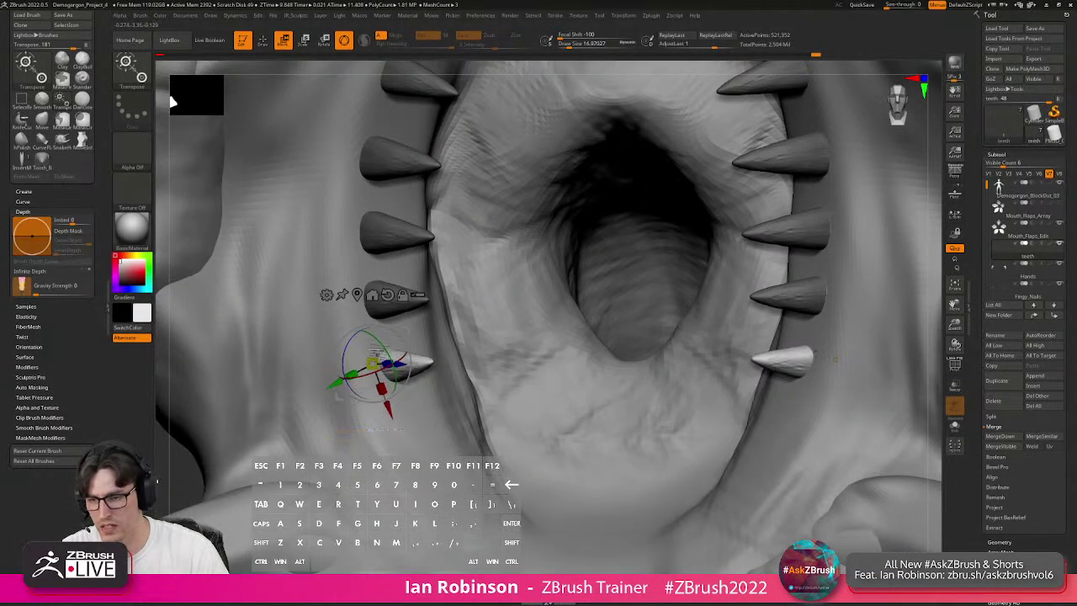
left_click_drag(387, 348, 390, 352)
left_click_drag(388, 409, 404, 448, "ctrl")
left_click_drag(416, 402, 421, 403)
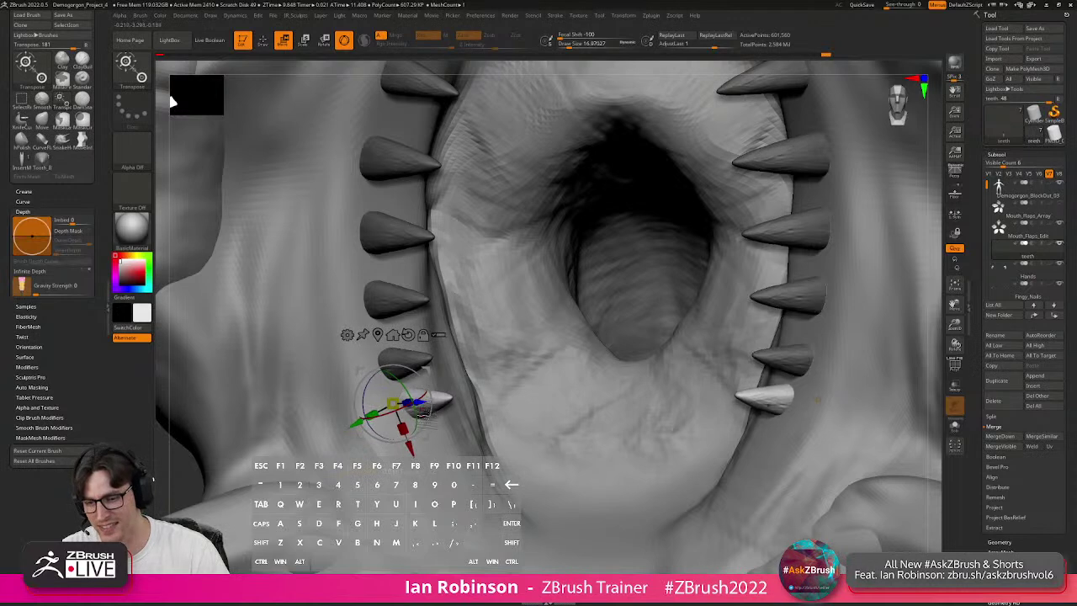
mouse_move(411, 444)
left_mouse_down()
mouse_move(416, 457)
mouse_move(431, 435)
mouse_move(401, 417)
mouse_move(404, 428)
left_mouse_up()
Add one more duplicate tooth at the mouth's lower corner and adjust it to follow the rim's curve.
key("q")
mouse_move(465, 472)
right_mouse_down("alt")
mouse_move(471, 392)
mouse_move(397, 443)
mouse_move(435, 429)
right_mouse_up("alt")
key("w")
left_click_drag(283, 432, 298, 464, "ctrl")
mouse_move(321, 412)
left_mouse_down()
mouse_move(337, 411)
mouse_move(329, 395)
left_mouse_up()
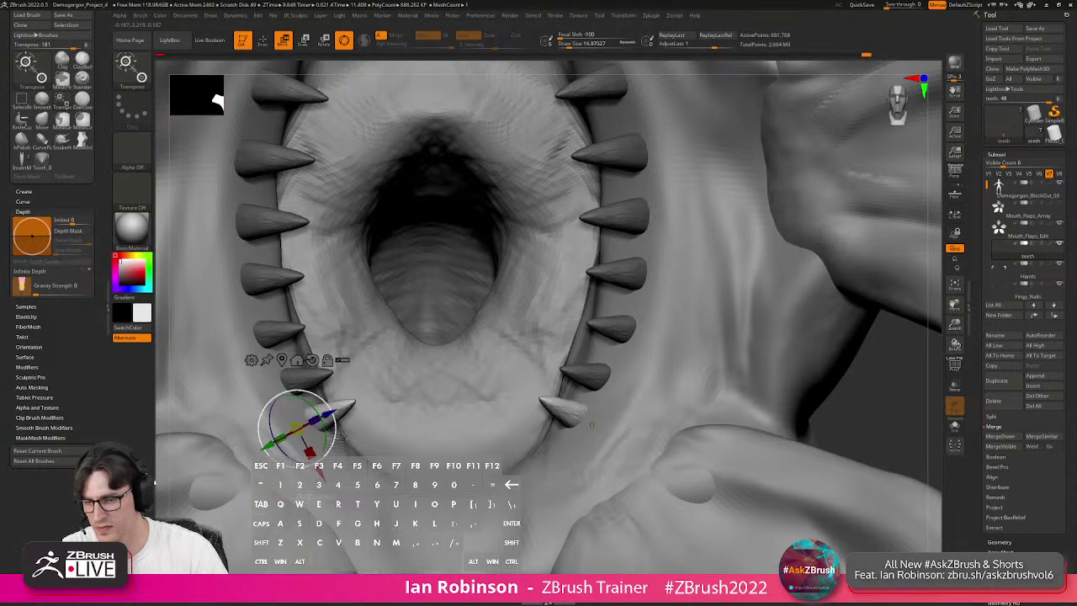
key("q")
key("f")
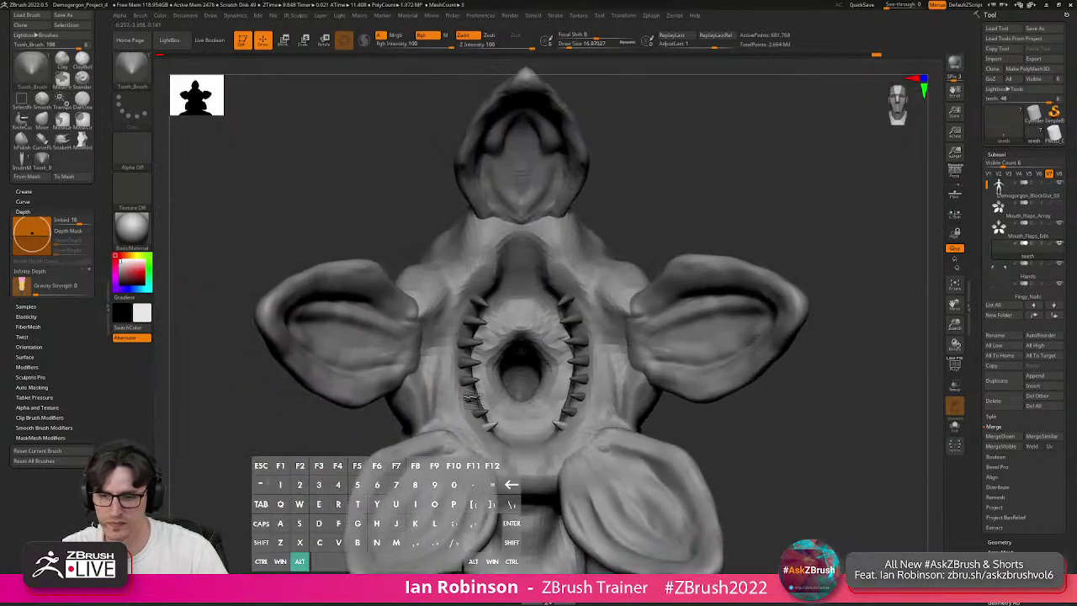
Try to place a first tooth at the inner end of the side mouth flap and reposition it.
right_click_drag(620, 351, 545, 330)
key("w")
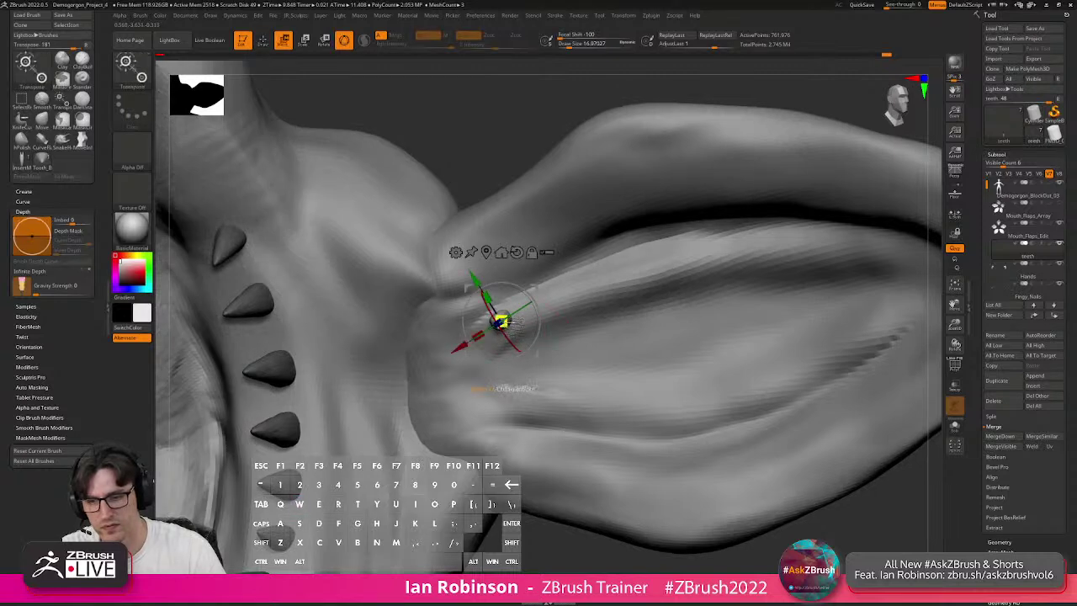
key("ctrl")
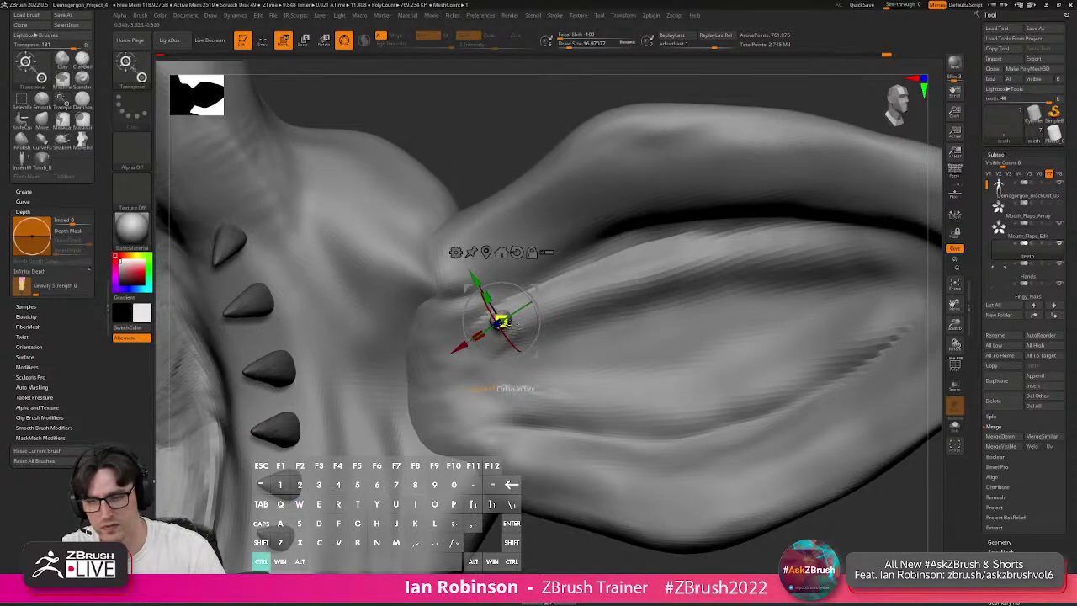
key("q")
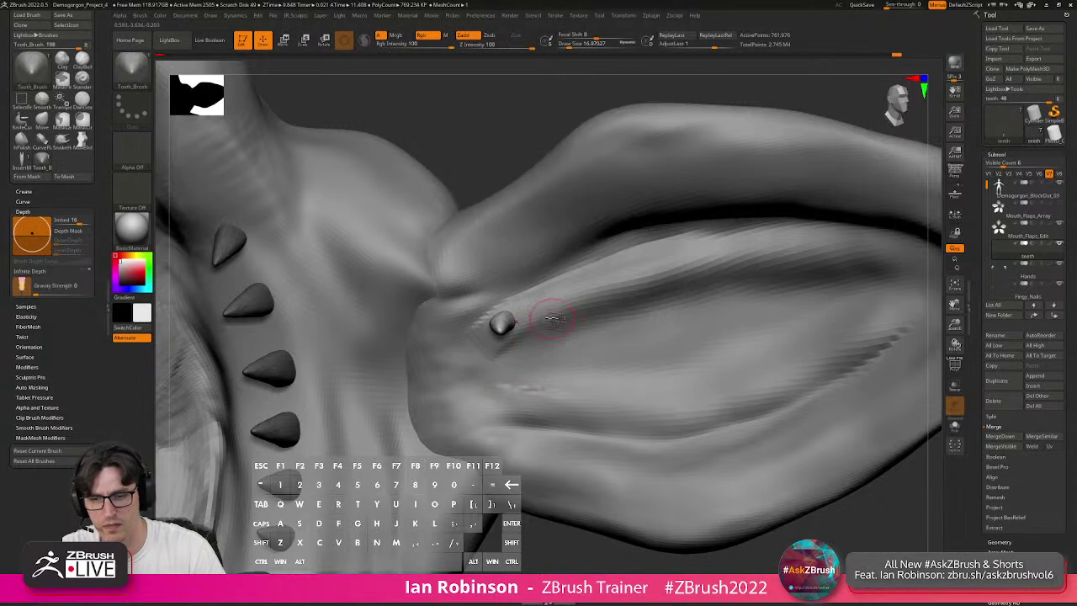
key("ctrl+z")
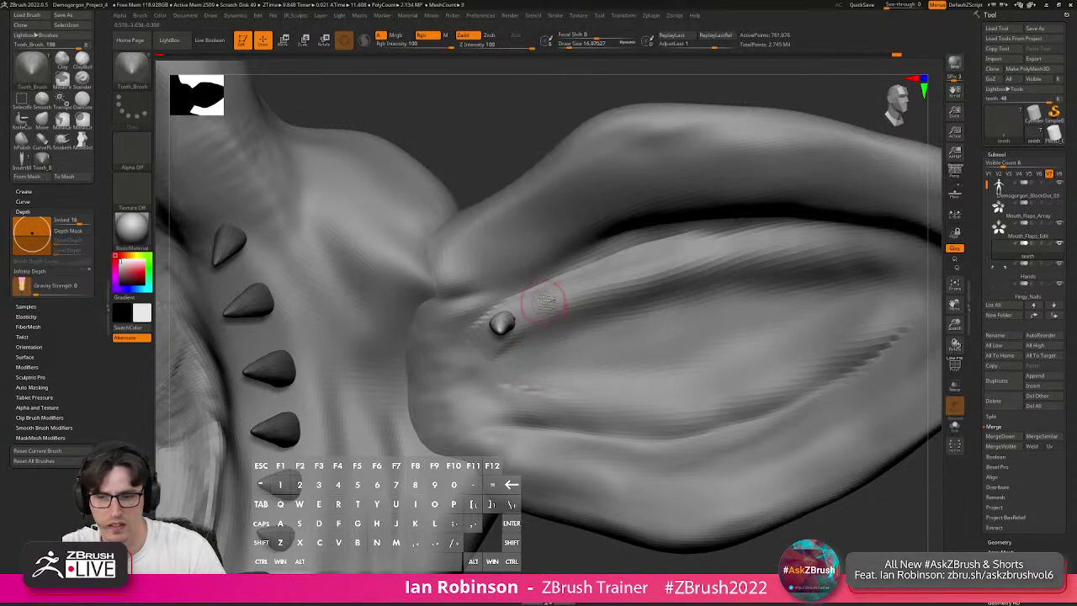
key("w")
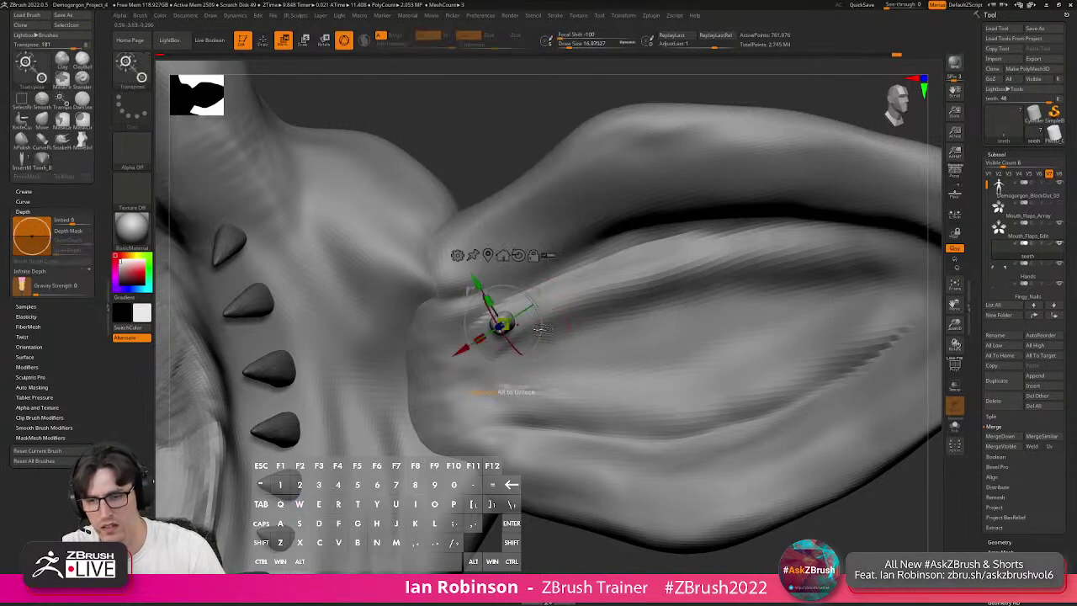
left_click_drag(552, 348, 712, 301)
right_click_drag(712, 301, 446, 375)
key("ctrl+z")
key("ctrl+z")
key("ctrl+z")
key("ctrl+z")
Insert a small tooth at the inner end of the side flap's upper ridge.
key("q")
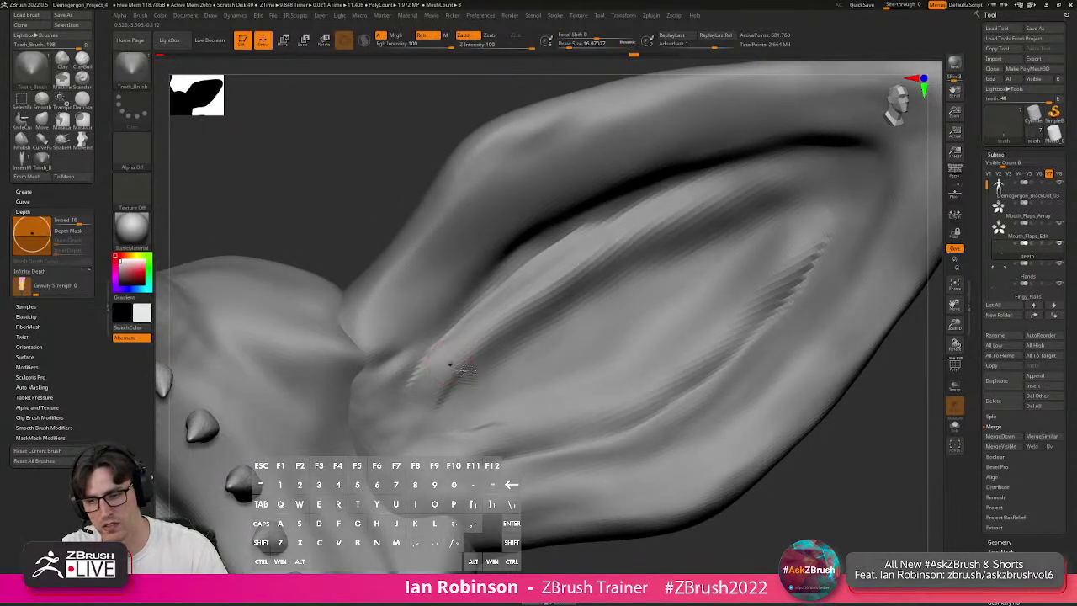
left_click_drag(477, 392, 480, 395)
Try to fill the flap's upper ridge by placing a tooth at its outer end and interpolating between the two strokes.
mouse_move(764, 188)
left_mouse_down()
mouse_move(762, 224)
mouse_move(774, 222)
left_mouse_up()
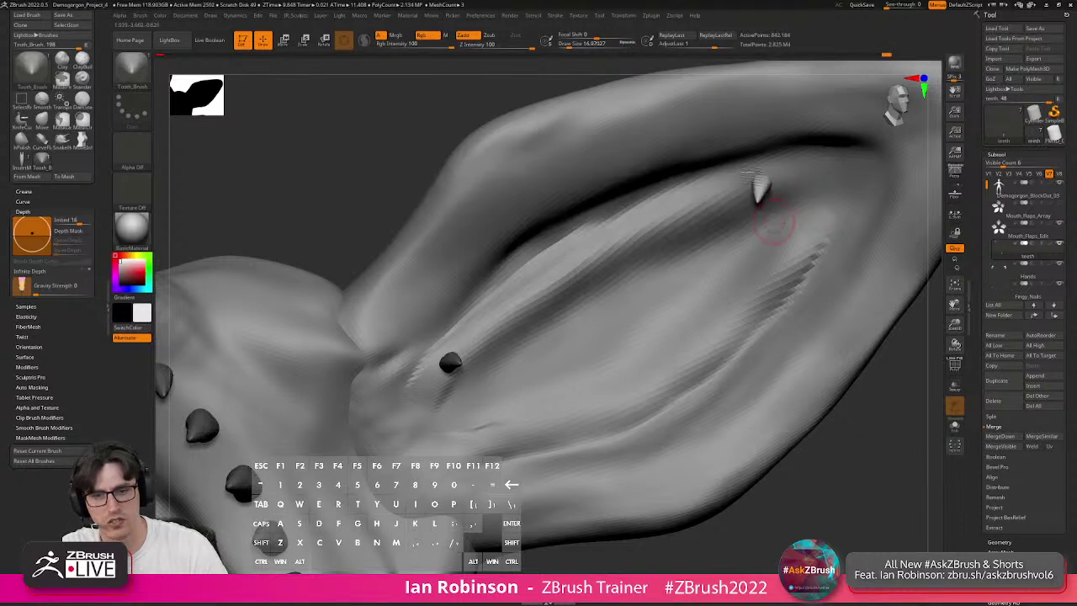
left_click(555, 15)
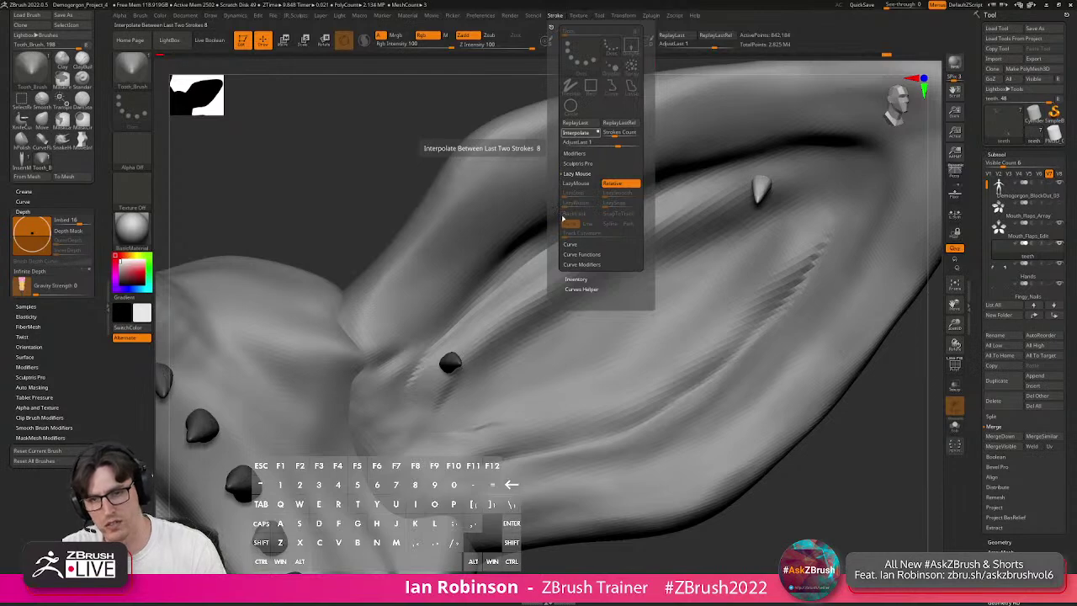
mouse_move(635, 323)
right_mouse_down()
mouse_move(633, 310)
mouse_move(641, 392)
mouse_move(642, 317)
mouse_move(648, 362)
mouse_move(649, 328)
mouse_move(631, 343)
right_mouse_up()
key("ctrl")
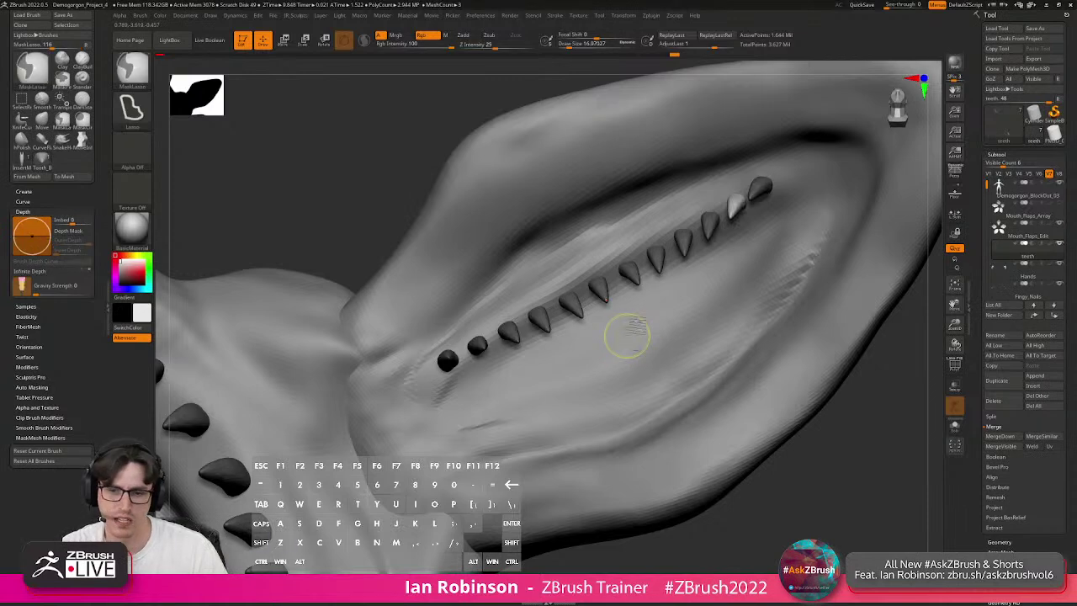
key("ctrl+z")
key("ctrl+z")
left_click_drag(495, 332, 517, 373)
key("ctrl+z")
Insert individual teeth one after another along the flap's upper ridge out to its outer end.
left_click_drag(485, 336, 509, 369)
left_click_drag(519, 309, 543, 341)
left_click_drag(554, 288, 575, 327)
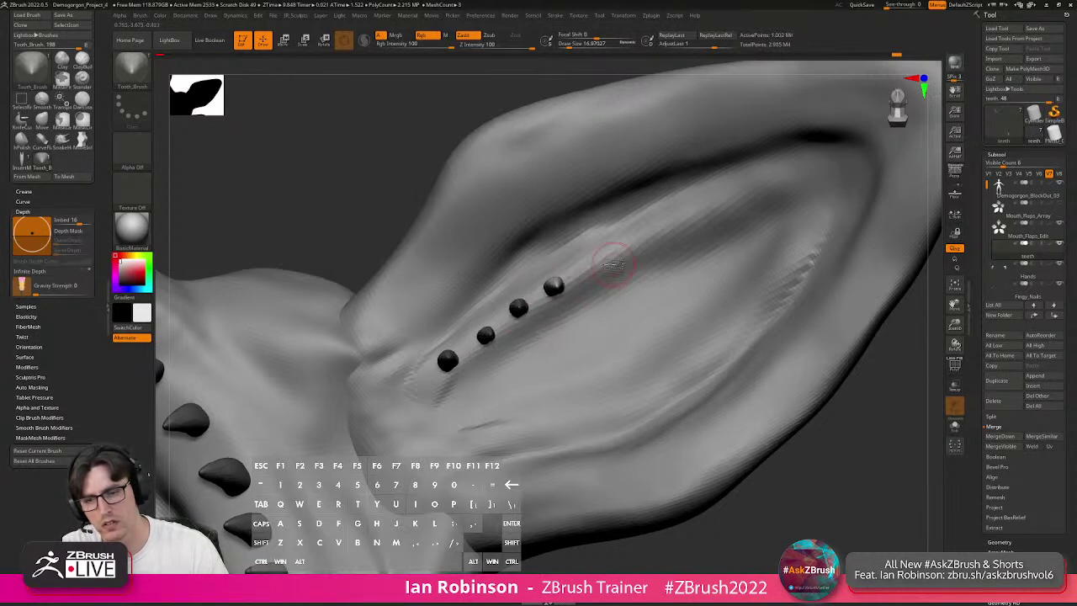
left_click_drag(600, 268, 596, 272)
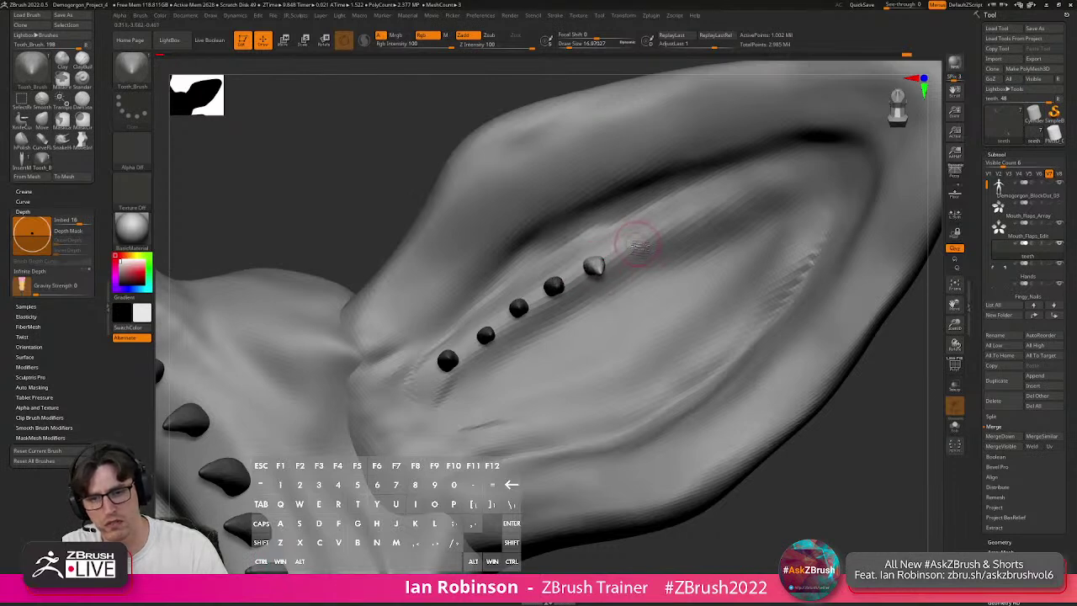
mouse_move(643, 268)
left_mouse_down()
mouse_move(648, 284)
mouse_move(661, 282)
left_mouse_up()
left_click_drag(677, 239, 688, 262)
left_click_drag(701, 208, 722, 241)
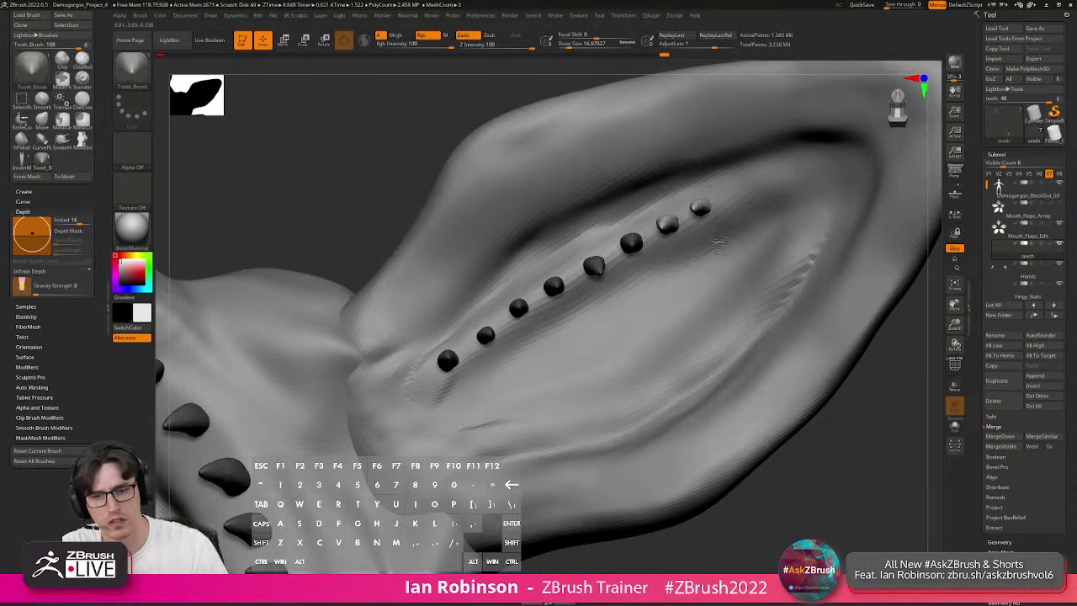
left_click_drag(735, 192, 743, 225)
left_click_drag(775, 187, 768, 217)
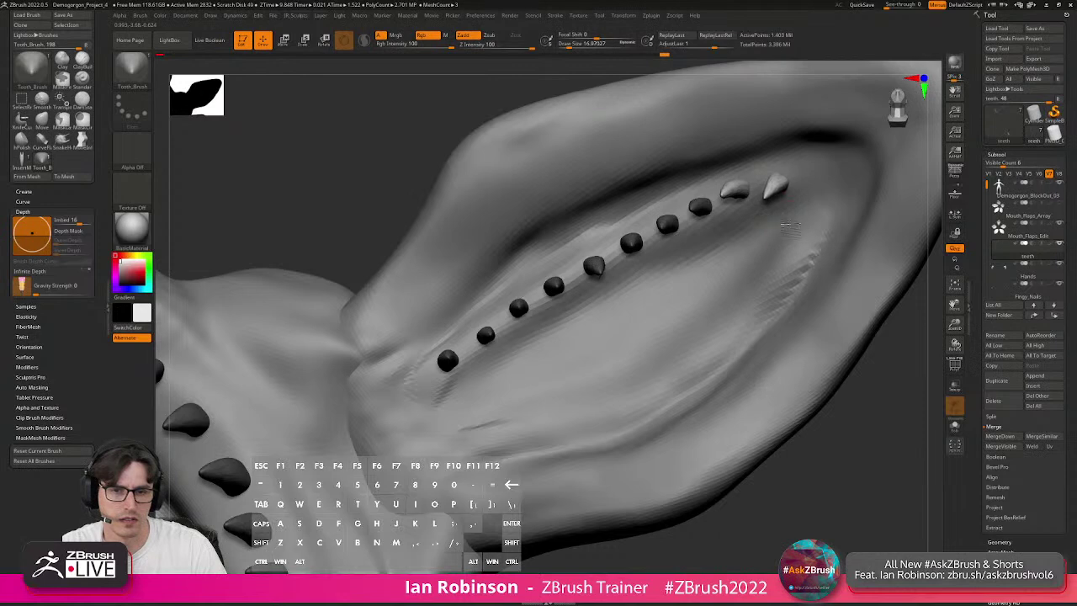
key("w")
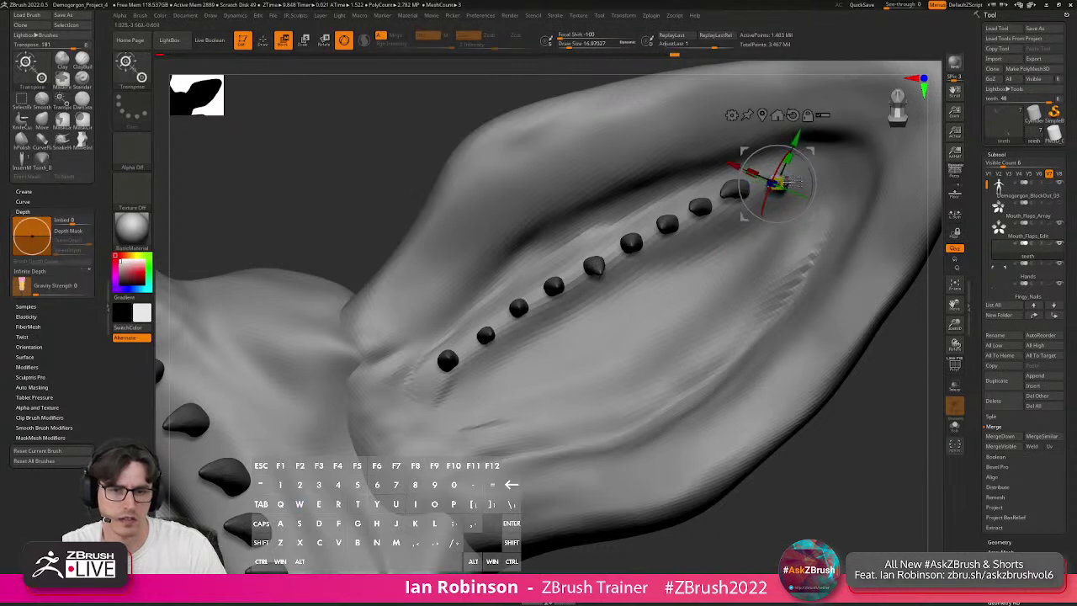
key("q")
Isolate the flap's tooth row with an inverted mask, centre the gizmo on it, and duplicate it onto the flap's lower ridge.
right_click_drag(760, 257, 698, 271, "alt")
mouse_move(796, 346)
left_mouse_down("ctrl")
mouse_move(791, 111)
mouse_move(517, 202)
mouse_move(648, 346)
mouse_move(791, 320)
left_mouse_up("ctrl")
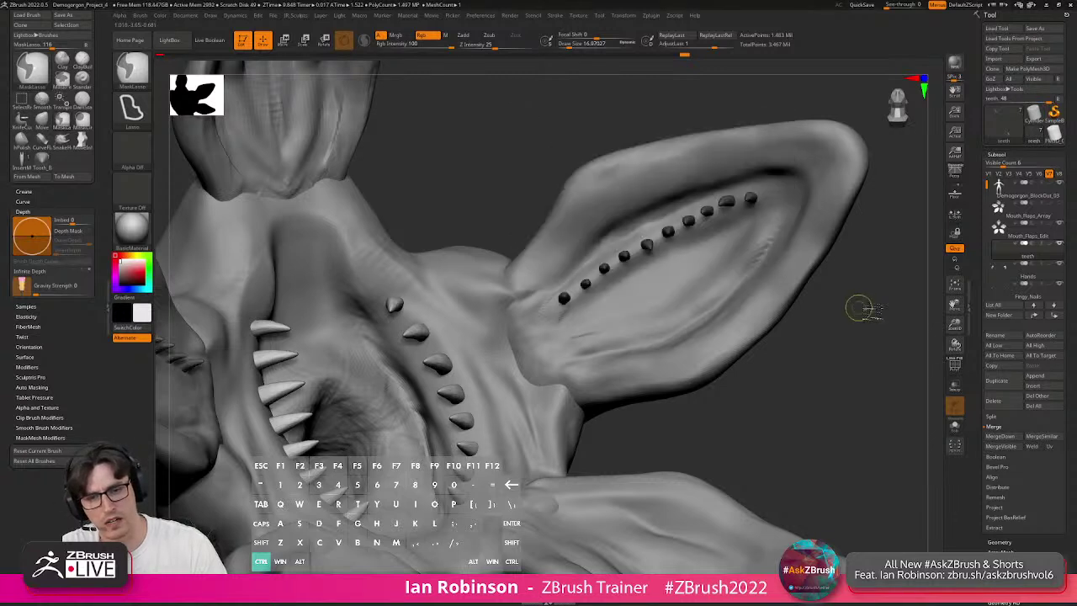
left_click(859, 307, "ctrl")
key("w")
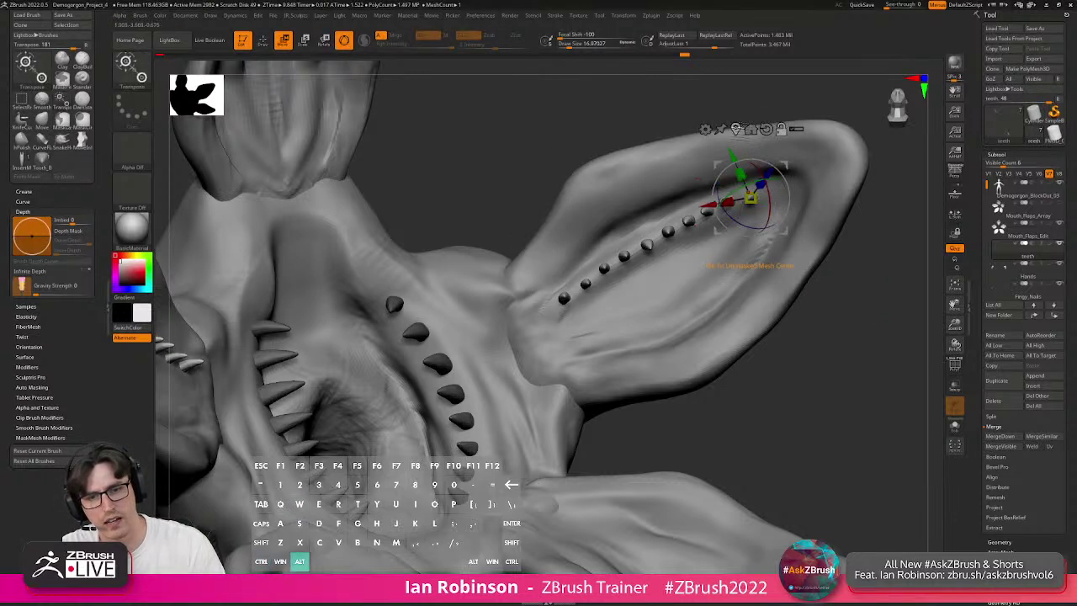
left_click(737, 129, "alt")
left_click_drag(623, 211, 651, 255, "ctrl")
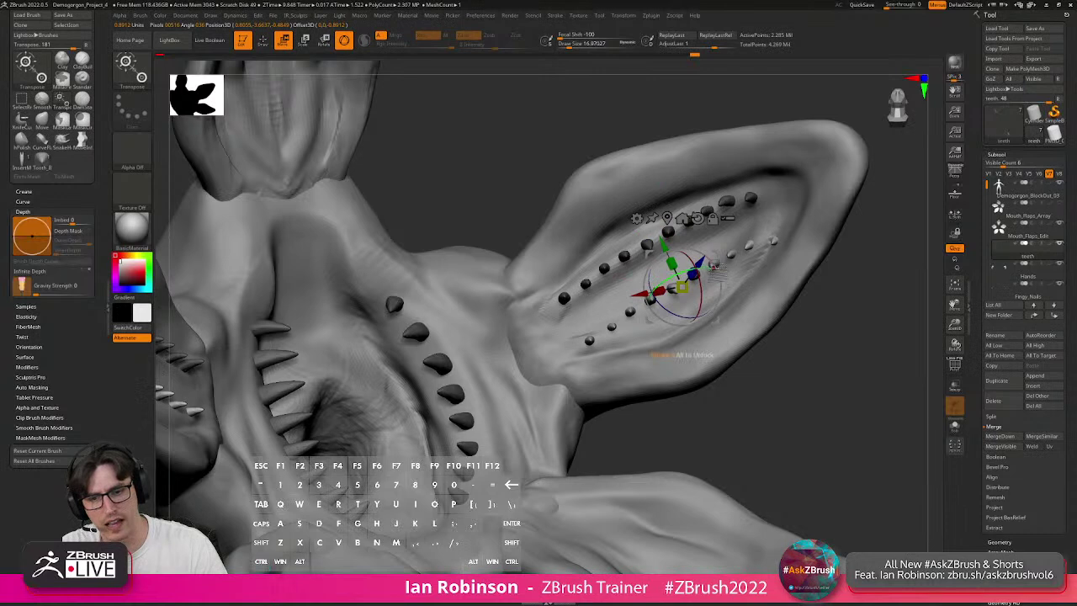
Rotate the duplicated tooth row to oppose the upper row and align it with the flap's lower ridge.
left_click_drag(714, 268, 574, 191, "alt")
left_click_drag(698, 271, 718, 297)
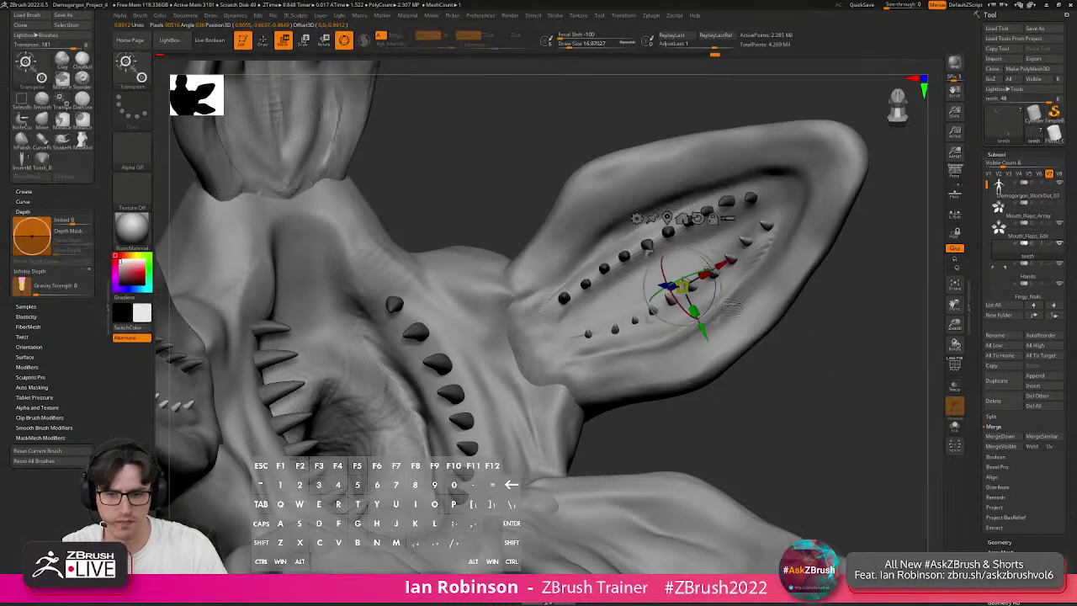
key("q")
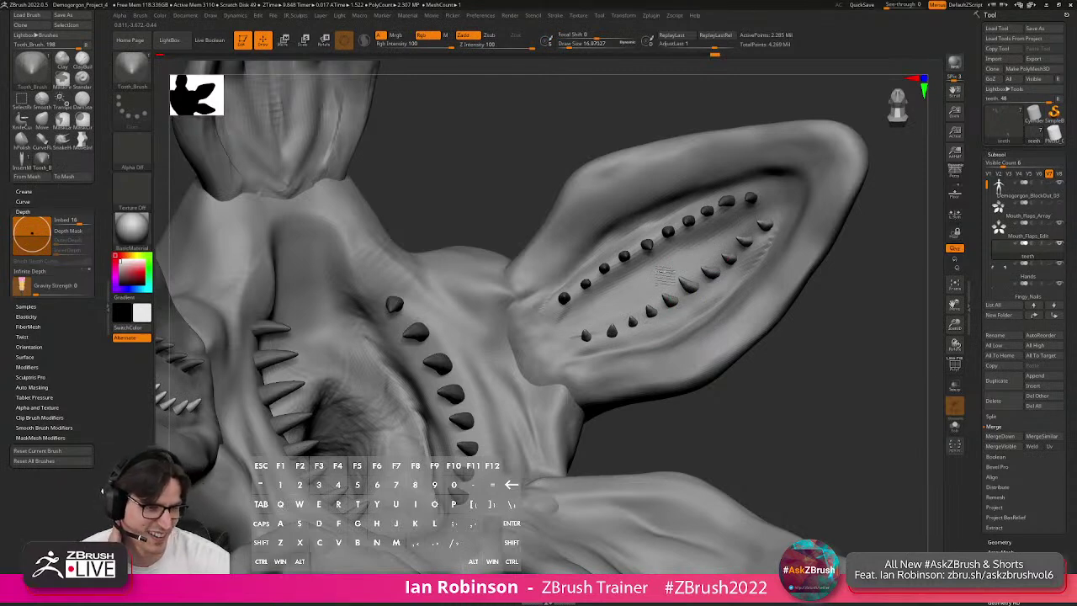
Adjust the lower tooth row's depth so it sits in the flap surface, and check it against the whole head.
mouse_move(1025, 254)
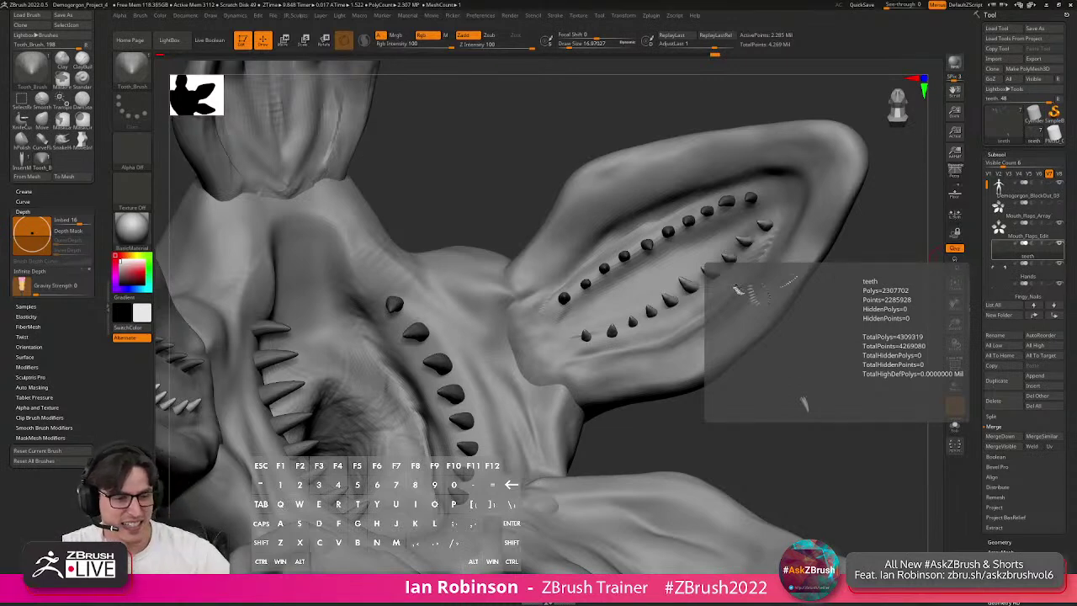
left_click_drag(777, 379, 815, 374)
key("w")
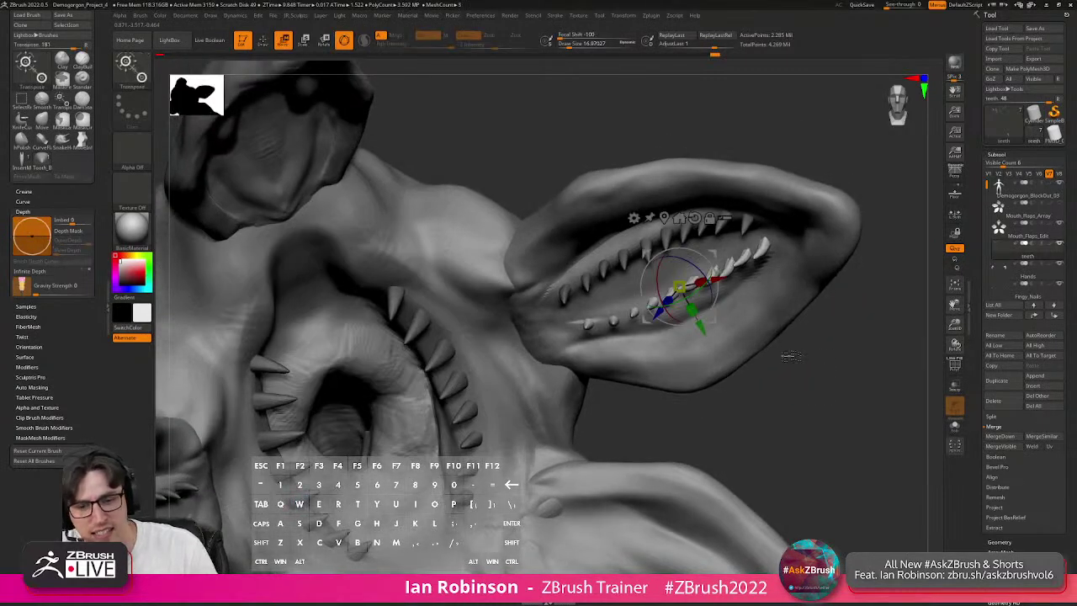
mouse_move(662, 315)
left_mouse_down()
mouse_move(700, 339)
mouse_move(661, 323)
left_mouse_up()
key("q")
mouse_move(778, 408)
left_mouse_down()
mouse_move(764, 358)
mouse_move(740, 382)
left_mouse_up()
key("w")
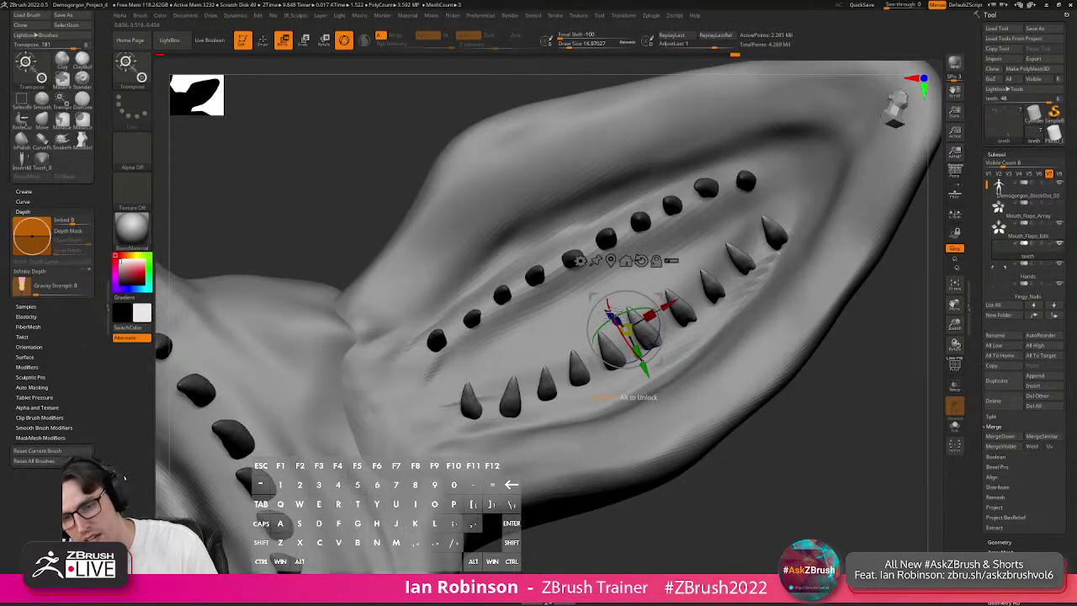
key("q")
key("f")
left_click_drag(712, 389, 793, 360)
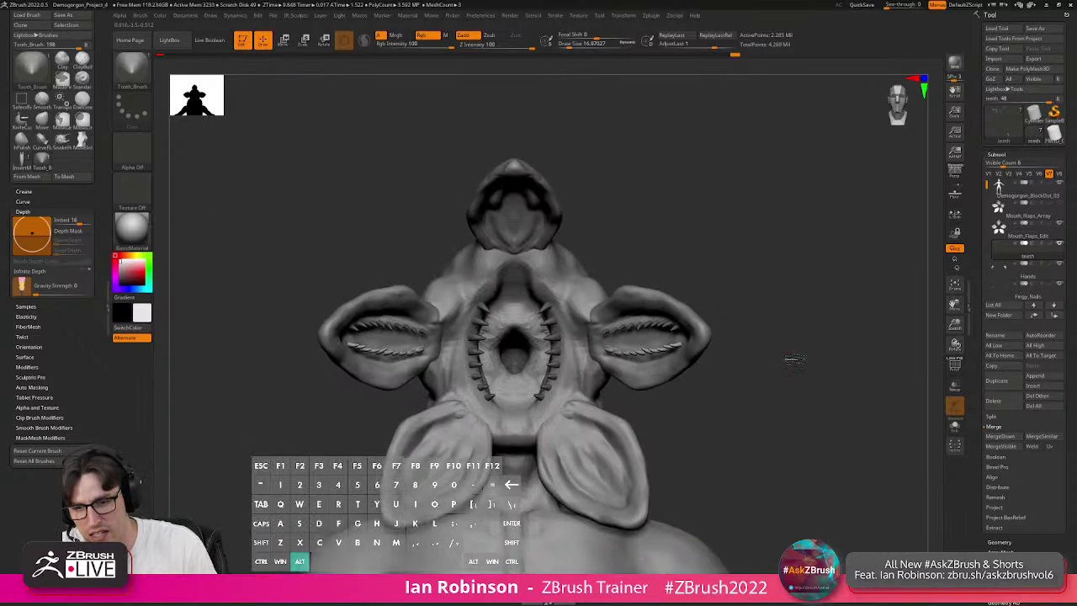
Examine the Demogorgon reference images for how the teeth are arranged across the open mouth flaps.
left_click_drag(790, 310, 800, 368)
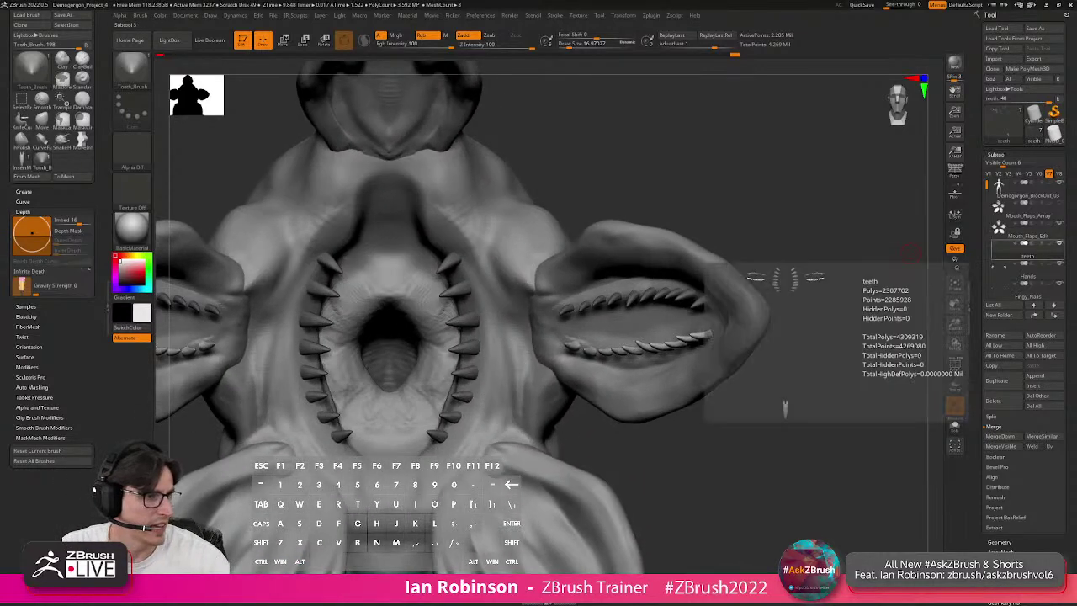
right_click_drag(1076, 323, 770, 248)
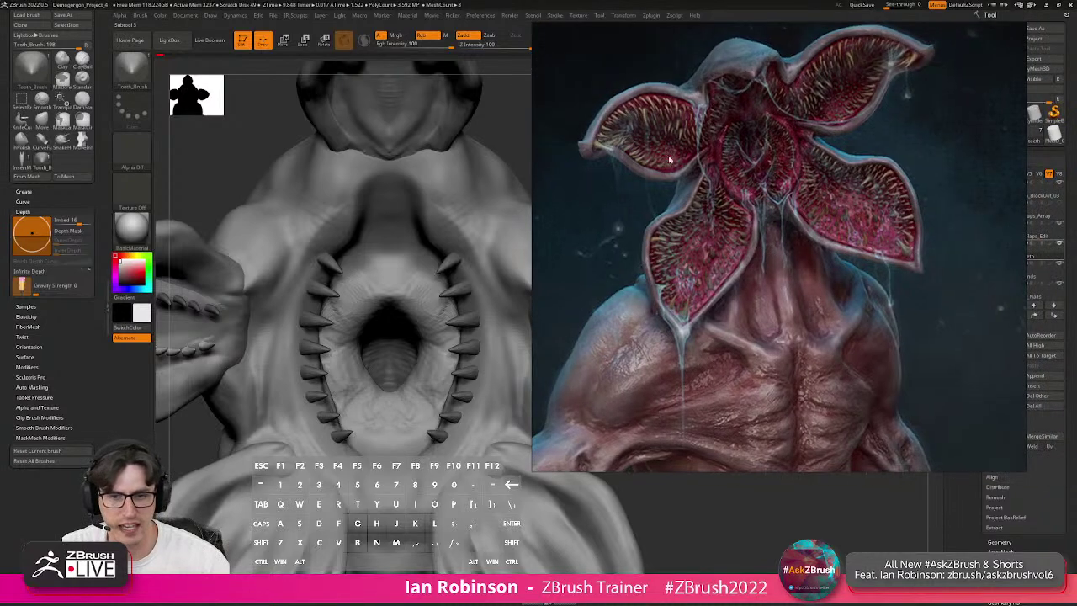
scroll(755, 203, "down", 5)
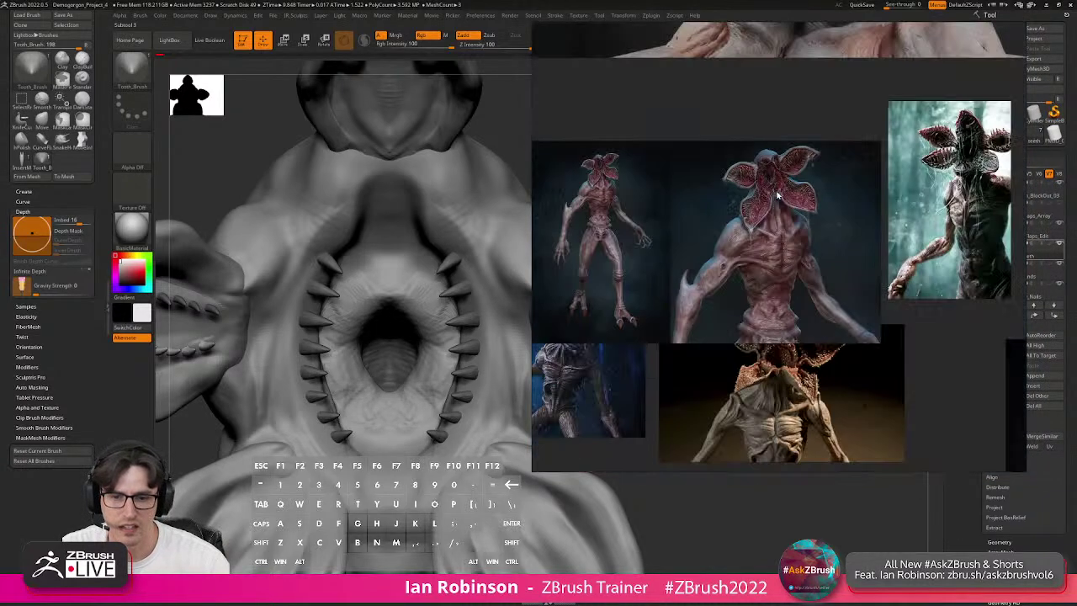
scroll(771, 193, "down", 2)
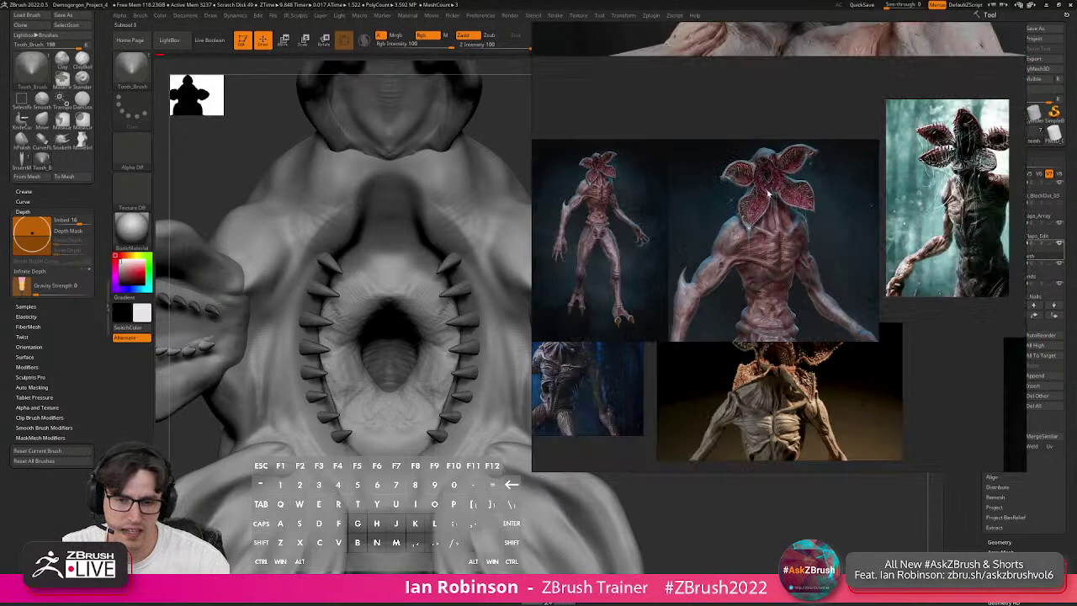
scroll(767, 195, "down", 3)
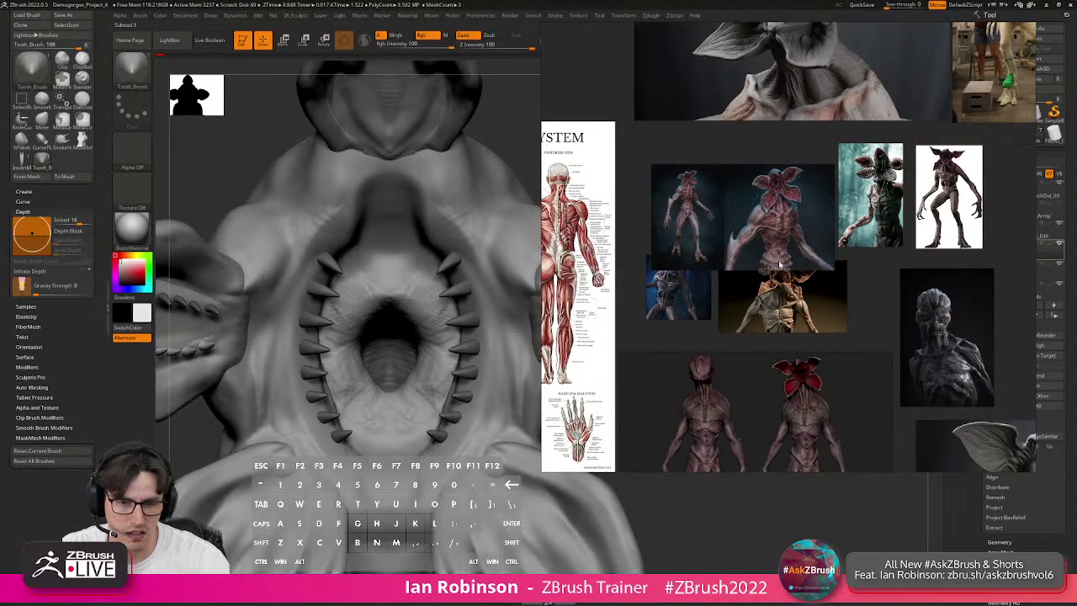
scroll(781, 277, "up", 5)
scroll(781, 290, "down", 4)
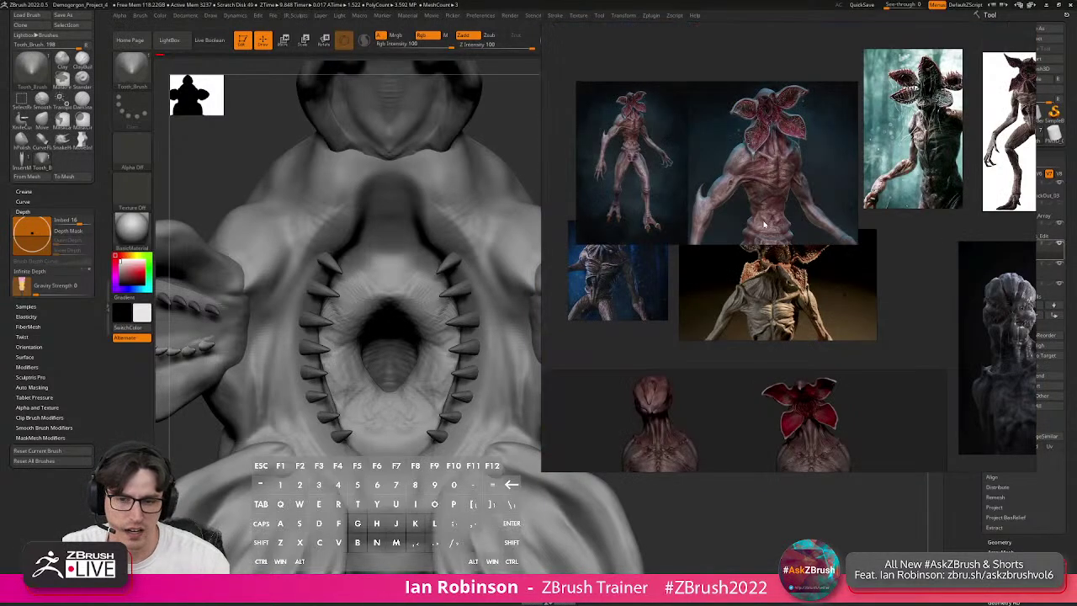
scroll(732, 190, "up", 4)
scroll(787, 180, "down", 2)
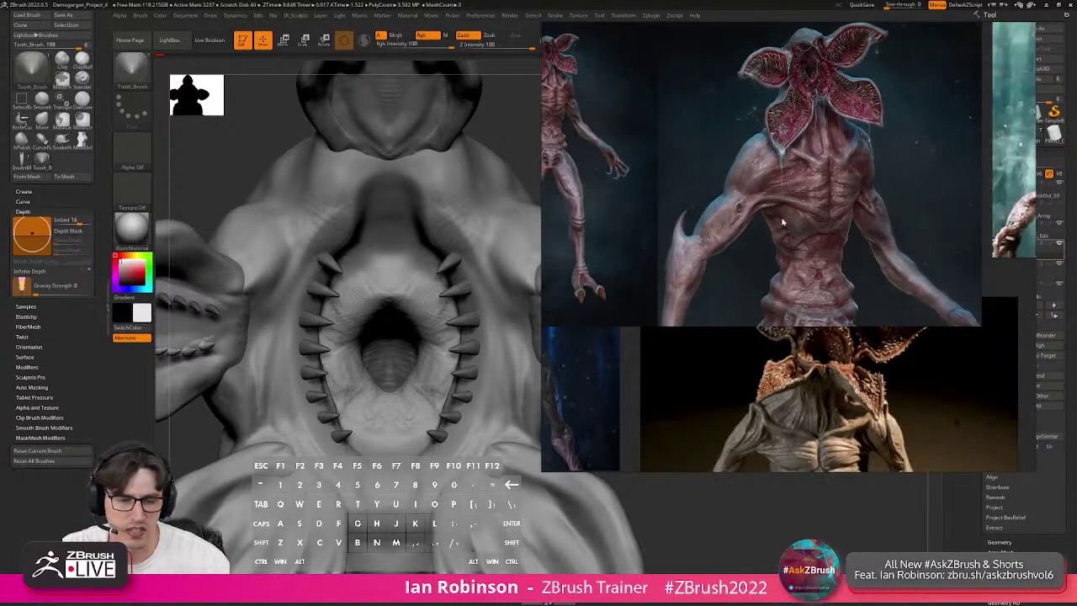
left_click(1049, 251)
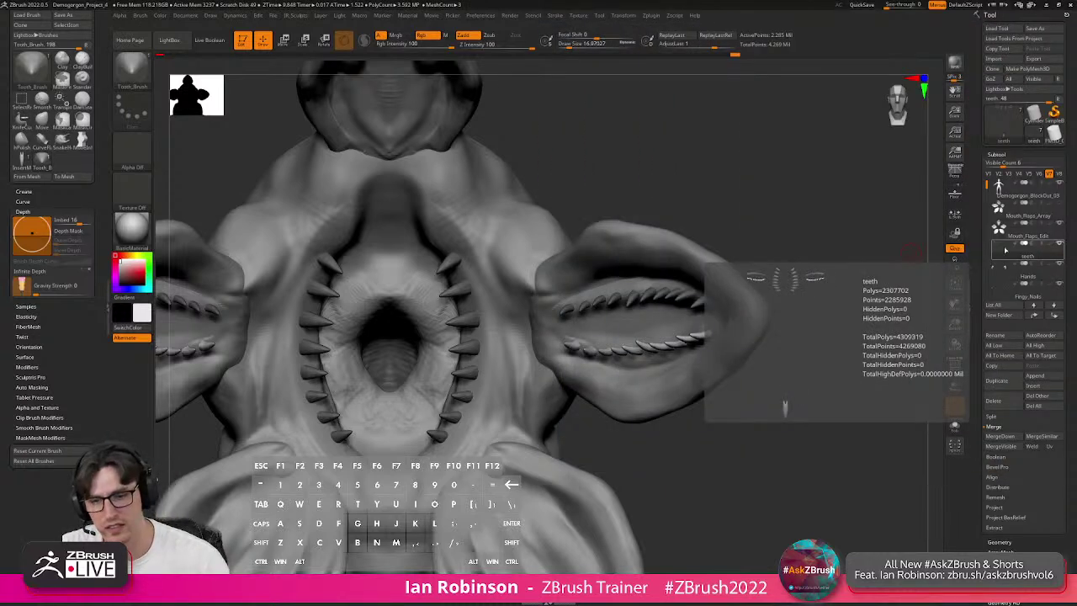
Inspect the two tooth rows on the side flap from several angles for their seating and direction.
left_click_drag(744, 202, 705, 340)
right_click_drag(706, 341, 751, 290)
key("w")
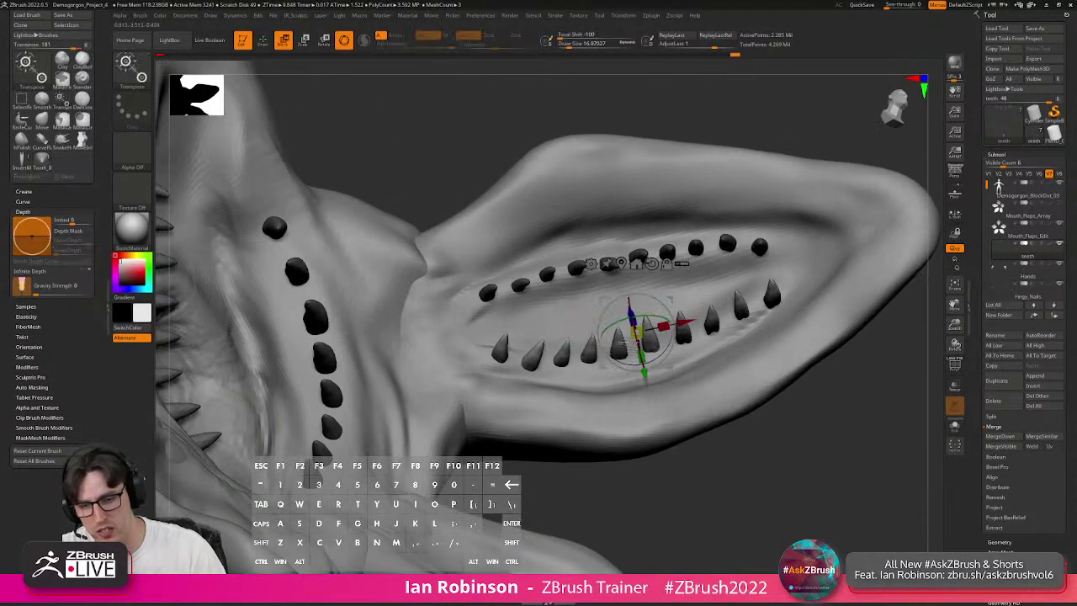
key("q")
mouse_move(697, 352)
right_mouse_down()
mouse_move(770, 307)
mouse_move(667, 407)
right_mouse_up()
mouse_move(715, 450)
right_mouse_down()
mouse_move(721, 471)
mouse_move(707, 413)
mouse_move(677, 366)
right_mouse_up()
key("w")
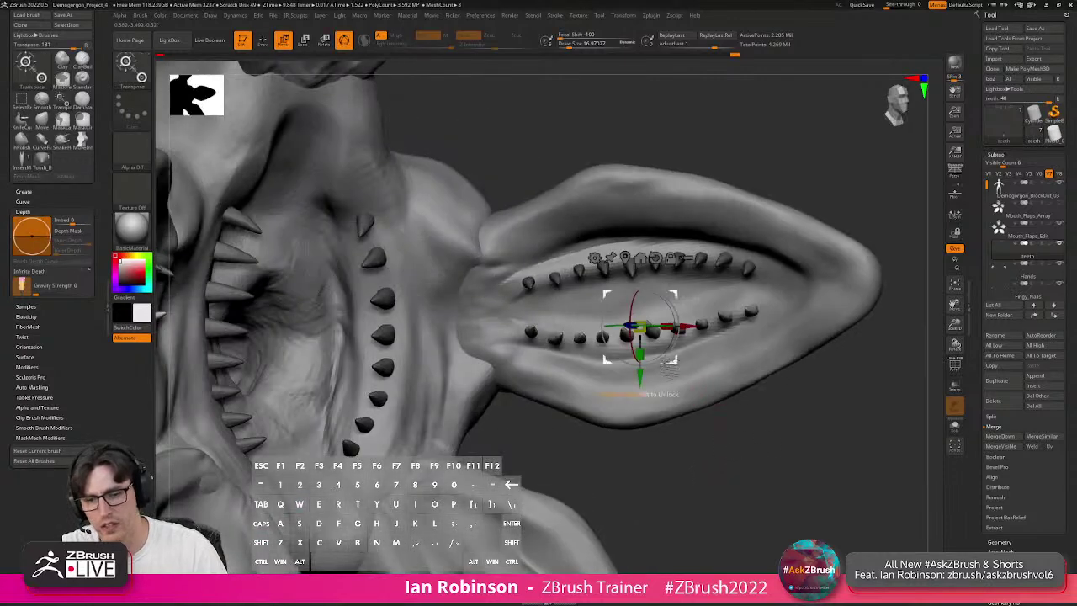
key("q")
mouse_move(717, 438)
right_mouse_down()
mouse_move(729, 414)
mouse_move(723, 390)
mouse_move(623, 366)
mouse_move(577, 315)
mouse_move(556, 331)
mouse_move(550, 316)
right_mouse_up()
right_click_drag(857, 459, 749, 420)
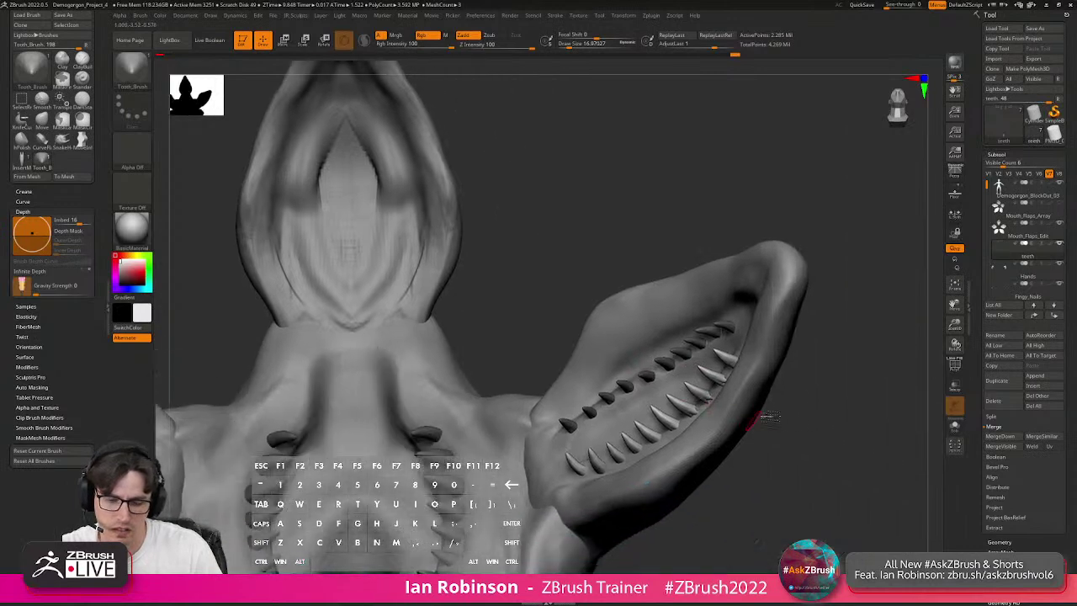
Show the teeth's polygroups with PolyFrame and choose the Move brush with a draw size of about 44.
key("shift")
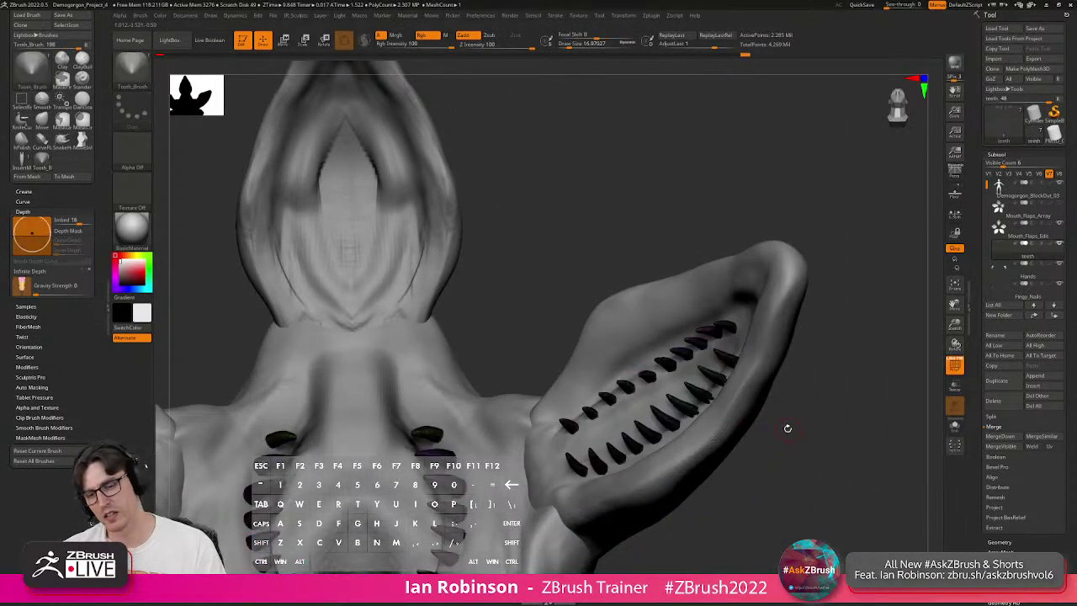
right_click_drag(787, 428, 779, 478, "alt")
right_click_drag(767, 436, 664, 395)
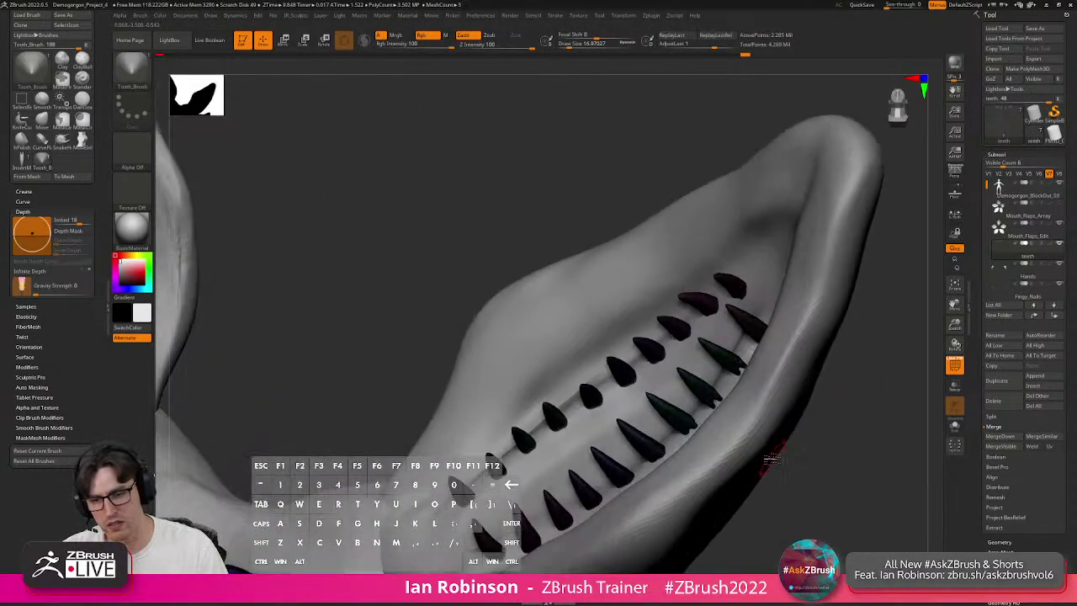
key("b")
key("m")
key("v")
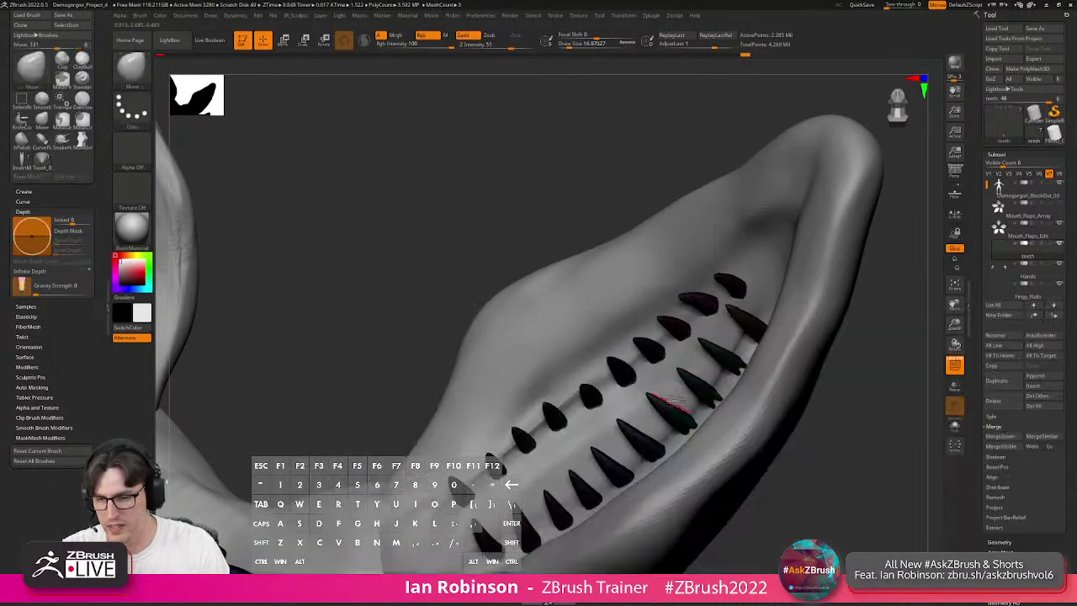
key("s")
mouse_move(644, 410)
right_mouse_down("alt")
mouse_move(722, 452)
mouse_move(685, 396)
right_mouse_up("alt")
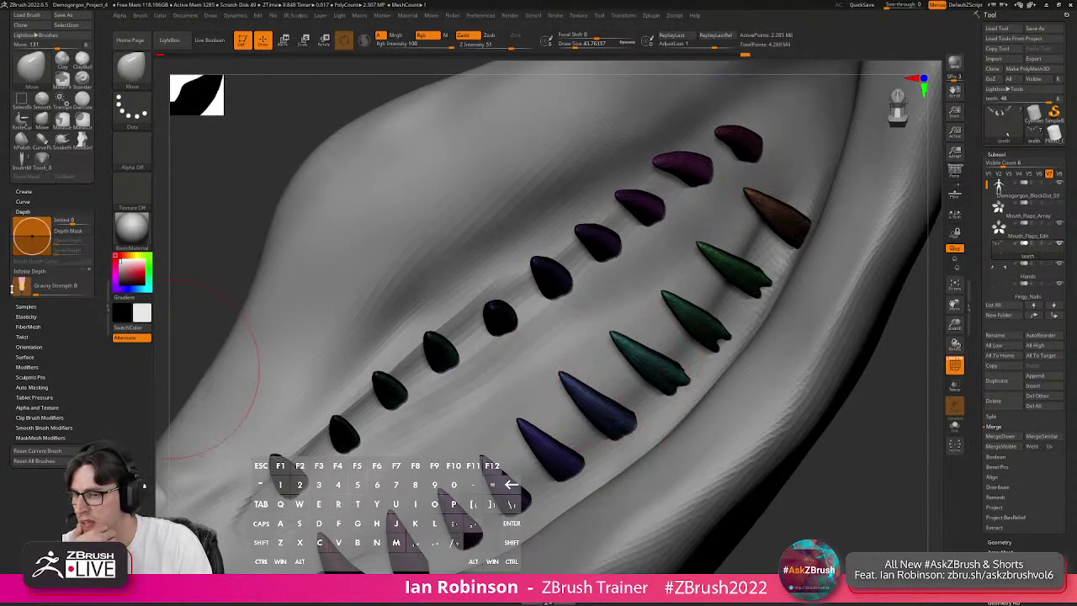
Enable topological auto masking for the Move brush with range 5 and smooth 5, and reduce the draw size to 1.
left_click(29, 211)
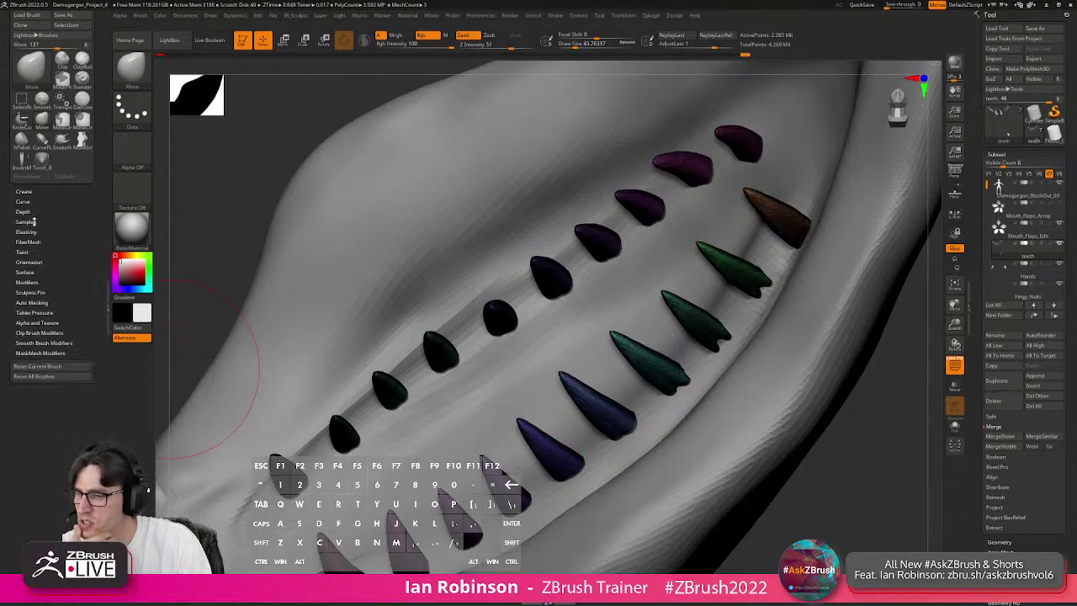
left_click(52, 301)
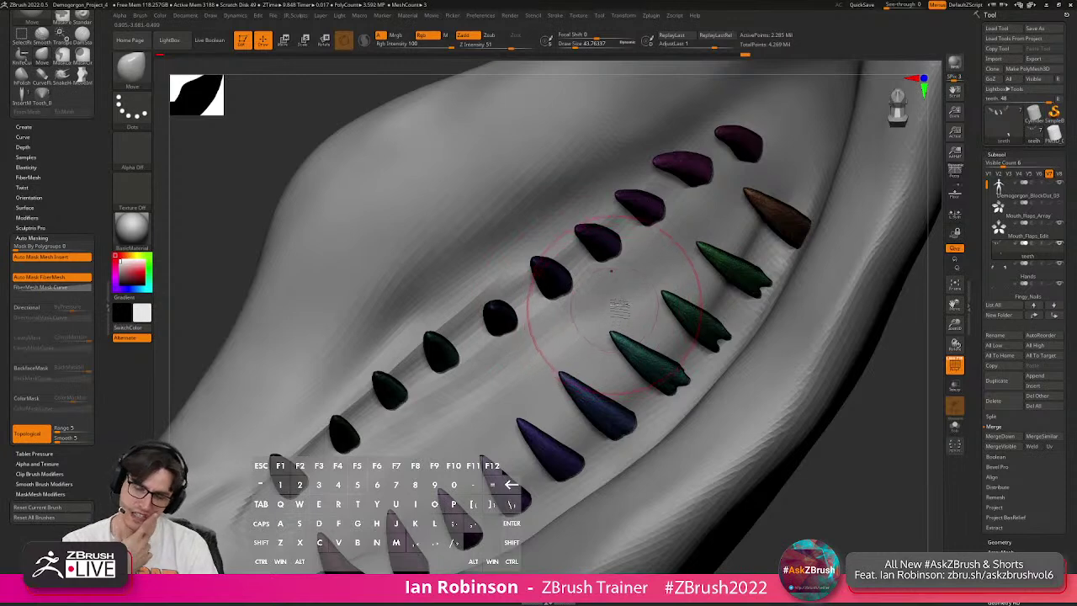
key("s")
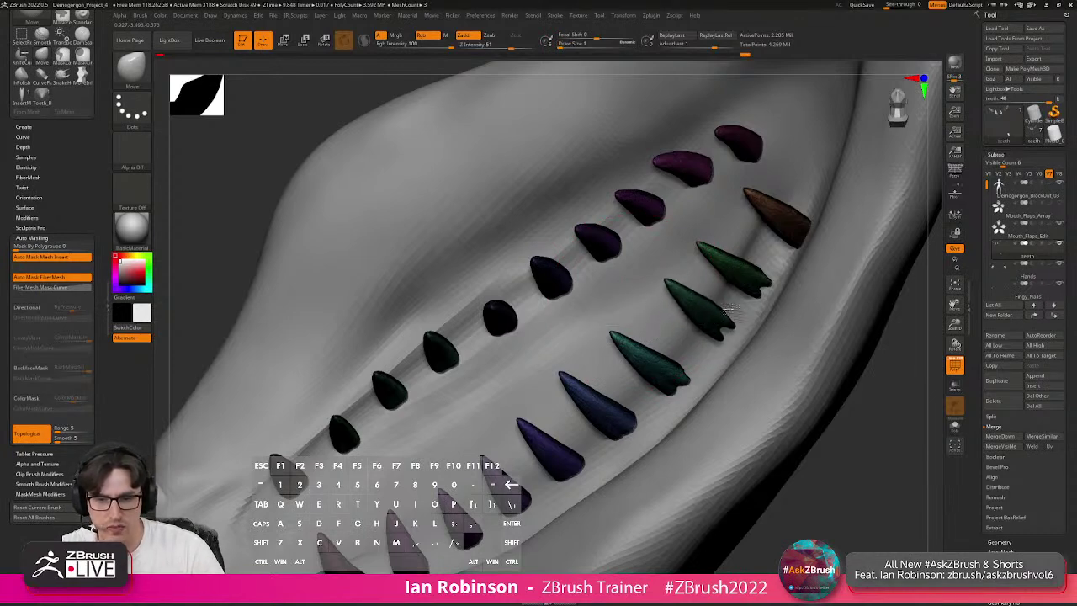
Nudge individual teeth along one row of the side flap outward with the Move brush so their bases sit in the ridge.
left_click_drag(836, 438, 665, 268)
key("ctrl+z")
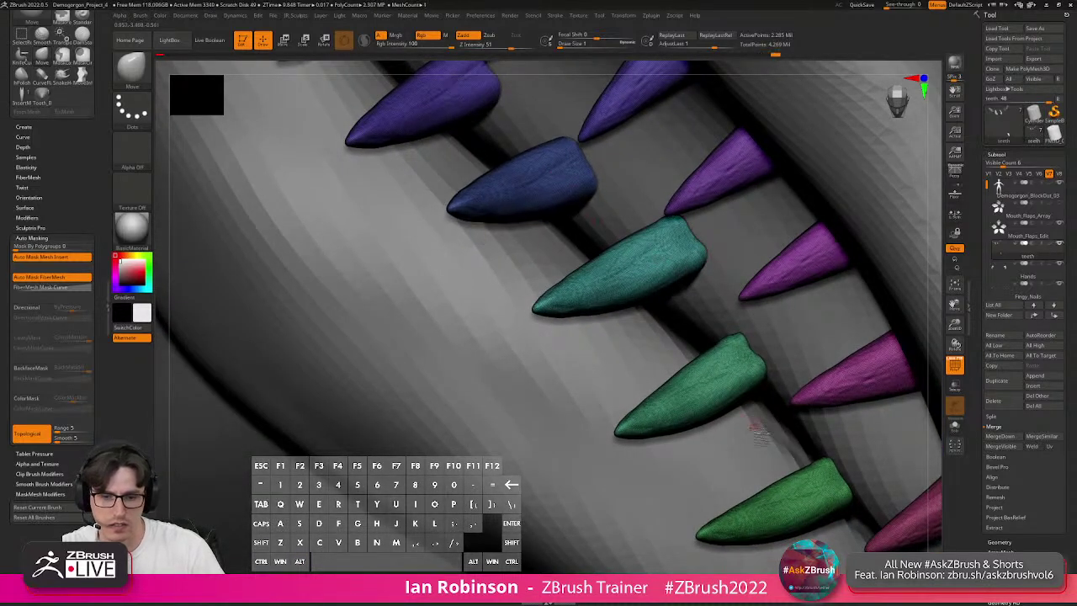
key("ctrl+z")
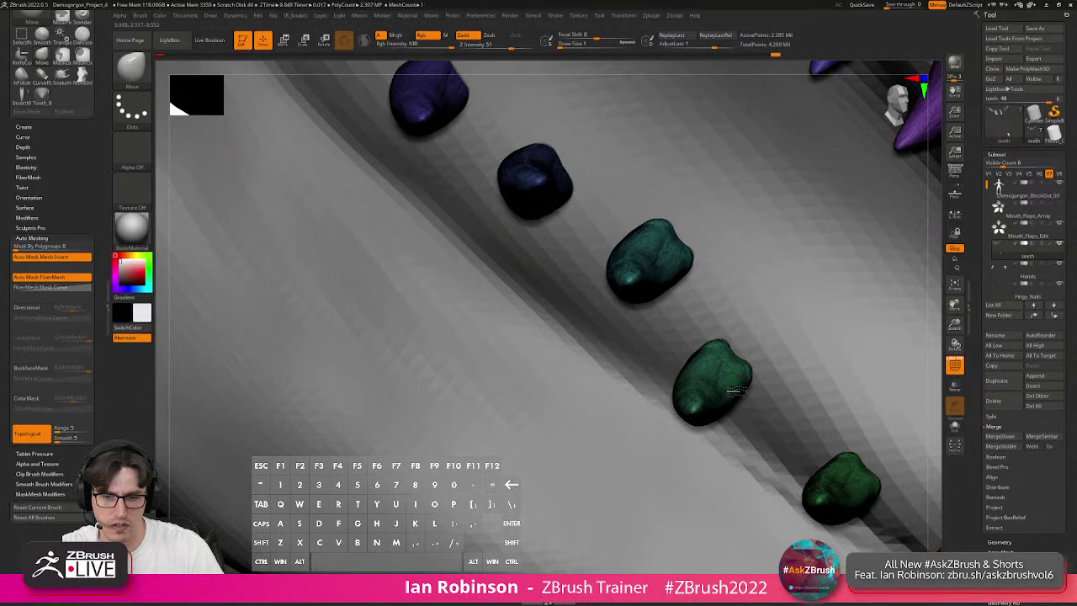
key("ctrl+shift+z")
mouse_move(813, 389)
right_mouse_down("alt")
mouse_move(755, 368)
mouse_move(821, 395)
right_mouse_up("alt")
left_click_drag(831, 466, 832, 446)
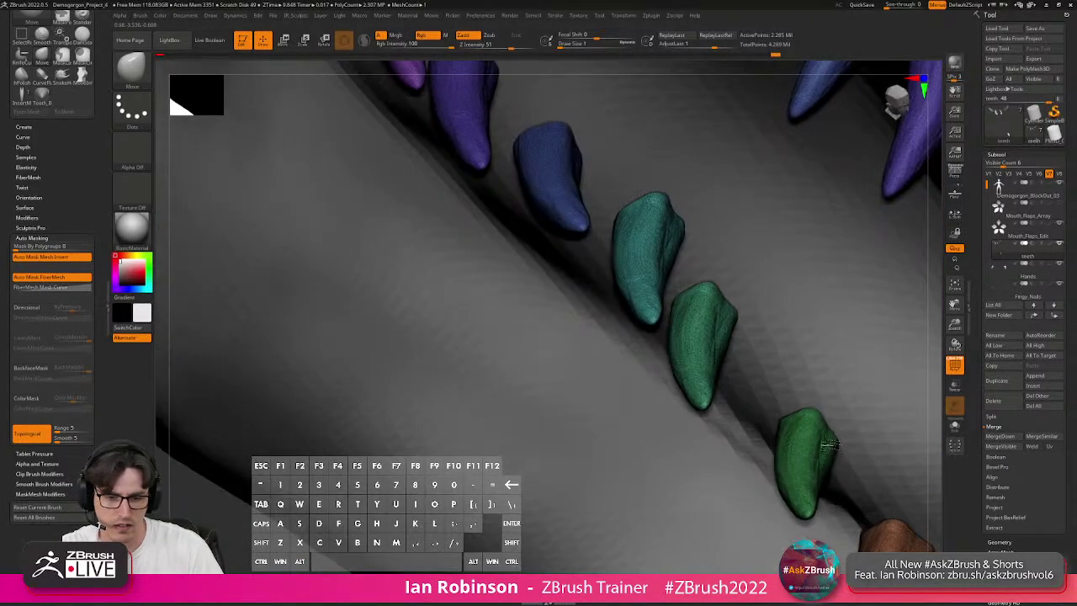
right_click_drag(806, 424, 564, 364)
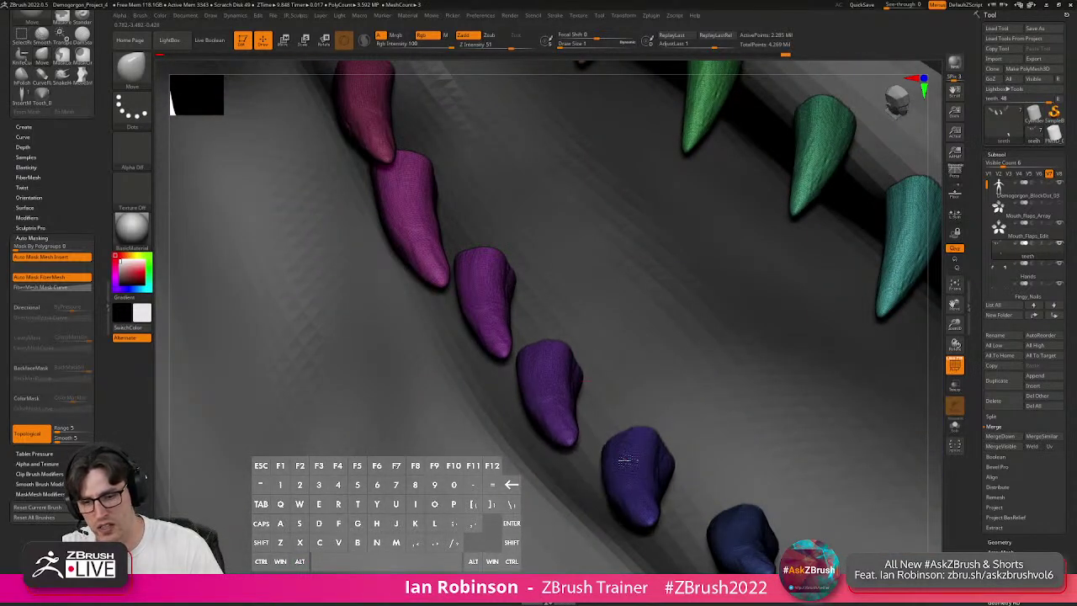
right_click_drag(632, 458, 641, 258)
left_click_drag(705, 413, 669, 435)
right_click_drag(668, 435, 598, 421)
left_click_drag(585, 467, 573, 477)
Push the teeth of the side flap's opposite row outward one by one with the Move brush, up to the row's end.
right_click_drag(773, 338, 705, 360, "alt")
left_click_drag(734, 344, 753, 326)
right_click_drag(614, 213, 655, 307, "alt")
left_click_drag(653, 310, 657, 275)
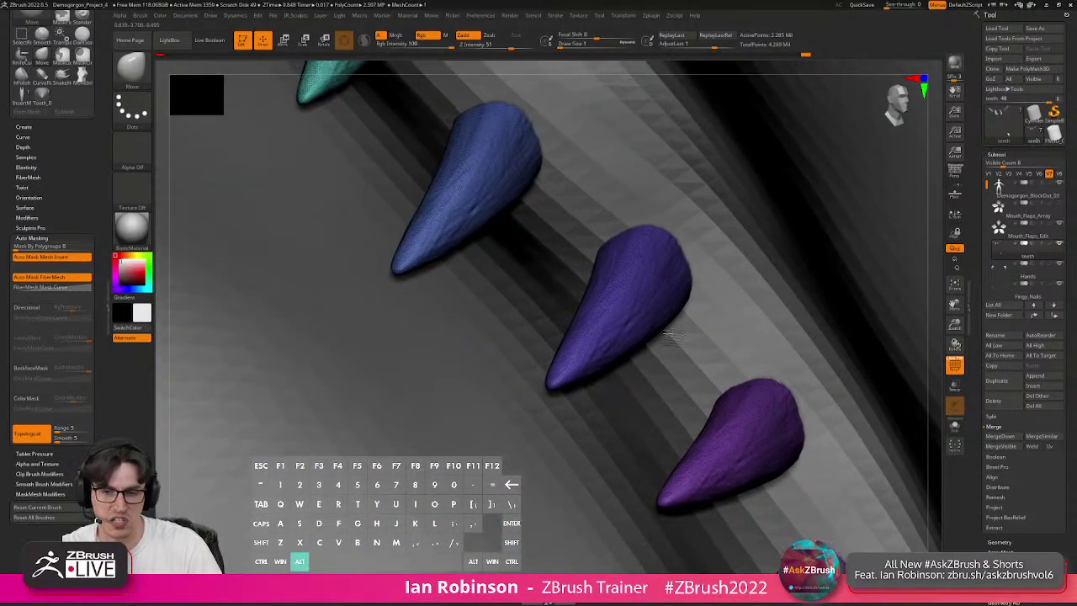
right_click_drag(665, 306, 688, 437, "alt")
mouse_move(490, 265)
left_mouse_down()
mouse_move(514, 247)
mouse_move(509, 254)
left_mouse_up()
right_click_drag(568, 248, 607, 363, "alt")
left_click_drag(468, 233, 491, 224)
right_click_drag(493, 225, 436, 295, "alt")
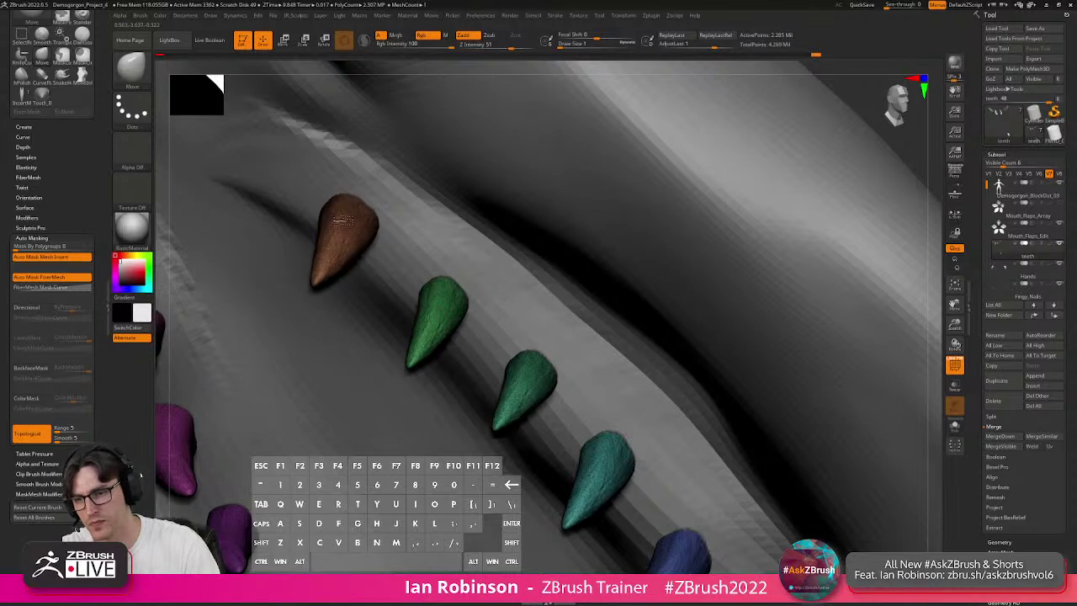
right_click_drag(340, 220, 367, 181, "alt")
Make the mouth flaps subtool active, then build up the top flap's inner ridges with ClayBuildup and smooth them.
right_click_drag(379, 253, 406, 66)
right_click_drag(587, 364, 595, 332, "alt")
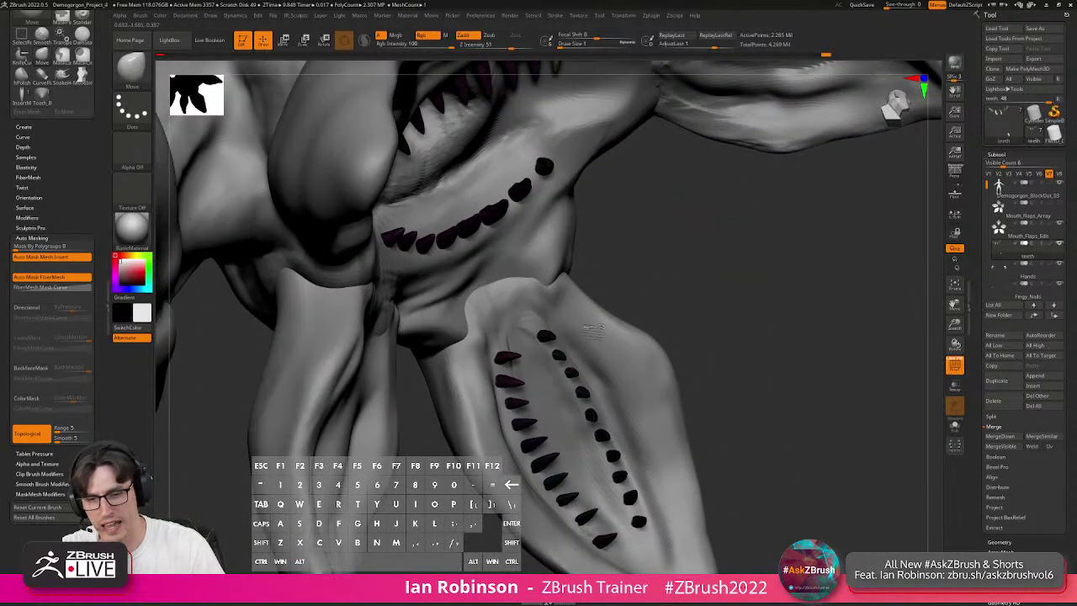
right_click_drag(630, 382, 503, 299)
right_click_drag(576, 476, 705, 221, "alt")
right_click_drag(561, 343, 454, 264, "alt")
right_click_drag(510, 348, 467, 265, "alt")
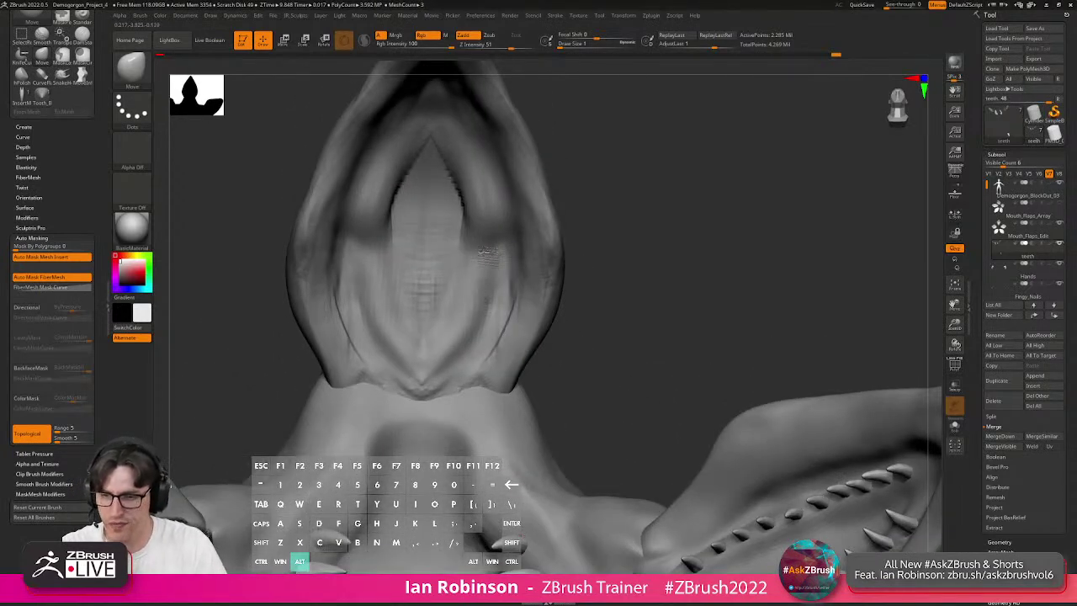
left_click(490, 256, "alt")
key("c")
key("b")
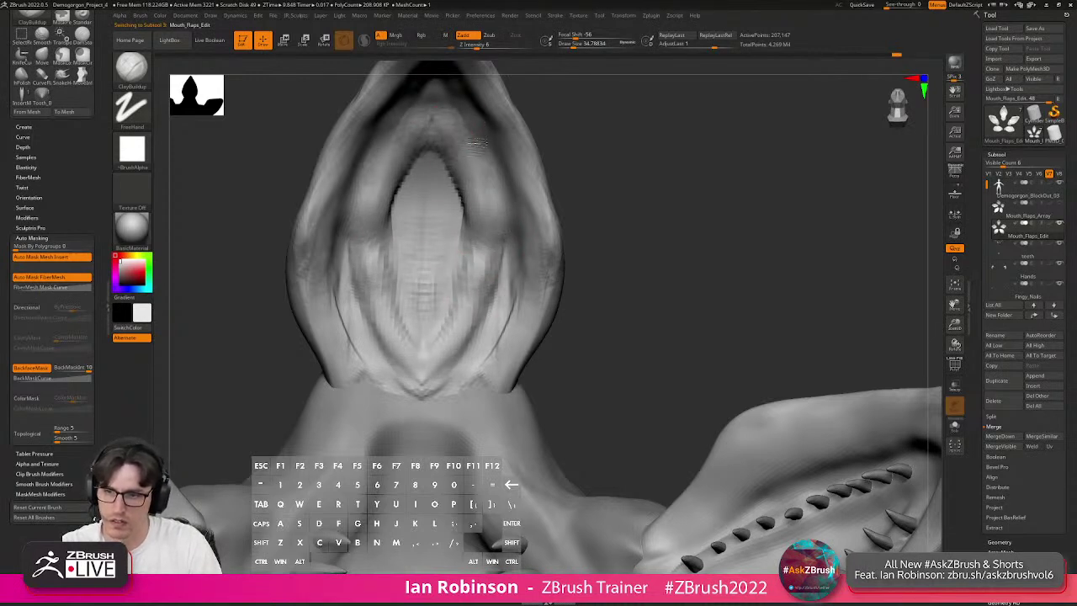
left_click_drag(491, 221, 473, 324, "shift")
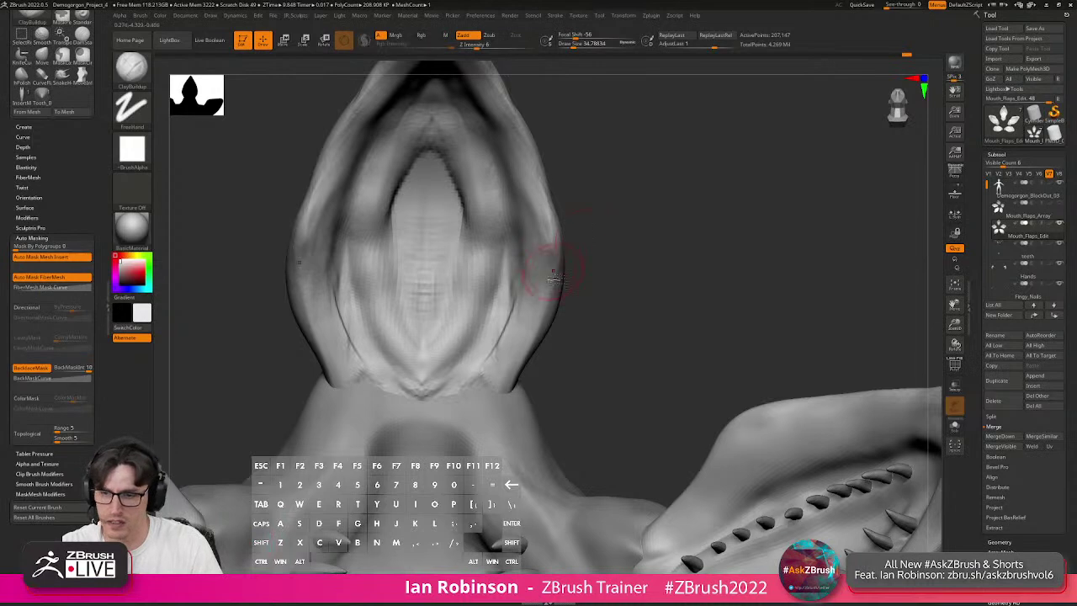
Make the teeth subtool active and insert the first mirrored teeth at the base of the top flap with Tooth_Brush.
left_click(543, 538, "alt")
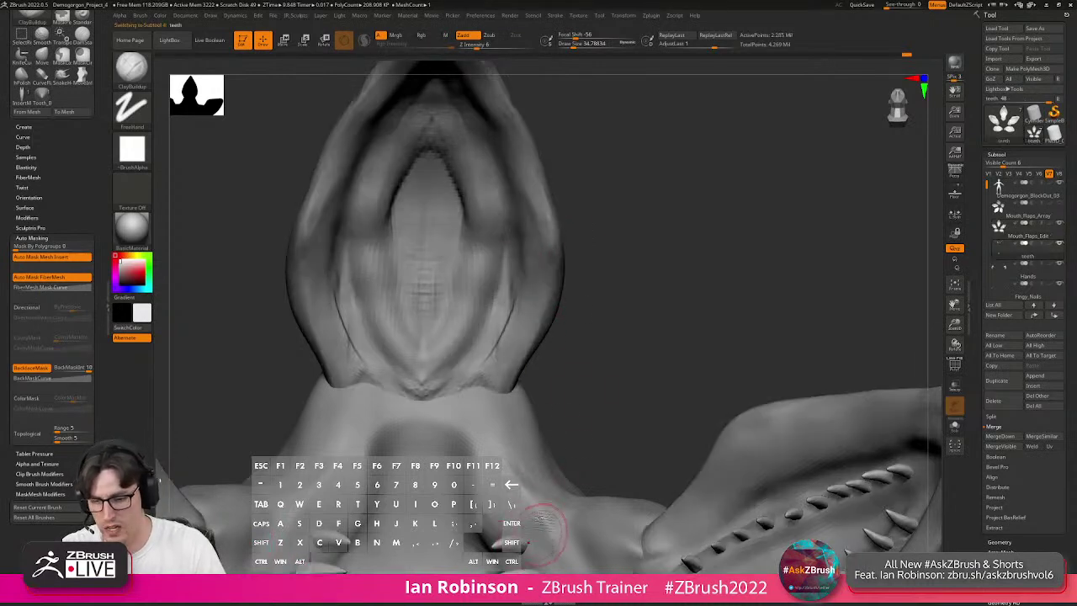
key("b")
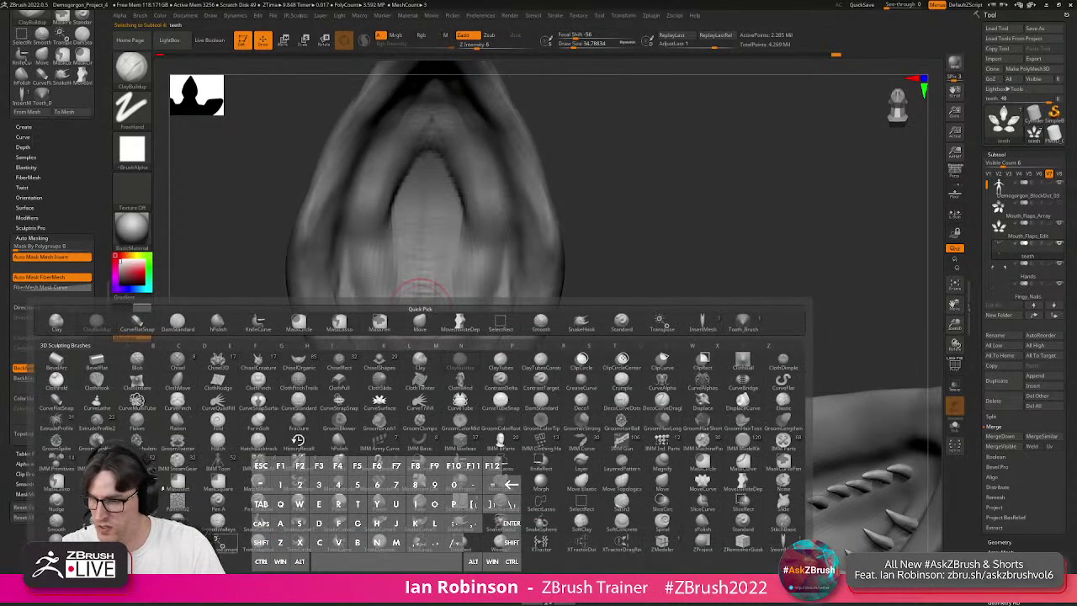
left_click(743, 322)
right_click_drag(431, 307, 474, 282)
left_click(476, 281)
left_click_drag(475, 316, 410, 286)
right_click_drag(775, 266, 753, 320)
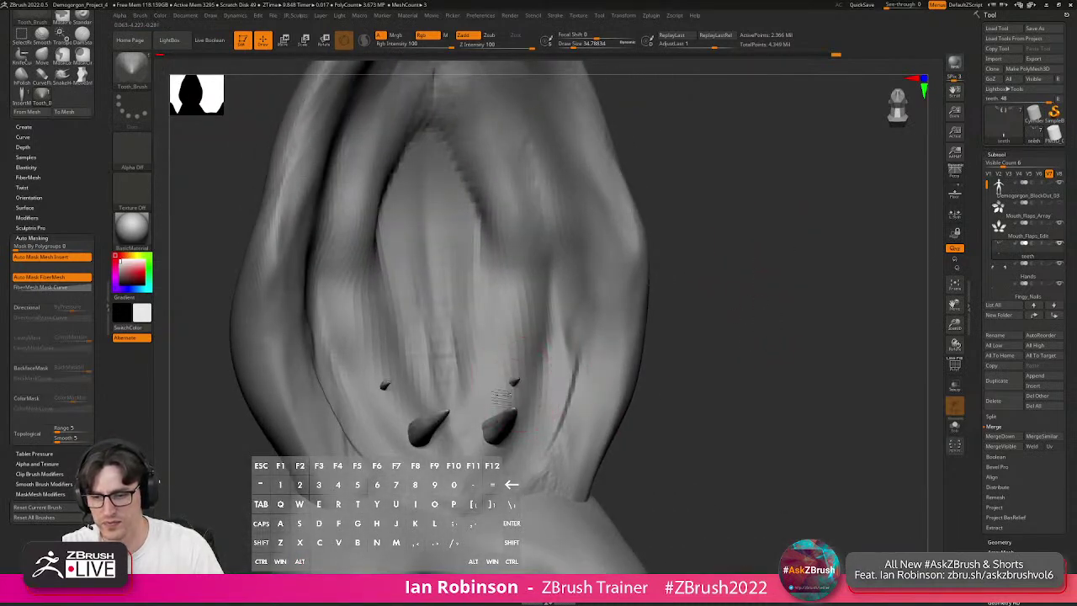
Insert mirrored teeth along the lower half of the top flap's inner ridges, replacing one misplaced pair.
left_click_drag(480, 388, 473, 384)
left_click_drag(521, 339, 480, 342)
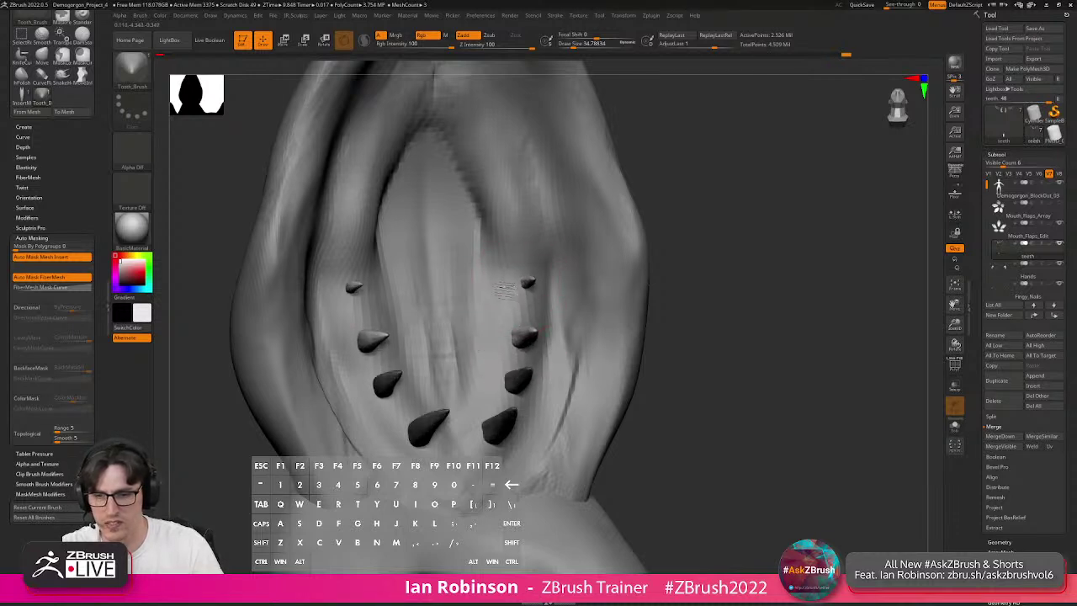
key("ctrl+z")
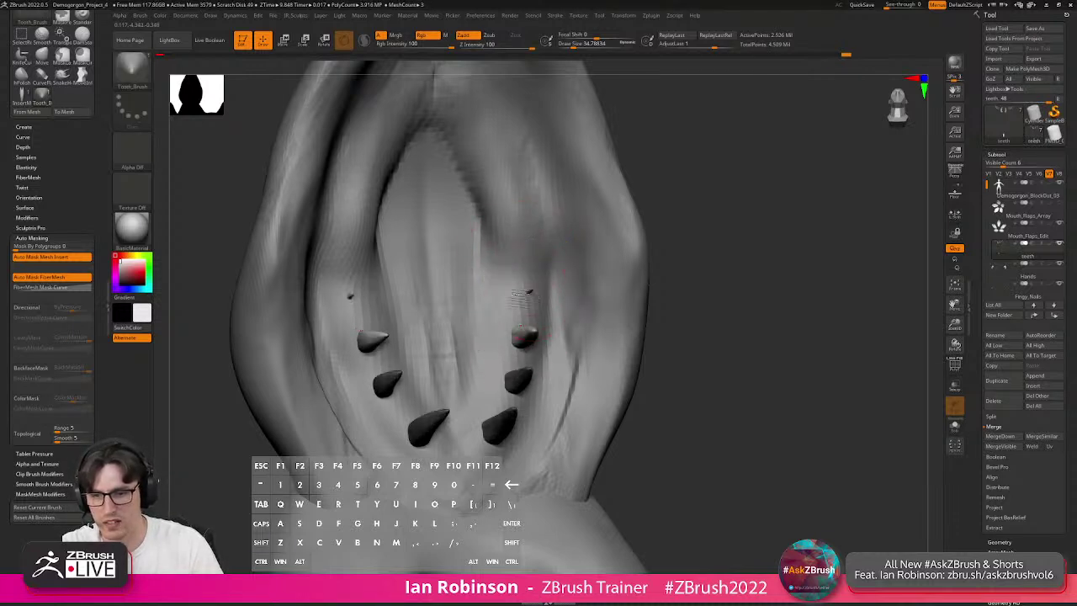
left_click_drag(518, 254, 520, 257)
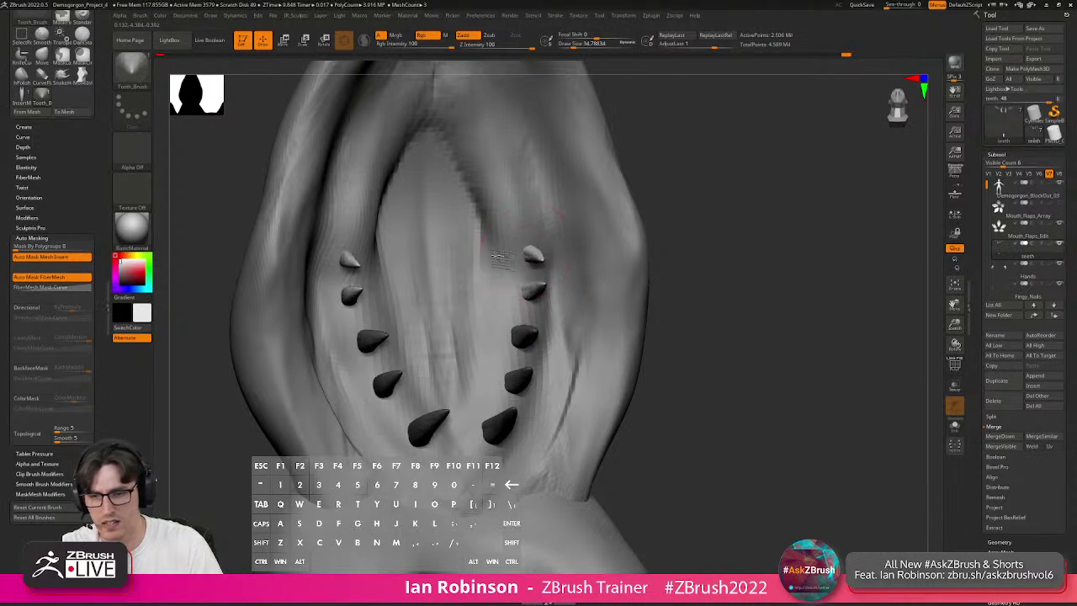
Insert mirrored teeth along the upper half of the top flap's inner ridges, up to where the ridges meet.
left_click_drag(517, 215, 471, 222)
left_click_drag(501, 181, 464, 196)
right_click_drag(483, 153, 478, 202, "alt")
left_click_drag(450, 212, 447, 212)
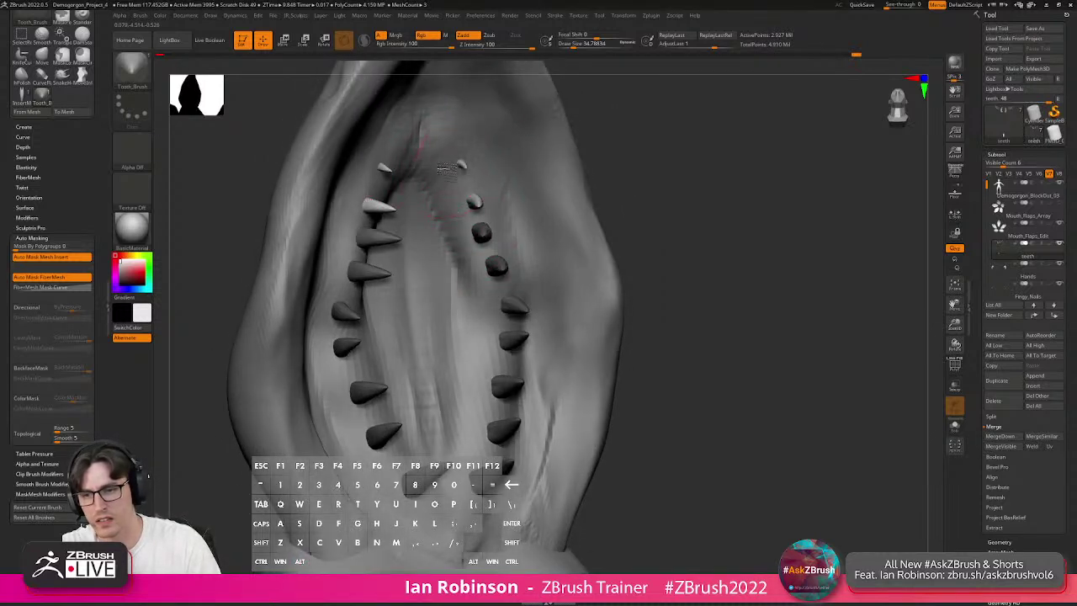
left_click_drag(434, 172, 418, 147)
Switch to the Move brush with topological masking and enlarge it to a draw size of about 41 at the side flap's base tooth.
mouse_move(667, 168)
left_mouse_down()
mouse_move(705, 172)
mouse_move(786, 233)
mouse_move(760, 209)
mouse_move(709, 193)
mouse_move(704, 207)
mouse_move(673, 198)
mouse_move(555, 403)
mouse_move(507, 324)
mouse_move(499, 344)
mouse_move(517, 365)
mouse_move(483, 326)
left_mouse_up()
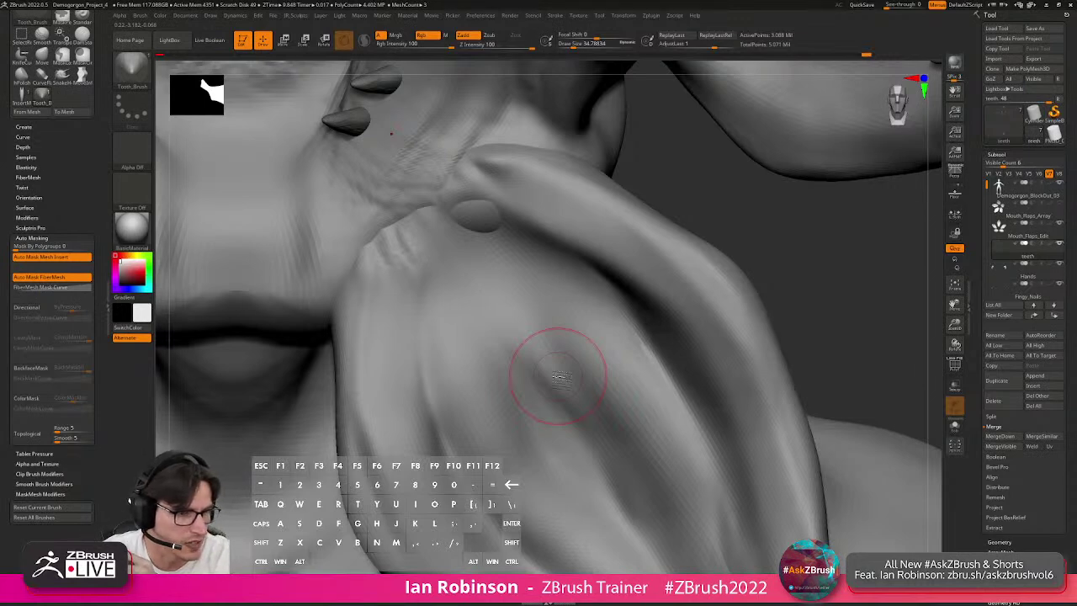
right_click_drag(686, 269, 578, 387, "alt")
mouse_move(634, 444)
right_mouse_down()
mouse_move(637, 329)
mouse_move(589, 437)
right_mouse_up()
mouse_move(590, 320)
right_mouse_down("ctrl")
mouse_move(610, 368)
mouse_move(550, 367)
mouse_move(580, 353)
right_mouse_up("ctrl")
key("b")
key("m")
key("v")
key("s")
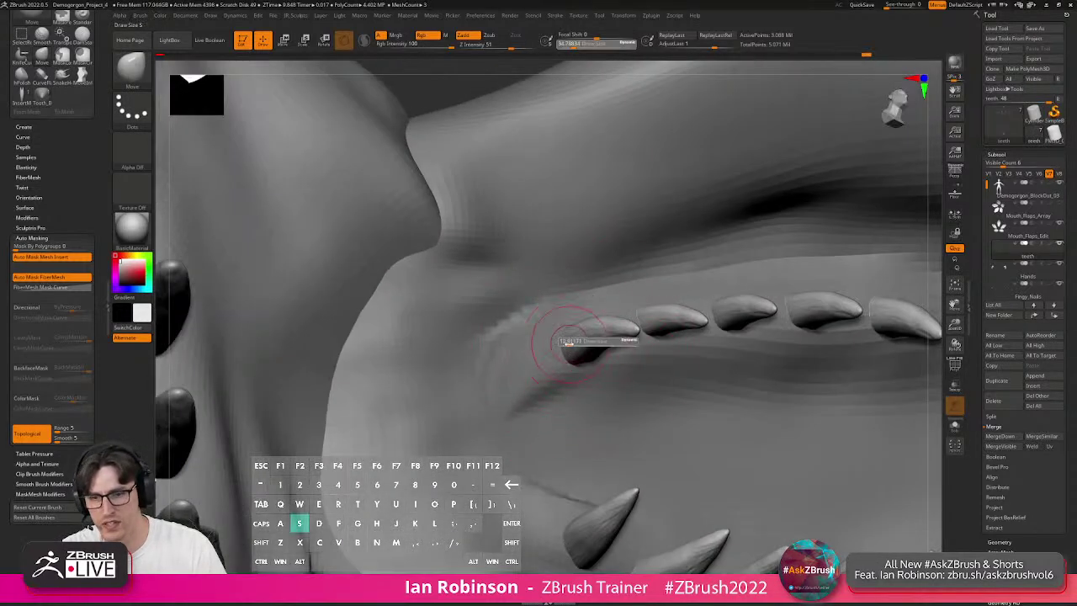
left_click_drag(570, 344, 572, 343)
right_click_drag(566, 346, 572, 349)
key("s")
left_click_drag(604, 340, 608, 340)
right_click_drag(607, 340, 616, 336)
key("s")
left_click_drag(617, 335, 609, 330)
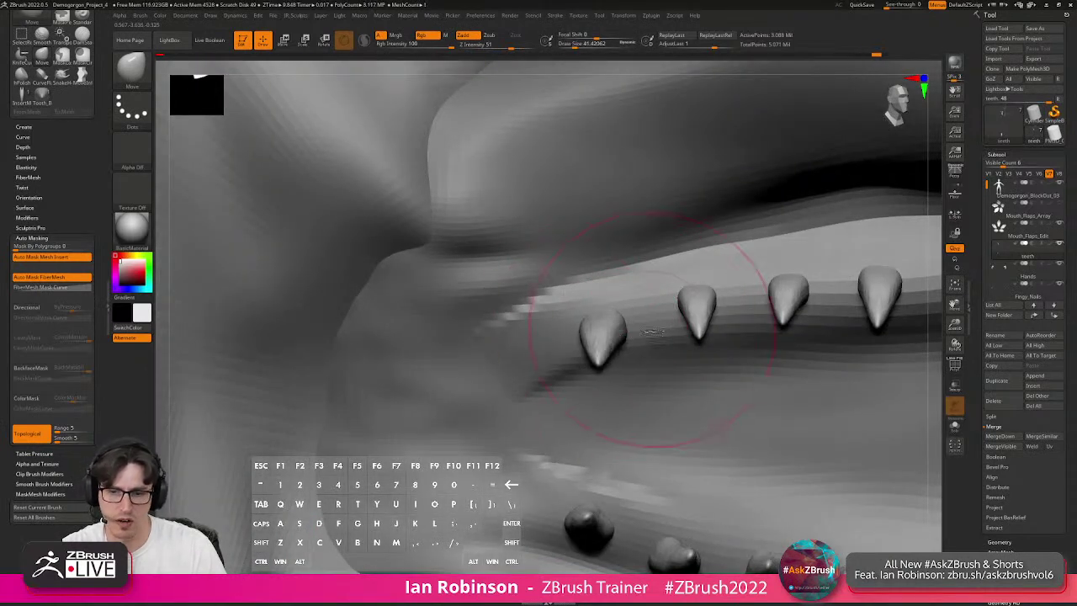
Nudge the side flap's base tooth with the Move brush, reducing the draw size to 1 and then 2.
right_click_drag(650, 329, 625, 330)
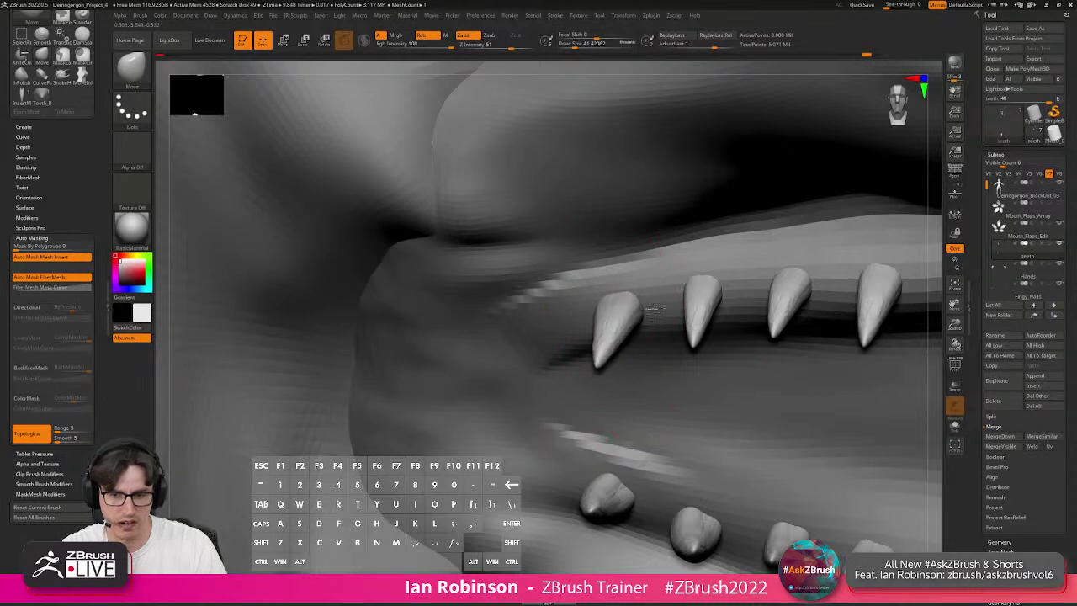
left_click_drag(644, 309, 636, 312)
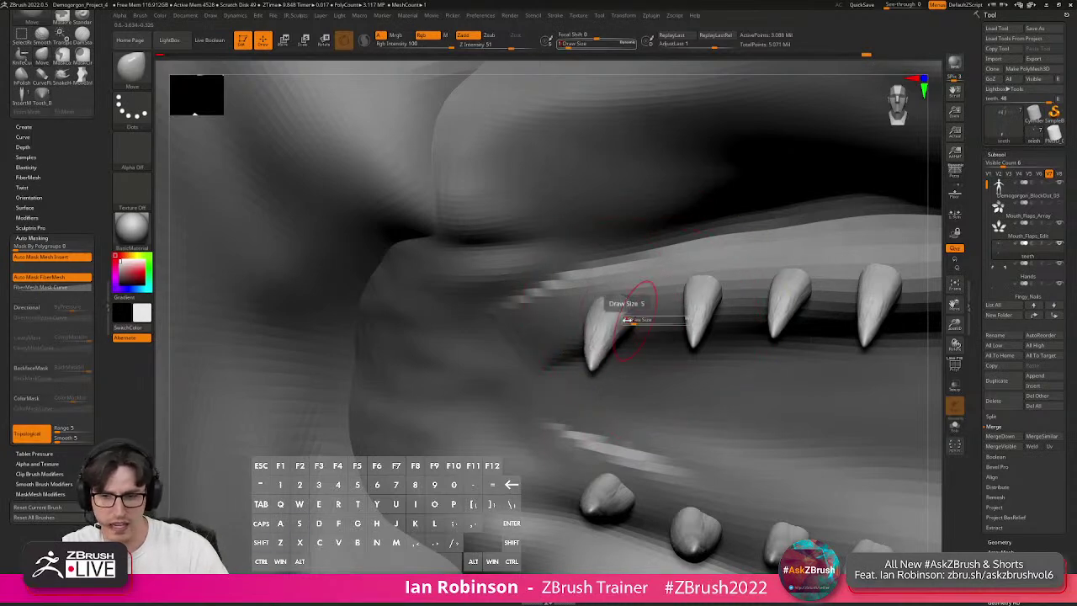
mouse_move(633, 304)
left_mouse_down()
mouse_move(589, 324)
mouse_move(554, 310)
mouse_move(585, 423)
mouse_move(604, 291)
mouse_move(619, 394)
mouse_move(615, 345)
mouse_move(627, 320)
left_mouse_up()
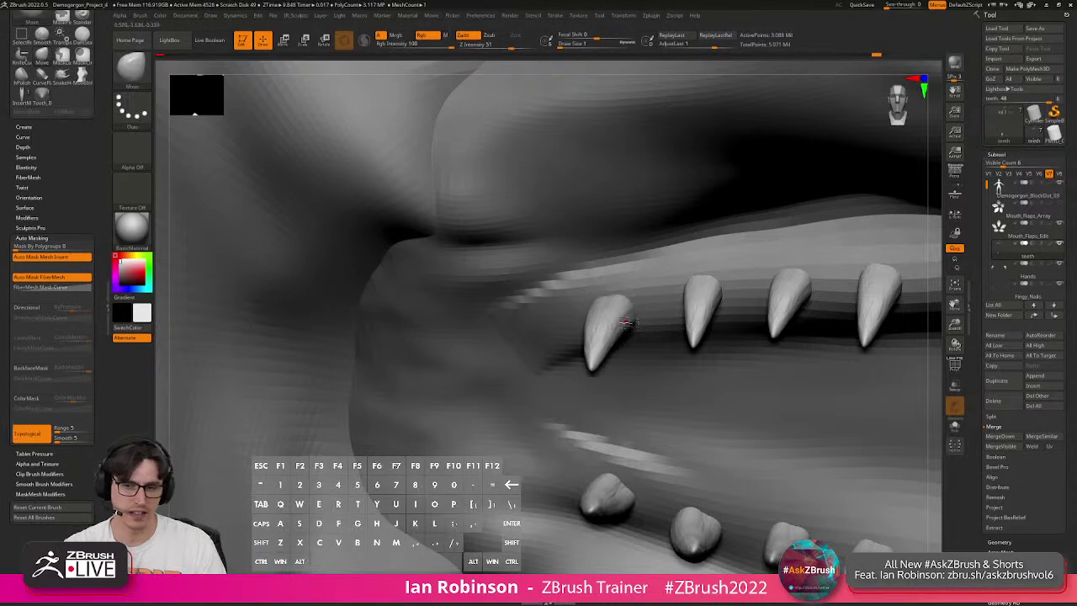
key("b")
key("m")
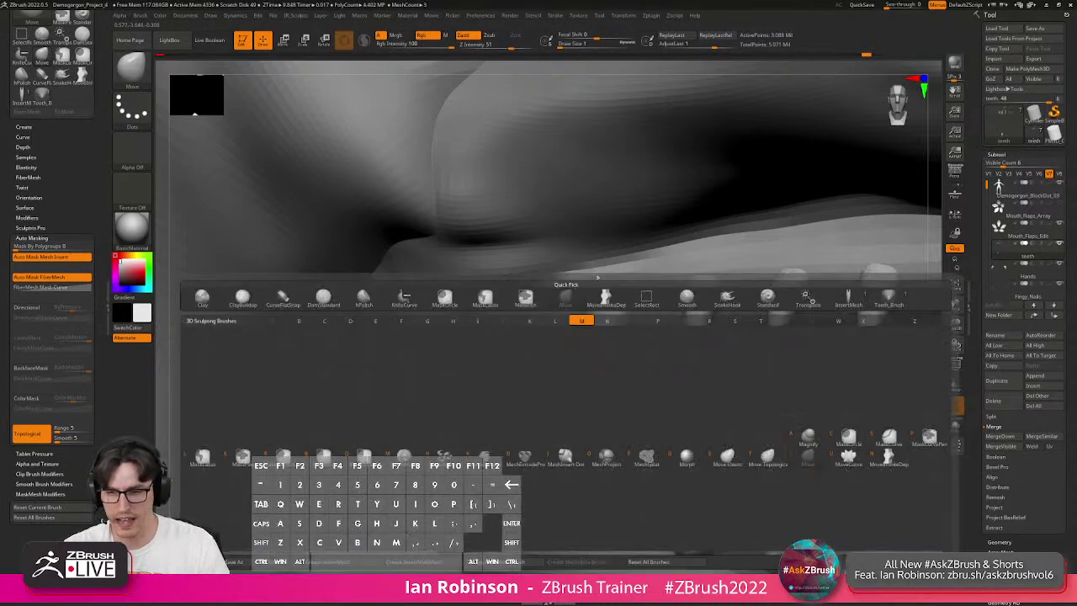
key("v")
key("s")
key("s")
left_click(607, 317)
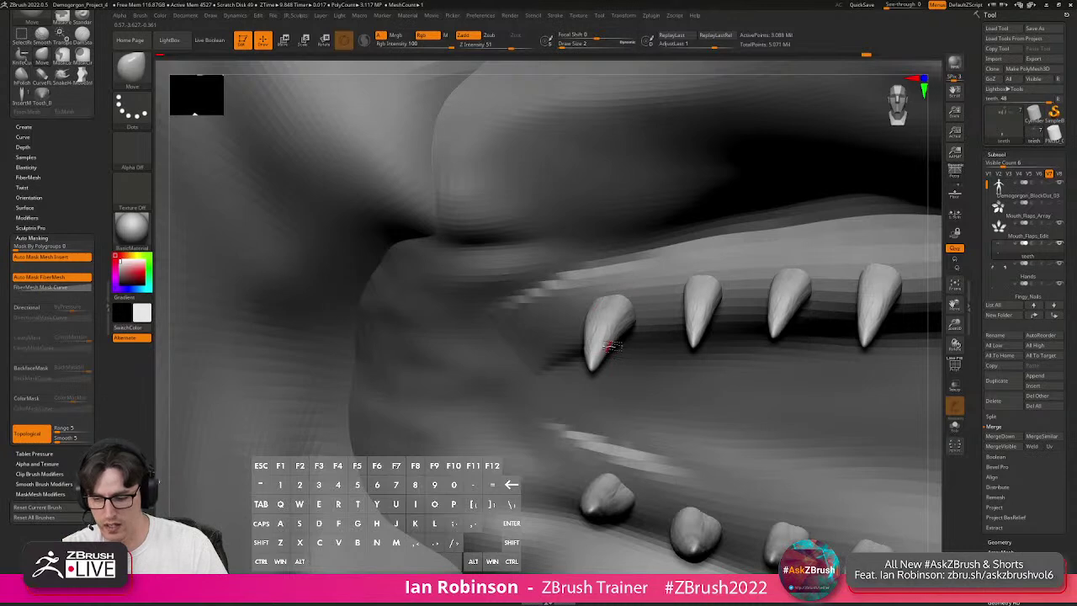
Display the PolyFrame colors and nudge the side flap's base tooth at draw size 1, undoing the last stroke.
key("shift+f")
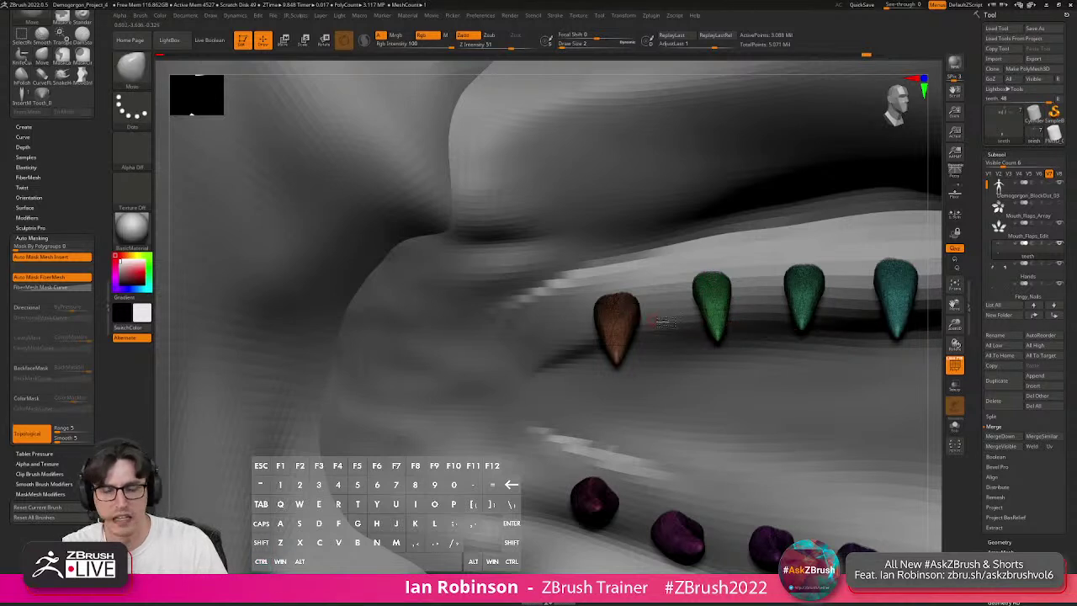
key("s")
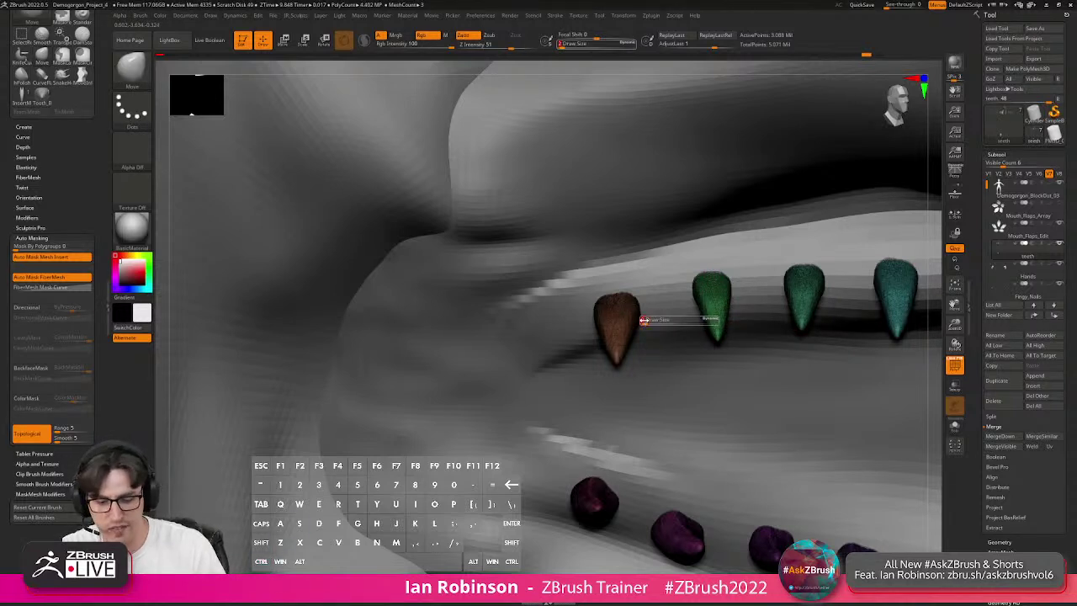
mouse_move(615, 328)
left_mouse_down()
mouse_move(589, 334)
mouse_move(614, 326)
left_mouse_up()
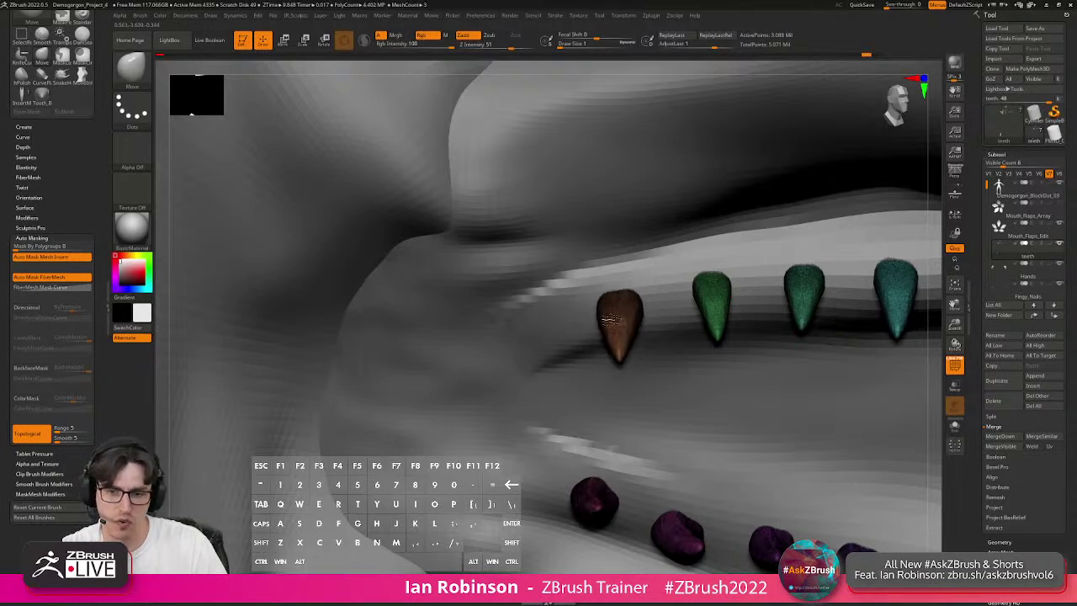
key("s")
mouse_move(627, 324)
left_mouse_down()
mouse_move(581, 320)
mouse_move(627, 310)
mouse_move(568, 322)
left_mouse_up()
key("ctrl+z")
Make Tooth_Brush the active brush again for inserting more teeth.
mouse_move(745, 349)
right_mouse_down()
mouse_move(674, 311)
mouse_move(649, 284)
mouse_move(681, 357)
mouse_move(666, 311)
mouse_move(653, 362)
mouse_move(608, 339)
mouse_move(630, 351)
mouse_move(463, 352)
mouse_move(437, 312)
mouse_move(448, 343)
mouse_move(500, 289)
mouse_move(450, 341)
mouse_move(462, 346)
mouse_move(537, 310)
right_mouse_up()
key("s")
left_click_drag(537, 309, 532, 312)
mouse_move(539, 308)
right_mouse_down("alt")
mouse_move(580, 261)
mouse_move(659, 289)
mouse_move(517, 316)
right_mouse_up("alt")
key("b")
left_click(847, 322)
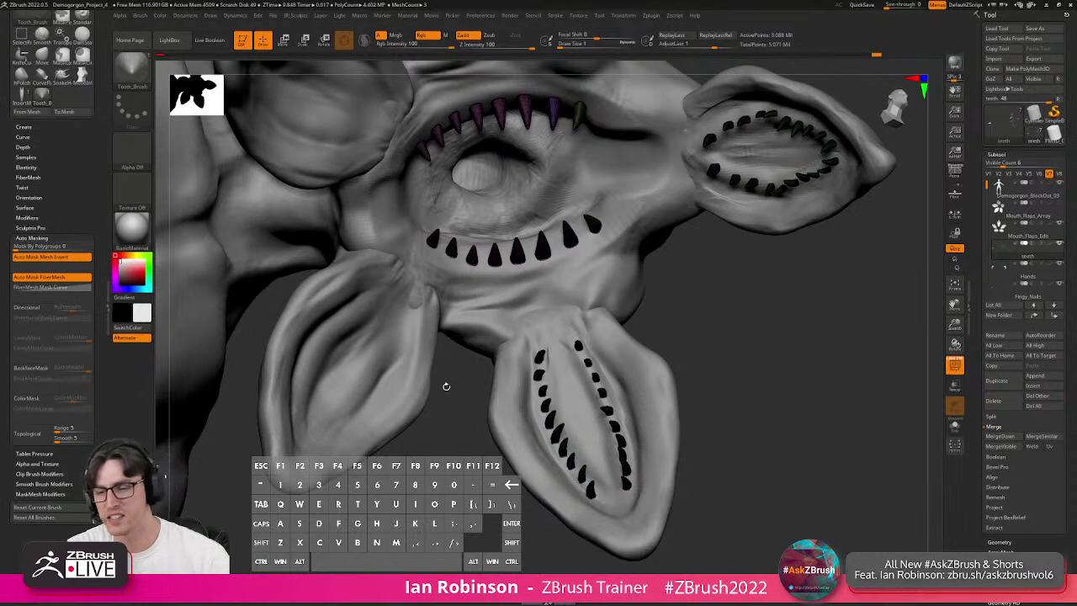
Turn off PolyFrame and insert five mirrored teeth along one inner ridge of the bare lower flap, replacing the misplaced first one.
left_click_drag(783, 325, 622, 370)
left_click_drag(622, 218, 674, 146, "alt")
right_click_drag(672, 152, 675, 192, "alt")
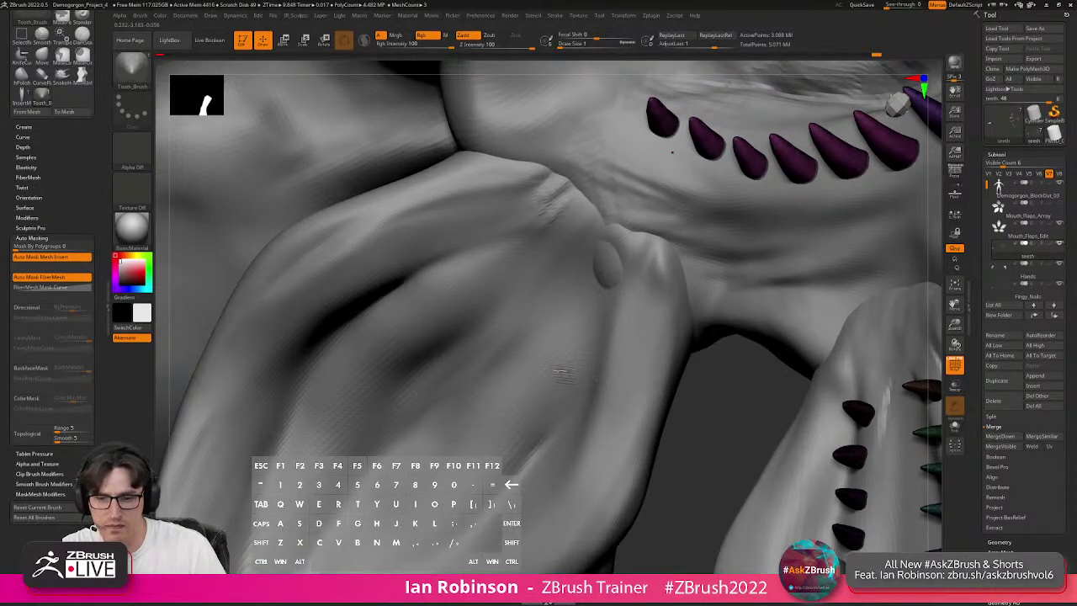
left_click_drag(547, 355, 524, 345)
key("shift+f")
right_click_drag(526, 345, 565, 375)
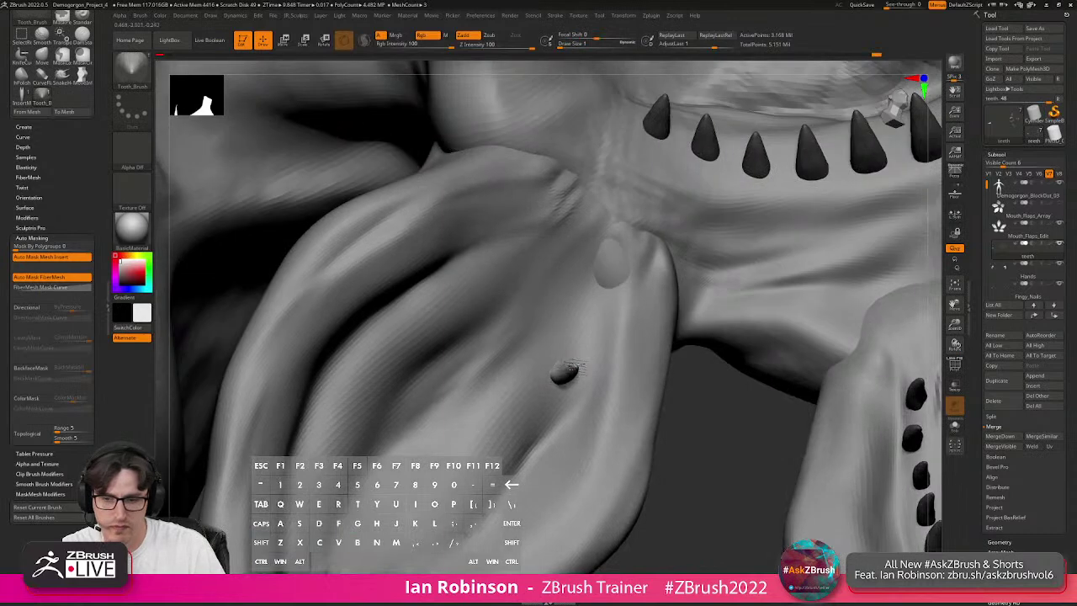
key("ctrl+z")
left_click_drag(565, 380, 526, 353)
left_click_drag(540, 419, 486, 429)
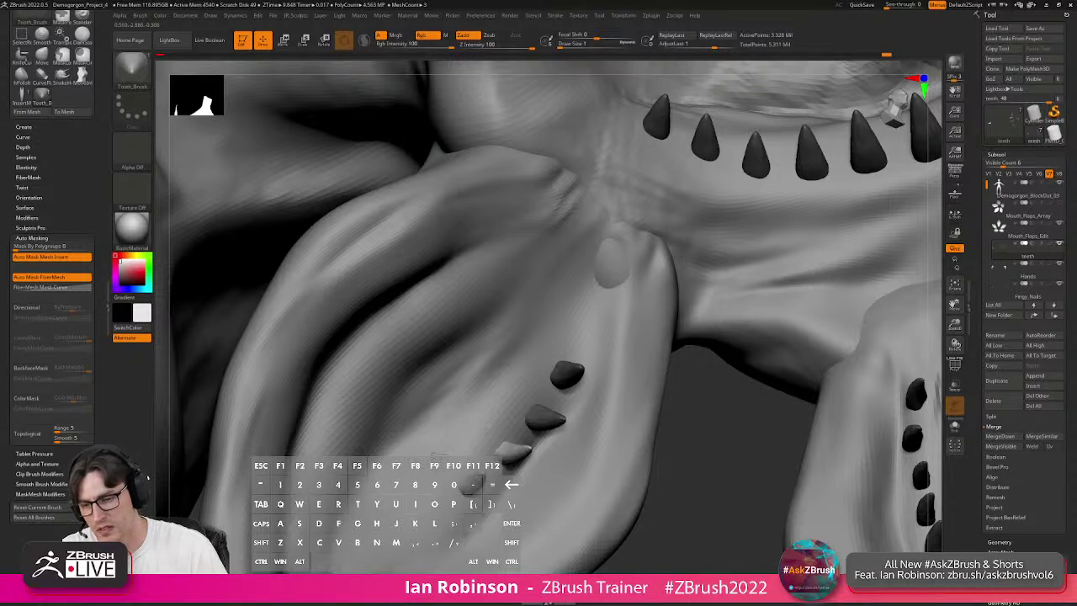
left_click_drag(455, 467, 449, 462)
left_click_drag(414, 500, 408, 497)
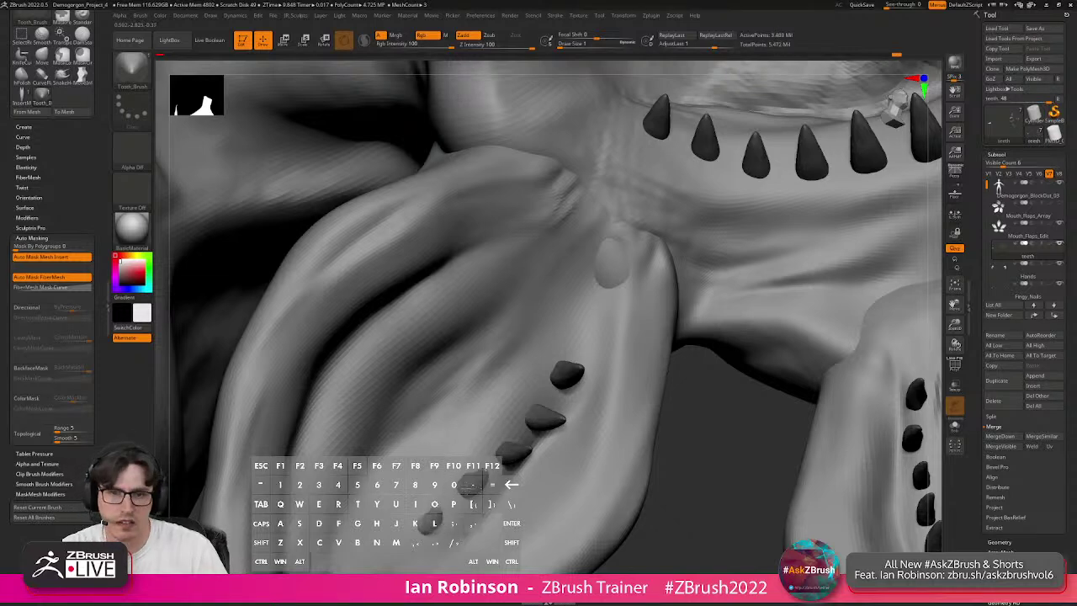
Extend the lower flap's row with two more mirrored teeth toward the tip, replacing one misplaced tooth.
right_click_drag(474, 494, 464, 455, "alt")
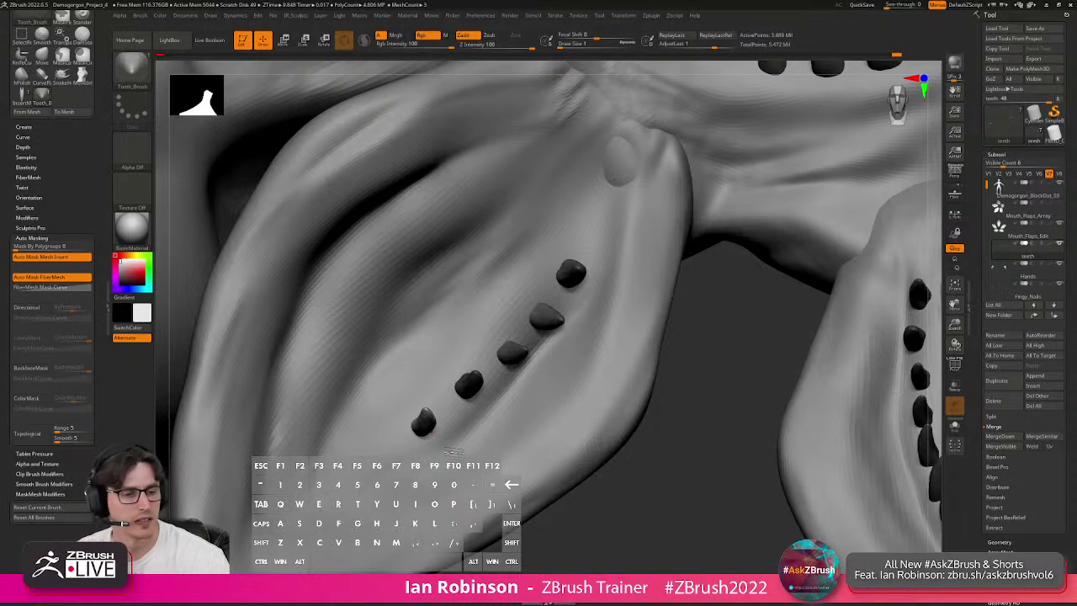
left_click_drag(710, 372, 688, 390)
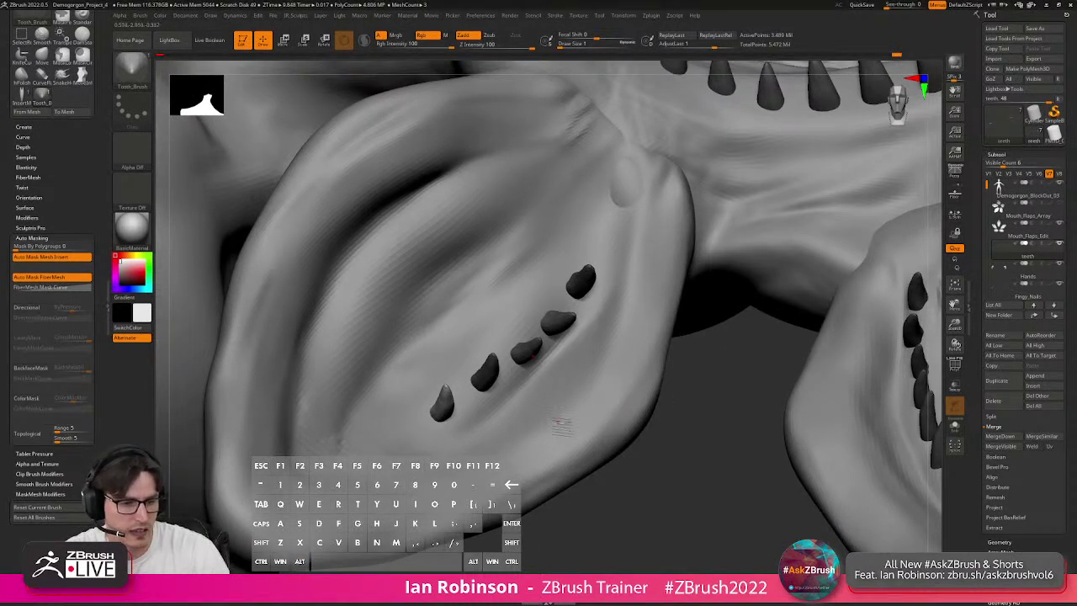
right_click_drag(495, 382, 481, 394)
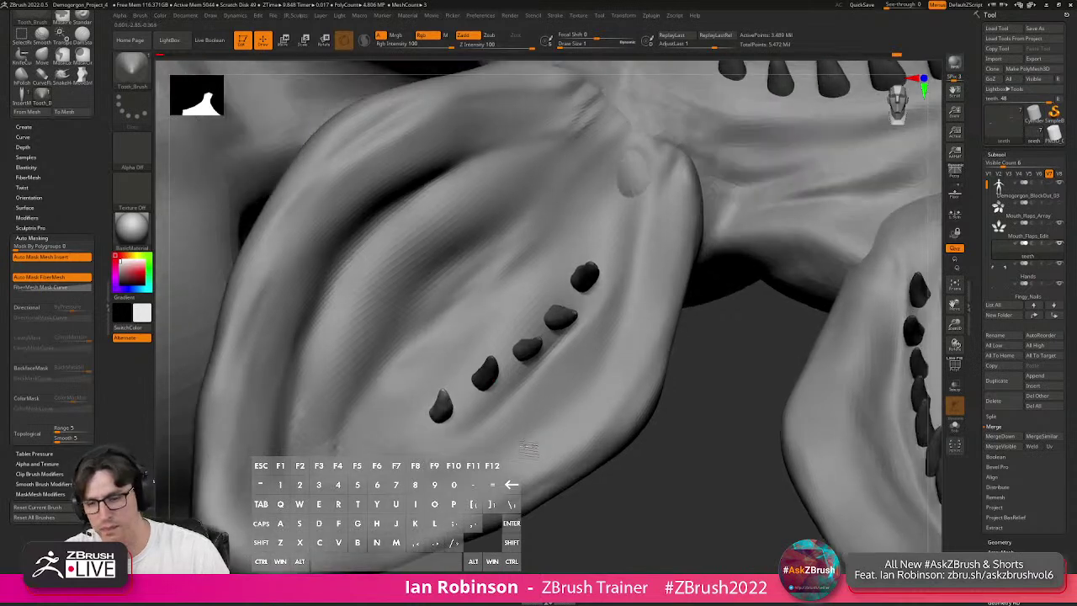
right_click_drag(372, 438, 408, 450)
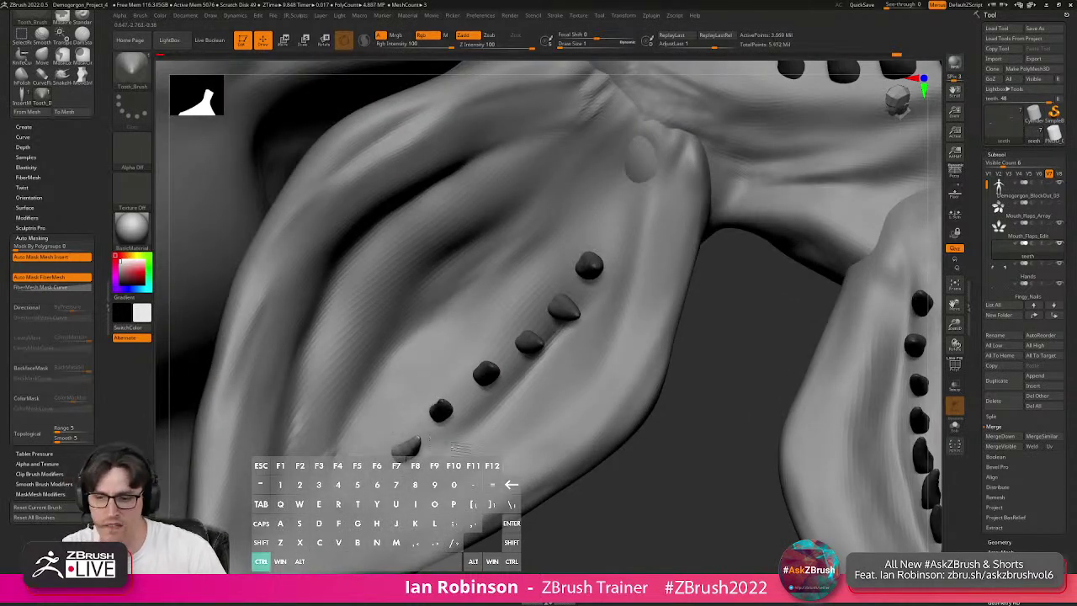
key("ctrl+z")
right_click_drag(447, 446, 593, 539, "alt")
left_click_drag(381, 441, 369, 414)
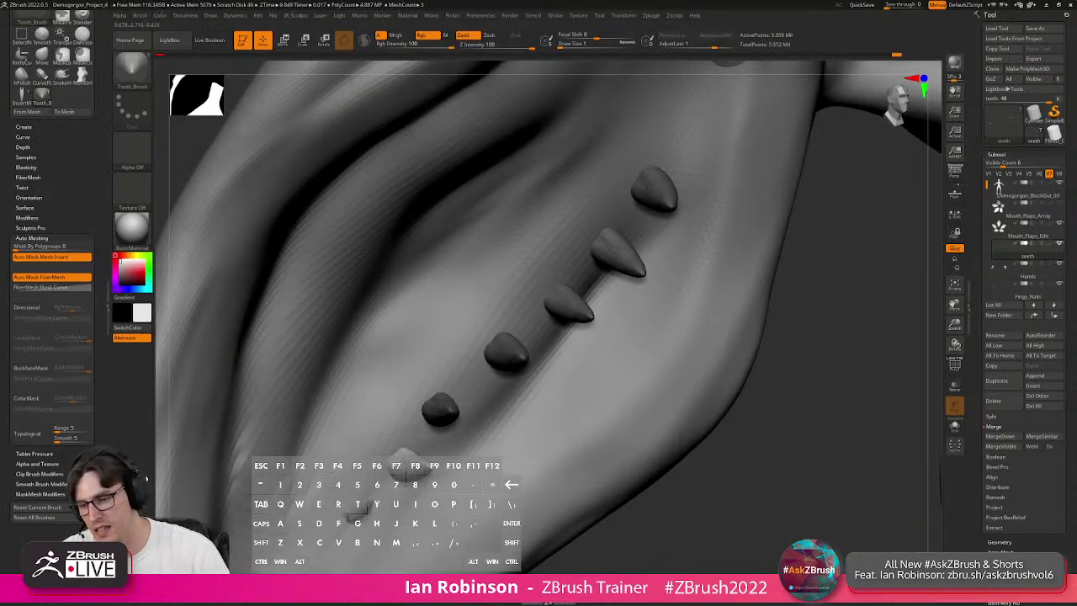
right_click_drag(364, 440, 375, 337, "alt")
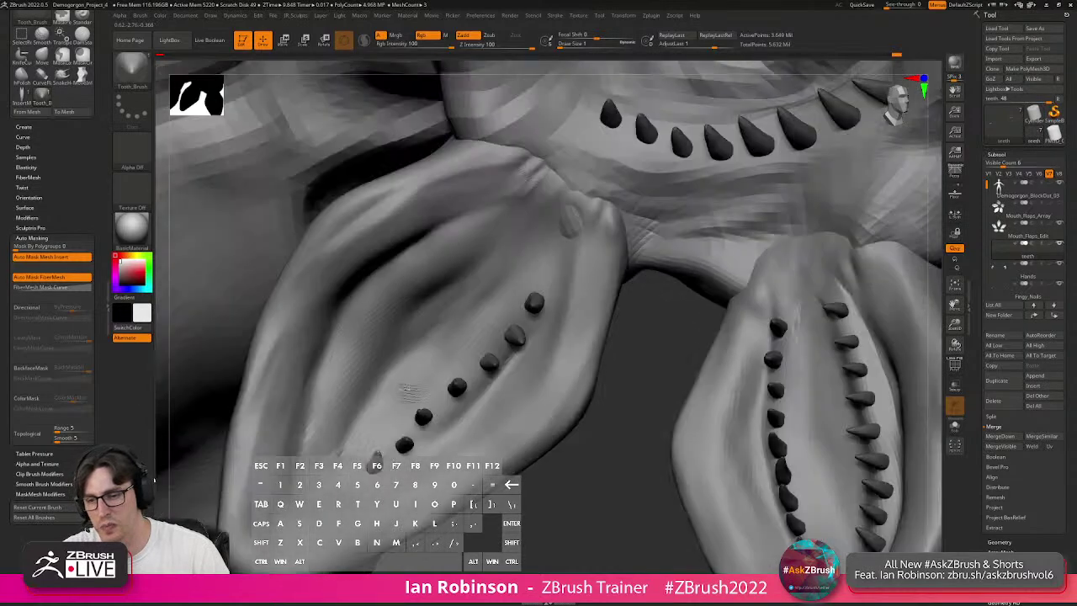
Try a tooth at the base of the lower flap's opposite ridge, then make the mouth flaps subtool active with ClayBuildup.
mouse_move(484, 255)
right_mouse_down("alt")
mouse_move(523, 336)
mouse_move(461, 319)
mouse_move(476, 251)
right_mouse_up("alt")
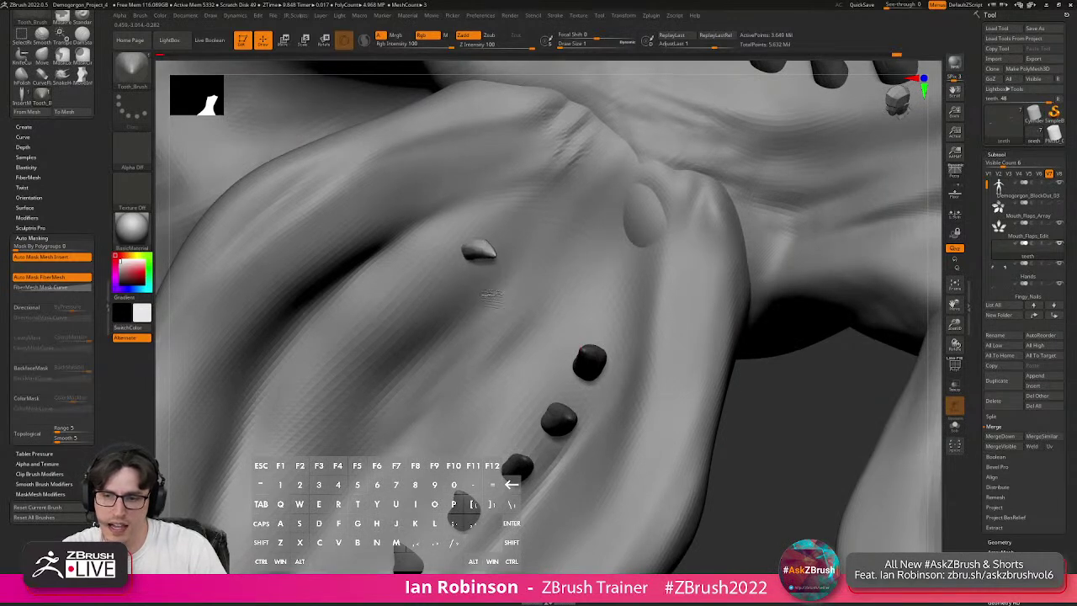
key("s")
mouse_move(465, 271)
right_mouse_down("alt")
mouse_move(454, 291)
mouse_move(440, 284)
right_mouse_up("alt")
key("b")
key("c")
key("b")
left_click(486, 272, "alt")
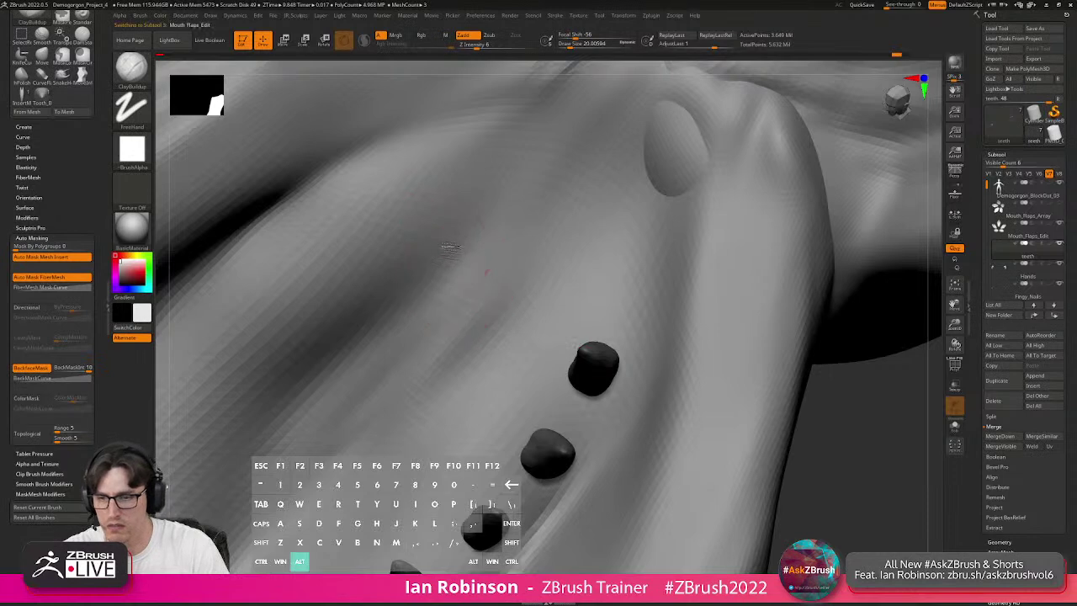
right_click_drag(414, 232, 428, 267, "alt")
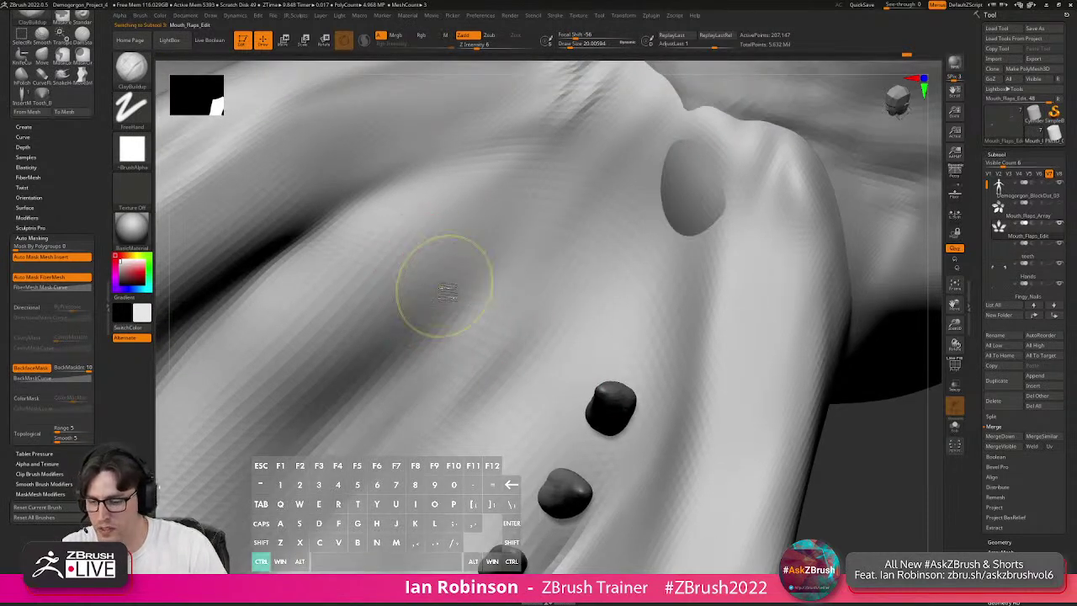
Subdivide the mouth flaps and build up the lower flap's opposite inner ridge near its base with ClayBuildup.
key("d")
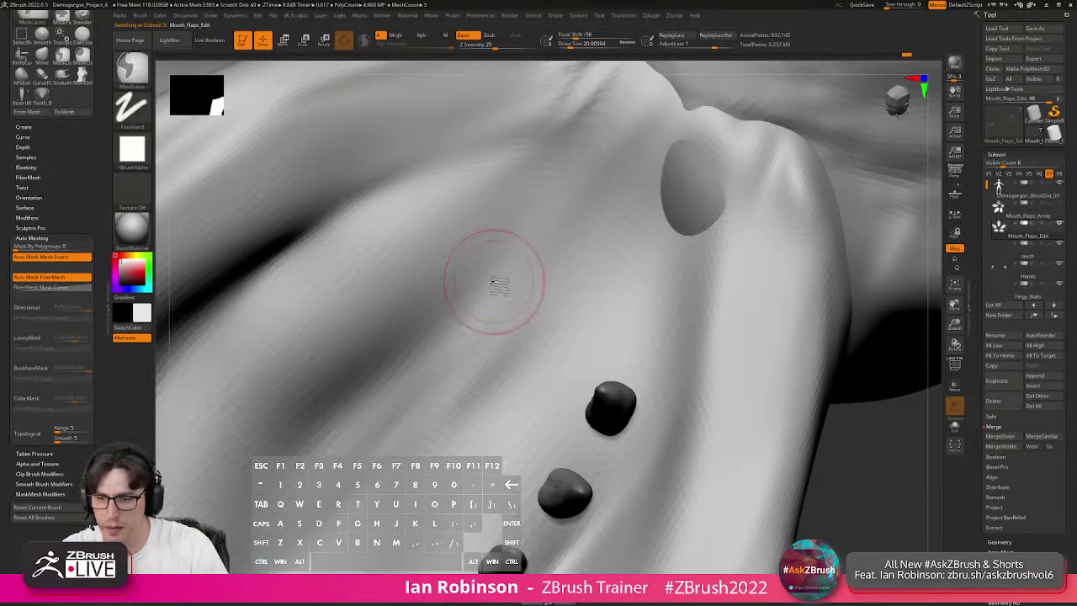
key("shift+f")
key("shift+f")
key("ctrl+d")
key("shift+f")
key("shift+f")
mouse_move(446, 248)
left_mouse_down()
mouse_move(324, 319)
mouse_move(460, 250)
mouse_move(333, 320)
mouse_move(303, 362)
mouse_move(248, 396)
mouse_move(274, 370)
mouse_move(310, 374)
mouse_move(476, 268)
left_mouse_up()
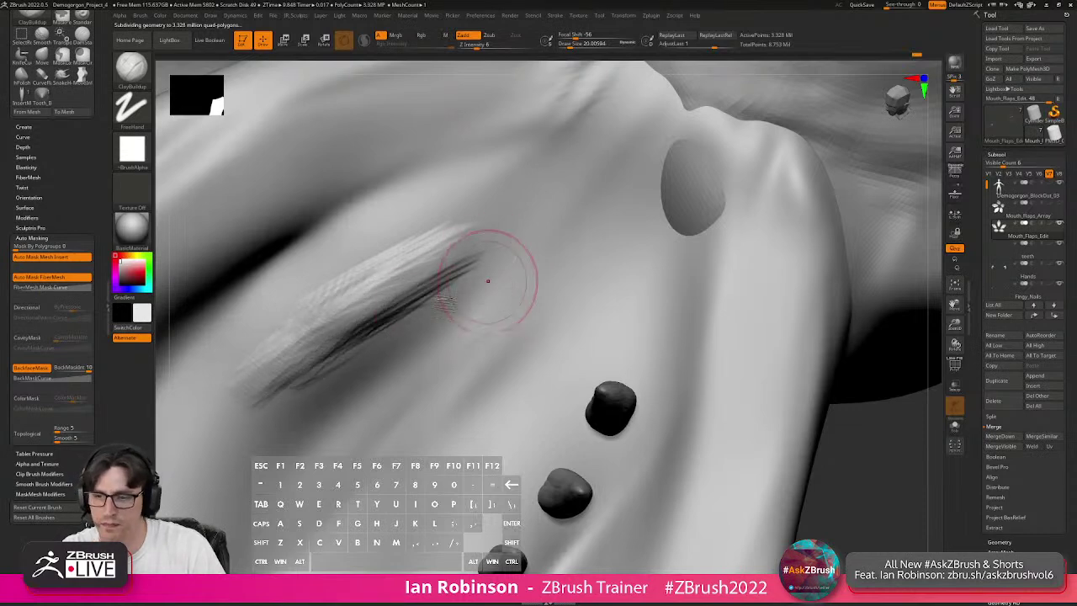
right_click_drag(548, 371, 573, 390)
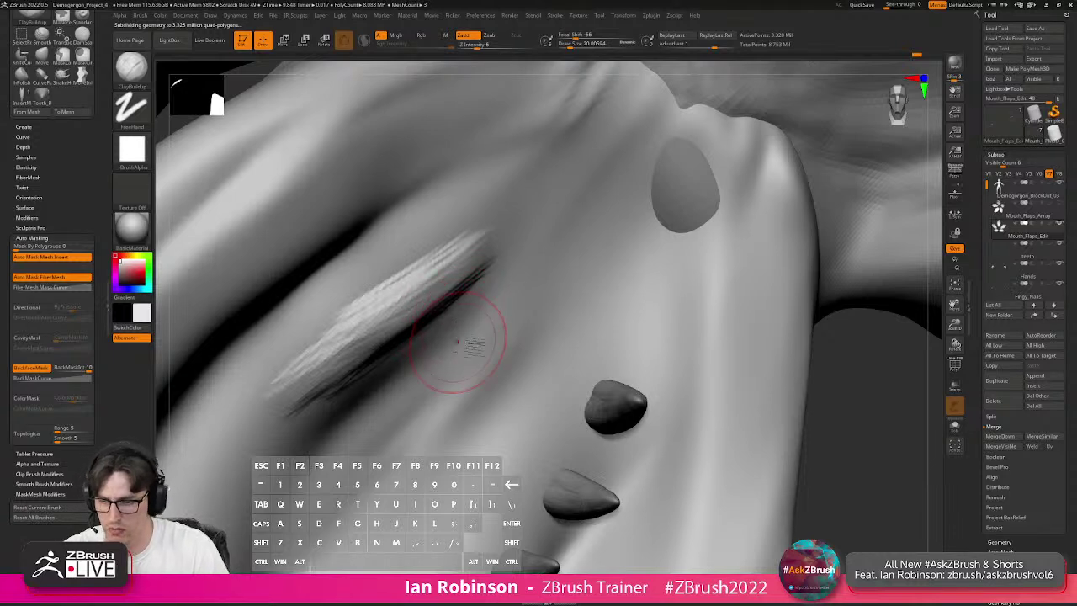
Make the teeth subtool active and insert a mirrored tooth on the lower flap's opposite ridge with Tooth_Brush.
left_click(633, 388, "alt")
right_click_drag(588, 387, 545, 370)
key("b")
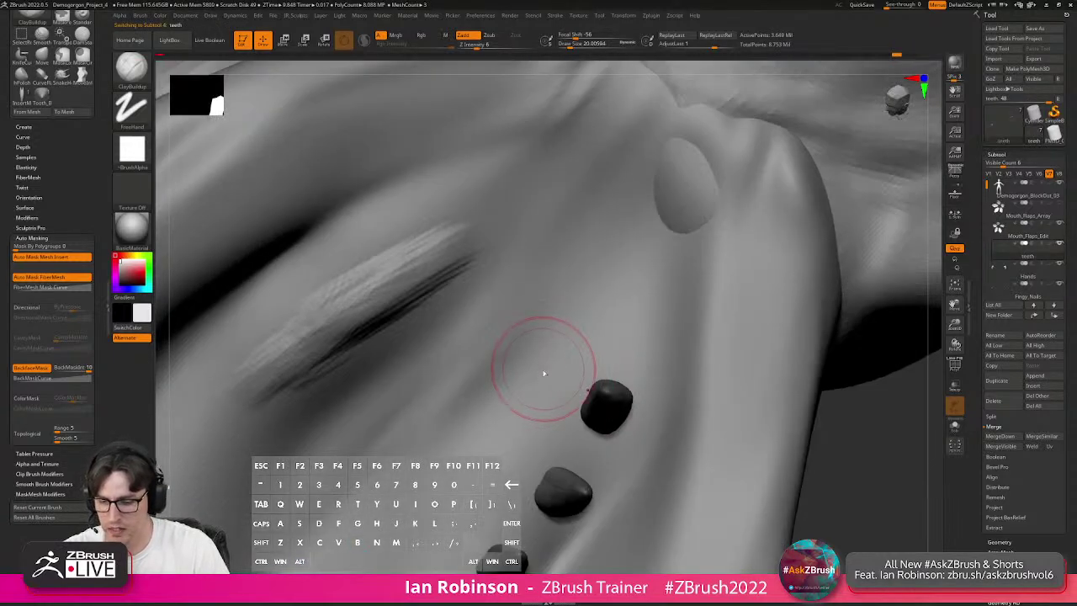
left_click(543, 517)
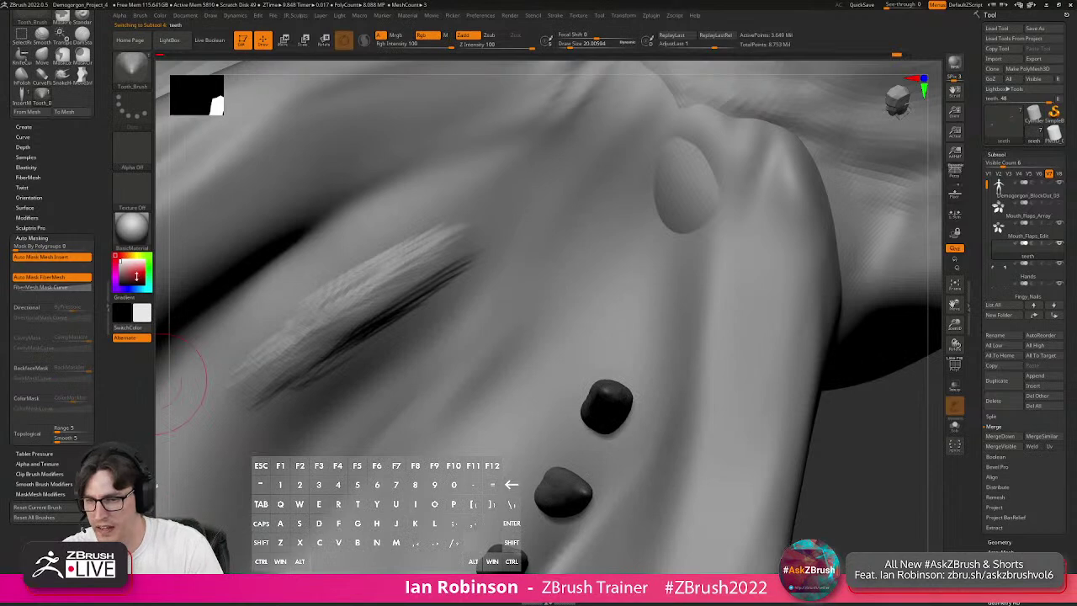
left_click_drag(417, 297, 445, 340)
Make the mouth flaps subtool active and build up gum around the new tooth's base with ClayBuildup at draw size about 9.4.
right_click_drag(482, 379, 404, 313)
left_click(346, 289, "alt")
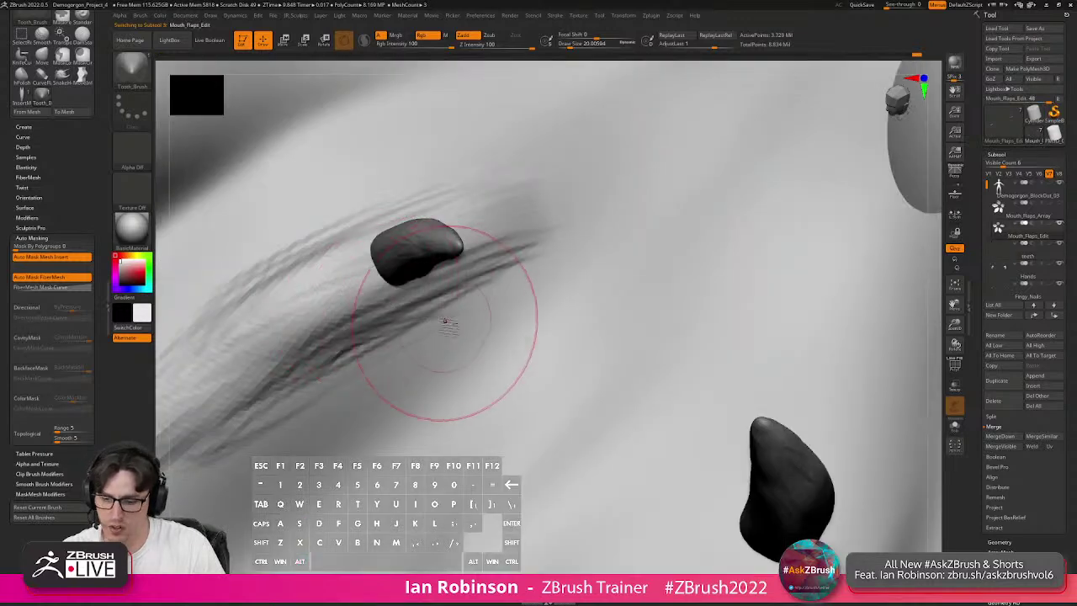
key("b")
key("c")
key("b")
key("s")
left_click_drag(451, 330, 436, 321)
right_click_drag(431, 316, 408, 335)
mouse_move(368, 284)
left_mouse_down()
mouse_move(381, 280)
mouse_move(369, 263)
mouse_move(370, 273)
mouse_move(393, 237)
mouse_move(441, 232)
mouse_move(454, 202)
left_mouse_up()
right_click_drag(443, 199, 367, 229)
mouse_move(355, 242)
left_mouse_down()
mouse_move(438, 237)
mouse_move(432, 250)
mouse_move(377, 243)
mouse_move(434, 241)
left_mouse_up()
right_click_drag(449, 229, 455, 271)
mouse_move(463, 231)
left_mouse_down()
mouse_move(454, 278)
mouse_move(427, 305)
mouse_move(362, 310)
left_mouse_up()
right_click_drag(362, 312, 371, 353)
mouse_move(370, 353)
left_mouse_down()
mouse_move(395, 316)
mouse_move(408, 324)
left_mouse_up()
mouse_move(412, 320)
right_mouse_down()
mouse_move(458, 357)
mouse_move(462, 333)
right_mouse_up()
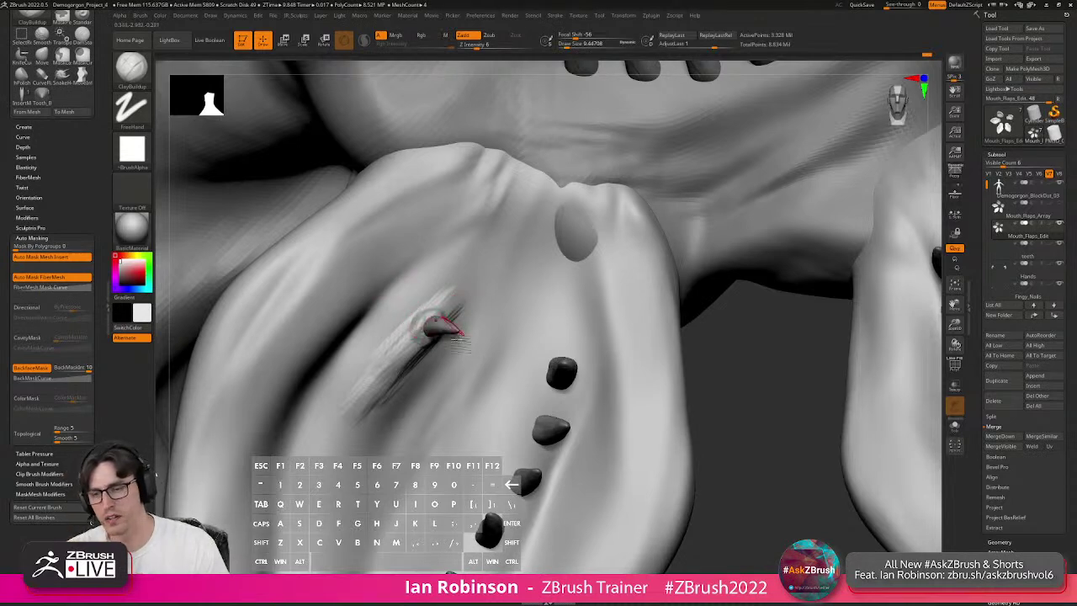
Undo the mouth flaps' ClayBuildup strokes and subdivision, and make the teeth subtool active.
key("ctrl+z")
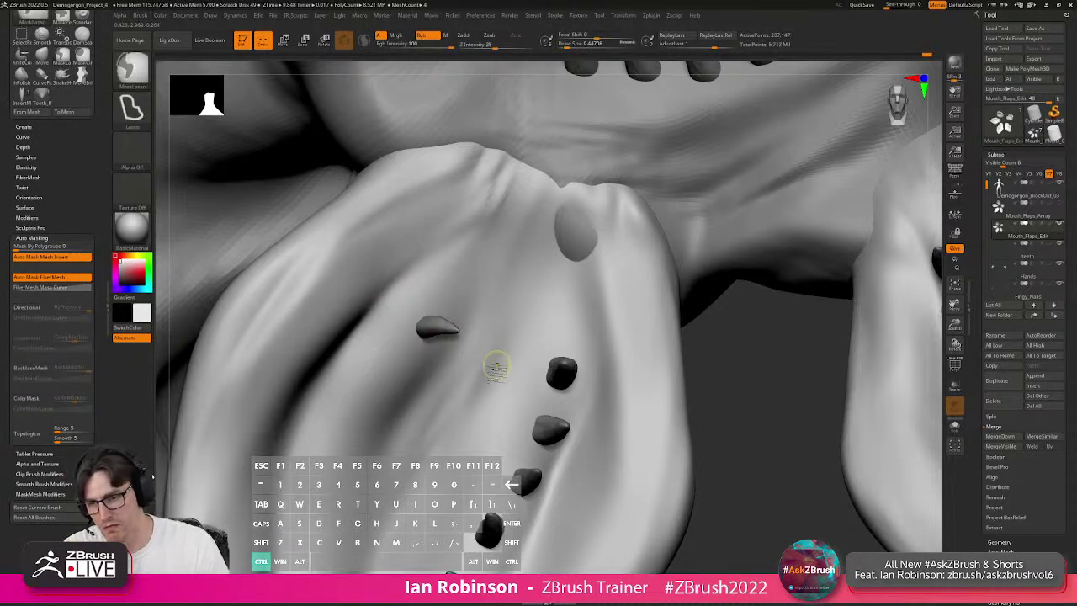
left_click(436, 331, "alt")
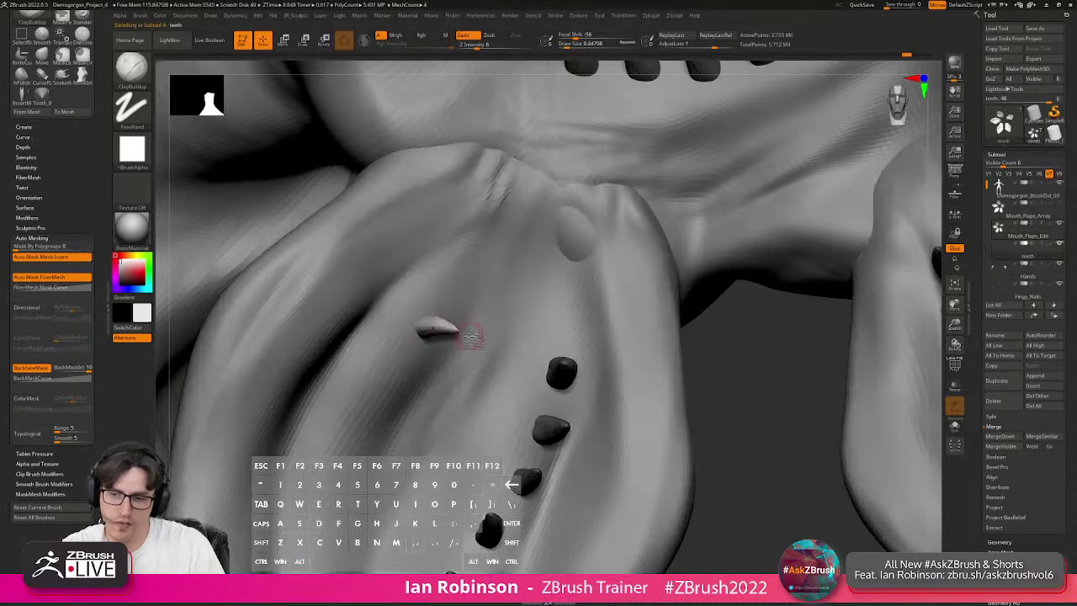
Undo the lone mirrored tooth on the lower flap's opposite inner ridge.
key("ctrl+z")
mouse_move(463, 351)
right_mouse_down("alt")
mouse_move(461, 319)
mouse_move(481, 356)
mouse_move(472, 337)
right_mouse_up("alt")
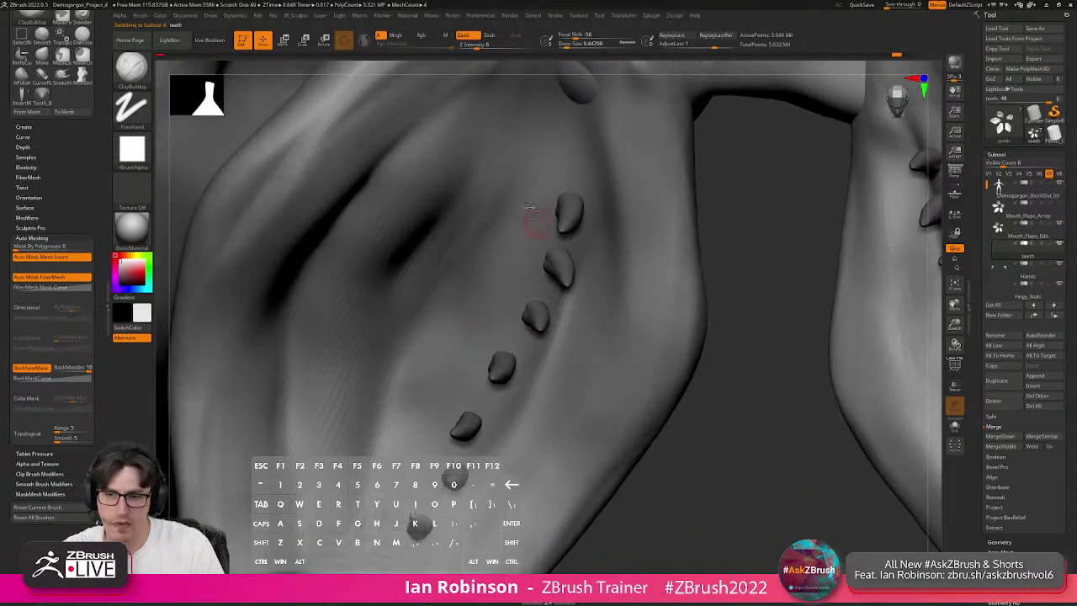
right_click_drag(555, 232, 524, 188, "alt")
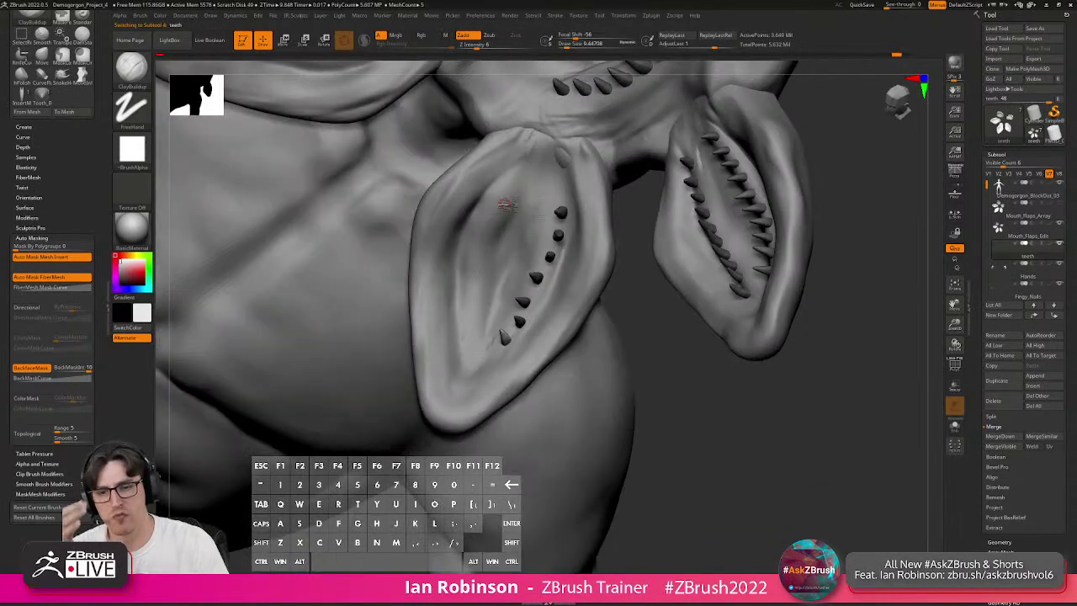
Insert the first three teeth down the lower flap's bare inner ridge with Tooth_Brush at draw size about 11.7.
right_click_drag(541, 235, 530, 298, "alt")
key("b")
left_click(846, 310)
mouse_move(485, 266)
right_mouse_down("alt")
mouse_move(495, 247)
mouse_move(496, 257)
right_mouse_up("alt")
key("s")
left_click_drag(495, 257, 516, 293)
mouse_move(624, 277)
right_mouse_down()
mouse_move(661, 274)
mouse_move(629, 268)
right_mouse_up()
mouse_move(577, 255)
left_mouse_down()
mouse_move(630, 264)
mouse_move(600, 284)
mouse_move(527, 300)
left_mouse_up()
right_click_drag(555, 321, 542, 273)
right_click_drag(478, 278, 459, 240)
left_click_drag(473, 251, 495, 265)
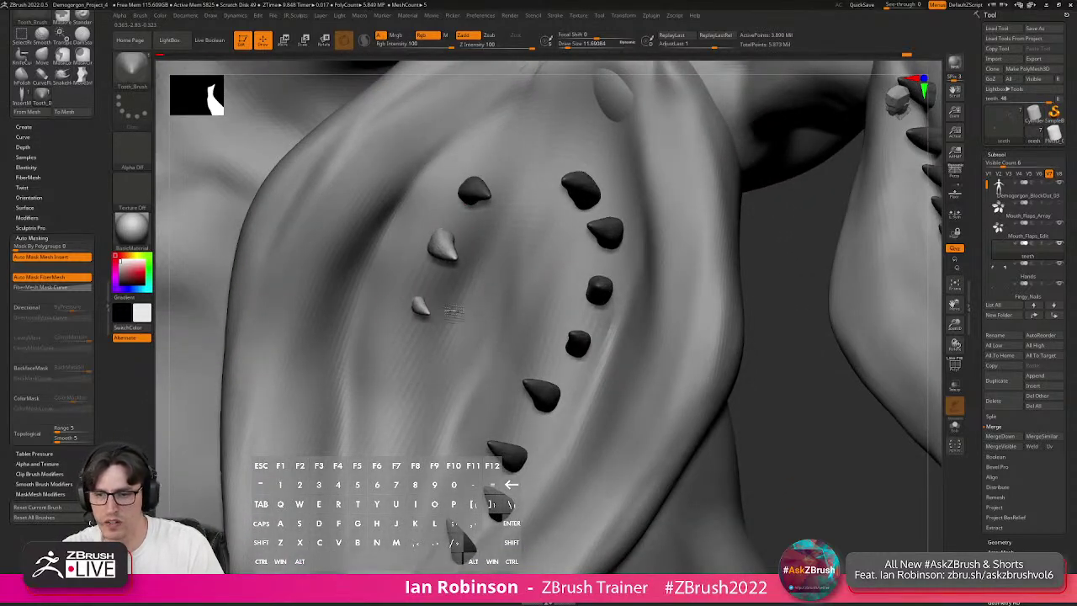
Continue the new row of teeth down the ridge toward the lower flap's tip, angling each tooth inward.
left_click_drag(452, 313, 469, 312)
right_click_drag(468, 312, 413, 320)
mouse_move(413, 320)
left_mouse_down()
mouse_move(454, 328)
mouse_move(446, 353)
left_mouse_up()
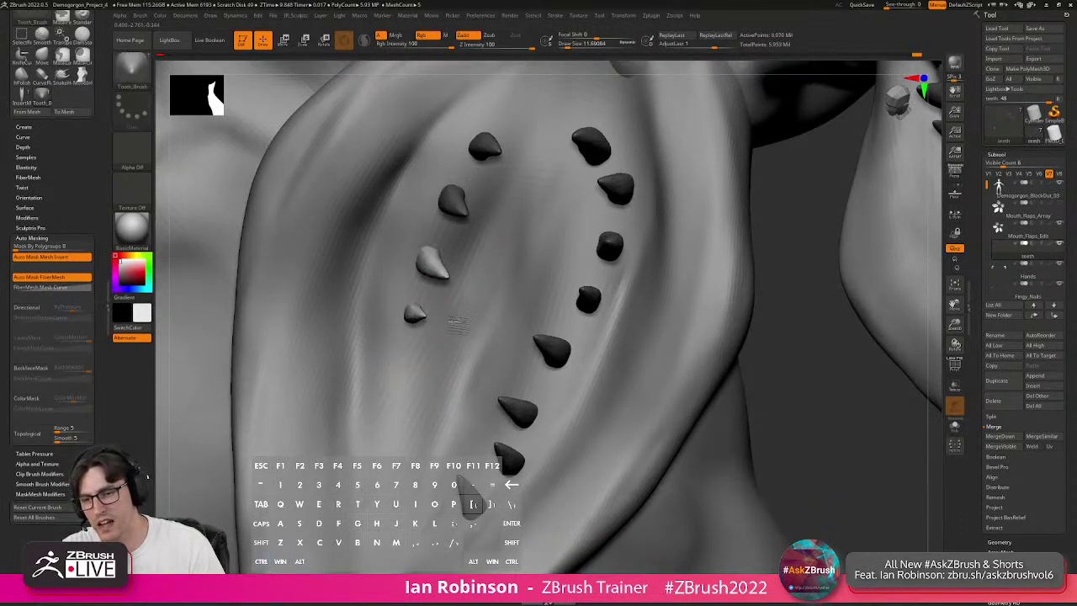
right_click_drag(455, 323, 425, 350)
left_click_drag(414, 362, 462, 360)
left_click_drag(421, 409, 473, 421)
left_click_drag(425, 455, 442, 444)
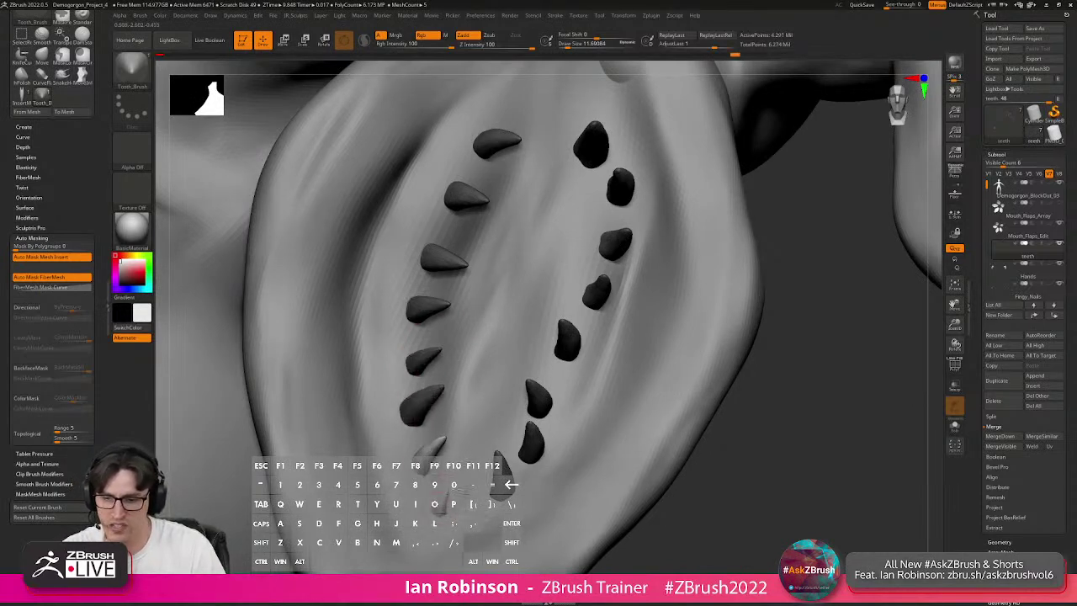
Reposition individual teeth in the lower flap's original row with the topological Move brush at draw size 1.
right_click_drag(495, 453, 568, 336)
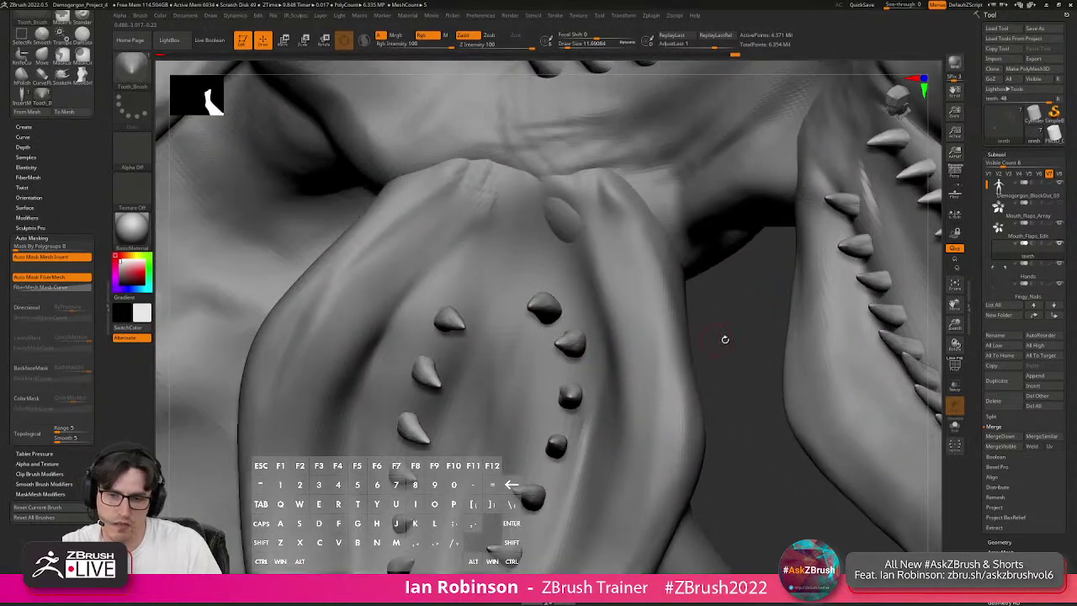
right_click_drag(733, 332, 728, 325)
key("b")
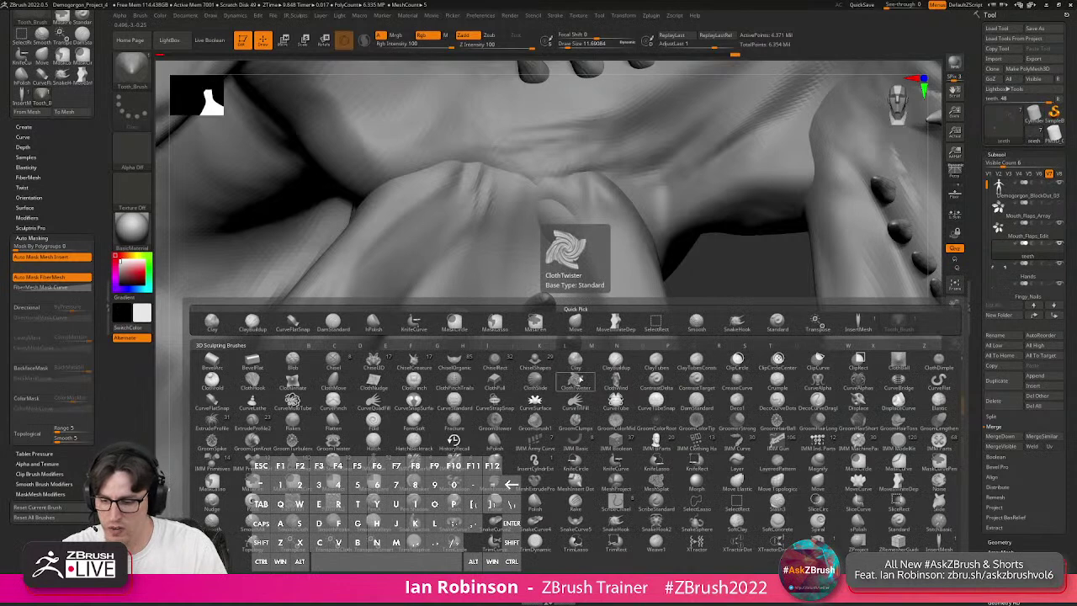
key("m")
key("v")
key("s")
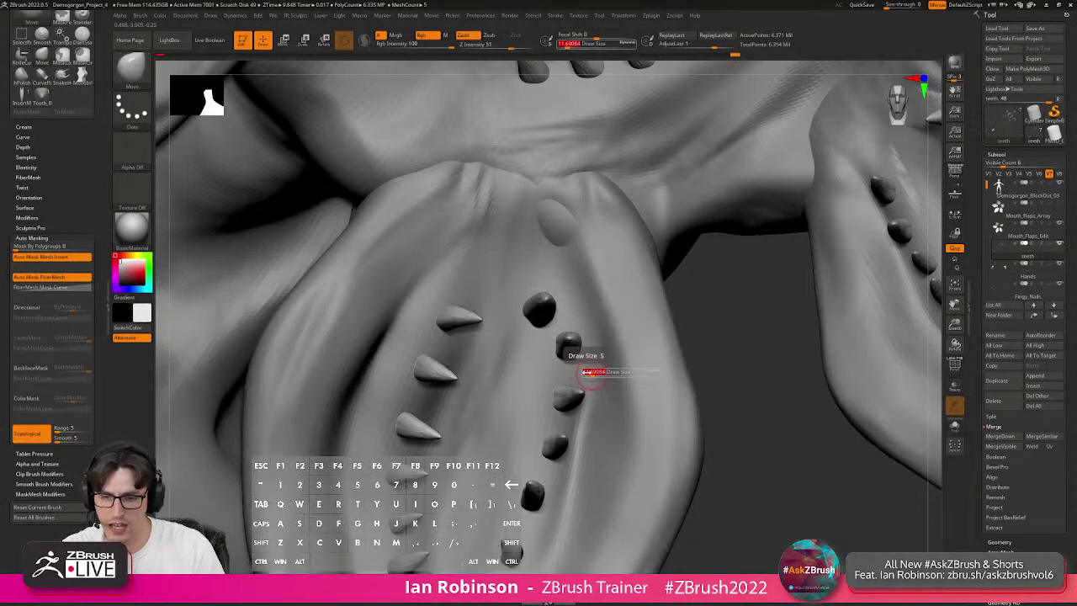
left_click_drag(590, 373, 561, 355)
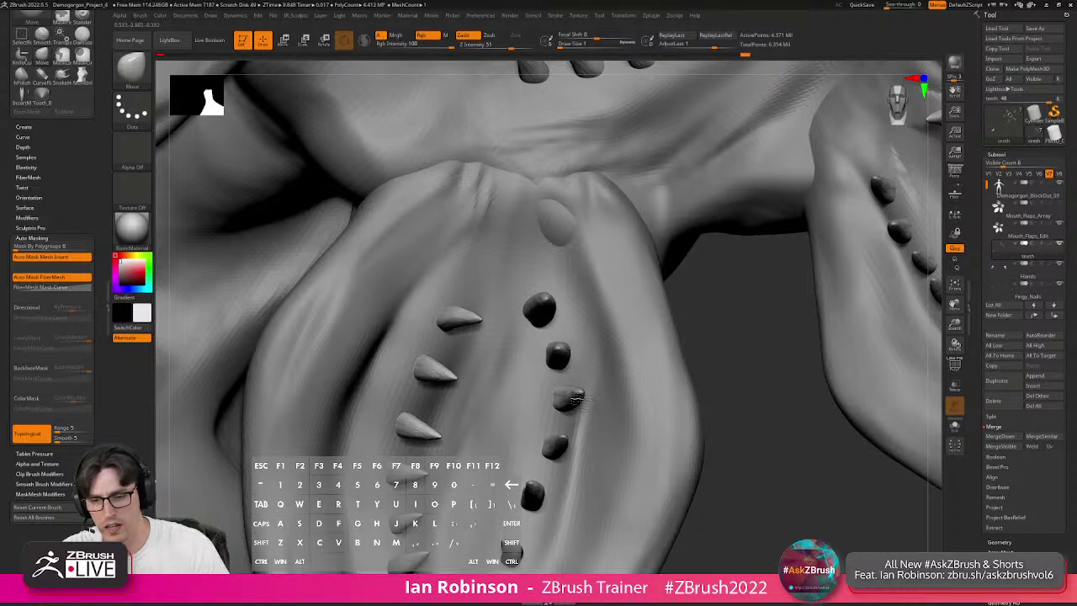
left_click_drag(722, 340, 565, 454)
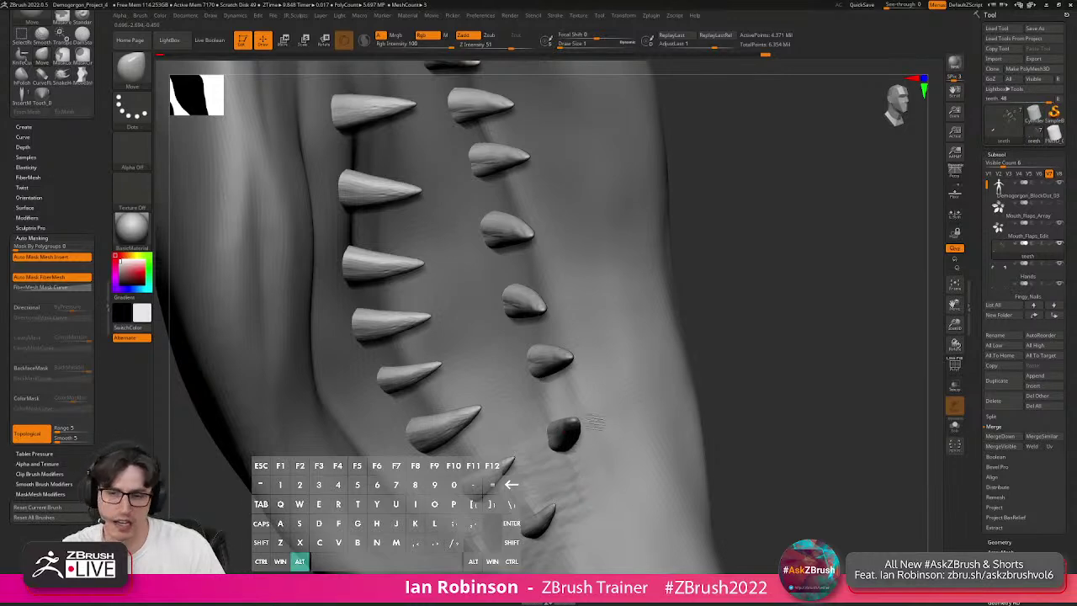
Assign a separate polygroup to each tooth of the teeth subtool with Auto Groups.
left_click_drag(601, 421, 716, 337, "alt")
left_click_drag(717, 375, 654, 402, "alt")
right_click_drag(534, 346, 585, 324, "alt")
mouse_move(585, 324)
right_mouse_down()
mouse_move(543, 329)
mouse_move(569, 293)
mouse_move(600, 328)
right_mouse_up()
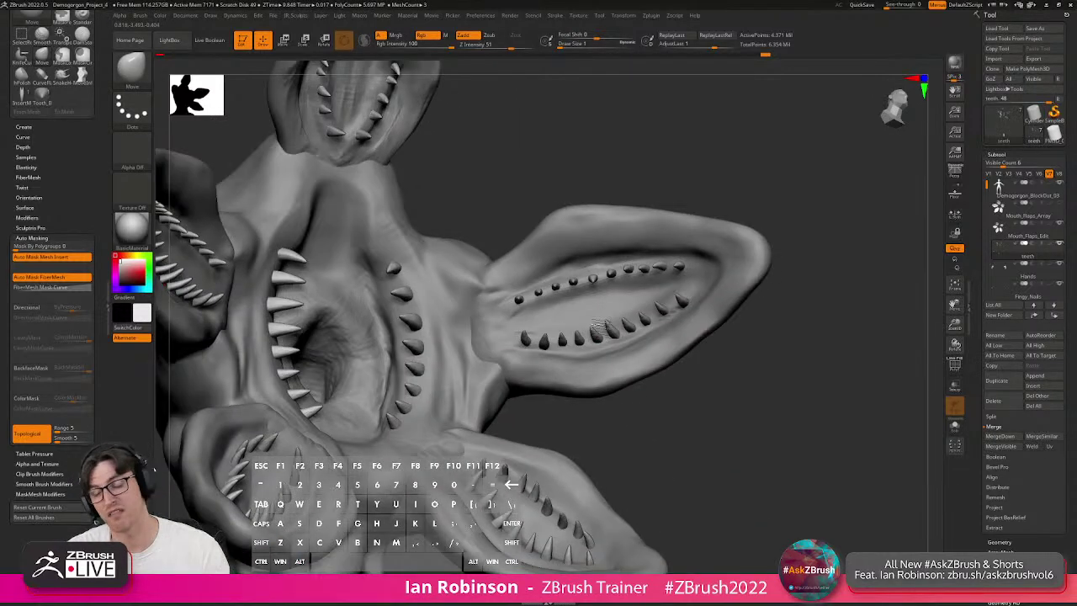
mouse_move(421, 319)
right_mouse_down()
mouse_move(438, 337)
mouse_move(554, 255)
right_mouse_up()
right_click_drag(491, 239, 559, 229, "alt")
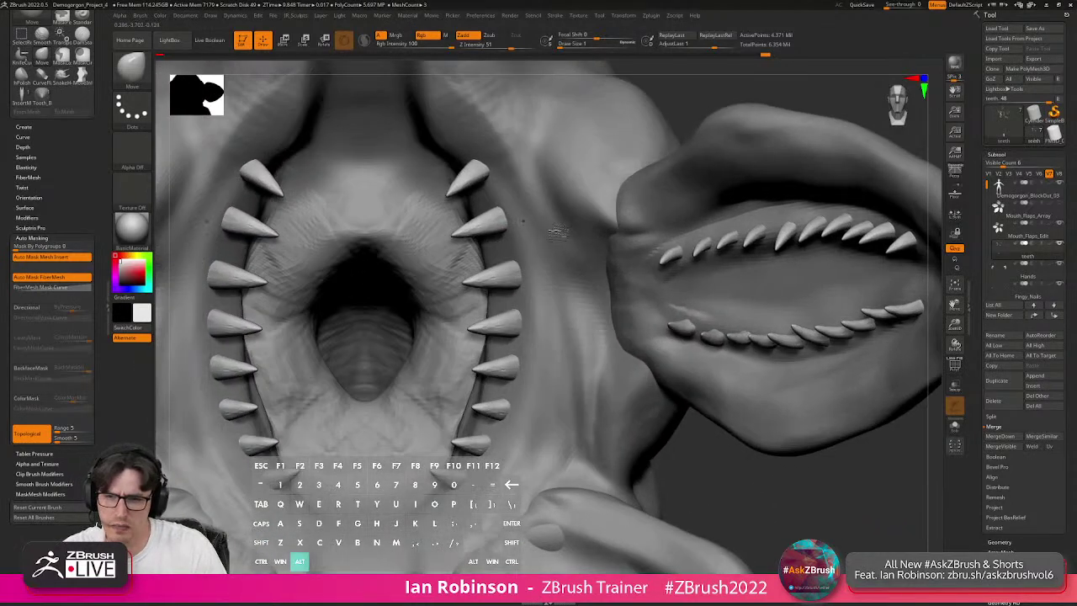
left_click_drag(504, 272, 515, 271, "shift")
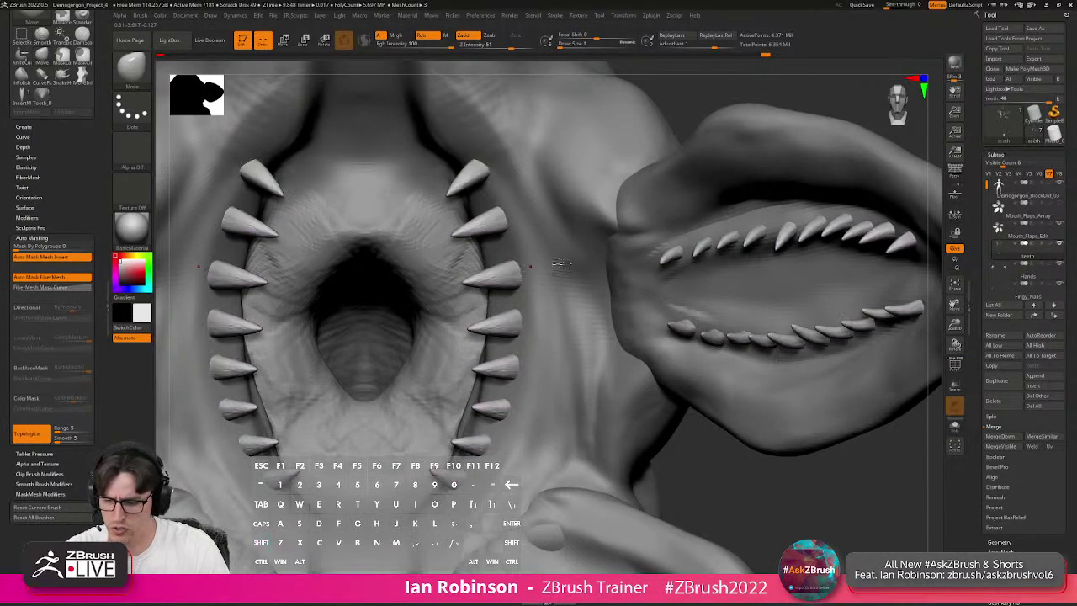
key("grave")
left_click(549, 243)
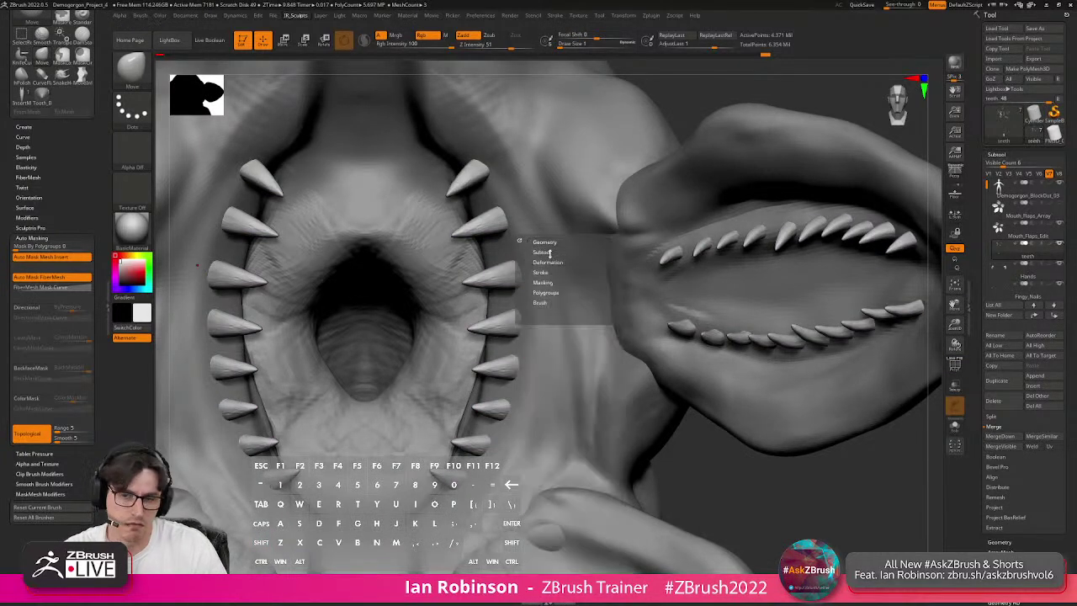
left_click(546, 293)
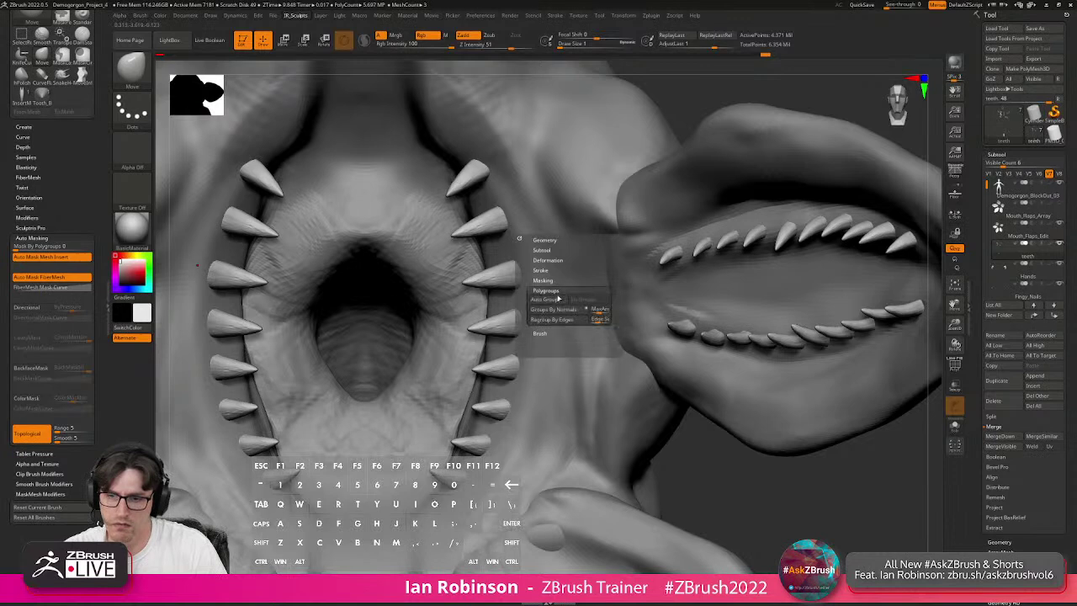
left_click(556, 303)
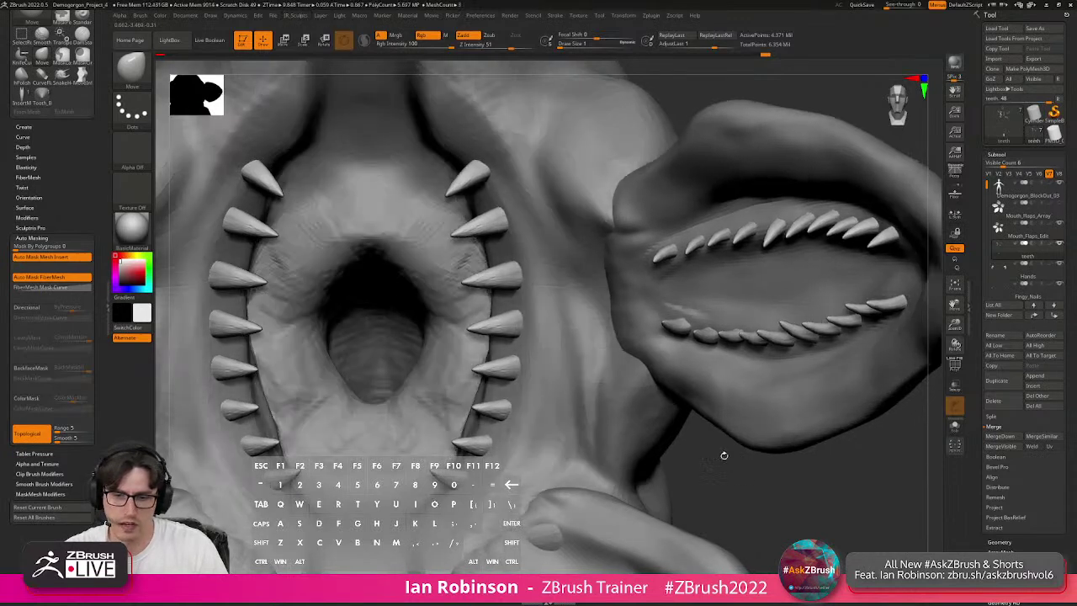
Run Mirror And Weld on the teeth subtool and check the polyframe display from the front.
key("grave")
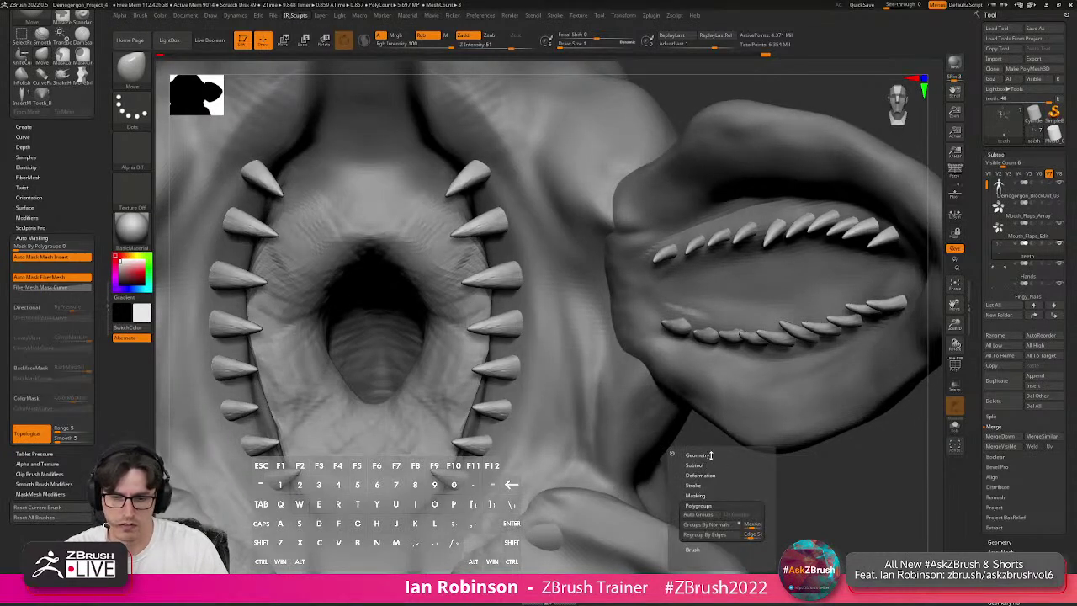
left_click(711, 454)
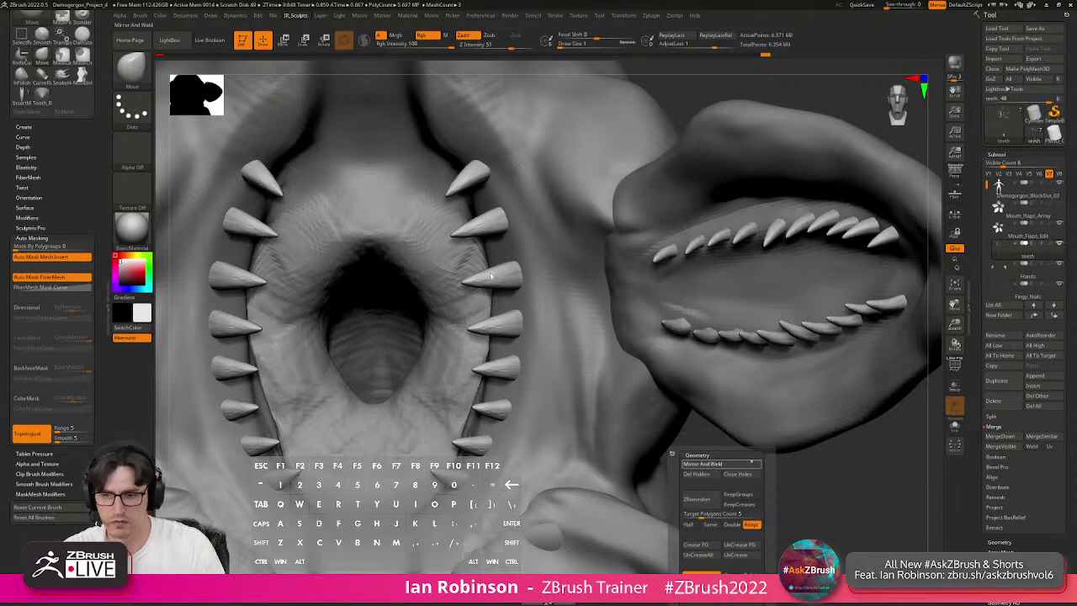
key("shift+f")
key("shift+f")
key("f")
key("shift+f")
mouse_move(568, 315)
right_mouse_down()
mouse_move(559, 307)
mouse_move(538, 357)
right_mouse_up()
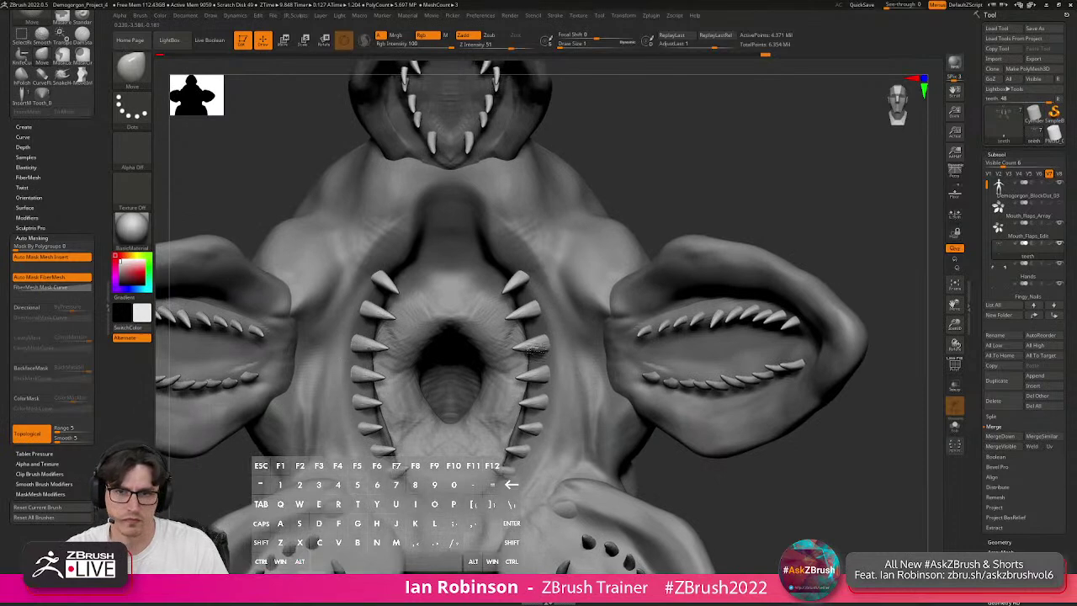
key("shift+f")
key("shift+f")
key("shift+f")
key("shift+f")
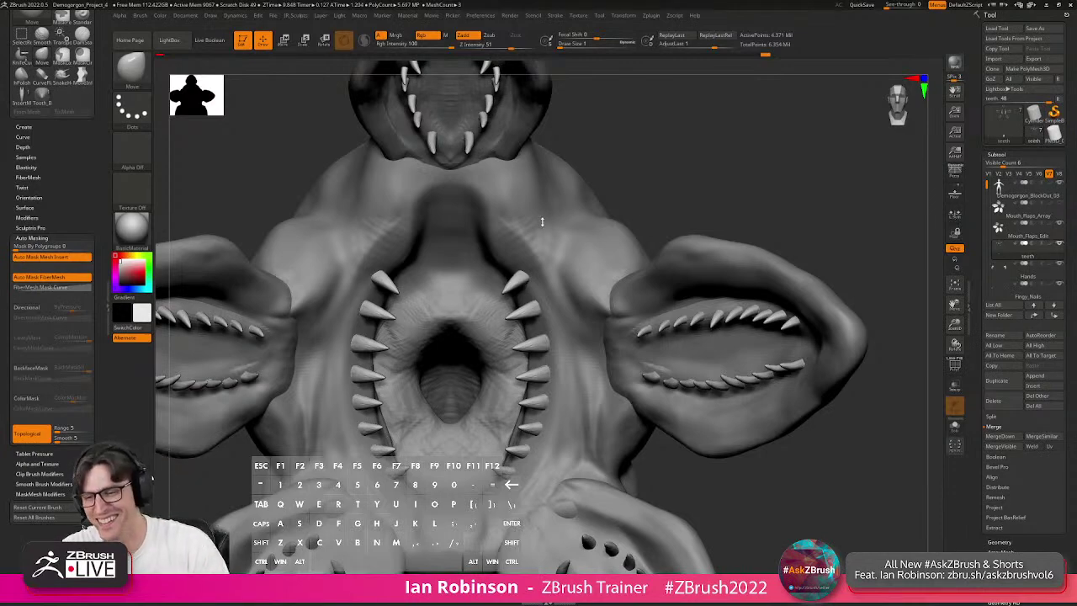
Compare the polyframe display of the body subtool with that of the teeth subtool, ending on the teeth.
left_click_drag(663, 179, 623, 278)
right_click_drag(508, 312, 568, 311)
left_click(572, 307, "alt")
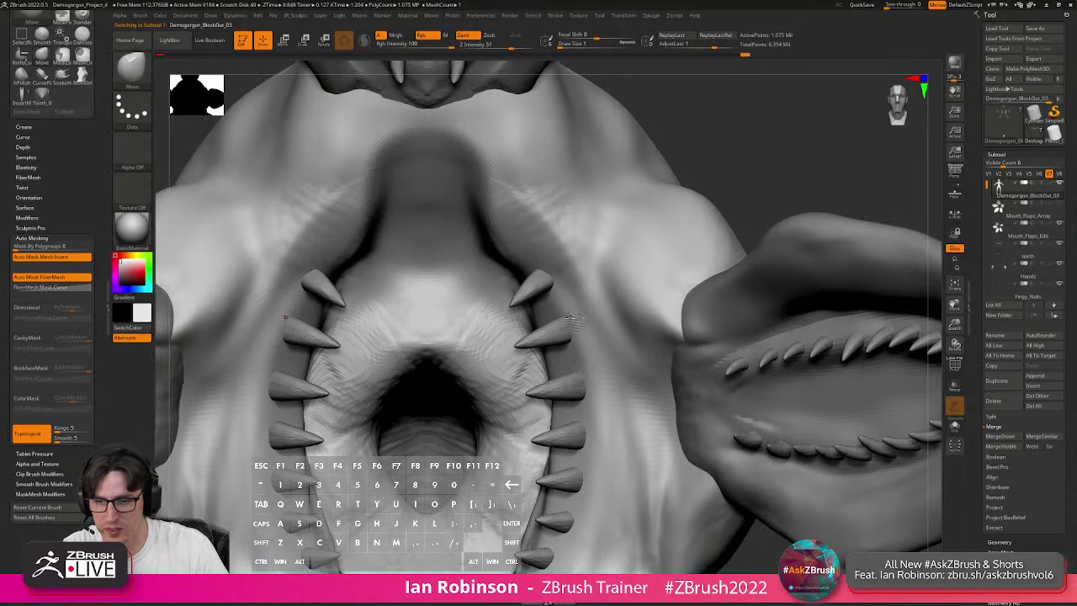
left_click(555, 330, "alt")
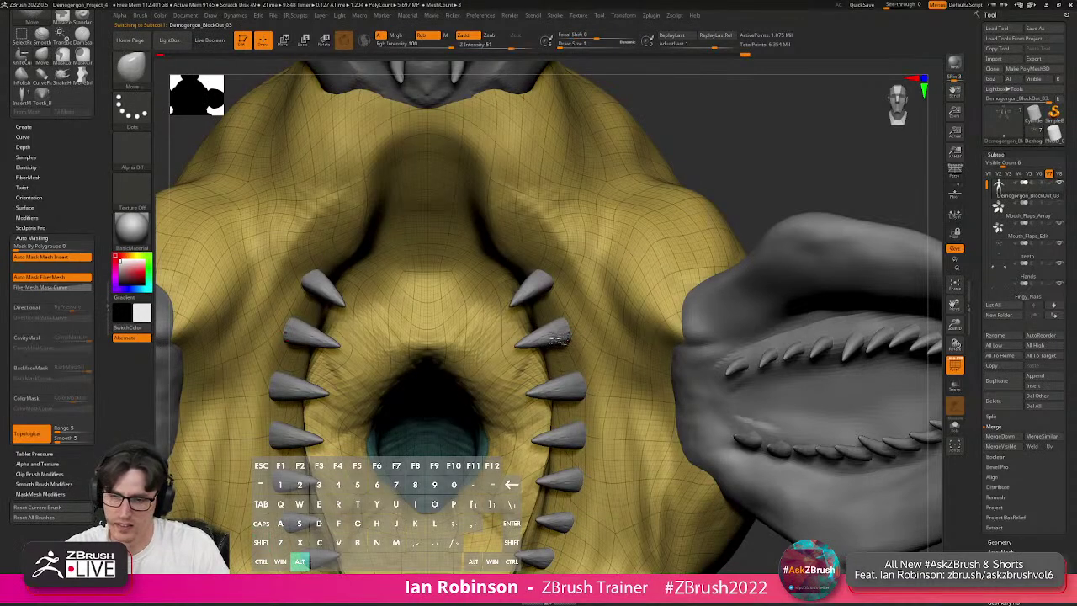
left_click(558, 339, "alt")
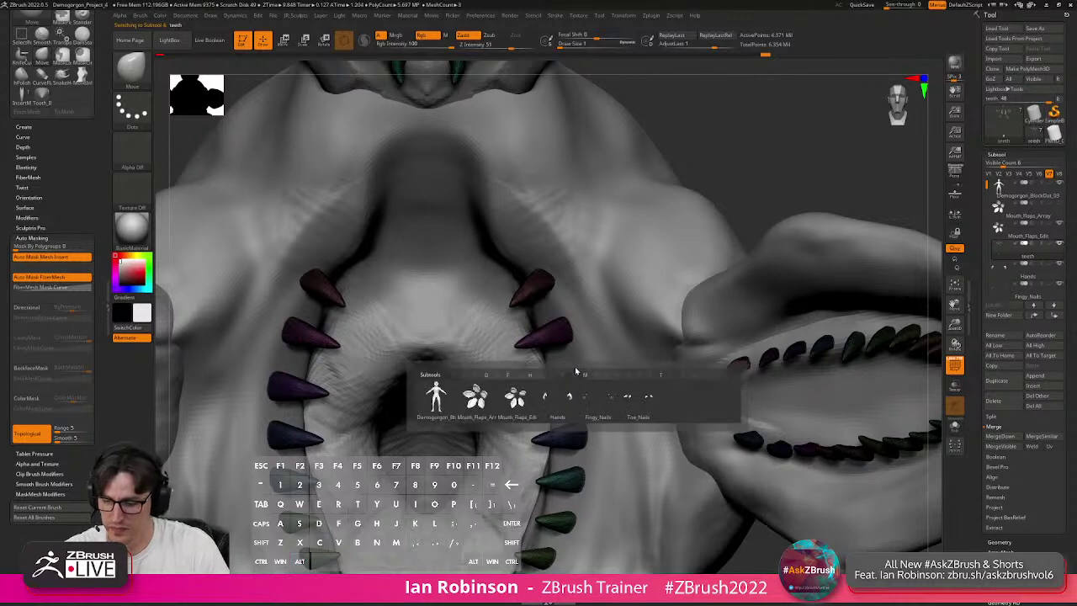
Try to insert an extra tooth beside the central mouth with the tooth brush, and undo it.
key("b")
left_click(929, 322)
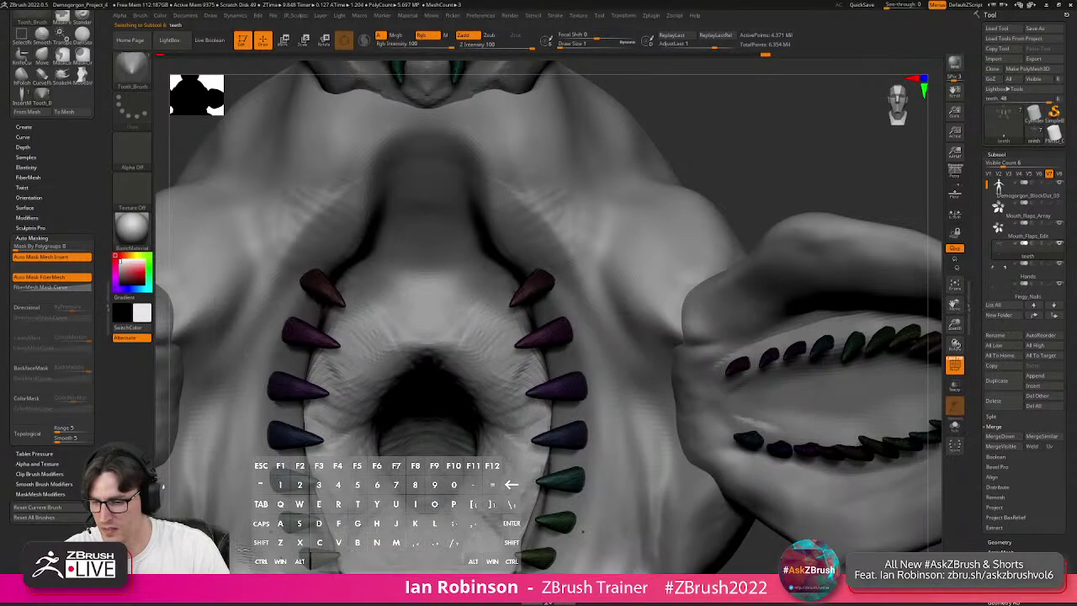
left_click_drag(586, 349, 549, 360)
key("ctrl+z")
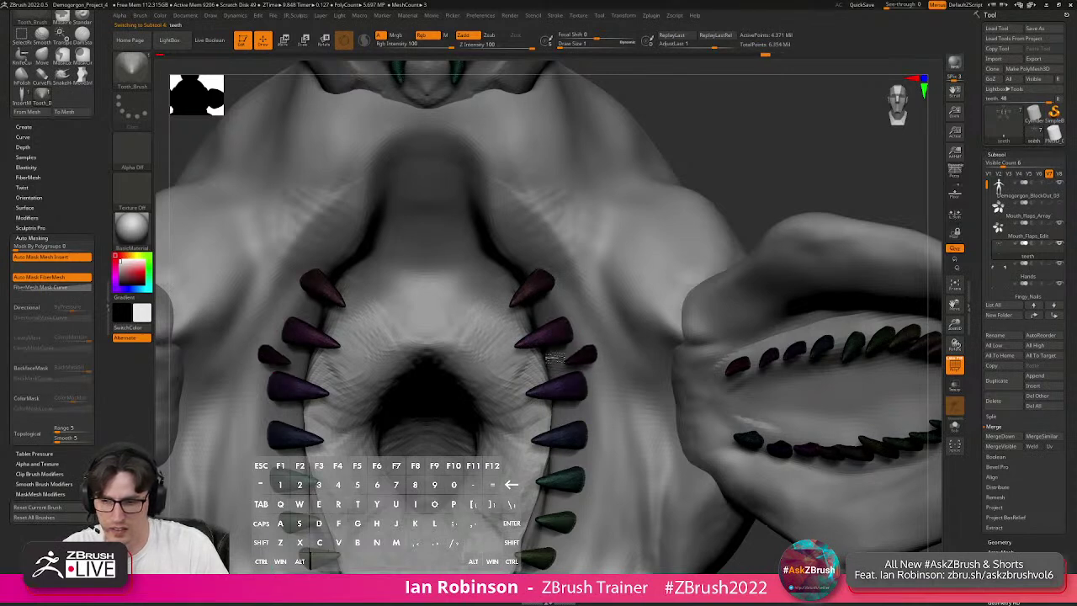
key("ctrl+z")
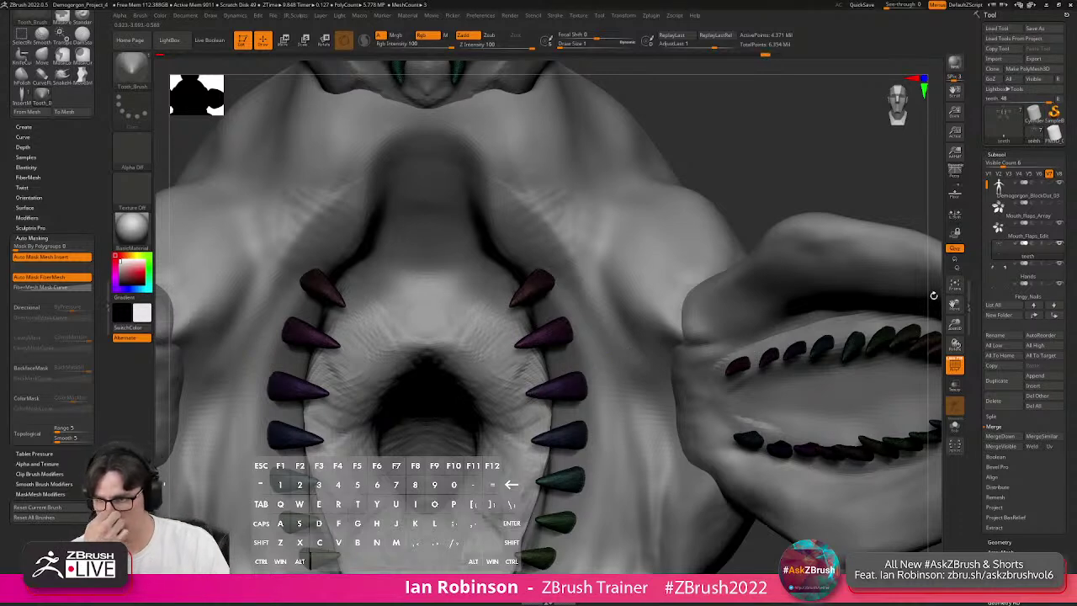
Frame the whole head and isolate the teeth subtool with Solo mode.
key("f")
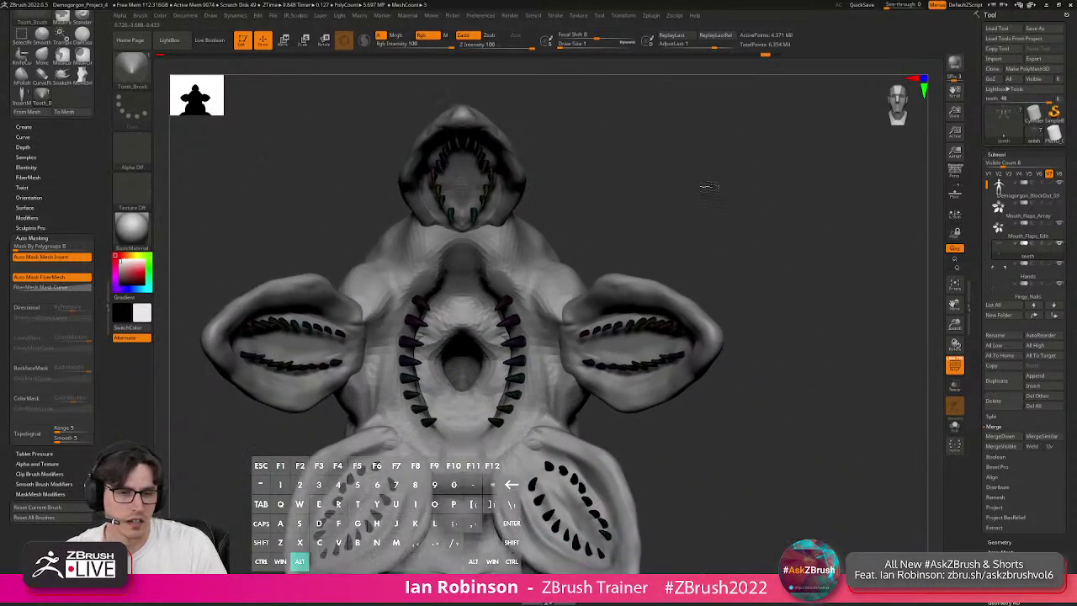
left_click_drag(987, 186, 987, 197)
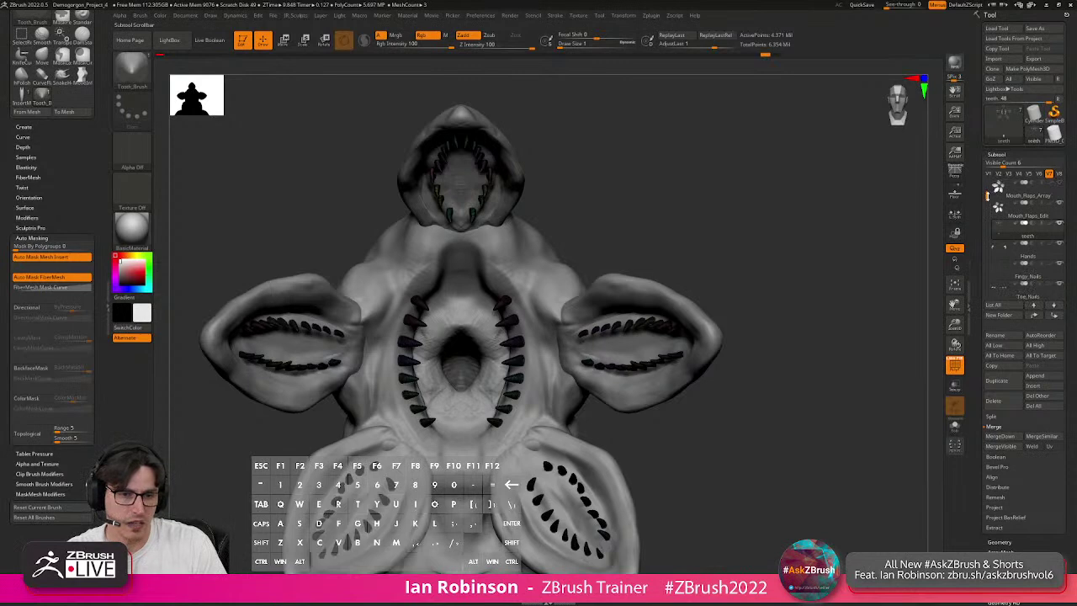
left_click(954, 426)
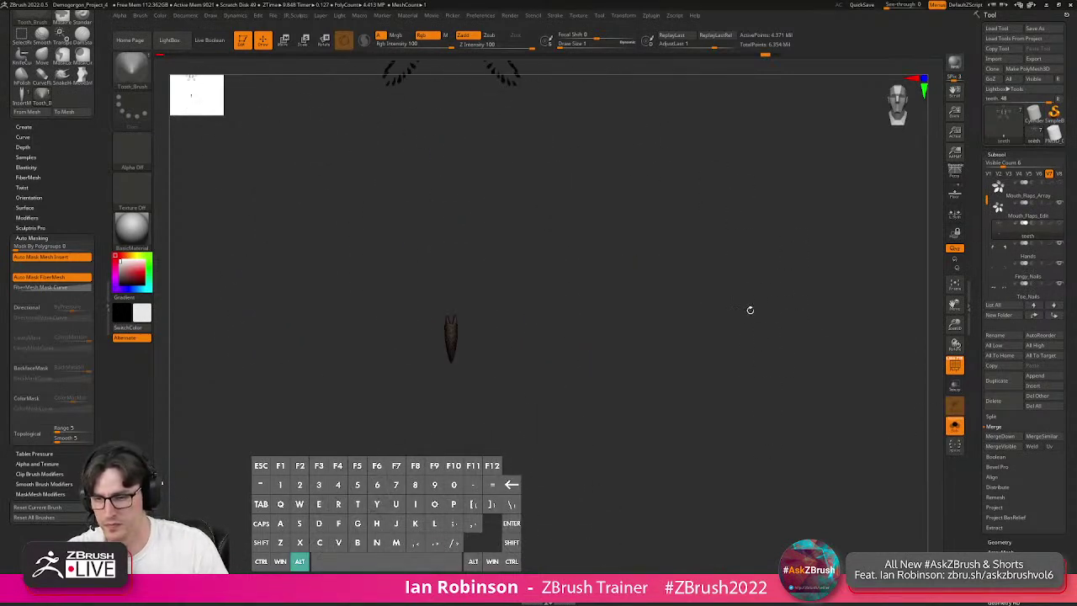
Hide the stray tooth below the mouth teeth and separate it into its own subtool with Split Hidden.
left_click_drag(507, 272, 439, 466, "ctrl+shift")
left_click_drag(573, 314, 593, 413, "alt")
left_click_drag(656, 375, 654, 455, "alt")
key("space")
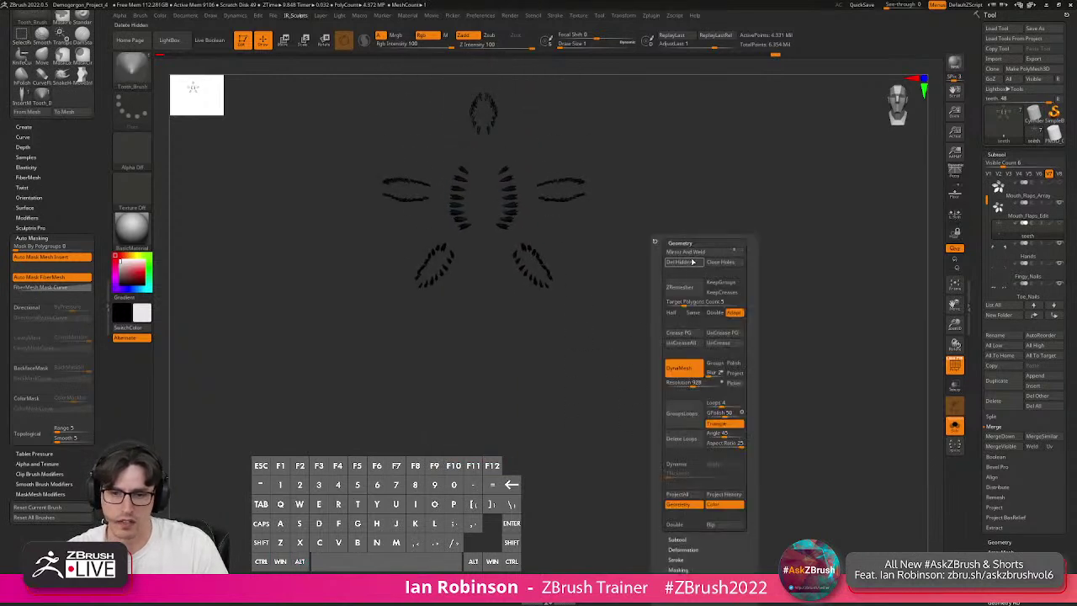
left_click(687, 242)
left_click(688, 252)
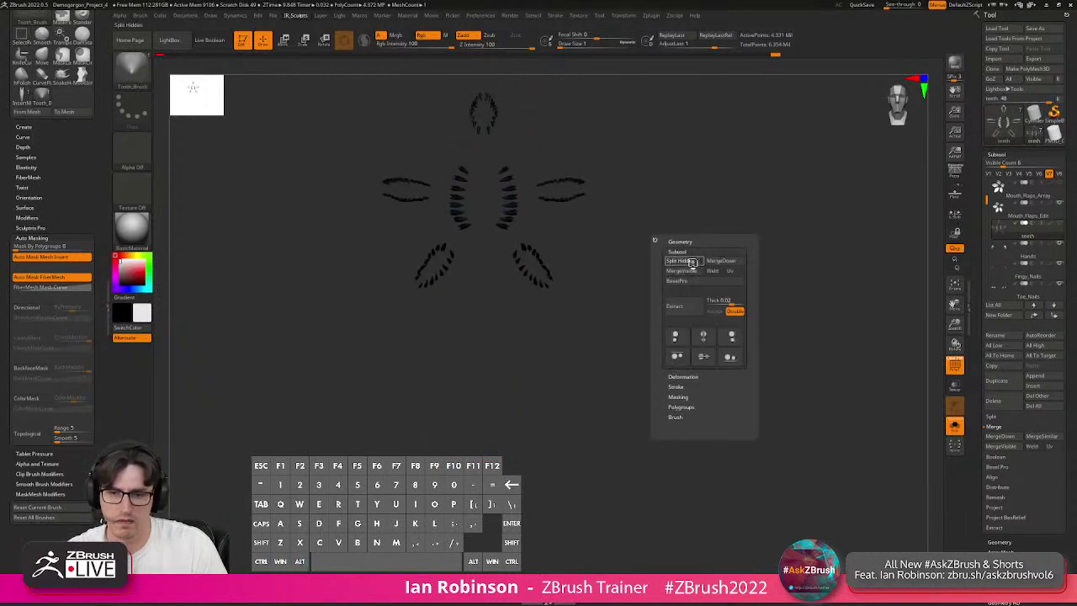
left_click(693, 260)
Check the remaining teeth without polyframes and save the project over Demogorgon_Project_4.ZPR.
left_click_drag(662, 197, 806, 272, "alt")
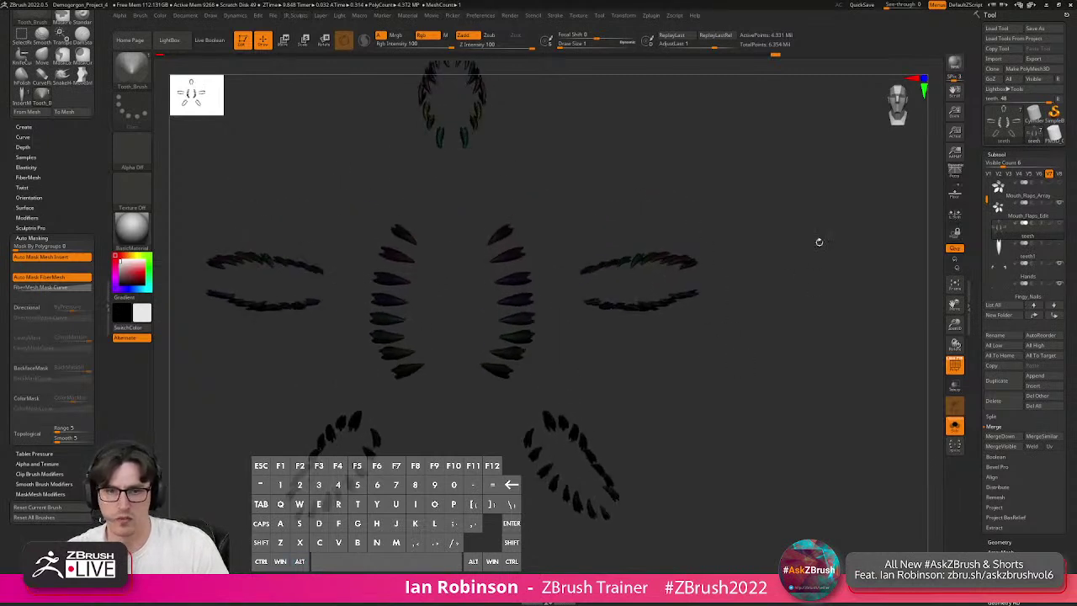
key("shift+f")
key("shift+f")
key("shift+f")
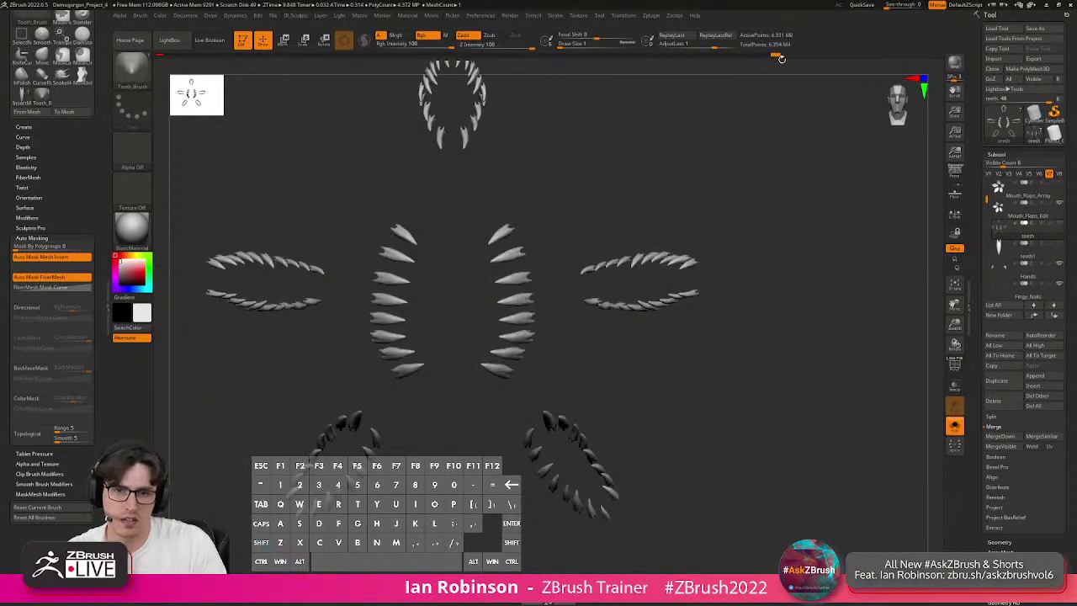
key("shift")
key("shift")
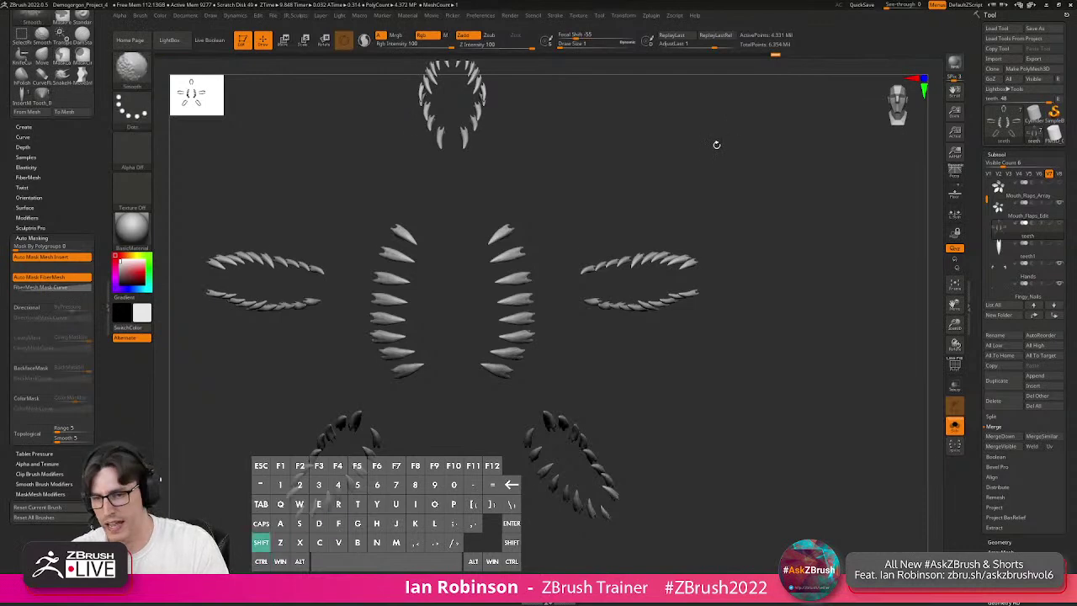
key("ctrl+s")
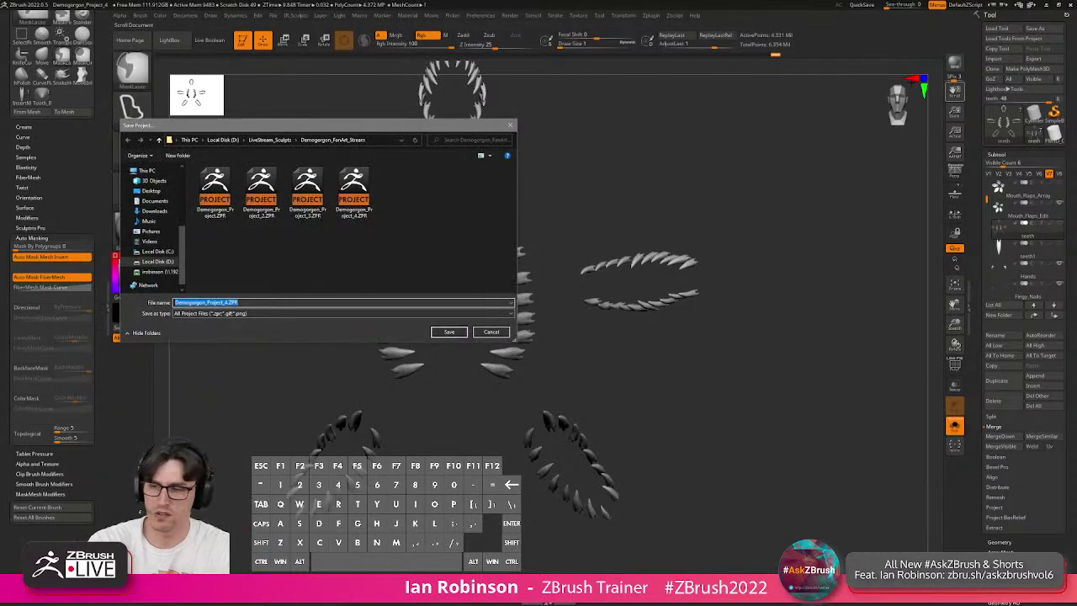
key("Return")
key("Left")
key("Return")
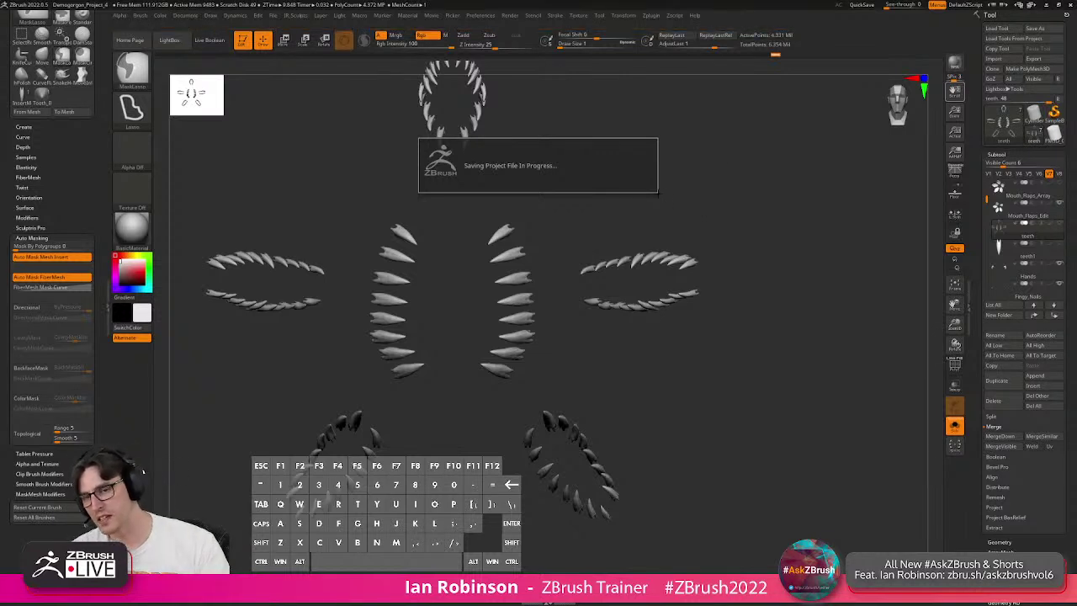
Enable KeepGroups and set the Target Polygons Count to 10 for remeshing the teeth.
mouse_move(732, 188)
left_mouse_down()
mouse_move(768, 210)
mouse_move(741, 203)
mouse_move(752, 188)
mouse_move(704, 181)
mouse_move(712, 193)
left_mouse_up()
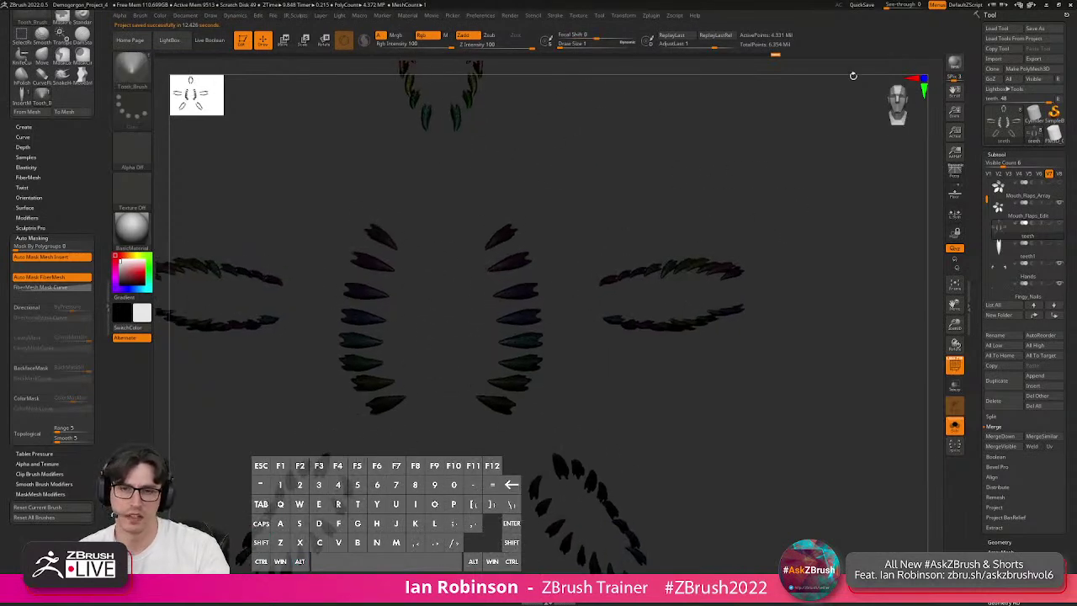
key("space")
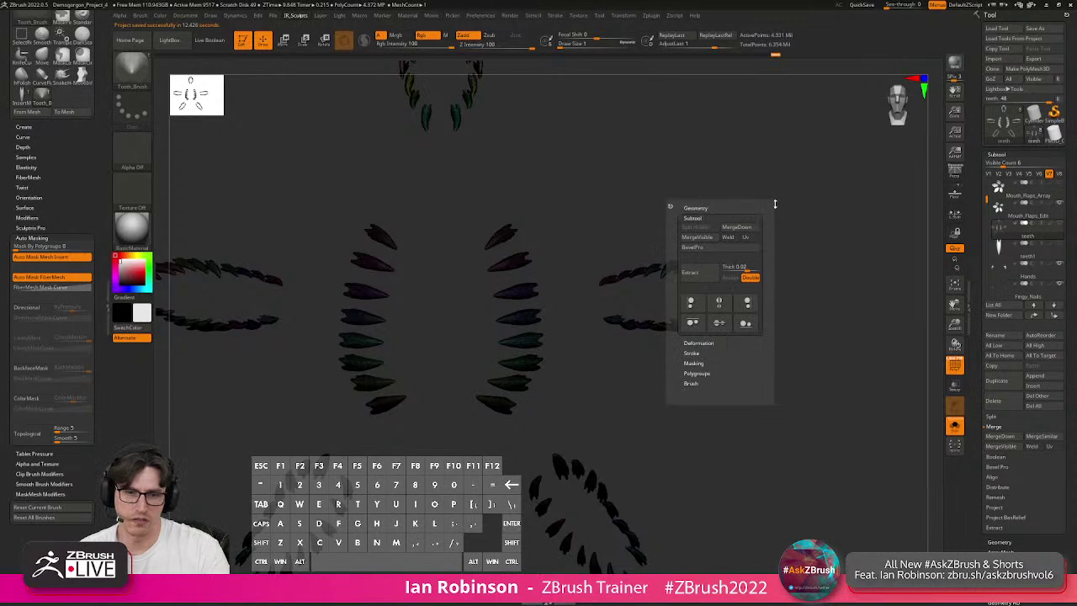
key("space")
left_click(705, 209)
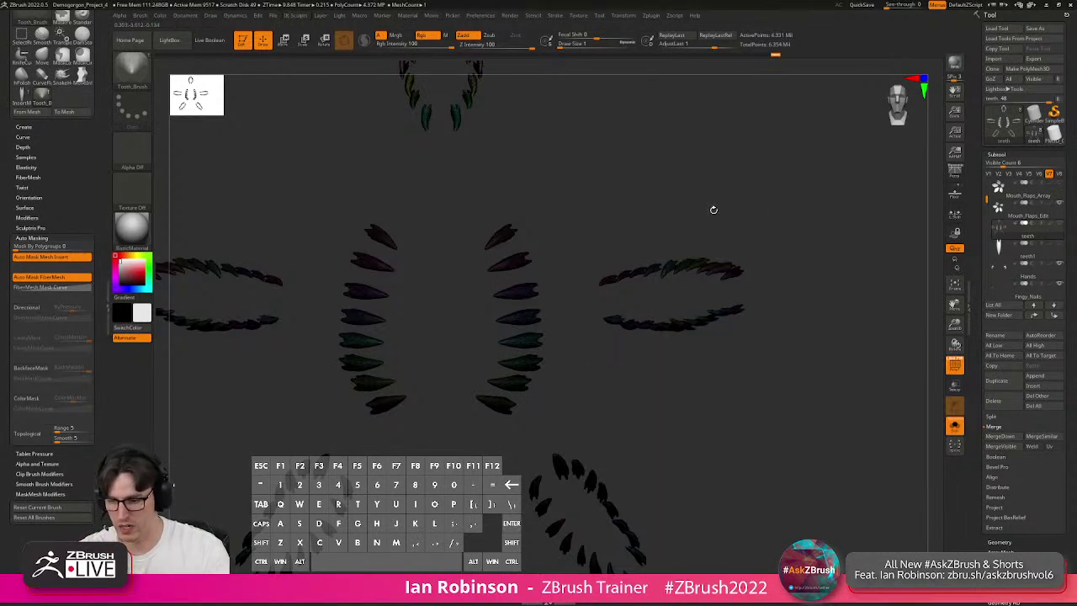
key("space")
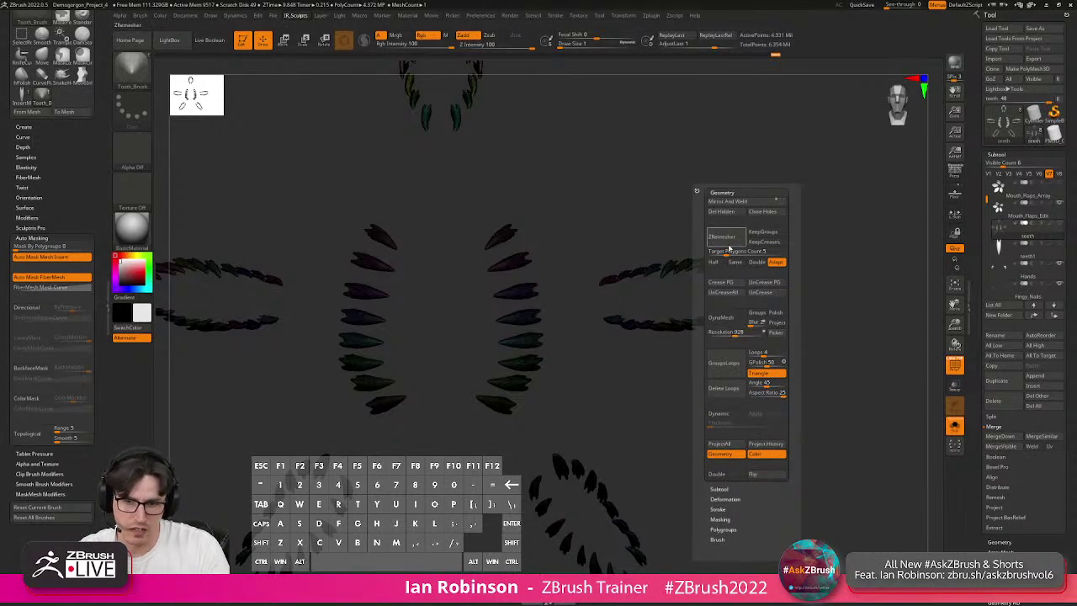
left_click(763, 232)
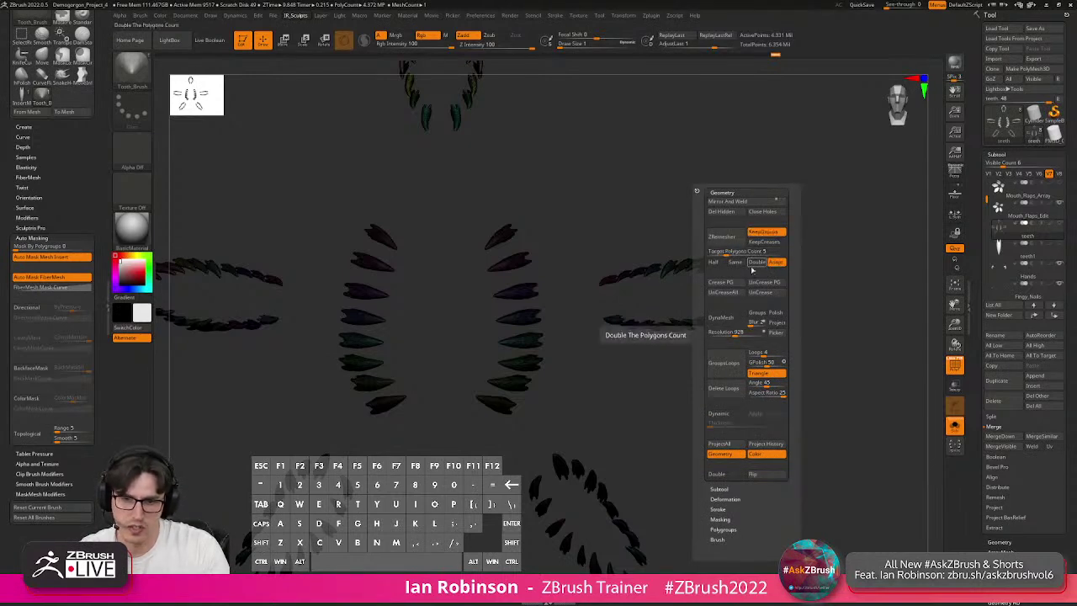
left_click(756, 263)
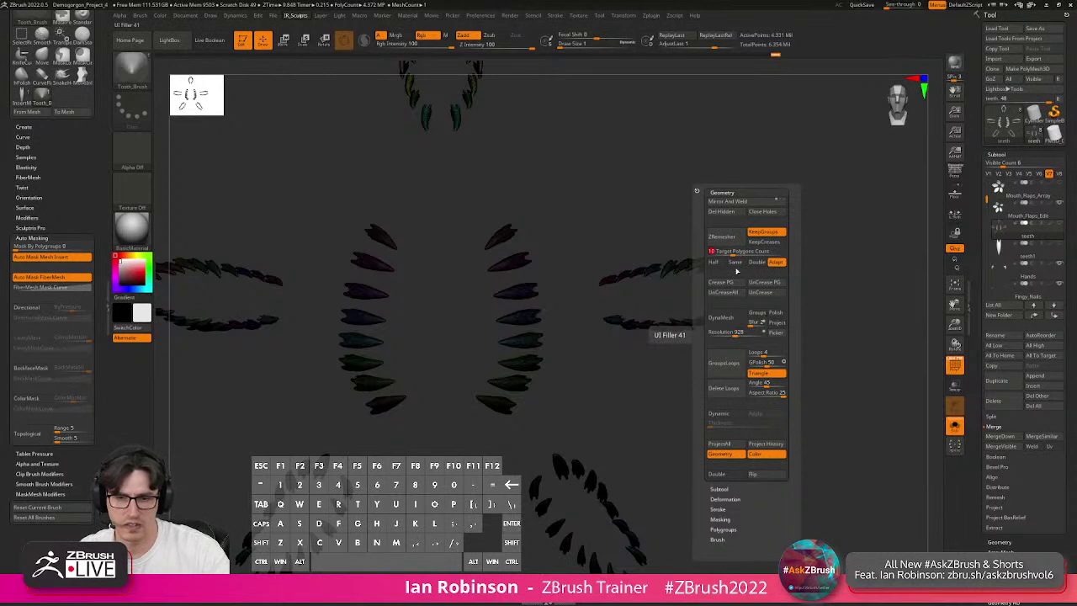
Run ZRemesher on the teeth subtool and check the new topology in the polyframe display.
key("space")
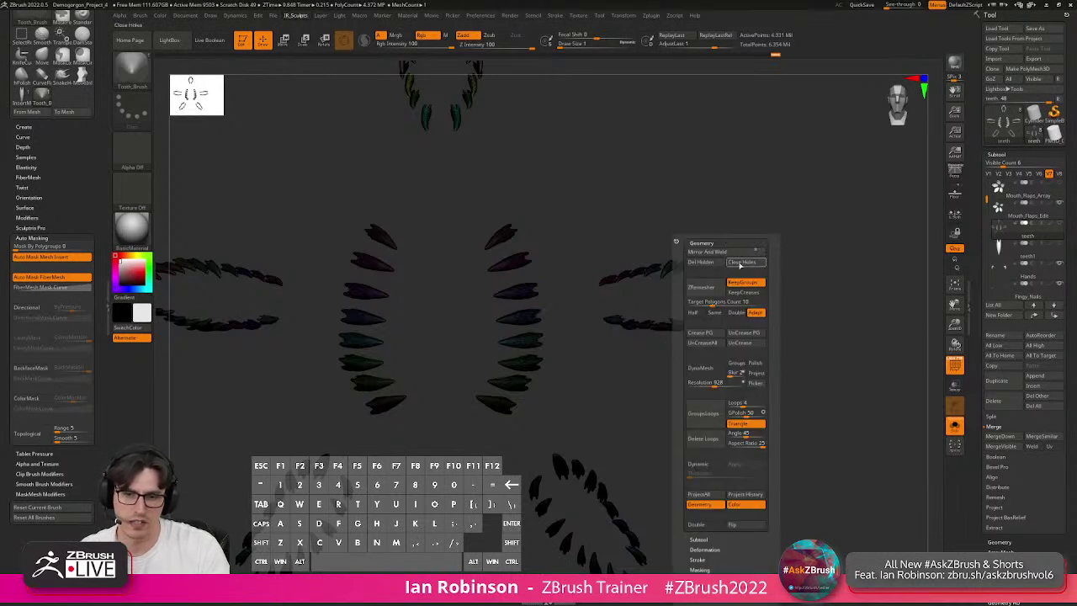
left_click(708, 292)
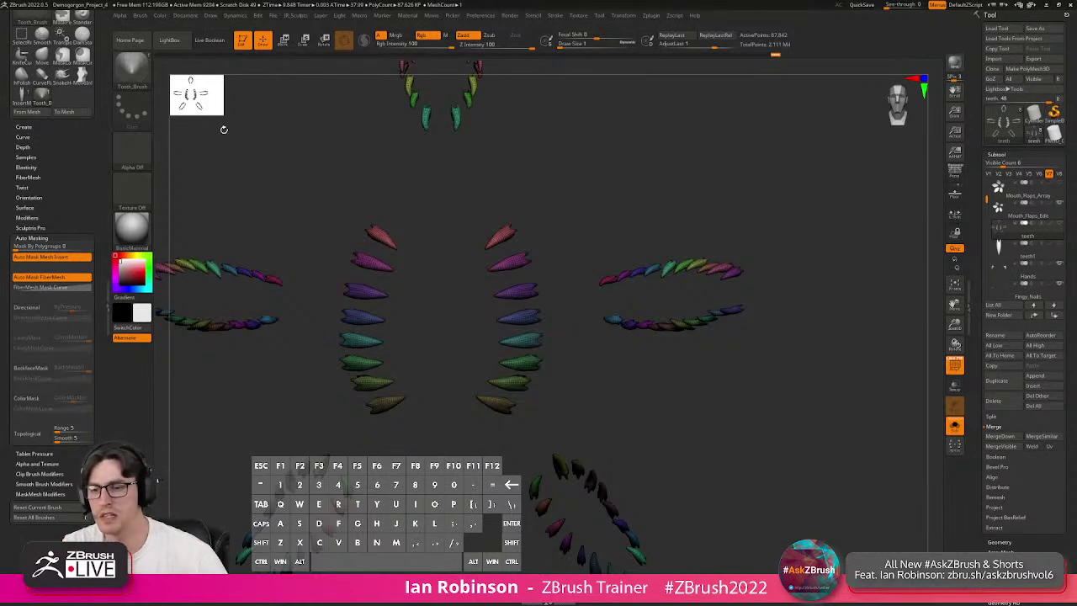
left_click_drag(762, 294, 800, 329)
key("shift+f")
key("shift+f")
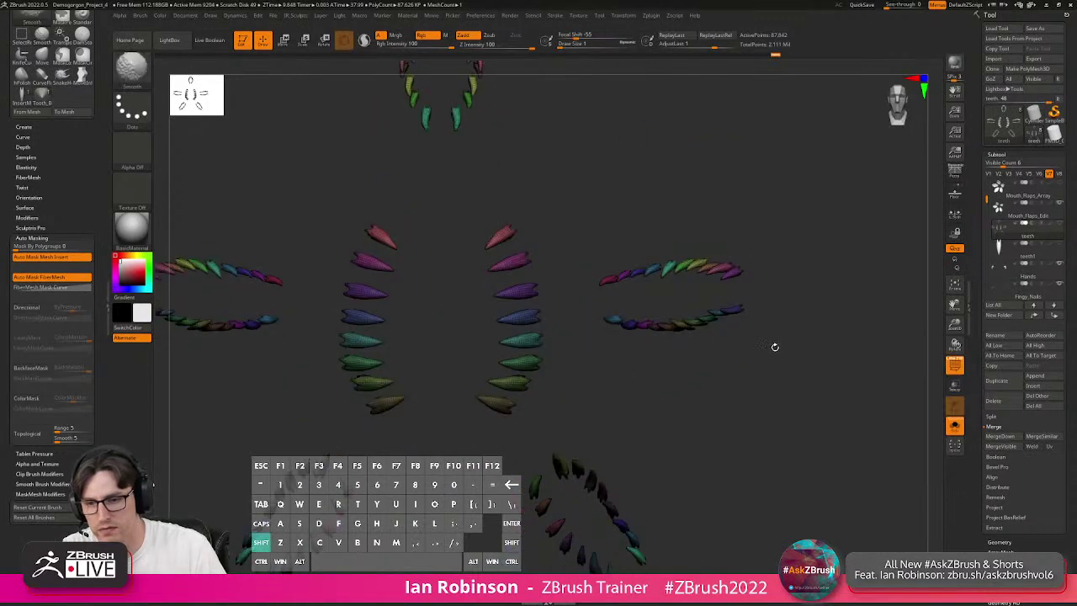
View the remeshed teeth without polyframes, then select the separated teeth1 subtool and frame it.
key("shift+f")
left_click_drag(782, 404, 803, 365)
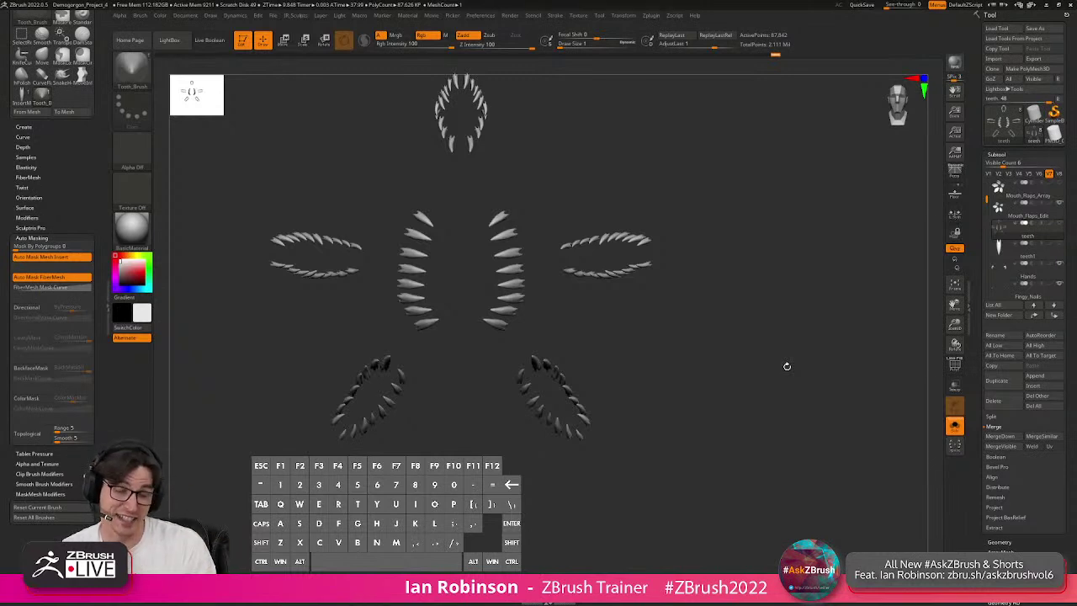
left_click(1014, 255)
key("f")
left_click_drag(707, 358, 748, 363)
key("f")
key("shift+f")
key("shift+f")
key("space")
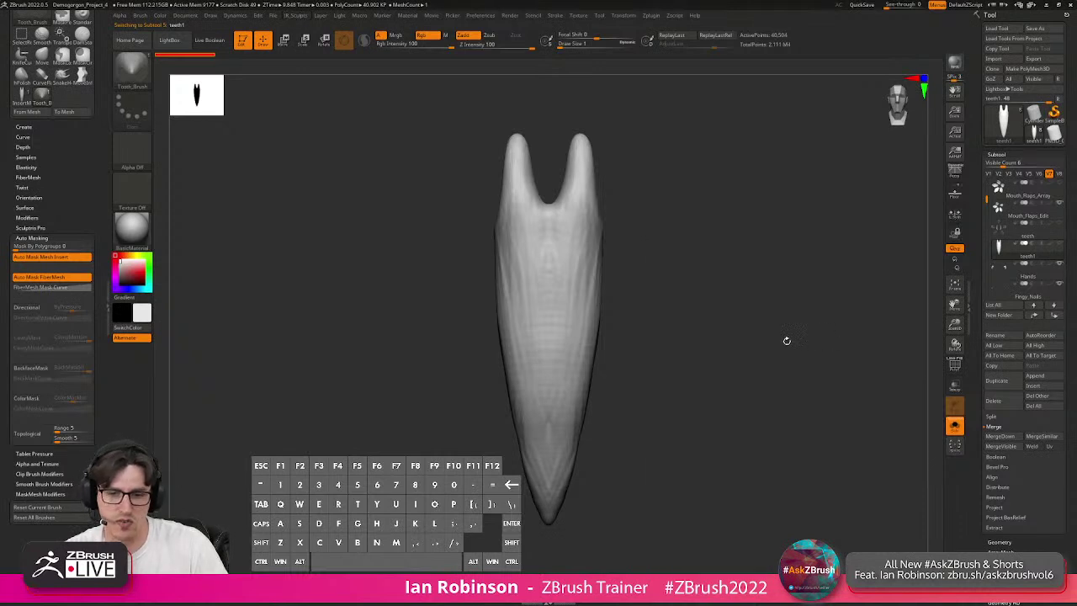
ZRemesh the single tooth with a Target Polygons Count of 2 and check its surface.
key("space")
left_click(755, 284)
left_click(710, 291)
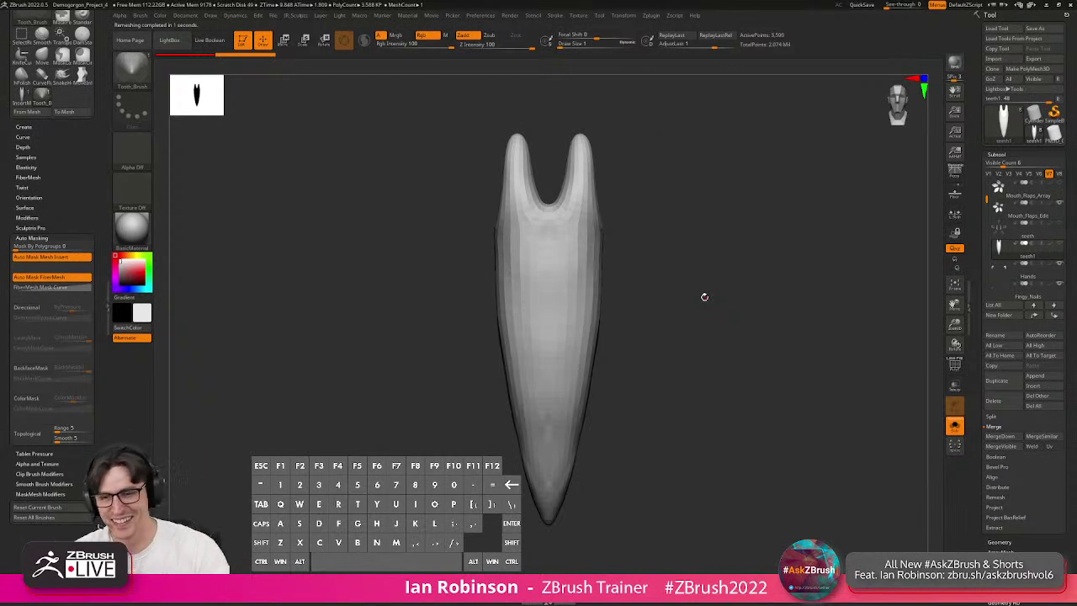
left_click_drag(688, 282, 724, 287)
key("shift+f")
key("shift+f")
Show the single tooth's polyframes and run ZRemesher on it once more for an even lighter mesh.
key("space")
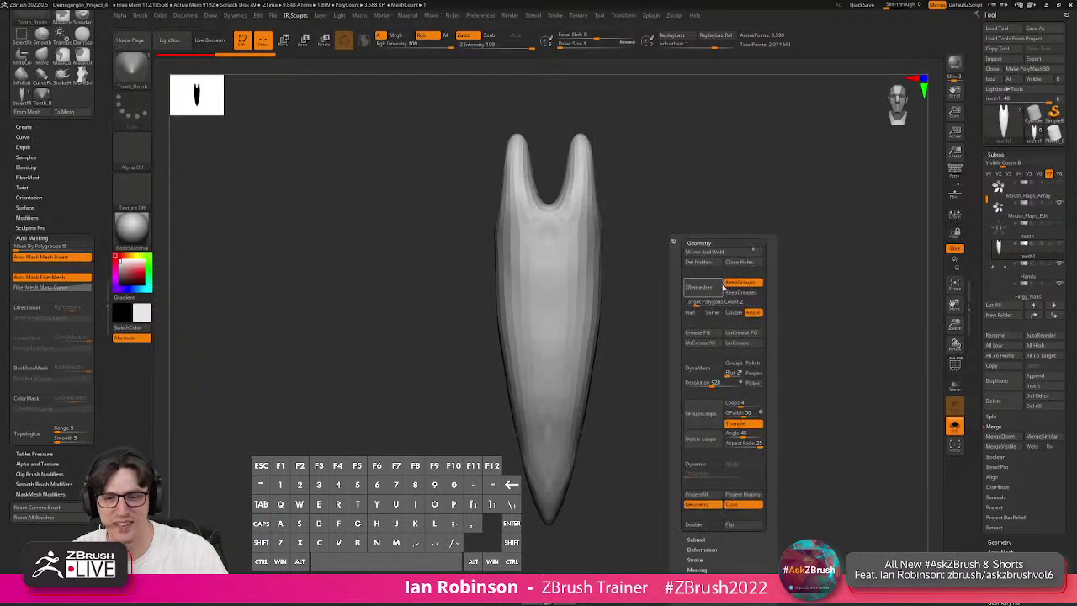
key("shift+f")
left_click(699, 292)
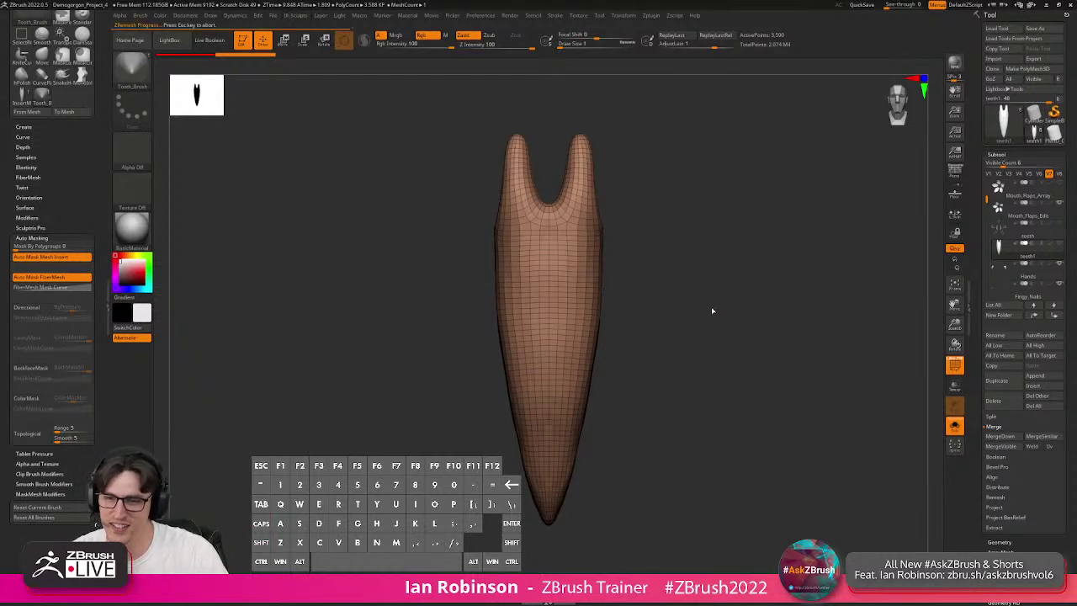
left_click_drag(730, 282, 711, 294)
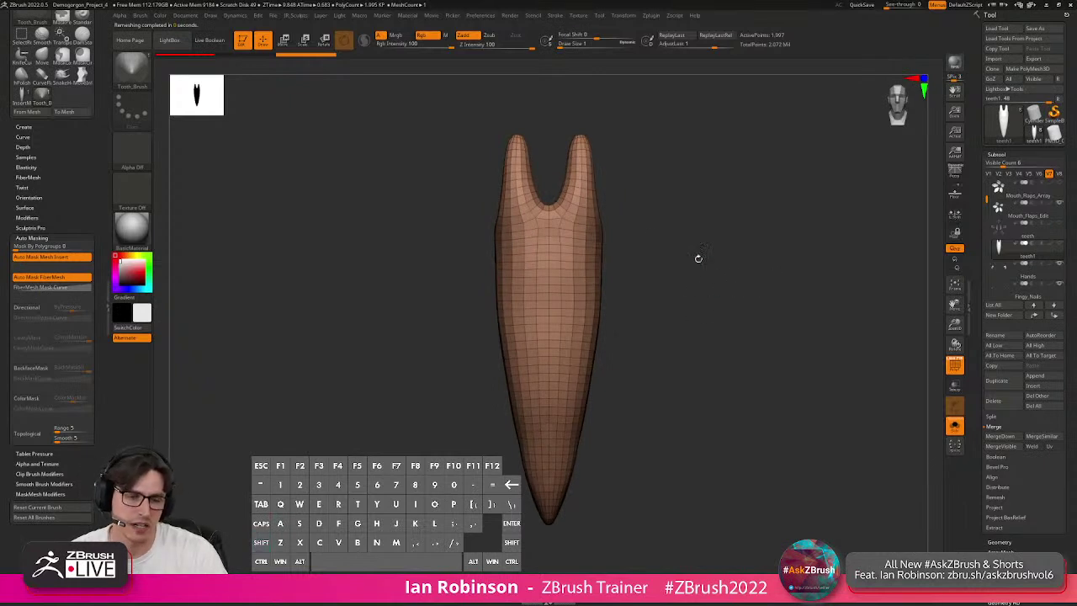
Copy the remeshed tooth subtool and paste it into the PM3D_Cylinder3D tool.
left_click(991, 365)
left_click(1053, 134)
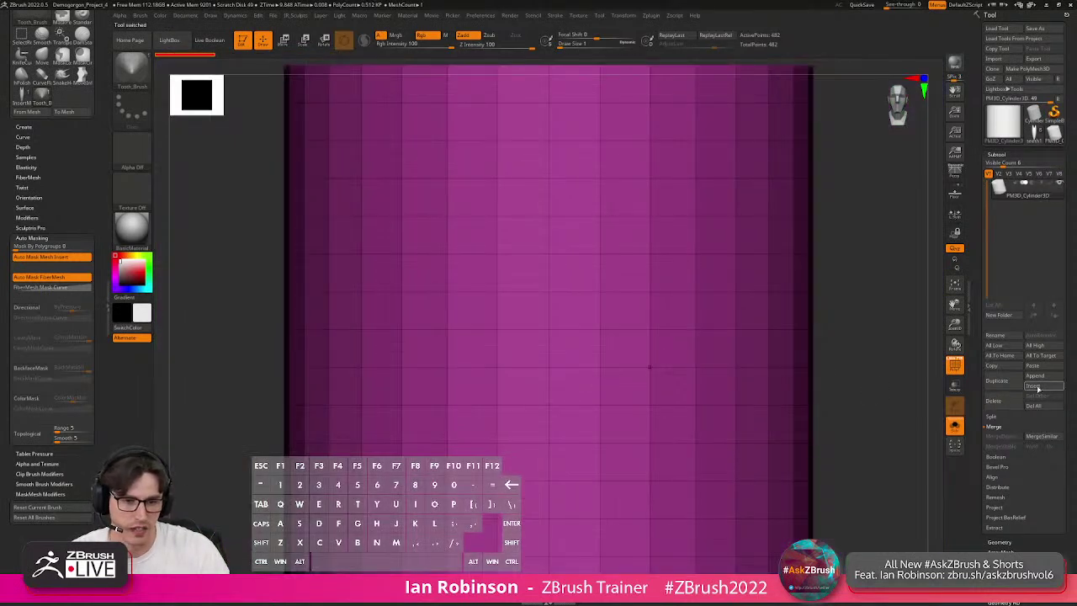
left_click(1038, 388)
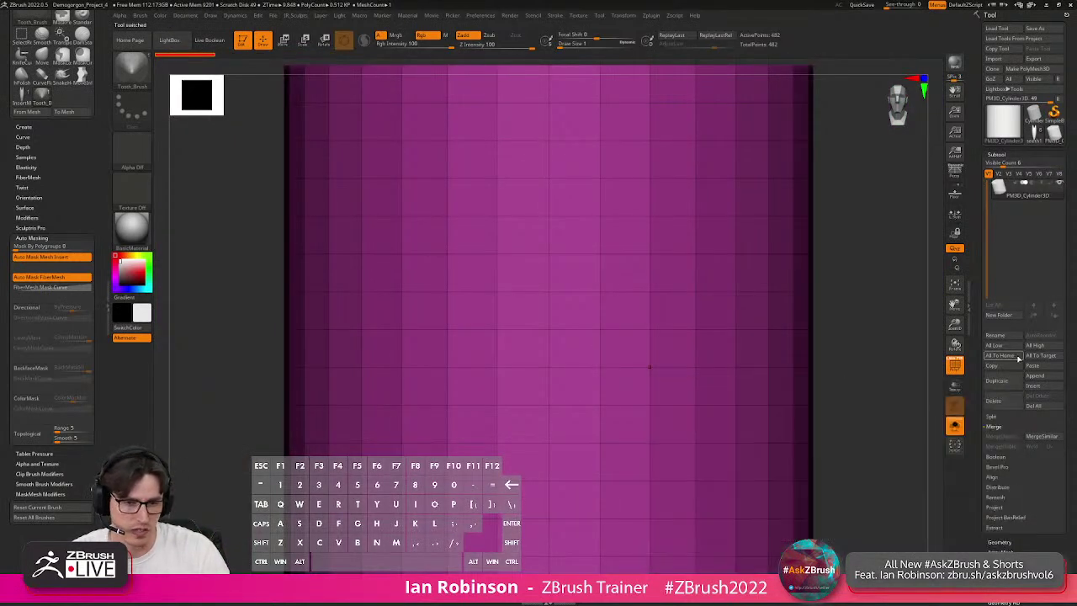
left_click(1037, 367)
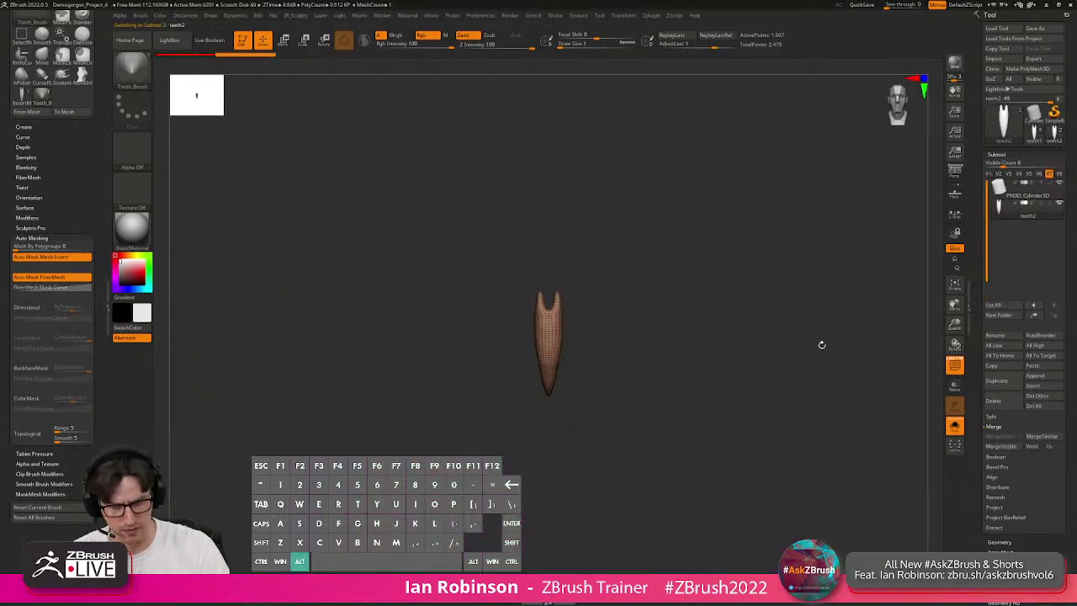
Delete the PM3D_Cylinder3D subtool from the tool that holds the pasted tooth.
left_click(1029, 196)
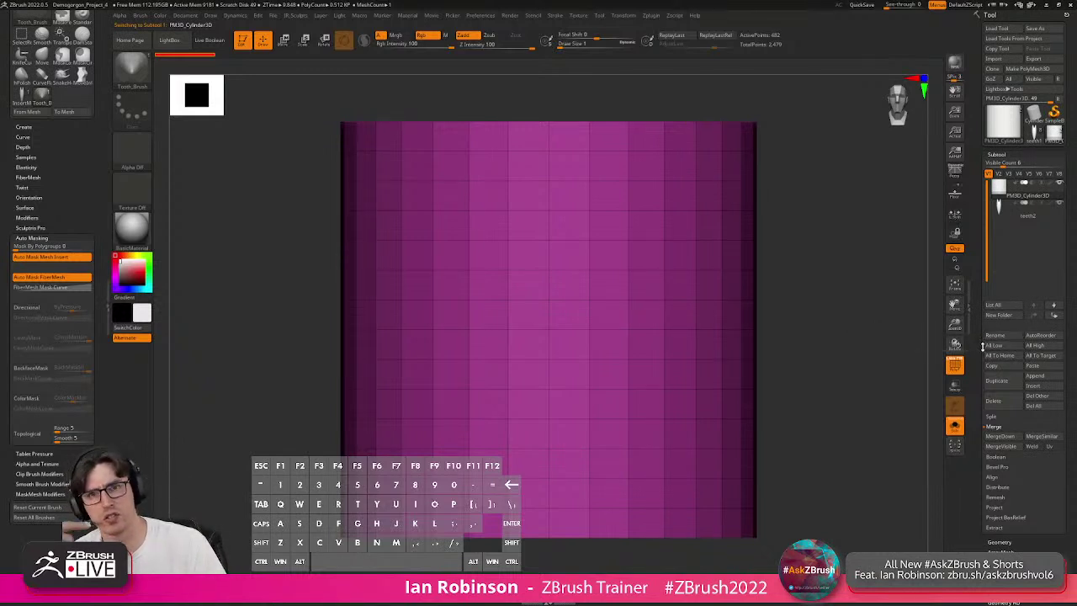
left_click(998, 401)
left_click(926, 419)
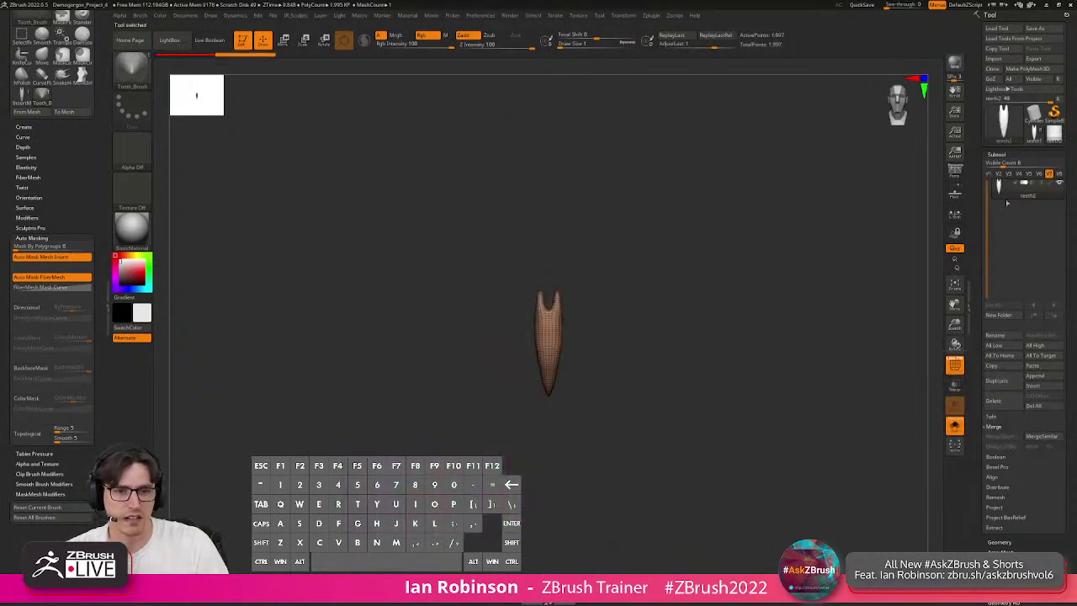
Rename the pasted tooth subtool as Tooth_1.
left_click(1003, 338)
type("Ti")
key("BackSpace")
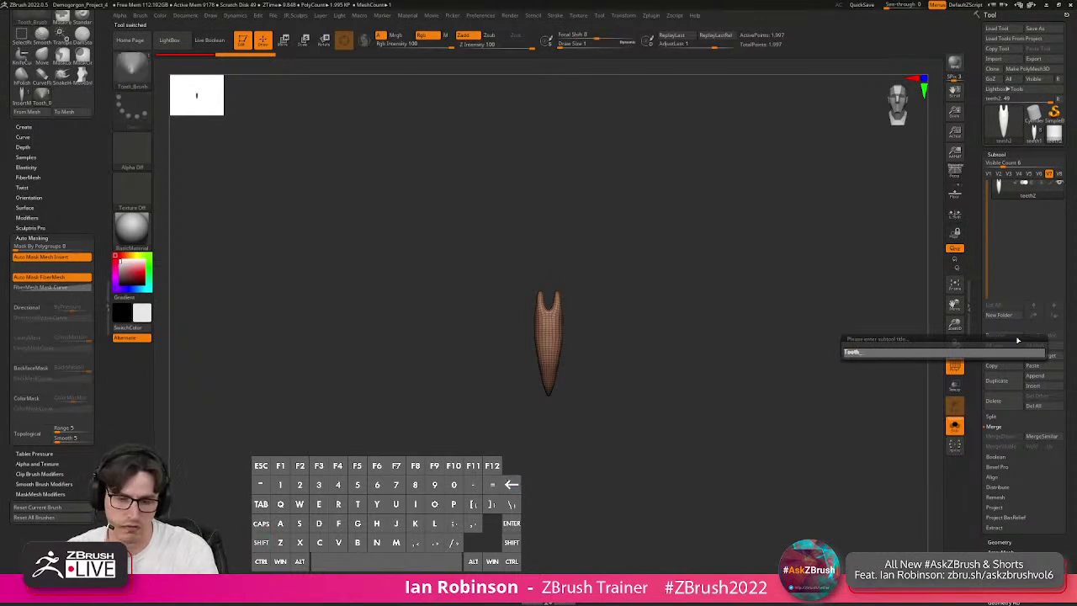
key("Return")
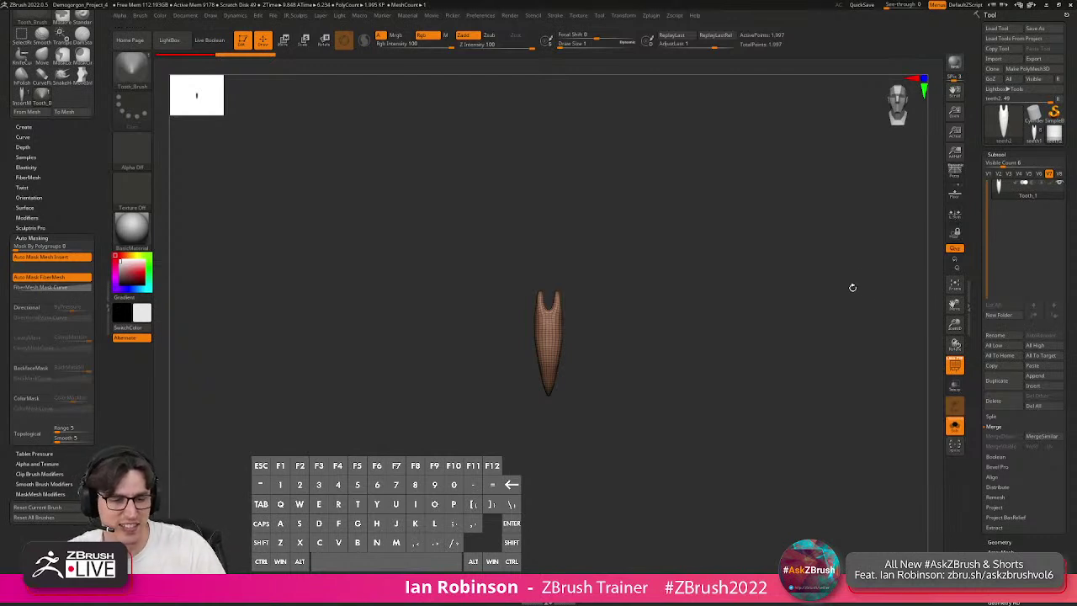
Rename the tooth subtool as Sharp_Tooth_1.
left_click(995, 335)
type("Sha")
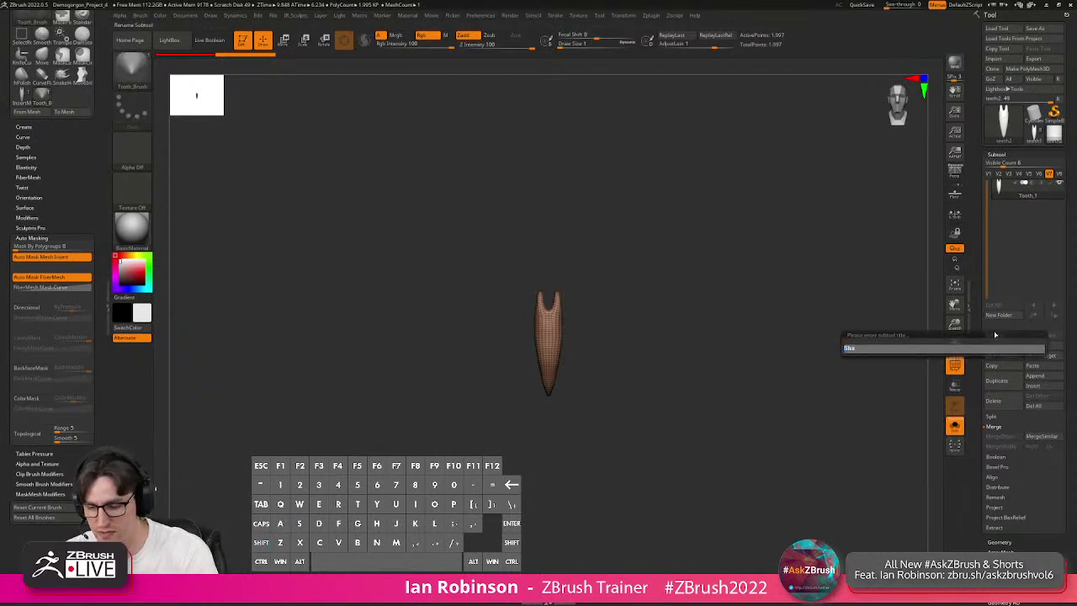
type("rp_Tool")
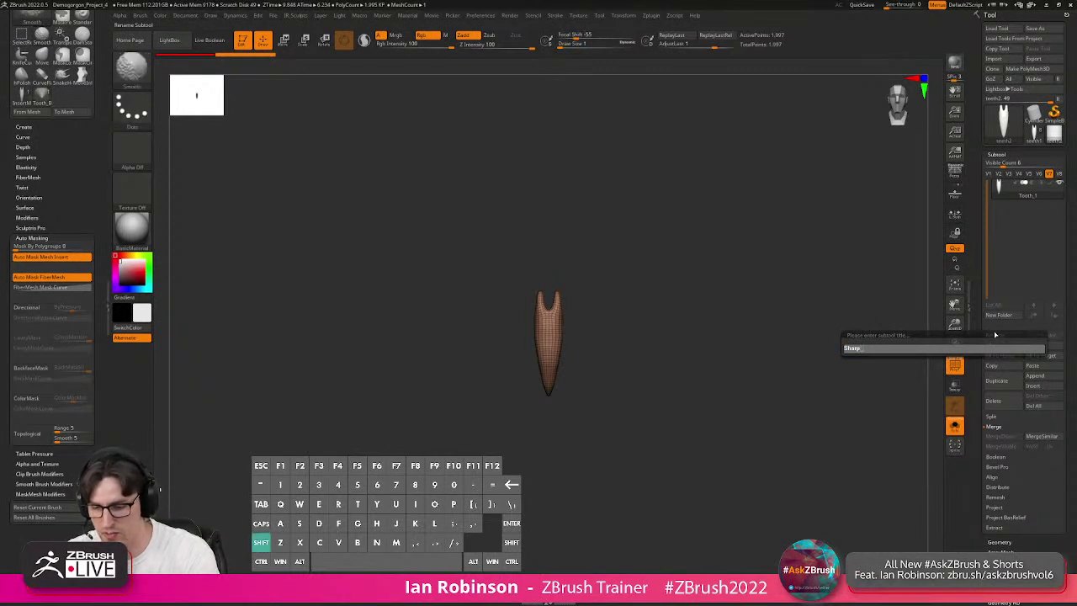
type("h")
type("_Tooth_")
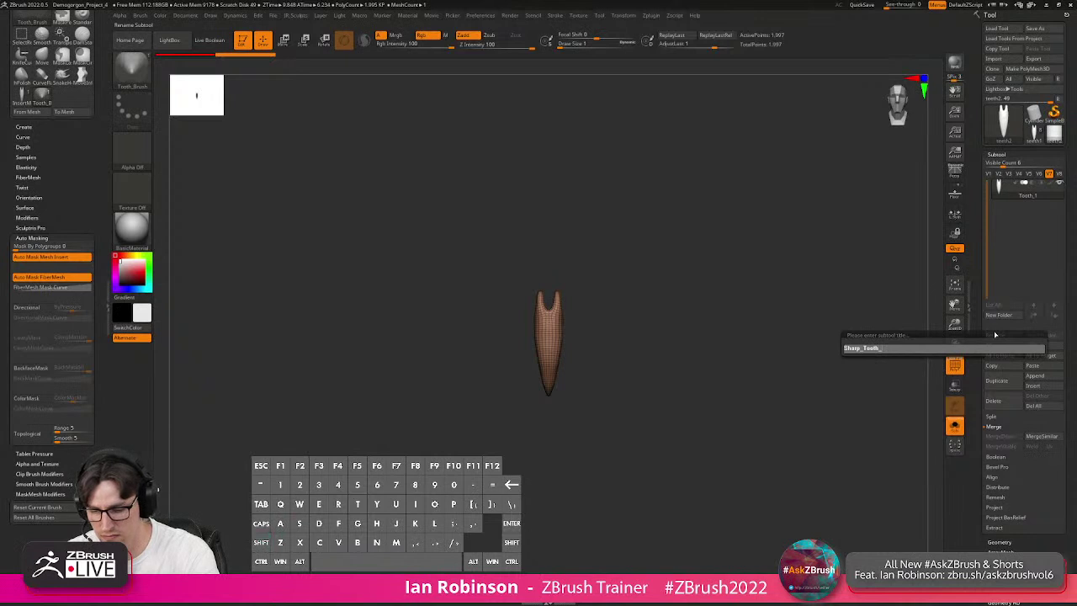
type("1")
key("Return")
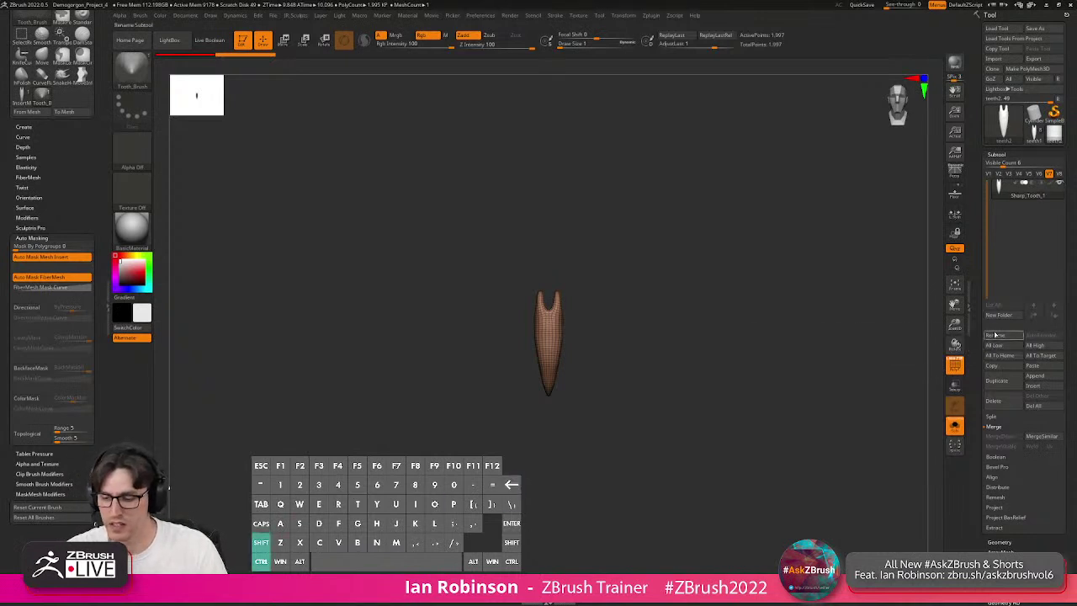
Duplicate Sharp_Tooth_1, centre the gizmo on the copy and deflate it slightly to thin it.
key("ctrl+shift+d")
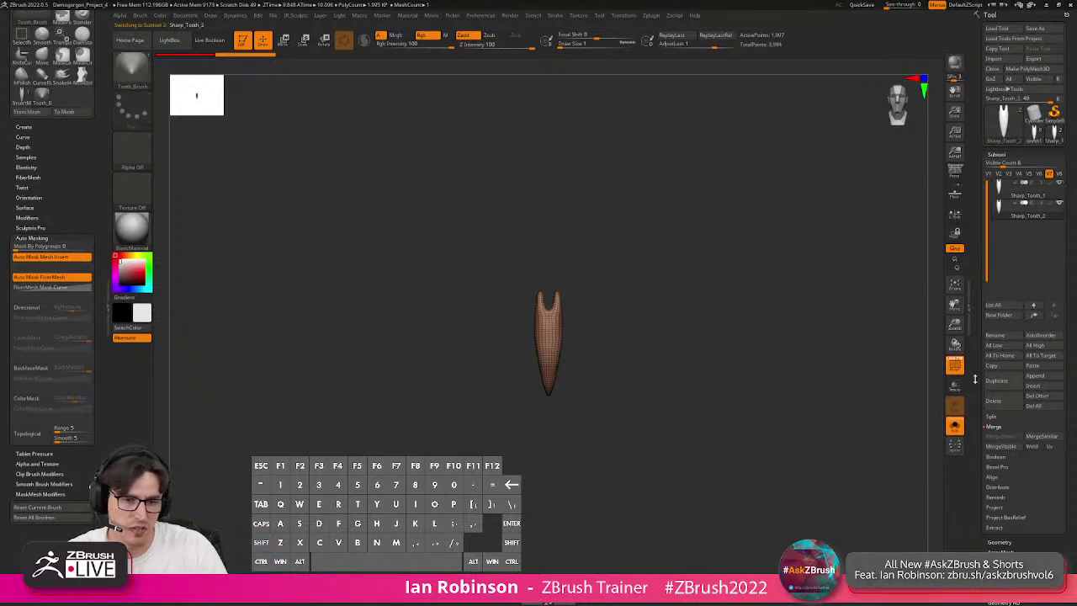
left_click_drag(709, 316, 722, 450, "alt")
key("w")
key("w")
key("e")
key("w")
left_click(544, 286, "alt")
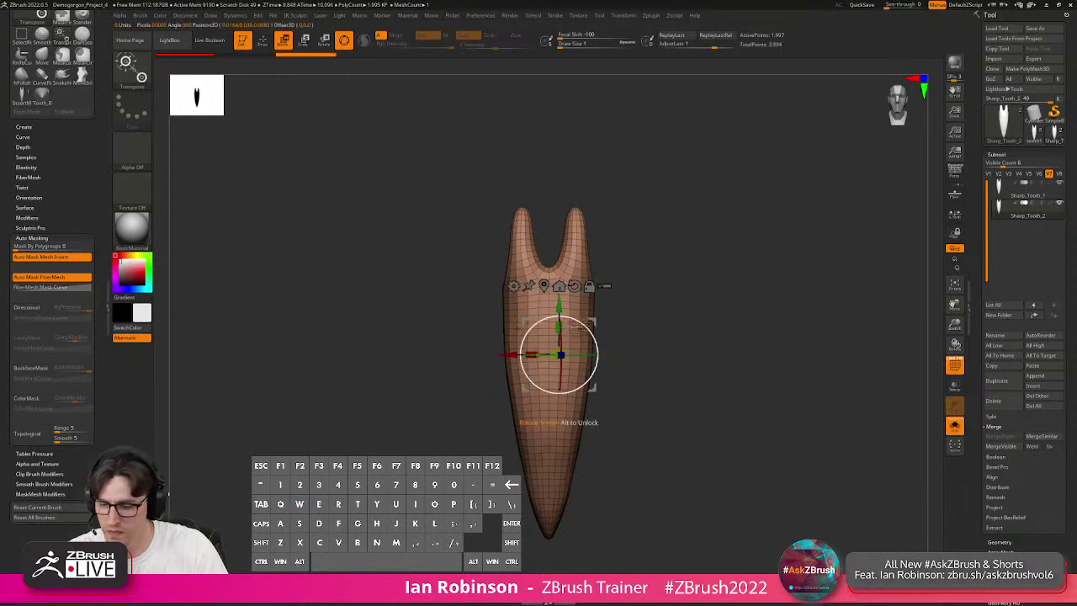
left_click(575, 286, "alt")
left_click(548, 373, "alt")
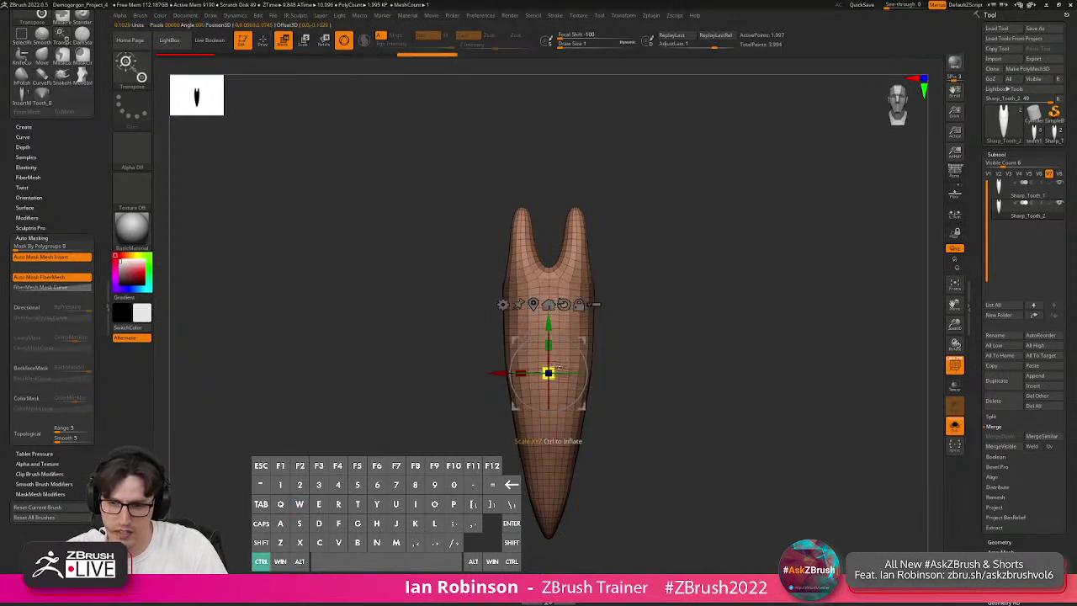
mouse_move(541, 384)
left_mouse_down("ctrl")
mouse_move(507, 414)
mouse_move(546, 394)
left_mouse_up("ctrl")
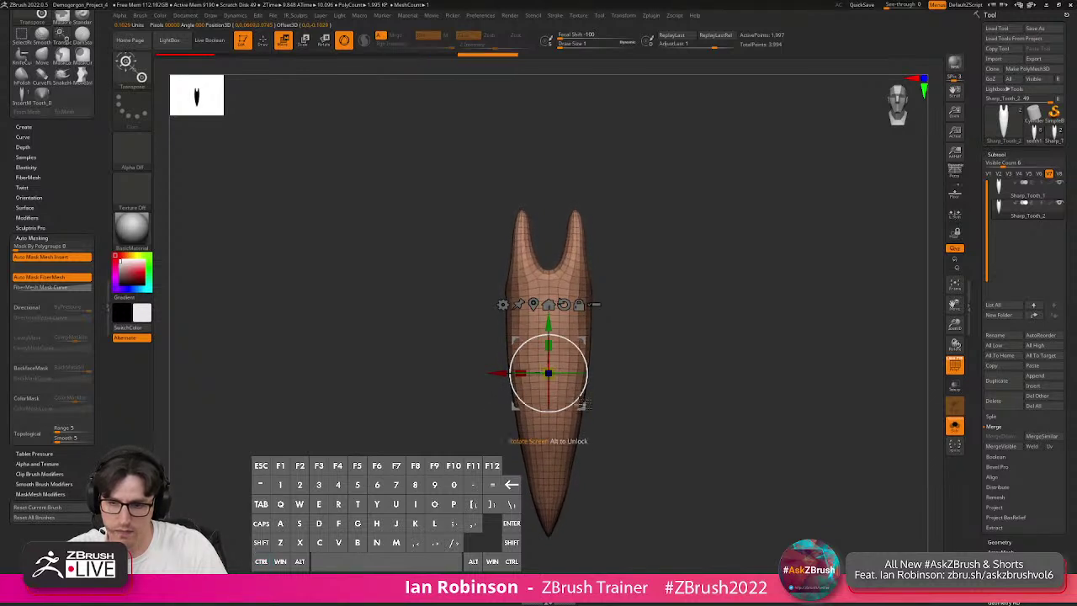
Soften the pointed tip of Sharp_Tooth_2 with the Smooth brush.
key("q")
key("s")
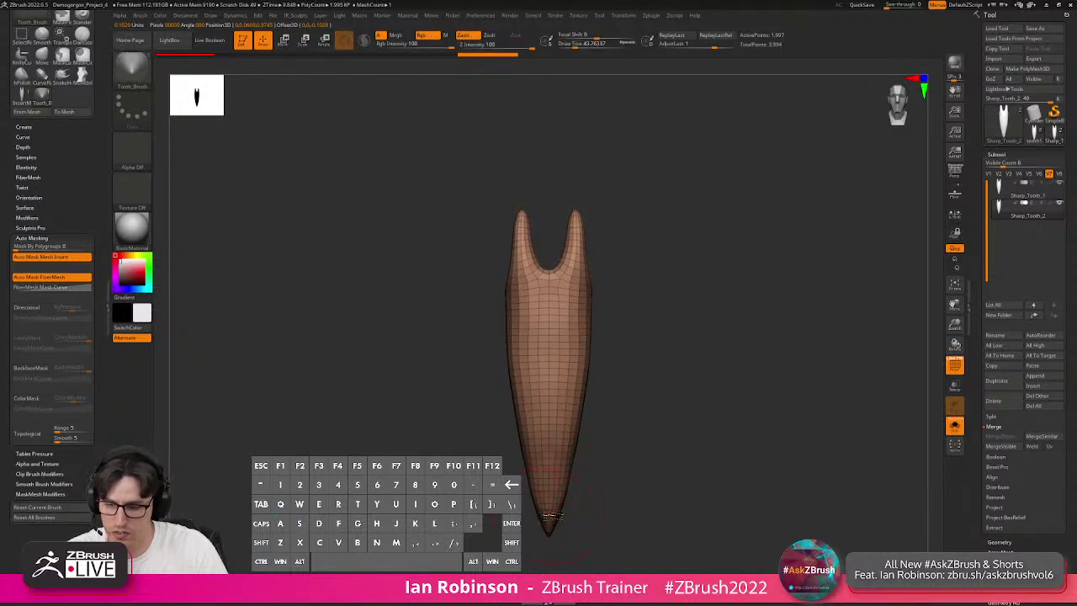
mouse_move(551, 513)
left_mouse_down()
mouse_move(568, 500)
mouse_move(551, 523)
mouse_move(562, 447)
mouse_move(554, 457)
left_mouse_up()
key("shift")
key("space")
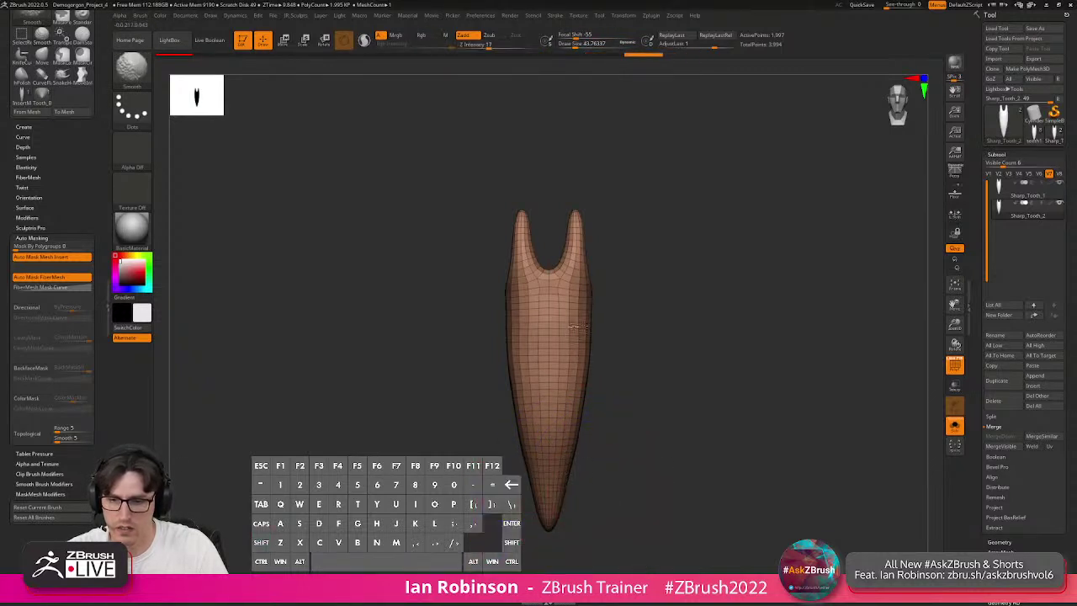
Narrow Sharp_Tooth_2 by scaling its width to about 0.82.
mouse_move(648, 243)
left_mouse_down()
mouse_move(656, 337)
mouse_move(638, 362)
mouse_move(784, 363)
left_mouse_up()
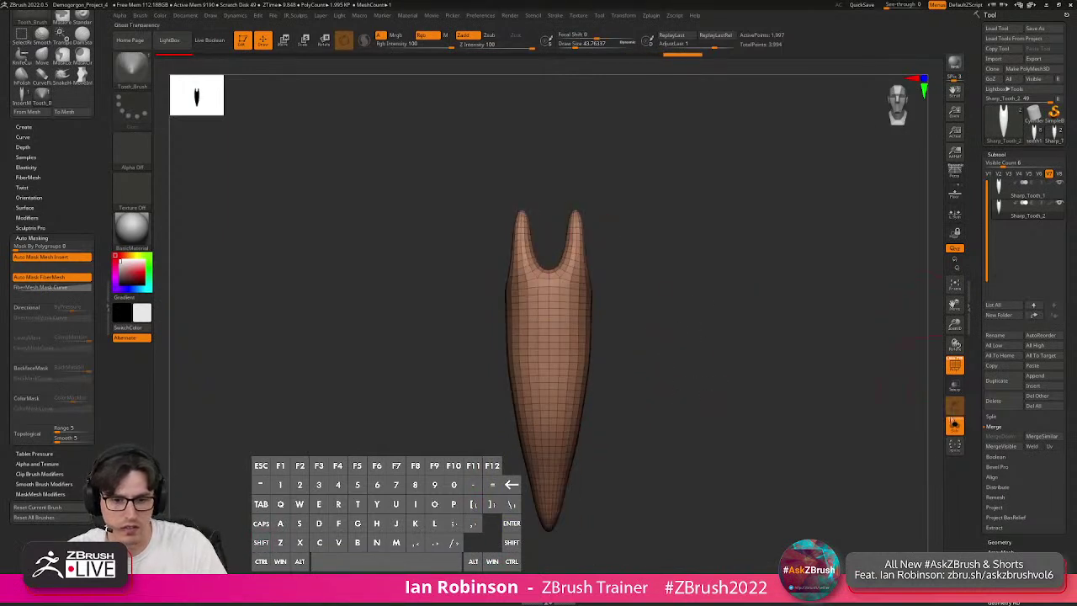
key("w")
left_click_drag(521, 373, 542, 368)
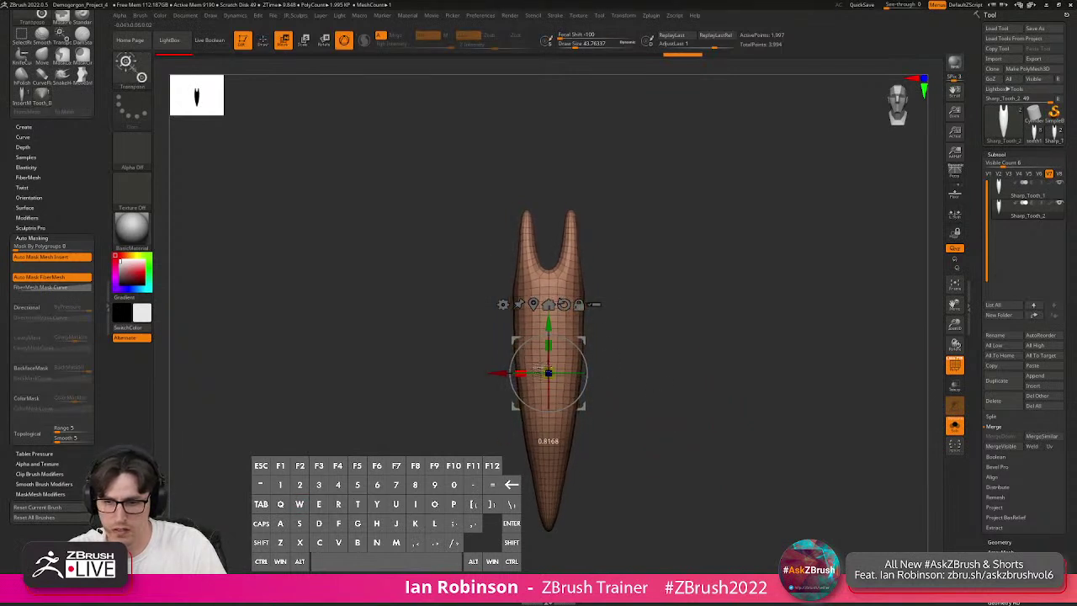
key("q")
left_click_drag(702, 375, 695, 342, "alt")
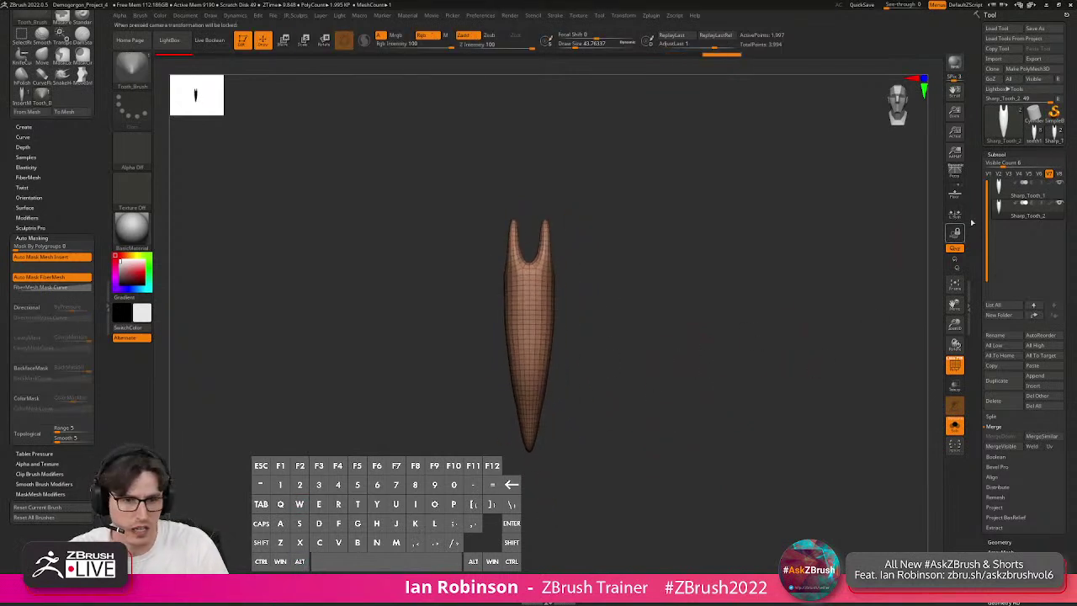
Duplicate Sharp_Tooth_2 and scale the copy wider.
left_click(1008, 195)
left_click(1016, 212)
key("ctrl+shift+d")
key("w")
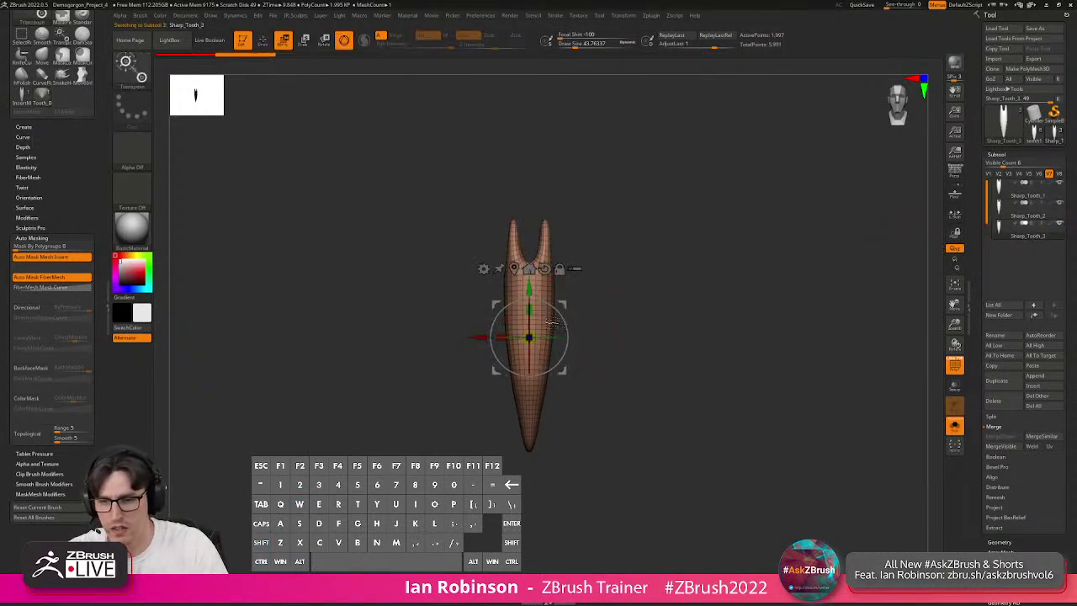
left_click_drag(503, 337, 480, 338)
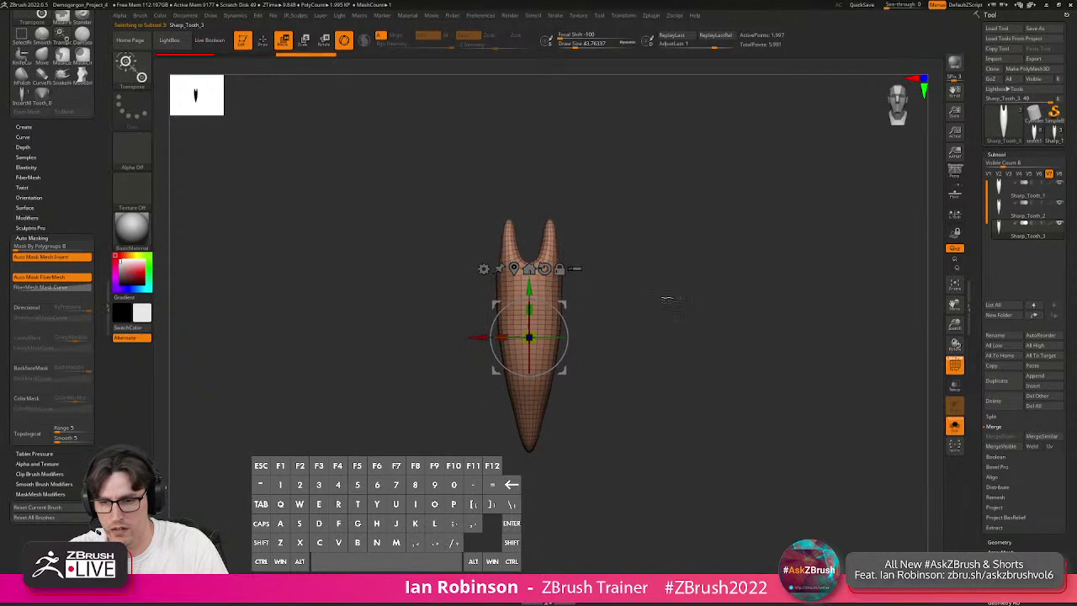
Reshape the curved profile of Sharp_Tooth_3 from an angled view with the topological Move brush and smooth it.
left_click_drag(665, 302, 669, 306)
key("q")
key("s")
left_click_drag(609, 324, 602, 337)
key("b")
key("m")
key("v")
key("s")
key("s")
left_click_drag(503, 326, 507, 327)
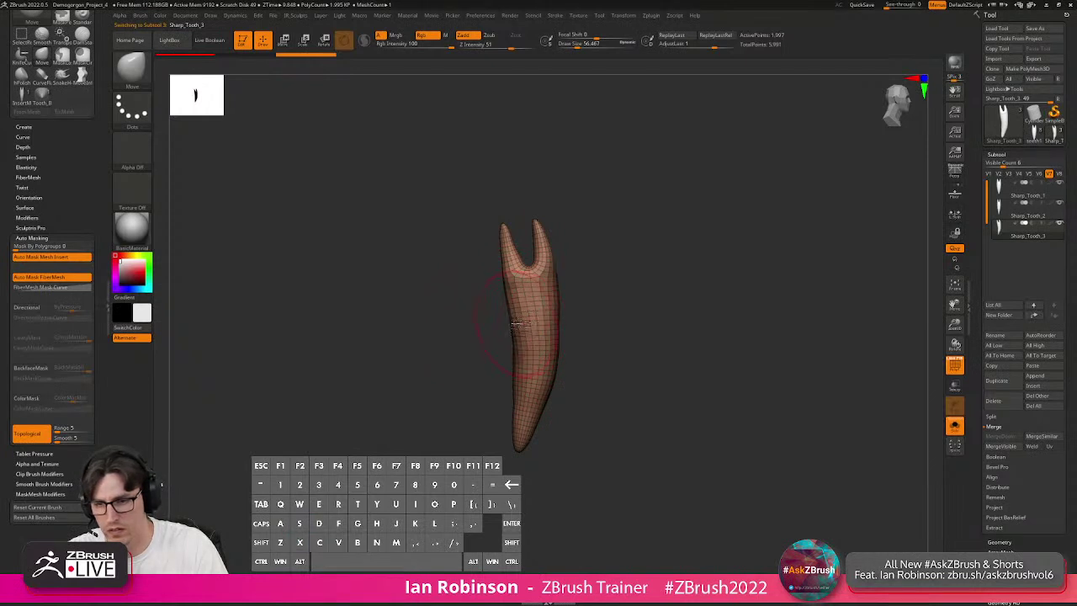
key("s")
left_click_drag(520, 349, 512, 411)
mouse_move(594, 410)
left_mouse_down()
mouse_move(548, 411)
mouse_move(576, 334)
mouse_move(564, 328)
left_mouse_up()
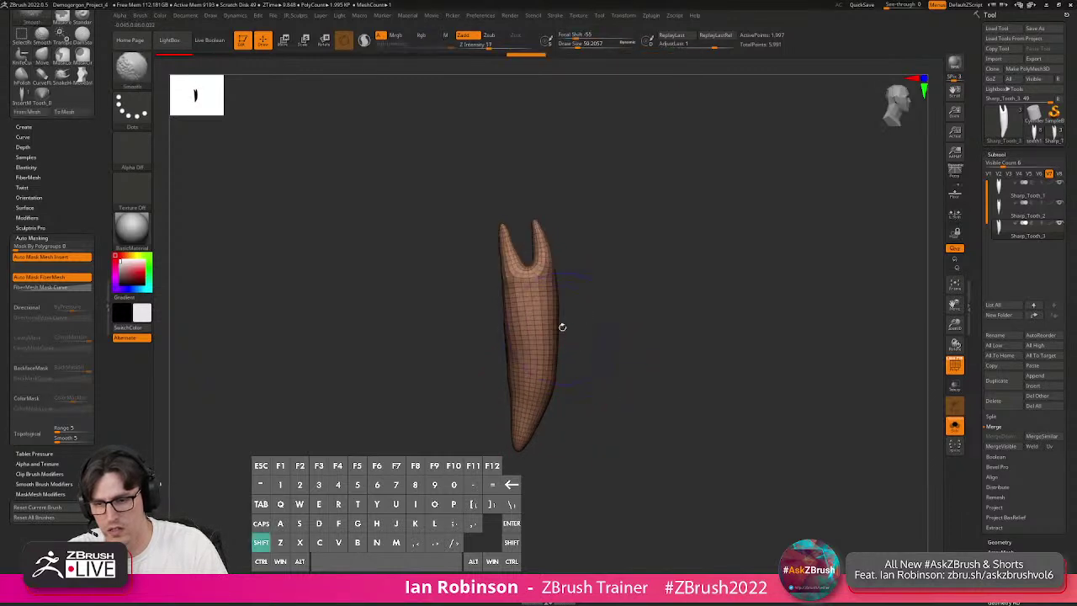
Refine the upper body and lower tip of Sharp_Tooth_3 with the Move brush at several brush sizes.
key("s")
left_click_drag(560, 249, 581, 248)
left_click_drag(530, 413, 538, 407)
left_click_drag(638, 369, 553, 392, "shift")
key("s")
left_click_drag(565, 393, 554, 419)
mouse_move(634, 372)
left_mouse_down("alt")
mouse_move(646, 392)
mouse_move(647, 380)
left_mouse_up("alt")
key("s")
left_click_drag(646, 377, 624, 377)
left_click_drag(559, 389, 570, 398)
left_click_drag(577, 343, 590, 336)
Widen Sharp_Tooth_3 by scaling its width to about 1.24.
key("w")
left_click_drag(673, 325, 669, 290, "alt")
left_click_drag(510, 275, 486, 275)
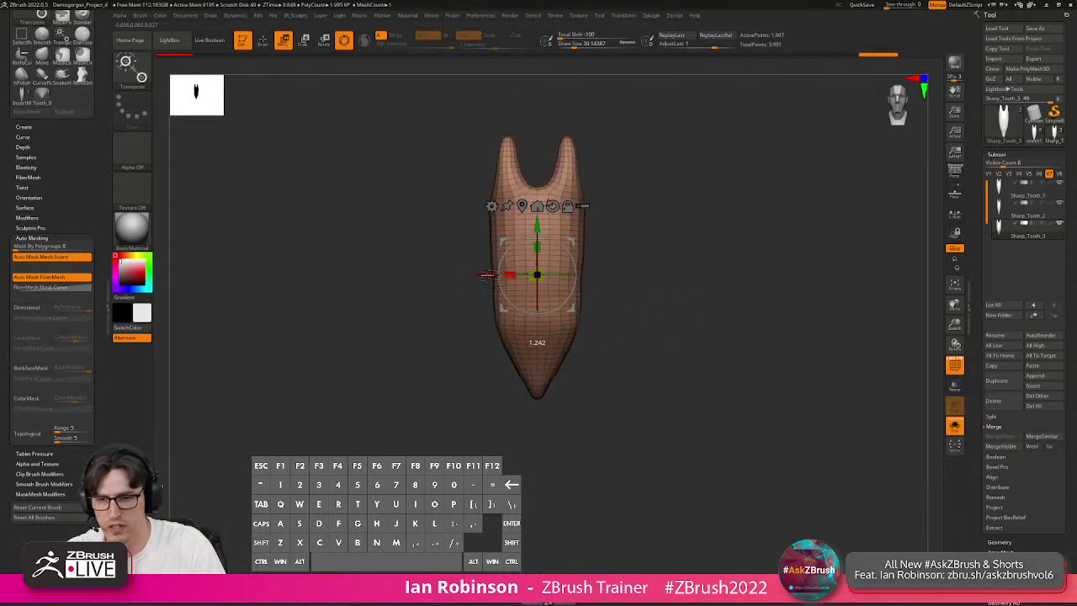
Bend the lower half of Sharp_Tooth_3 into a hooked curve with a large Move brush.
left_click_drag(686, 253, 584, 289)
key("q")
key("s")
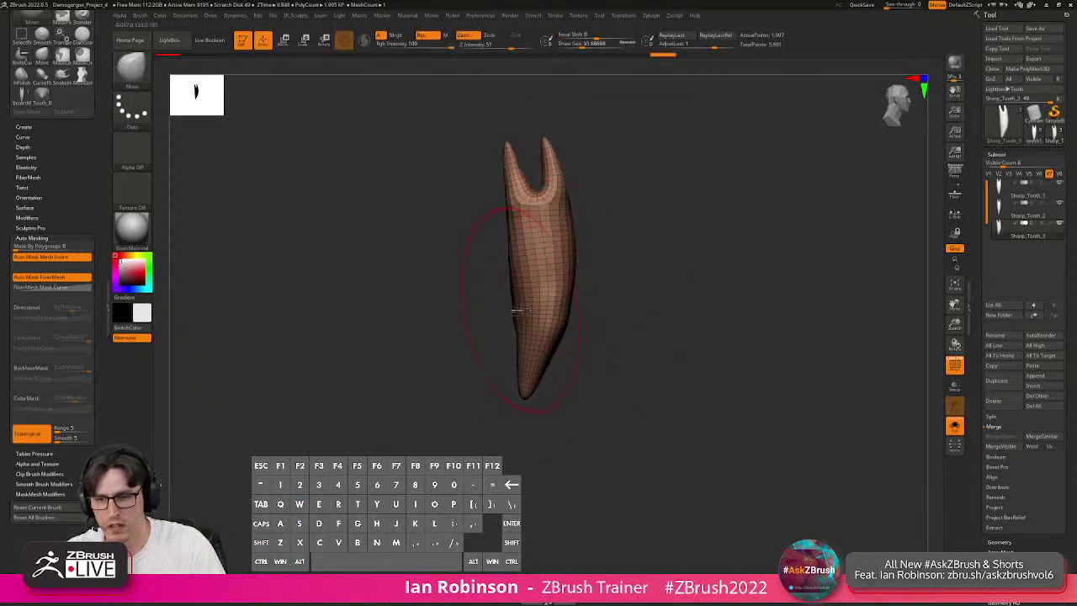
right_click_drag(526, 311, 502, 308)
left_click_drag(518, 308, 532, 308)
left_click_drag(539, 355, 548, 360)
left_click_drag(680, 310, 698, 309, "shift")
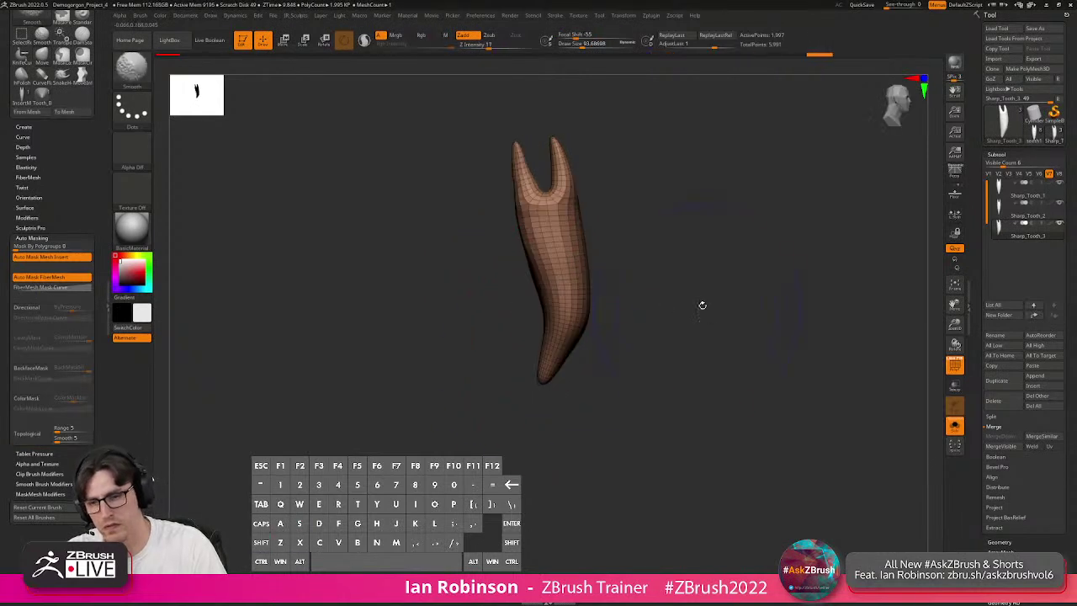
Broaden and blunt the tip of Sharp_Tooth_3 with the Move and Smooth brushes.
right_click_drag(698, 309, 682, 318, "ctrl")
key("s")
left_click_drag(683, 318, 675, 319)
key("s")
left_click_drag(603, 279, 596, 280)
key("s")
mouse_move(633, 332)
left_mouse_down("shift")
mouse_move(683, 345)
mouse_move(679, 376)
left_mouse_up("shift")
mouse_move(661, 386)
left_mouse_down()
mouse_move(733, 378)
mouse_move(651, 382)
left_mouse_up()
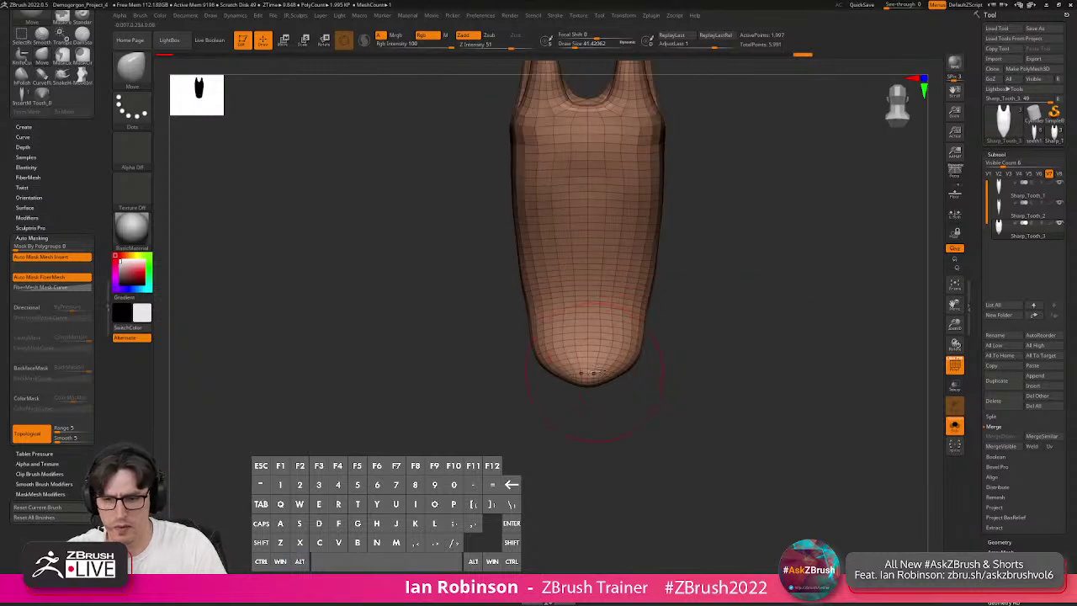
mouse_move(600, 352)
left_mouse_down("shift")
mouse_move(674, 369)
mouse_move(662, 346)
mouse_move(697, 333)
mouse_move(730, 344)
mouse_move(673, 364)
left_mouse_up("shift")
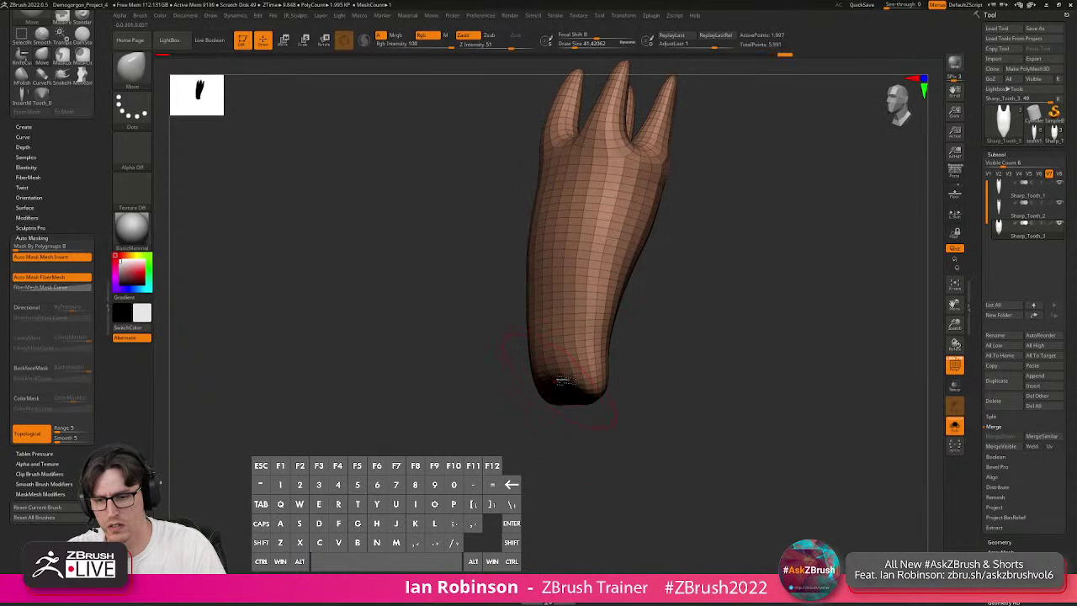
Shape and smooth the blunt lower tip of Sharp_Tooth_3 with the Move and Smooth brushes.
key("s")
left_click_drag(542, 316, 545, 318)
mouse_move(721, 310)
left_mouse_down()
mouse_move(745, 308)
mouse_move(750, 320)
mouse_move(810, 307)
mouse_move(779, 320)
mouse_move(757, 308)
mouse_move(774, 286)
mouse_move(662, 318)
left_mouse_up()
key("s")
mouse_move(607, 342)
left_mouse_down("alt")
mouse_move(640, 327)
mouse_move(558, 346)
mouse_move(640, 327)
mouse_move(740, 266)
mouse_move(685, 238)
mouse_move(665, 200)
mouse_move(704, 274)
left_mouse_up("alt")
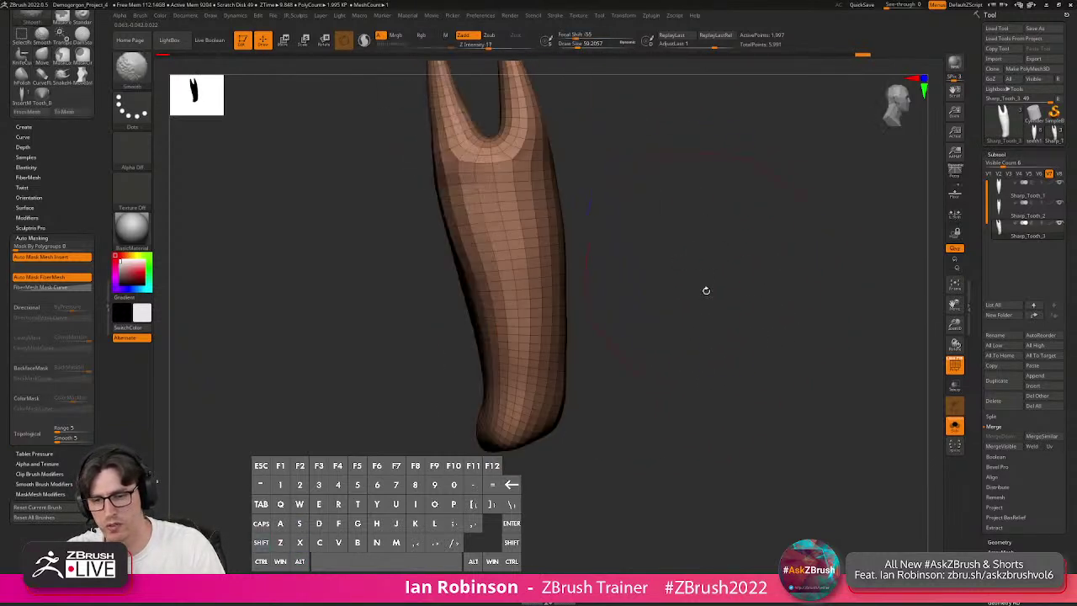
left_click_drag(500, 437, 537, 440, "shift")
mouse_move(601, 413)
left_mouse_down()
mouse_move(646, 400)
mouse_move(621, 407)
left_mouse_up()
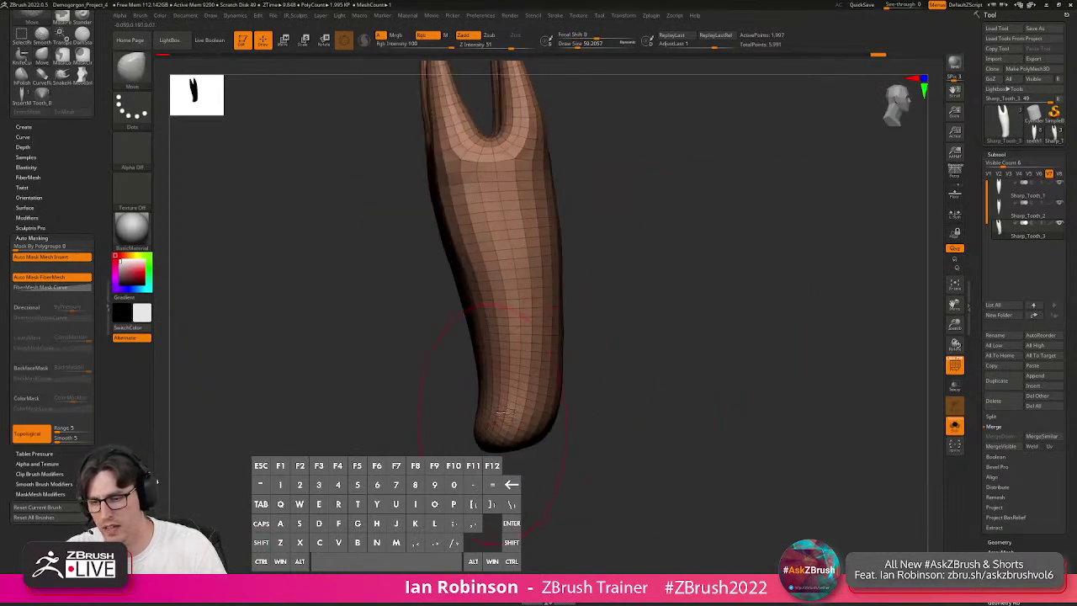
left_click_drag(684, 363, 640, 362)
Slice the lower tip of Sharp_Tooth_3 flat with a slightly curved ClipCurve stroke.
key("ctrl+shift")
left_click(132, 65, "ctrl+shift")
left_click(264, 114, "ctrl+shift")
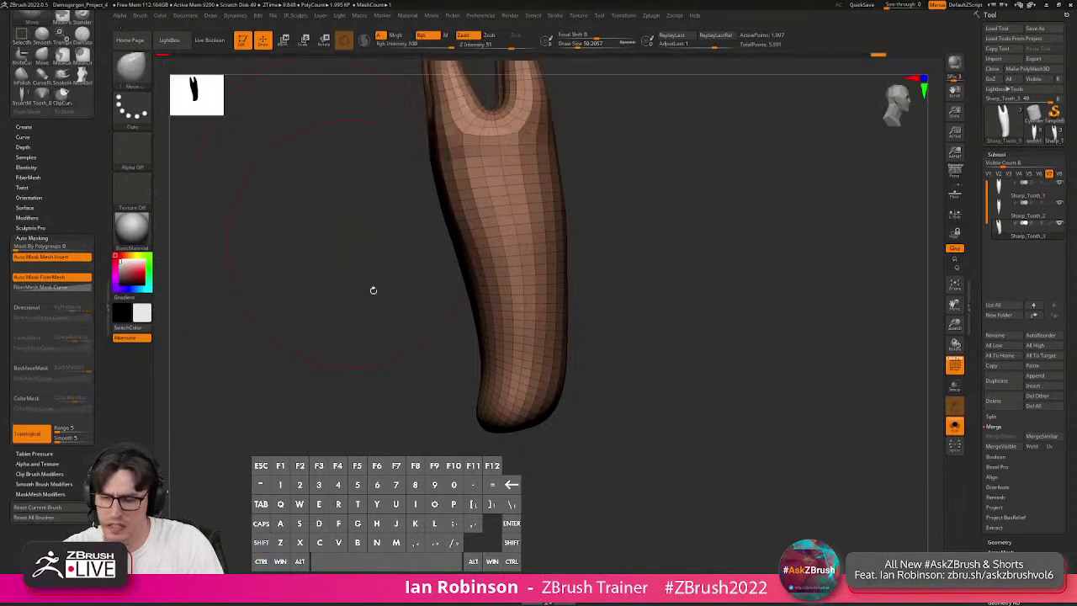
mouse_move(428, 367)
left_mouse_down("ctrl+shift")
mouse_move(627, 427)
mouse_move(373, 384)
mouse_move(565, 413)
mouse_move(414, 388)
left_mouse_up("ctrl+shift")
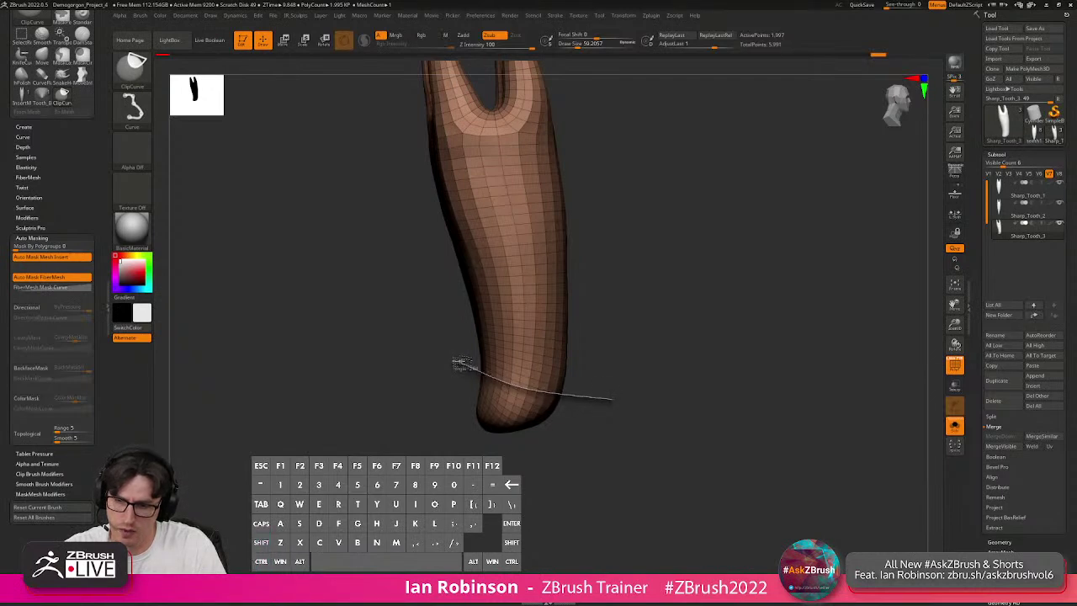
left_click_drag(468, 358, 468, 358, "ctrl+shift")
left_click_drag(538, 421, 507, 407)
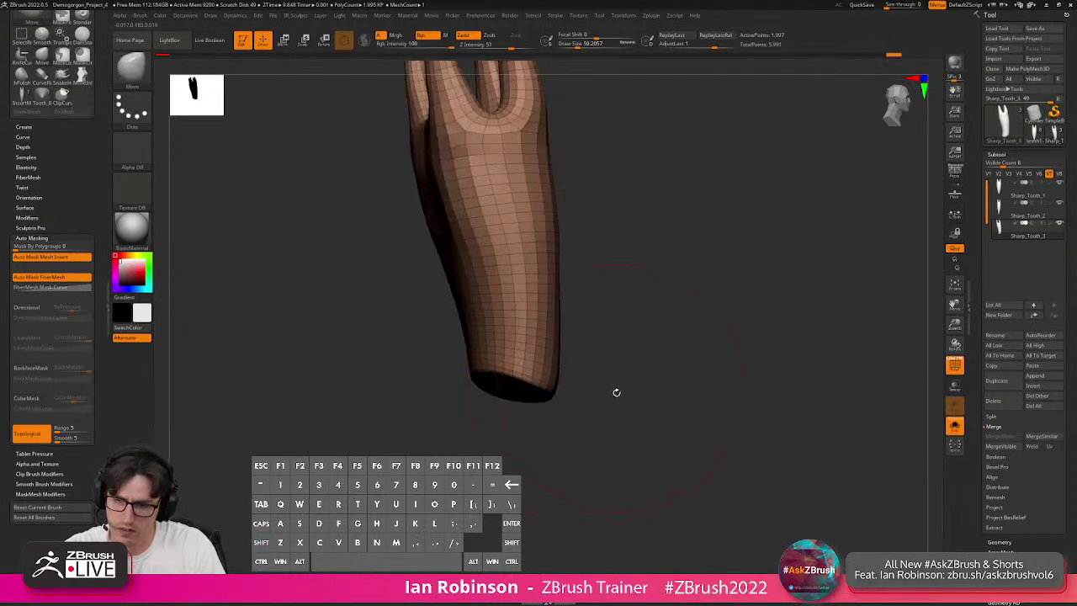
left_click_drag(620, 387, 579, 381)
left_click_drag(687, 366, 623, 377, "shift")
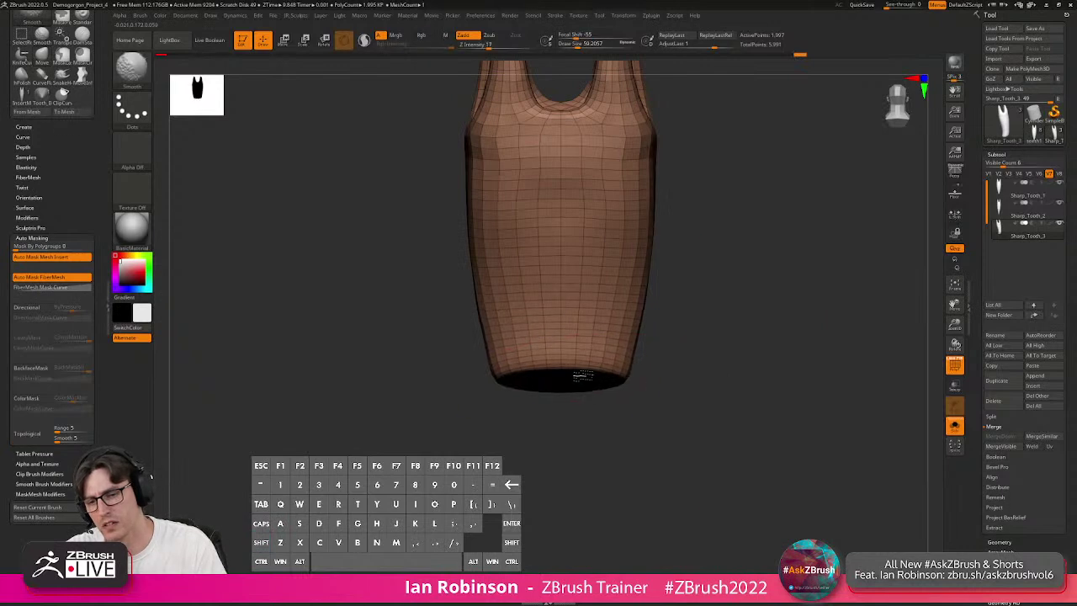
Reshape the clipped end of Sharp_Tooth_3 with the Move brush.
mouse_move(711, 381)
left_mouse_down()
mouse_move(740, 368)
mouse_move(707, 390)
mouse_move(629, 338)
left_mouse_up()
left_click_drag(629, 339, 599, 412, "ctrl+shift")
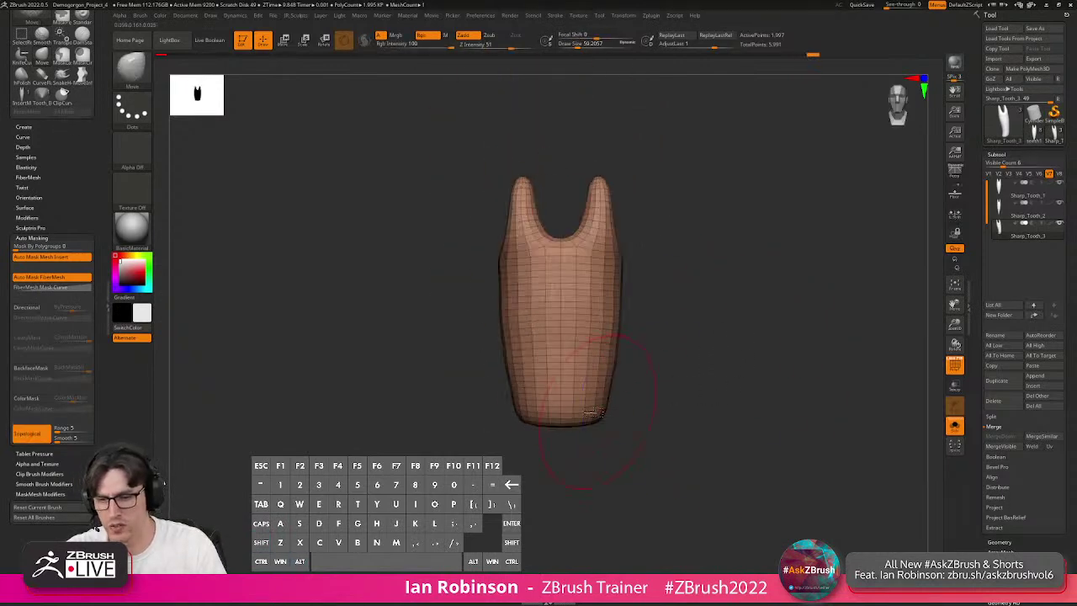
left_click_drag(630, 342, 694, 387)
mouse_move(593, 242)
left_mouse_down()
mouse_move(681, 241)
mouse_move(732, 289)
mouse_move(722, 296)
left_mouse_up()
key("s")
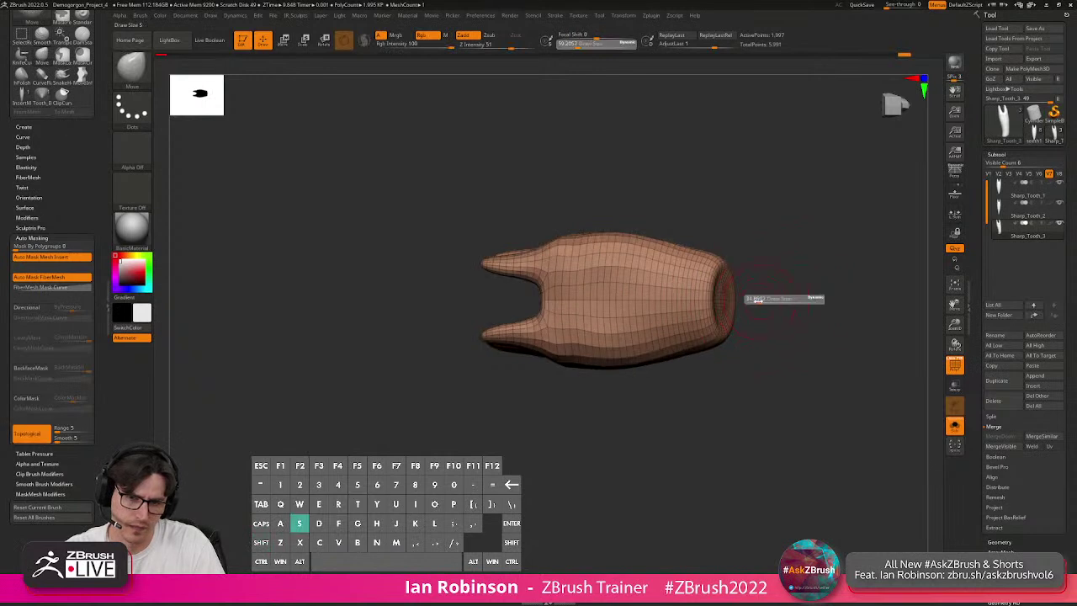
mouse_move(733, 300)
left_mouse_down()
mouse_move(765, 296)
mouse_move(704, 372)
left_mouse_up()
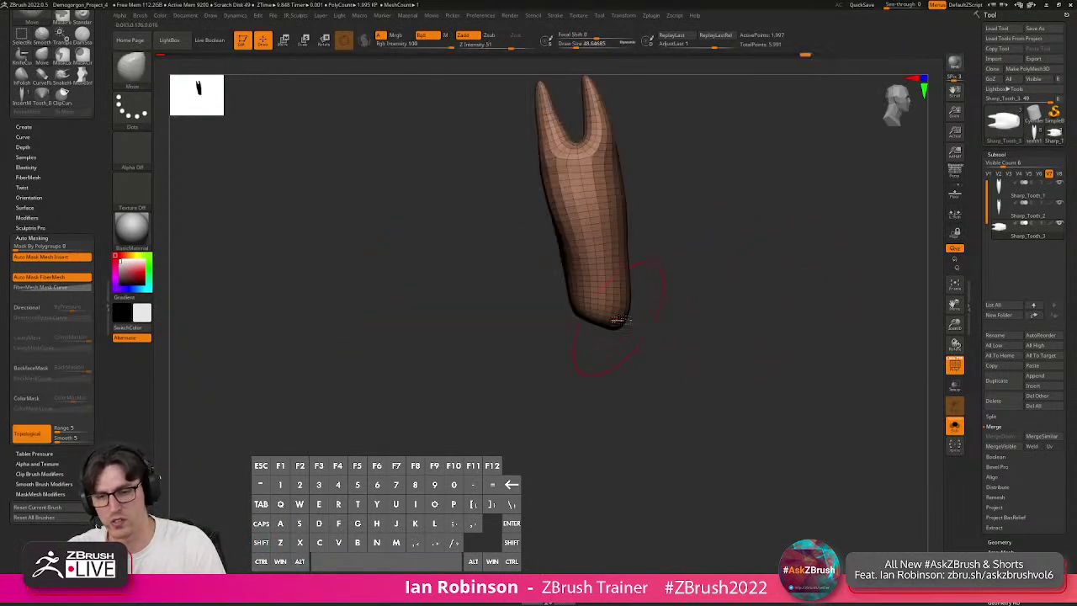
mouse_move(713, 320)
left_mouse_down()
mouse_move(698, 331)
mouse_move(625, 310)
mouse_move(716, 209)
mouse_move(562, 318)
mouse_move(569, 347)
mouse_move(657, 276)
mouse_move(665, 289)
mouse_move(576, 339)
mouse_move(599, 320)
left_mouse_up()
Switch to the hPolish brush and duplicate the Sharp_Tooth_3 subtool.
key("b")
key("m")
key("v")
key("shift")
left_click_drag(673, 295, 716, 286)
key("ctrl+shift+d")
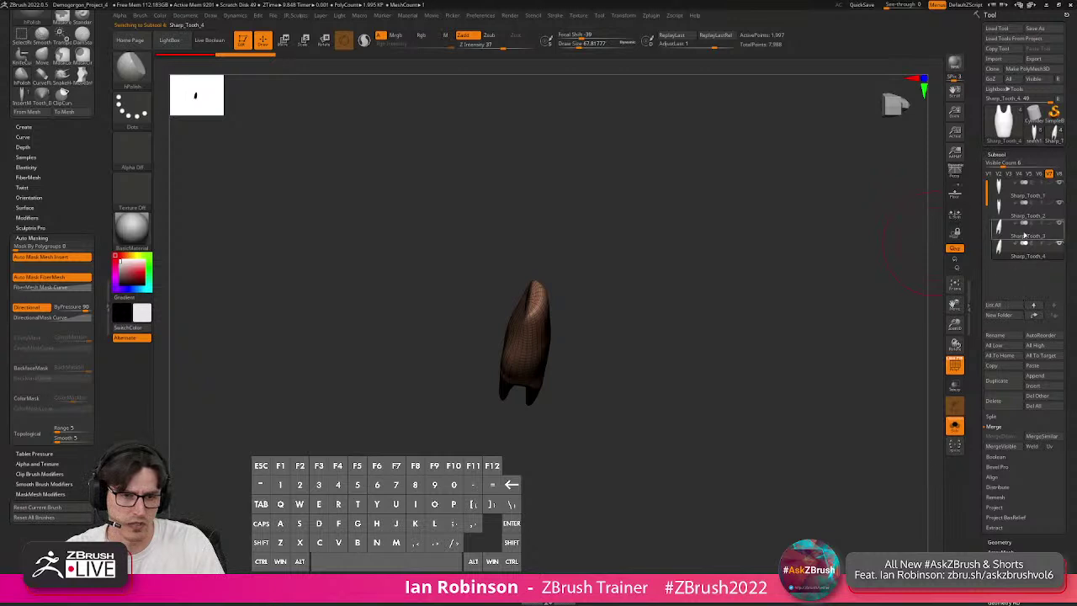
Rename the Sharp_Tooth_3 subtool to Flat_Tooth_1.
left_click(1026, 235)
left_click(1004, 336)
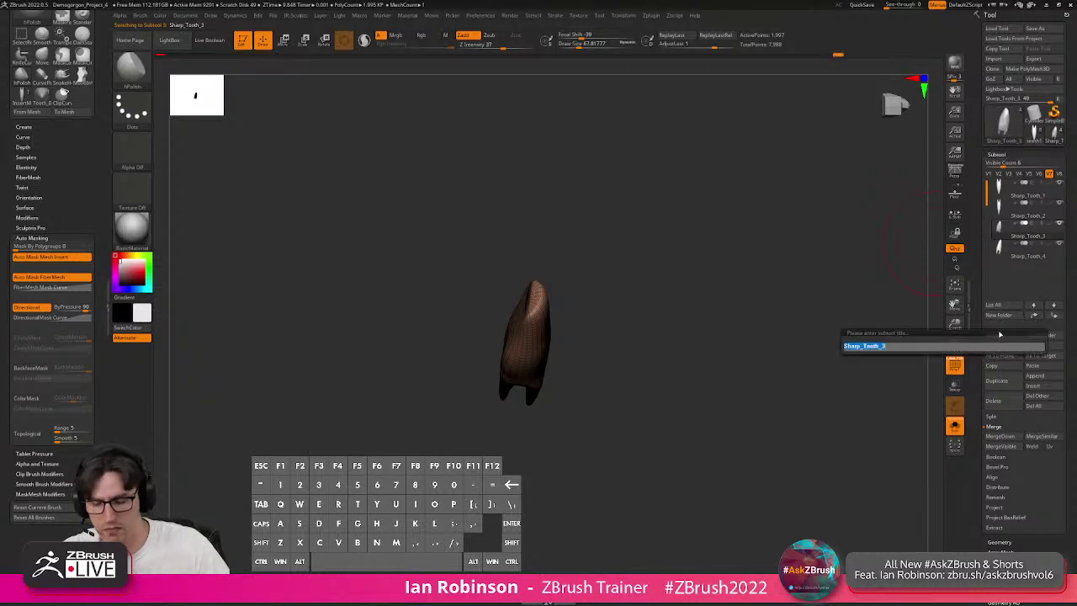
key("BackSpace")
type("Flat_Too")
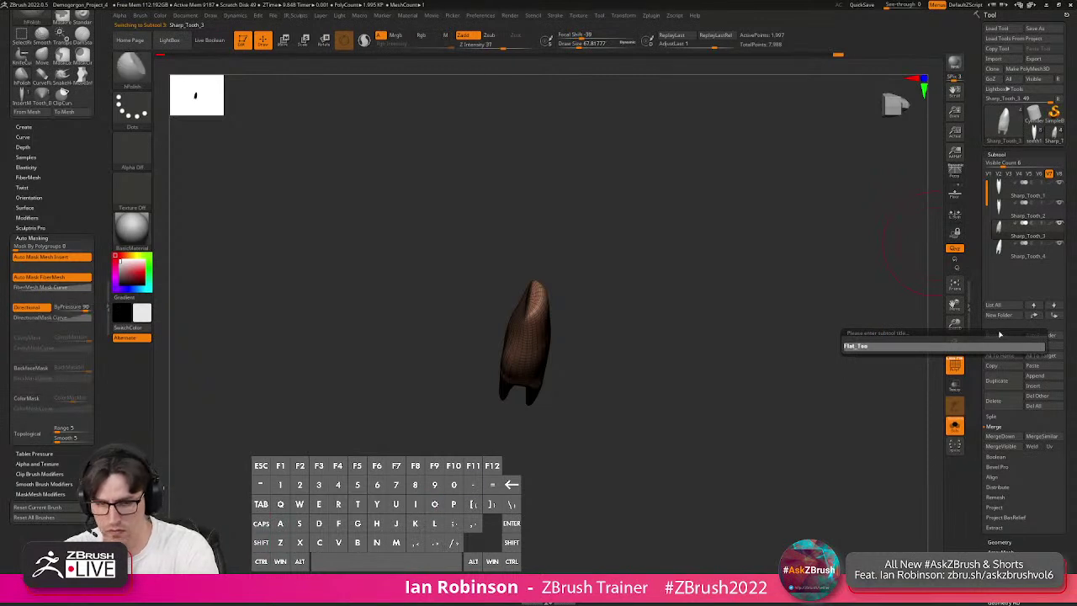
type("th")
key("Return")
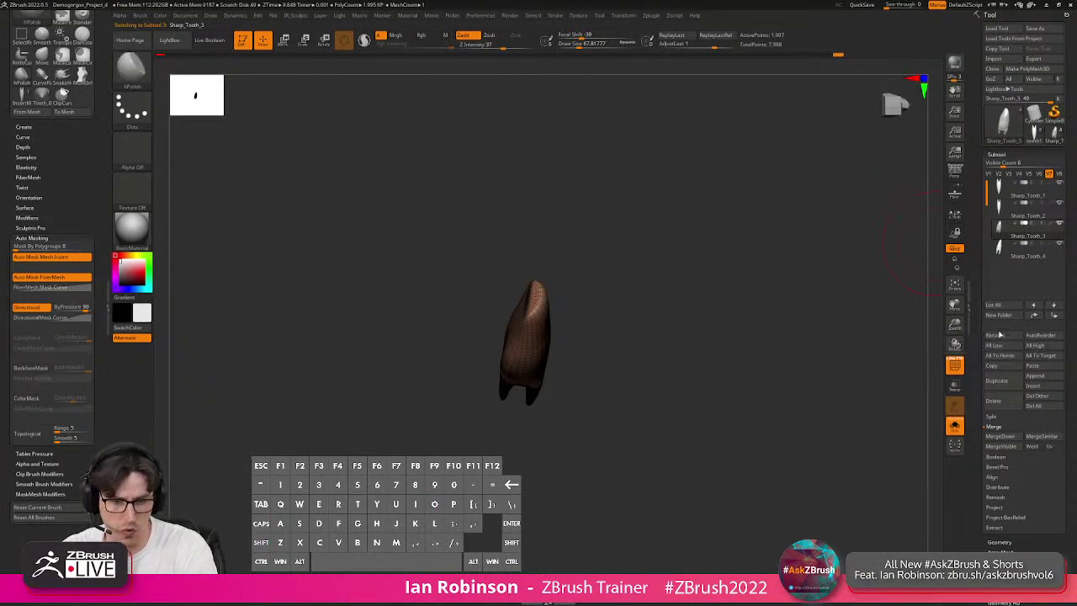
Rename the duplicated Sharp_Tooth_4 subtool to Flaty_Tooth_2.
left_click(1023, 254)
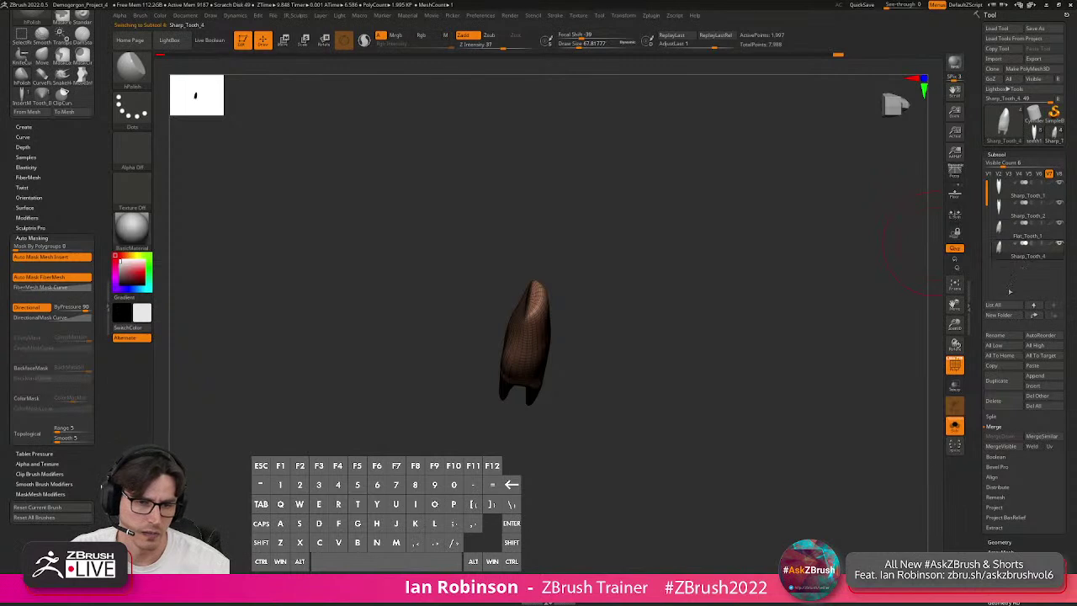
left_click(1010, 337)
type("Flat_")
type("Tooth_2")
key("Return")
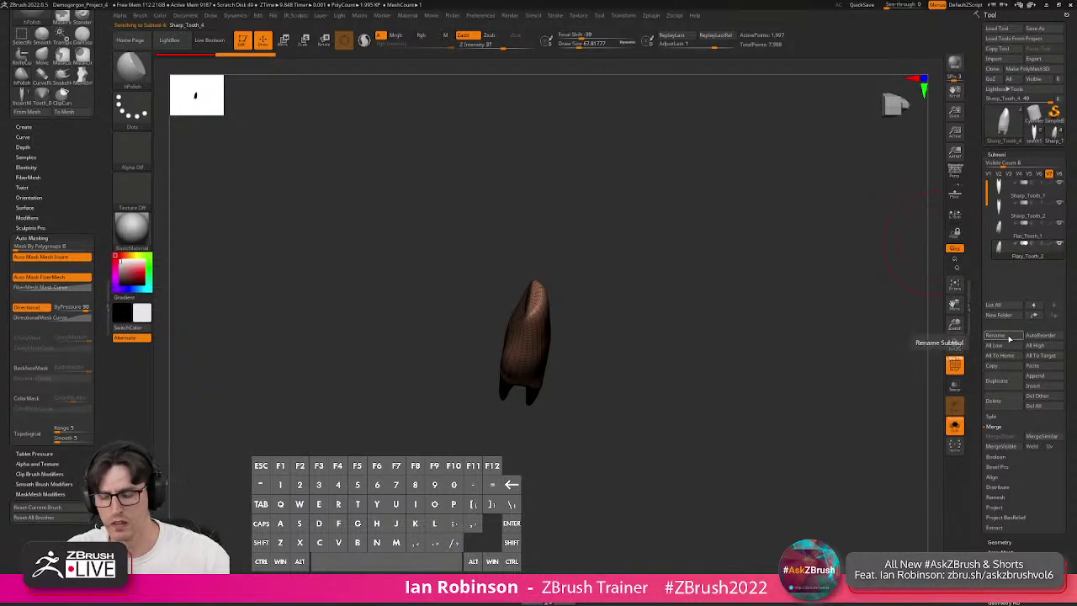
Broaden the flat biting end of the duplicated tooth into a molar-like crown with a large Move brush.
key("f")
key("s")
left_click_drag(612, 308, 674, 303)
key("b")
key("m")
key("t")
left_click_drag(545, 362, 567, 346)
left_click_drag(582, 385, 592, 377)
key("s")
left_click_drag(576, 330, 564, 329)
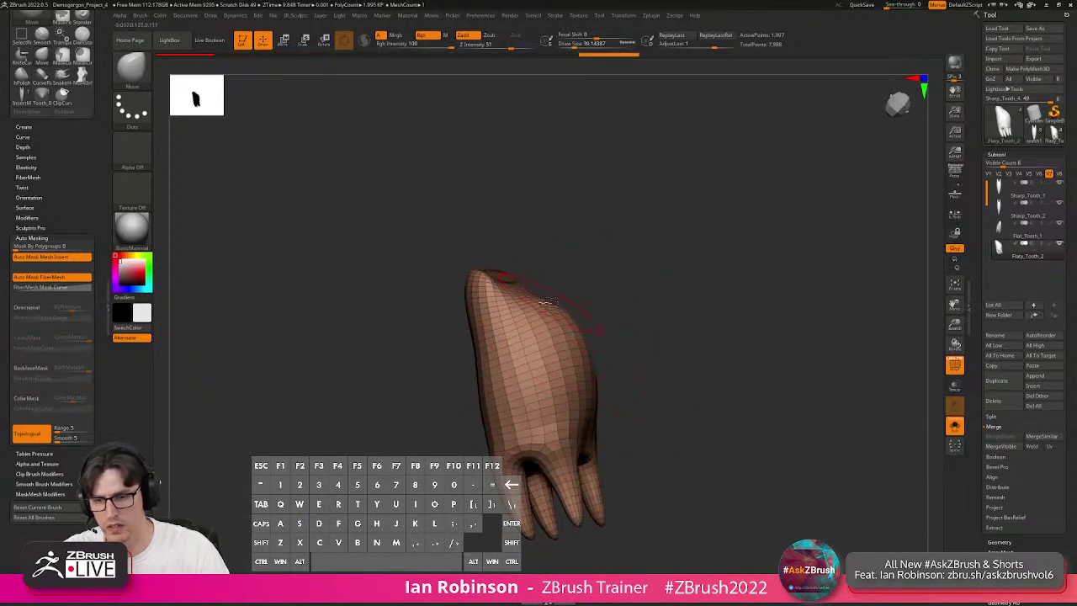
Even out the crown's upper rim and corners with the Move brush at several brush sizes.
key("s")
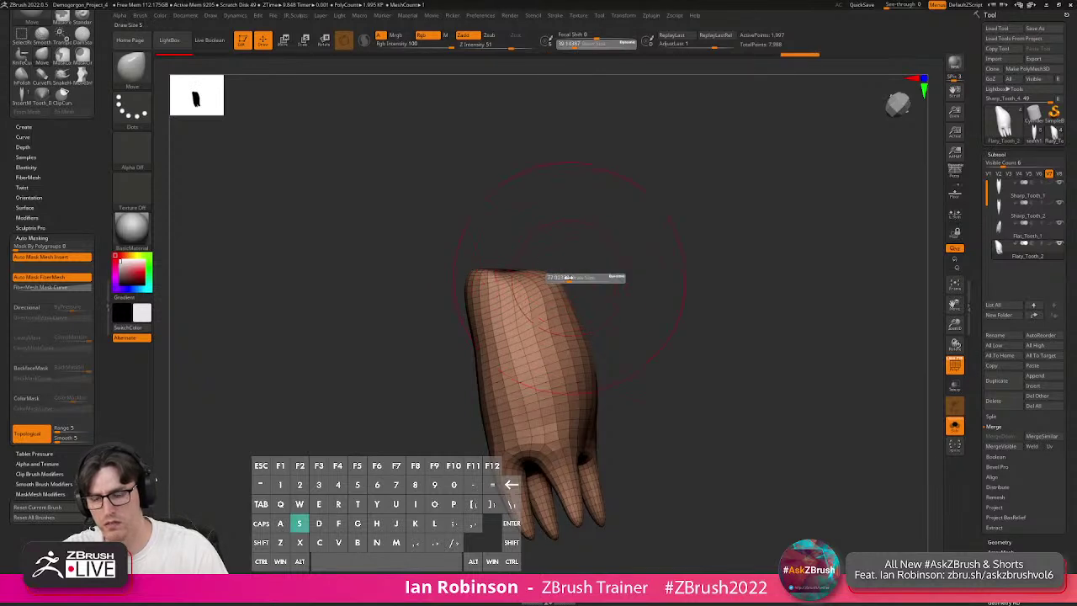
right_click_drag(569, 278, 541, 277)
key("s")
left_click_drag(480, 297, 499, 301)
mouse_move(580, 284)
left_mouse_down()
mouse_move(620, 278)
mouse_move(576, 288)
left_mouse_up()
key("s")
mouse_move(547, 357)
right_mouse_down()
mouse_move(601, 354)
mouse_move(548, 353)
right_mouse_up()
key("shift")
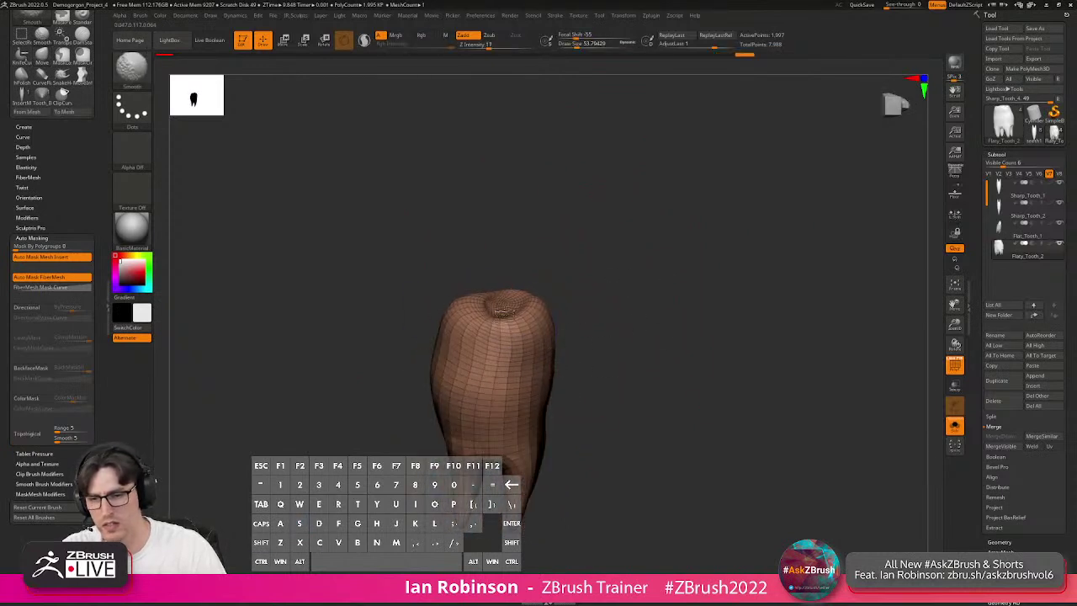
Square off the crown around its central hollow with the Move and Smooth brushes.
mouse_move(584, 315)
right_mouse_down()
mouse_move(518, 347)
mouse_move(534, 372)
mouse_move(495, 345)
right_mouse_up()
key("s")
right_click_drag(594, 241, 684, 202)
left_click_drag(549, 268, 551, 254)
key("s")
left_click_drag(547, 304, 551, 303)
mouse_move(644, 245)
right_mouse_down()
mouse_move(582, 290)
mouse_move(514, 260)
right_mouse_up()
key("shift")
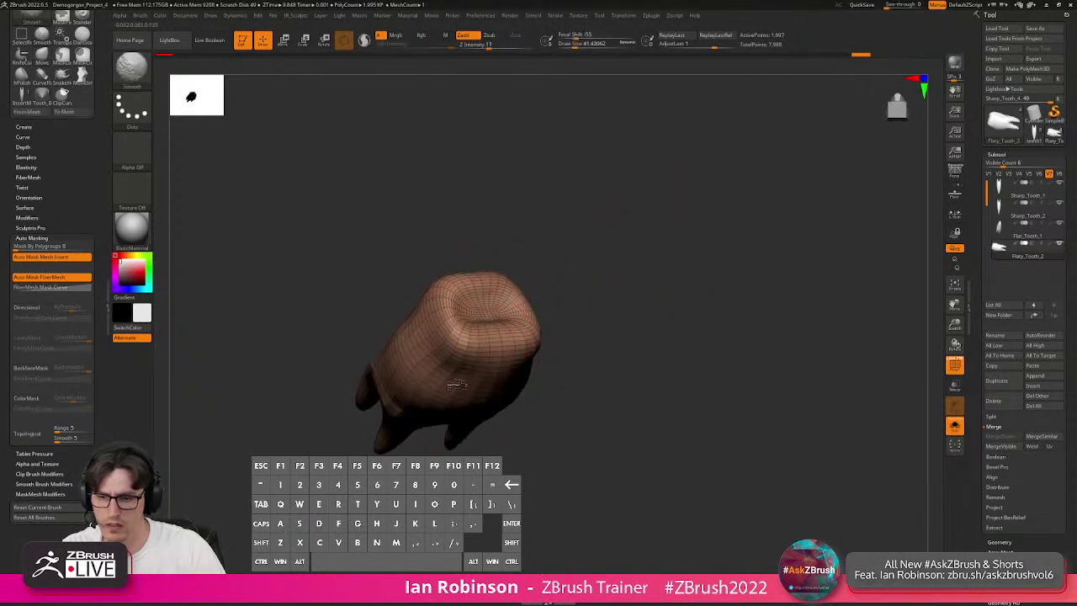
mouse_move(459, 378)
right_mouse_down()
mouse_move(649, 366)
mouse_move(697, 262)
mouse_move(654, 335)
mouse_move(628, 318)
mouse_move(617, 326)
mouse_move(690, 323)
right_mouse_up()
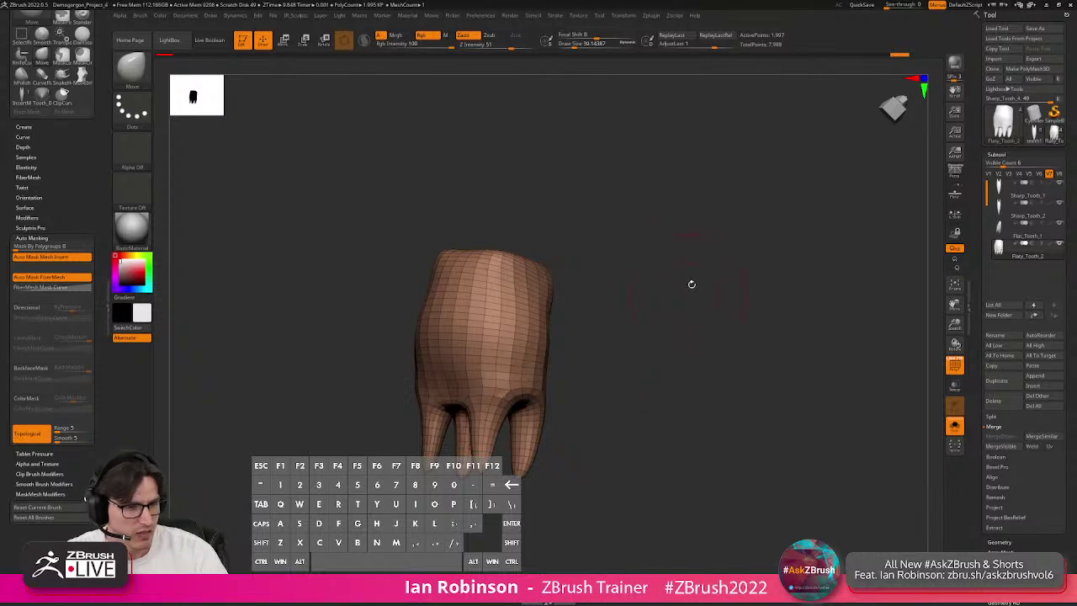
Adjust the roots and smooth the lower sides of the molar tooth with the Move and Smooth brushes.
right_click_drag(740, 325, 770, 322)
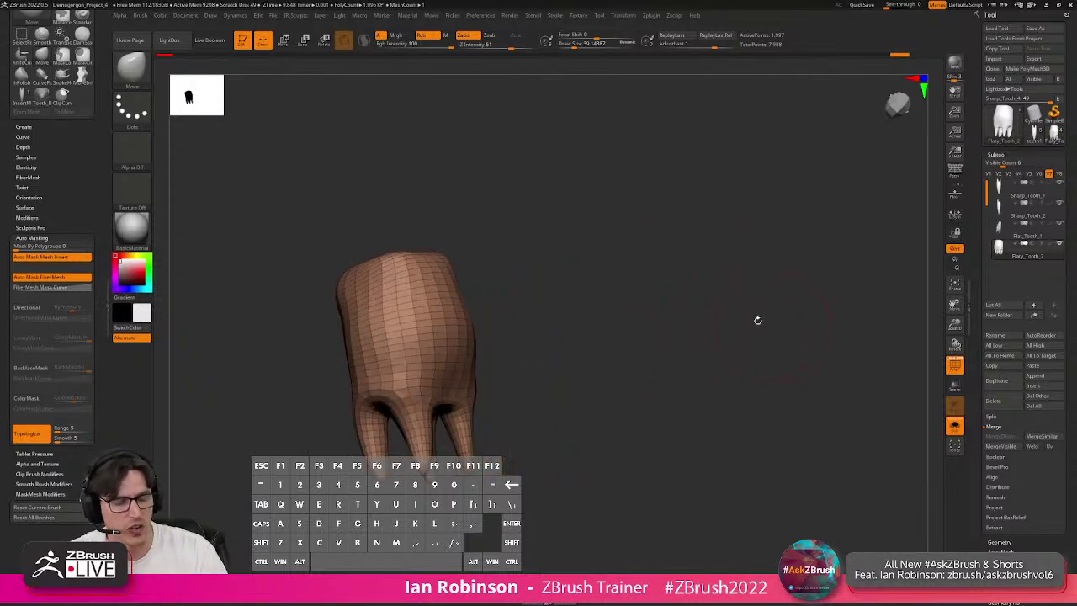
right_click_drag(609, 329, 507, 356)
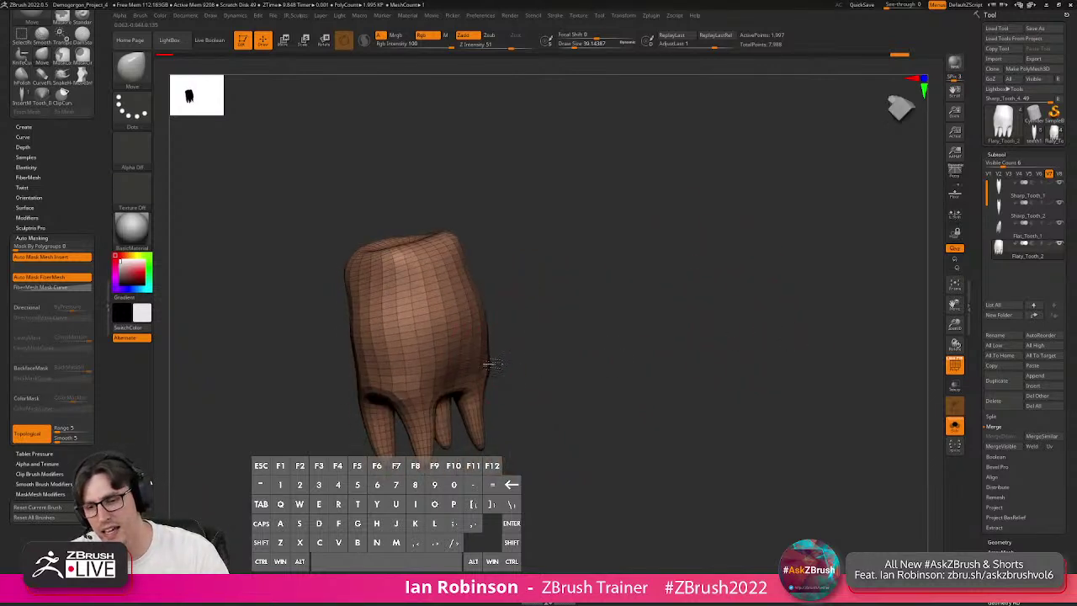
right_click_drag(584, 358, 527, 389)
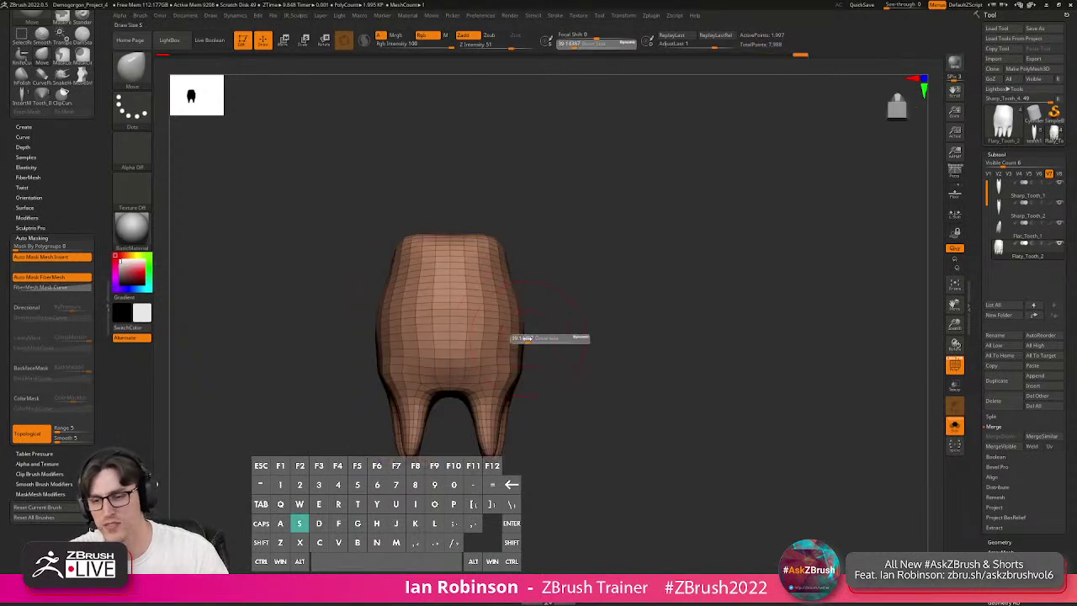
left_click_drag(500, 406, 513, 424)
key("s")
left_click_drag(530, 363, 511, 340, "shift")
key("s")
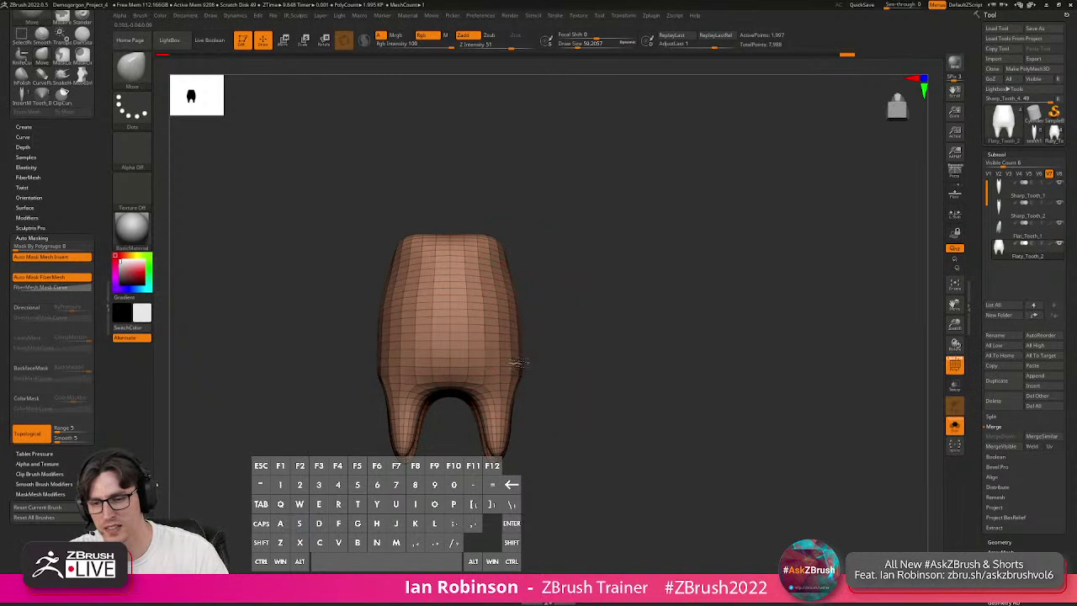
Isolate the roots on one side with a lasso mask, shift them outward, clear the mask and smooth the transition.
mouse_move(592, 325)
right_mouse_down()
mouse_move(635, 308)
mouse_move(606, 303)
right_mouse_up()
mouse_move(545, 396)
left_mouse_down("ctrl")
mouse_move(544, 407)
mouse_move(460, 386)
mouse_move(485, 369)
left_mouse_up("ctrl")
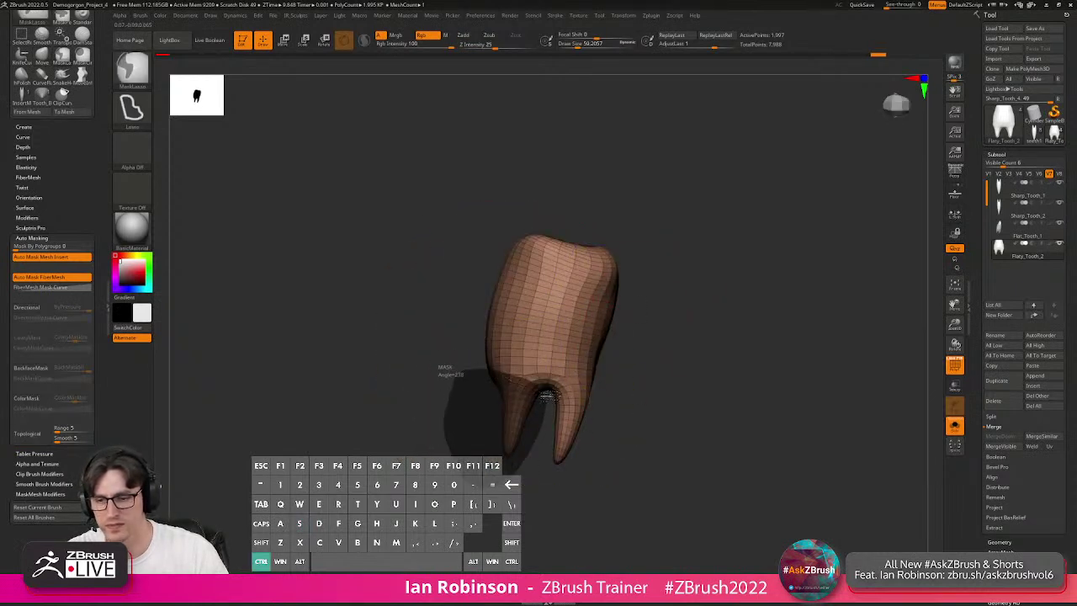
key("w")
left_click_drag(585, 312, 576, 316)
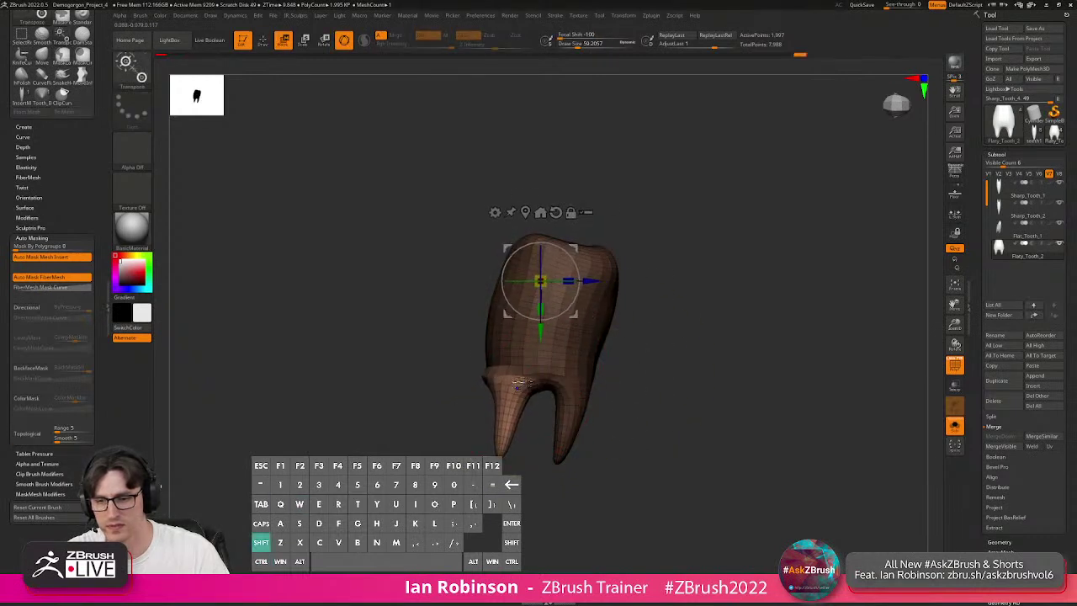
left_click_drag(637, 365, 648, 376, "ctrl")
key("q")
left_click_drag(532, 380, 498, 379, "shift")
Refine the shifted roots with the Move brush at varied brush sizes.
key("s")
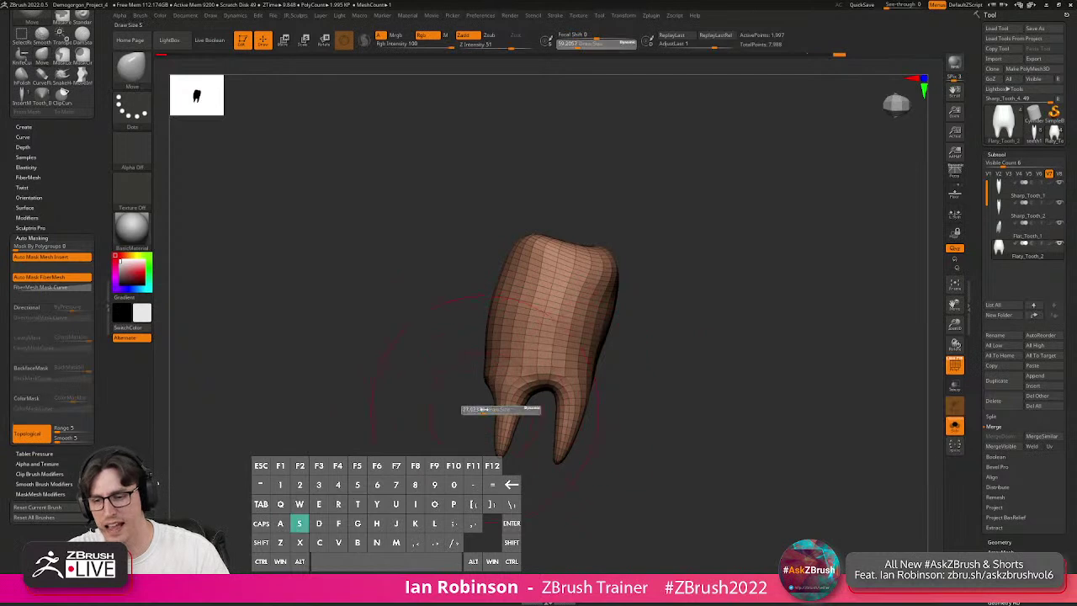
left_click(481, 411)
left_click_drag(467, 417, 510, 409)
key("s")
left_click(484, 407)
left_click_drag(740, 336, 627, 330)
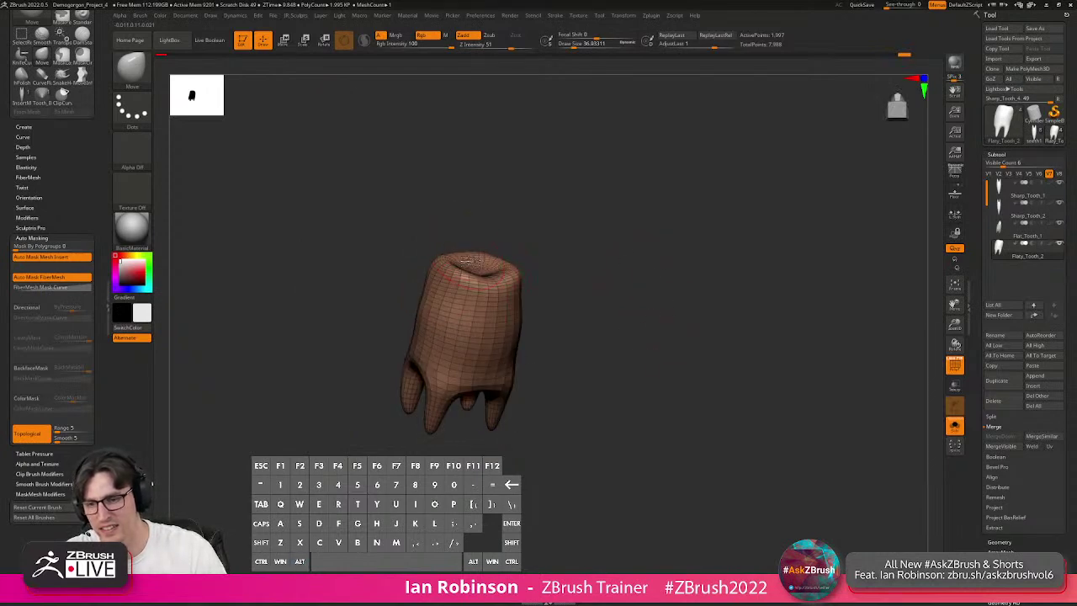
Adjust the rim around the crown's hollow with the Move brush and smooth it.
left_click_drag(454, 275, 445, 276)
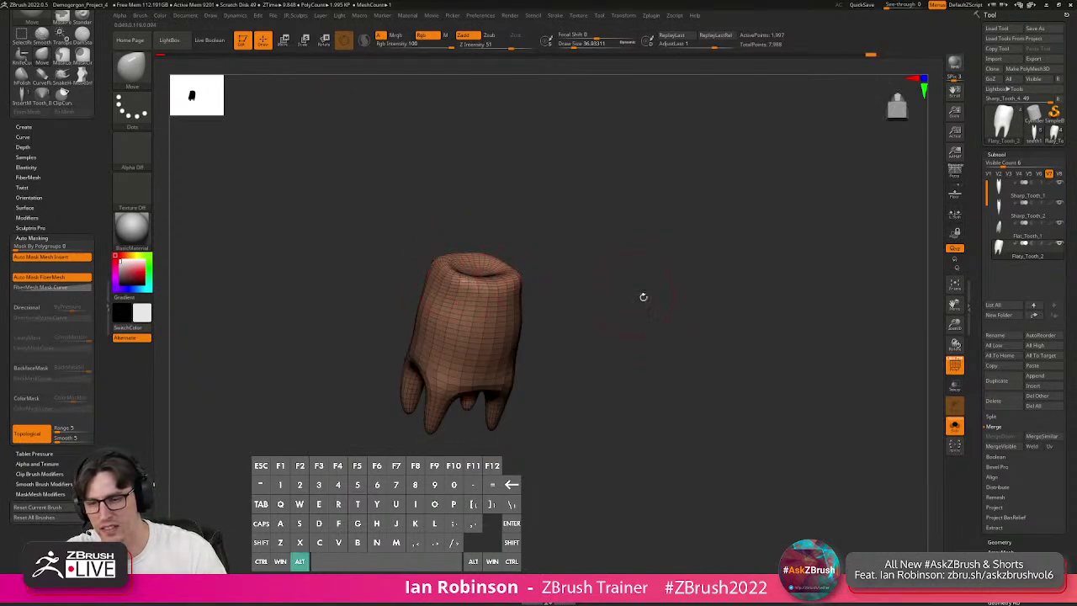
left_click_drag(631, 295, 620, 274)
left_click_drag(512, 281, 481, 289, "shift")
left_click_drag(665, 253, 699, 314)
left_click_drag(749, 283, 712, 272)
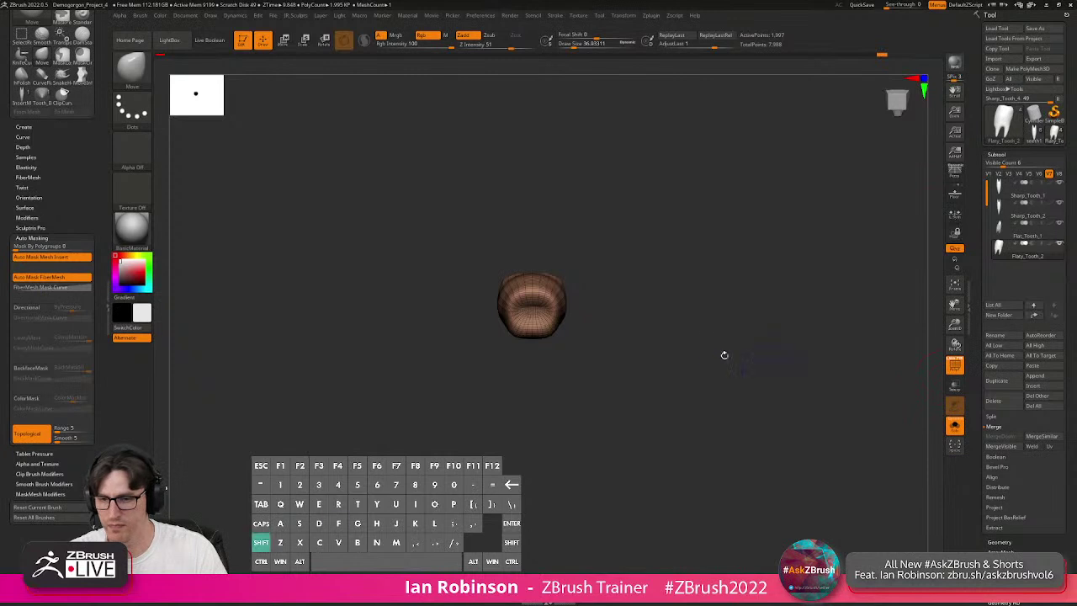
Turn off the wireframe display, select the Sharp_Tooth_1 subtool and save the tool as Teeth.
key("shift+f")
left_click(1014, 192)
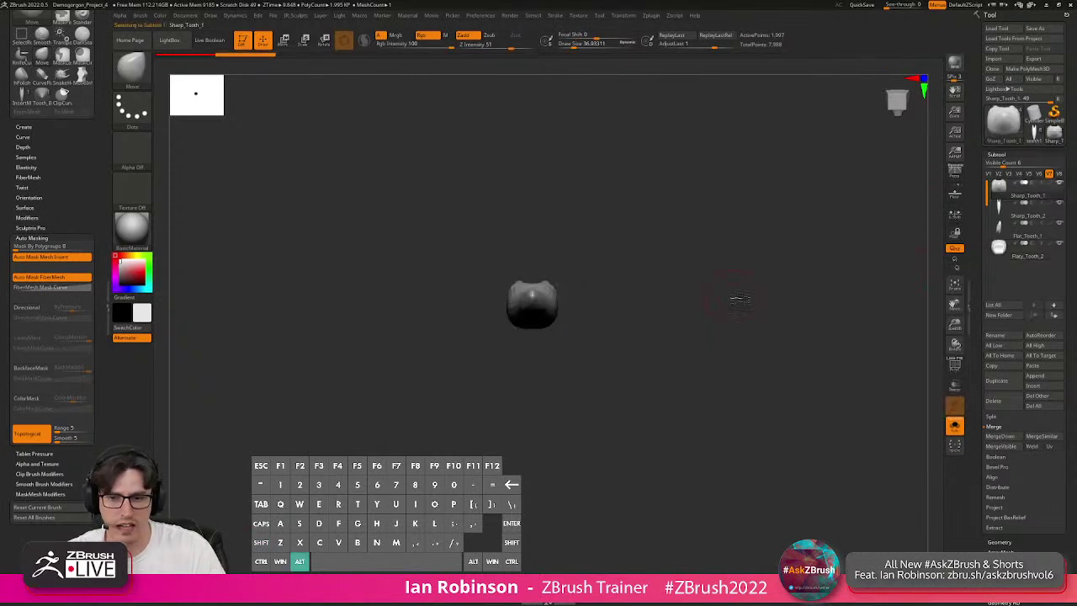
left_click_drag(732, 294, 696, 352)
left_click(1036, 29)
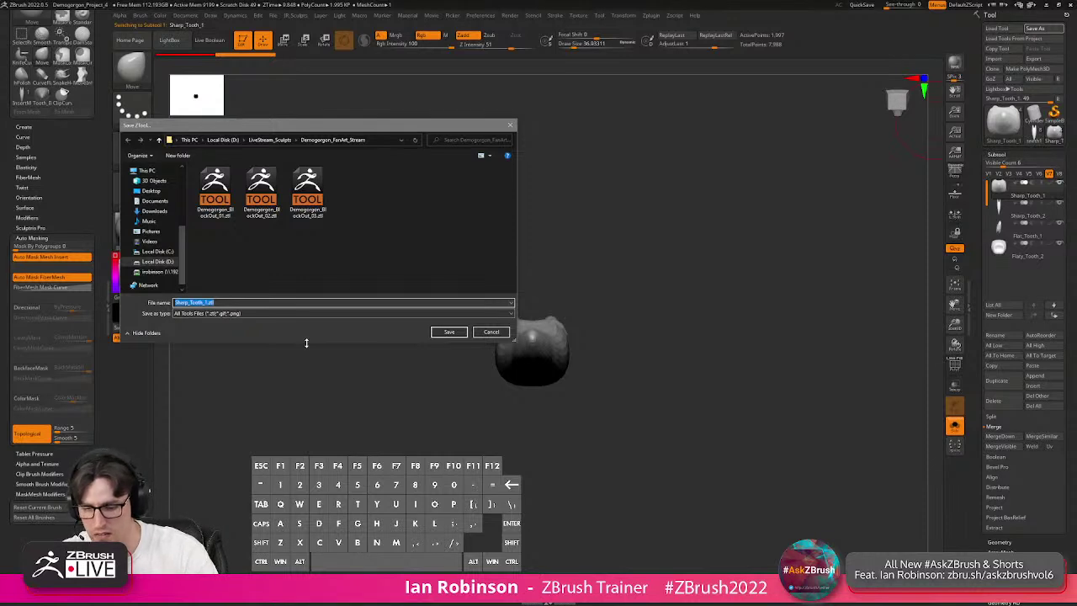
type("Tee")
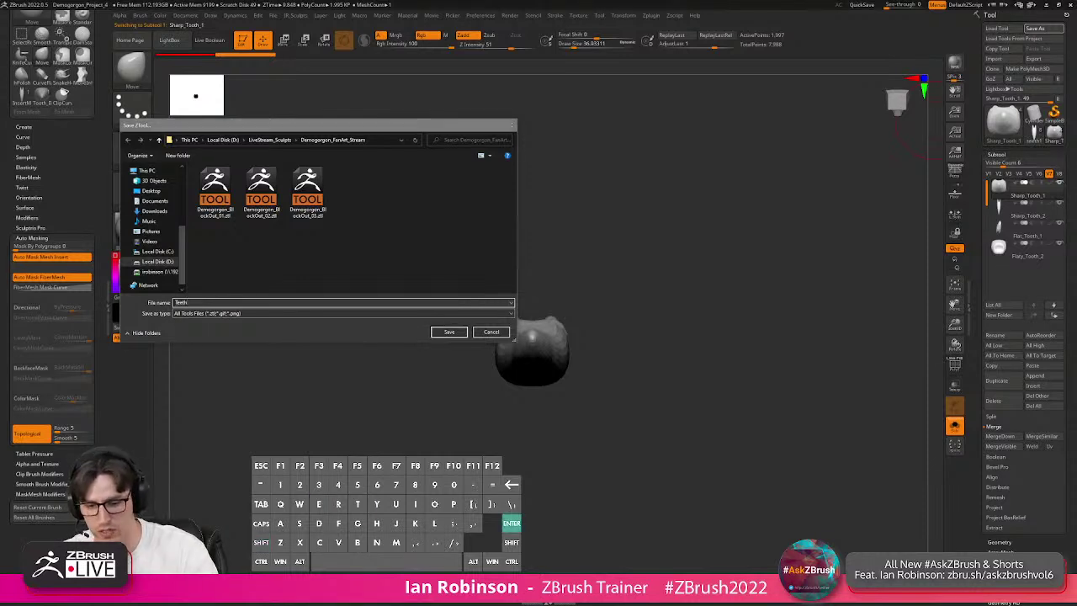
type("th")
key("Return")
Create an InsertMultiMesh brush from all the tooth subtools.
left_click_drag(643, 360, 733, 331)
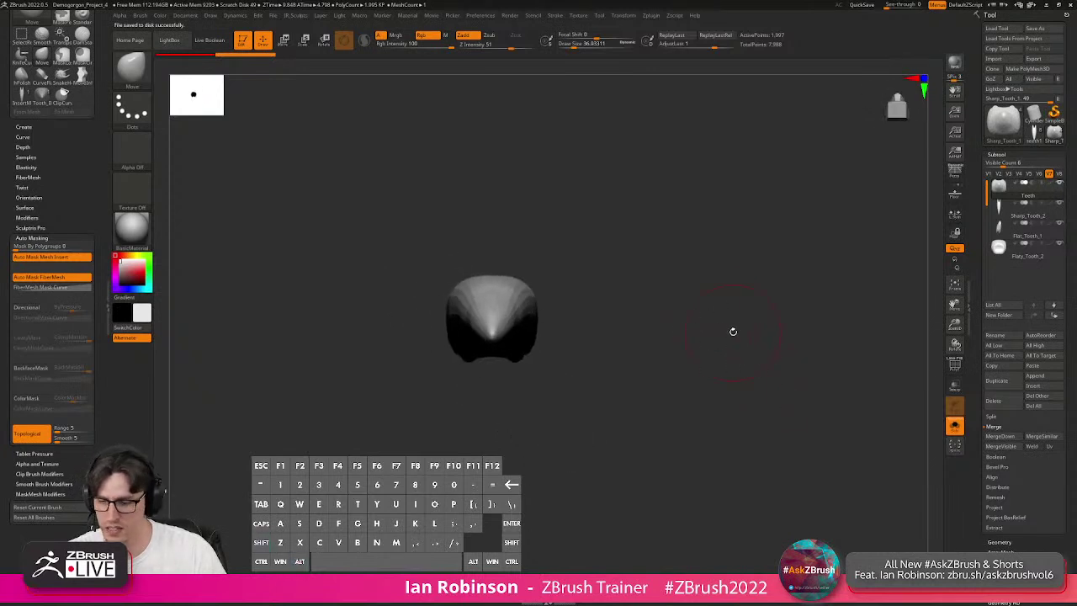
key("f")
key("a")
key("s")
left_click_drag(773, 292, 766, 293)
key("b")
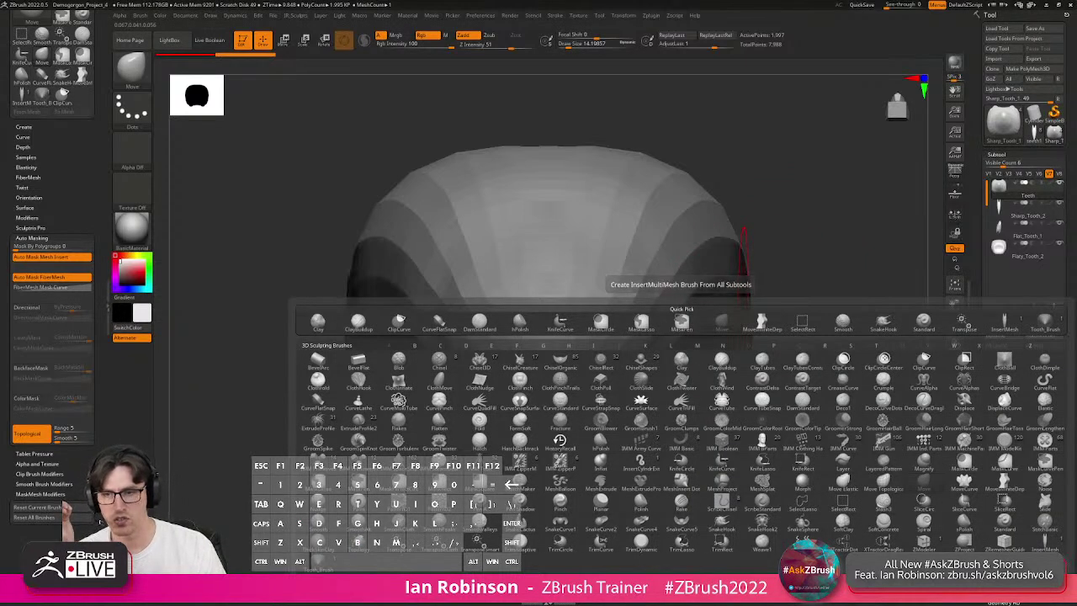
left_click(682, 321)
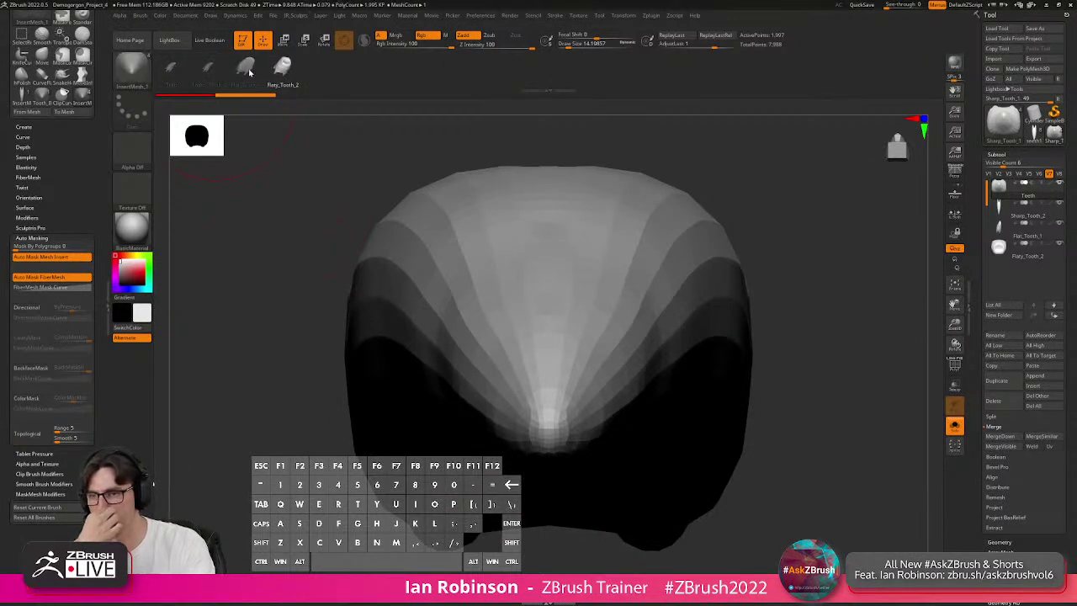
Test-insert the brush's first tooth on the mesh, adjust its Imbed depth and undo the test insertions.
left_click(170, 68)
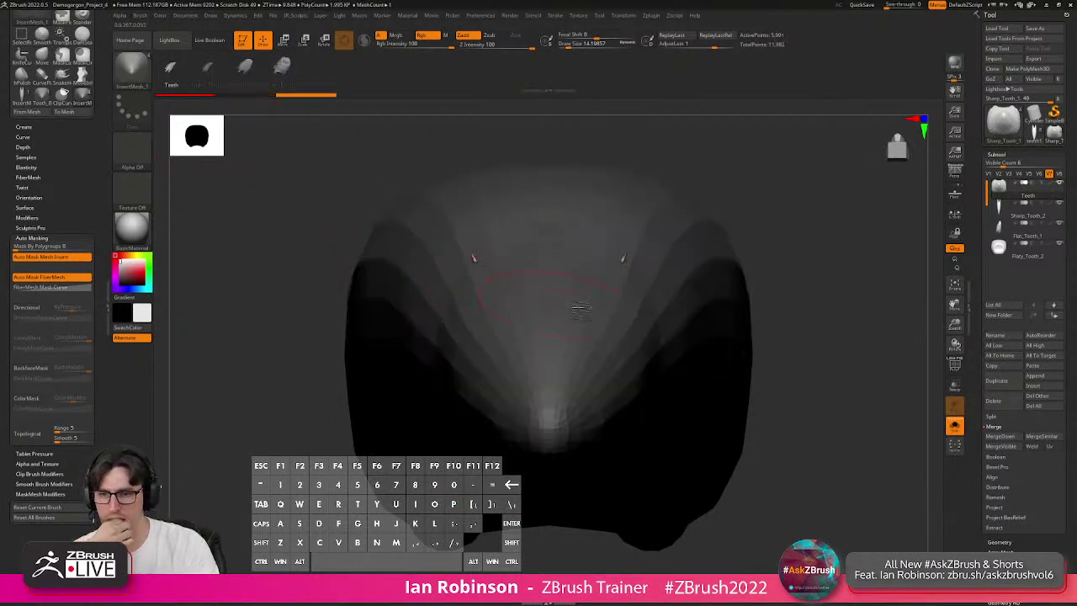
key("ctrl+z")
left_click_drag(512, 234, 525, 300)
key("ctrl+z")
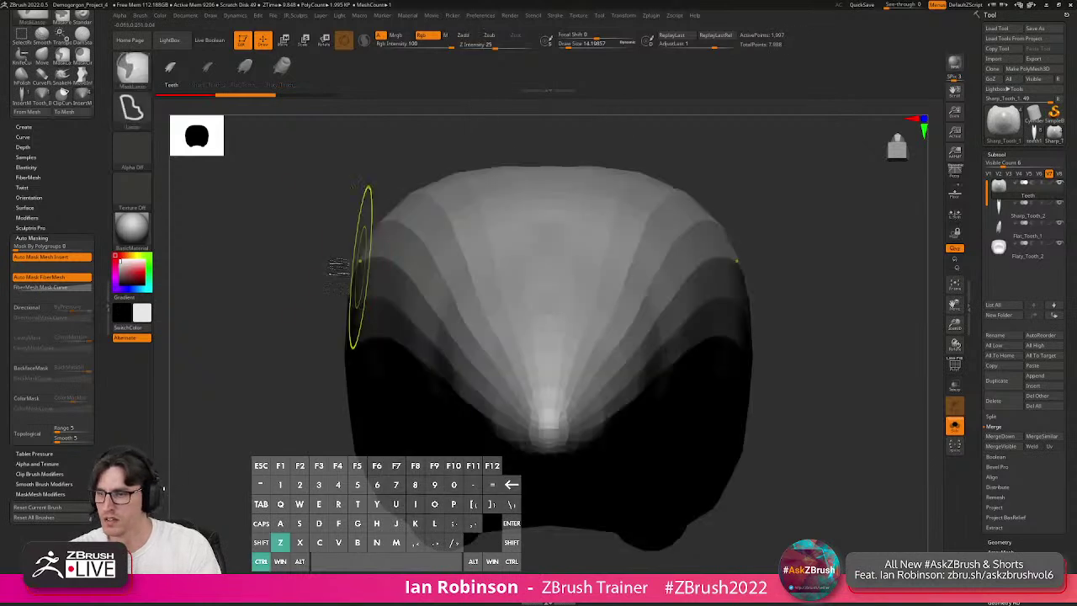
left_click(31, 147)
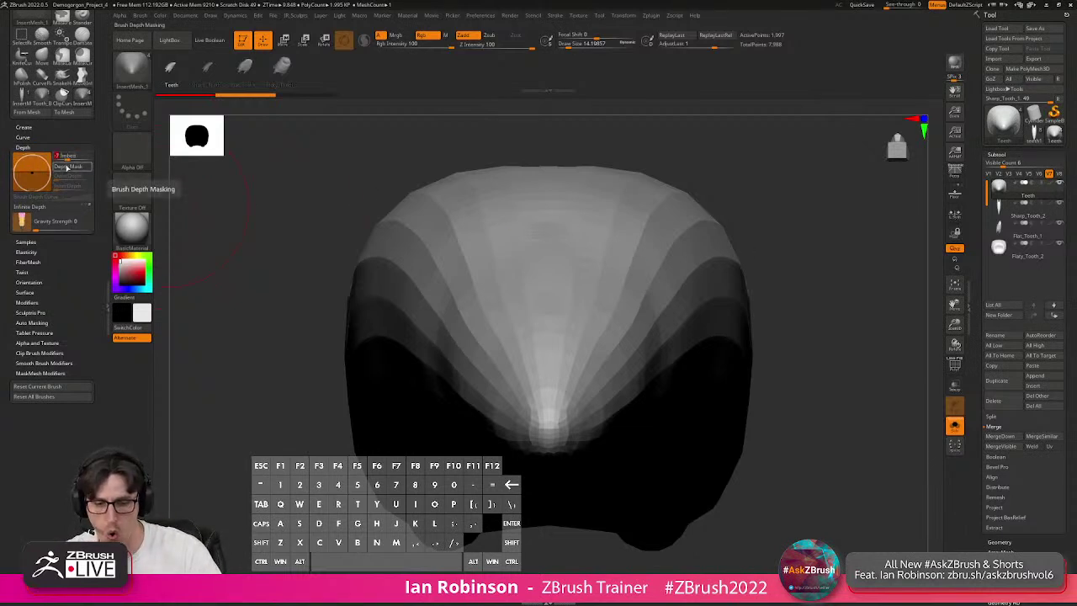
left_click_drag(591, 258, 603, 296)
key("ctrl+z")
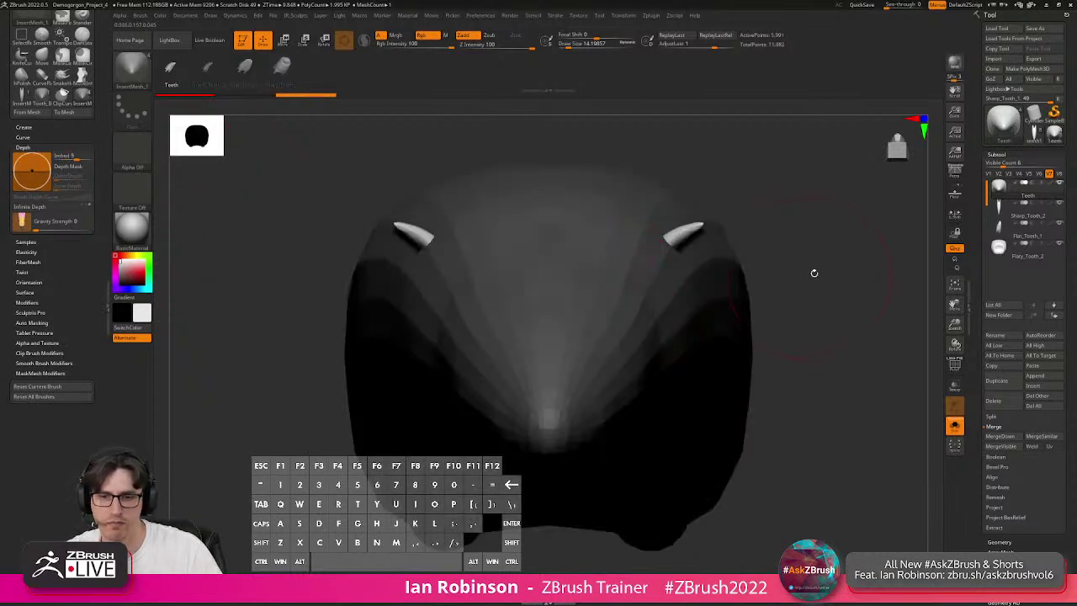
Switch to the Demogorgon tool, turn off Solo mode and show the teeth subtool around the mouth.
left_click_drag(808, 327, 762, 385, "alt")
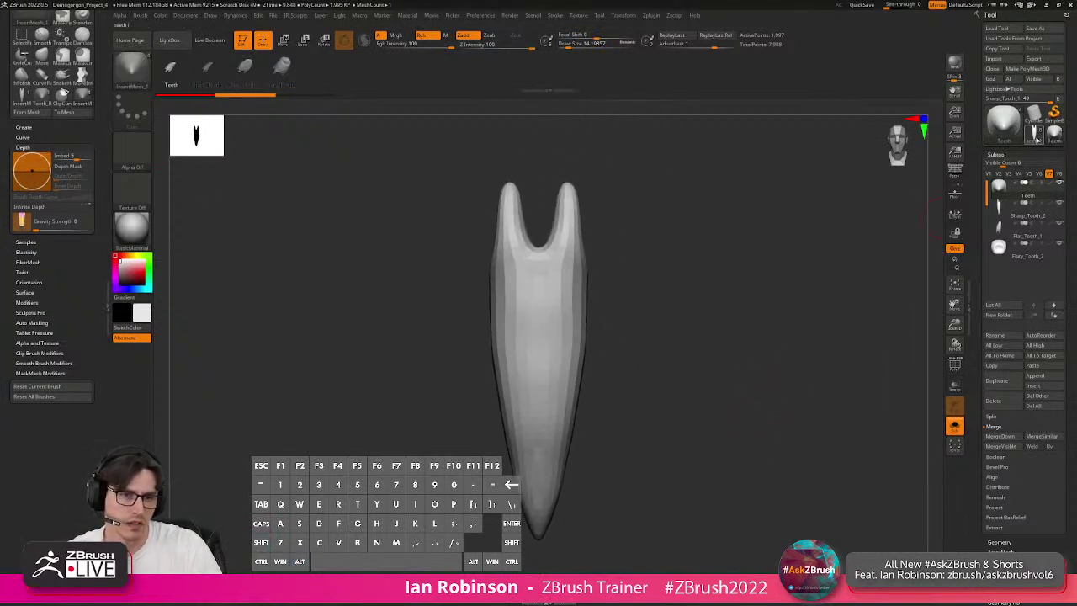
left_click(1039, 136)
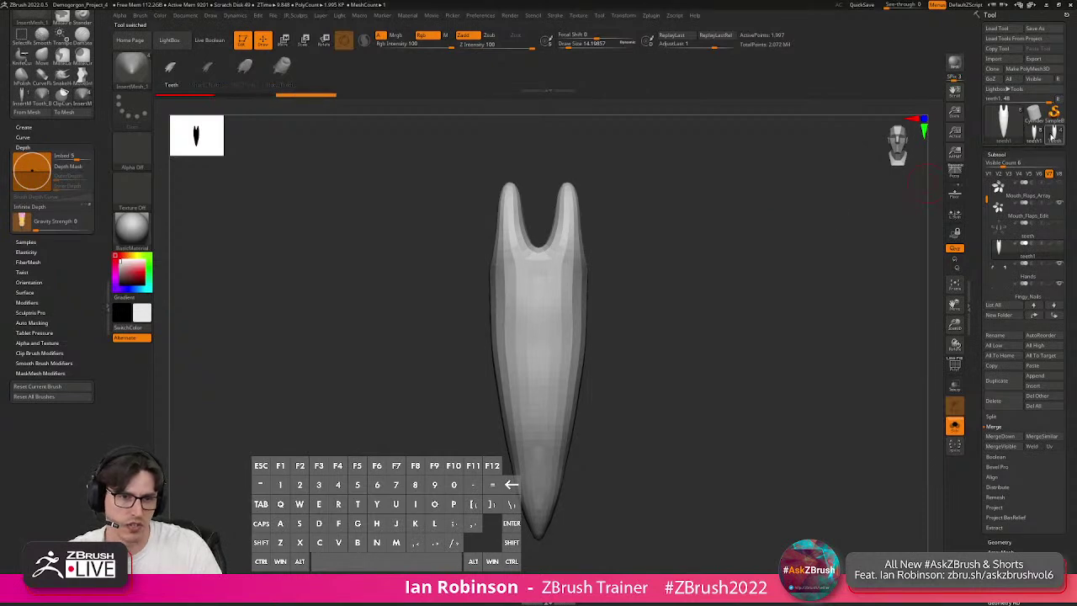
left_click(955, 425)
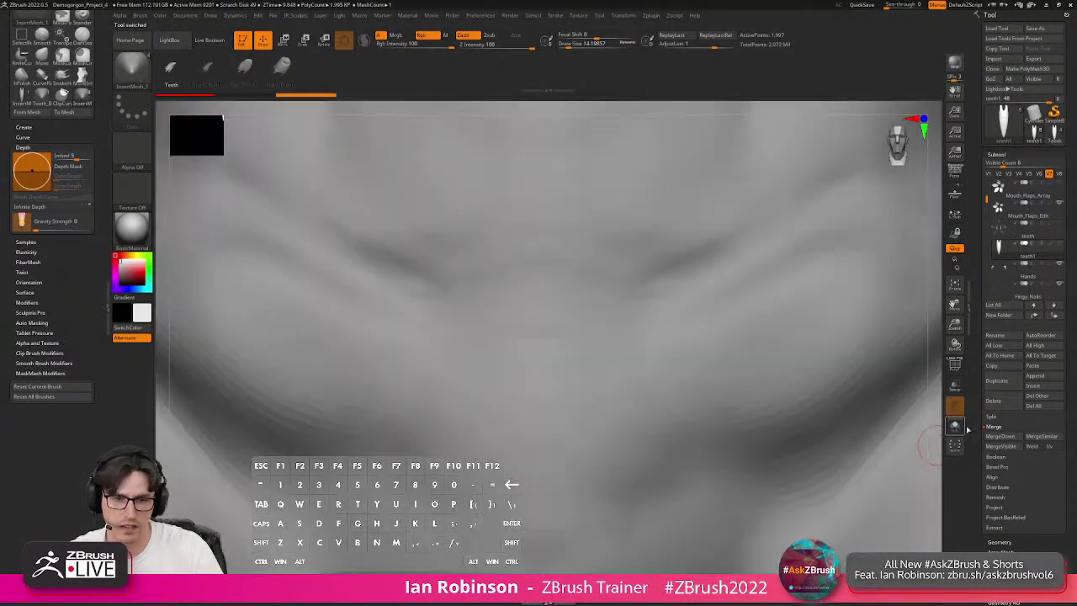
key("f")
left_click_drag(721, 228, 1059, 246)
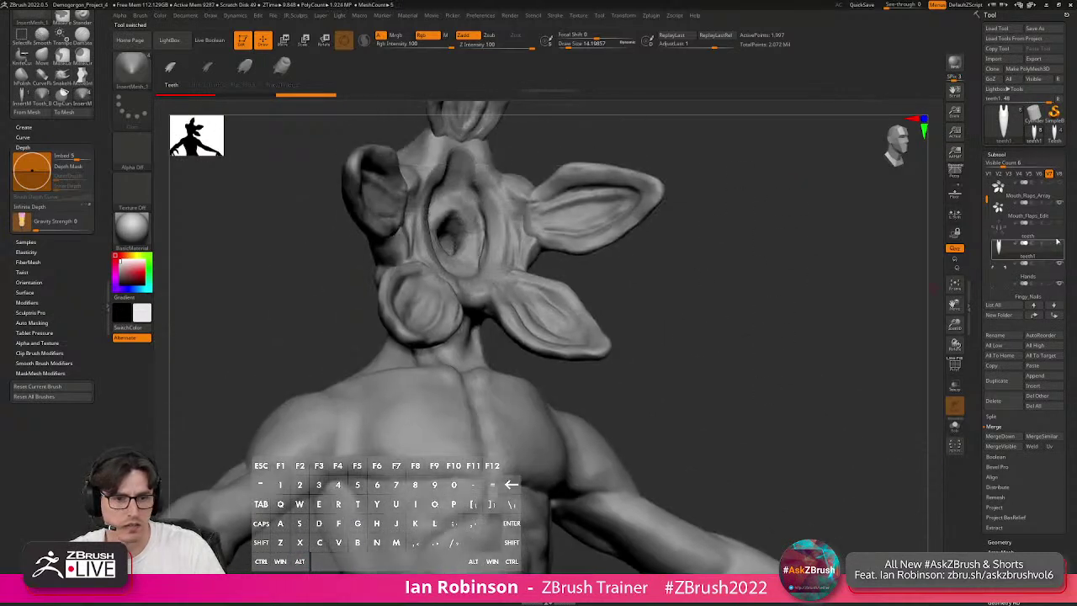
left_click(1059, 224)
left_click_drag(816, 252, 559, 305, "alt")
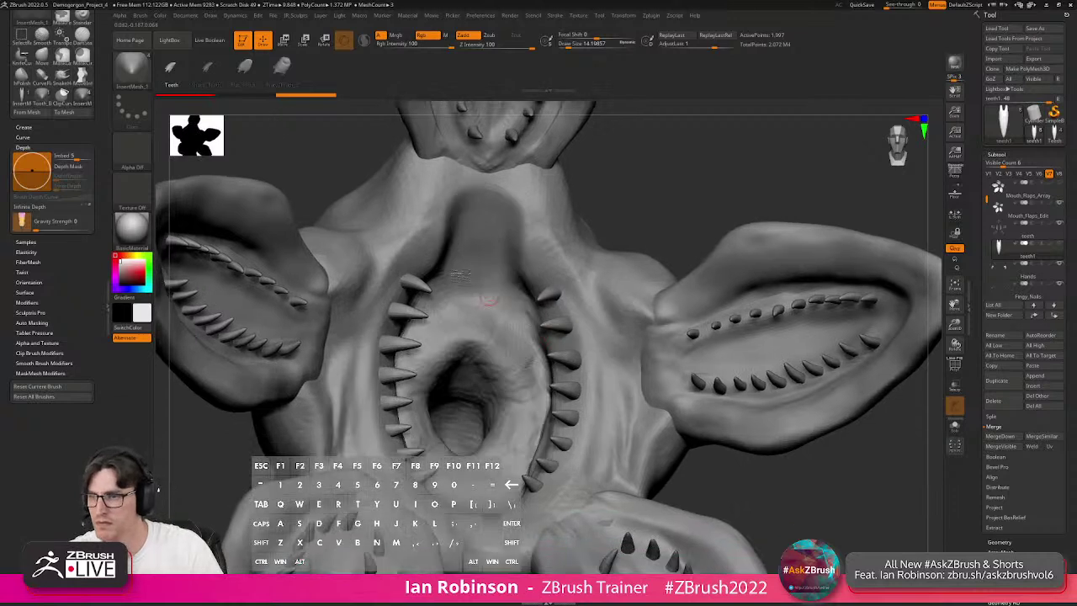
Switch to the Cylinder3D tool, append a sphere and select the sphere subtool as a test surface.
left_click(141, 16)
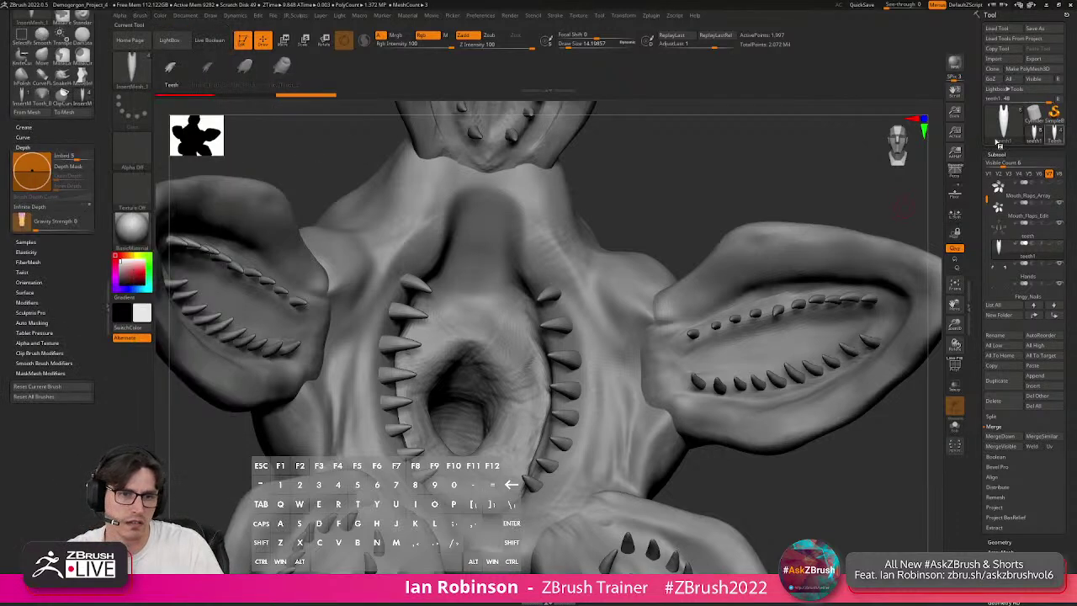
left_click(1040, 118)
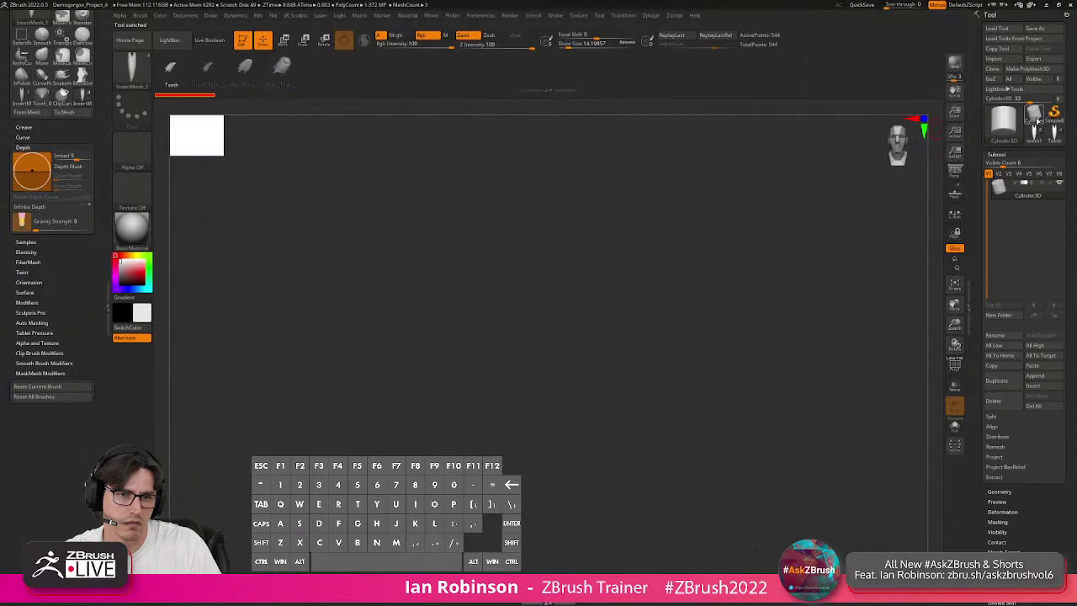
left_click(1040, 384)
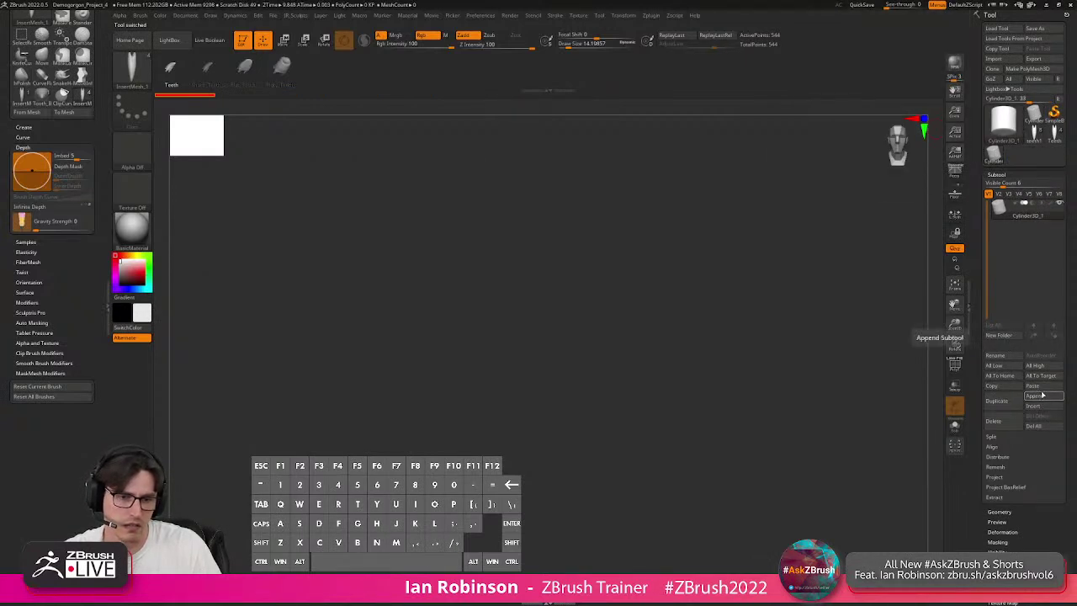
left_click(1043, 395)
left_click(666, 444)
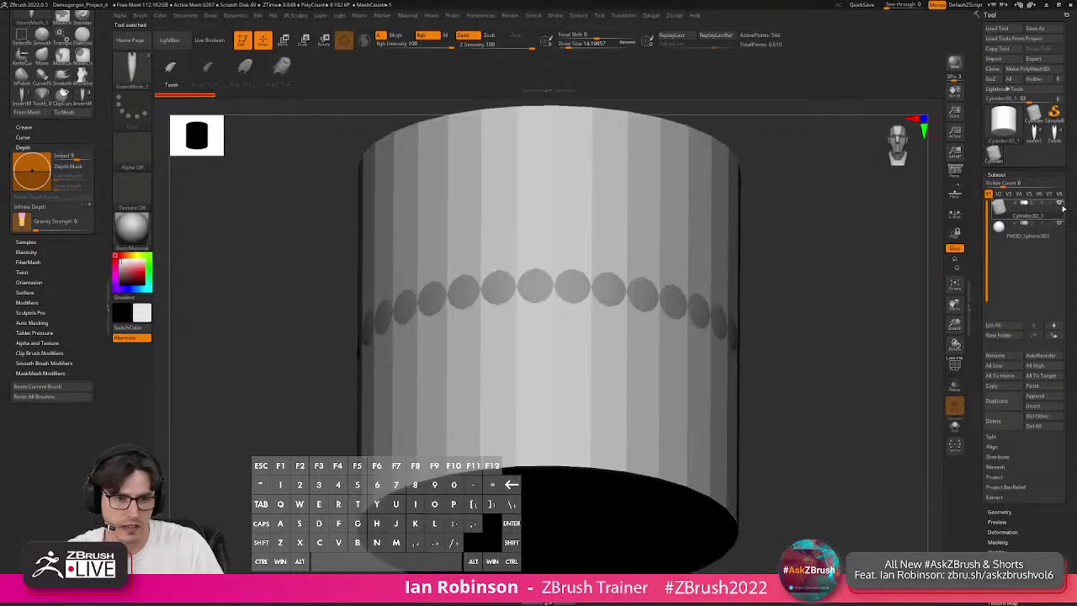
left_click(1028, 235)
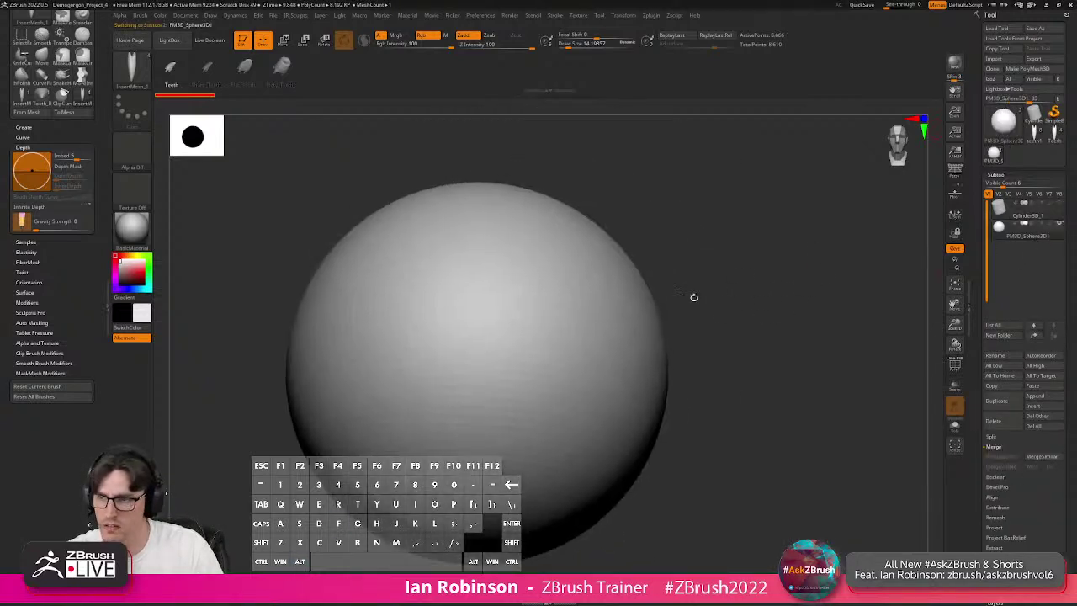
Insert the first tooth on the sphere, set Sharp_Tooth_2's Imbed depth to 8 and insert that tooth too.
left_click_drag(549, 274, 526, 326)
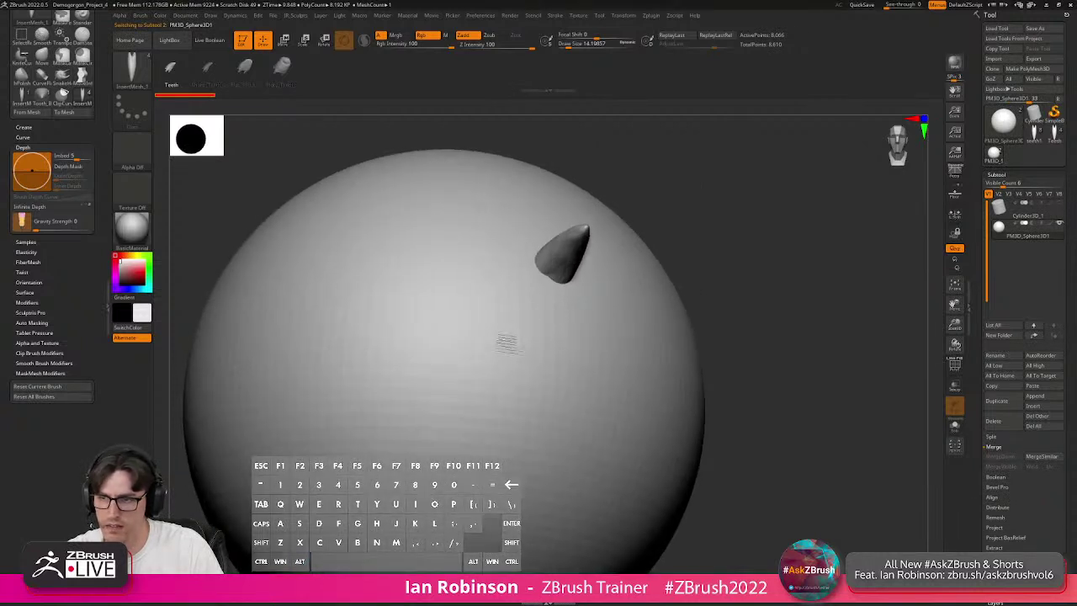
left_click(208, 67)
left_click_drag(377, 276, 439, 306)
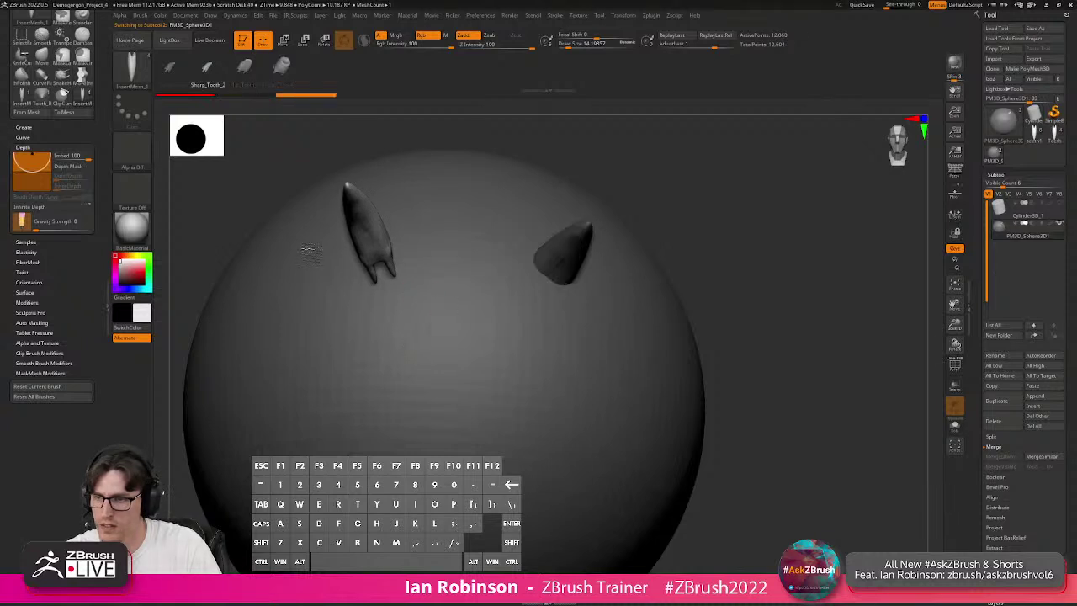
left_click_drag(34, 177, 37, 188)
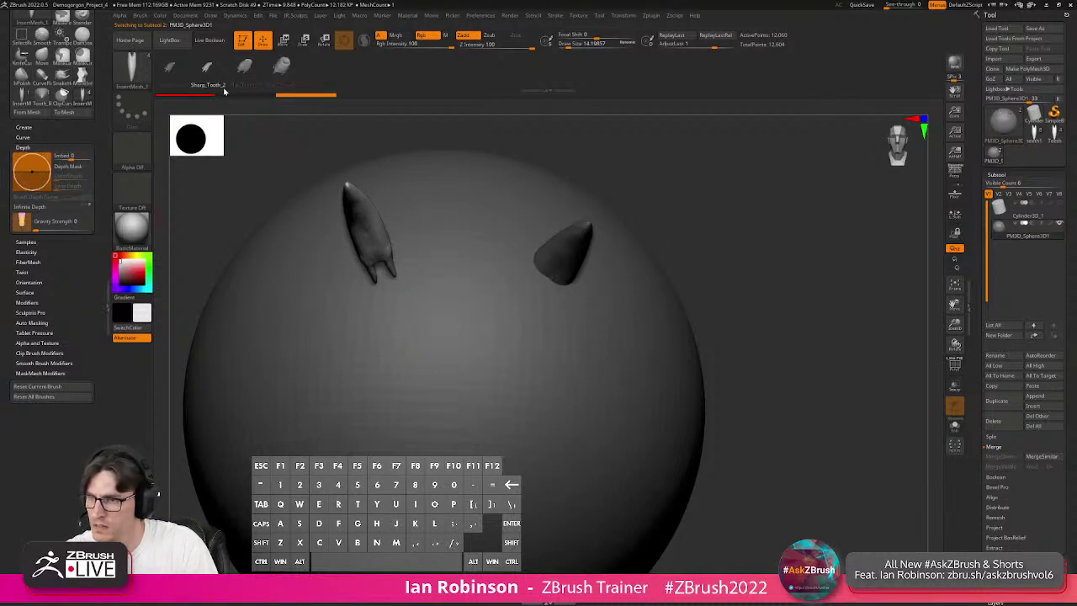
key("ctrl+z")
left_click(245, 70)
left_click_drag(360, 237, 318, 186)
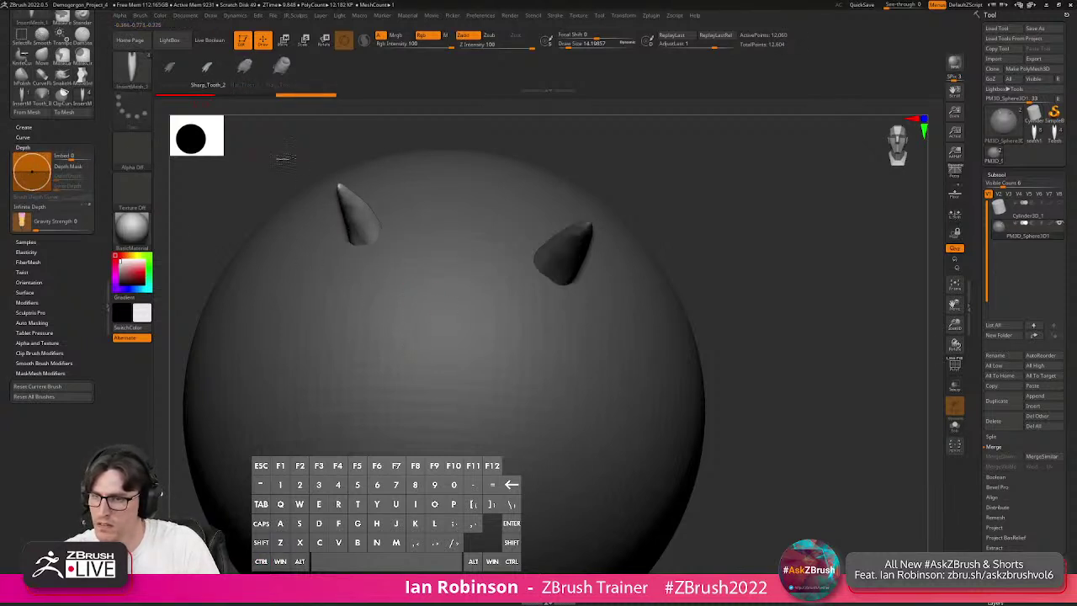
Set Flat_Tooth_1's Imbed depth to -2 and insert the tooth on the sphere between the two sharp teeth.
left_click(249, 67)
left_click_drag(35, 173, 35, 187)
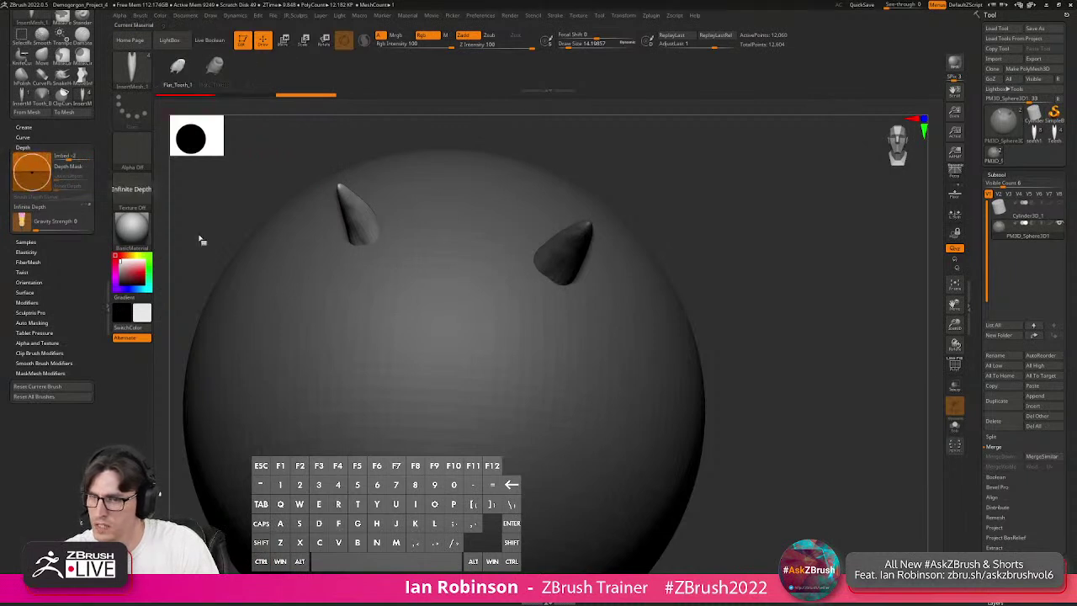
left_click_drag(438, 297, 439, 303)
left_click_drag(429, 341, 418, 346)
Adjust the second flat tooth's Imbed depth, insert two copies lower on the sphere and clear the mask.
left_click(215, 67)
mouse_move(32, 168)
left_mouse_down()
mouse_move(33, 186)
mouse_move(32, 174)
left_mouse_up()
left_click_drag(341, 369, 297, 418)
left_click_drag(584, 392, 541, 435)
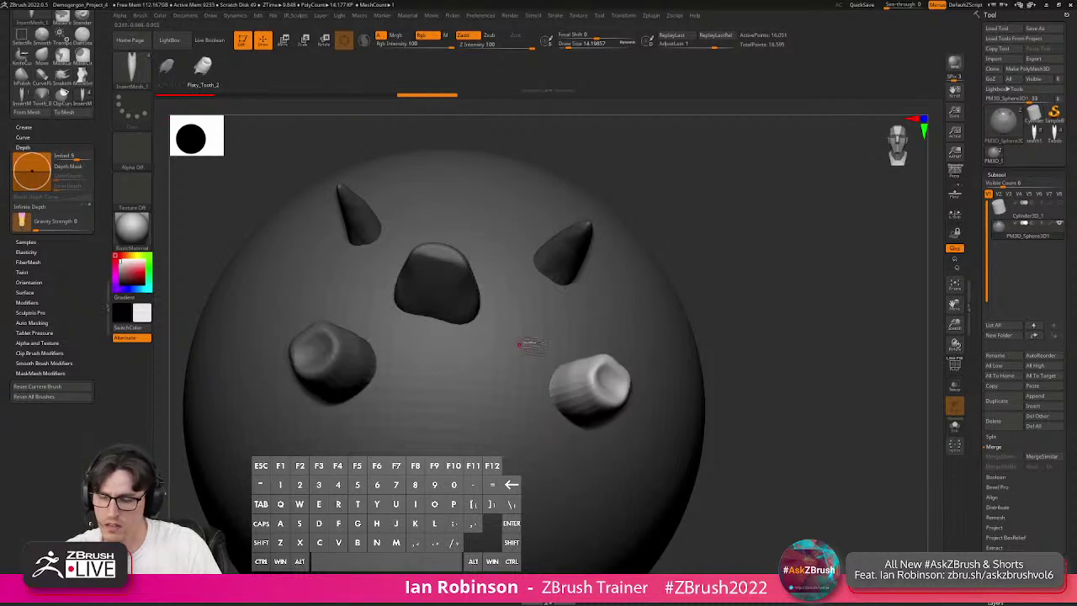
right_click_drag(522, 344, 630, 308)
left_click_drag(716, 286, 733, 301, "ctrl")
right_click_drag(800, 292, 745, 289)
right_click_drag(744, 289, 789, 273, "alt")
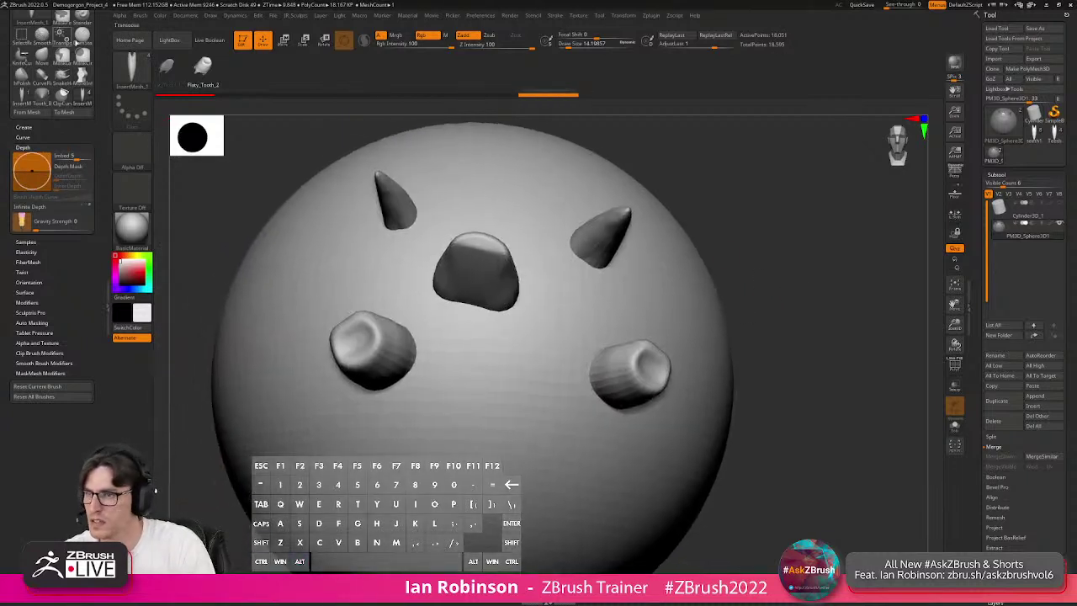
Save the tooth brush as Tooth_Brush.zbp in the Demogorgon_FanArt_Stream folder, overwriting the existing file.
left_click(140, 15)
left_click(209, 42)
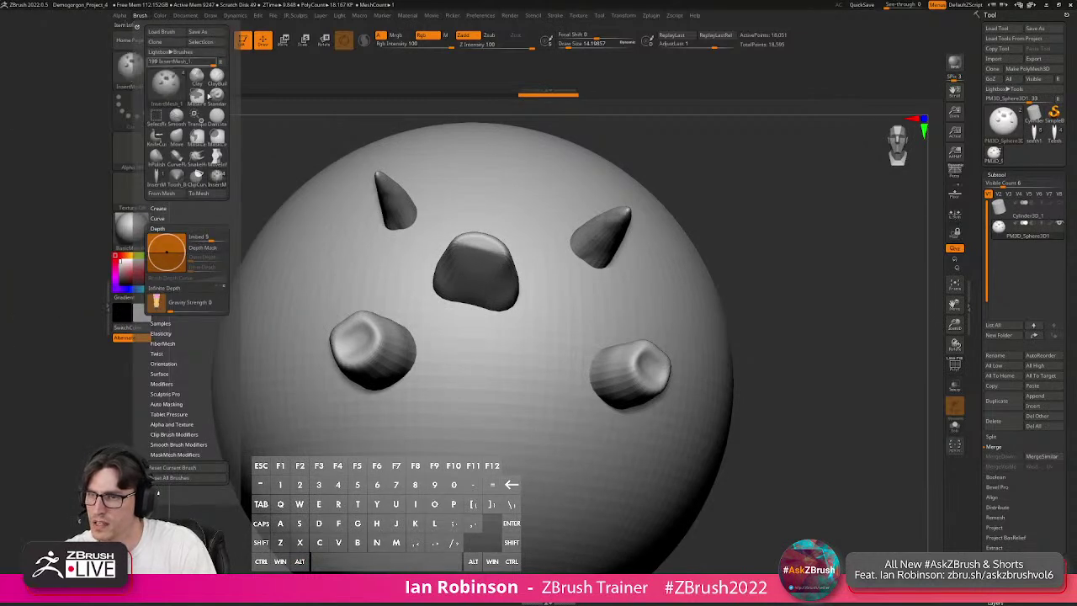
left_click(201, 32)
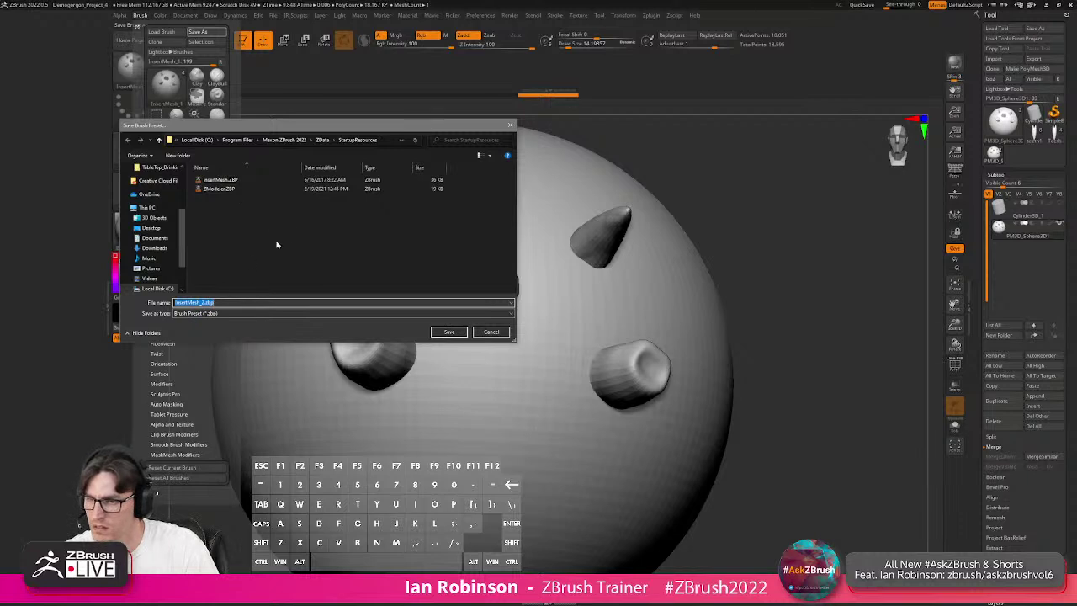
scroll(160, 227, "up", 3)
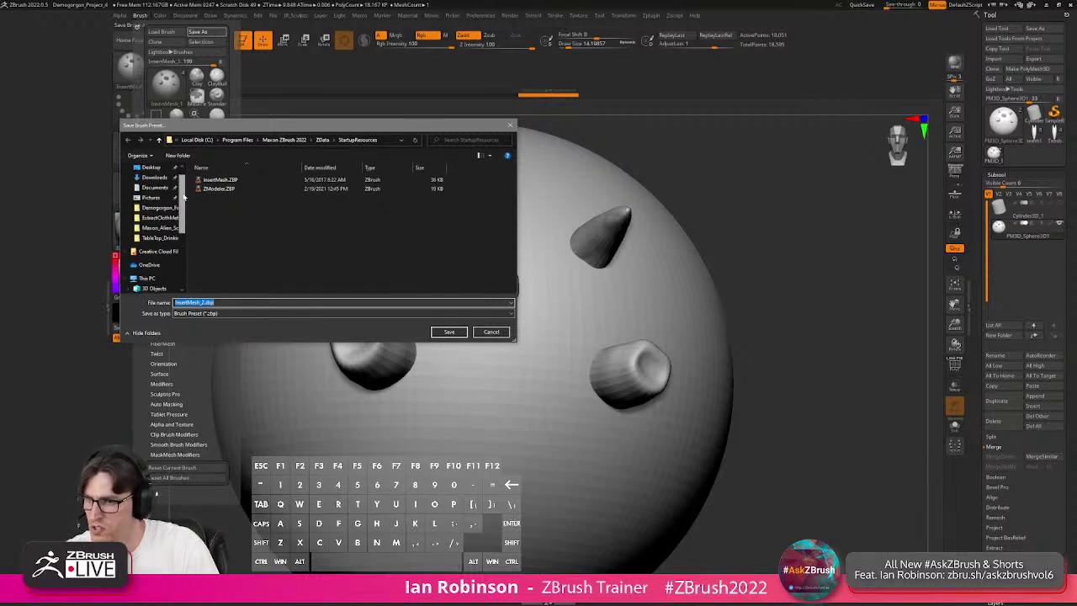
left_click(159, 207)
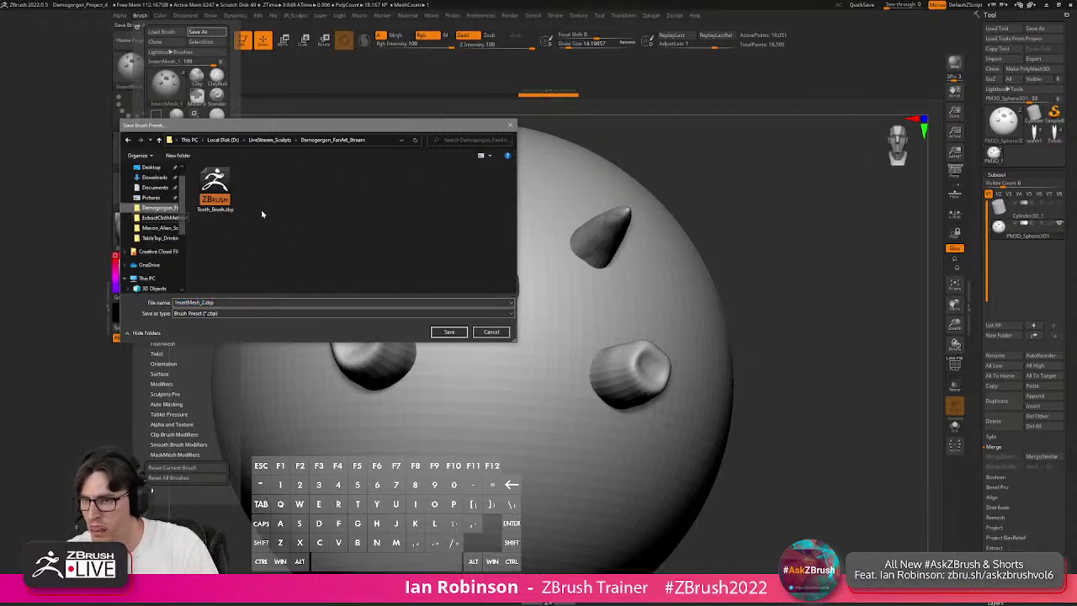
left_click(219, 201)
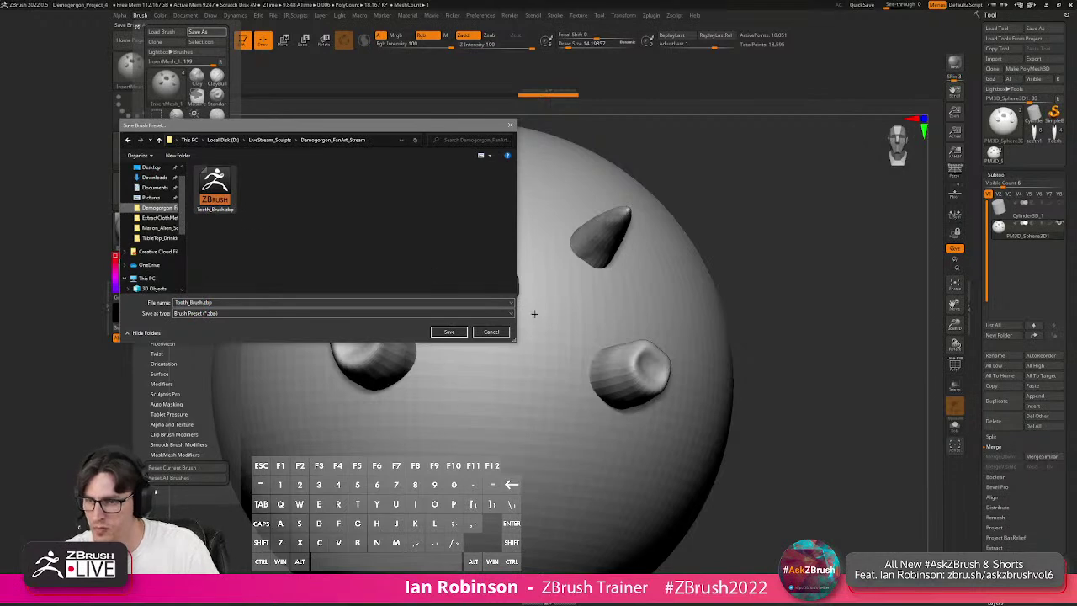
left_click(449, 332)
left_click(566, 300)
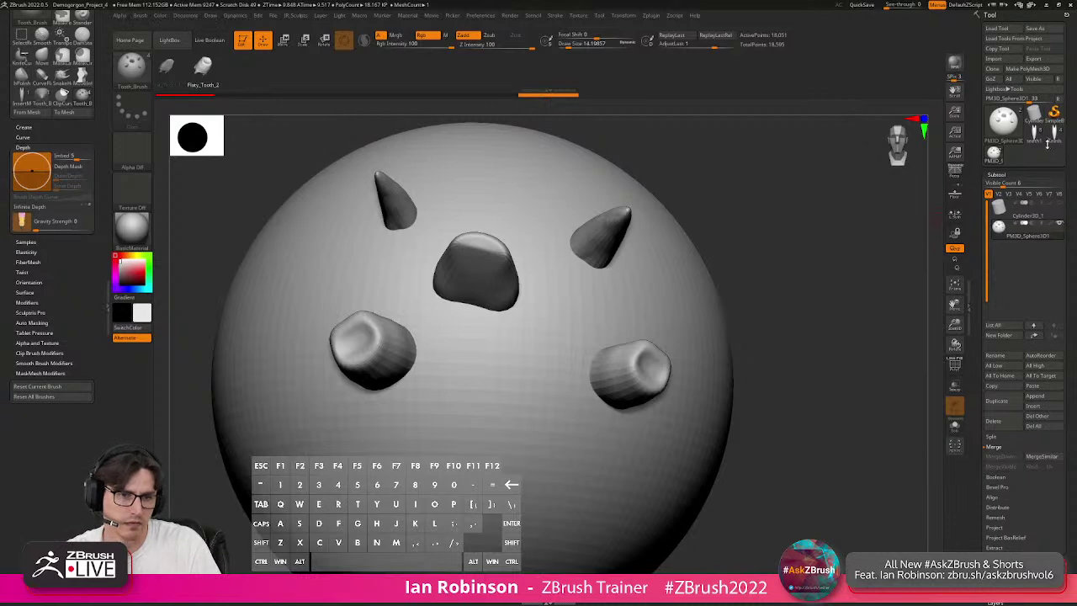
Return to the Demogorgon tool, choose Sharp_Tooth_2 in the brush and select the mouth's teeth subtool.
left_click(1033, 137)
left_click_drag(813, 286, 617, 320, "alt")
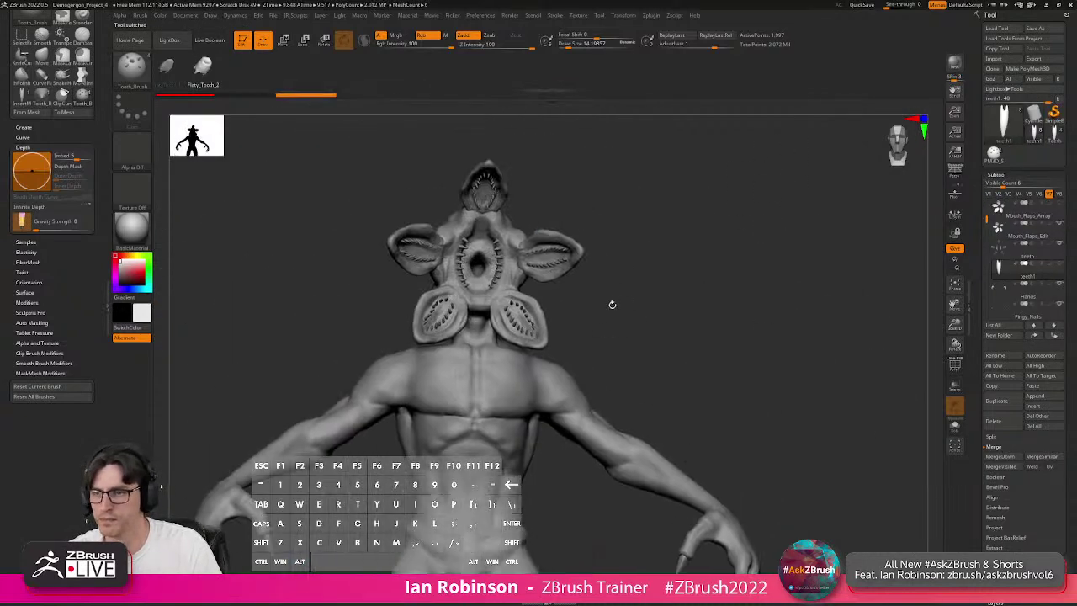
left_click_drag(501, 227, 529, 469, "alt")
left_click_drag(204, 88, 301, 99)
left_click(276, 74)
left_click_drag(513, 240, 449, 411, "alt")
left_click_drag(541, 164, 541, 394, "alt")
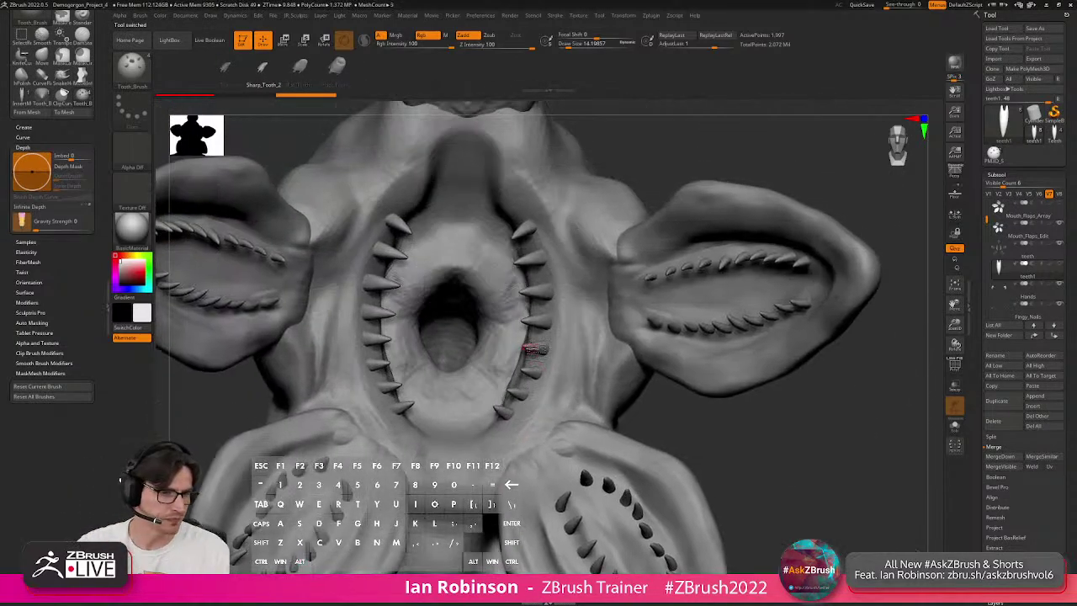
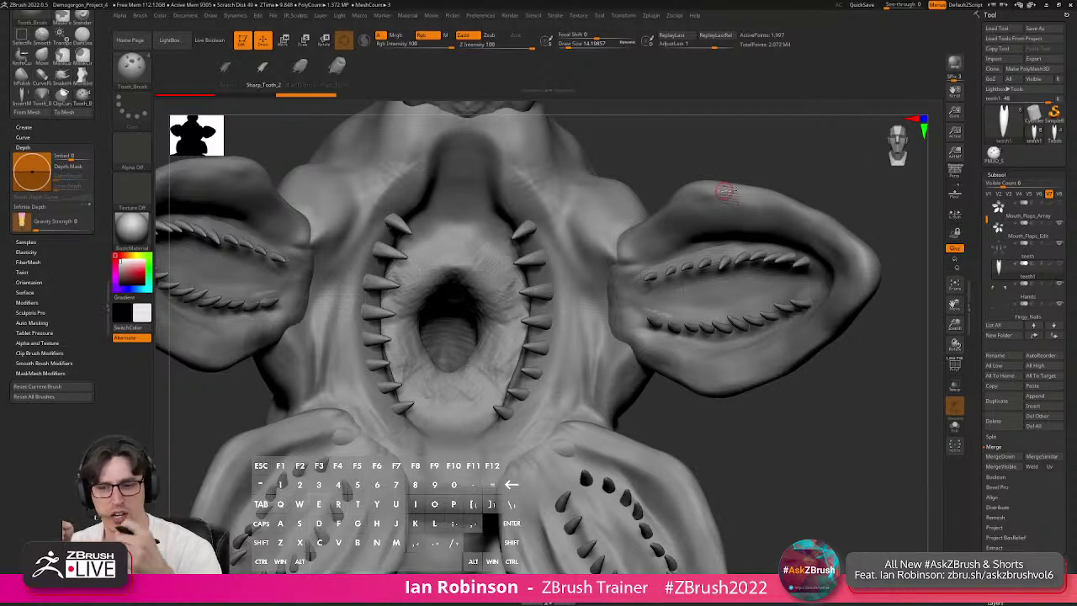
left_click(542, 257, "alt")
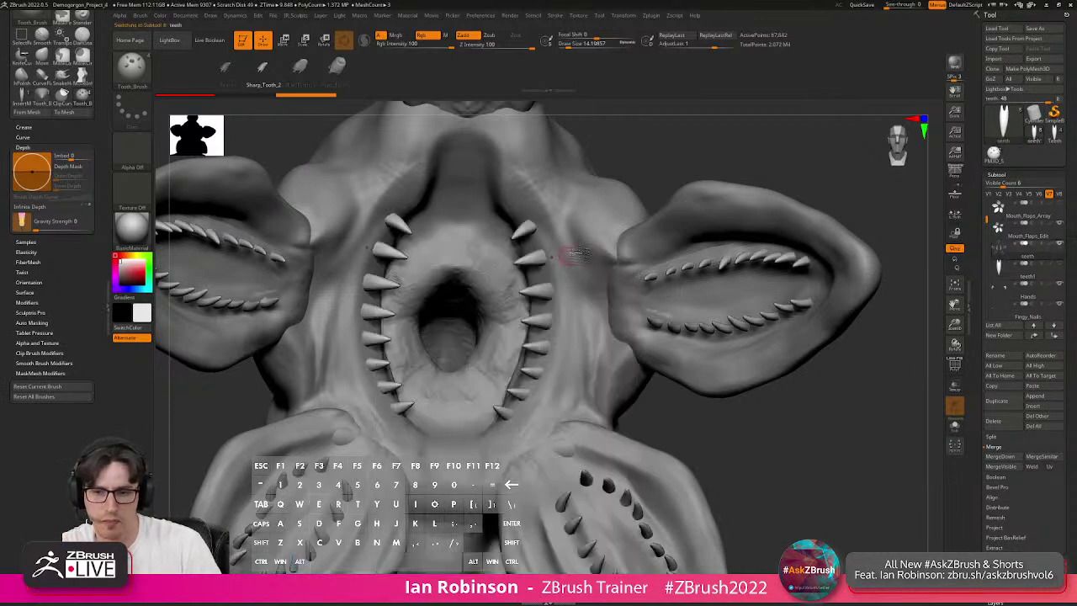
mouse_move(594, 240)
right_mouse_down("alt")
mouse_move(578, 278)
mouse_move(611, 284)
mouse_move(554, 305)
mouse_move(570, 368)
right_mouse_up("alt")
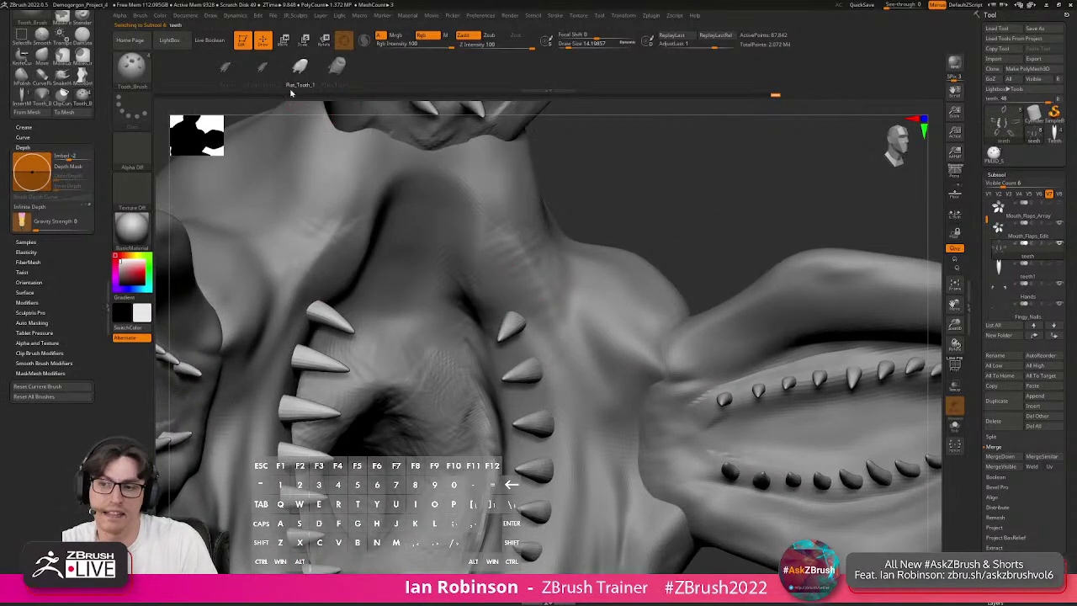
Insert small Sharp_Tooth_2 teeth at the upper end of the central mouth's side teeth and start a second row just outside them.
right_click_drag(450, 276, 505, 288)
left_click_drag(505, 286, 480, 308)
right_click_drag(502, 332, 498, 315)
left_click_drag(540, 329, 518, 333)
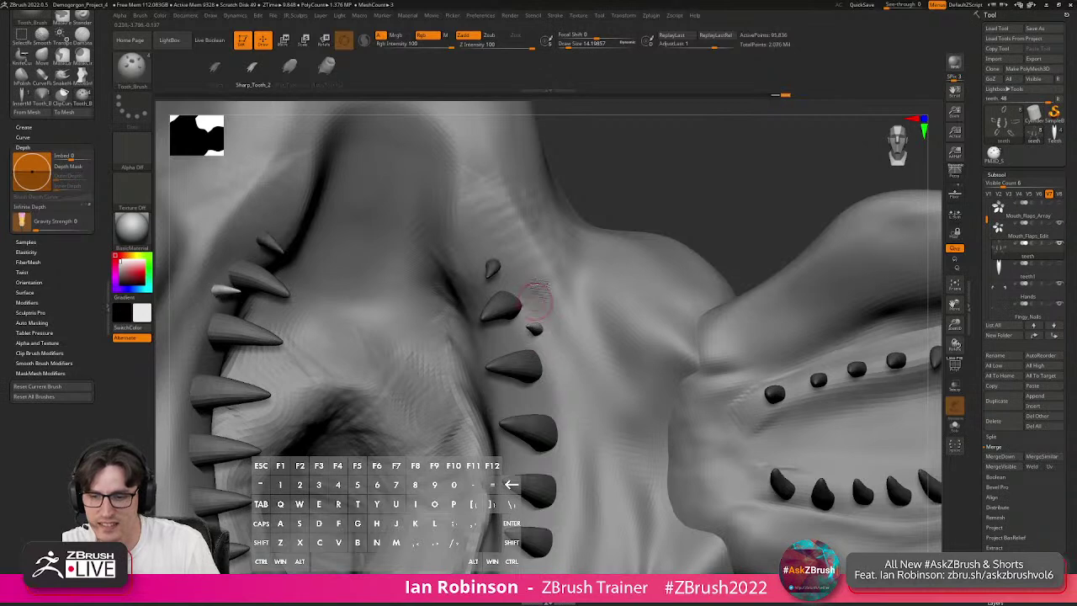
left_click_drag(523, 284, 505, 301)
right_click_drag(547, 348, 550, 289, "alt")
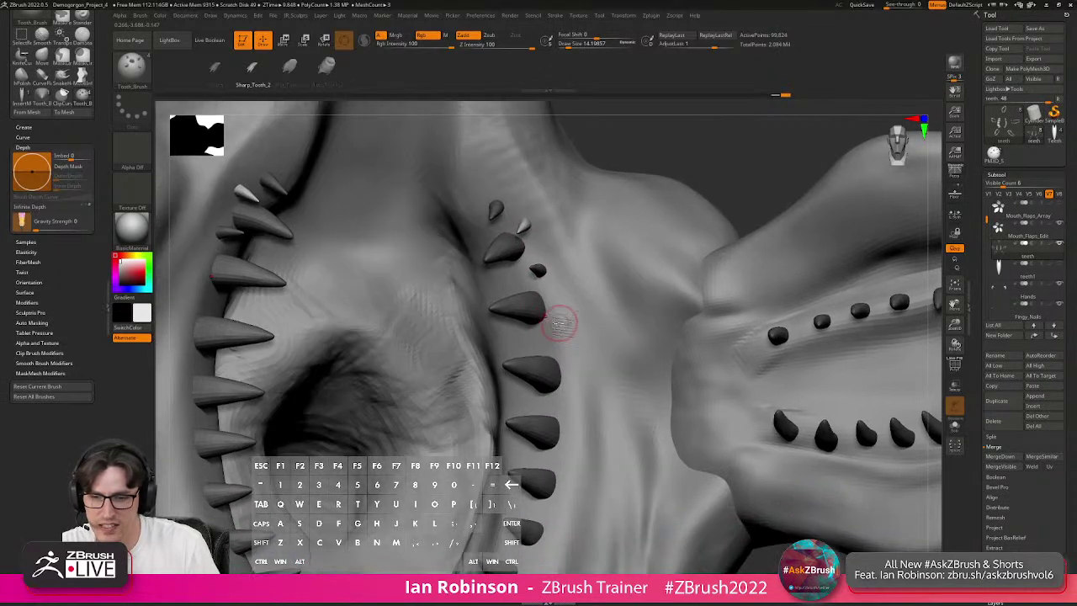
left_click_drag(562, 317, 540, 324)
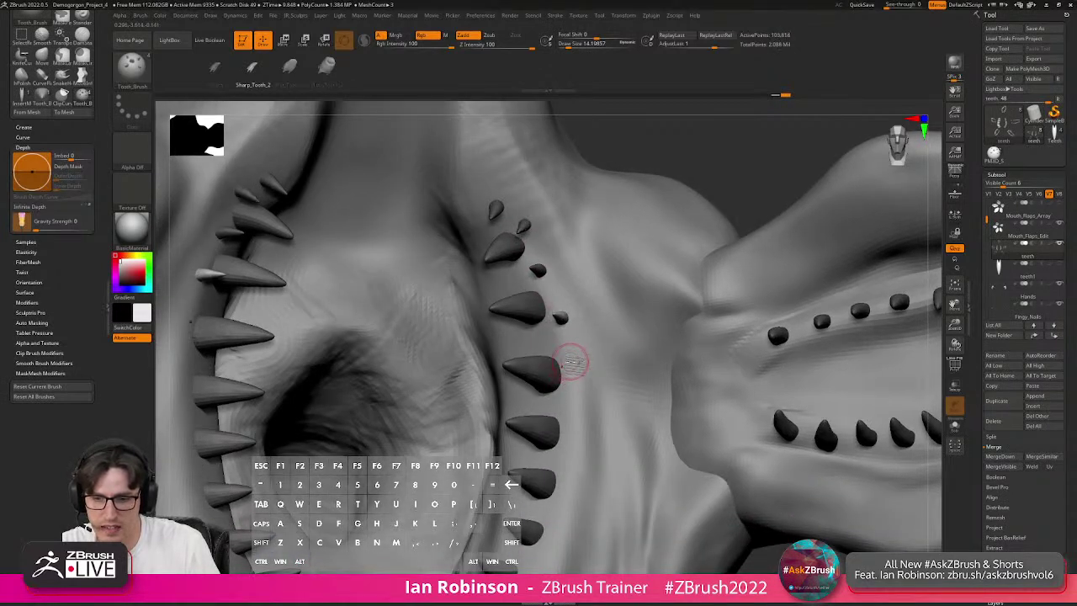
left_click_drag(574, 376, 548, 378)
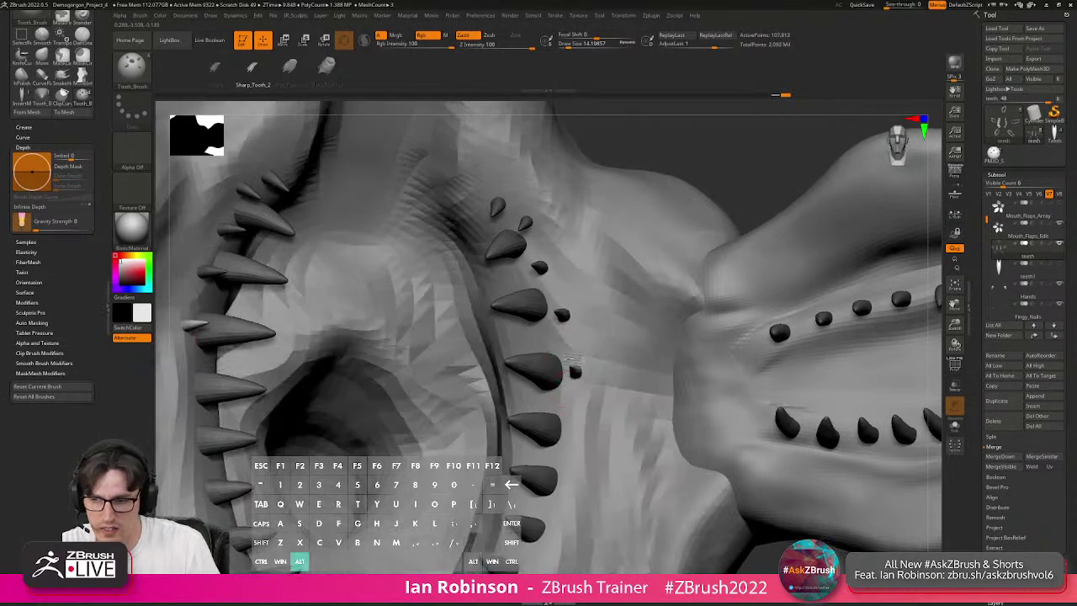
Continue the second row of small sharp teeth down the mouth's side and around toward its bottom.
right_click_drag(568, 406, 577, 335, "alt")
left_click_drag(583, 347, 559, 351)
right_click_drag(577, 396, 580, 339, "alt")
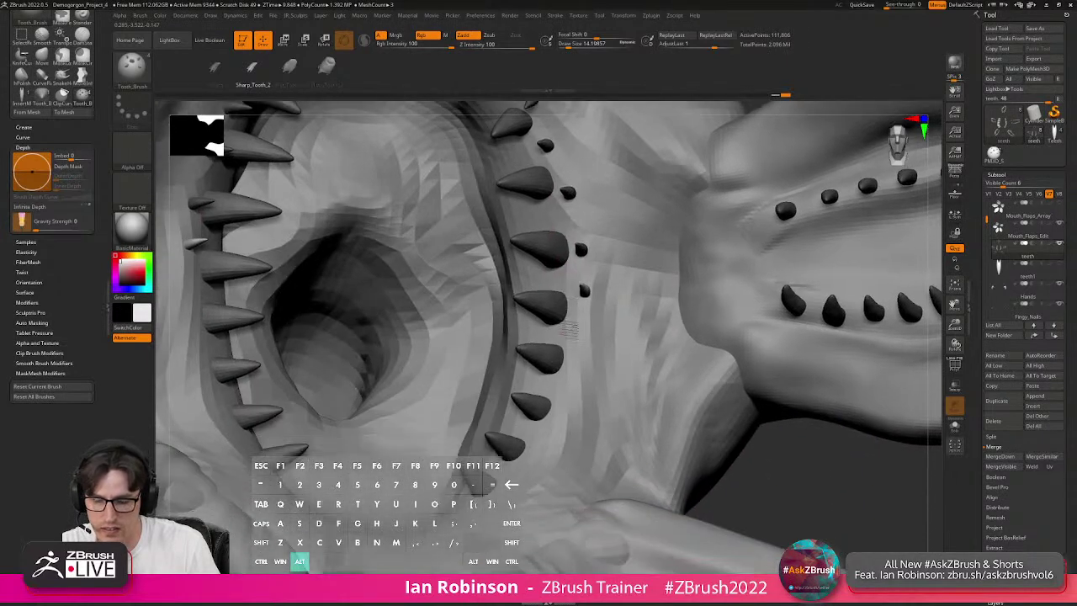
left_click_drag(583, 330, 563, 333)
left_click_drag(583, 371, 547, 392)
right_click_drag(559, 446, 555, 373, "alt")
left_click_drag(549, 373, 531, 367)
left_click_drag(534, 407, 471, 434)
right_click_drag(471, 433, 450, 401, "alt")
Start an inner row of small sharp teeth below the side flap's upper teeth, undoing and replacing misplaced ones.
right_click_drag(484, 370, 551, 421, "alt")
right_click_drag(589, 336, 598, 414, "alt")
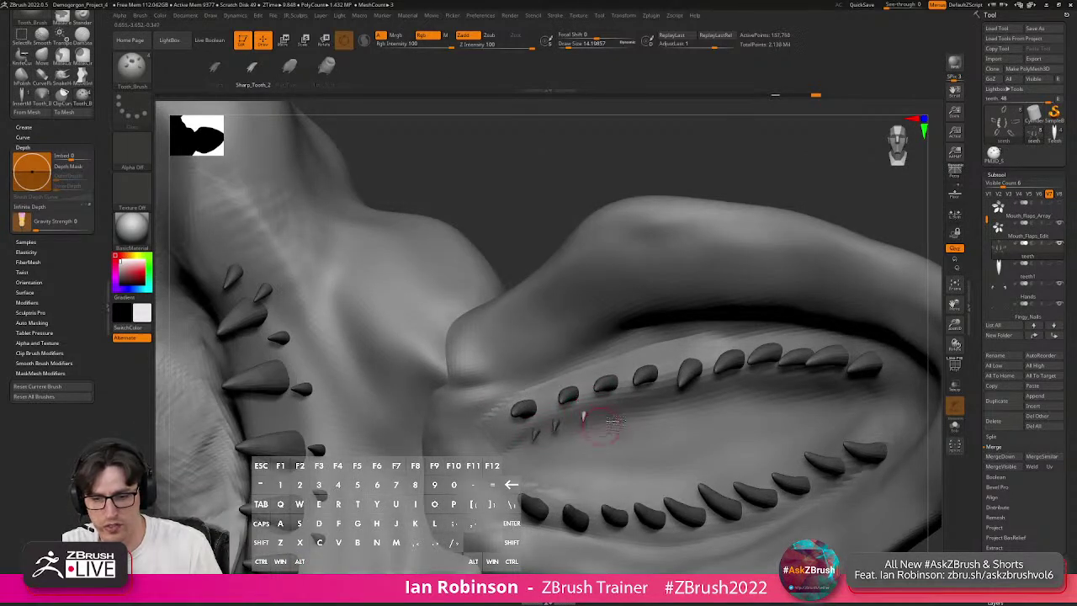
key("ctrl+z")
key("ctrl+z")
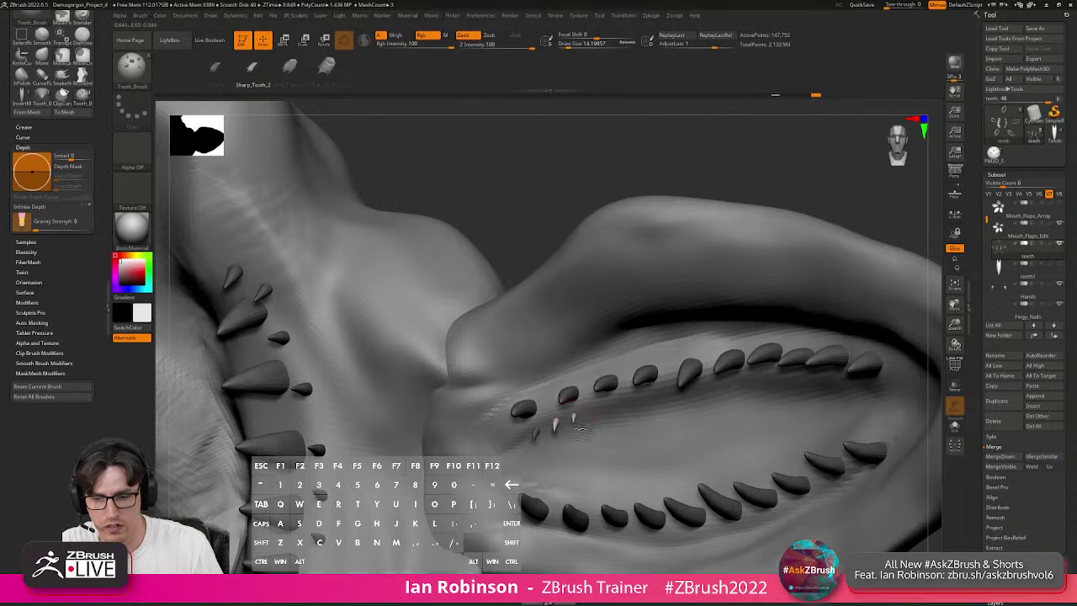
left_click_drag(598, 430, 624, 425)
right_click_drag(676, 420, 654, 373)
key("ctrl+z")
key("ctrl+z")
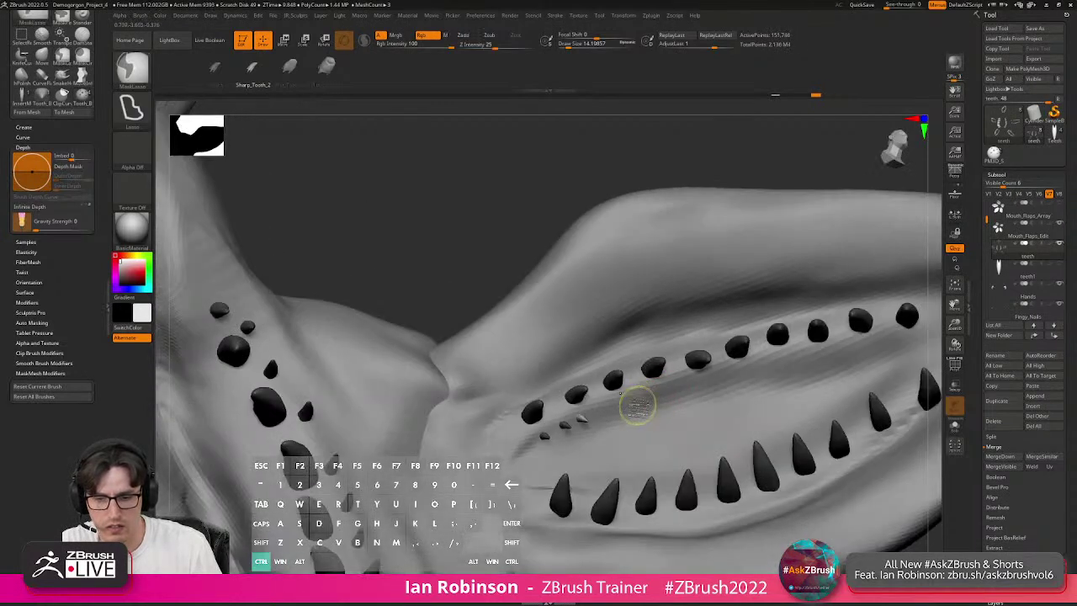
Extend the inner row of small sharp teeth along the flap's upper tooth line out to its far end.
left_click_drag(629, 404, 665, 415)
right_click_drag(705, 400, 635, 410, "alt")
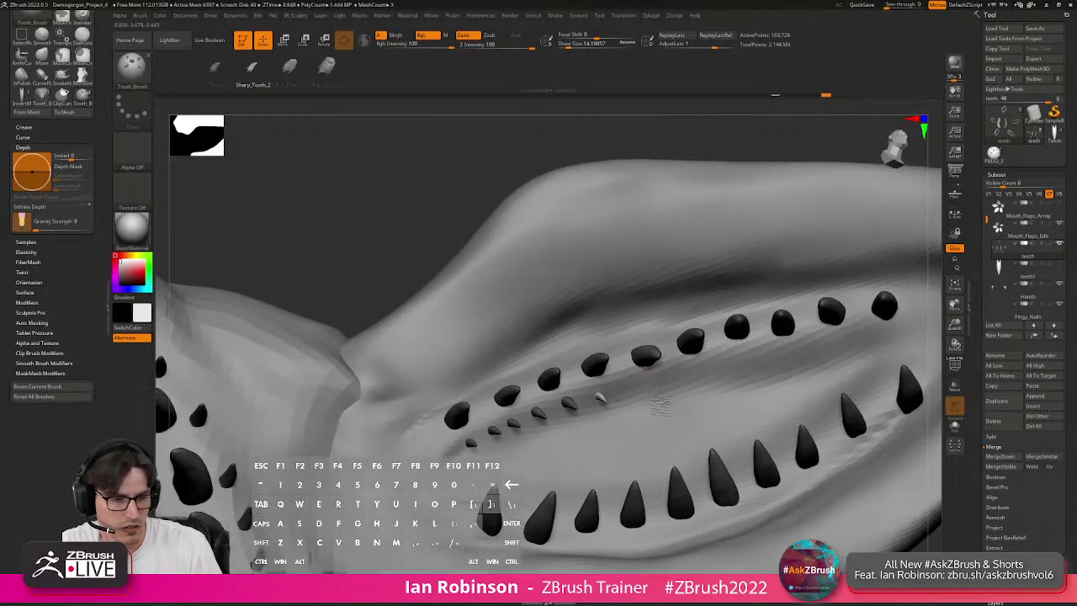
right_click_drag(636, 367, 594, 381, "alt")
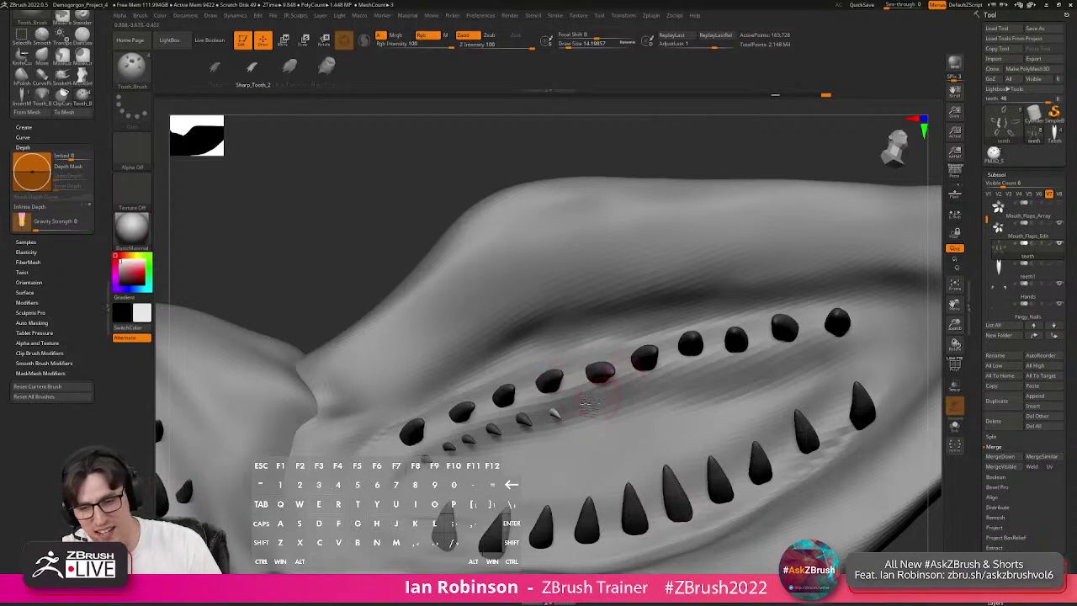
mouse_move(584, 422)
left_mouse_down()
mouse_move(620, 394)
mouse_move(644, 394)
mouse_move(653, 410)
mouse_move(712, 383)
mouse_move(709, 404)
mouse_move(794, 394)
left_mouse_up()
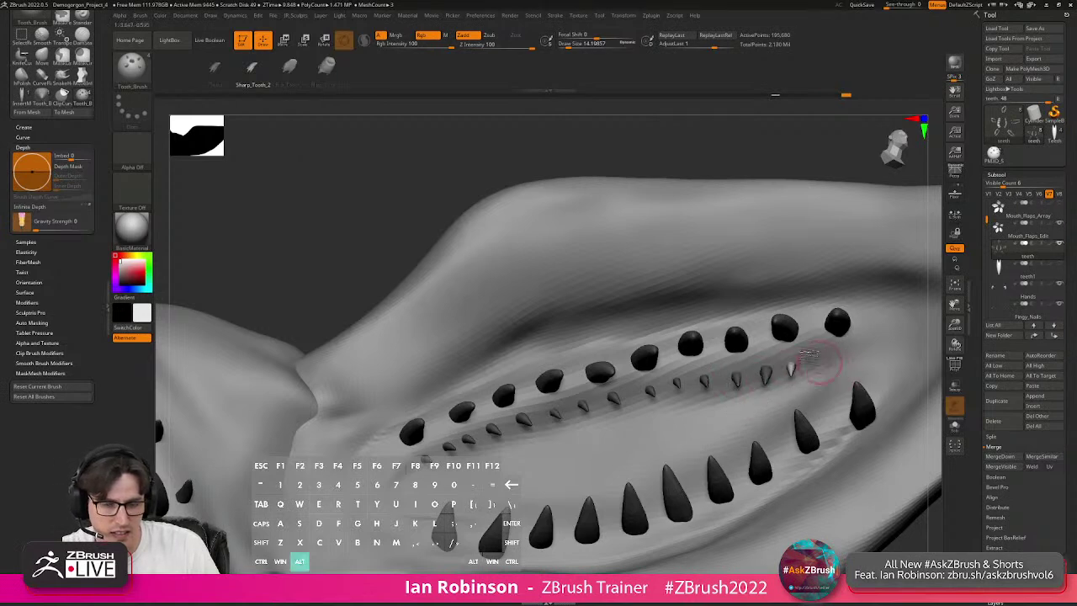
right_click_drag(817, 367, 791, 375)
left_click_drag(786, 350, 788, 371)
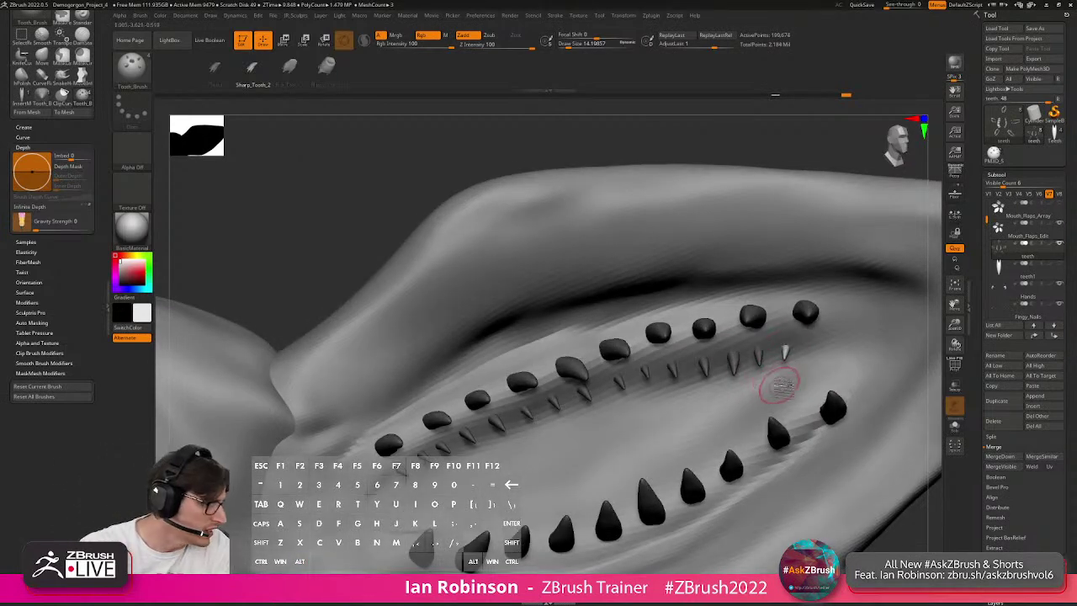
Insert small sharp teeth inside the flap's lower tooth line, working from the far end back toward the mouth.
right_click_drag(779, 385, 778, 409)
left_click(798, 389)
left_click(781, 409)
left_click(755, 430)
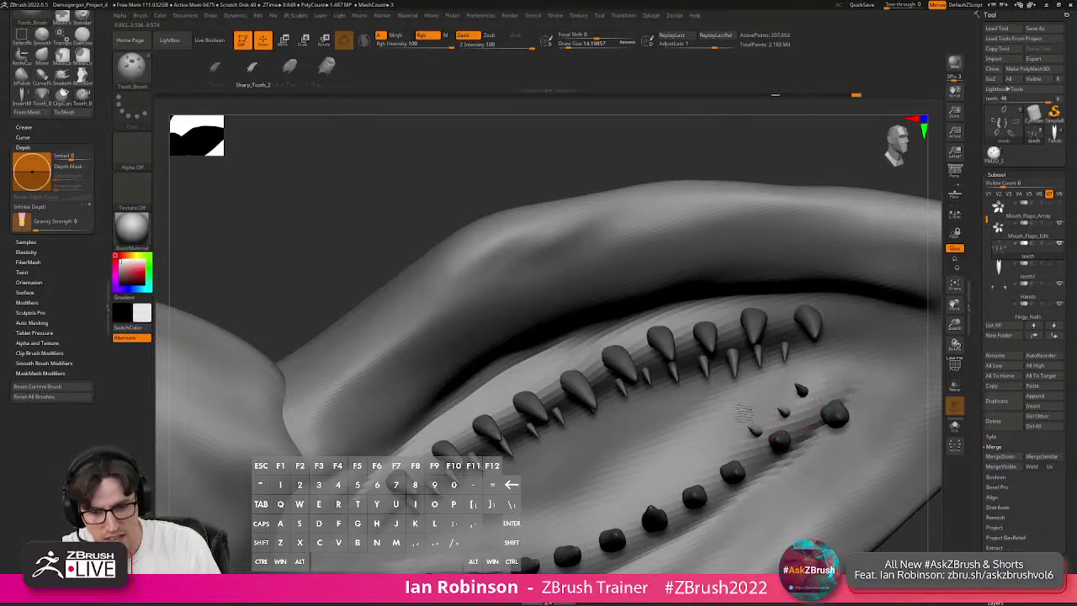
left_click(730, 452)
right_click_drag(729, 435, 721, 392)
left_click(739, 403)
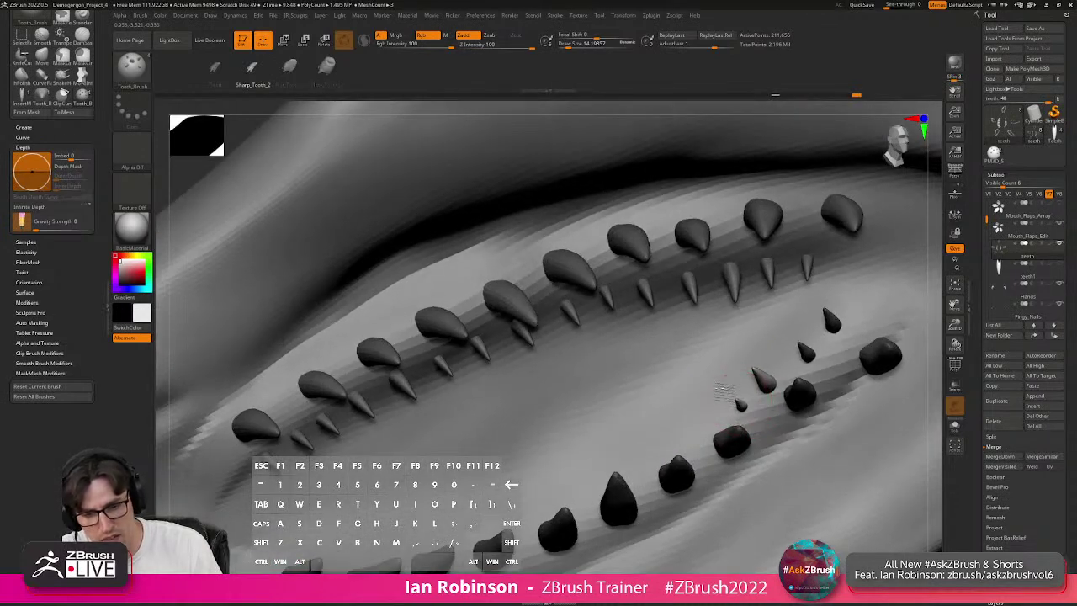
left_click(700, 426)
left_click(678, 440)
Continue the small sharp teeth along the middle of the flap's lower tooth line.
right_click_drag(679, 439, 596, 436)
left_click(653, 466)
left_click(608, 410)
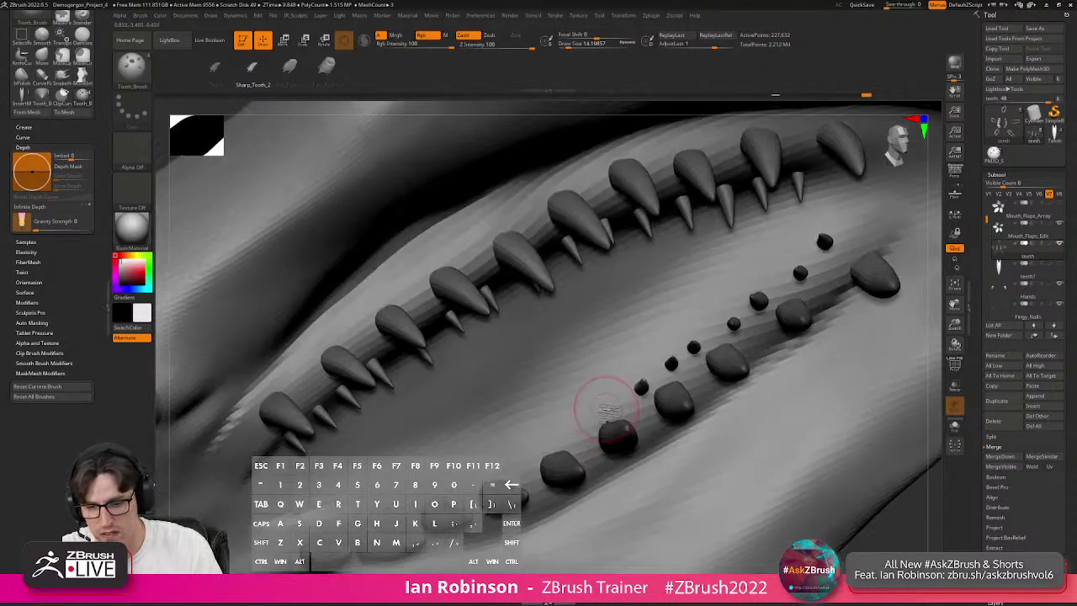
left_click(529, 458)
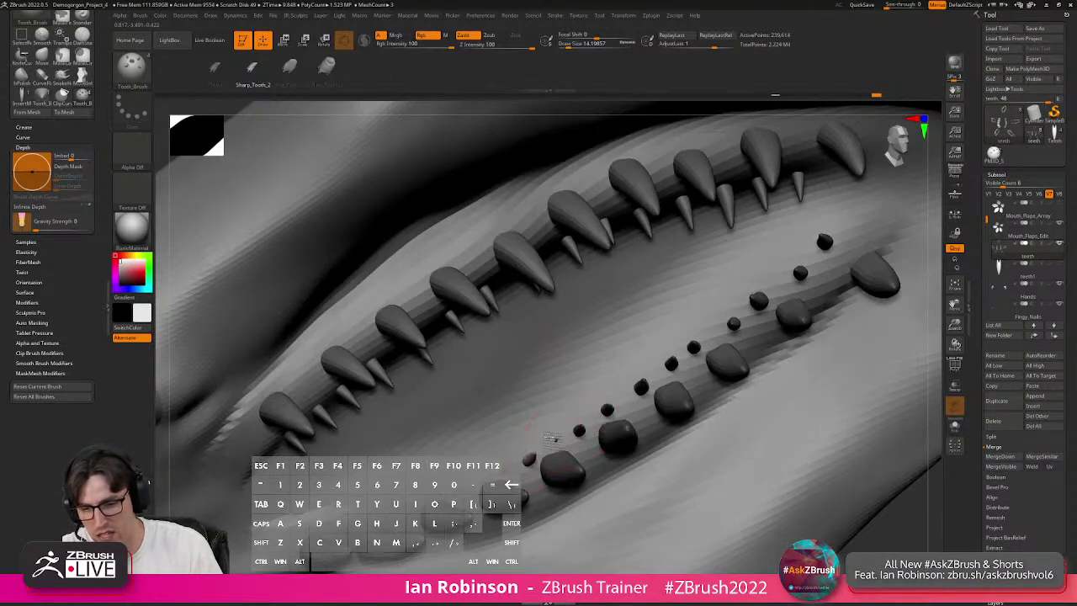
mouse_move(553, 436)
right_mouse_down()
mouse_move(546, 411)
mouse_move(553, 455)
right_mouse_up()
left_click(553, 436)
left_click(553, 454)
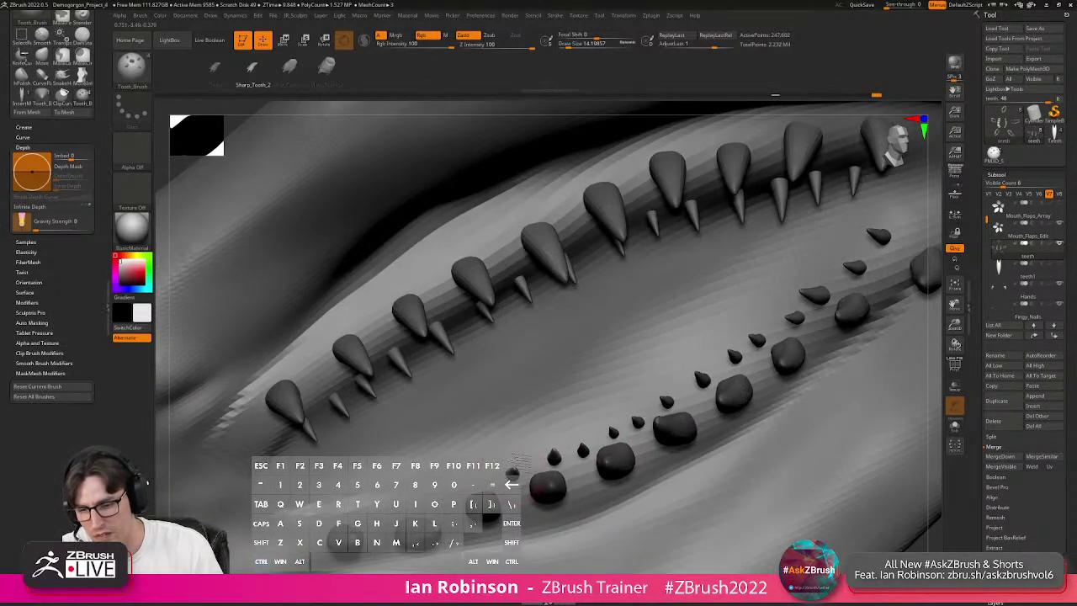
left_click_drag(512, 472, 522, 484)
Undo the last misplaced tooth and finish the lower inner row with small teeth at the flap's base.
right_click_drag(561, 426, 442, 425)
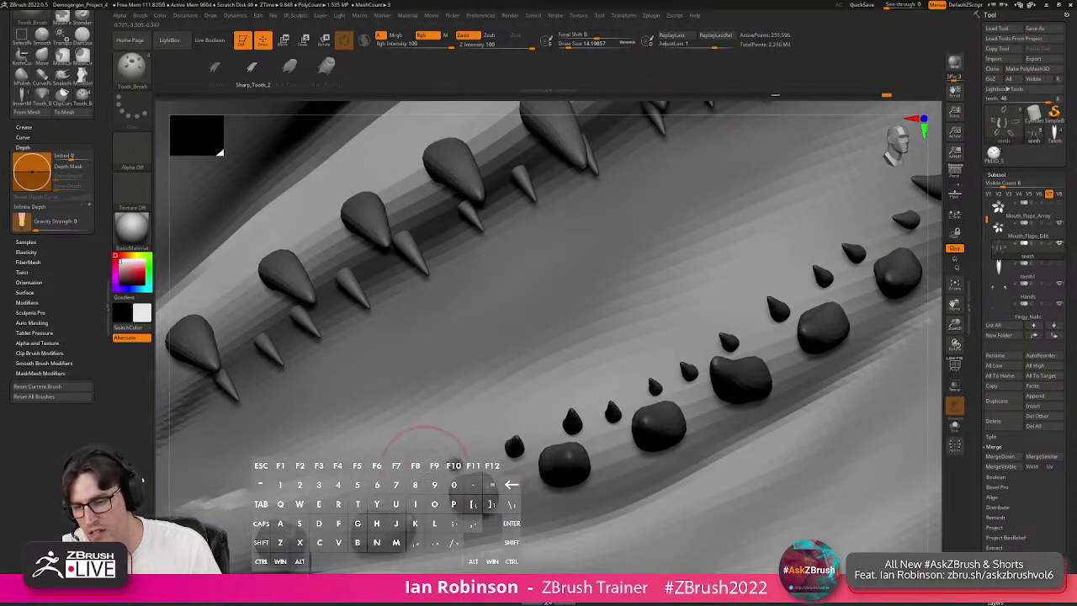
key("ctrl+z")
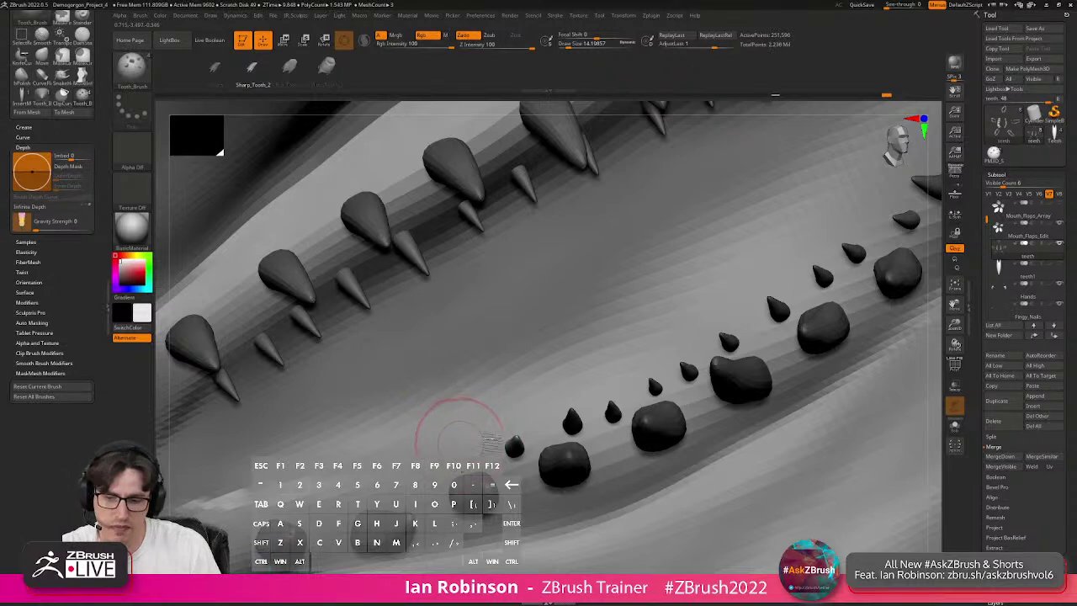
right_click_drag(452, 453, 541, 409)
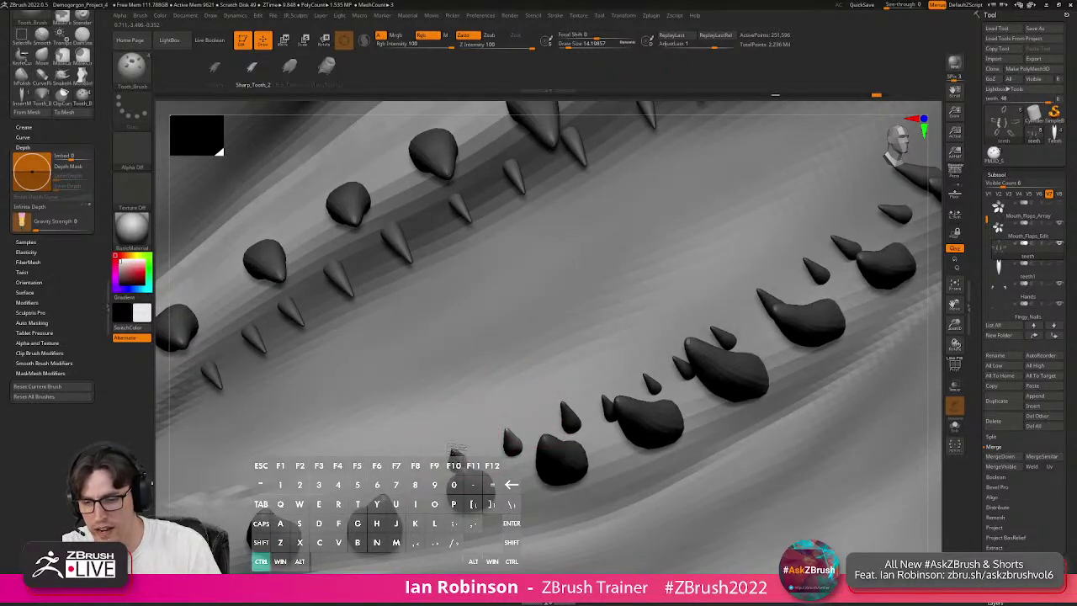
right_click_drag(456, 455, 472, 461)
mouse_move(414, 485)
left_mouse_down("ctrl")
mouse_move(414, 496)
mouse_move(360, 498)
left_mouse_up("ctrl")
right_click_drag(374, 444, 383, 446)
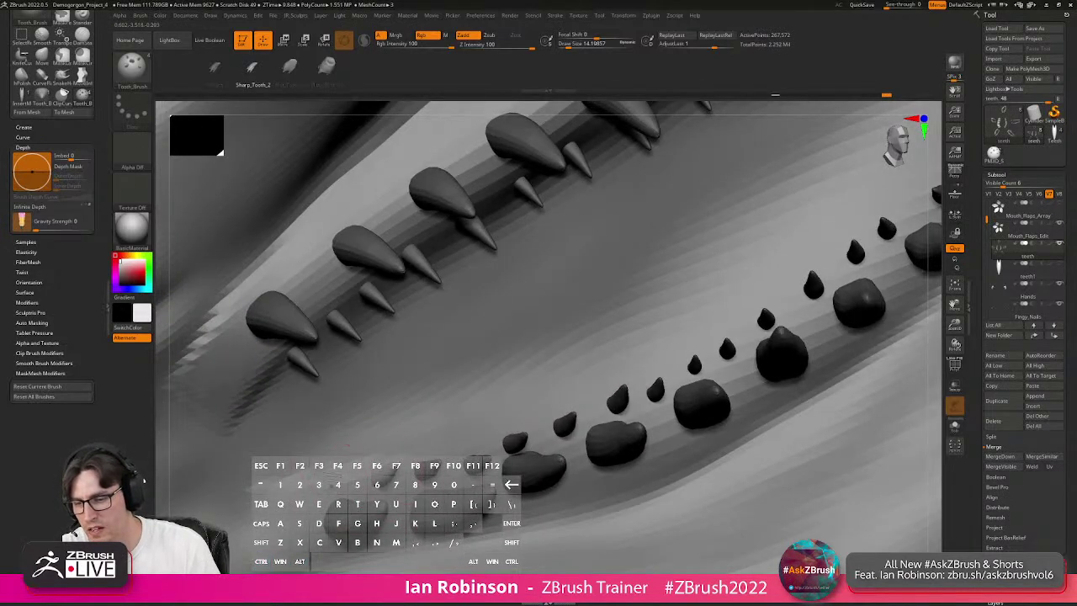
left_click_drag(334, 488, 334, 499)
mouse_move(412, 476)
right_mouse_down("alt")
mouse_move(389, 446)
mouse_move(355, 496)
mouse_move(379, 421)
mouse_move(472, 438)
mouse_move(474, 406)
mouse_move(474, 426)
right_mouse_up("alt")
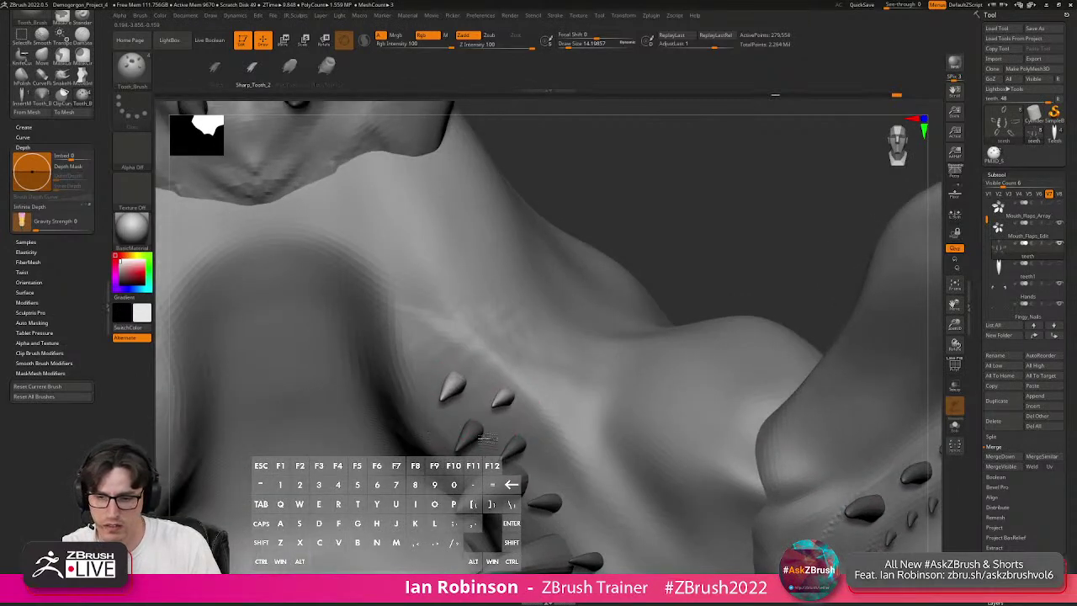
Insert a third, outermost row of sharp teeth down the upper side of the central mouth.
right_click_drag(487, 439, 543, 372)
right_click_drag(515, 407, 570, 366)
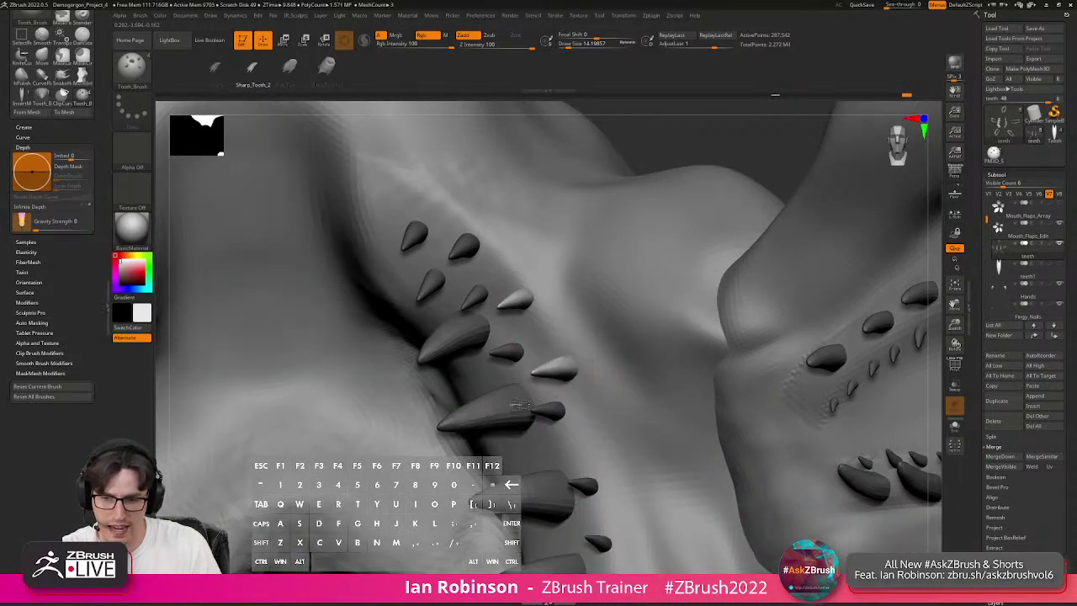
right_click_drag(518, 407, 507, 354)
right_click_drag(494, 390, 560, 371)
mouse_move(499, 400)
right_mouse_down()
mouse_move(526, 374)
mouse_move(539, 389)
right_mouse_up()
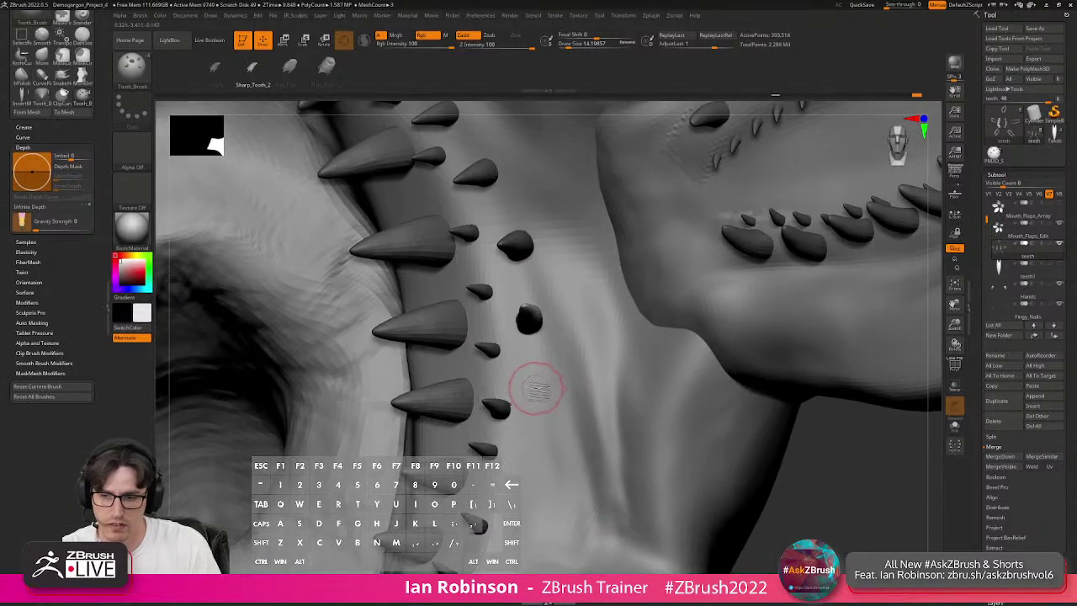
Continue the outermost row of sharp teeth down the lower side of the central mouth.
mouse_move(474, 388)
right_mouse_down()
mouse_move(541, 356)
mouse_move(526, 363)
right_mouse_up()
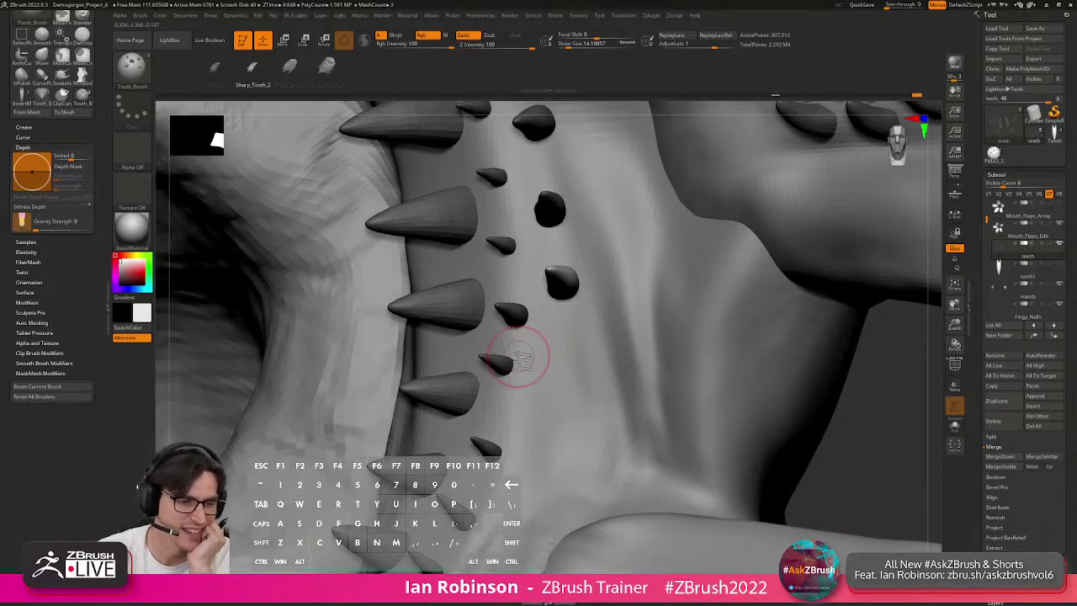
left_click_drag(559, 360, 568, 380)
left_click_drag(560, 418, 489, 399)
right_click_drag(520, 464, 551, 394, "alt")
left_click_drag(563, 408, 508, 404)
right_click_drag(532, 462, 545, 412, "alt")
left_click_drag(552, 422, 510, 409)
Finish the outermost row with sharp teeth around the bottom of the central mouth.
left_click_drag(518, 469, 476, 451)
left_click_drag(480, 511, 436, 486)
right_click_drag(439, 542, 463, 468, "alt")
left_click_drag(427, 446, 421, 441)
right_click_drag(422, 471, 433, 436, "alt")
left_click_drag(424, 385, 417, 377)
Fill in the upper end of the central mouth's tooth rows with extra sharp teeth on the inner side.
right_click_drag(457, 356, 547, 369, "alt")
left_click_drag(541, 390, 541, 413)
right_click_drag(579, 384, 545, 373)
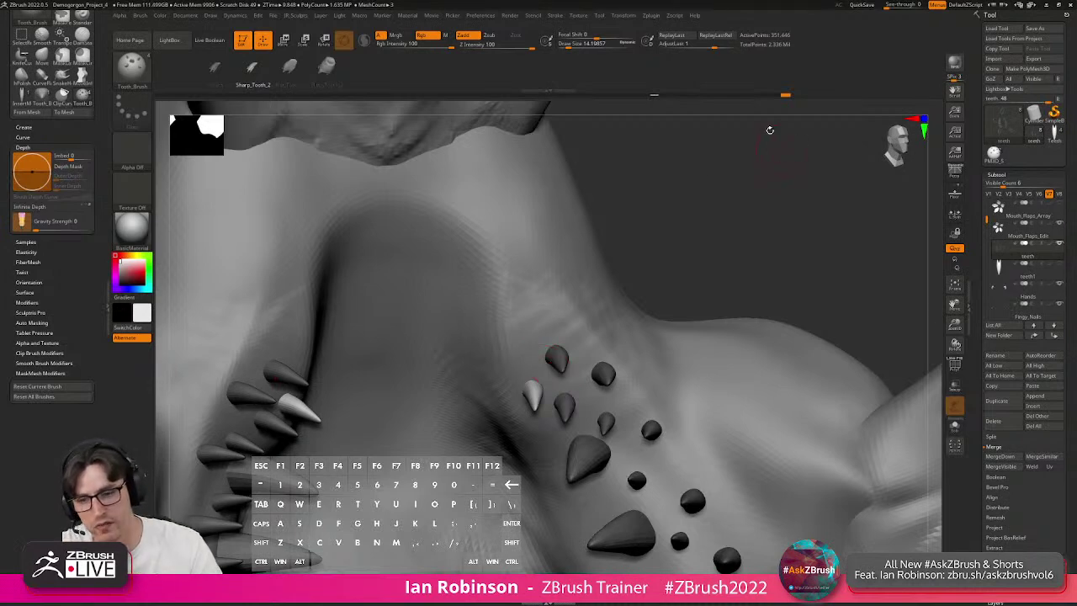
left_click_drag(695, 233, 539, 294)
left_click_drag(521, 352, 523, 370)
Try larger Sharp_Tooth_2 and first-variation sharp teeth on the side flap above its upper tooth line, undoing each attempt.
mouse_move(665, 289)
left_mouse_down("alt")
mouse_move(606, 271)
mouse_move(597, 97)
left_mouse_up("alt")
right_click_drag(616, 310, 581, 362)
mouse_move(656, 324)
right_mouse_down()
mouse_move(671, 283)
mouse_move(552, 309)
right_mouse_up()
mouse_move(605, 339)
right_mouse_down()
mouse_move(622, 360)
mouse_move(627, 322)
mouse_move(589, 345)
mouse_move(532, 329)
right_mouse_up()
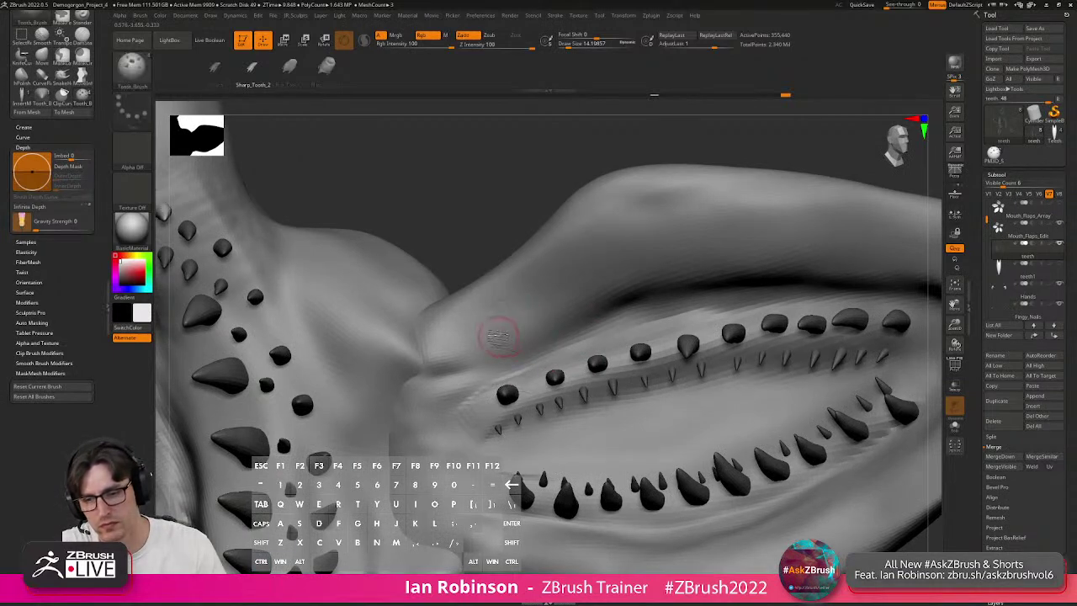
left_click_drag(517, 376, 525, 392)
key("ctrl+z")
left_click_drag(523, 305, 578, 348)
mouse_move(564, 281)
left_mouse_down()
mouse_move(596, 325)
mouse_move(637, 264)
mouse_move(628, 308)
left_mouse_up()
right_click_drag(629, 311, 647, 262)
key("ctrl+z")
key("ctrl+z")
left_click(219, 69)
left_click_drag(501, 294, 523, 358)
right_click_drag(554, 333, 551, 260)
key("ctrl+z")
Choose Sharp_Tooth_2 and insert large teeth above the flap's upper tooth line near its base, undoing the last two.
left_click(253, 71)
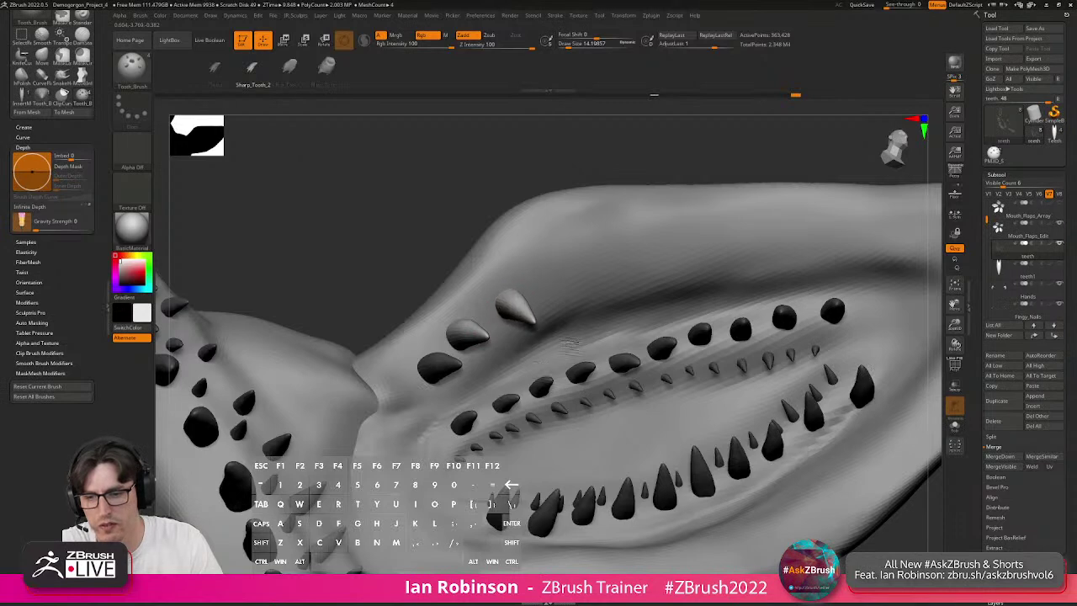
left_click_drag(578, 277, 623, 293)
left_click_drag(670, 247, 696, 264)
right_click_drag(696, 264, 670, 314, "alt")
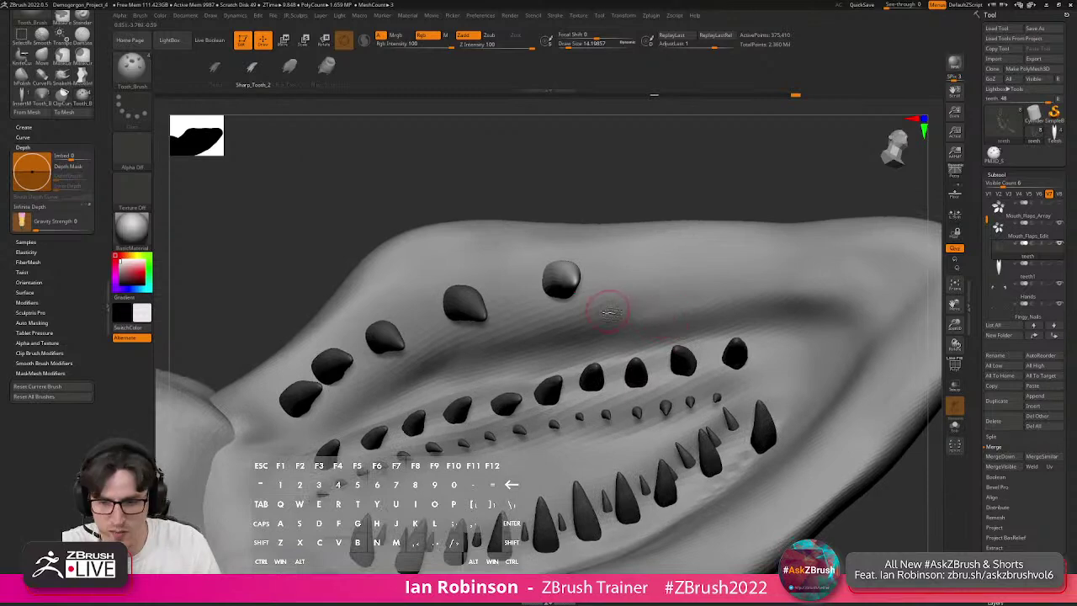
key("ctrl+z")
key("ctrl+z")
mouse_move(519, 298)
right_mouse_down()
mouse_move(500, 281)
mouse_move(524, 303)
right_mouse_up()
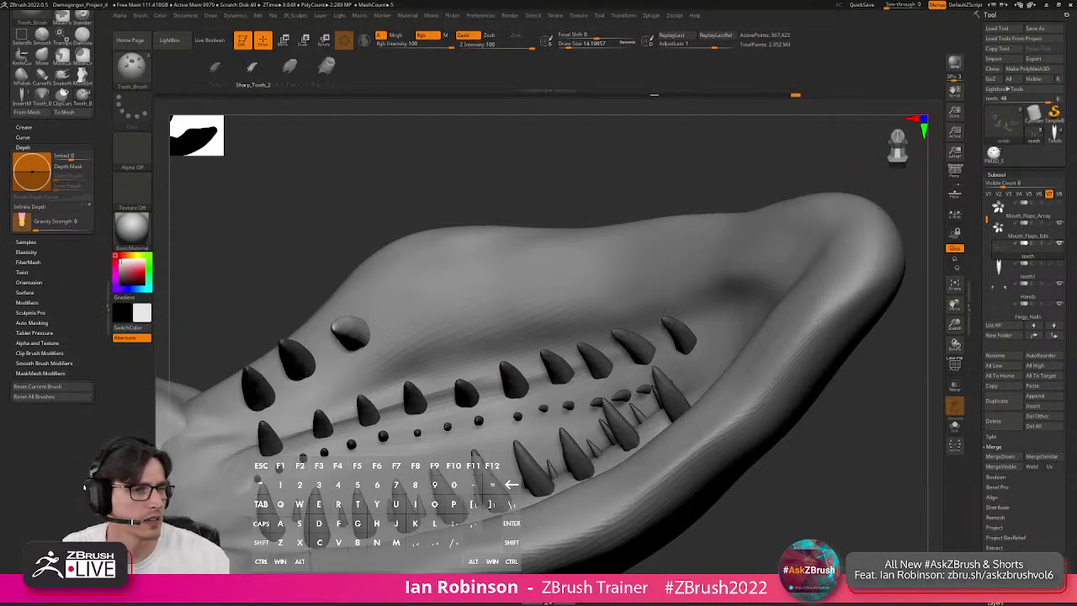
key("y")
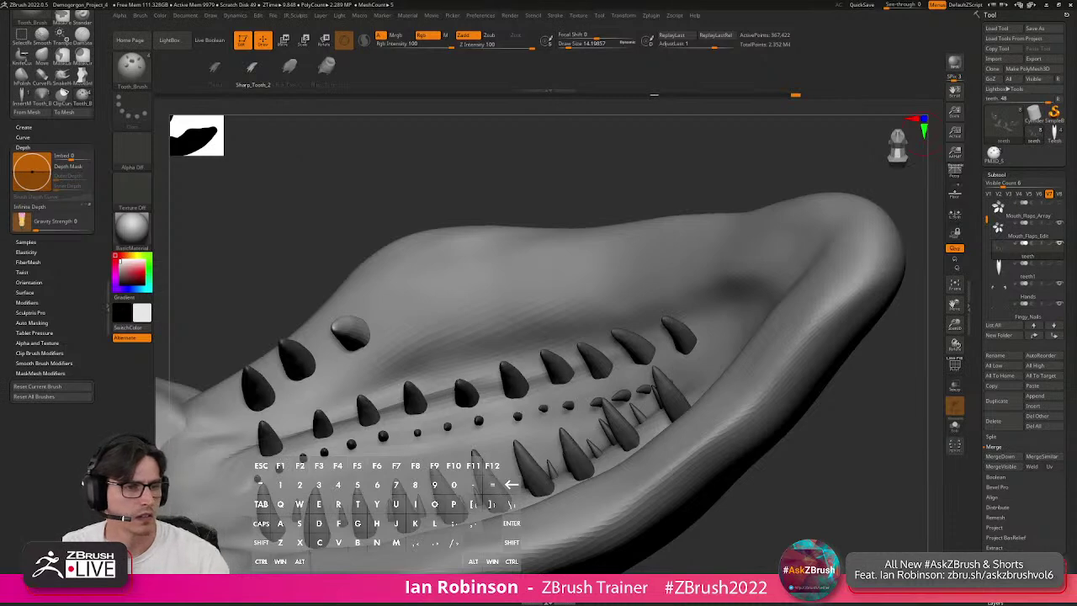
key("m")
key("BackSpace")
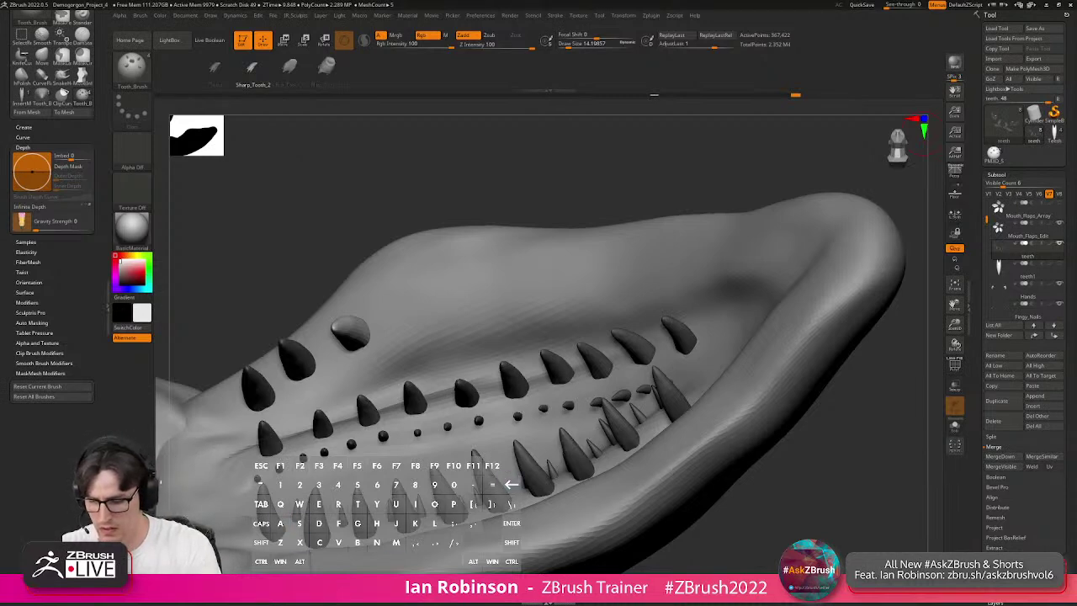
key("t")
key("r")
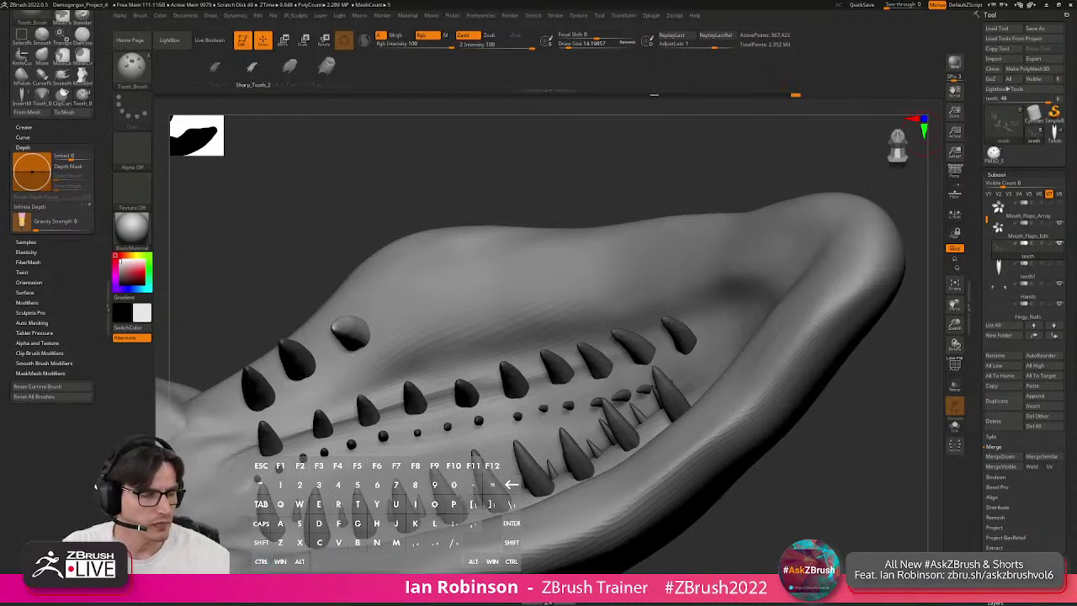
Switch to the browser with the Maxon Training Team YouTube channel and look over its upcoming live streams.
left_click_drag(1076, 74, 343, 21)
left_click(691, 21)
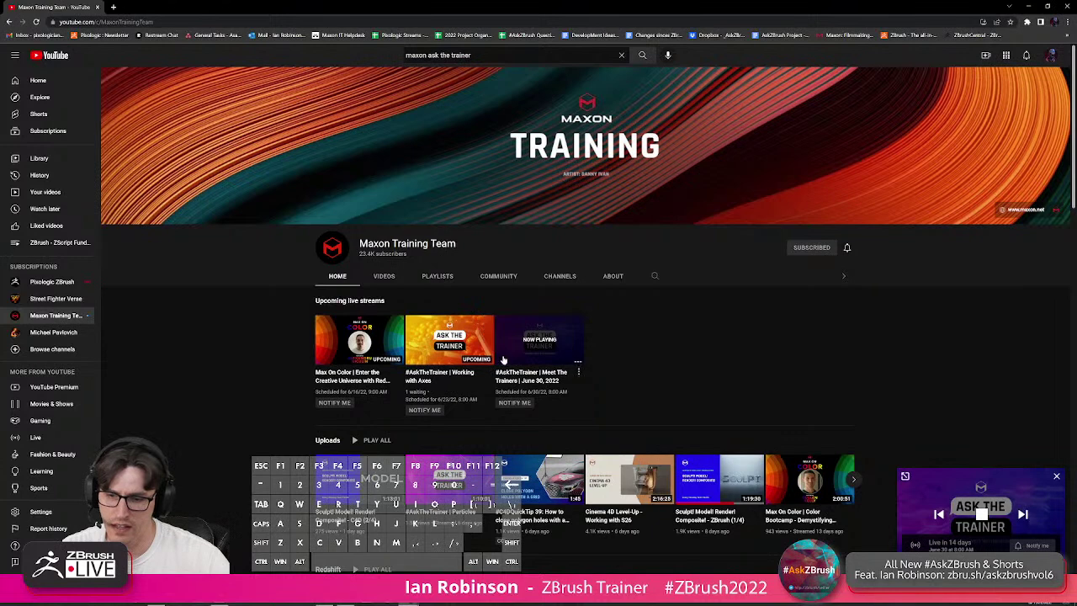
scroll(476, 371, "down", 1)
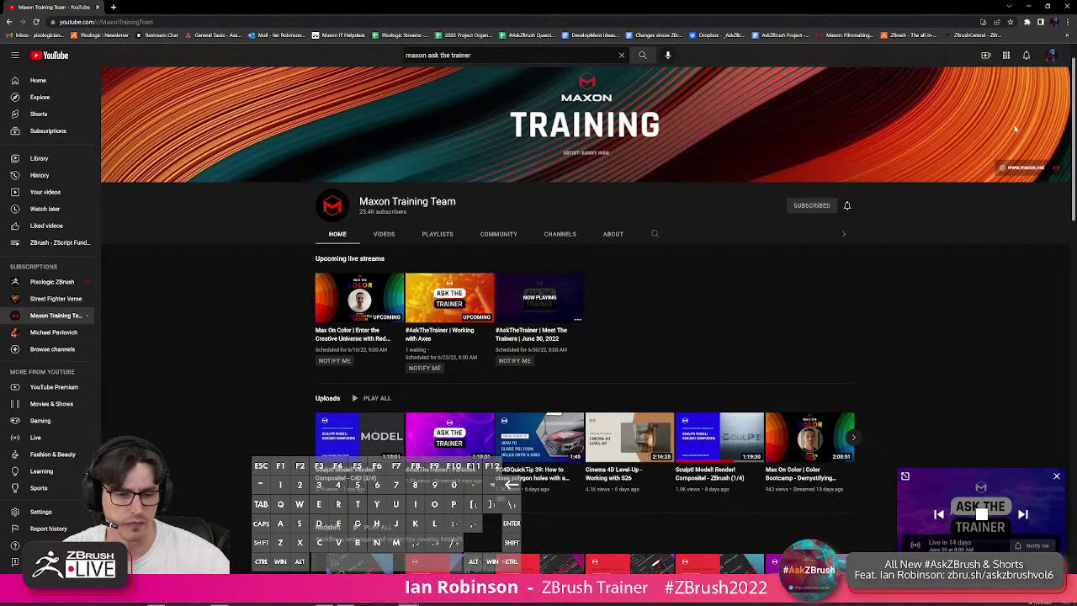
Return to ZBrush and try several more large teeth above the side flap's upper tooth line, undoing the last ones.
left_click(1029, 7)
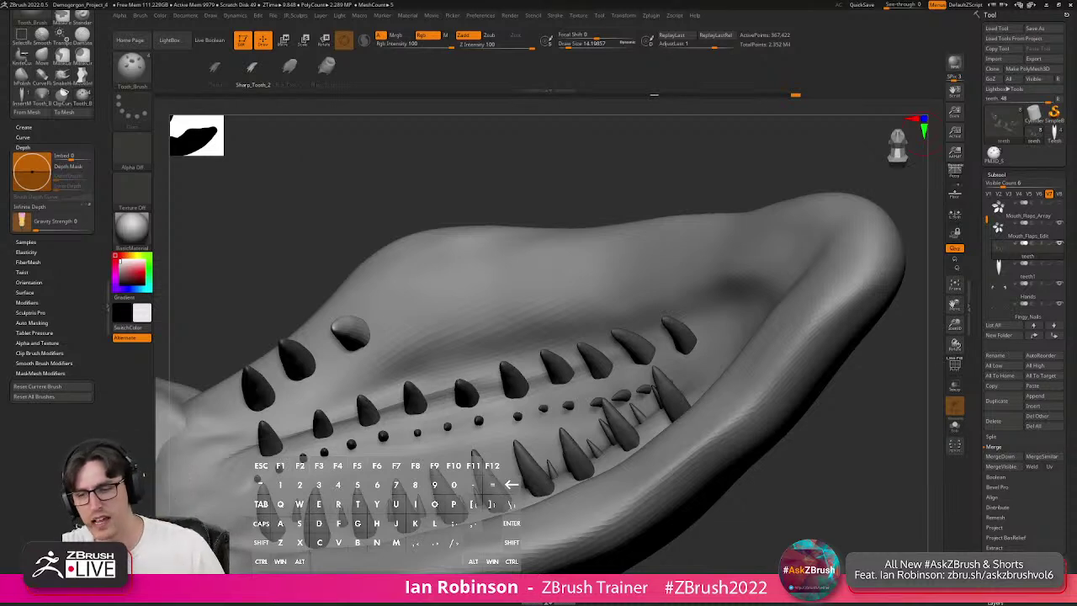
left_click_drag(411, 297, 448, 379)
left_click_drag(478, 281, 495, 319)
mouse_move(488, 358)
left_mouse_down()
mouse_move(489, 291)
mouse_move(531, 241)
mouse_move(493, 282)
mouse_move(538, 300)
left_mouse_up()
right_click_drag(539, 300, 478, 321)
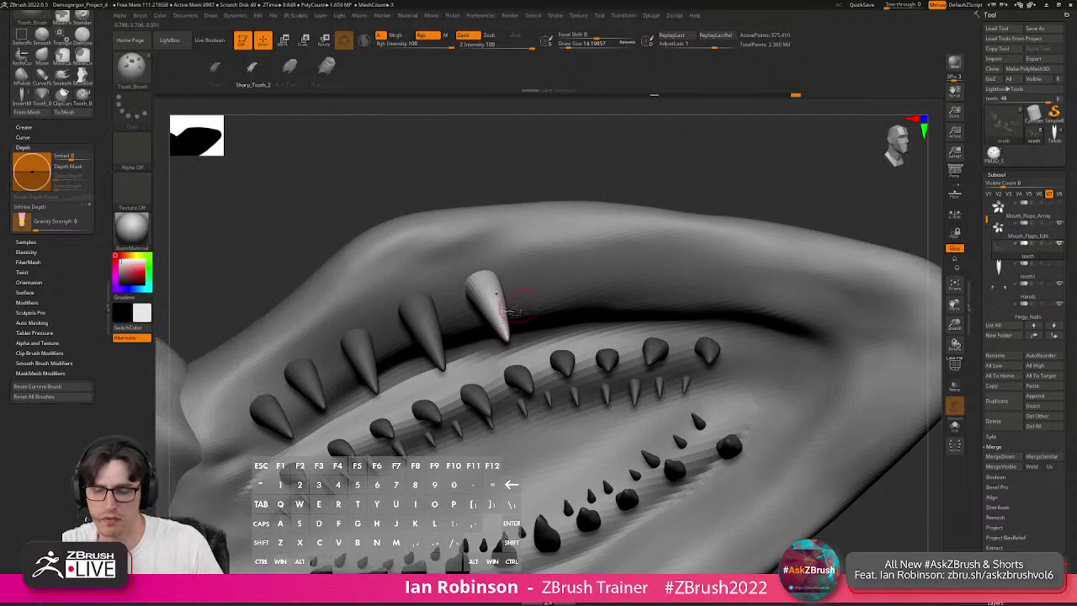
key("ctrl+z")
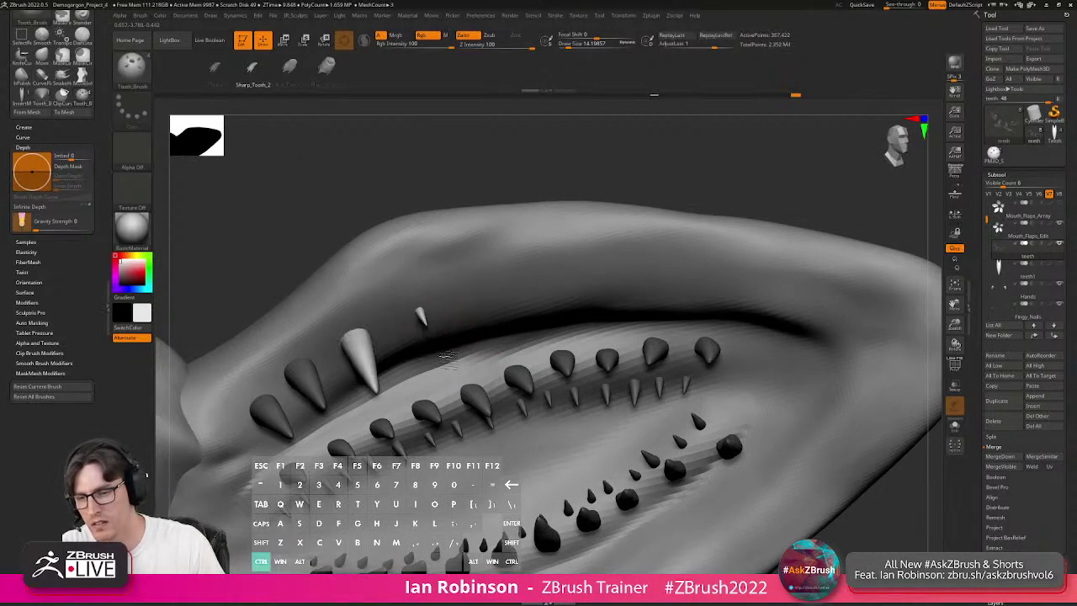
key("ctrl+z")
key("ctrl+z")
key("ctrl+z")
key("ctrl+z")
Insert more large Sharp_Tooth_2 teeth along the side flap's upper rim, continuing the row from its base toward the tip.
mouse_move(424, 313)
left_mouse_down()
mouse_move(431, 349)
mouse_move(446, 332)
mouse_move(426, 328)
mouse_move(463, 305)
left_mouse_up()
key("ctrl+z")
key("ctrl+z")
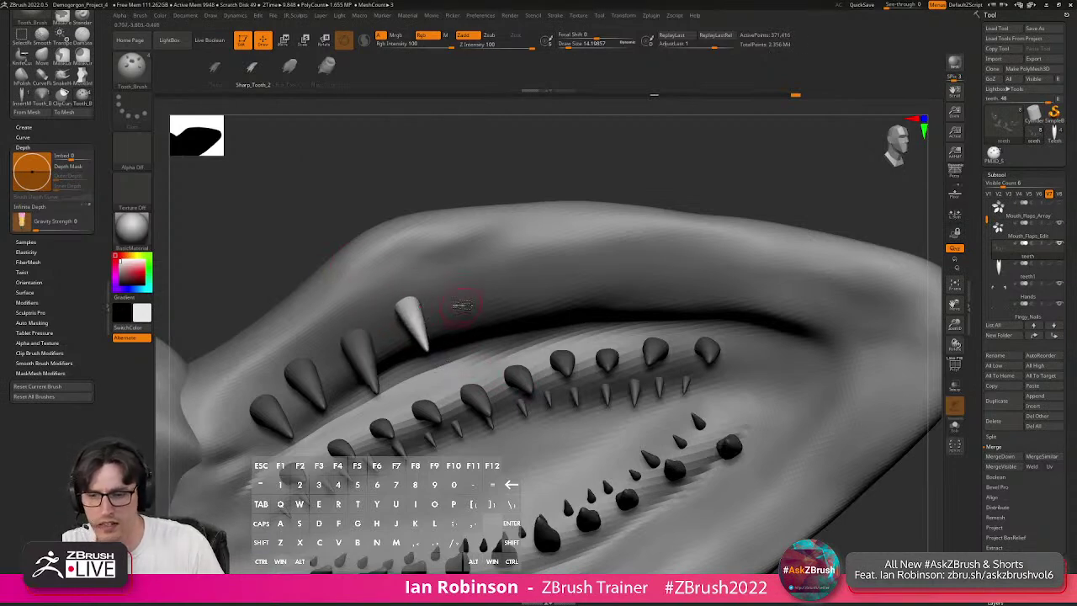
right_click_drag(481, 289, 452, 294)
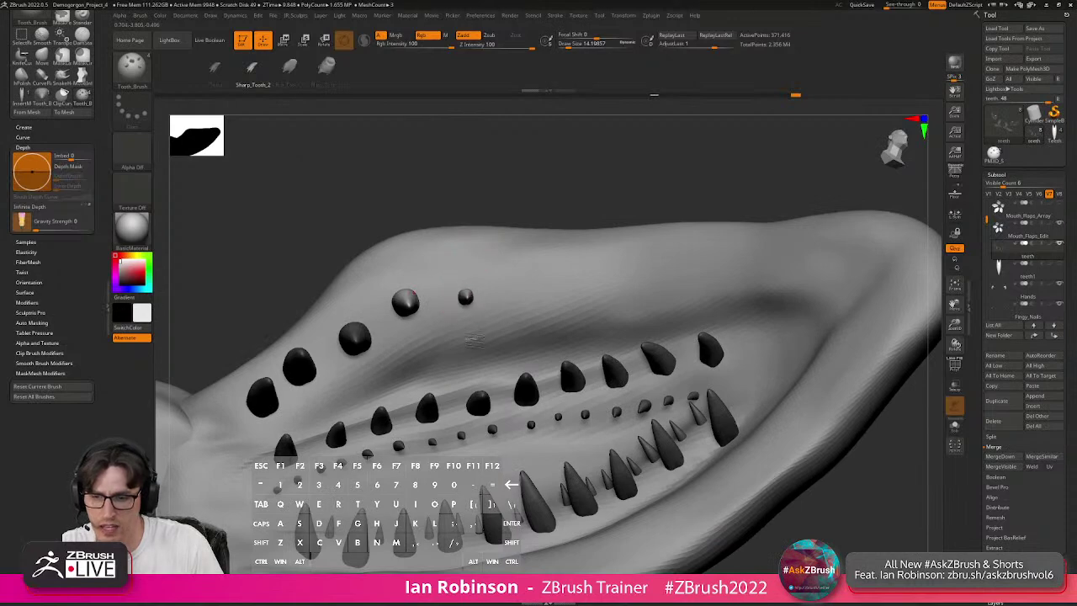
left_click_drag(535, 280, 538, 346)
left_click_drag(585, 275, 608, 330)
left_click_drag(637, 260, 631, 333)
left_click_drag(671, 267, 677, 308)
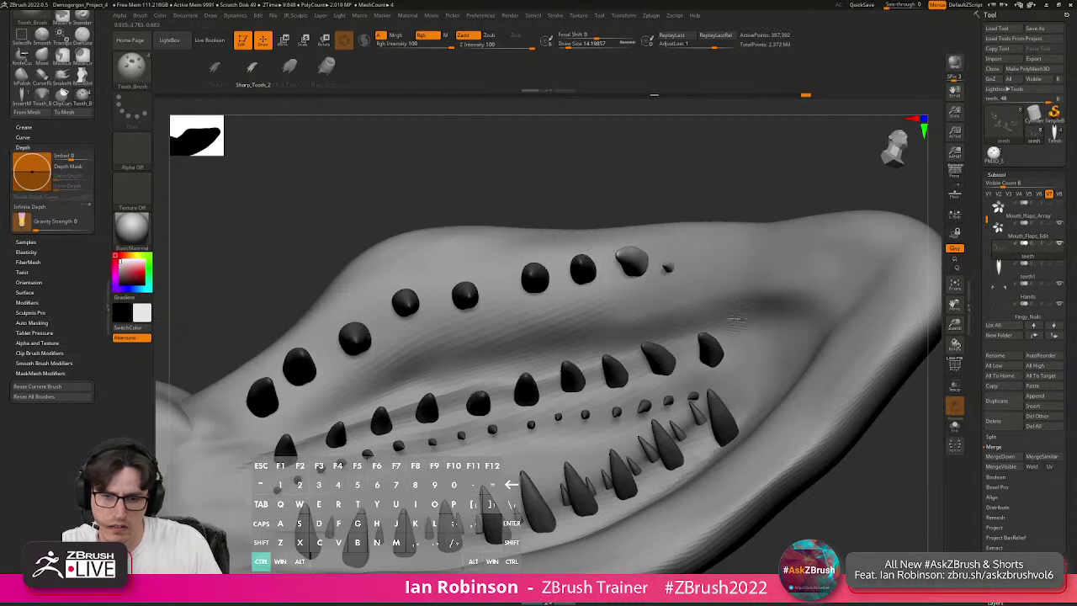
Undo the last tooth inserts on the flap's upper rim and place a replacement tooth at the end of the row.
key("ctrl+z")
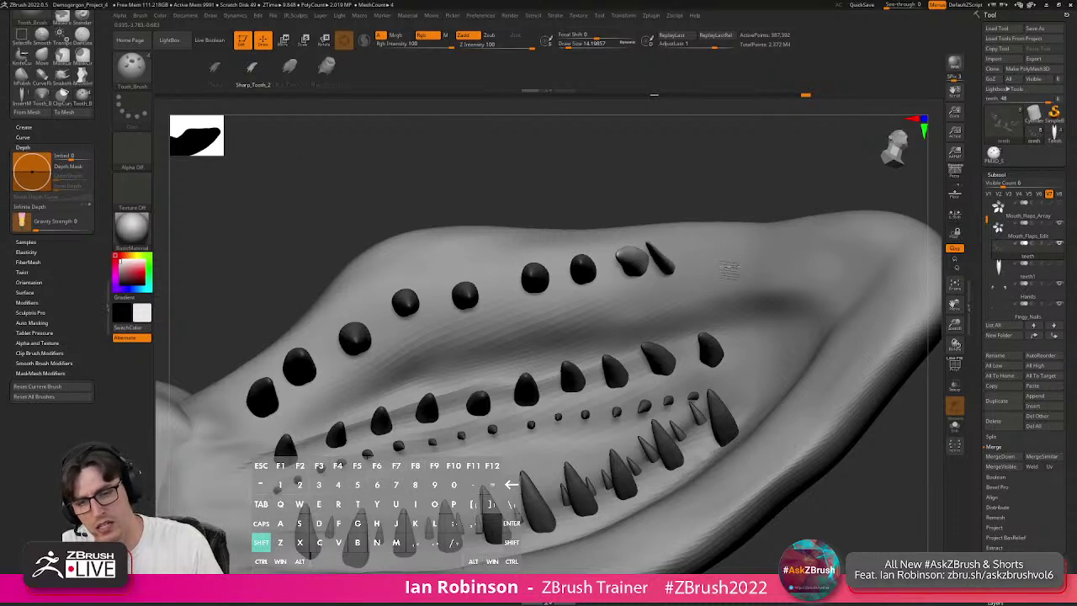
left_click_drag(716, 270, 719, 266)
left_click_drag(709, 190, 671, 249)
key("ctrl+z")
right_click_drag(671, 250, 682, 268, "ctrl")
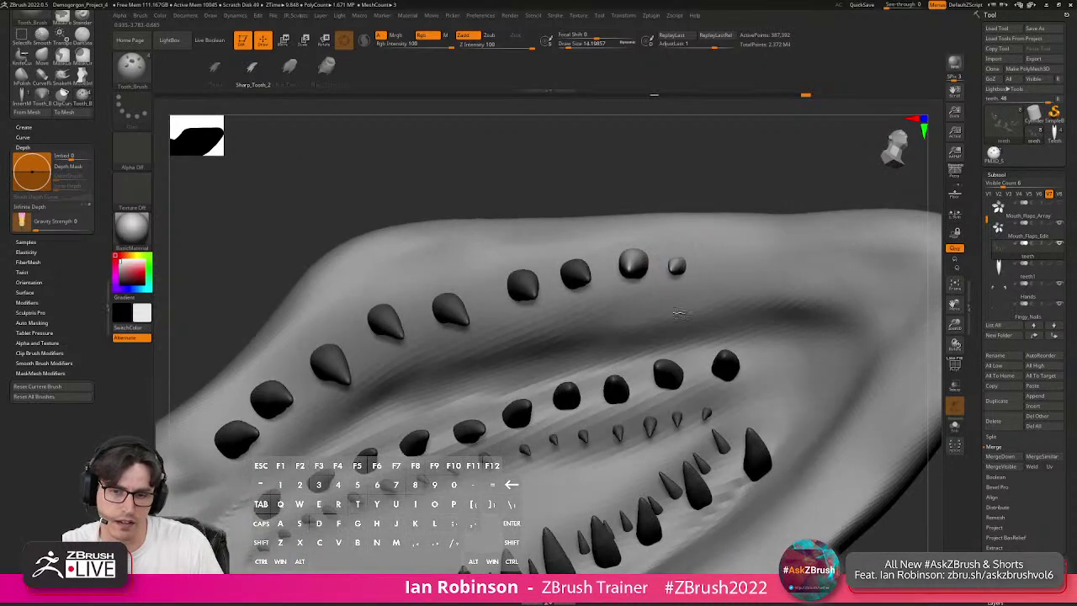
Extend the upper rim's row of sharp teeth to the far end of the flap.
right_click_drag(767, 282, 750, 309)
right_click_drag(750, 309, 735, 292)
left_click_drag(723, 338, 723, 340)
right_click_drag(750, 289, 728, 299)
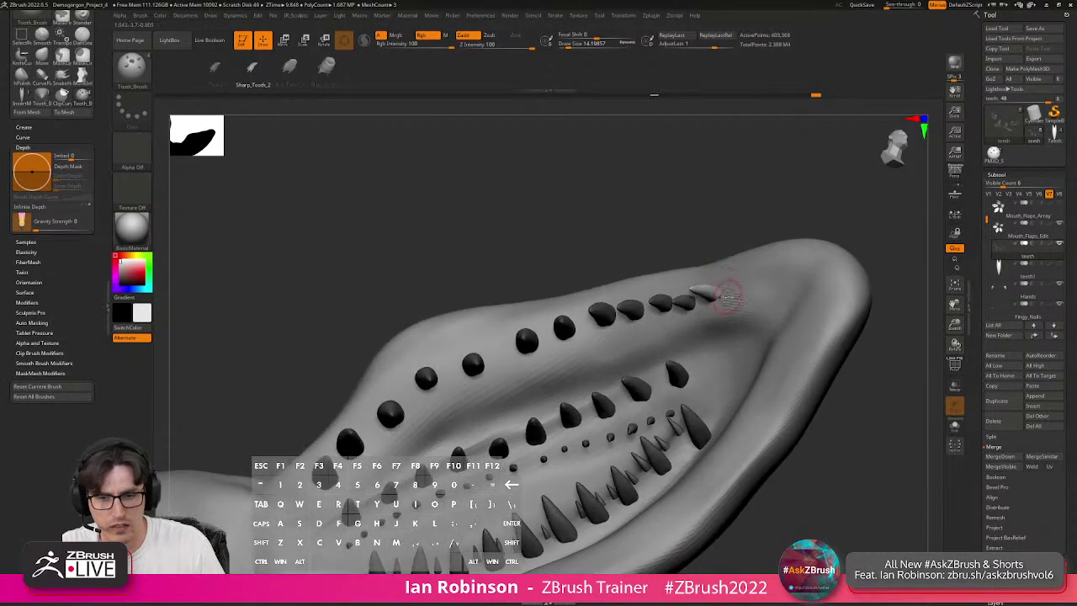
mouse_move(733, 318)
left_mouse_down()
mouse_move(724, 312)
mouse_move(754, 298)
mouse_move(752, 329)
left_mouse_up()
key("w")
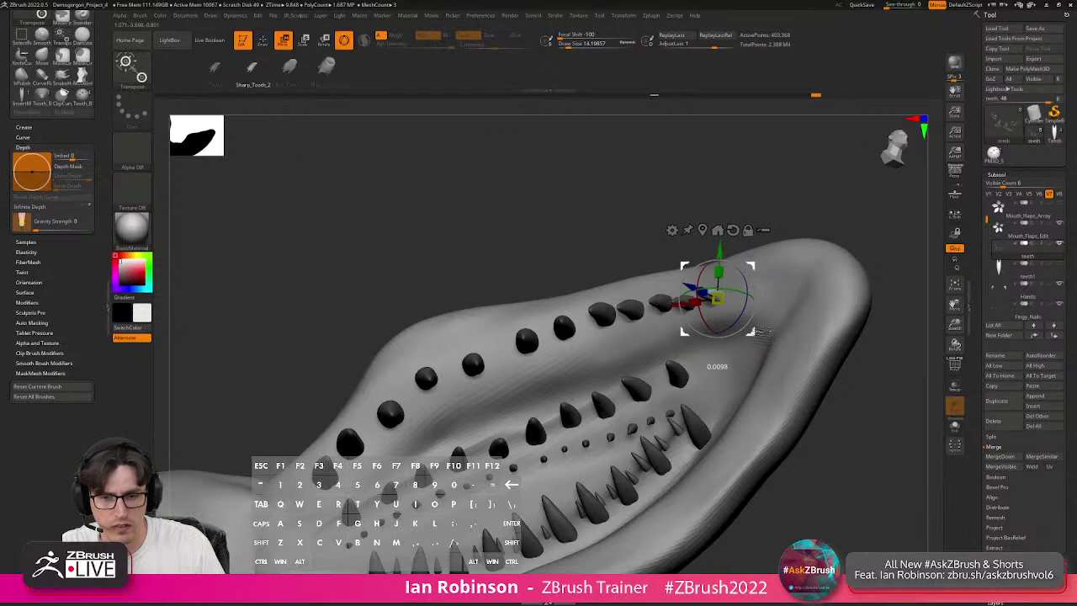
key("q")
Insert a new row of large sharp teeth below the side flap's lower tooth line, starting near the base.
right_click_drag(754, 328, 498, 396)
left_click_drag(514, 357, 518, 338)
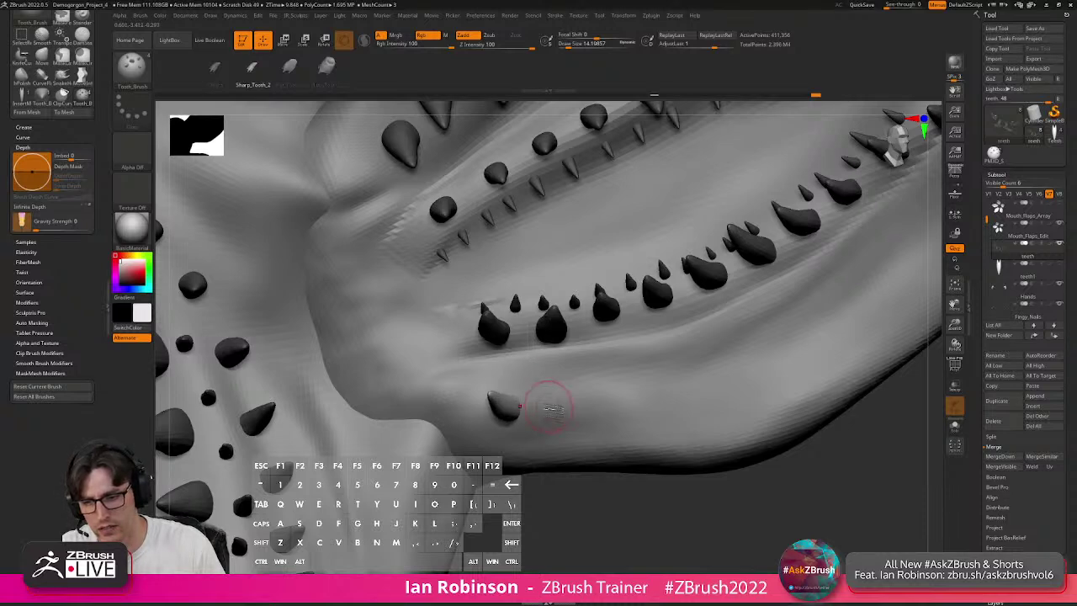
left_click_drag(568, 386, 567, 359)
left_click_drag(627, 409, 642, 350)
left_click_drag(674, 410, 671, 357)
right_click_drag(671, 357, 711, 402, "alt")
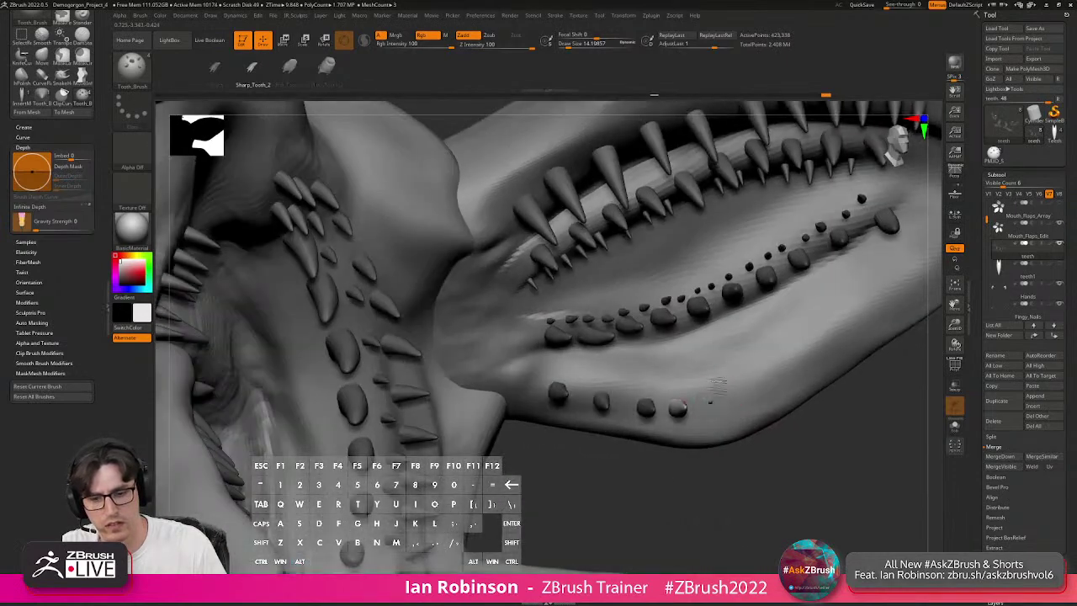
left_click_drag(707, 364, 702, 358)
right_click_drag(702, 358, 663, 377, "alt")
right_click_drag(663, 377, 705, 416)
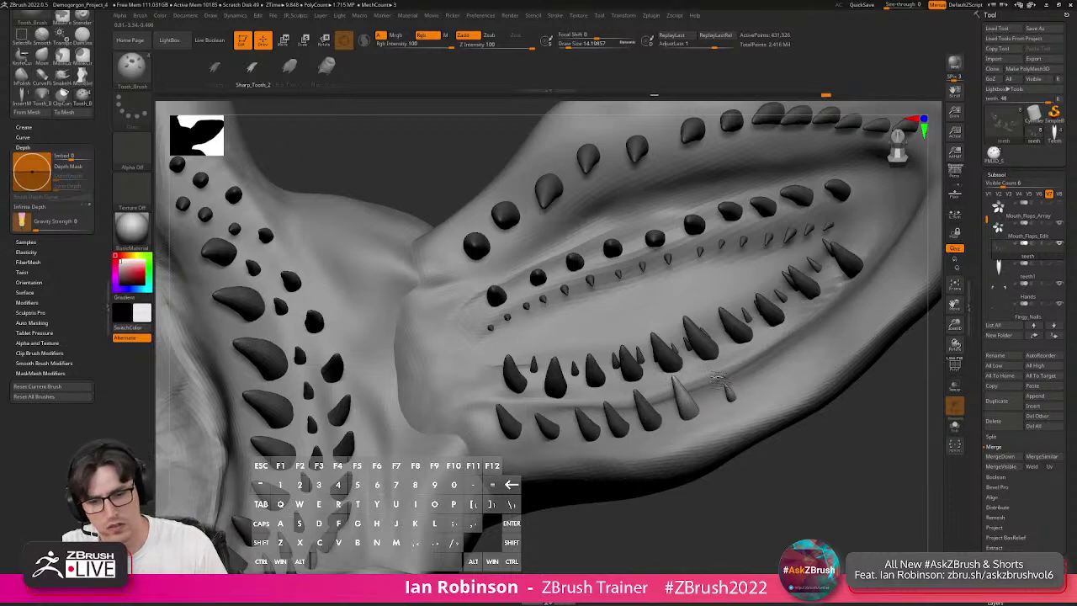
Continue the side flap's lower outer tooth row toward the tip, undoing and redoing misplaced teeth.
right_click_drag(707, 354, 721, 383)
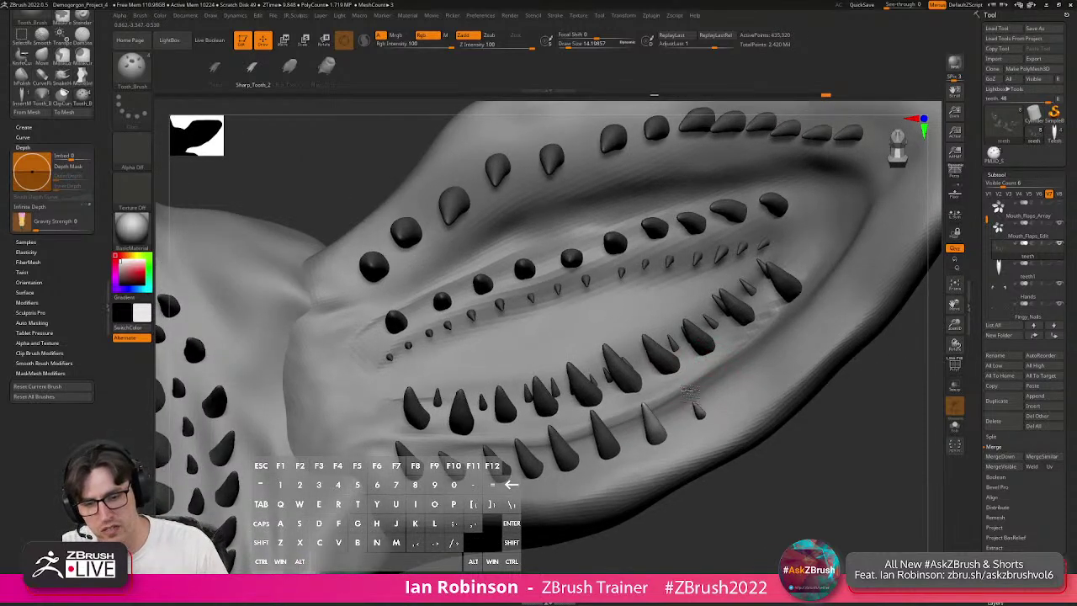
right_click_drag(655, 419, 669, 405)
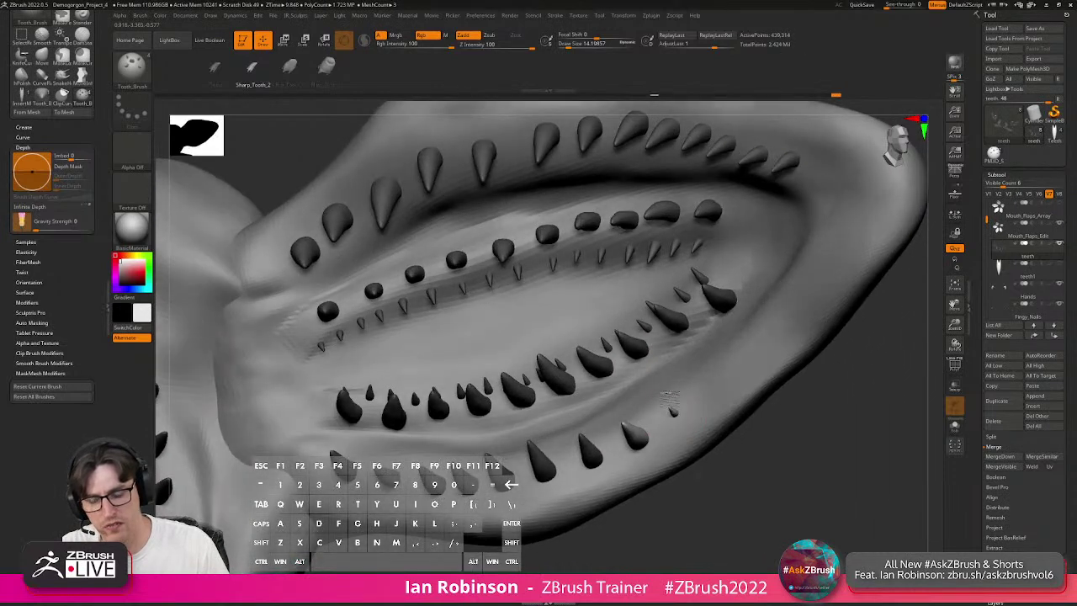
mouse_move(687, 365)
right_mouse_down()
mouse_move(716, 377)
mouse_move(695, 387)
mouse_move(695, 420)
mouse_move(714, 390)
right_mouse_up()
mouse_move(711, 410)
left_mouse_down()
mouse_move(687, 389)
mouse_move(757, 358)
mouse_move(771, 323)
mouse_move(733, 323)
left_mouse_up()
key("ctrl+z")
key("ctrl+z")
mouse_move(755, 360)
left_mouse_down()
mouse_move(732, 330)
mouse_move(762, 320)
mouse_move(740, 308)
mouse_move(756, 271)
left_mouse_up()
right_click_drag(760, 269, 781, 236)
left_click_drag(772, 239, 762, 266)
right_click_drag(764, 268, 809, 358, "alt")
Start a row of sharp teeth along the bottom flap's outer rim, working down from its base.
right_click_drag(809, 357, 552, 346)
mouse_move(645, 397)
right_mouse_down("alt")
mouse_move(629, 420)
mouse_move(601, 344)
mouse_move(594, 365)
right_mouse_up("alt")
left_click_drag(539, 327, 578, 326)
right_click_drag(578, 326, 576, 293)
mouse_move(583, 254)
left_mouse_down()
mouse_move(566, 281)
mouse_move(597, 297)
mouse_move(670, 386)
left_mouse_up()
mouse_move(698, 368)
right_mouse_down("alt")
mouse_move(678, 286)
mouse_move(648, 290)
right_mouse_up("alt")
left_click_drag(697, 321, 659, 347)
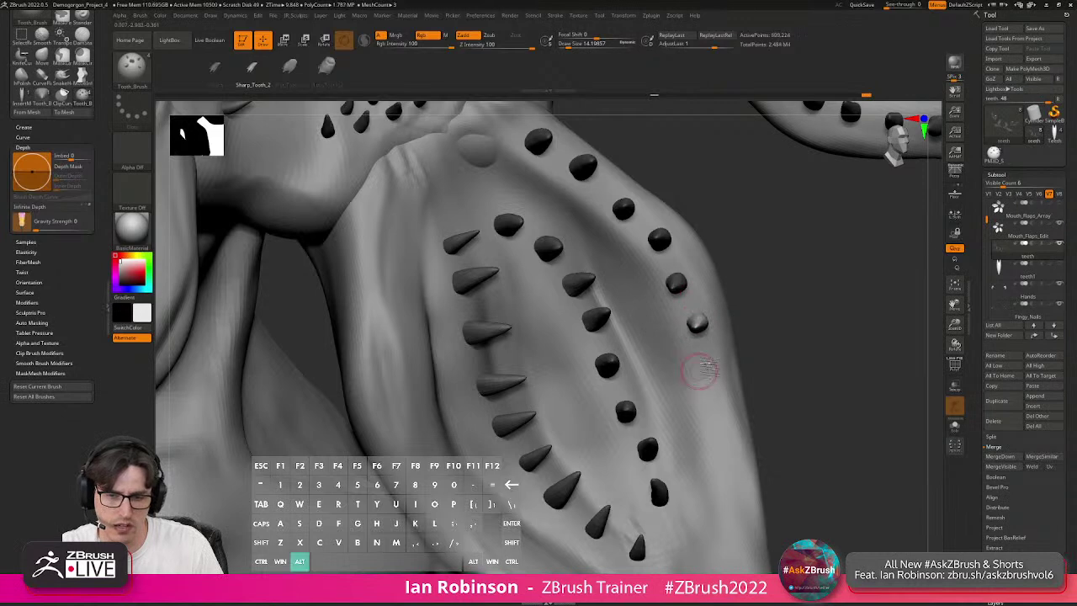
Continue the bottom flap's outer rim tooth row downward along the middle of the flap.
right_click_drag(704, 373, 676, 306, "alt")
left_click_drag(643, 331, 627, 333)
left_click_drag(668, 381, 659, 382)
right_click_drag(685, 370, 659, 327, "alt")
right_click_drag(659, 327, 683, 364)
mouse_move(683, 369)
left_mouse_down()
mouse_move(655, 395)
mouse_move(657, 412)
mouse_move(646, 405)
left_mouse_up()
key("shift")
mouse_move(780, 396)
right_mouse_down()
mouse_move(641, 381)
mouse_move(631, 374)
mouse_move(649, 325)
right_mouse_up()
key("alt")
right_click_drag(705, 346, 662, 361, "alt")
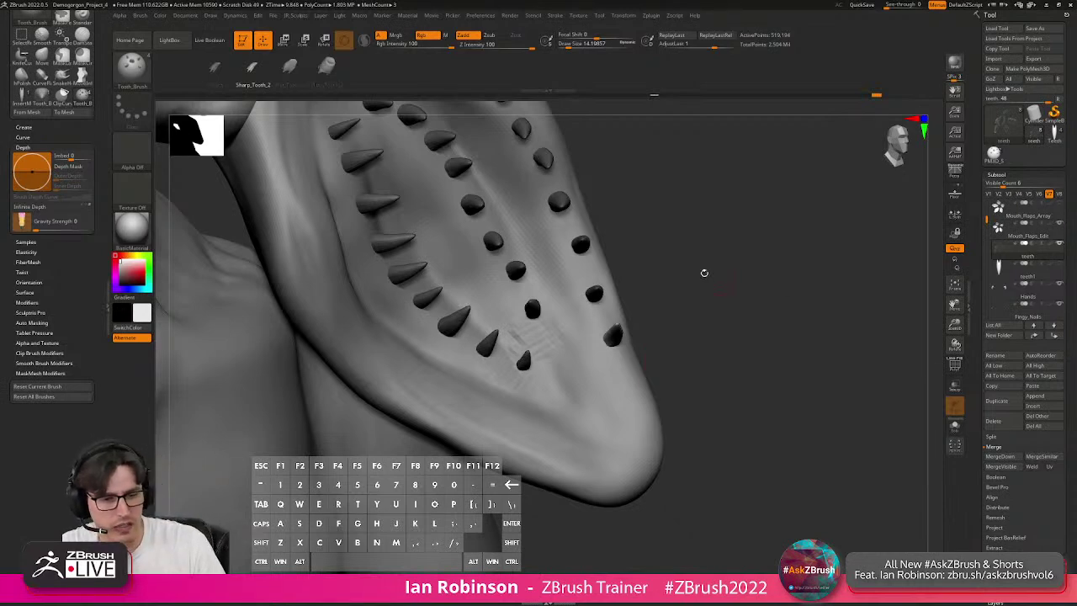
Insert the last sharp teeth near the bottom flap's tip, undoing the oversized one.
left_click_drag(688, 316, 639, 370)
left_click_drag(591, 400, 583, 413)
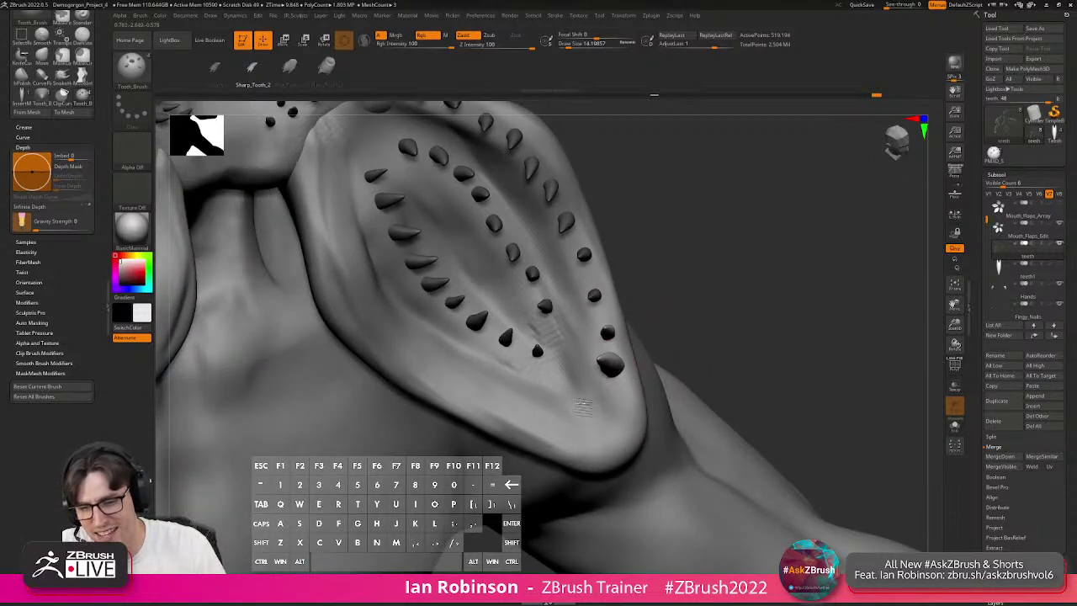
right_click_drag(508, 375, 543, 376)
key("super+z")
mouse_move(621, 384)
right_mouse_down()
mouse_move(610, 389)
mouse_move(608, 369)
right_mouse_up()
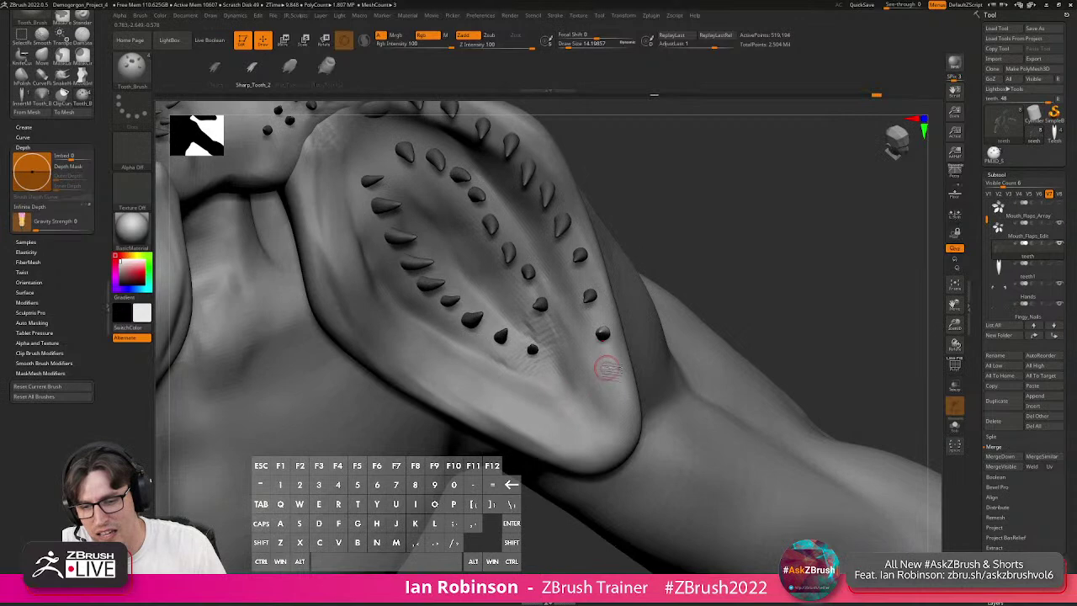
left_click_drag(587, 389, 581, 392)
Choose the Clay brush and make the Demogorgon_BlockOut_03 body the active subtool.
mouse_move(837, 272)
left_mouse_down("alt")
mouse_move(733, 264)
mouse_move(878, 305)
mouse_move(818, 271)
left_mouse_up("alt")
left_click_drag(691, 345, 686, 324, "alt")
key("b")
key("c")
key("l")
left_click_drag(617, 368, 713, 296, "alt")
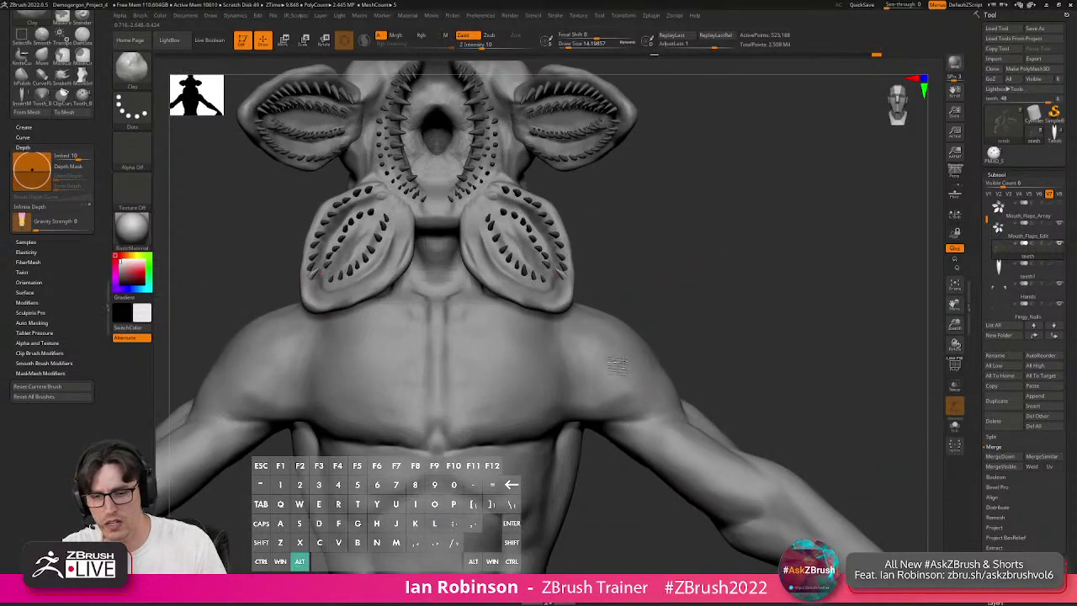
left_click(621, 363, "alt")
left_click_drag(721, 334, 705, 358, "alt")
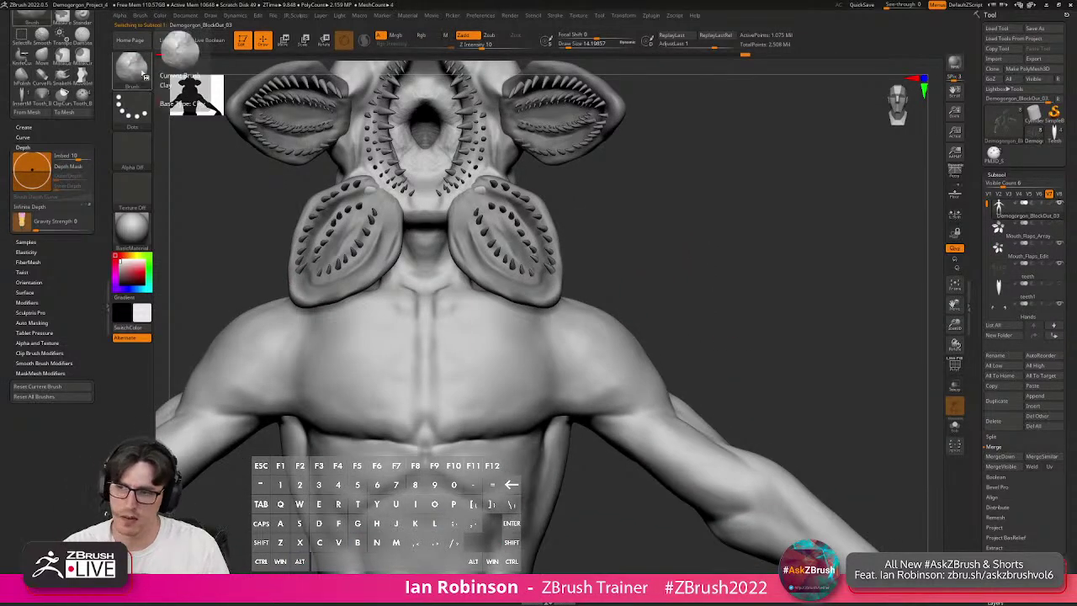
Keep the Clay brush for the body and enlarge its draw size to suit the shoulder.
key("b")
key("c")
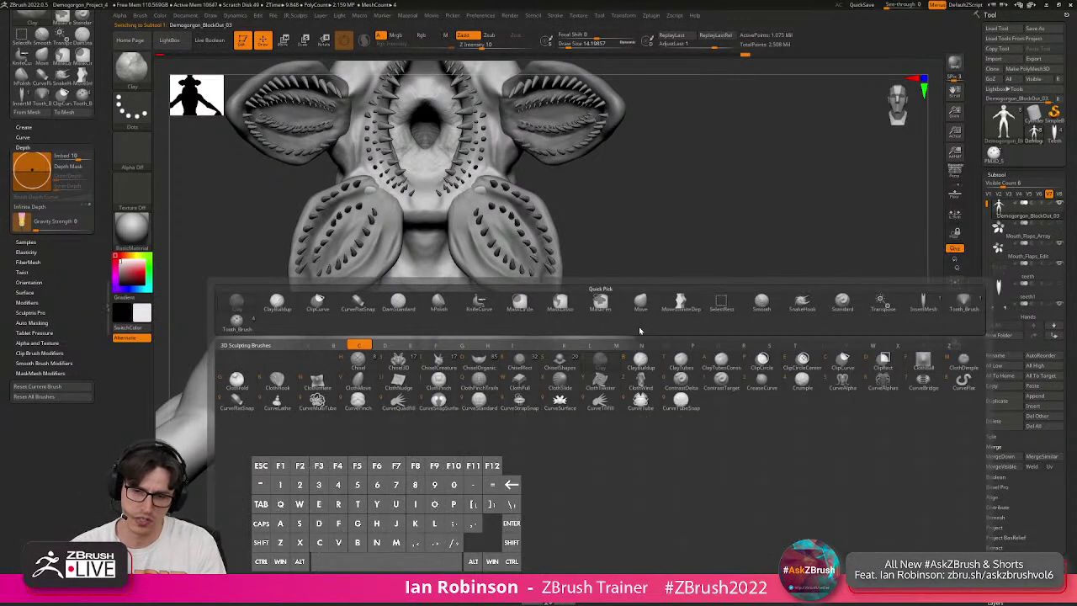
key("b")
key("s")
mouse_move(679, 290)
left_mouse_down()
mouse_move(694, 291)
mouse_move(652, 297)
mouse_move(724, 370)
mouse_move(641, 354)
left_mouse_up()
mouse_move(641, 354)
right_mouse_down()
mouse_move(656, 373)
mouse_move(654, 320)
mouse_move(714, 281)
mouse_move(642, 362)
right_mouse_up()
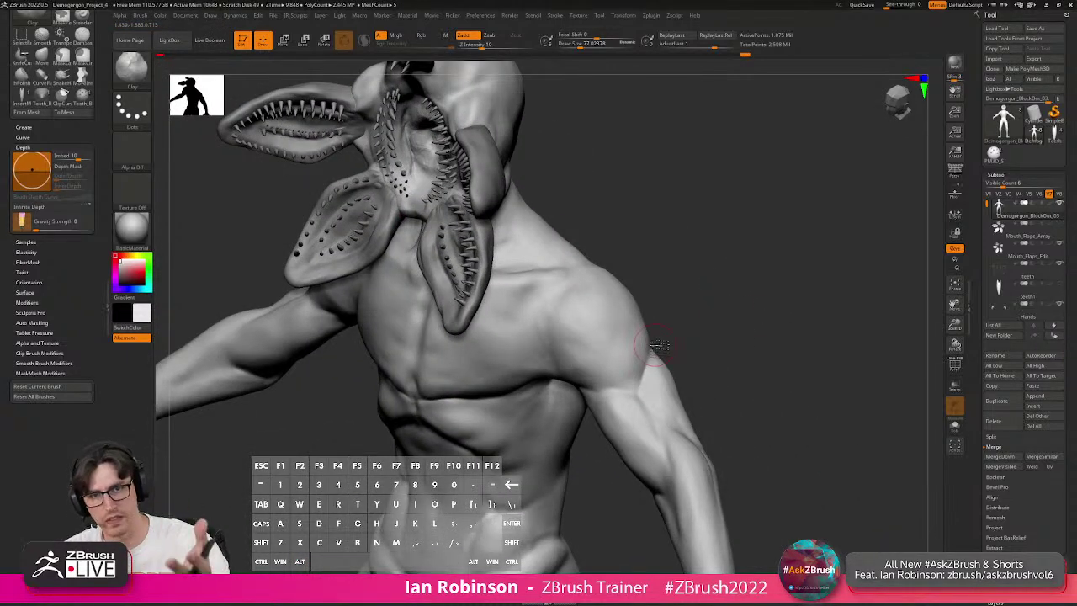
key("b")
key("c")
key("b")
key("s")
left_click_drag(634, 313, 640, 313)
key("s")
mouse_move(650, 319)
right_mouse_down("alt")
mouse_move(693, 337)
mouse_move(672, 335)
right_mouse_up("alt")
Build up the deltoid's form around the front and side of the shoulder with broad Clay strokes.
mouse_move(541, 303)
left_mouse_down()
mouse_move(593, 362)
mouse_move(553, 285)
mouse_move(582, 303)
mouse_move(623, 362)
mouse_move(632, 278)
mouse_move(642, 328)
mouse_move(745, 281)
mouse_move(764, 351)
left_mouse_up()
key("b")
key("l")
mouse_move(540, 274)
left_mouse_down()
mouse_move(590, 330)
mouse_move(627, 345)
left_mouse_up()
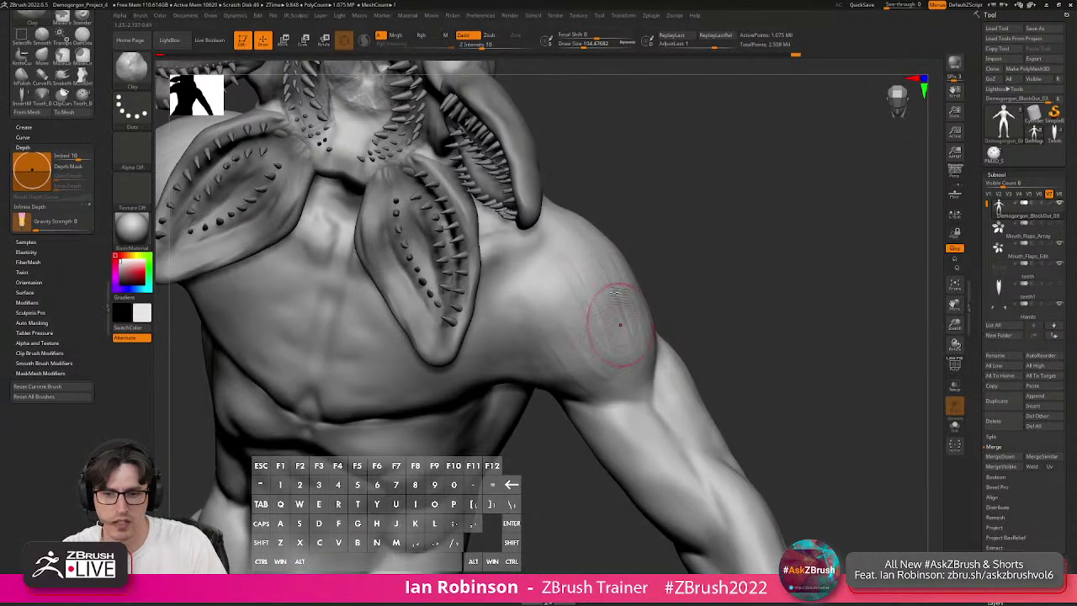
left_click_drag(619, 320, 620, 272)
left_click_drag(457, 404, 627, 299)
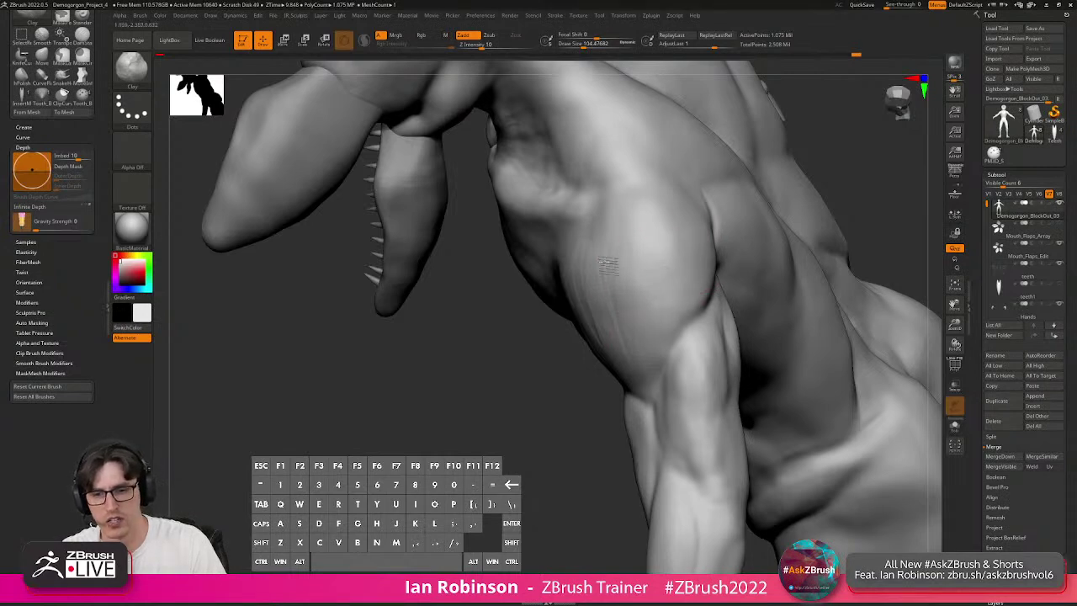
left_click_drag(607, 355, 685, 285)
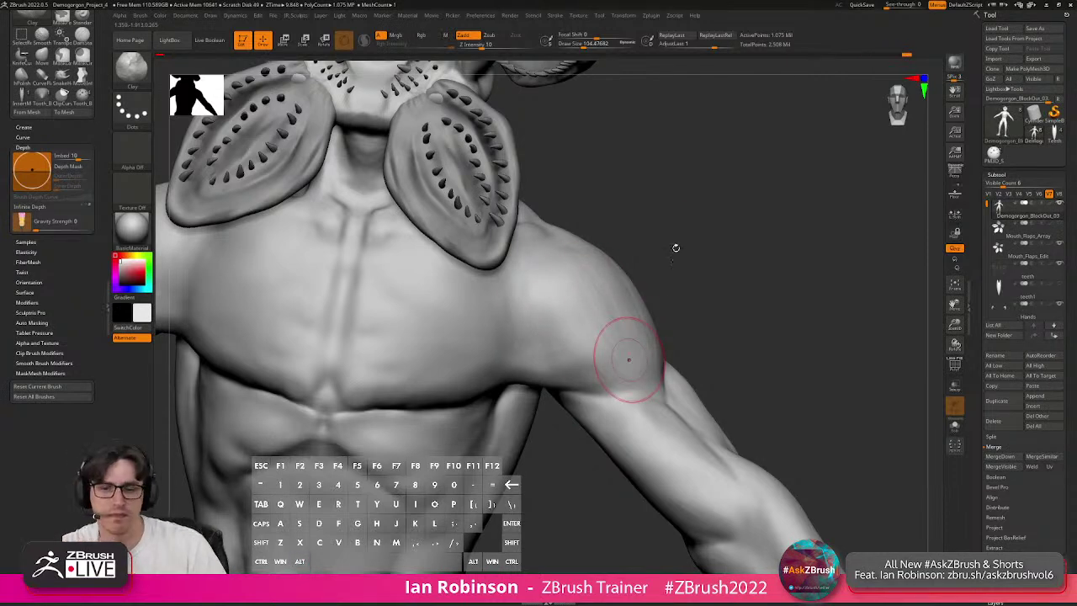
Reduce the draw size to about 87 and refine and smooth the deltoid's surface and outer contour.
mouse_move(630, 325)
right_mouse_down()
mouse_move(690, 306)
mouse_move(637, 319)
right_mouse_up()
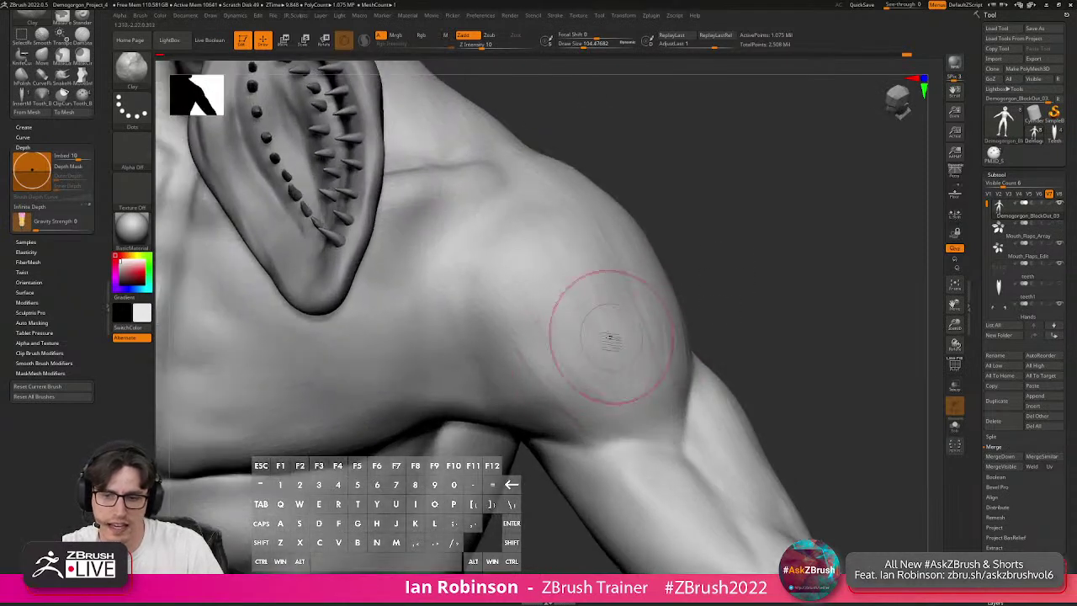
key("s")
left_click_drag(712, 283, 695, 284)
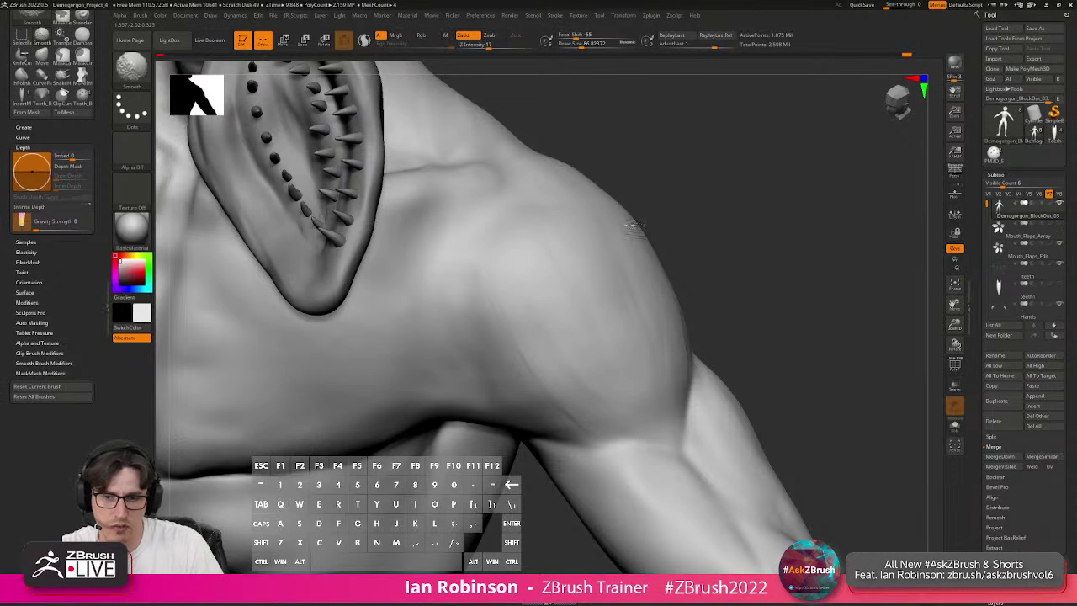
key("shift")
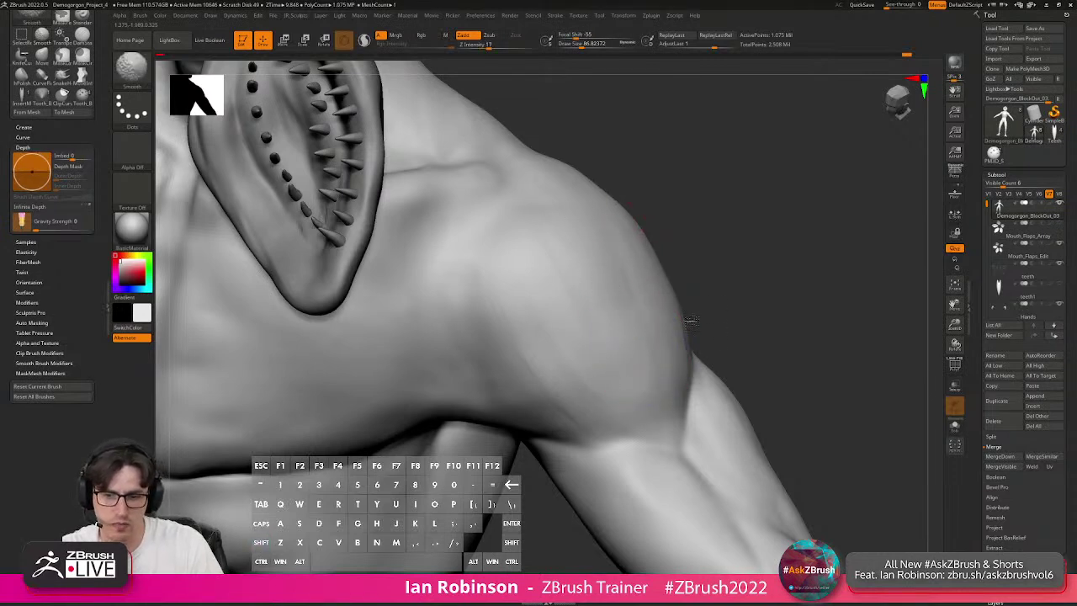
left_click_drag(779, 288, 512, 317)
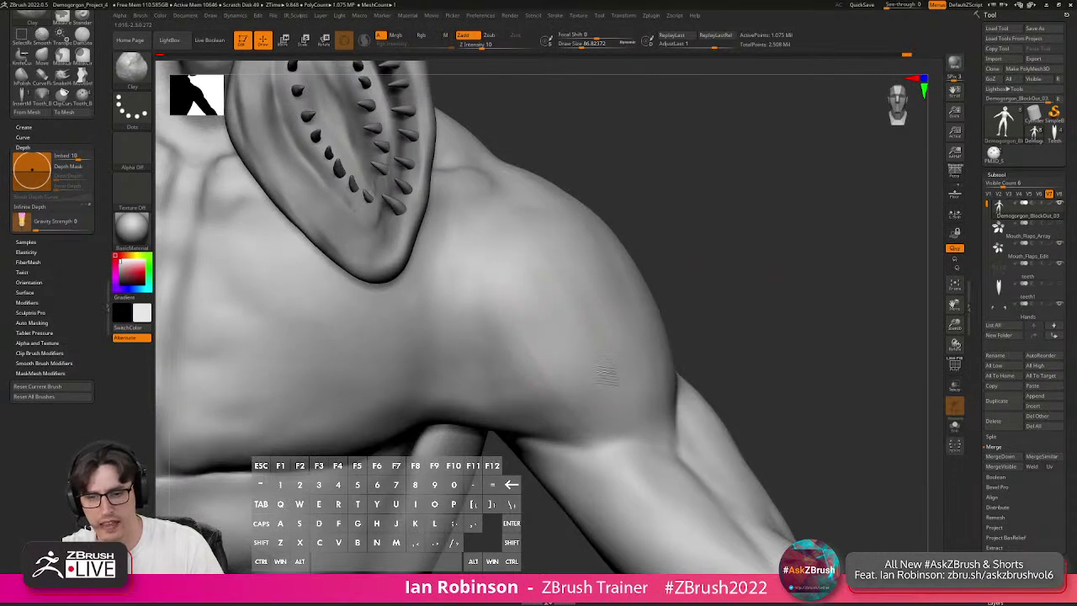
mouse_move(637, 360)
right_mouse_down()
mouse_move(752, 308)
mouse_move(614, 276)
mouse_move(570, 322)
mouse_move(645, 337)
right_mouse_up()
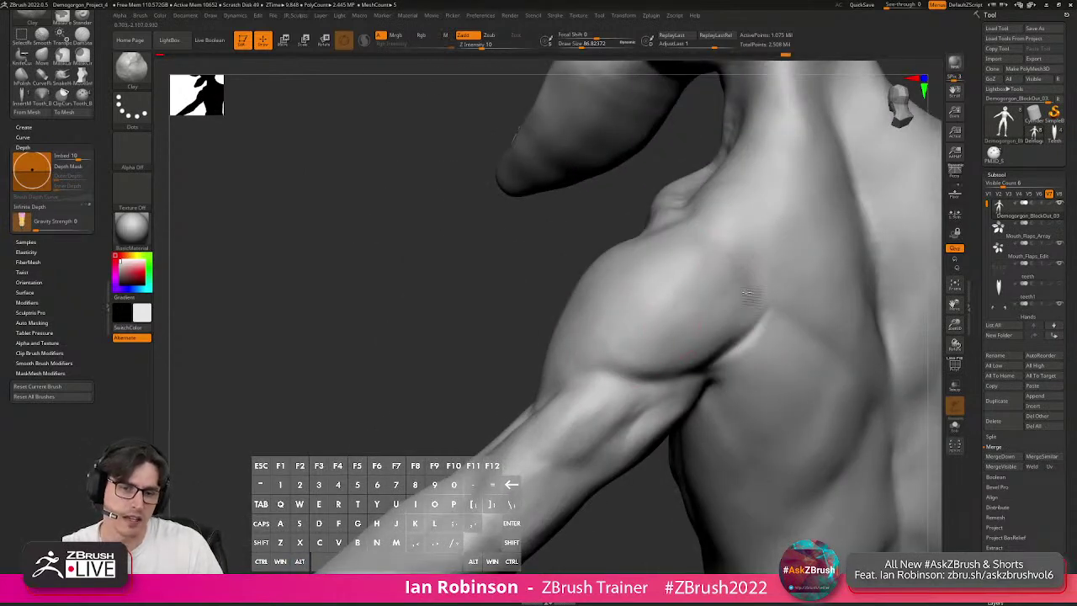
Enlarge the Clay brush's draw size for work on the rear shoulder and upper back.
right_click_drag(698, 358, 654, 345)
key("s")
left_click_drag(663, 362, 678, 353)
right_click_drag(679, 353, 510, 385)
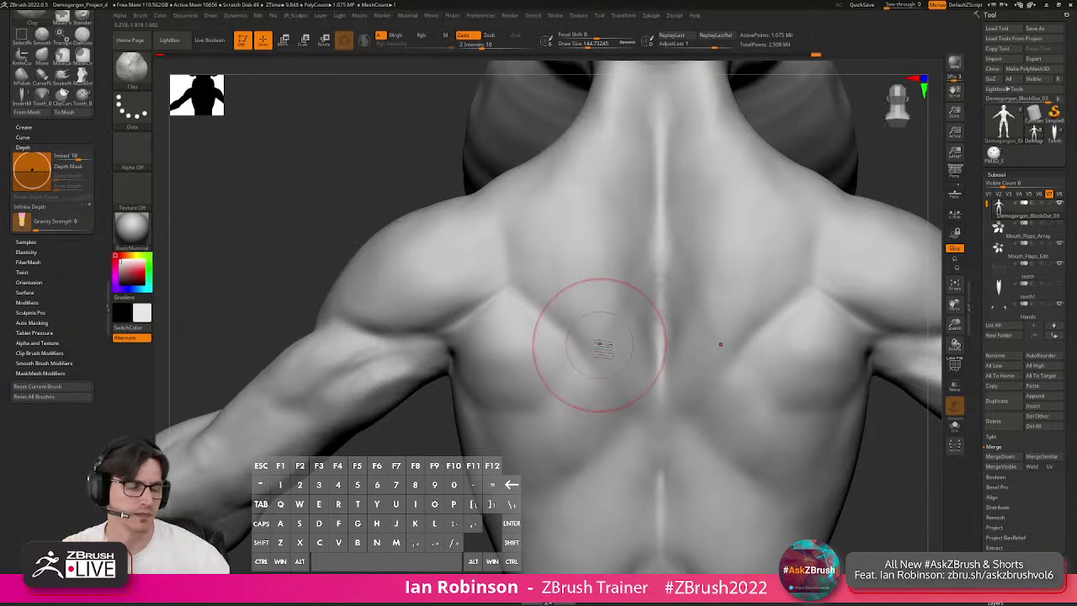
Bring up the muscle anatomy reference and examine how the deltoid and pectoral meet the upper arm.
mouse_move(1010, 231)
right_click_drag(1076, 160, 630, 184)
scroll(631, 187, "down", 11)
middle_click_drag(547, 197, 606, 205)
scroll(606, 205, "up", 5)
scroll(606, 205, "up", 6)
middle_click_drag(530, 210, 572, 231)
scroll(572, 232, "up", 2)
scroll(658, 215, "up", 2)
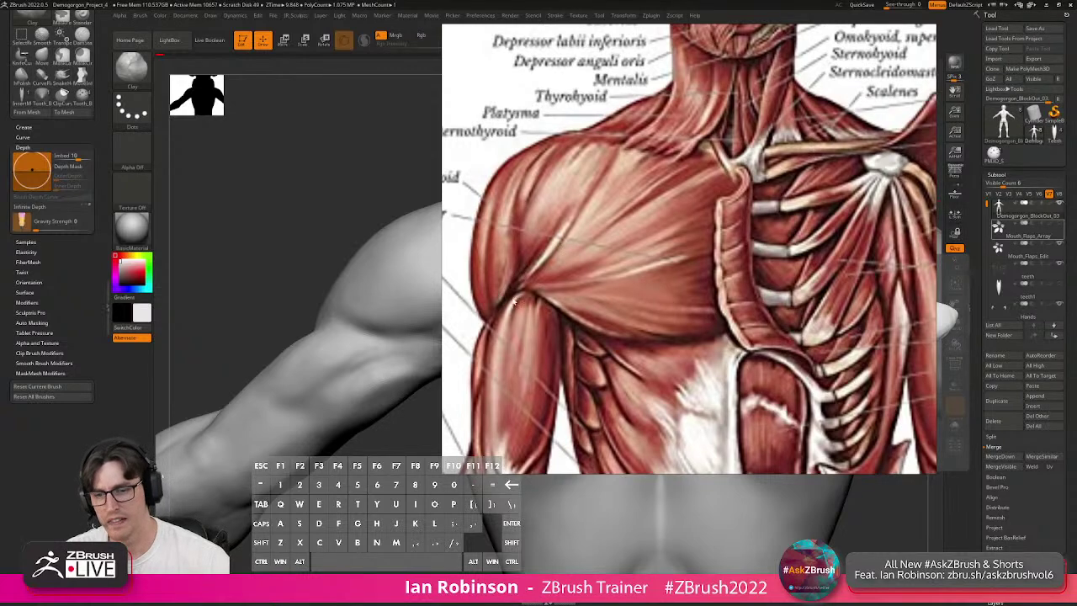
scroll(515, 301, "down", 4)
scroll(515, 301, "up", 1)
scroll(530, 302, "down", 2)
scroll(558, 302, "up", 6)
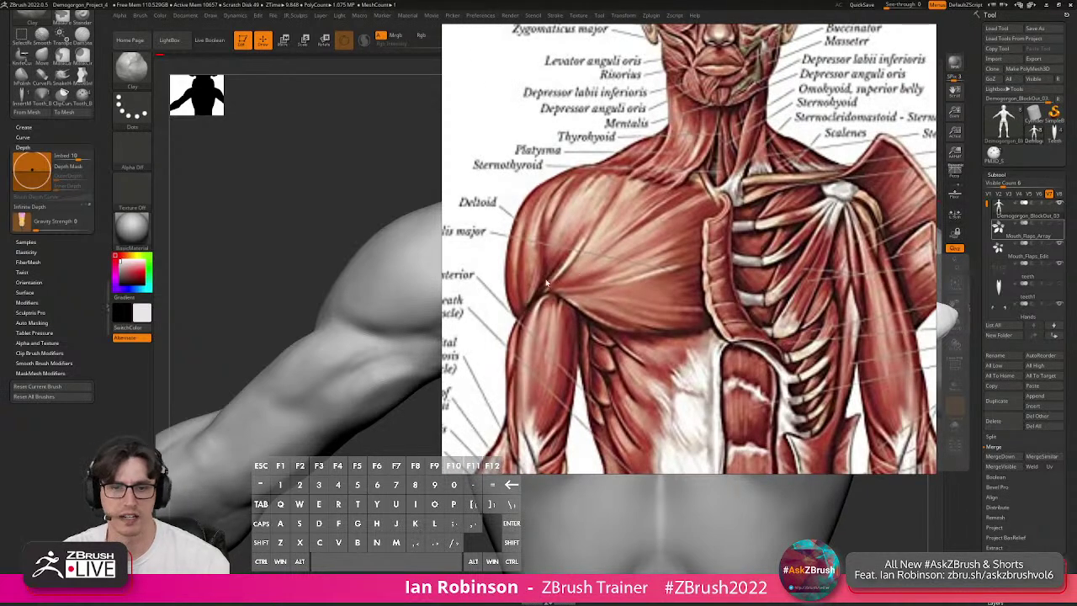
right_click_drag(526, 289, 1076, 244)
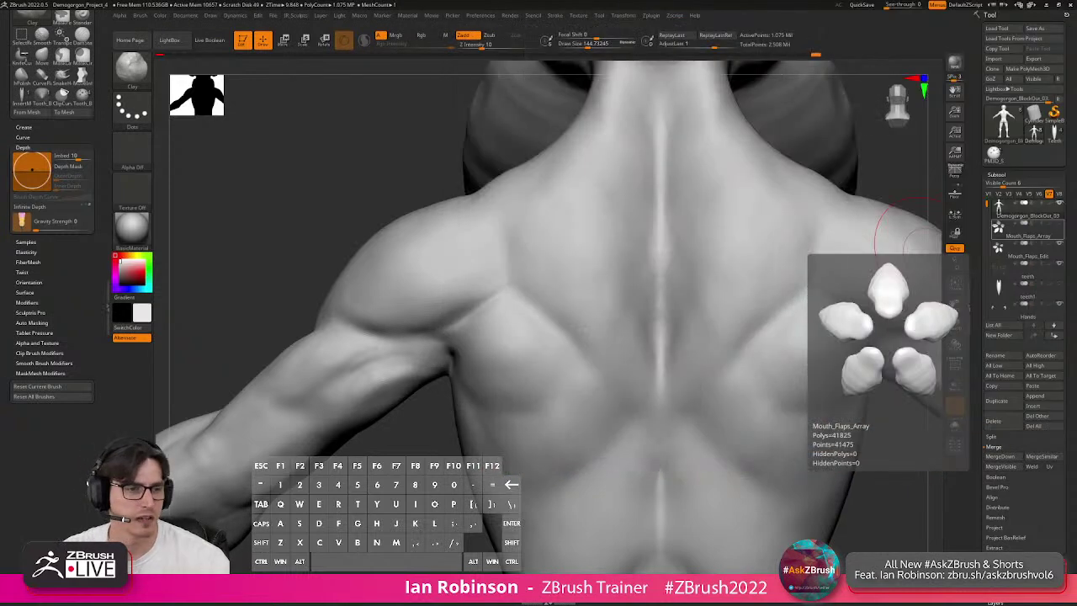
Isolate the body mesh, reduce the draw size to about 101, and refine the pectoral with Clay strokes.
left_click_drag(336, 185, 384, 193)
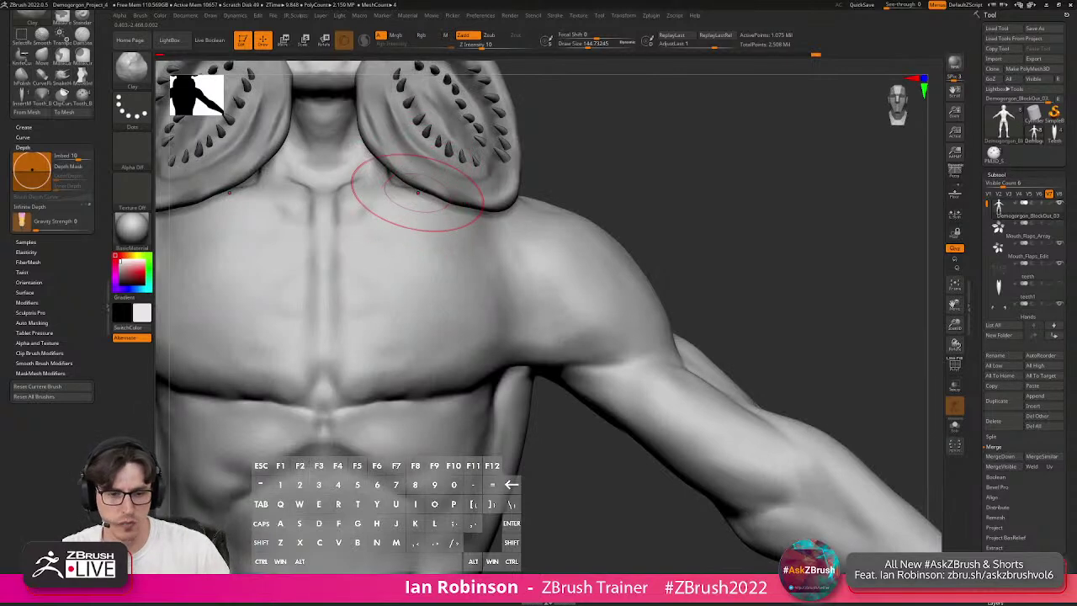
left_click(955, 426)
left_click_drag(907, 332, 926, 379, "alt")
left_click_drag(875, 335, 812, 336)
key("s")
mouse_move(359, 278)
left_mouse_down()
mouse_move(341, 275)
mouse_move(401, 336)
mouse_move(478, 390)
left_mouse_up()
left_click_drag(311, 297, 497, 384)
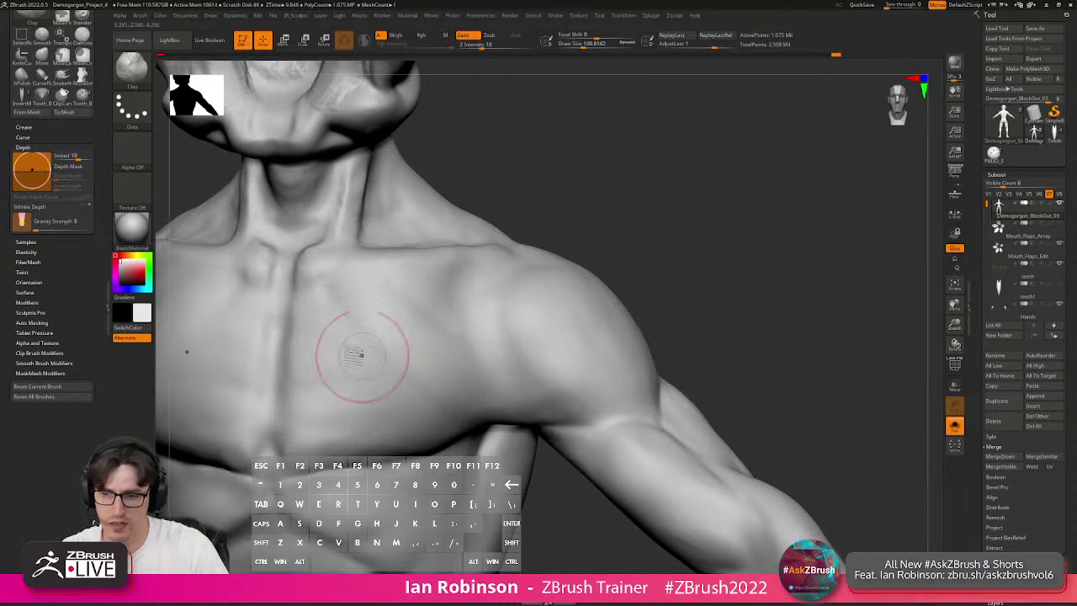
Refine the transition between the pectoral and the front of the deltoid with Clay strokes.
right_click_drag(602, 305, 333, 326)
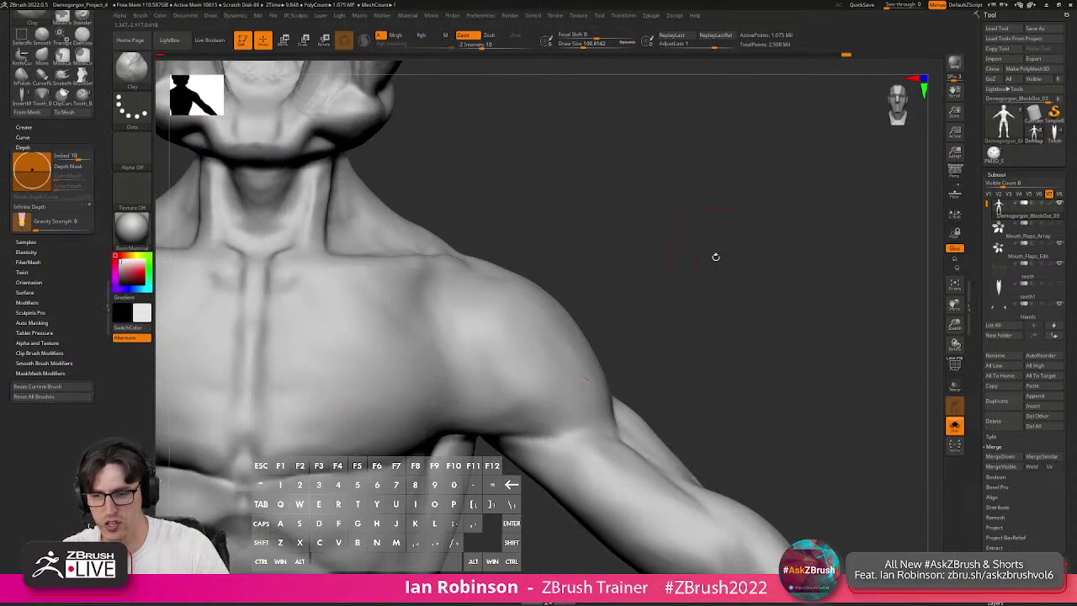
right_click_drag(715, 255, 657, 278)
right_click_drag(522, 340, 466, 360)
mouse_move(573, 350)
right_mouse_down()
mouse_move(465, 343)
mouse_move(480, 313)
right_mouse_up()
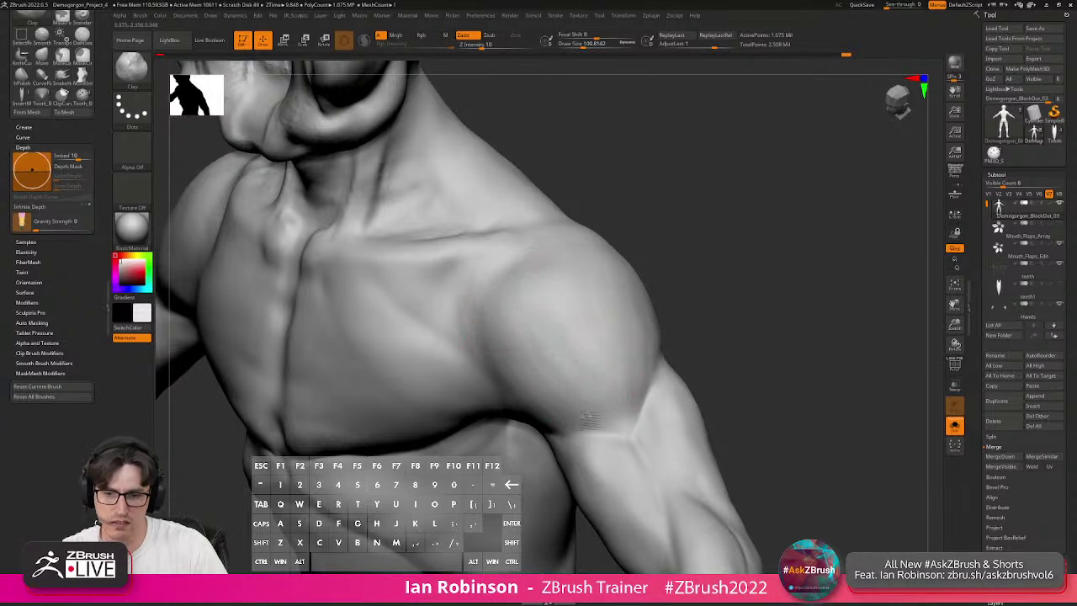
right_click_drag(643, 335, 715, 298)
mouse_move(642, 281)
right_mouse_down()
mouse_move(737, 212)
mouse_move(685, 174)
mouse_move(582, 320)
right_mouse_up()
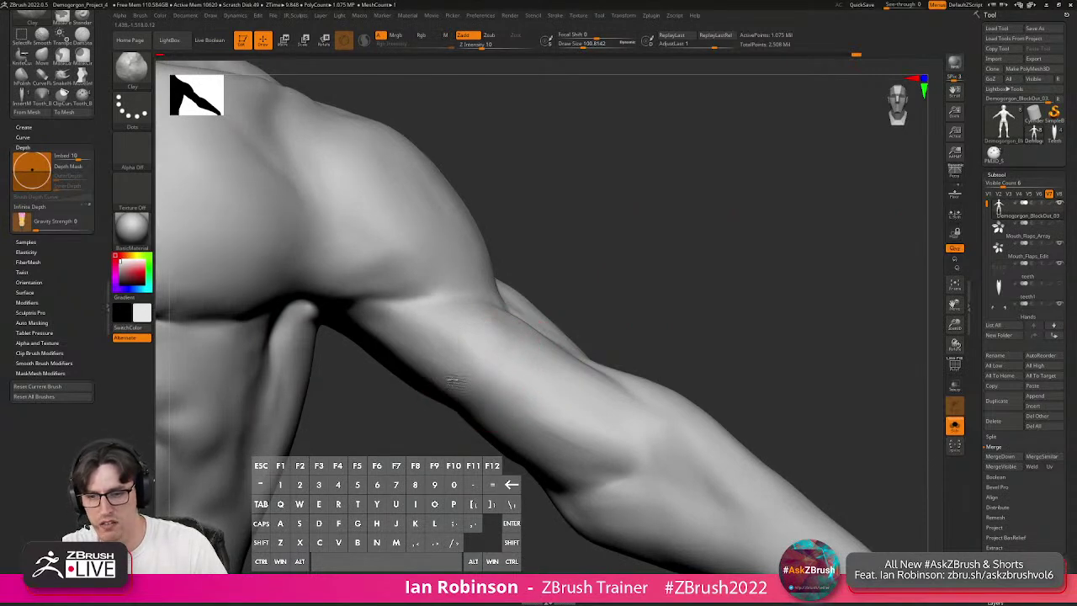
Compare the last arm stroke by undoing and redoing it, and shape the biceps and the inner upper arm.
key("ctrl+z")
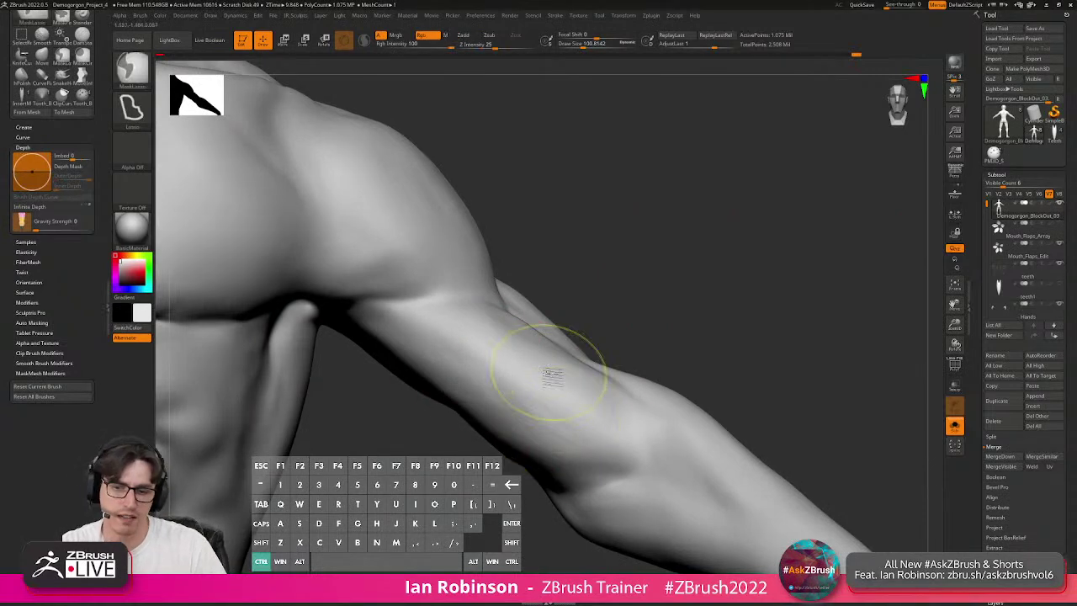
key("ctrl+shift+z")
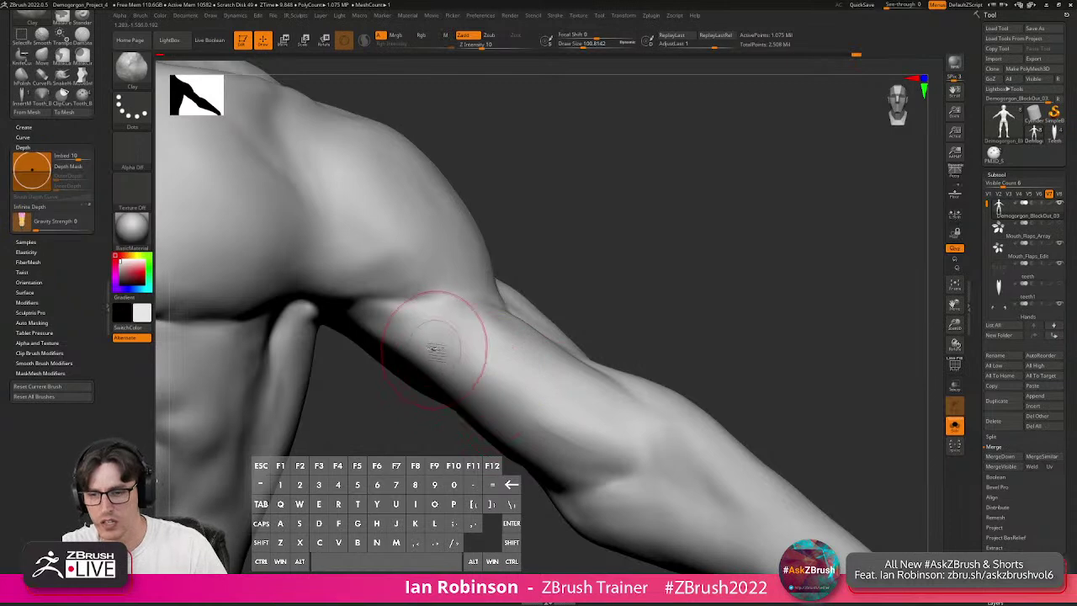
right_click_drag(461, 393, 572, 276)
mouse_move(362, 349)
left_mouse_down()
mouse_move(414, 377)
mouse_move(379, 357)
mouse_move(452, 419)
left_mouse_up()
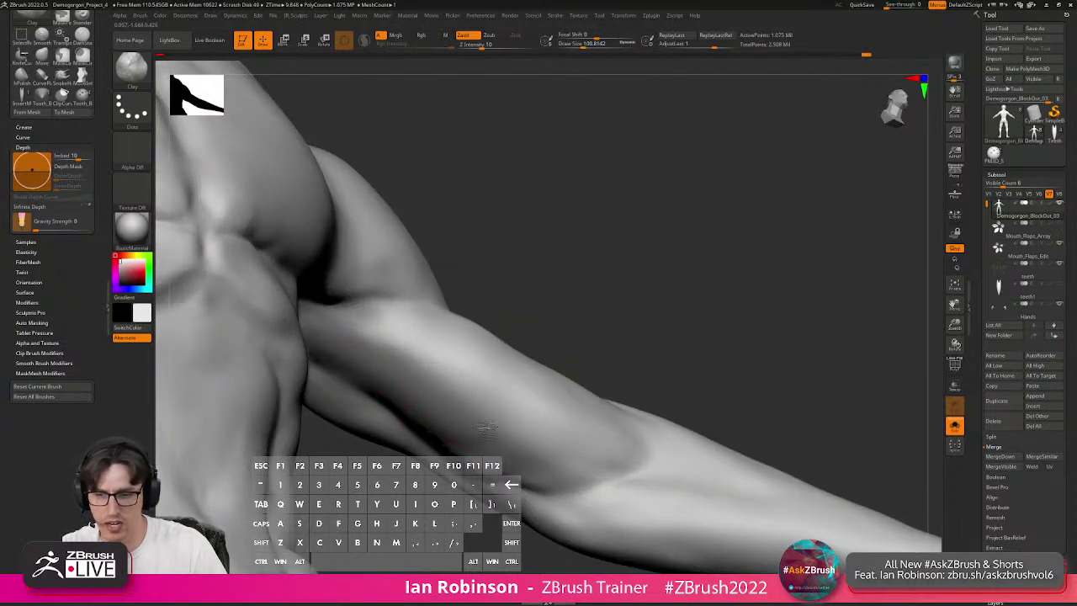
left_click_drag(401, 383, 543, 458)
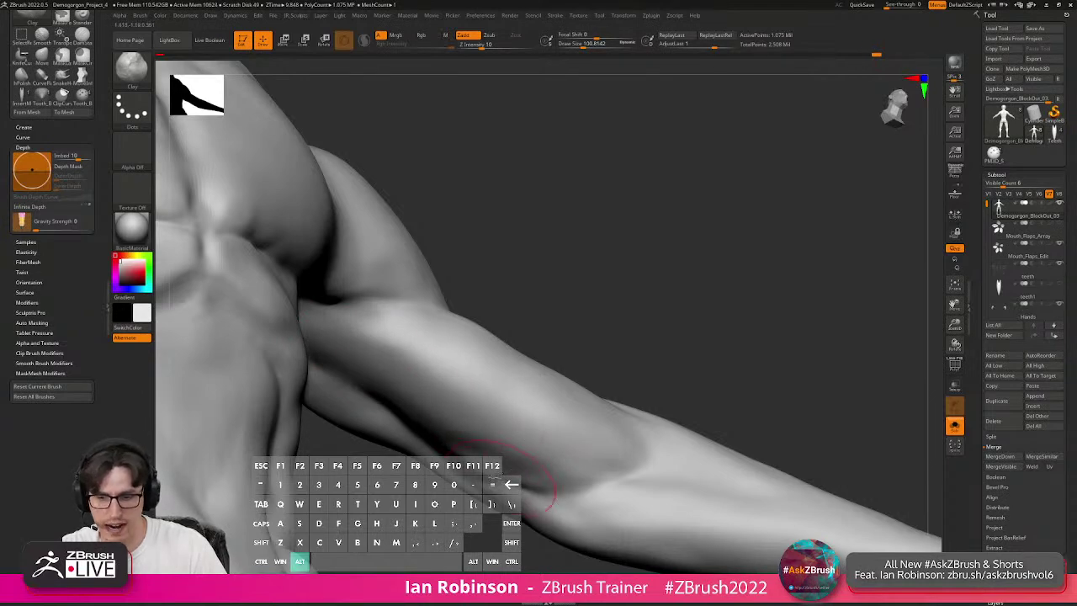
mouse_move(673, 309)
left_mouse_down()
mouse_move(654, 332)
mouse_move(634, 322)
left_mouse_up()
left_click_drag(337, 396, 515, 438)
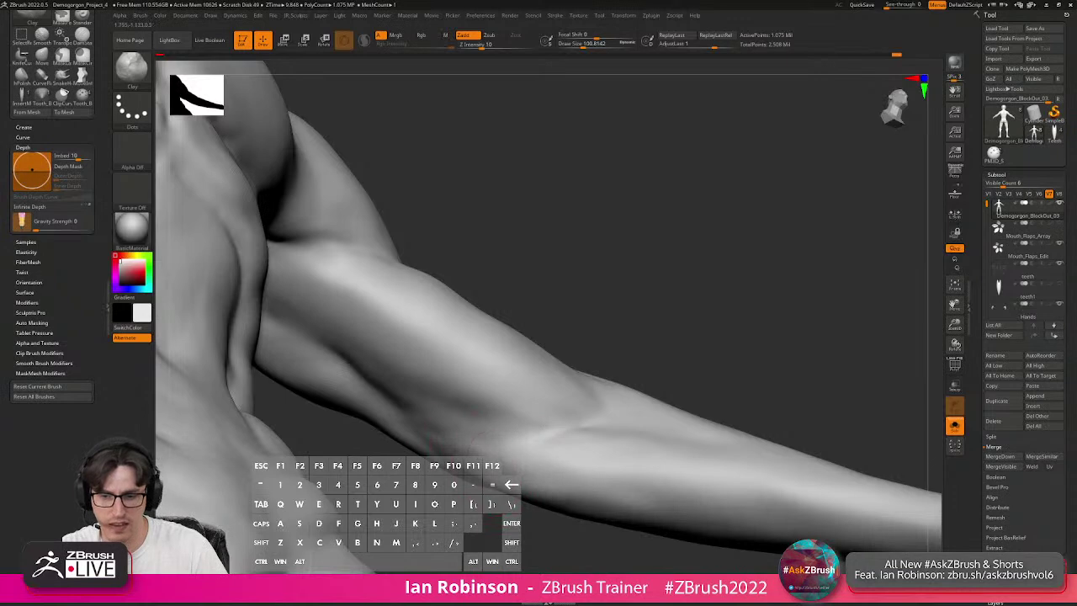
Refine the muscle forms around the rear armpit and the shoulder blade with Clay strokes.
mouse_move(708, 412)
left_mouse_down()
mouse_move(729, 387)
mouse_move(741, 315)
mouse_move(589, 467)
mouse_move(539, 425)
left_mouse_up()
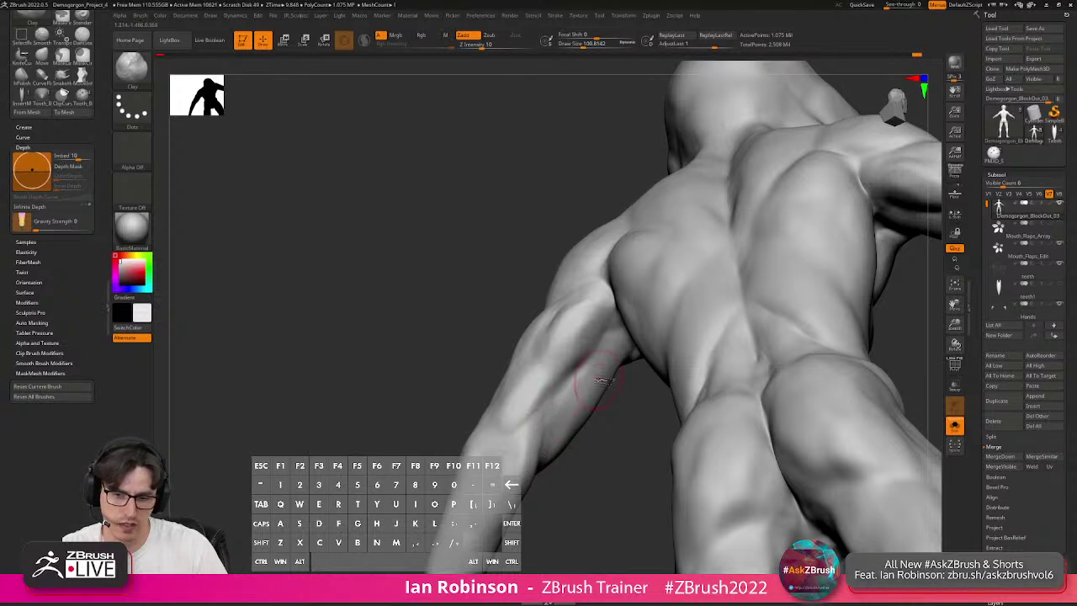
mouse_move(596, 442)
left_mouse_down()
mouse_move(554, 366)
mouse_move(580, 415)
left_mouse_up()
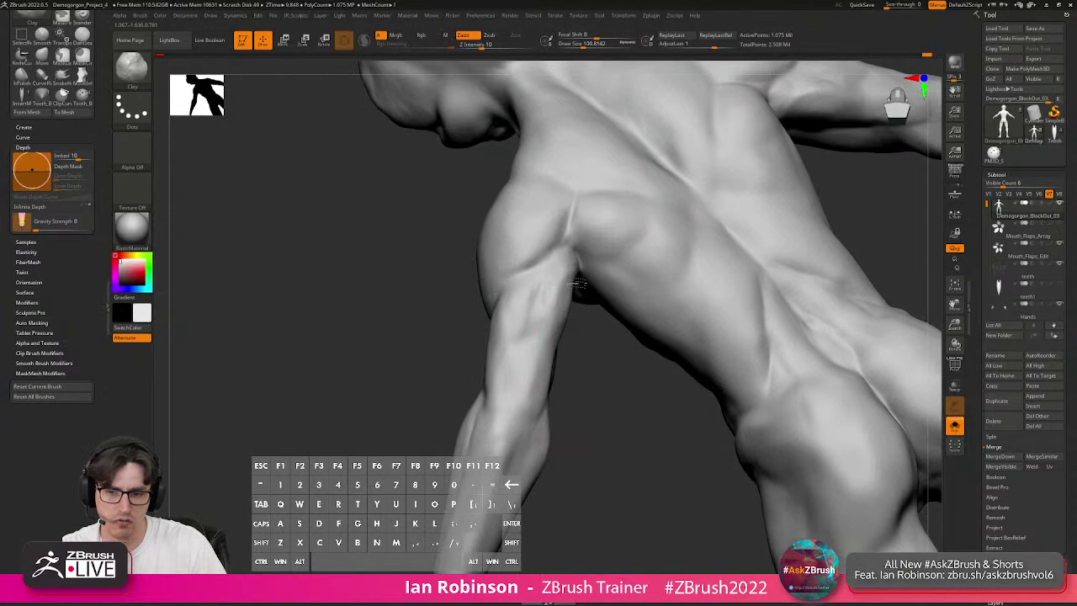
left_click_drag(559, 353, 628, 315)
left_click_drag(808, 244, 788, 314, "alt")
left_click_drag(589, 395, 569, 355, "alt")
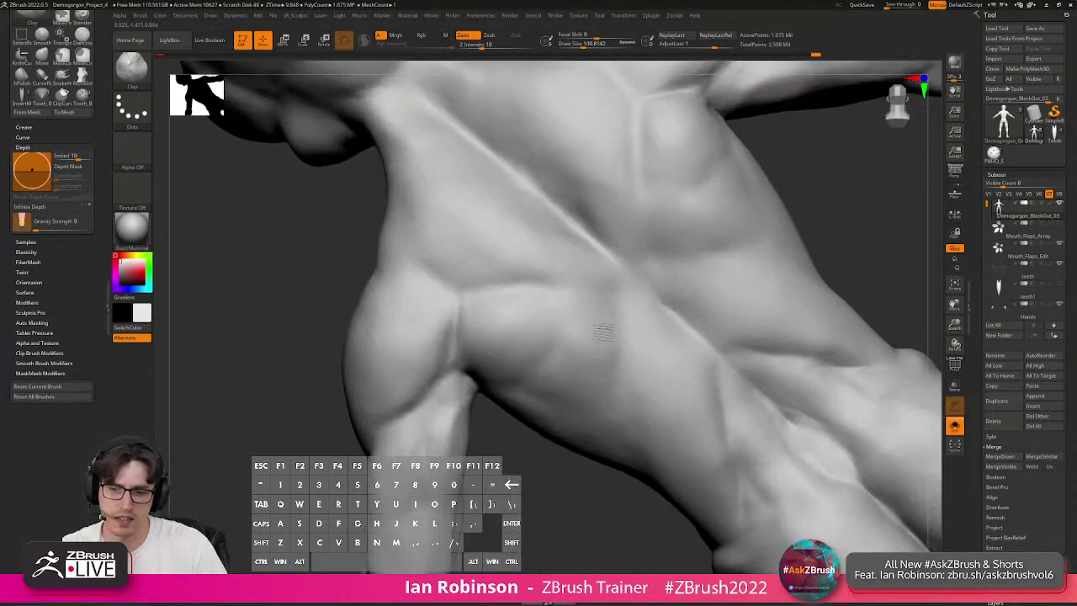
Build up the latissimus along the side of the back, from below the shoulder blade to the waist.
mouse_move(570, 410)
right_mouse_down()
mouse_move(591, 362)
mouse_move(592, 395)
right_mouse_up()
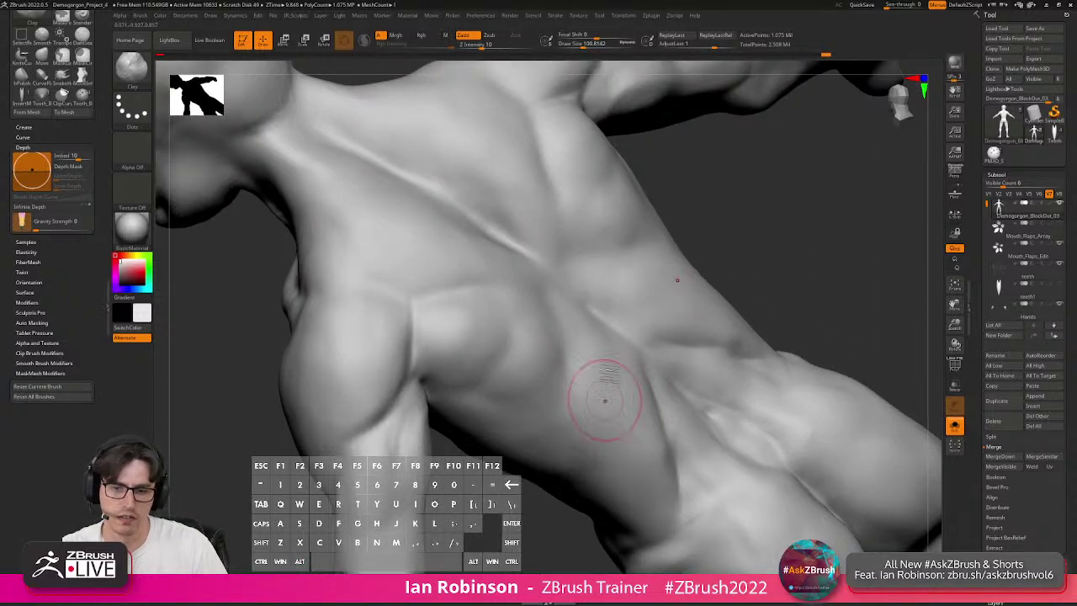
mouse_move(613, 500)
right_mouse_down()
mouse_move(486, 516)
mouse_move(573, 385)
right_mouse_up()
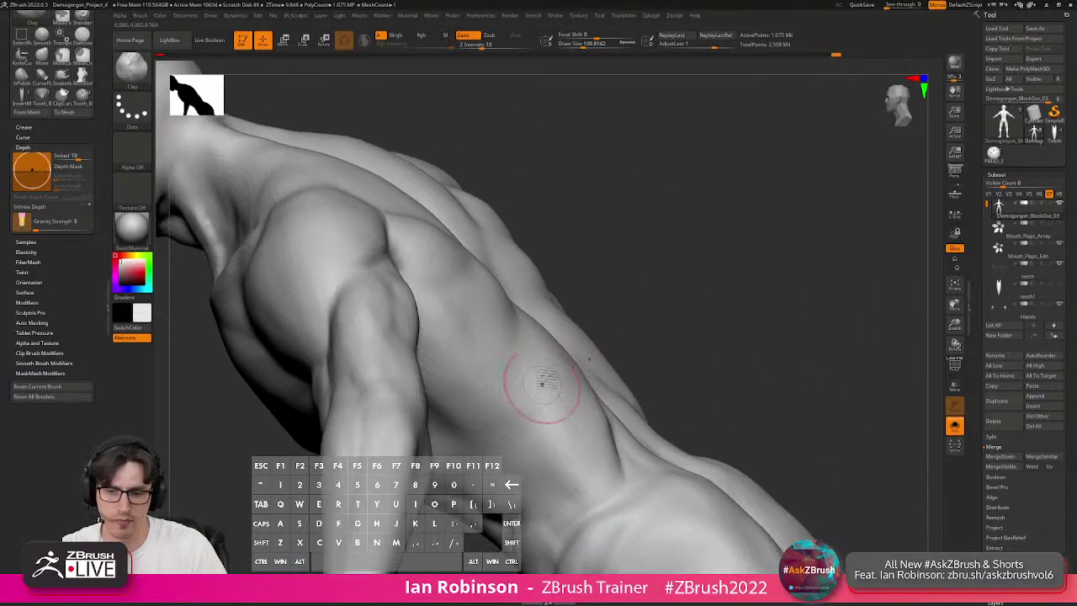
right_click_drag(538, 313, 530, 329)
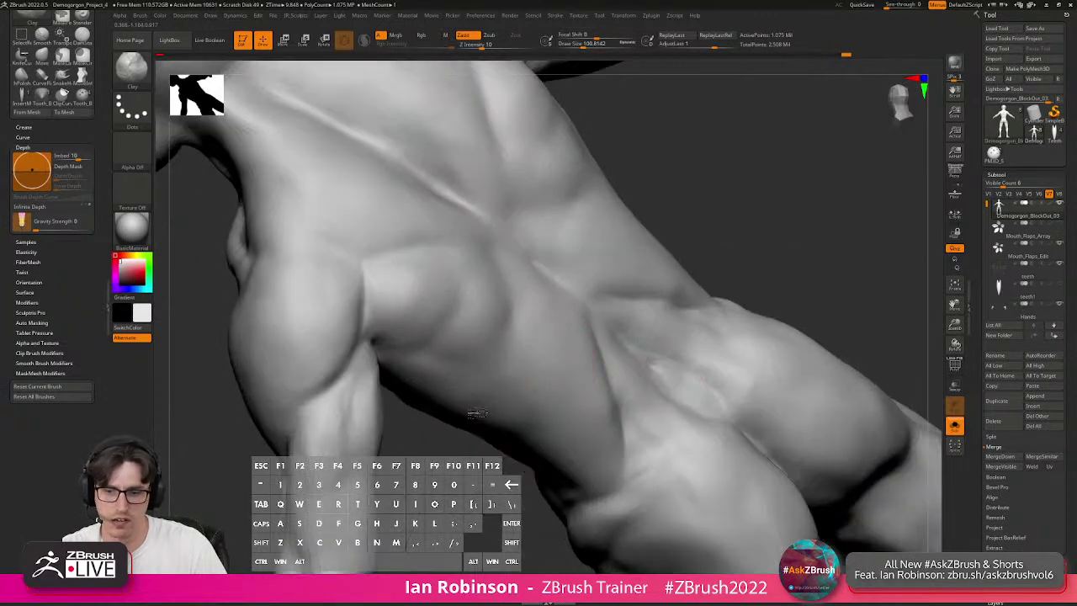
mouse_move(530, 413)
right_mouse_down()
mouse_move(557, 401)
mouse_move(524, 373)
mouse_move(532, 395)
mouse_move(560, 380)
mouse_move(561, 404)
right_mouse_up()
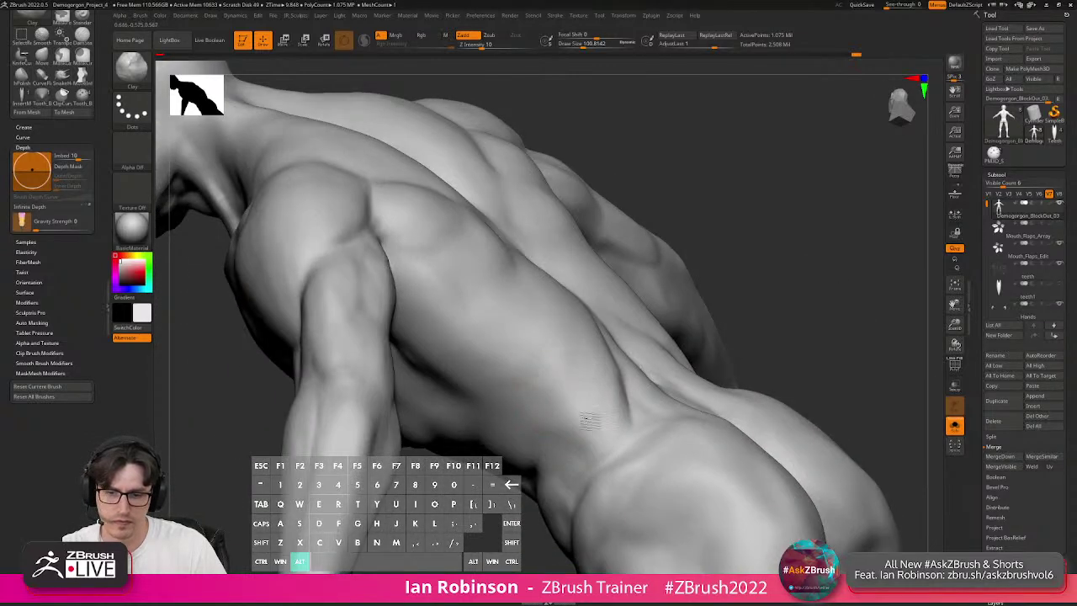
right_click_drag(804, 319, 584, 368)
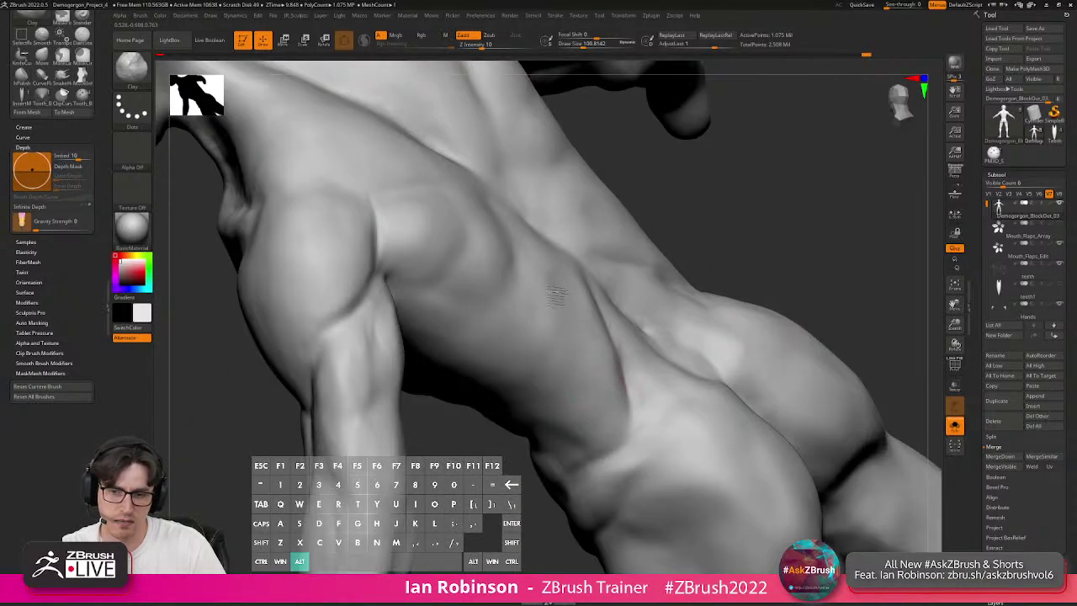
Carve and smooth the transition between the latissimus and the lower back above the hip.
left_click_drag(577, 337, 569, 298, "alt")
mouse_move(569, 298)
right_mouse_down()
mouse_move(558, 308)
mouse_move(572, 298)
right_mouse_up()
left_click_drag(577, 294, 577, 287, "alt")
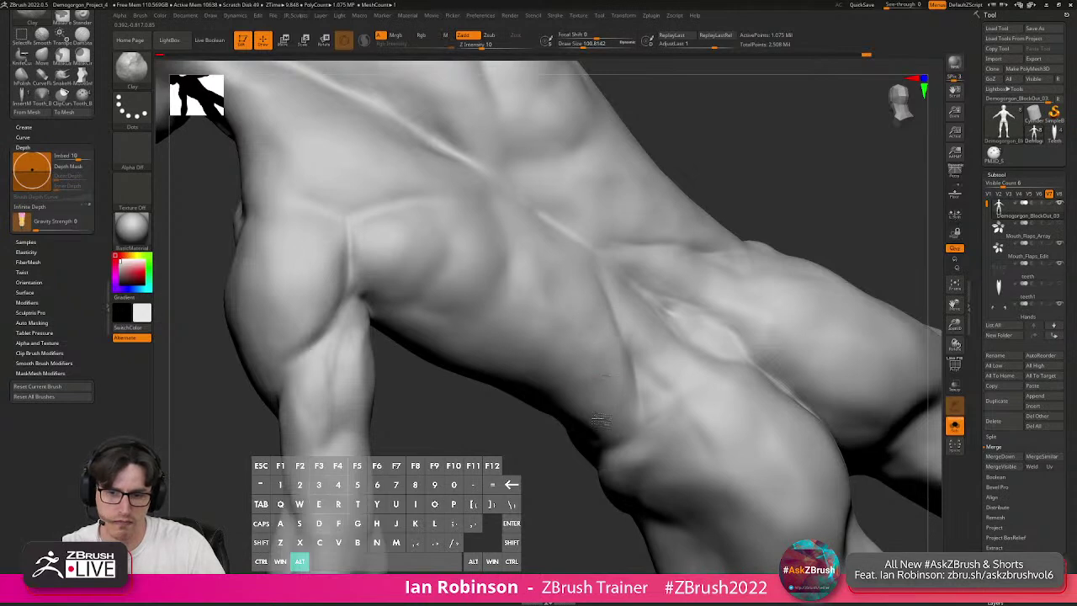
key("shift")
mouse_move(588, 324)
left_mouse_down("shift")
mouse_move(588, 335)
mouse_move(573, 303)
mouse_move(583, 328)
left_mouse_up("shift")
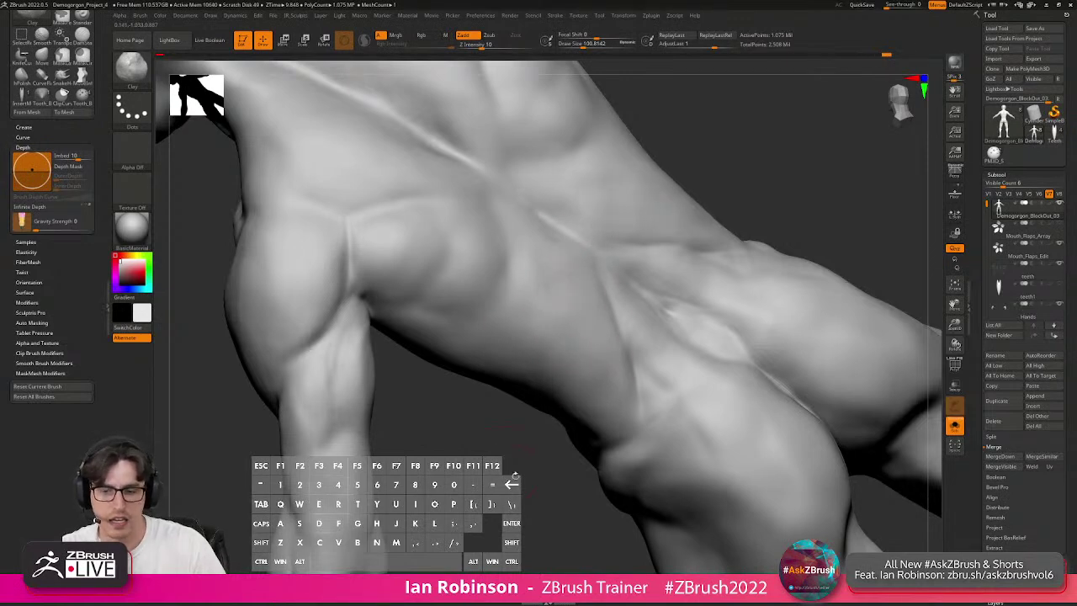
right_click_drag(508, 461, 542, 284)
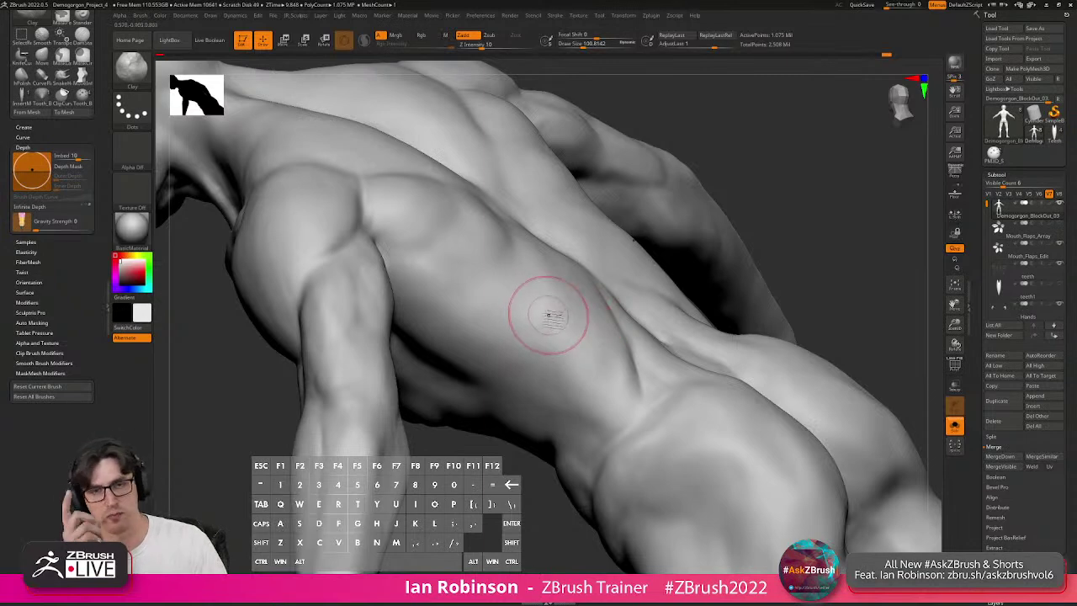
right_click_drag(524, 322, 561, 278)
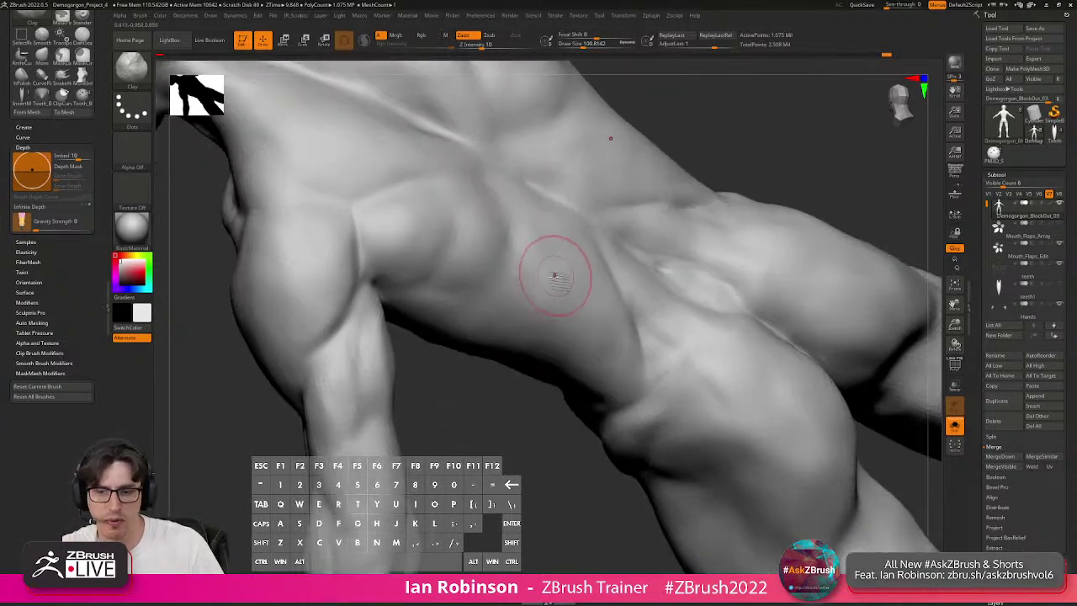
key("alt")
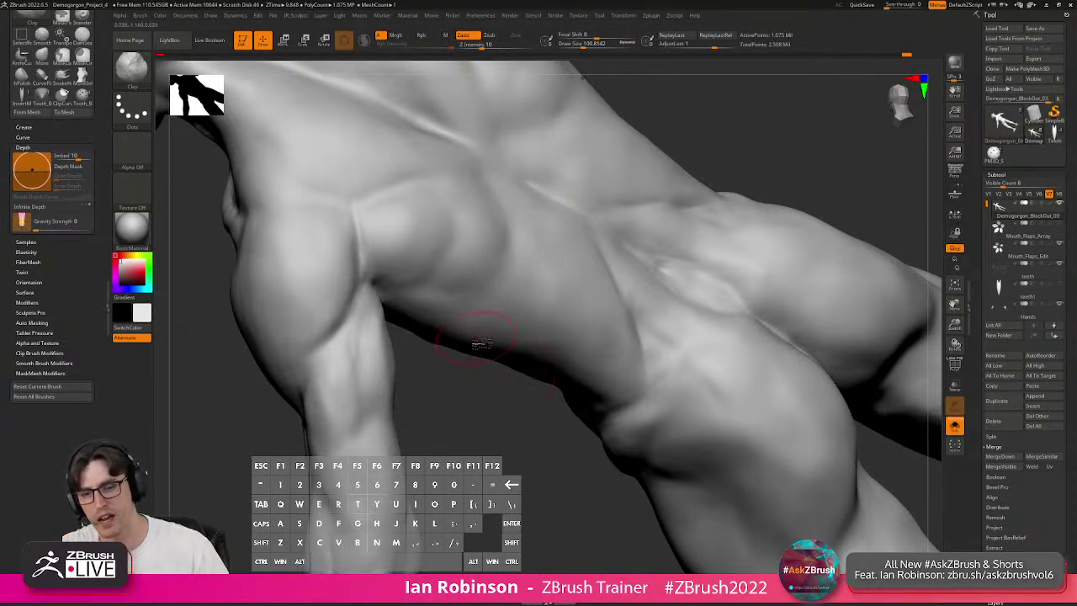
Enlarge the draw size to about 187 and build up the gluteus and outer hip with broad Clay strokes.
mouse_move(551, 482)
left_mouse_down("alt")
mouse_move(519, 450)
mouse_move(385, 398)
left_mouse_up("alt")
key("s")
left_click_drag(637, 392, 647, 392)
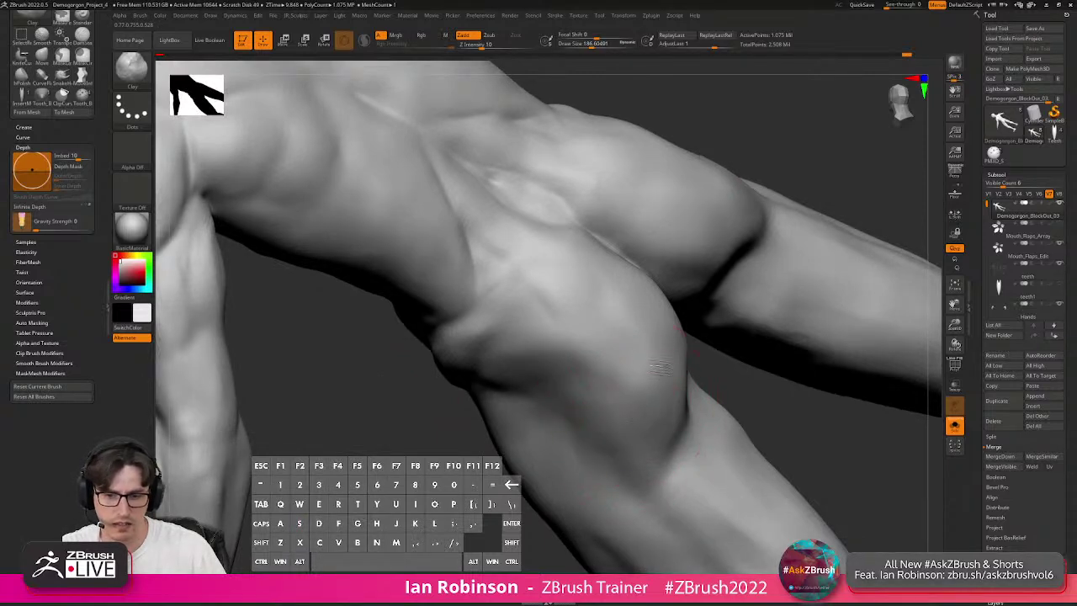
mouse_move(760, 427)
left_mouse_down()
mouse_move(790, 421)
mouse_move(780, 411)
left_mouse_up()
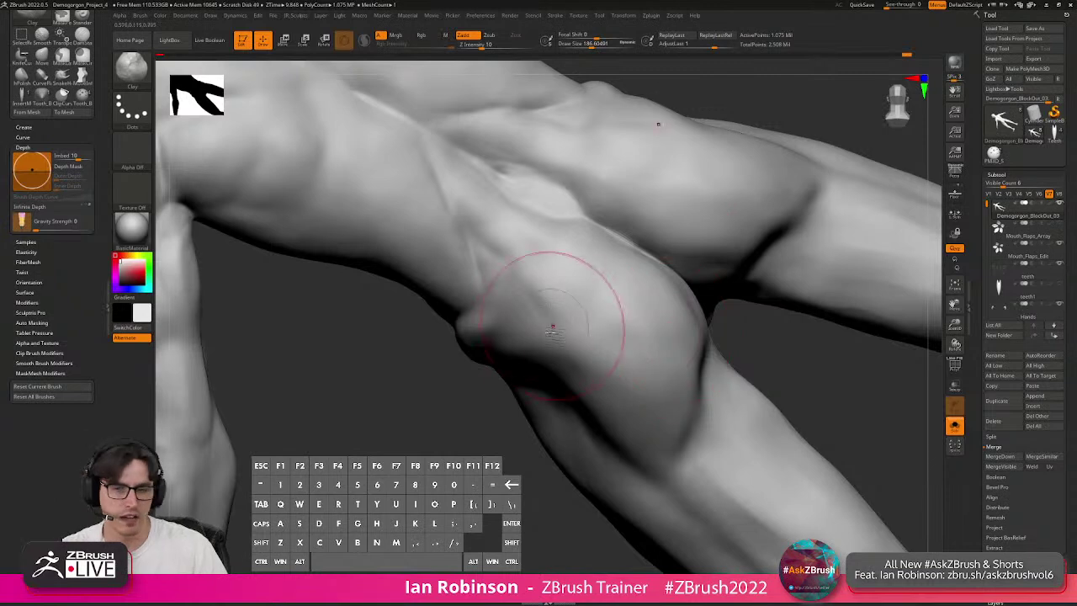
left_click_drag(642, 353, 637, 321)
Reduce the draw size to about 145 and refine the upper gluteus and its edge beside the sacrum.
right_click_drag(637, 329, 649, 365)
key("s")
left_click_drag(649, 365, 641, 367)
right_click_drag(642, 370, 660, 434)
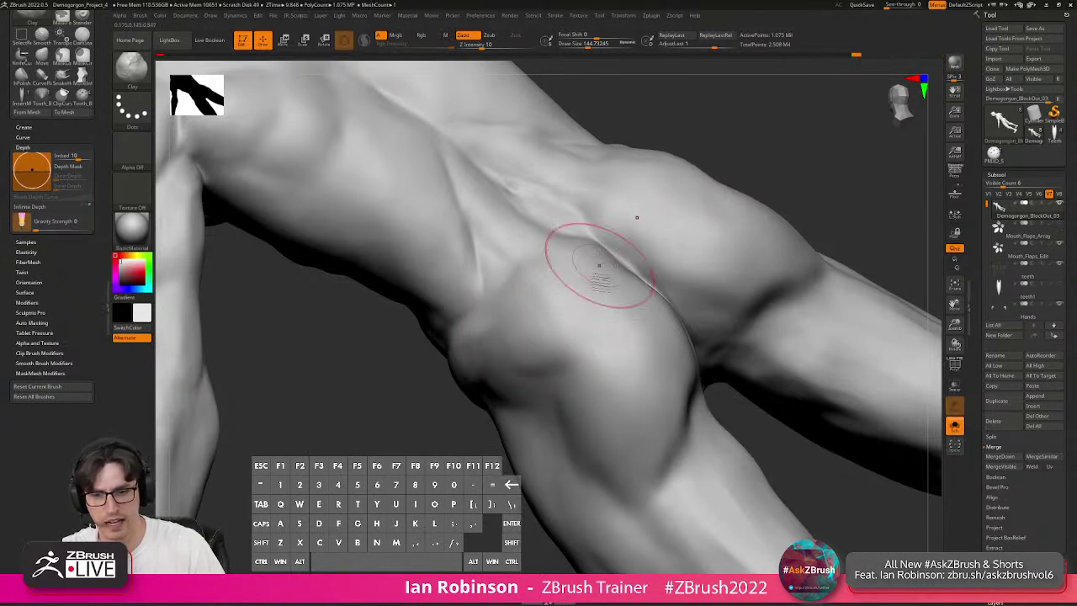
mouse_move(606, 416)
right_mouse_down()
mouse_move(631, 384)
mouse_move(719, 365)
mouse_move(782, 306)
mouse_move(741, 318)
right_mouse_up()
right_click_drag(741, 318, 553, 292, "alt")
right_click_drag(620, 355, 728, 538)
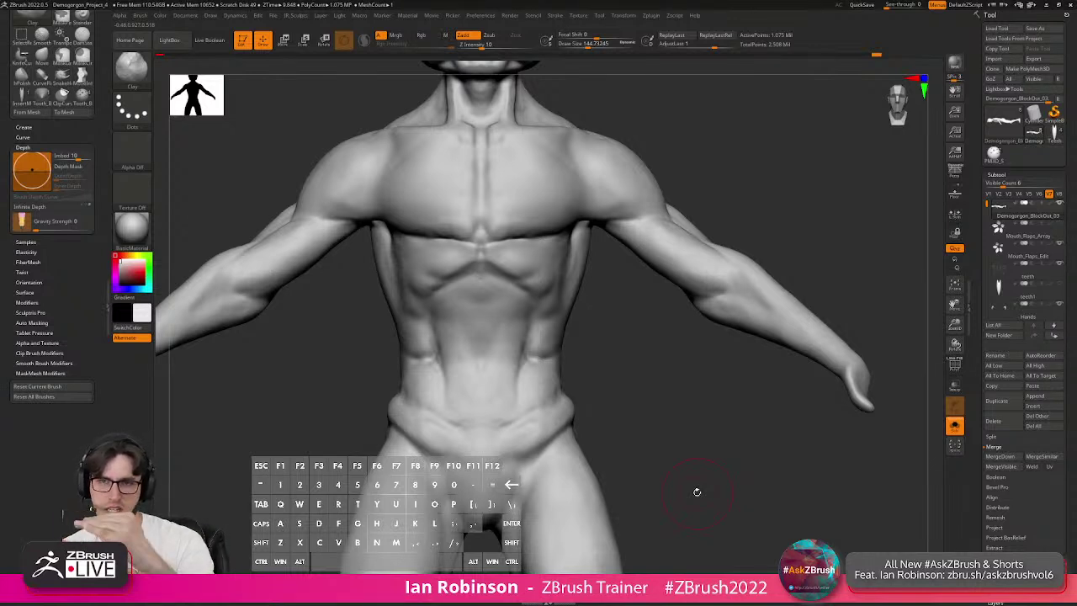
Bring up the muscular system chart, and preview a front-and-back muscle diagram from the web image results.
mouse_move(558, 350)
left_mouse_down()
mouse_move(632, 436)
mouse_move(476, 282)
mouse_move(752, 265)
mouse_move(529, 357)
mouse_move(770, 233)
mouse_move(558, 327)
mouse_move(602, 342)
left_mouse_up()
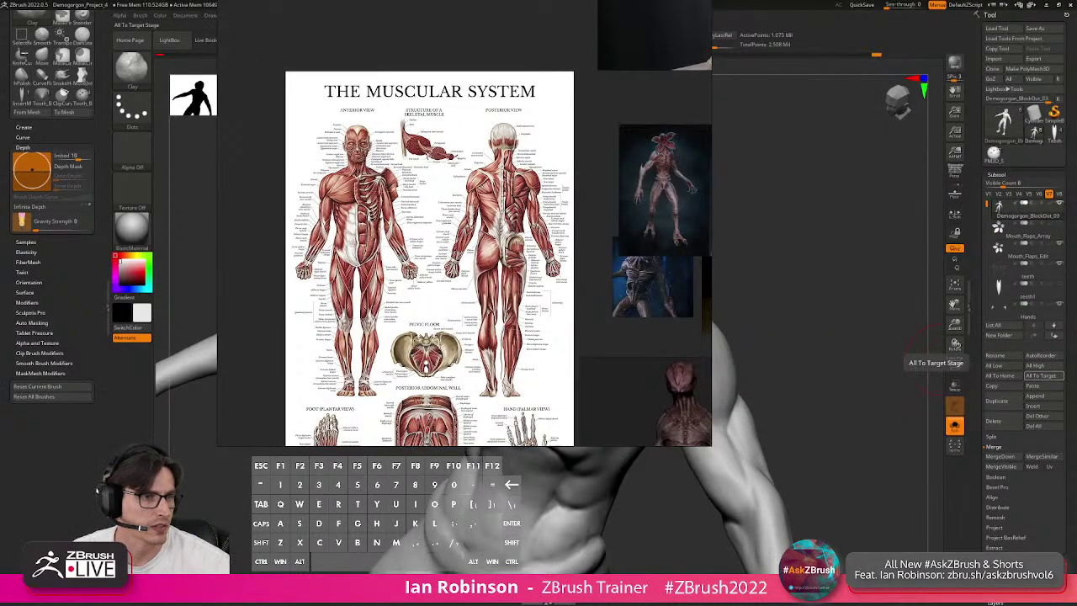
key("h")
key("u")
key("y")
key("e")
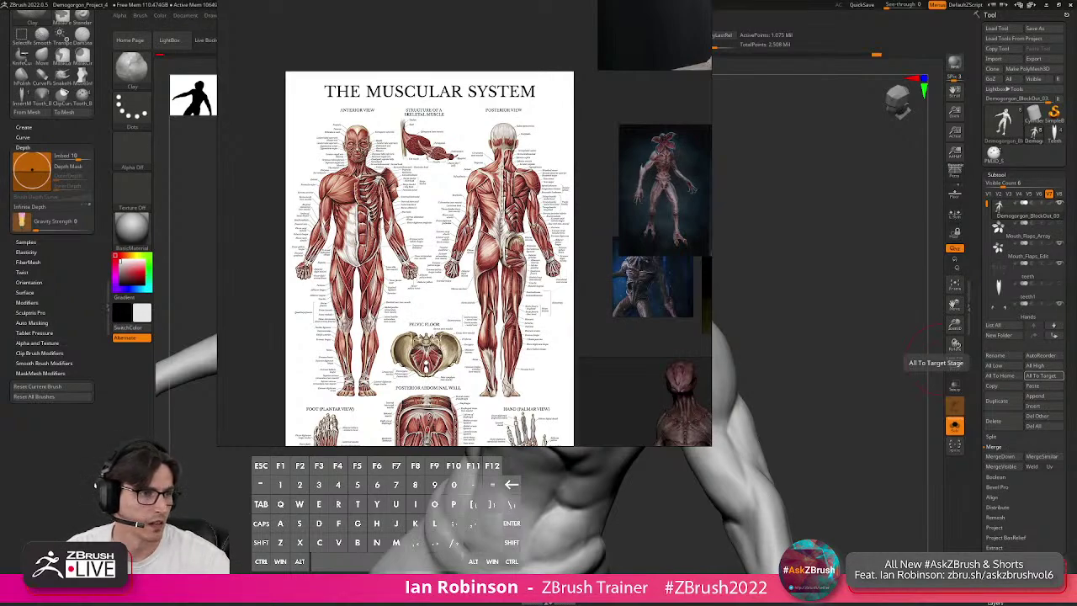
key("alt+Tab")
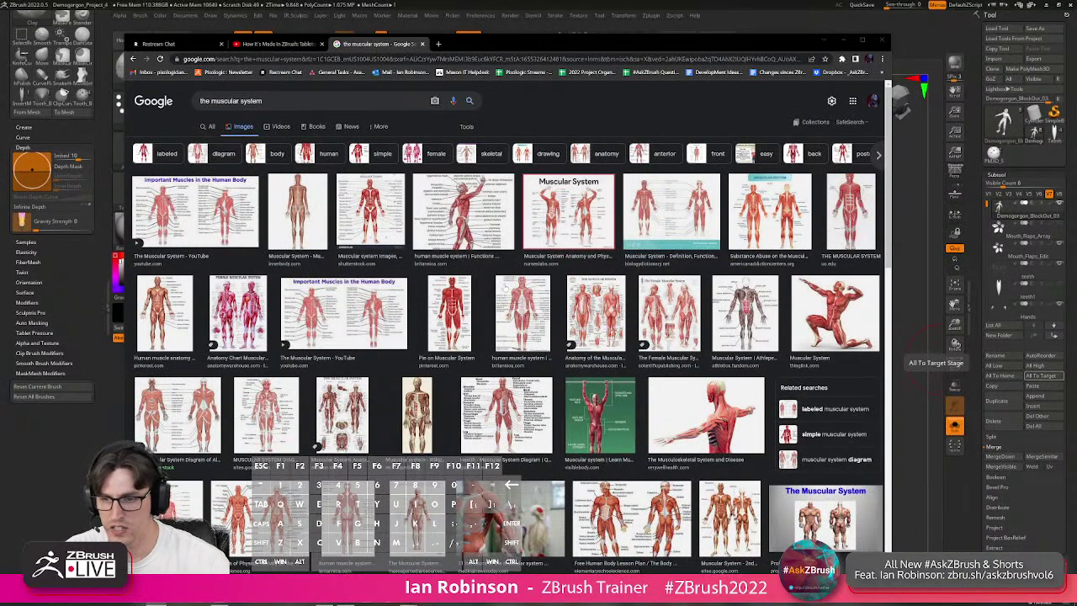
left_click(505, 313)
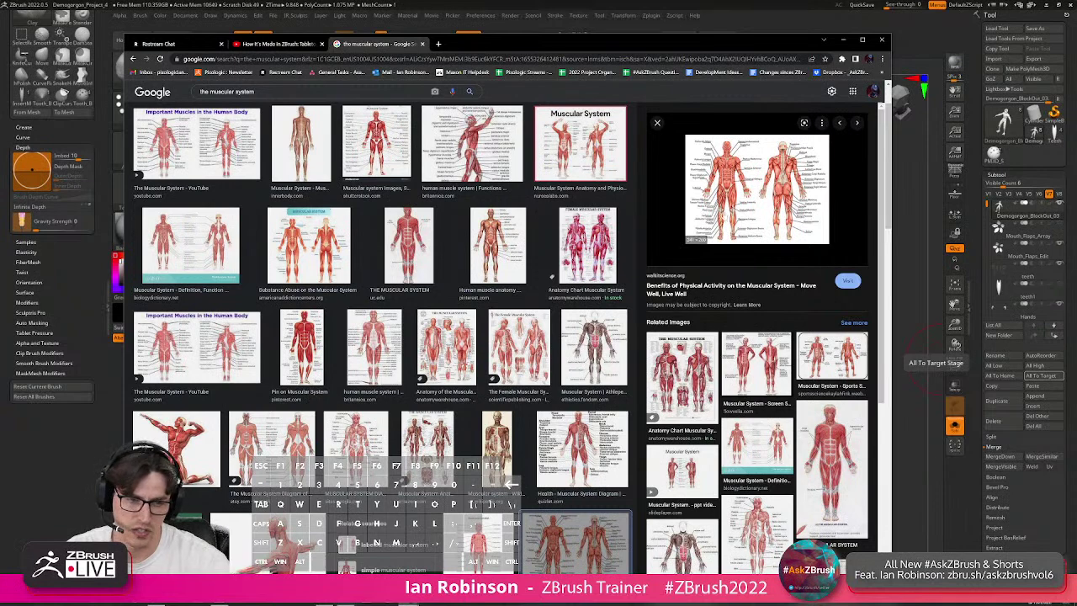
Try adding the front-and-back muscle diagram to the reference board, and delete it from the board.
right_click_drag(1076, 202, 244, 235)
scroll(350, 188, "down", 5)
middle_click_drag(358, 187, 386, 183)
left_click_drag(745, 187, 22, 345)
left_click_drag(239, 321, 119, 143)
key("Delete")
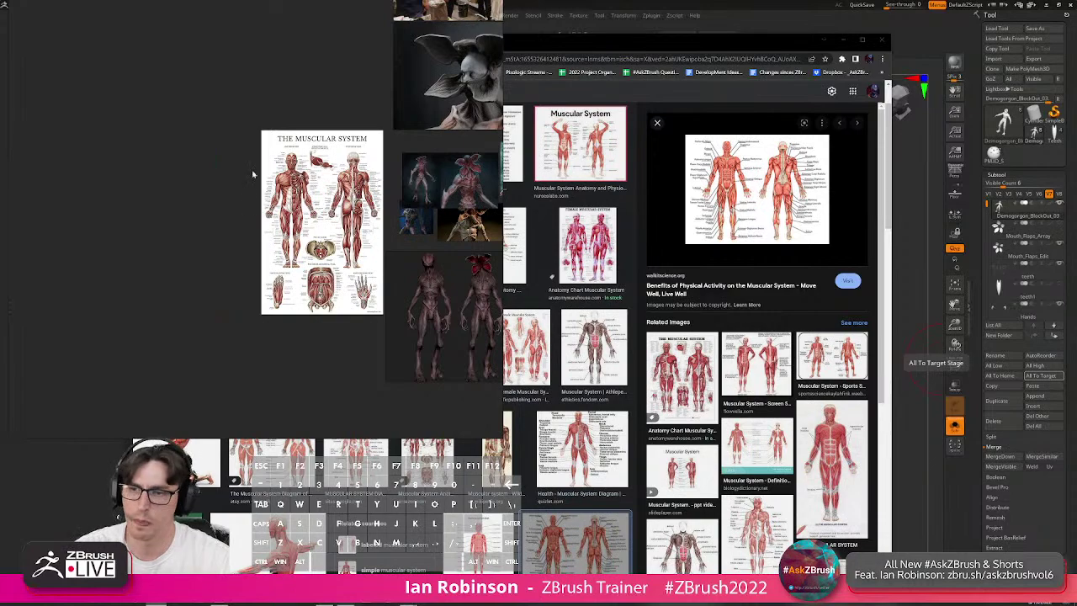
Examine the muscular system chart on the reference board, and clear the reference and browser windows off the sculpt.
scroll(246, 195, "down", 1)
scroll(307, 221, "up", 6)
scroll(296, 226, "down", 2)
right_click_drag(296, 225, 1076, 195)
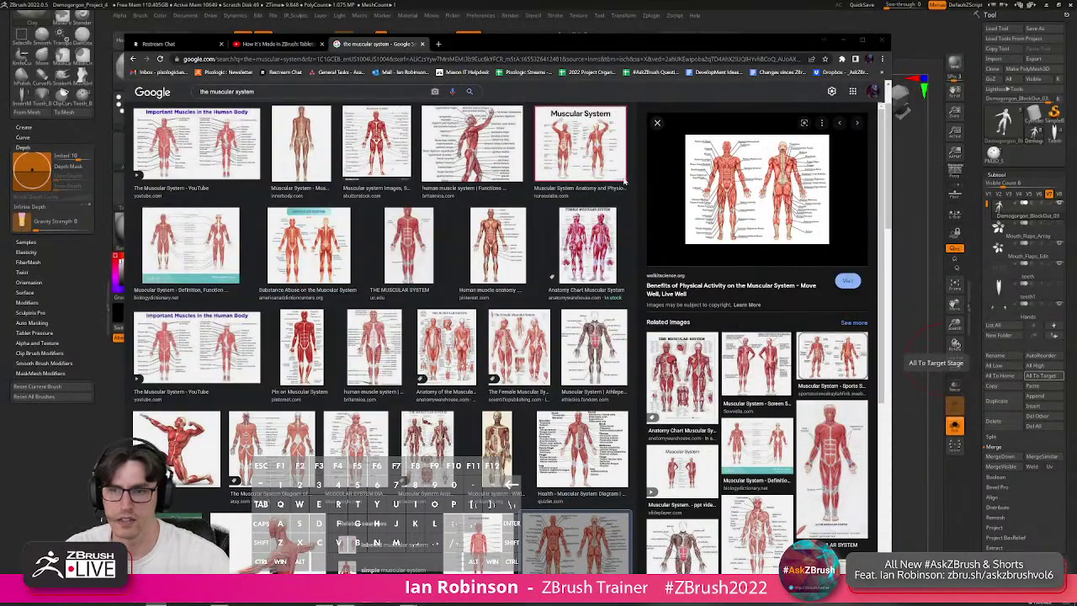
mouse_move(556, 44)
left_mouse_down()
mouse_move(1076, 24)
mouse_move(1076, 3)
left_mouse_up()
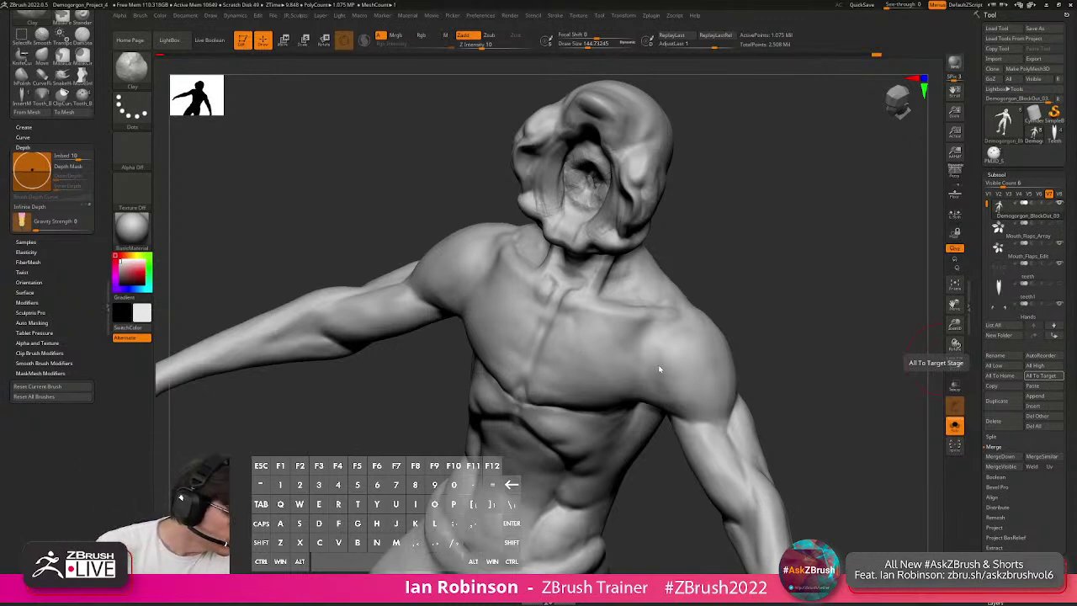
mouse_move(732, 280)
left_mouse_down()
mouse_move(783, 293)
mouse_move(675, 195)
left_mouse_up()
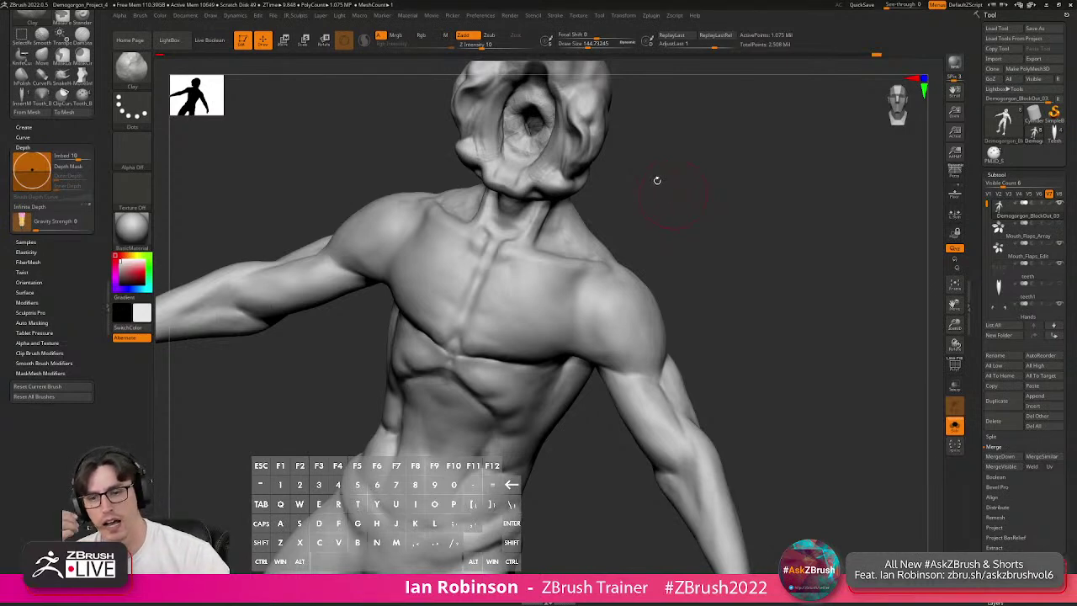
Bring up the muscular system chart and examine the front and back torso, arm and hip muscles.
right_click_drag(1076, 111, 509, 195)
scroll(510, 195, "up", 4)
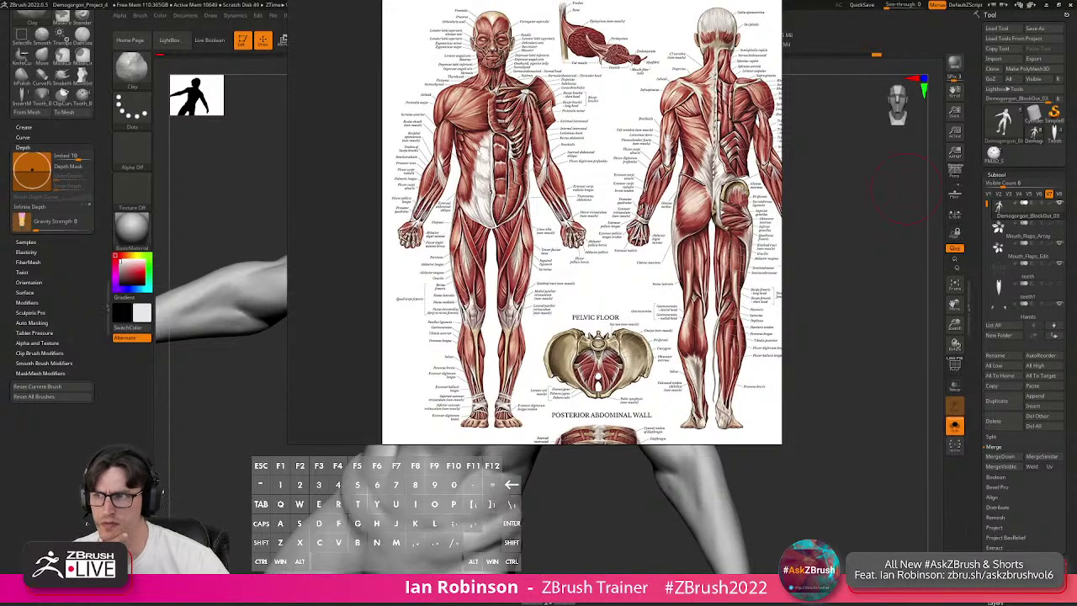
scroll(467, 149, "up", 3)
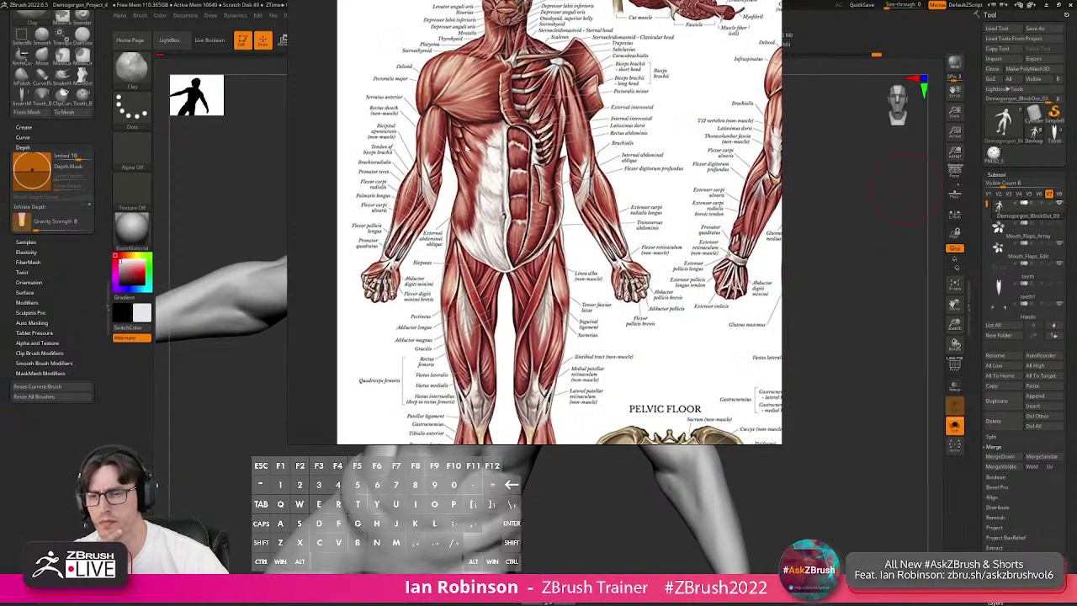
scroll(467, 149, "down", 3)
scroll(467, 149, "up", 3)
scroll(468, 149, "down", 3)
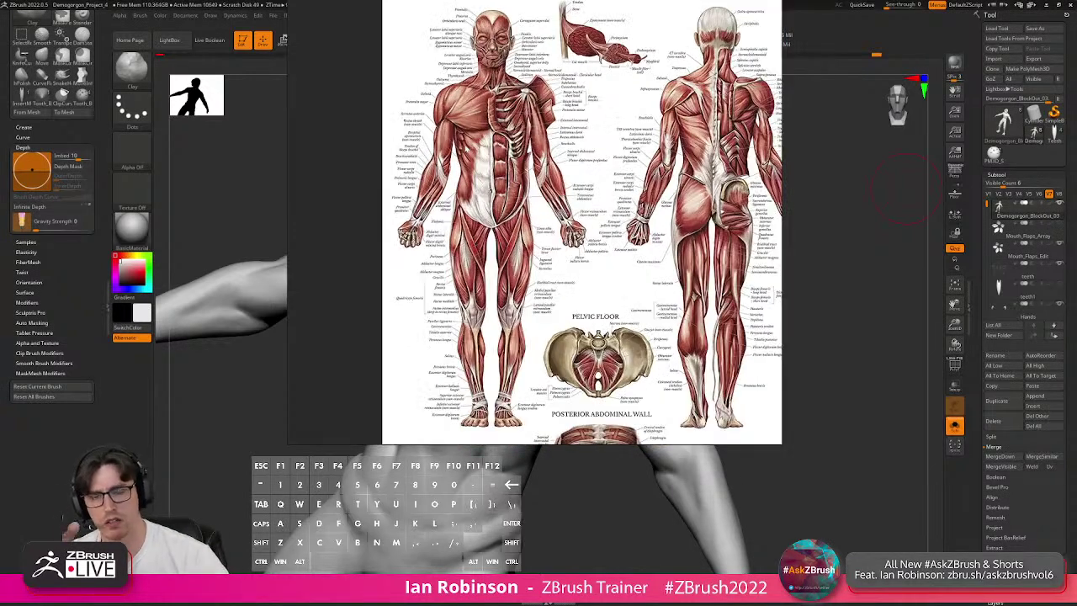
scroll(498, 113, "up", 3)
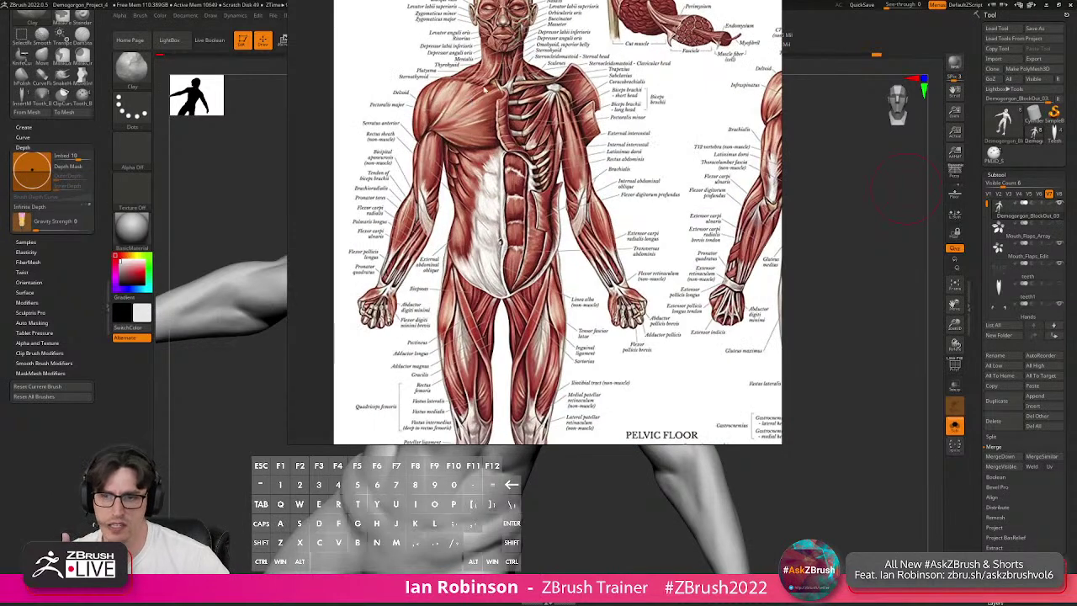
scroll(498, 114, "down", 5)
scroll(648, 177, "up", 4)
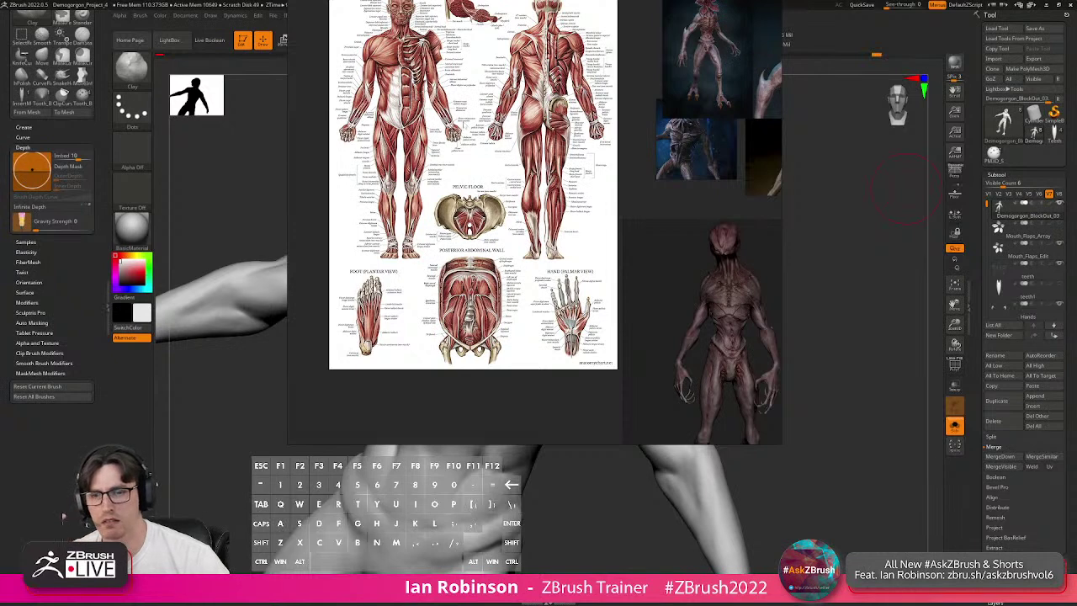
scroll(463, 121, "up", 1)
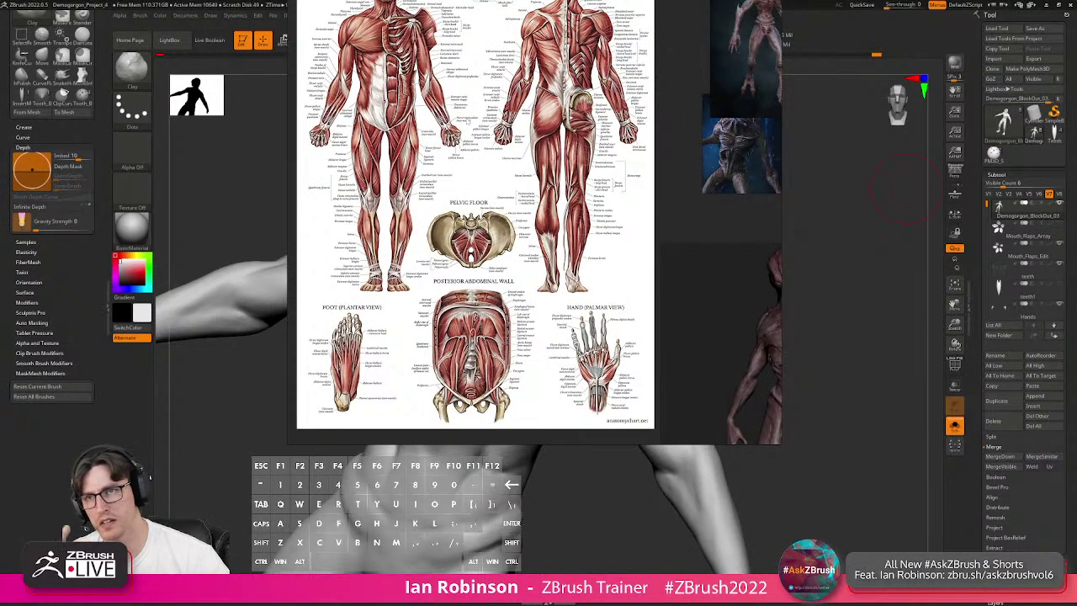
scroll(468, 121, "up", 2)
middle_click_drag(536, 125, 532, 155)
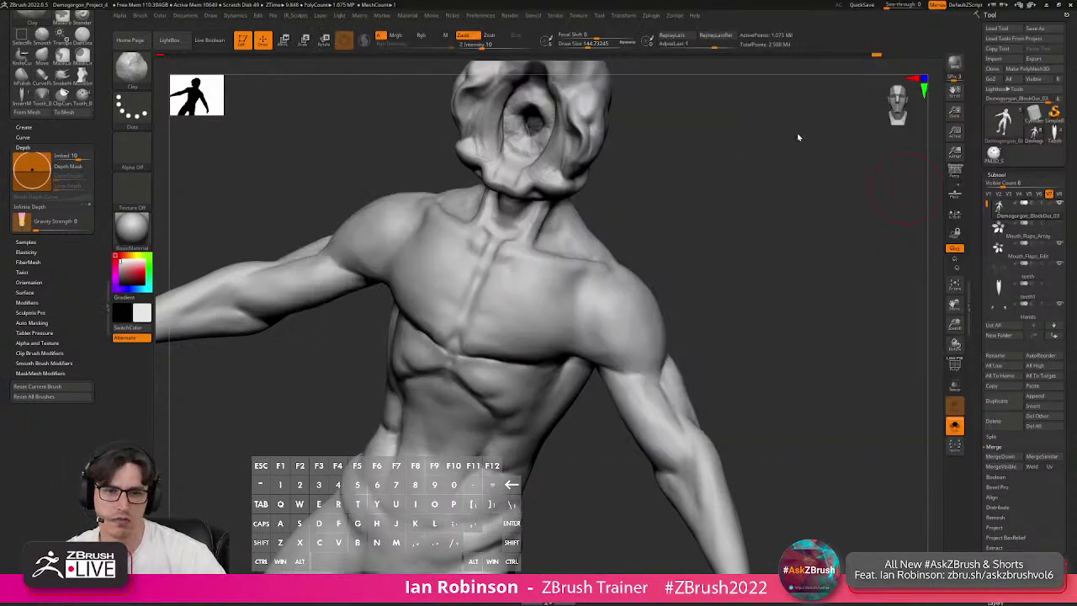
Load the skeleton-and-muscle anatomy model from LightBox's tools and face it to the front.
key("comma")
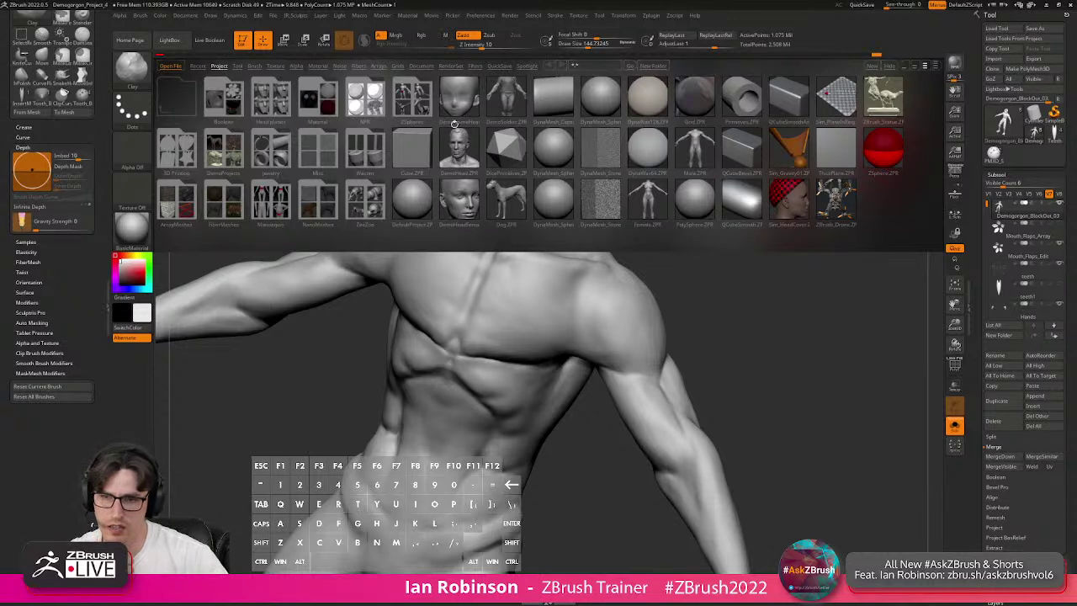
key("comma")
key("comma")
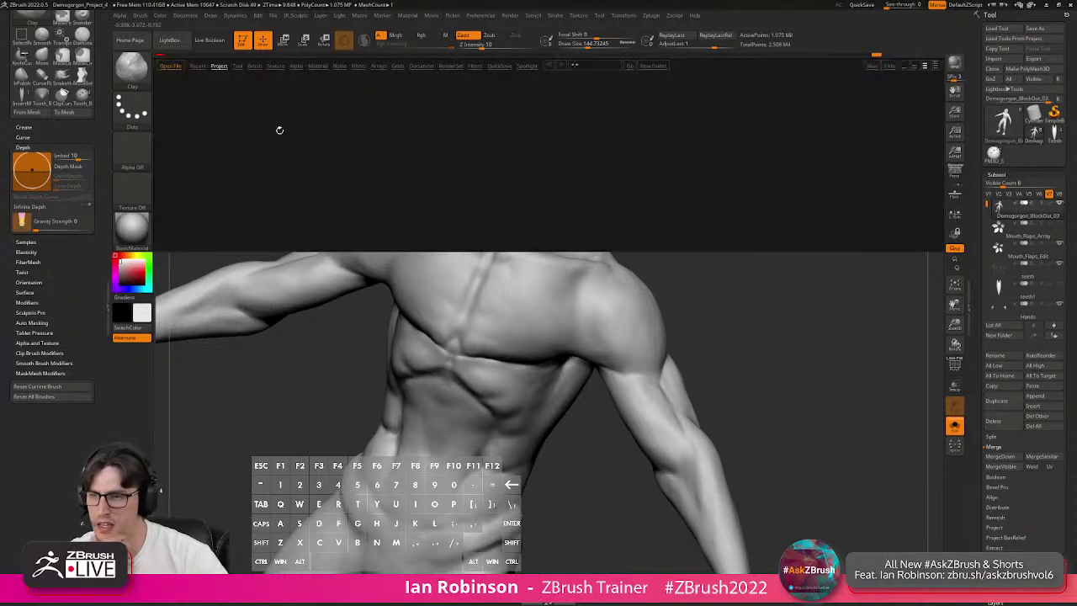
left_click(239, 68)
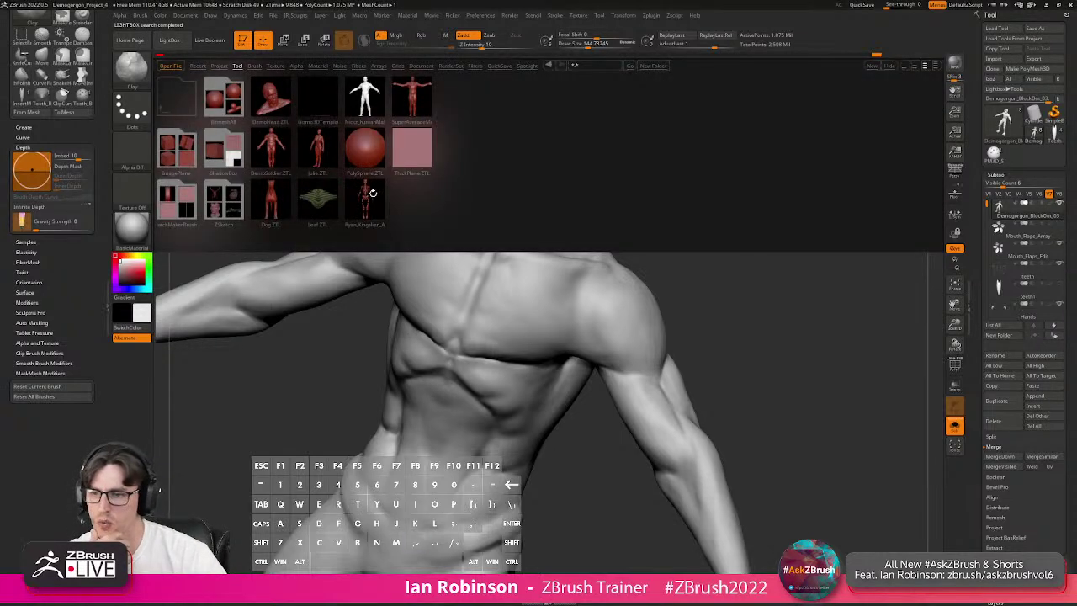
double_click(367, 202)
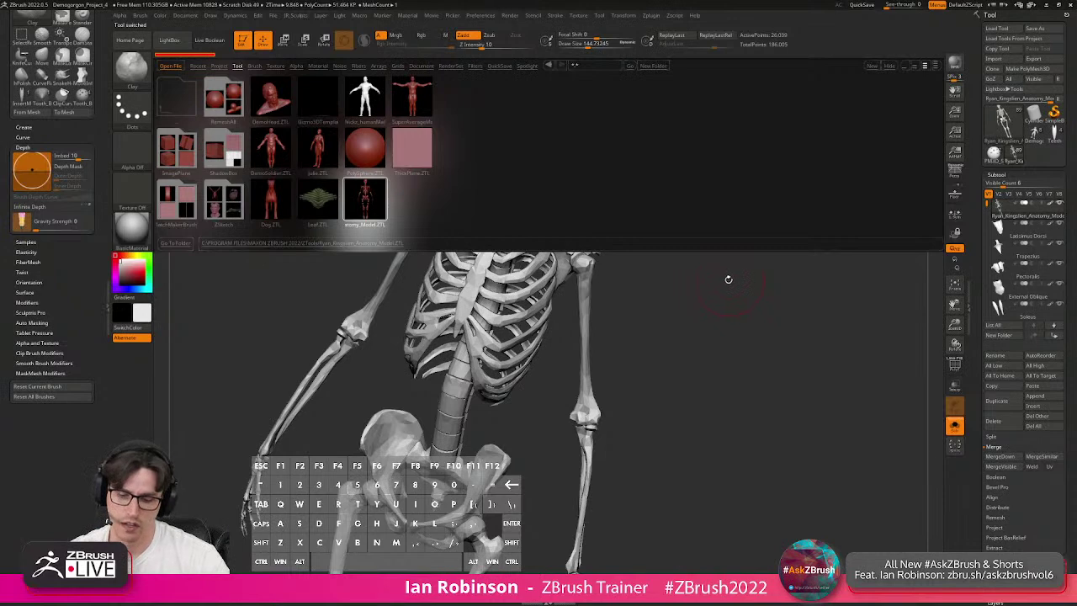
key("comma")
left_click_drag(729, 242, 739, 246, "shift")
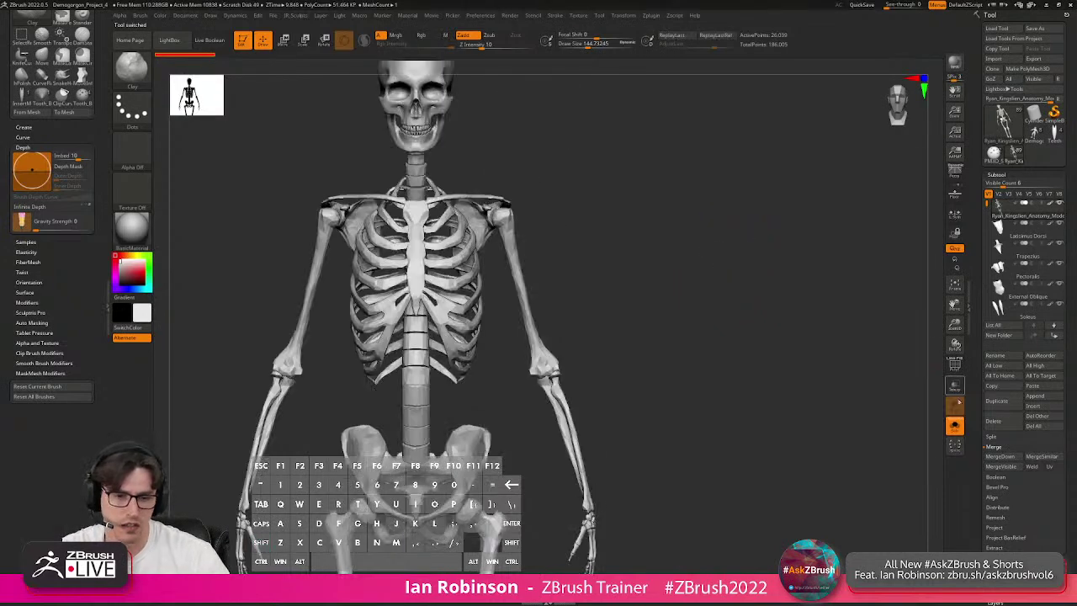
Turn off Solo to show all of the anatomy model's muscles, and hide the Breasts subtool.
left_click(955, 425)
left_click_drag(791, 345, 804, 287, "alt")
scroll(1020, 217, "down", 2)
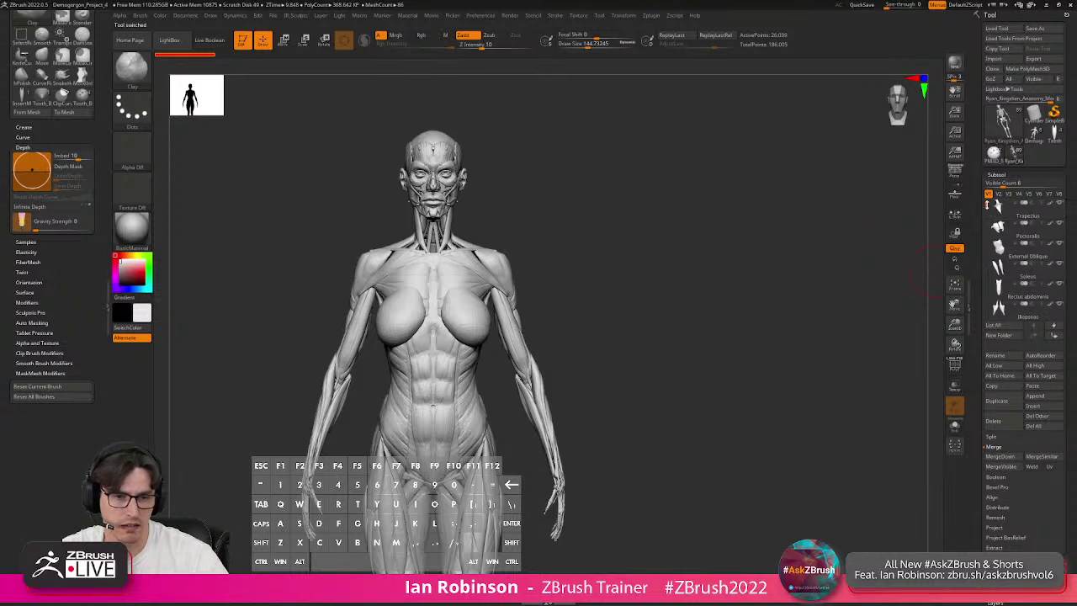
scroll(1017, 210, "up", 2)
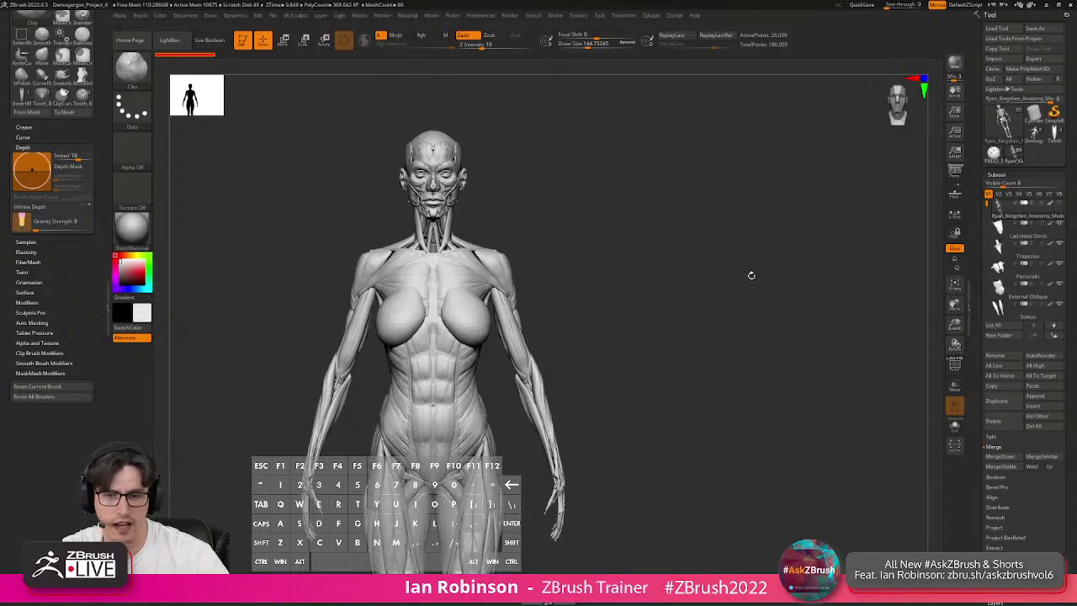
left_click(488, 316, "alt")
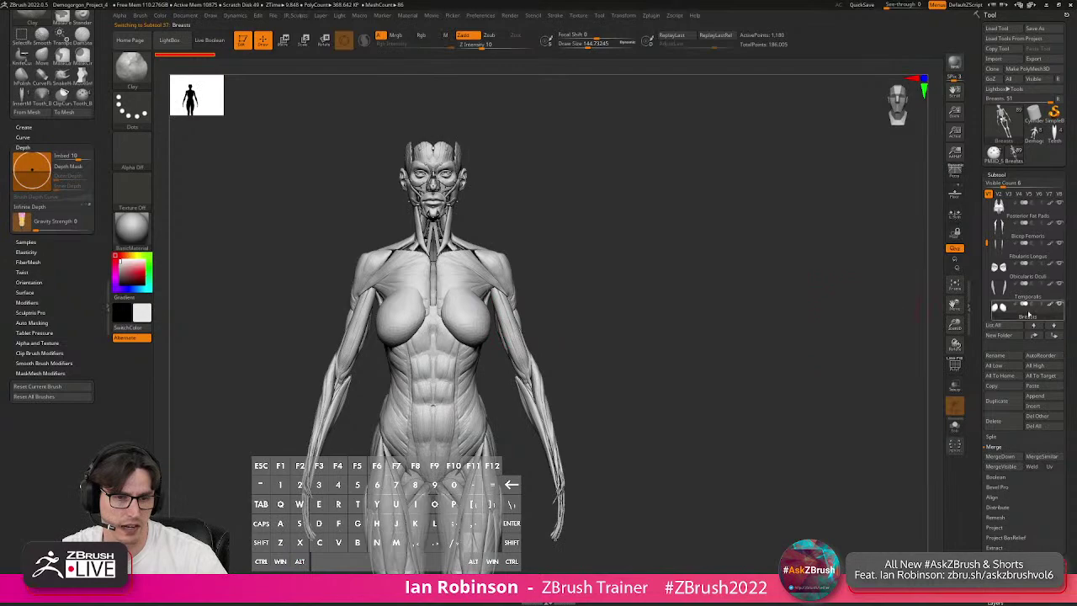
left_click(1060, 305)
left_click(1043, 291)
left_click_drag(762, 315, 710, 300)
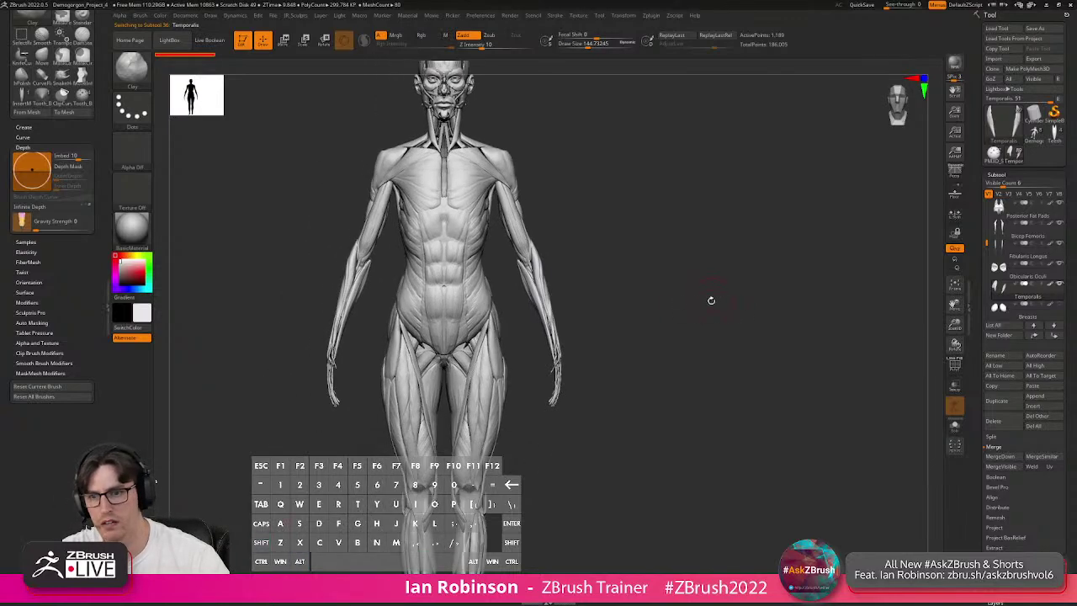
Place the muscular system chart beside the anatomy model to compare the front figures.
key("alt+Tab")
right_click_drag(882, 175, 802, 231)
scroll(669, 244, "up", 3)
middle_click_drag(669, 244, 729, 259)
left_click_drag(705, 505, 706, 575)
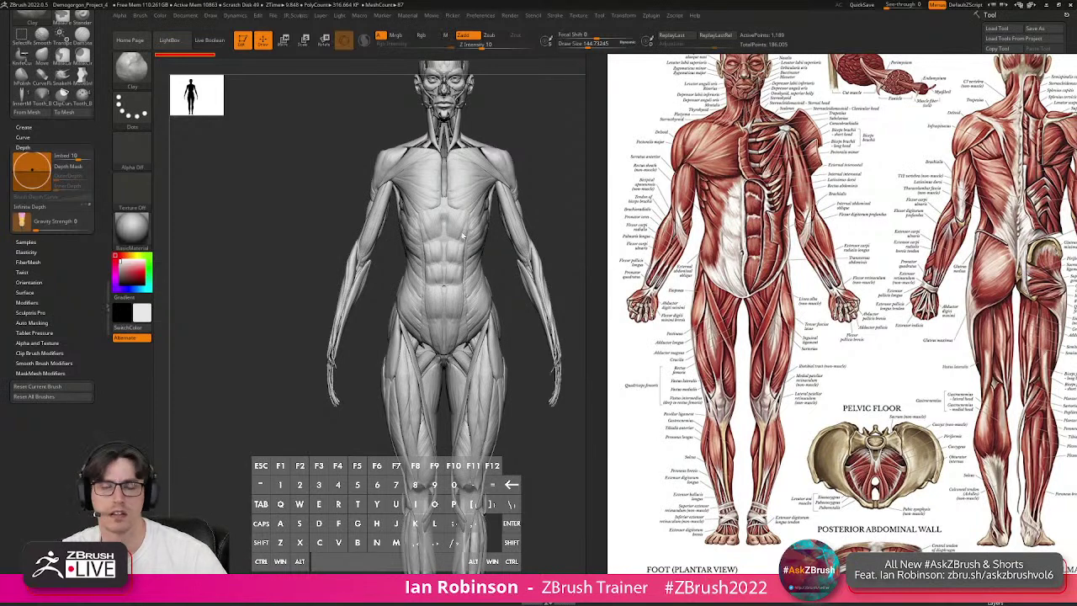
Select the Latissimus Dorsi subtool and spread all the anatomy model's muscles apart.
left_click(592, 235)
left_click_drag(592, 196, 717, 354)
left_click(543, 228, "alt")
key("shift+f")
key("shift+f")
key("shift+x")
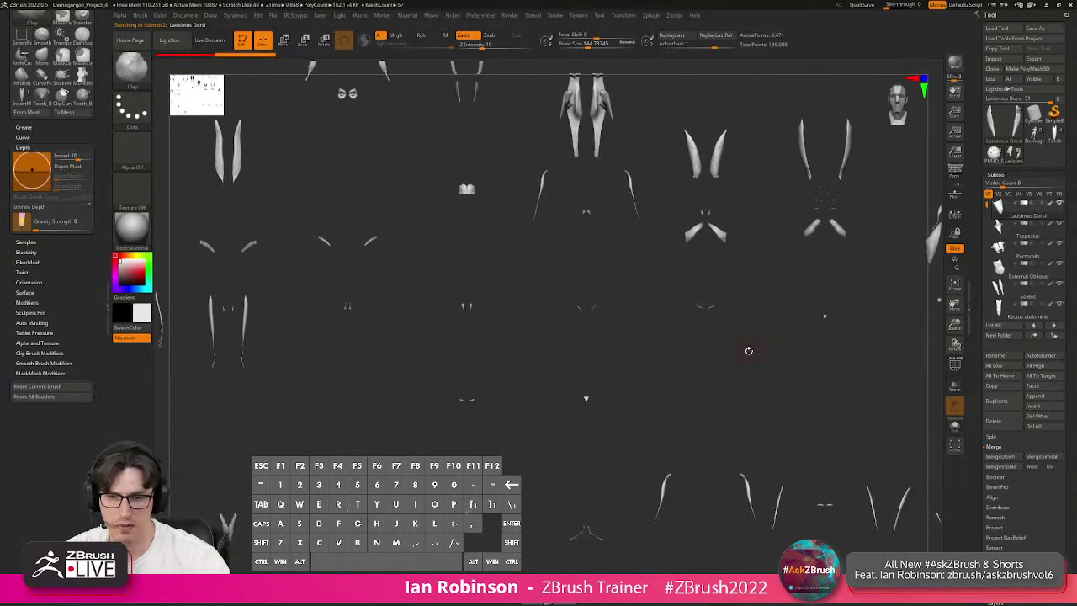
left_click_drag(861, 372, 836, 382)
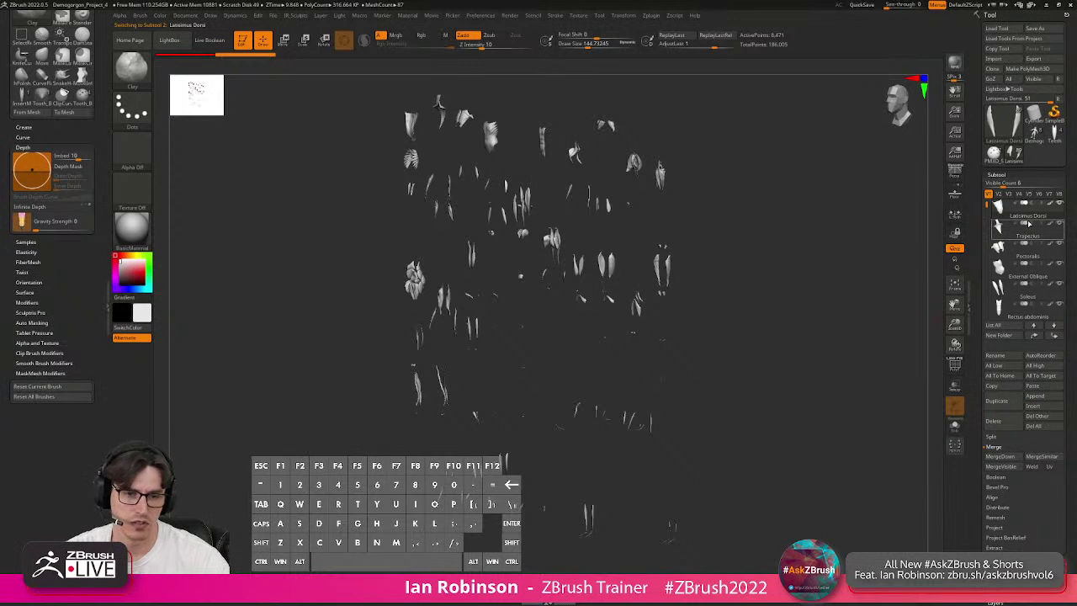
Inspect the separated Trapezius and Pectoralis subtools up close, and bring the spread muscles back together.
mouse_move(1026, 226)
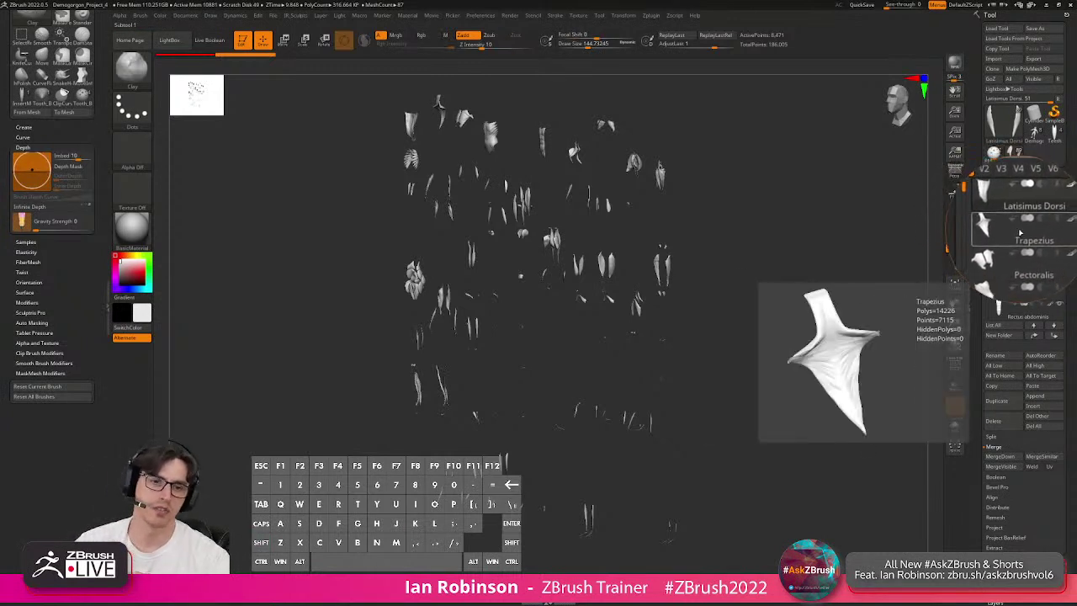
left_click(1023, 236)
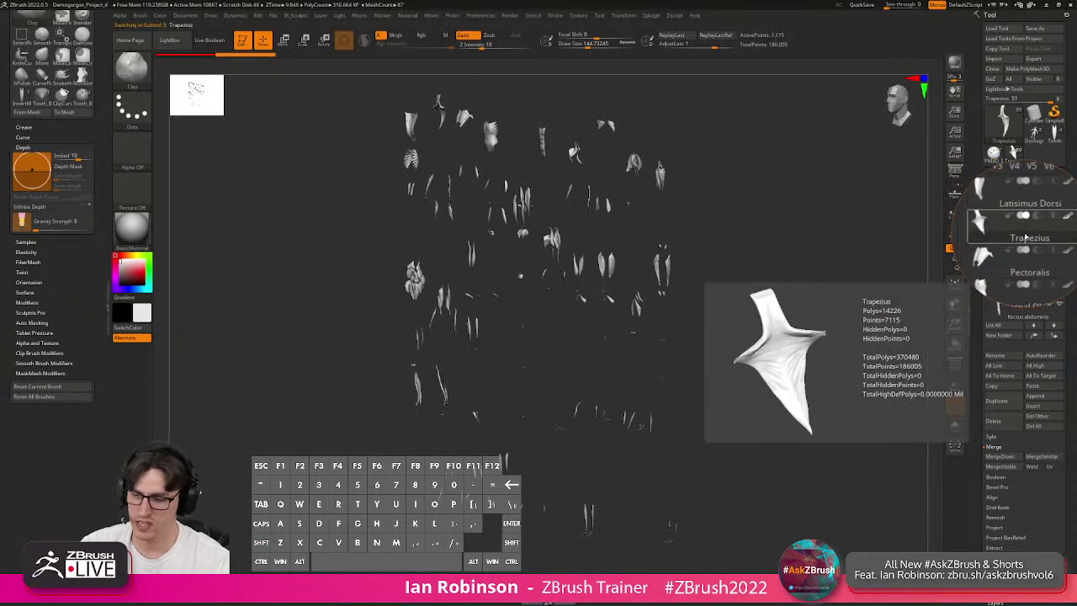
key("f")
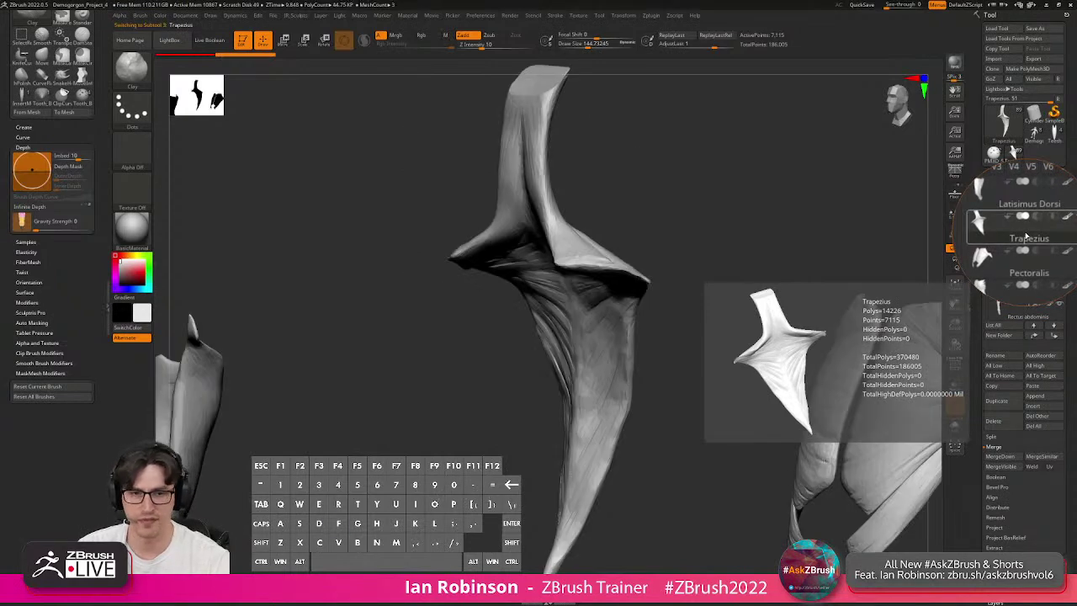
key("Down")
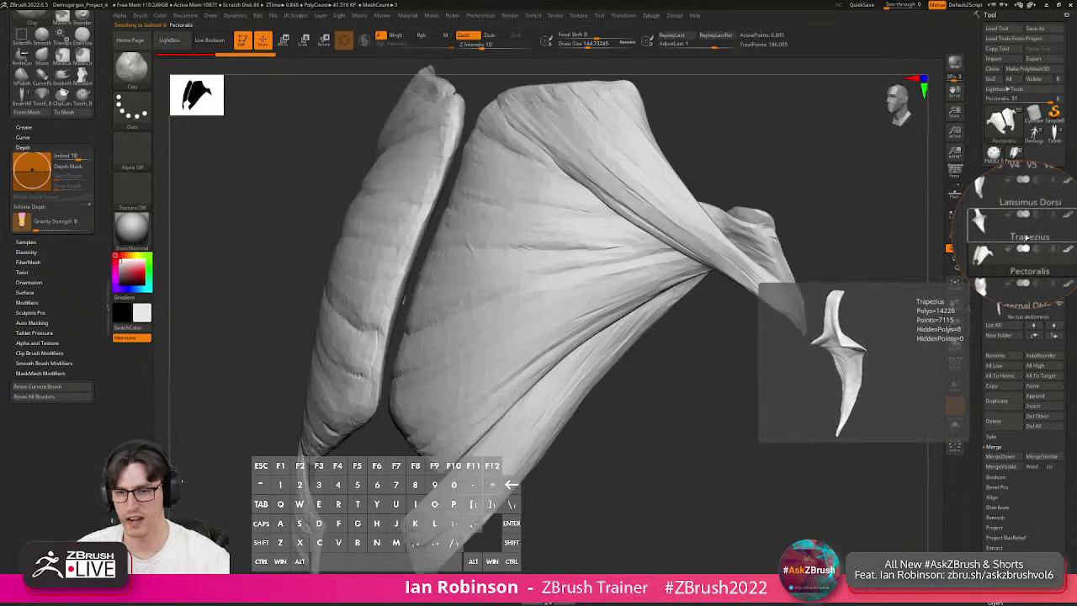
key("shift")
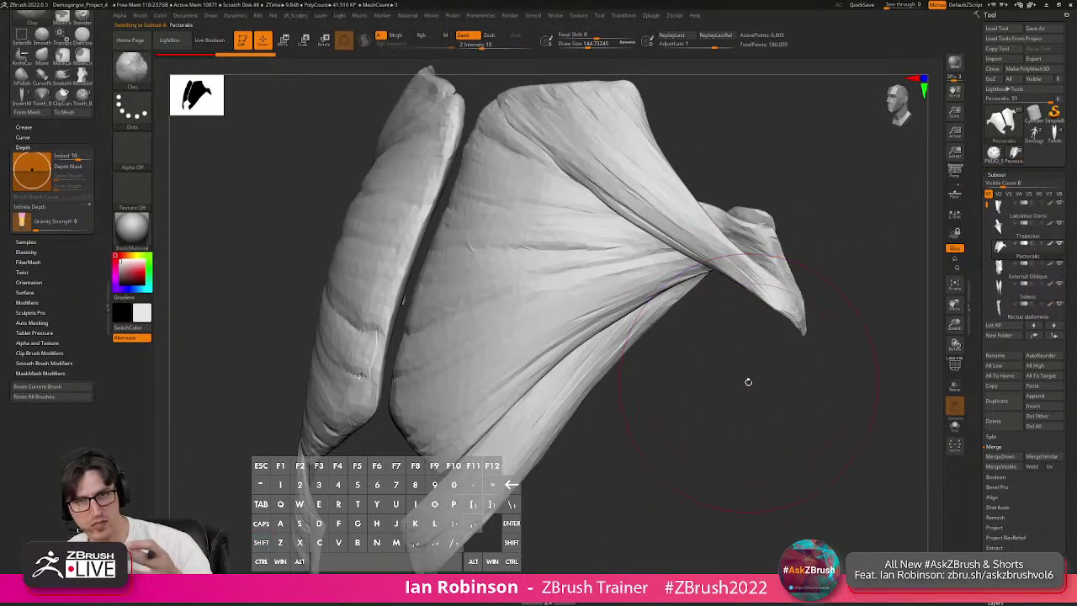
key("shift+x")
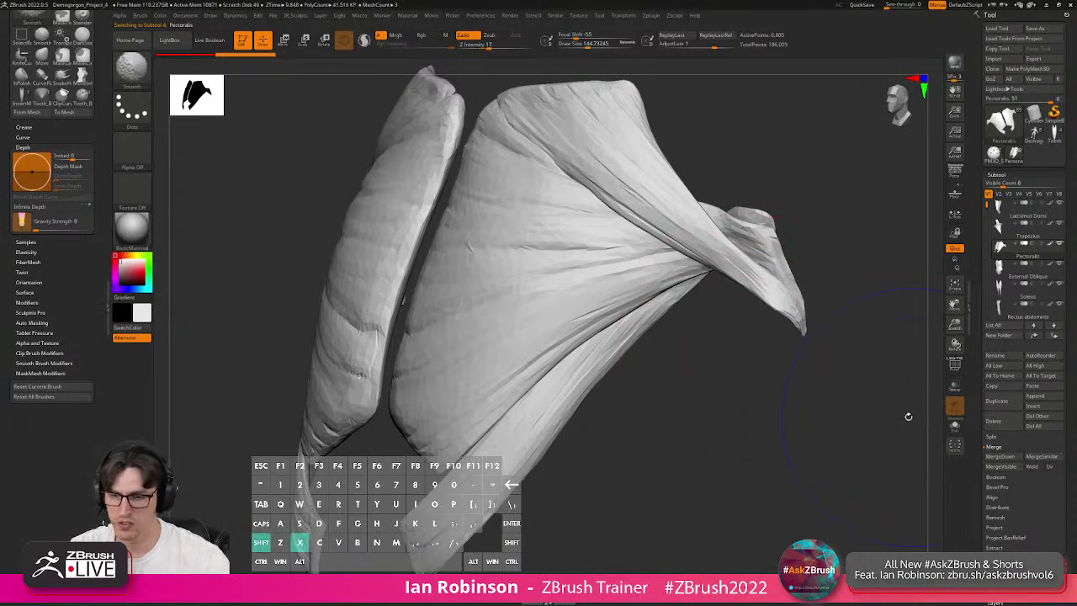
left_click_drag(843, 419, 805, 374)
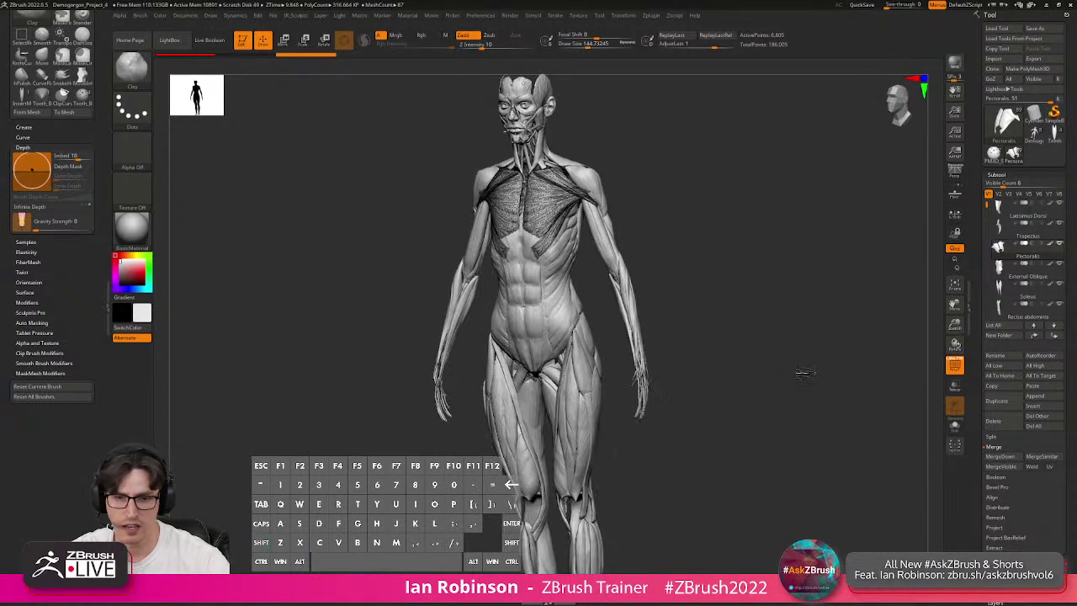
Try StartupMaterial on the anatomy model and step through its subtools from Pectoralis to Soleus.
left_click(118, 232)
left_click(233, 392)
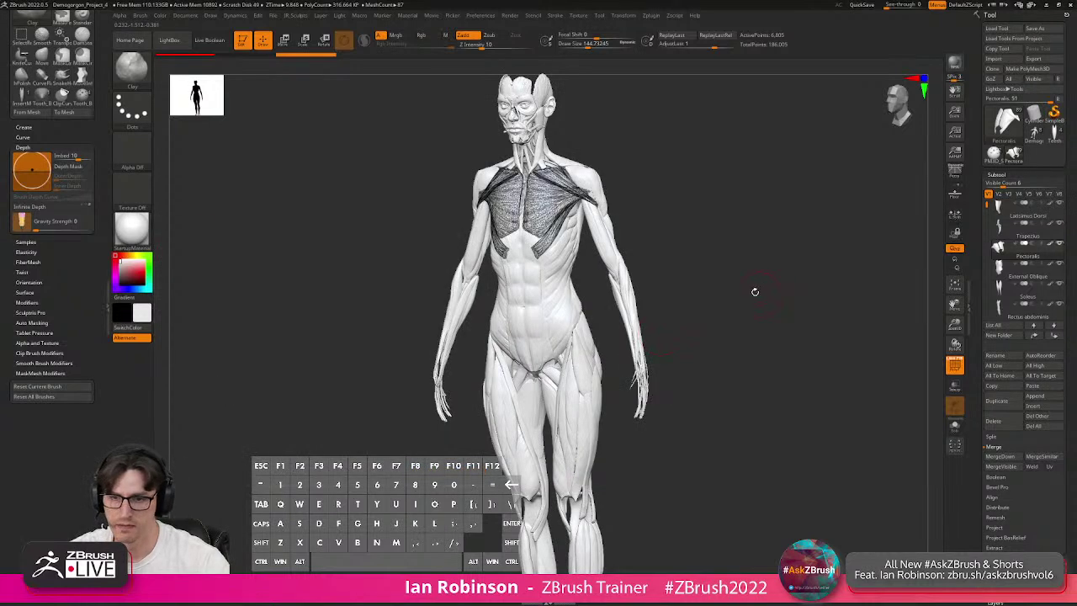
left_click_drag(760, 293, 767, 292)
key("Down")
key("Down")
key("Down")
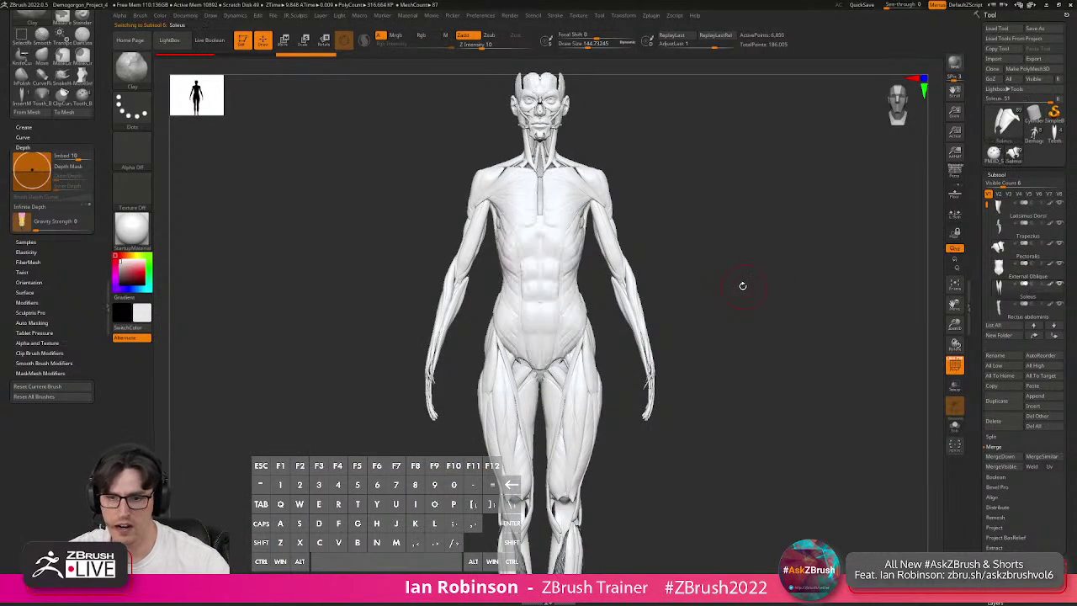
key("Up")
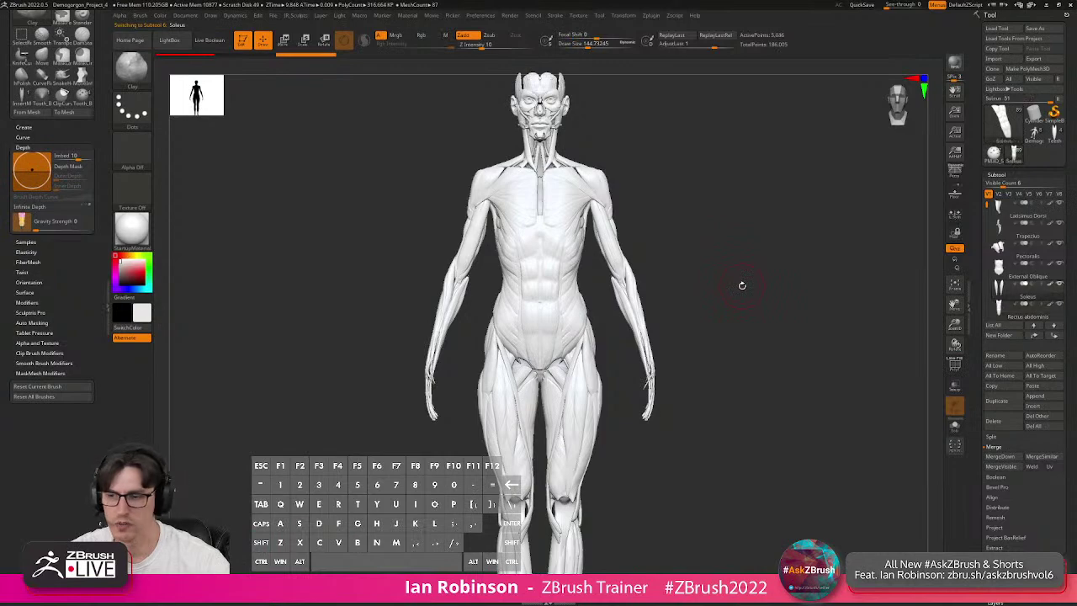
Set the material to BasicMaterial and view the whole anatomy model from the front.
left_click(132, 227)
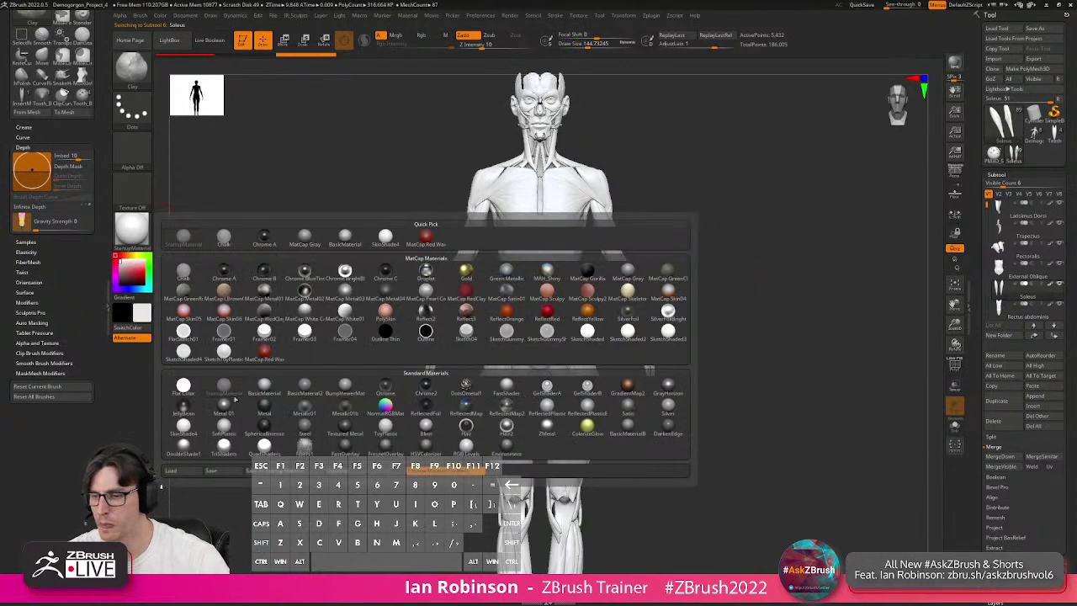
left_click(264, 387)
mouse_move(793, 334)
left_mouse_down()
mouse_move(707, 337)
mouse_move(765, 336)
mouse_move(734, 328)
mouse_move(786, 320)
mouse_move(760, 317)
left_mouse_up()
mouse_move(998, 246)
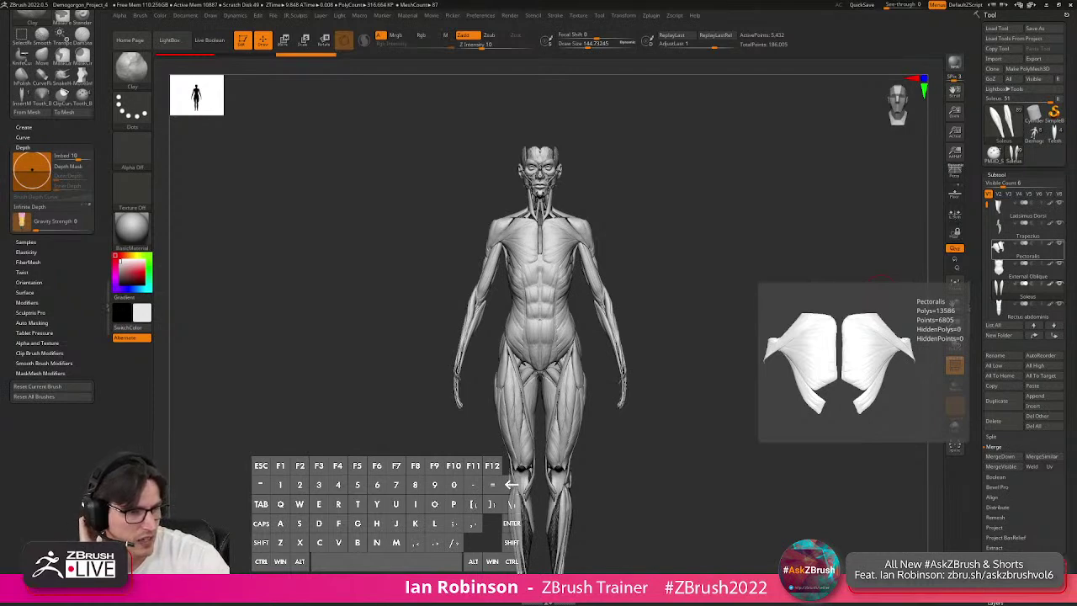
Switch back to the Demogorgon body tool, turn off its polyframe, and frame the shoulder and chest.
left_click(1040, 142)
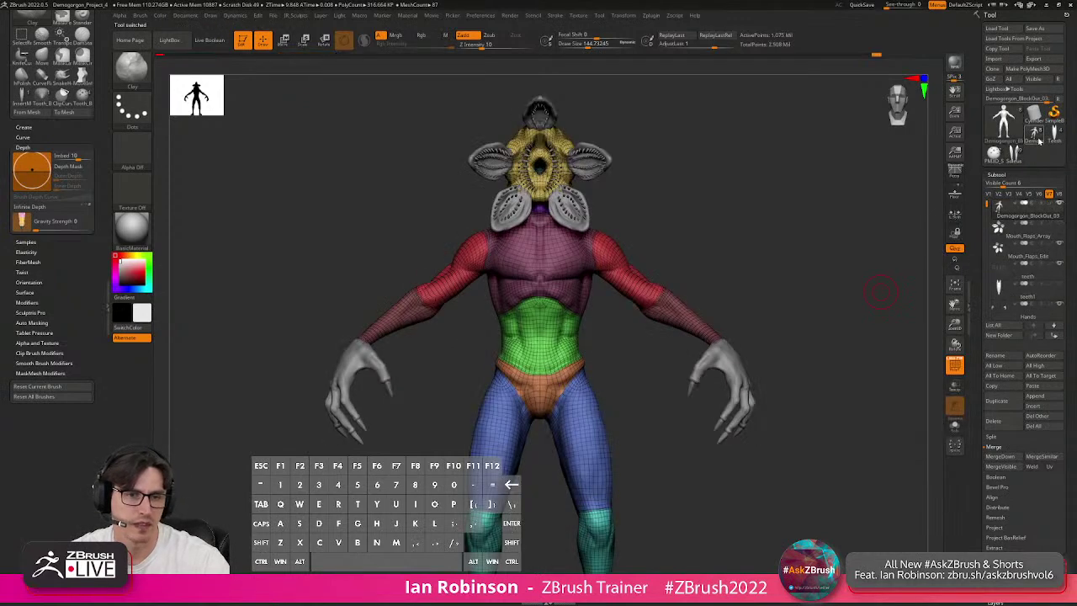
key("shift+f")
left_click_drag(745, 260, 789, 190)
mouse_move(776, 249)
left_mouse_down("alt")
mouse_move(767, 269)
mouse_move(875, 252)
left_mouse_up("alt")
Set up the ClayBuildup brush with Alpha 18 and a draw size of about 59 for the shoulder.
key("b")
key("c")
key("b")
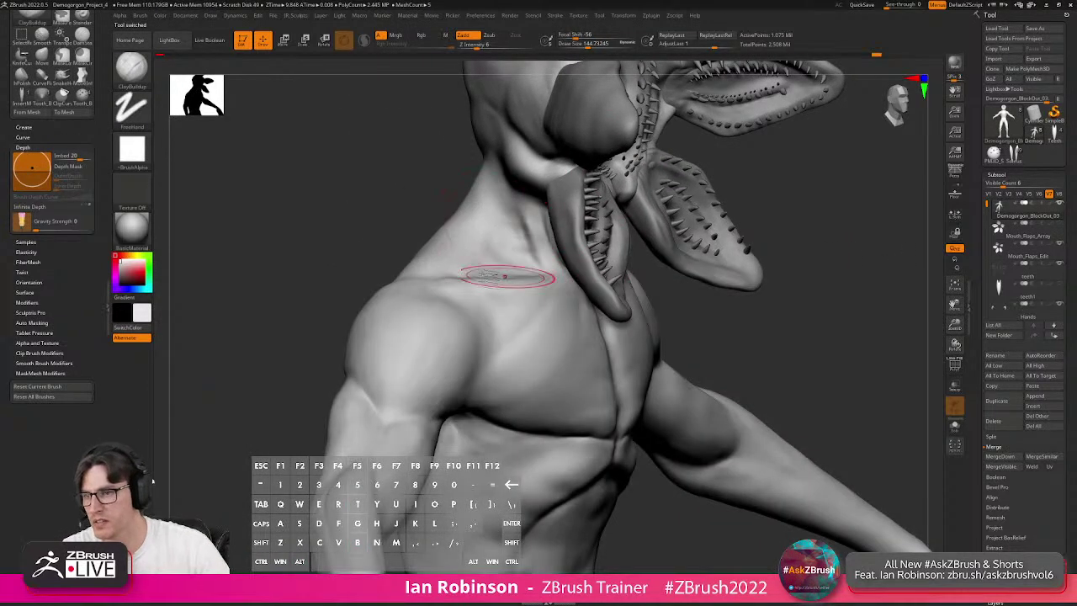
left_click(132, 152)
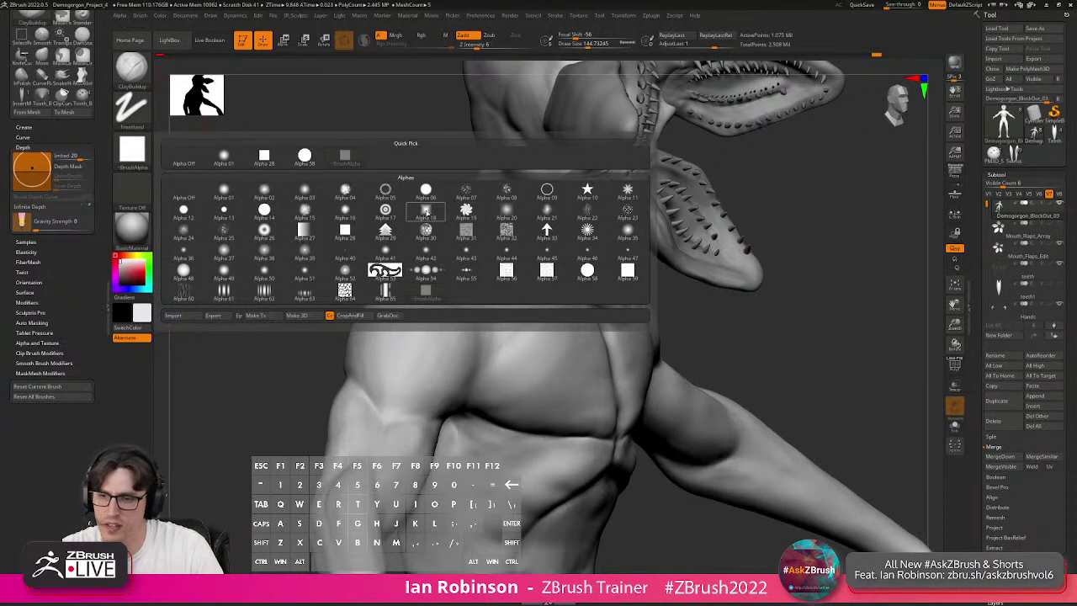
left_click(427, 211)
mouse_move(459, 278)
right_mouse_down("alt")
mouse_move(378, 367)
mouse_move(393, 328)
right_mouse_up("alt")
key("s")
mouse_move(393, 328)
left_mouse_down()
mouse_move(375, 355)
mouse_move(402, 342)
left_mouse_up()
key("space")
key("s")
right_click_drag(406, 344, 389, 363)
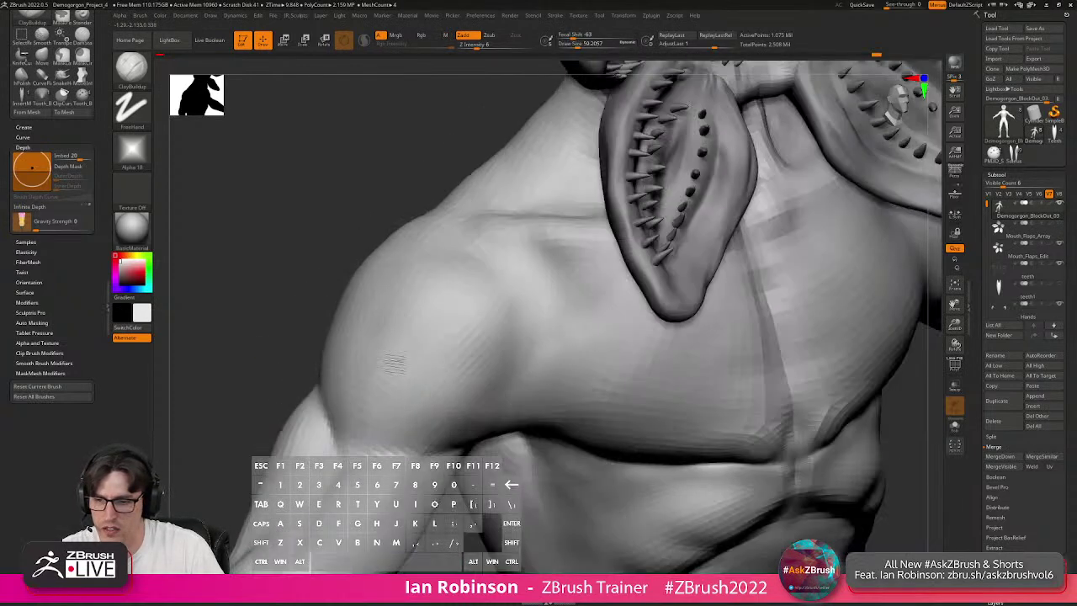
Build up the front of the deltoid with ClayBuildup strokes running down the shoulder, adjusting the draw size to about 119.
key("space")
left_click_drag(441, 407, 413, 404)
key("s")
mouse_move(488, 302)
left_mouse_down()
mouse_move(456, 380)
mouse_move(442, 384)
left_mouse_up()
key("s")
mouse_move(467, 331)
left_mouse_down()
mouse_move(514, 331)
mouse_move(429, 391)
left_mouse_up()
mouse_move(507, 329)
left_mouse_down()
mouse_move(472, 413)
mouse_move(487, 381)
mouse_move(472, 357)
left_mouse_up()
key("s")
left_click_drag(414, 377, 404, 377)
Undo the last two shoulder strokes and save the project.
right_click_drag(404, 371, 474, 368)
key("ctrl+z")
key("ctrl+z")
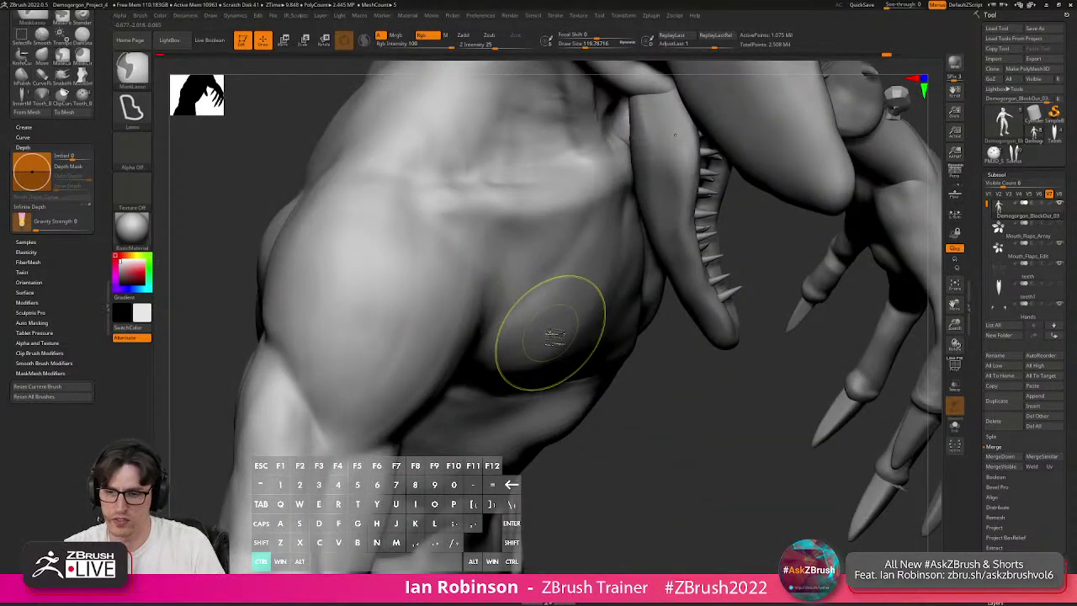
key("ctrl+s")
key("Return")
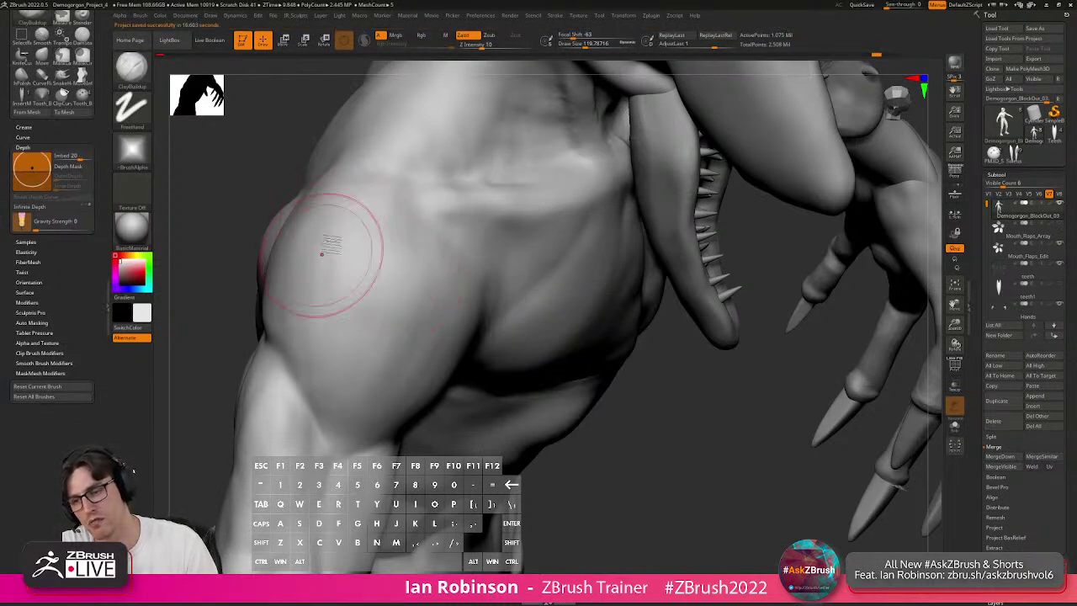
Sculpt the deltoid's muscle bundles with long ClayBuildup strokes from the top of the shoulder toward the upper arm.
mouse_move(317, 251)
left_mouse_down()
mouse_move(305, 337)
mouse_move(318, 358)
left_mouse_up()
mouse_move(357, 211)
left_mouse_down()
mouse_move(323, 330)
mouse_move(322, 398)
left_mouse_up()
left_click_drag(415, 264, 375, 345)
mouse_move(396, 273)
left_mouse_down()
mouse_move(344, 404)
mouse_move(378, 290)
mouse_move(342, 390)
left_mouse_up()
left_click_drag(421, 256, 477, 327)
right_click_drag(476, 313, 439, 291)
left_click_drag(481, 290, 469, 294)
left_click_drag(459, 357, 400, 414)
left_click_drag(471, 329, 394, 421)
left_click_drag(482, 286, 375, 405)
Carve the separations between the deltoid's muscle bundles with the DamStandard brush at a draw size of about 119.
key("b")
key("d")
key("s")
left_click_drag(440, 259, 375, 372)
key("ctrl+z")
key("space")
left_click_drag(536, 388, 522, 390)
key("ctrl+z")
left_click_drag(452, 266, 348, 425)
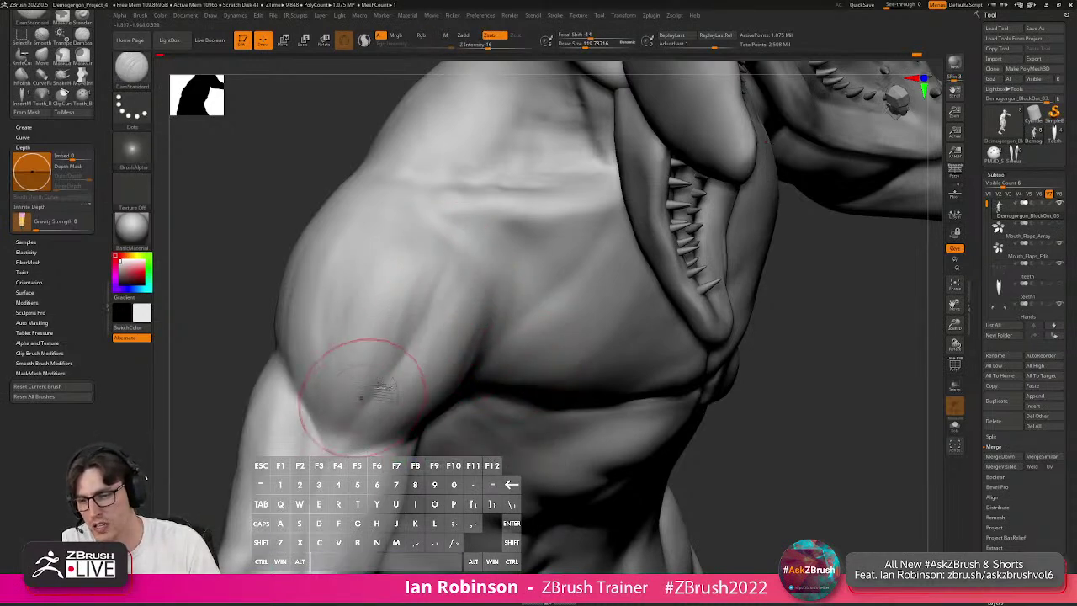
right_click_drag(356, 405, 408, 352)
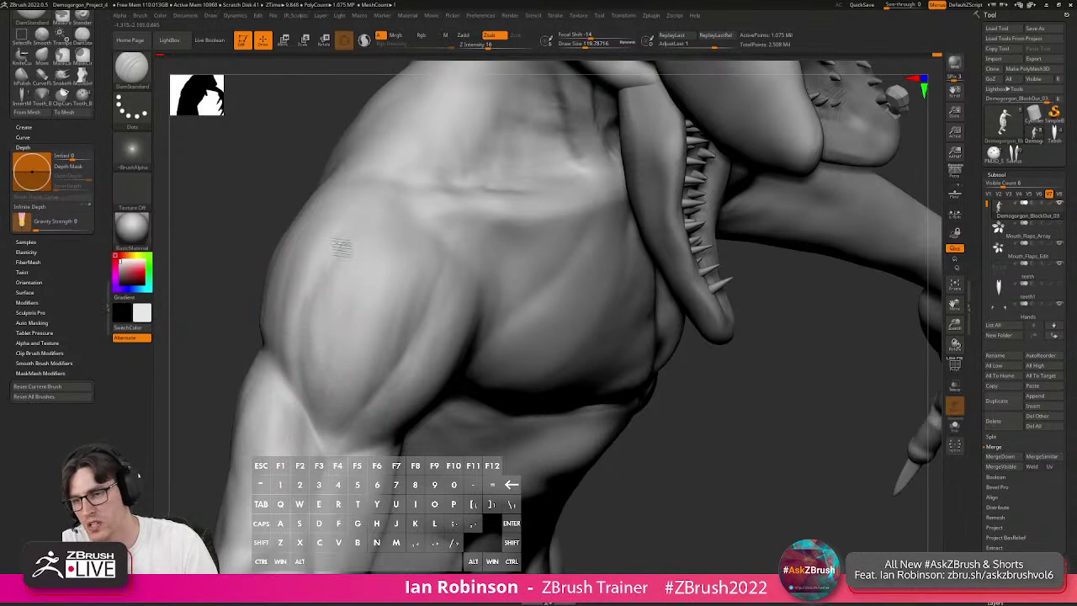
Switch back to ClayBuildup and fill out the deltoid's side and front bundles between the carved lines.
mouse_move(362, 231)
right_mouse_down()
mouse_move(409, 241)
mouse_move(437, 272)
mouse_move(404, 306)
right_mouse_up()
key("b")
key("c")
key("b")
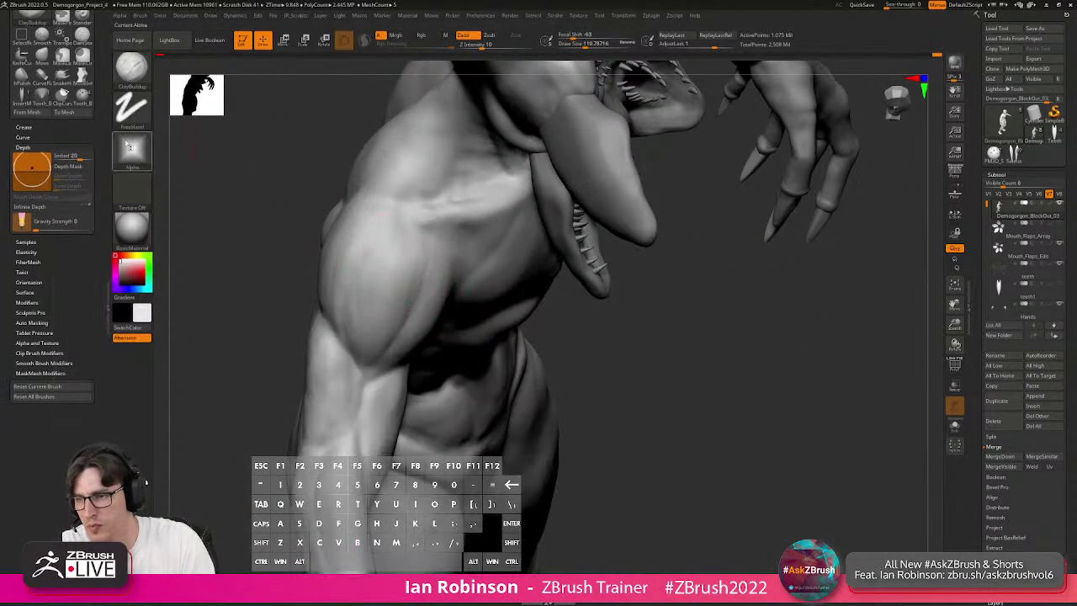
left_click_drag(383, 247, 361, 347)
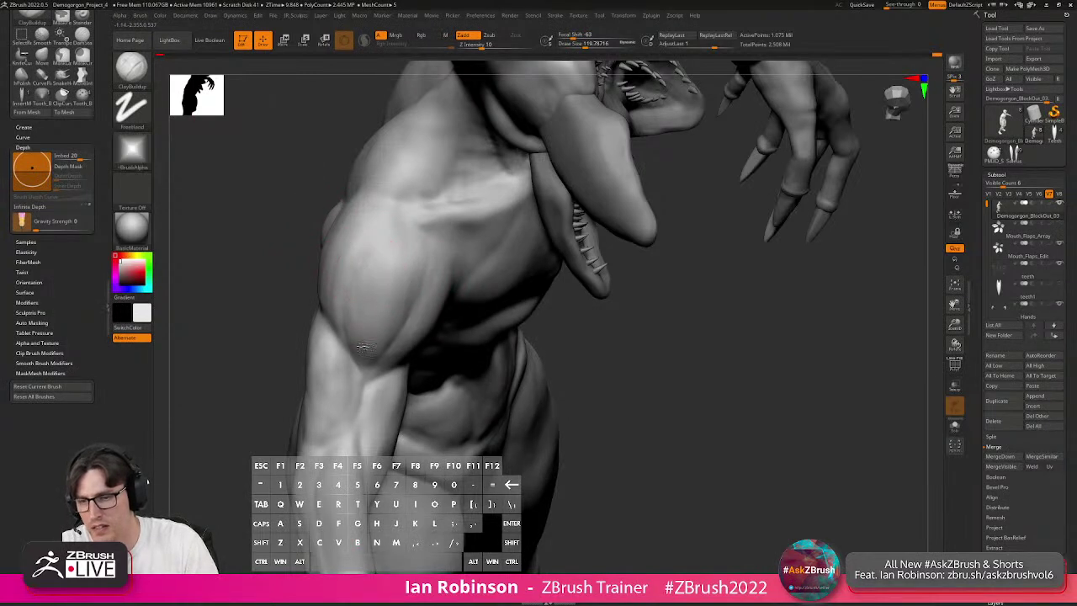
left_click_drag(418, 272, 411, 266)
right_click_drag(506, 323, 584, 313)
left_click_drag(463, 294, 427, 348)
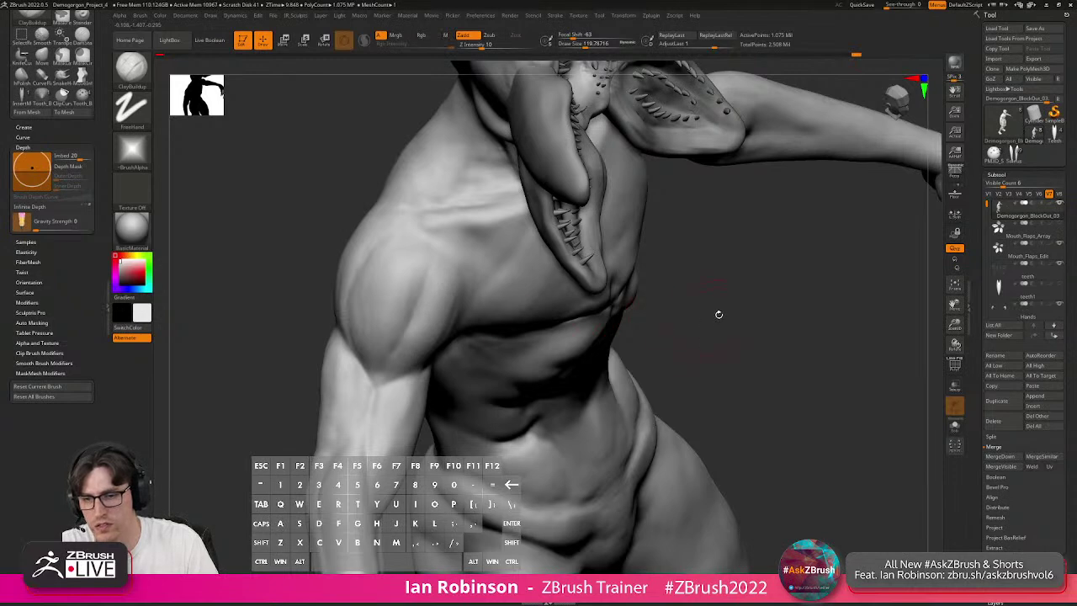
Shape the front deltoid where it meets the chest with short ClayBuildup strokes.
right_click_drag(716, 320, 457, 312)
left_click_drag(457, 313, 465, 301)
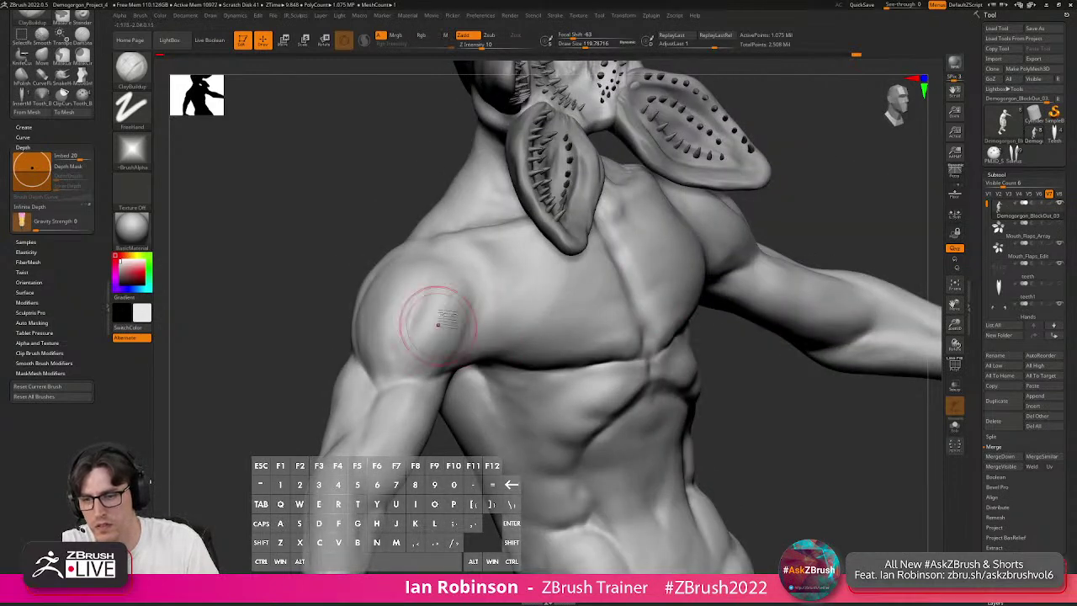
left_click_drag(446, 346, 447, 353)
mouse_move(455, 316)
left_mouse_down()
mouse_move(448, 347)
mouse_move(426, 333)
left_mouse_up()
left_click_drag(477, 295, 477, 330)
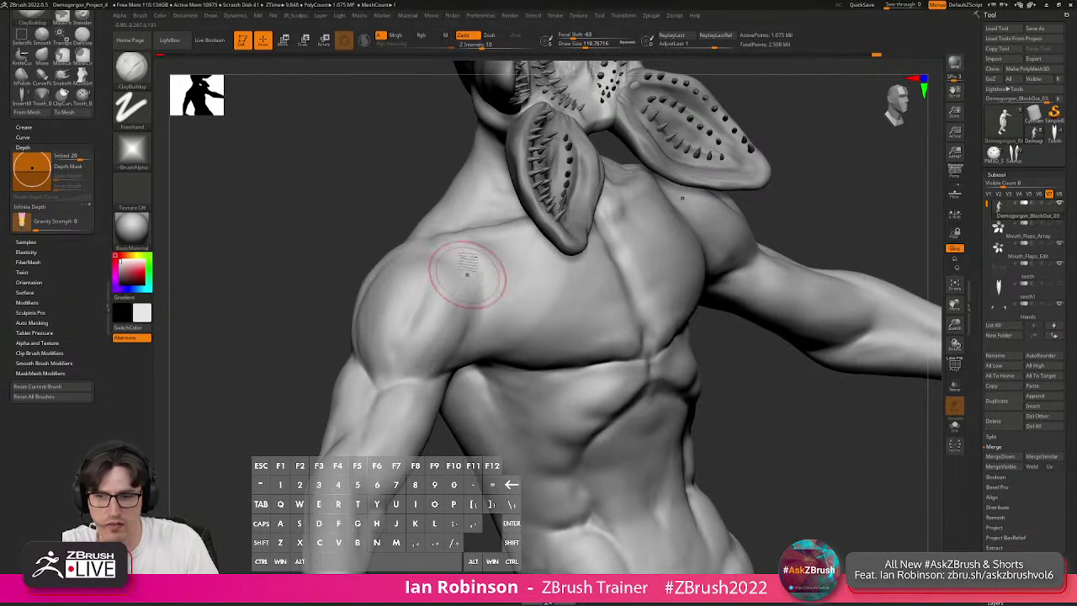
Refine the side and rear deltoid with ClayBuildup strokes down to its insertion on the upper arm.
mouse_move(399, 374)
right_mouse_down()
mouse_move(691, 348)
mouse_move(600, 347)
mouse_move(469, 373)
mouse_move(449, 363)
right_mouse_up()
mouse_move(416, 271)
left_mouse_down()
mouse_move(452, 336)
mouse_move(443, 295)
mouse_move(457, 333)
left_mouse_up()
right_click_drag(370, 335, 446, 327)
left_click_drag(394, 303, 386, 334)
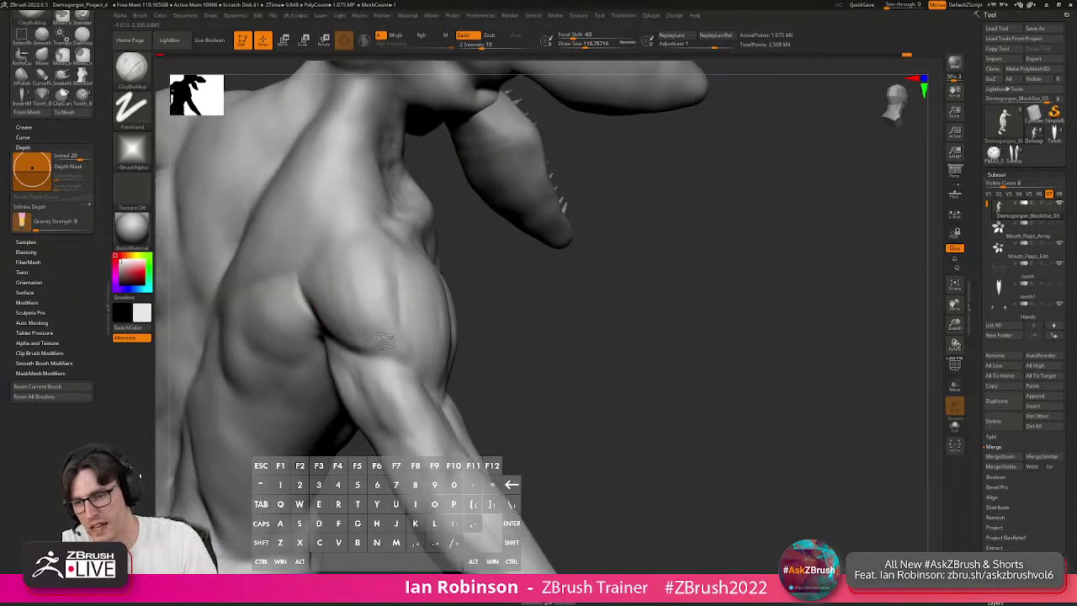
mouse_move(373, 308)
right_mouse_down()
mouse_move(464, 306)
mouse_move(425, 319)
right_mouse_up()
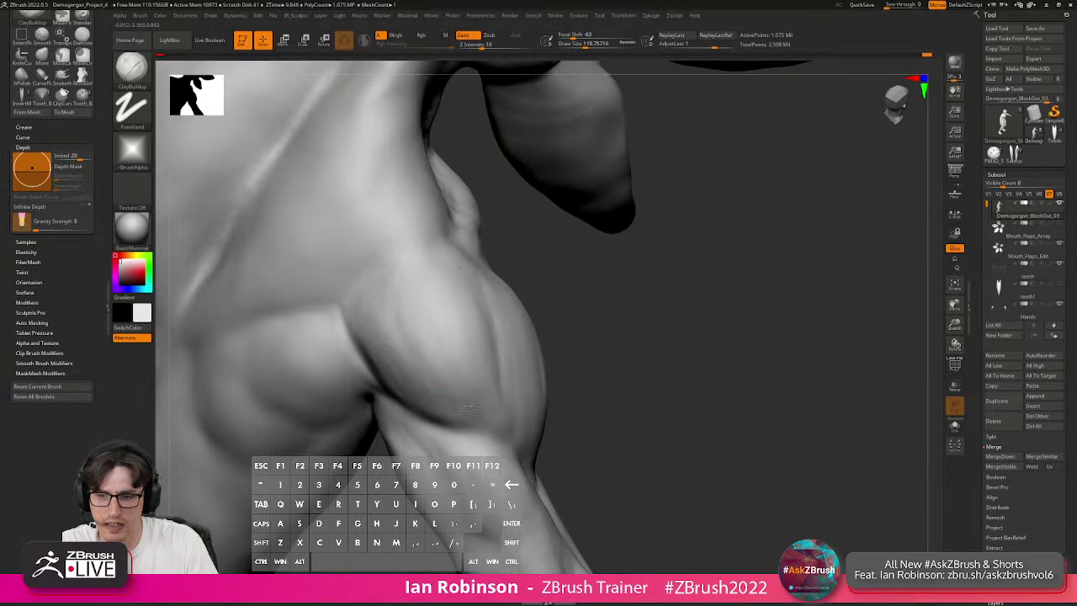
right_click_drag(463, 400, 564, 336)
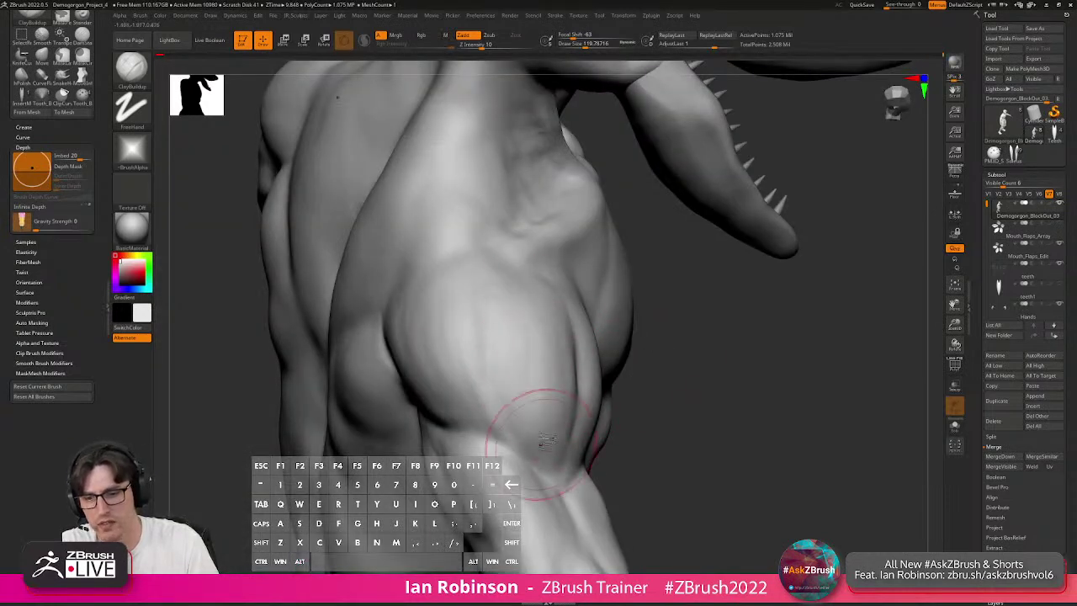
right_click_drag(545, 372, 690, 348)
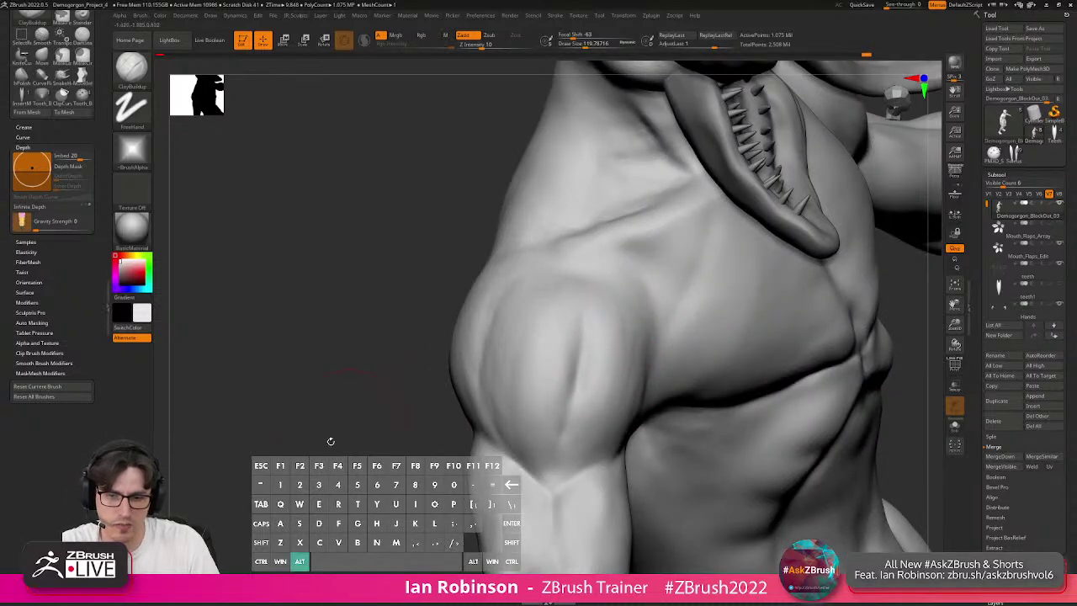
Check the whole figure from the front, then build up the deltoid on the opposite shoulder with ClayBuildup.
right_click_drag(356, 426, 374, 408)
right_click_drag(770, 375, 800, 396, "alt")
mouse_move(800, 396)
right_mouse_down()
mouse_move(873, 305)
mouse_move(867, 286)
right_mouse_up()
right_click_drag(867, 286, 718, 129, "alt")
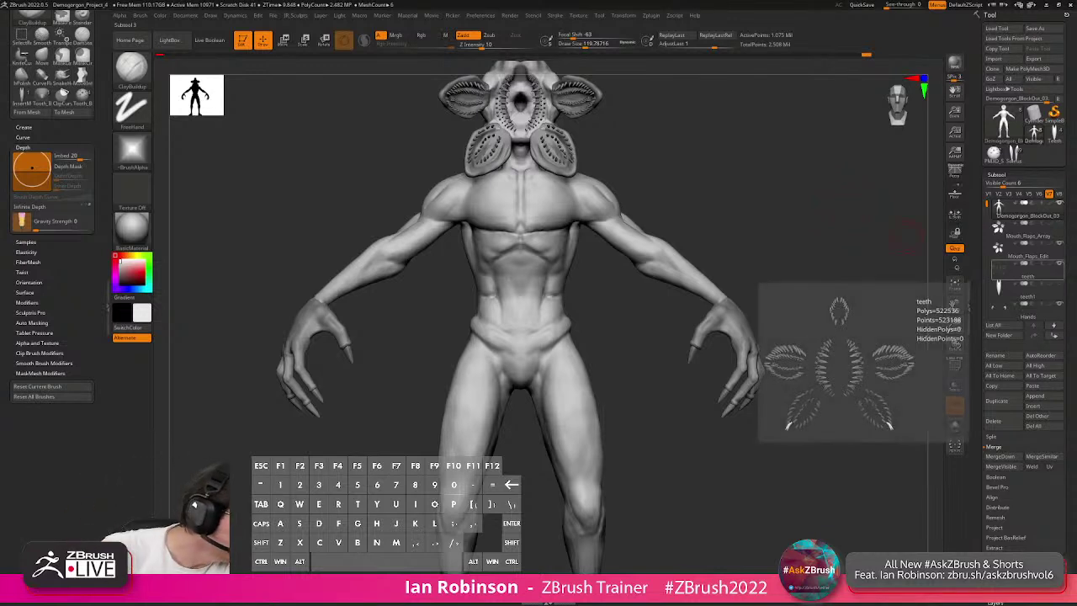
mouse_move(710, 170)
left_mouse_down("alt")
mouse_move(718, 197)
mouse_move(681, 243)
left_mouse_up("alt")
left_click_drag(892, 227, 827, 224)
left_click_drag(522, 288, 501, 319)
right_click_drag(501, 318, 501, 339, "ctrl")
right_click_drag(502, 338, 515, 323)
left_click_drag(449, 273, 474, 313)
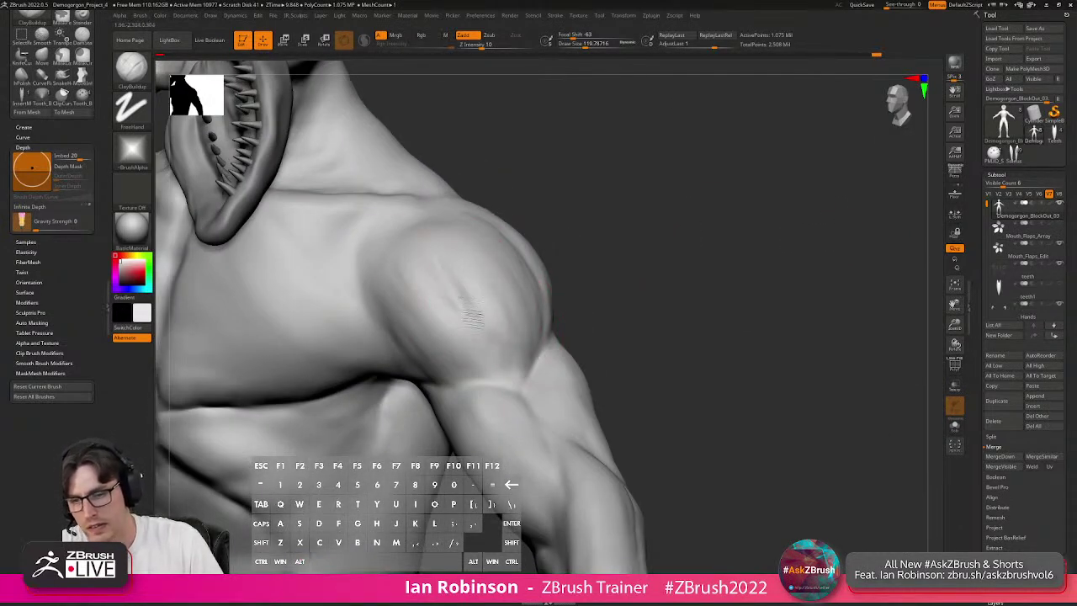
mouse_move(512, 325)
right_mouse_down()
mouse_move(582, 272)
mouse_move(488, 290)
right_mouse_up()
left_click_drag(453, 279, 467, 319)
Refine the back of the upper arm around the triceps with ClayBuildup.
mouse_move(459, 333)
right_mouse_down()
mouse_move(572, 232)
mouse_move(541, 283)
mouse_move(564, 317)
right_mouse_up()
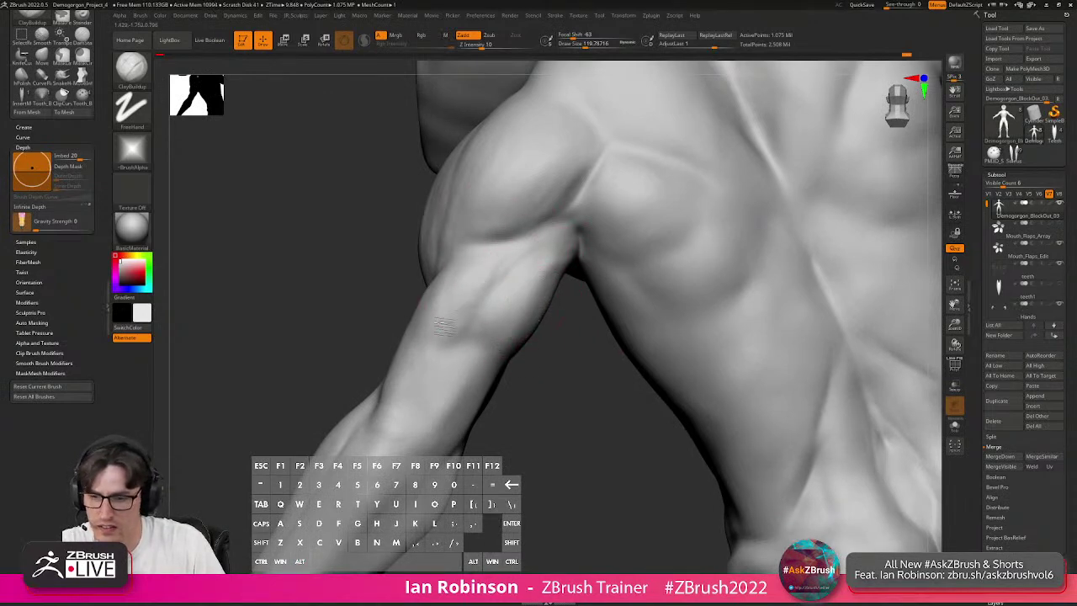
right_click_drag(440, 312, 489, 325)
right_click_drag(419, 338, 482, 334)
right_click_drag(497, 382, 623, 331)
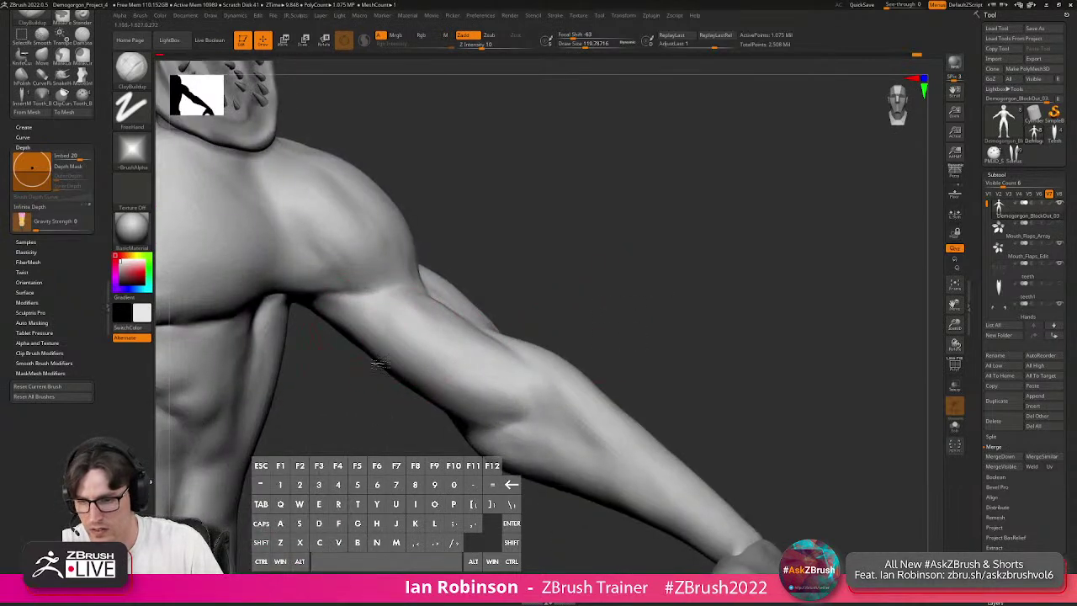
Carve a line along the underside of the biceps with DamStandard at a draw size of about 54.
key("b")
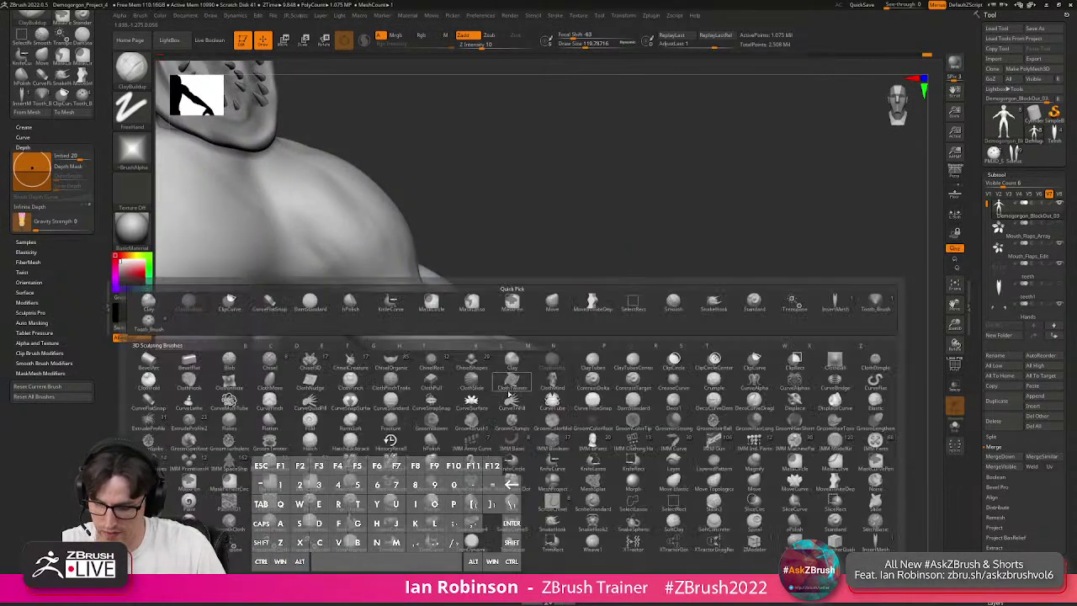
key("d")
key("s")
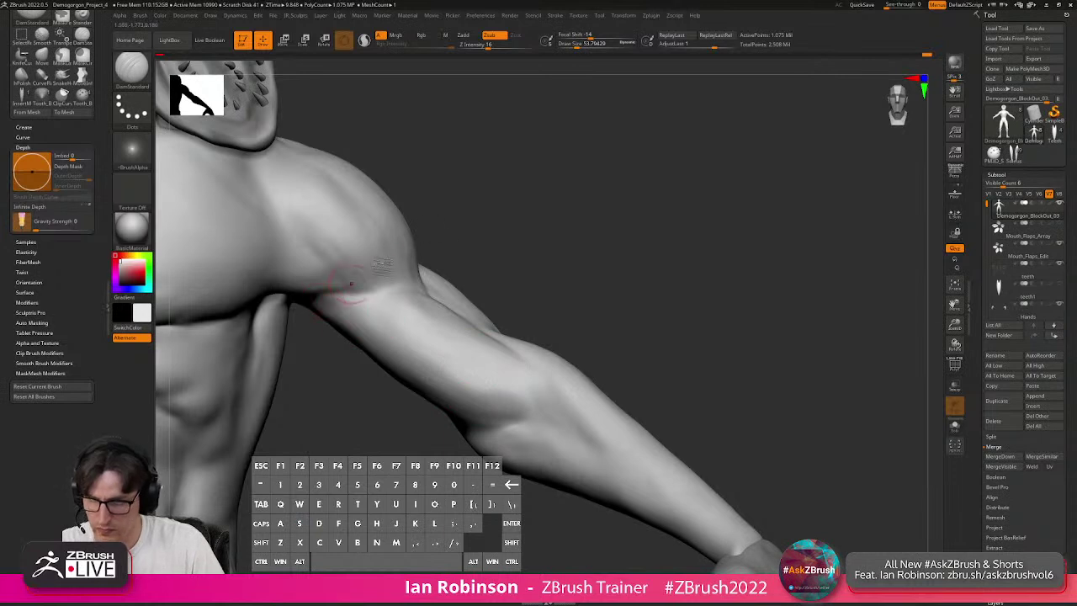
left_click(559, 16)
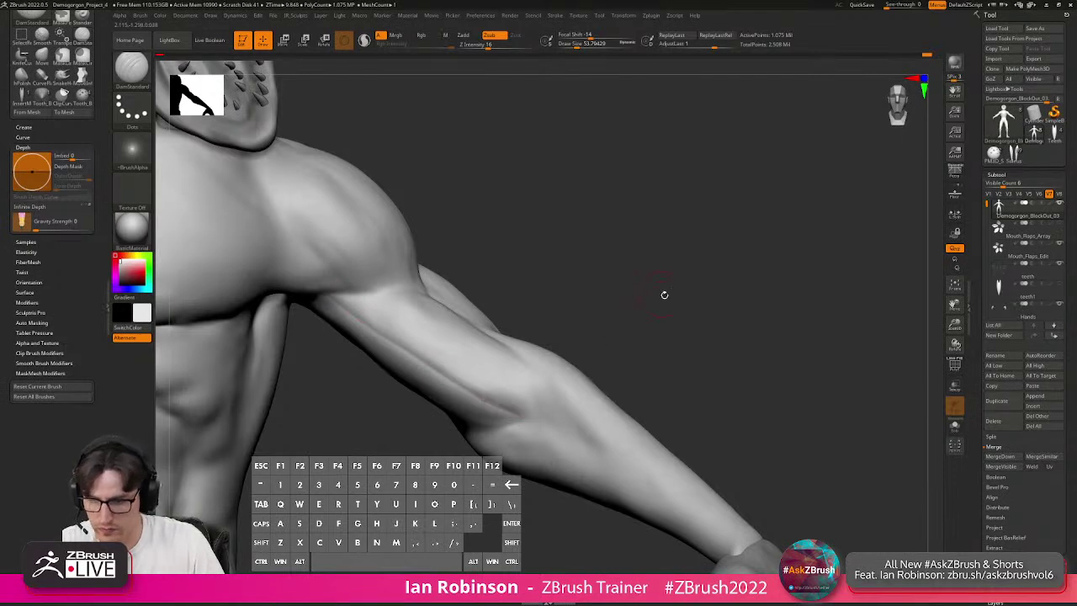
Build up the biceps above the carved line with ClayBuildup at a draw size of about 97.
key("b")
key("c")
key("b")
key("s")
mouse_move(402, 313)
left_mouse_down()
mouse_move(392, 324)
mouse_move(468, 382)
left_mouse_up()
mouse_move(369, 318)
left_mouse_down()
mouse_move(468, 393)
mouse_move(415, 362)
mouse_move(464, 380)
mouse_move(362, 340)
left_mouse_up()
mouse_move(402, 297)
left_mouse_down()
mouse_move(471, 364)
mouse_move(426, 322)
left_mouse_up()
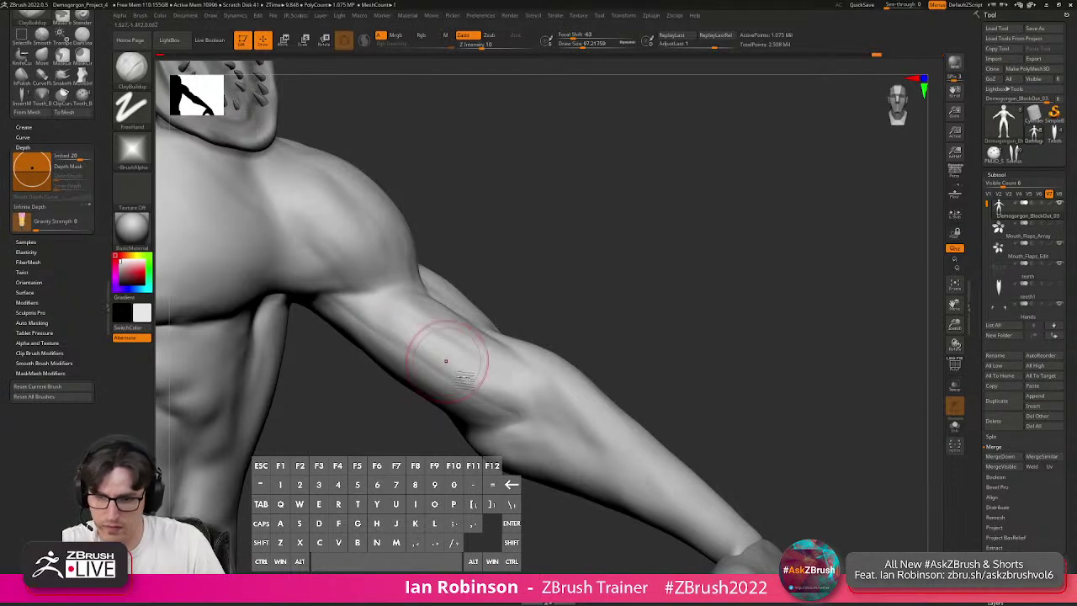
Refine the inner elbow and define its crease toward the forearm with DamStandard at a draw size of about 97.
mouse_move(659, 322)
left_mouse_down()
mouse_move(647, 294)
mouse_move(425, 403)
mouse_move(469, 360)
mouse_move(570, 356)
mouse_move(620, 271)
mouse_move(521, 313)
mouse_move(580, 304)
mouse_move(523, 335)
left_mouse_up()
left_click_drag(503, 404, 507, 401, "alt")
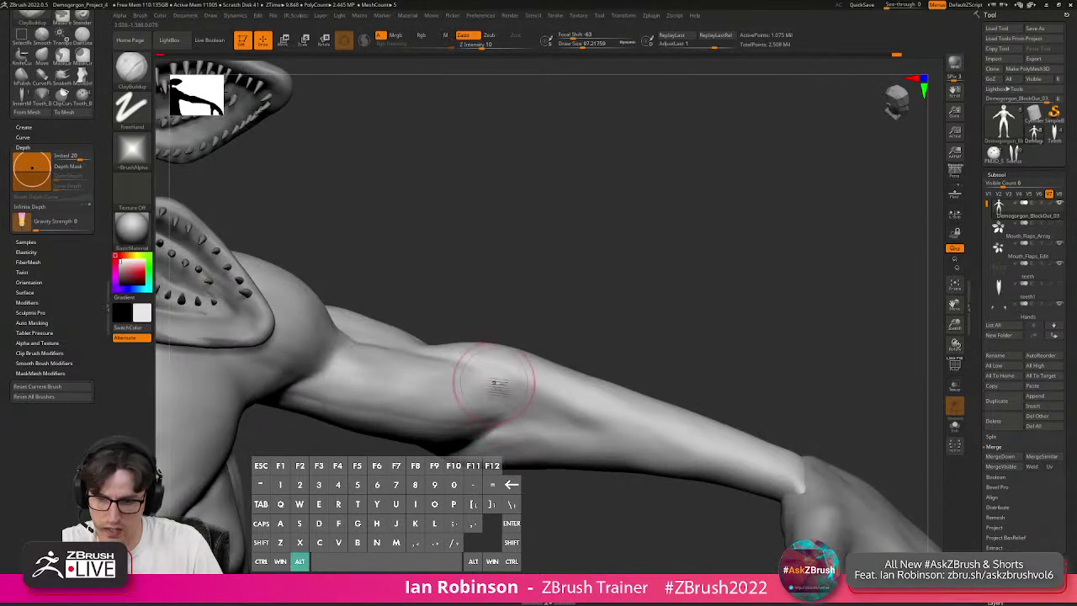
key("b")
key("d")
key("s")
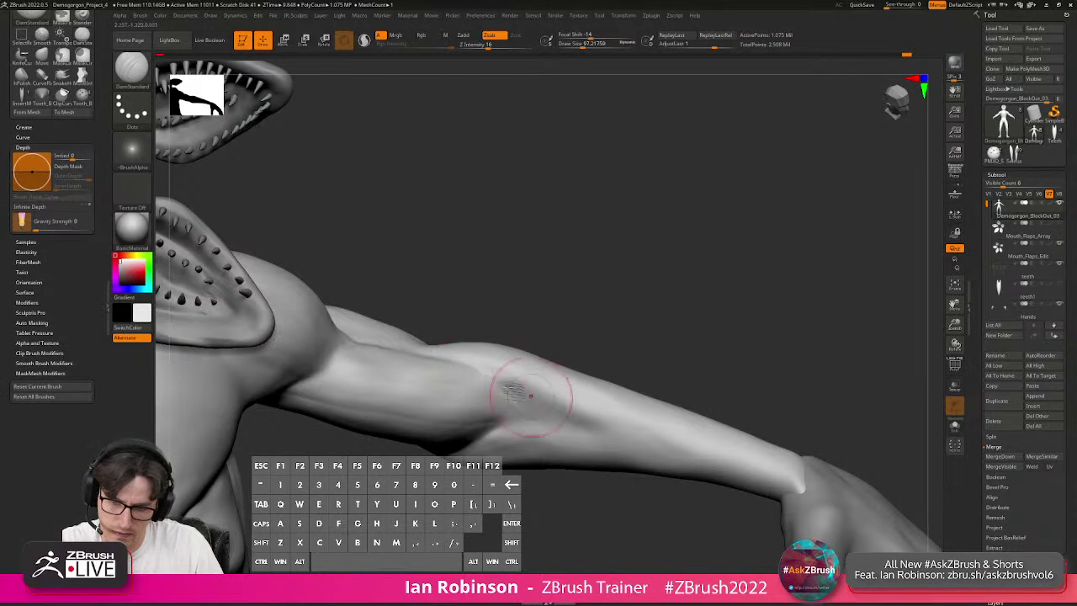
left_click_drag(549, 313, 529, 360)
left_click_drag(553, 298, 497, 362)
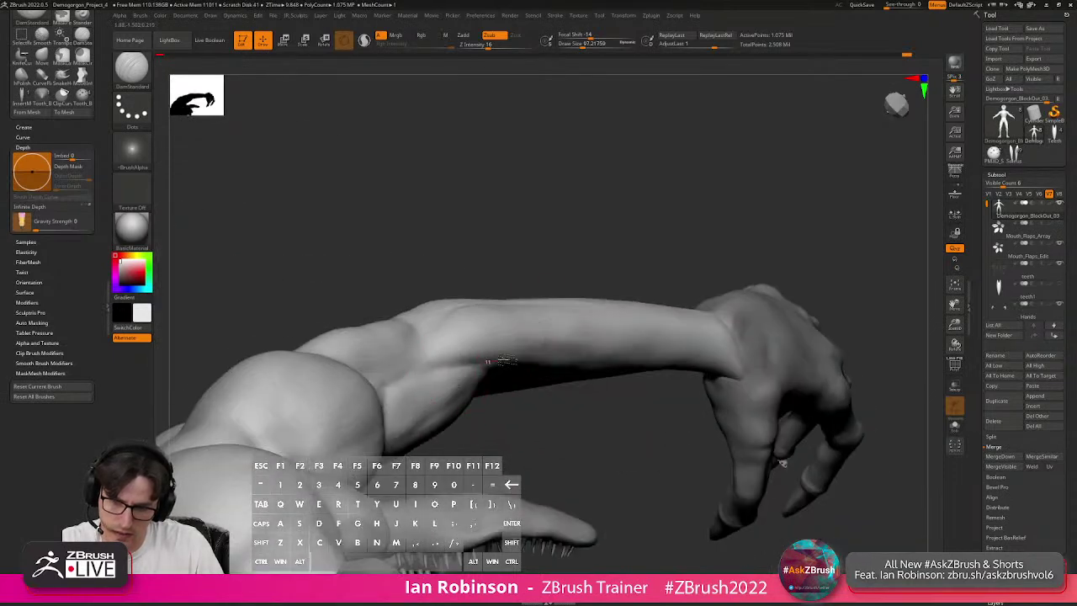
mouse_move(527, 423)
left_mouse_down()
mouse_move(481, 373)
mouse_move(505, 413)
mouse_move(513, 471)
mouse_move(481, 385)
left_mouse_up()
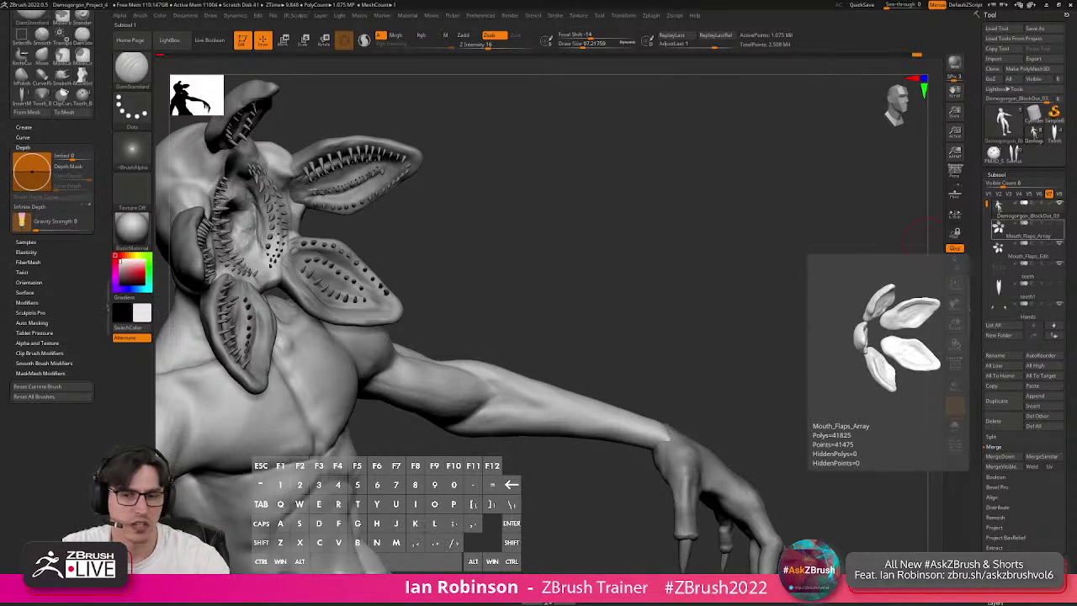
Switch to ClayBuildup and refine the shoulder and arm forms from above and behind.
mouse_move(632, 289)
left_mouse_down()
mouse_move(556, 301)
mouse_move(580, 359)
left_mouse_up()
key("b")
key("c")
key("b")
mouse_move(639, 318)
left_mouse_down()
mouse_move(665, 257)
mouse_move(657, 312)
left_mouse_up()
mouse_move(483, 389)
left_mouse_down()
mouse_move(463, 421)
mouse_move(487, 380)
left_mouse_up()
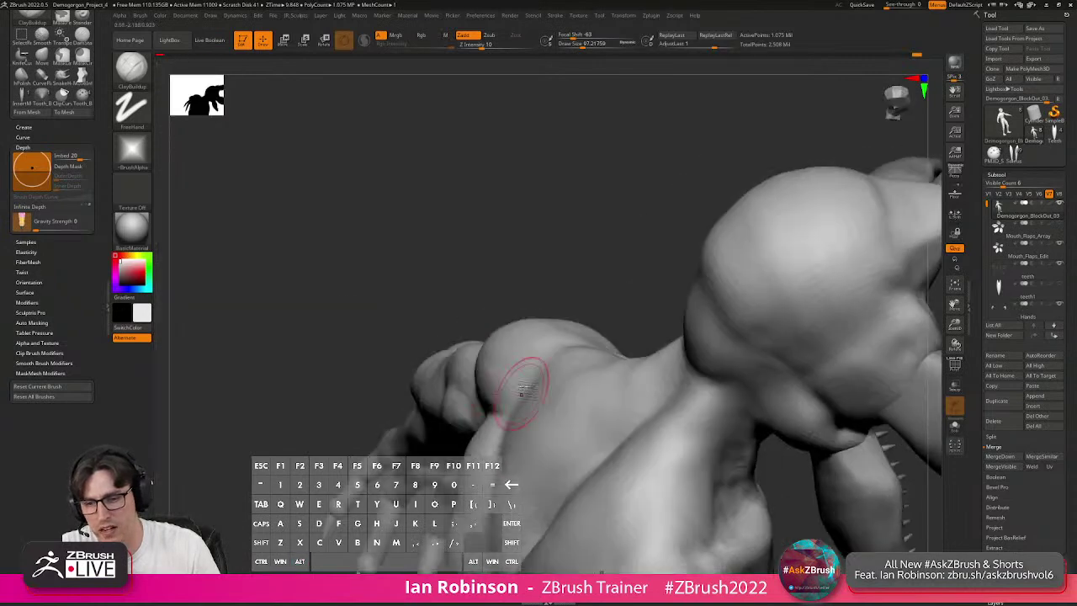
left_click_drag(569, 359, 480, 244)
left_click_drag(480, 245, 528, 228, "alt")
mouse_move(529, 331)
left_mouse_down()
mouse_move(577, 315)
mouse_move(508, 365)
left_mouse_up()
left_click_drag(569, 321, 553, 339)
left_click_drag(590, 379, 576, 417)
left_click_drag(587, 377, 573, 425)
Refine the biceps, elbow and armpit area of the other arm with ClayBuildup.
mouse_move(638, 388)
left_mouse_down()
mouse_move(655, 388)
mouse_move(661, 402)
mouse_move(695, 389)
mouse_move(673, 341)
mouse_move(760, 287)
mouse_move(780, 326)
left_mouse_up()
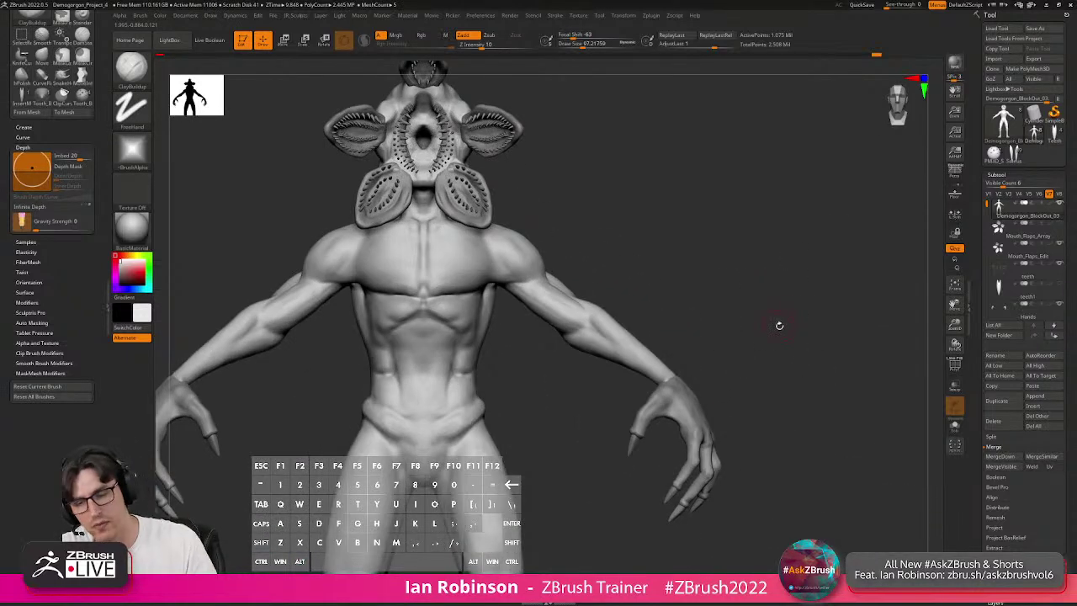
left_click_drag(671, 233, 749, 228, "alt")
mouse_move(371, 370)
left_mouse_down("alt")
mouse_move(380, 411)
mouse_move(414, 374)
left_mouse_up("alt")
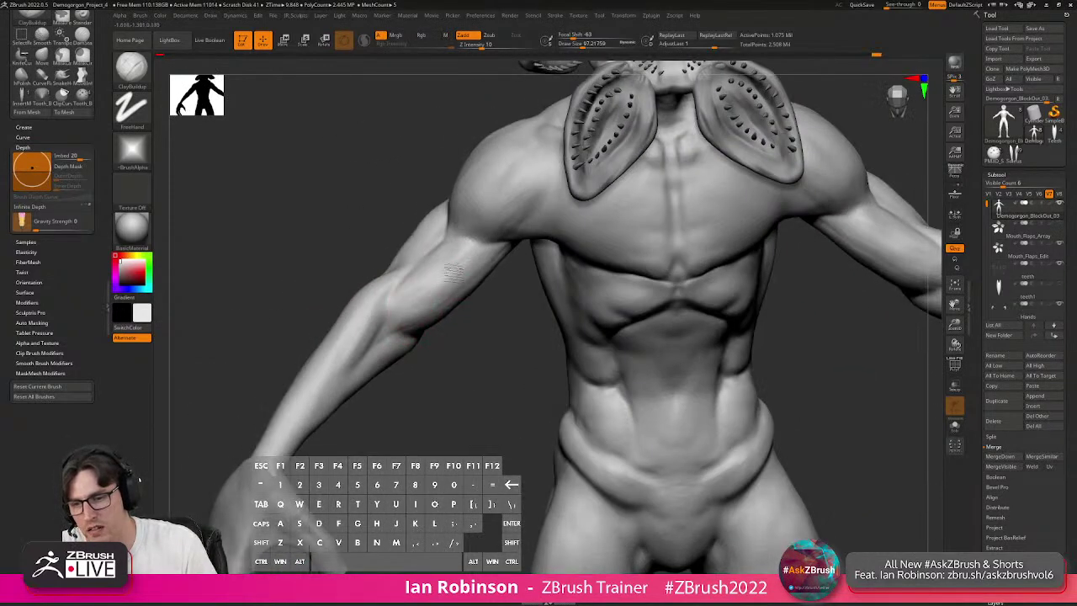
left_click_drag(457, 317, 394, 279)
mouse_move(476, 268)
left_mouse_down()
mouse_move(517, 264)
mouse_move(493, 195)
mouse_move(538, 205)
left_mouse_up()
right_click_drag(540, 221, 522, 271)
left_click_drag(497, 263, 532, 259, "alt")
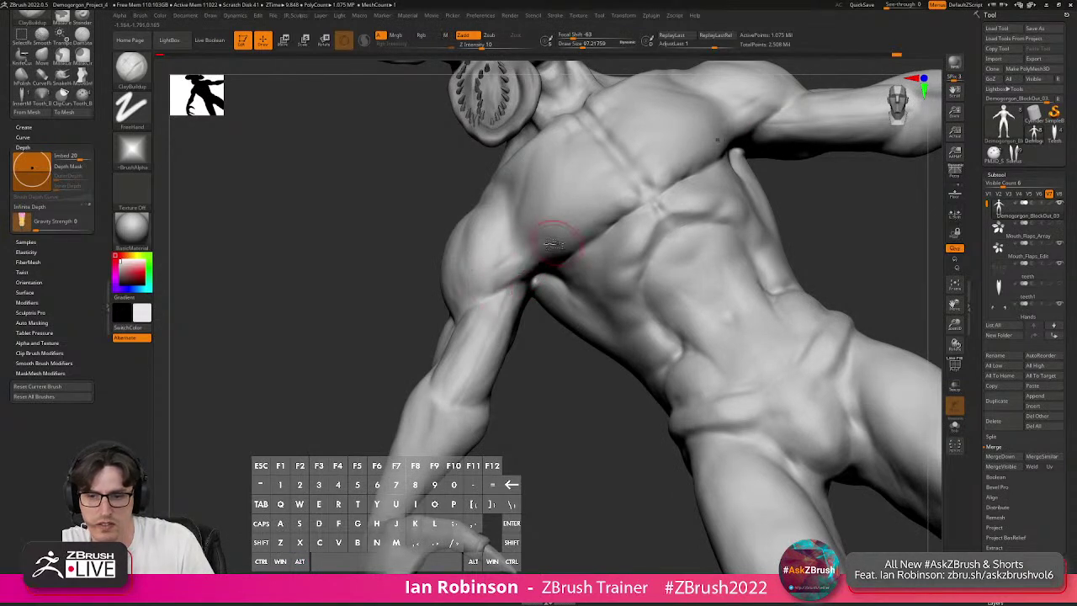
Inspect the whole figure, return it to a front view, and save the project.
mouse_move(518, 229)
right_mouse_down()
mouse_move(505, 278)
mouse_move(541, 253)
mouse_move(612, 325)
mouse_move(642, 317)
right_mouse_up()
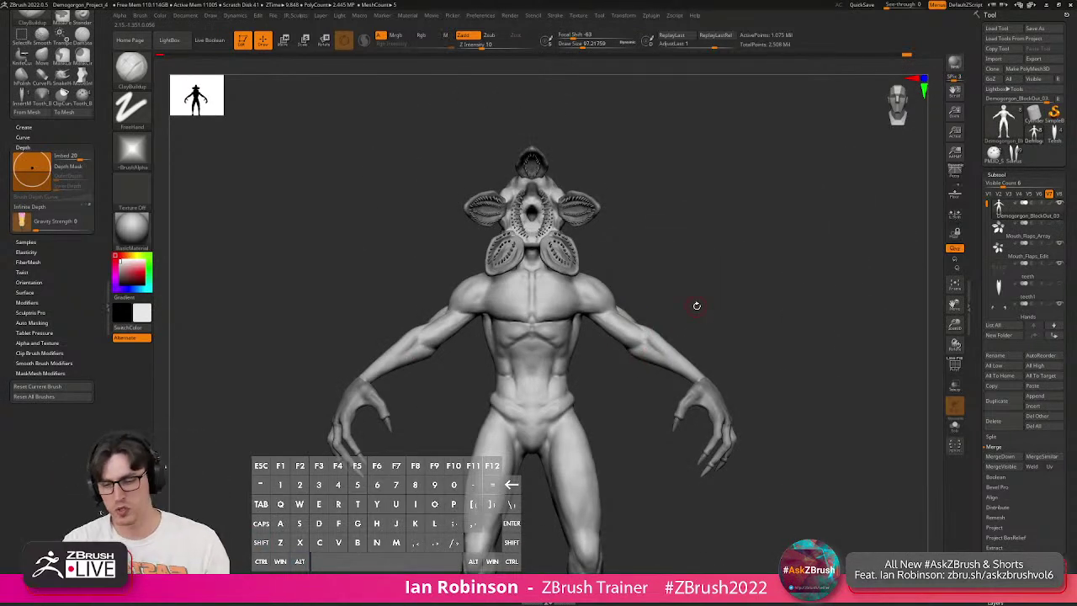
right_click_drag(758, 239, 752, 303)
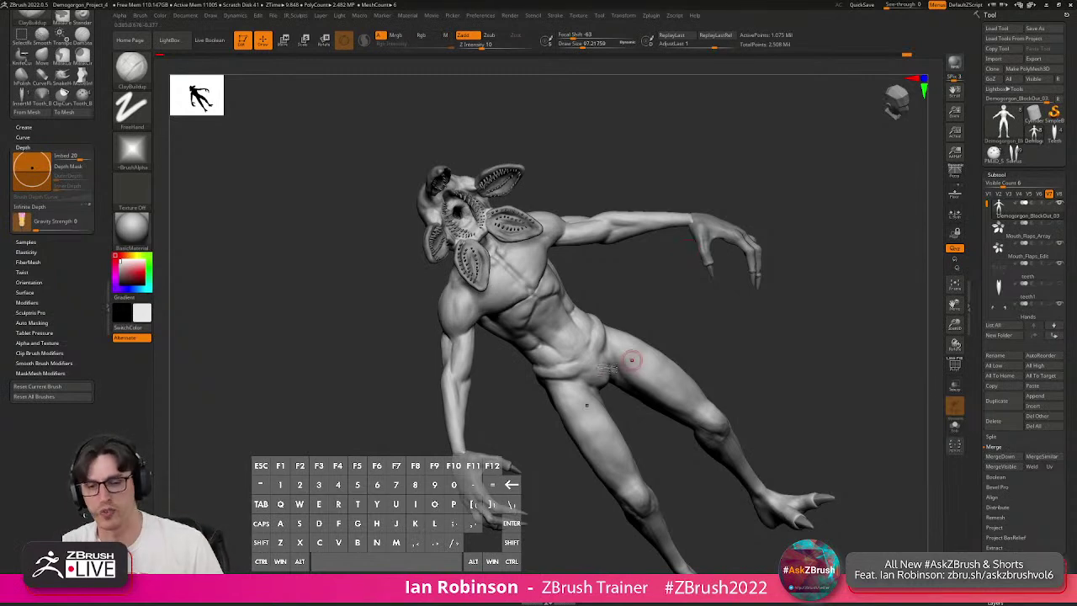
left_click_drag(702, 351, 671, 337, "shift")
right_click_drag(589, 350, 829, 344, "alt")
key("ctrl+s")
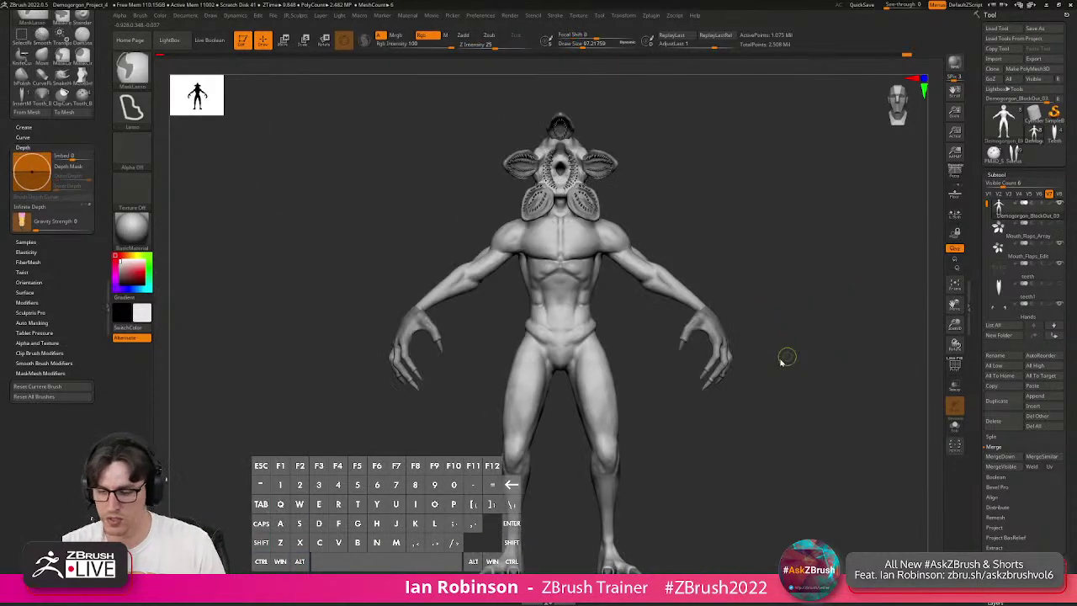
key("Return")
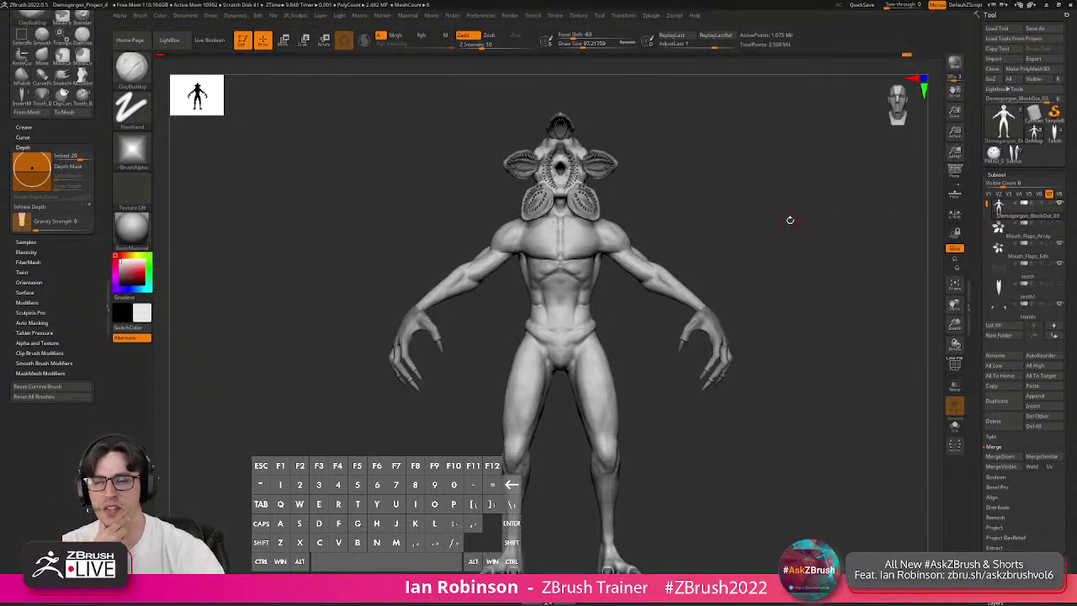
mouse_move(750, 217)
left_mouse_down()
mouse_move(711, 245)
mouse_move(668, 241)
mouse_move(745, 226)
left_mouse_up()
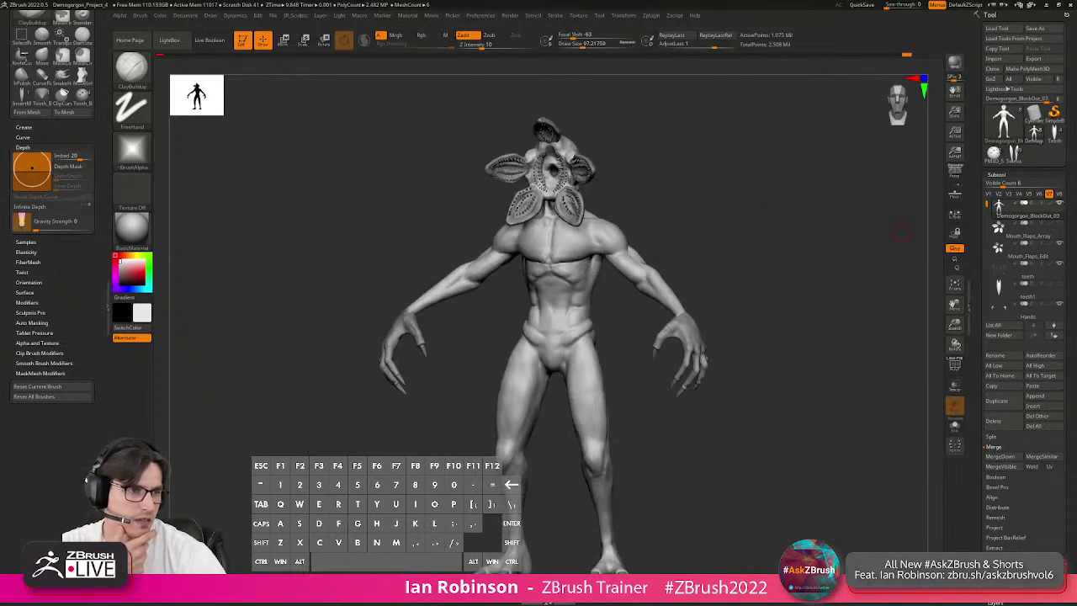
key("r")
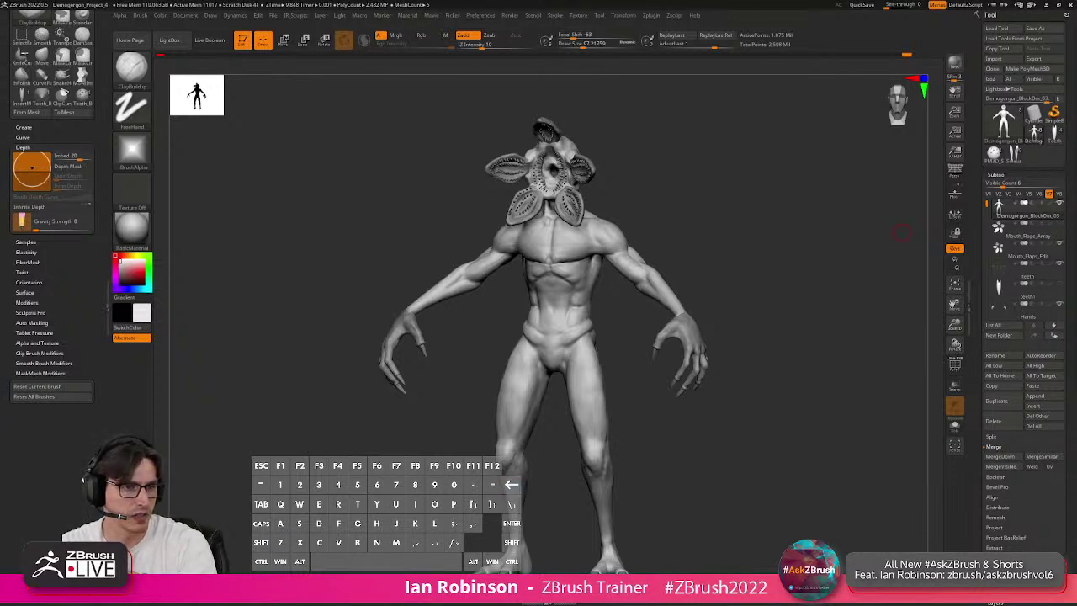
key("BackSpace")
key("BackSpace")
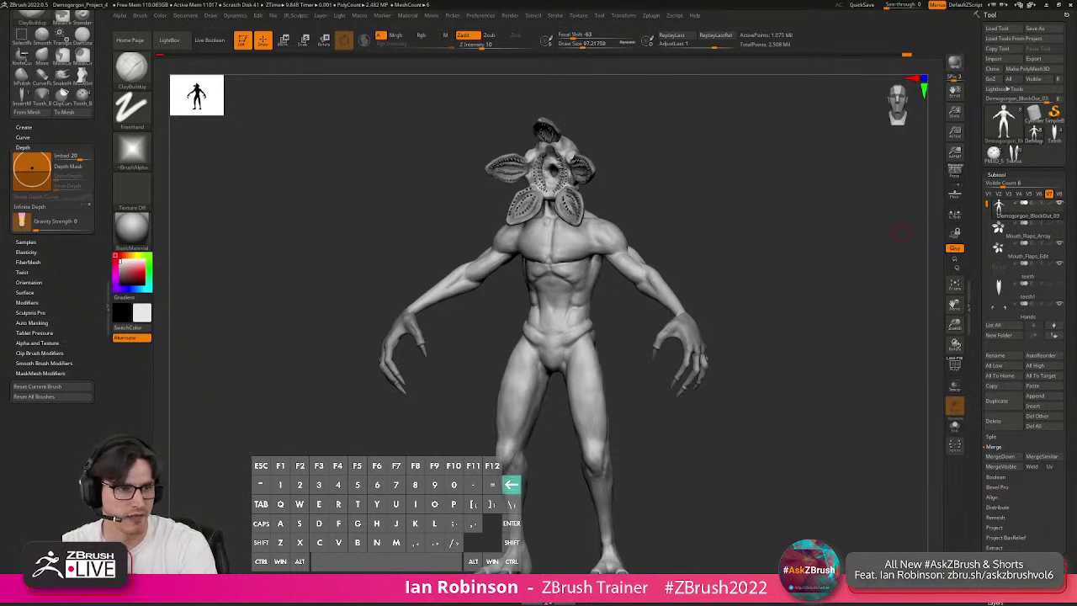
key("u")
key("i")
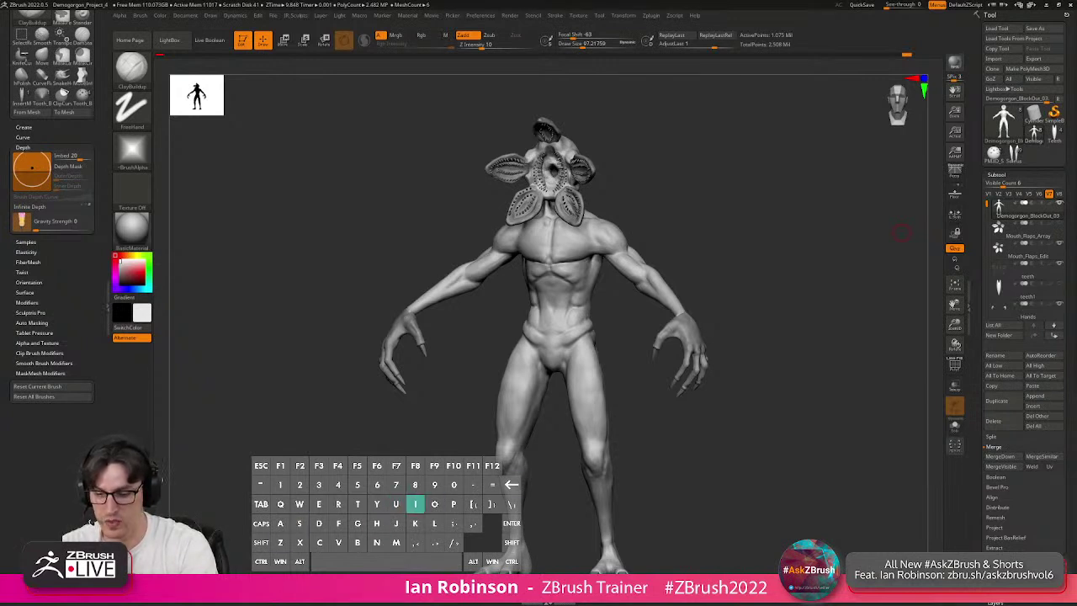
key("BackSpace")
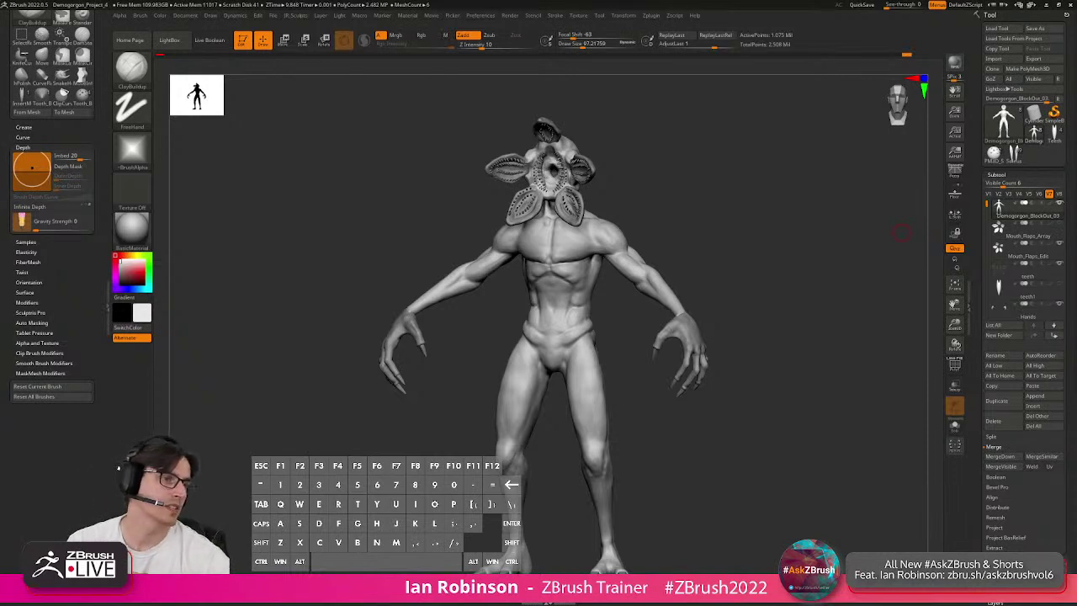
key("alt+Tab")
key("alt+Tab")
key("alt+Tab")
key("alt+Tab")
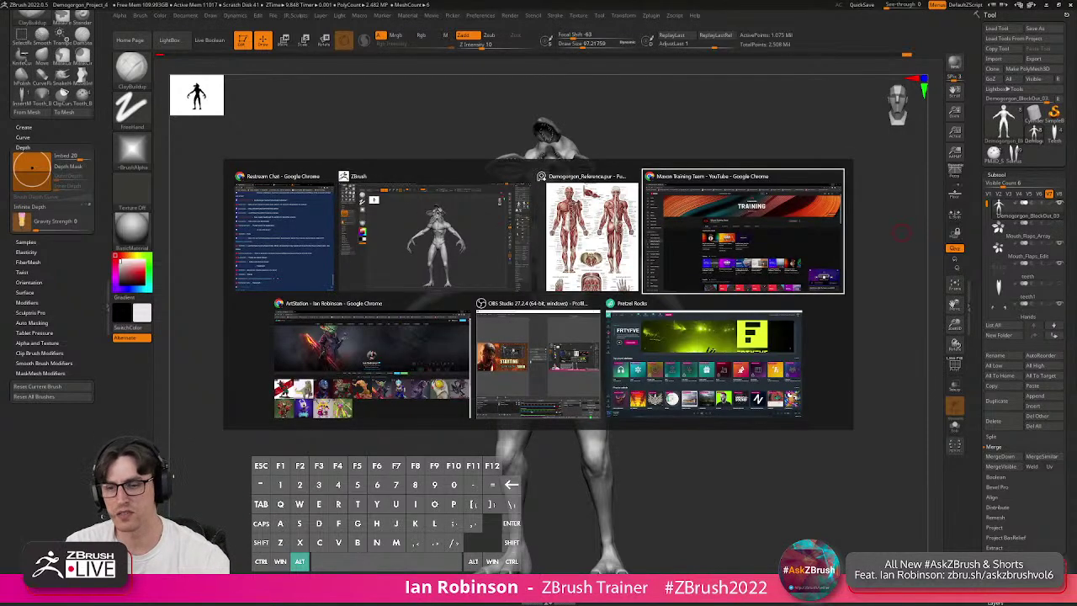
key("alt+Tab")
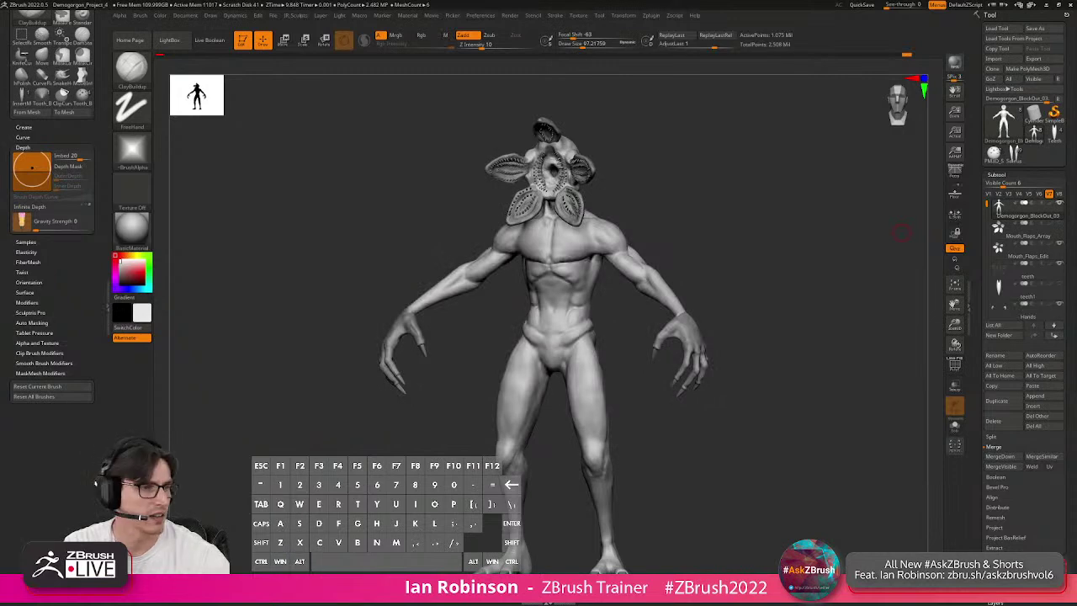